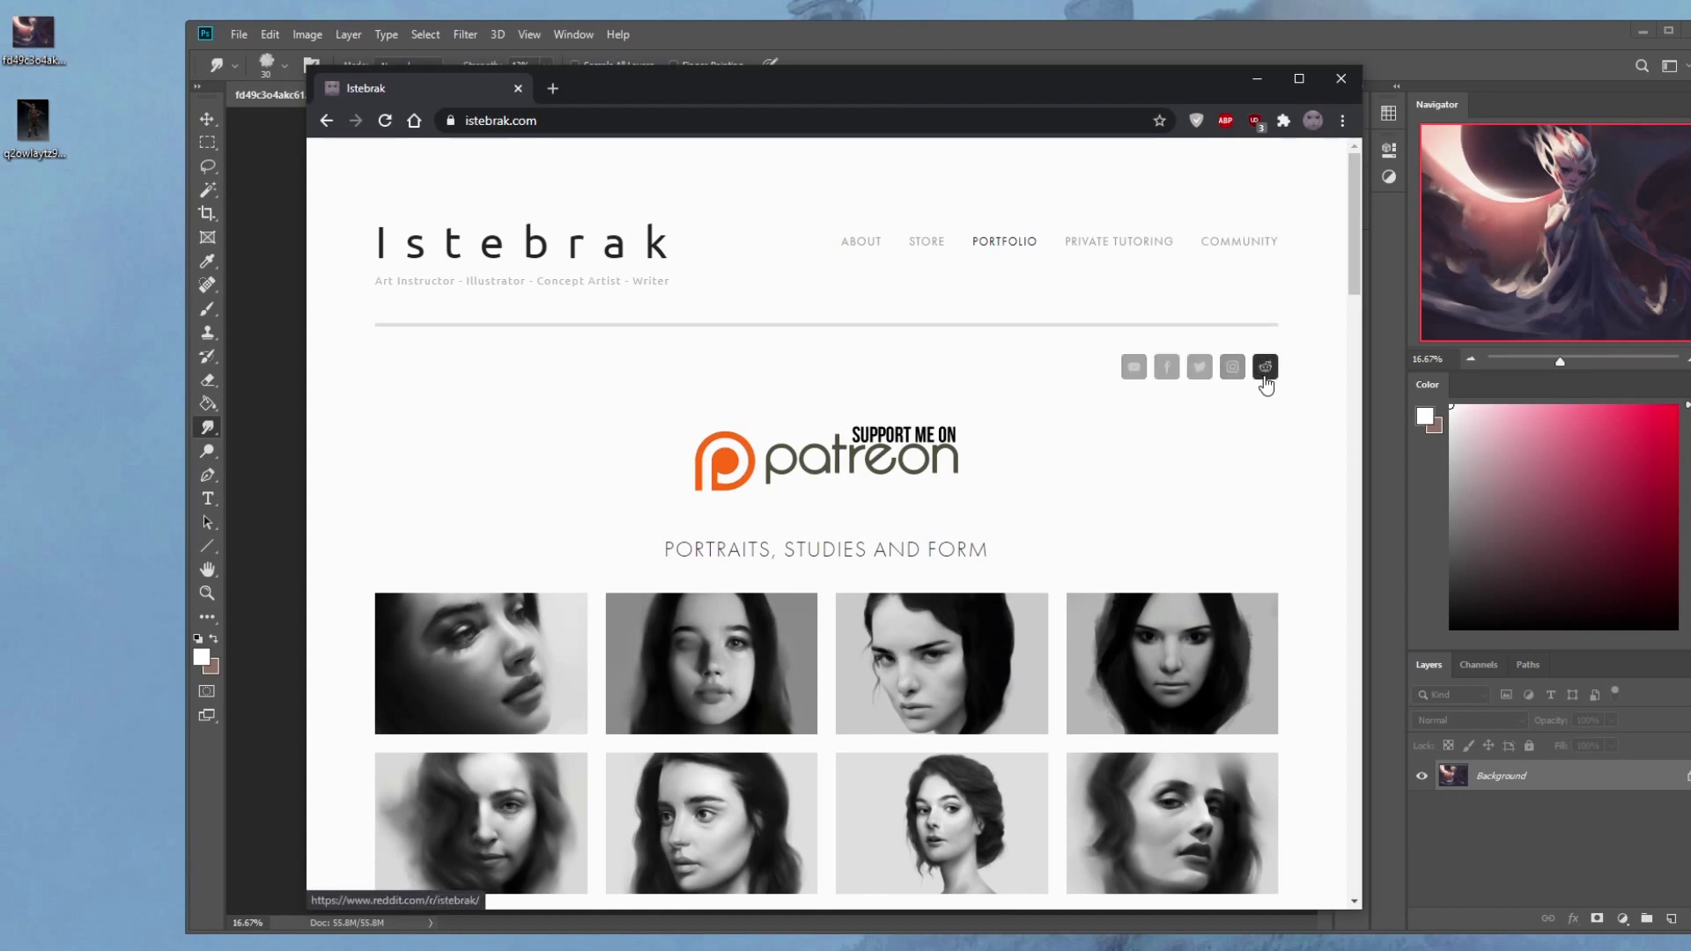
- Open the Reddit community's Ancient Weapon Design challenge post and review its due date and judging criteria against today's date
left_click(1266, 370)
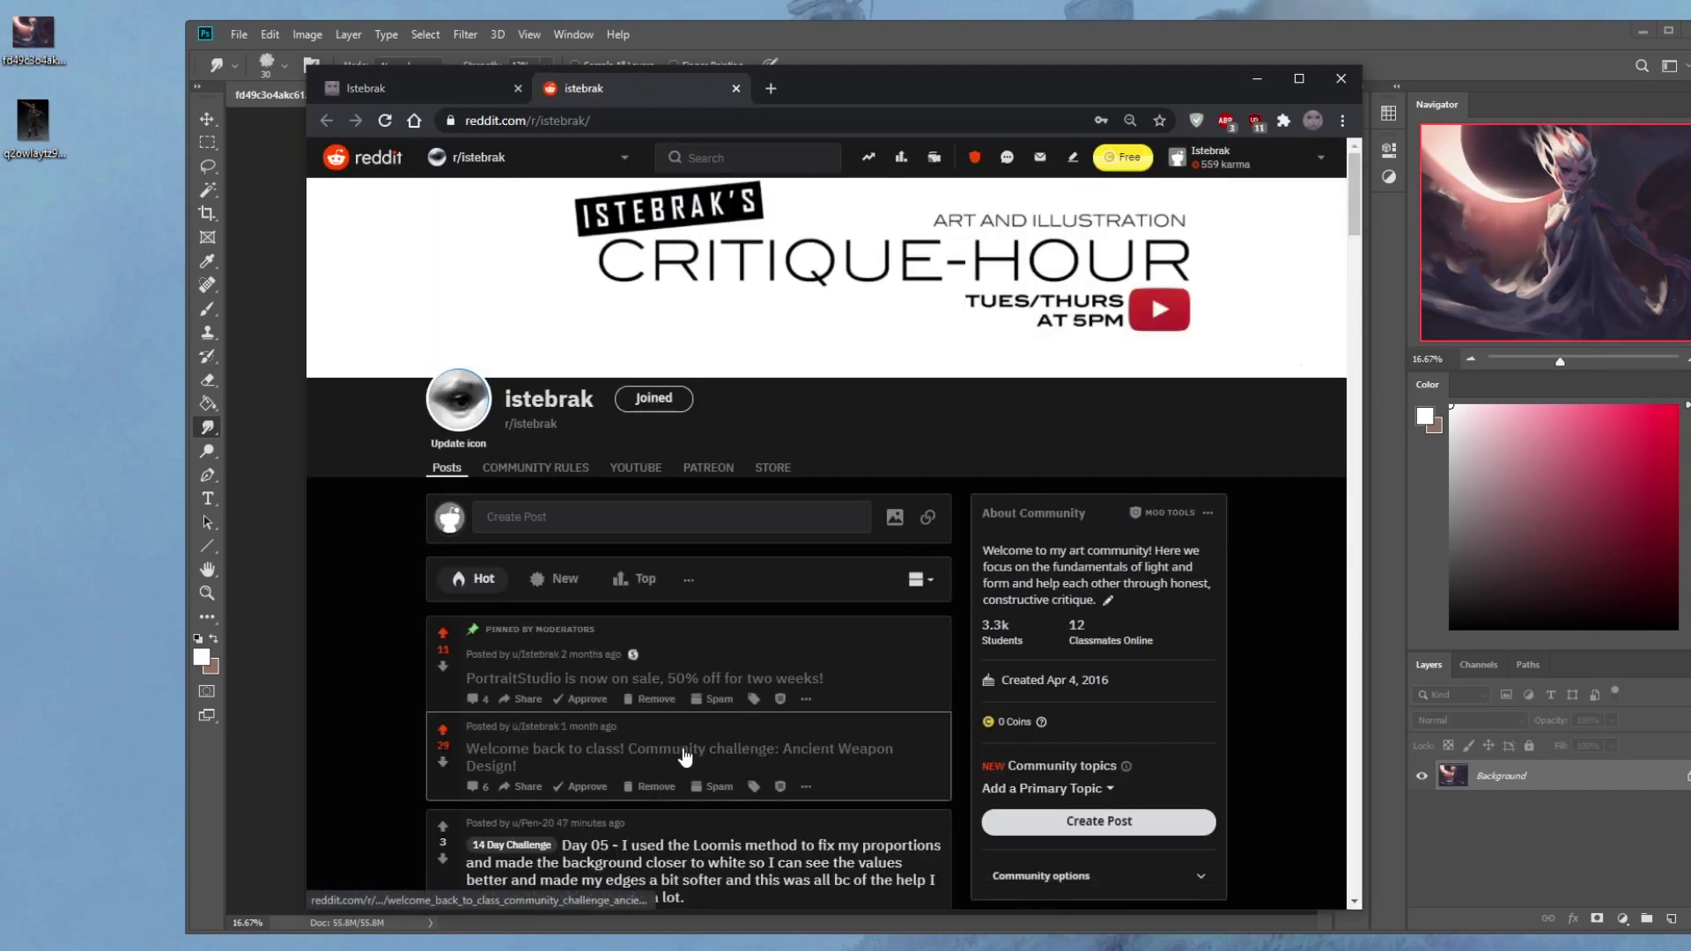
left_click(818, 748)
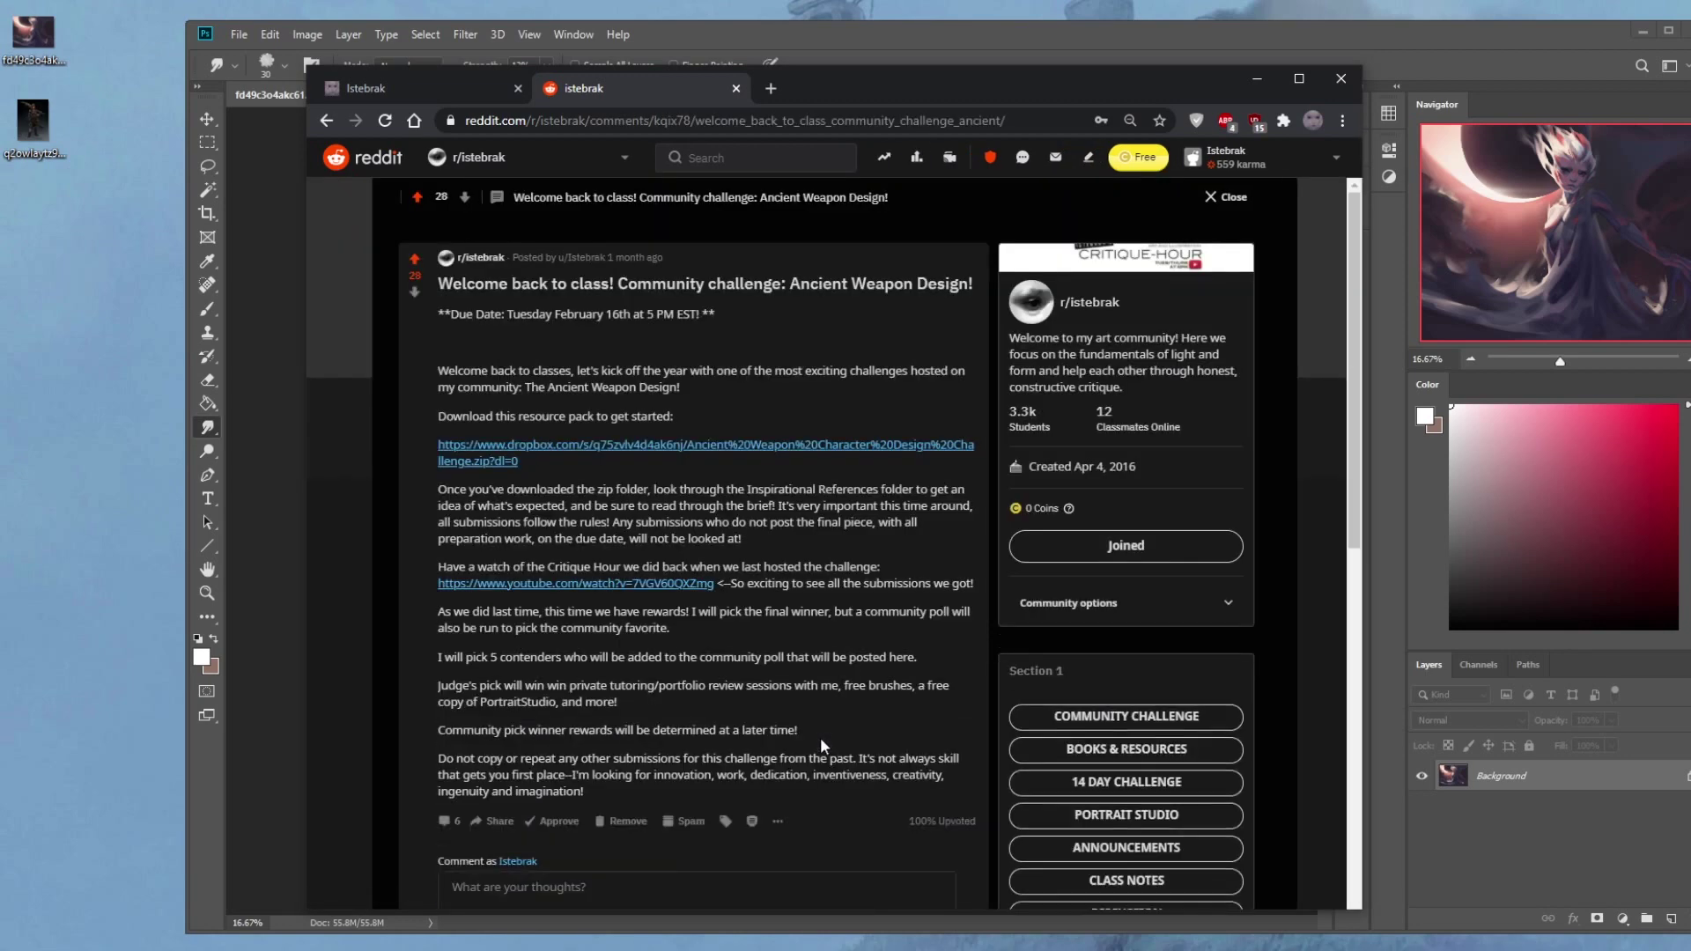
left_click(1638, 947)
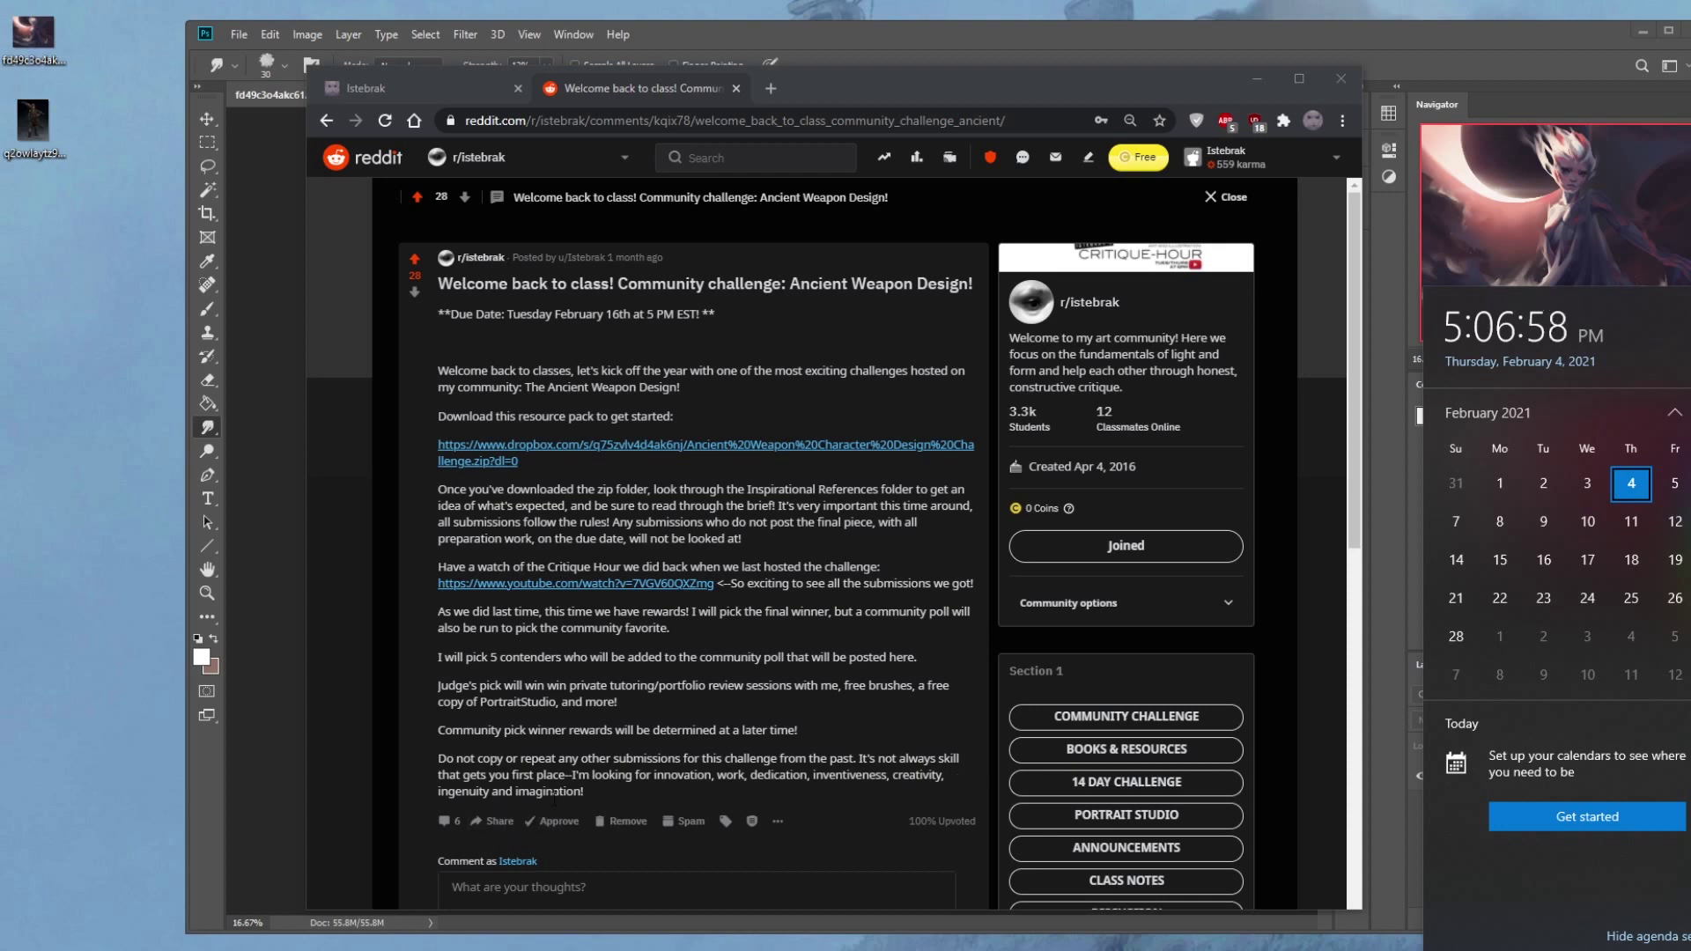
left_click_drag(583, 791, 575, 776)
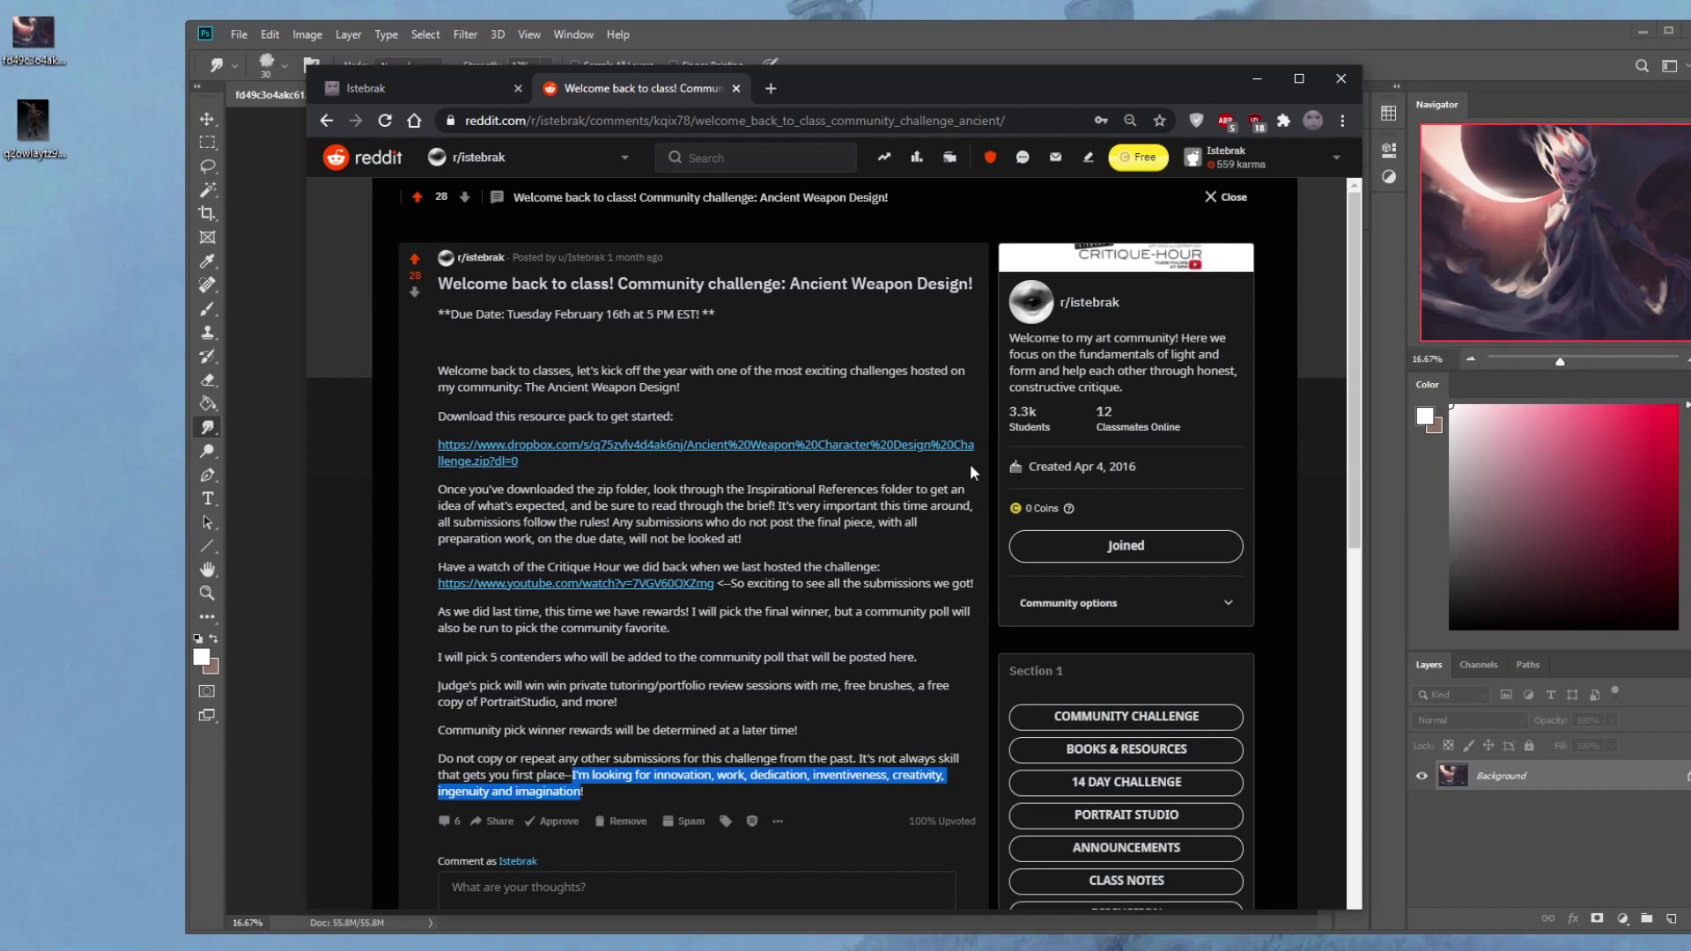
- Put the browser away, maximize Photoshop, and widen the PortraitStudio window before minimizing it
left_click(1255, 80)
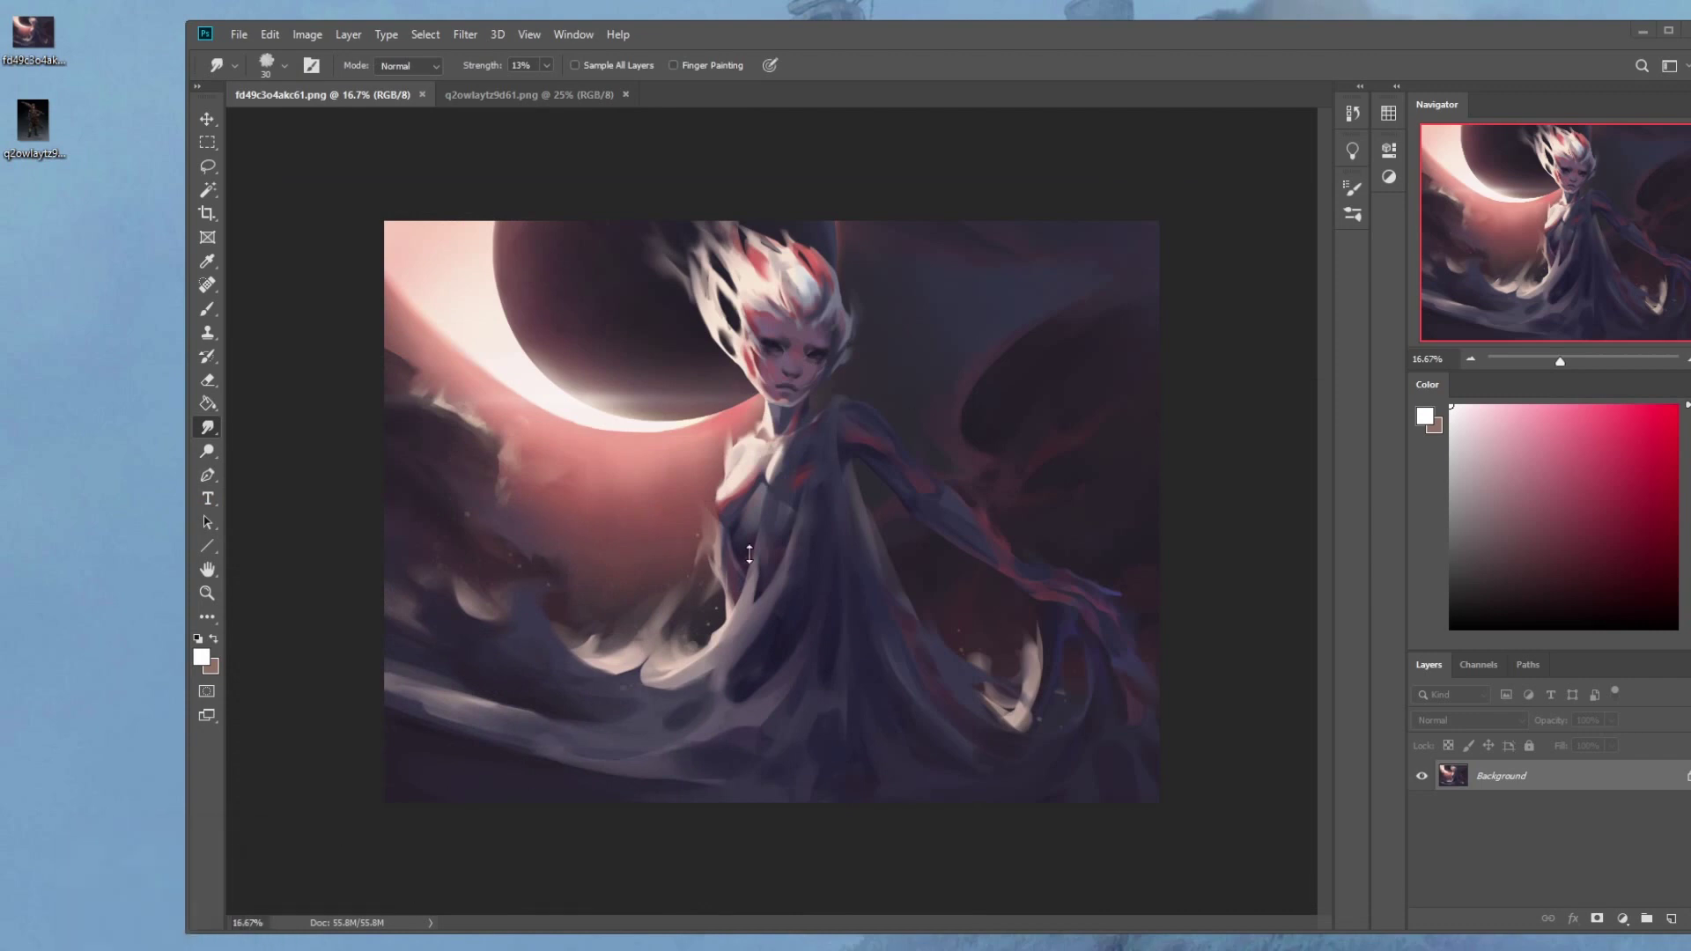
double_click(1182, 28)
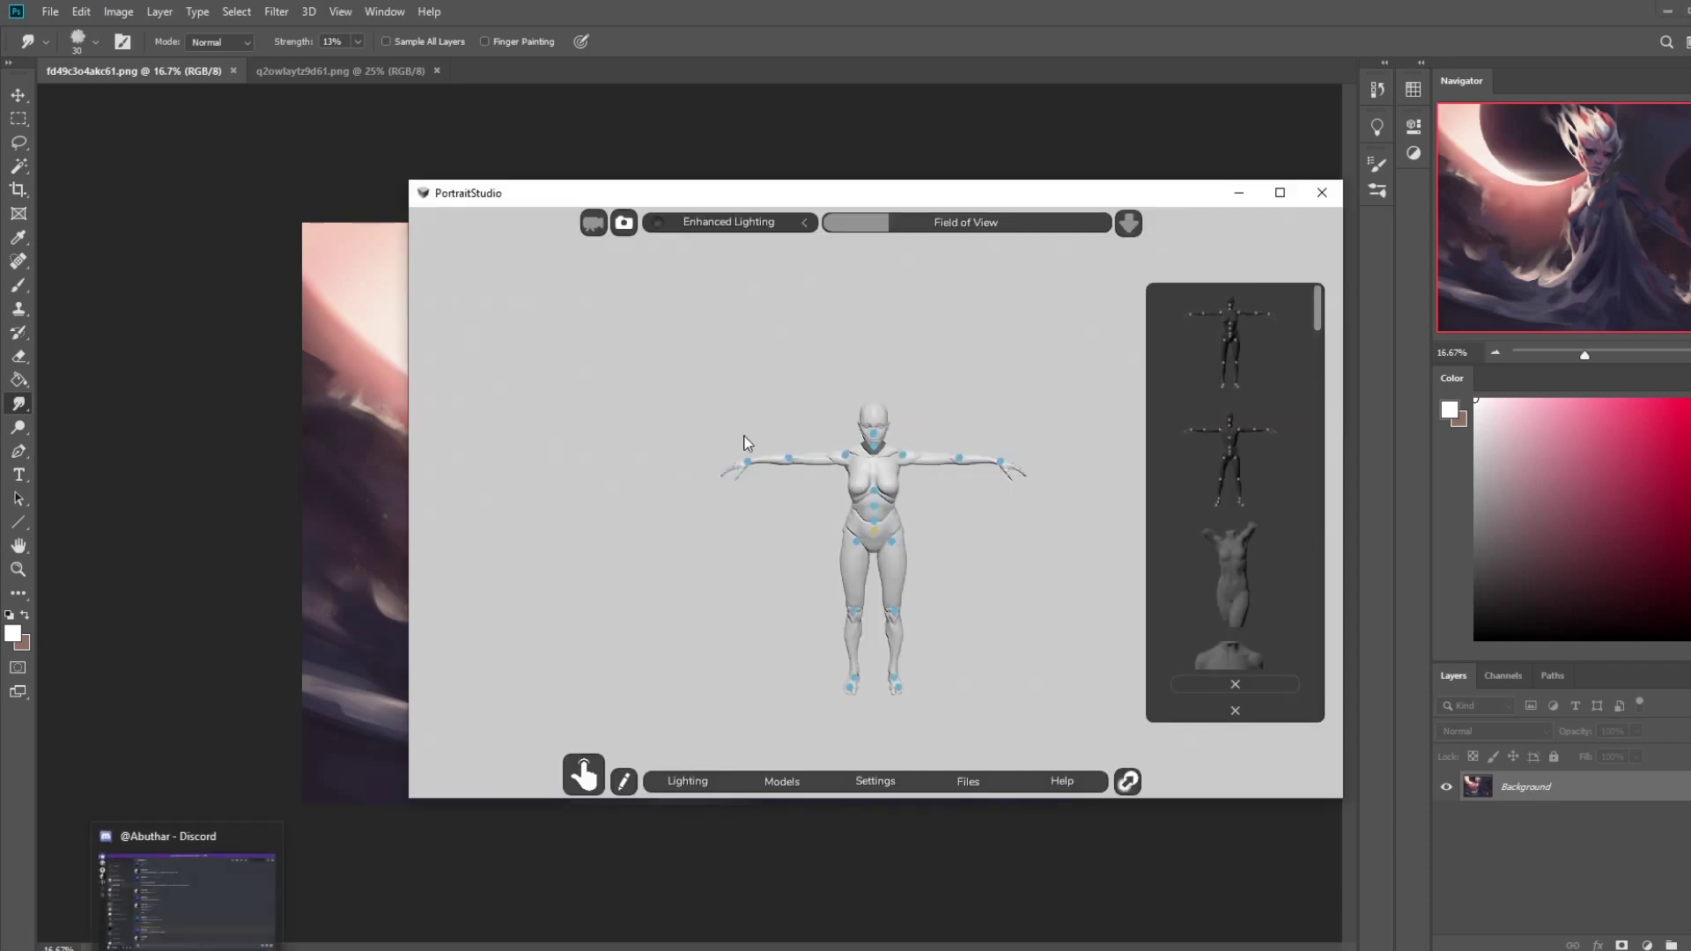
left_click_drag(1105, 193, 1053, 231)
left_click_drag(1288, 519, 1672, 458)
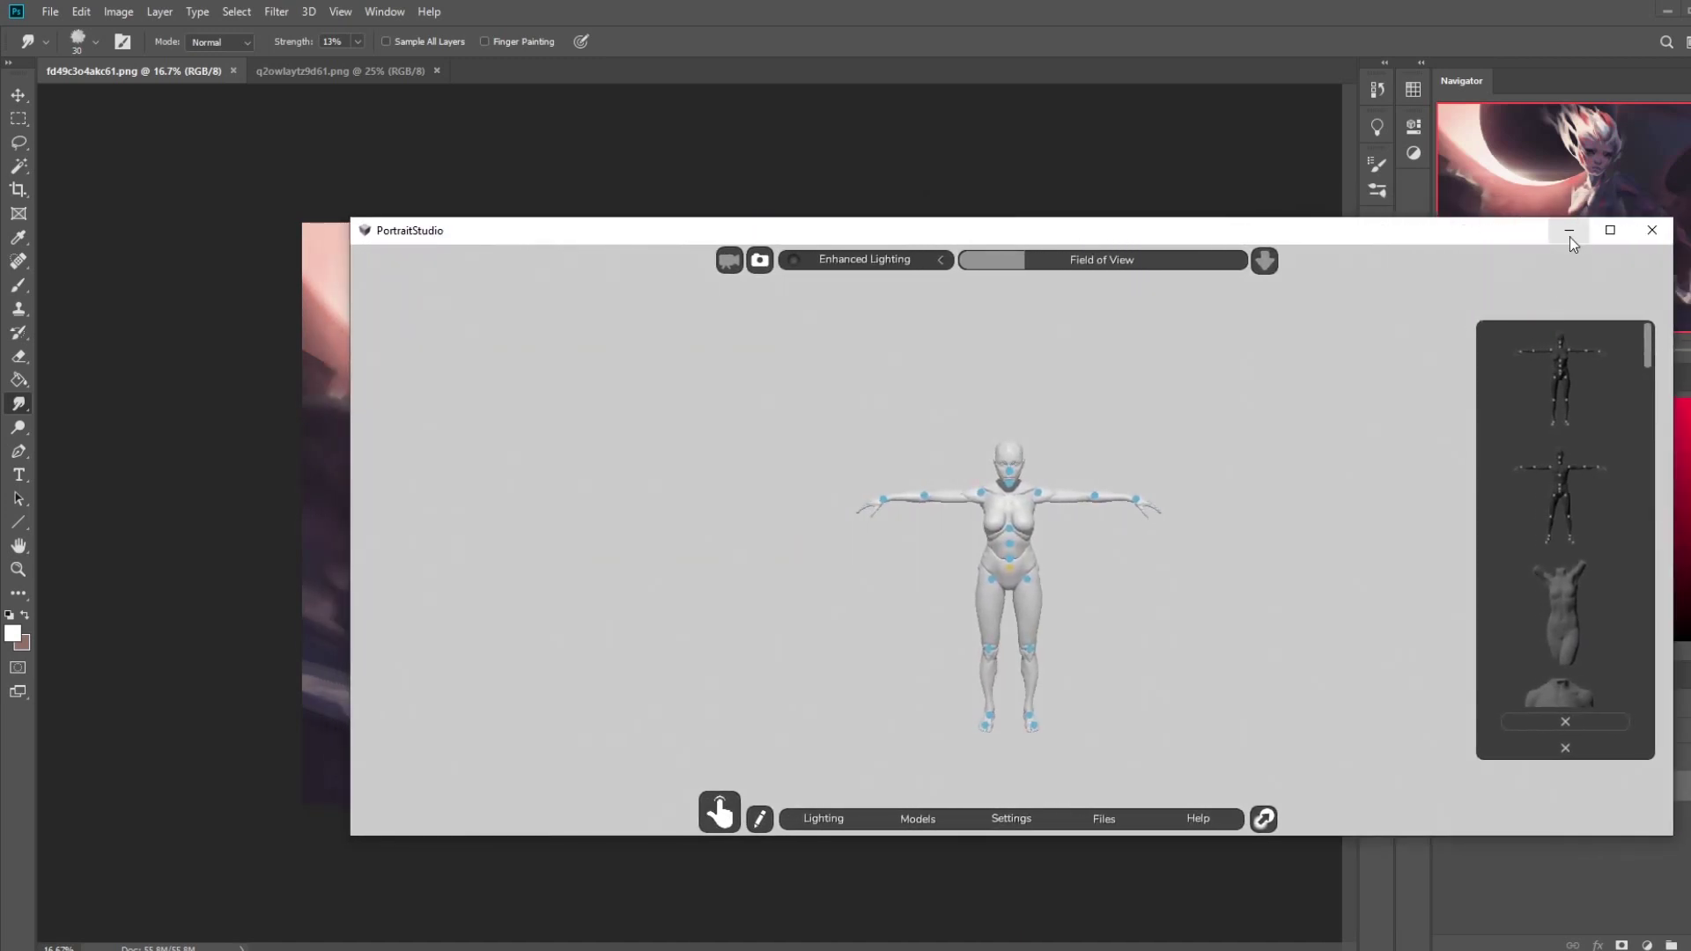
left_click(1571, 231)
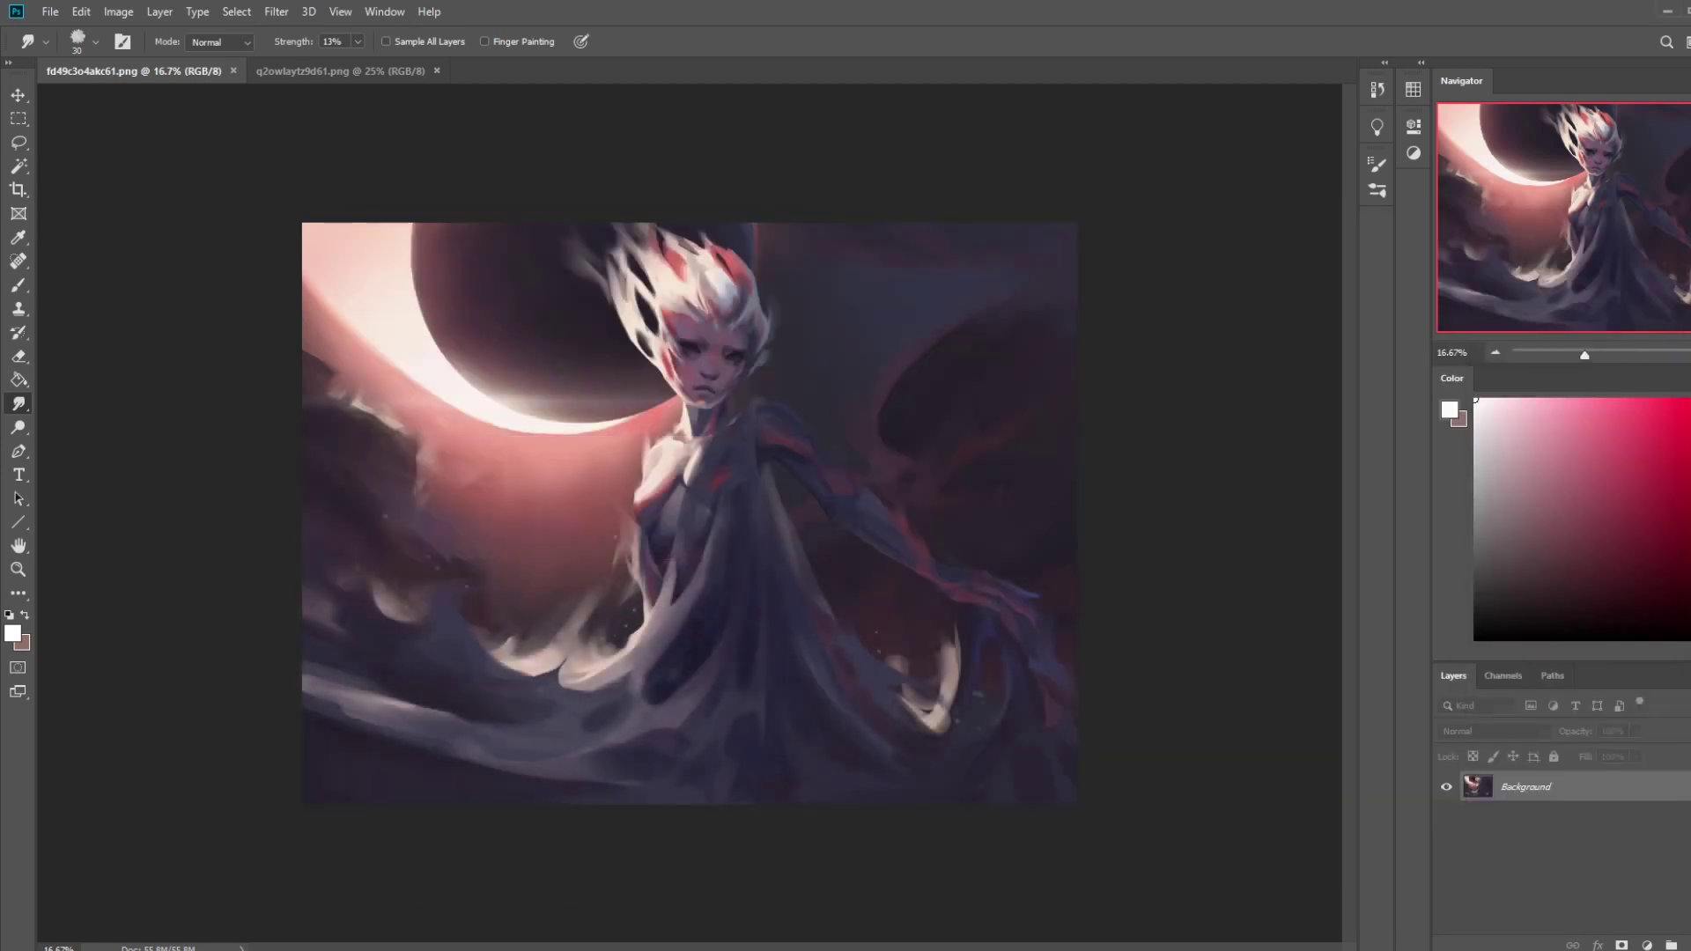
- Switch to PortraitStudio, make its window taller, and reframe the full standing female figure
mouse_move(185, 950)
mouse_move(112, 948)
key("alt+Tab")
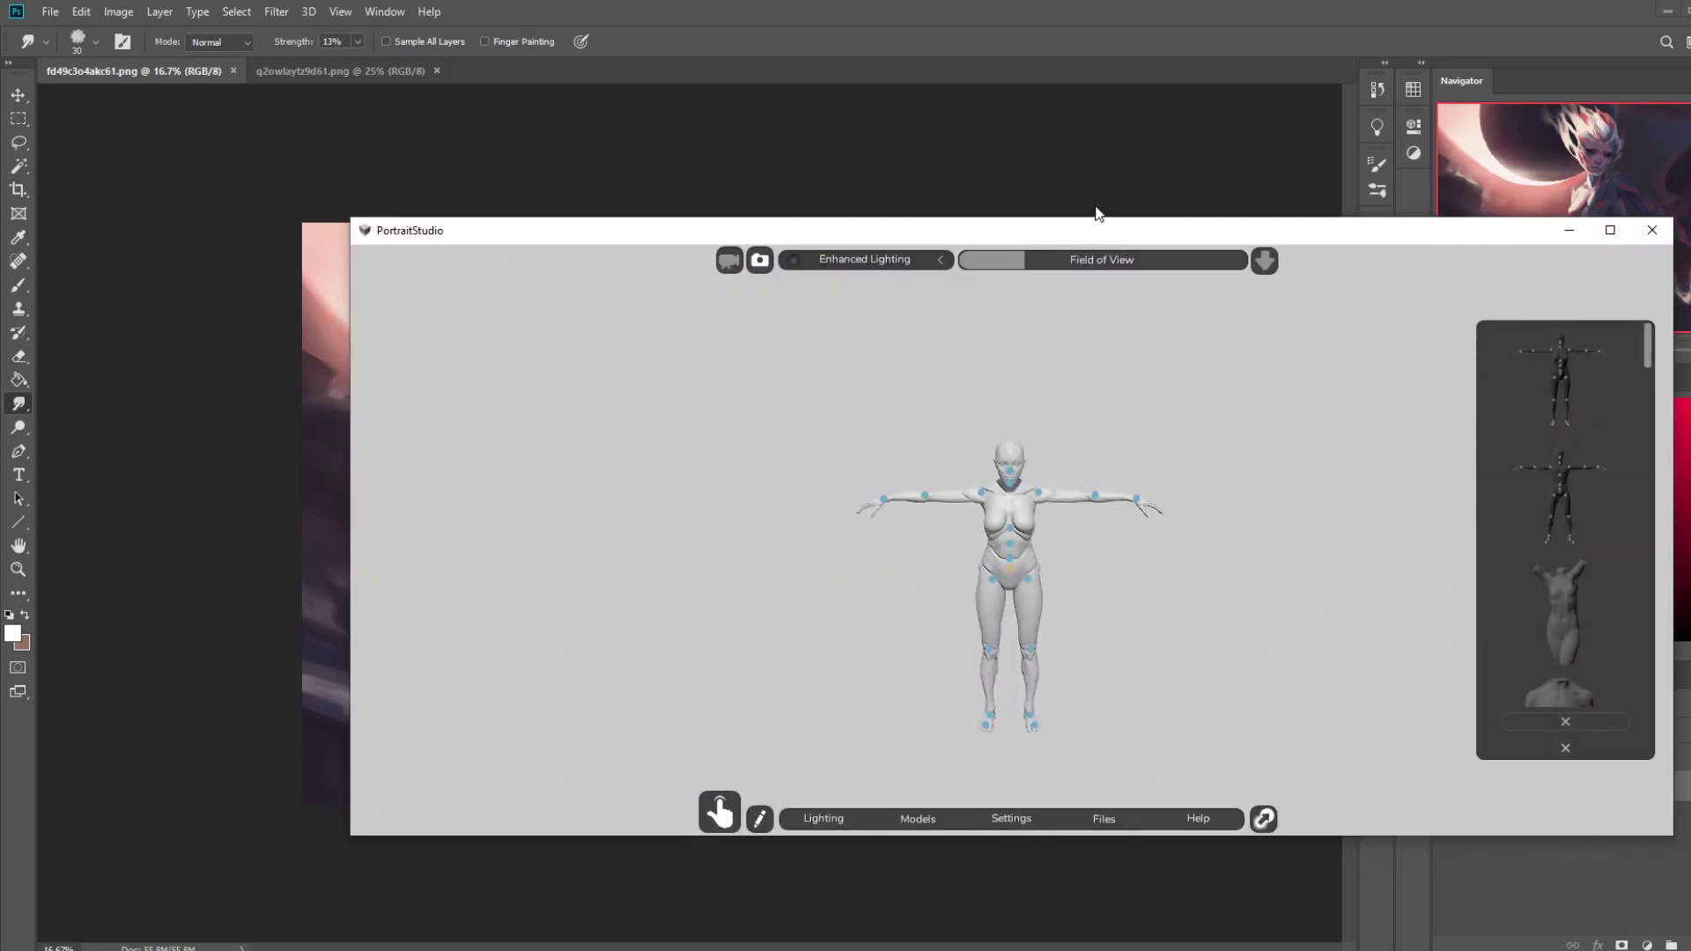
left_click_drag(1095, 233, 973, 215)
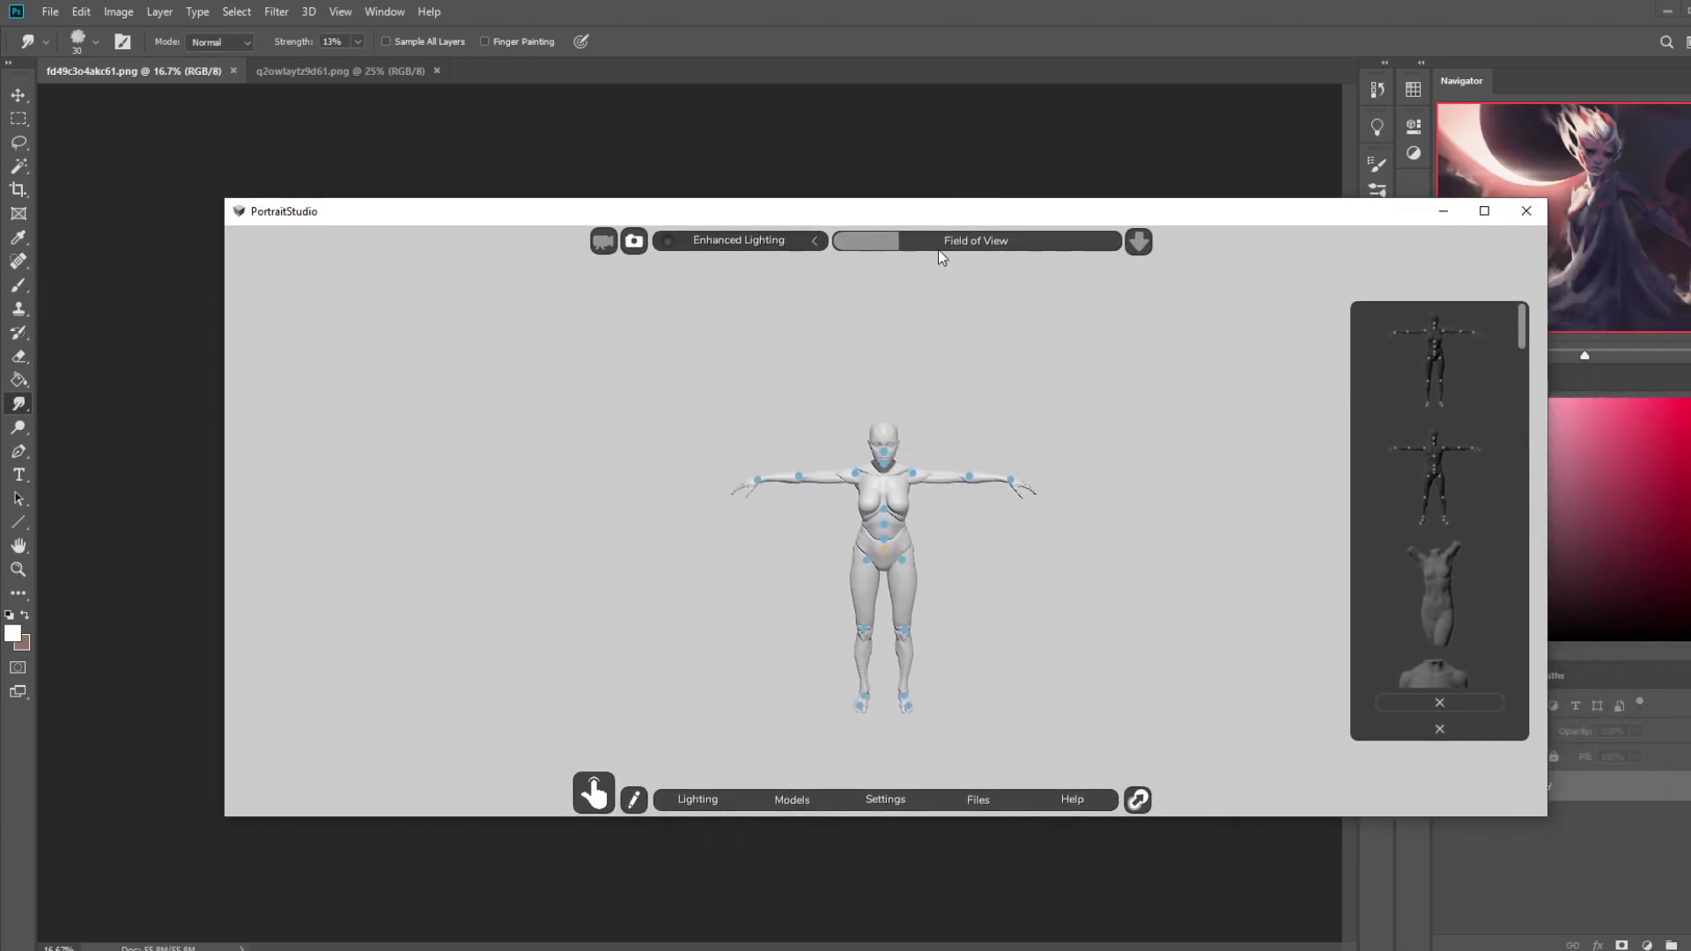
left_click_drag(1182, 821, 1181, 900)
left_click(886, 601)
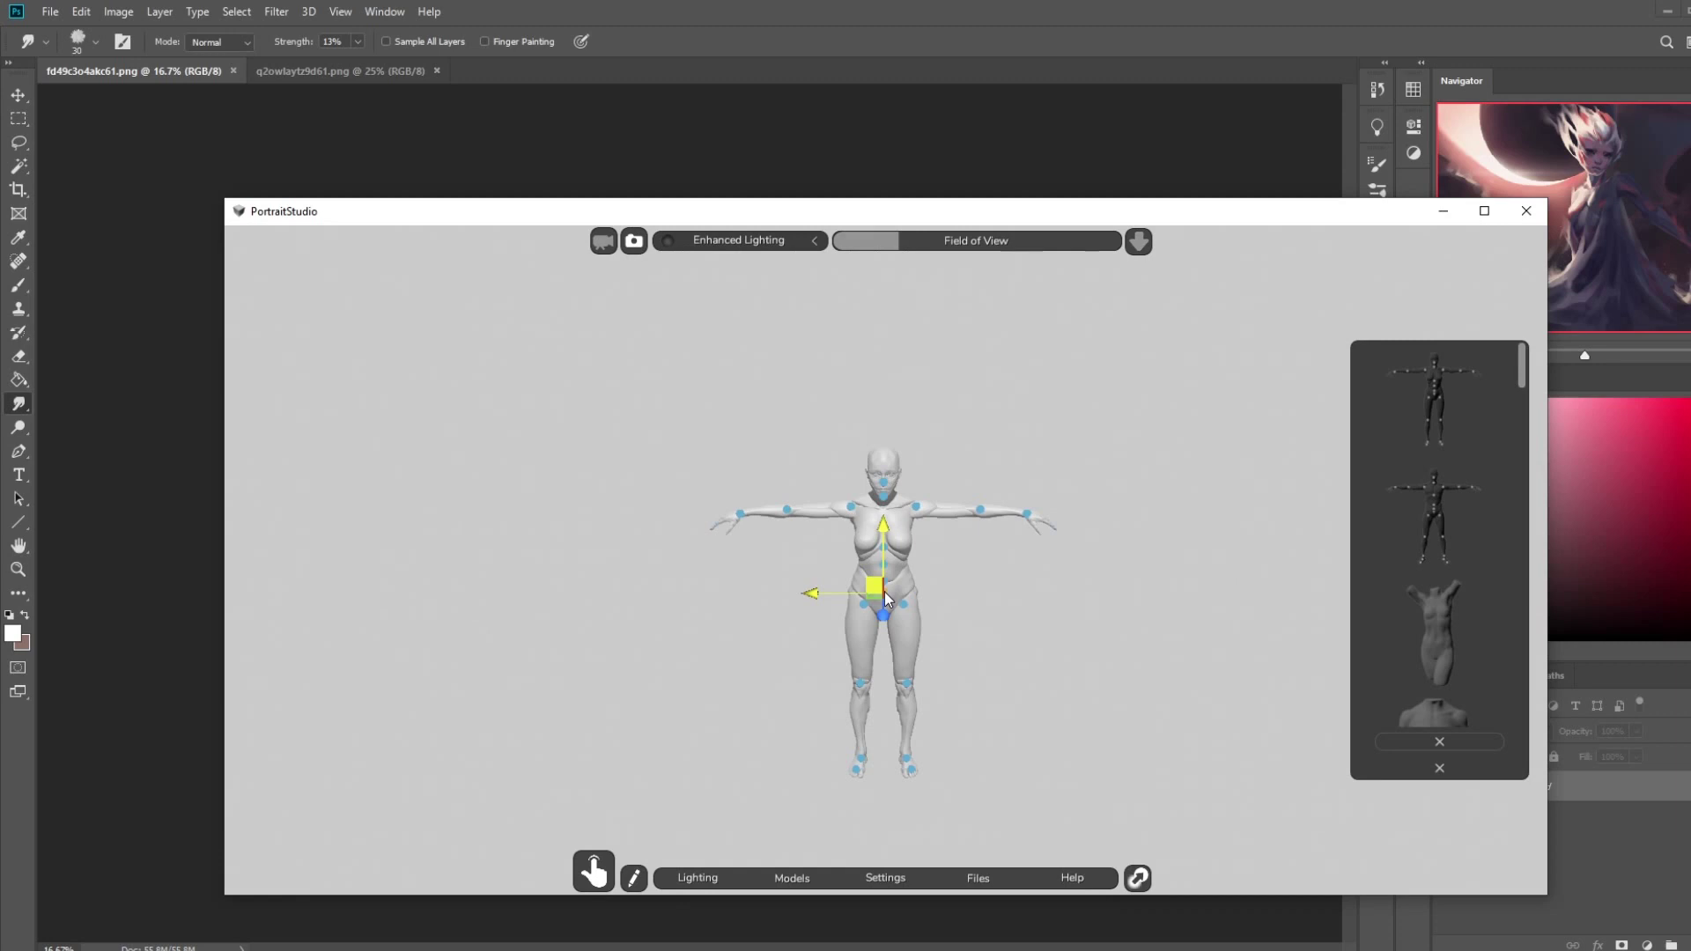
mouse_move(795, 803)
left_click_drag(892, 814, 886, 761)
left_click_drag(1244, 209, 1116, 197)
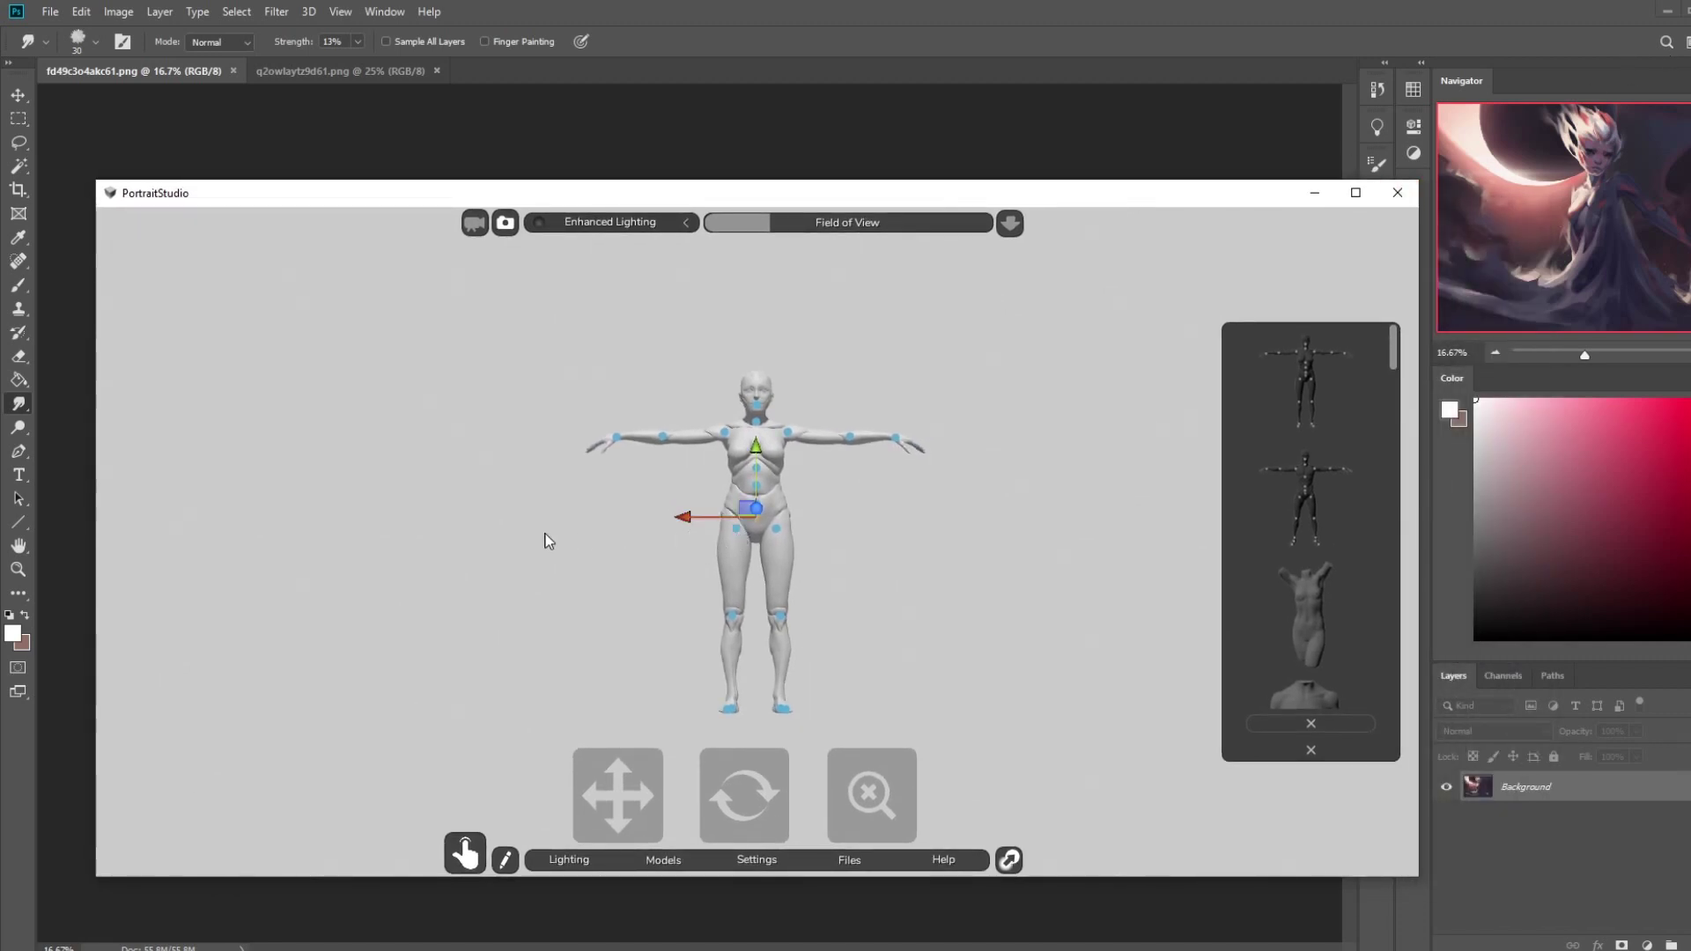
- Rotate the figure's right leg inward at the hip joint
left_click(737, 529)
key("e")
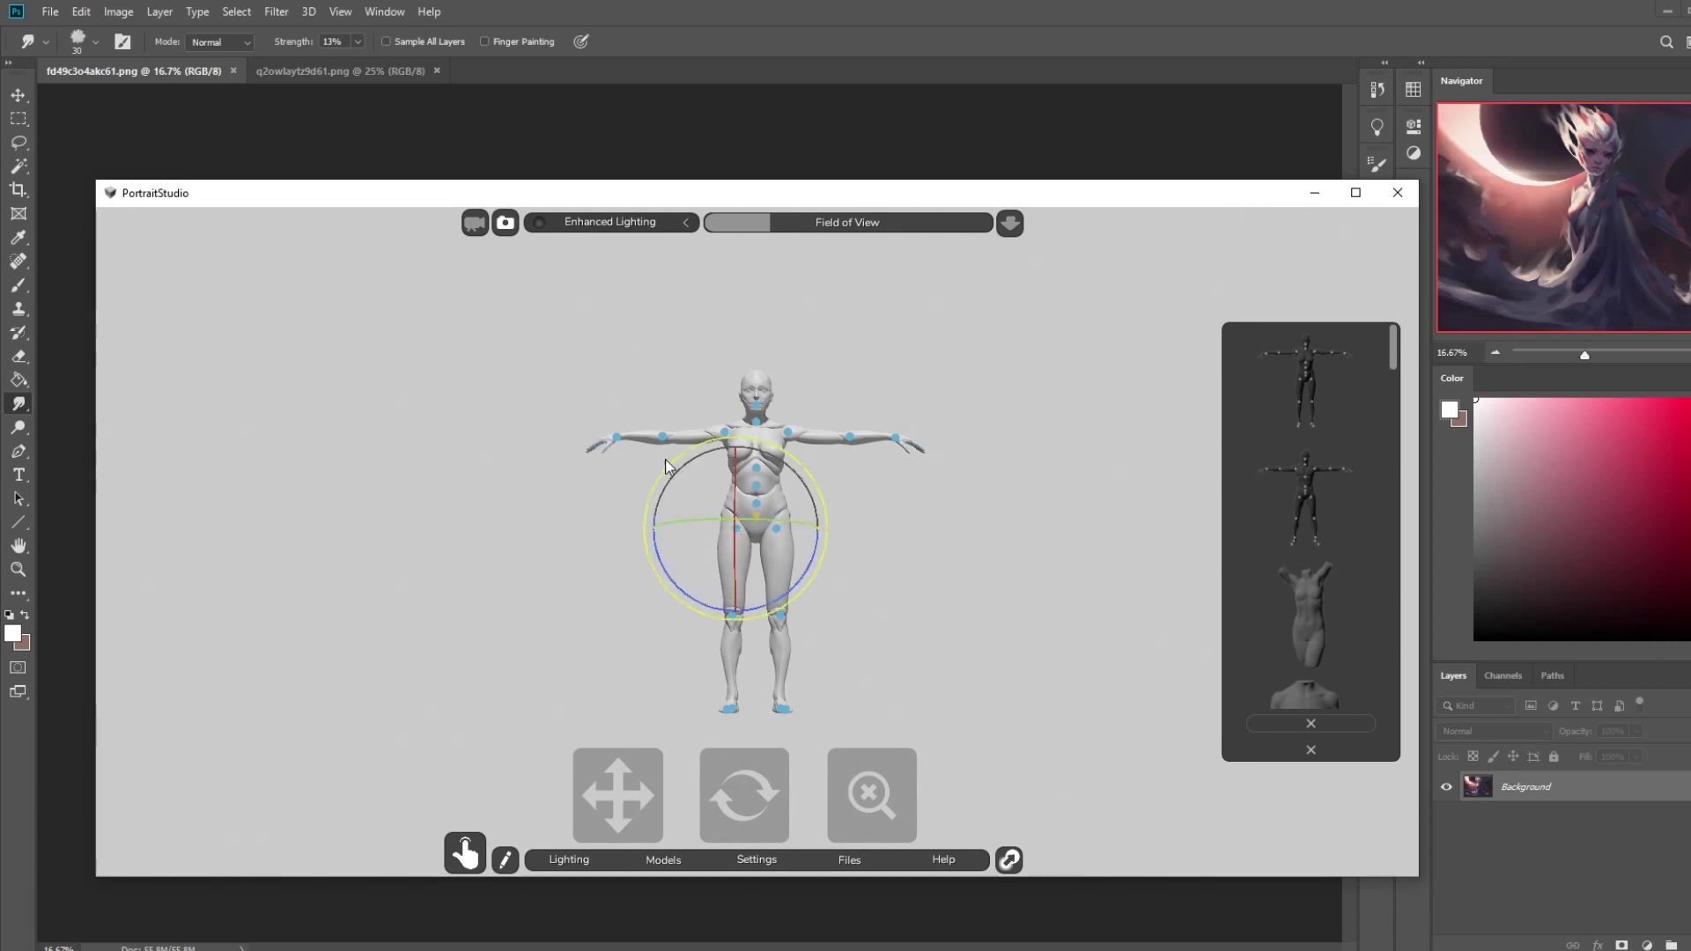
left_click_drag(664, 458, 658, 467)
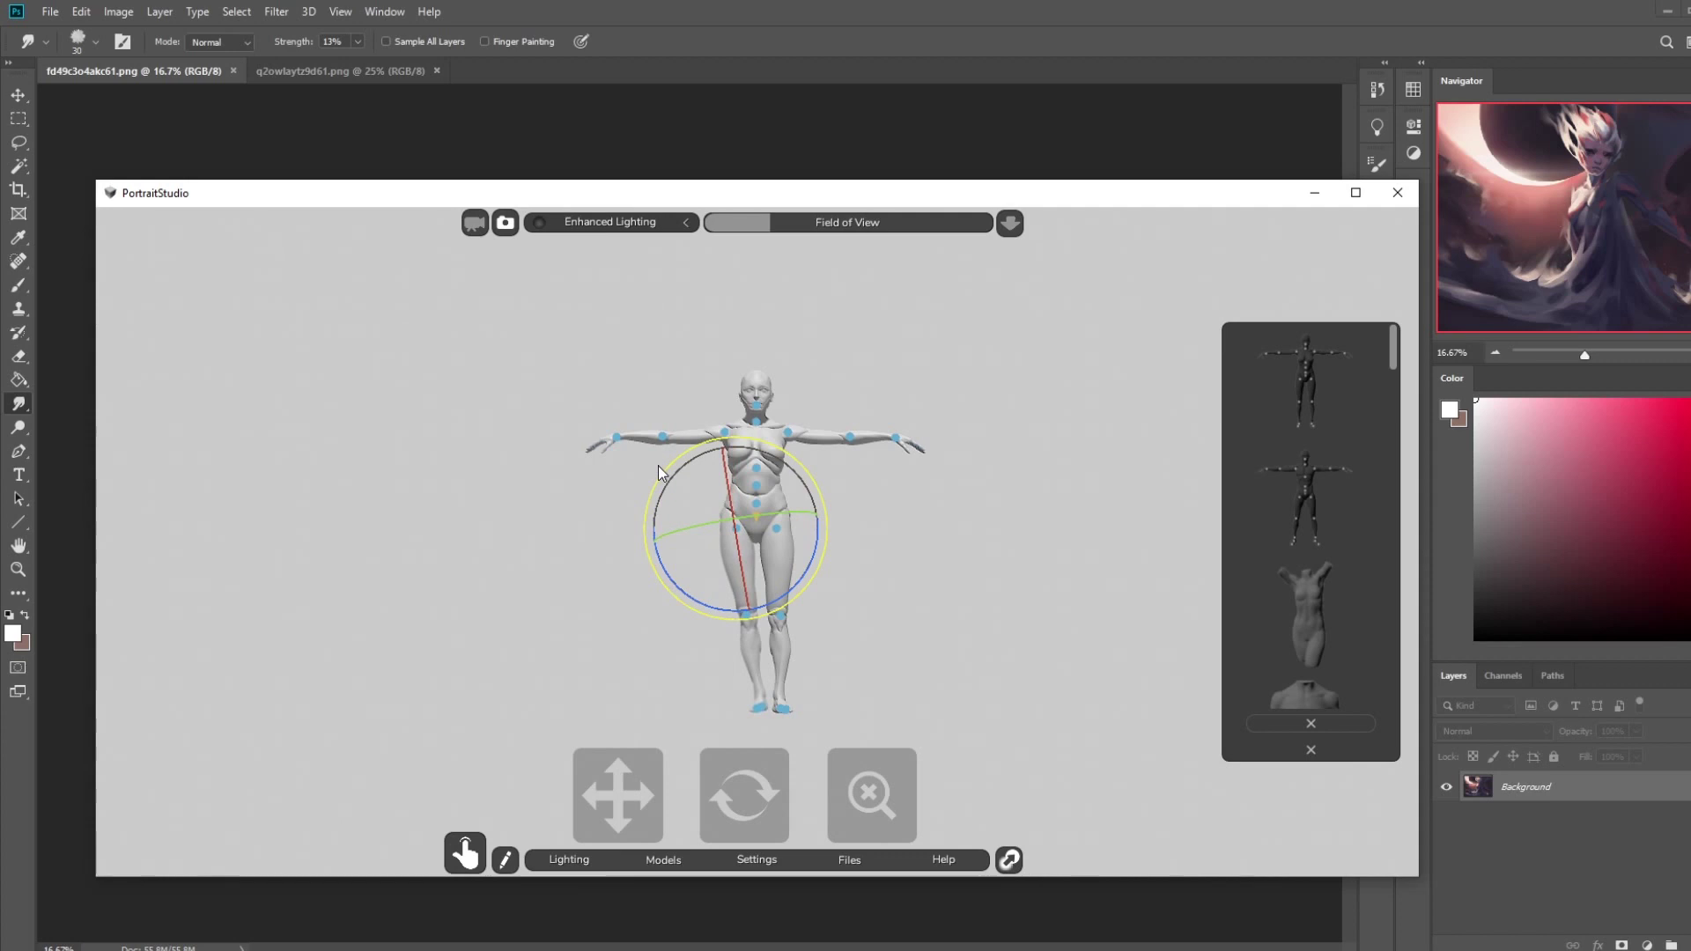
left_click(925, 532)
- Rotate the figure's left leg slightly backward and inward at the hip so the feet overlap
left_click(776, 528)
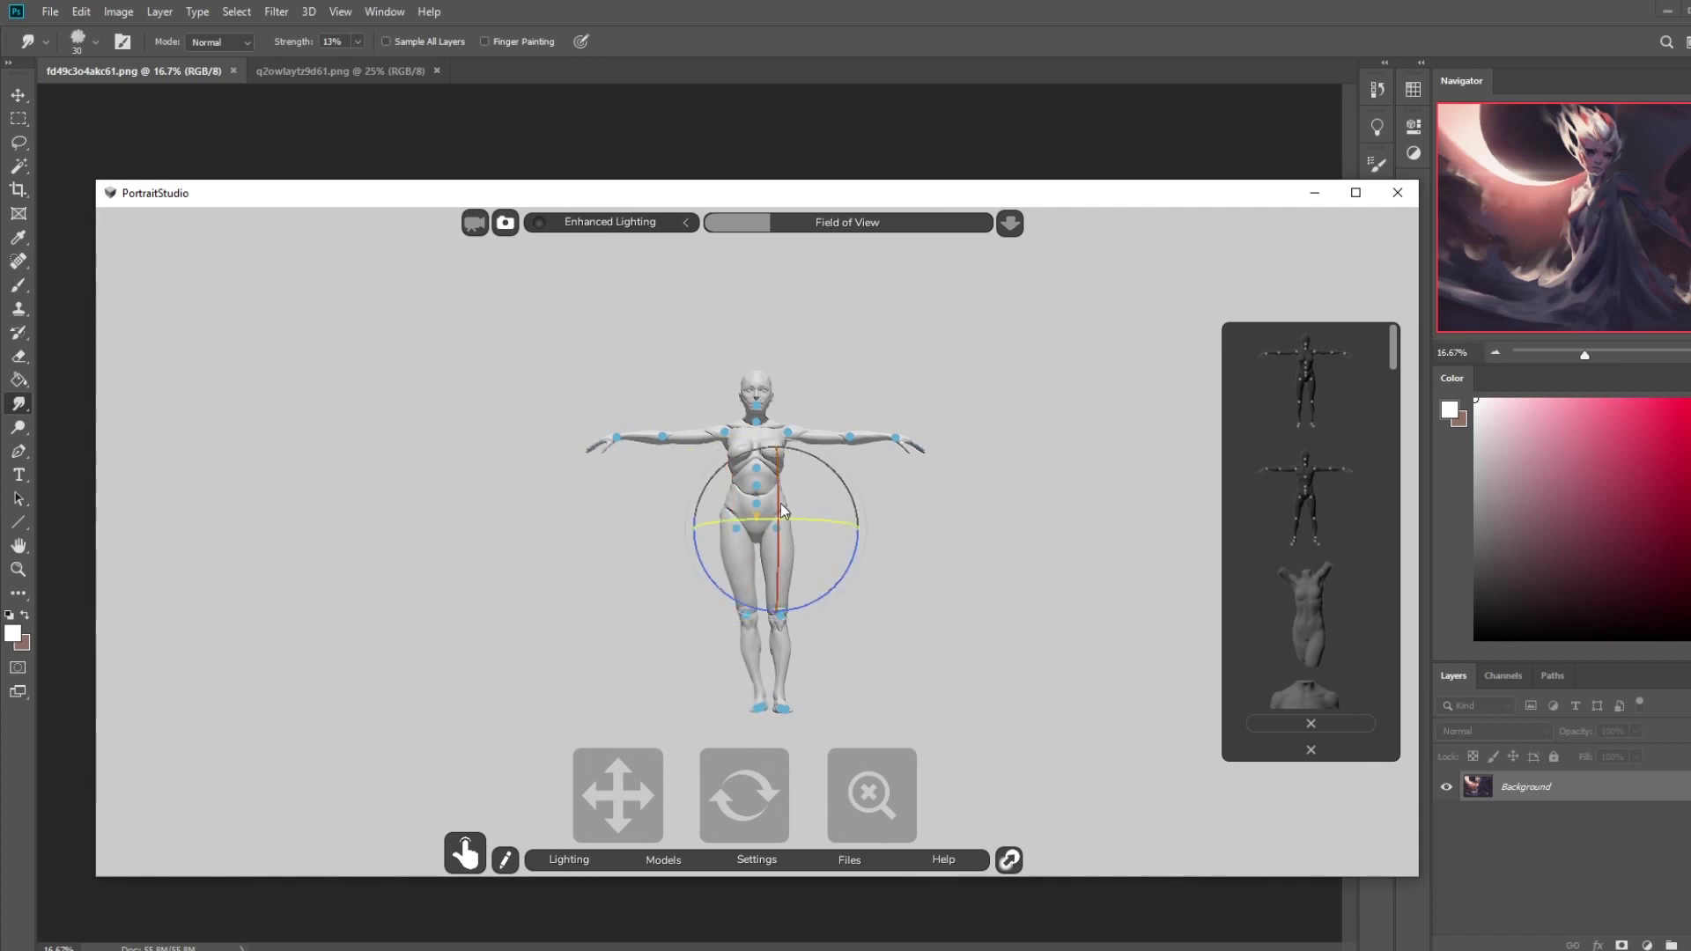
left_click_drag(777, 492, 788, 506)
left_click(826, 489)
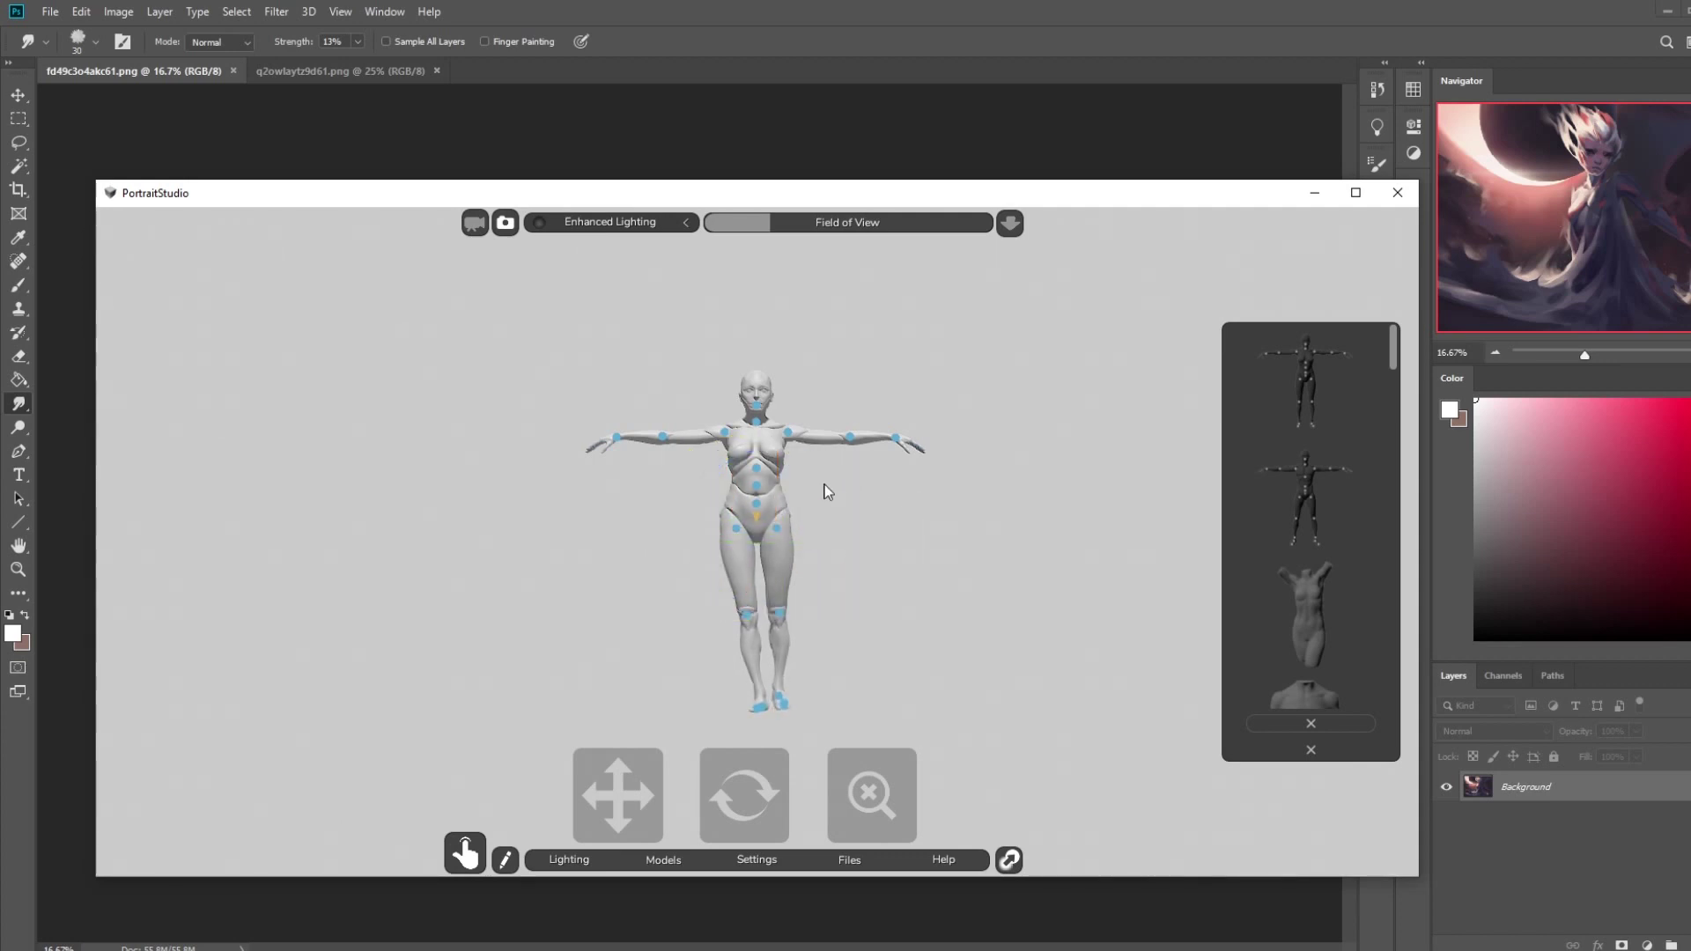
left_click(777, 527)
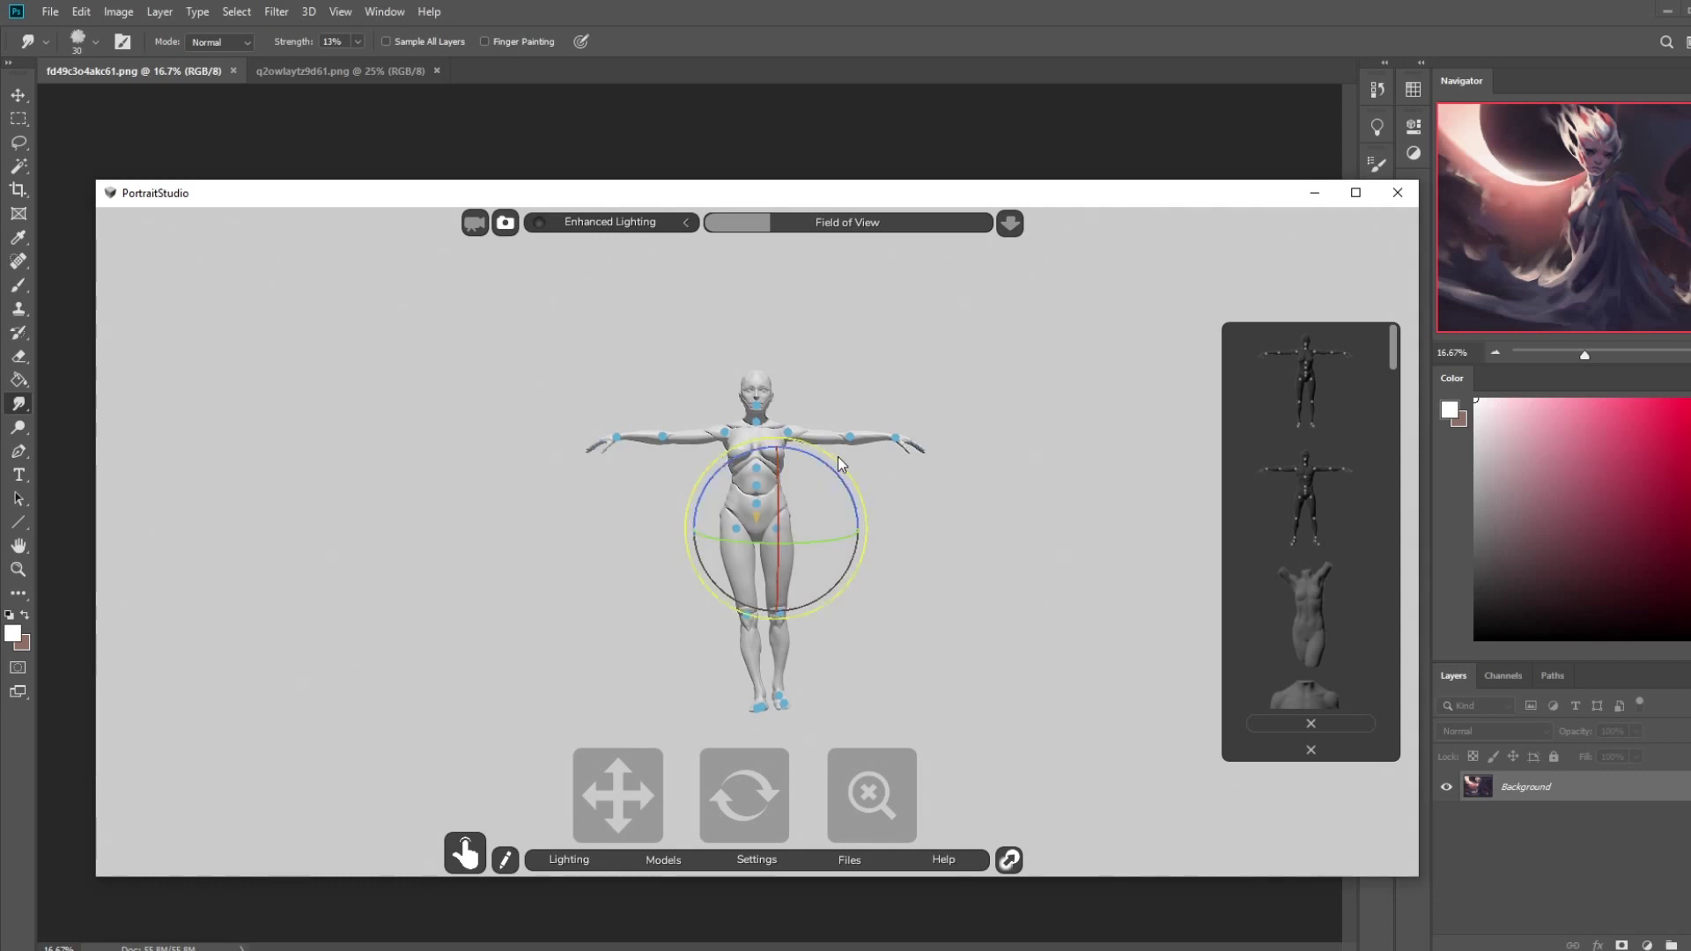
left_click_drag(838, 456, 851, 466)
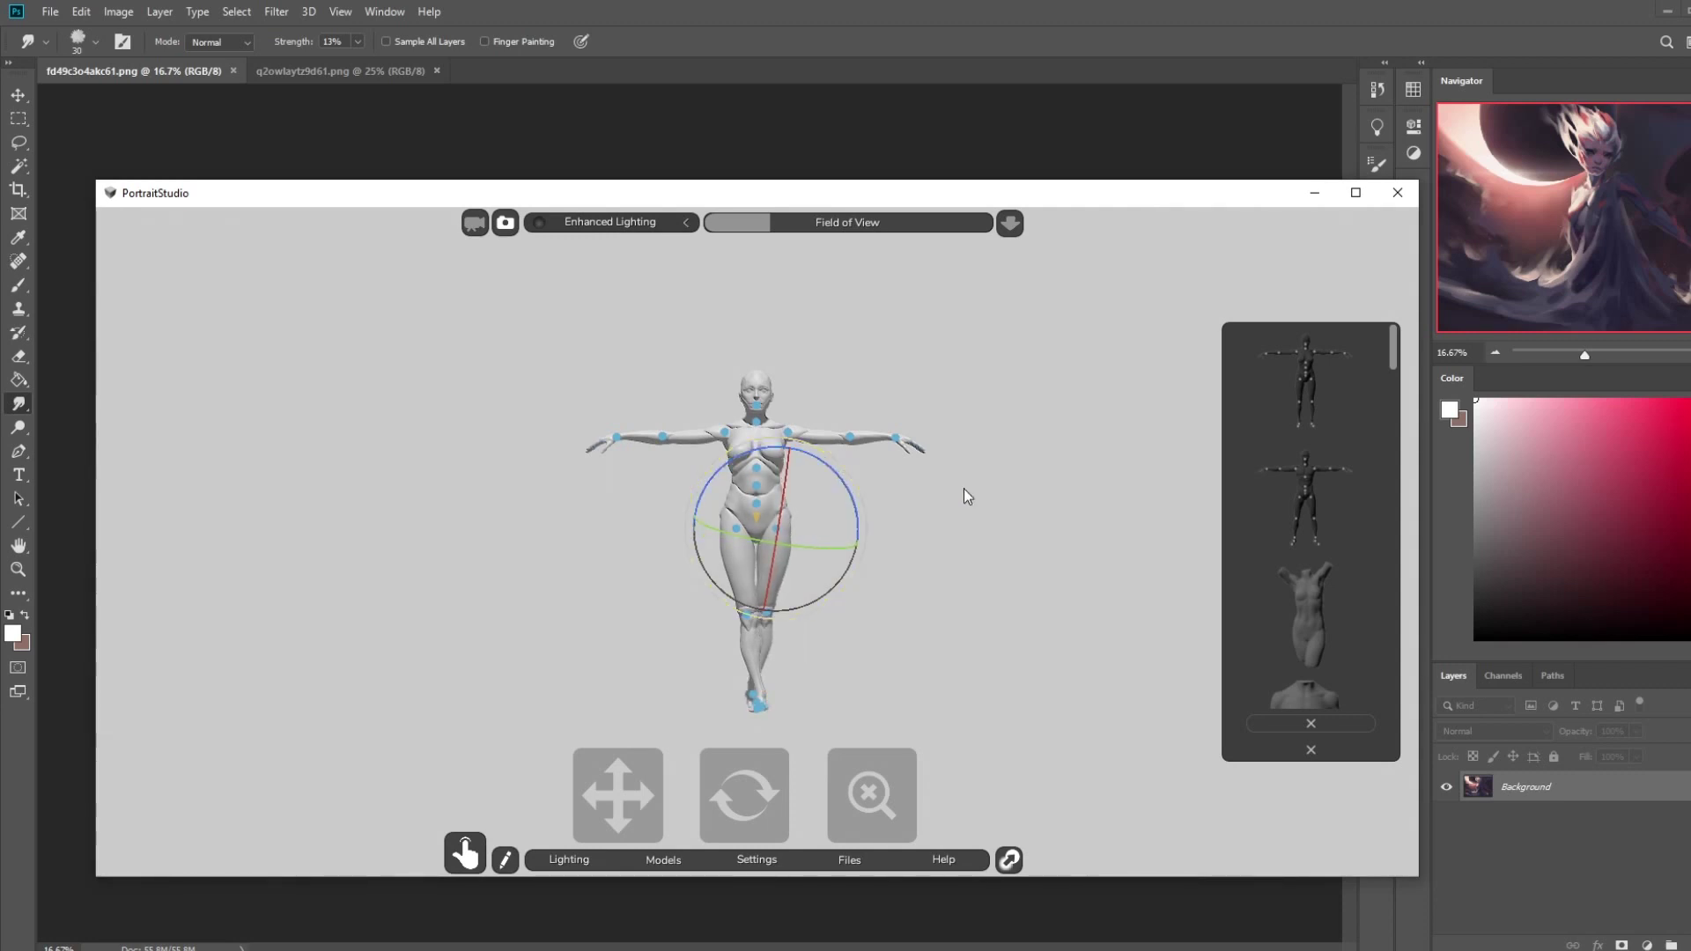
- Bend the figure's torso at the lower spine joint and counter-bend it at the mid-spine joint
left_click(755, 502)
left_click_drag(758, 516, 759, 497)
left_click(936, 502)
left_click(752, 476)
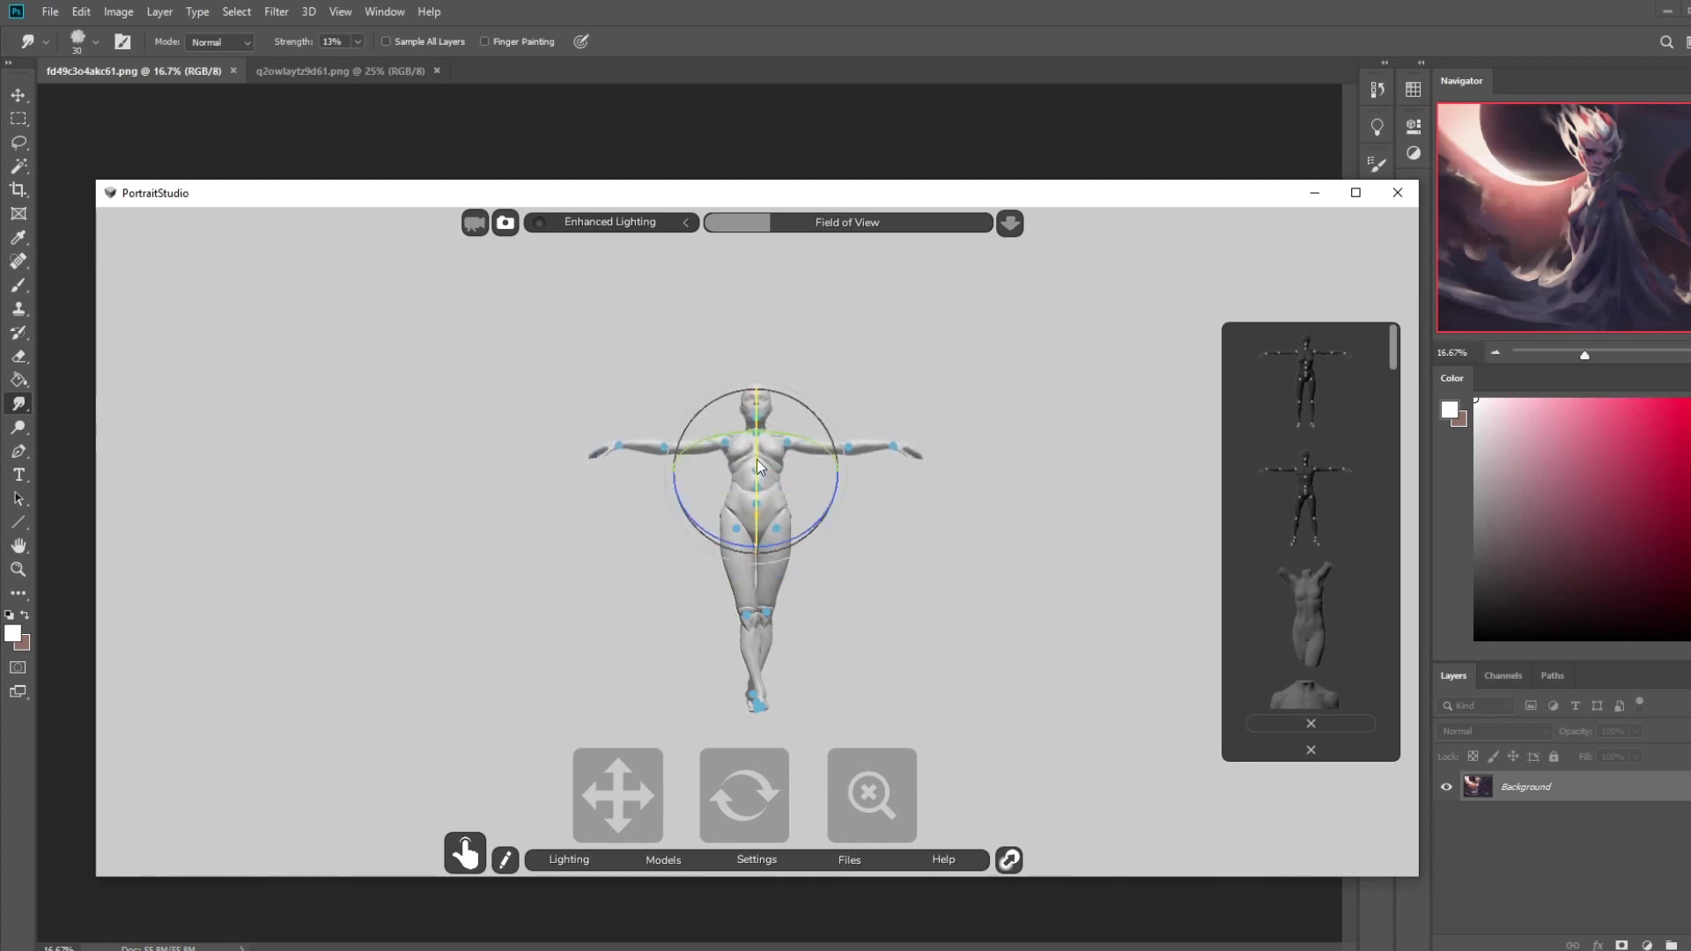
mouse_move(758, 404)
left_mouse_down()
mouse_move(754, 435)
mouse_move(754, 420)
left_mouse_up()
left_click(900, 456)
- Adjust the orientation of the figure's neck and head joints
left_click(754, 426)
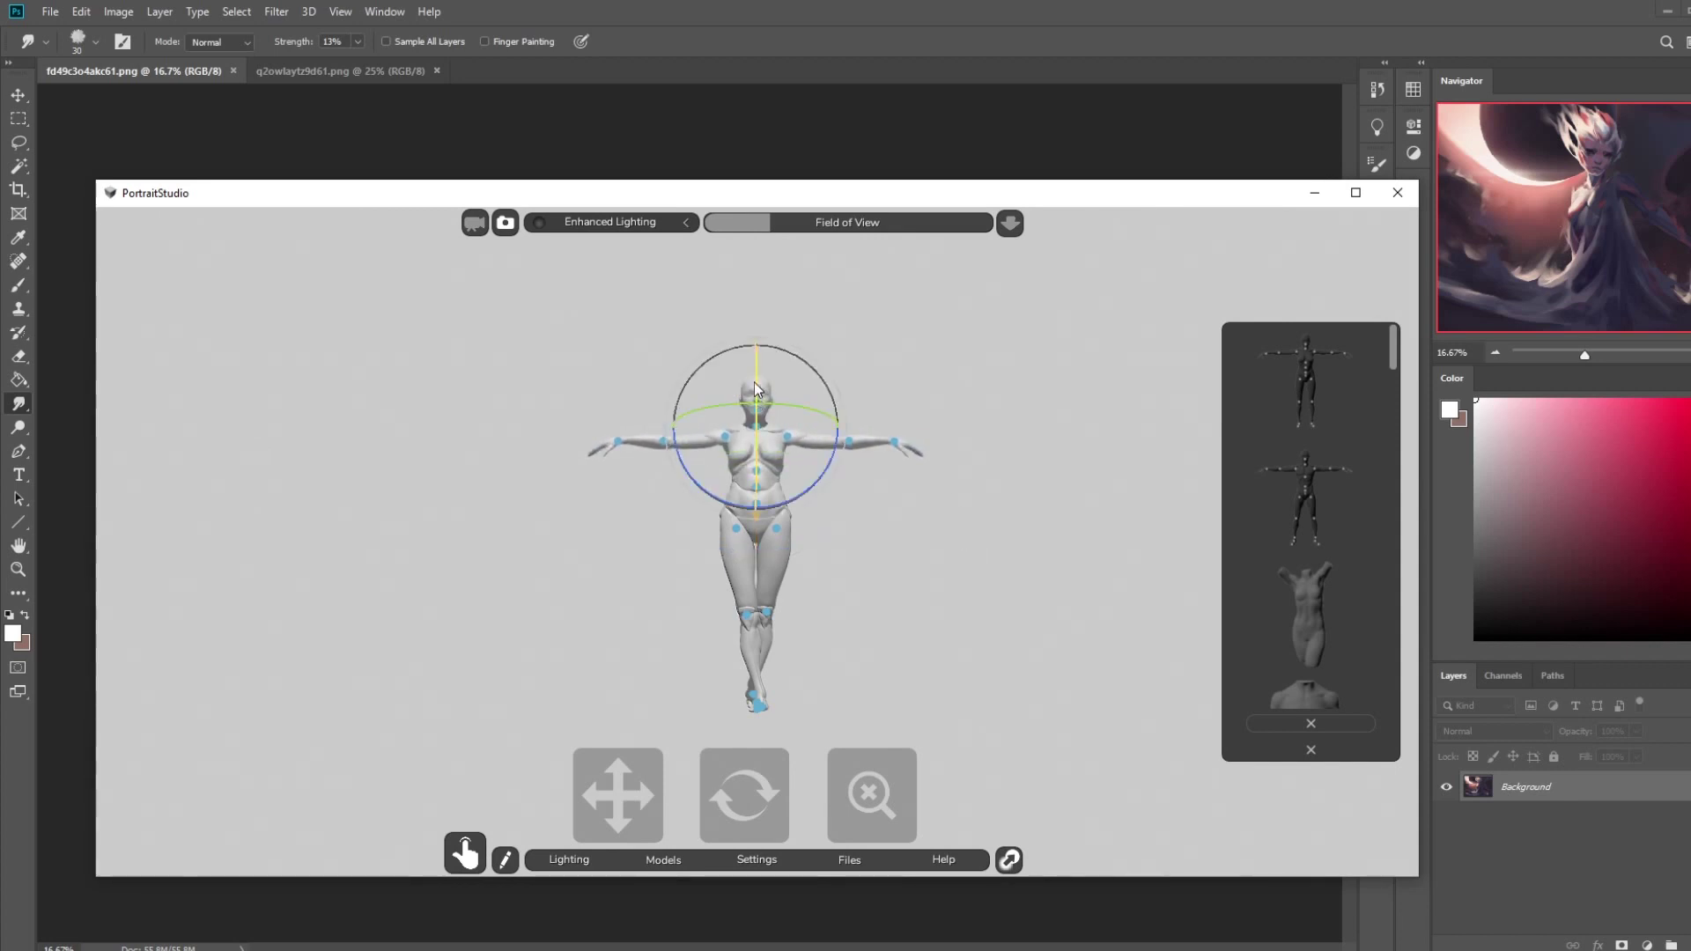
left_click(883, 404)
left_click(756, 413)
left_click_drag(759, 379, 828, 432)
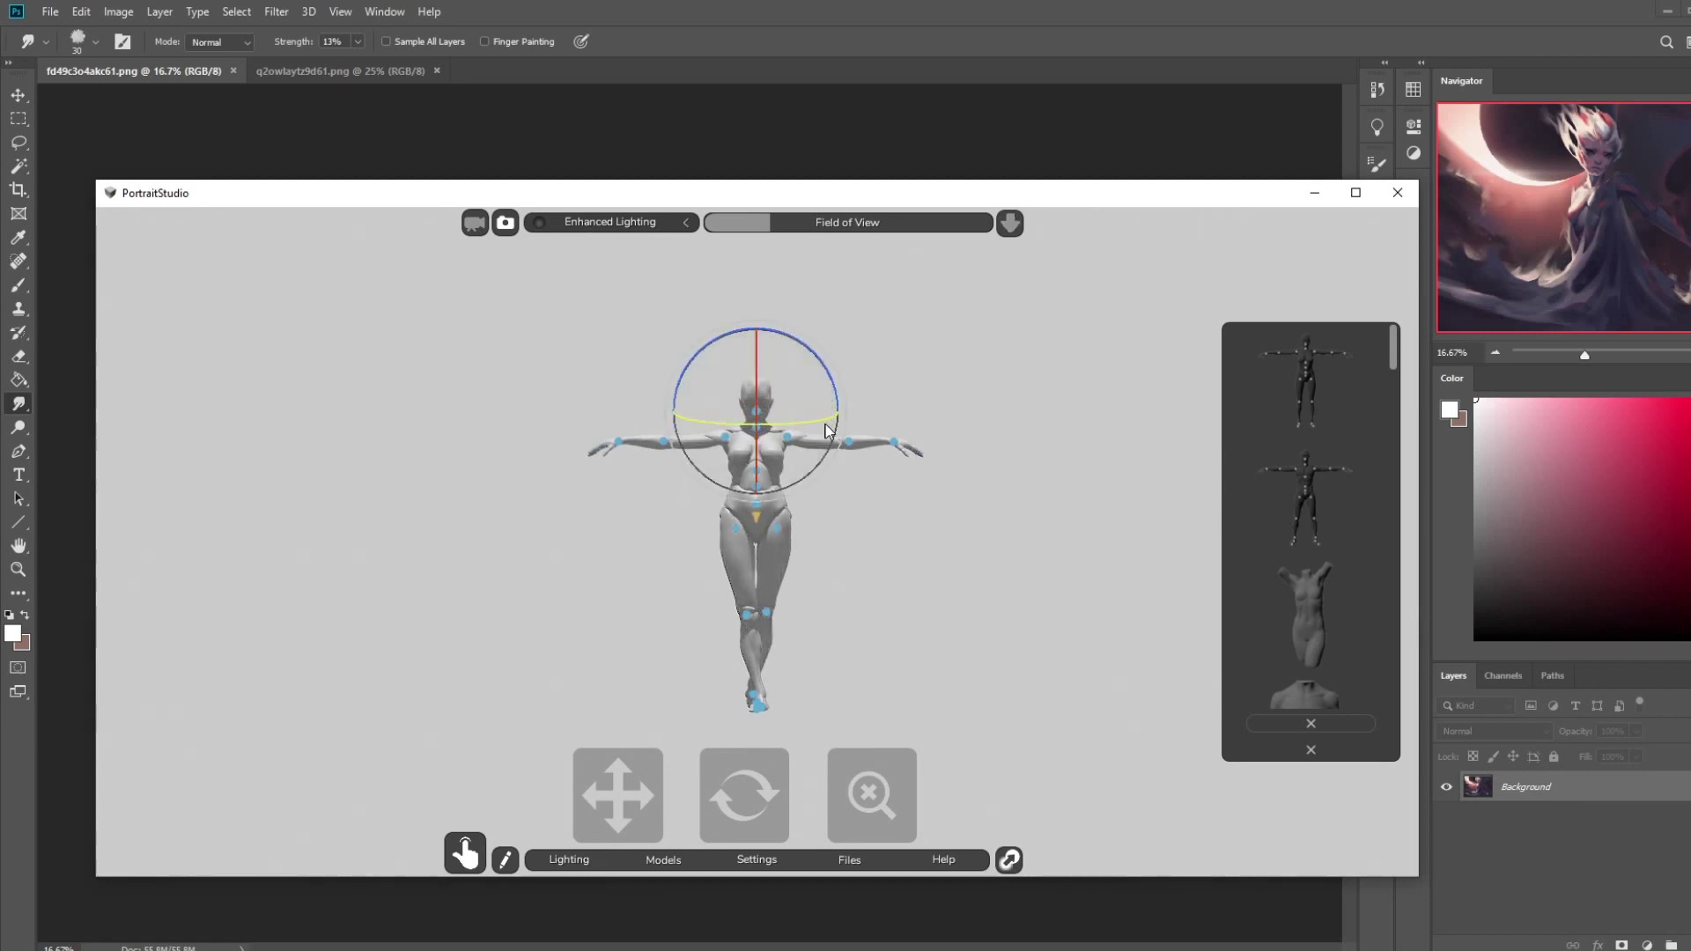
left_click(918, 541)
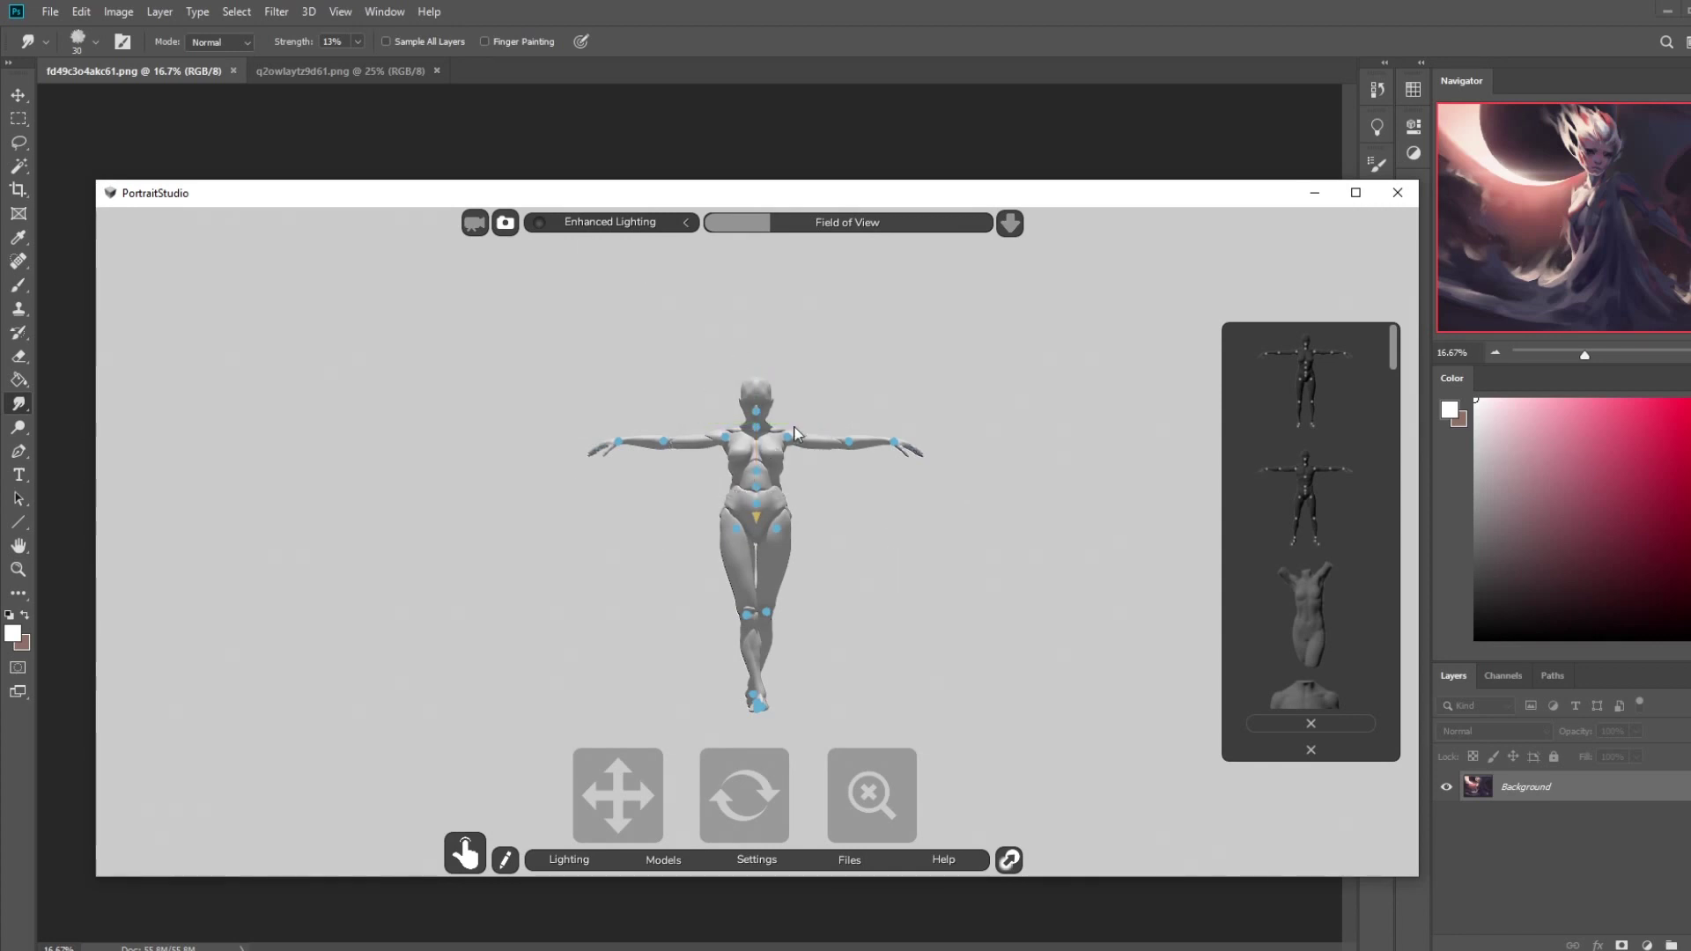
left_click(726, 437)
left_click(726, 437)
left_click(728, 440)
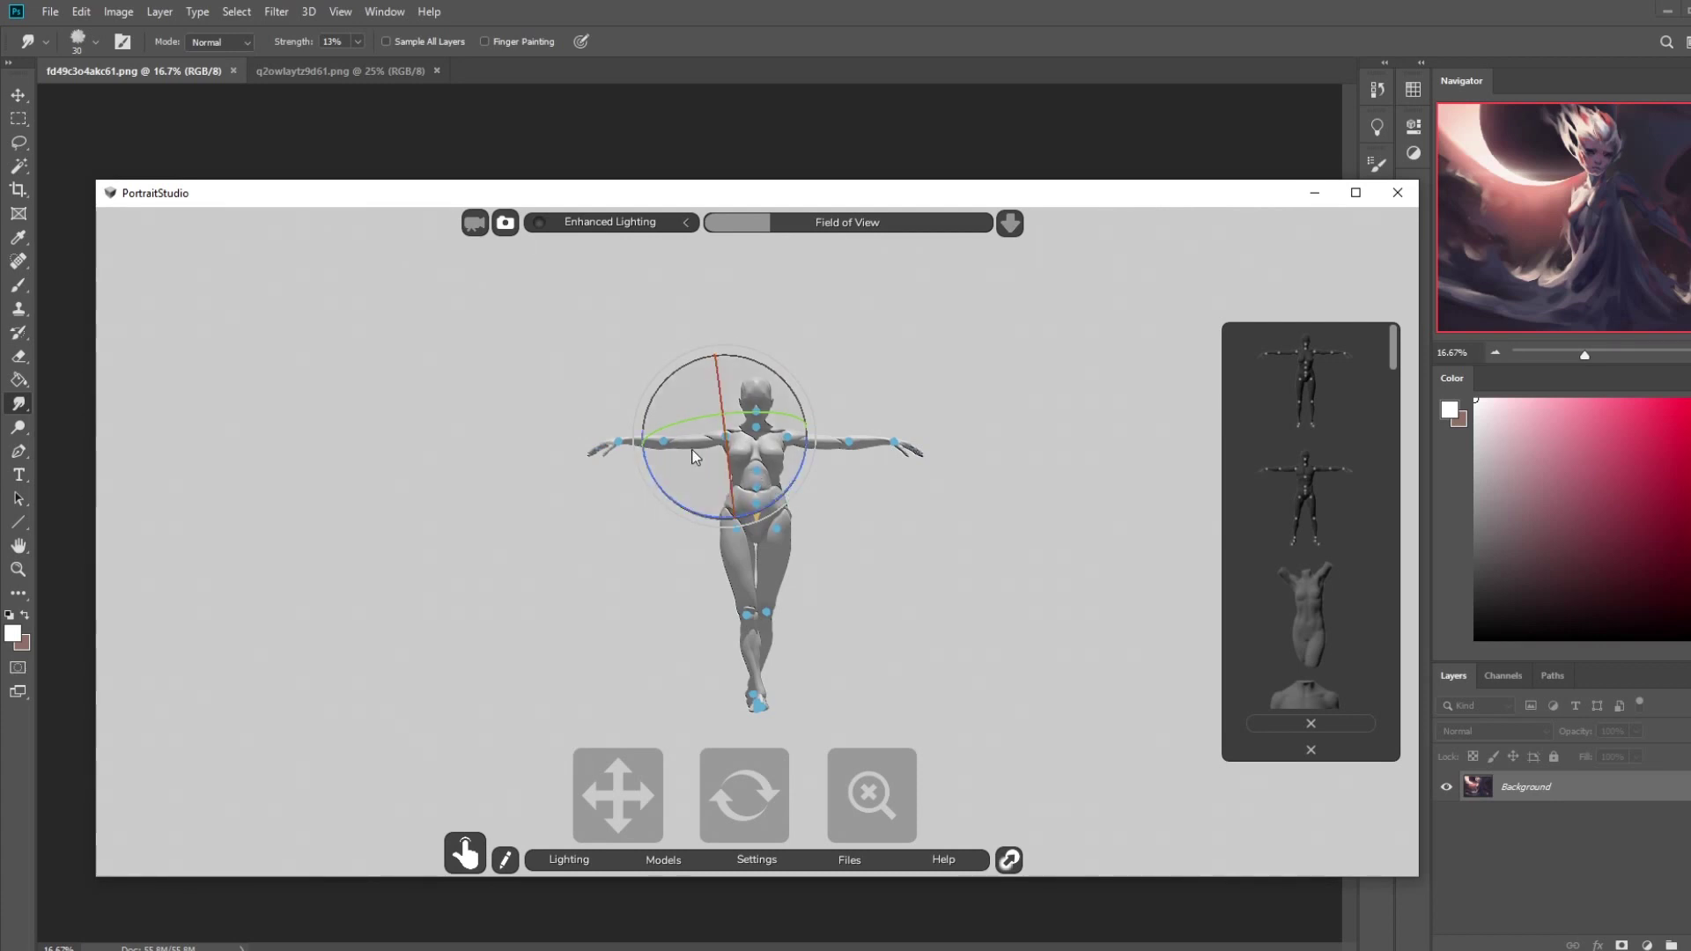
left_click(946, 533)
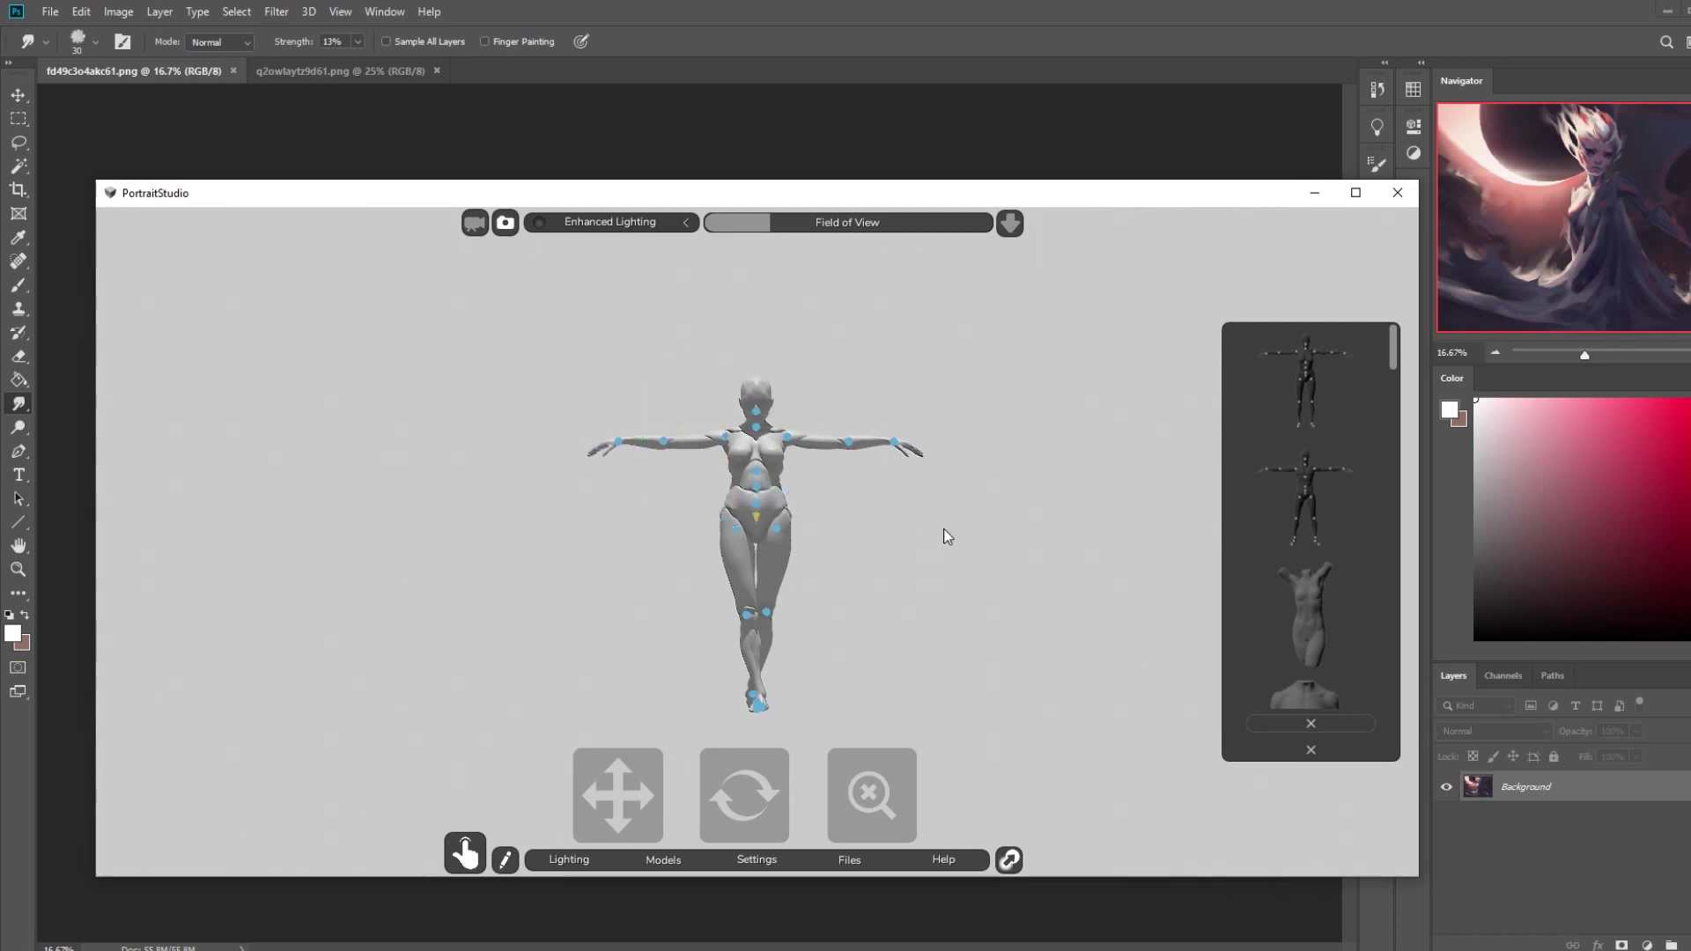
- Lower both arms to the figure's sides by rotating each shoulder joint
left_click(724, 437)
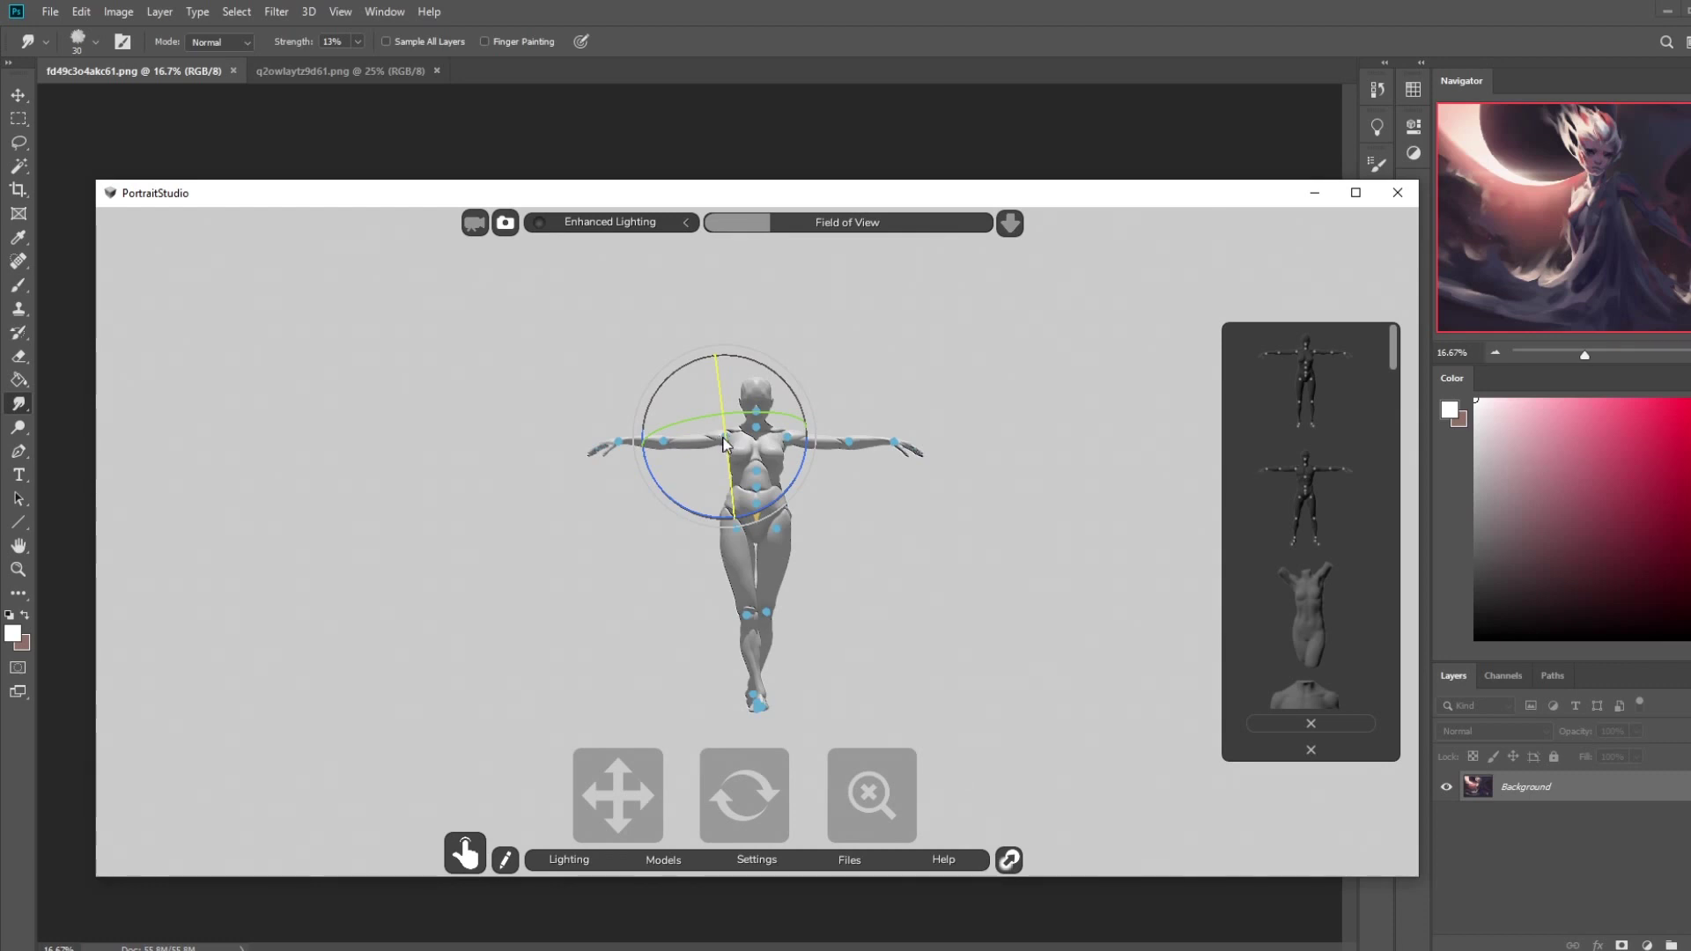
left_click_drag(701, 342, 633, 421)
left_click(781, 437)
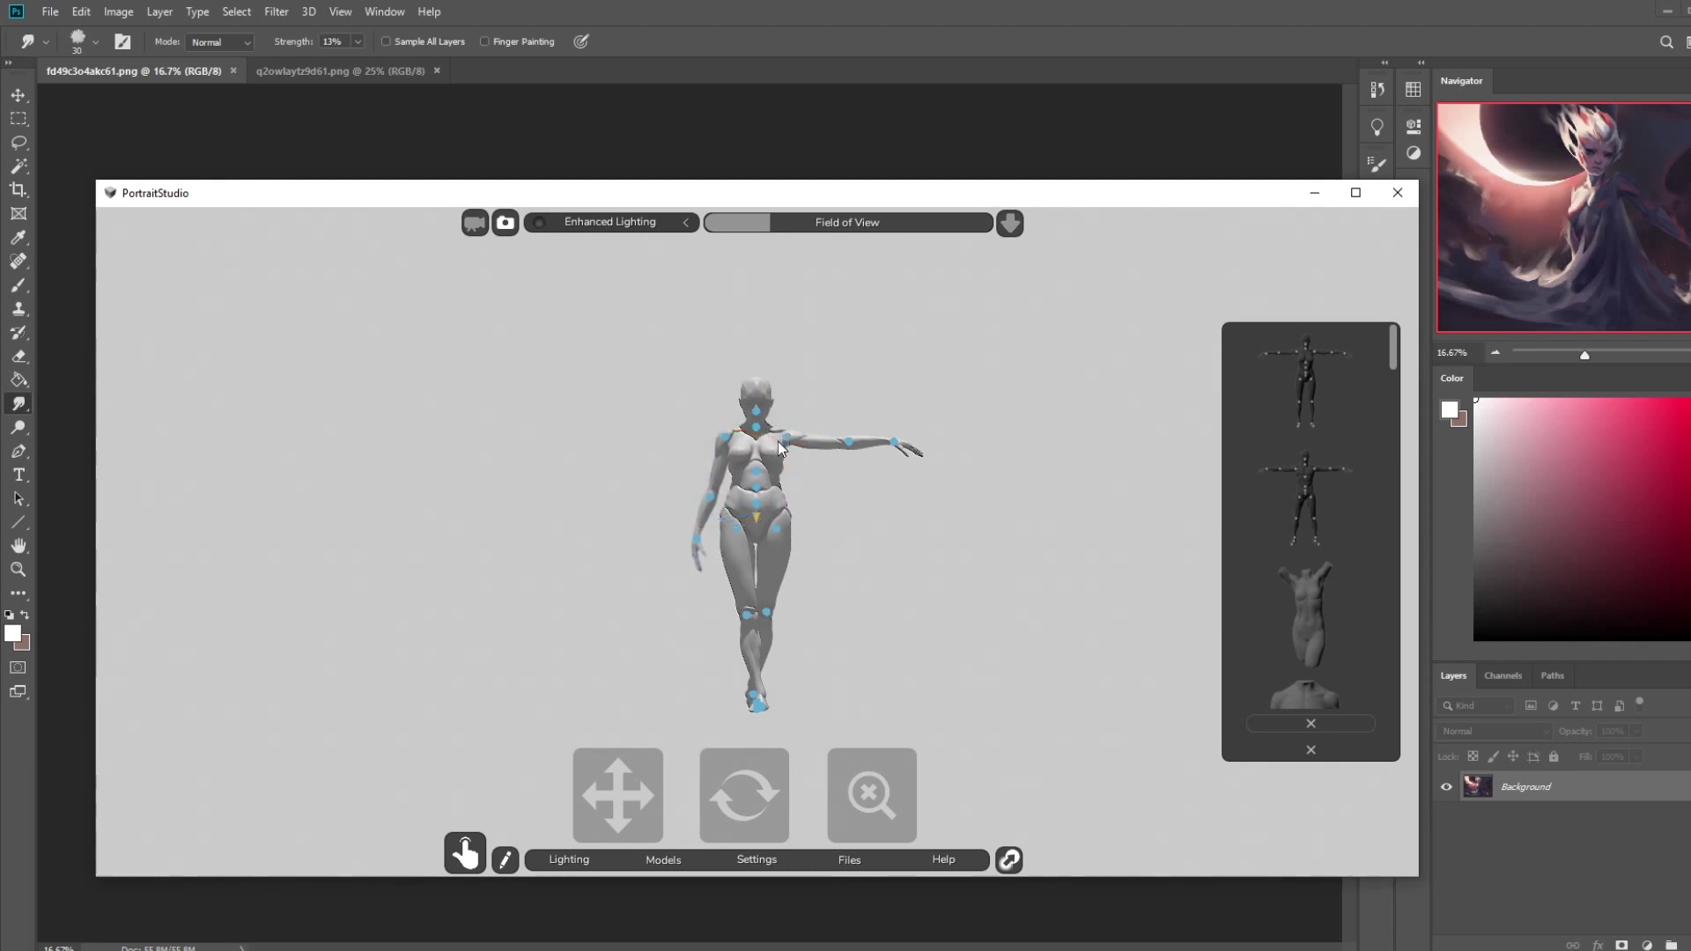
left_click_drag(853, 366, 858, 489)
left_click(966, 491)
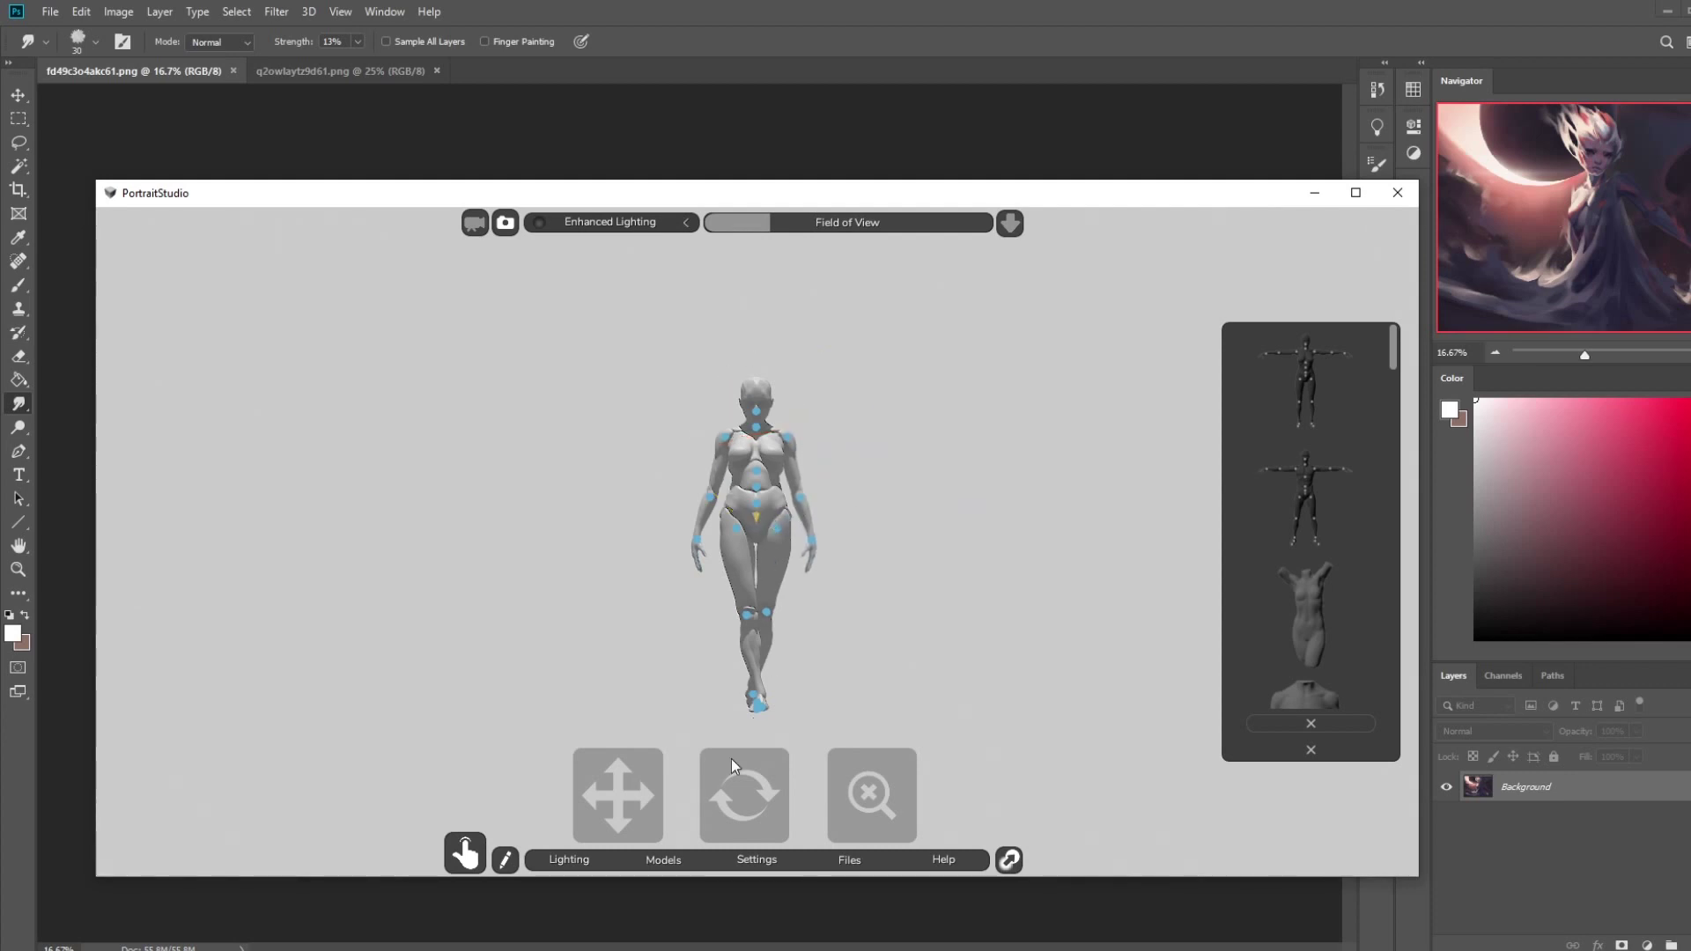
- Rotate both feet downward at the ankle joints so the toes point toward the ground
mouse_move(727, 795)
left_mouse_down()
mouse_move(936, 792)
mouse_move(720, 811)
mouse_move(736, 806)
mouse_move(562, 786)
mouse_move(751, 796)
left_mouse_up()
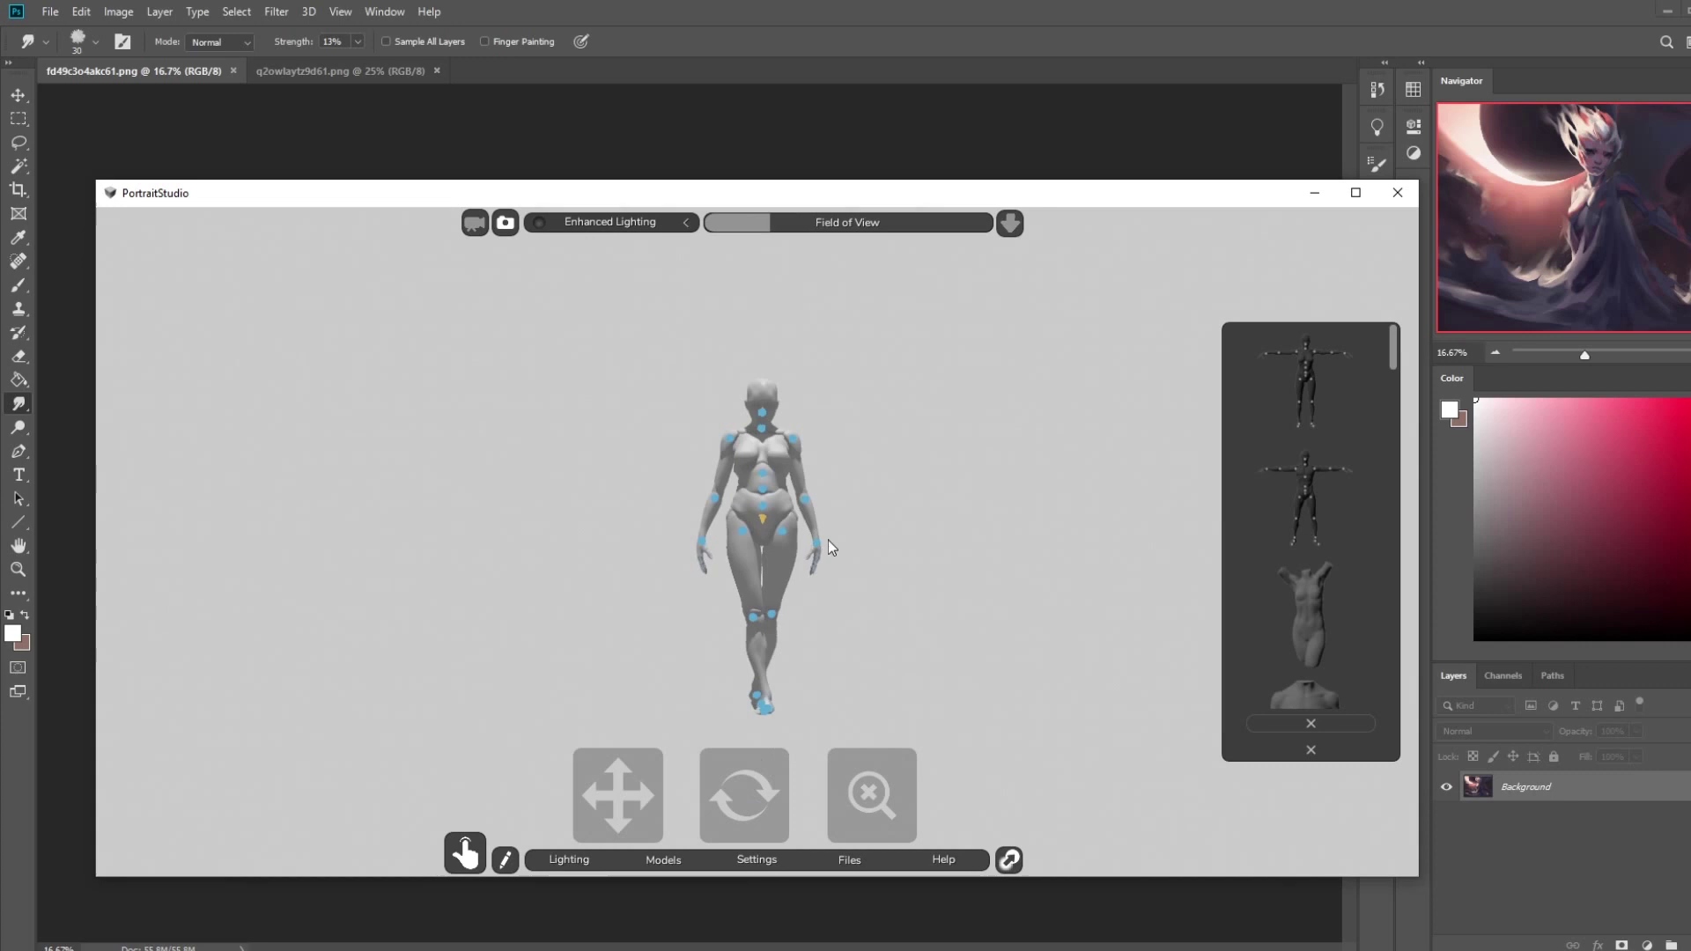
left_click(781, 527)
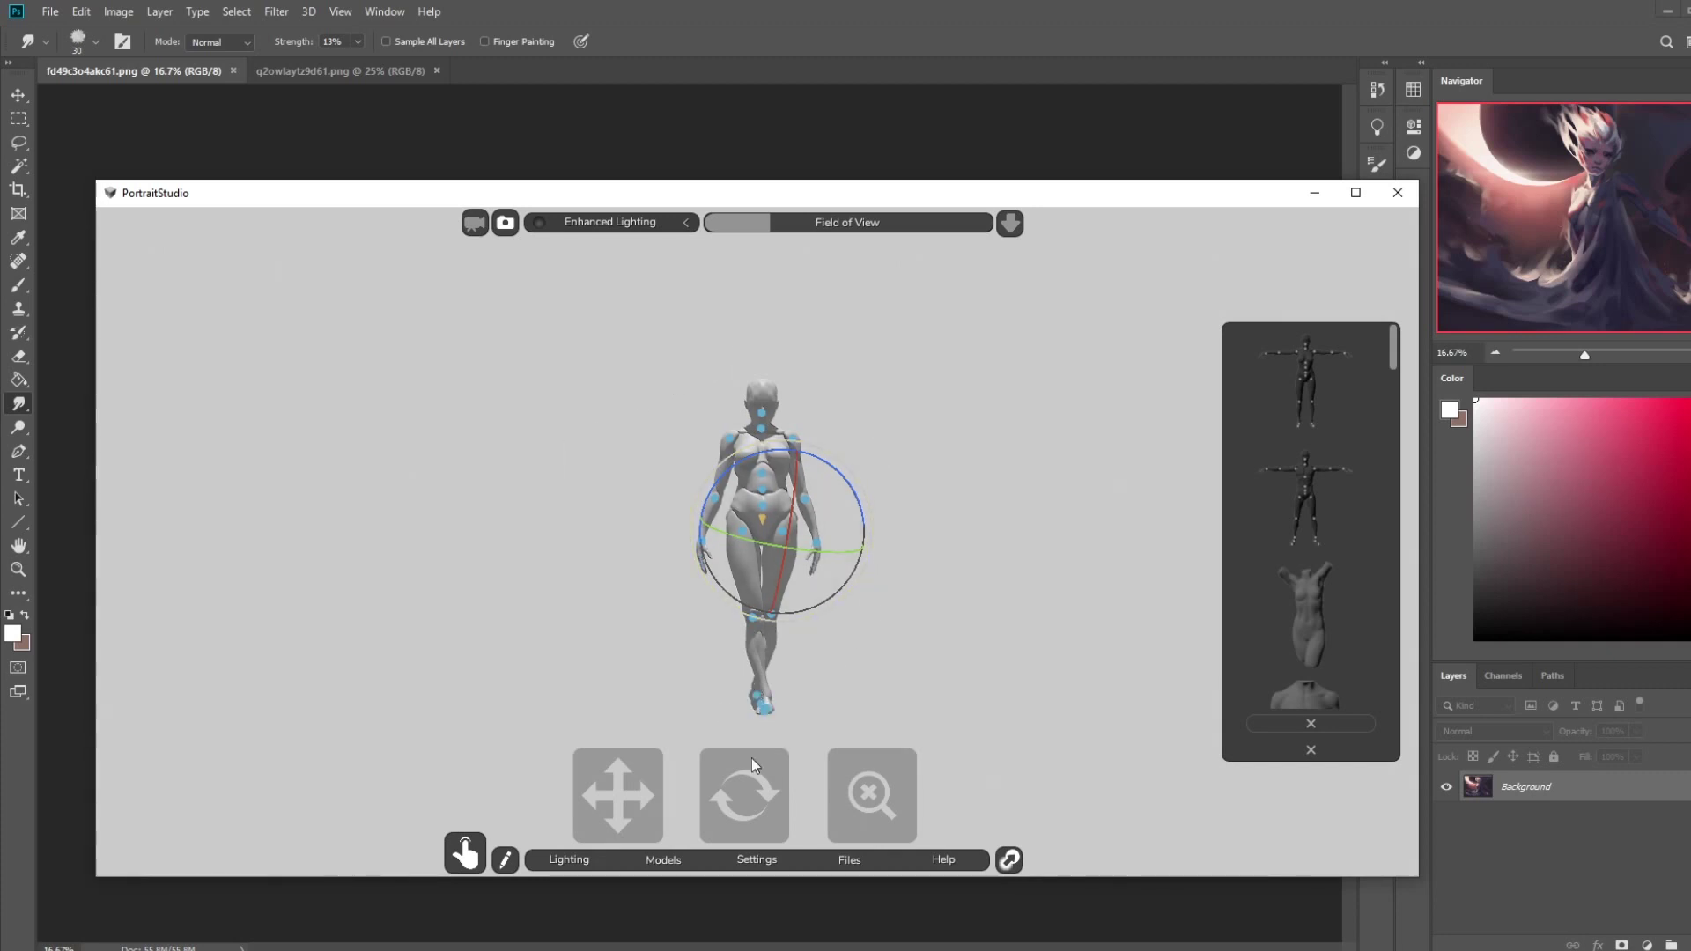
left_click_drag(753, 723, 742, 800)
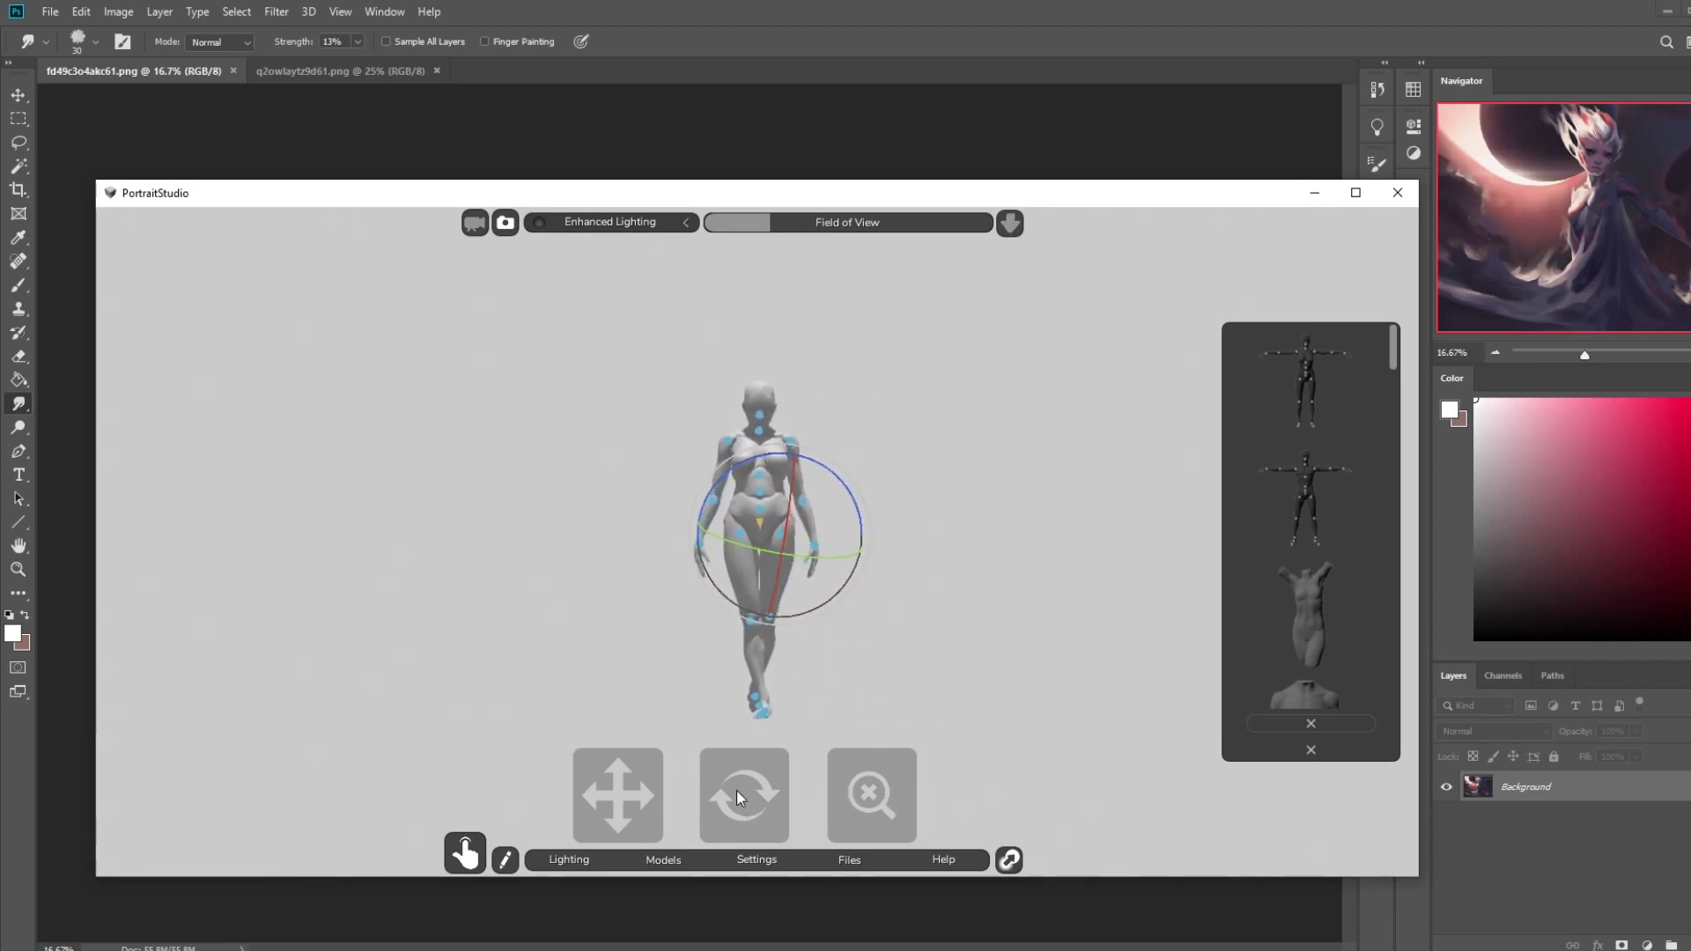
left_click_drag(740, 791, 632, 737)
left_click(648, 706)
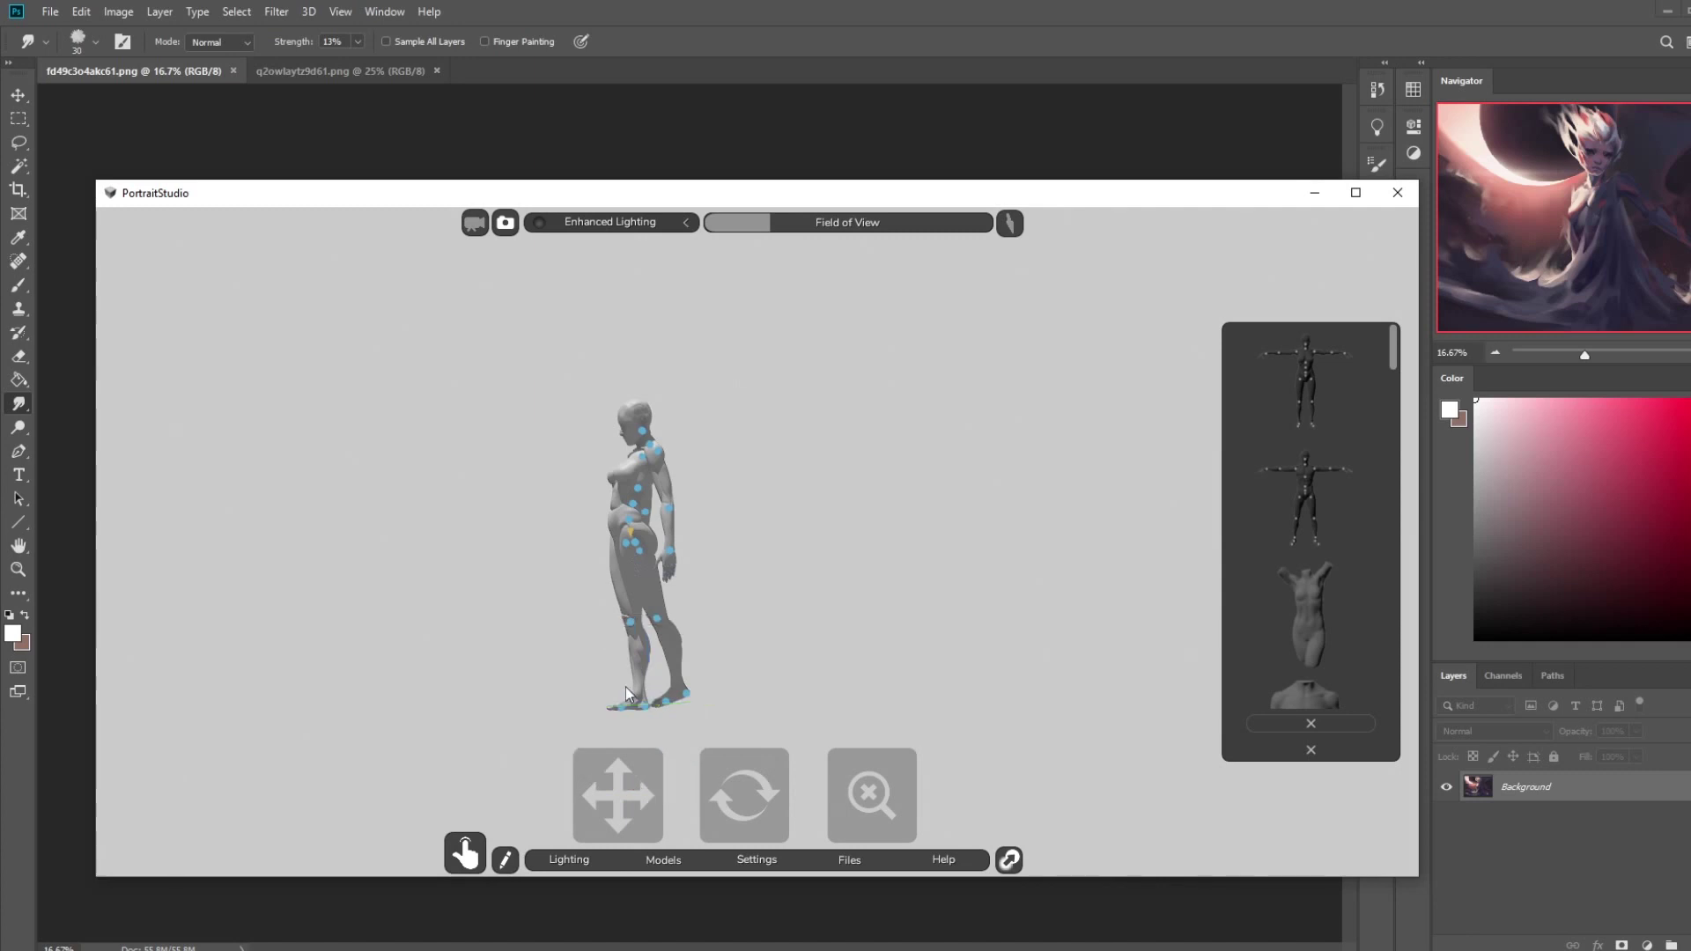
left_click_drag(608, 620, 574, 663)
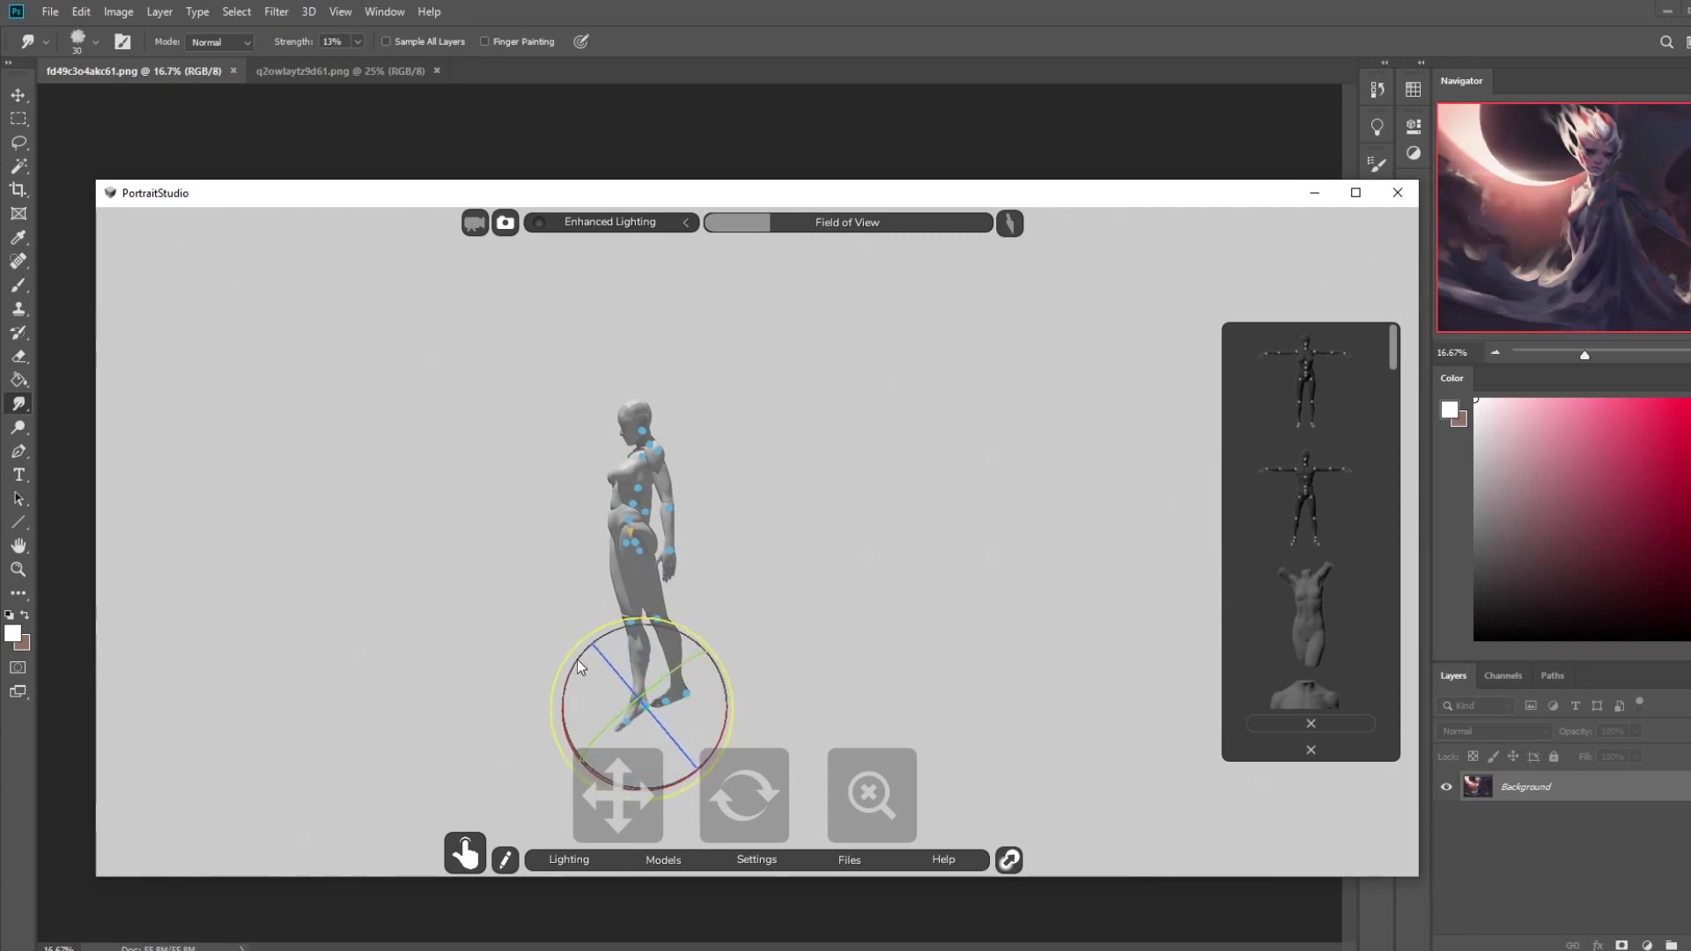
left_click(686, 693)
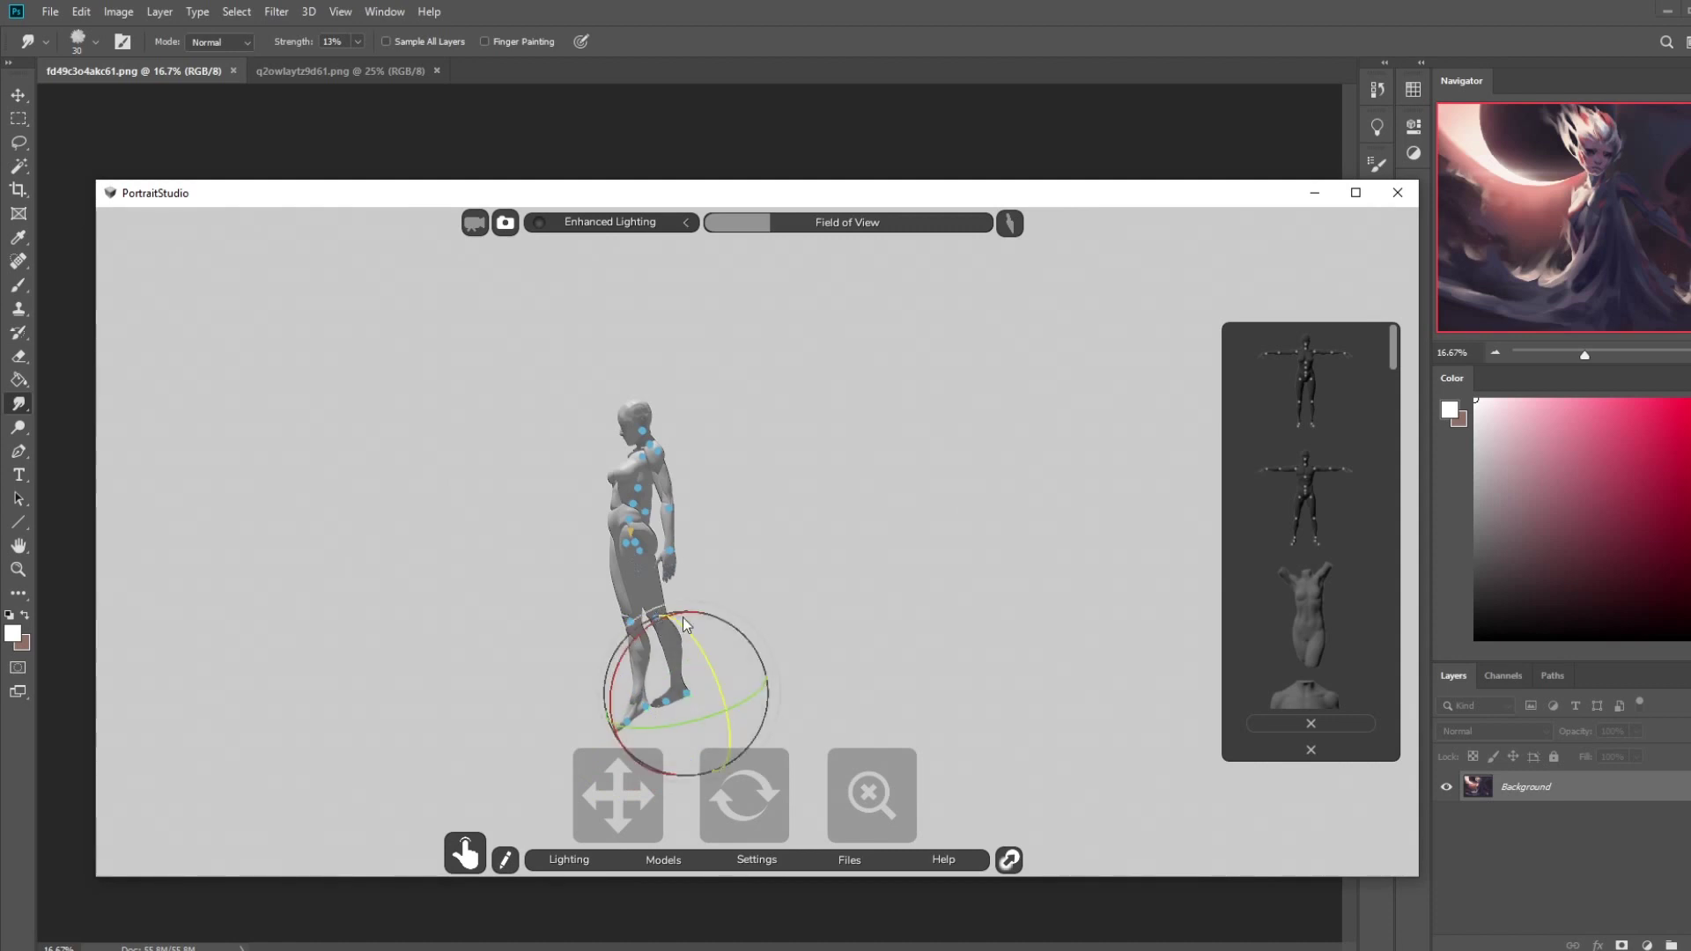
left_click_drag(668, 611, 678, 659)
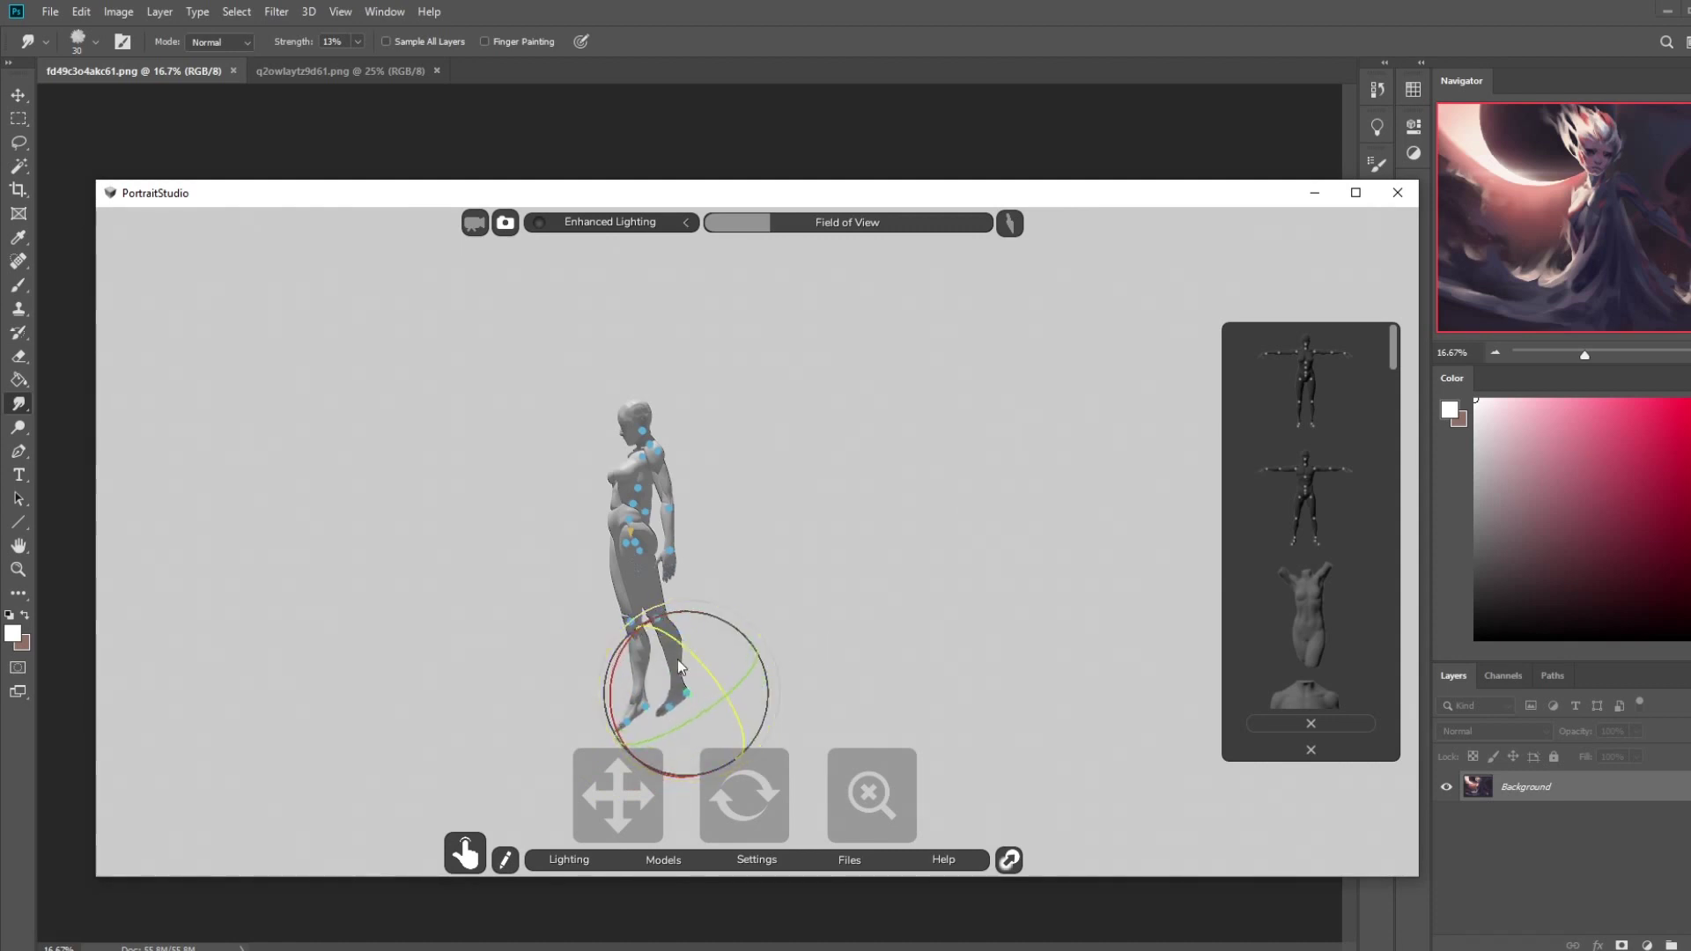
left_click_drag(779, 794, 906, 789)
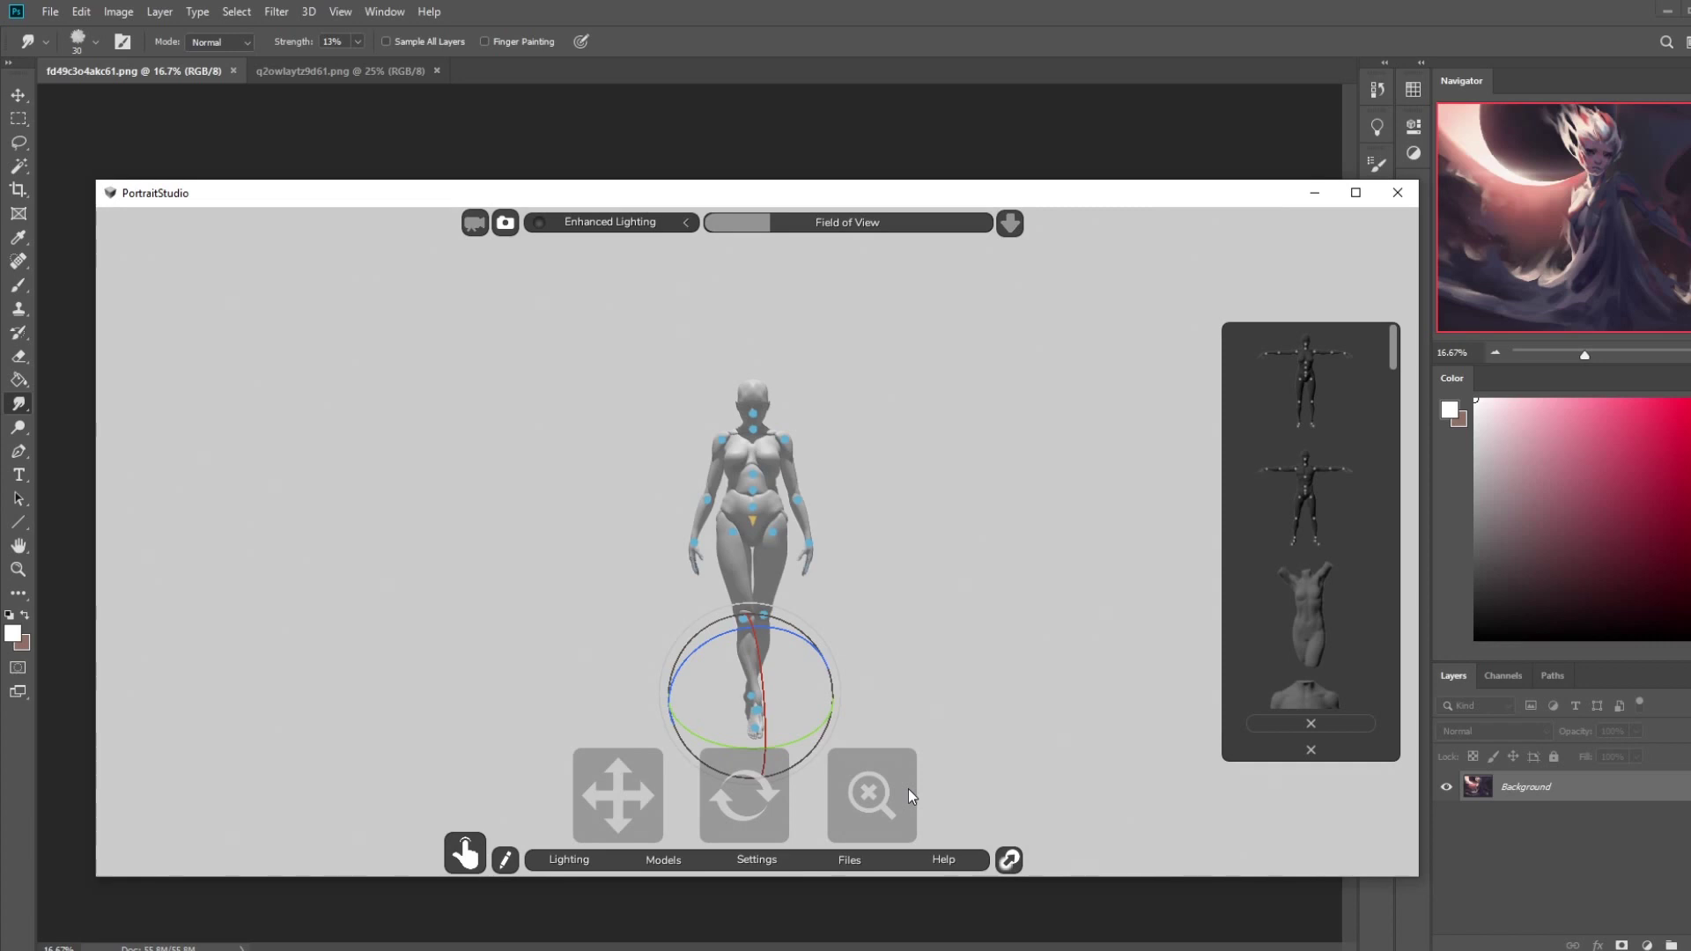
- Scale the figure's upper body down slightly at the lower spine joint
left_click(905, 405)
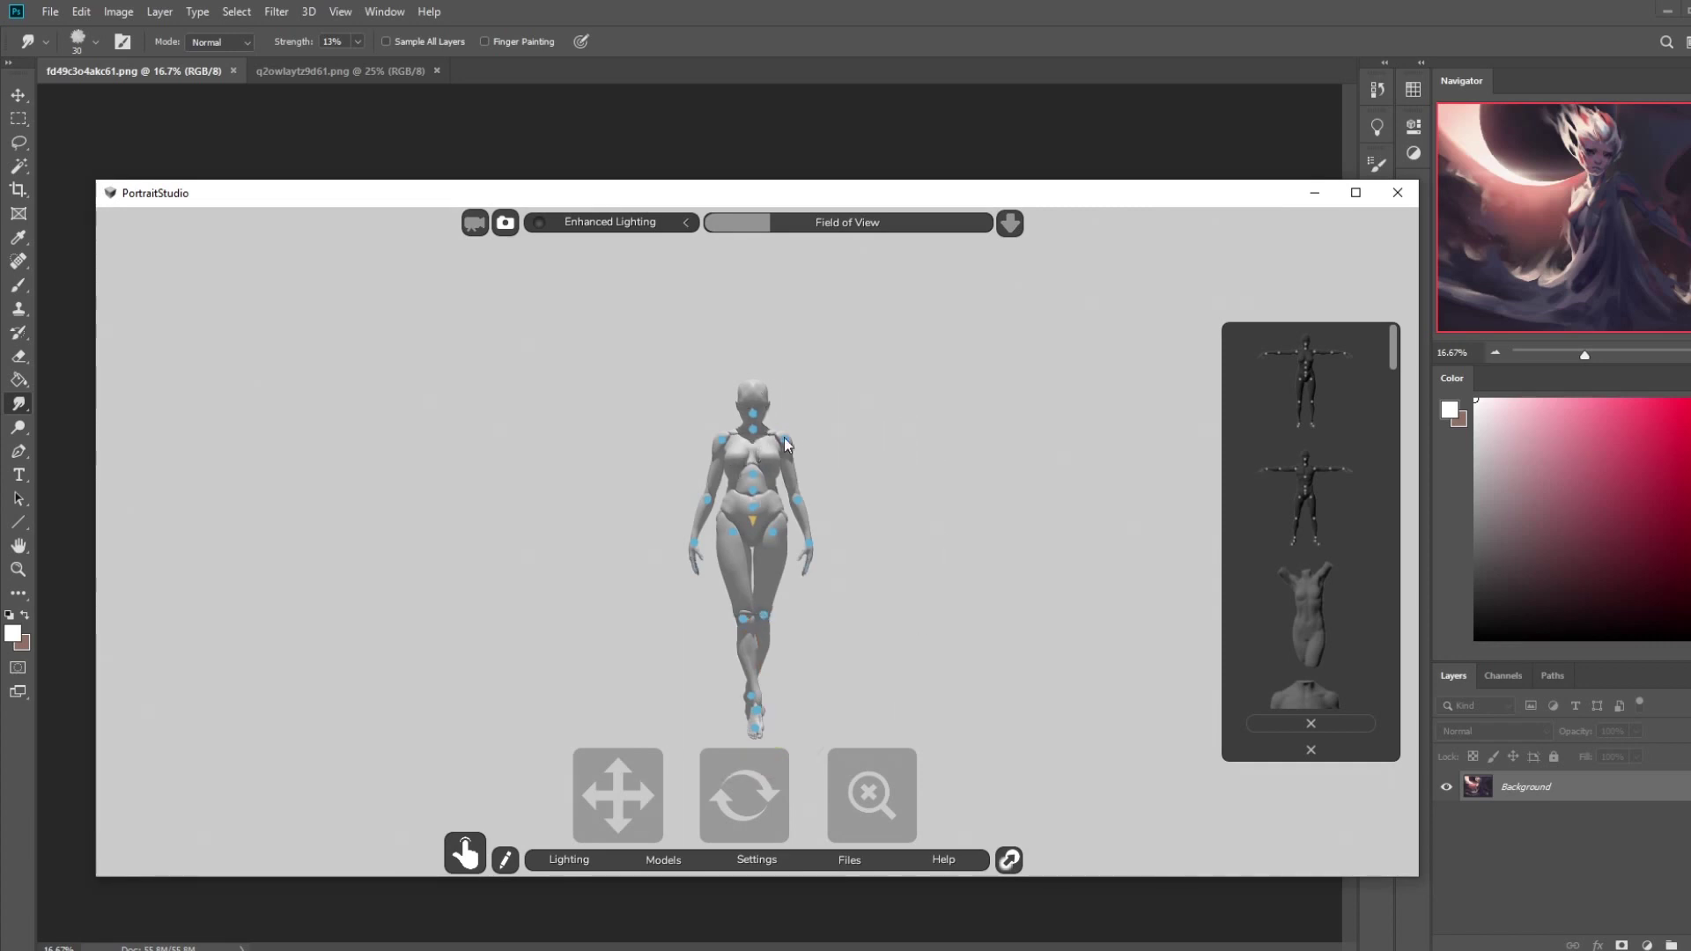
left_click(755, 507)
left_click(932, 454)
left_click(755, 491)
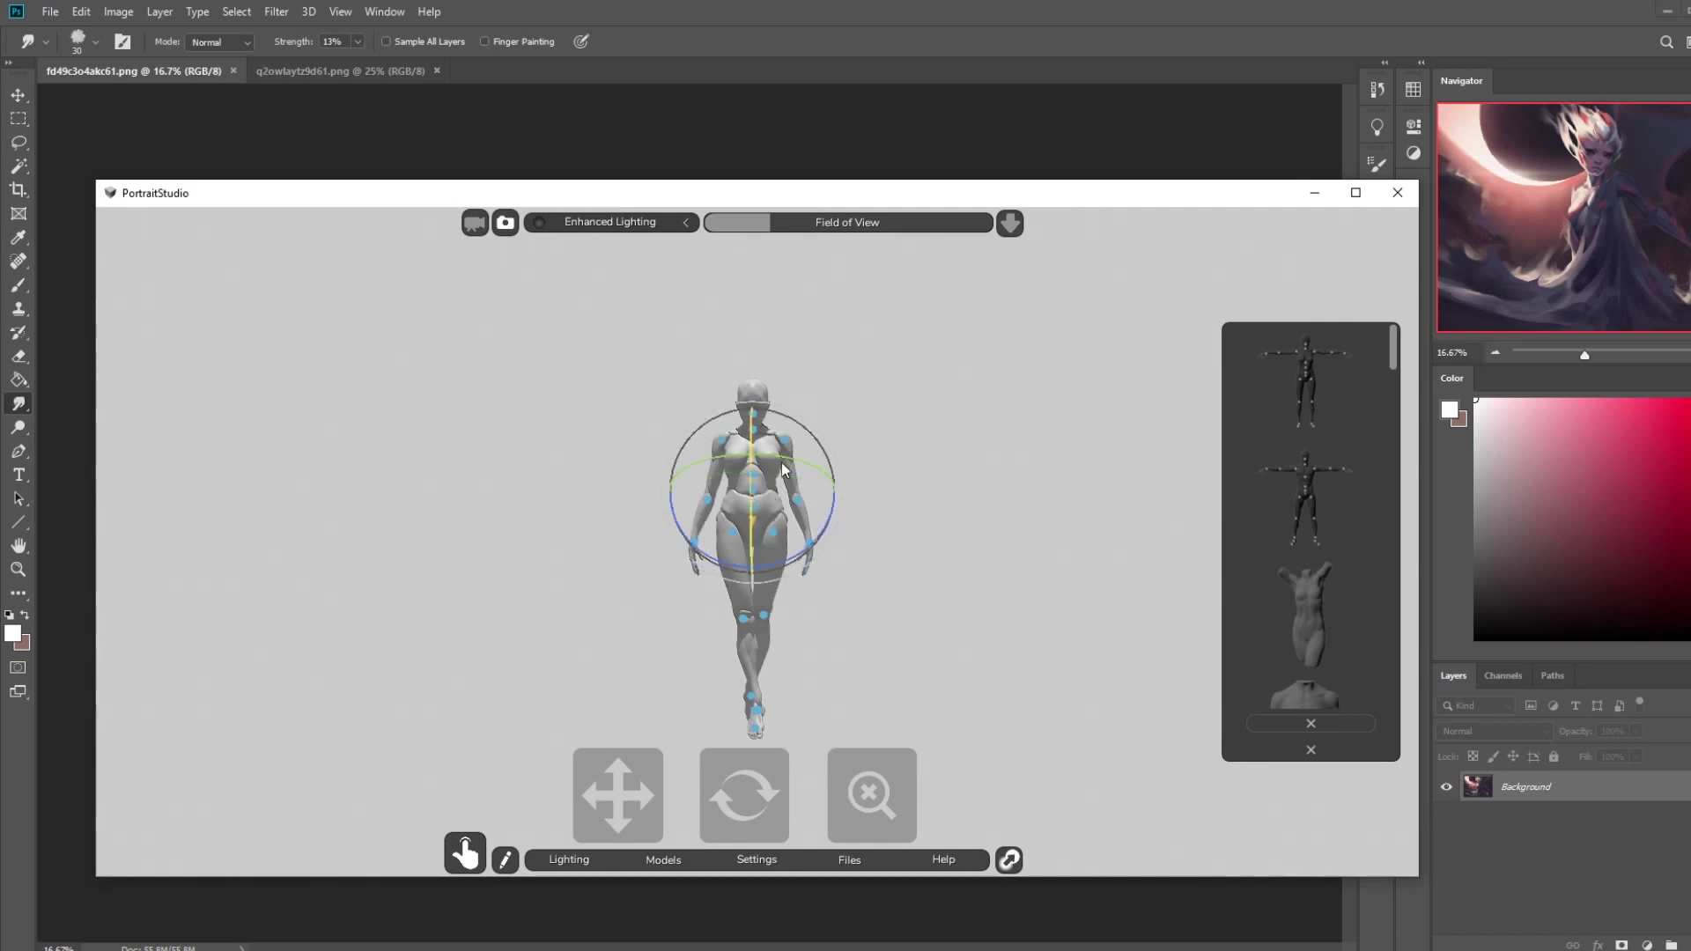
key("w")
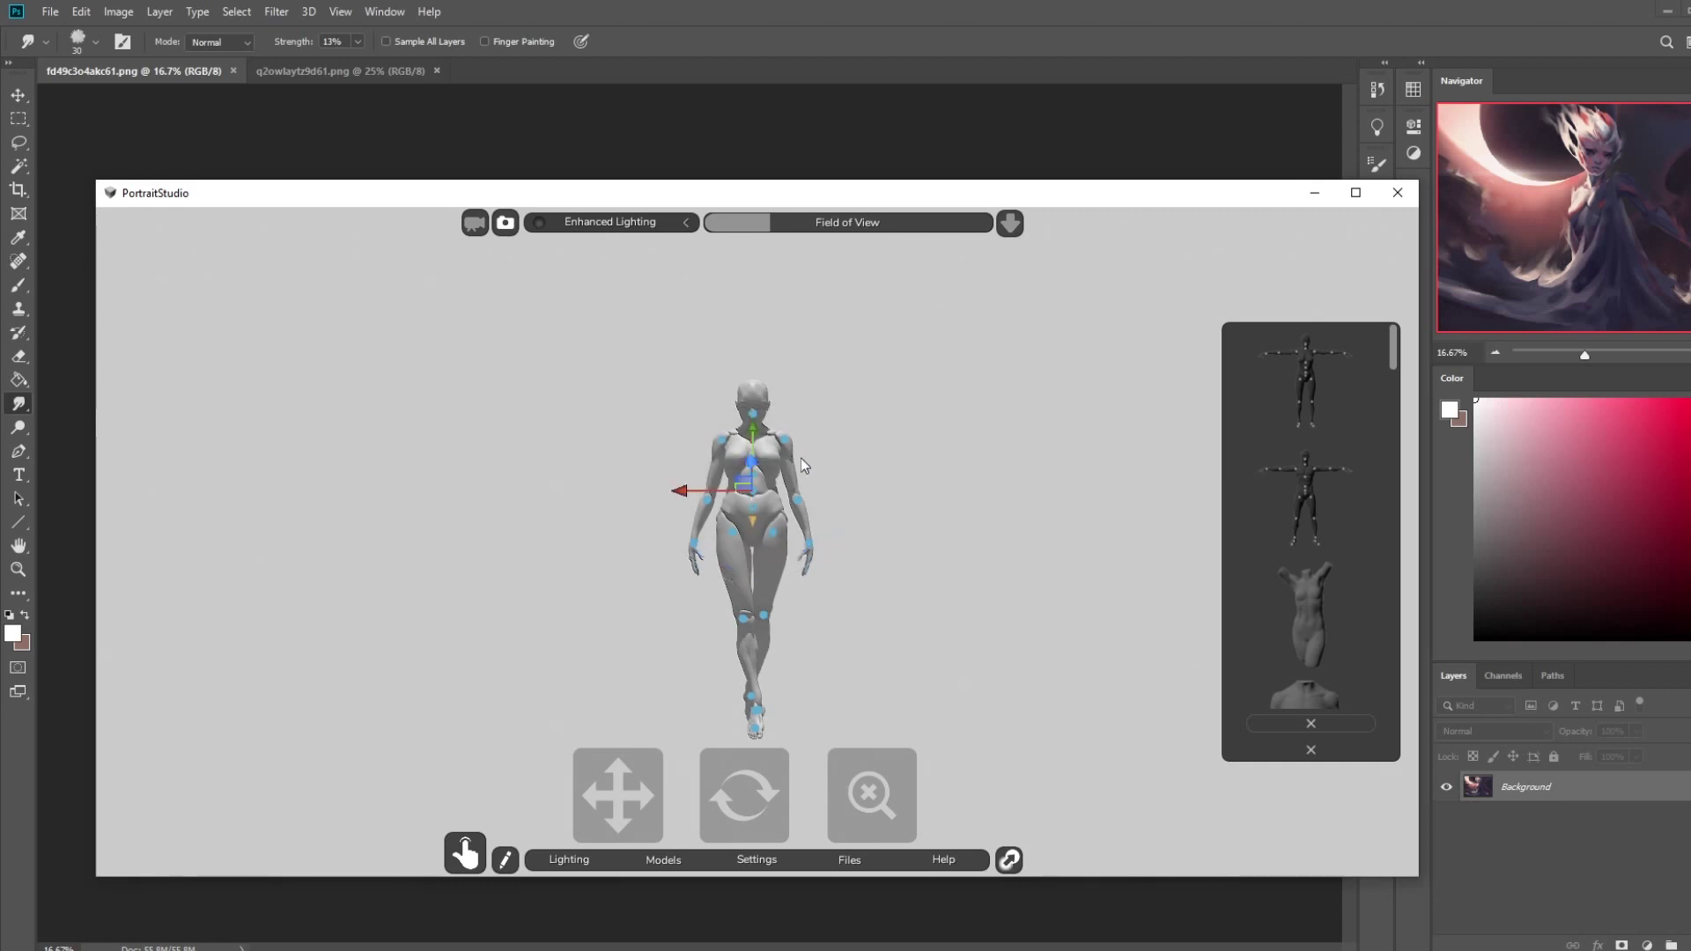
left_click(756, 483)
left_click(766, 484)
left_click_drag(758, 494, 760, 494)
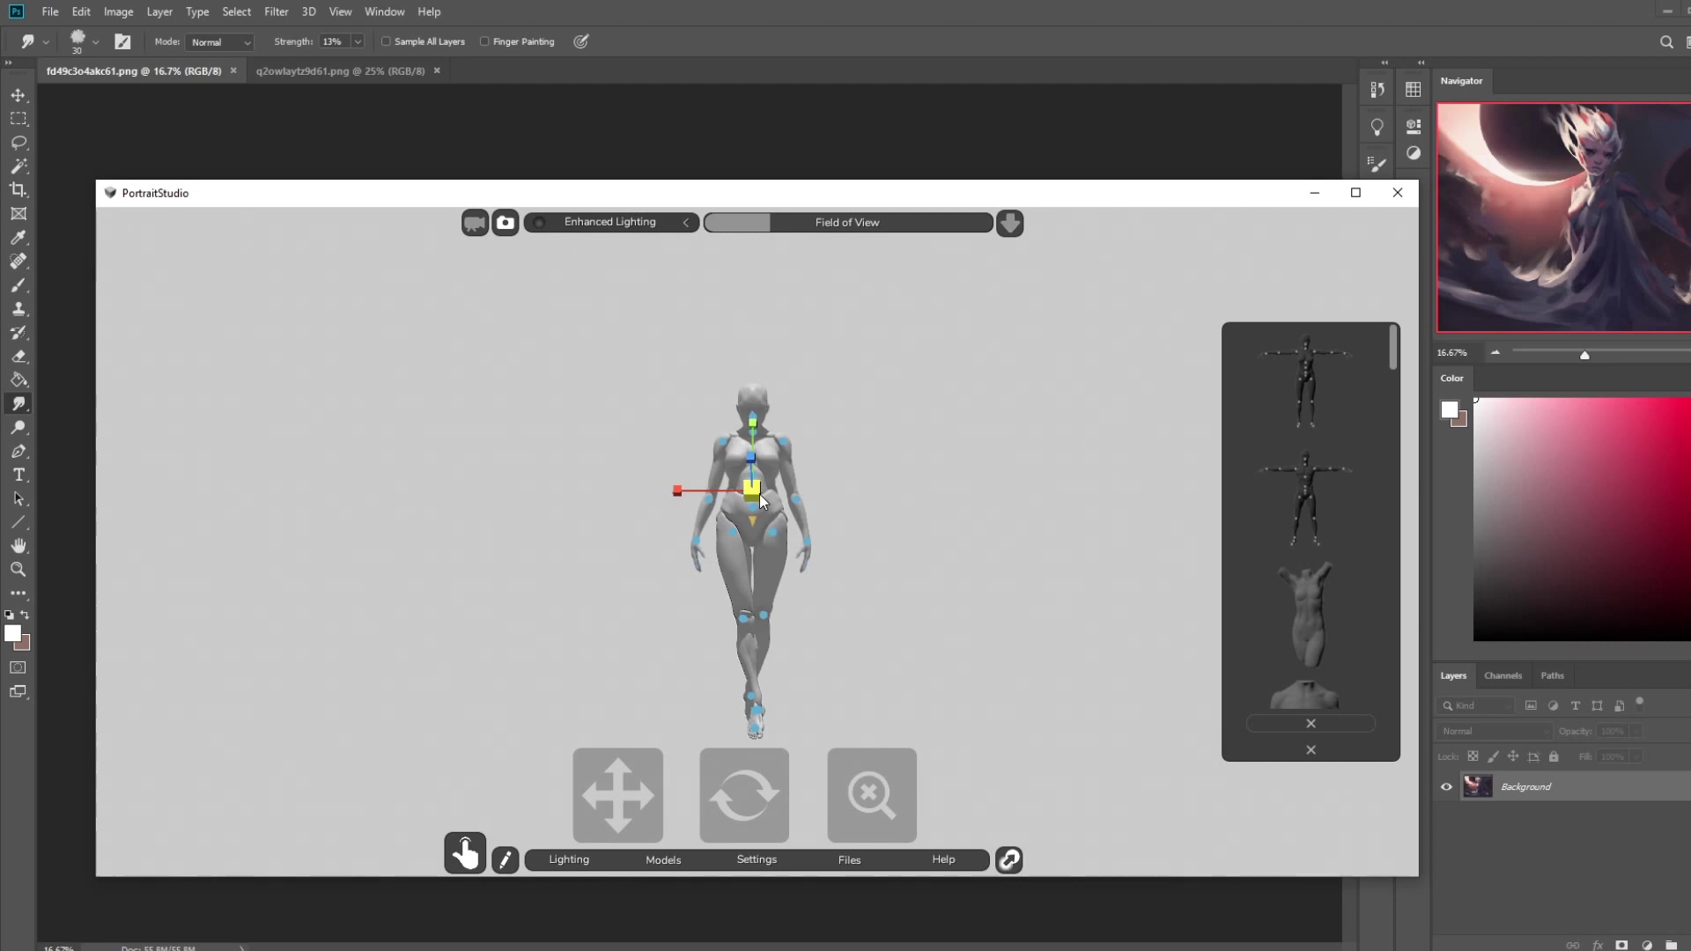
left_click_drag(759, 494, 758, 493)
left_click_drag(755, 493, 759, 494)
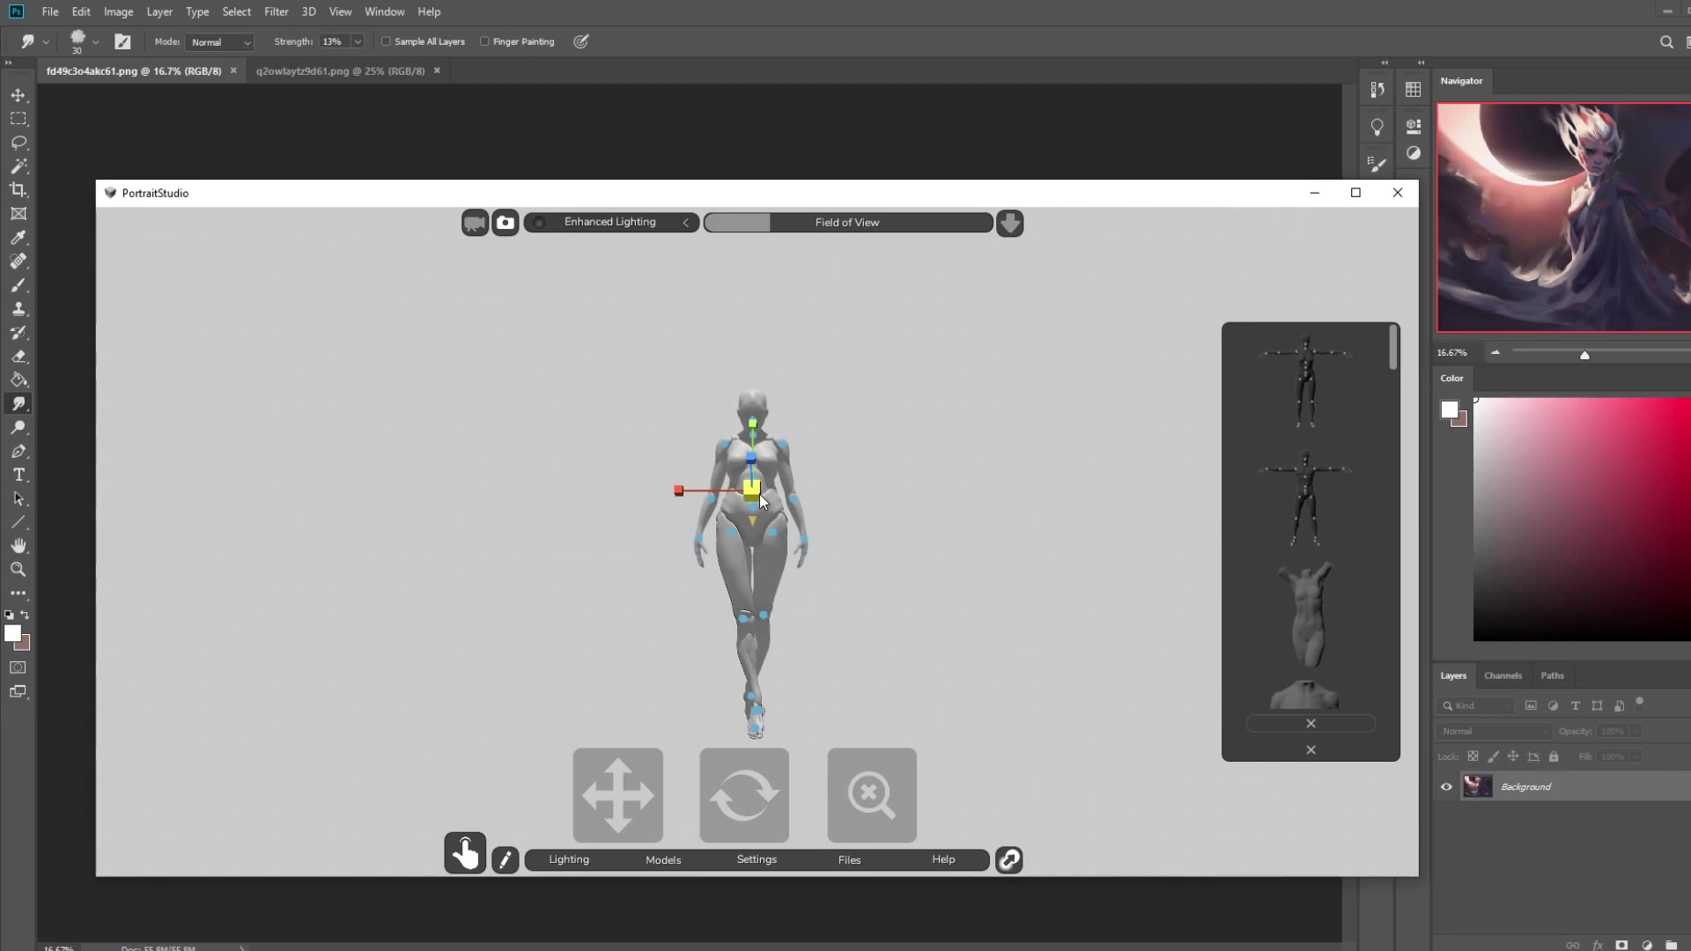
- Enlarge the whole figure slightly at the pelvis joint and scale the upper body back up at the lower spine joint
left_click_drag(759, 495, 758, 524)
left_click(809, 501)
left_click(757, 523)
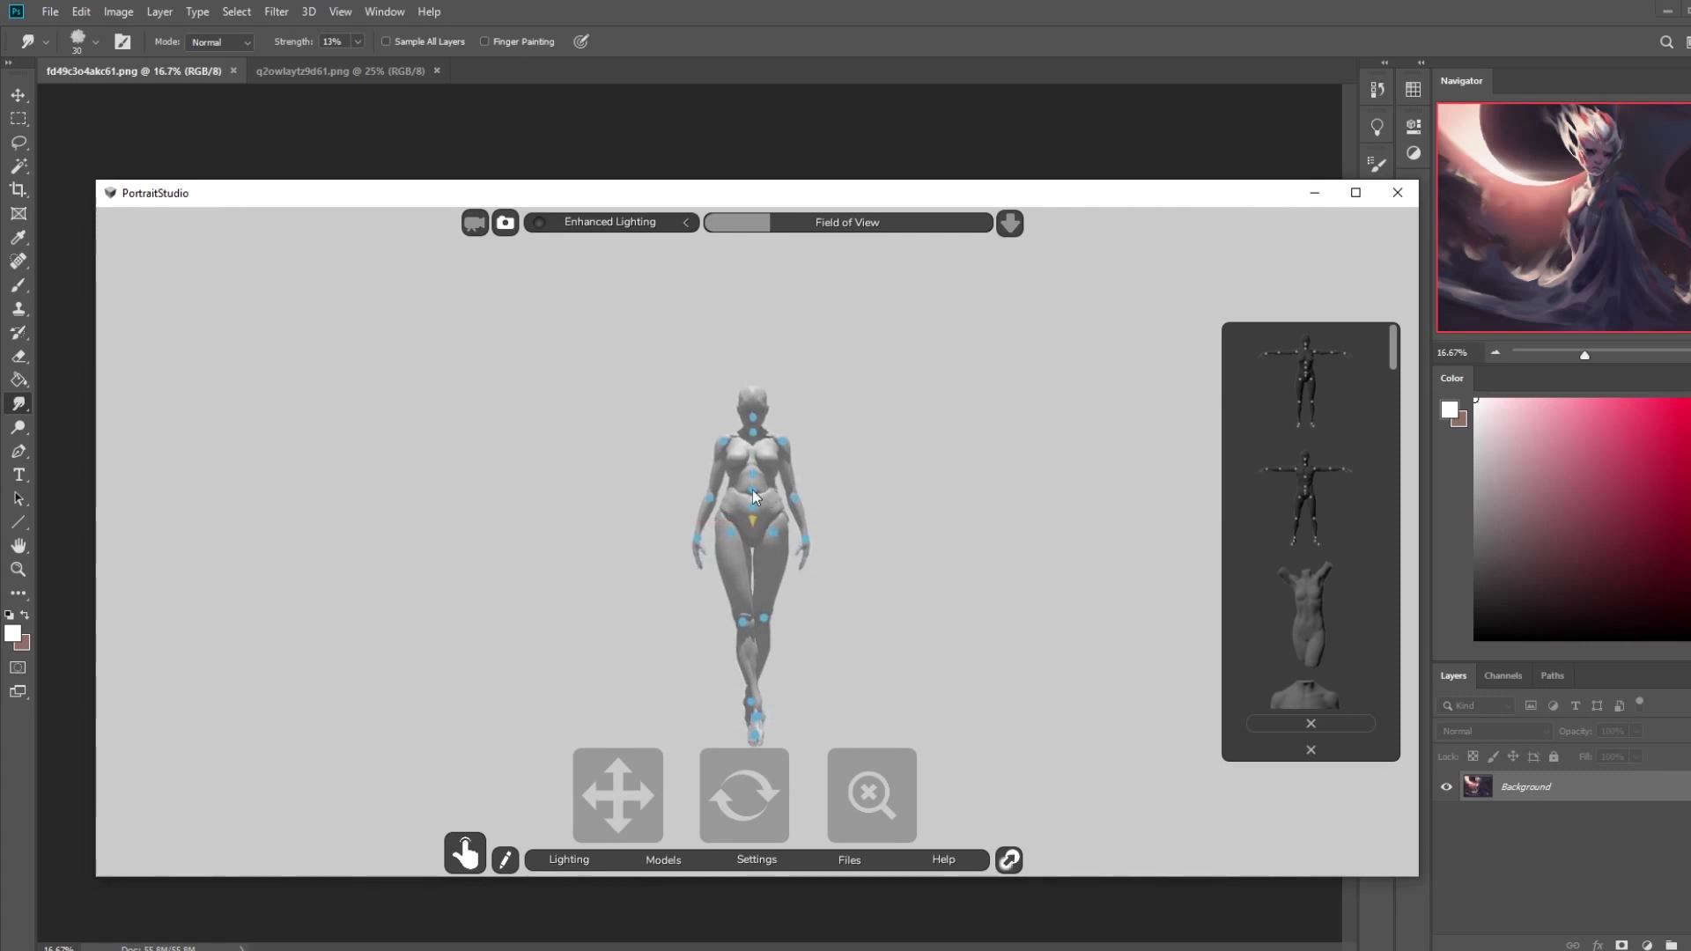
left_click(753, 488)
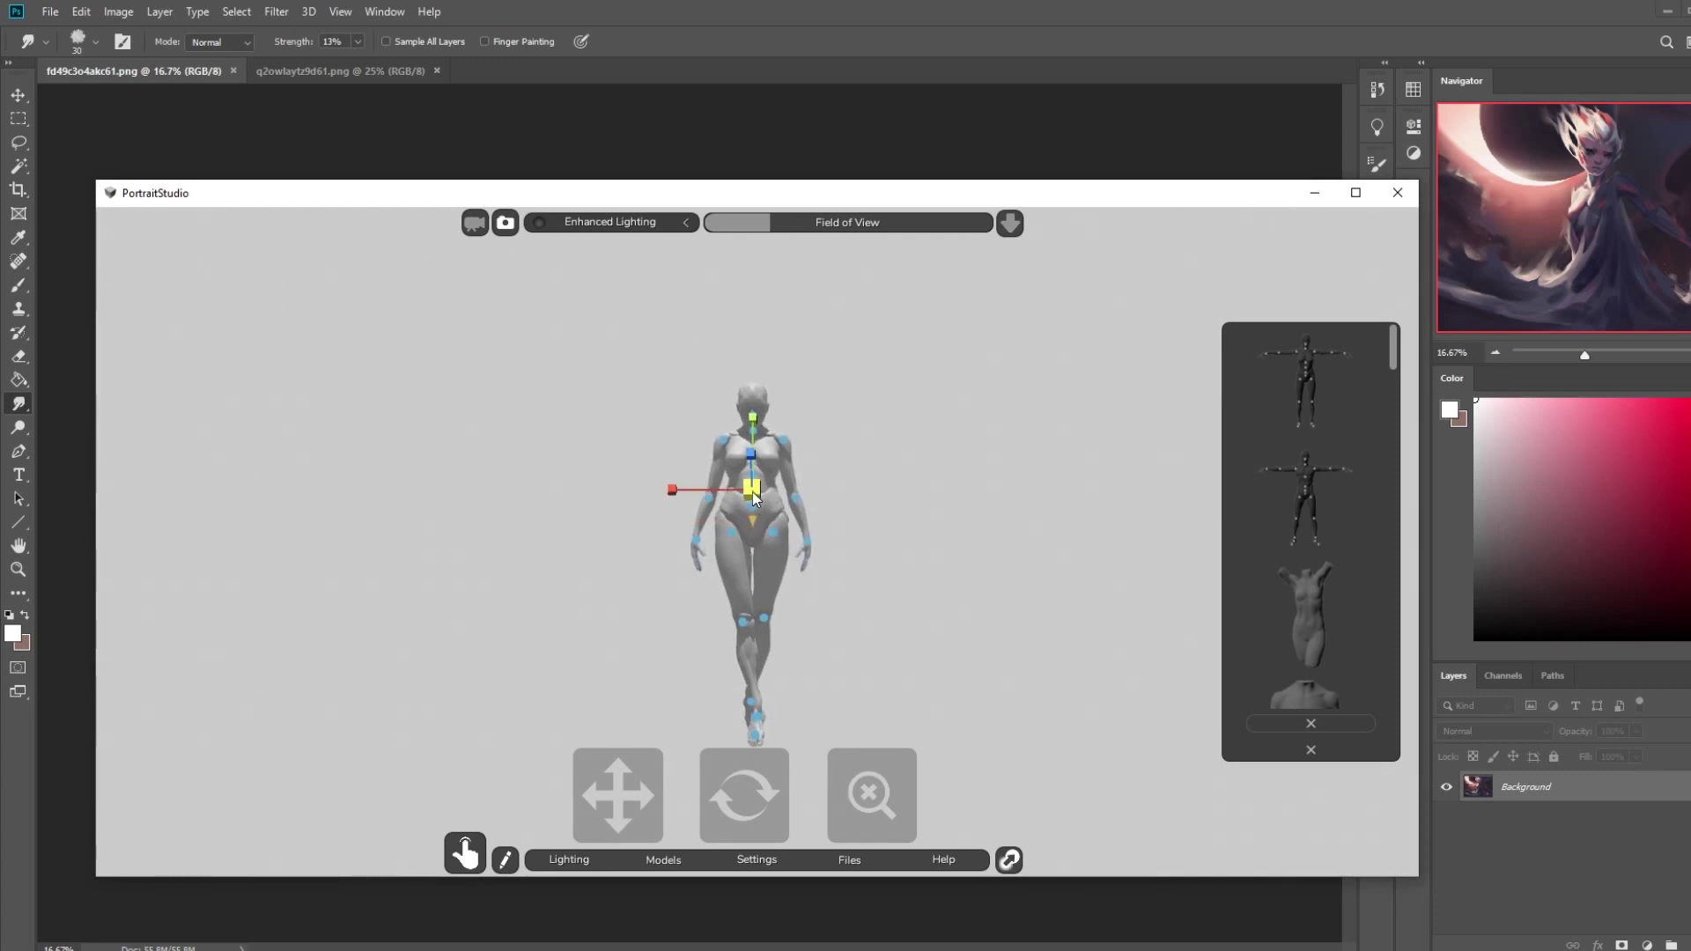
left_click(803, 438)
left_click(754, 420)
left_click(849, 426)
left_click_drag(771, 782, 740, 811)
- Return to the primary models list and hide the joint markers of Female_mannequin_v2
left_click(1304, 723)
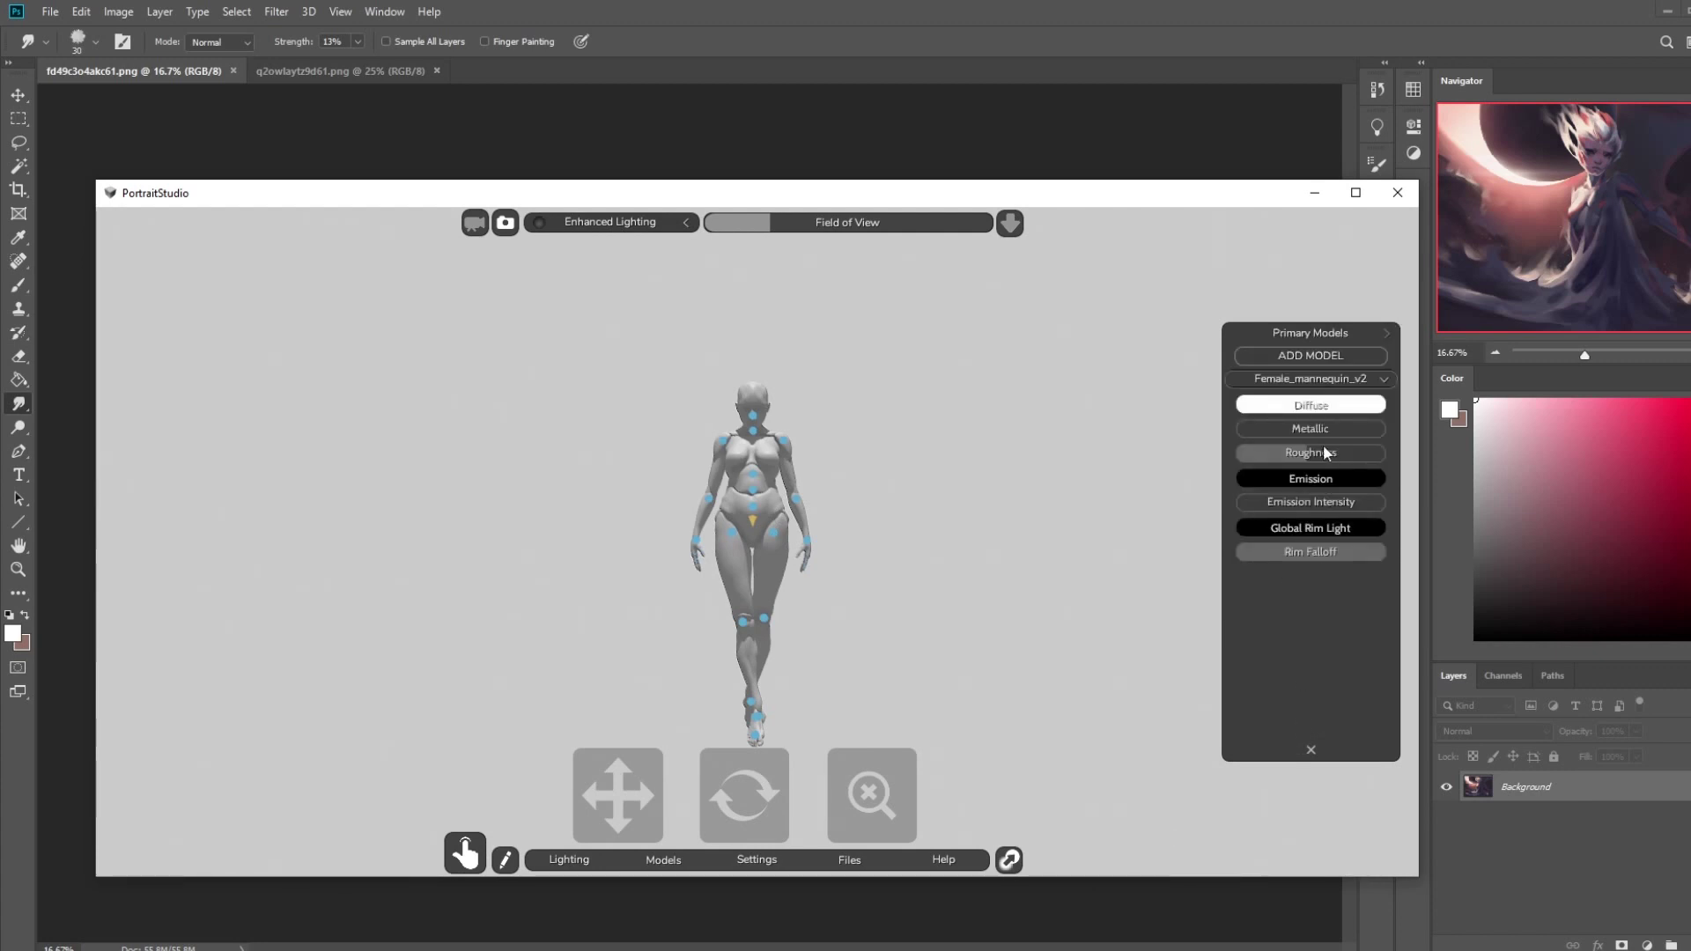
right_click(1312, 389)
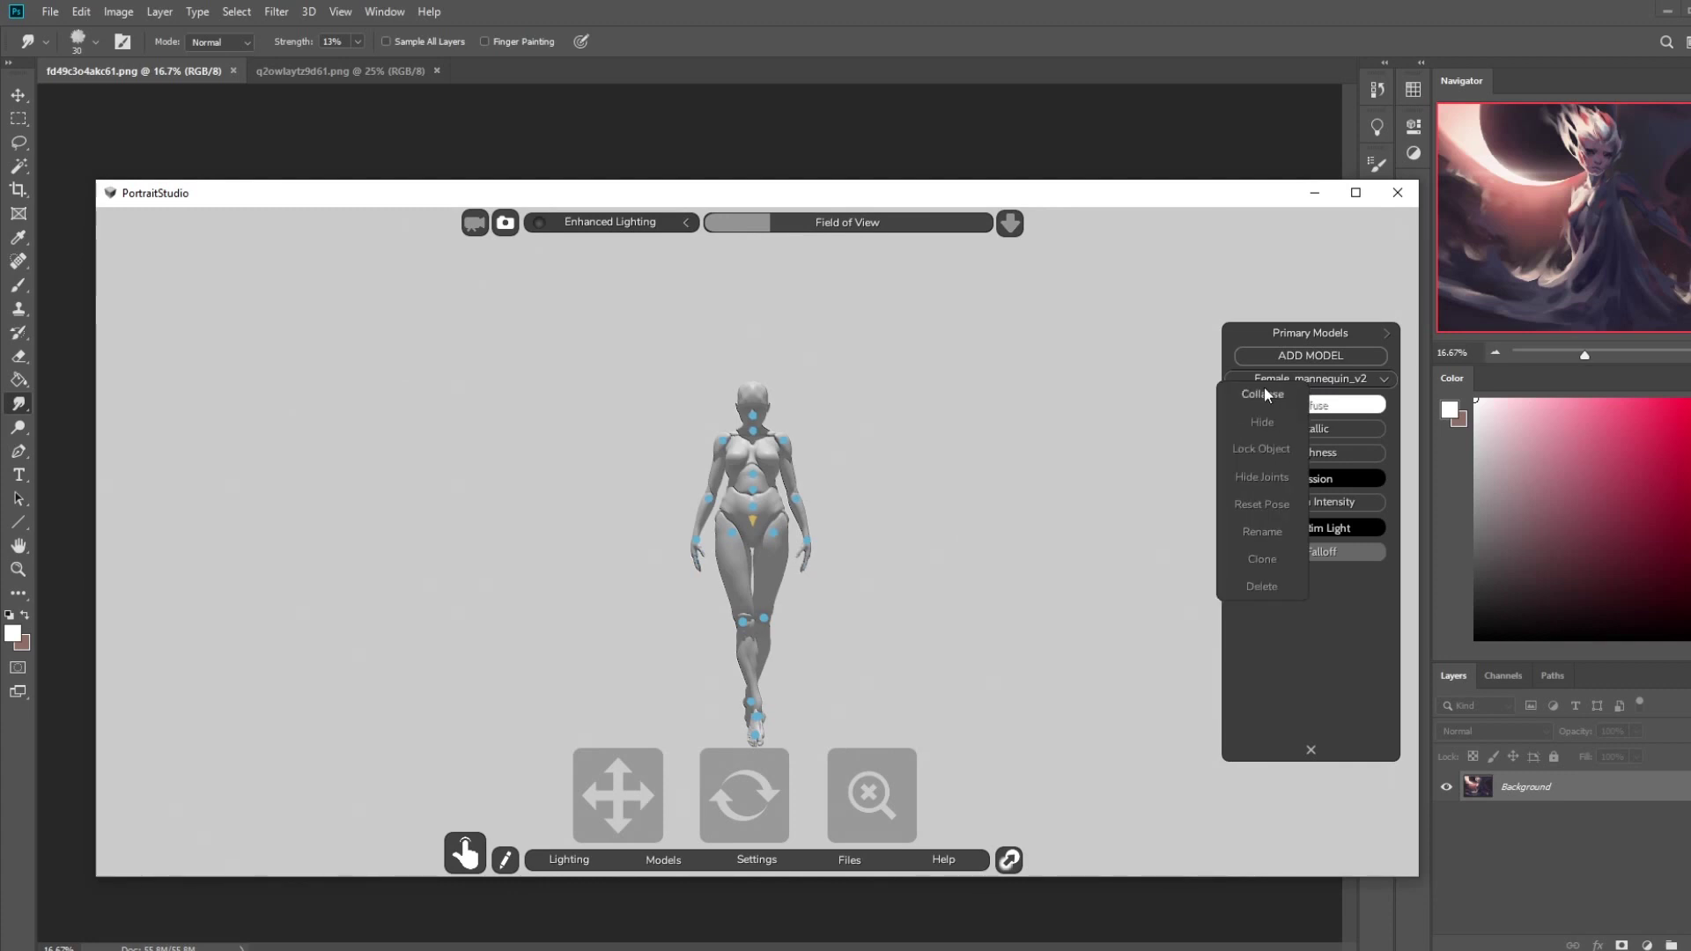
left_click(1271, 479)
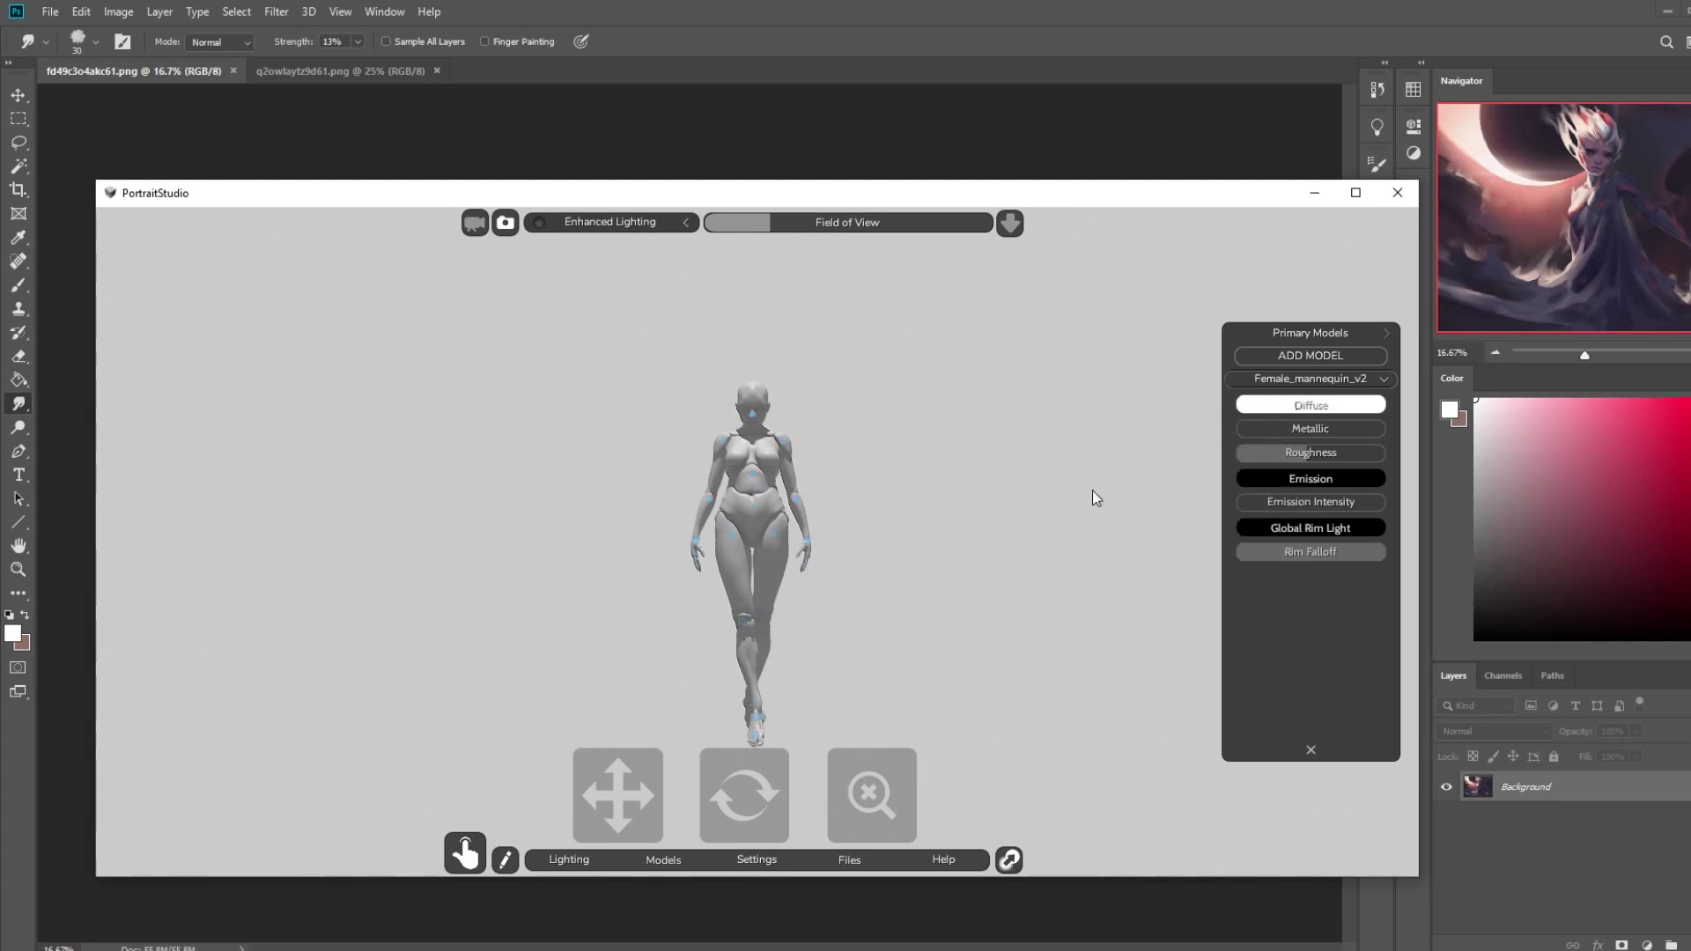
- Adjust the tilt of the figure's head at the neck joint
left_click(752, 416)
left_click_drag(754, 351, 754, 341)
left_click(946, 487)
- View the figure from a lower angle with a wider field of view, framed at nearly full height
left_click_drag(756, 798, 758, 725)
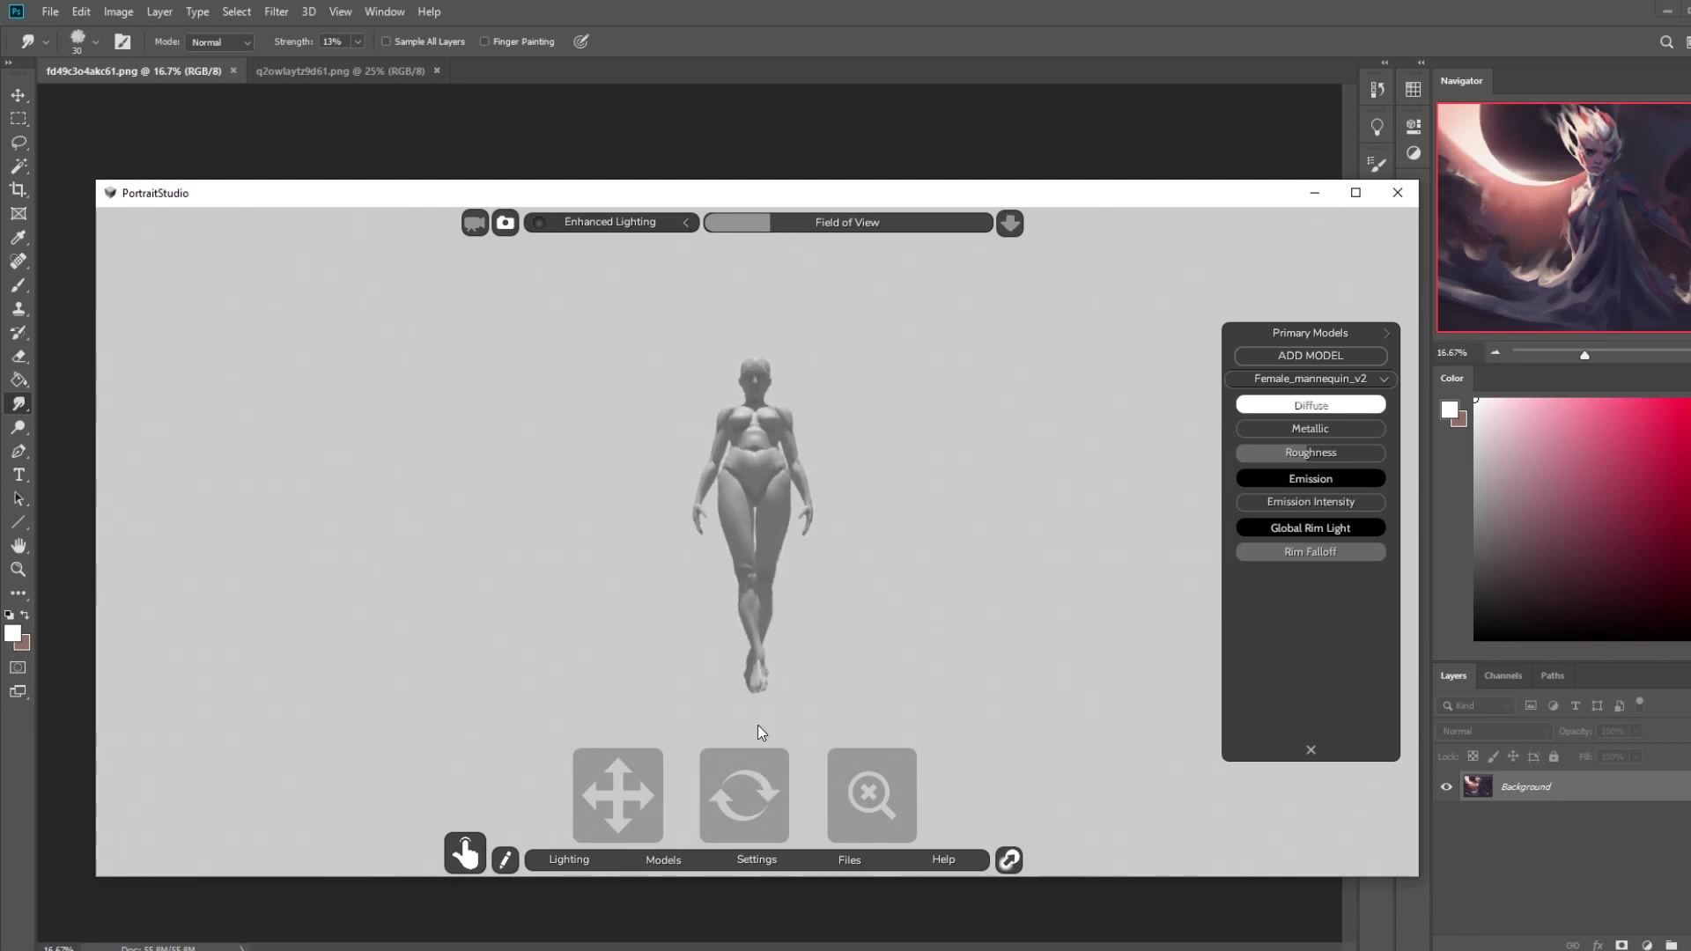
left_click_drag(776, 232, 828, 232)
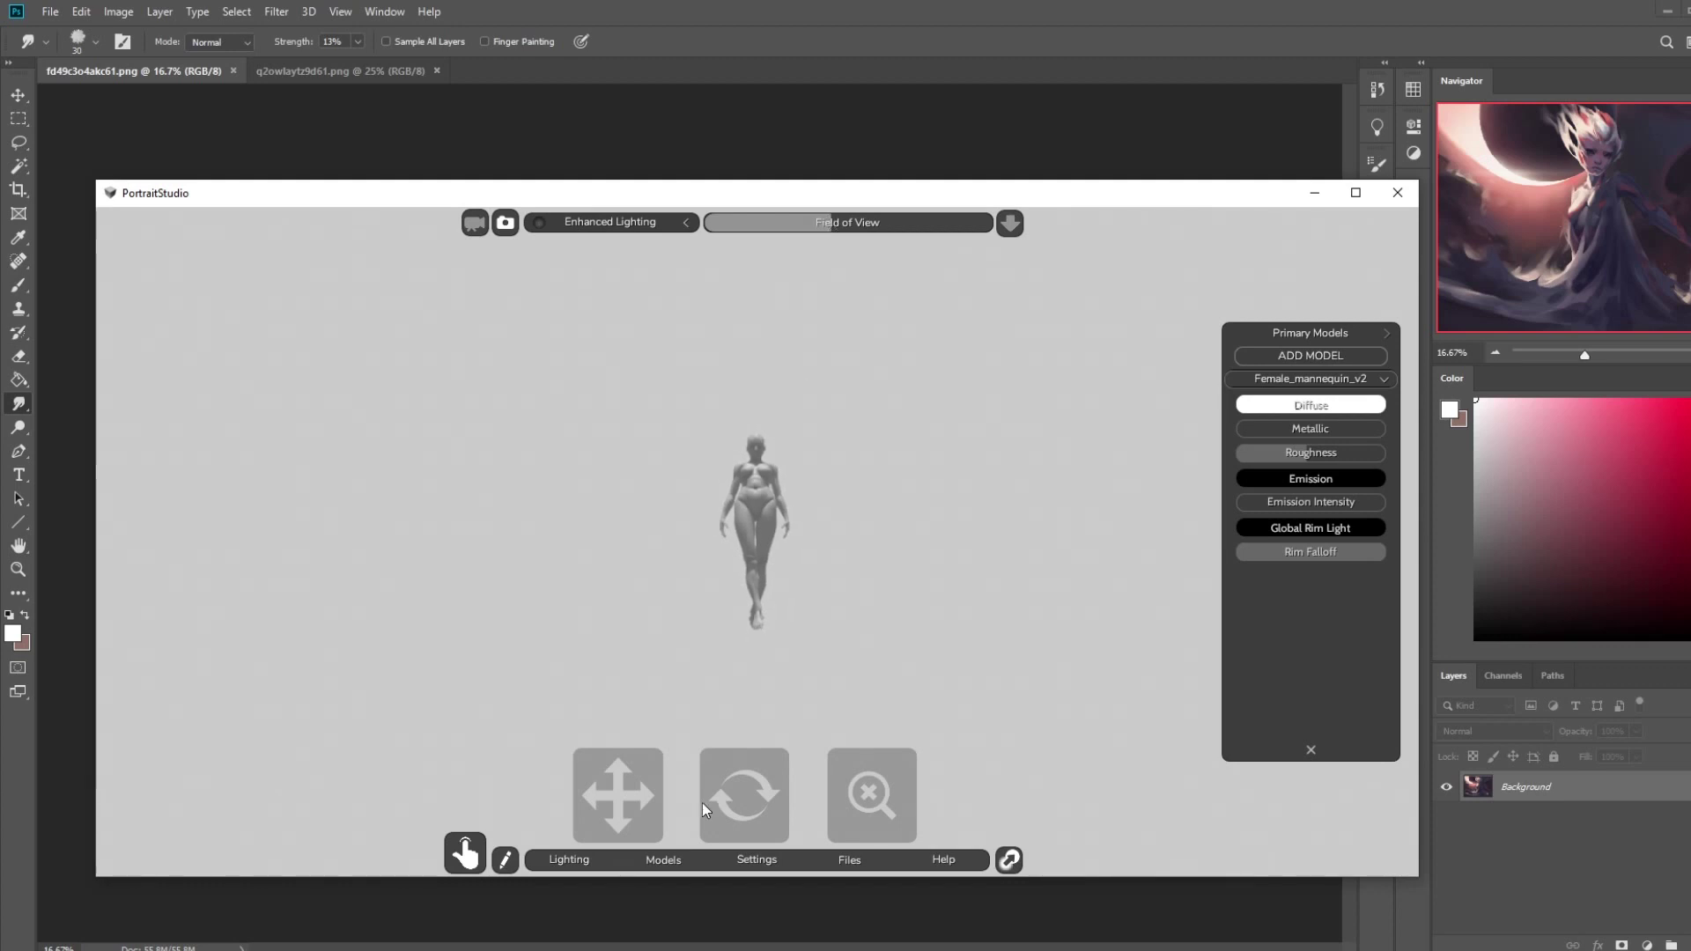
left_click(888, 789)
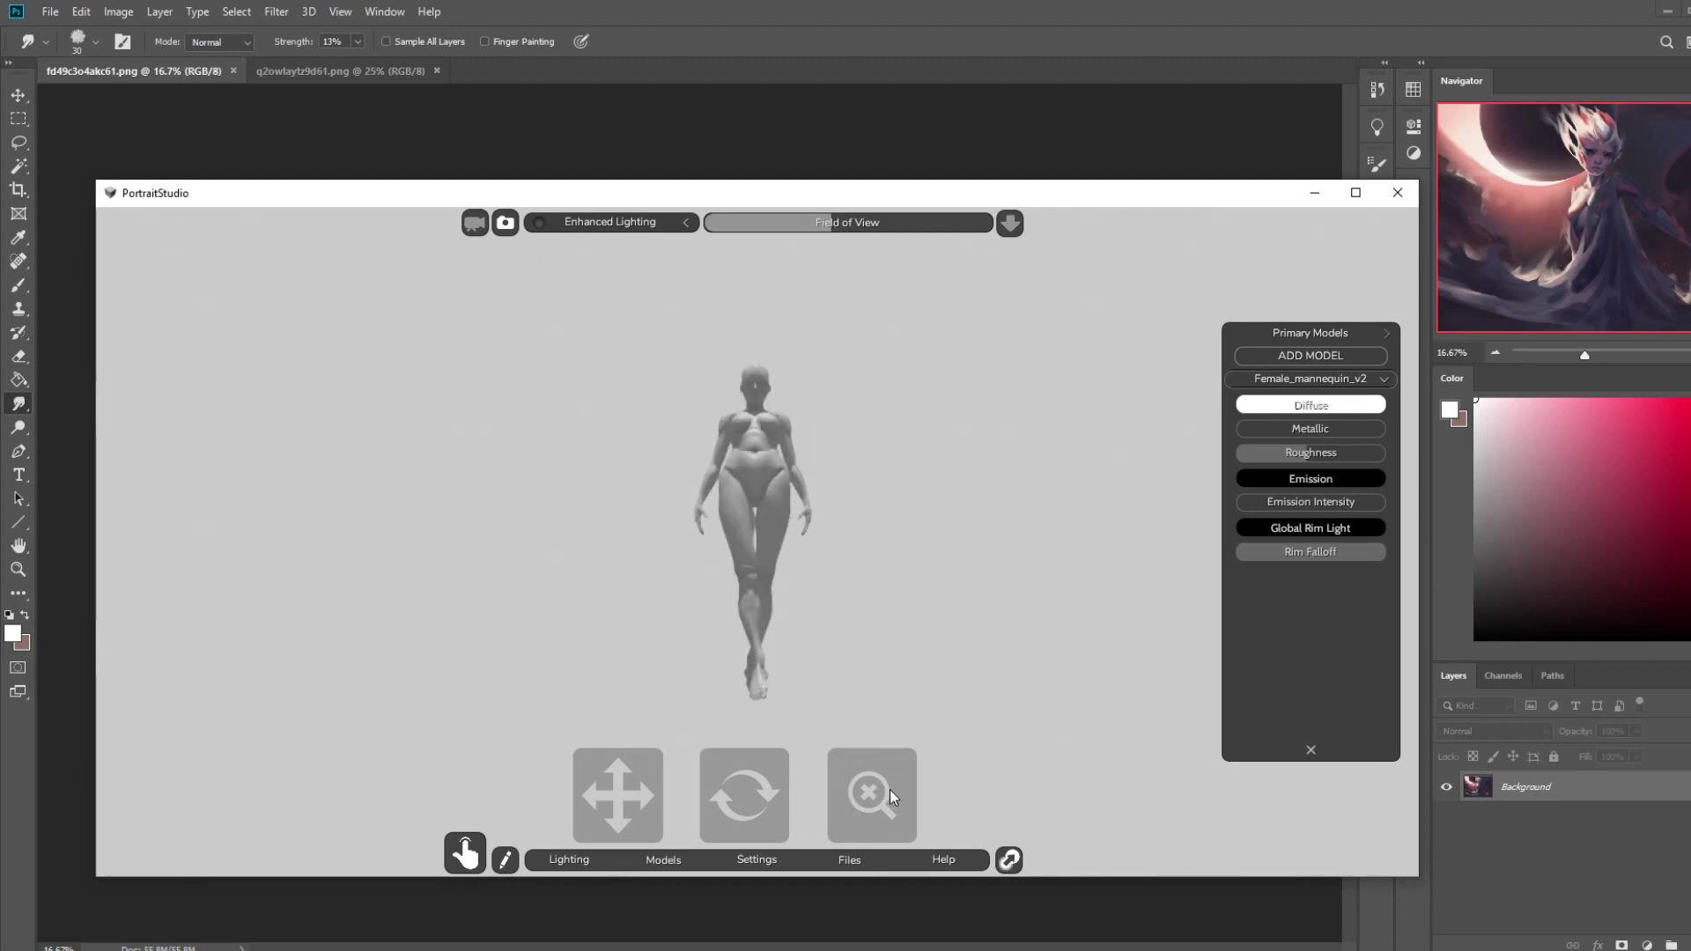
- Bring one of the figure's thighs forward at the hip joint and bend the same leg at the knee
left_click(733, 490)
left_click_drag(745, 526, 742, 511)
left_click(1001, 504)
left_click(747, 567)
left_click_drag(740, 533, 747, 569)
mouse_move(745, 788)
left_mouse_down()
mouse_move(890, 782)
mouse_move(782, 802)
mouse_move(726, 782)
mouse_move(740, 790)
left_mouse_up()
- Tilt the figure's head slightly sideways and adjust its nod and turn at the head joint
left_click(964, 419)
left_click(761, 405)
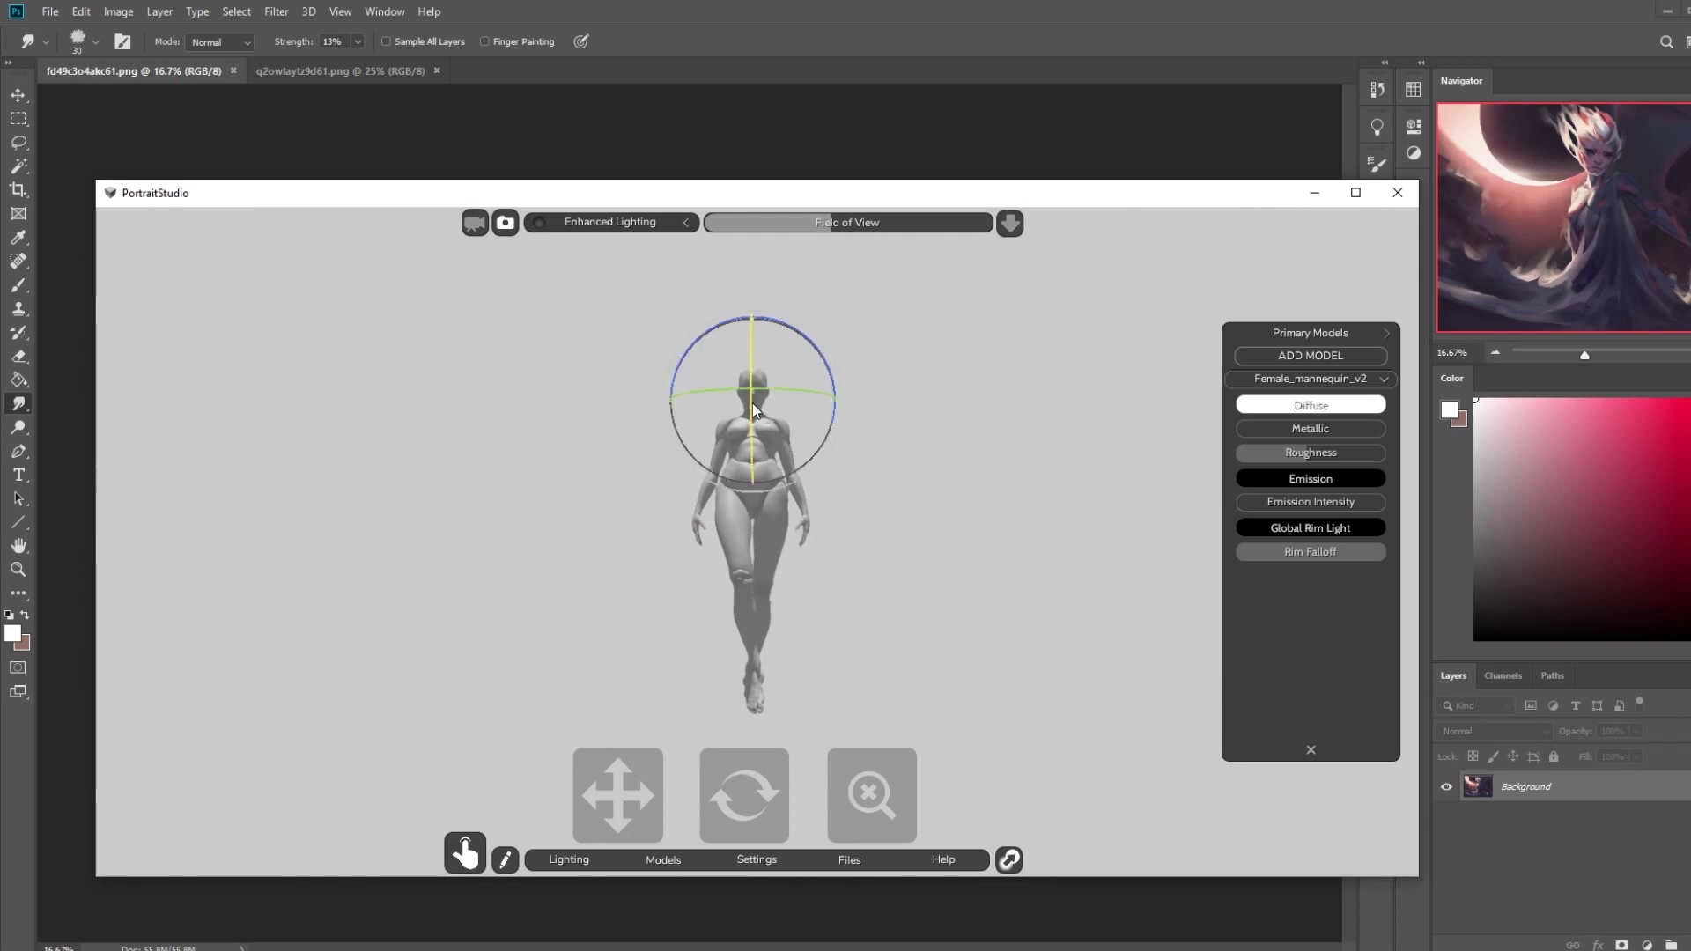
left_click_drag(837, 351, 830, 345)
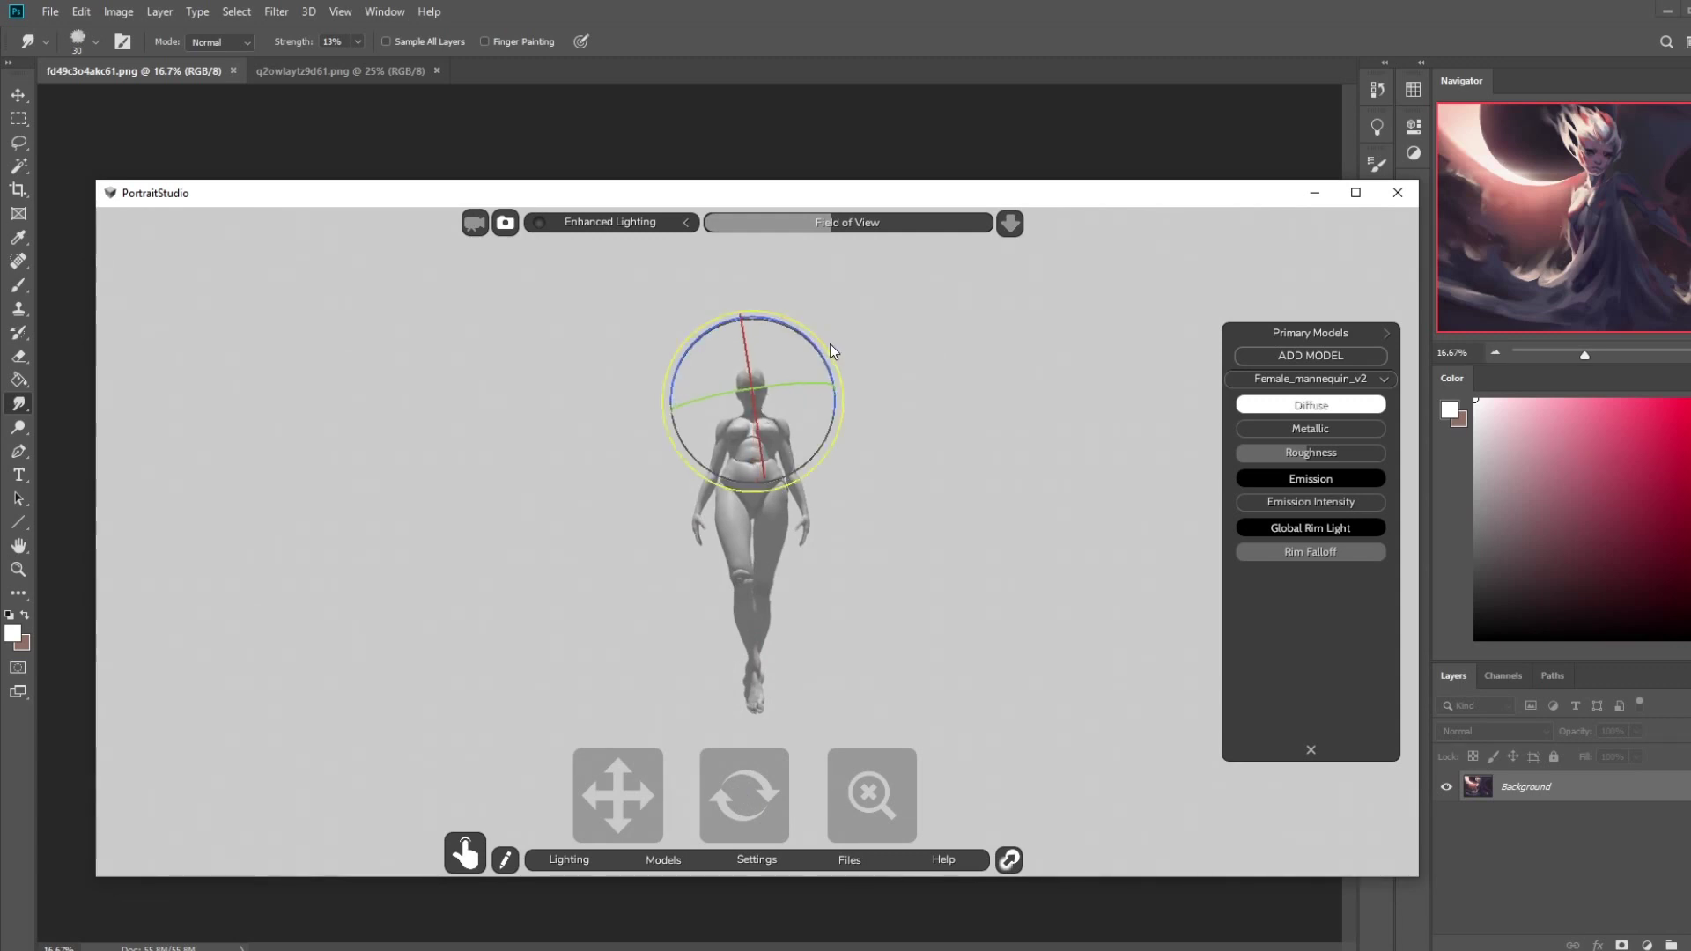
left_click(962, 414)
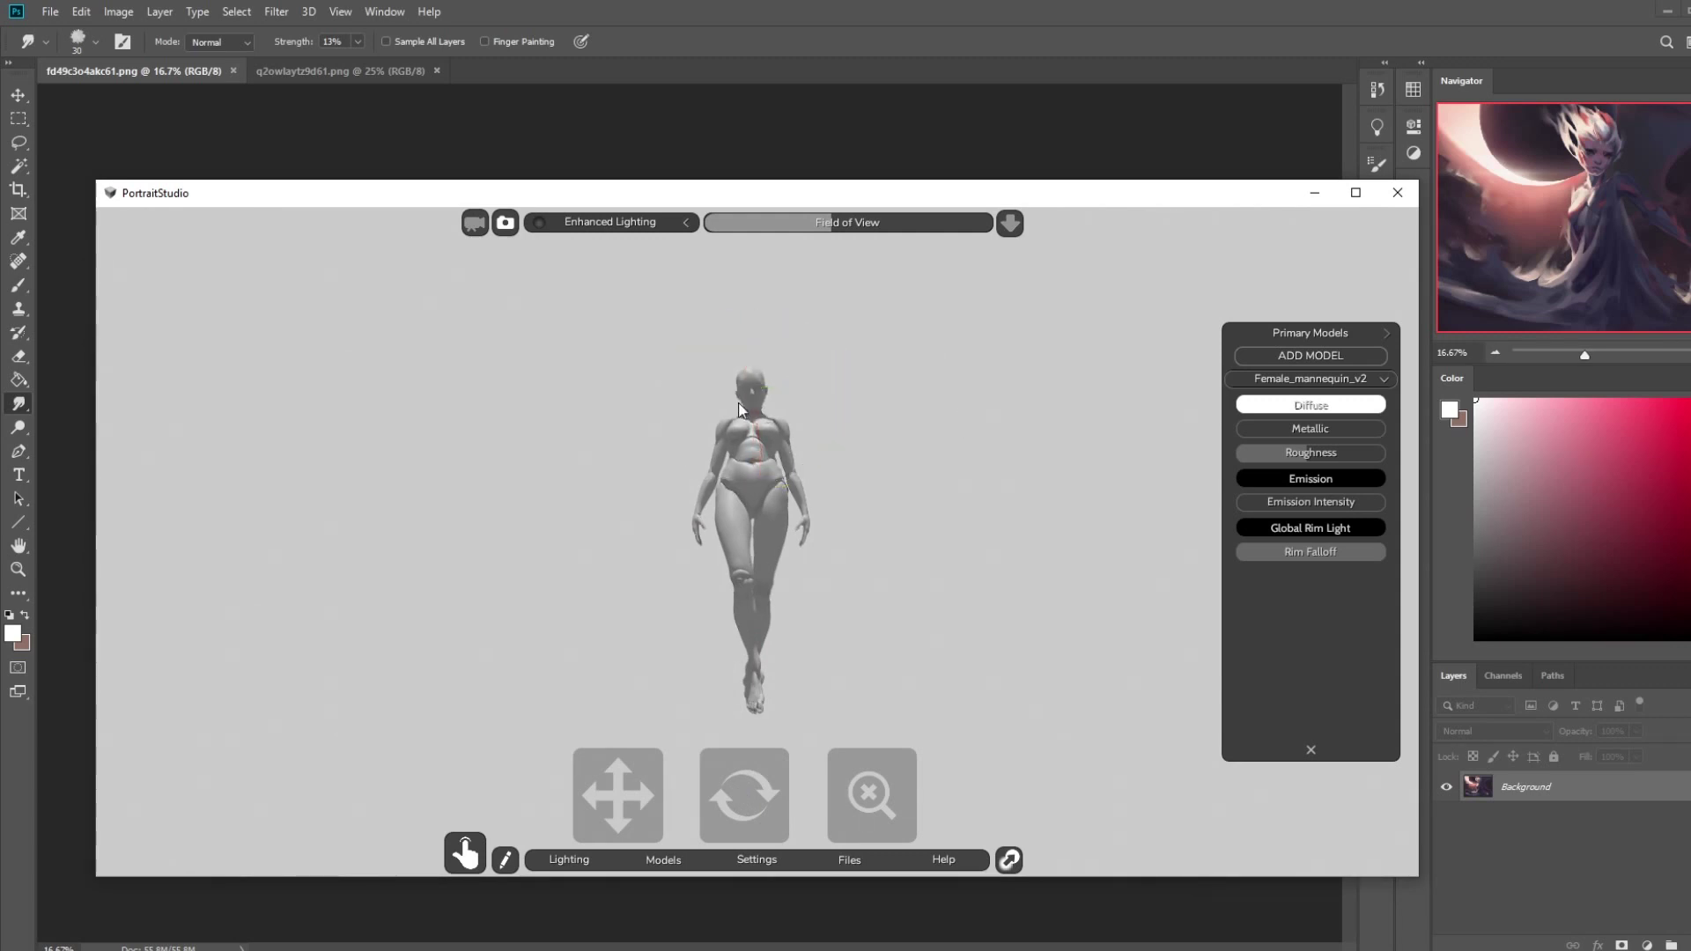
left_click(752, 400)
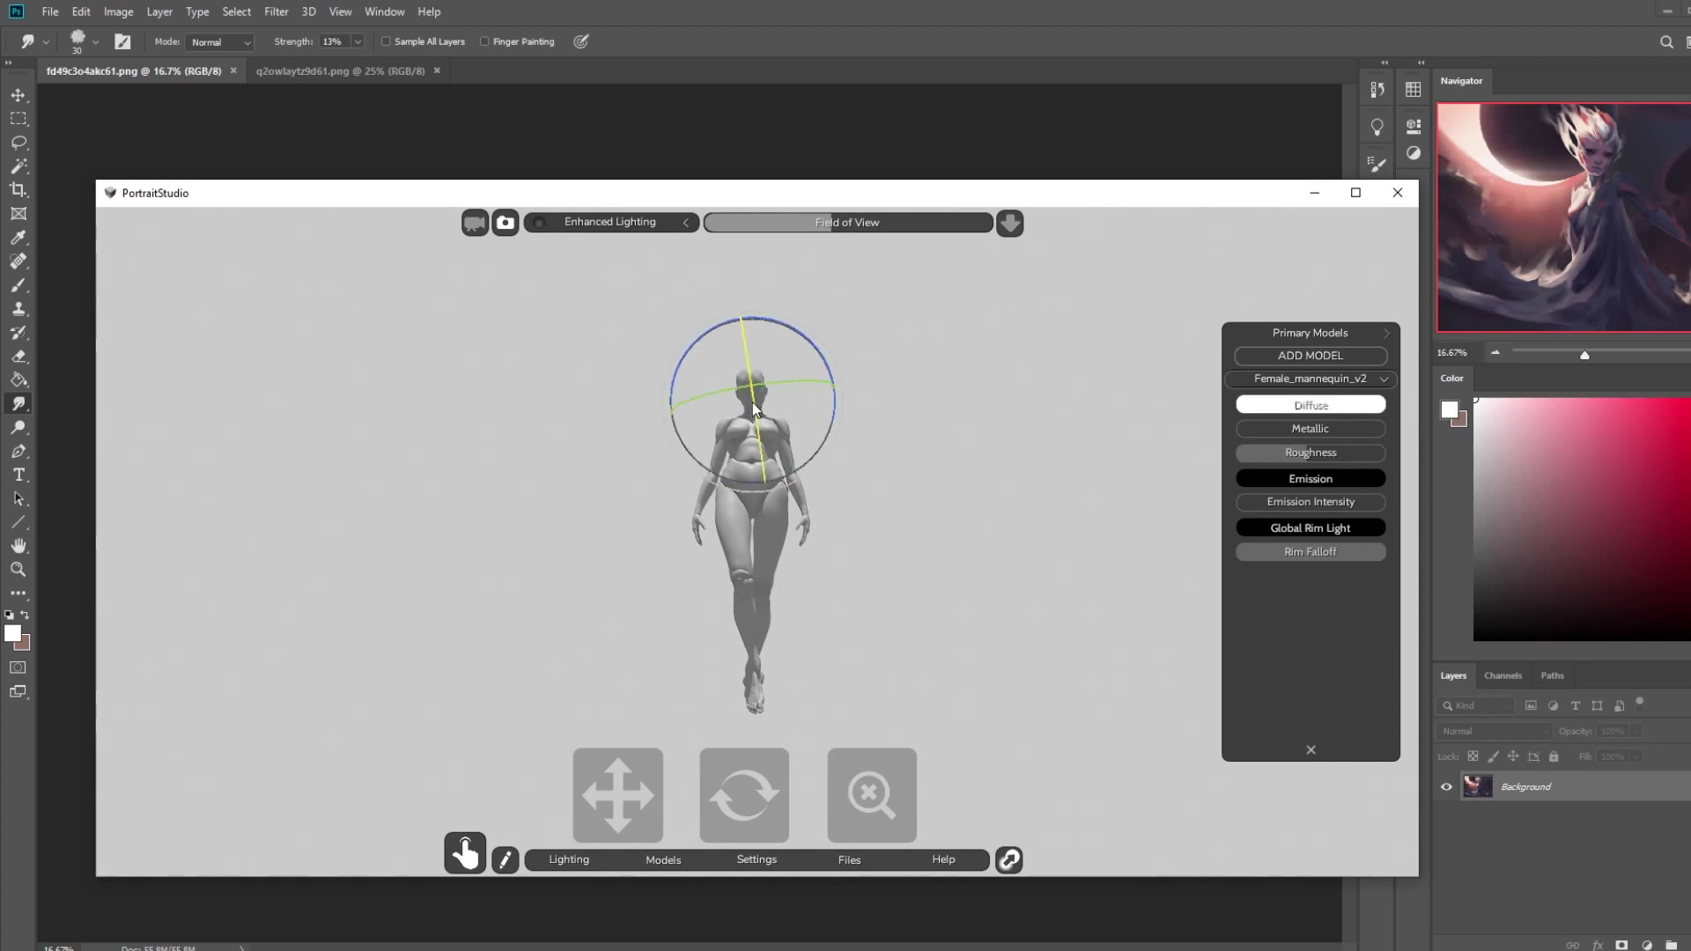
left_click(984, 389)
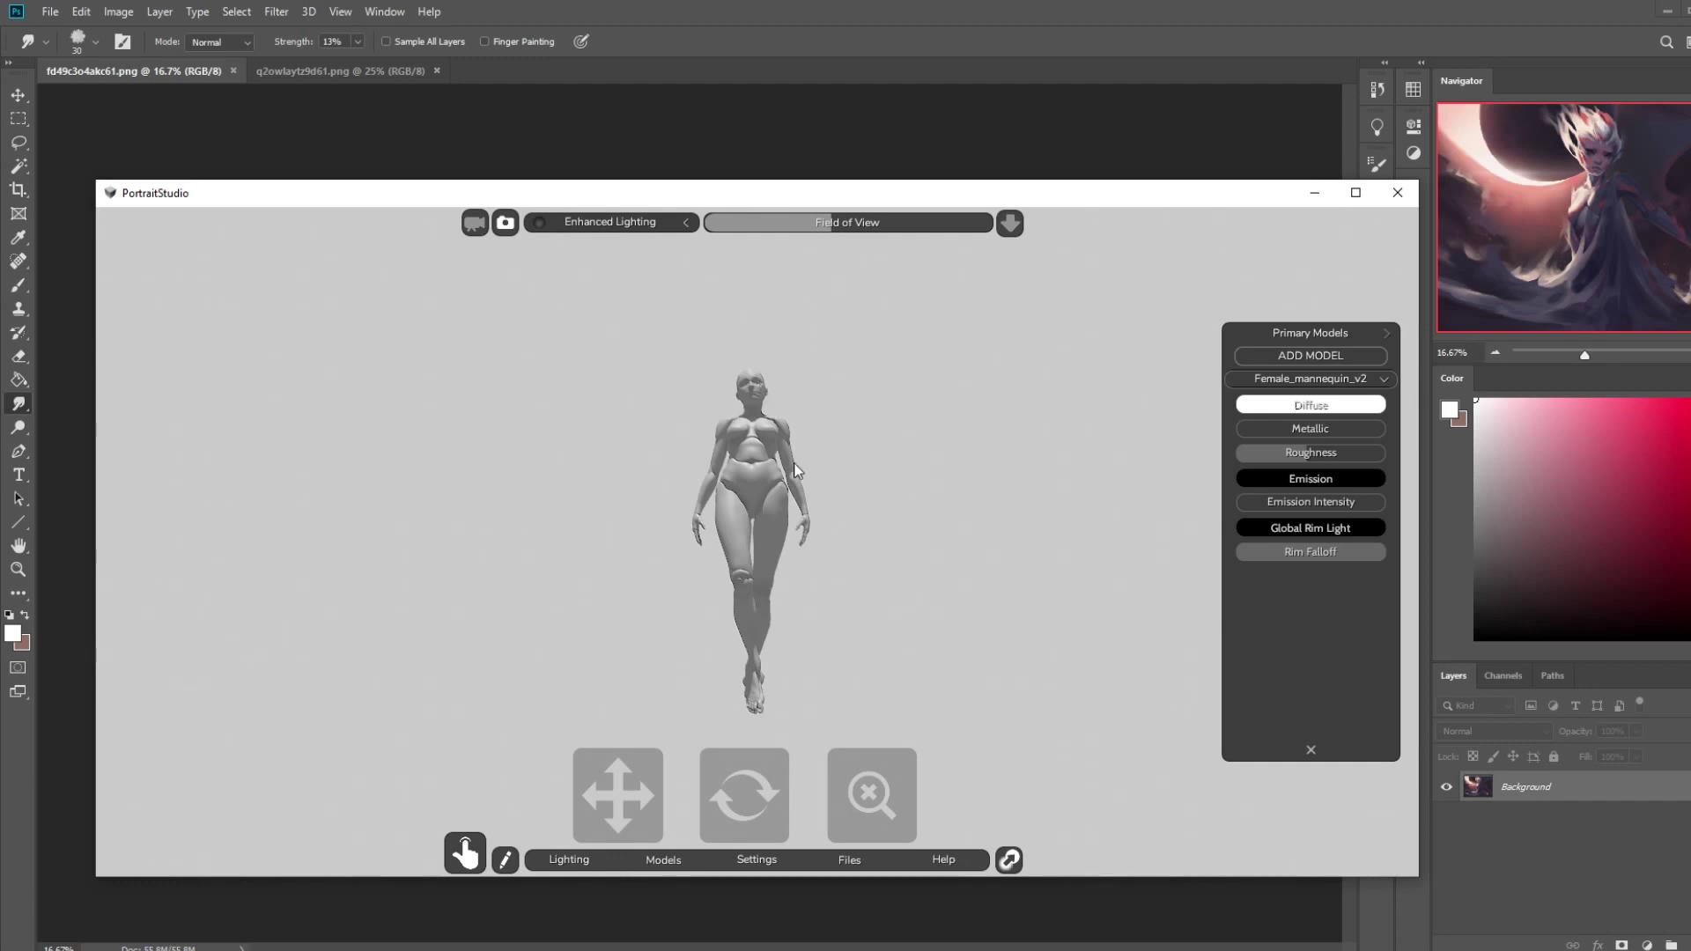
left_click(756, 405)
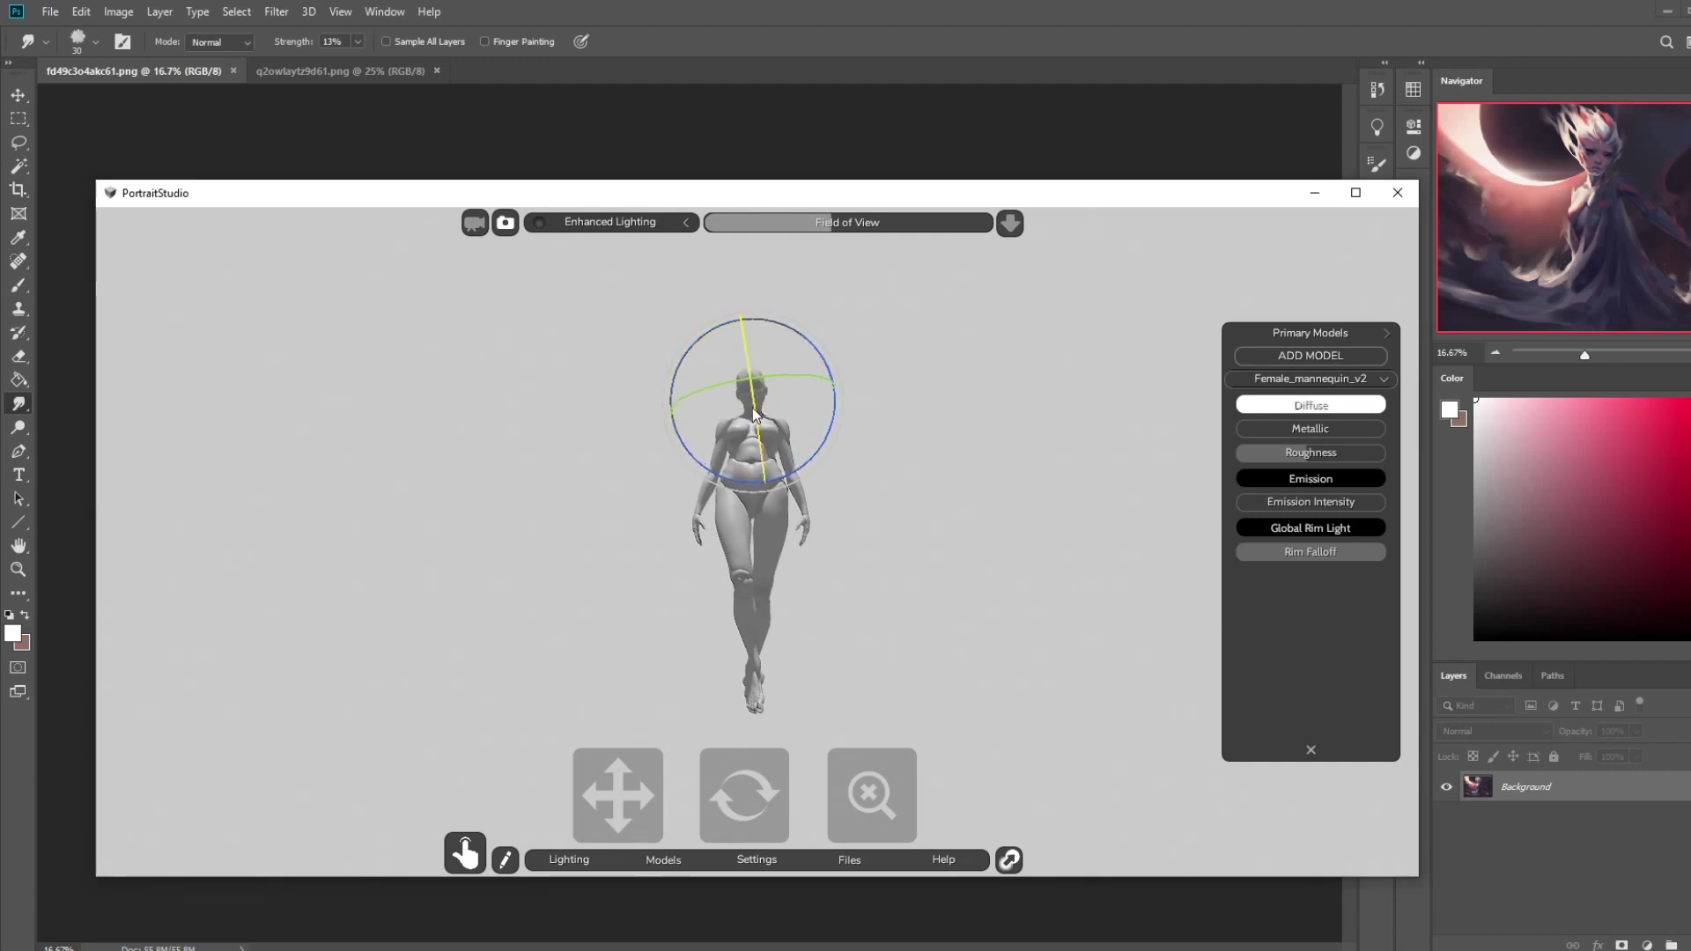
- Examine the posed body up close from a low viewpoint, ending on the full figure
left_click_drag(754, 412, 774, 806)
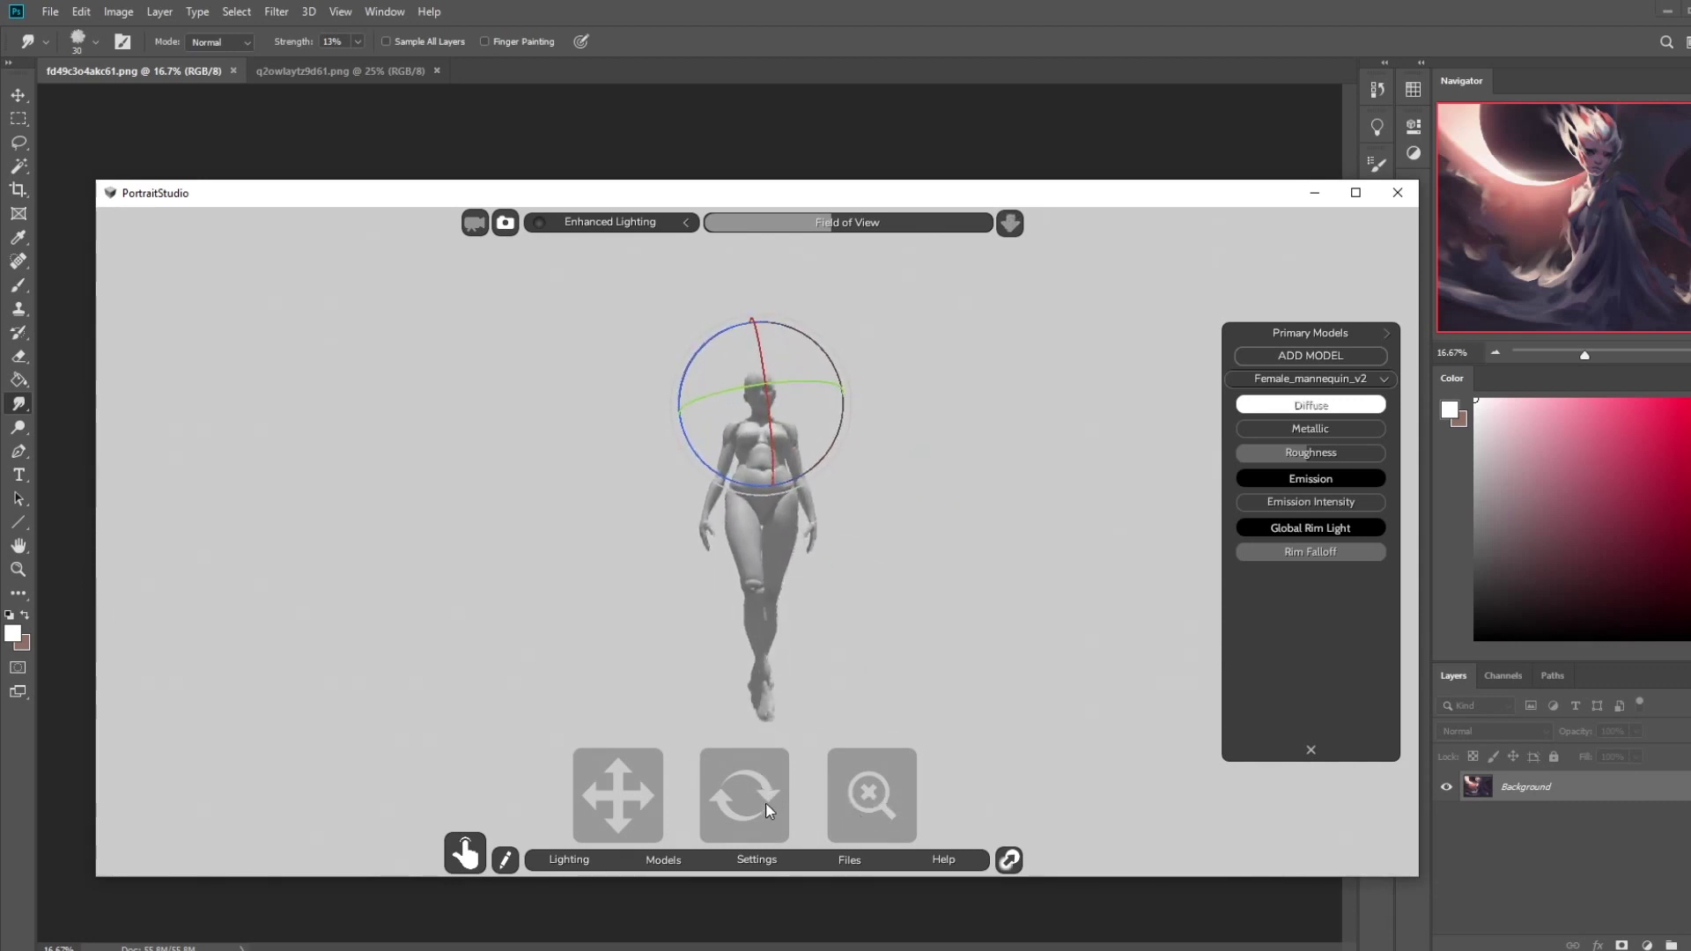
left_click(868, 795)
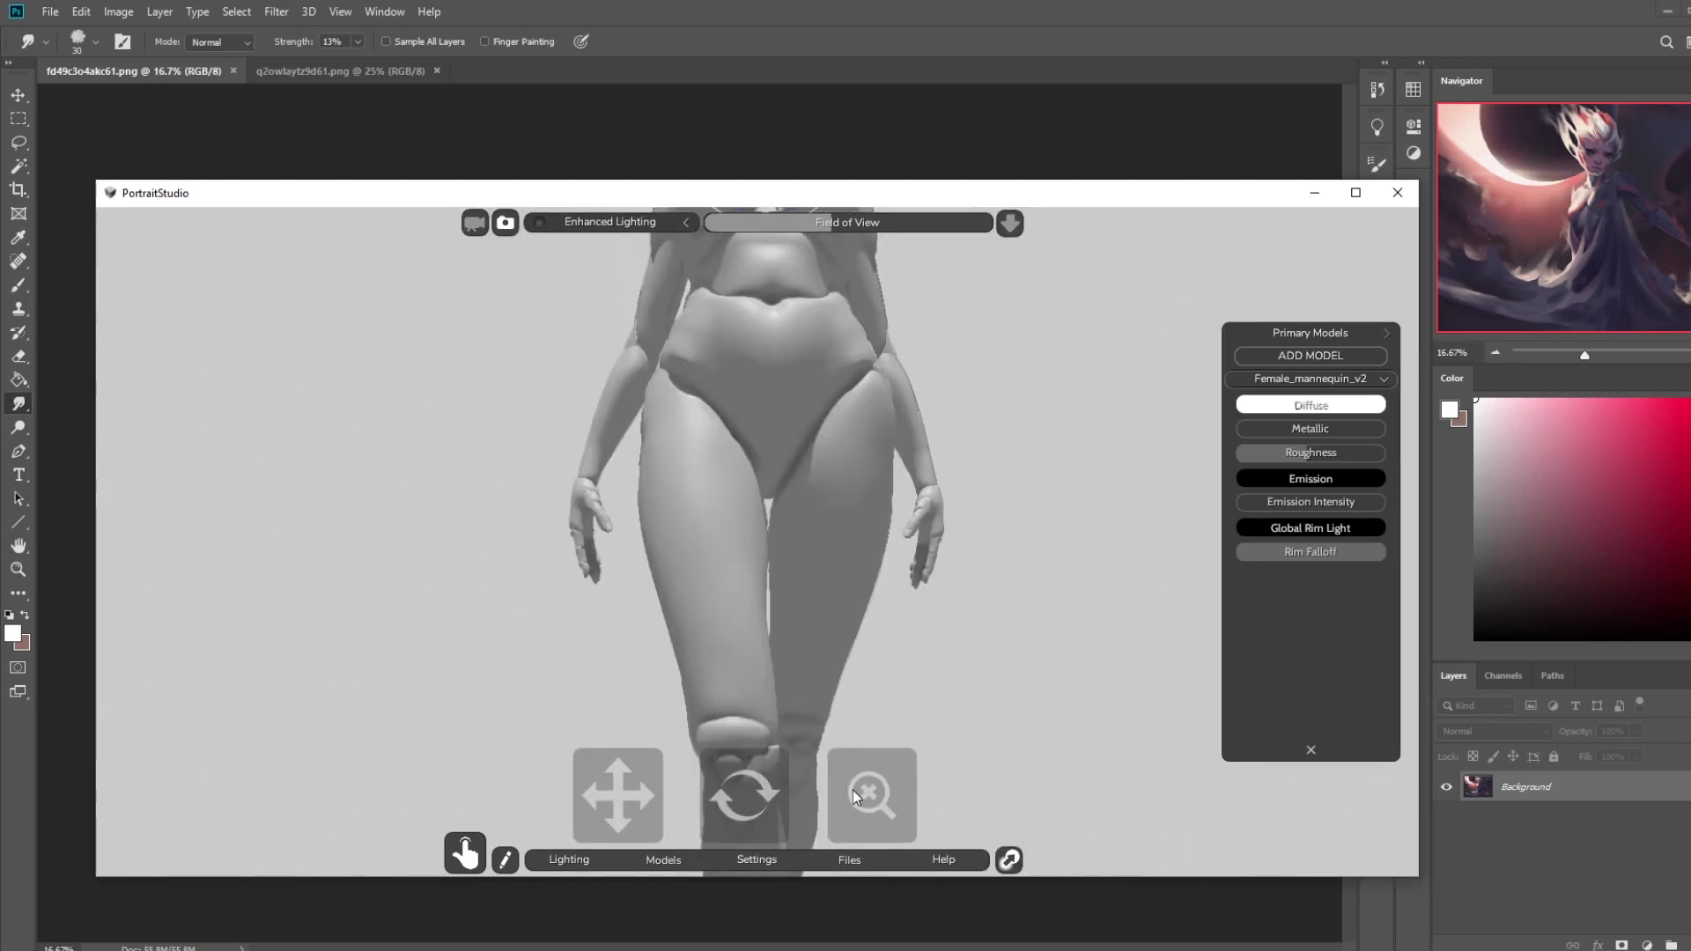
left_click_drag(748, 802, 630, 874)
left_click(991, 398)
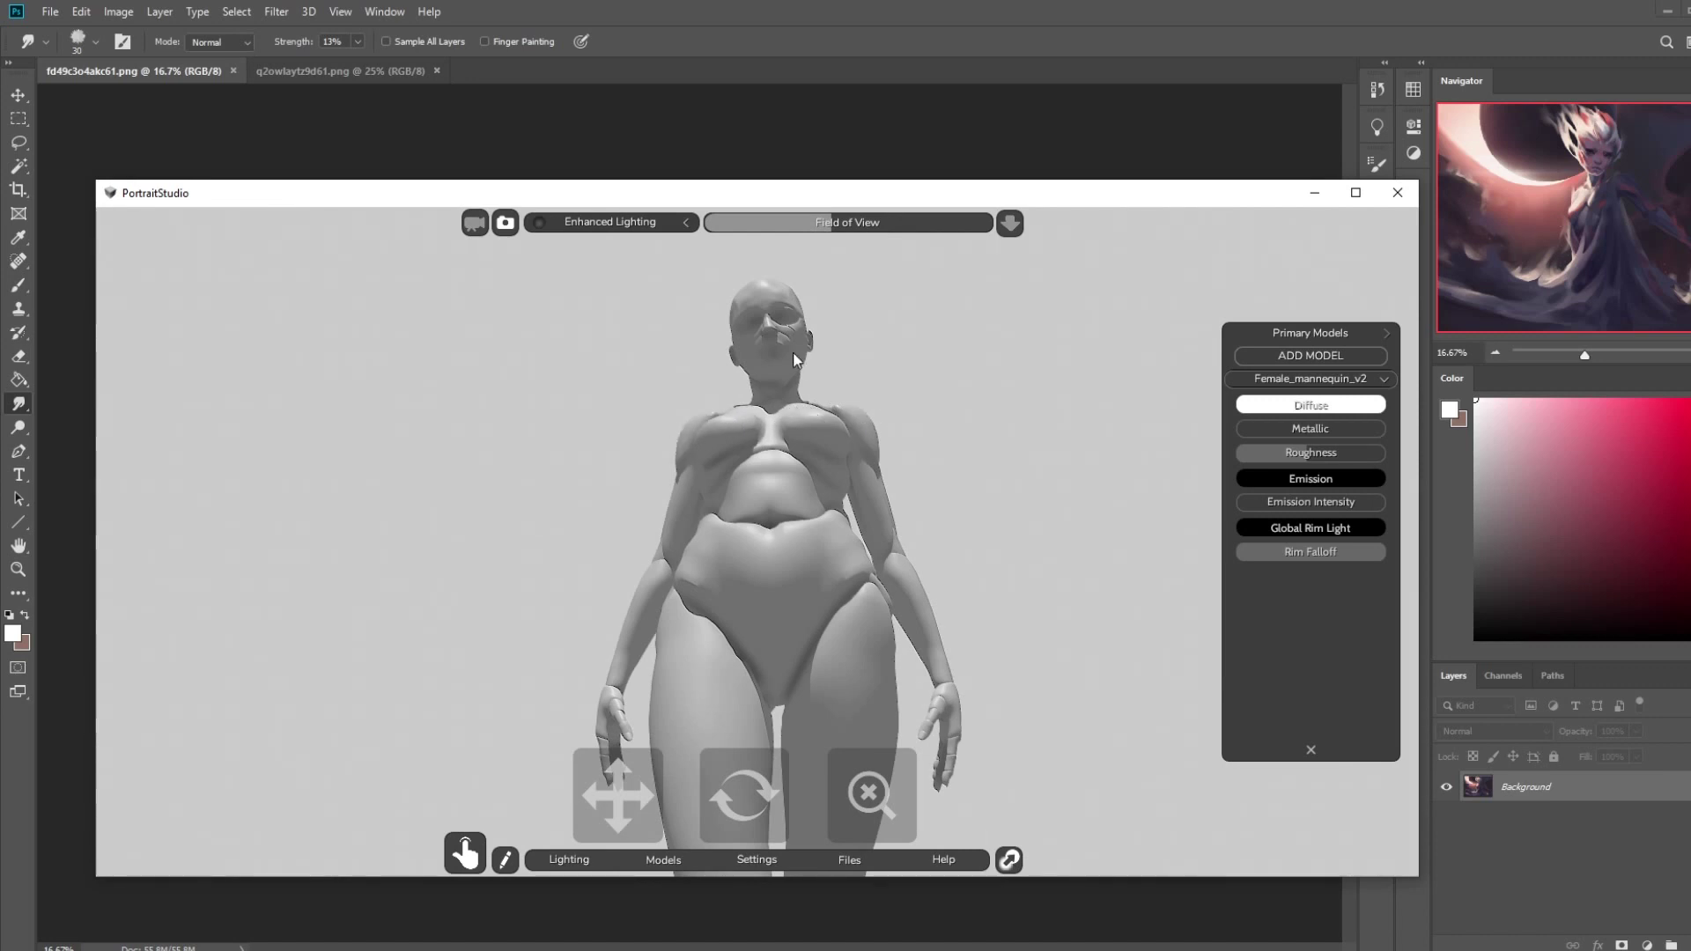
left_click(872, 790)
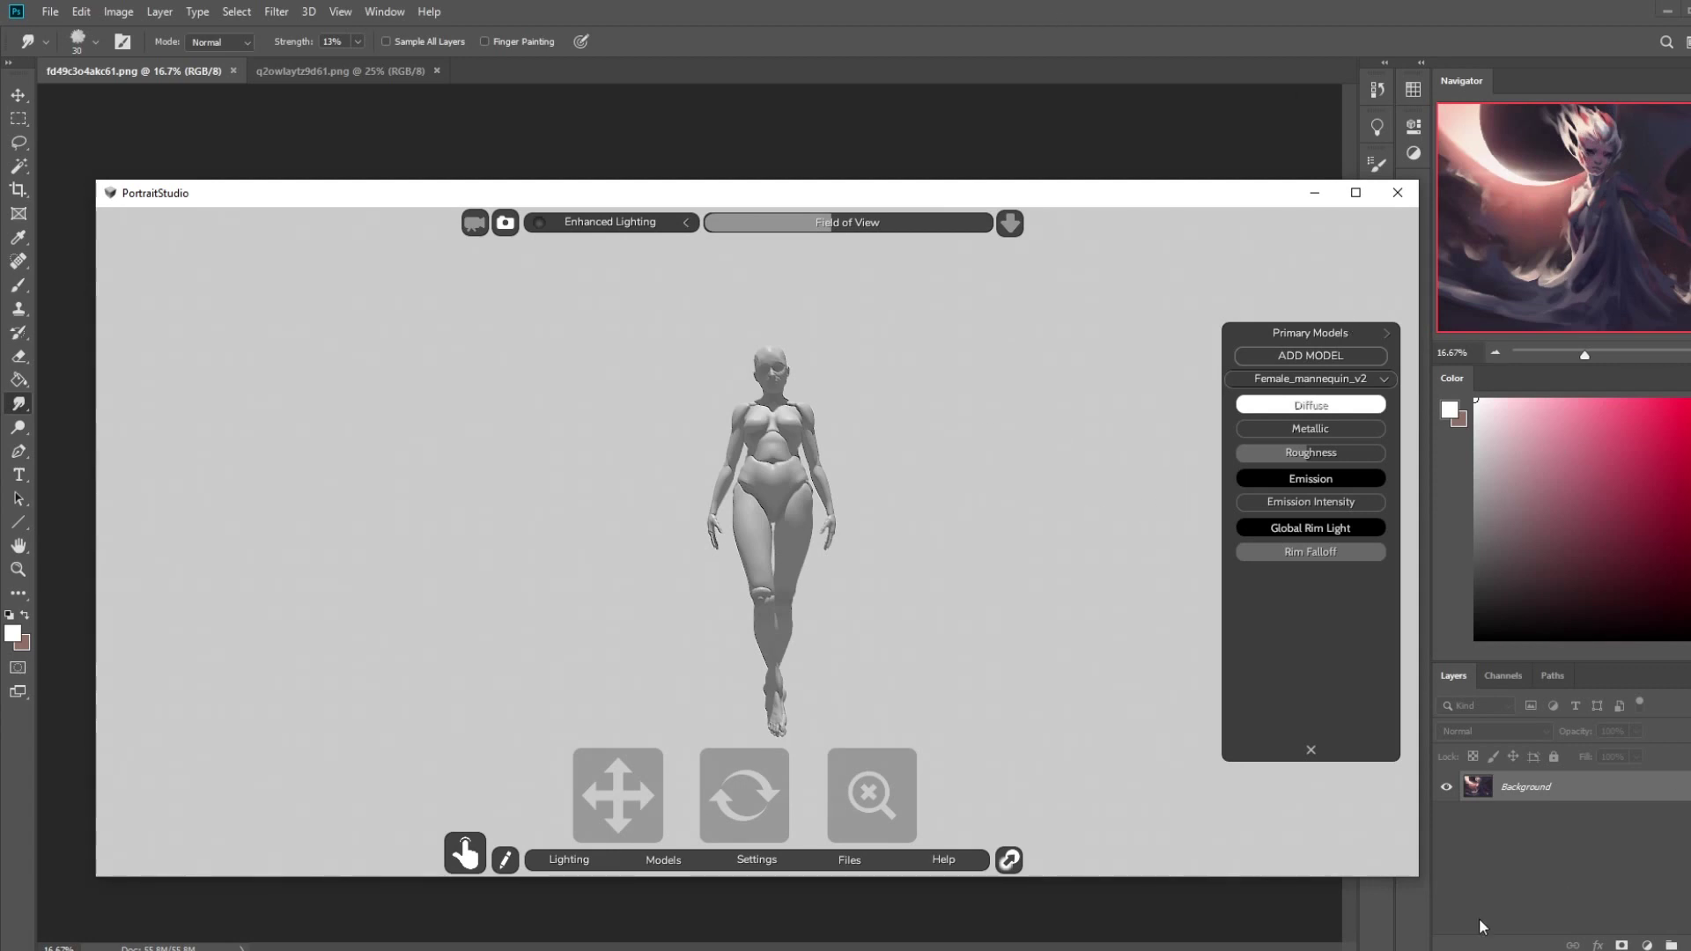
- Capture two region screenshots of the full figure, one seen more frontally and one from a lower viewpoint
key("Print")
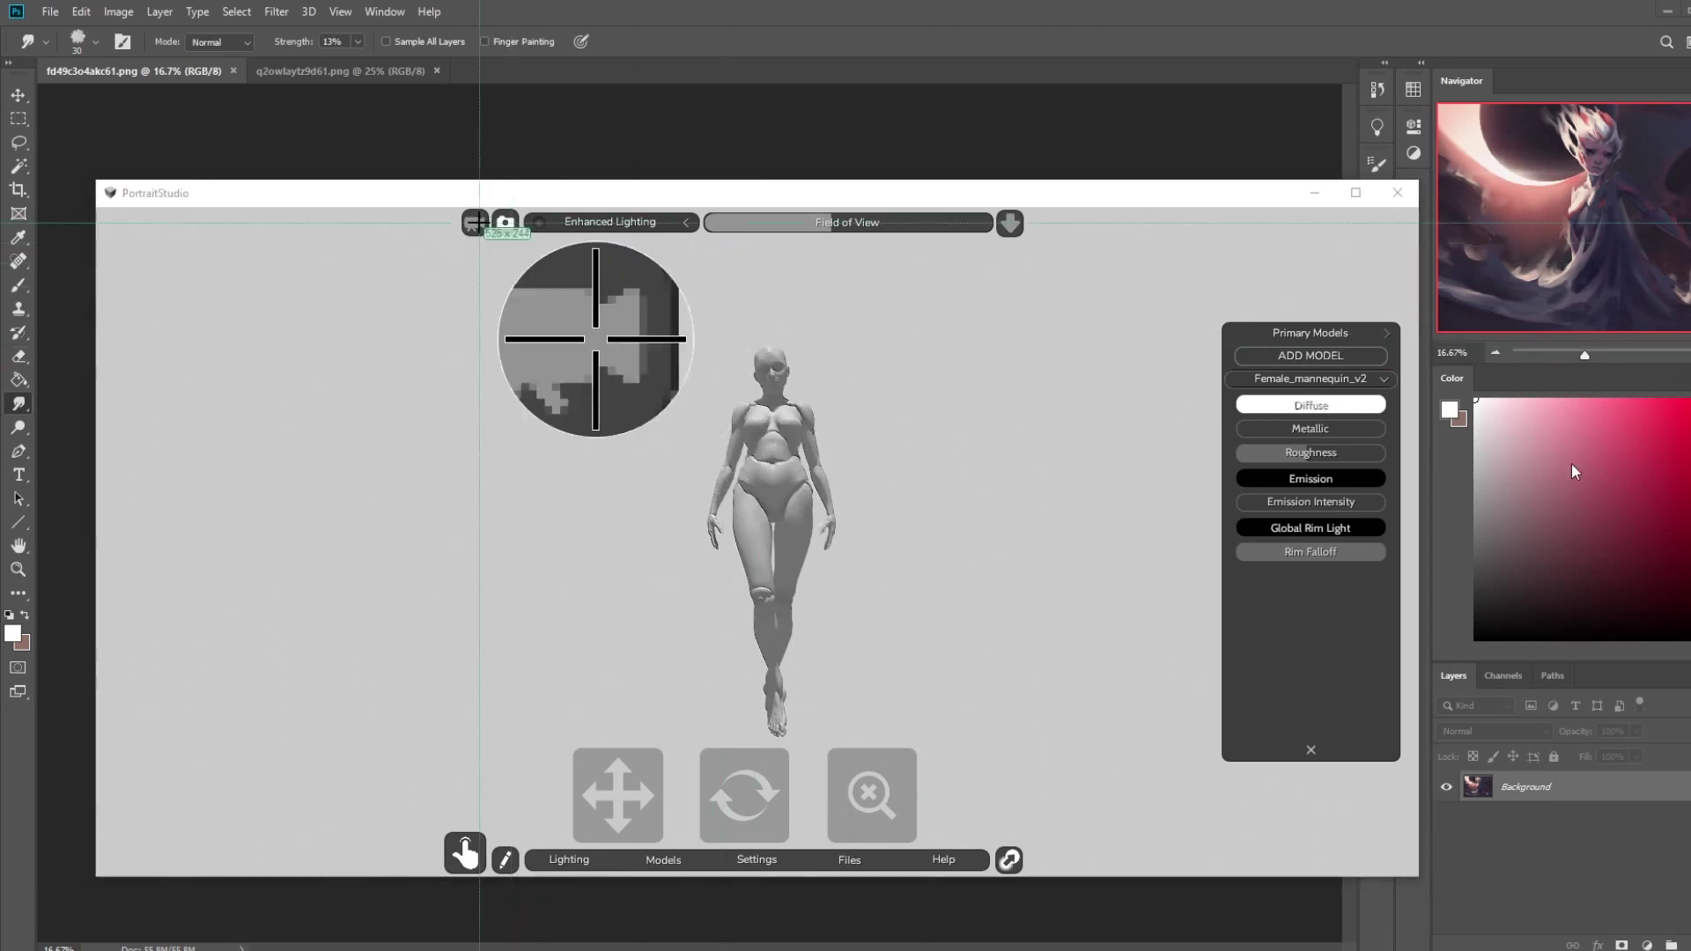
left_click_drag(646, 316, 902, 764)
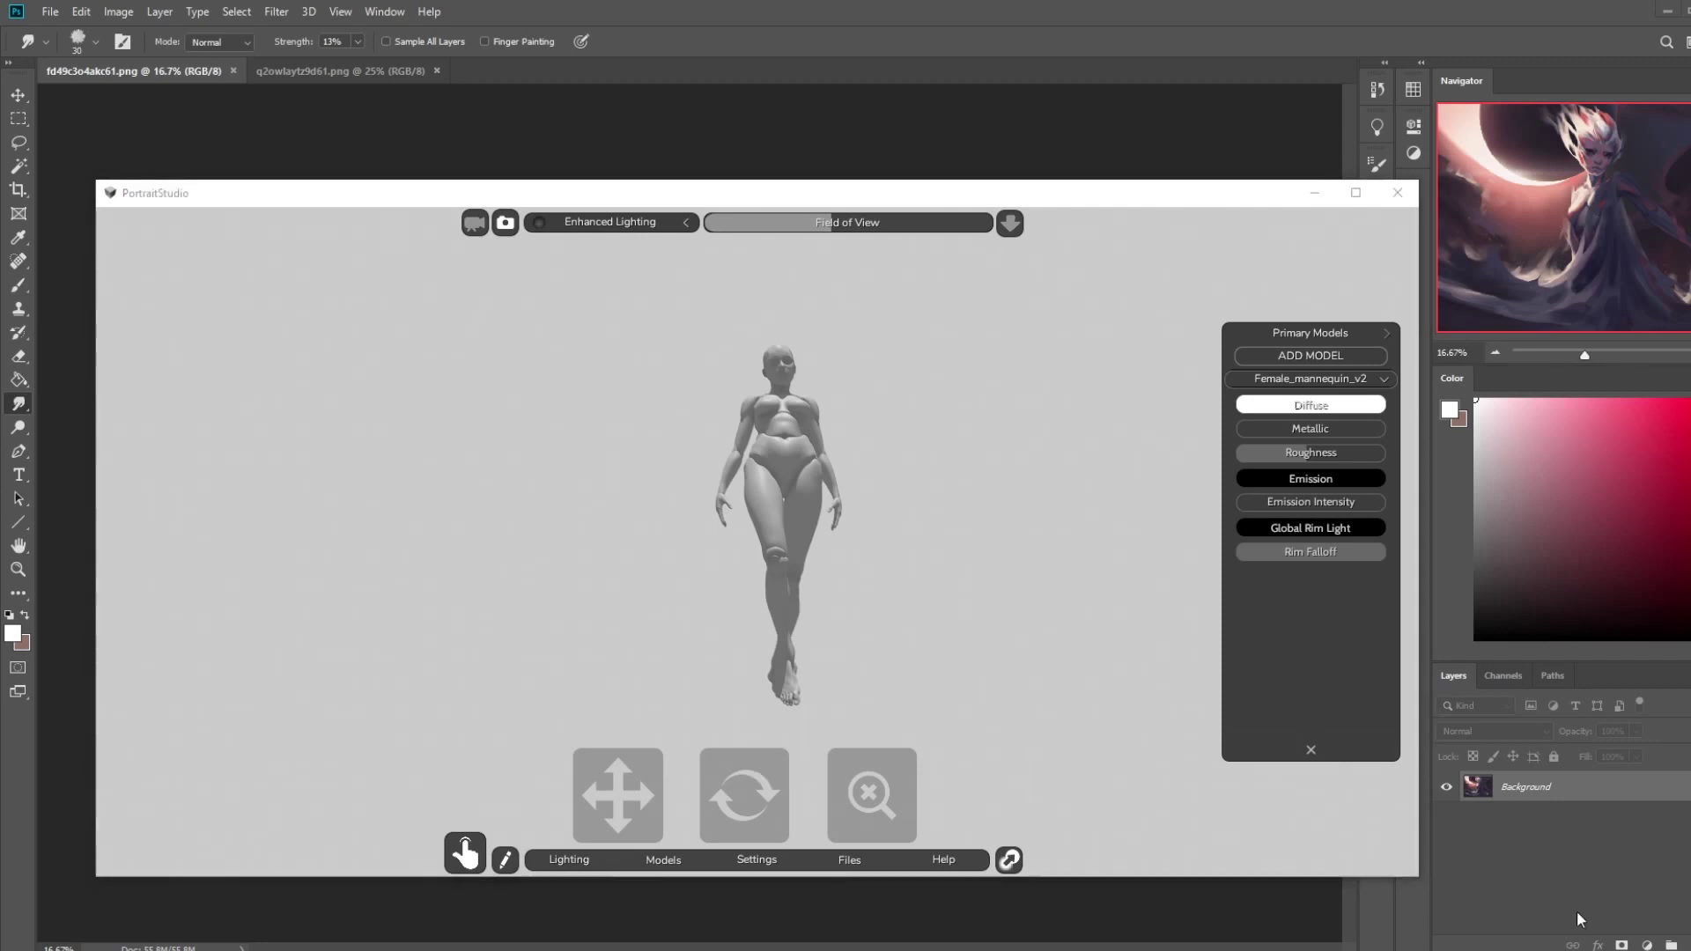
key("Print")
left_click_drag(625, 289, 948, 739)
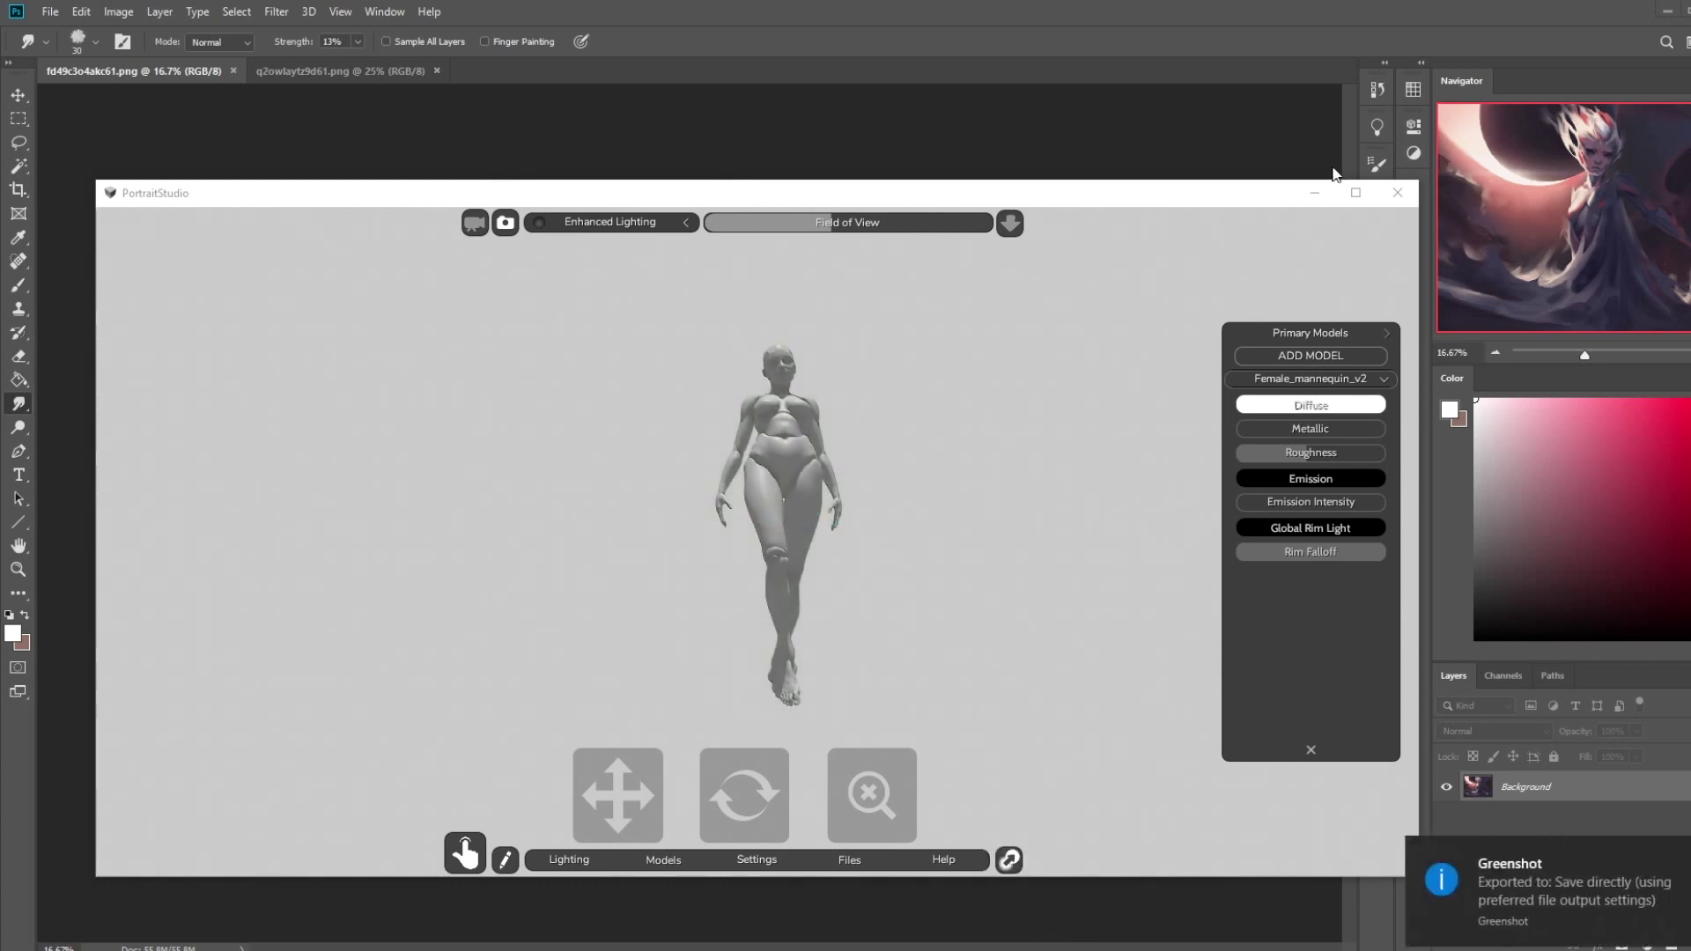
- Switch to Photoshop and place the low-angle mannequin screenshot from the desktop into the painting as a new layer
left_click(1313, 192)
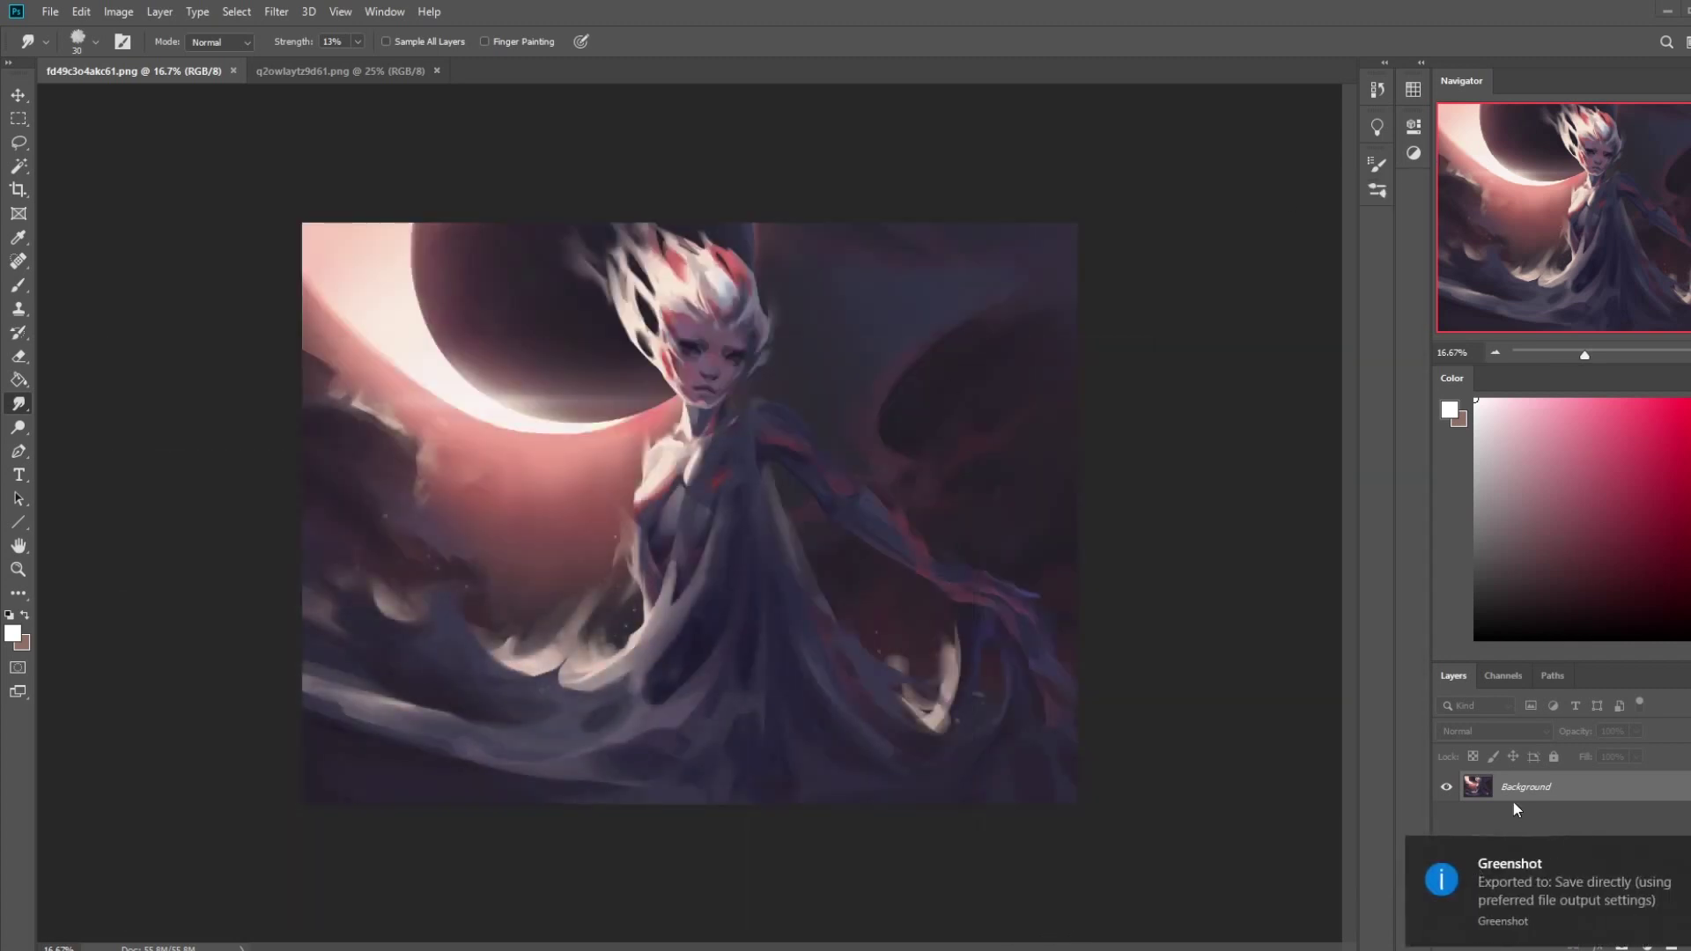
double_click(774, 10)
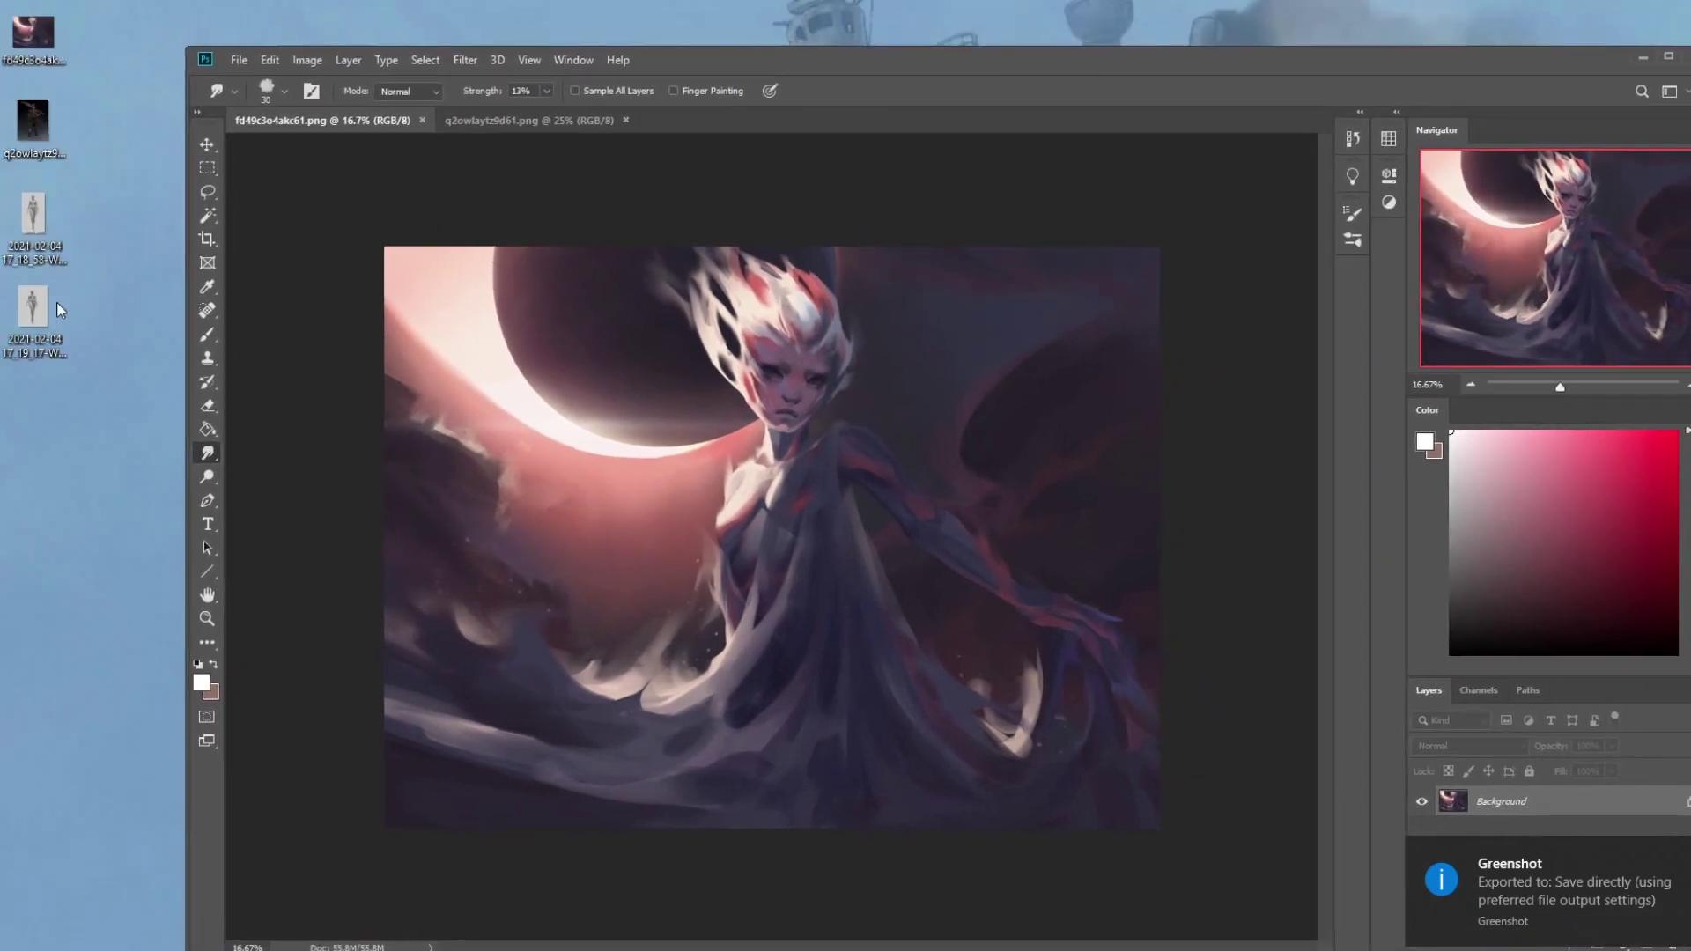
left_click_drag(23, 312, 760, 541)
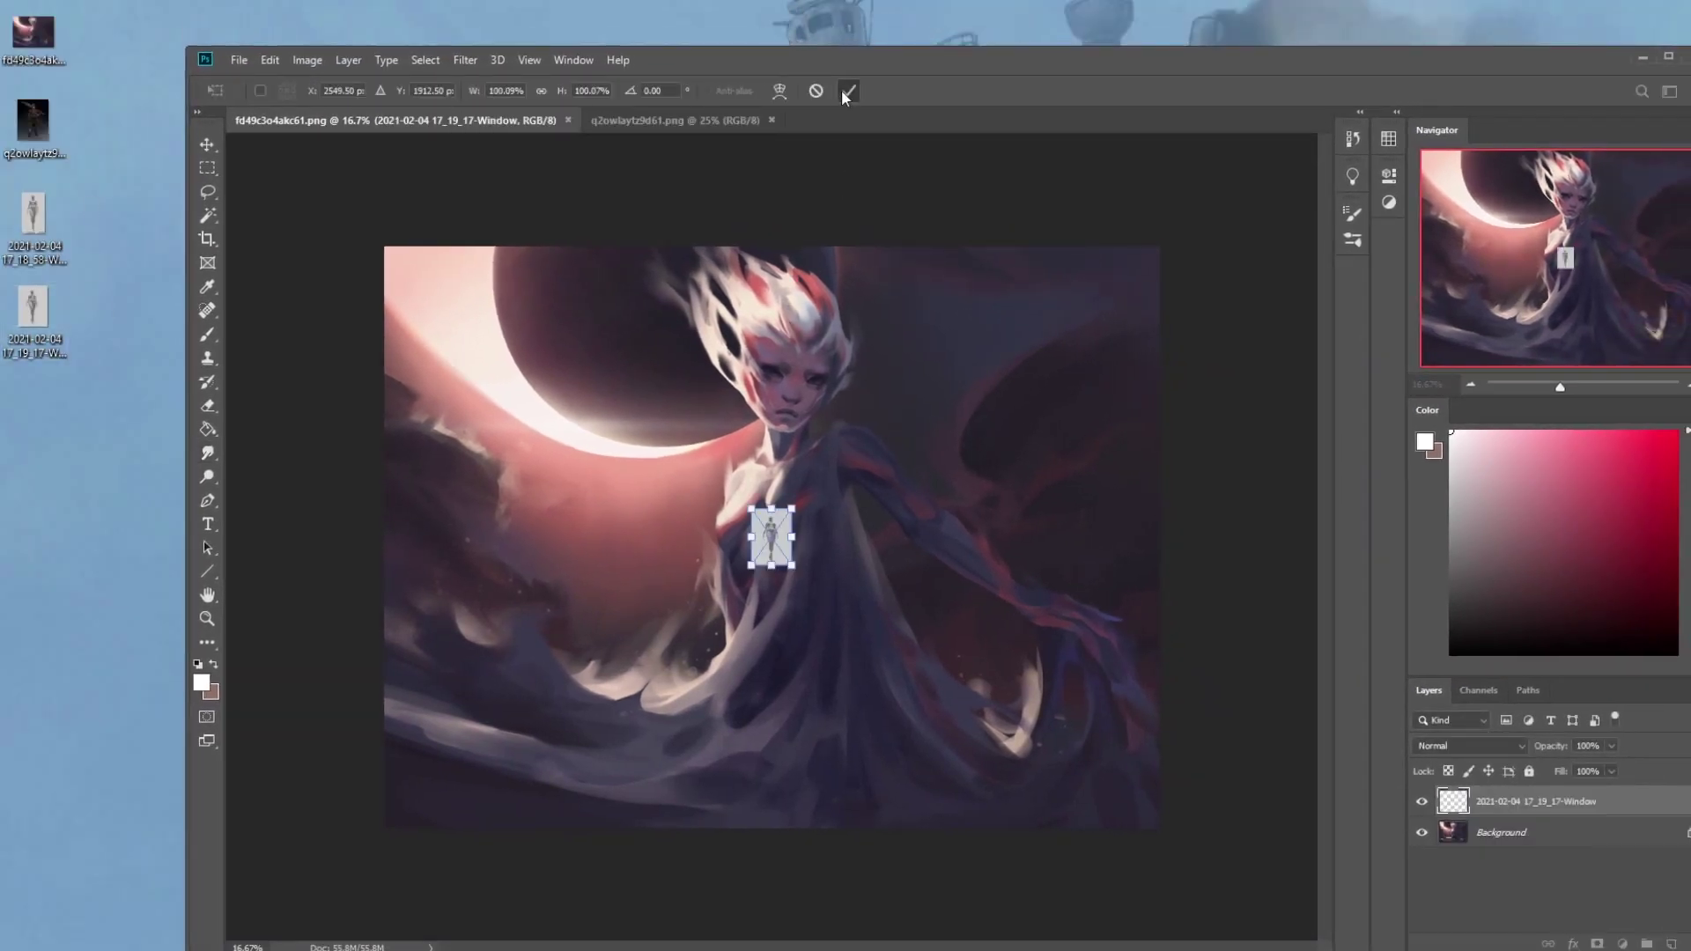
- Rasterize the screenshot layer, enlarge it proportionally to about 664%, and move it over the painted character's body
right_click(1535, 805)
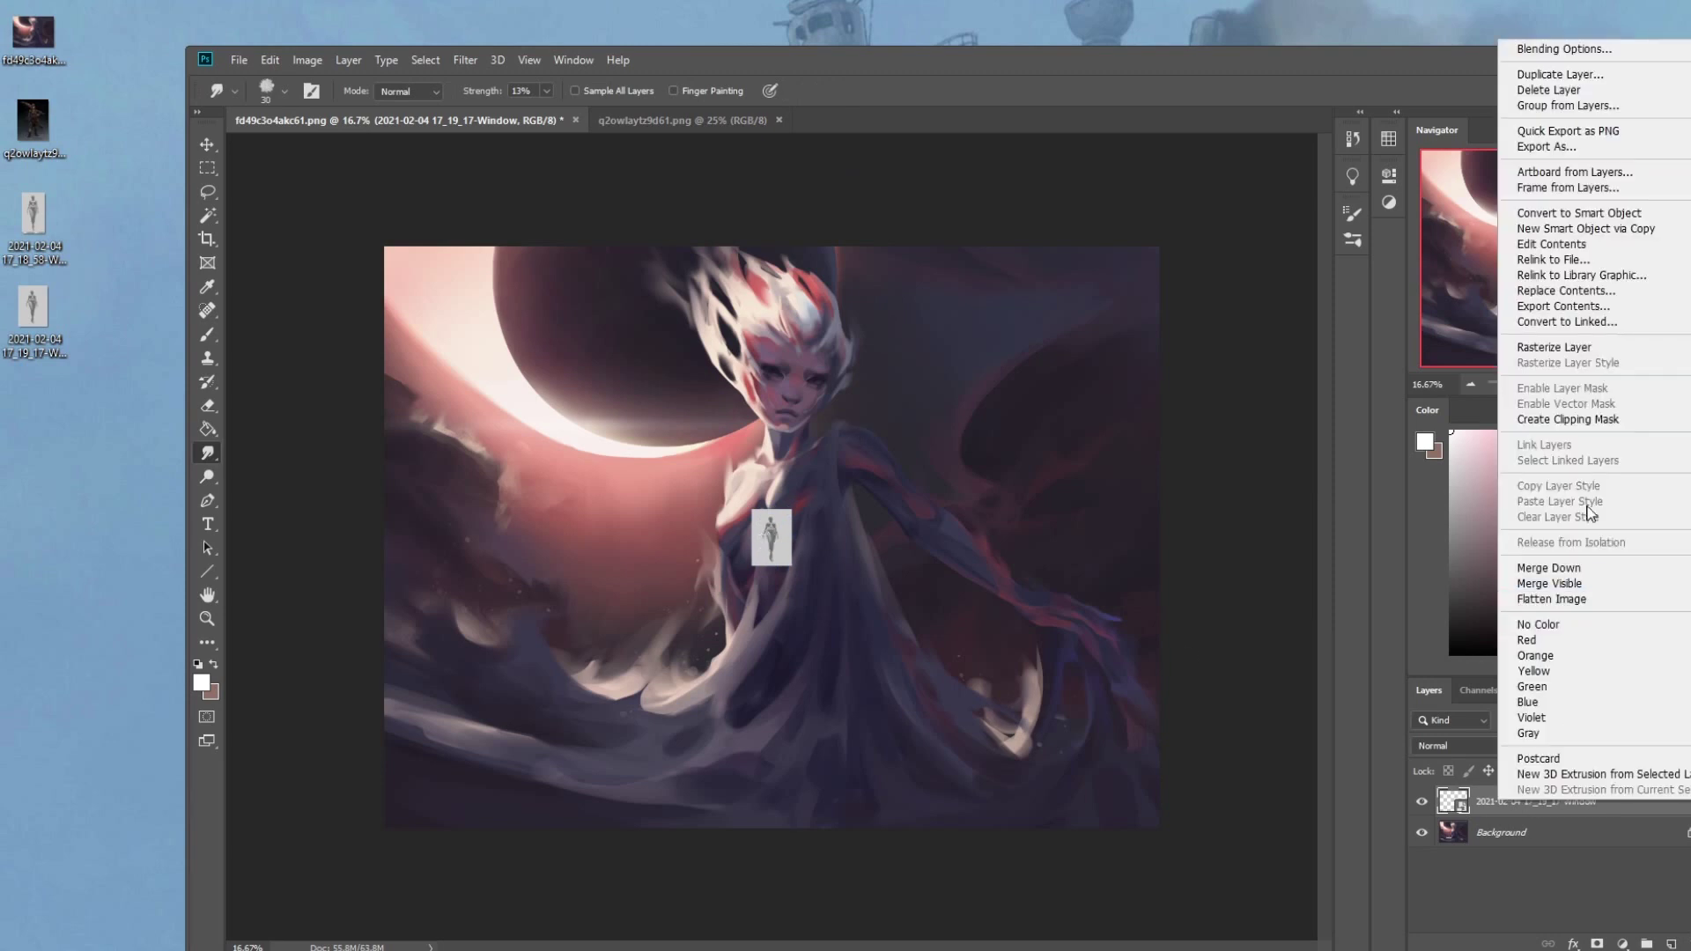
left_click(1555, 348)
key("ctrl+t")
left_click_drag(792, 510, 1068, 197)
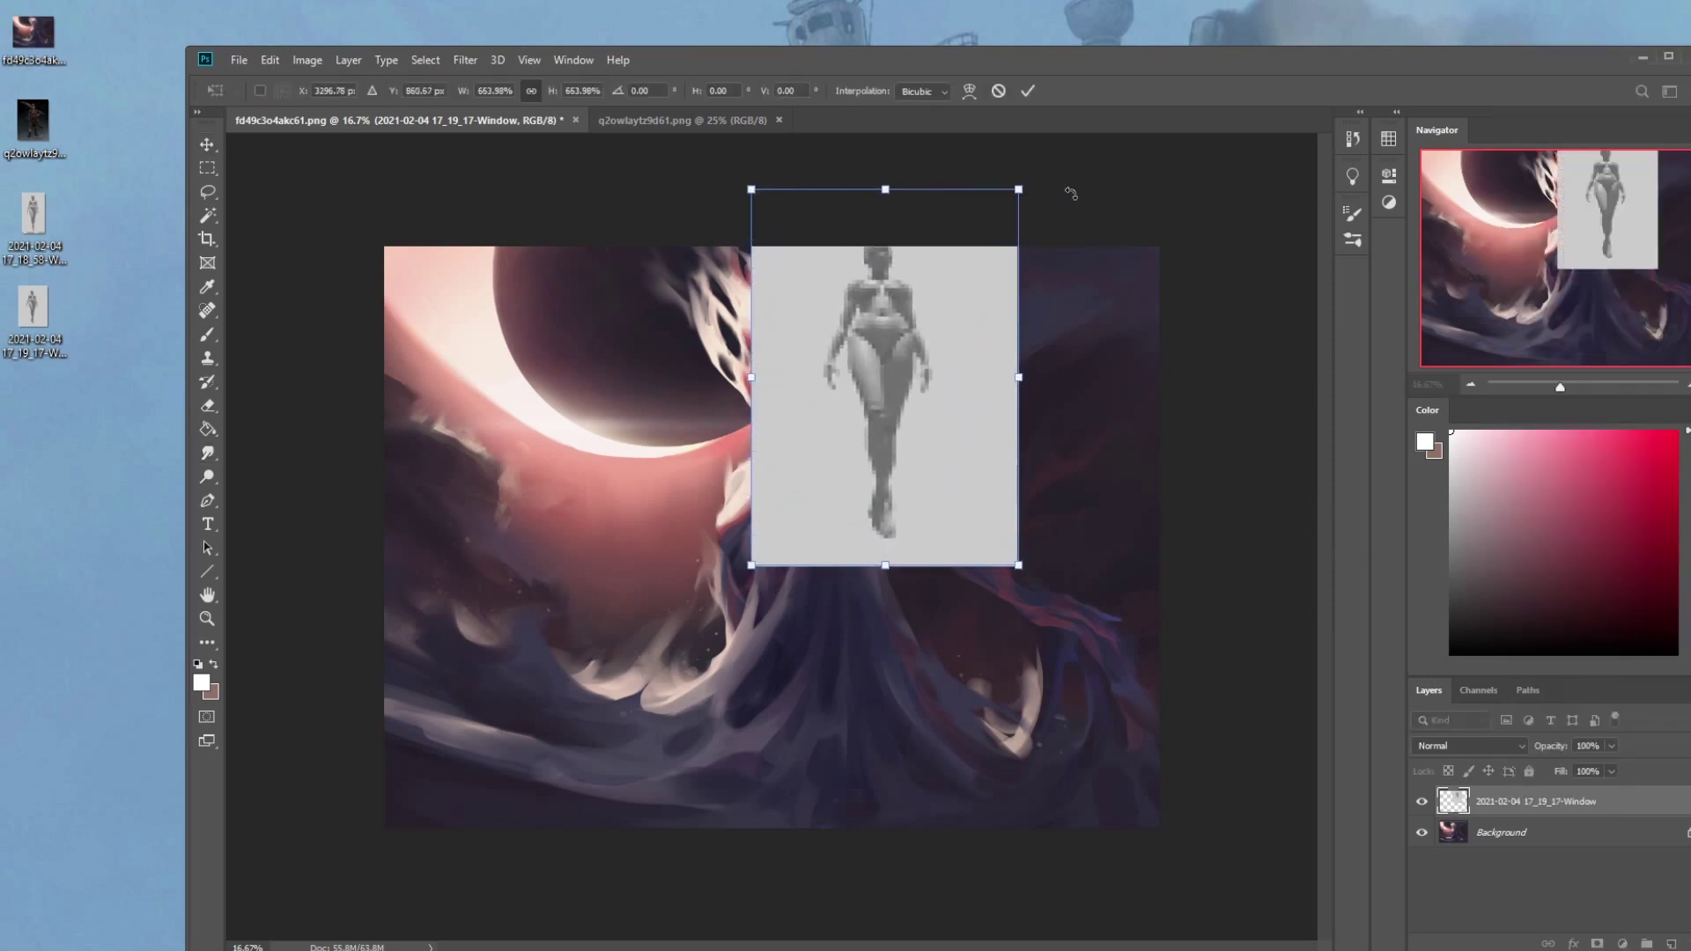
left_click(1028, 91)
left_click_drag(925, 265, 792, 437)
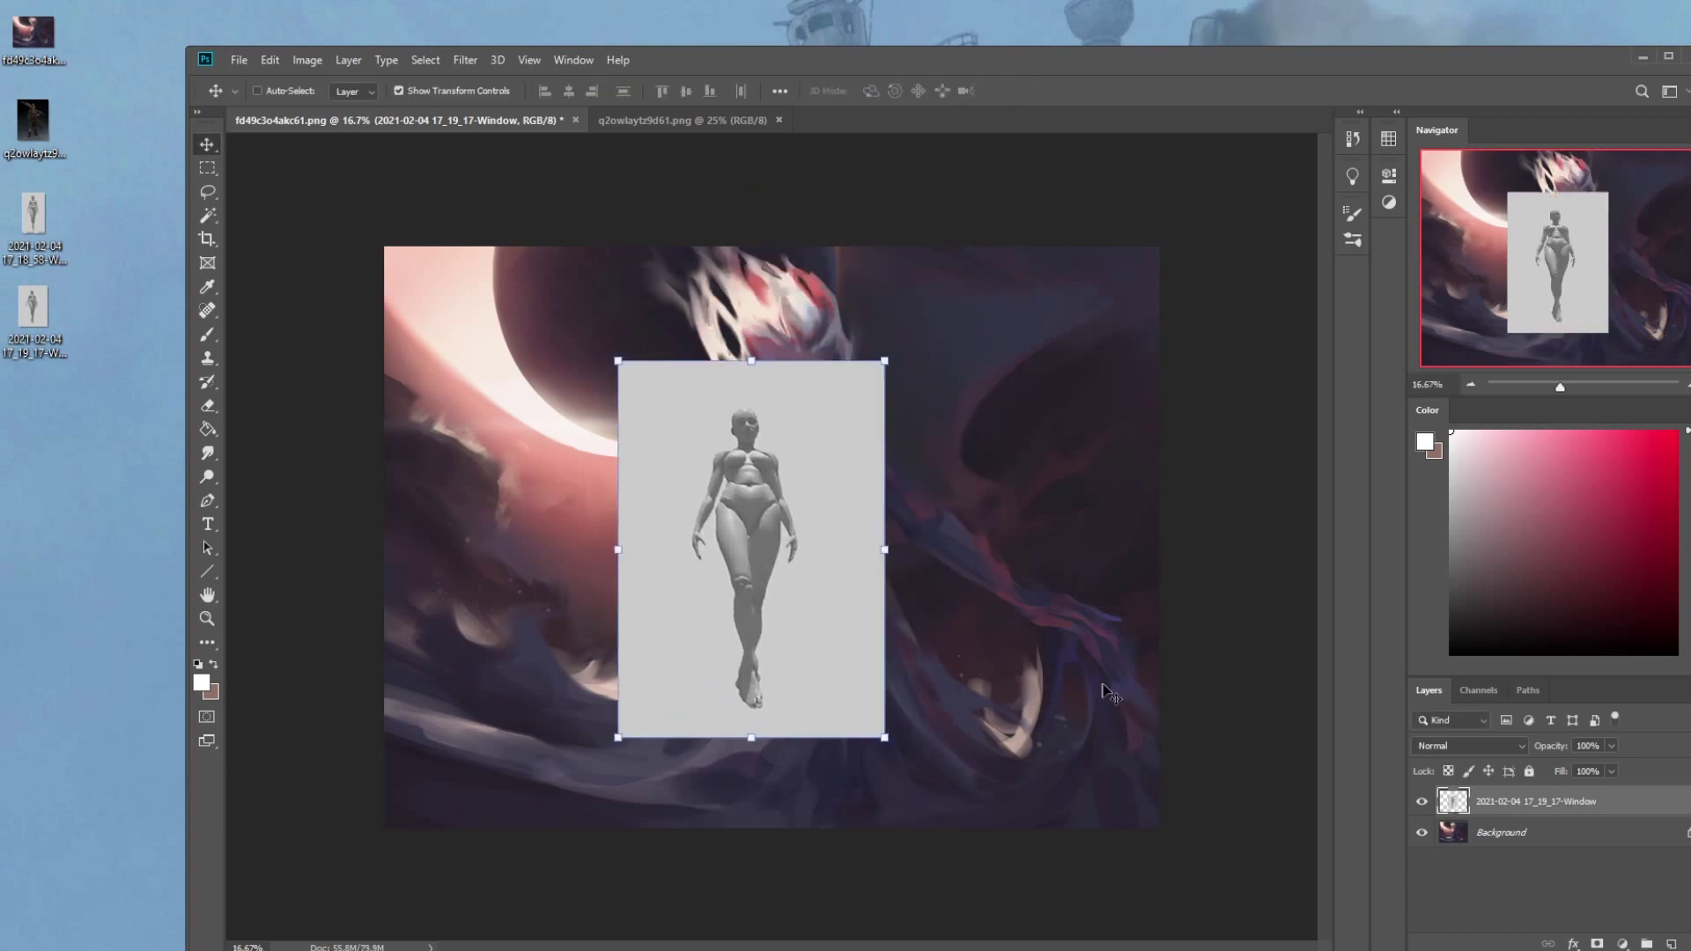
- Hide the mannequin screenshot layer and convert the locked Background into an editable layer named Layer 0
double_click(1065, 56)
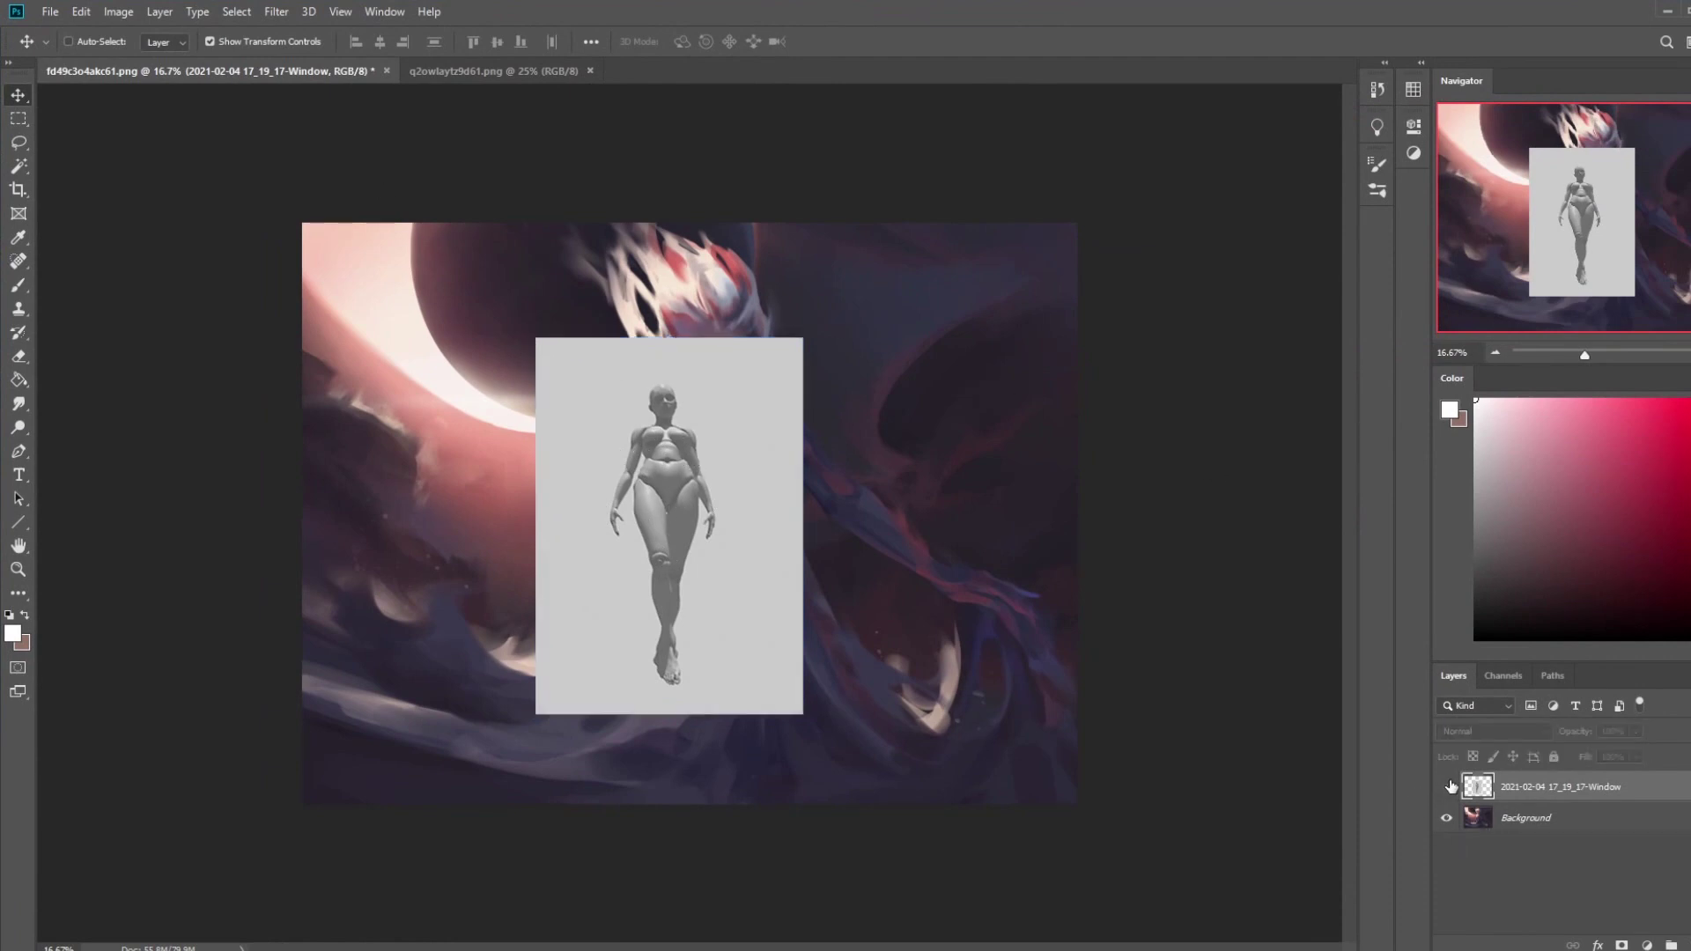
left_click(1445, 786)
left_click(1556, 826)
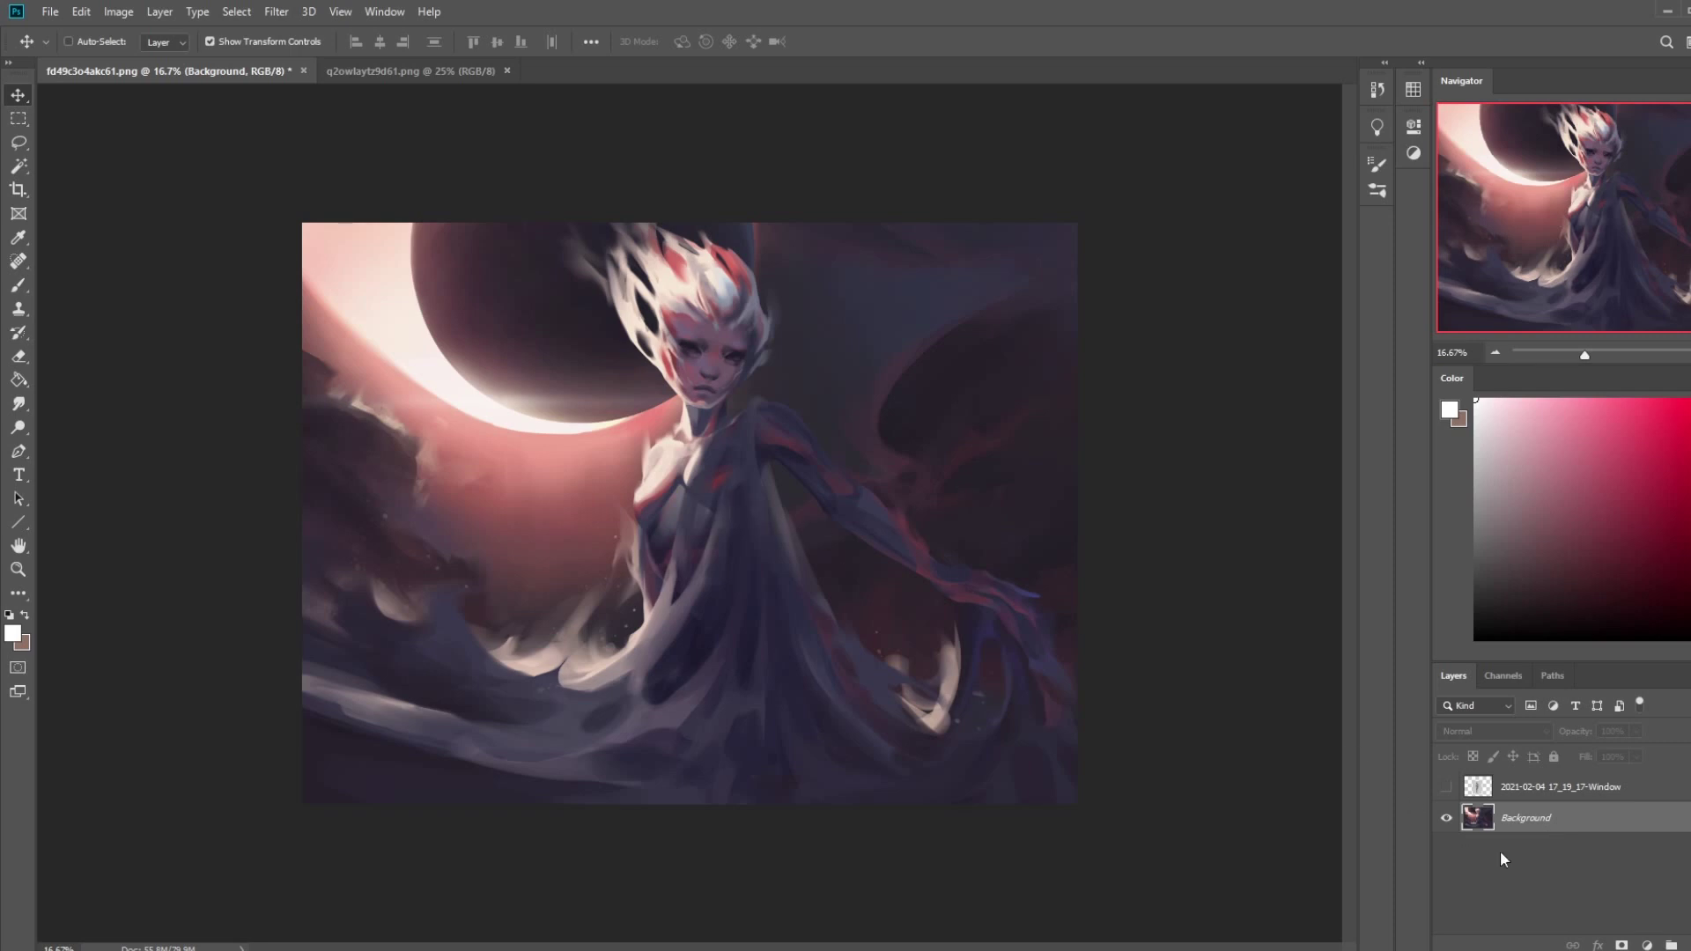
double_click(1615, 821)
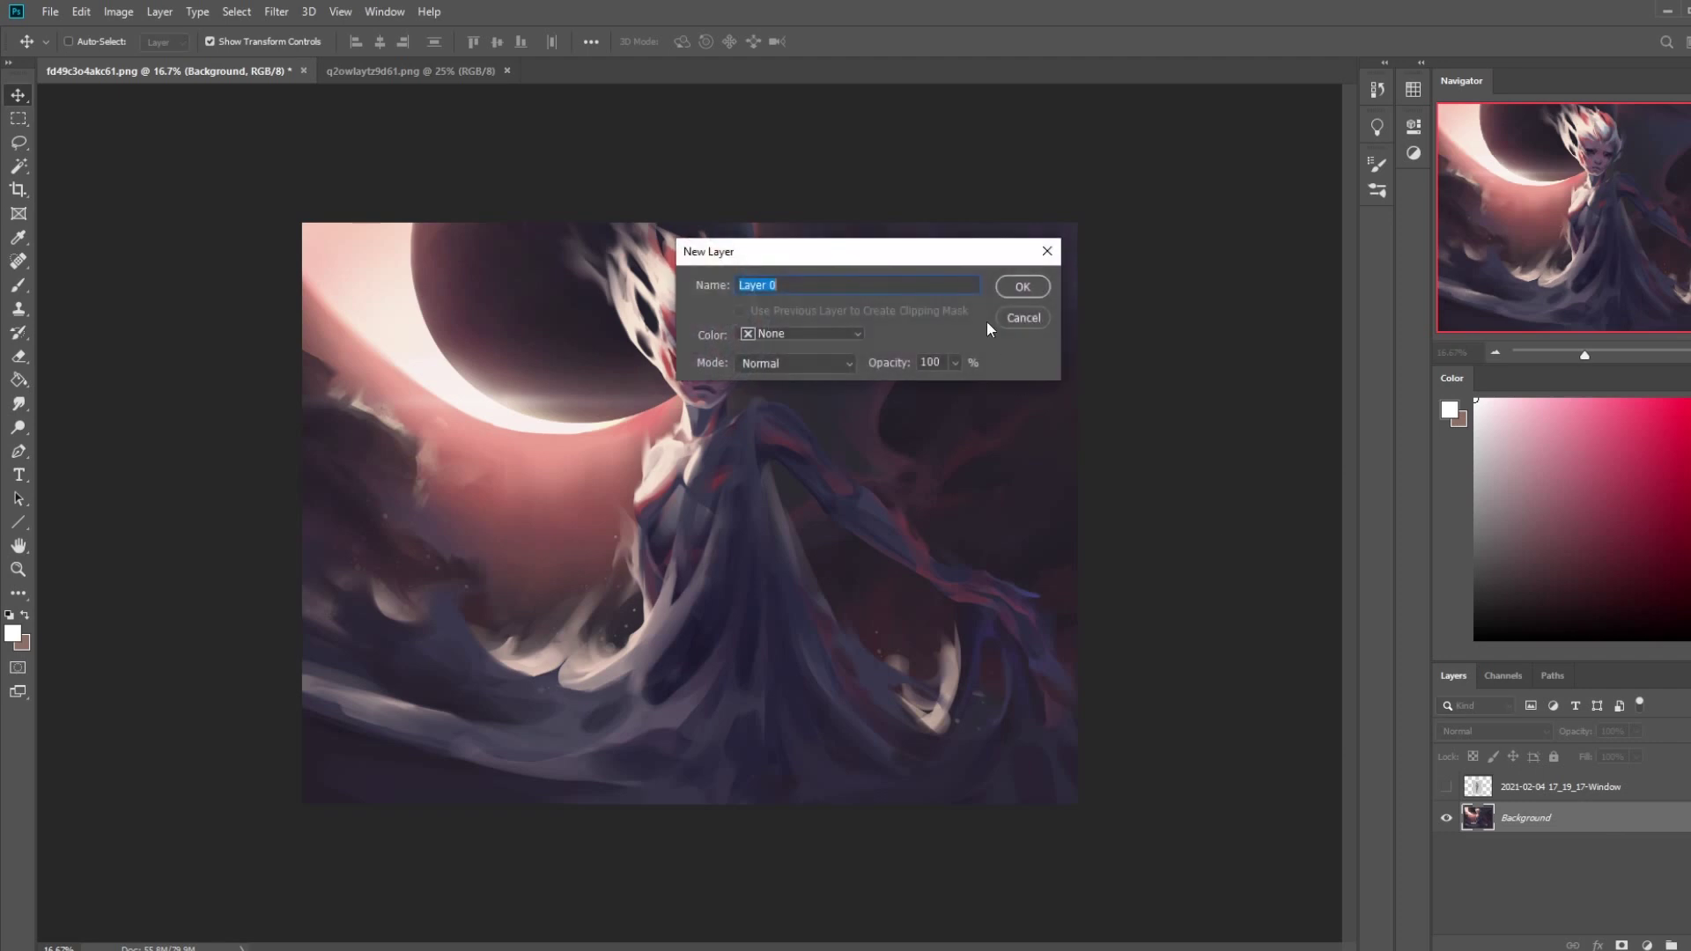
left_click(1023, 285)
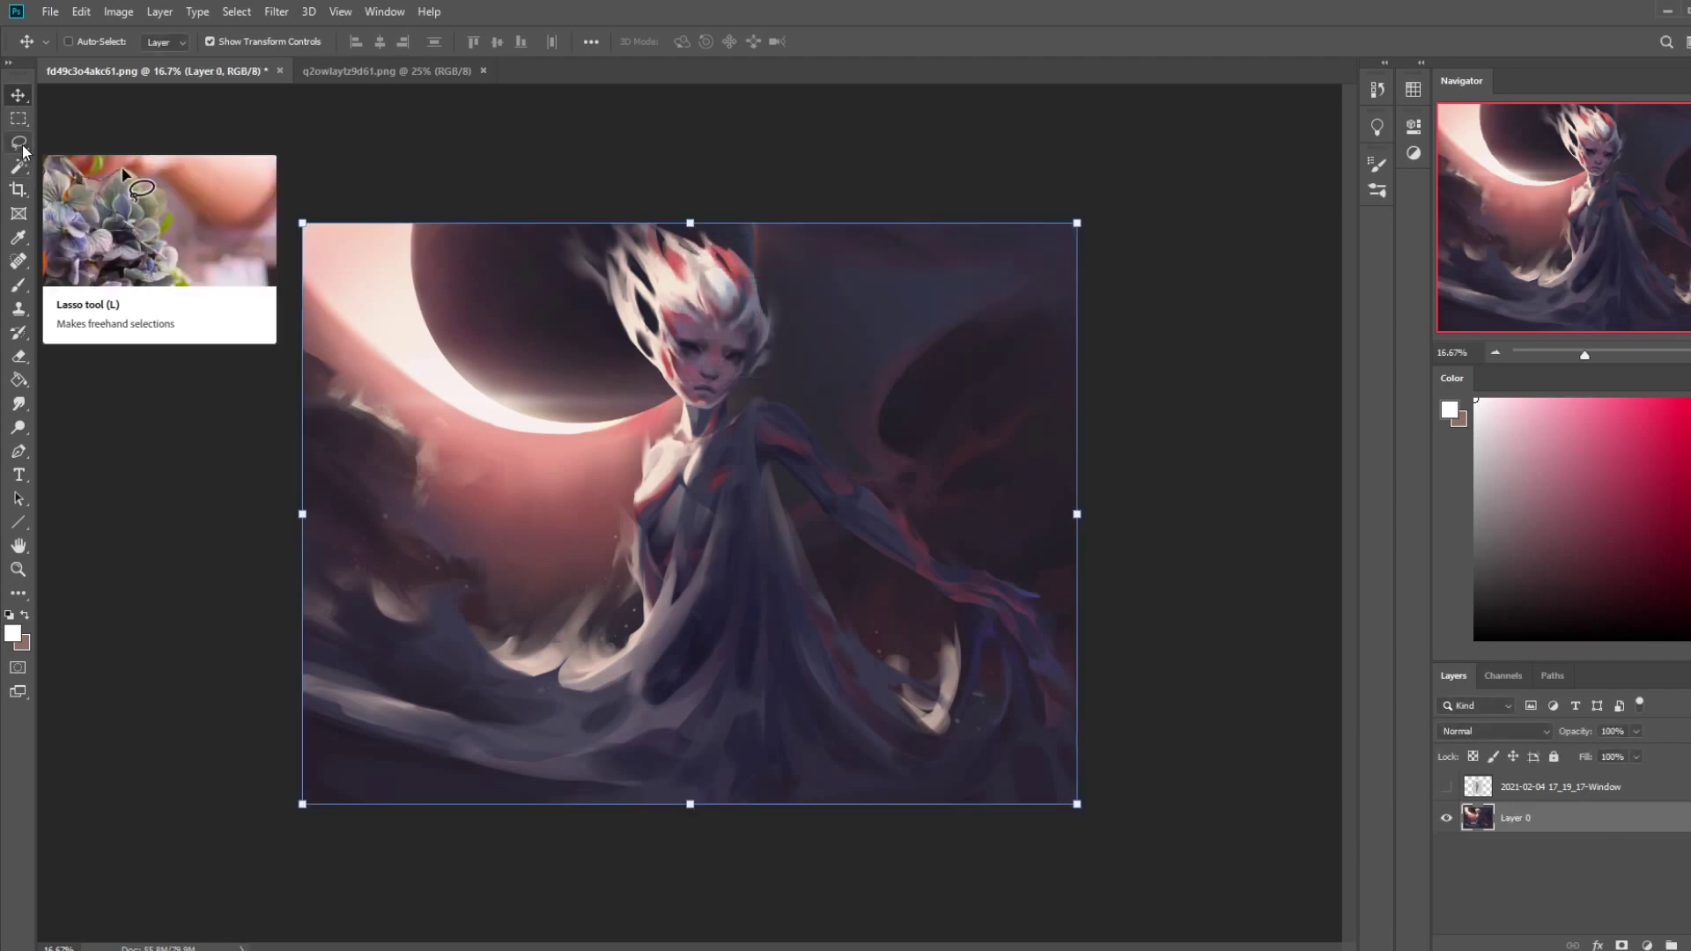
- Duplicate Layer 0 and hide the copy, with the brush enlarged to 1600 px and loaded with pink from the glowing sky
key("b")
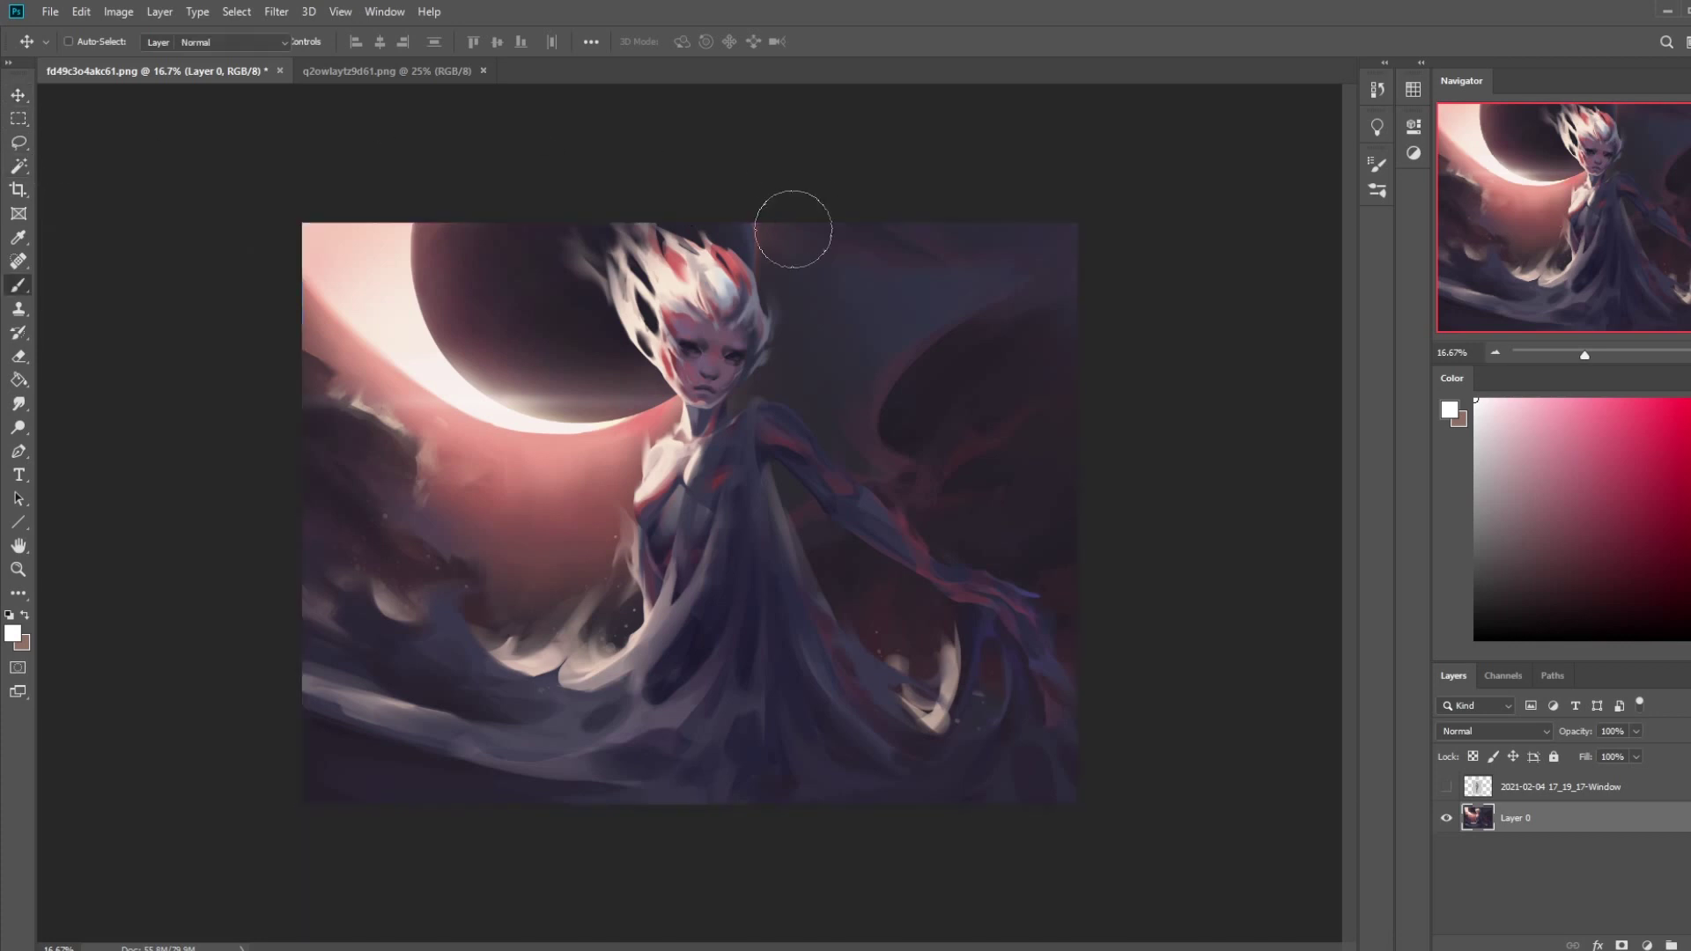
left_click(641, 427, "alt")
key("bracketright")
key("bracketright")
key("bracketright")
key("bracketright")
key("bracketright")
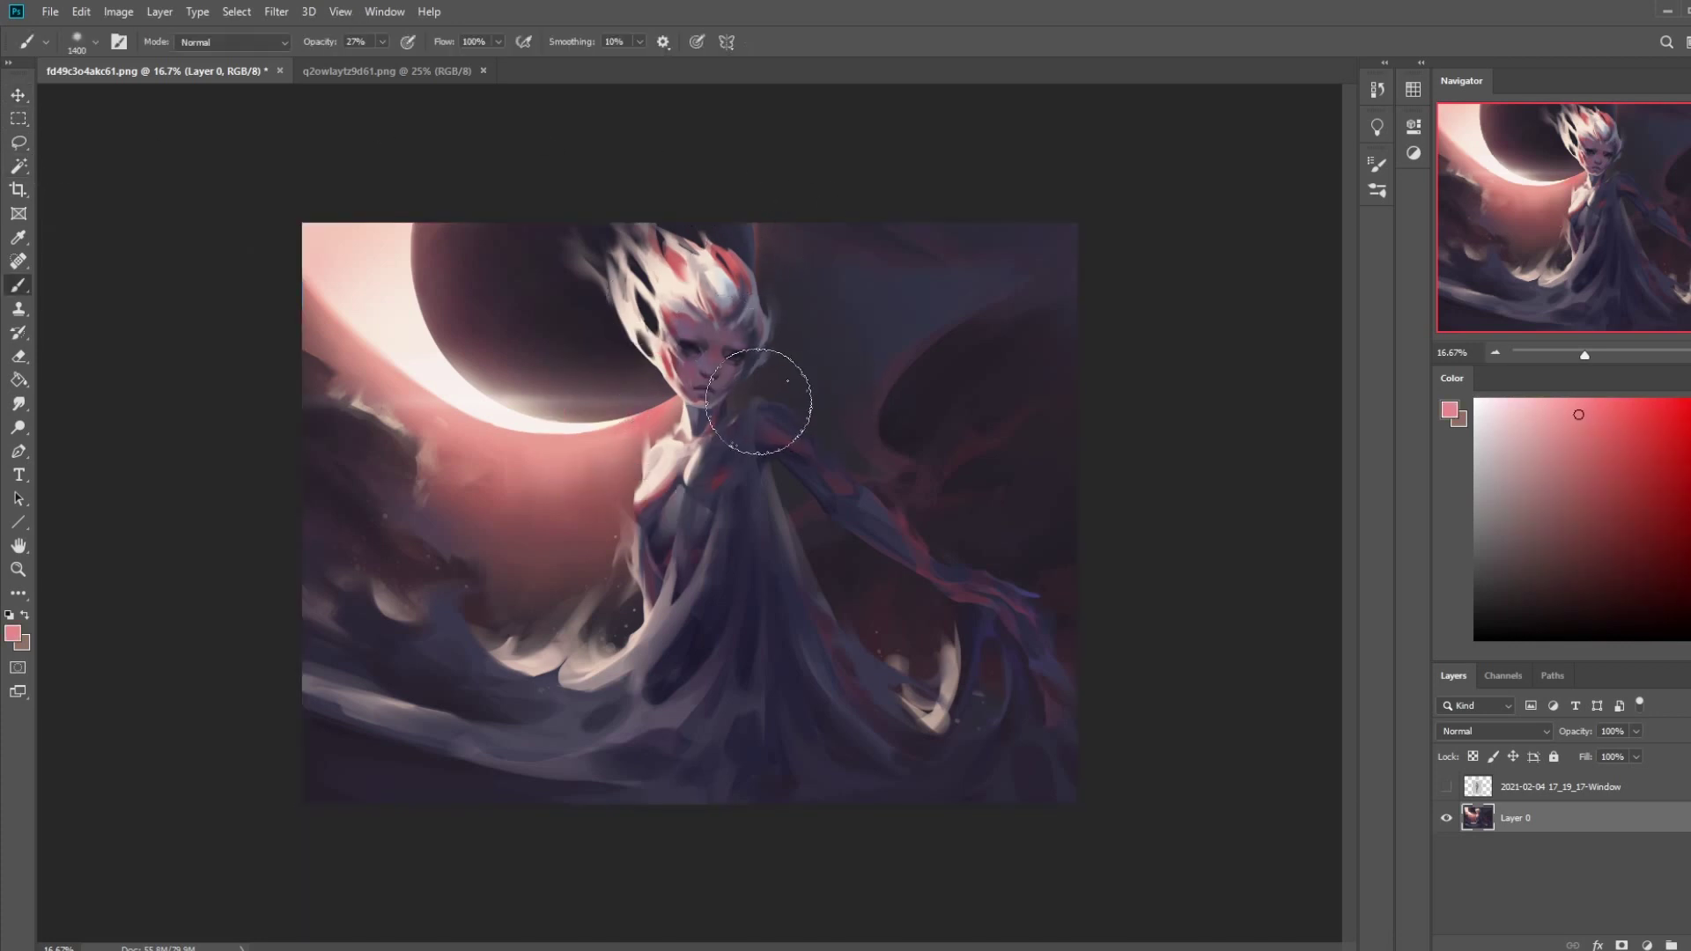
key("ctrl+j")
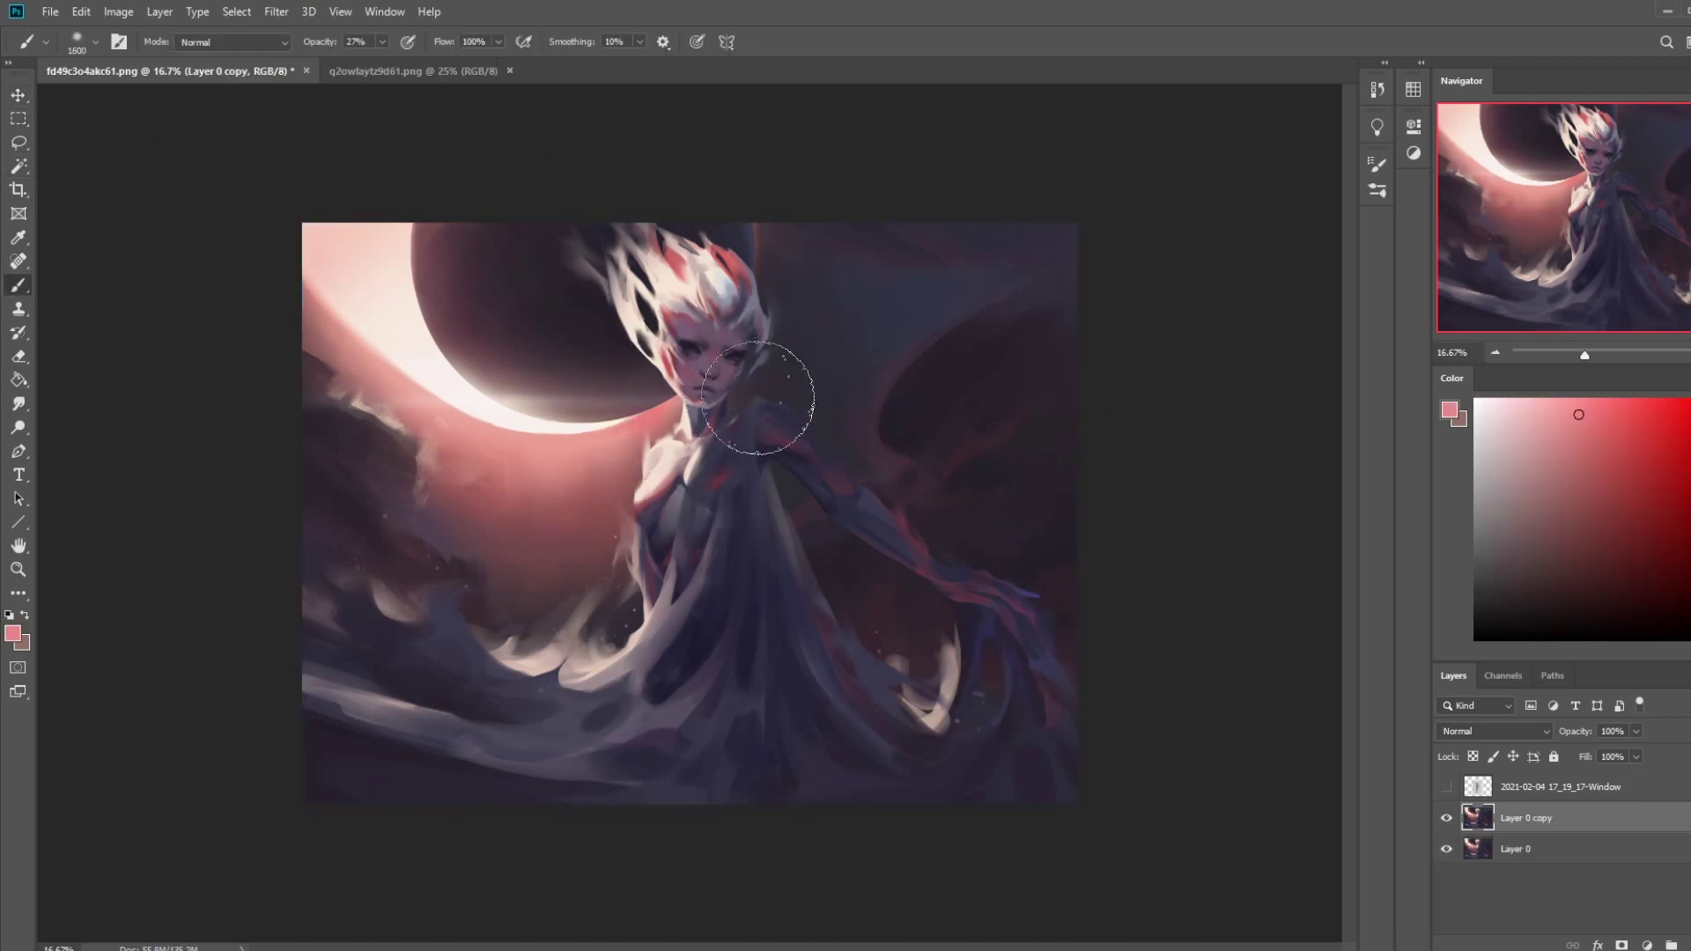
left_click(1446, 818)
left_click(1532, 852)
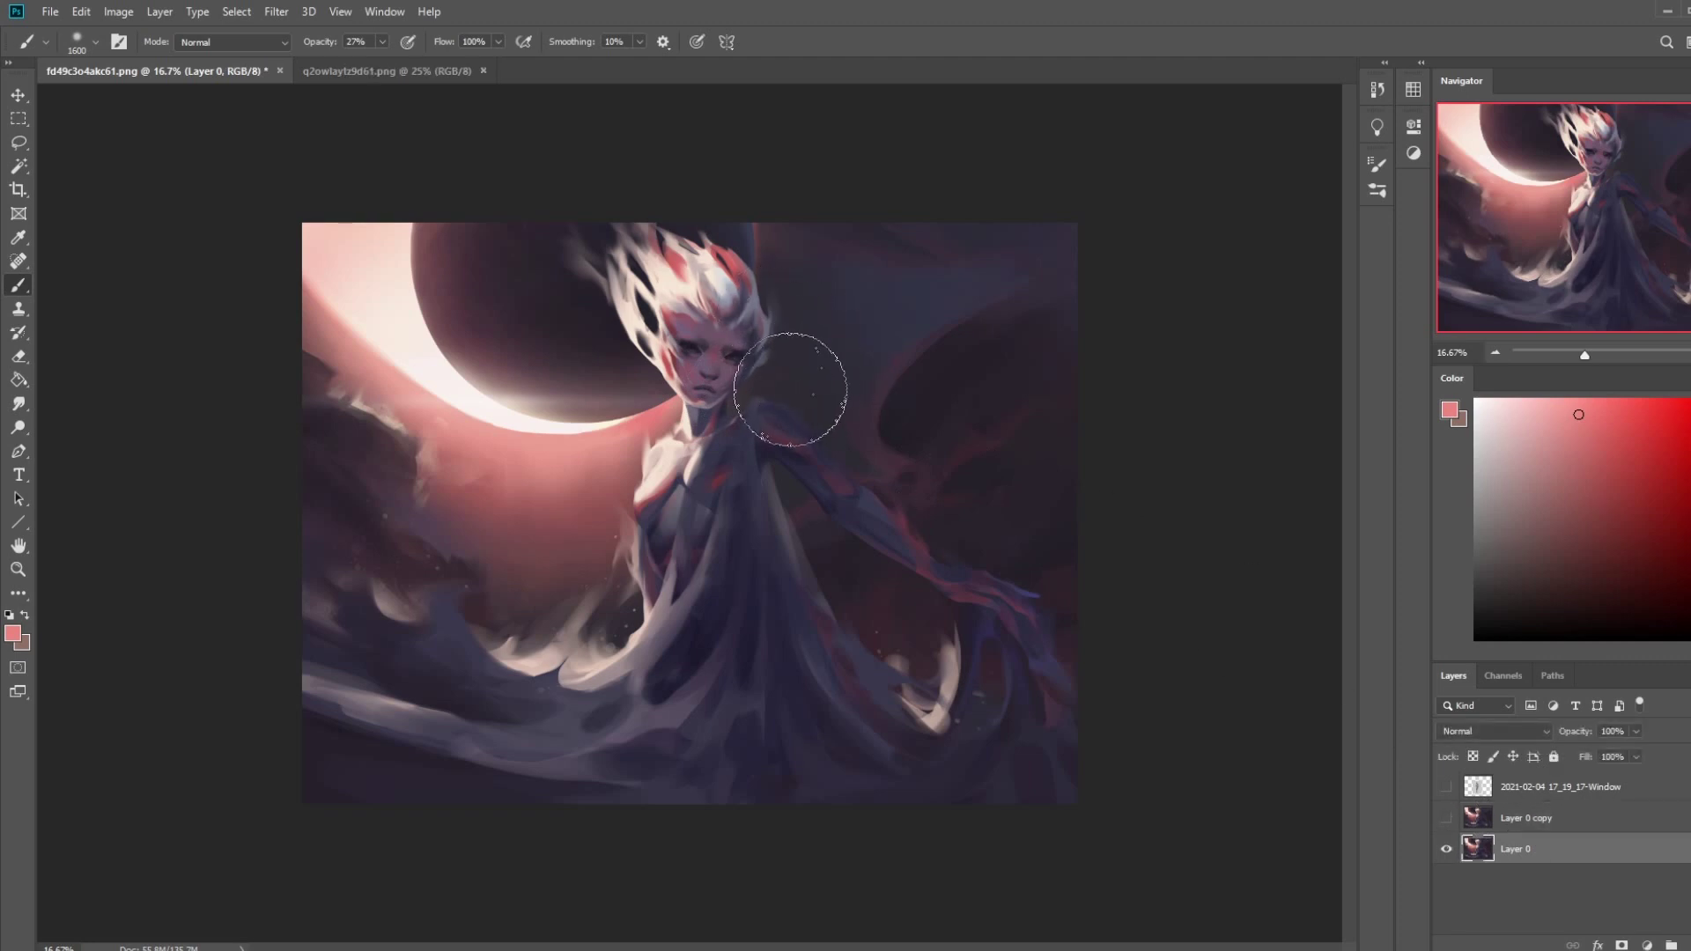
- Paint a soft pink glow at 27% opacity on Layer 0 over the dark sky beside the figure's head, enlarging the brush to 2100 px
mouse_move(797, 240)
left_mouse_down()
mouse_move(837, 332)
mouse_move(868, 332)
left_mouse_up()
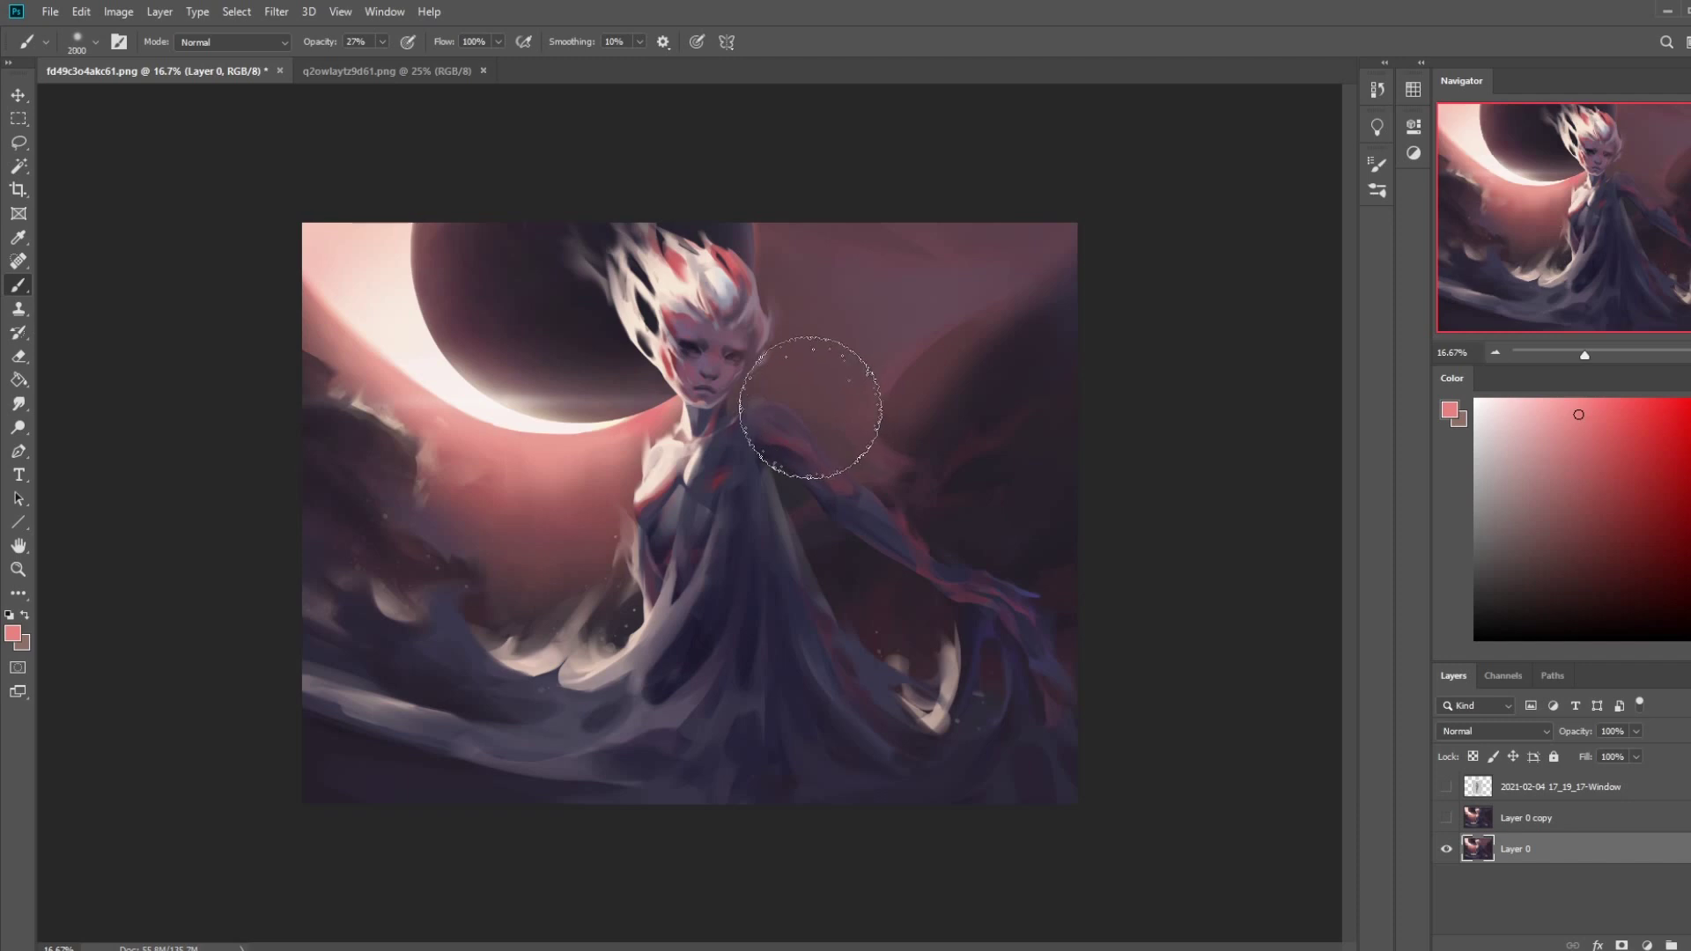
key("bracketright")
key("bracketright")
key("bracketright")
key("bracketright")
key("bracketright")
left_click(757, 392, "alt")
mouse_move(758, 392)
left_mouse_down()
mouse_move(725, 407)
mouse_move(771, 378)
mouse_move(823, 272)
left_mouse_up()
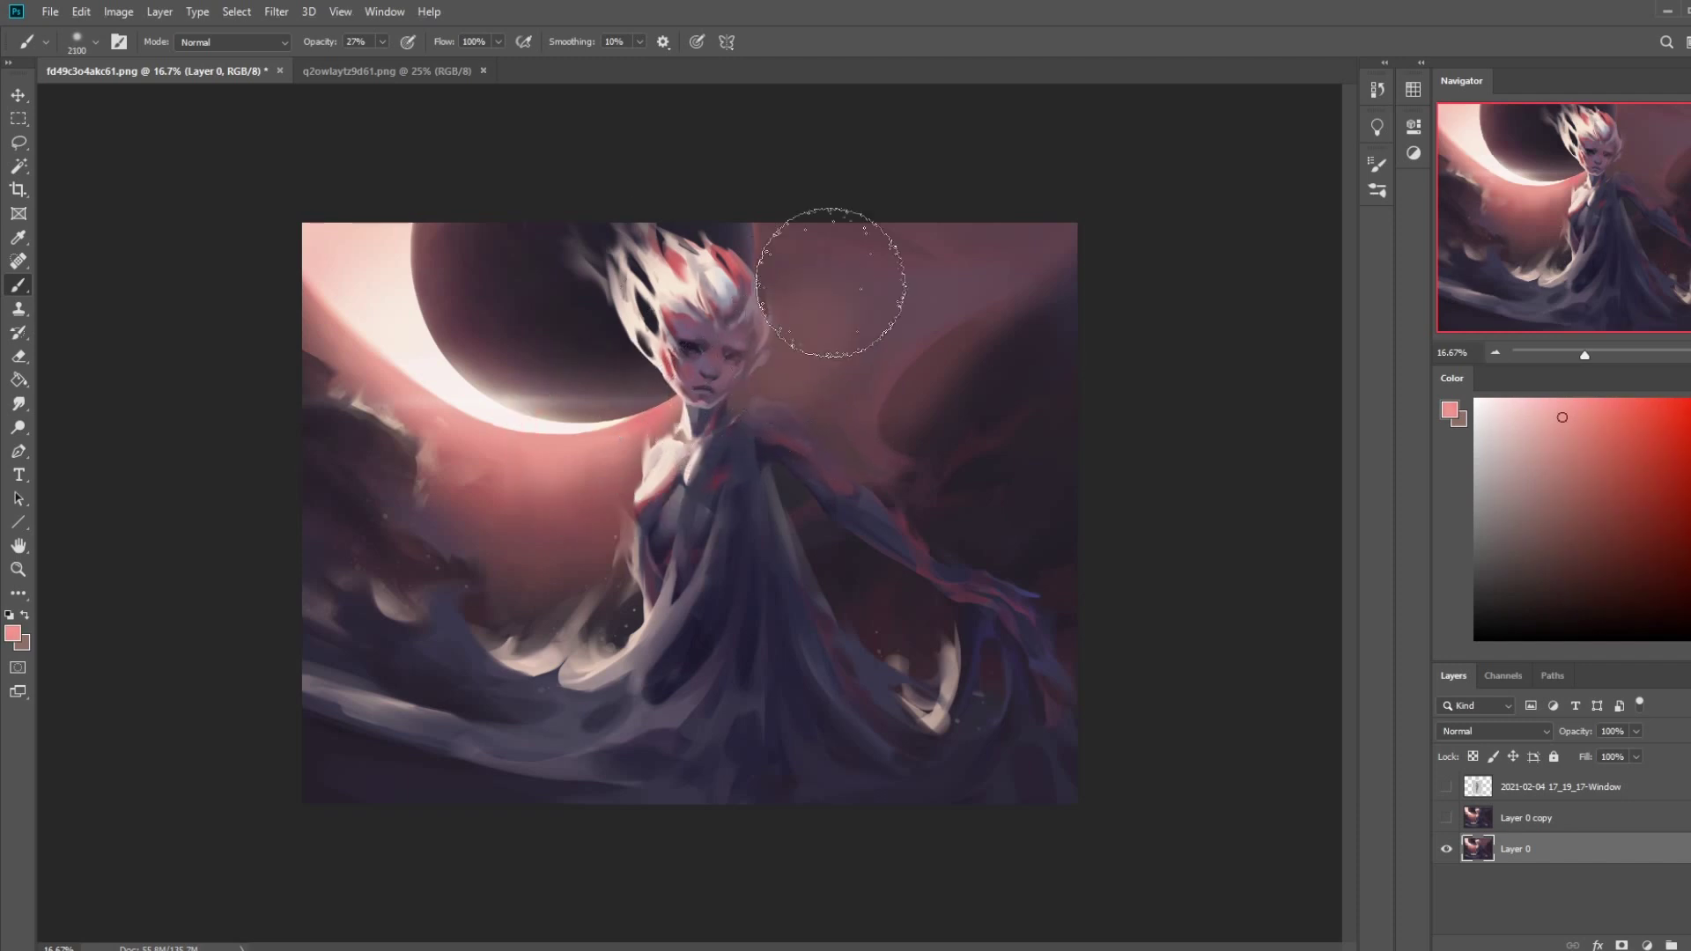
- Extend the sampled pink haze over the figure's far shoulder, upper arm and face, undoing the last stroke
mouse_move(860, 446)
left_mouse_down()
mouse_move(791, 470)
mouse_move(846, 481)
mouse_move(794, 490)
left_mouse_up()
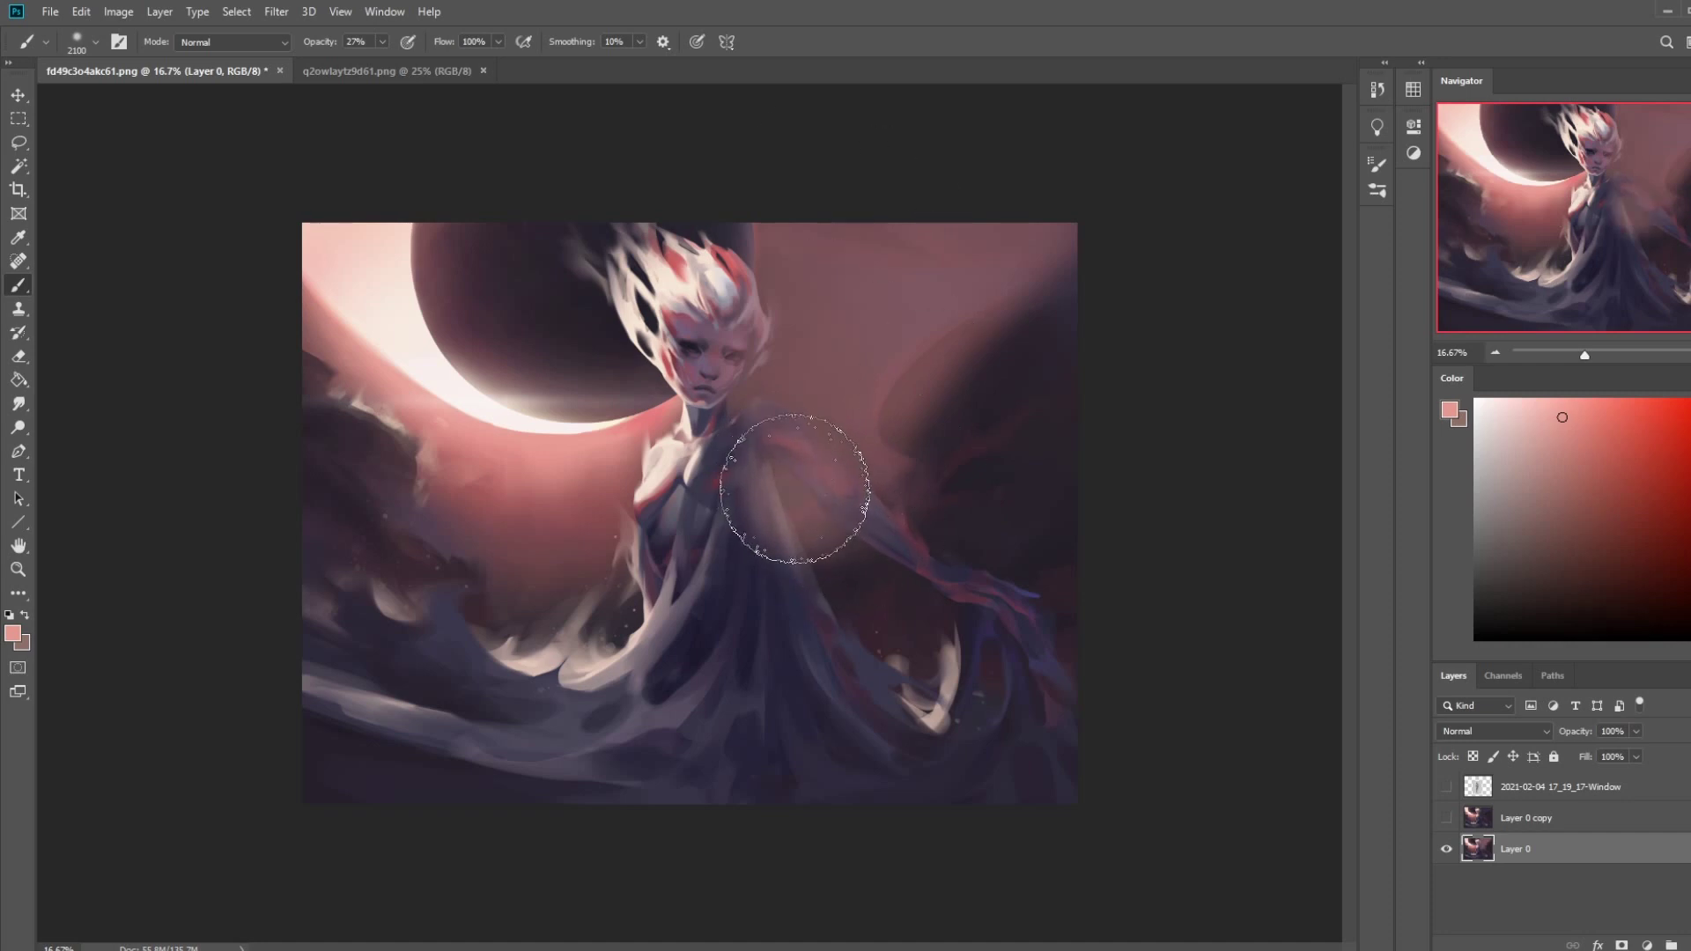
left_click(582, 443, "alt")
left_click_drag(698, 344, 775, 361)
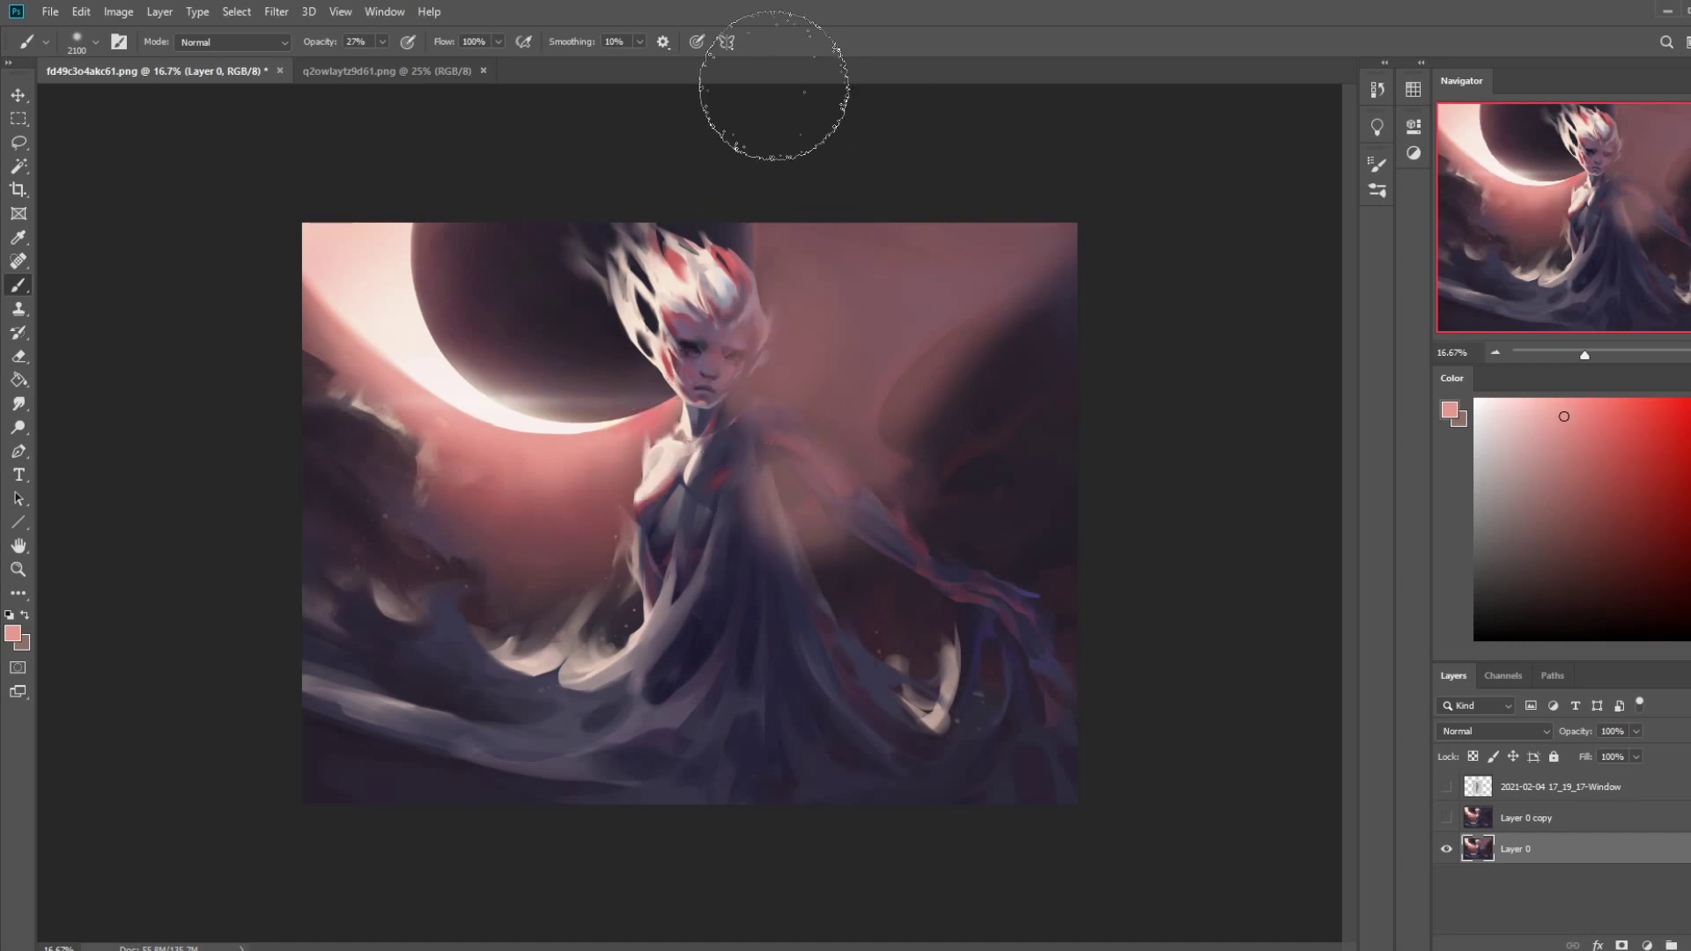
left_click_drag(830, 283, 761, 365)
key("ctrl+z")
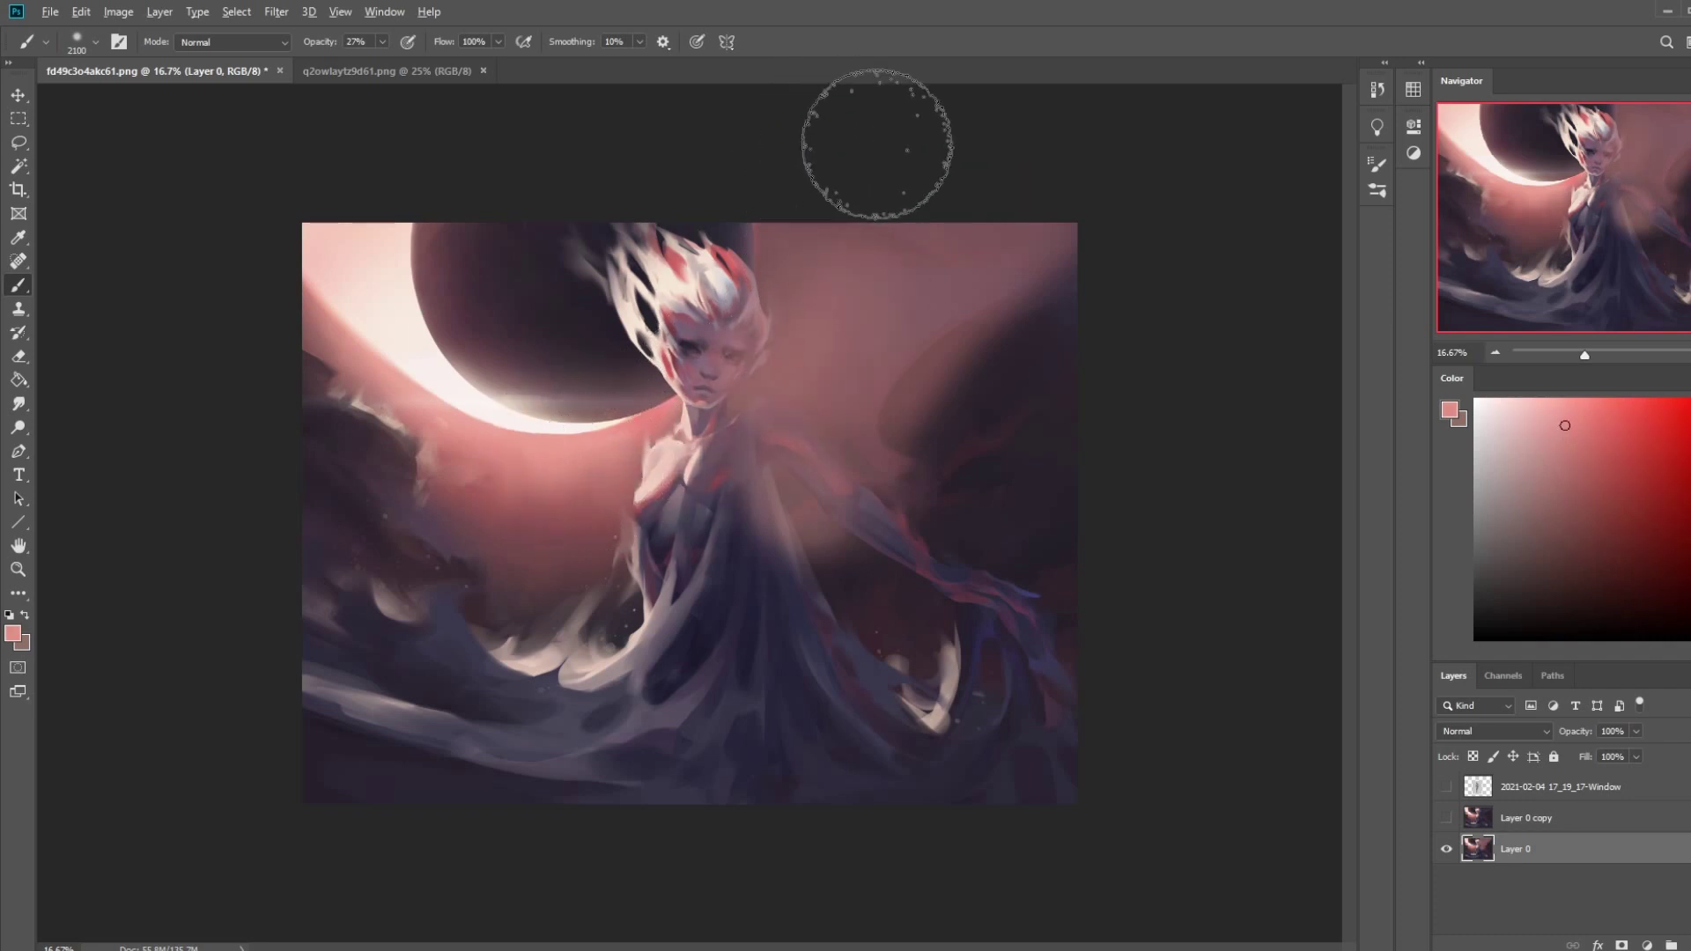
- Try shifting the painting layer sideways and undo the move
key("v")
mouse_move(736, 405)
left_mouse_down()
mouse_move(807, 382)
mouse_move(787, 395)
left_mouse_up()
key("ctrl+z")
key("ctrl+z")
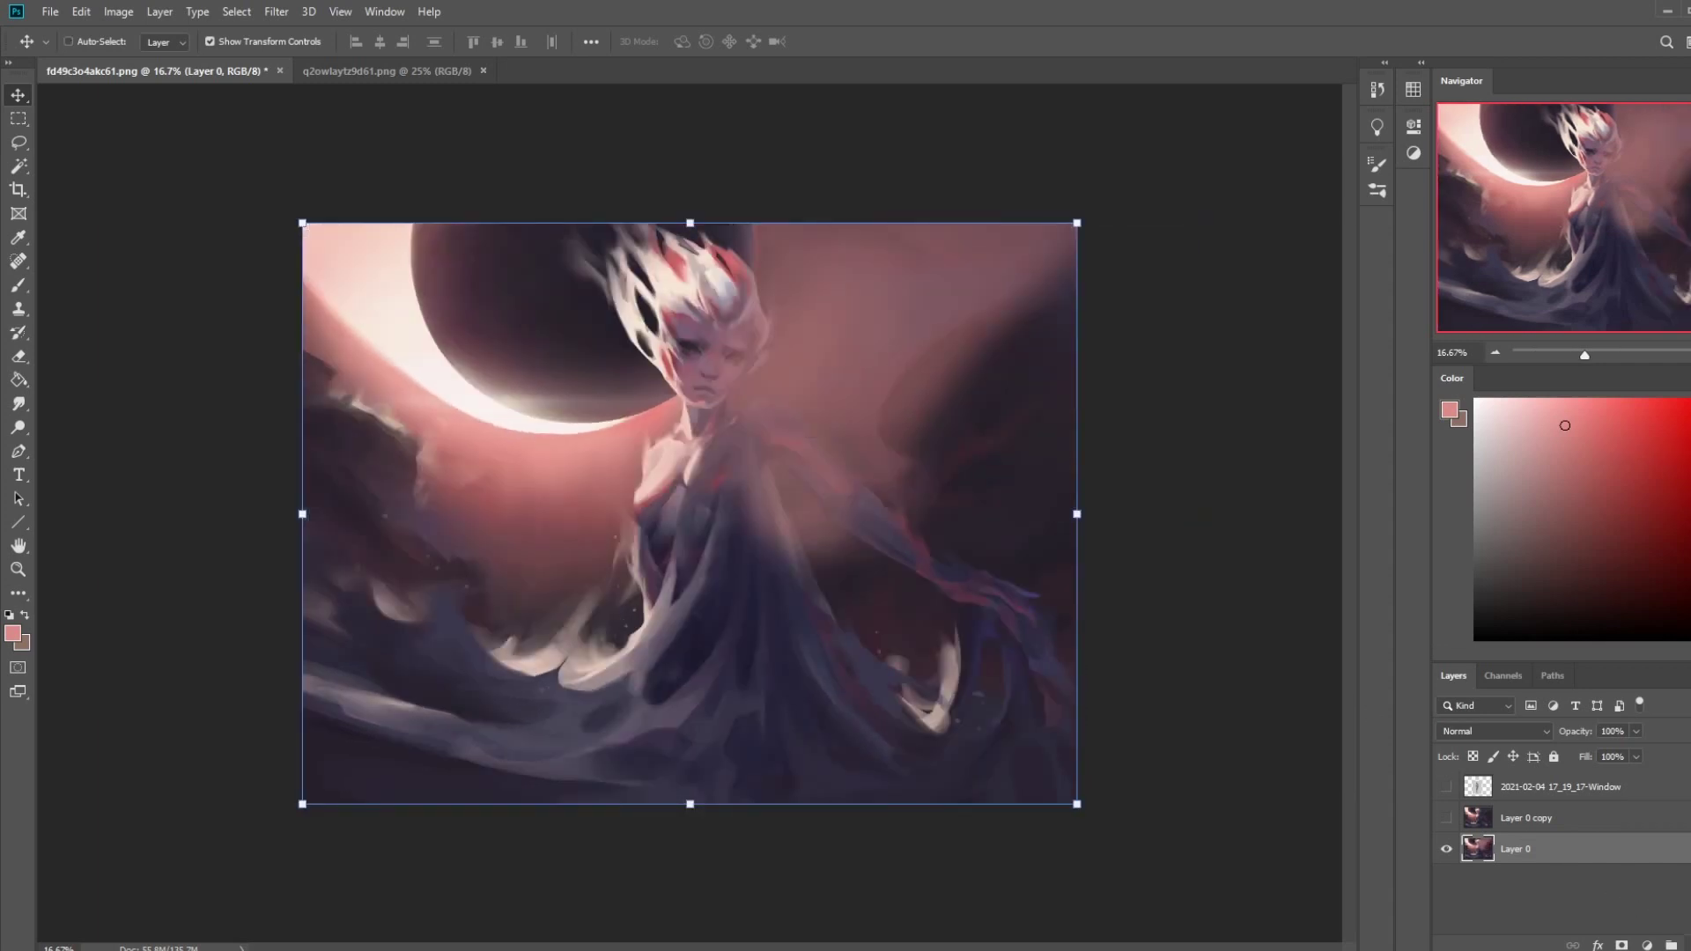
- Fill a new layer above Layer 0 with light grey, hide it, and choose bright red as the painting colour
key("ctrl+shift+alt+n")
left_click(1475, 446)
key("g")
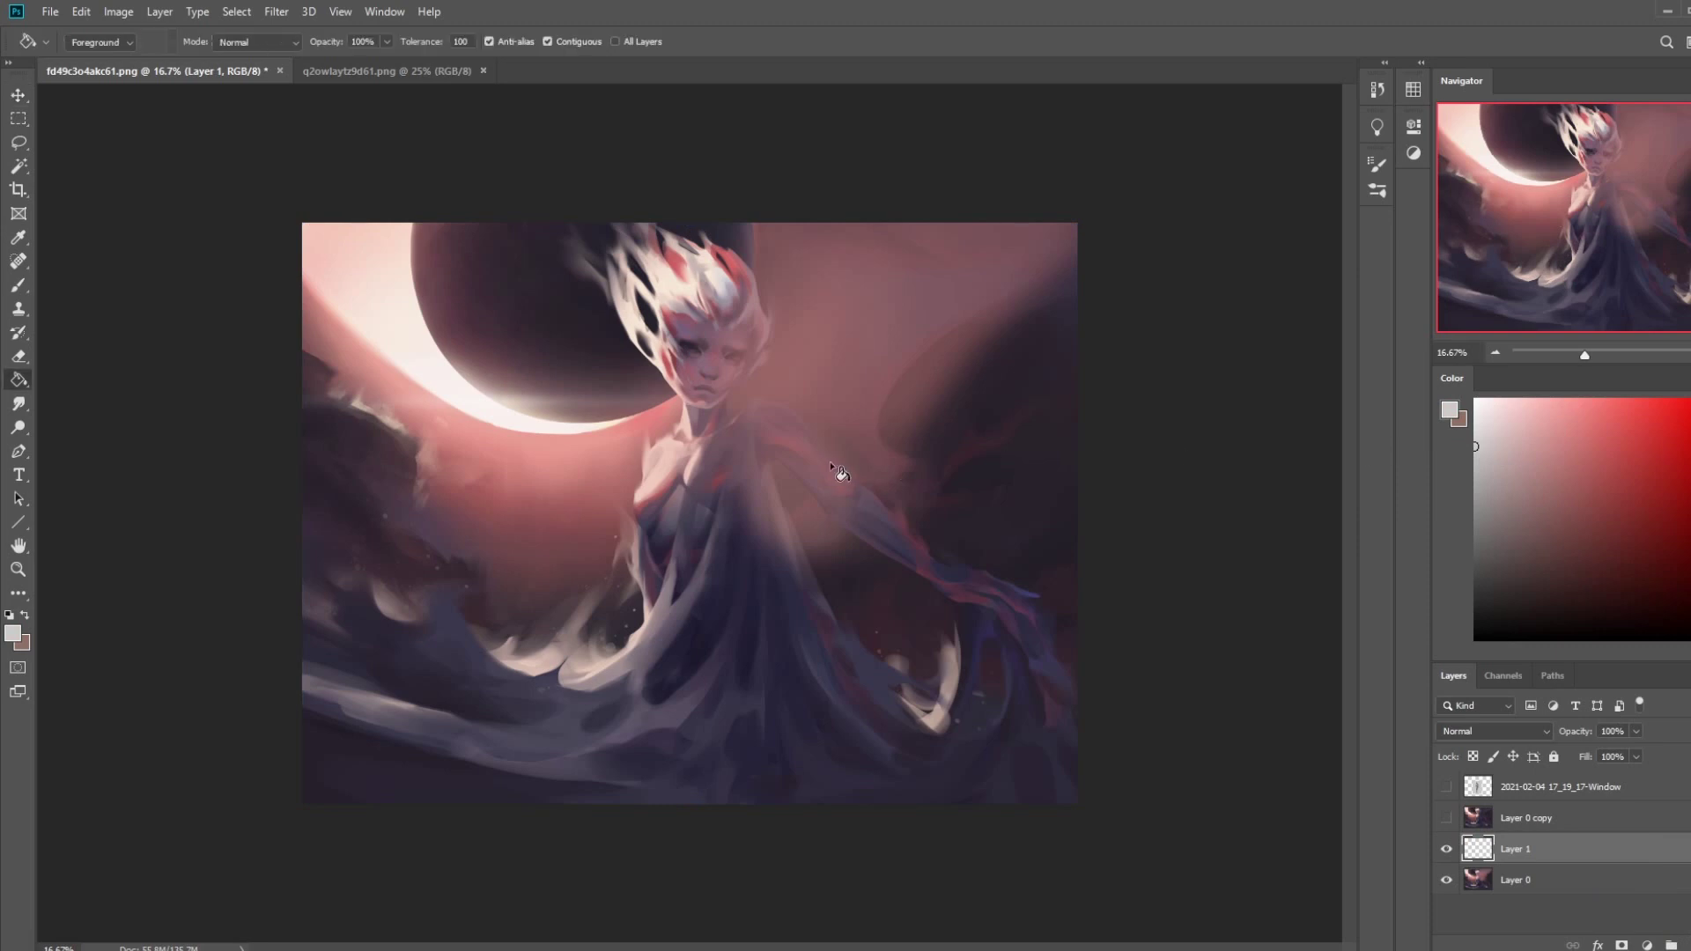
left_click(910, 480)
left_click(1637, 423)
left_click(1446, 850)
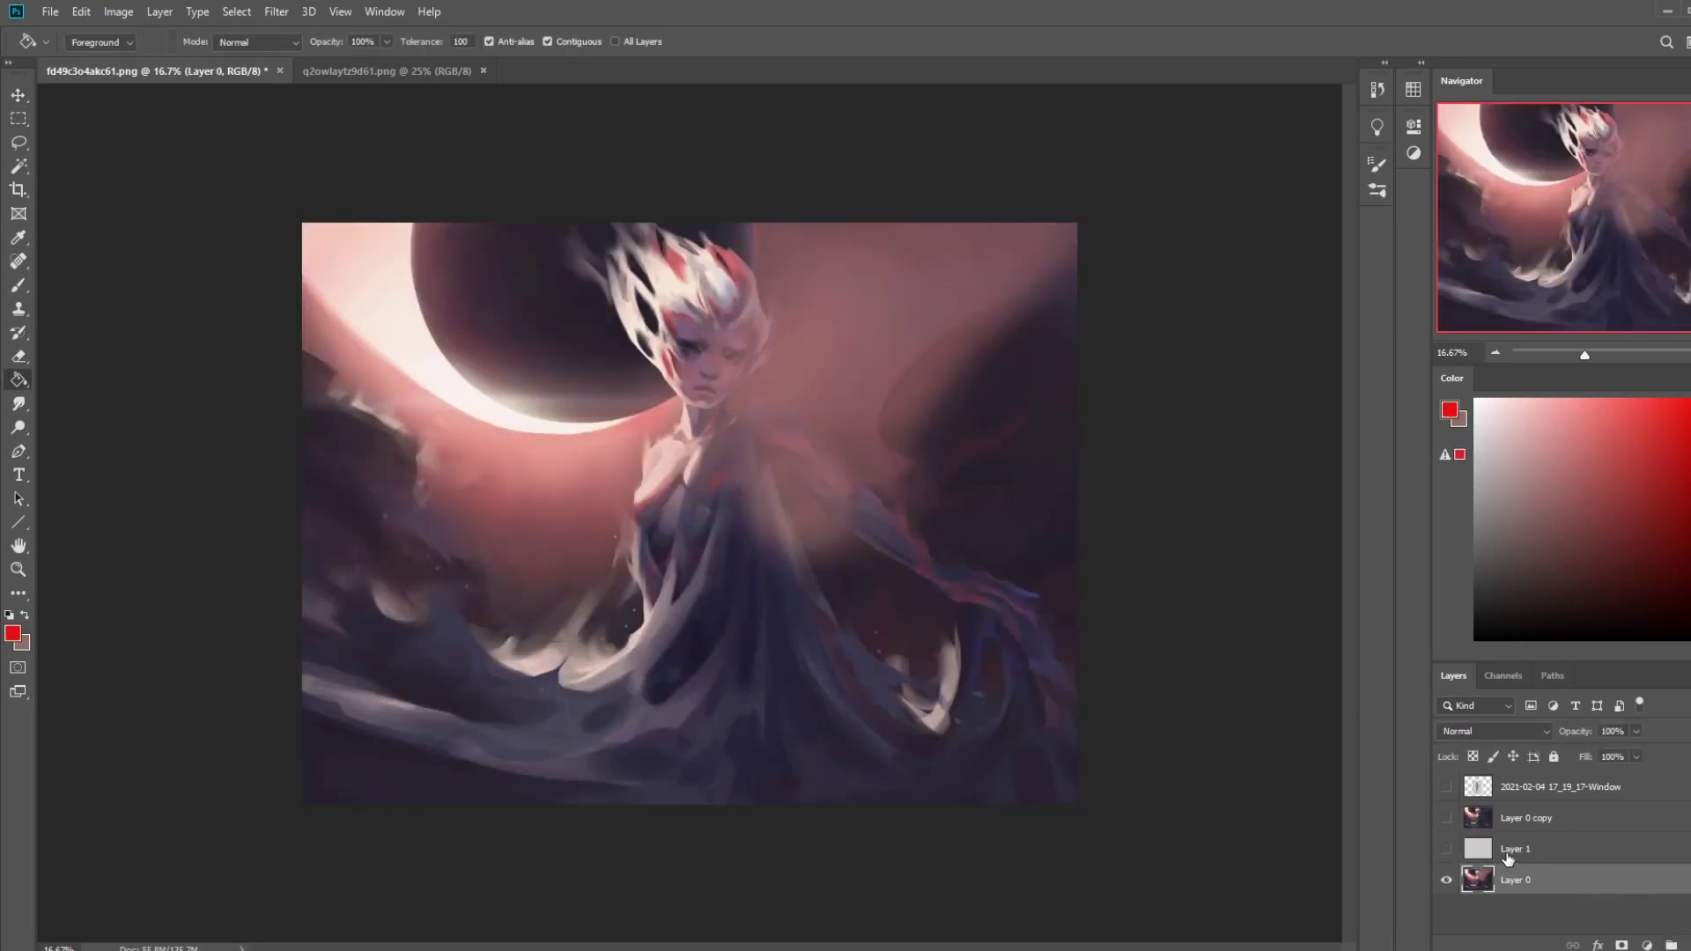
- Paint a soft red patch at 100% brush opacity on another new layer and show the grey layer behind it
key("ctrl+shift+alt+n")
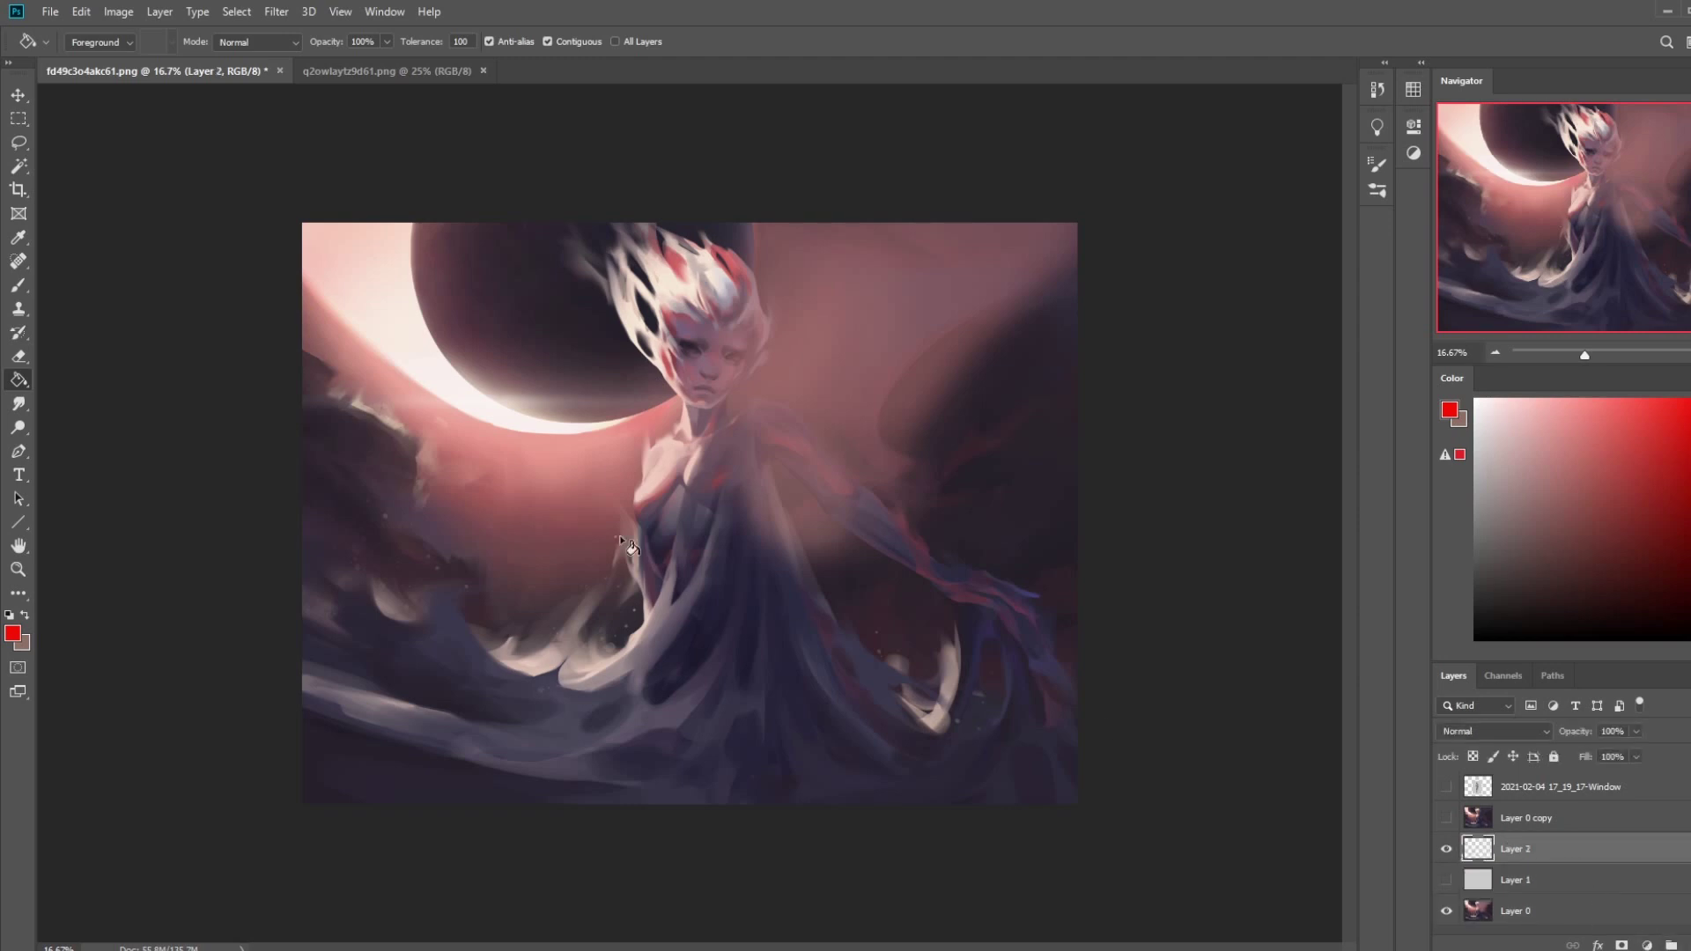
key("b")
mouse_move(449, 279)
left_mouse_down()
mouse_move(415, 283)
mouse_move(434, 114)
left_mouse_up()
left_click(382, 42)
mouse_move(548, 366)
left_mouse_down()
mouse_move(380, 259)
mouse_move(582, 370)
left_mouse_up()
left_click(1445, 880)
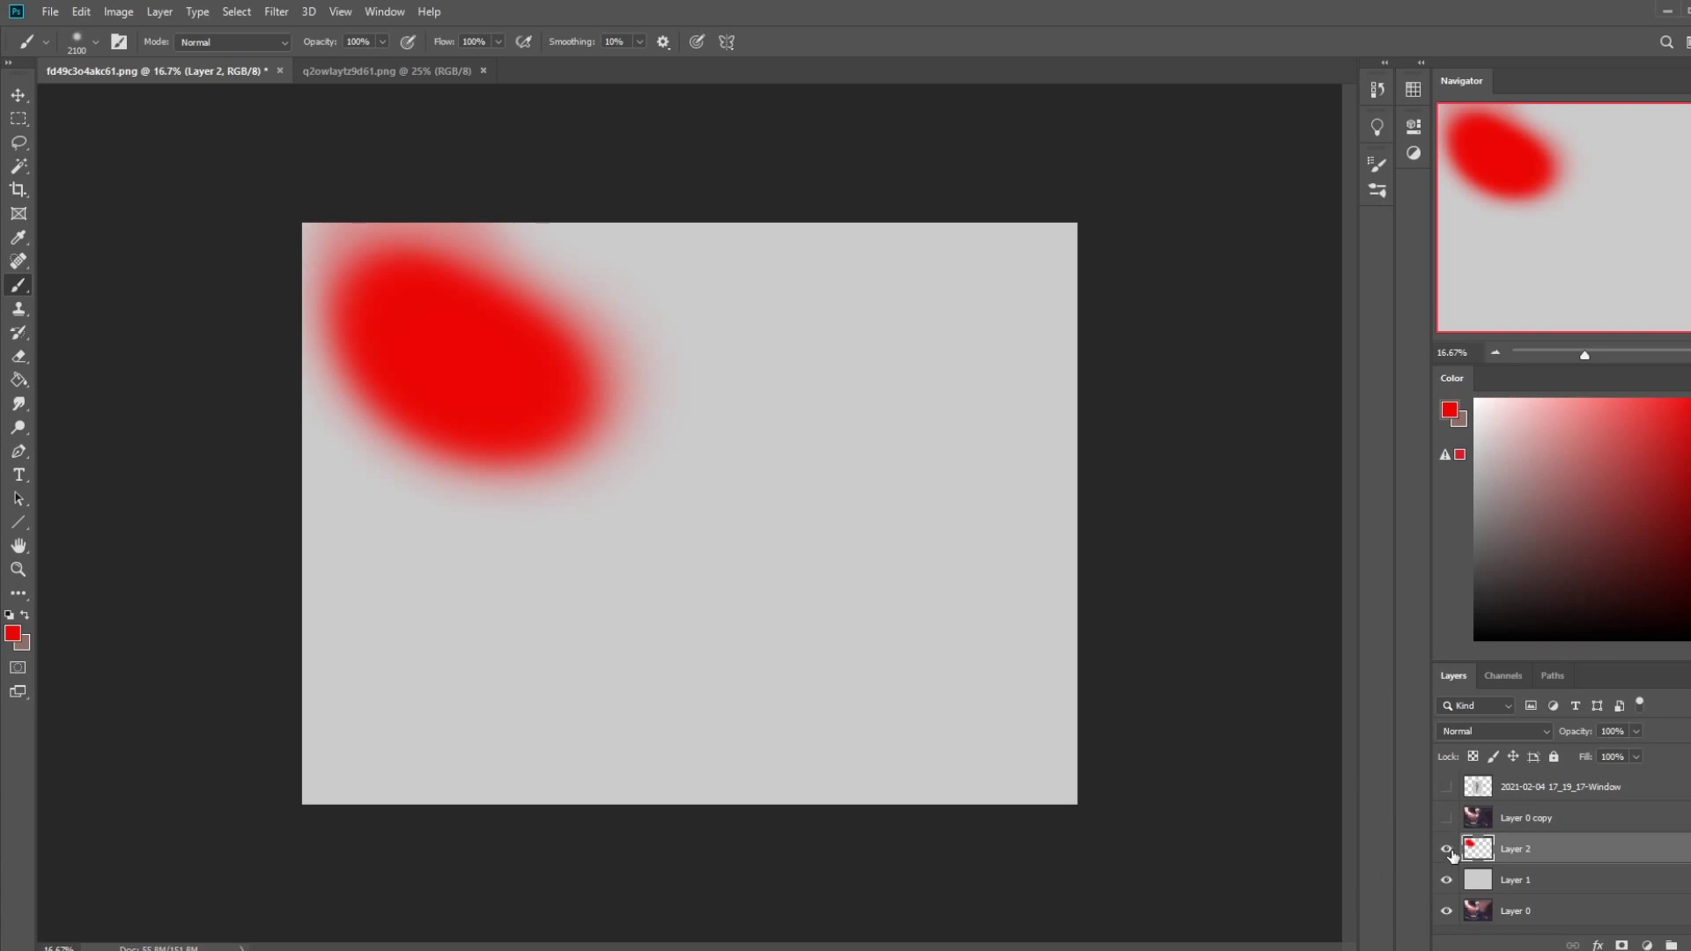
- Delete the red-painted layer and hide the grey layer again
left_click(1446, 851)
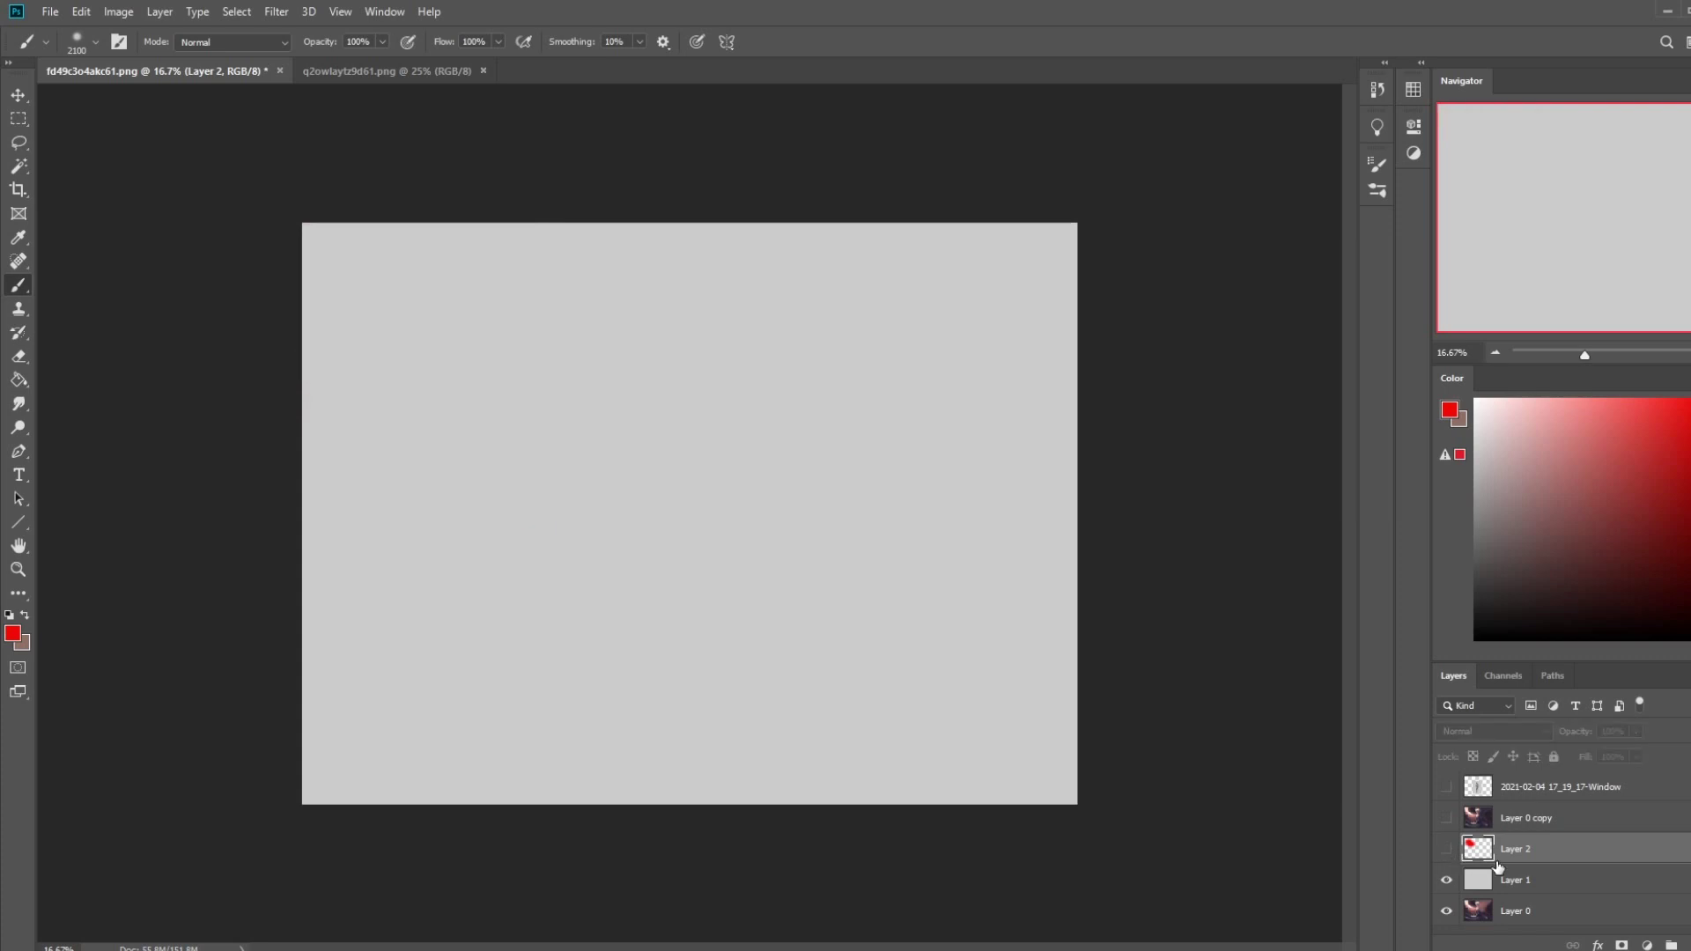
key("Delete")
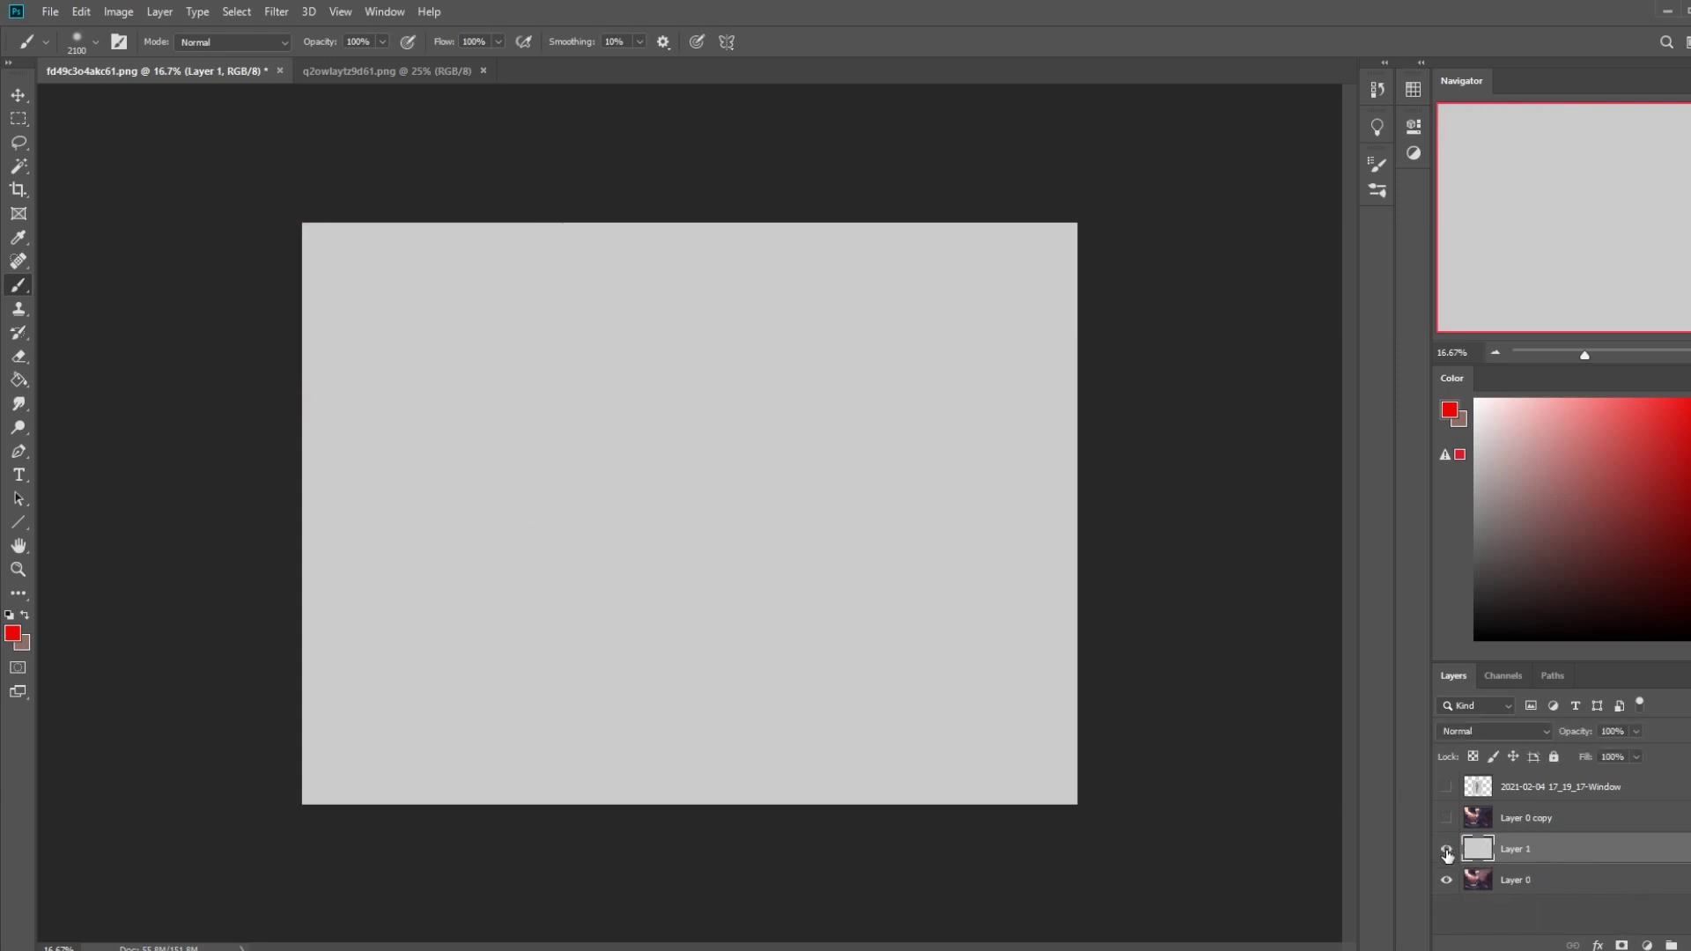
left_click(1448, 851)
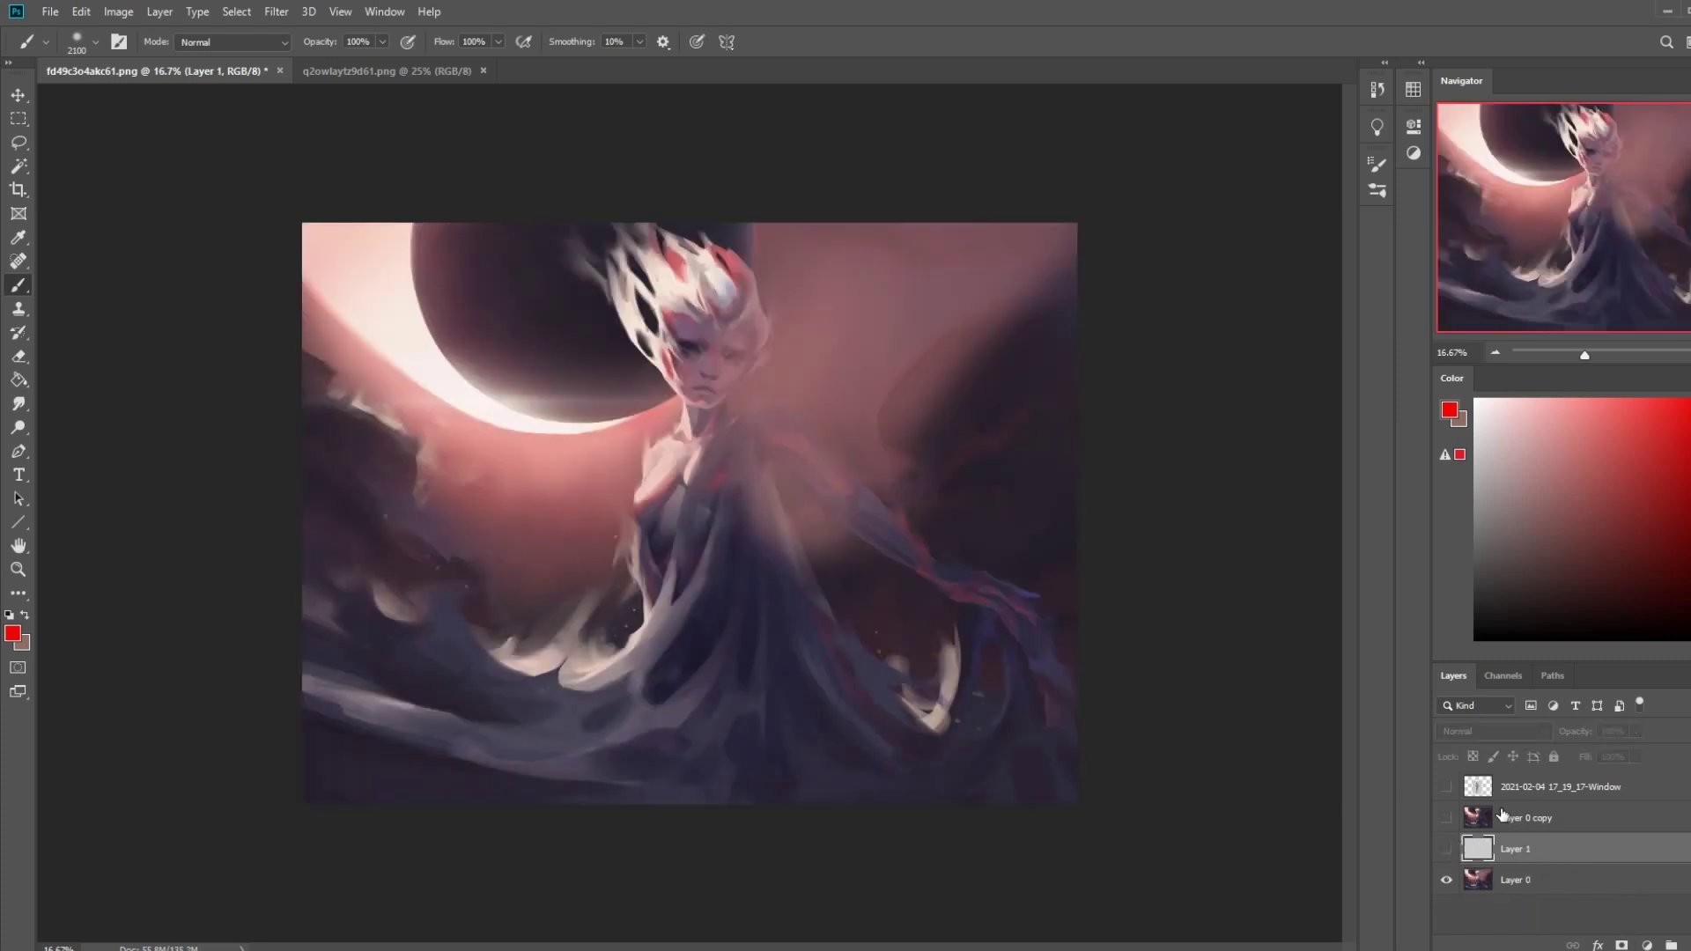
- Paint sampled sky pink on Layer 0 over the figure's lower face, neck and chest
left_click(1527, 887)
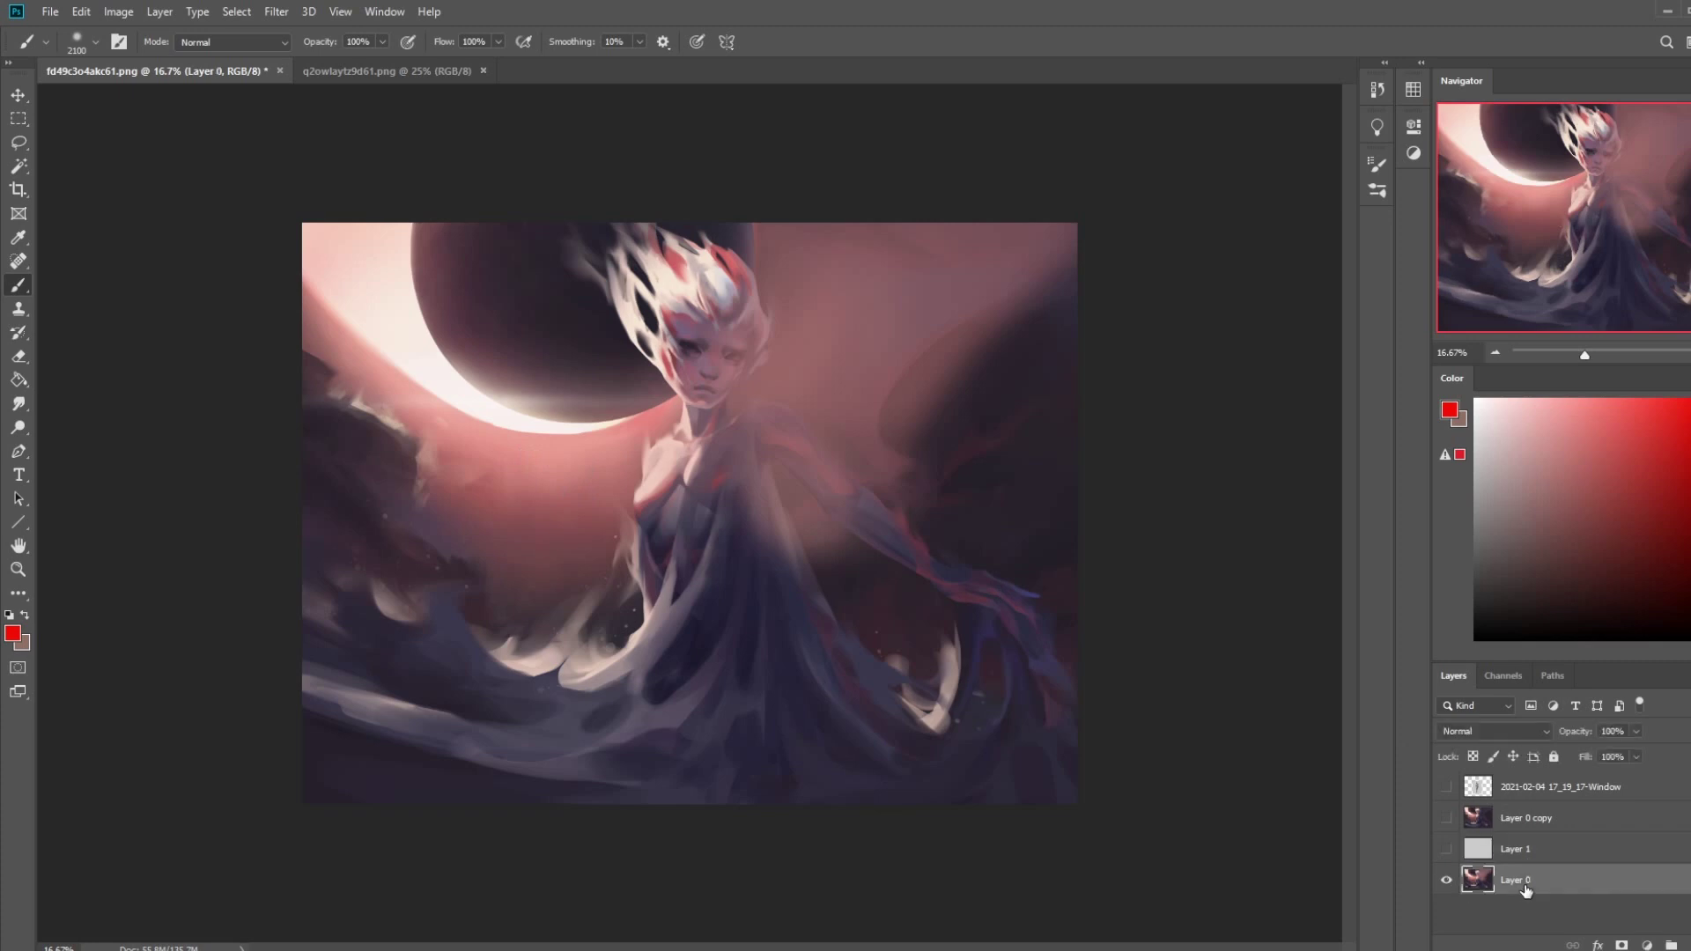
left_click(545, 496, "alt")
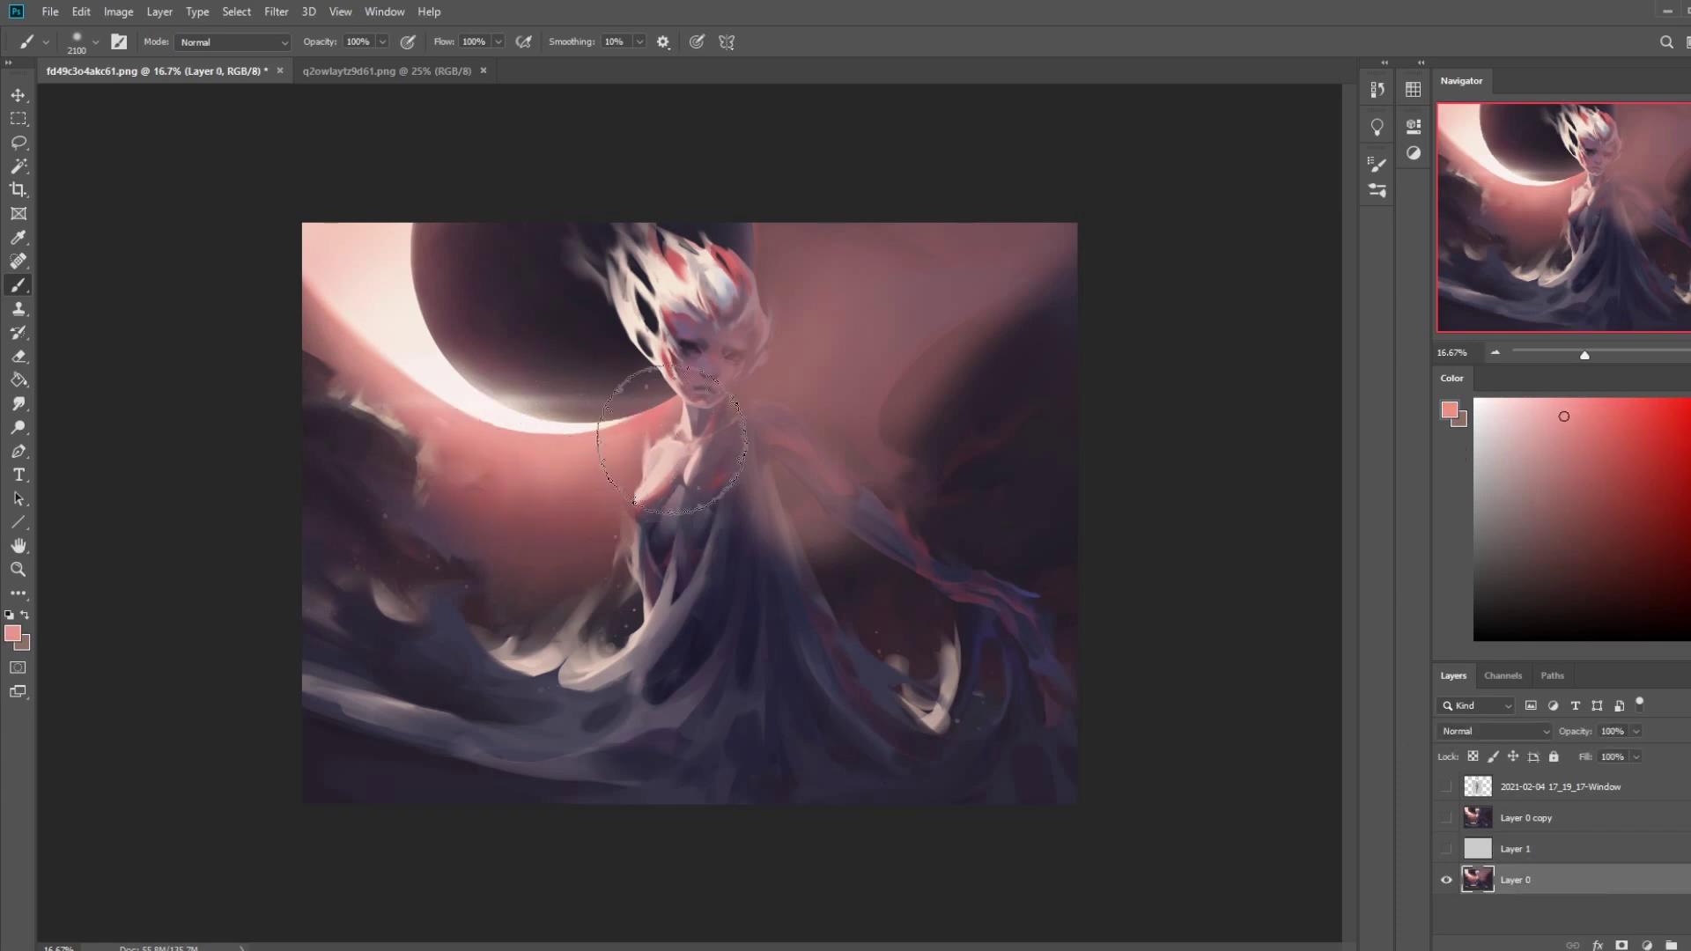
left_click_drag(696, 458, 679, 352)
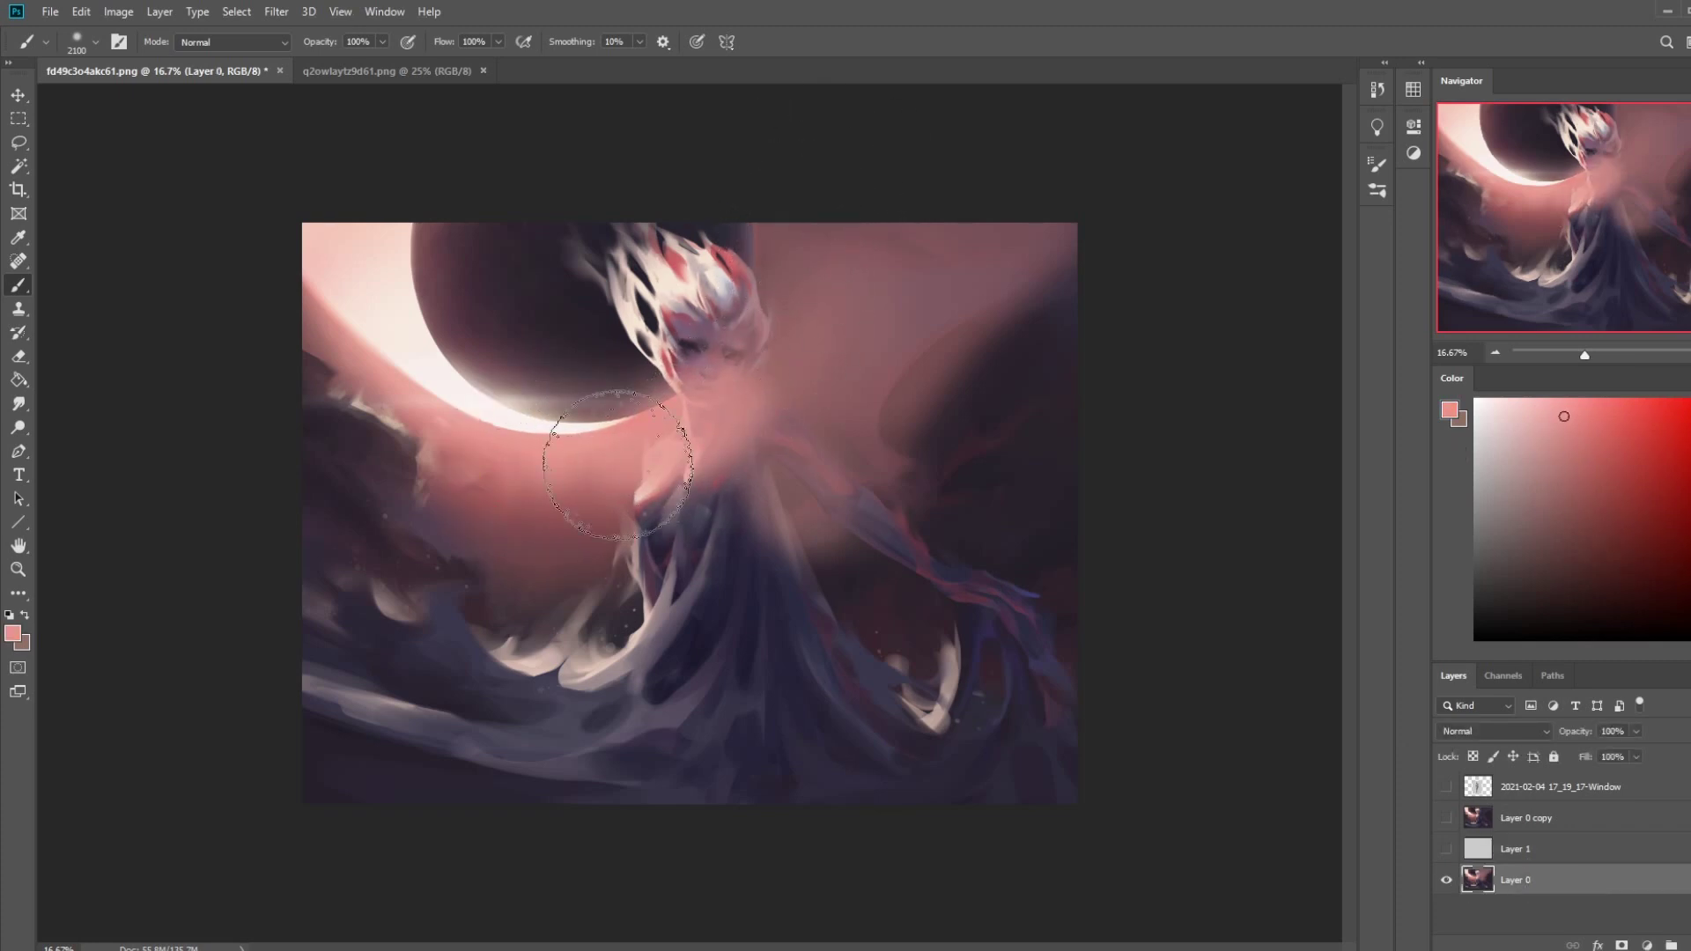
- Sample near-white from the eclipse's bright rim and set the brush to 3000 px at 34% opacity
left_click(524, 427, "alt")
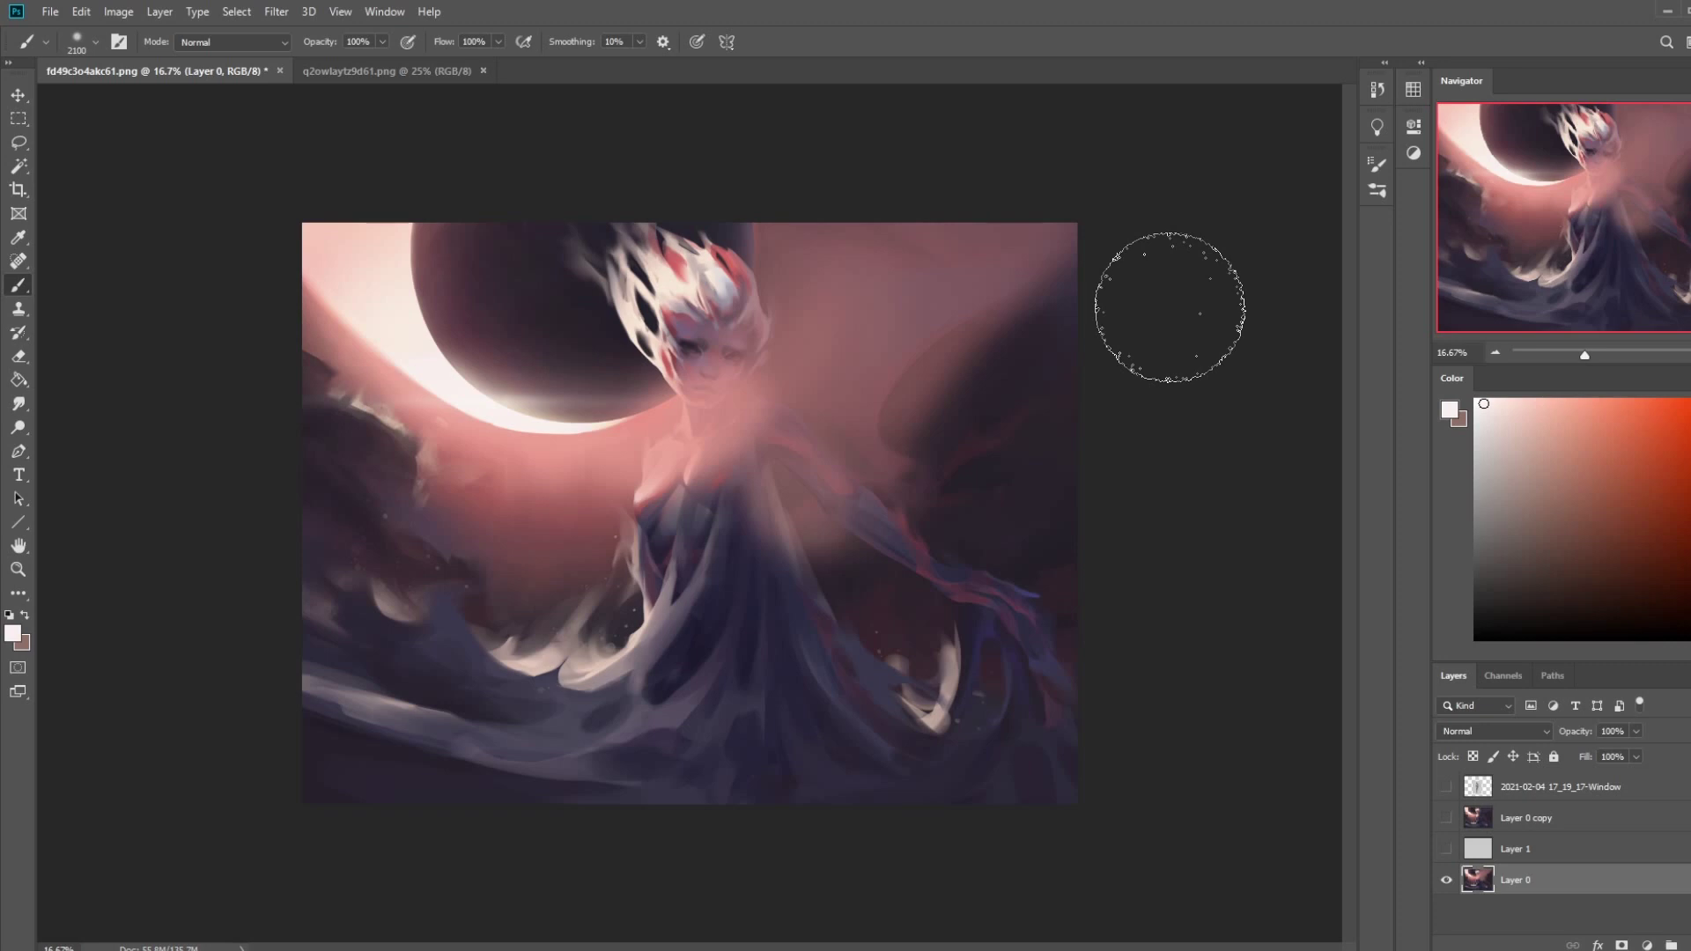
key("bracketright")
key("bracketright")
key("bracketright")
key("bracketright")
key("bracketright")
key("bracketright")
key("bracketright")
key("bracketright")
key("bracketright")
left_click(382, 41)
left_click_drag(390, 67, 335, 67)
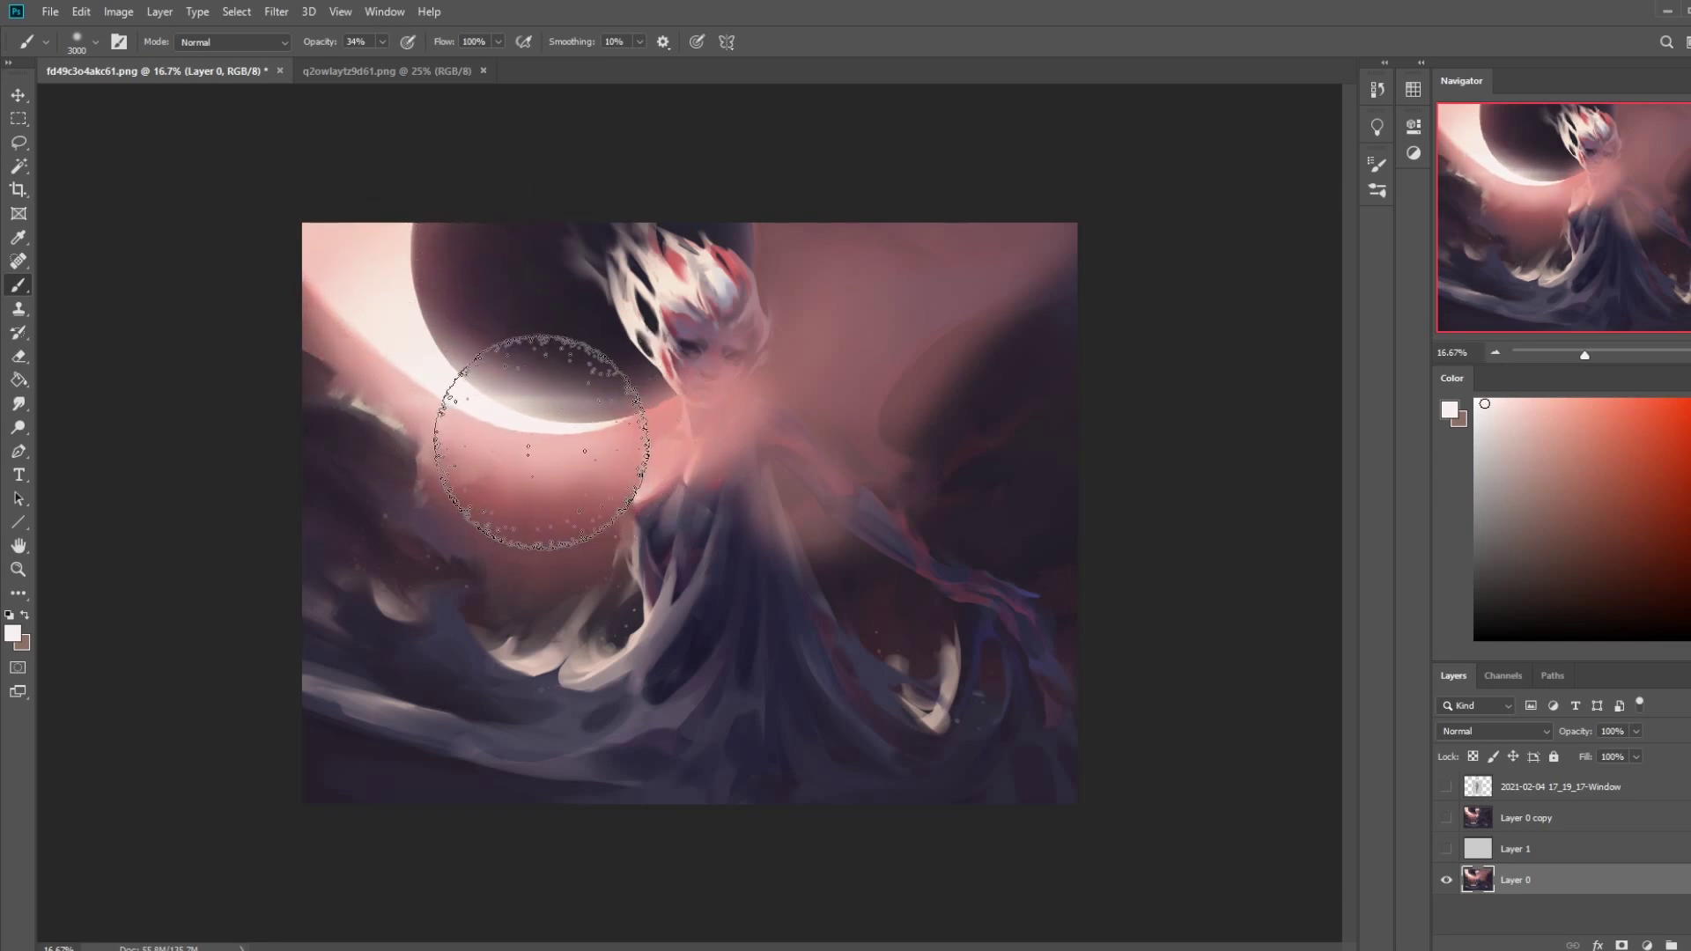
- Compare the repainted version with the original by toggling the visibility of Layer 0 copy
left_click(1446, 818)
left_click(1445, 820)
left_click(1446, 819)
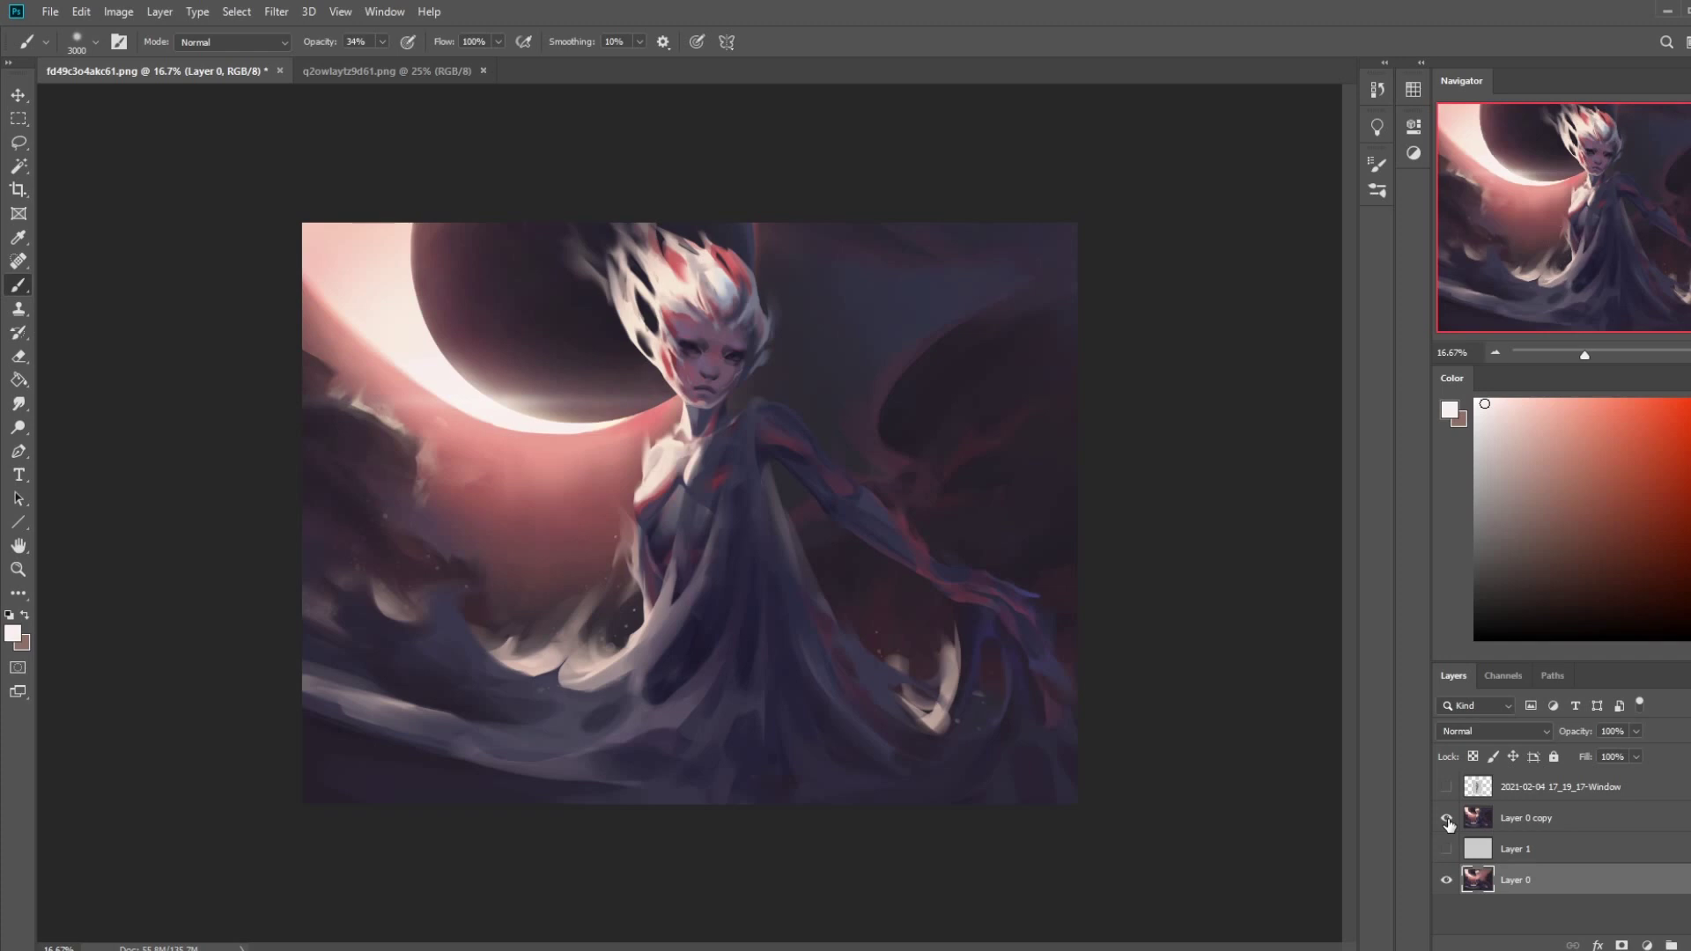
left_click(1446, 819)
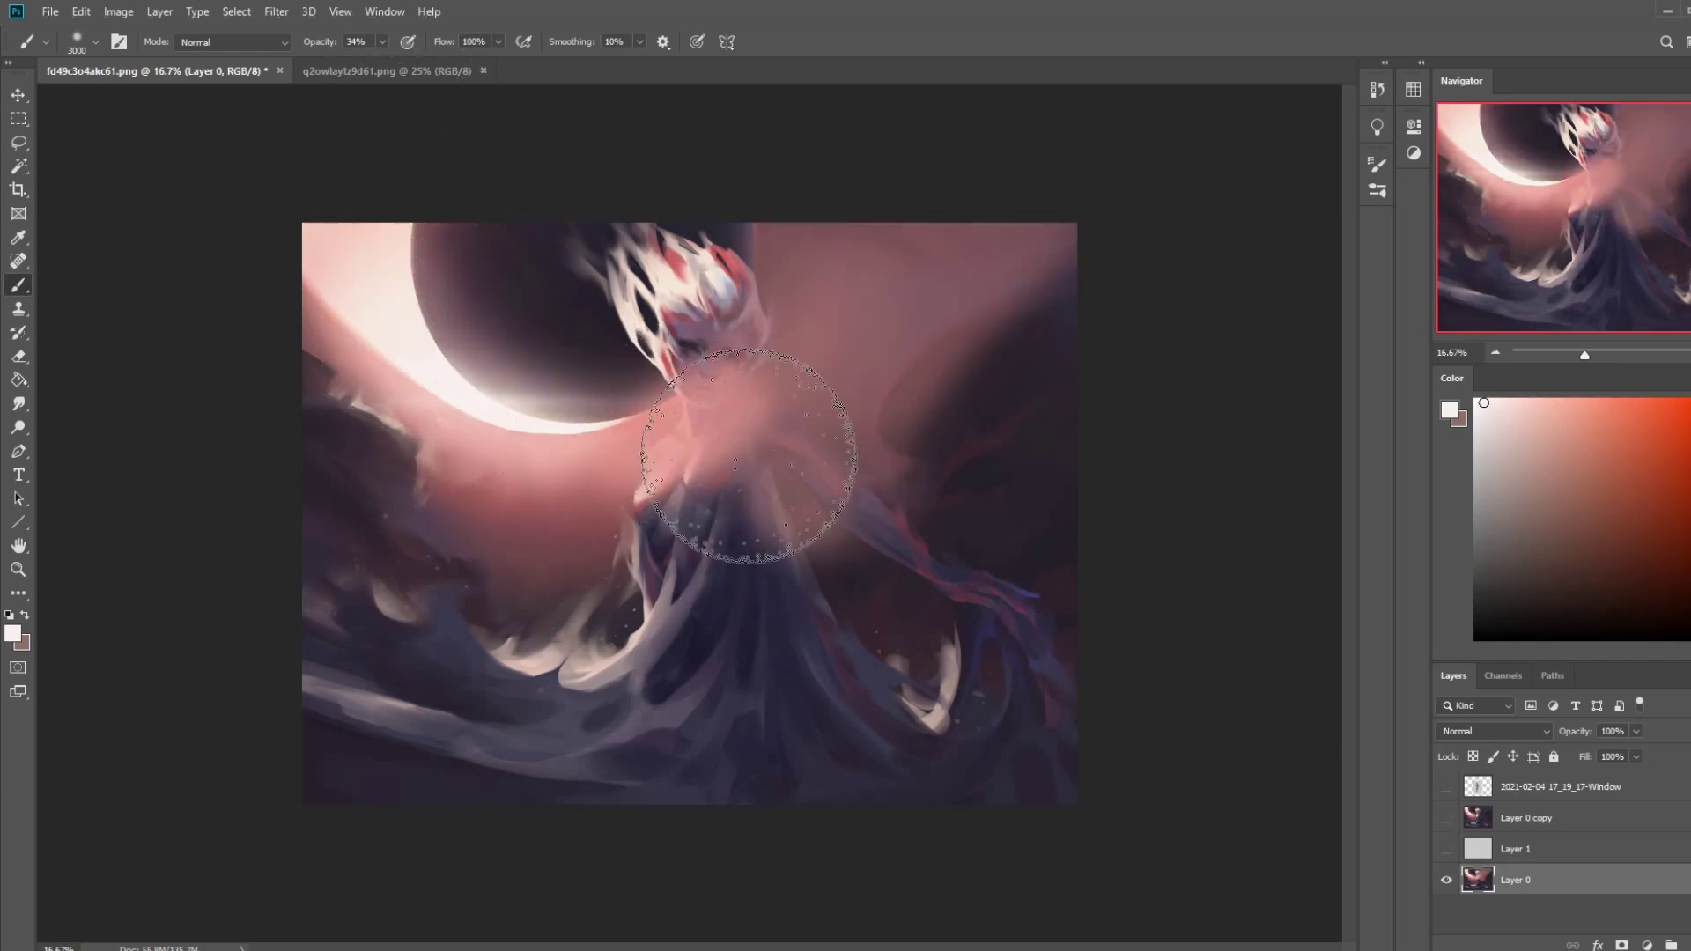
- Move Layer 0 to the right so that an empty strip opens along the canvas's left edge
key("v")
left_click_drag(740, 490, 863, 487)
key("b")
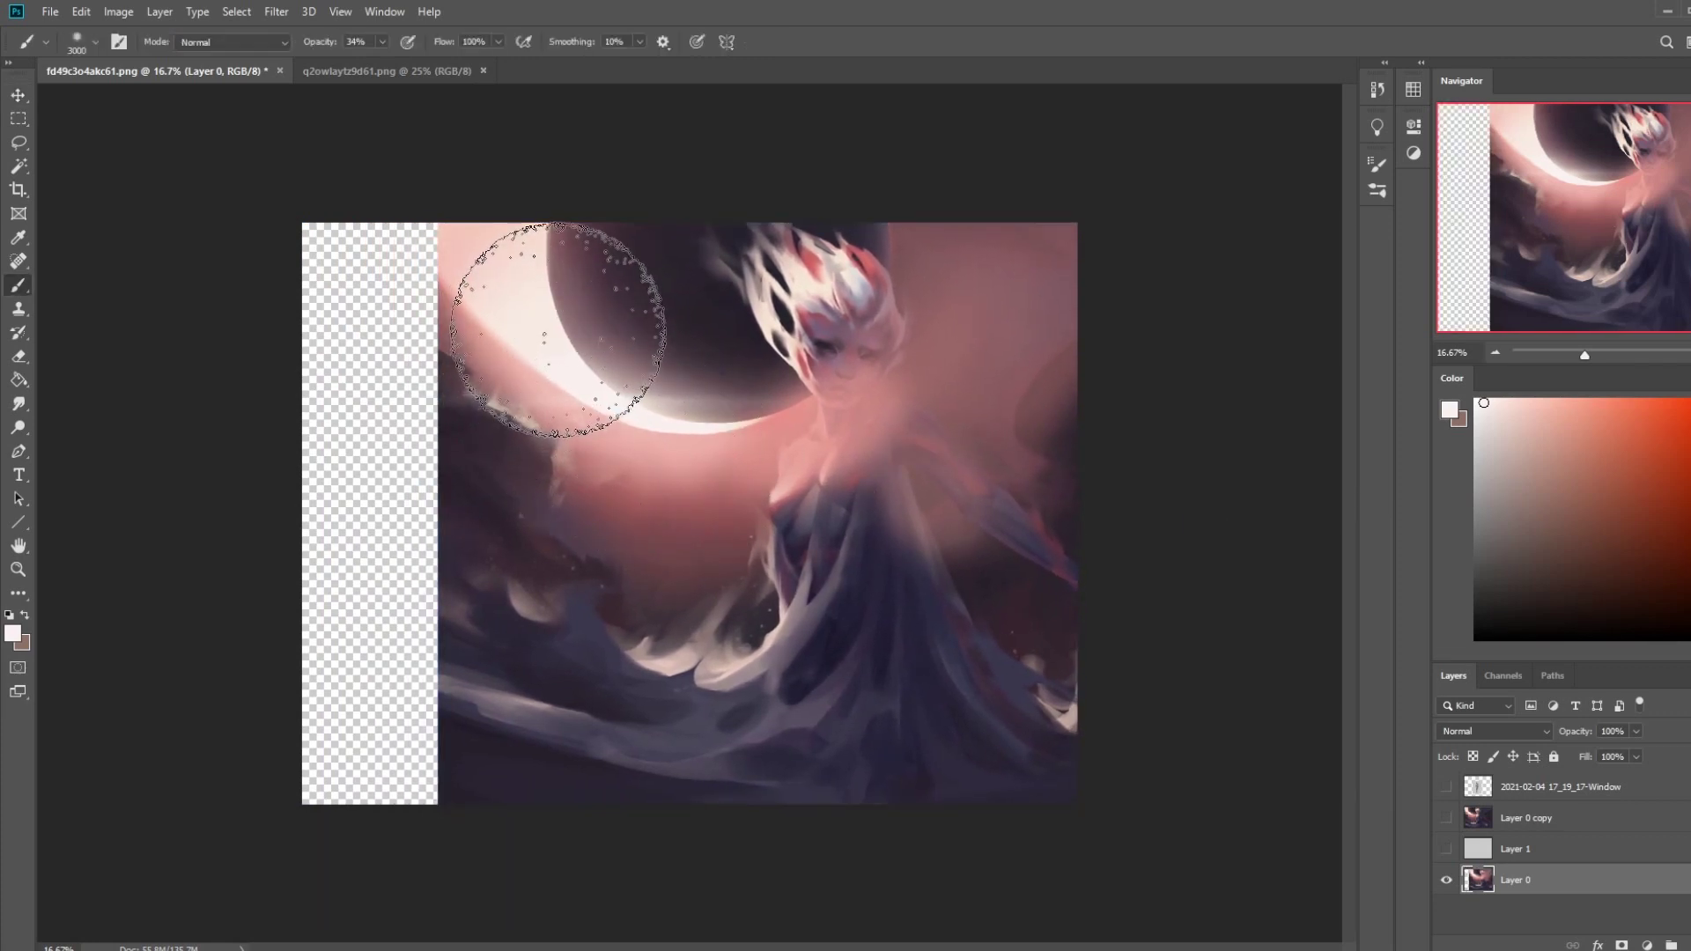
- Add a new layer beneath Layer 0 and fill it with dark purple sampled from the clouds
left_click(1674, 945, "ctrl")
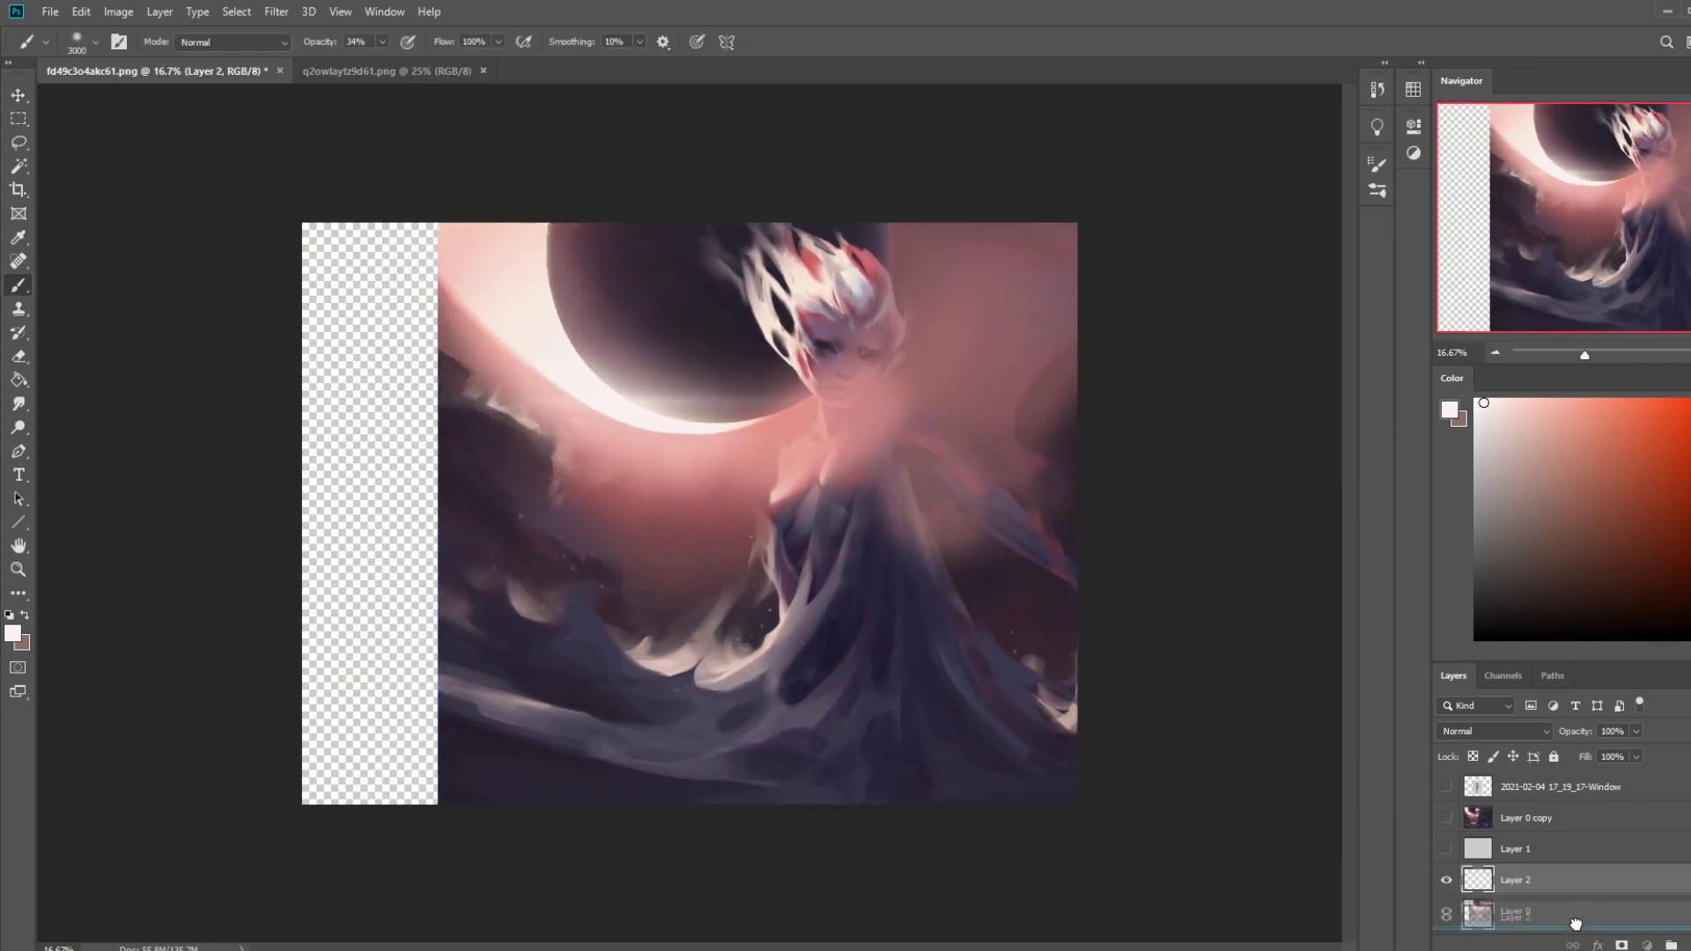
key("g")
left_click(454, 423, "alt")
left_click(393, 427)
key("b")
left_click_drag(465, 498, 491, 540)
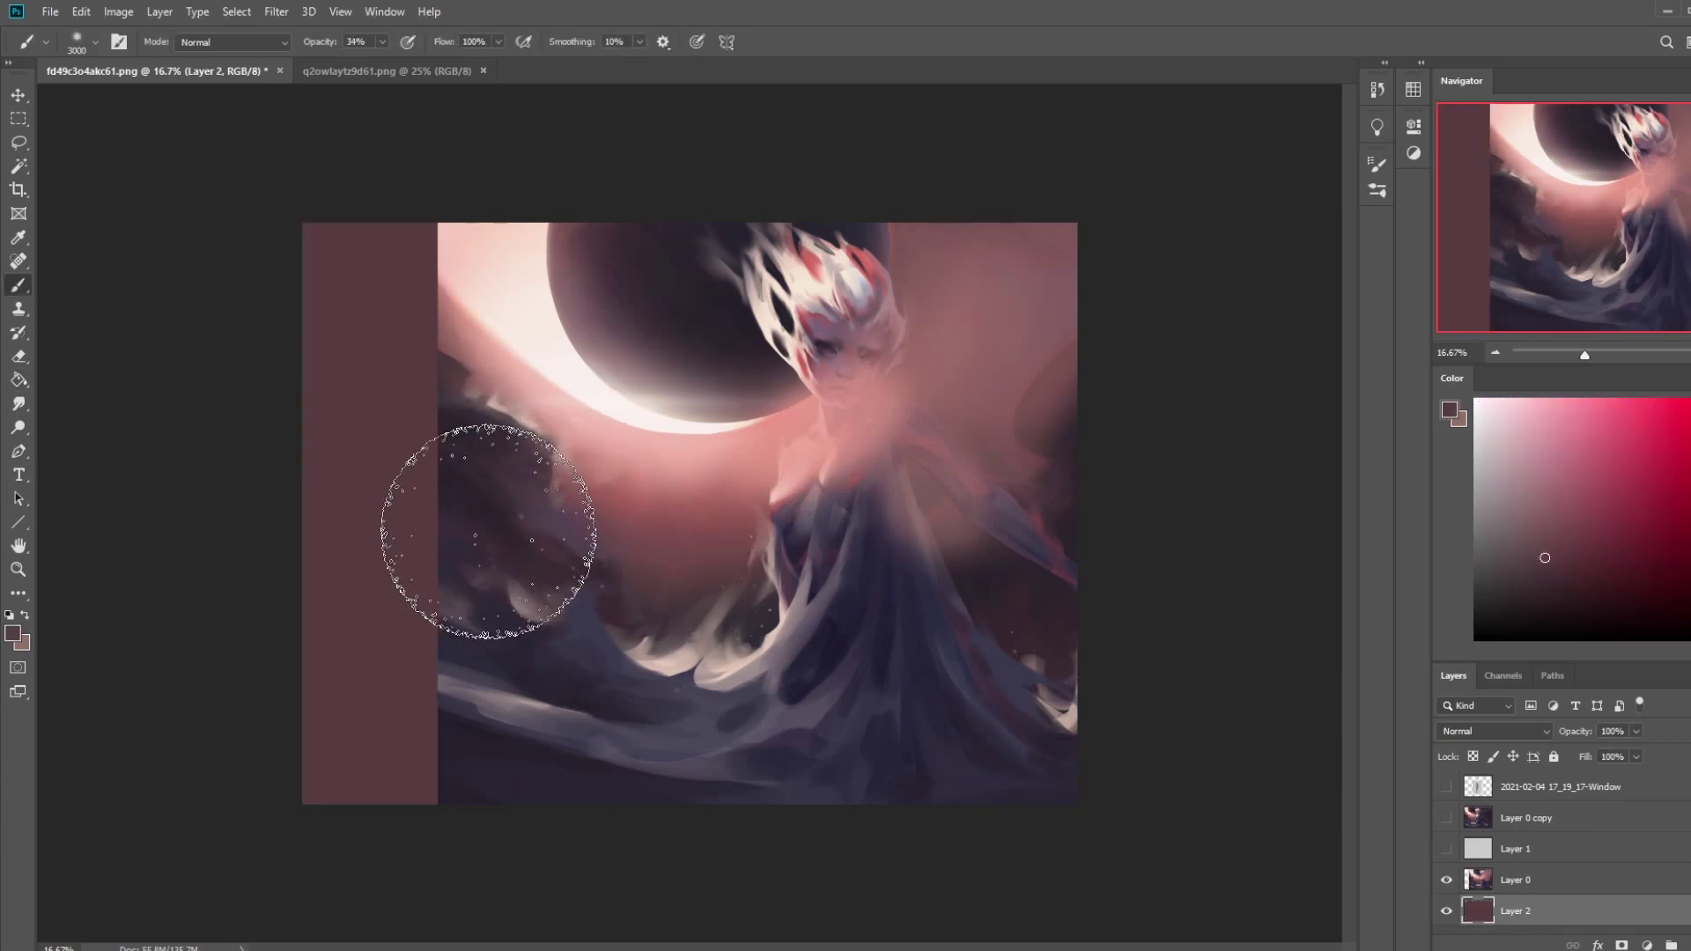
key("g")
left_click(398, 544)
- Choose a textured brush at 400 px and paint a dusty pink band sampled from the sky into the upper part of the strip
key("b")
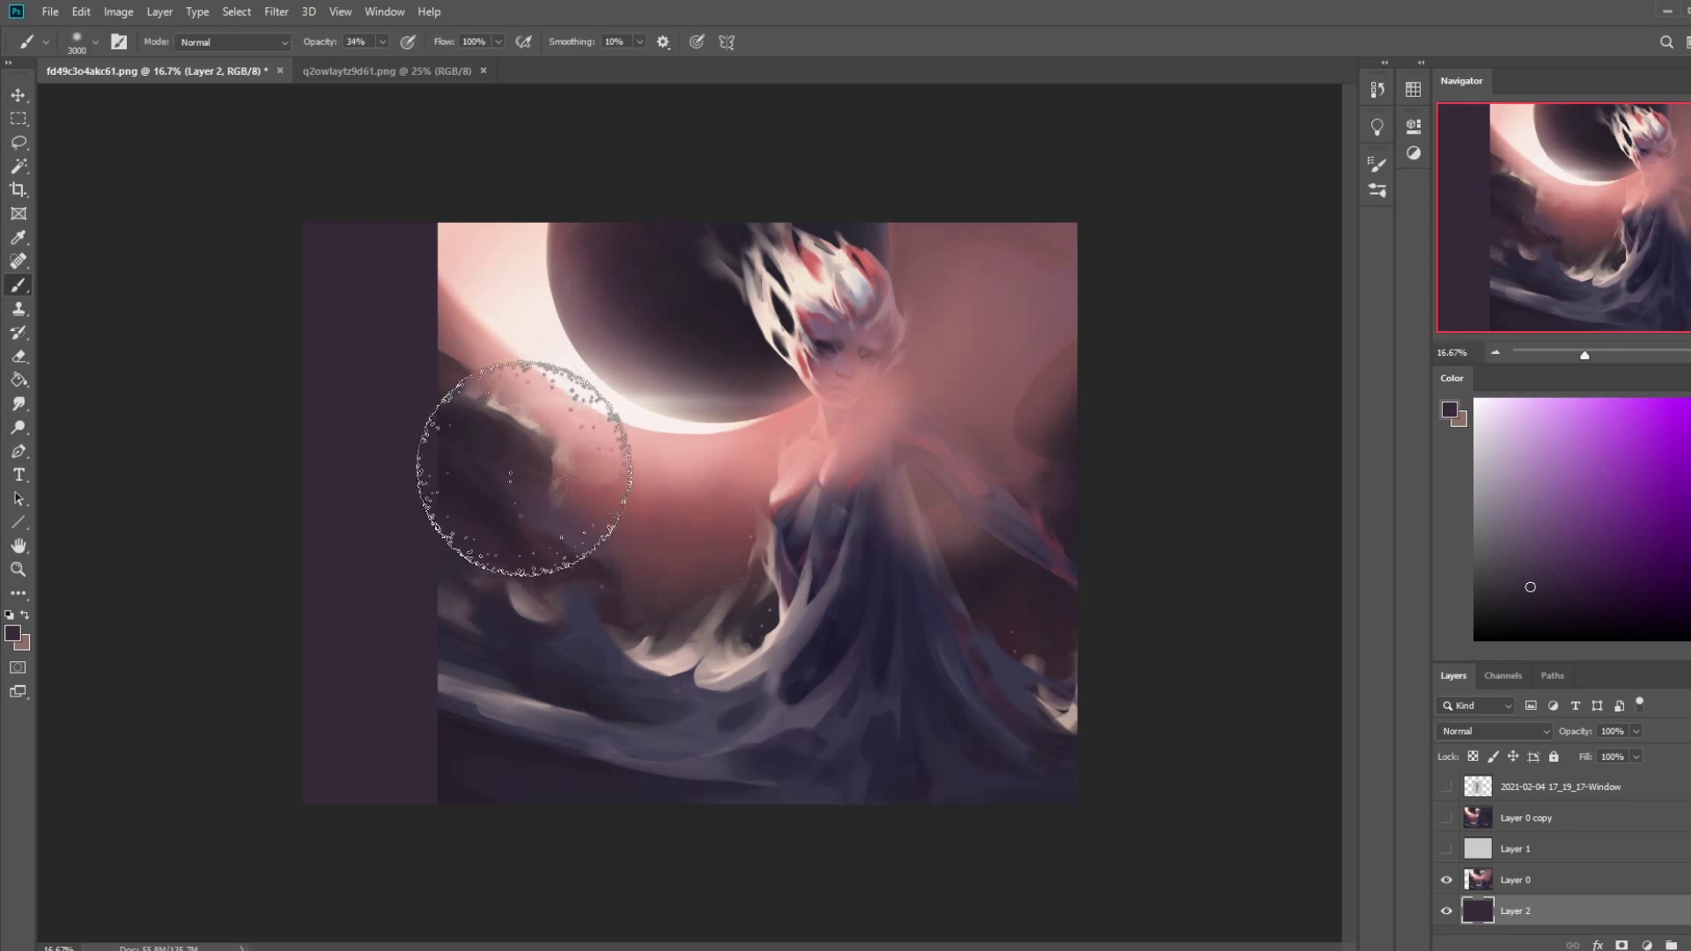
right_click(564, 493)
left_click(608, 621)
key("Return")
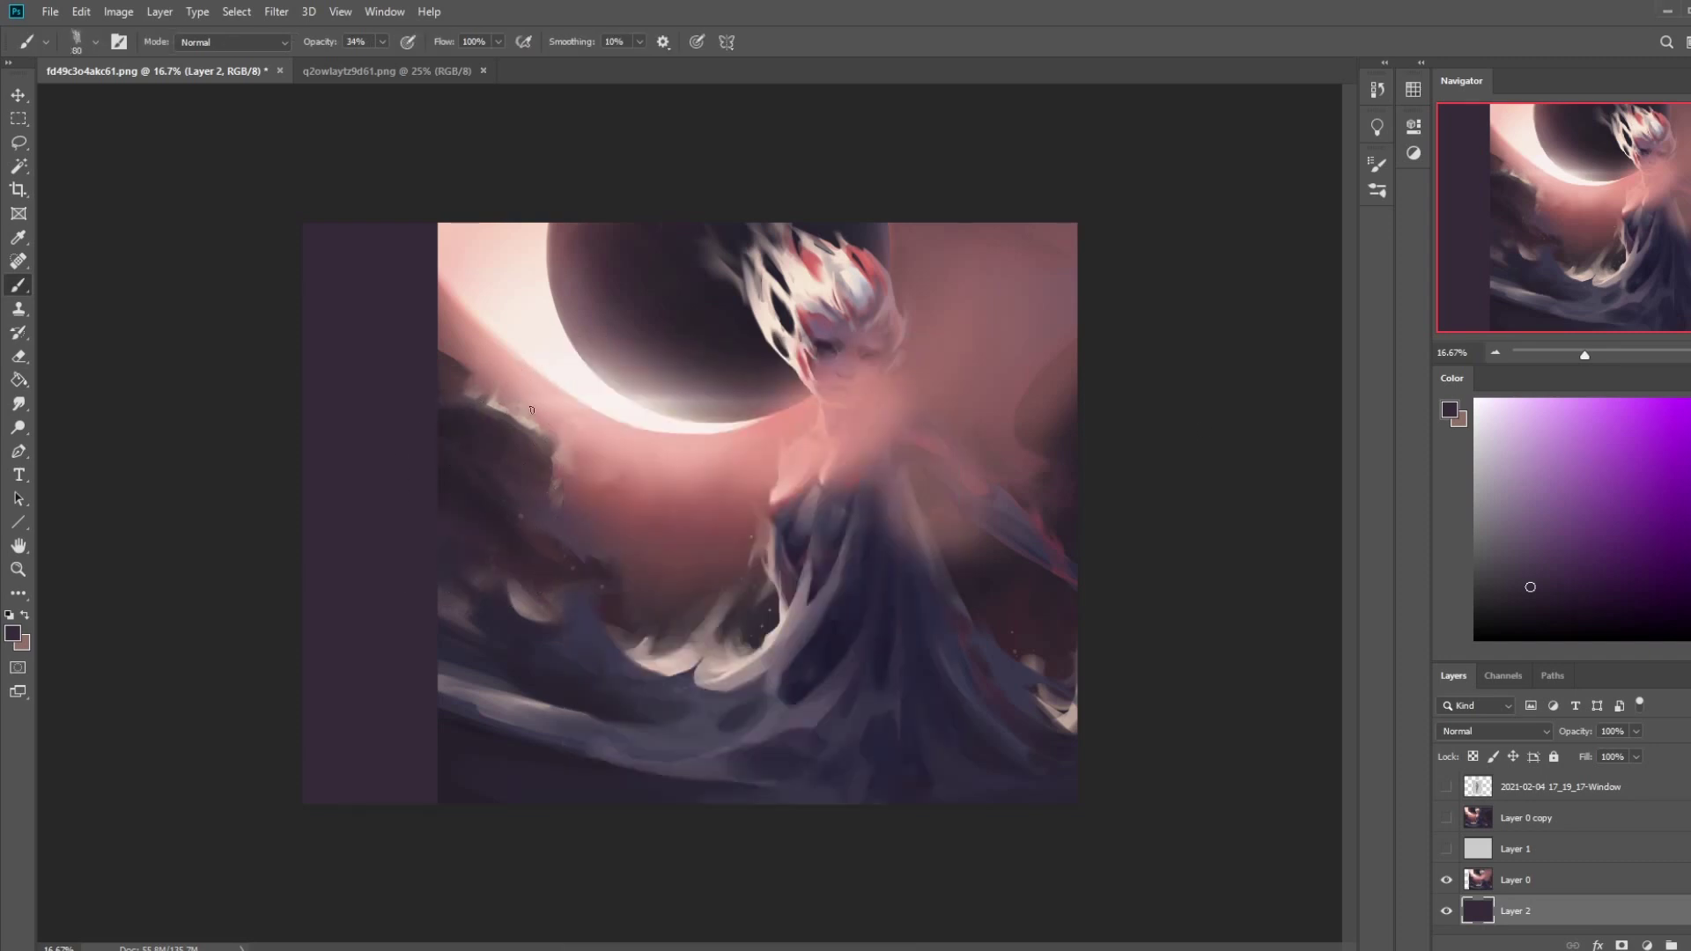
key("ctrl+minus")
key("bracketright")
key("bracketright")
left_click(507, 379, "alt")
mouse_move(414, 298)
left_mouse_down()
mouse_move(511, 374)
mouse_move(408, 283)
left_mouse_up()
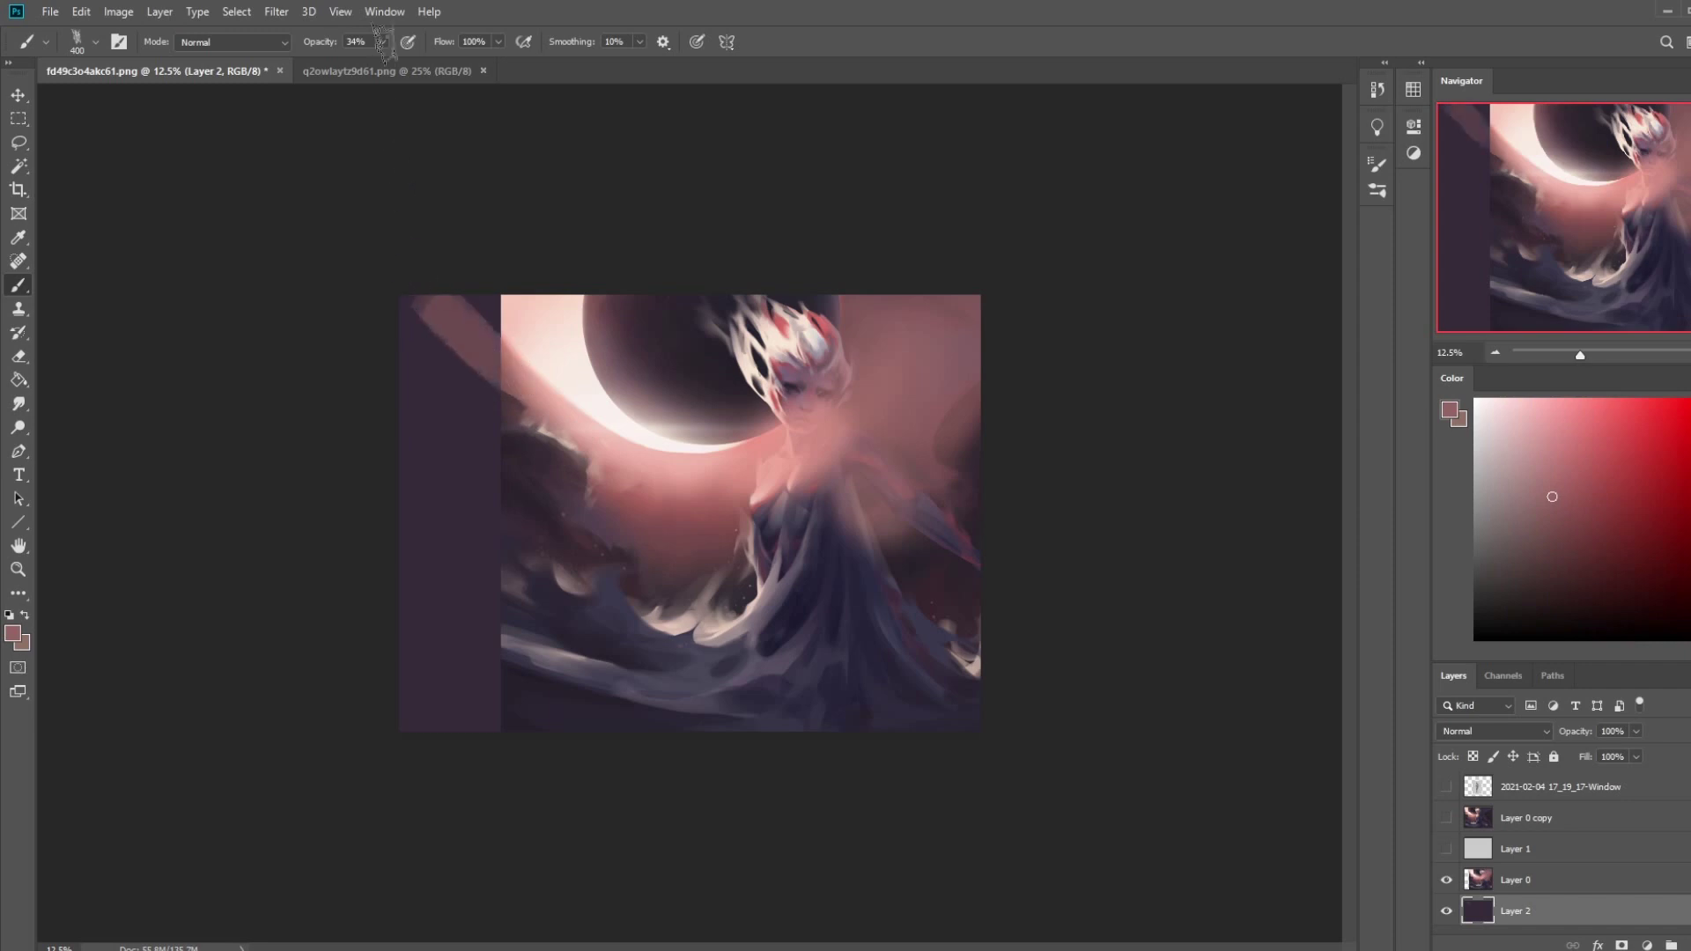
- Extend the eclipse's glow into the strip with sampled pinks, using brush opacities of 21% and 77%
left_click(383, 41)
left_click_drag(381, 62, 369, 62)
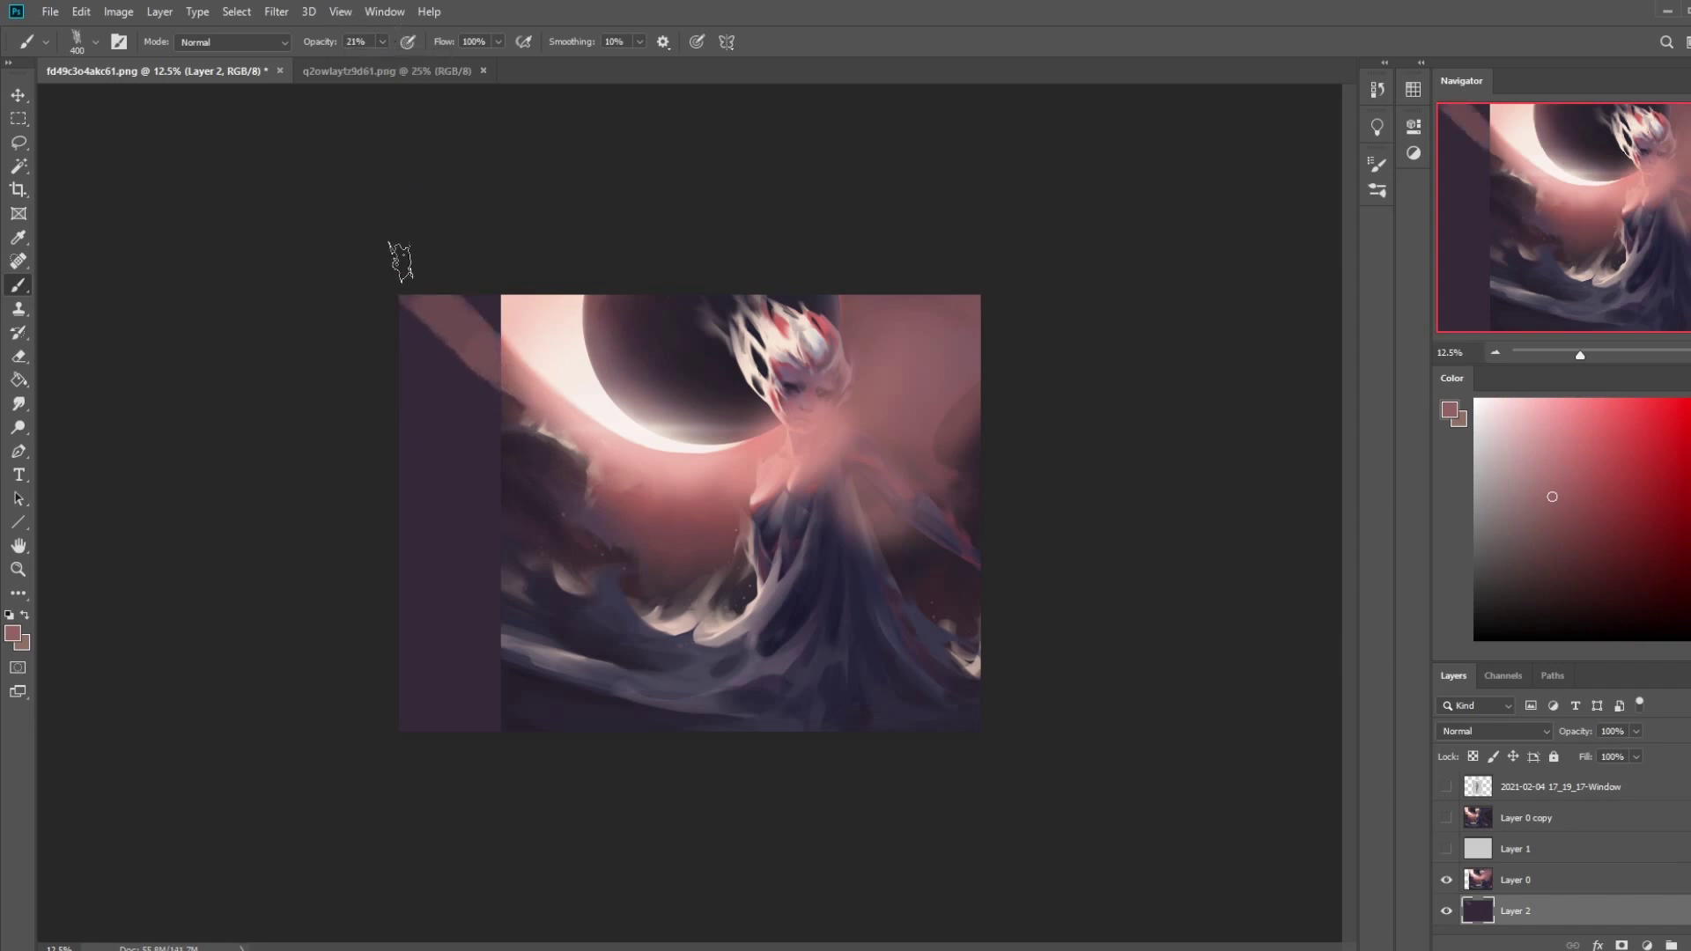
mouse_move(480, 348)
left_mouse_down()
mouse_move(455, 290)
mouse_move(469, 337)
left_mouse_up()
left_click(524, 318, "alt")
left_click(382, 41)
left_click_drag(384, 59, 432, 62)
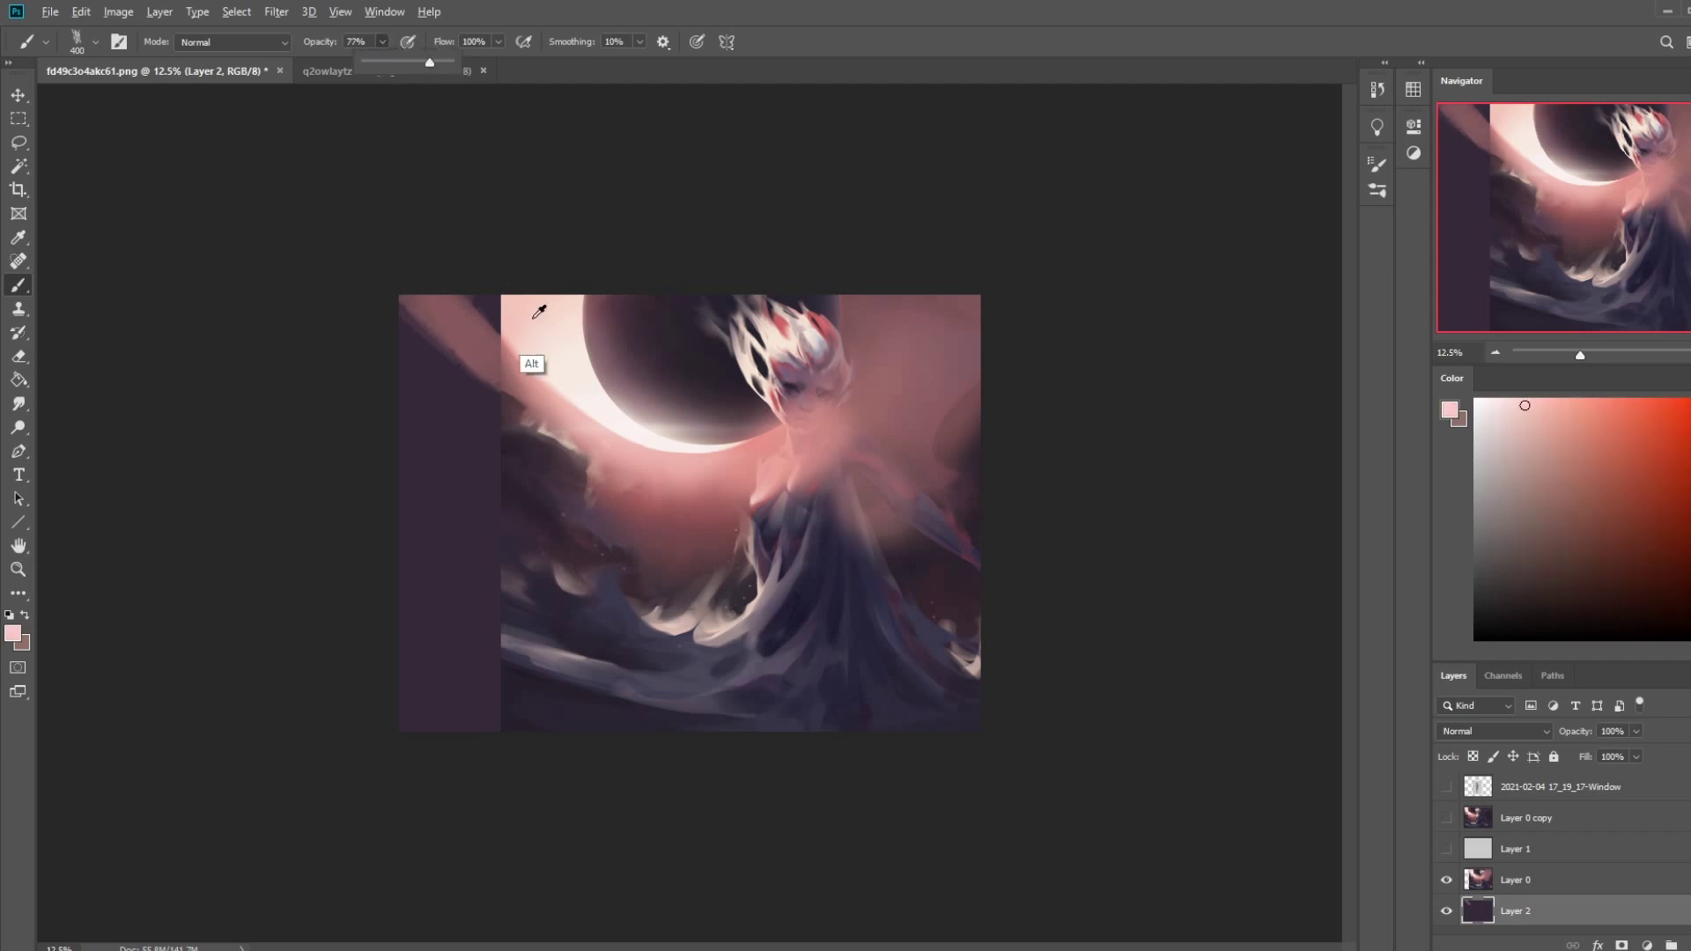
left_click_drag(484, 272, 498, 308)
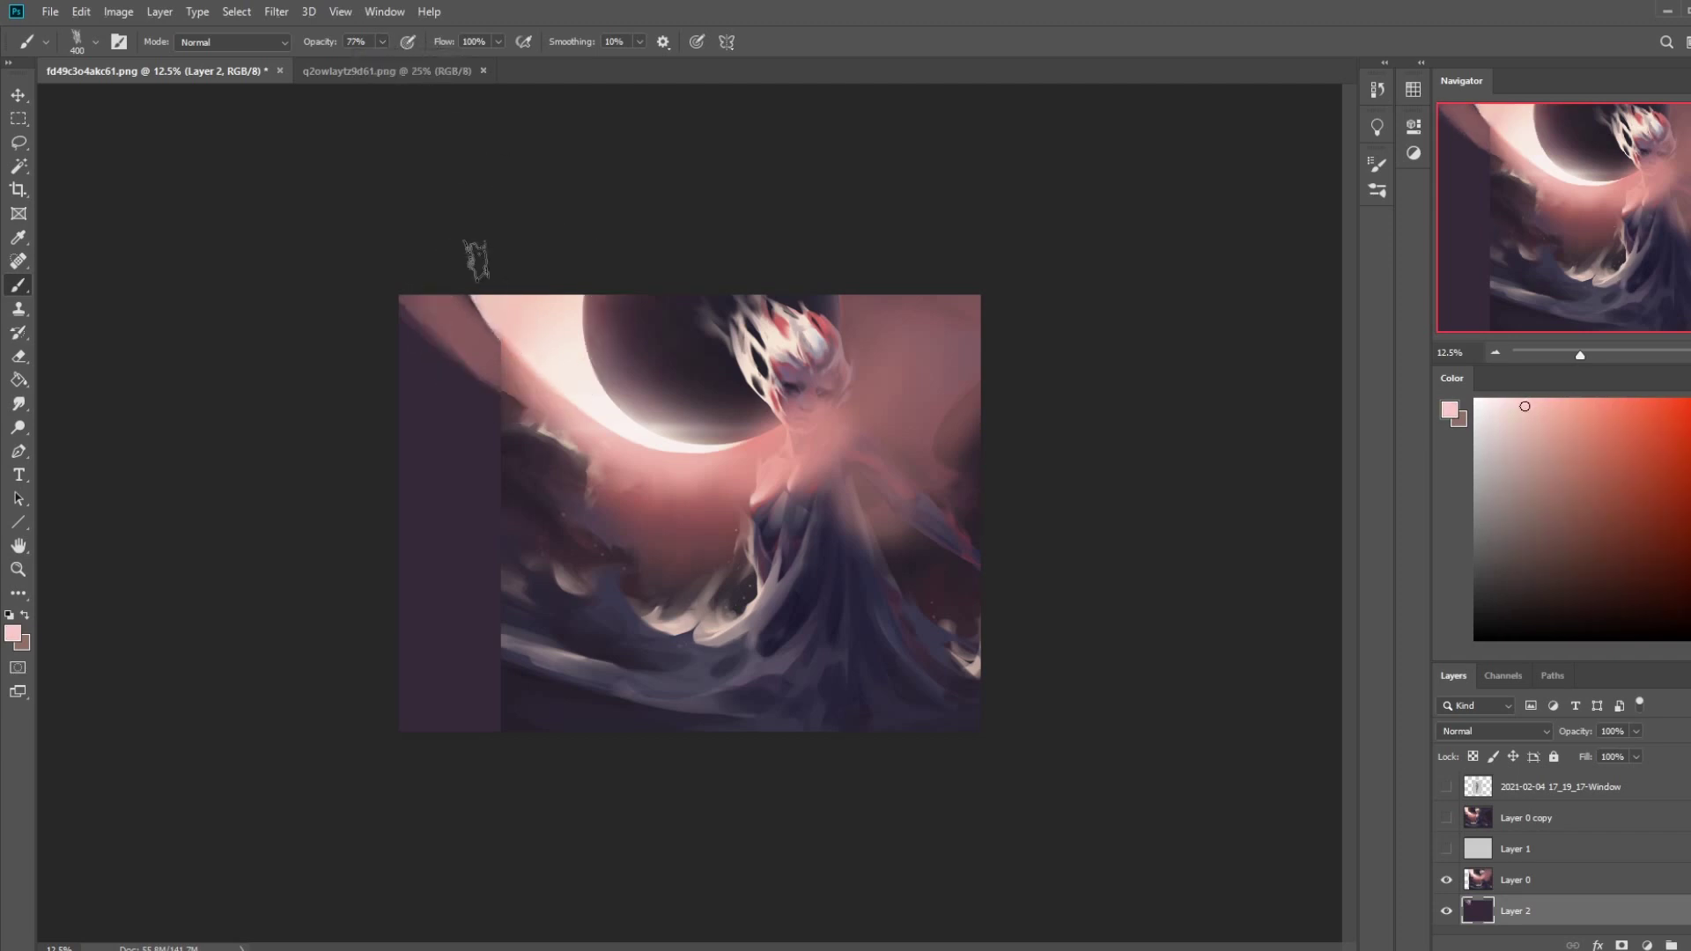
left_click(460, 365, "alt")
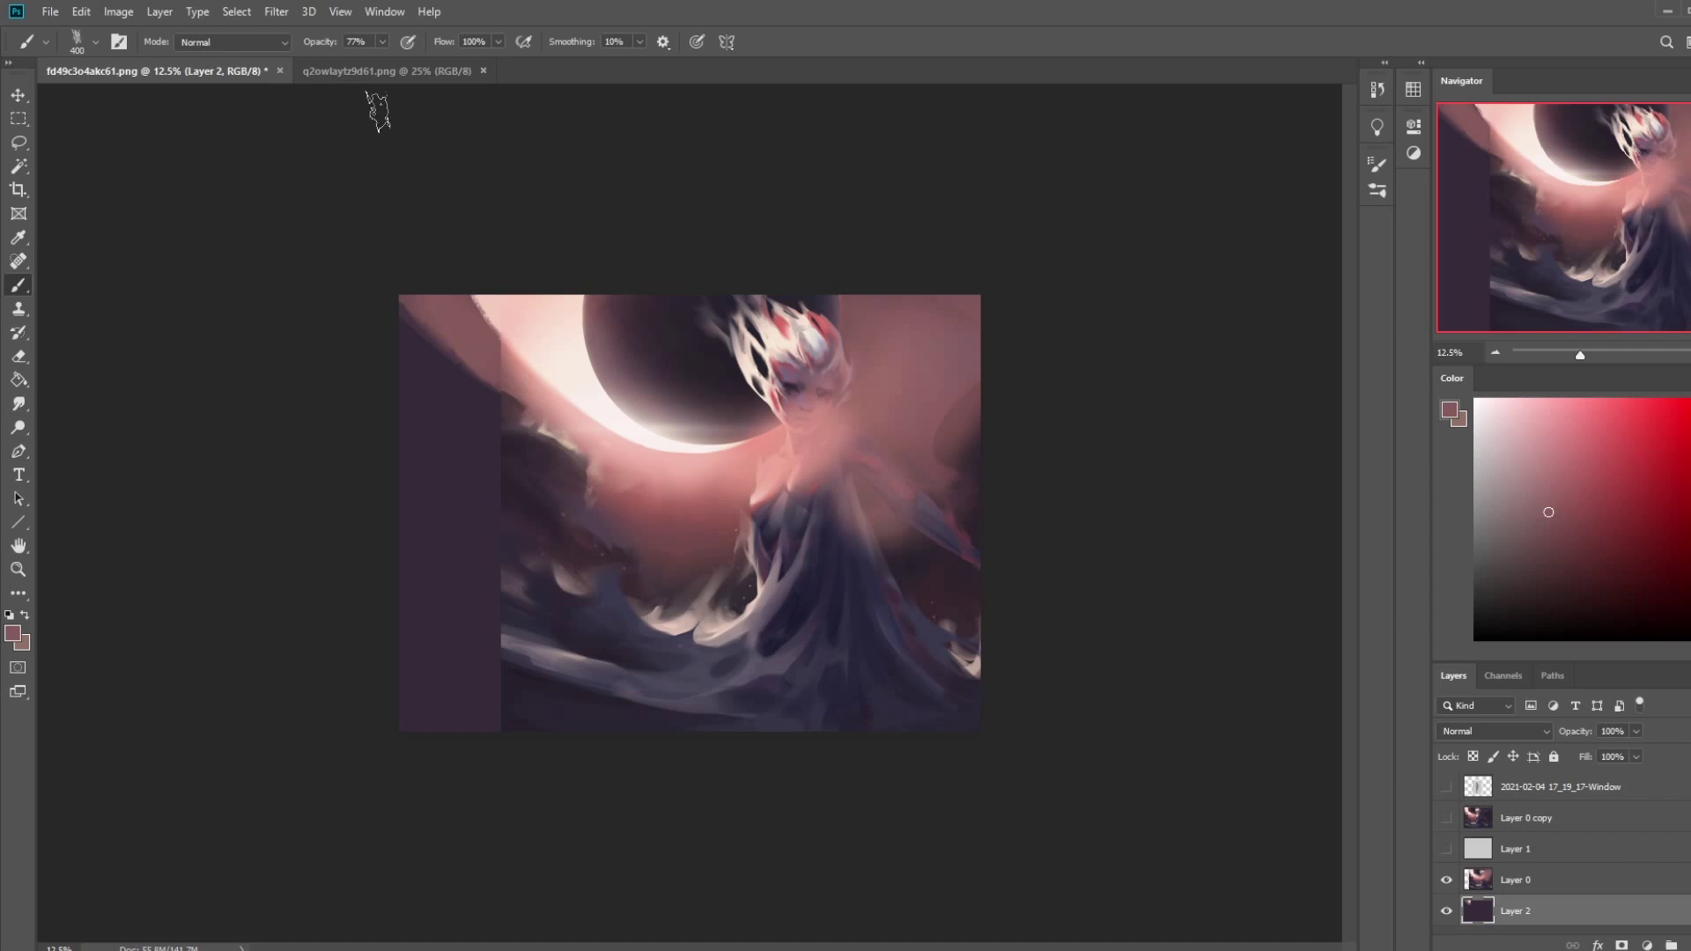
- Resample the whole document to smaller pixel dimensions with Image Size
left_click(118, 12)
left_click(181, 155)
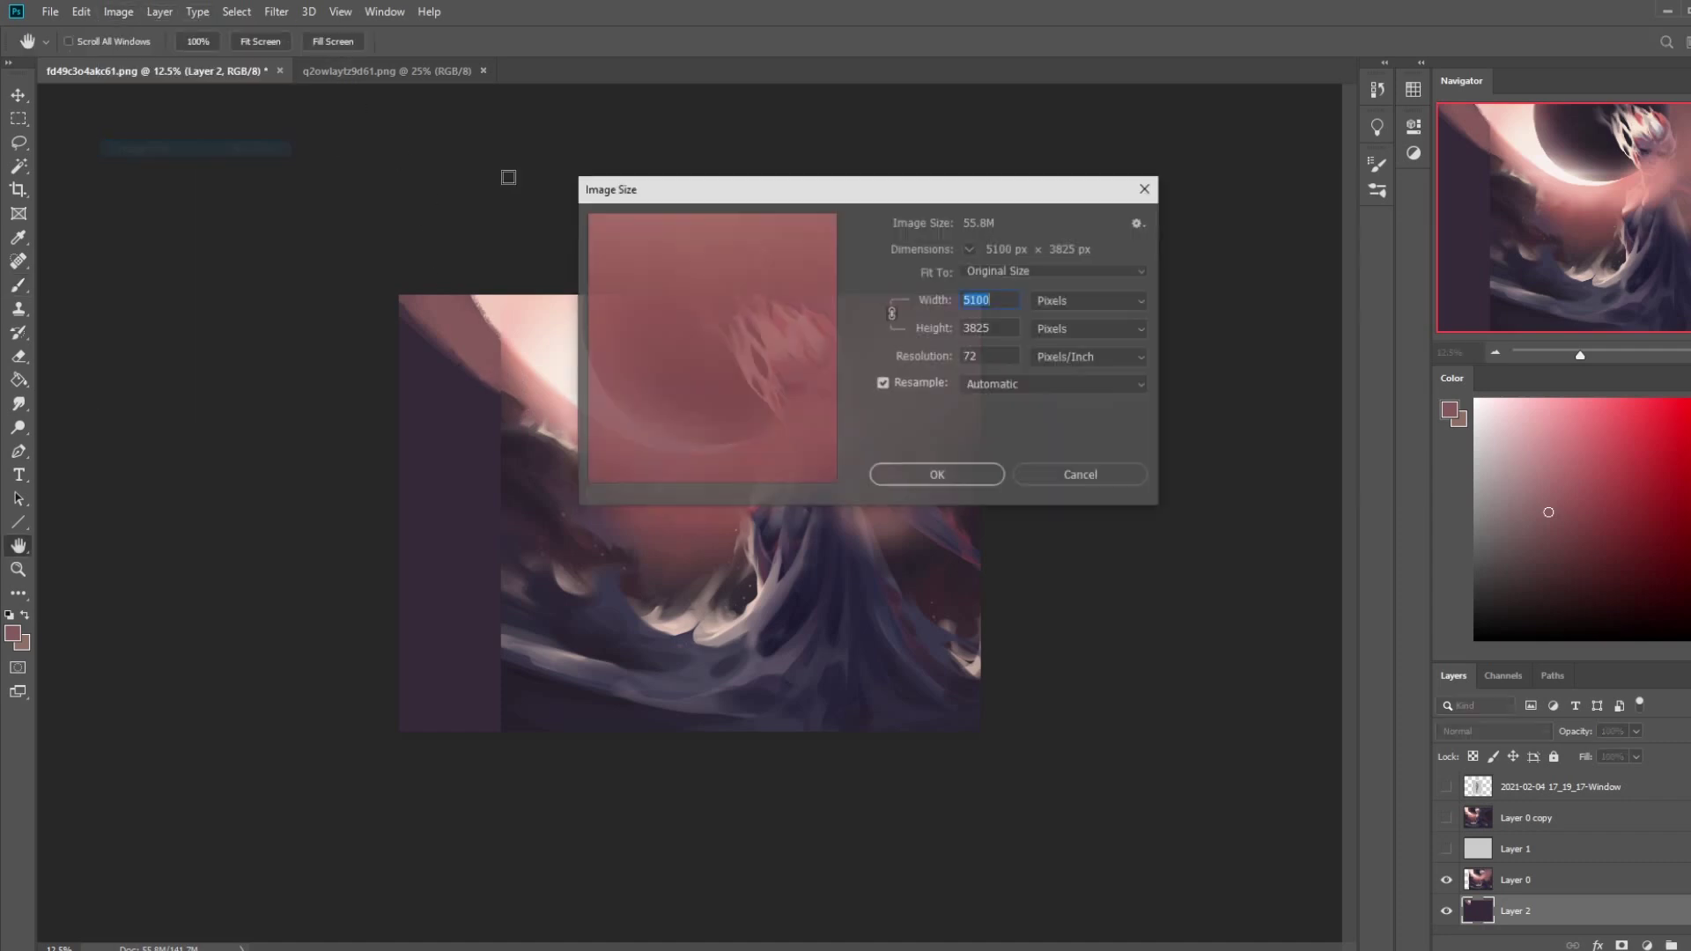
left_click(938, 474)
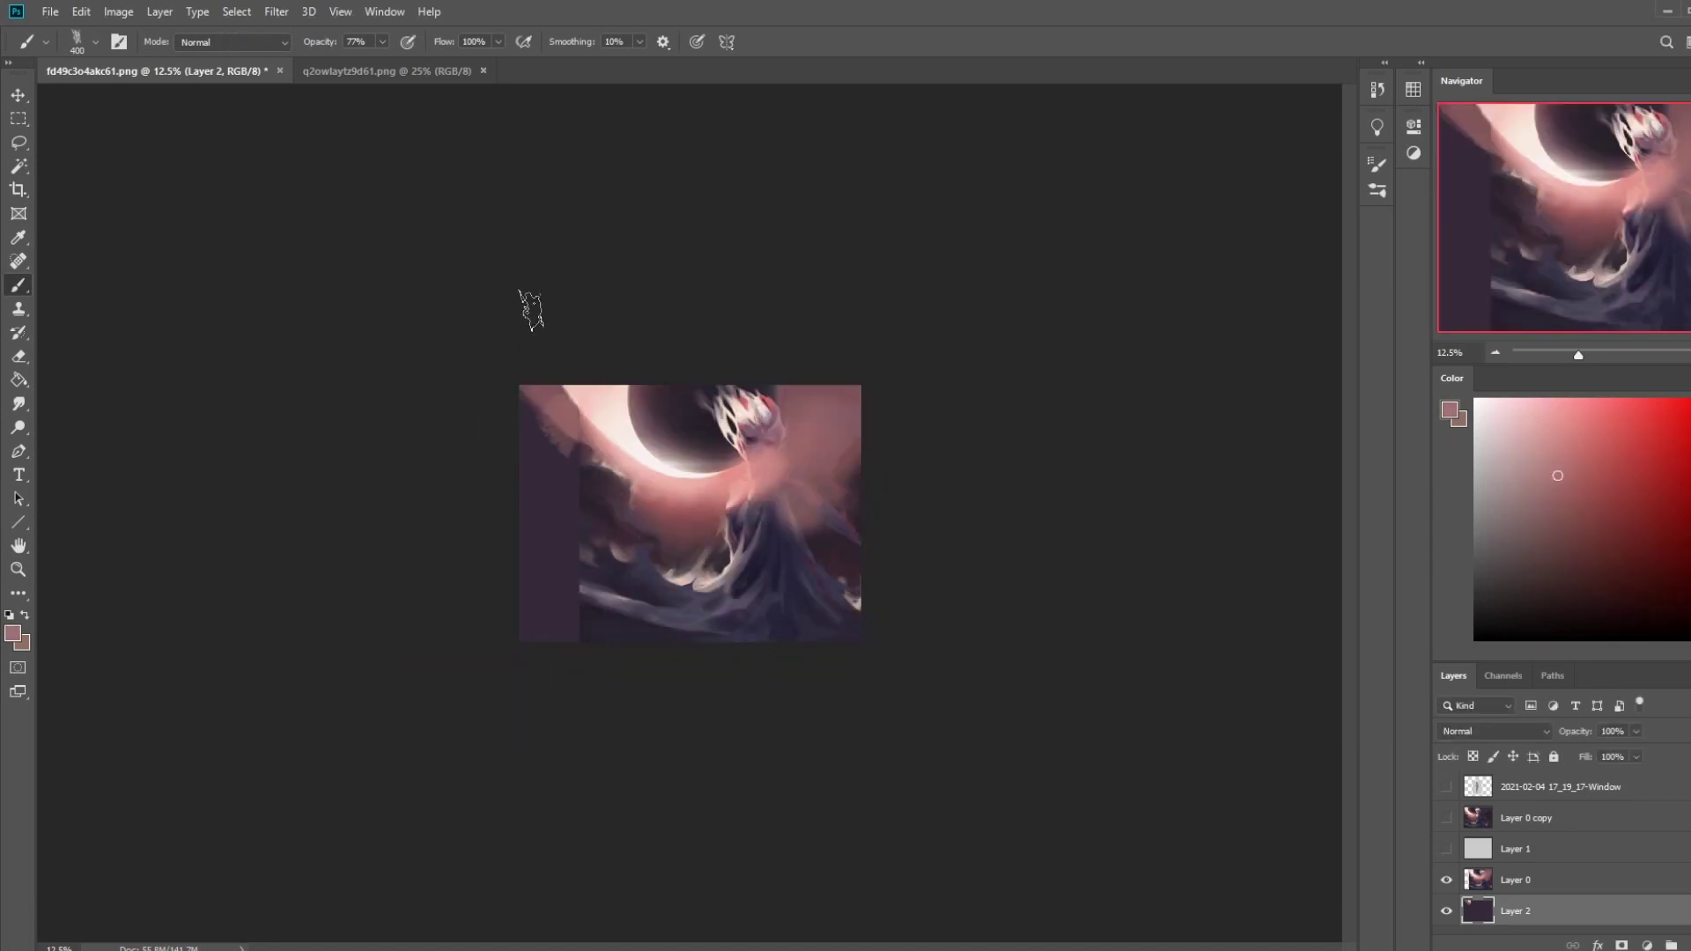
- Paint the strip's clouds and dark lower corner with colours sampled from the adjacent sky, clouds and base of the painting
left_click(590, 402, "alt")
left_click(588, 501, "alt")
left_click(592, 671, "alt")
left_click_drag(537, 617, 588, 636)
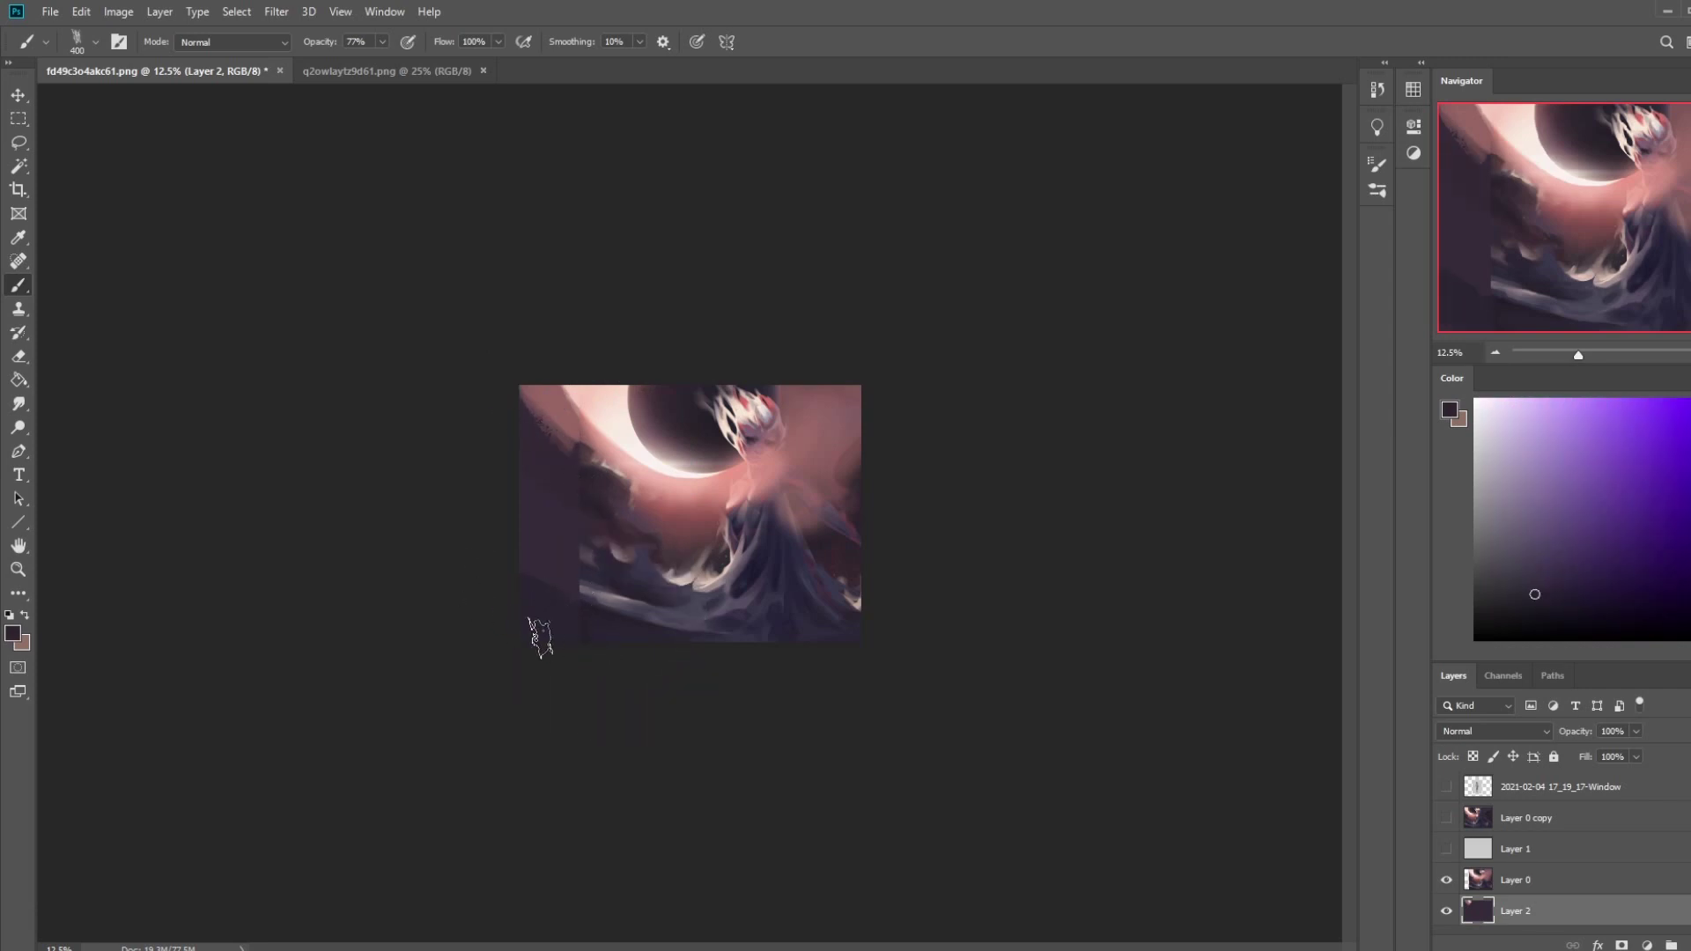
- Continue the dark blue waves across the strip's lower part with sampled colours and a 200 to 250 px brush
left_click(589, 584, "alt")
key("[")
key("[")
key("[")
key("[")
key("[")
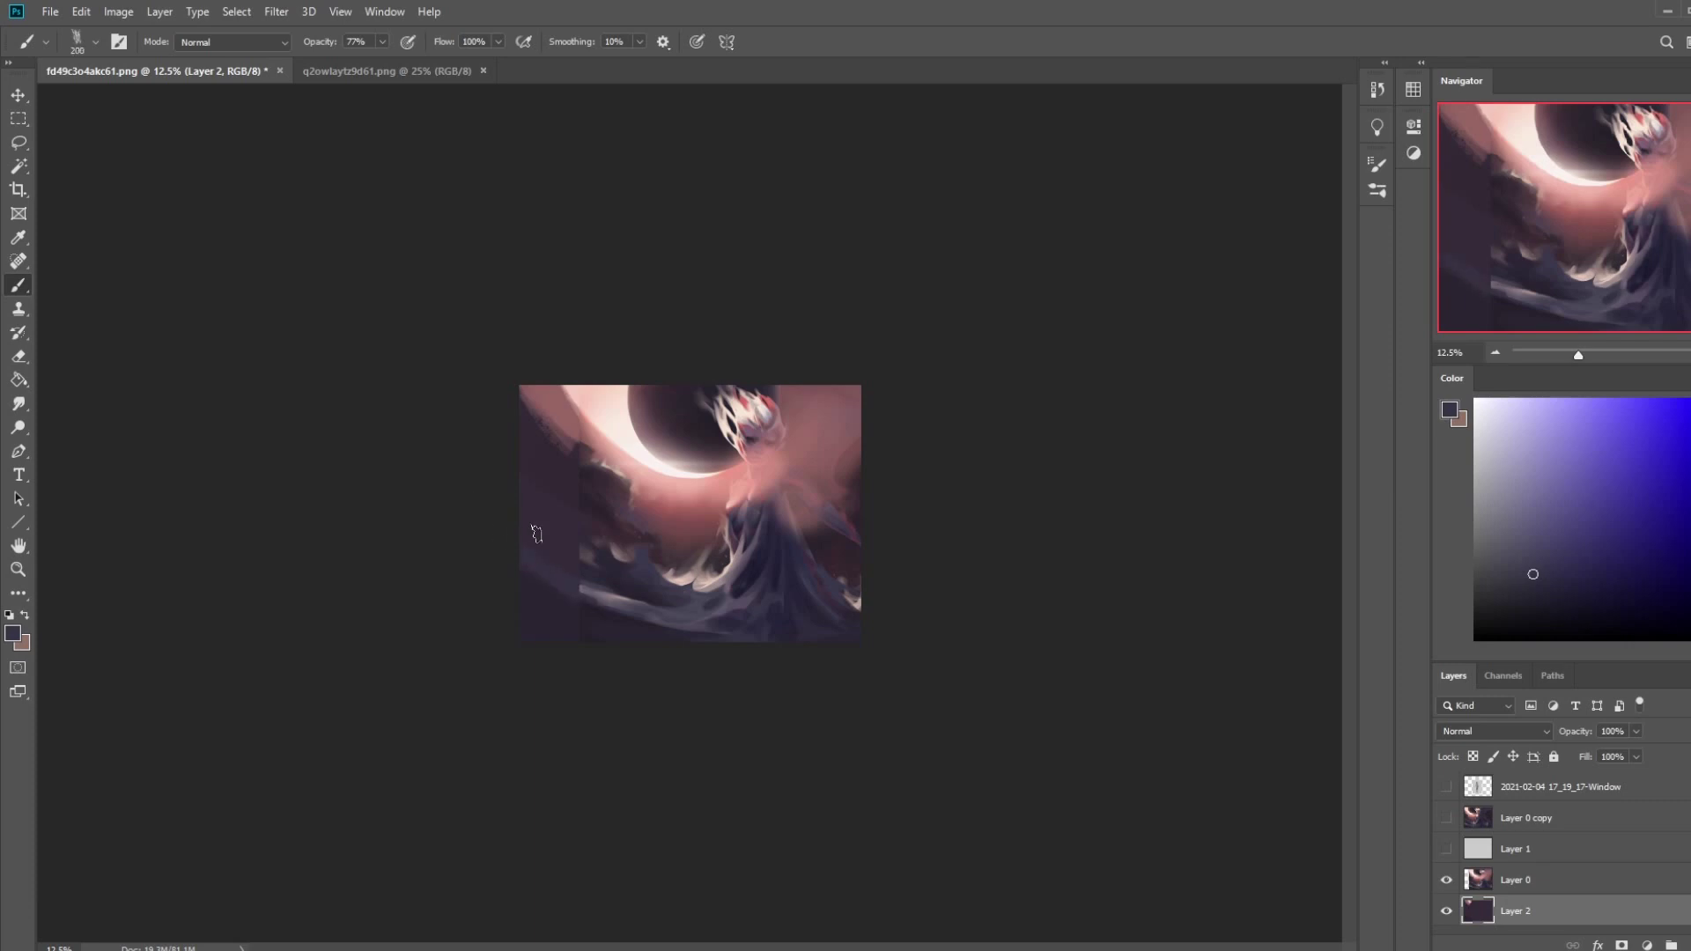
key("]")
left_click(584, 619, "alt")
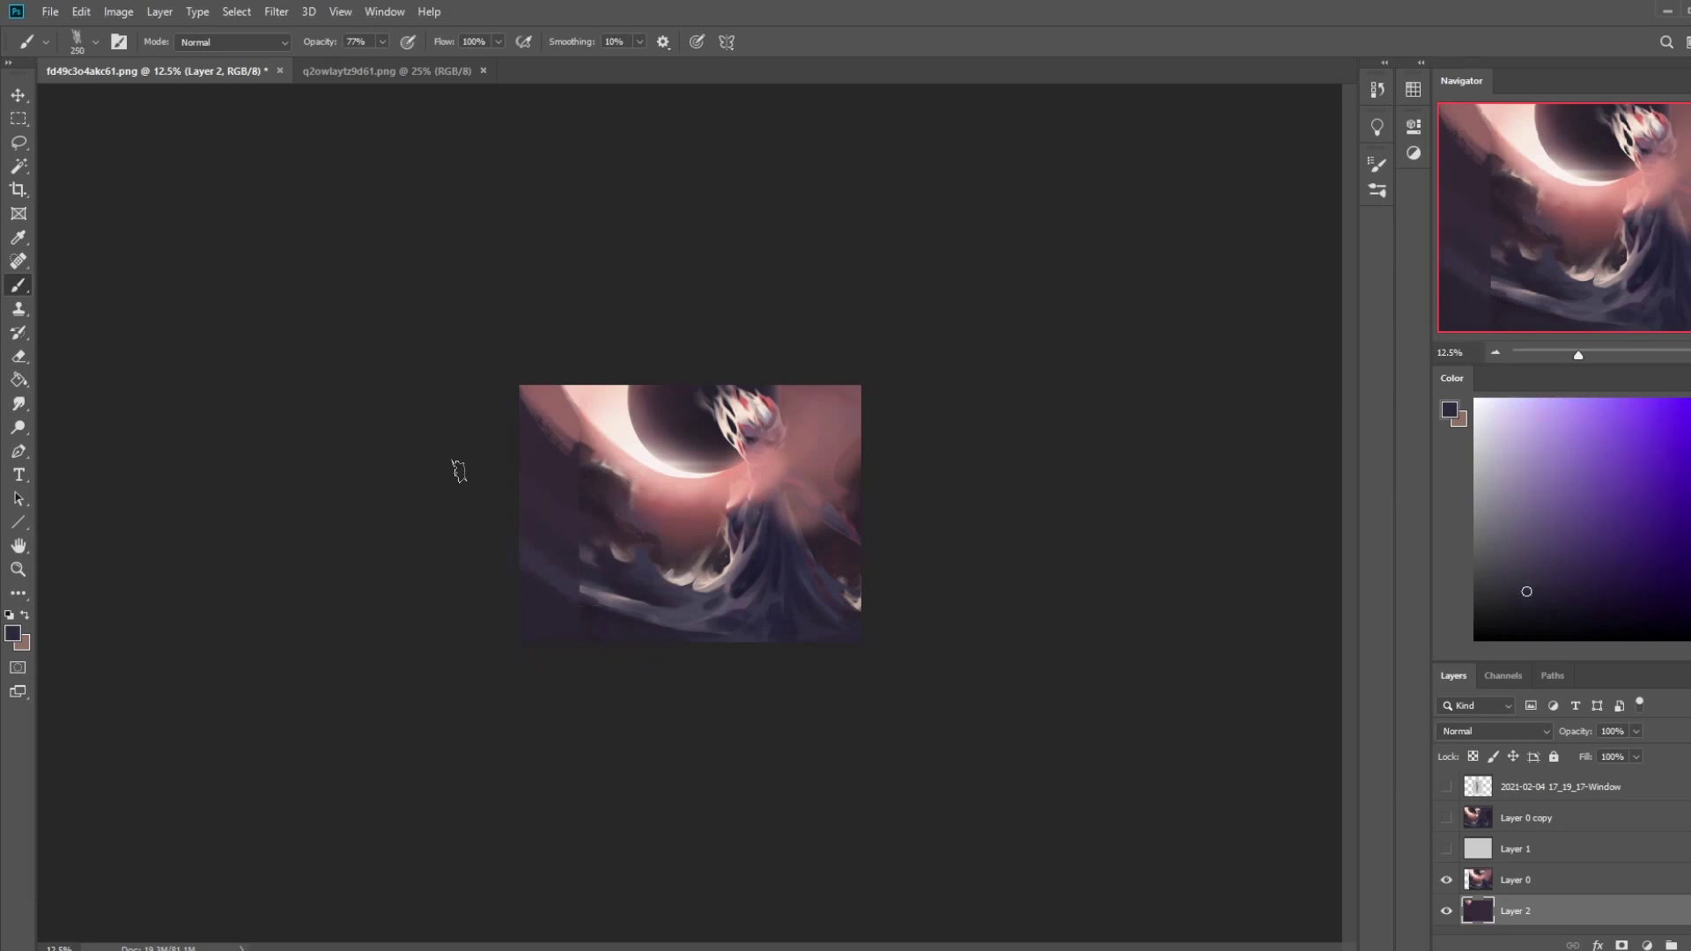
- Add wave highlights and cloud shading in the strip with sampled greys and purples, matching the detail of the neighbouring painting
left_click(592, 588, "alt")
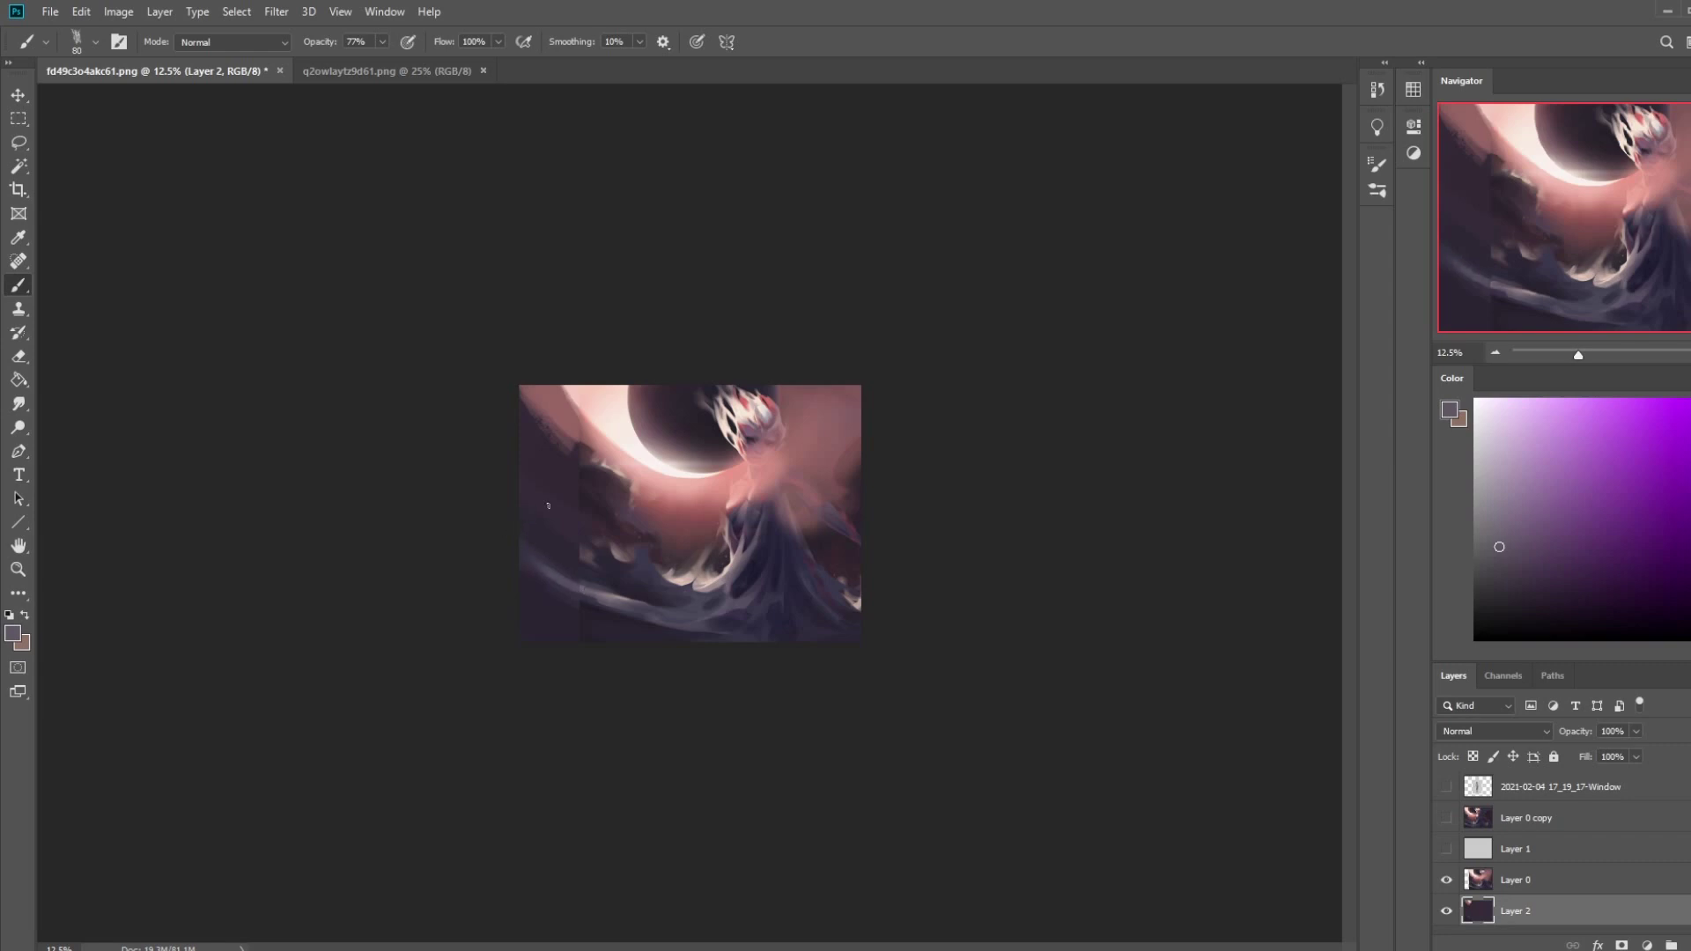
left_click(550, 546, "alt")
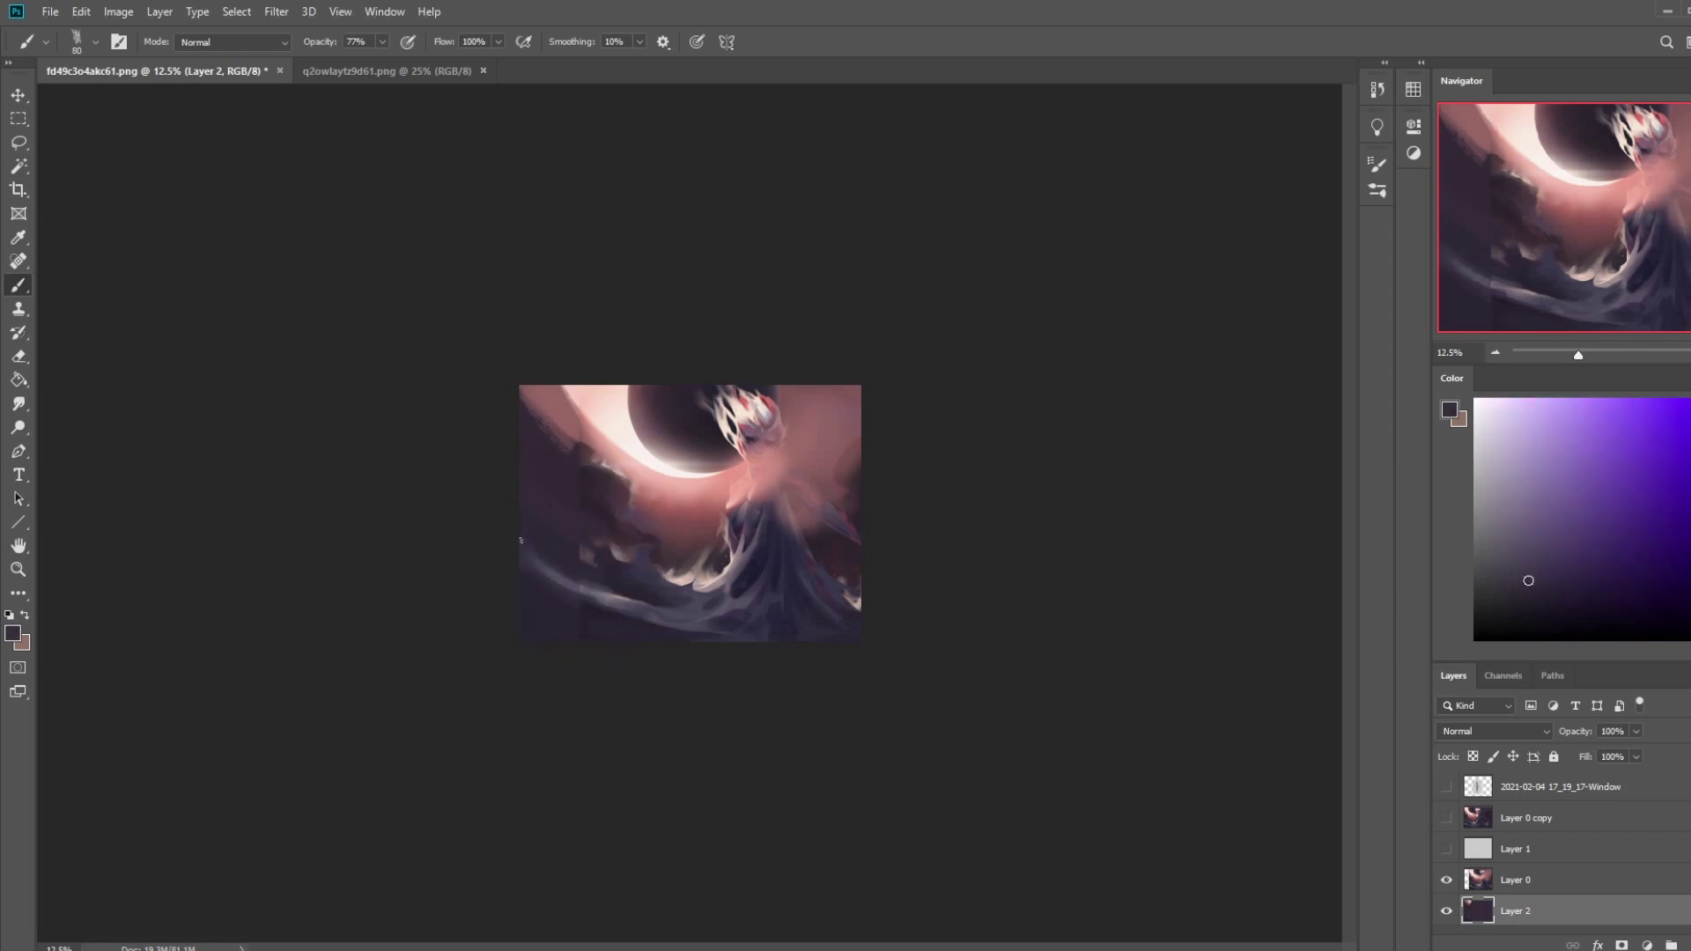
left_click(588, 603, "alt")
left_click(588, 611, "alt")
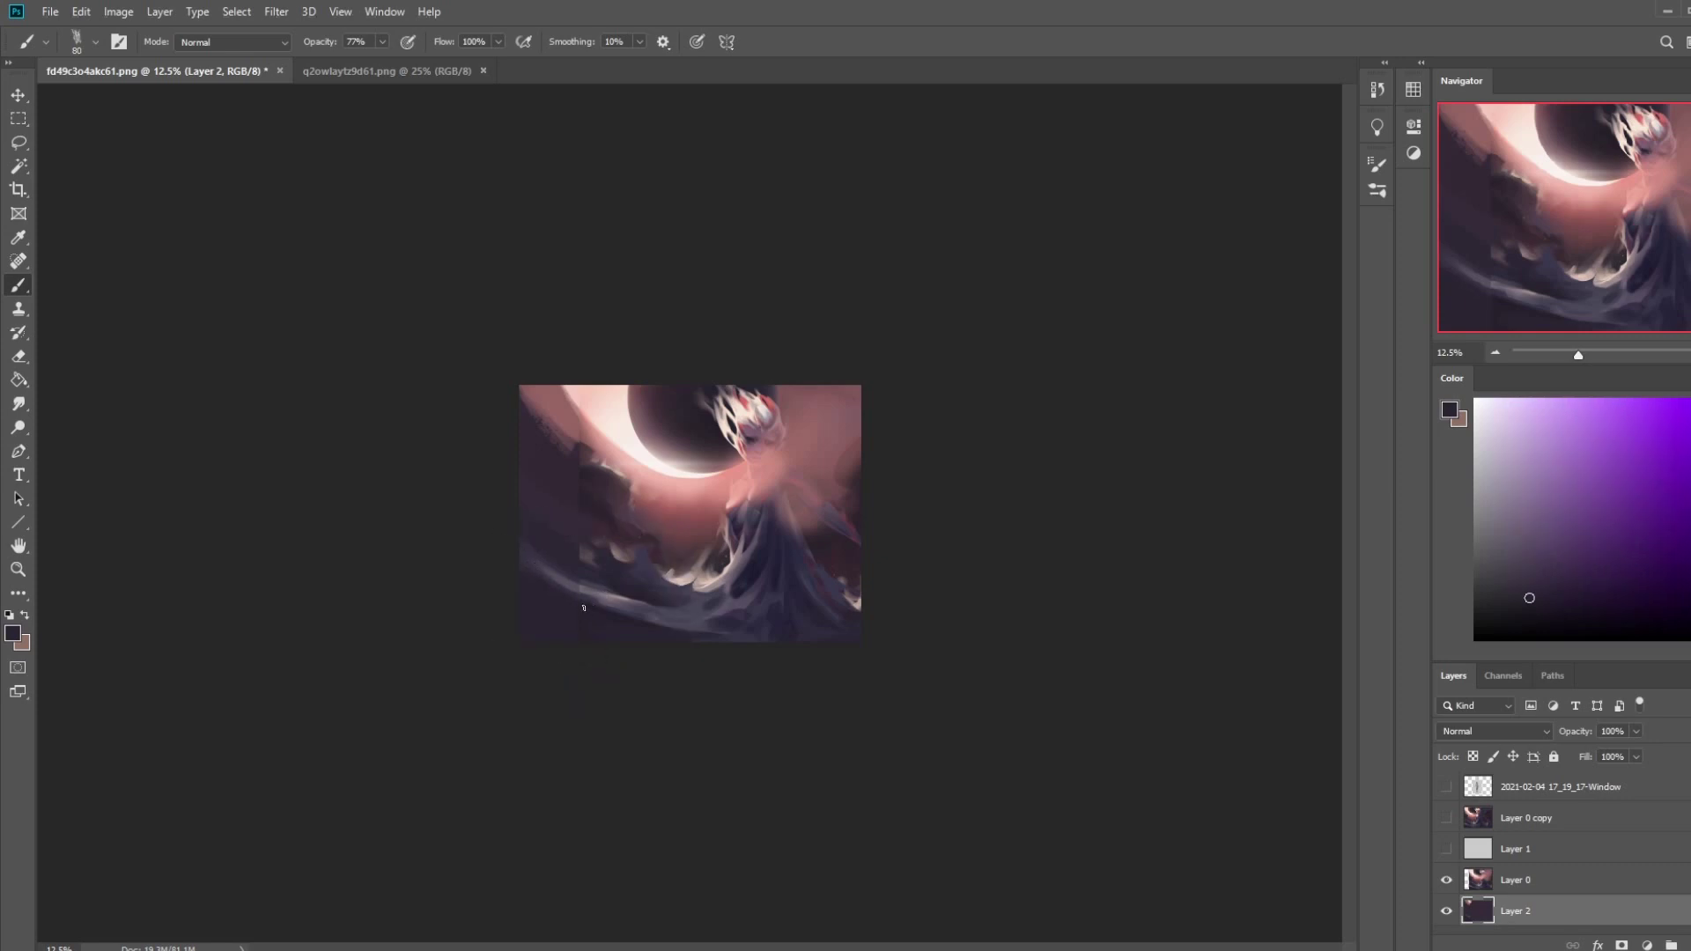
left_click(590, 546, "alt")
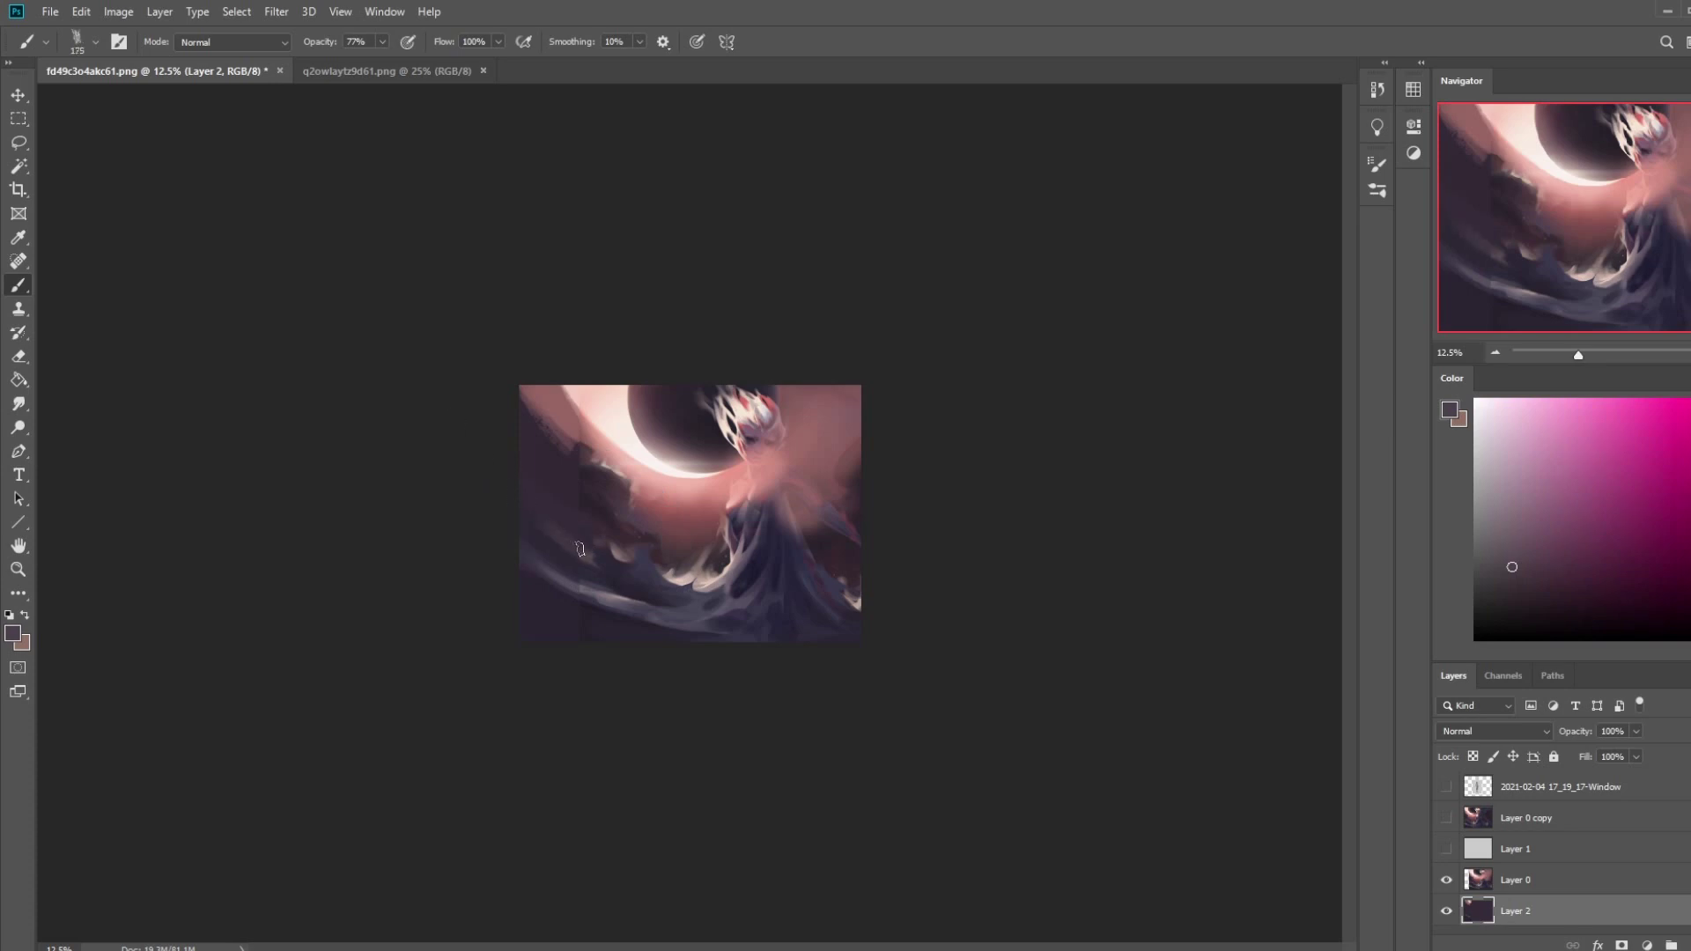
left_click(556, 589, "alt")
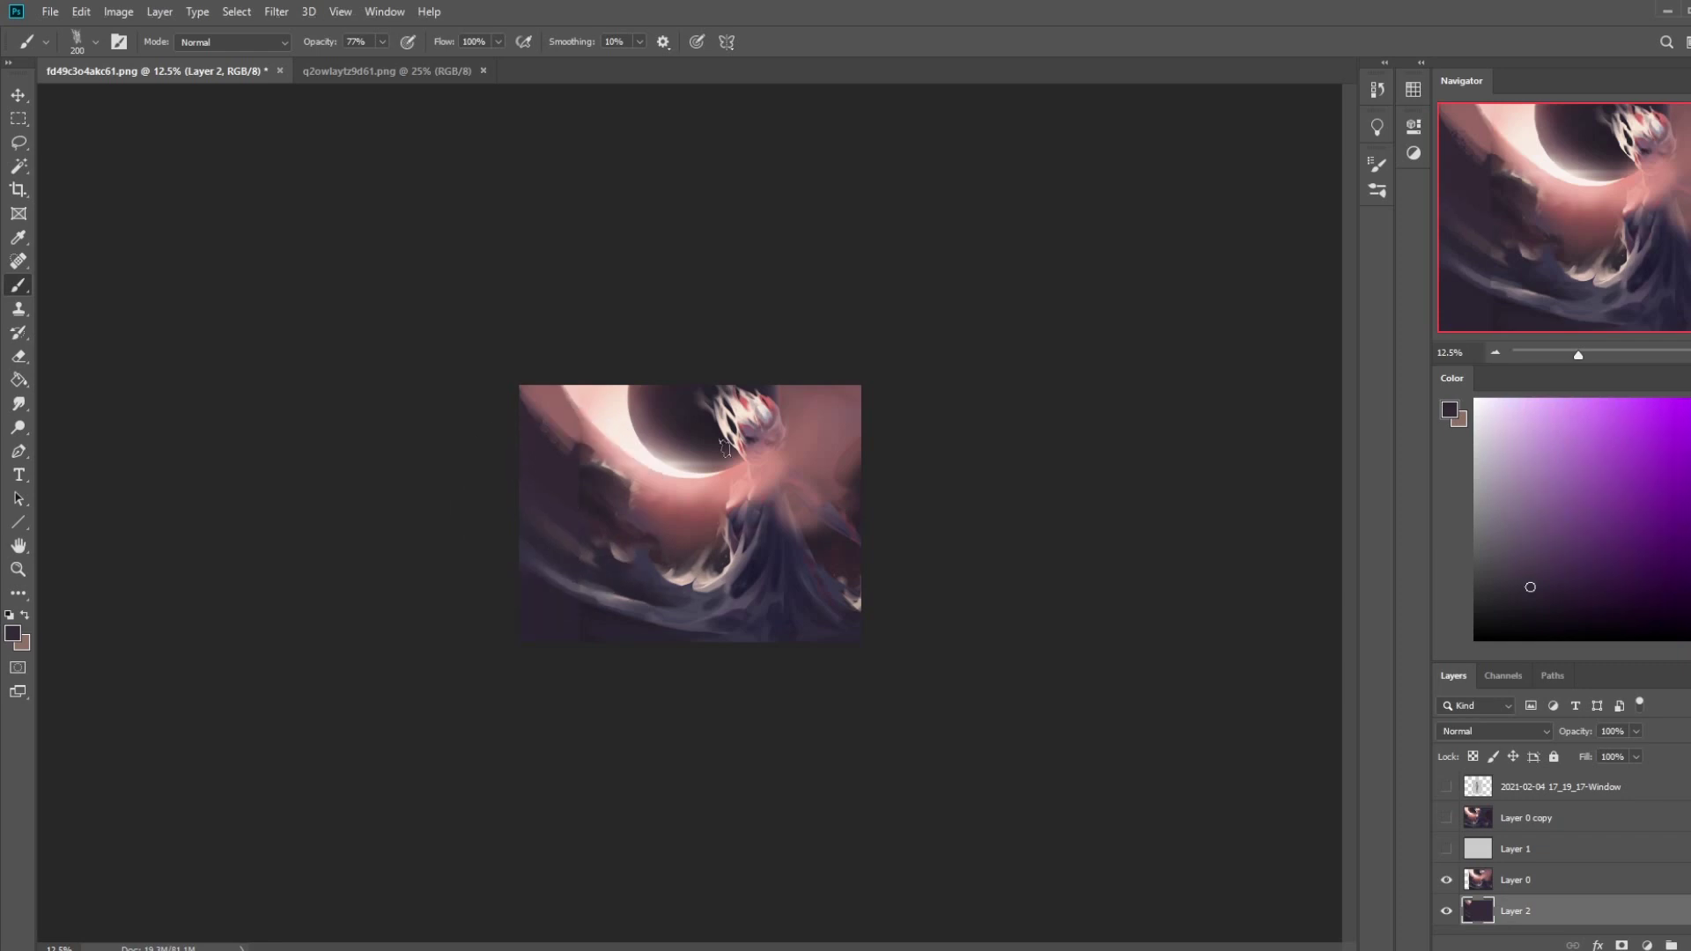
- Merge Layer 0 down into Layer 2 and paint over the vertical seam in the clouds with sampled tones
right_click(1522, 893)
left_click(1631, 652)
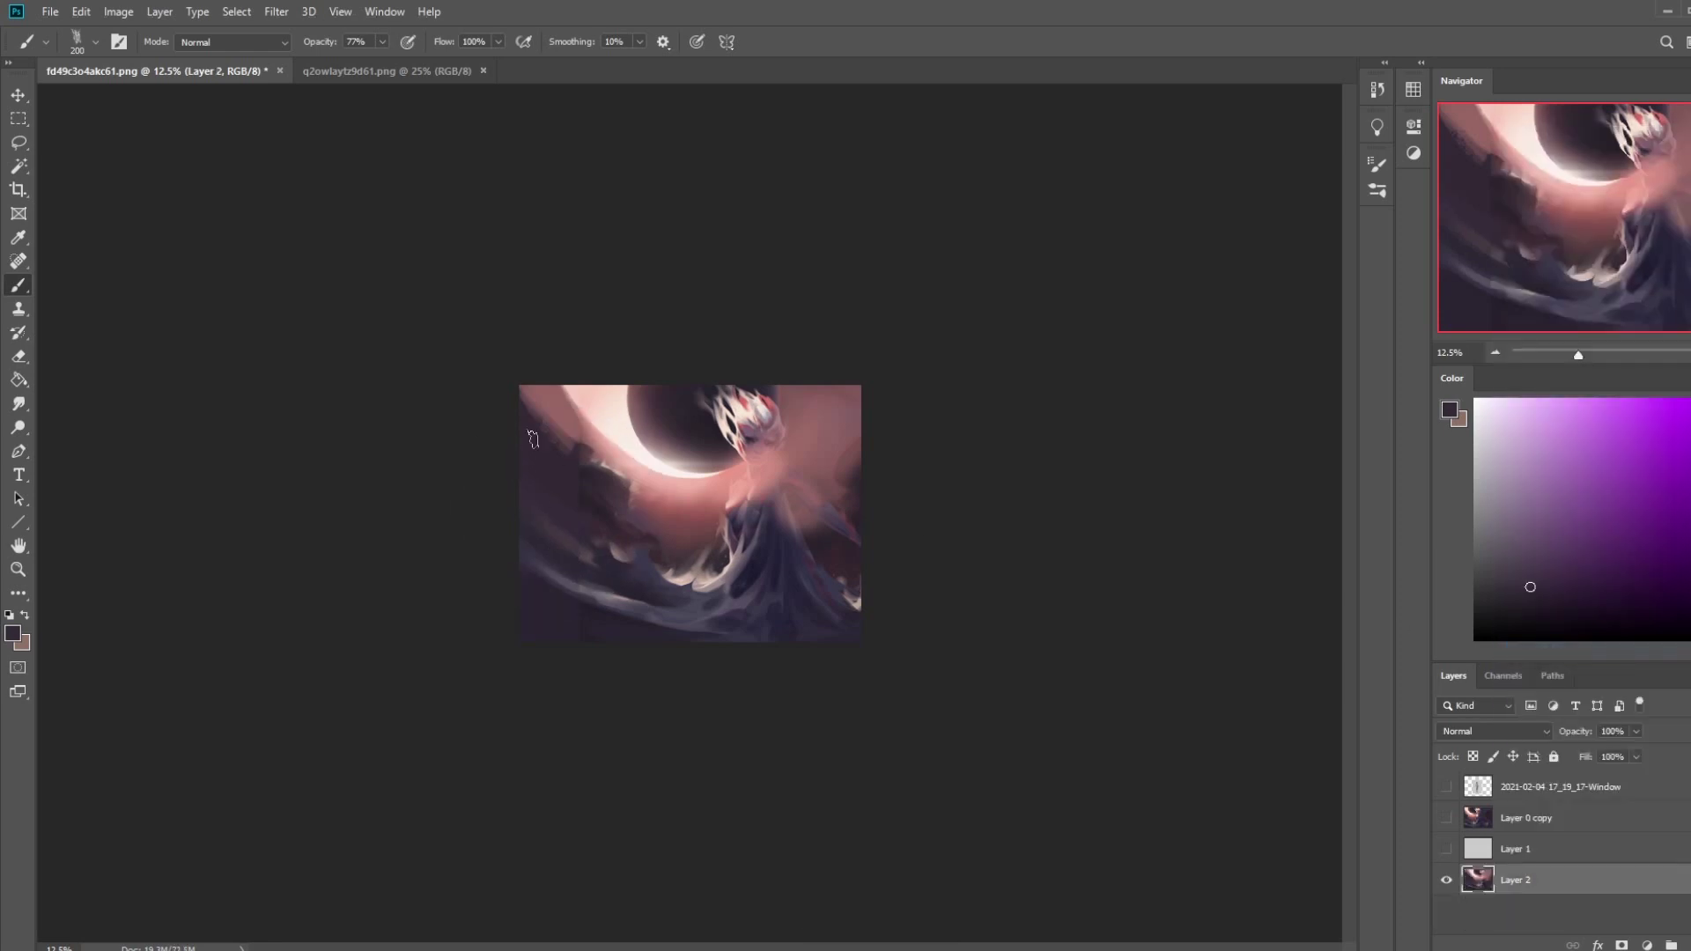
left_click(601, 428, "alt")
left_click(581, 495, "alt")
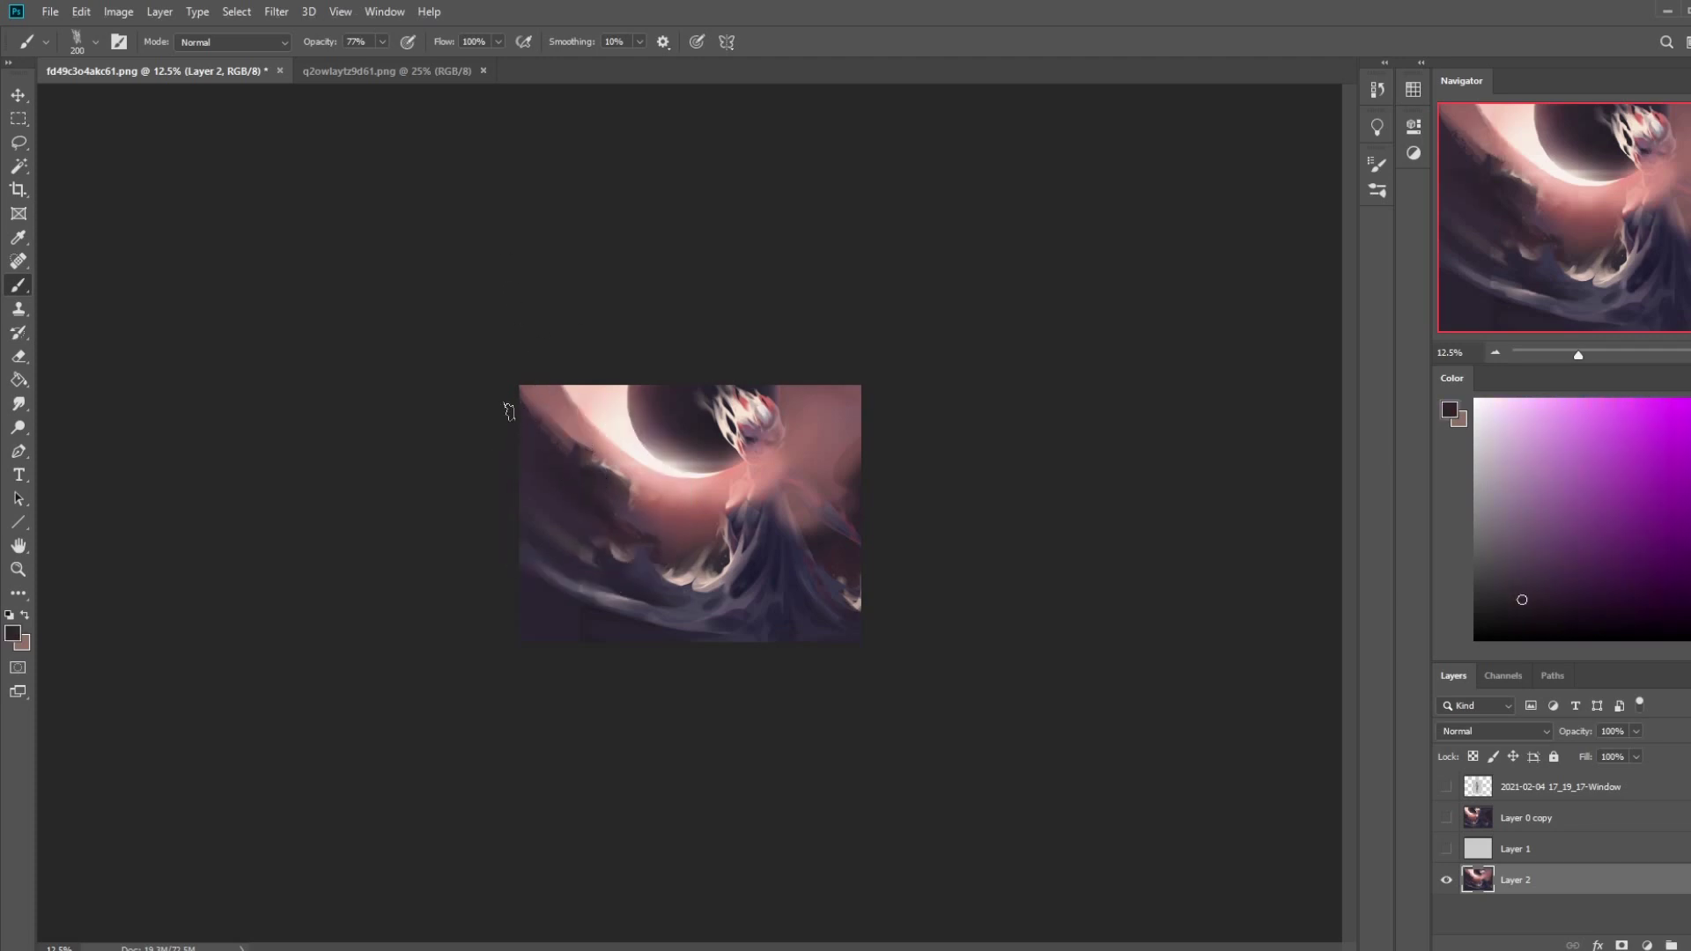
- Cover the figure's head and hair by extending the eclipse's dark disc with its sampled near-black colour
left_click(713, 485, "alt")
mouse_move(698, 388)
left_mouse_down()
mouse_move(729, 434)
mouse_move(708, 428)
mouse_move(736, 440)
mouse_move(755, 382)
mouse_move(755, 454)
left_mouse_up()
mouse_move(763, 388)
left_mouse_down()
mouse_move(731, 458)
mouse_move(745, 430)
mouse_move(716, 427)
left_mouse_up()
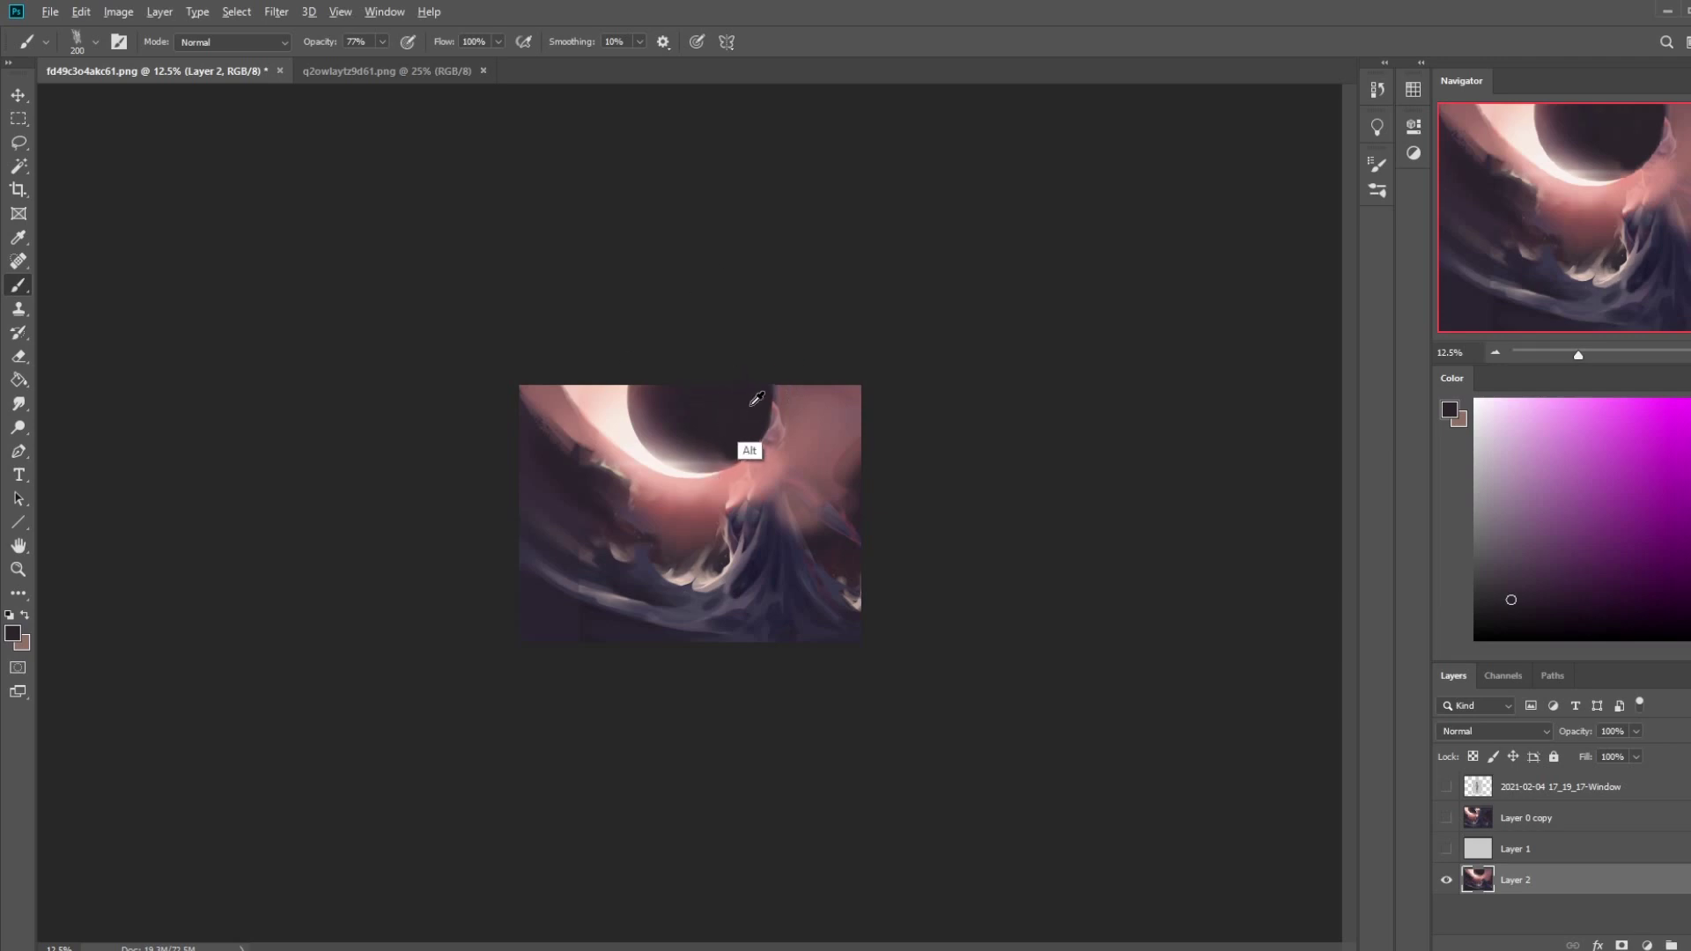
- Paint out the remains of the head and neck and continue the glow along the disc's right edge with sampled pinks
left_click(788, 361, "alt")
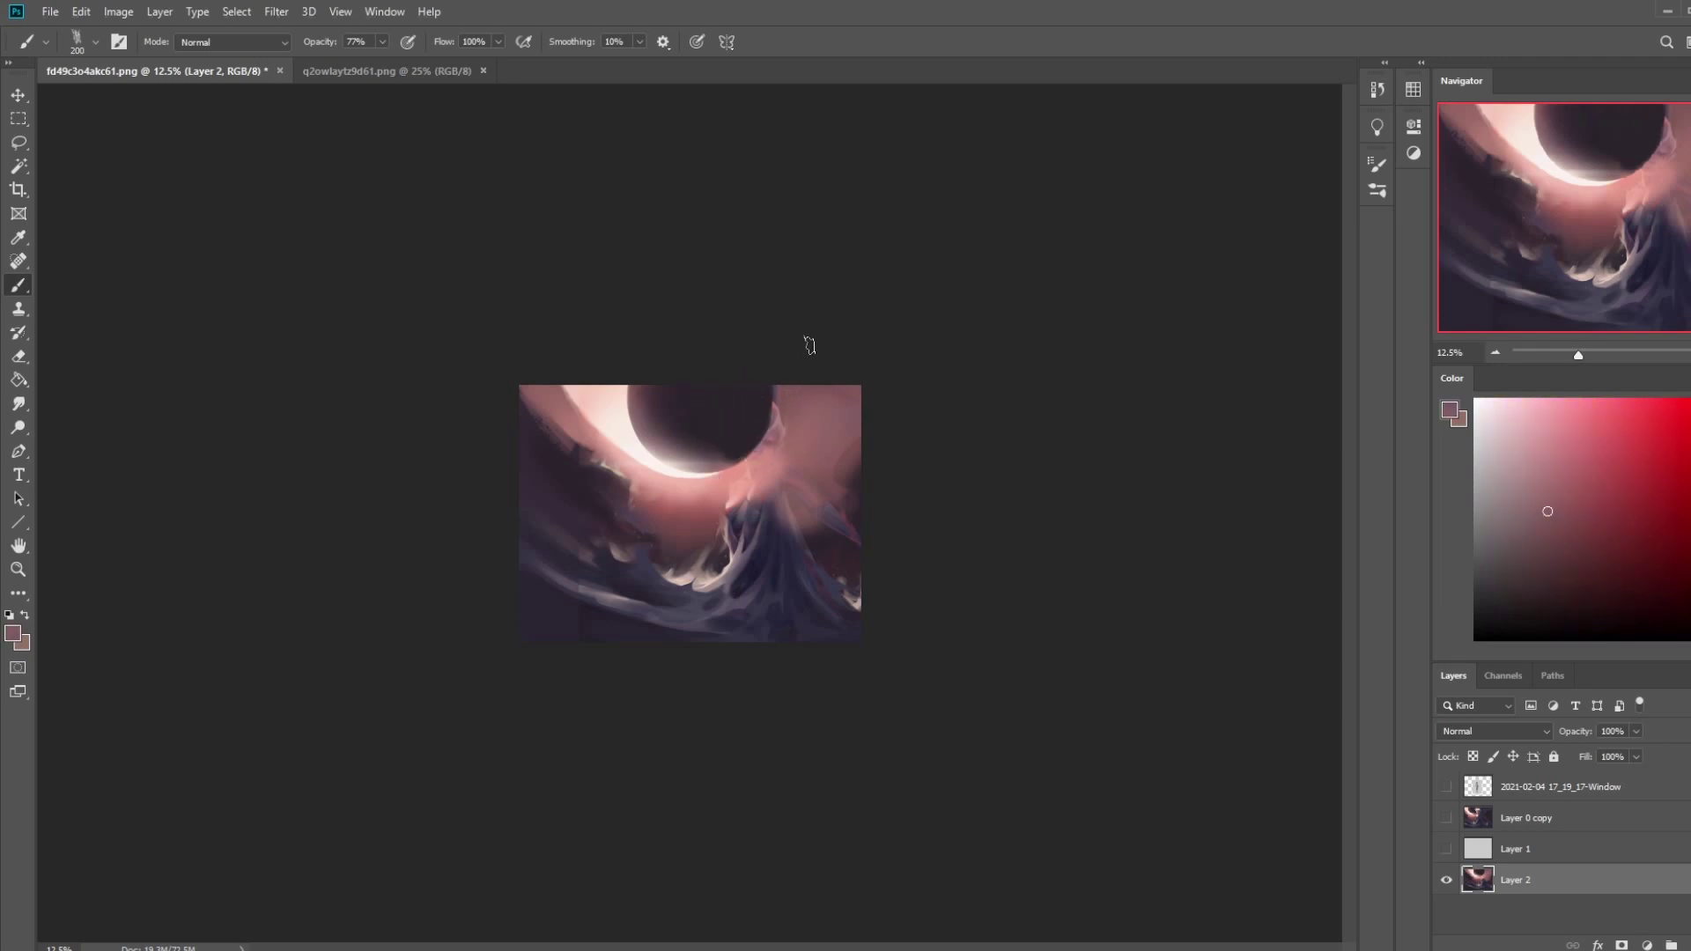
left_click(791, 410, "alt")
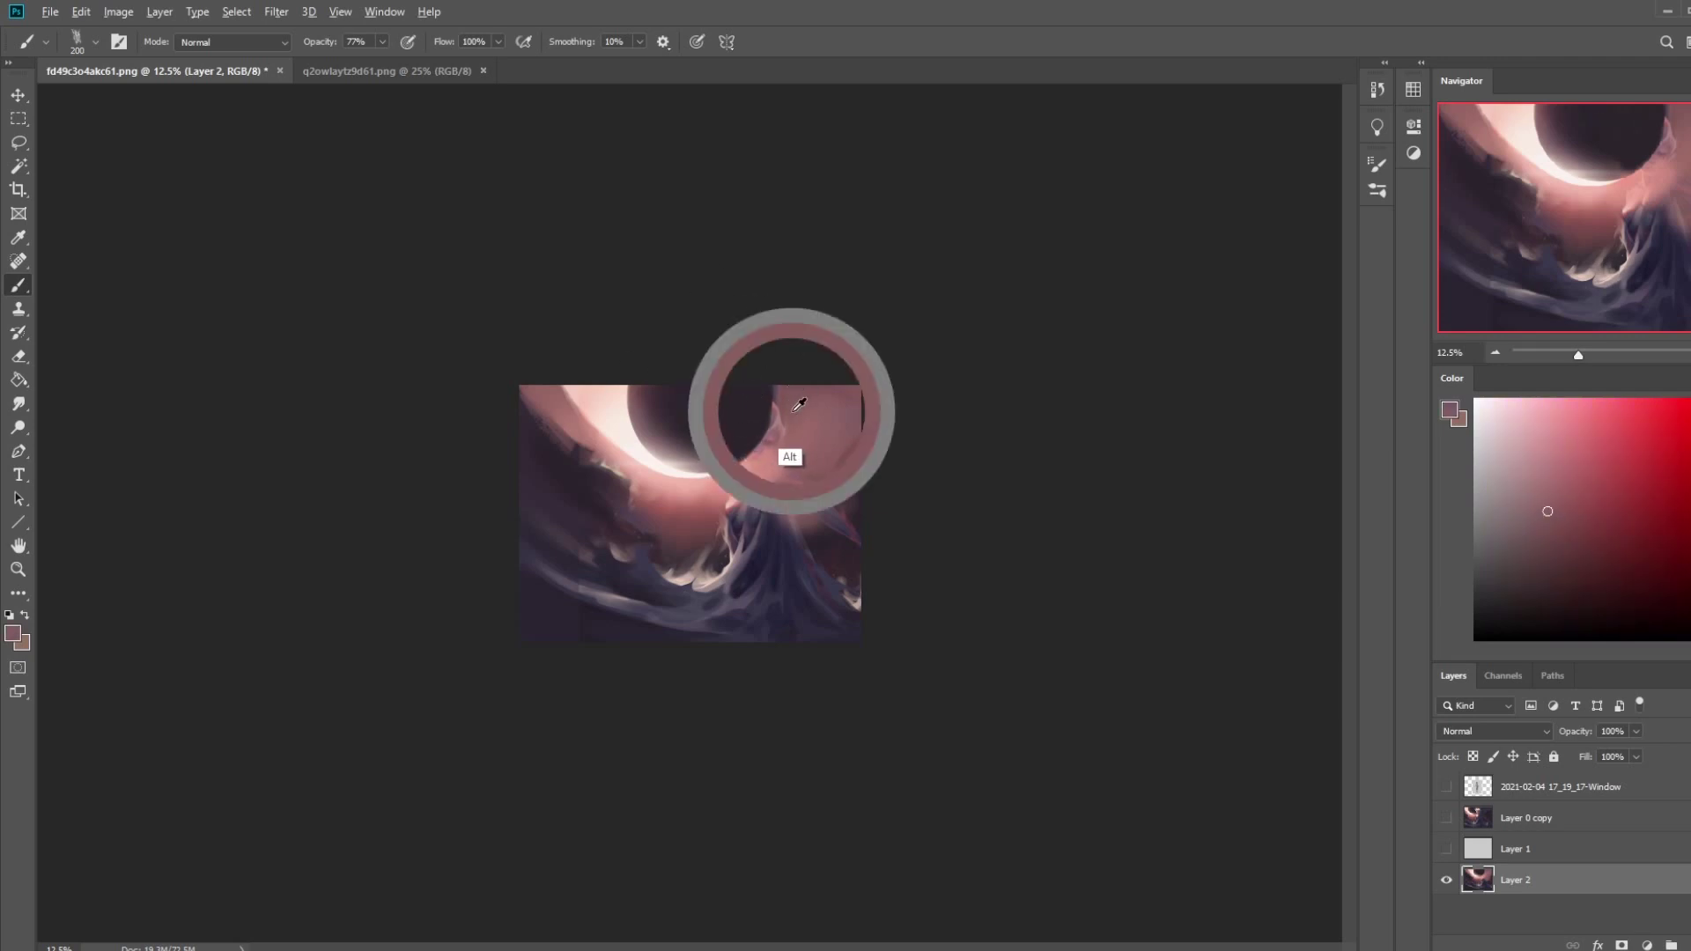
left_click(737, 475, "alt")
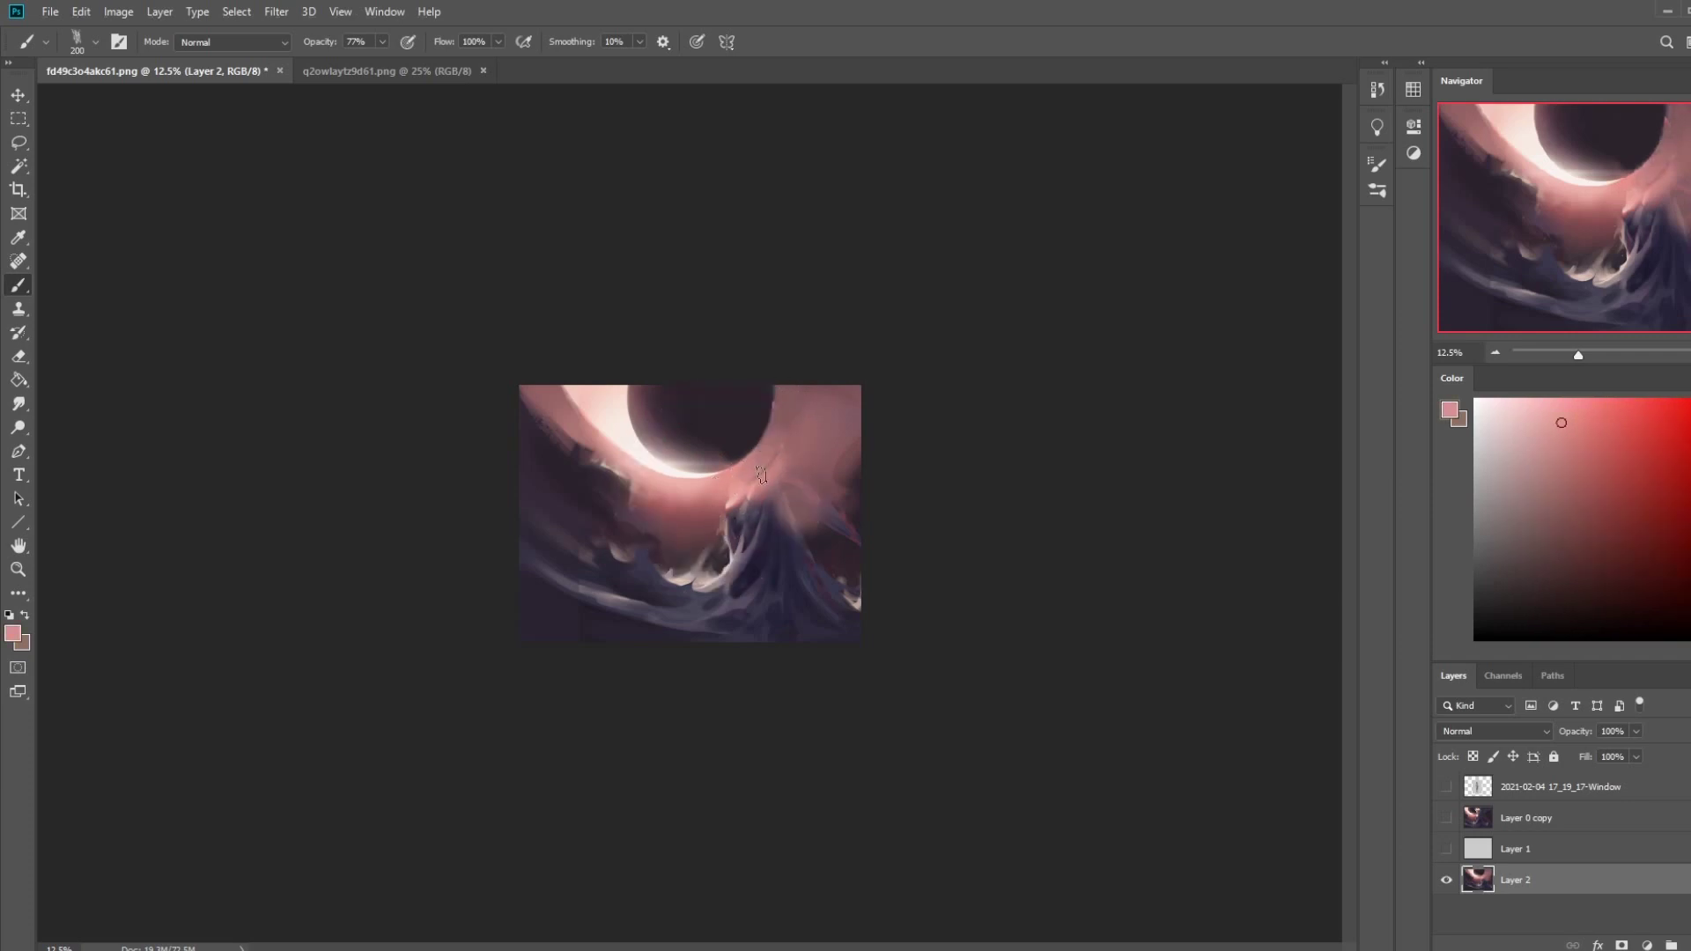
left_click(760, 471, "alt")
left_click_drag(780, 445, 779, 368)
left_click(785, 429, "alt")
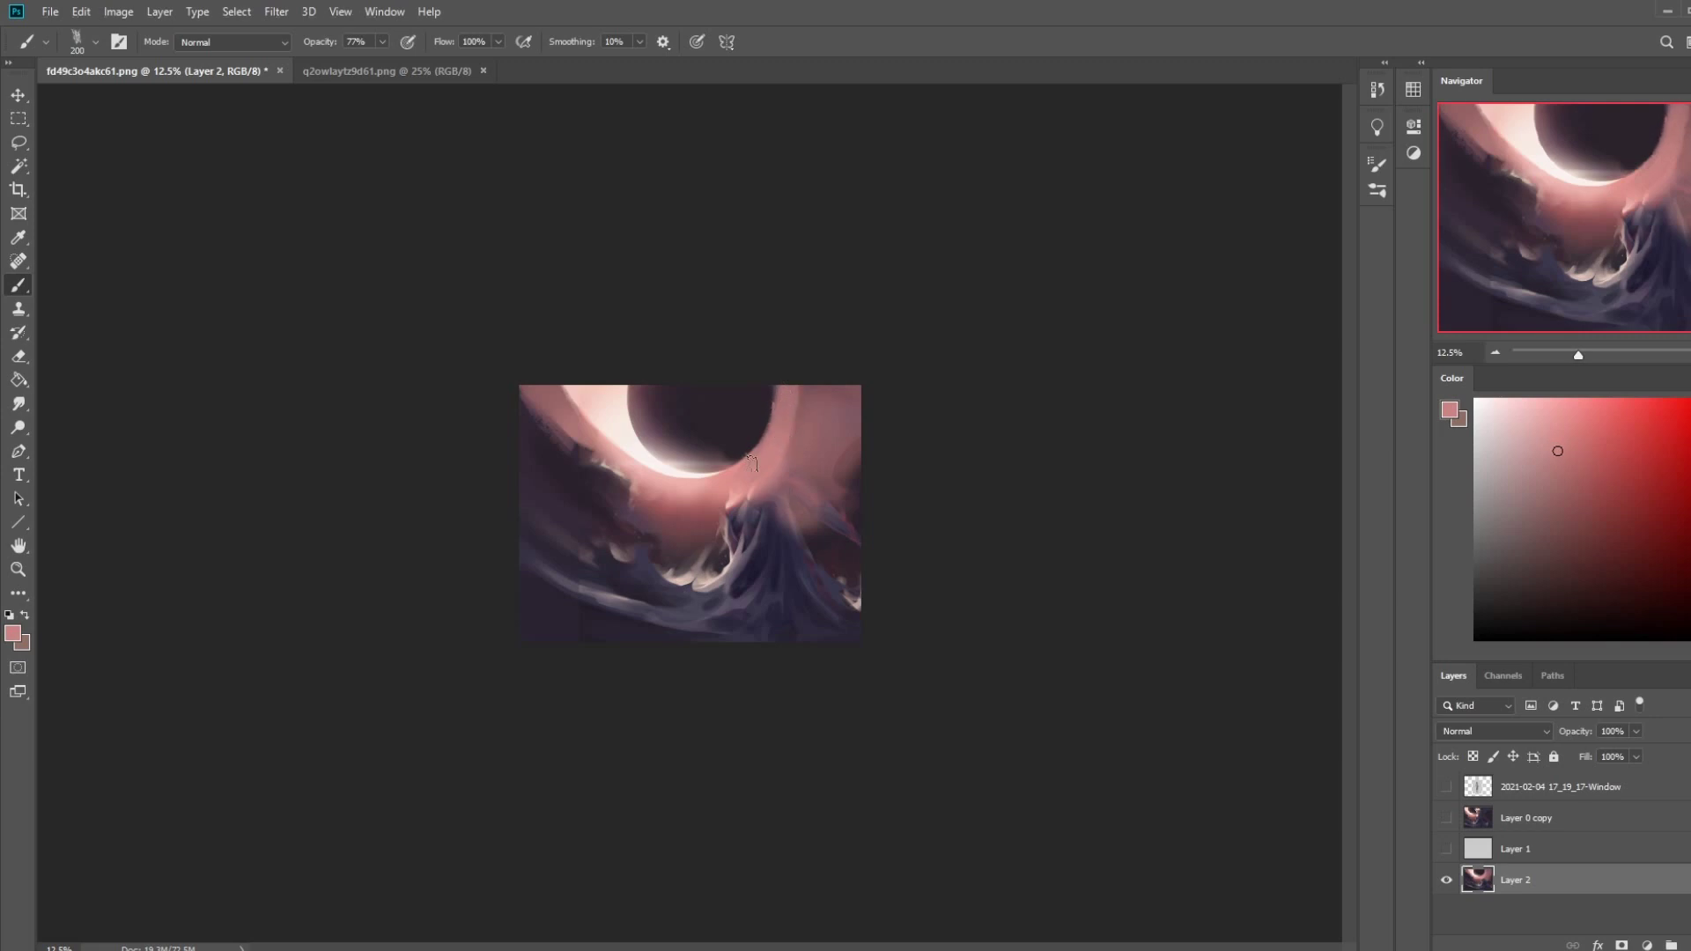
left_click_drag(779, 370, 784, 396)
left_click(782, 424, "alt")
- Refine the disc's lower right edge and soften its inner shading with dark and greyish tones sampled from the eclipse
left_click(749, 456, "alt")
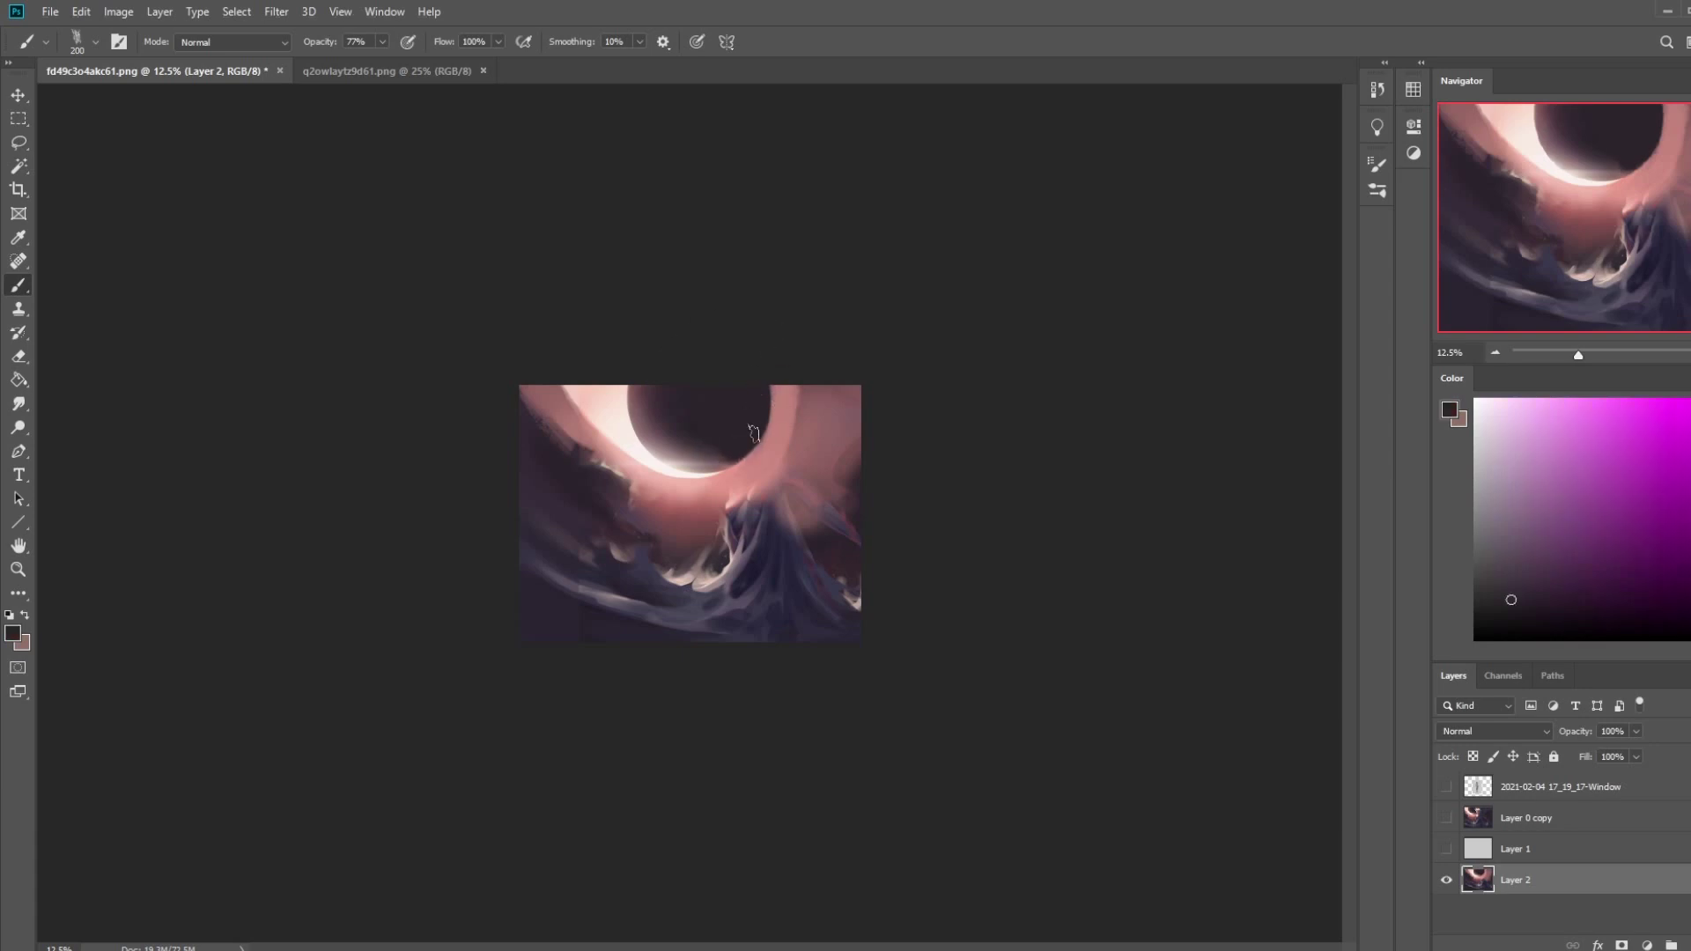
left_click(709, 445, "alt")
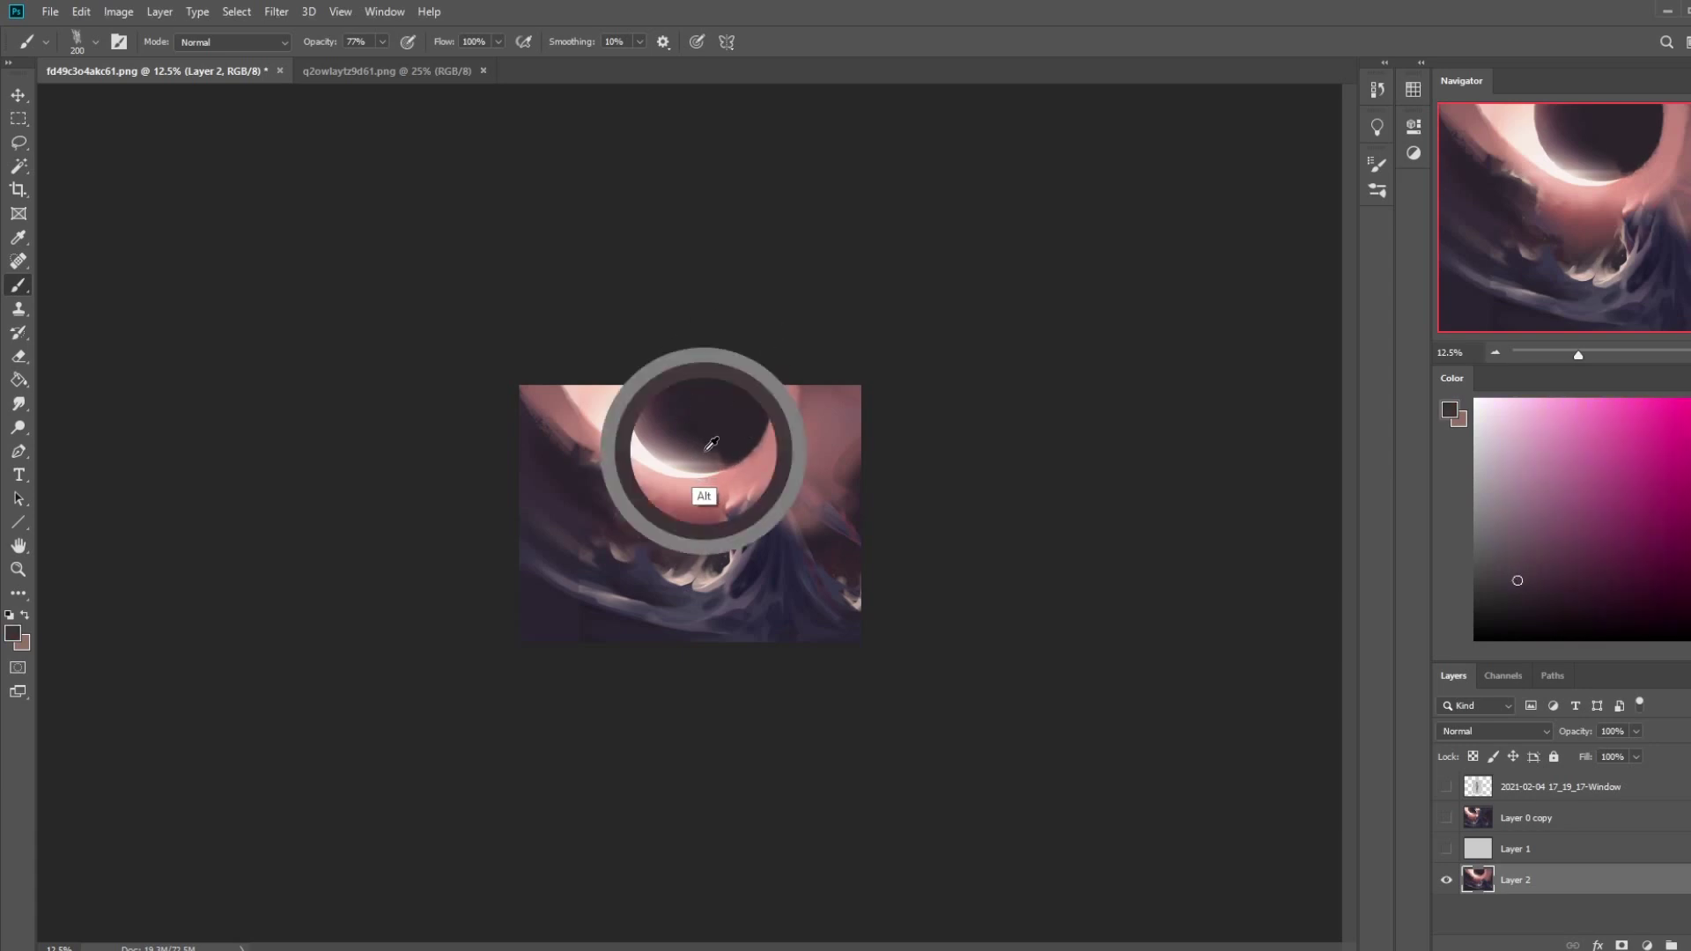
left_click_drag(754, 423, 677, 454)
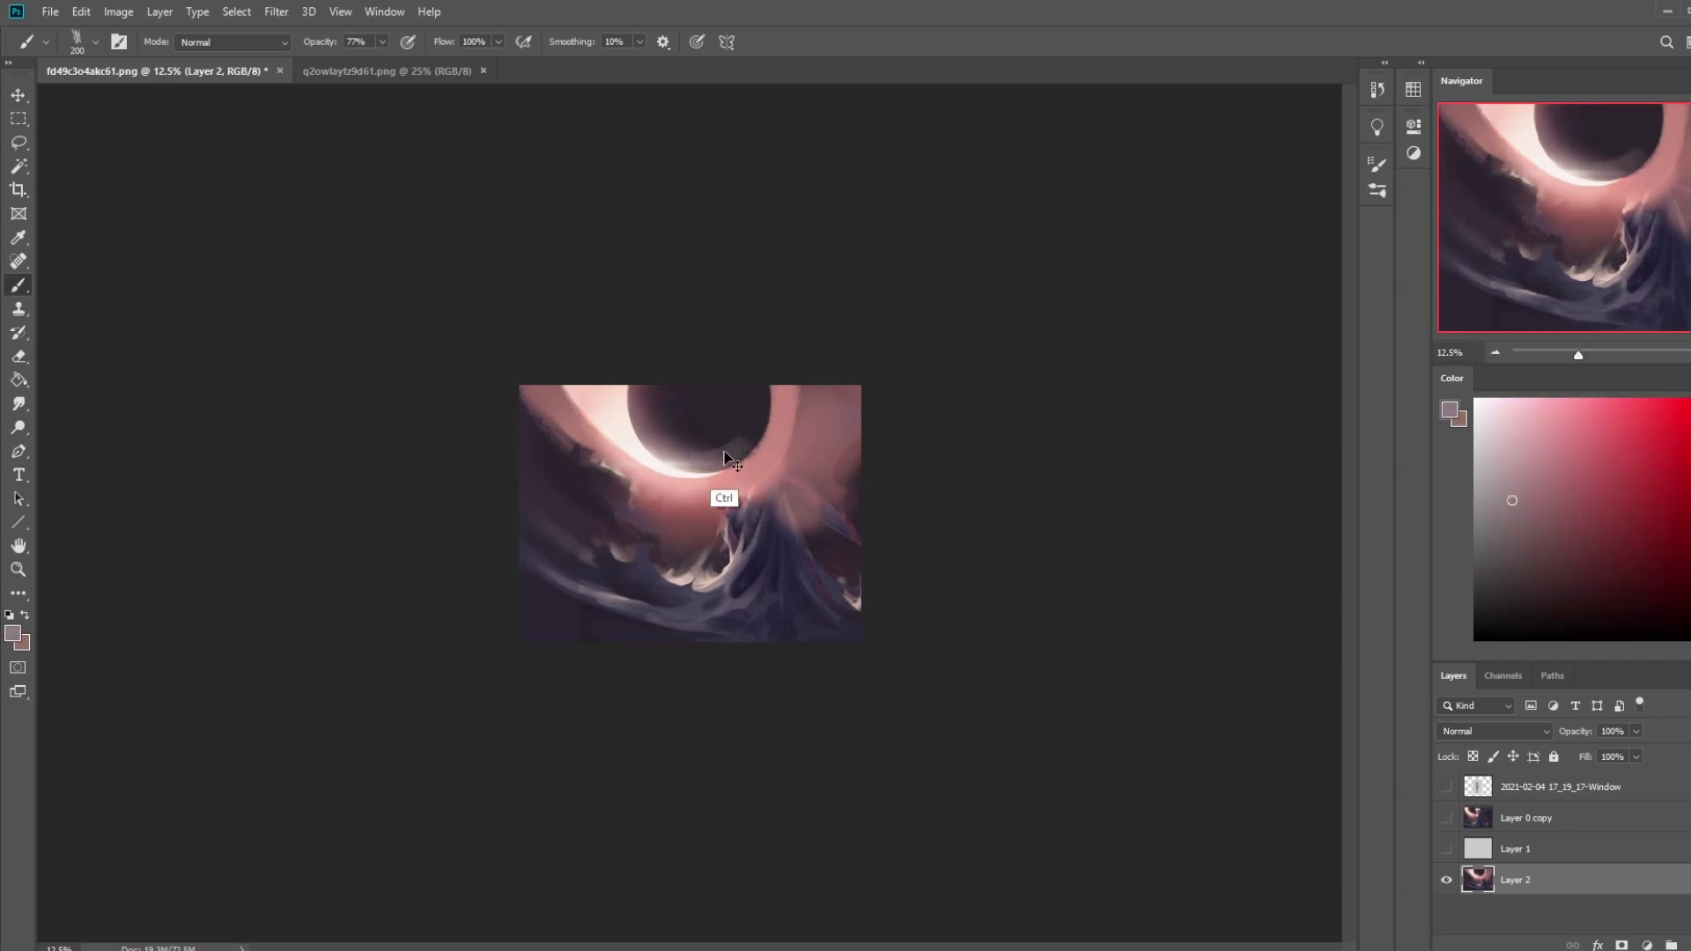
left_click(696, 444, "alt")
left_click_drag(696, 443, 703, 451)
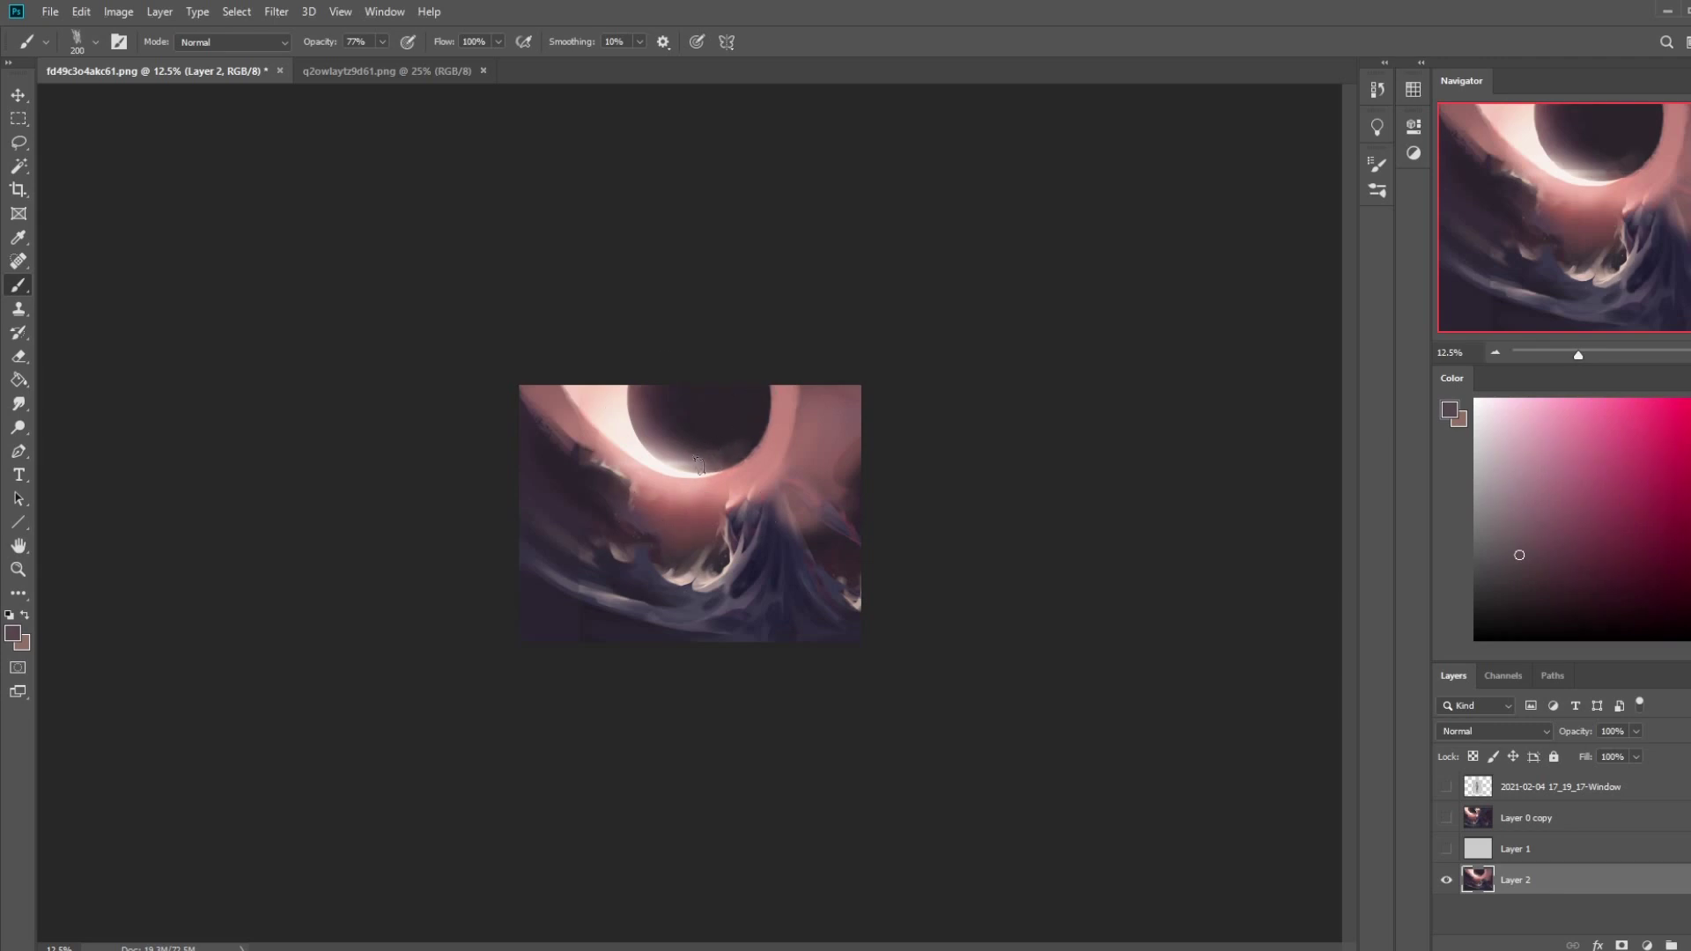
left_click(744, 436, "alt")
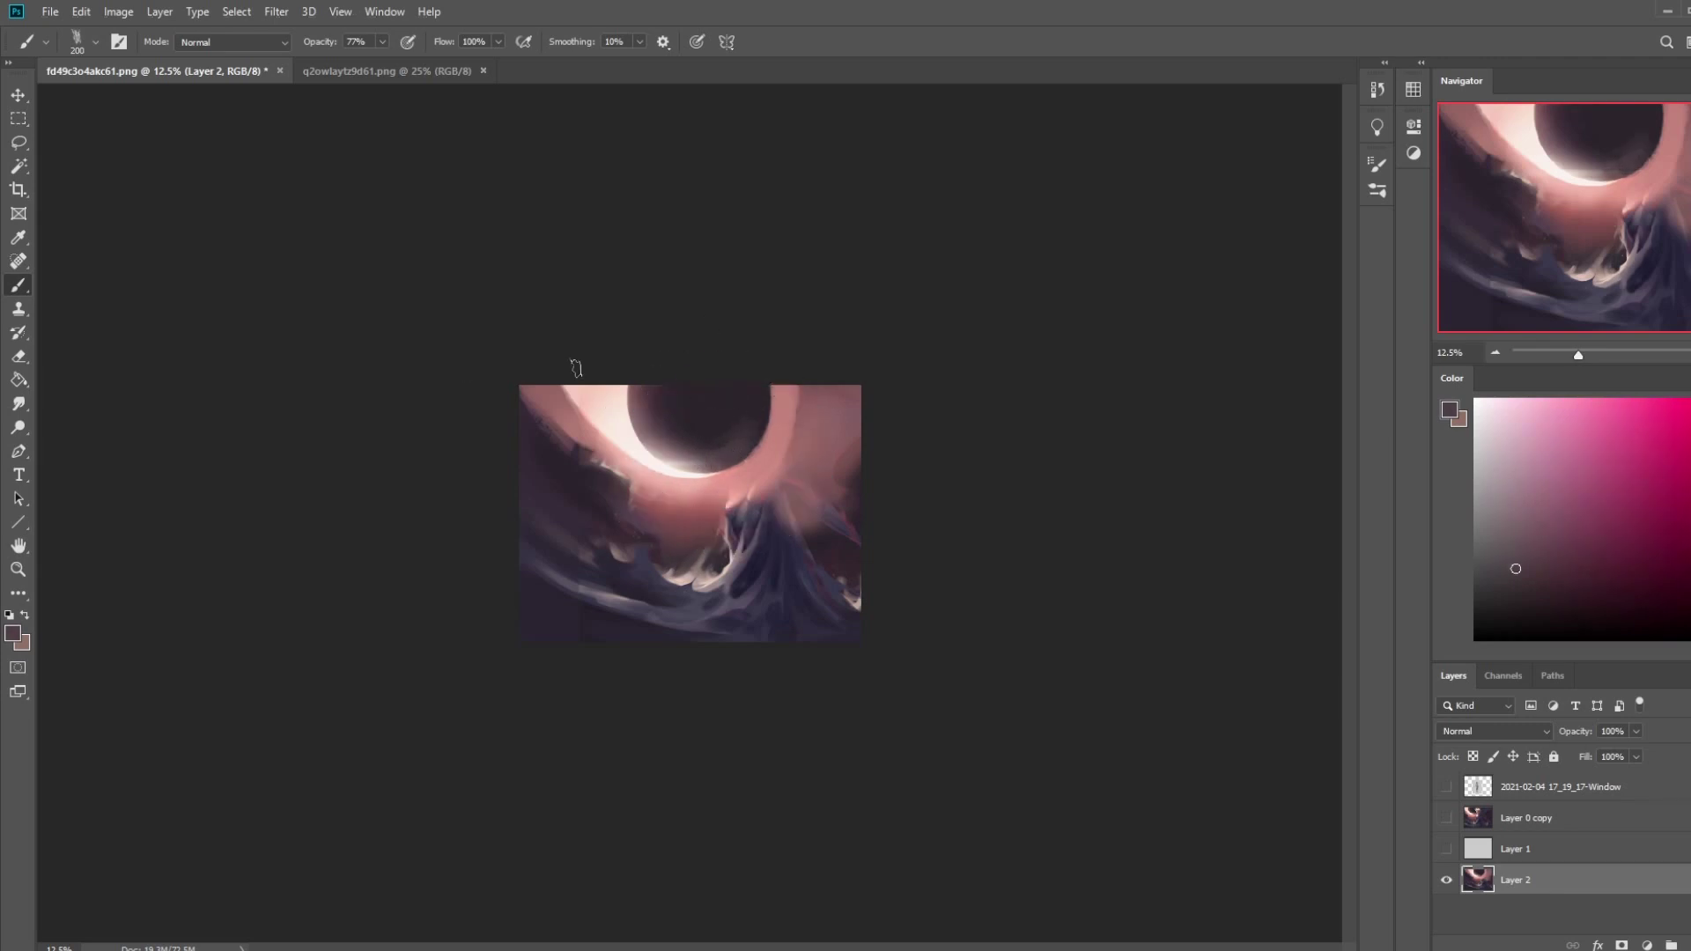
- Smudge the disc's lower right edge to soften it, and lower the smudge strength to 3%
left_click(17, 404)
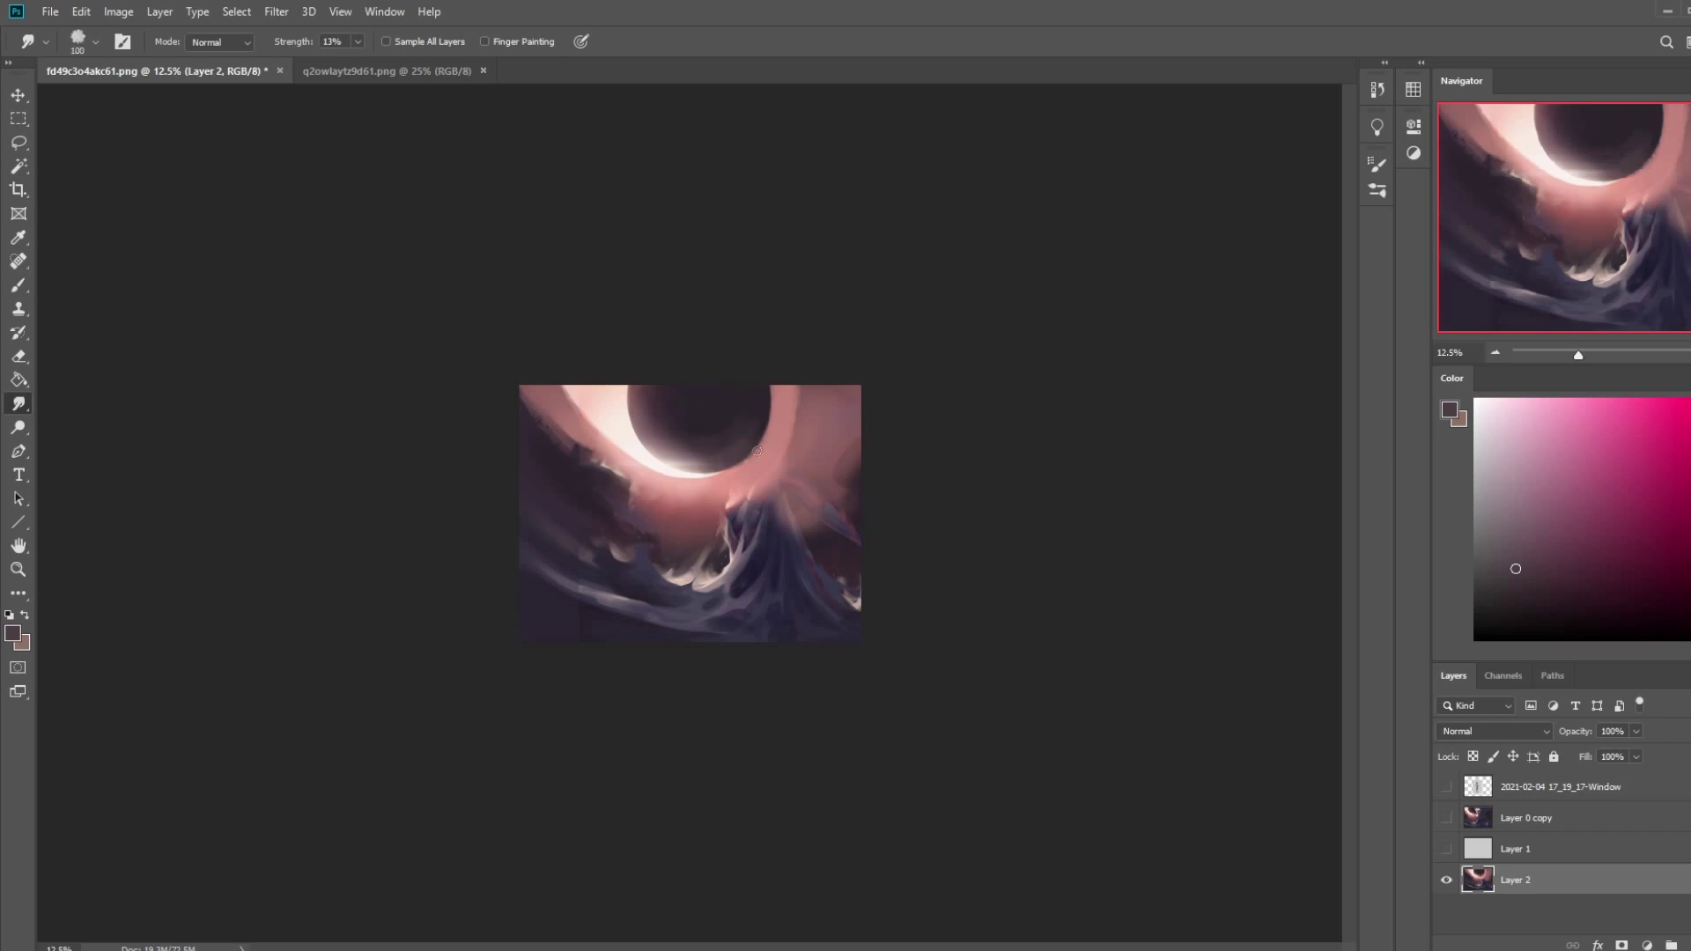
mouse_move(740, 464)
left_mouse_down()
mouse_move(791, 427)
mouse_move(731, 427)
mouse_move(762, 417)
mouse_move(751, 360)
mouse_move(761, 405)
left_mouse_up()
left_click(358, 41)
left_click(707, 458)
- Paint over the figure's upper torso with reddish background tones sampled around the waves
key("b")
left_click(696, 564, "alt")
mouse_move(777, 461)
left_mouse_down()
mouse_move(714, 511)
mouse_move(766, 511)
mouse_move(723, 560)
left_mouse_up()
left_click(692, 579, "alt")
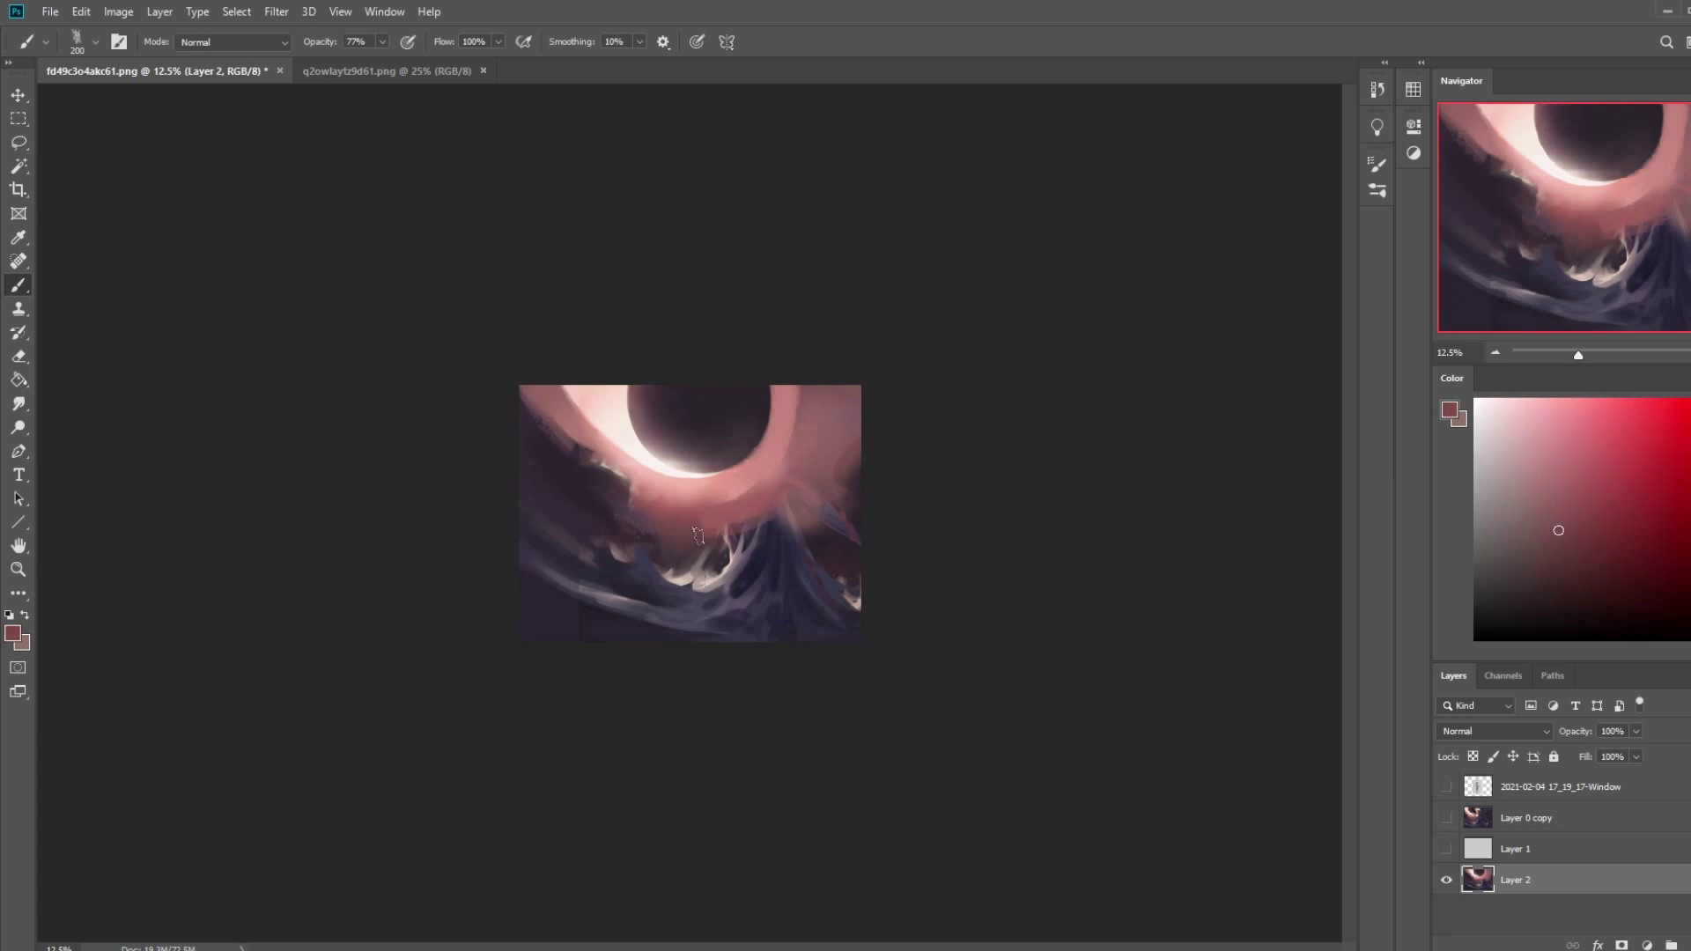
- Sweep broad pink strokes below and beside the eclipse with an enlarged brush, covering the figure's shoulder and upper body
left_click_drag(812, 486, 688, 536)
key("bracketright")
key("bracketright")
key("bracketright")
left_click(804, 509, "alt")
left_click(826, 444, "alt")
- Blend the repainted pink sky around the eclipse with a 175 px Smudge tool at 3% strength
left_click(18, 403)
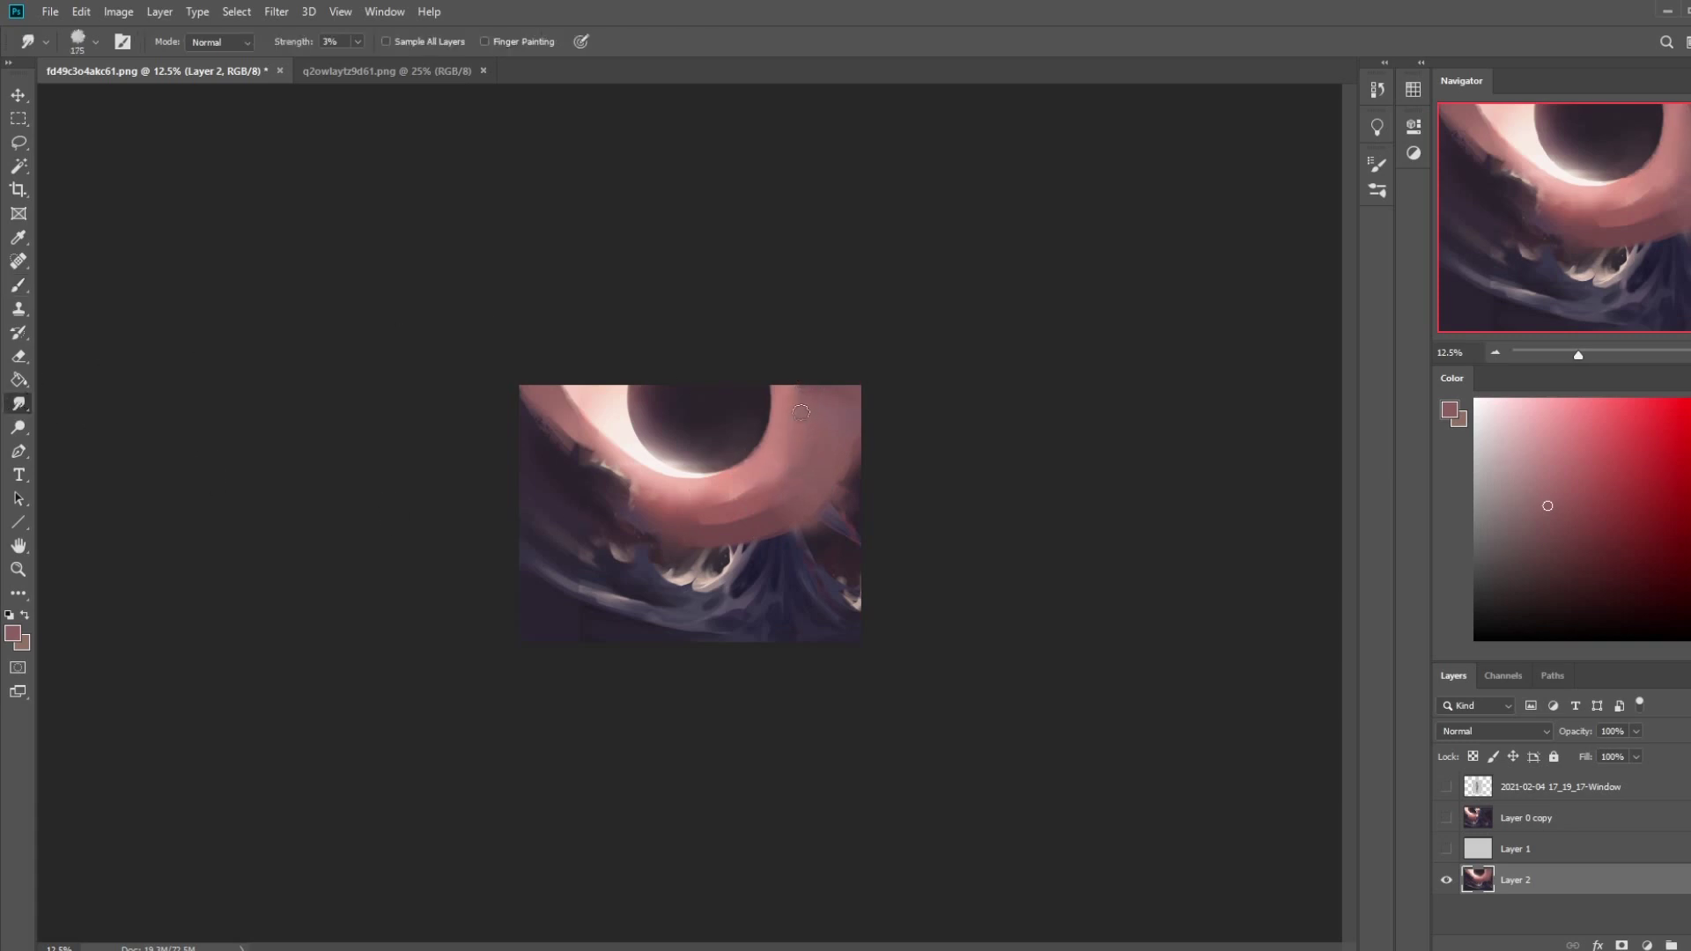
left_click_drag(772, 480, 778, 499)
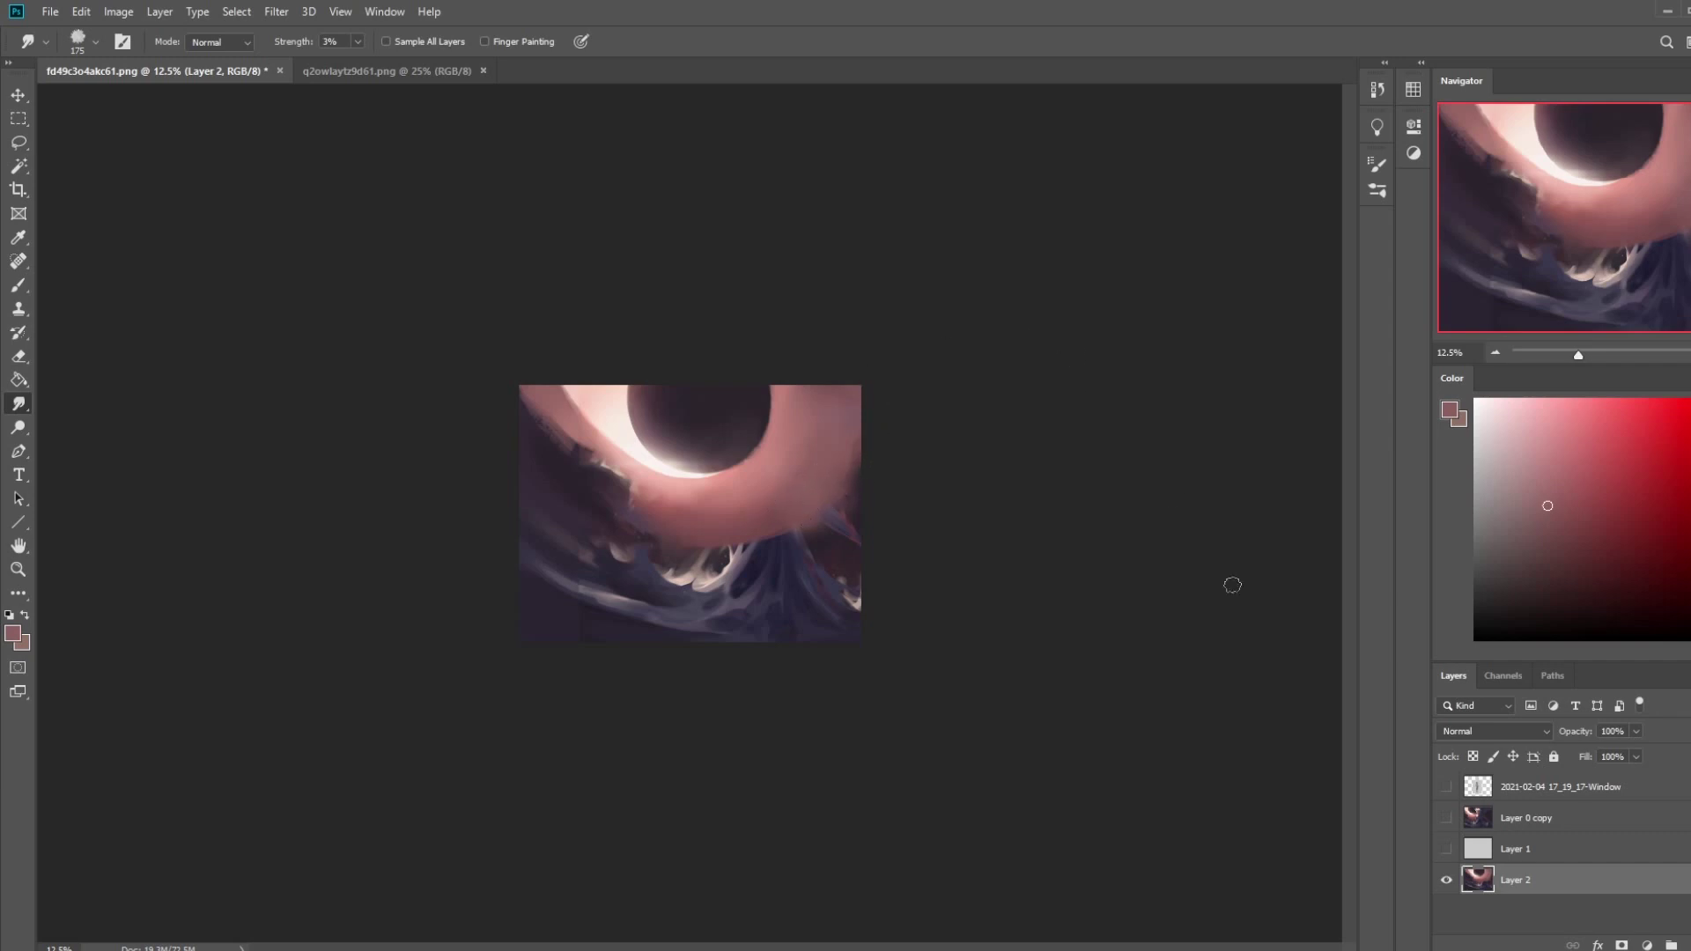
- Show the Layer 0 copy layer, lasso the background around the figure and under its outstretched arm, and delete that area
left_click(1445, 820)
left_click(1519, 818)
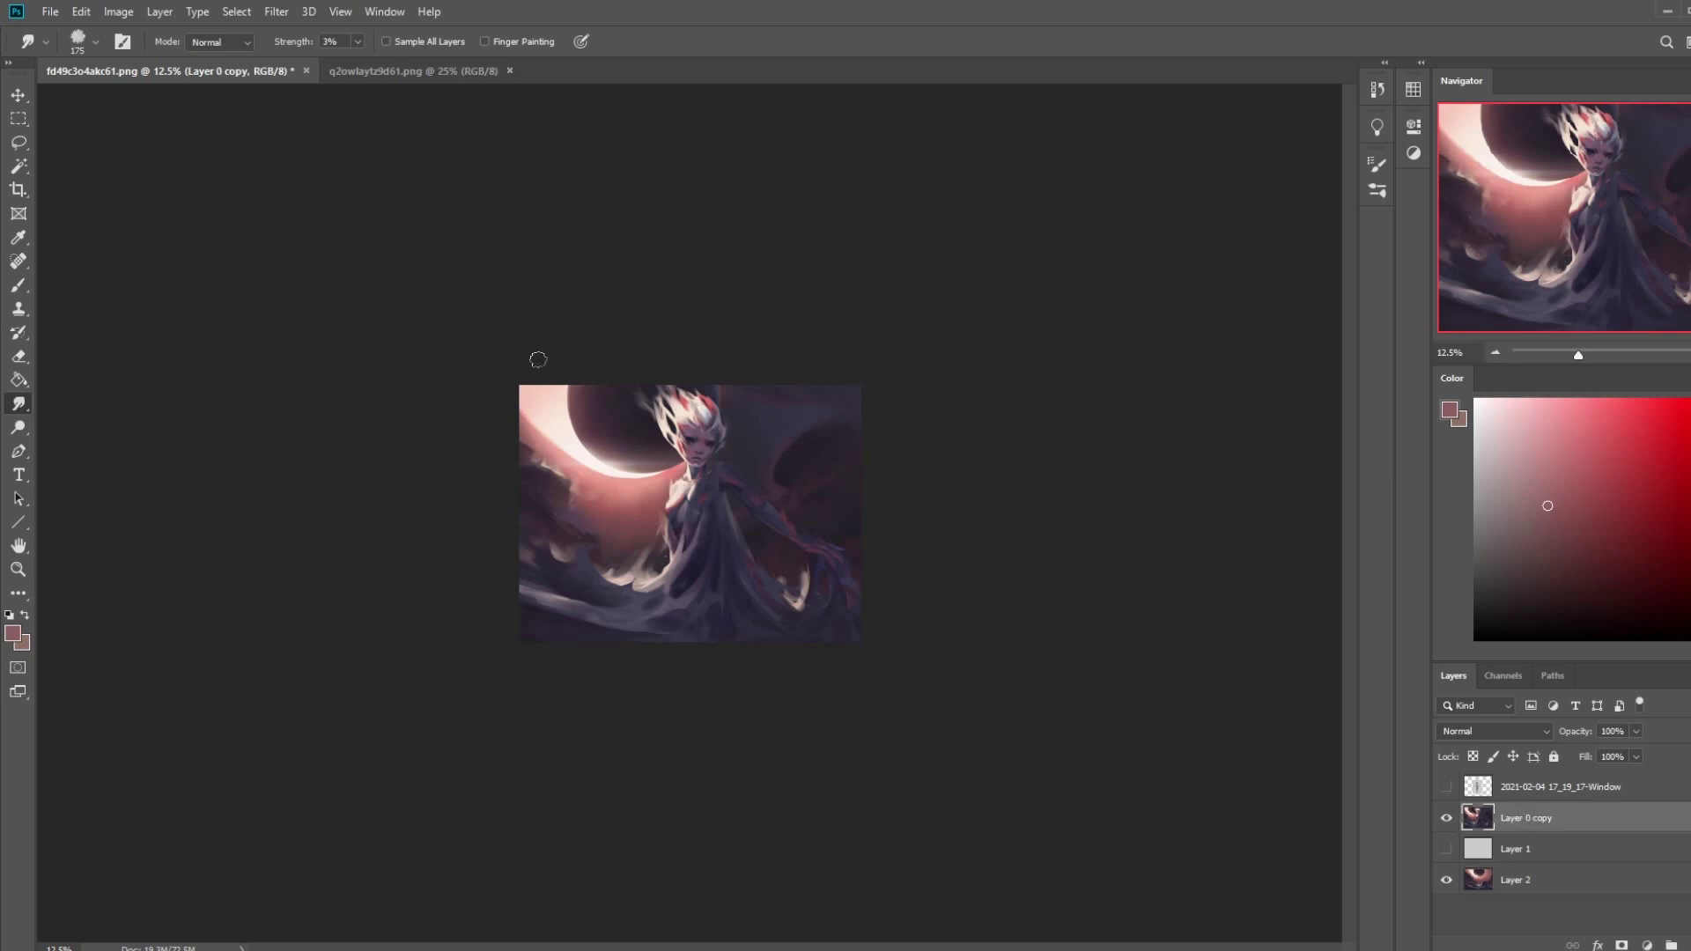
key("l")
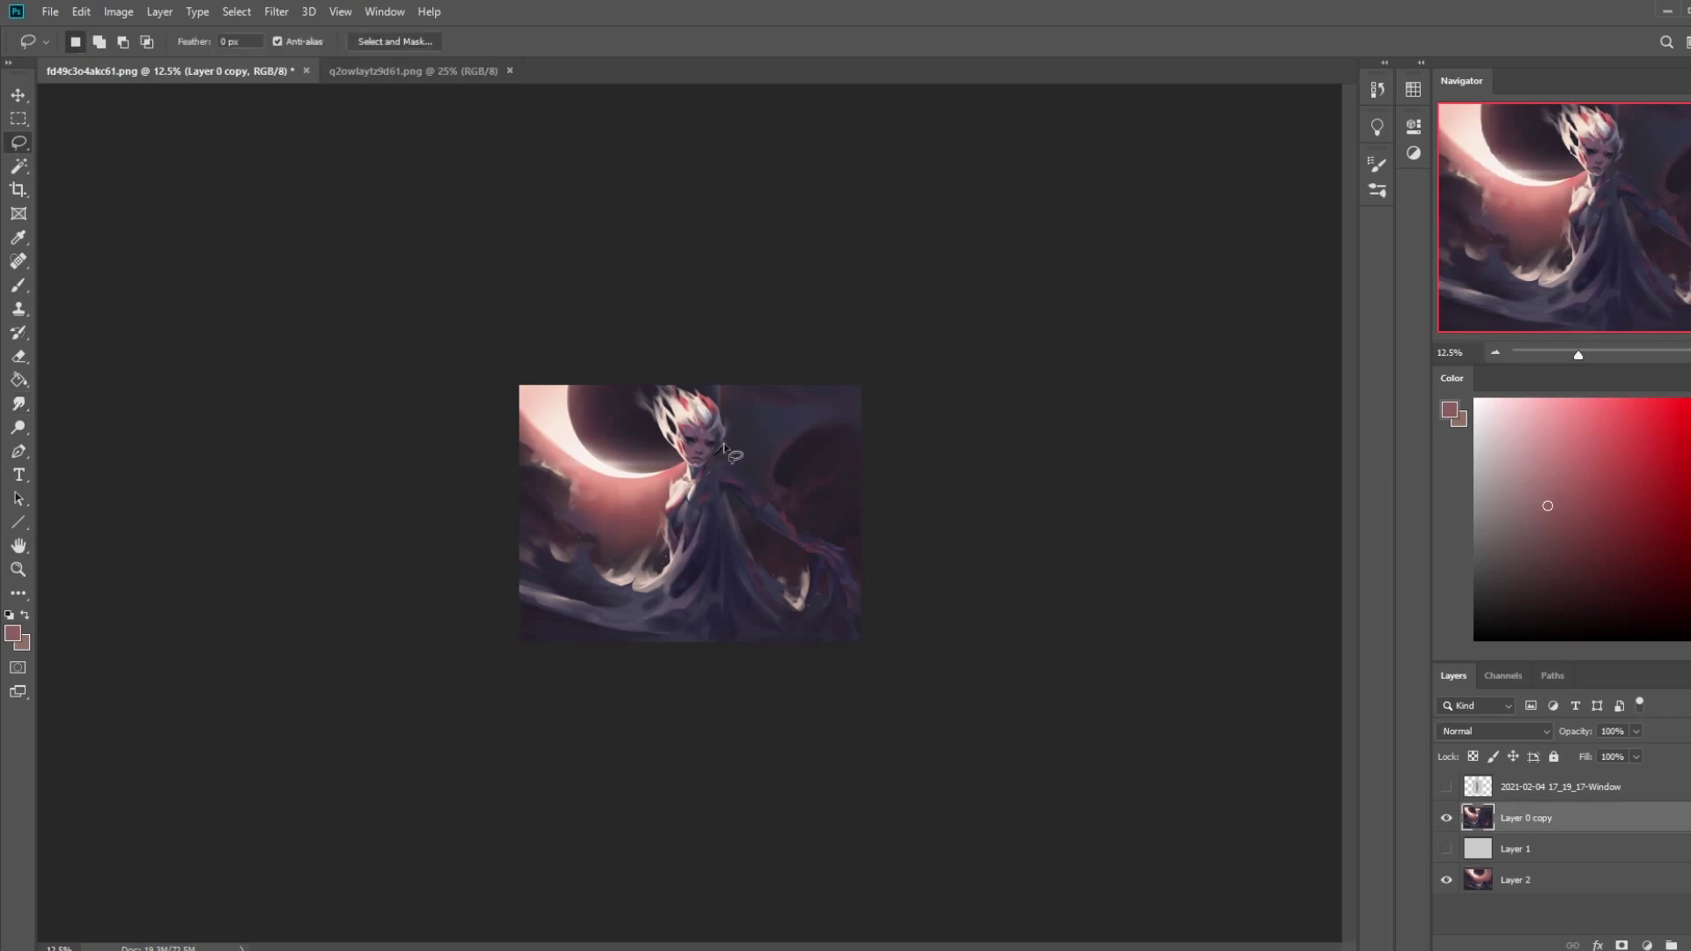
mouse_move(711, 462)
left_mouse_down()
mouse_move(780, 509)
mouse_move(849, 336)
mouse_move(722, 400)
mouse_move(718, 440)
mouse_move(703, 400)
mouse_move(662, 386)
mouse_move(634, 476)
mouse_move(706, 313)
left_mouse_up()
key("shift")
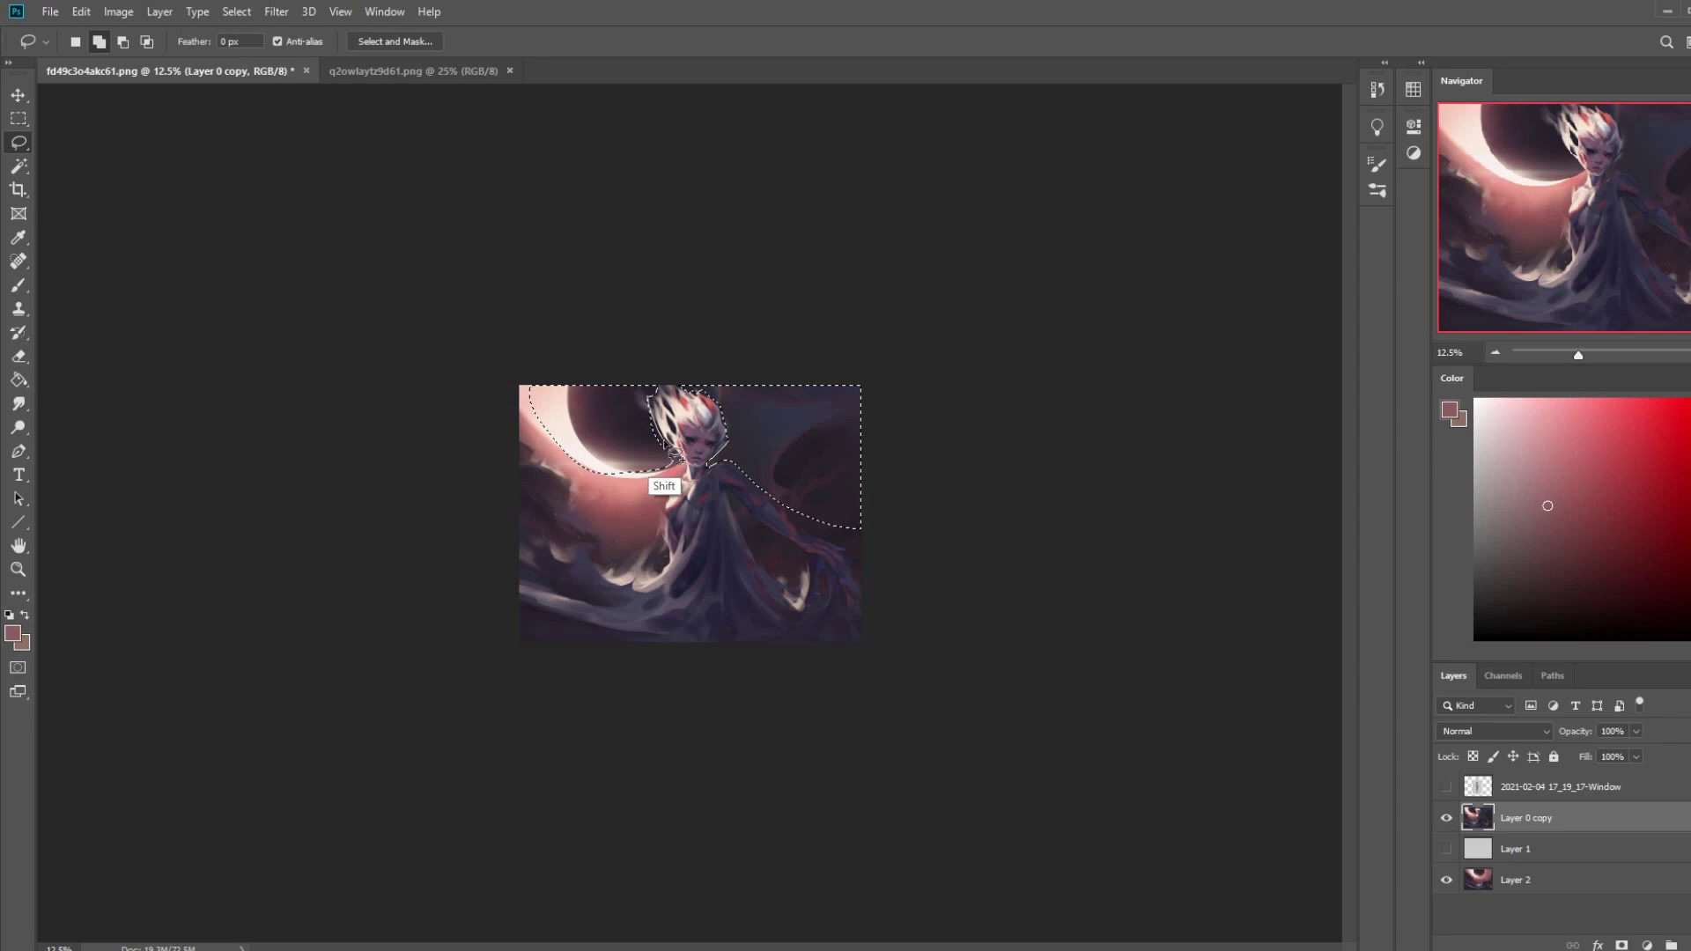
mouse_move(689, 467)
left_mouse_down()
mouse_move(671, 524)
mouse_move(541, 545)
mouse_move(637, 364)
left_mouse_up()
key("shift")
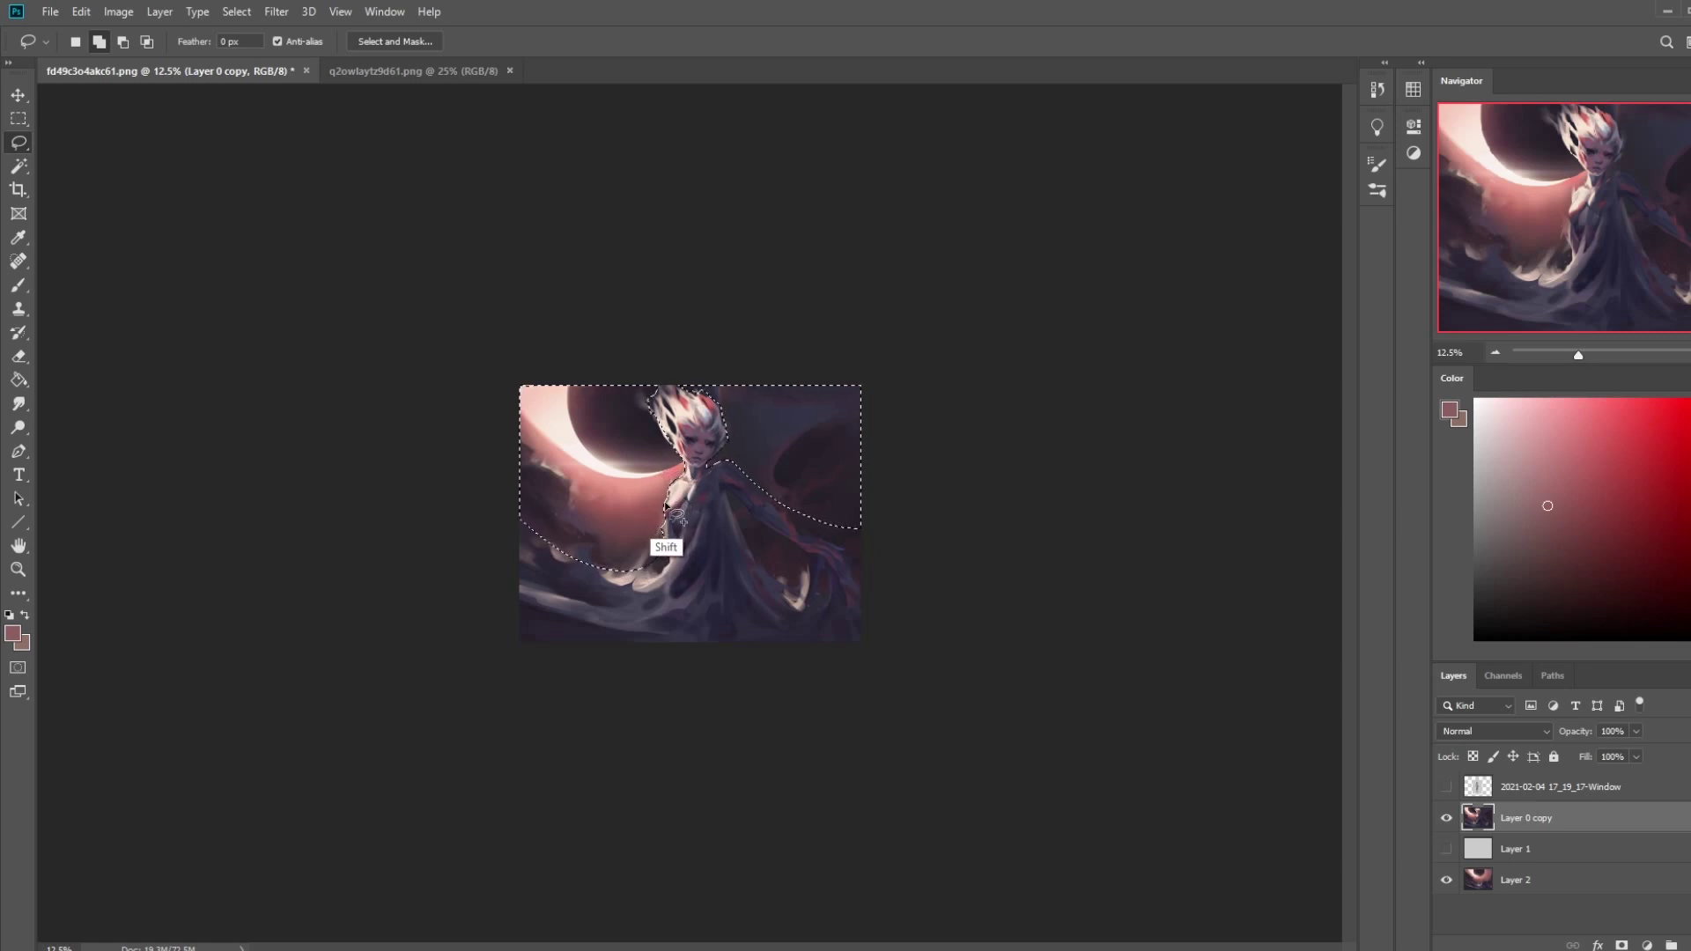
left_click_drag(649, 467, 669, 524)
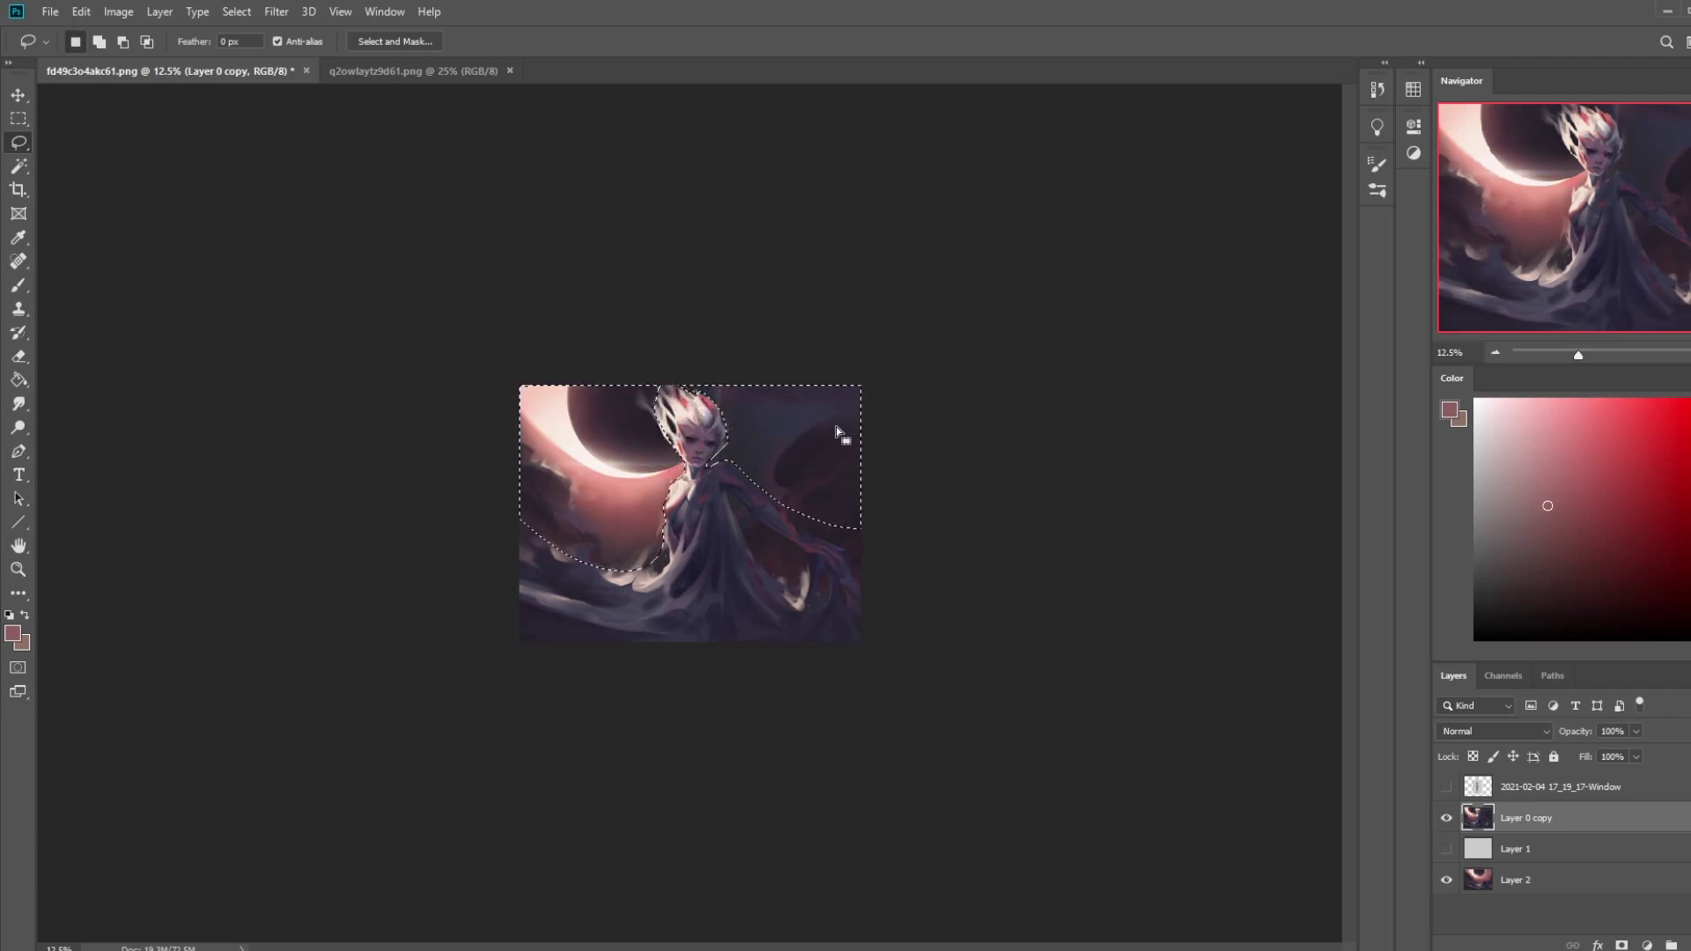
key("shift")
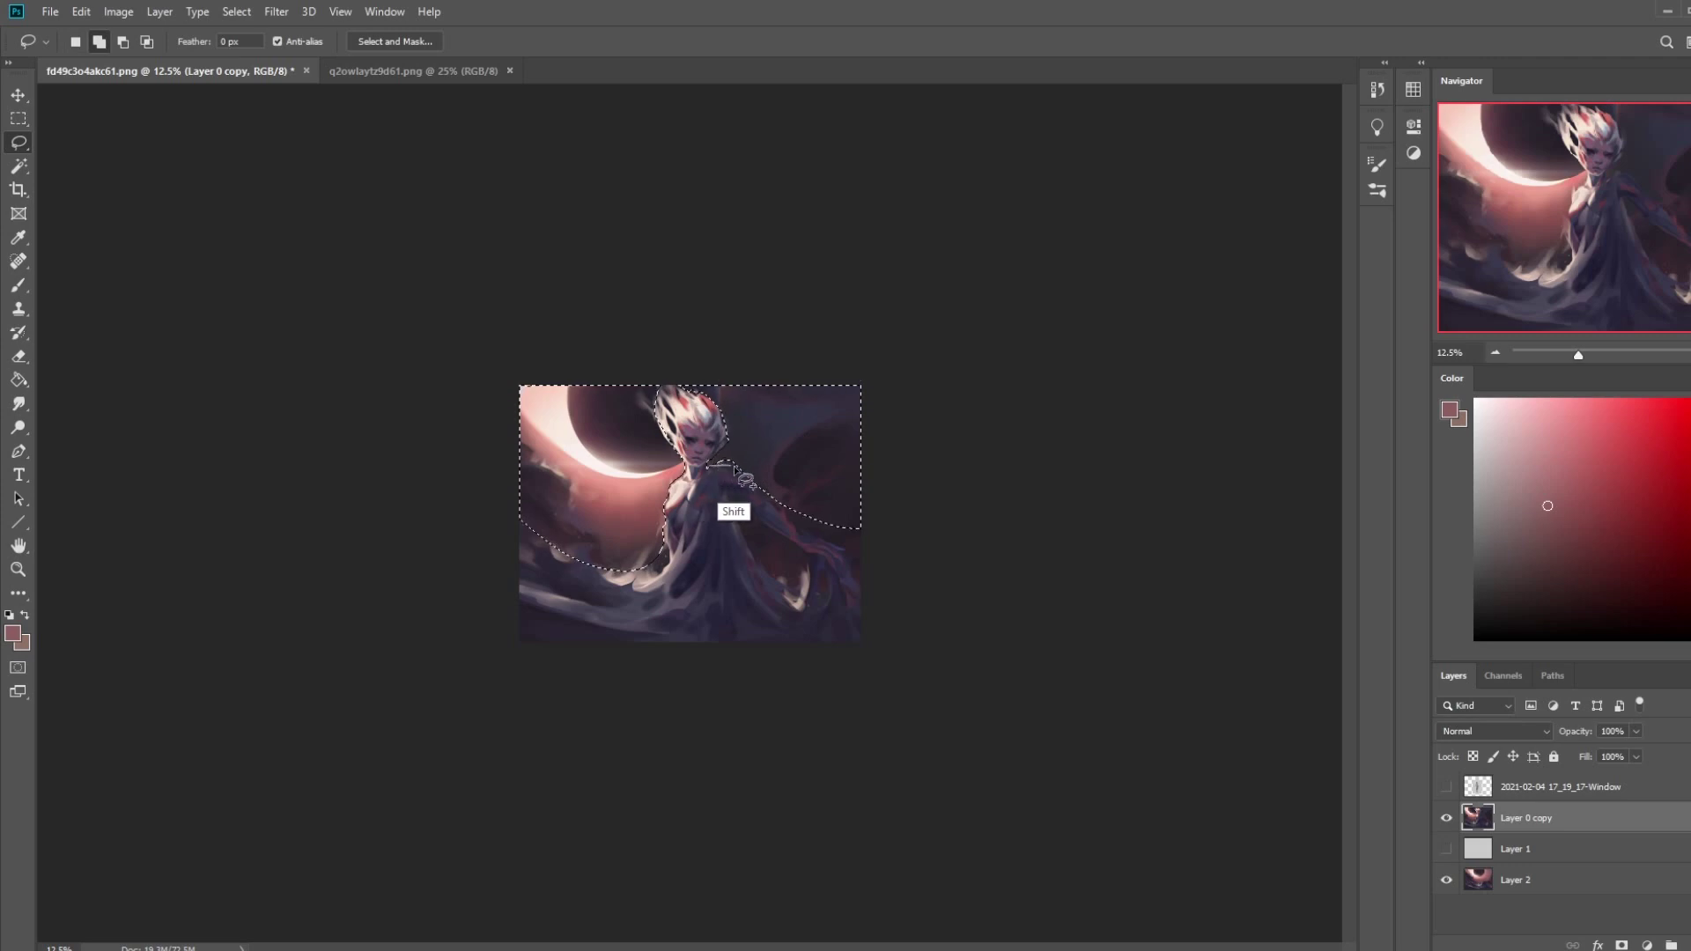
mouse_move(753, 438)
left_mouse_down()
mouse_move(774, 461)
mouse_move(729, 461)
mouse_move(899, 567)
mouse_move(710, 347)
left_mouse_up()
key("shift")
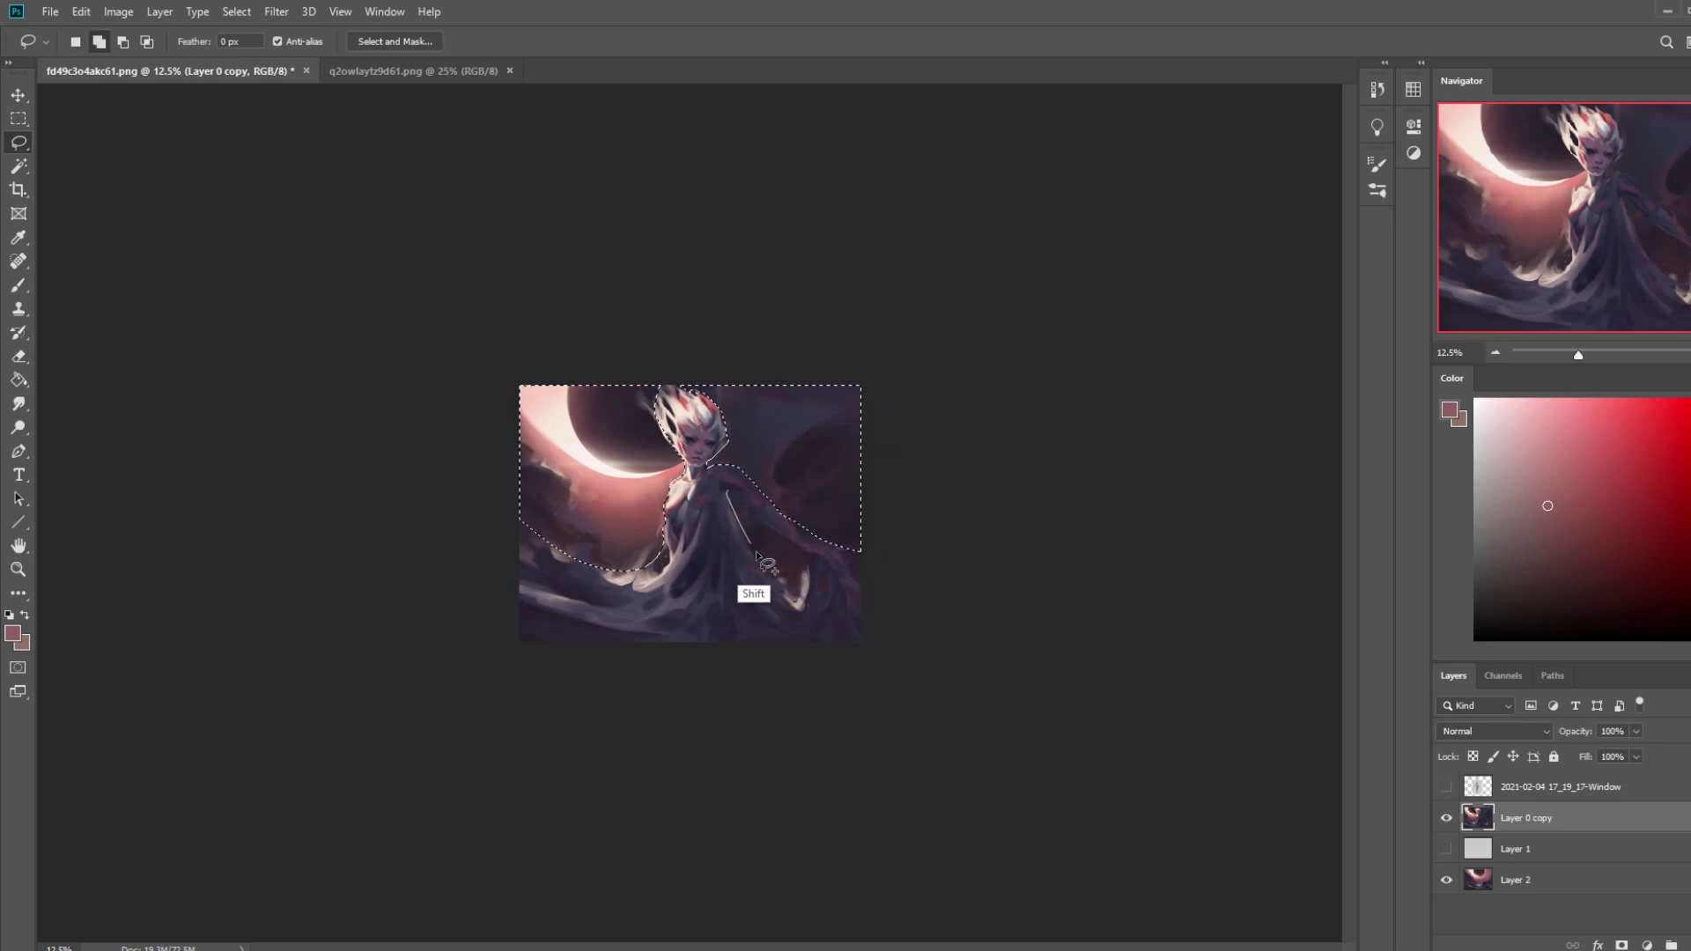
mouse_move(727, 494)
left_mouse_down()
mouse_move(792, 605)
mouse_move(793, 441)
left_mouse_up()
key("shift")
mouse_move(747, 528)
left_mouse_down()
mouse_move(793, 594)
mouse_move(792, 542)
left_mouse_up()
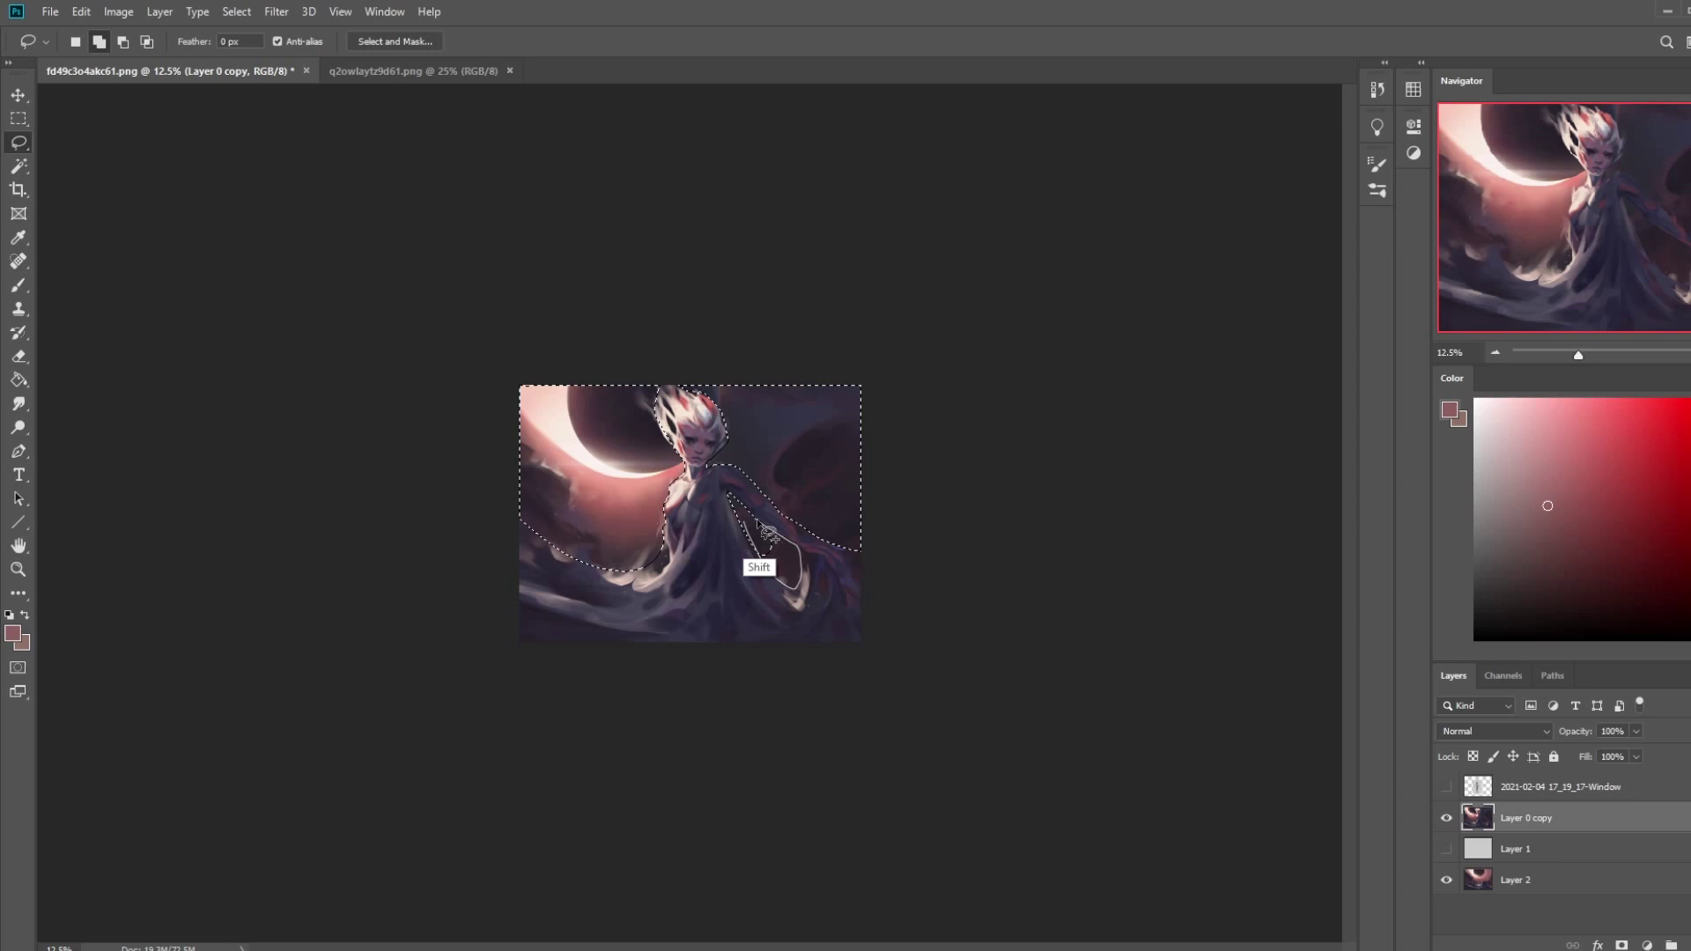
key("shift")
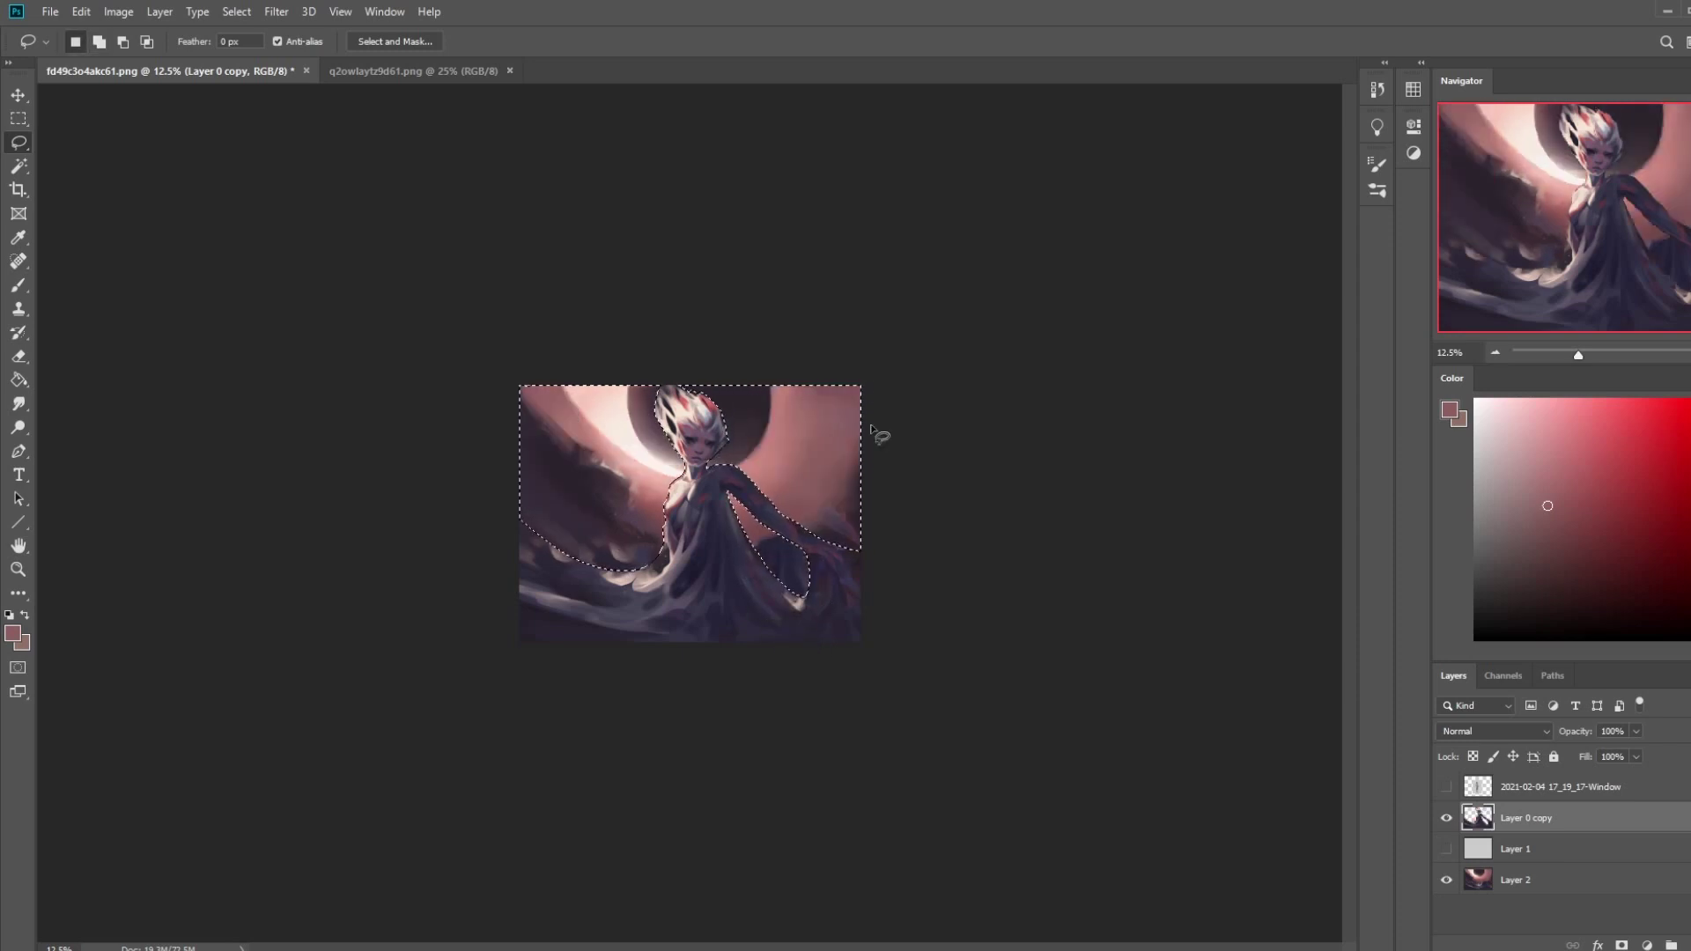
key("m")
right_click(704, 476)
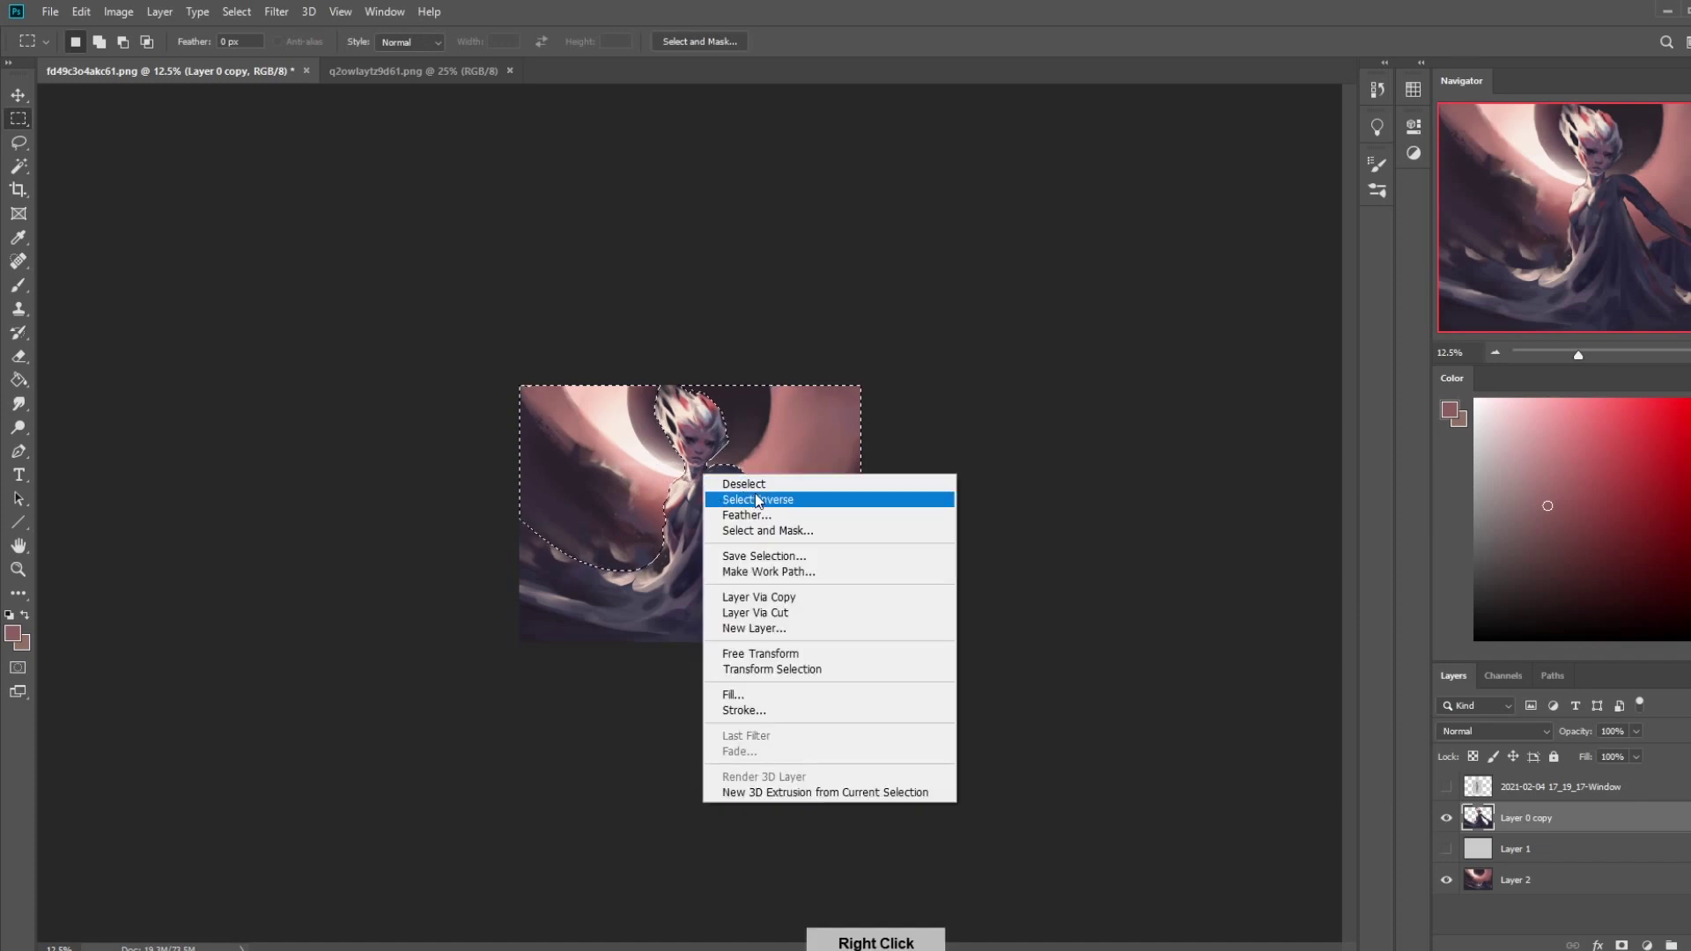
left_click(790, 485)
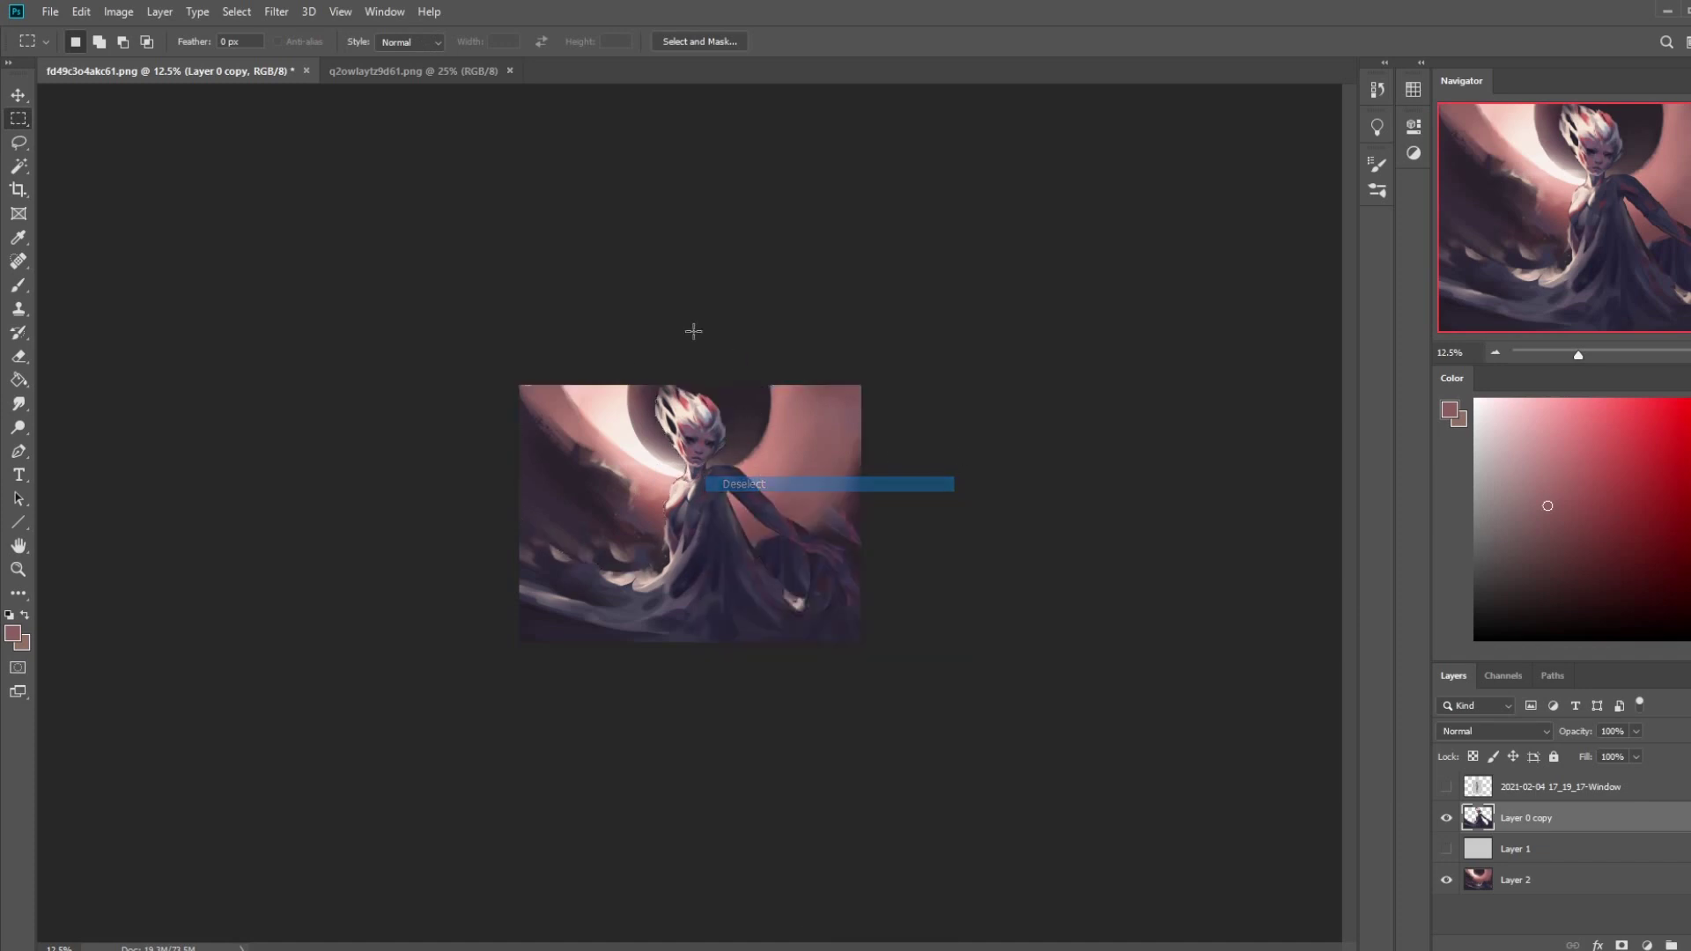
- Lock the figure layer's transparent pixels and darken the figure with soft brush strokes in a dark purple sampled from its body
left_click(1447, 817)
key("b")
left_click(710, 480, "alt")
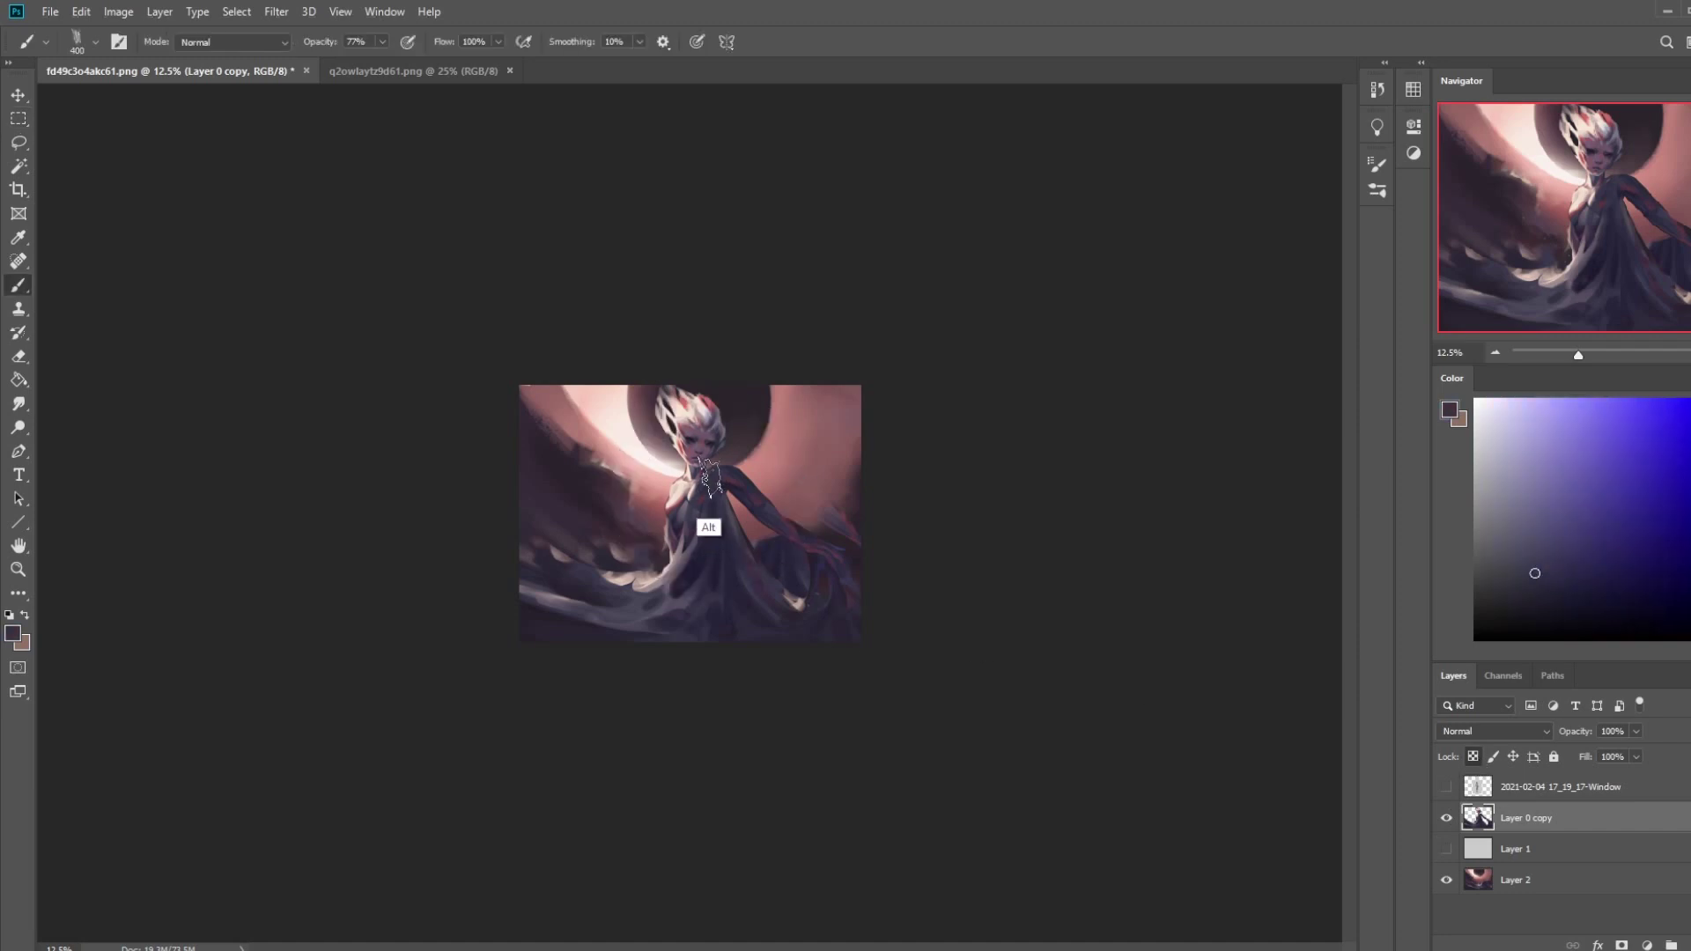
right_click(775, 509)
double_click(824, 511)
mouse_move(696, 454)
left_mouse_down()
mouse_move(682, 491)
mouse_move(705, 423)
left_mouse_up()
left_click(697, 564, "alt")
- Lasso the waves and spreading dress on both sides of the figure and delete them, keeping a narrower skirt
key("l")
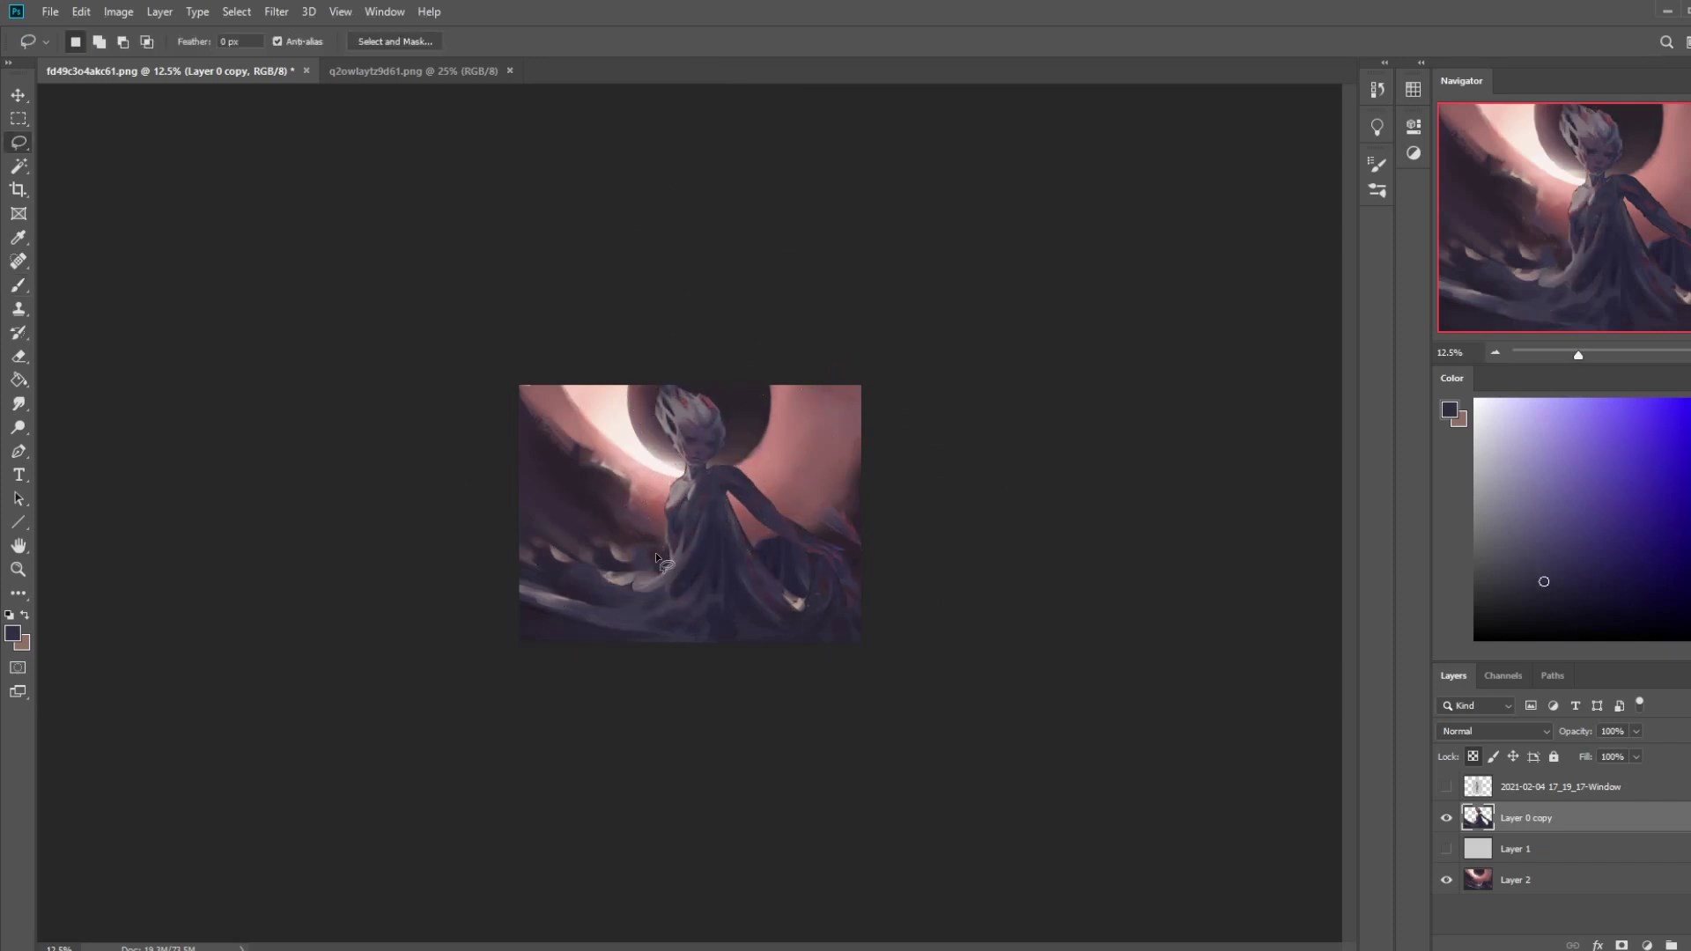
left_click_drag(657, 605, 639, 641)
key("shift")
mouse_move(736, 509)
left_mouse_down()
mouse_move(756, 586)
mouse_move(904, 681)
mouse_move(886, 566)
mouse_move(788, 550)
mouse_move(792, 585)
mouse_move(755, 518)
left_mouse_up()
key("Delete")
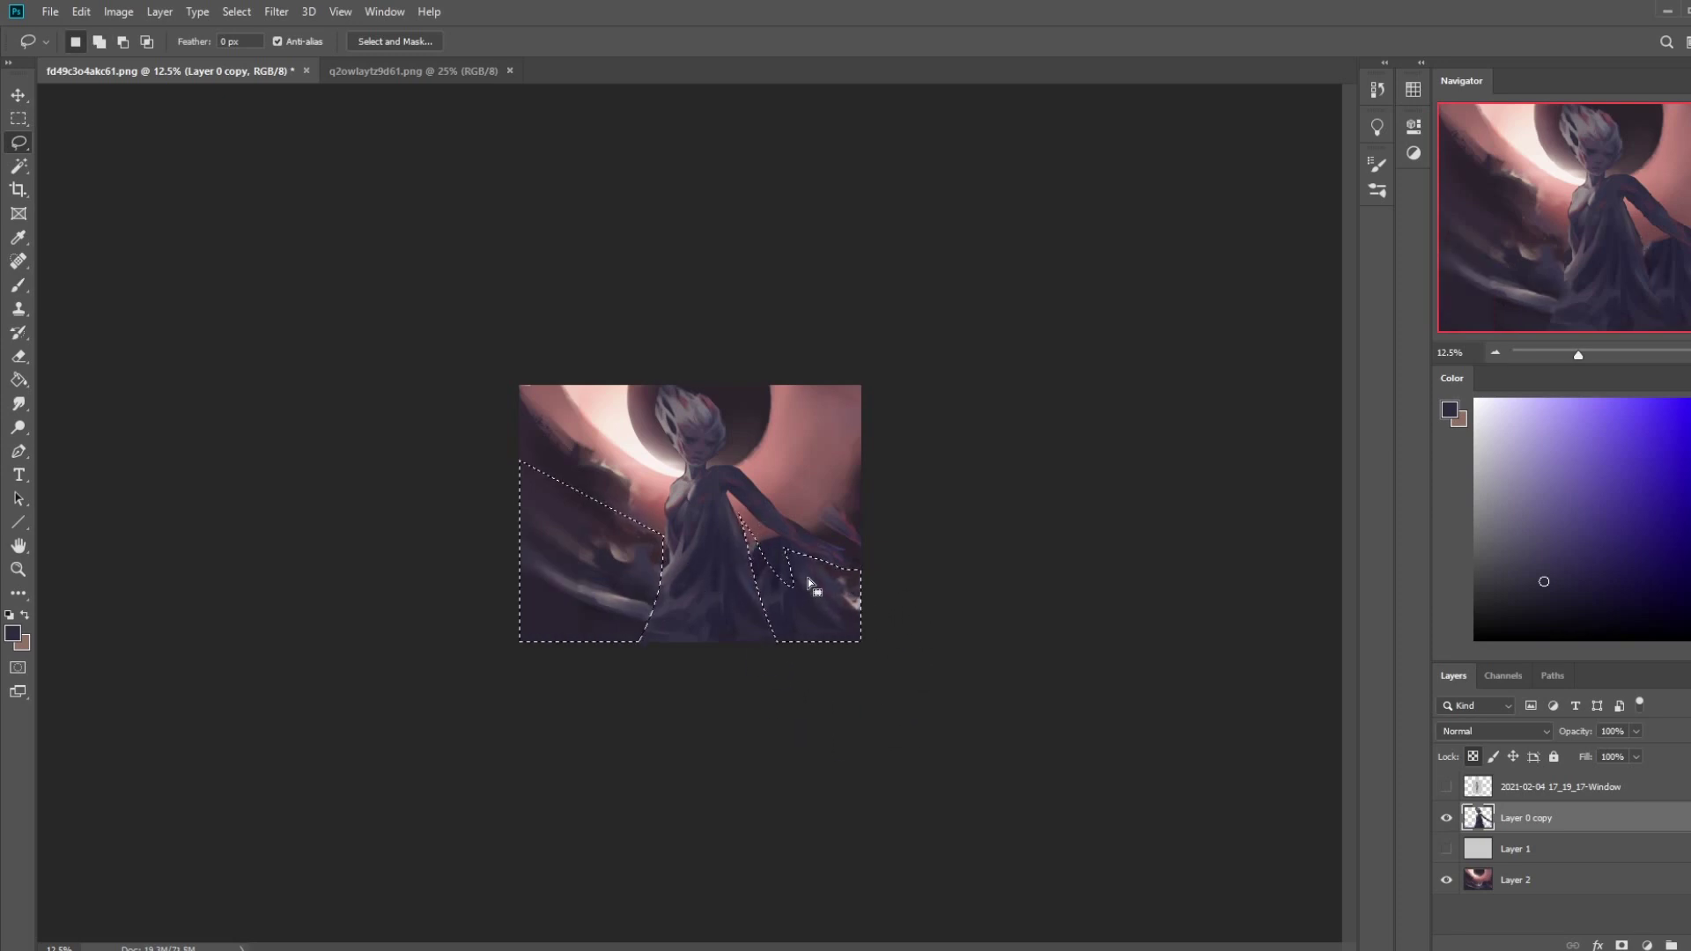
key("ctrl+d")
key("m")
right_click(767, 517)
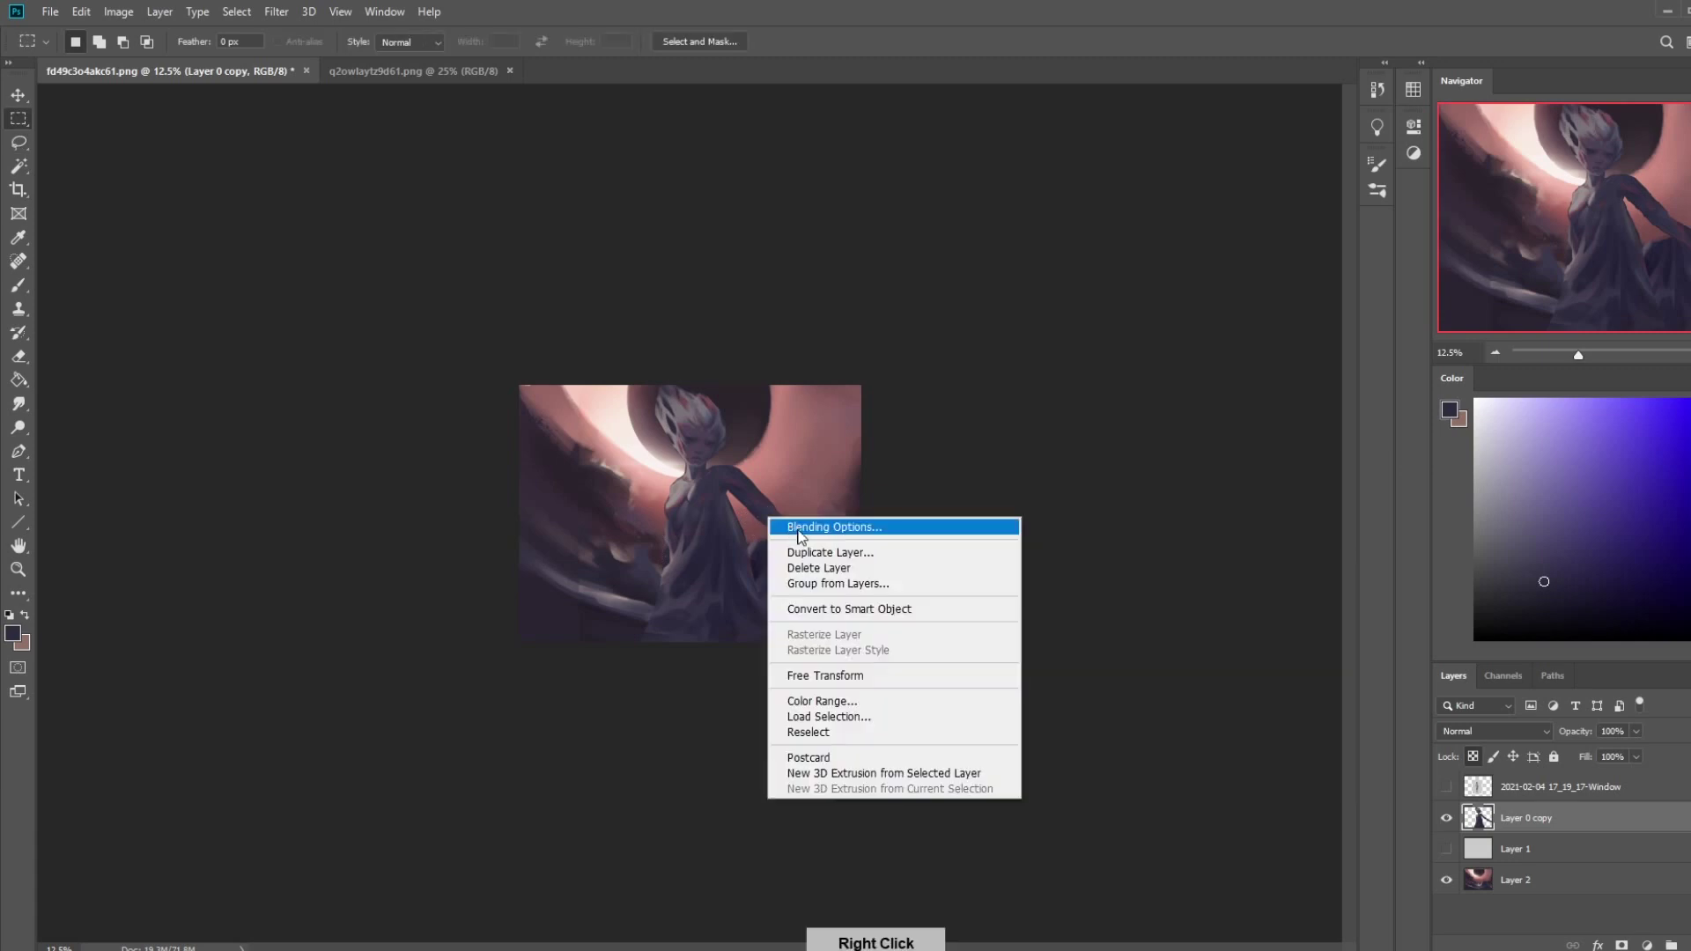
- Paint pink tones sampled beside the figure over the dark clouds on the left of Layer 2 with a 2700 px brush
left_click(1529, 874)
key("b")
left_click(657, 477, "alt")
mouse_move(604, 491)
left_mouse_down()
mouse_move(528, 423)
mouse_move(564, 450)
left_mouse_up()
key("ctrl+z")
key("ctrl+z")
key("bracketright")
key("bracketright")
key("bracketright")
key("bracketright")
mouse_move(634, 537)
left_mouse_down()
mouse_move(573, 494)
mouse_move(473, 263)
left_mouse_up()
mouse_move(654, 508)
left_mouse_down()
mouse_move(608, 487)
mouse_move(503, 254)
left_mouse_up()
left_click(661, 483, "alt")
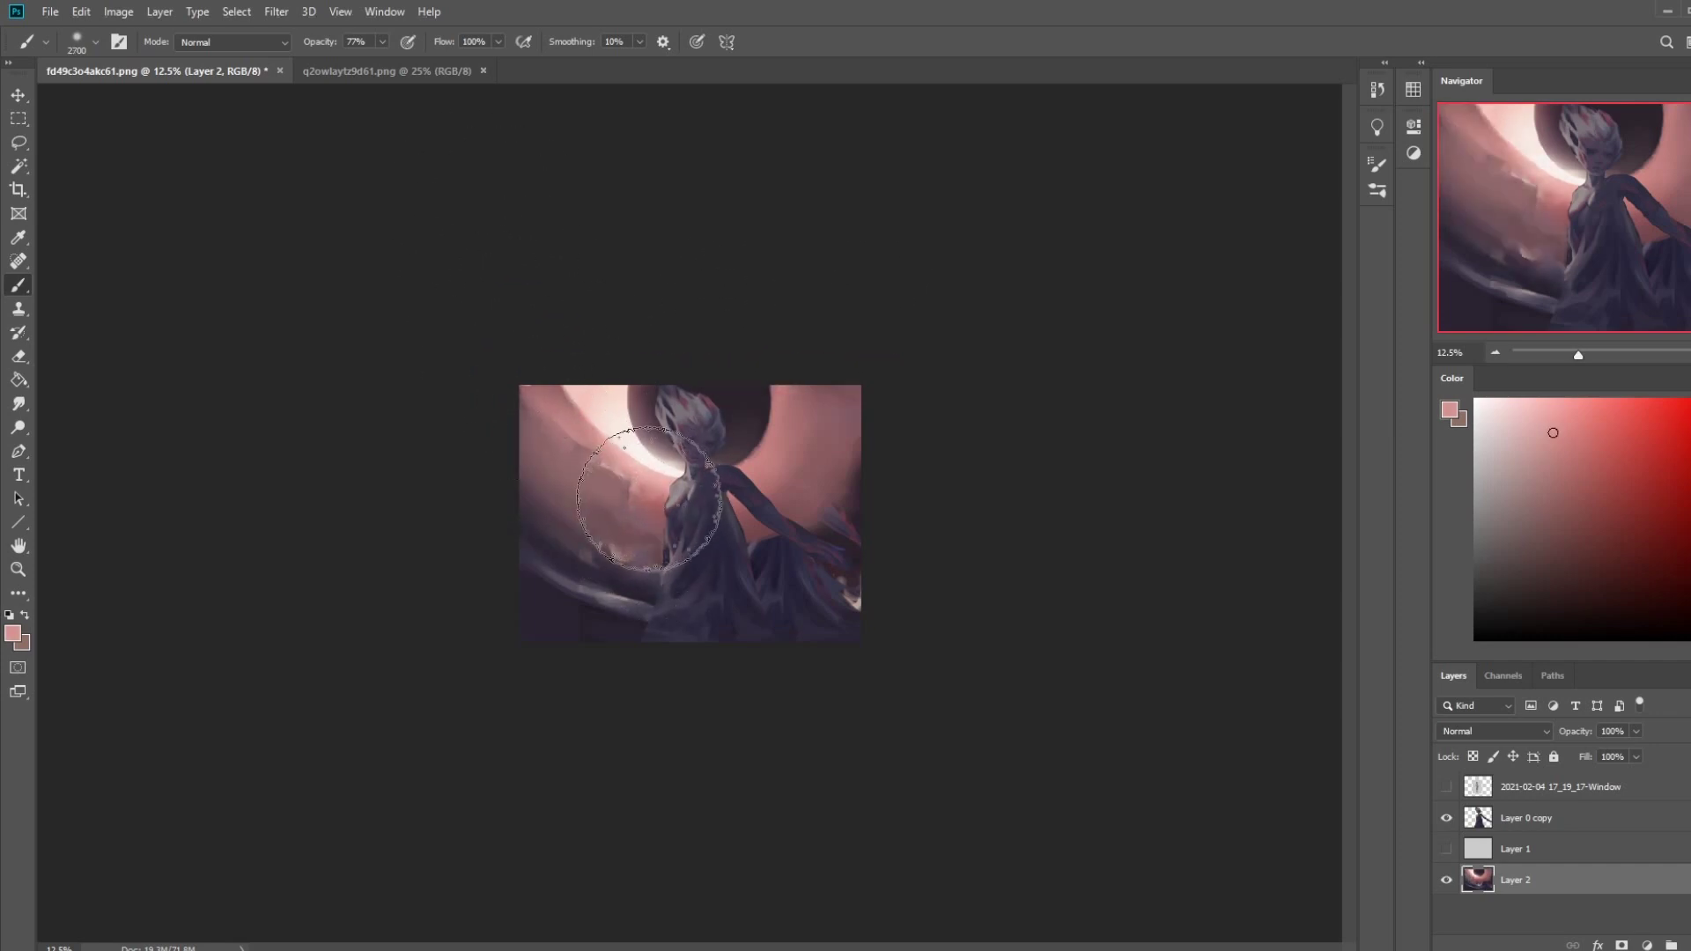
mouse_move(651, 503)
left_mouse_down()
mouse_move(564, 446)
mouse_move(500, 246)
left_mouse_up()
- Cover the waves at the right and bottom of Layer 2 with pink sampled from the right-hand sky
left_click(806, 453, "alt")
mouse_move(787, 503)
left_mouse_down()
mouse_move(758, 549)
mouse_move(813, 529)
mouse_move(887, 396)
left_mouse_up()
left_click_drag(601, 586, 325, 272)
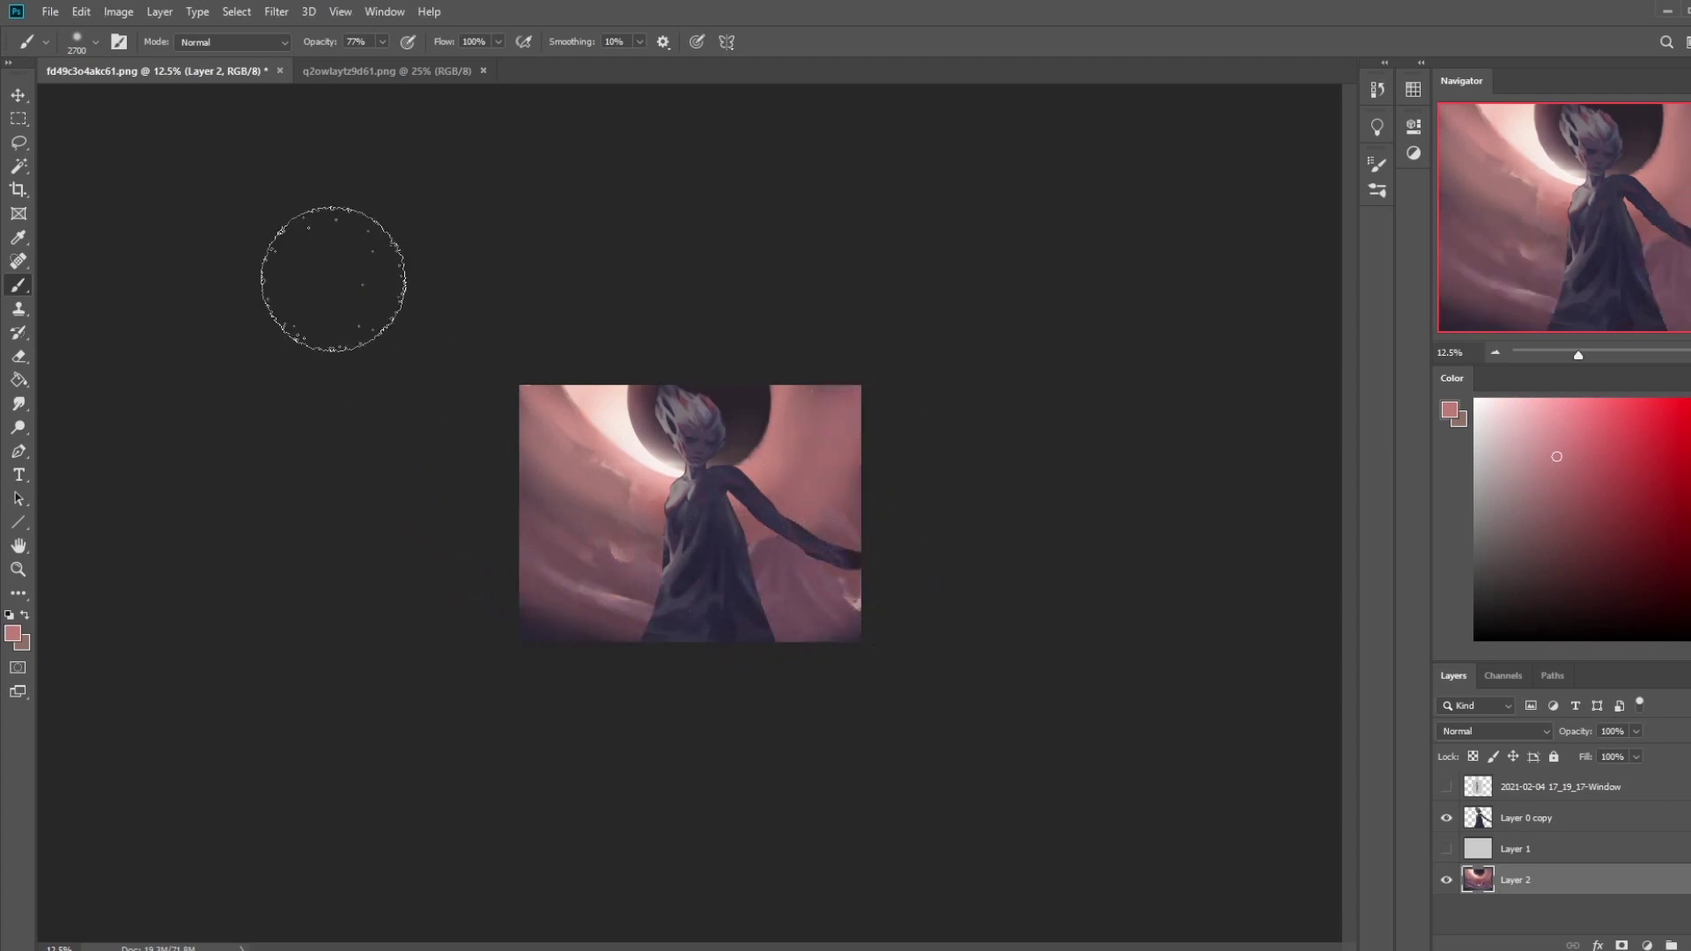
left_click_drag(623, 650, 453, 249)
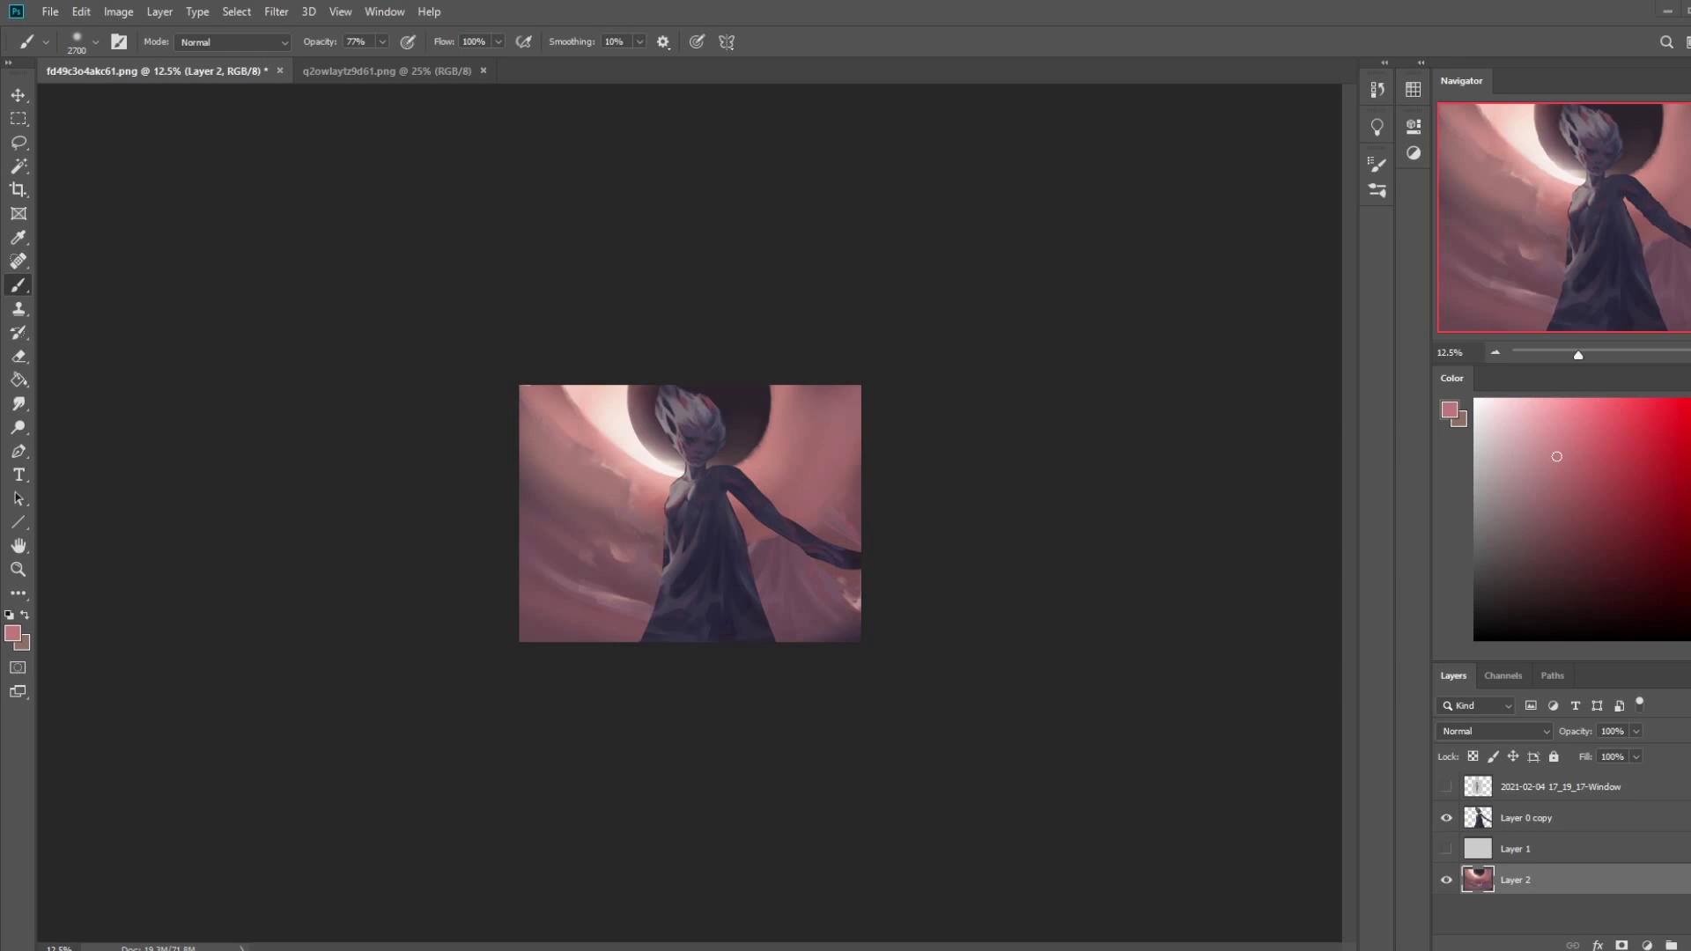
- Place the rocky landscape image 2qt3qo4hl3e61 directly above Layer 2 and rasterize it
left_click_drag(896, 436, 777, 439)
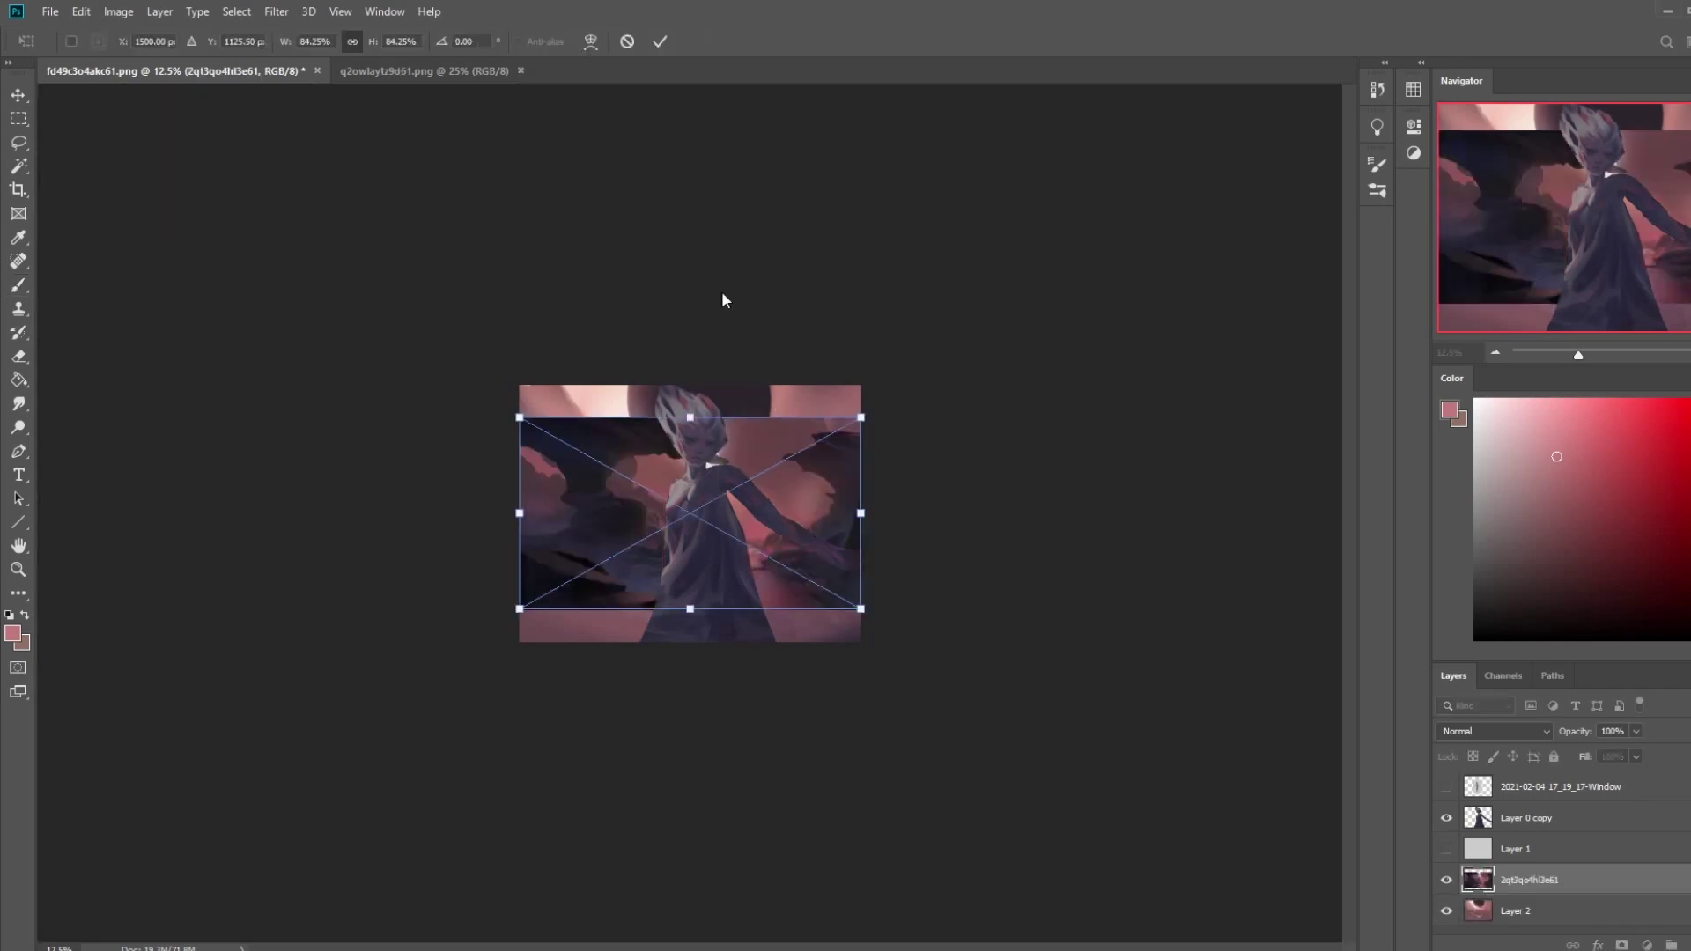
left_click(660, 42)
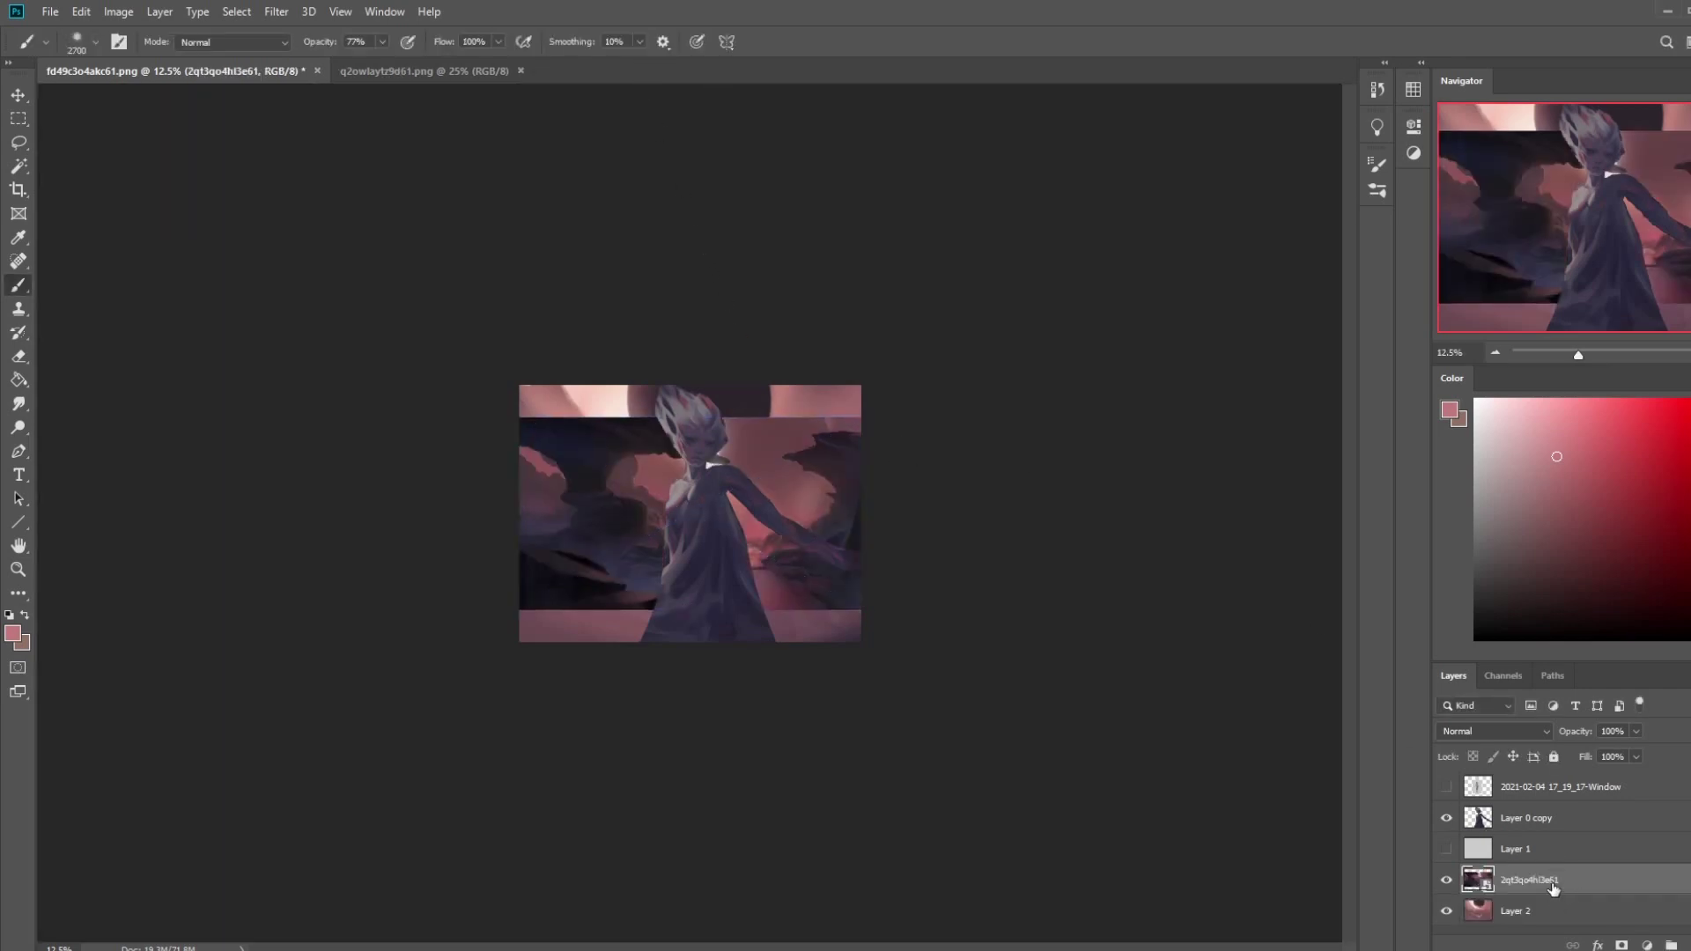
right_click(1553, 890)
left_click(1564, 439)
- Move the landscape image to the lower part of the canvas and distort it into a trapezoid with a wider base
key("v")
left_click_drag(736, 532, 729, 573)
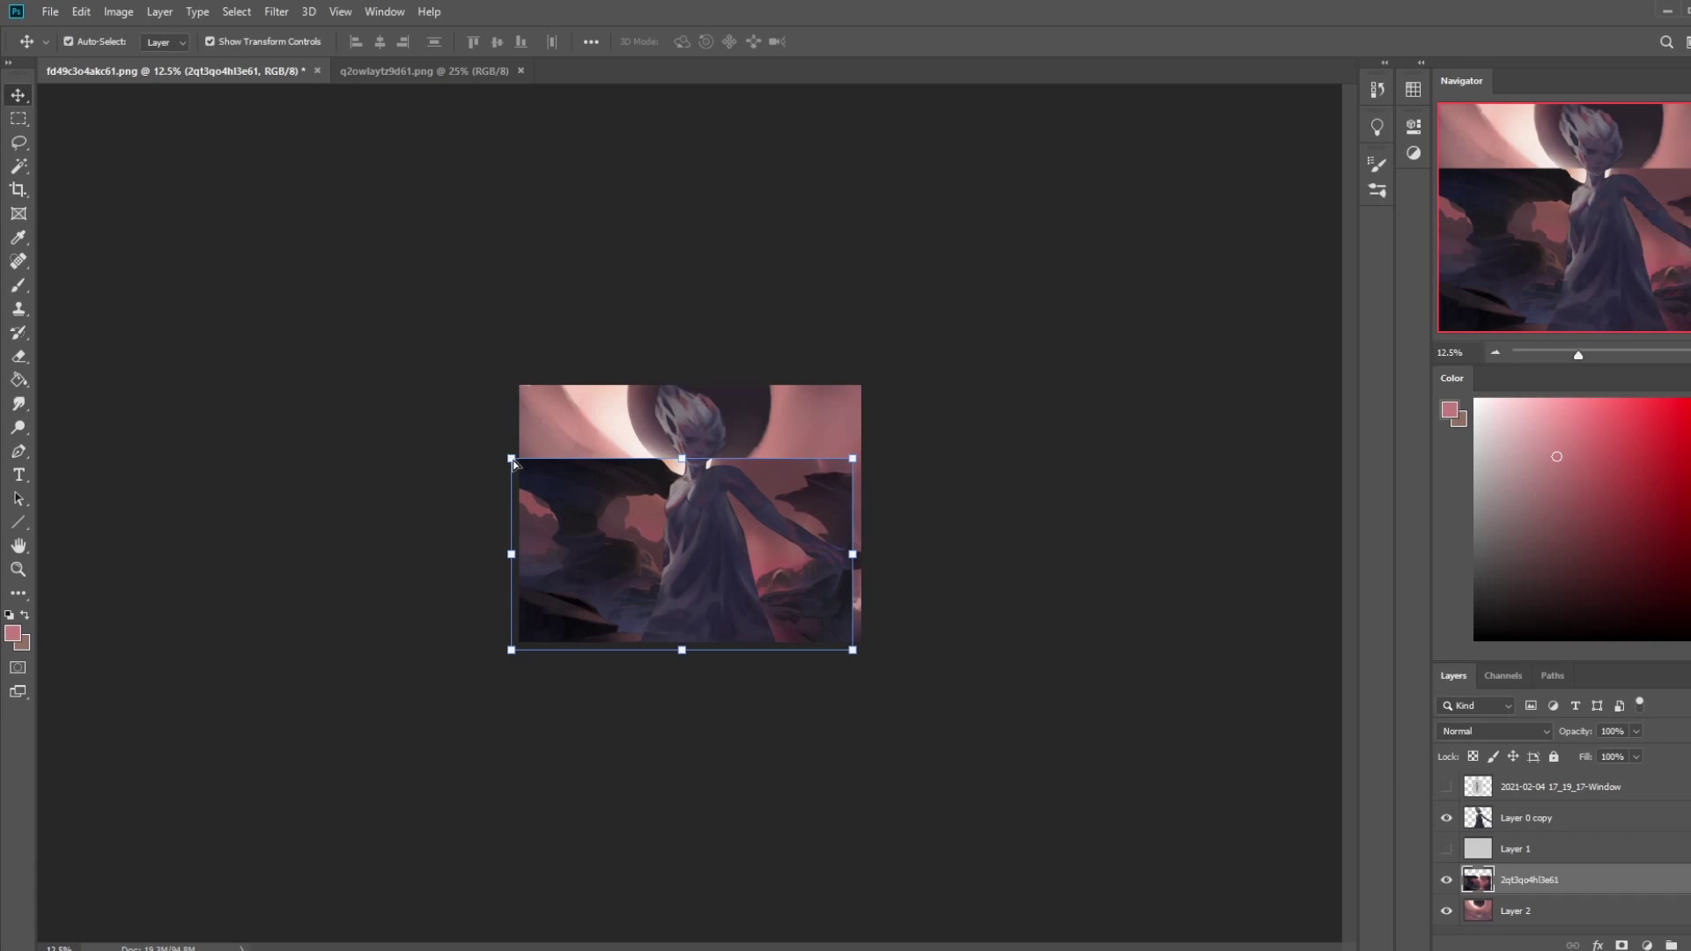
left_click_drag(512, 459, 591, 459)
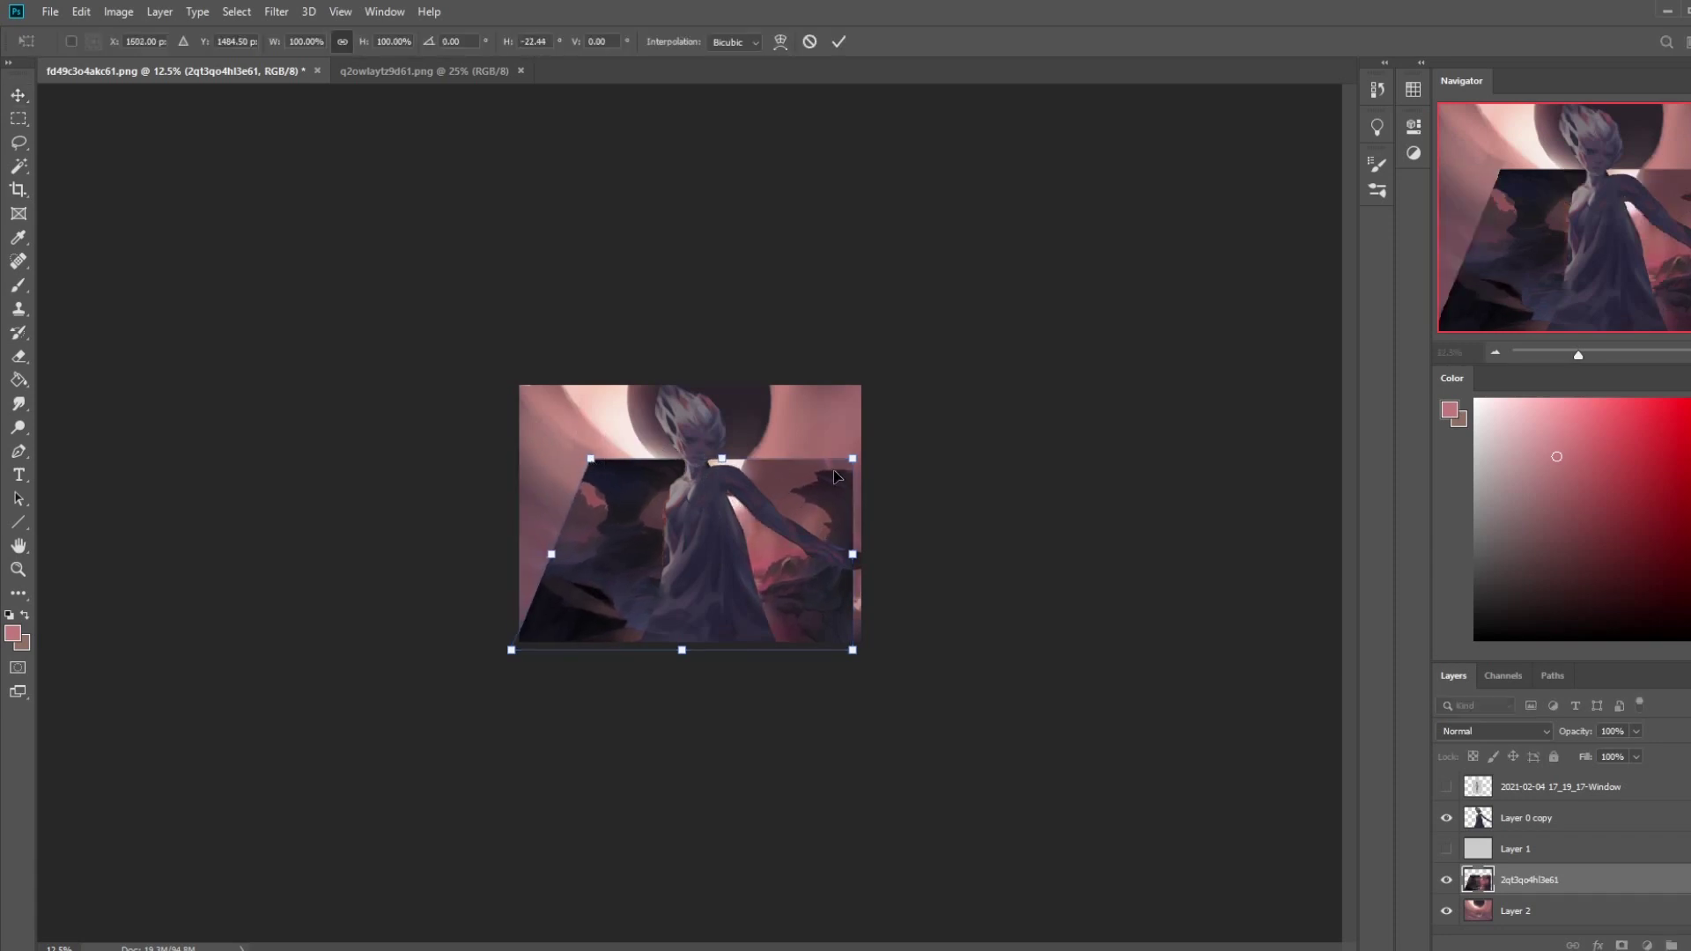
left_click_drag(854, 462, 797, 459)
left_click_drag(854, 652, 886, 651)
left_click_drag(798, 462, 863, 459)
left_click_drag(590, 459, 564, 459)
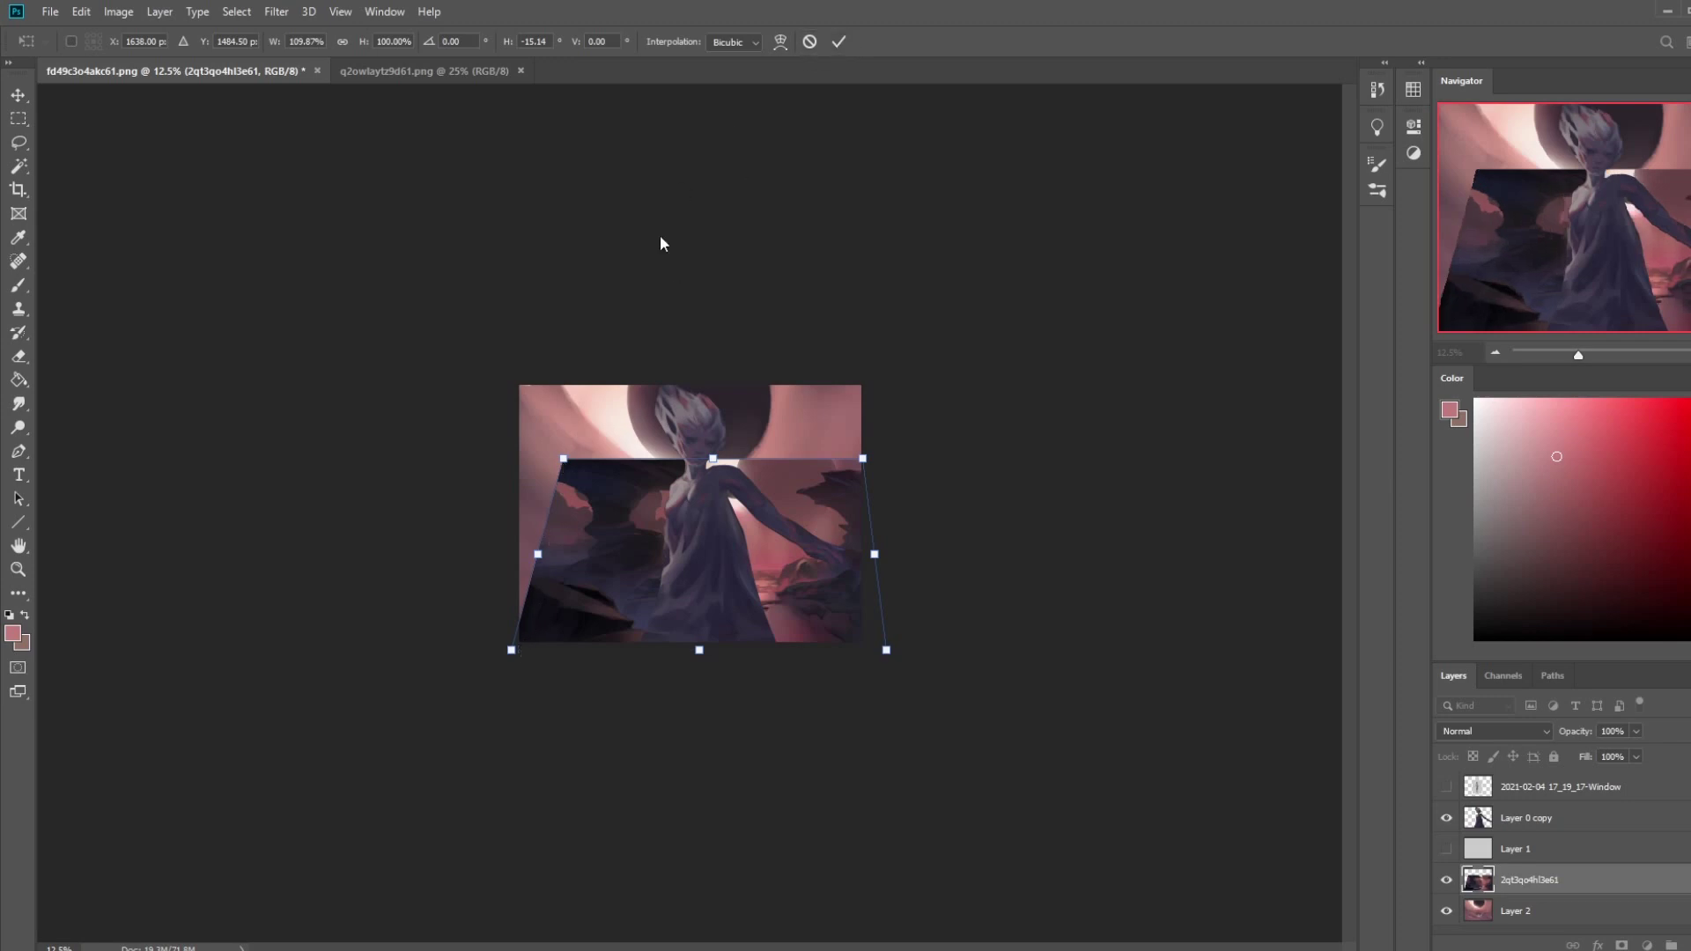
left_click_drag(863, 459, 823, 458)
left_click(839, 44)
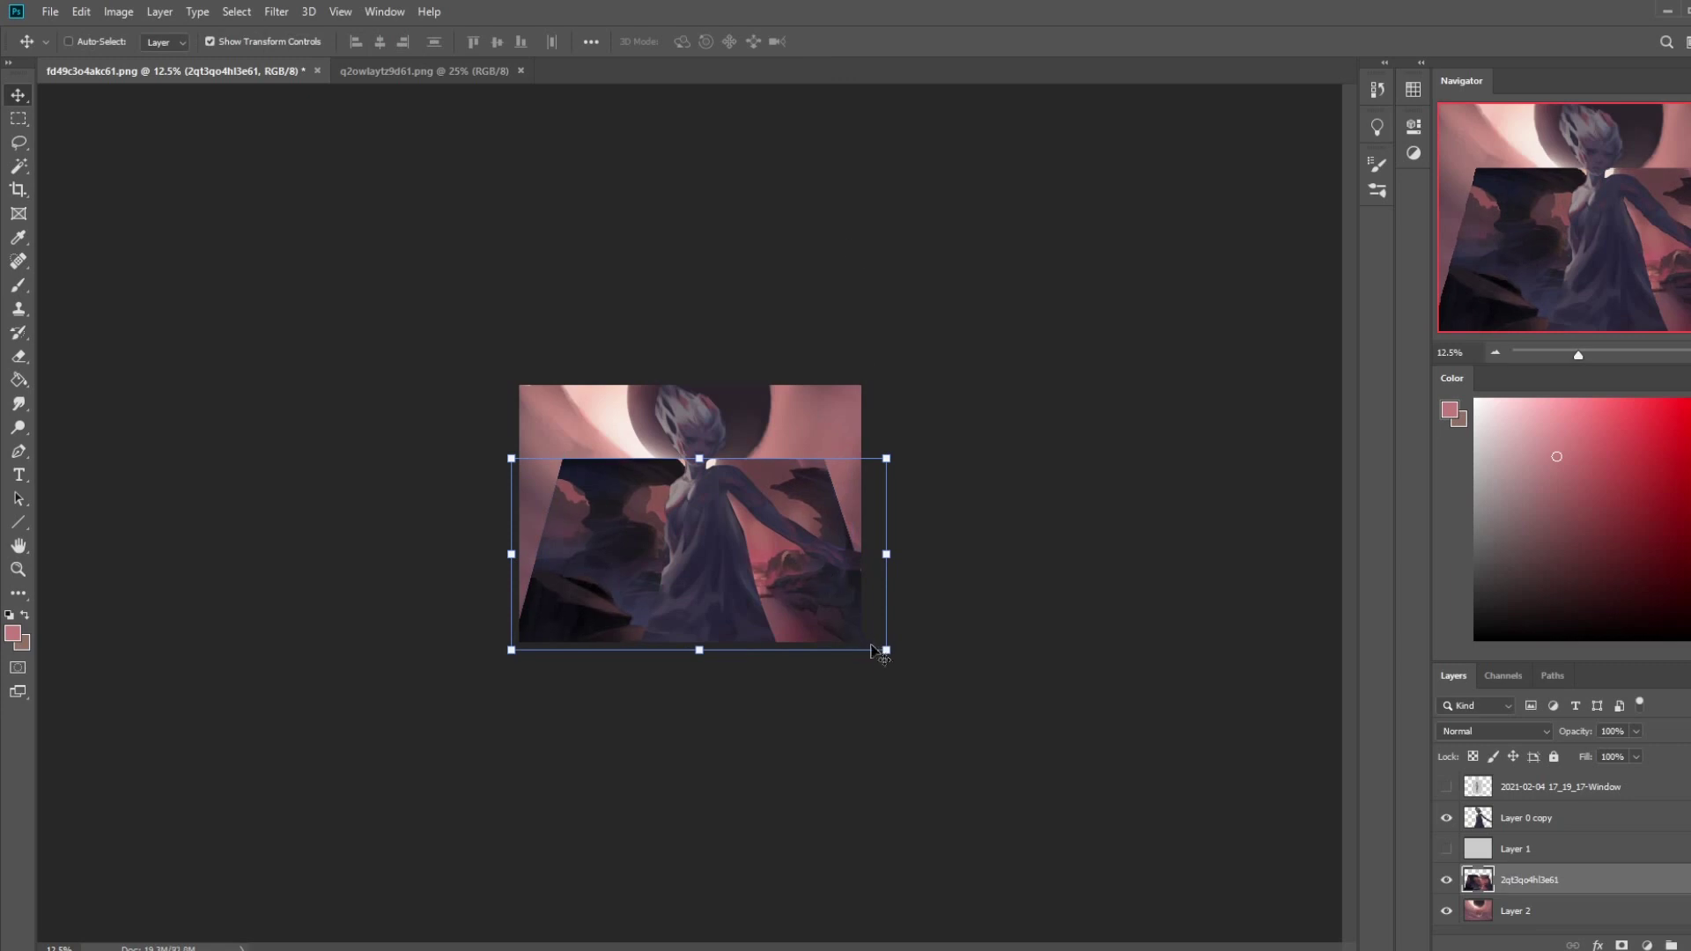
- Scale the landscape image to 163.17% and shift it left so it fills the lower canvas behind the figure
left_click_drag(887, 650, 1131, 772)
left_click_drag(786, 577, 620, 578)
left_click(837, 43)
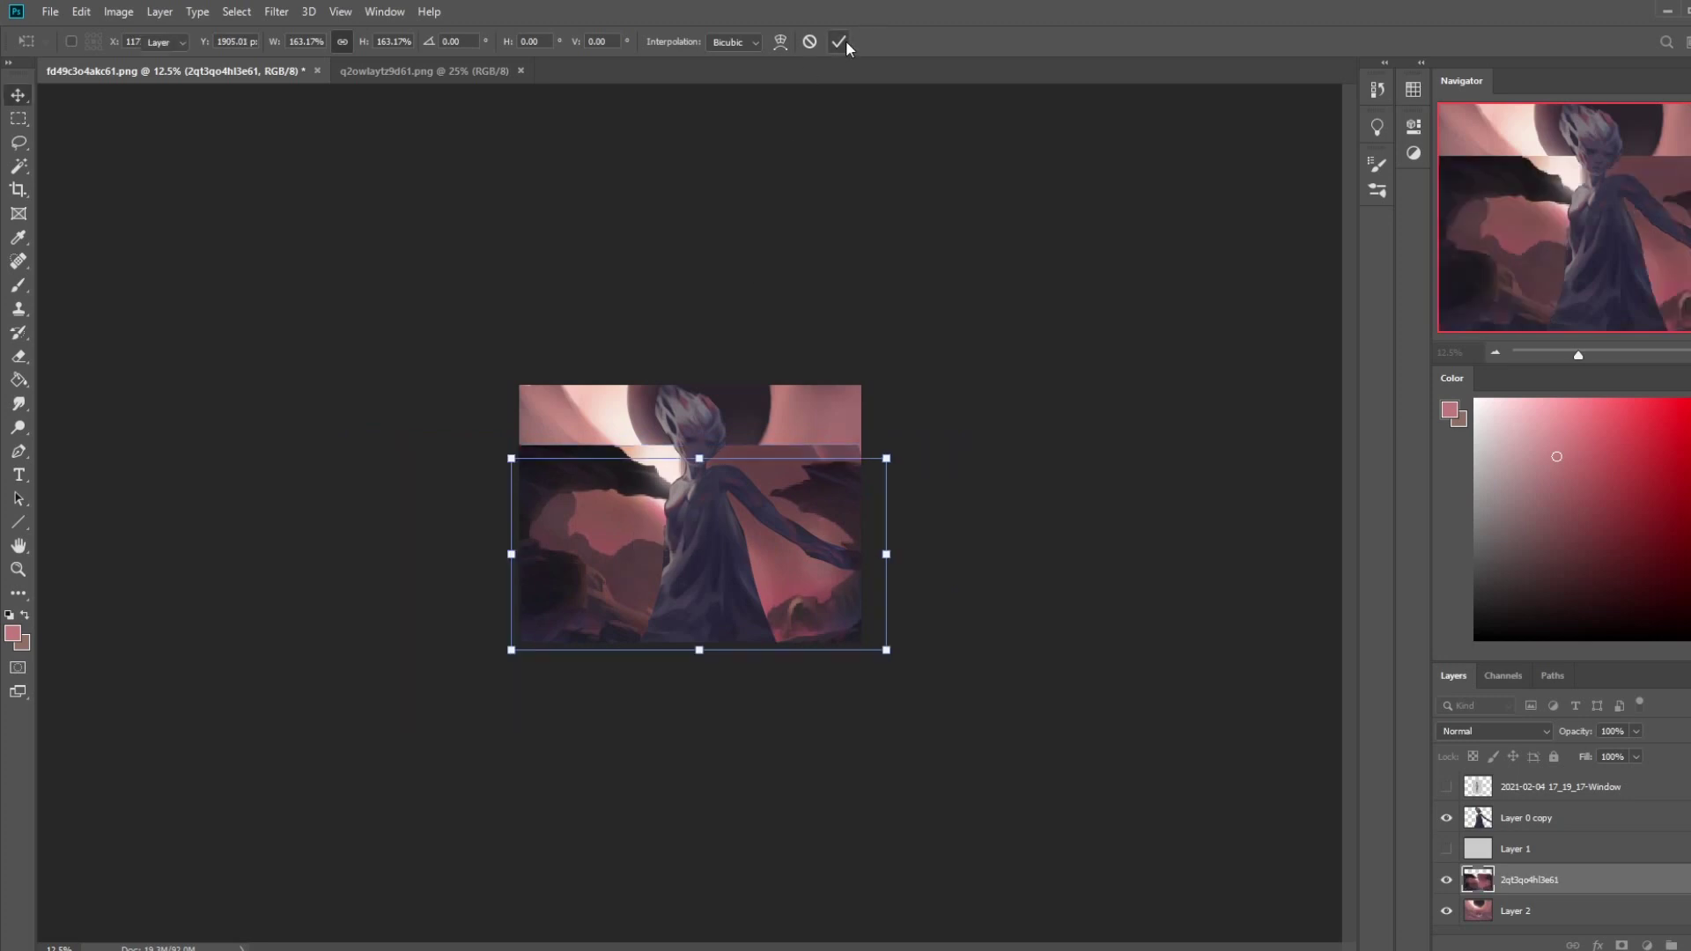
- Erase the landscape's hard upper edge right of the figure, and delete its pink sky areas using Magic Wand selections
key("e")
mouse_move(848, 431)
left_mouse_down()
mouse_move(775, 439)
mouse_move(840, 415)
mouse_move(748, 469)
mouse_move(674, 447)
left_mouse_up()
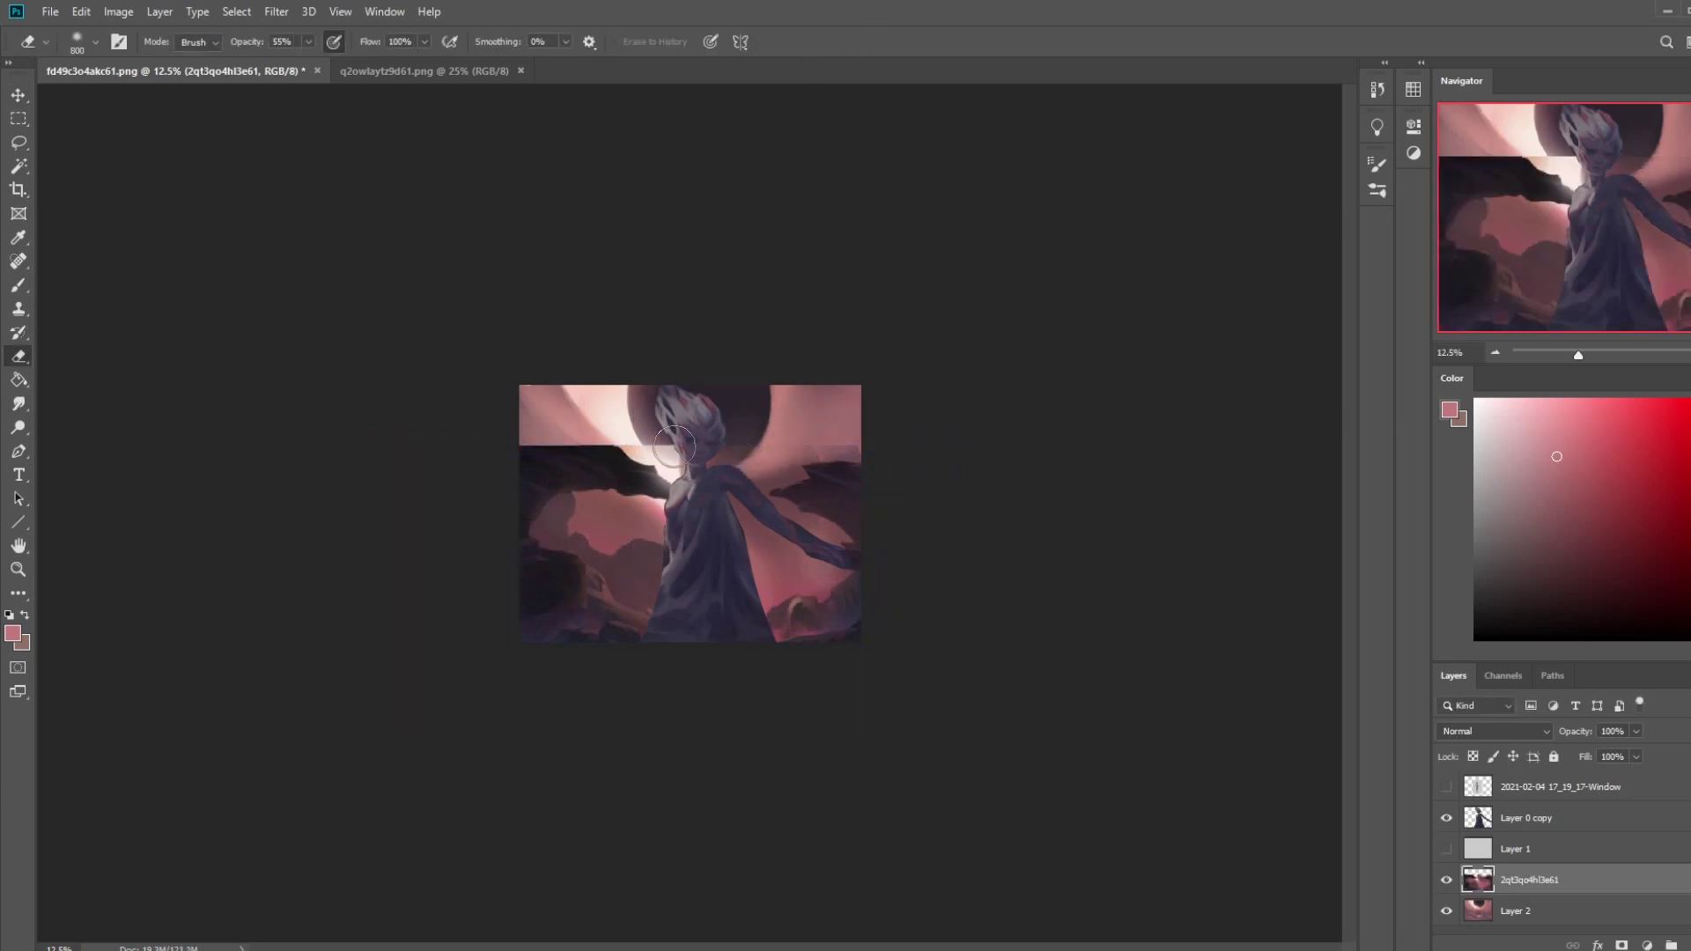
left_click(18, 166)
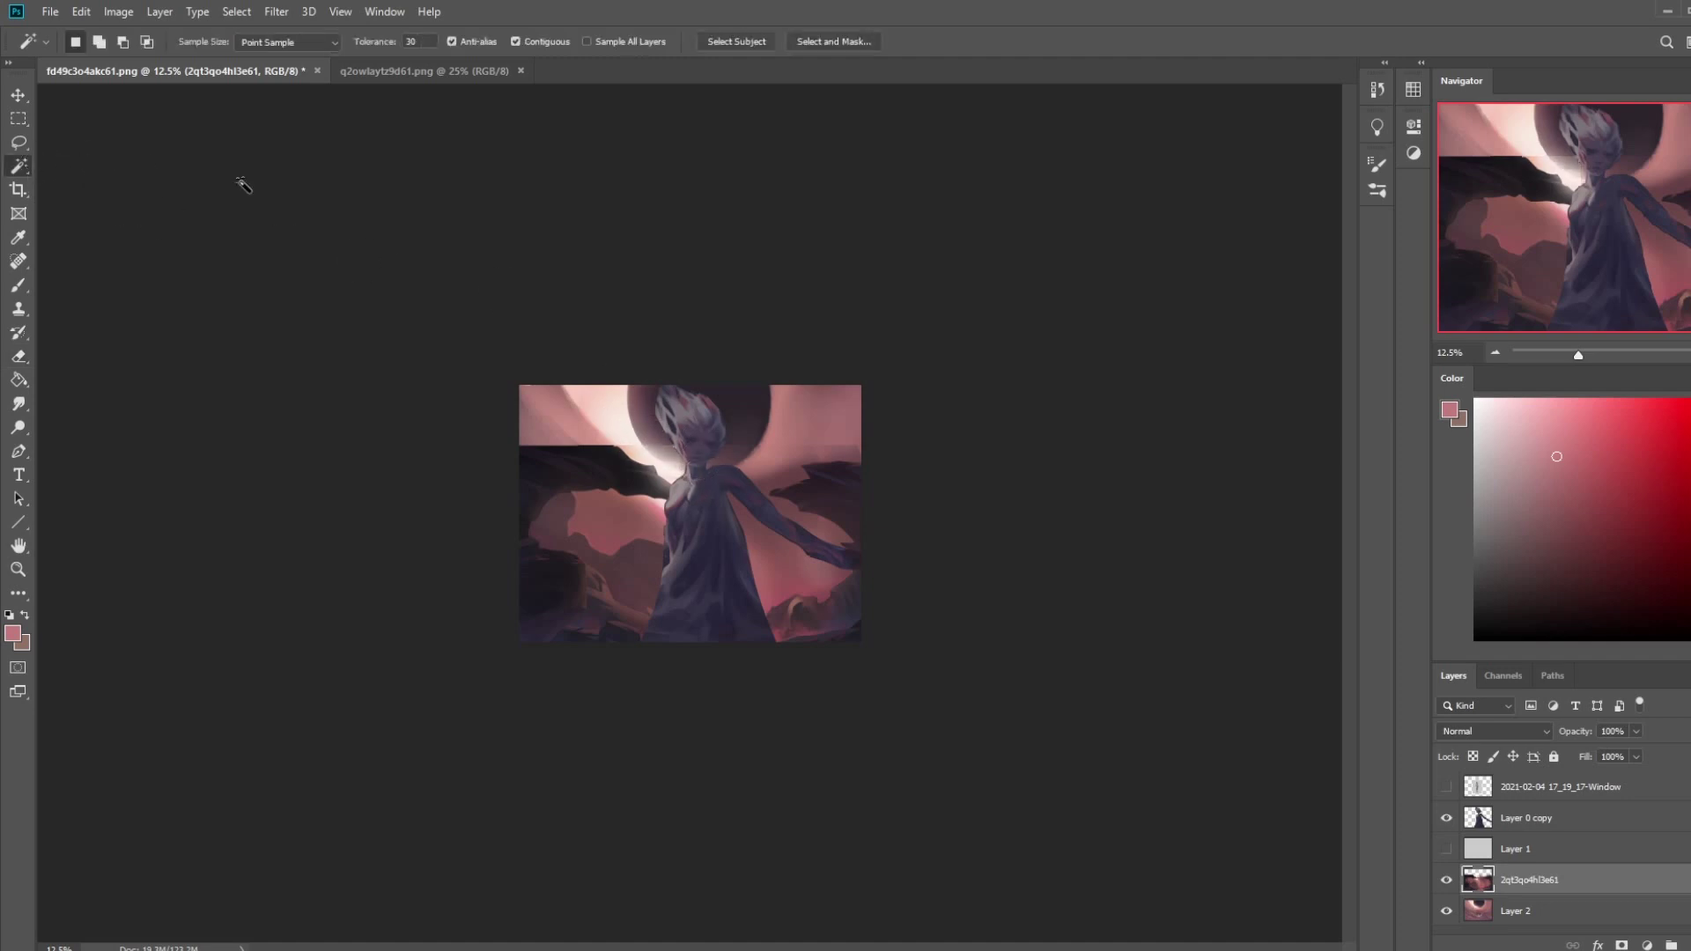
left_click(657, 480, "shift")
left_click(667, 517, "shift")
left_click(636, 518, "shift")
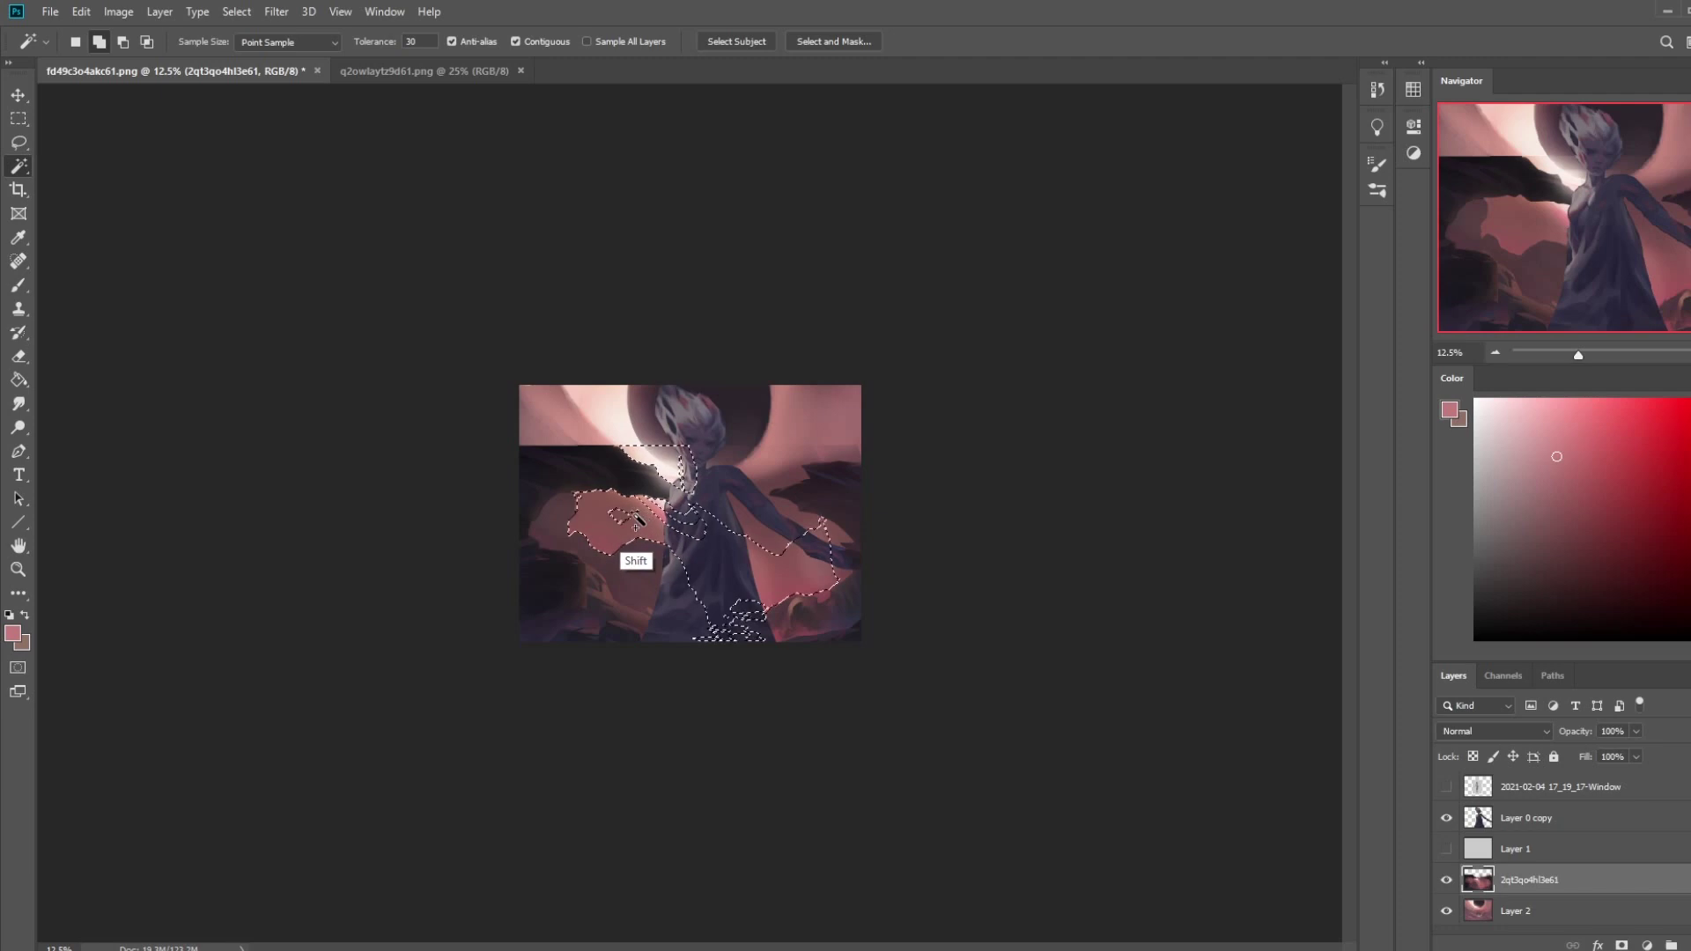
left_click(774, 516, "shift")
left_click(683, 522, "shift")
left_click(707, 540, "shift")
key("Delete")
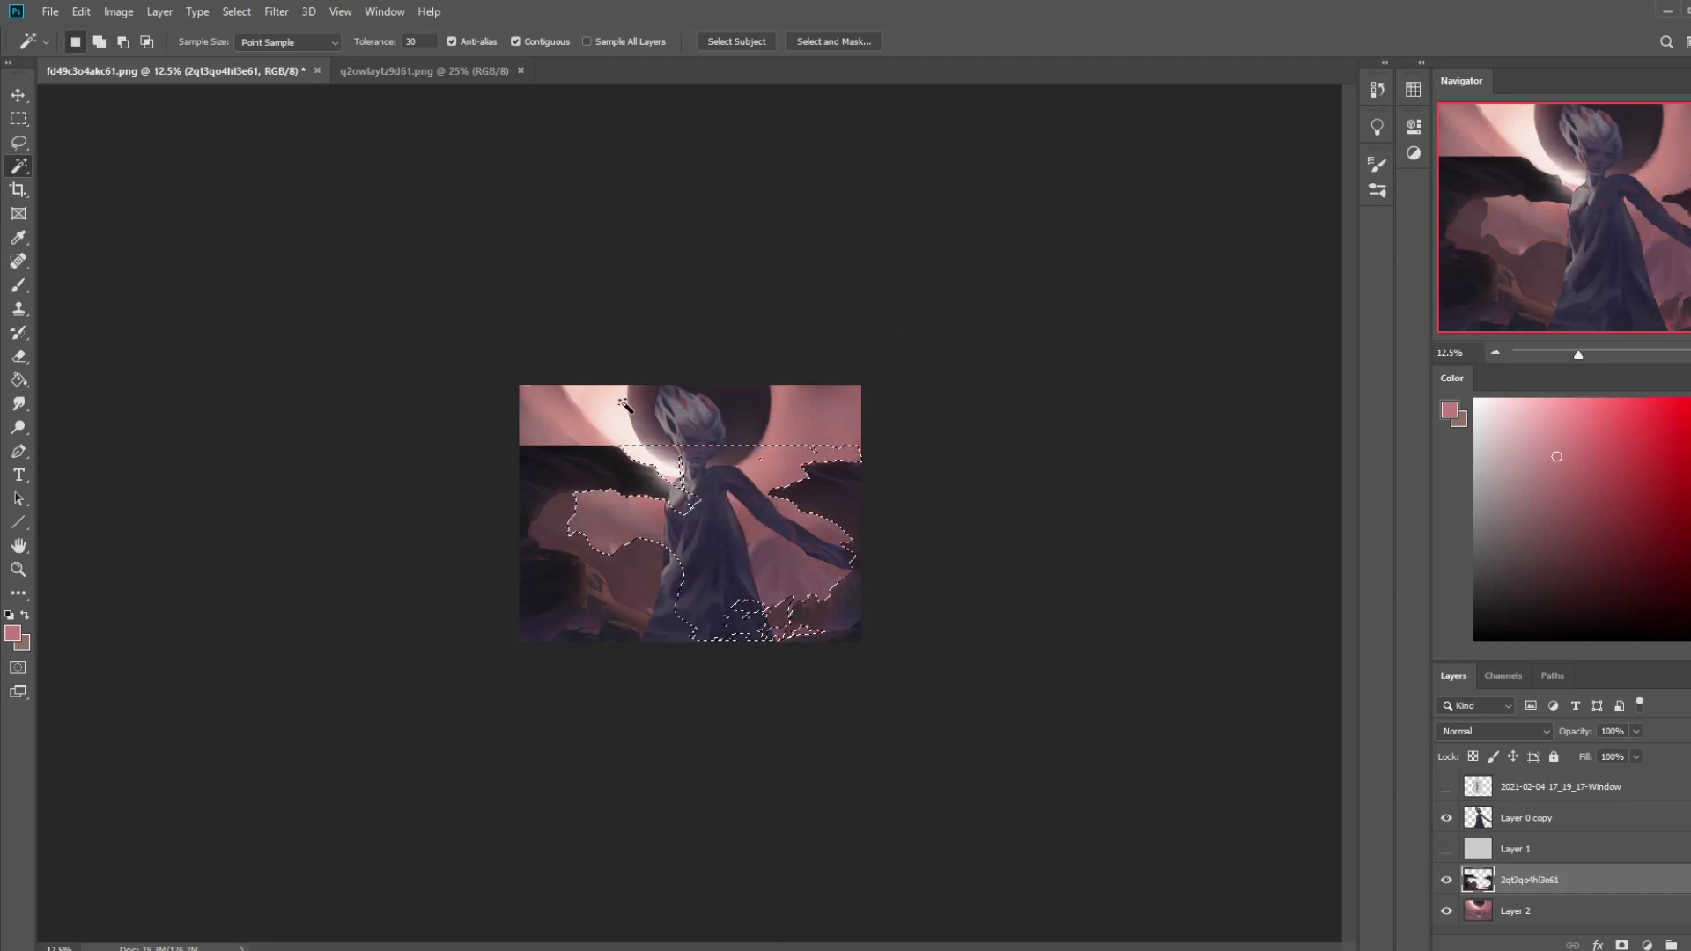
key("l")
left_click(619, 449)
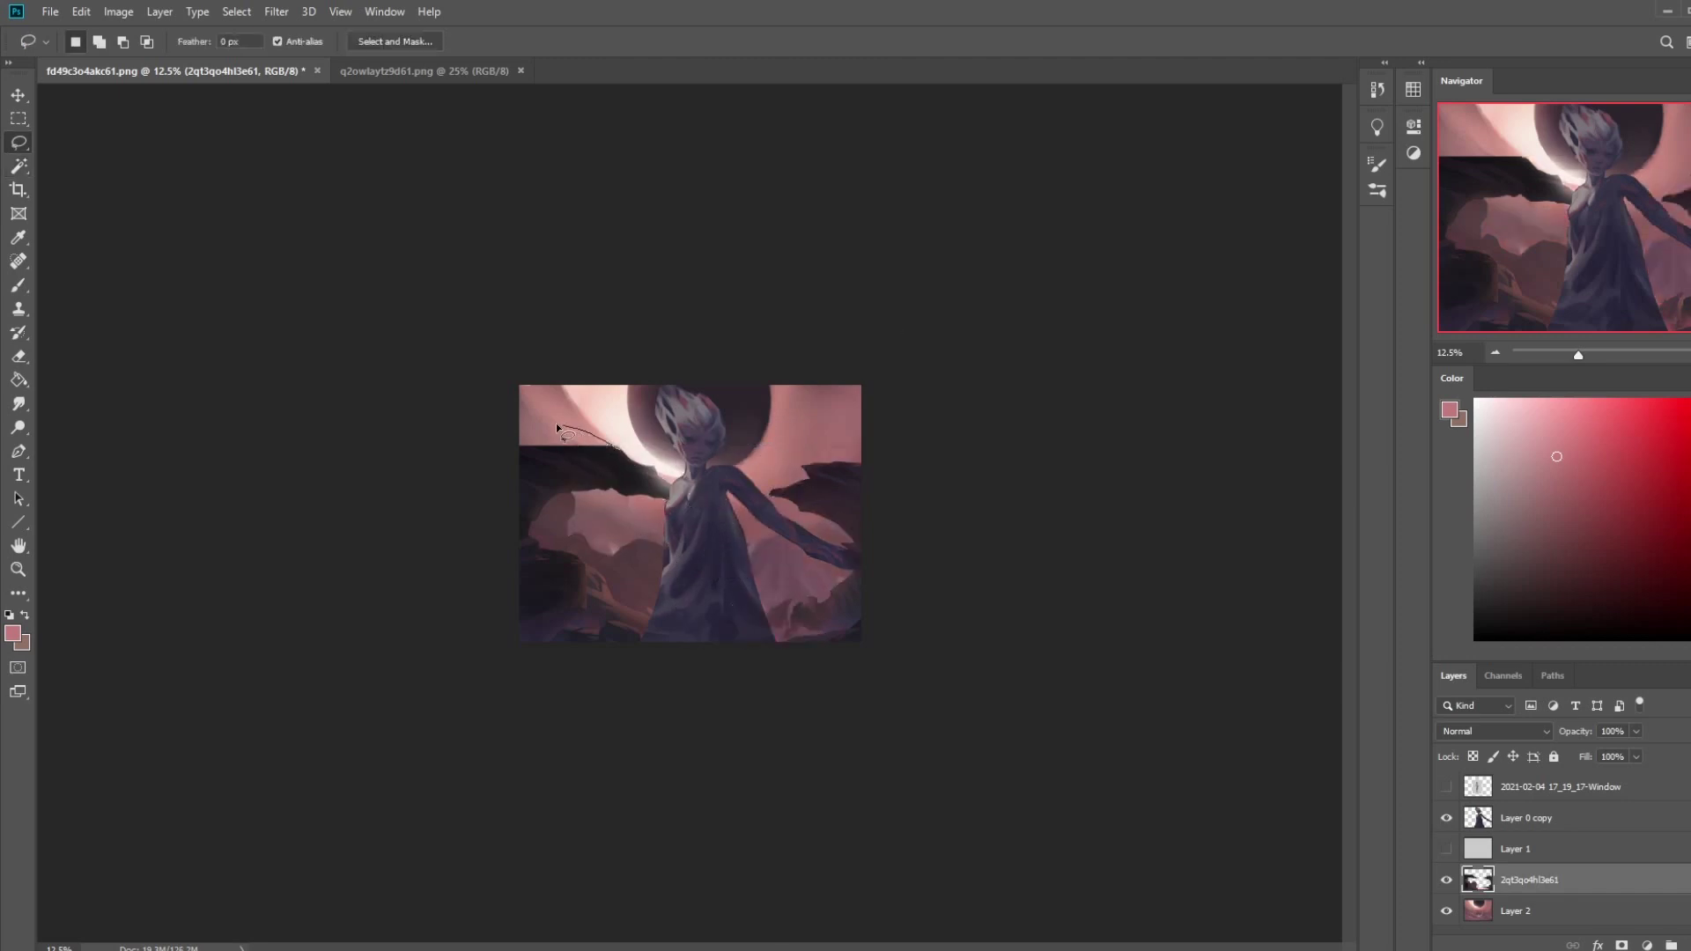
- Extend the left rock upward into a slope with a textured brush at 100% opacity in a dark tone sampled from the rock
left_click_drag(590, 465, 529, 423)
key("b")
right_click(662, 343)
double_click(703, 615)
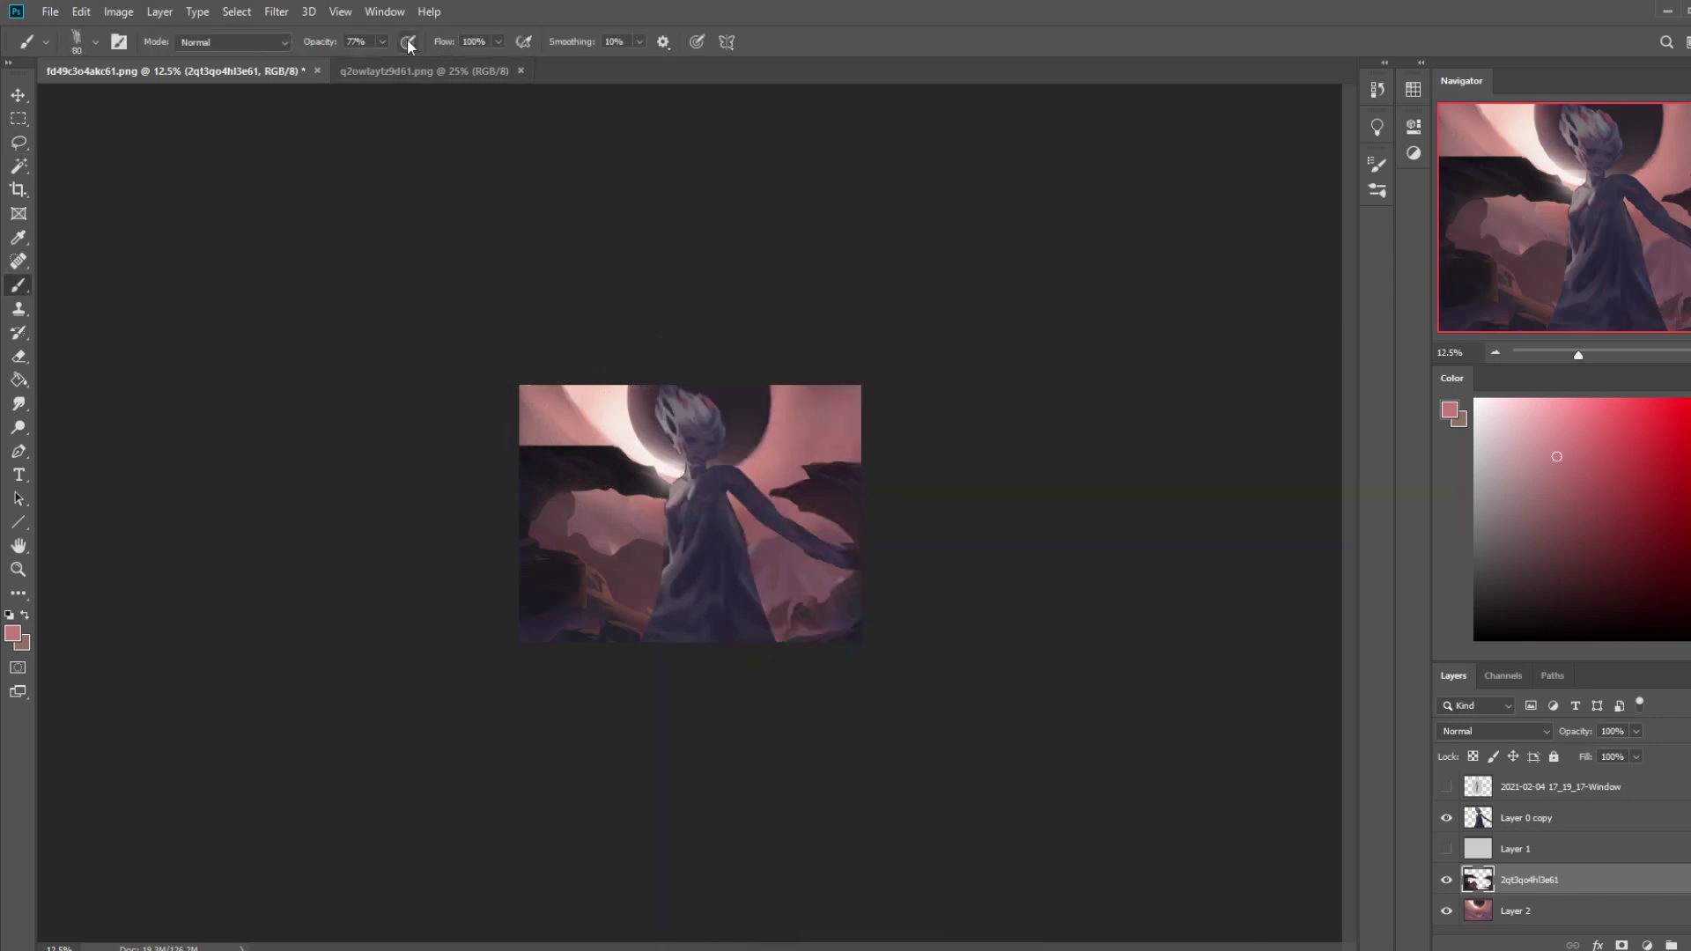
left_click(382, 41)
left_click_drag(387, 61, 402, 62)
key("bracketright")
key("bracketright")
key("bracketright")
left_click(612, 491, "alt")
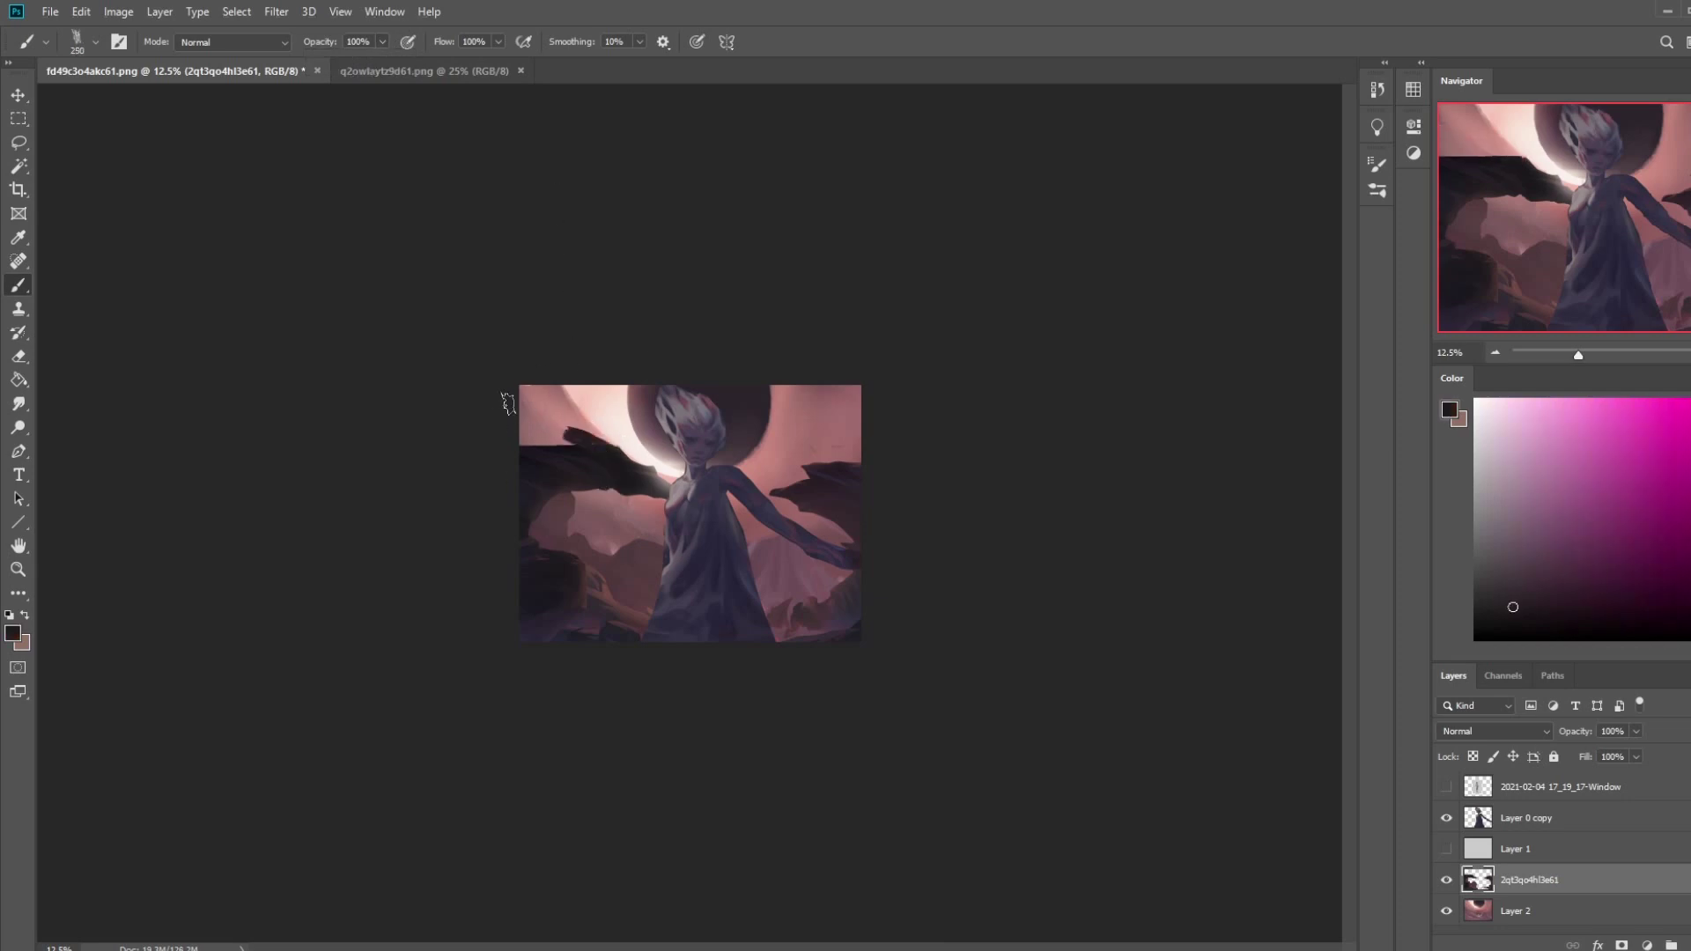
key("bracketright")
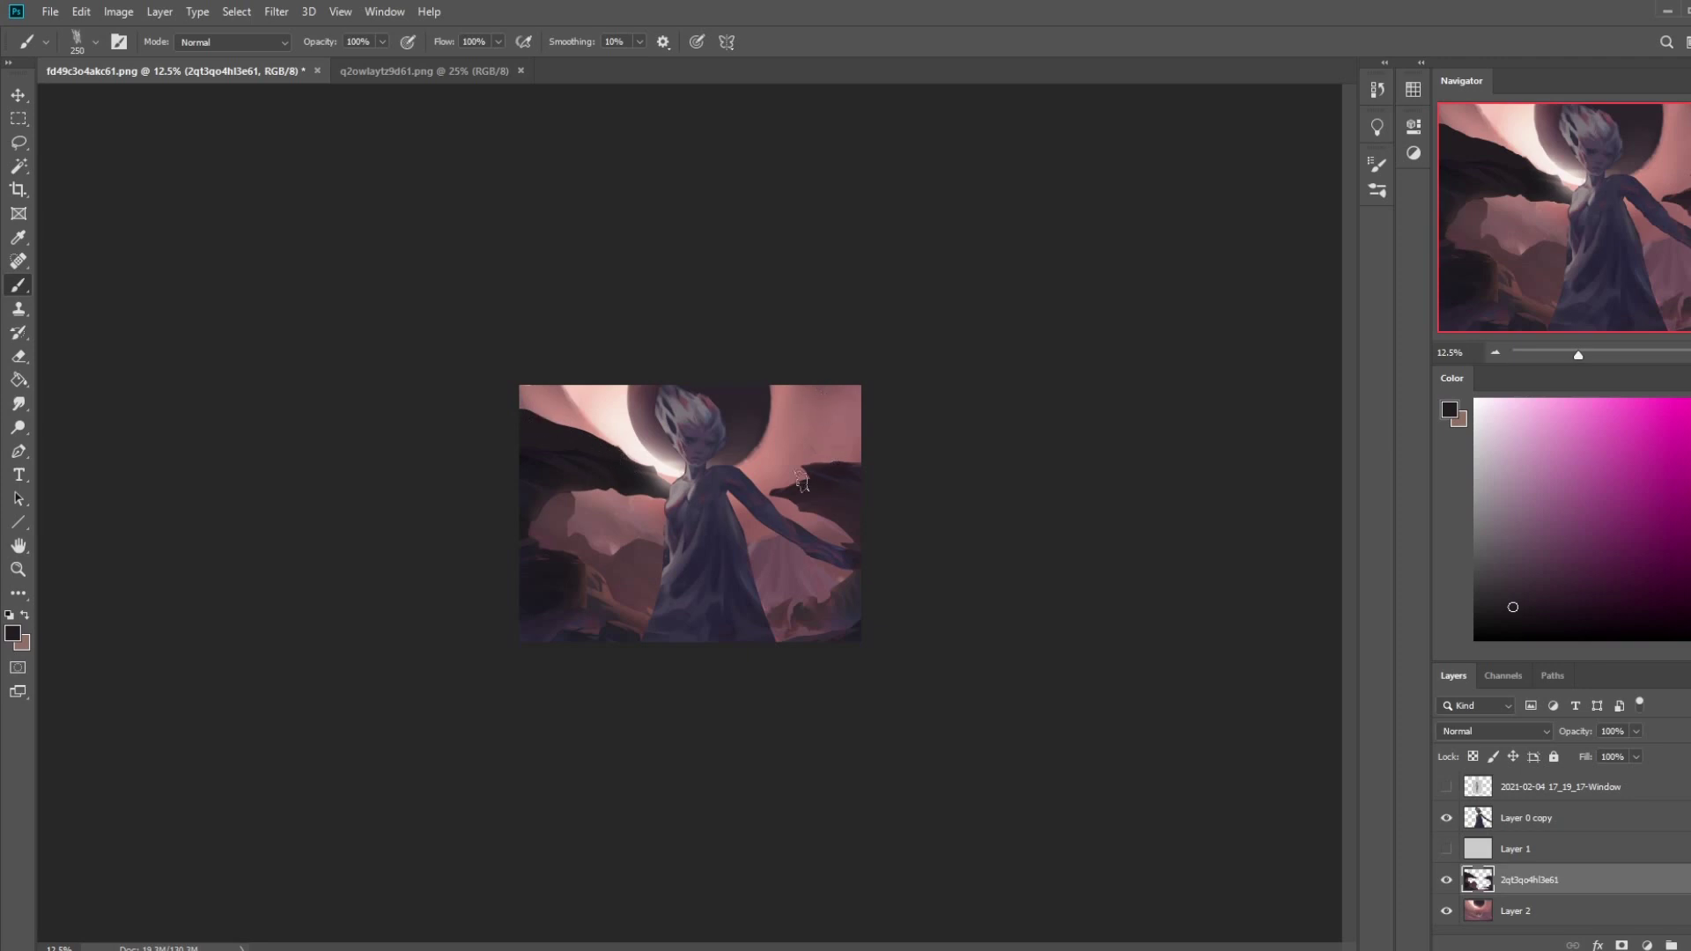
- Lower the landscape layer's fill to 77%
key("m")
right_click(756, 476)
key("Escape")
left_click(1636, 757)
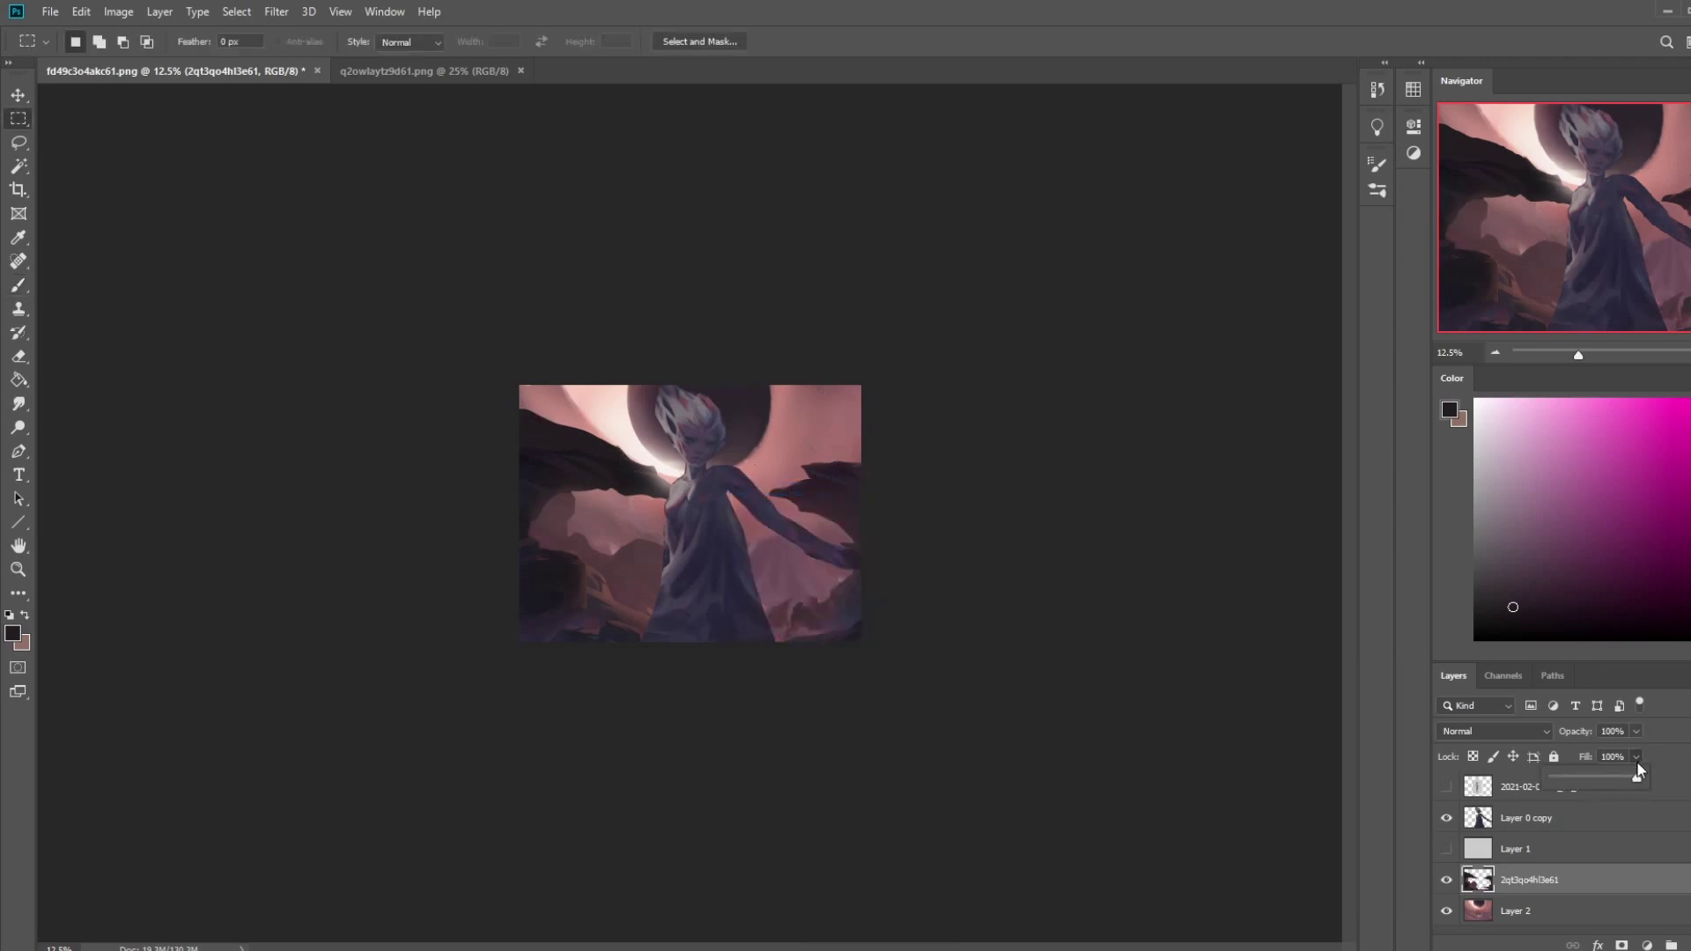
left_click_drag(1637, 773, 1612, 780)
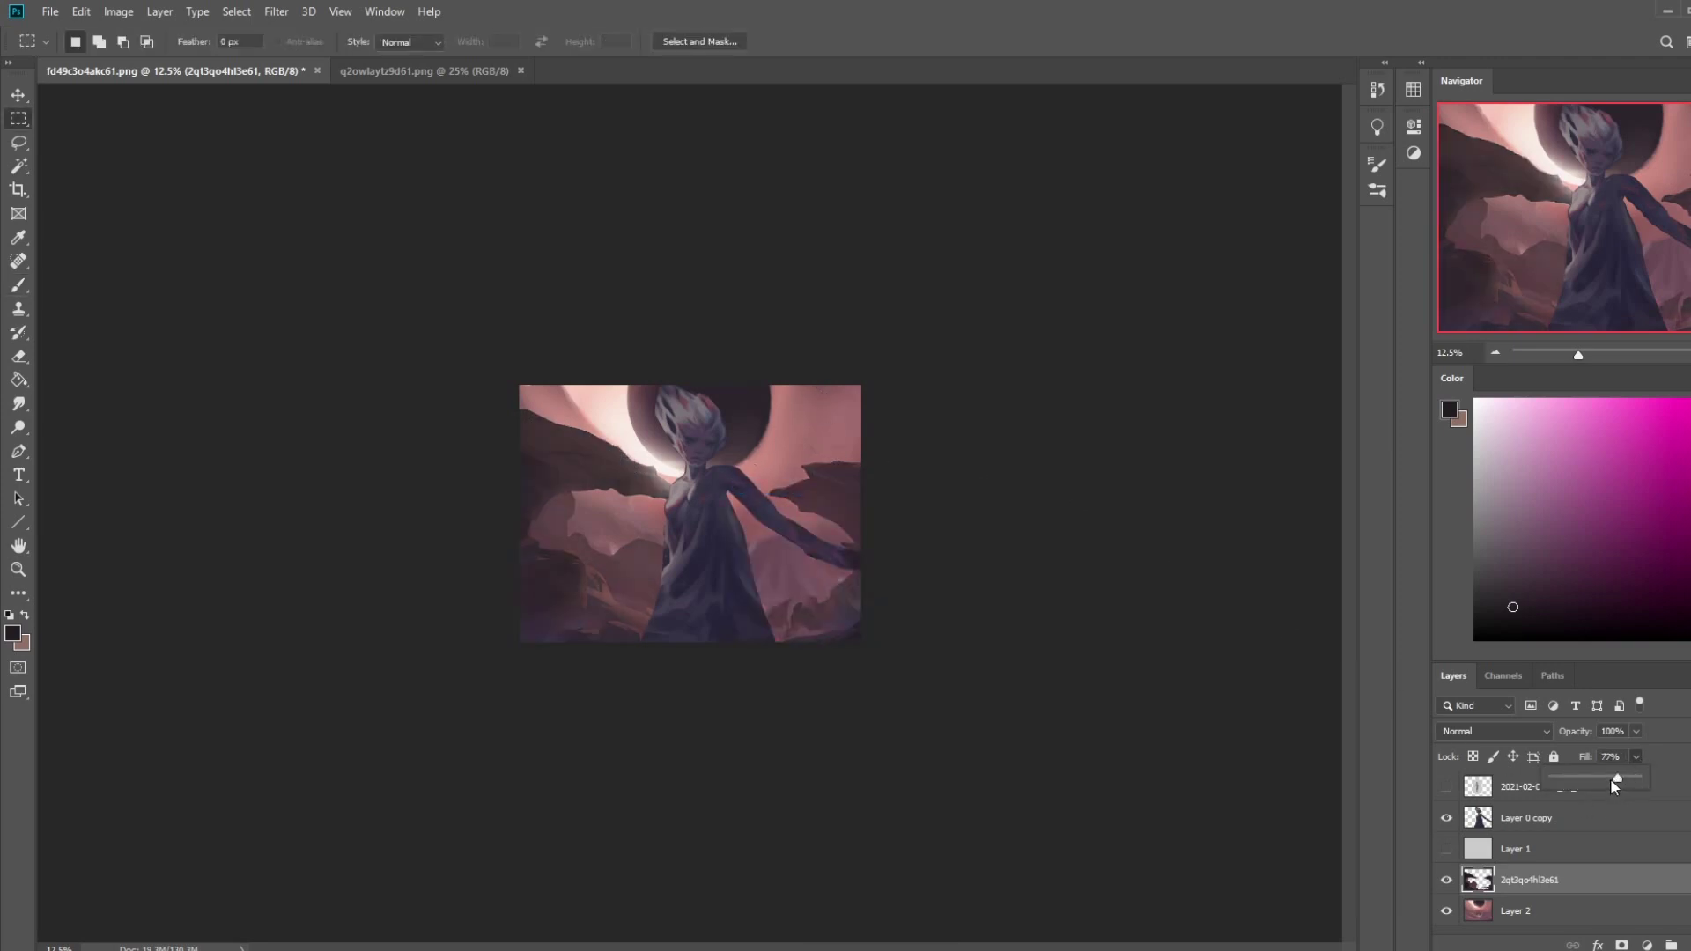
- Darken the figure on Layer 0 copy with Levels, raising the black input level to 17
left_click(1550, 826)
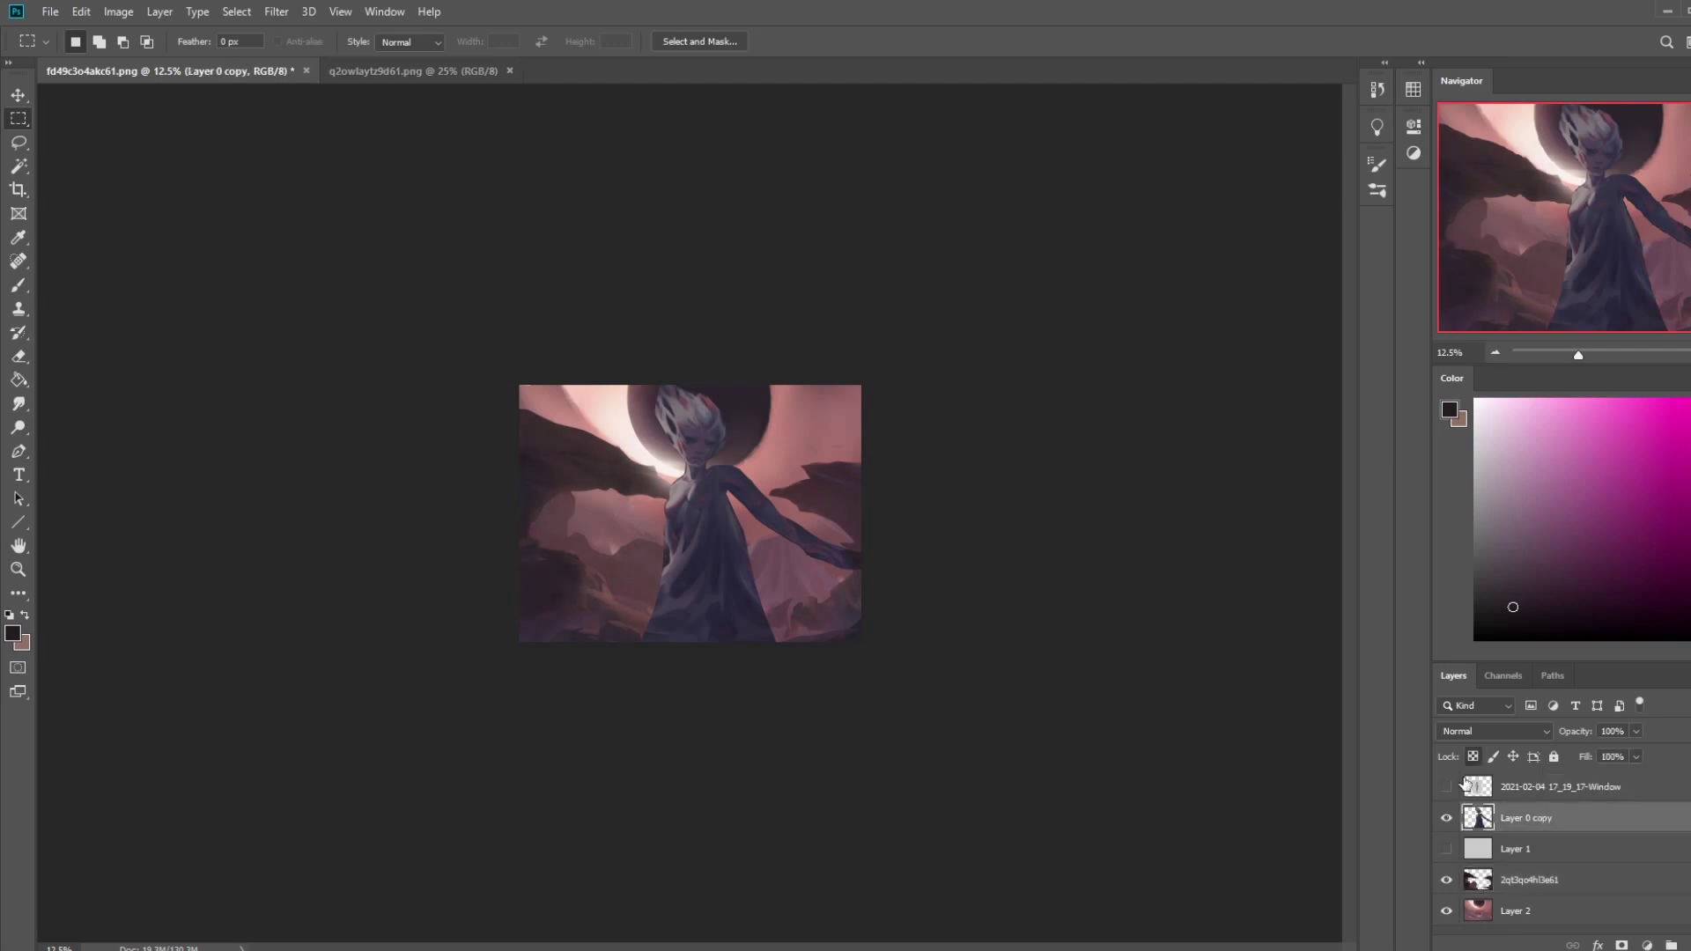
key("ctrl+l")
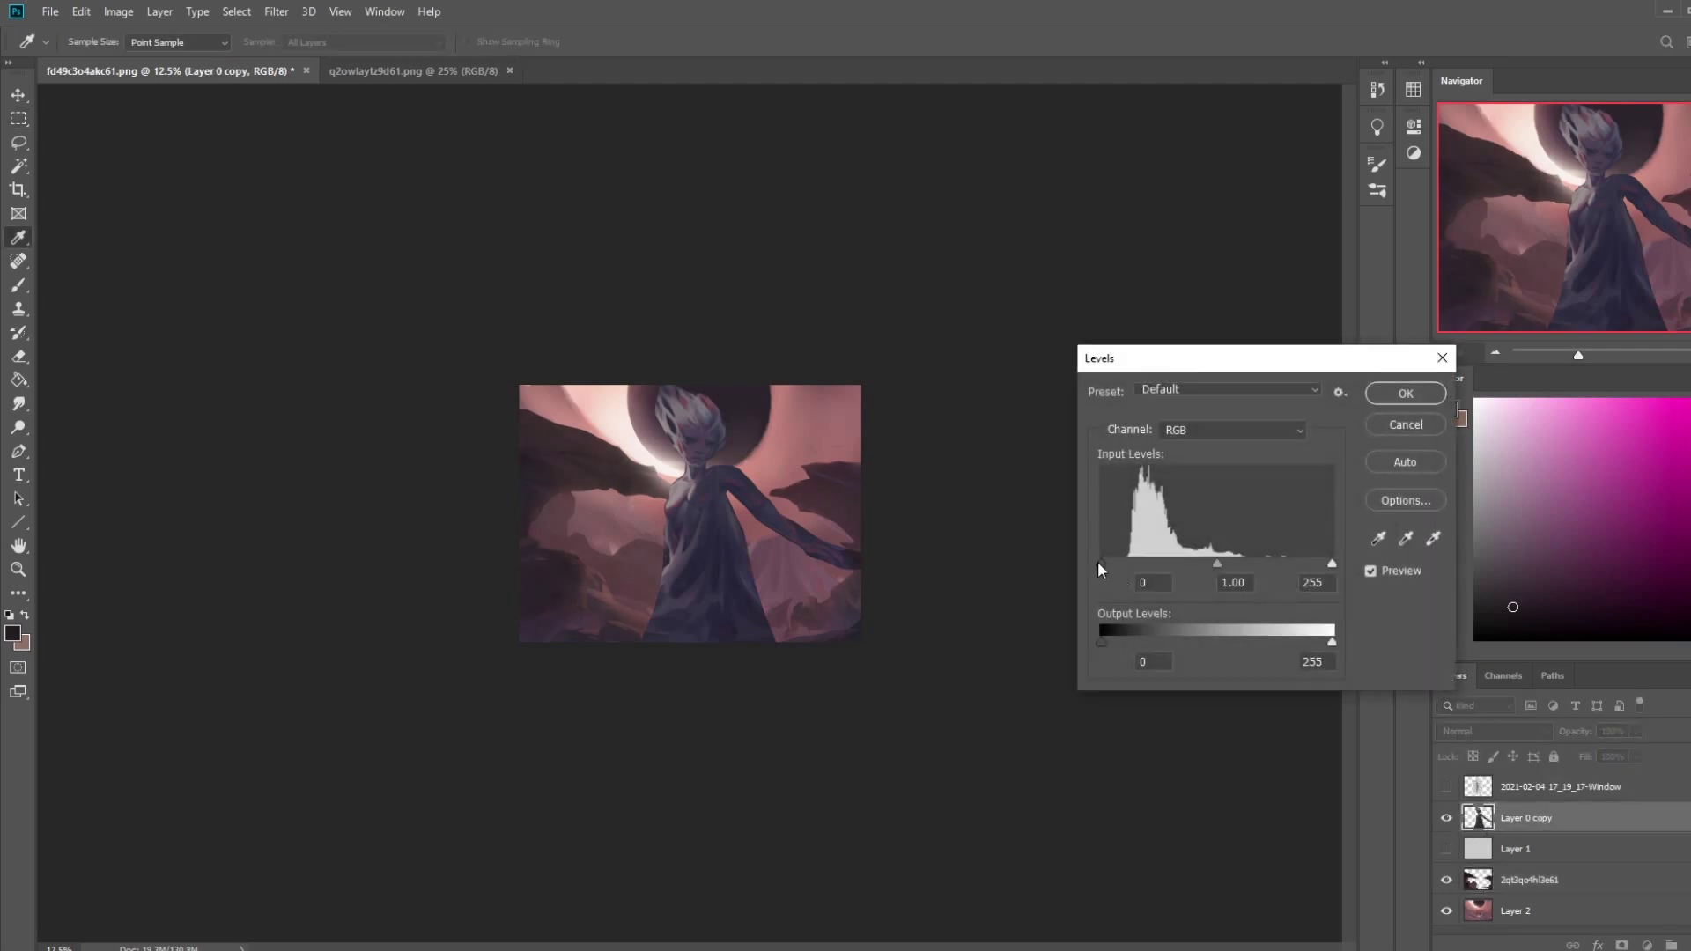
left_click_drag(1098, 563, 1120, 565)
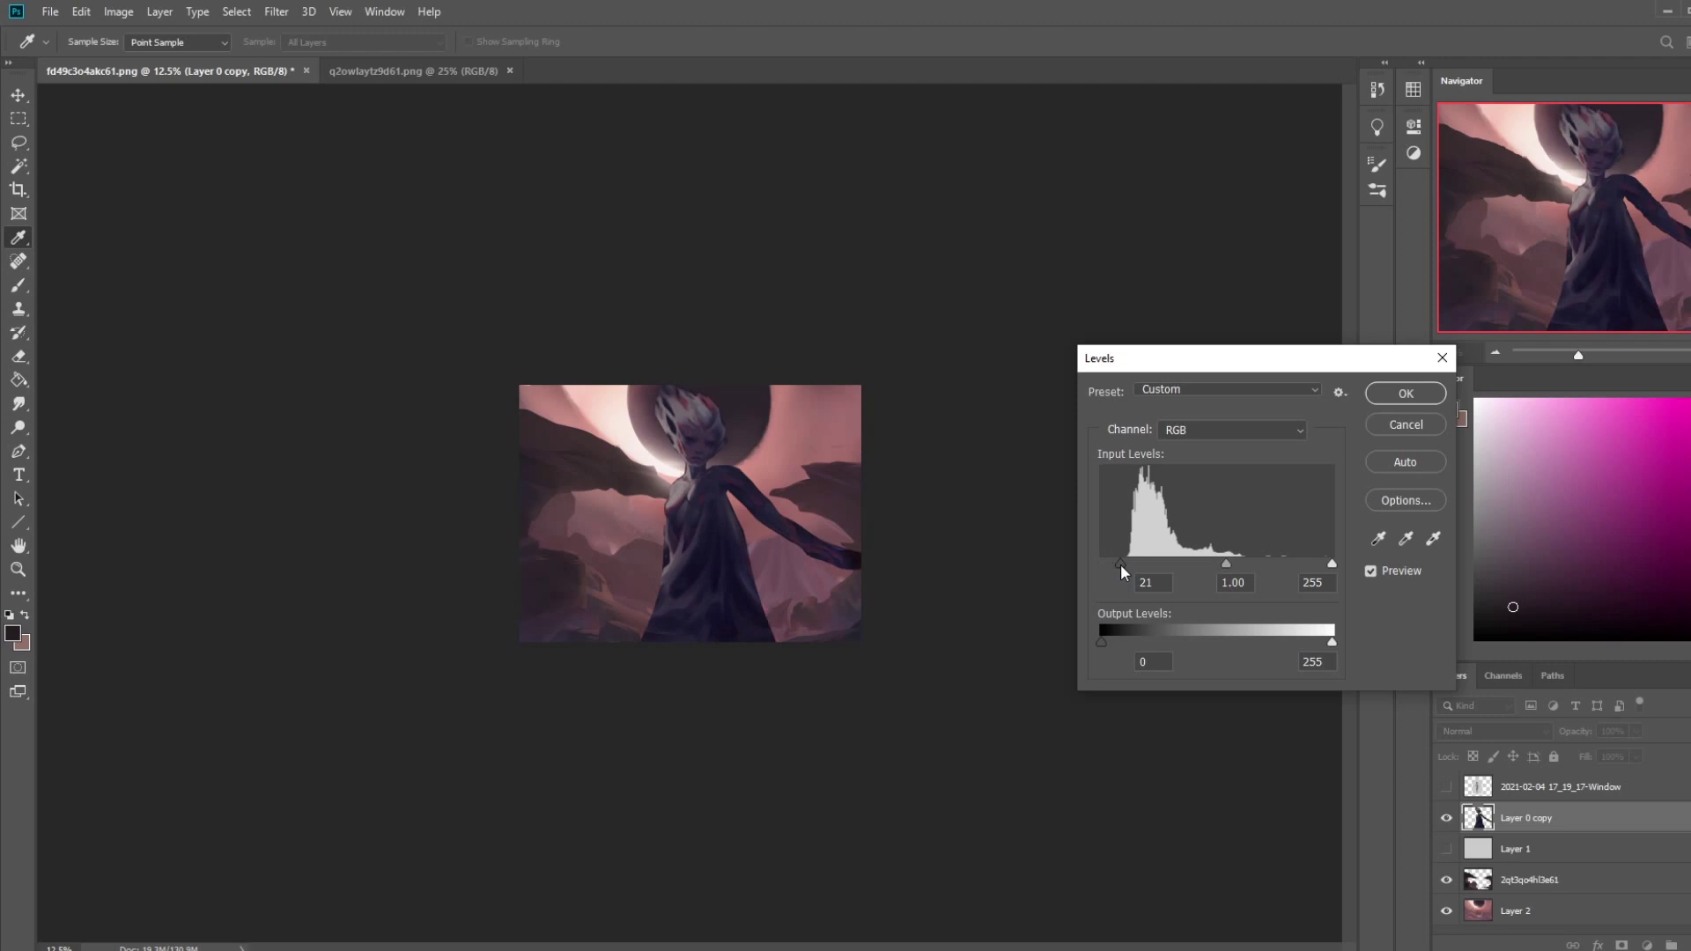
left_click(1406, 394)
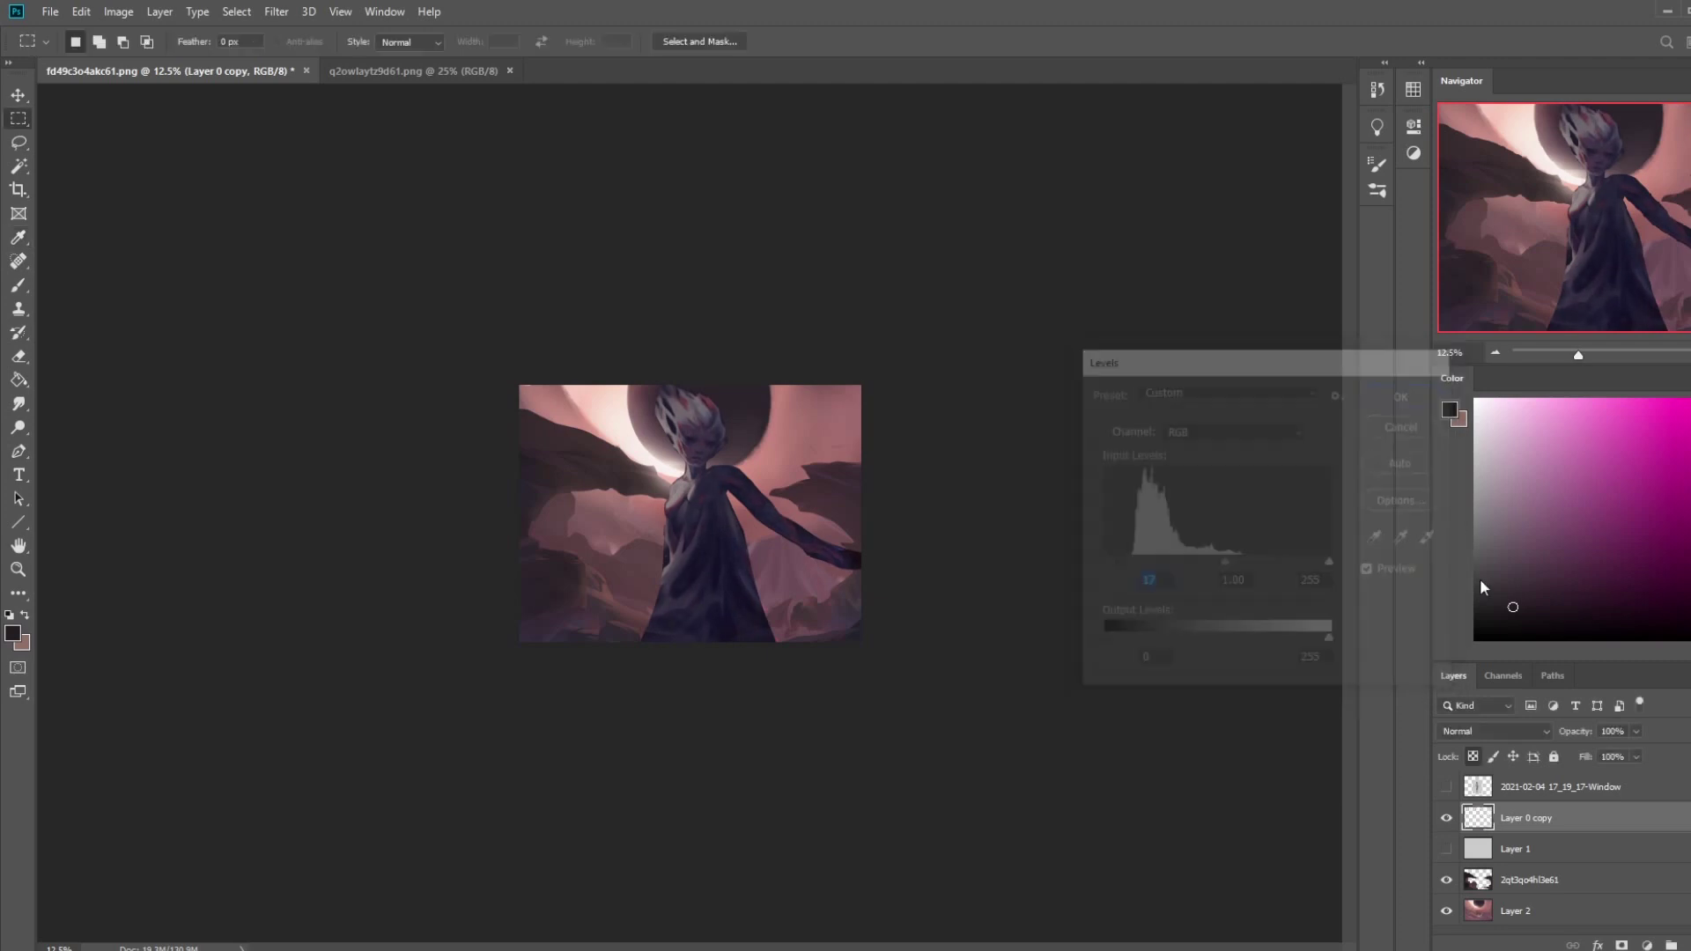
- Move the landscape layer down and slightly right behind the figure
left_click(1559, 880)
key("v")
left_click_drag(832, 506, 845, 548)
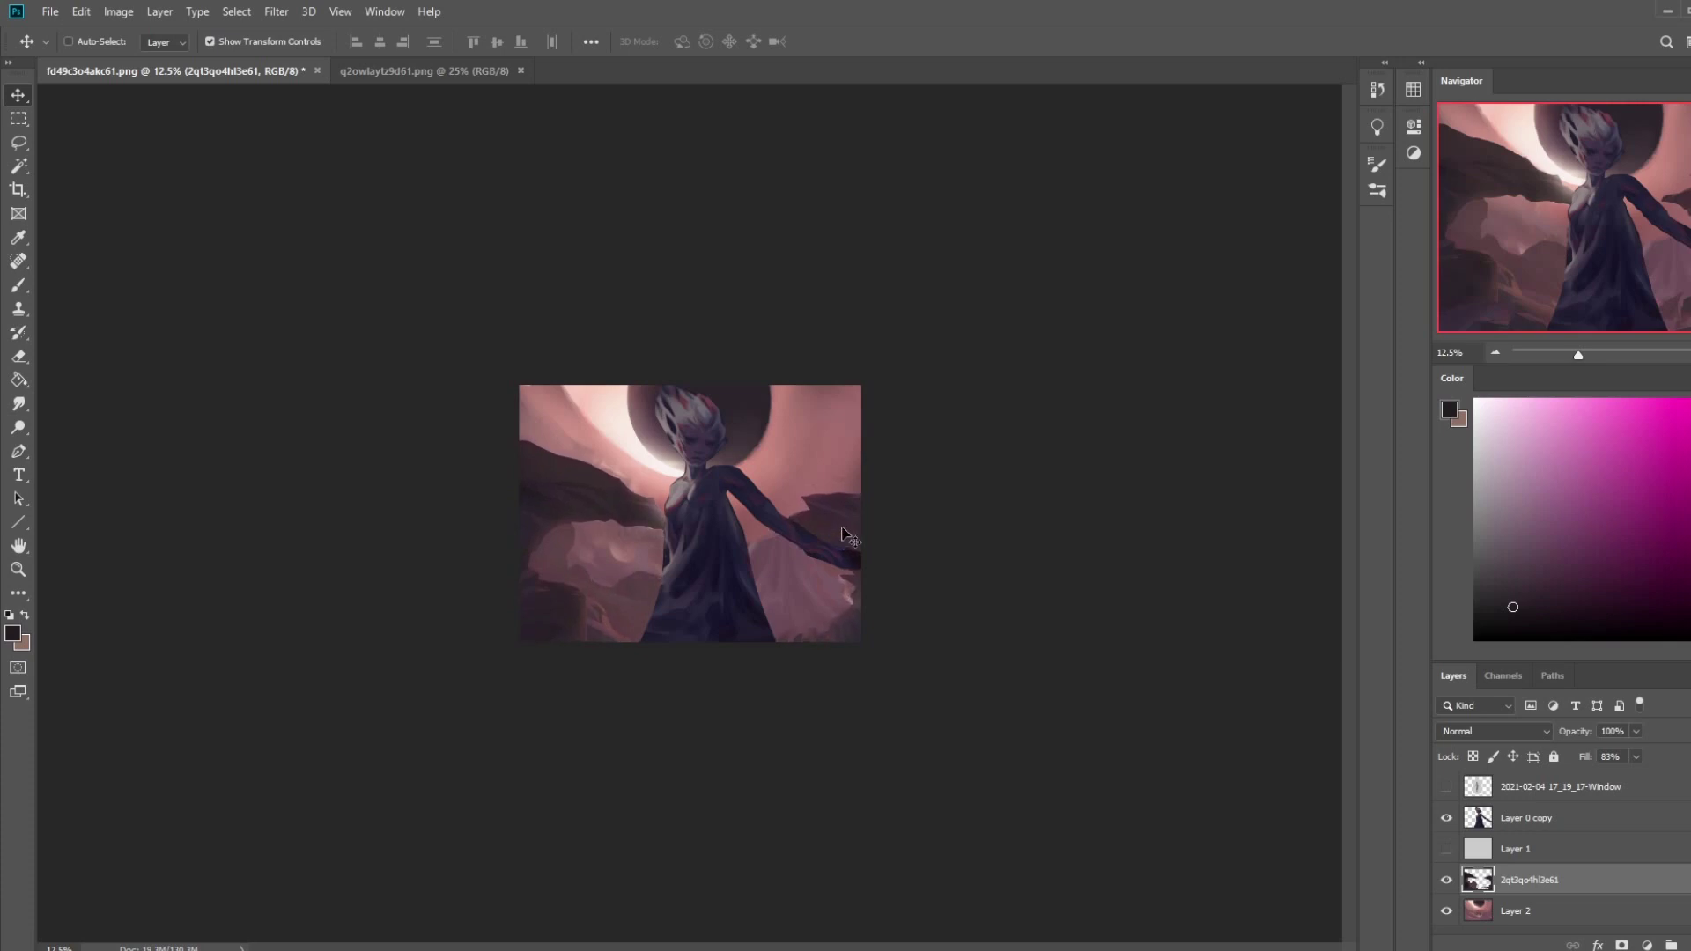
- Lock the landscape layer's transparent pixels, set its fill to 100%, and paint the left rock's end beside the figure with sampled dark tones
left_click(1473, 757)
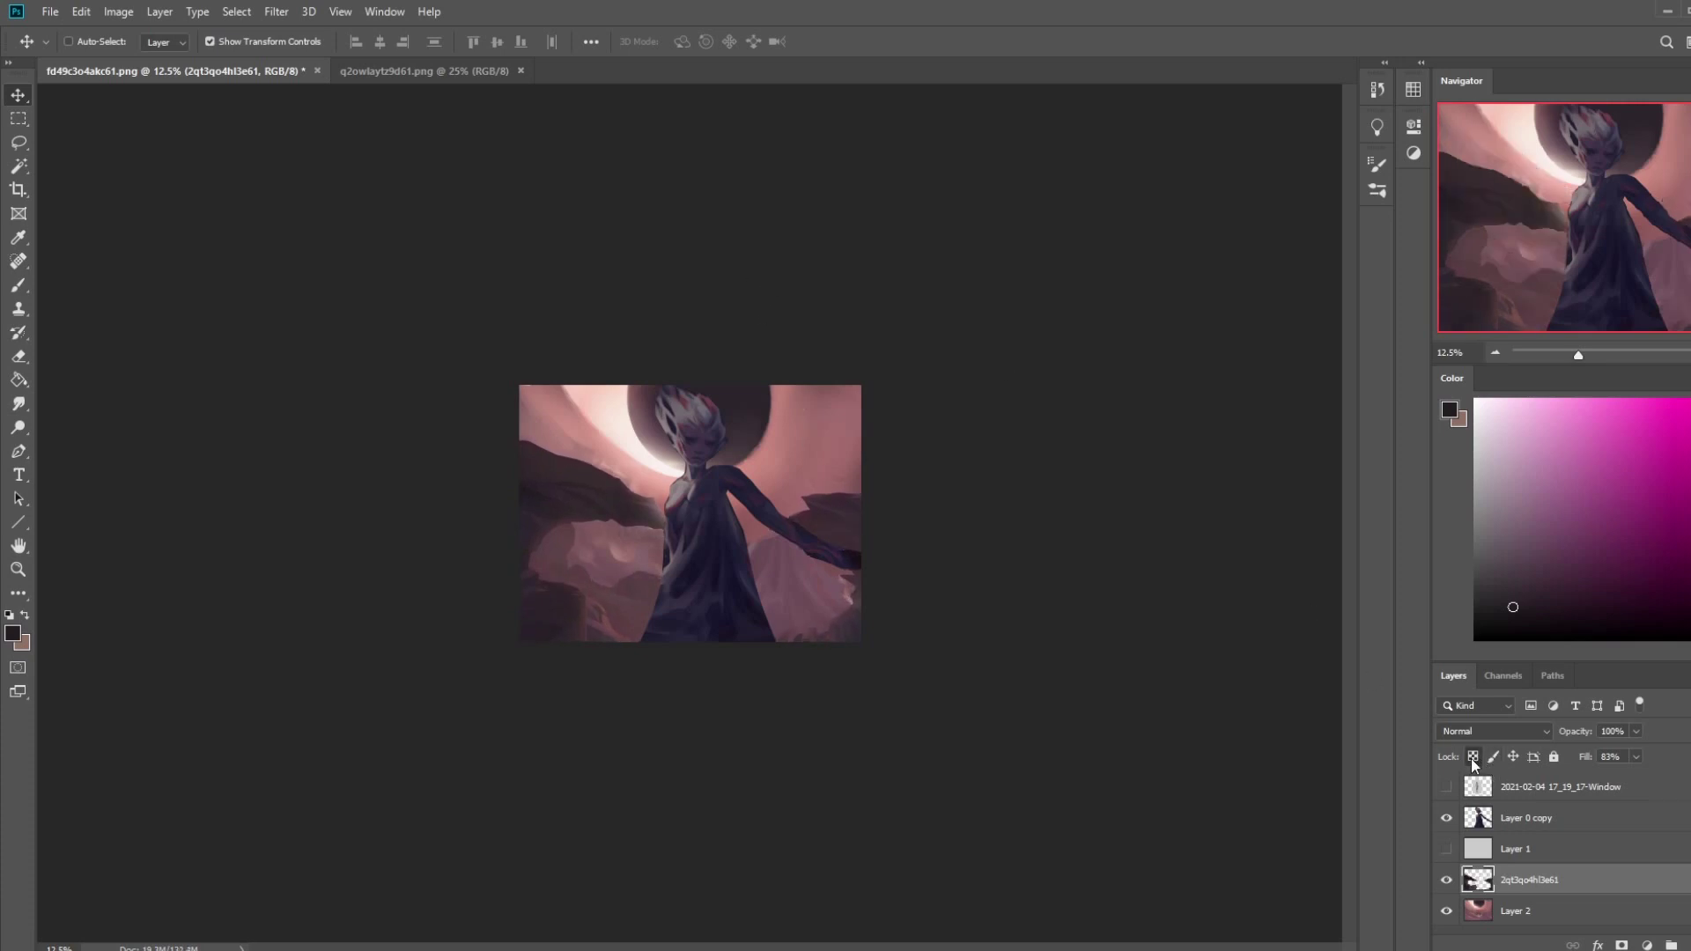
key("b")
key("alt")
left_click(652, 493, "alt")
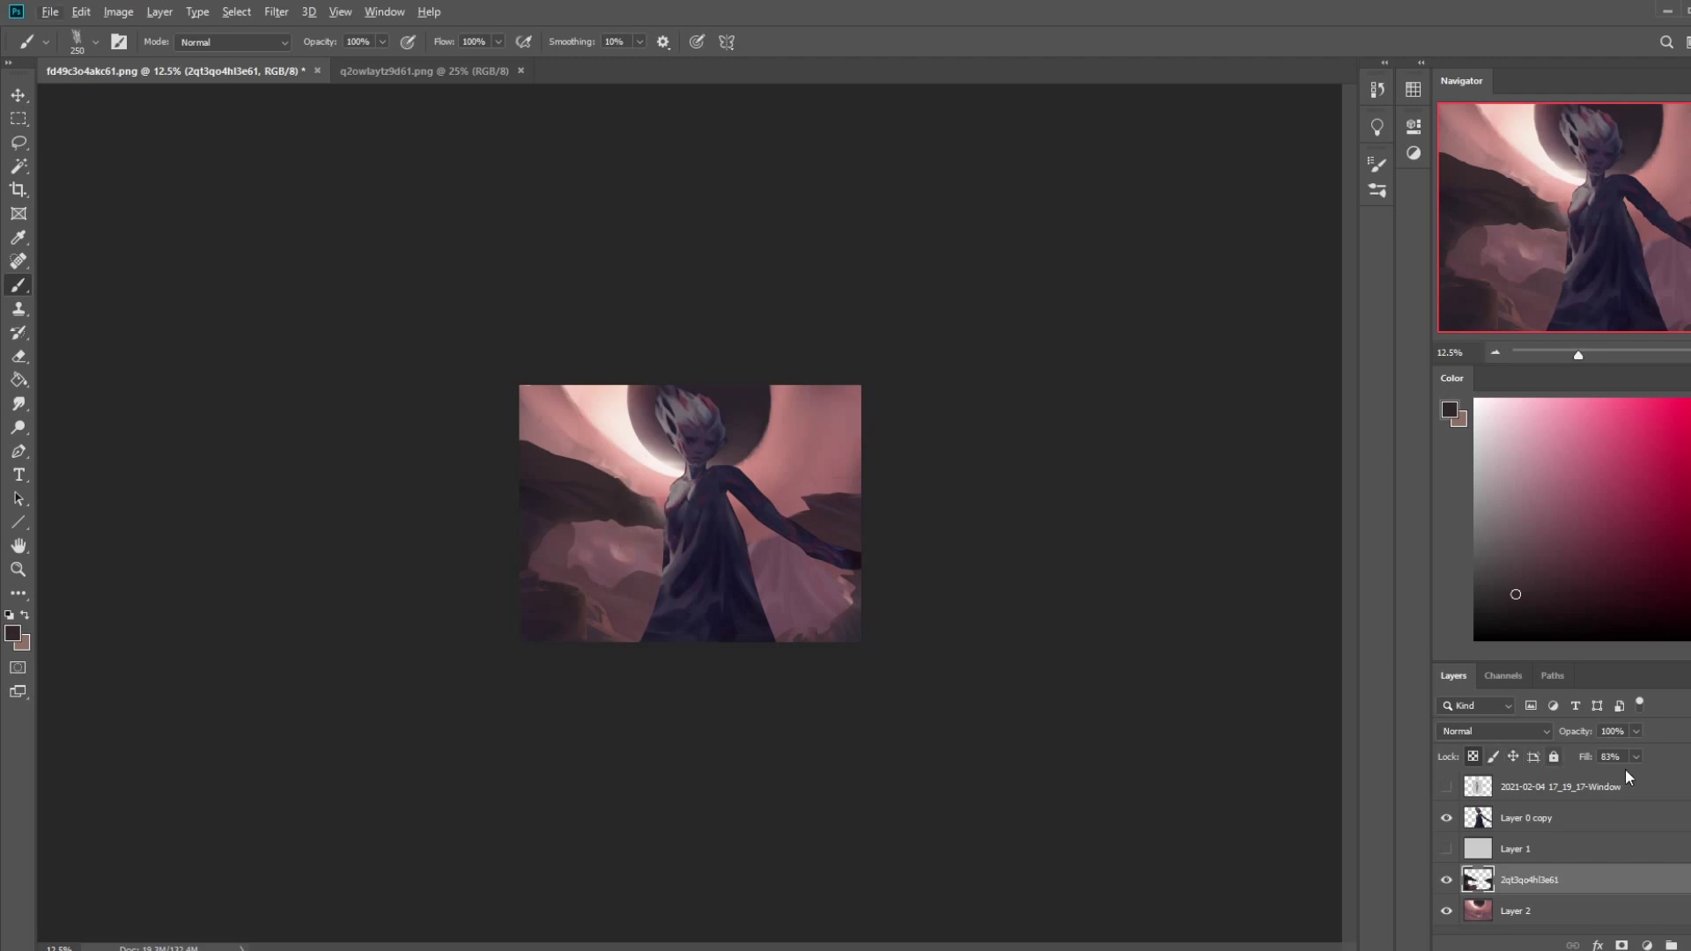
left_click_drag(1636, 757, 1642, 773)
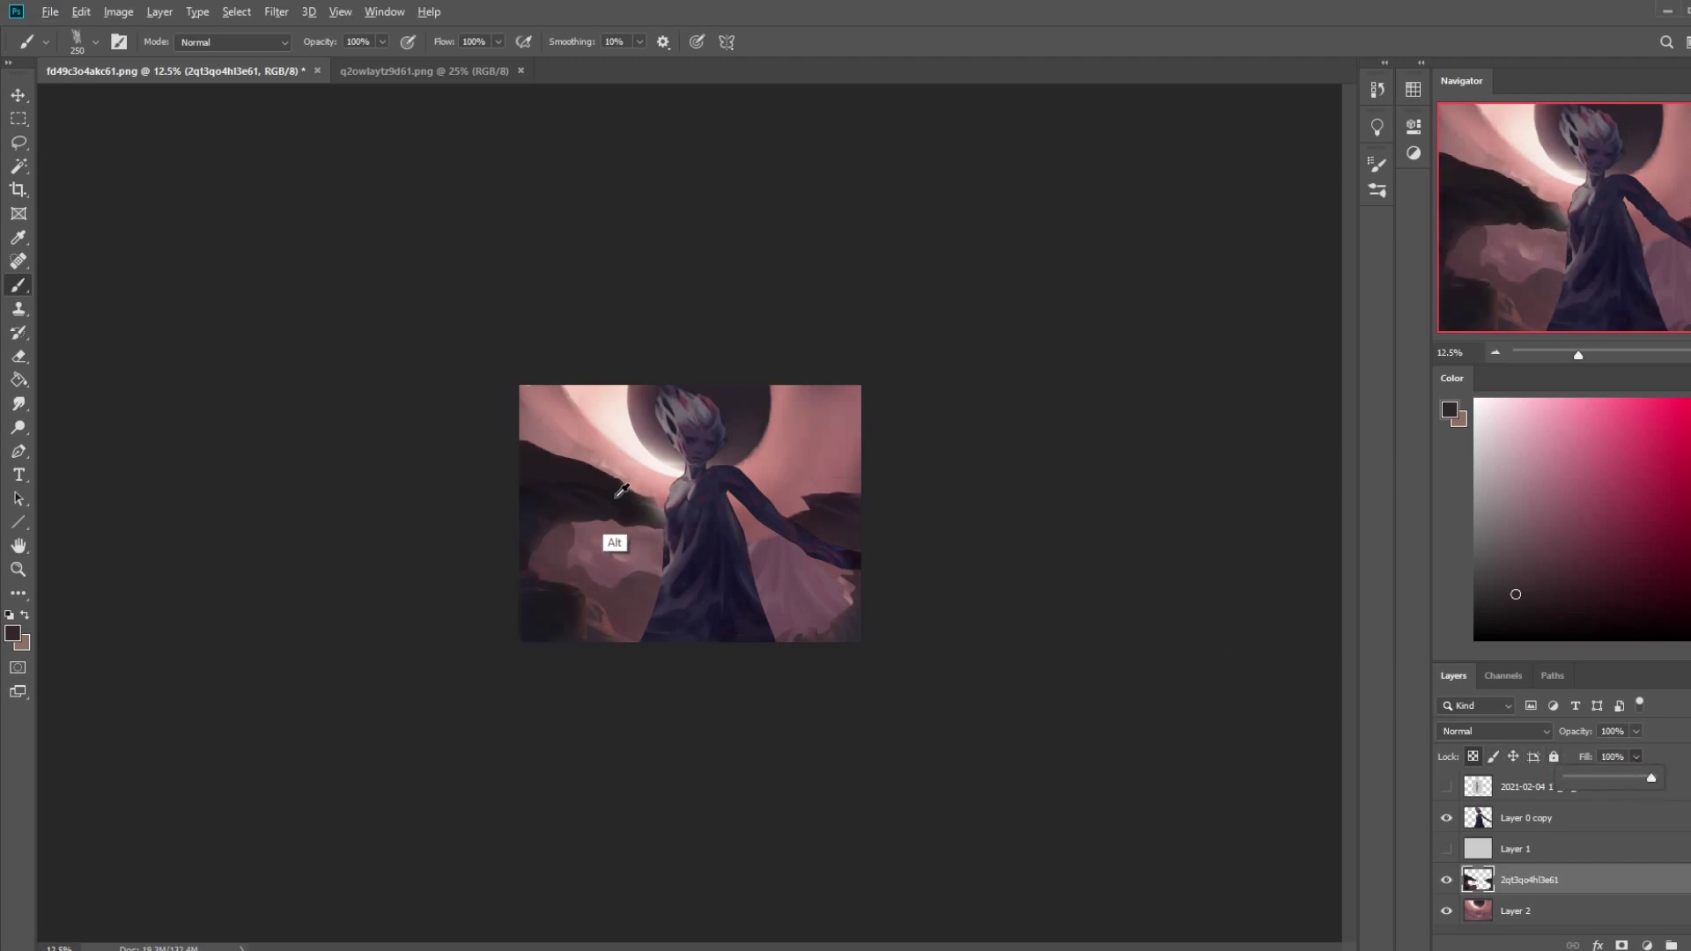
left_click(643, 511, "alt")
left_click_drag(643, 511, 641, 504)
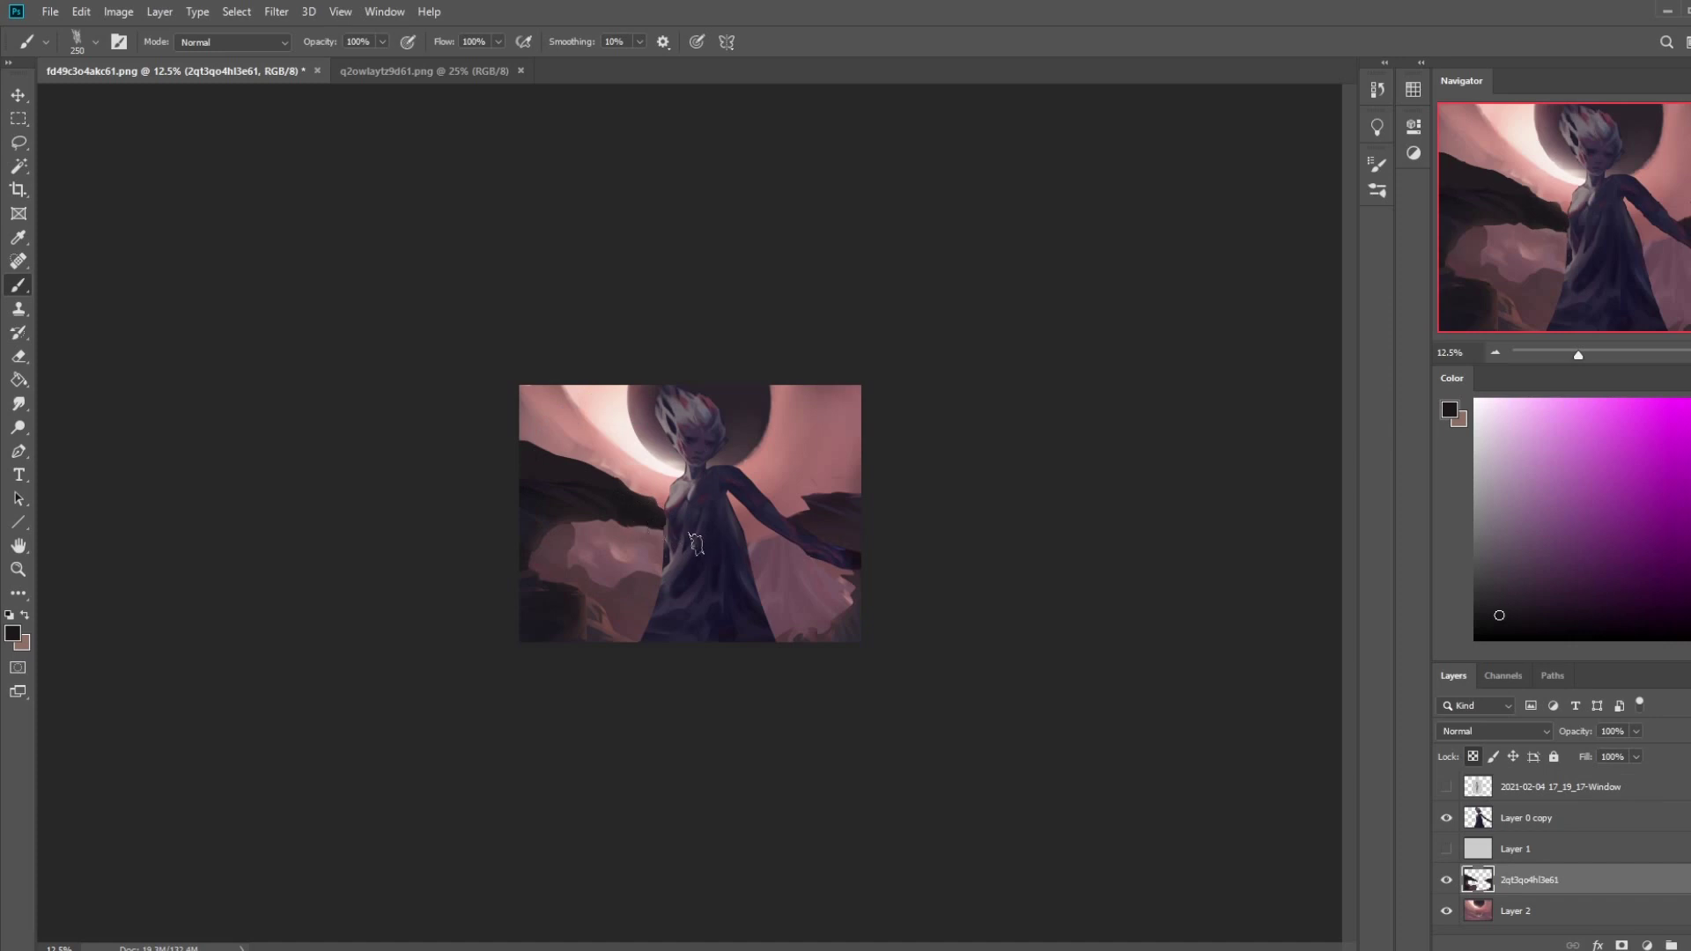
left_click(594, 480, "alt")
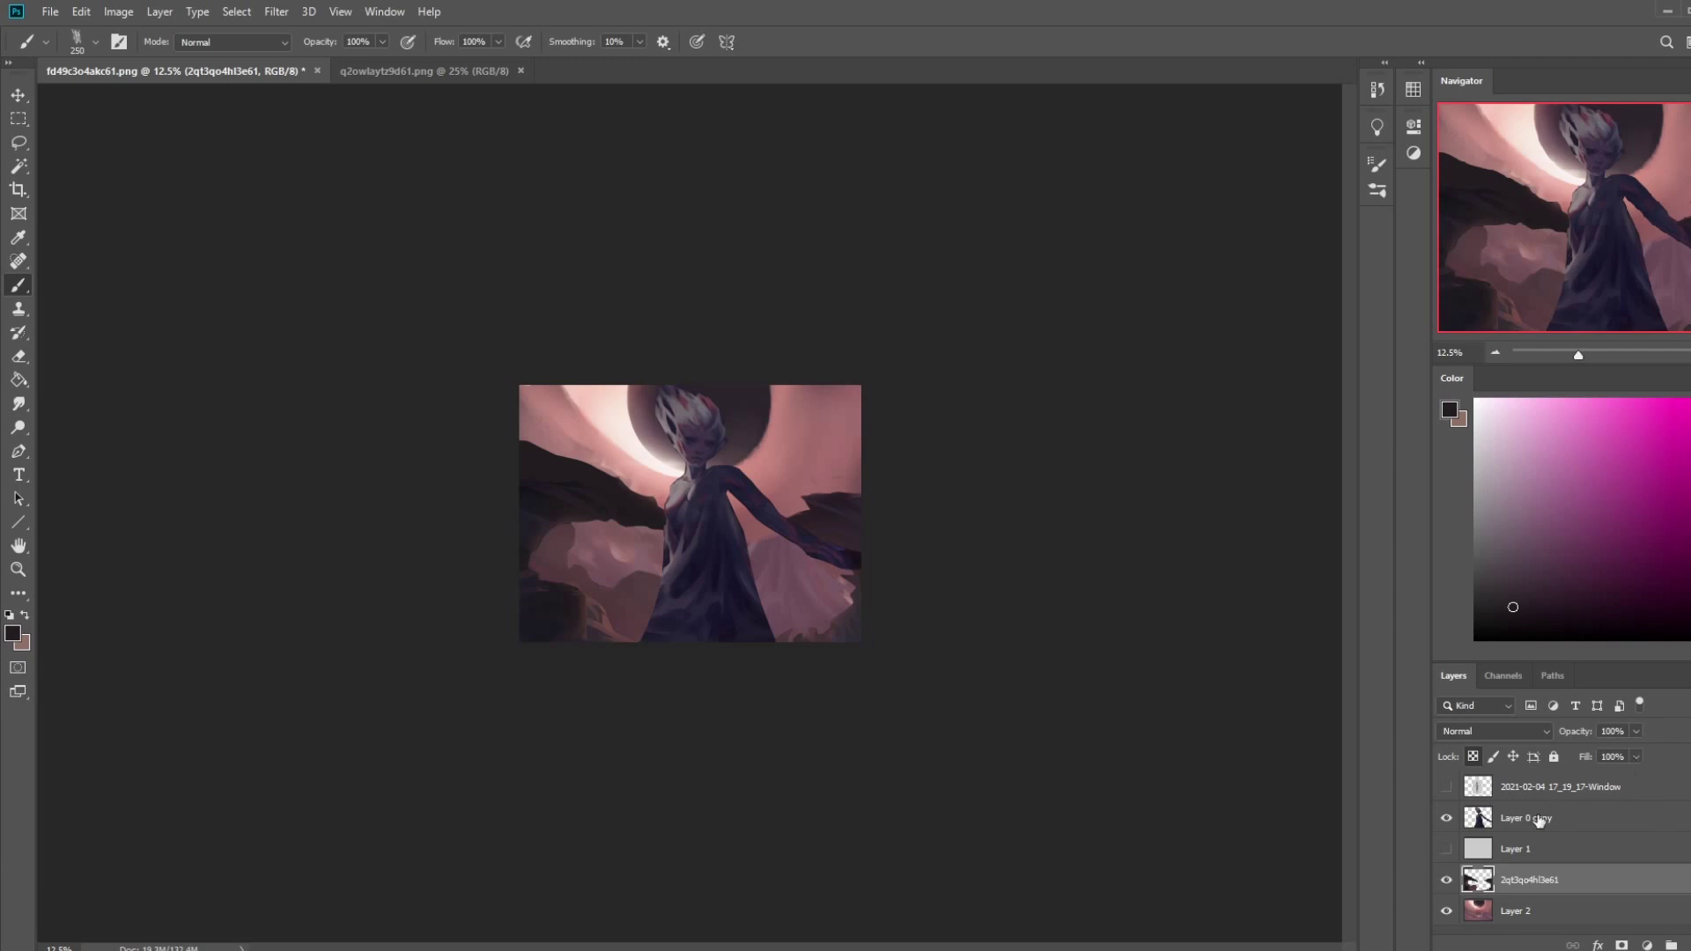
- Lower the landscape layer's fill to 78% and toggle its visibility to compare the background with and without it
left_click_drag(1616, 778, 1621, 778)
left_click(1449, 881)
left_click(1449, 881)
left_click(1449, 882)
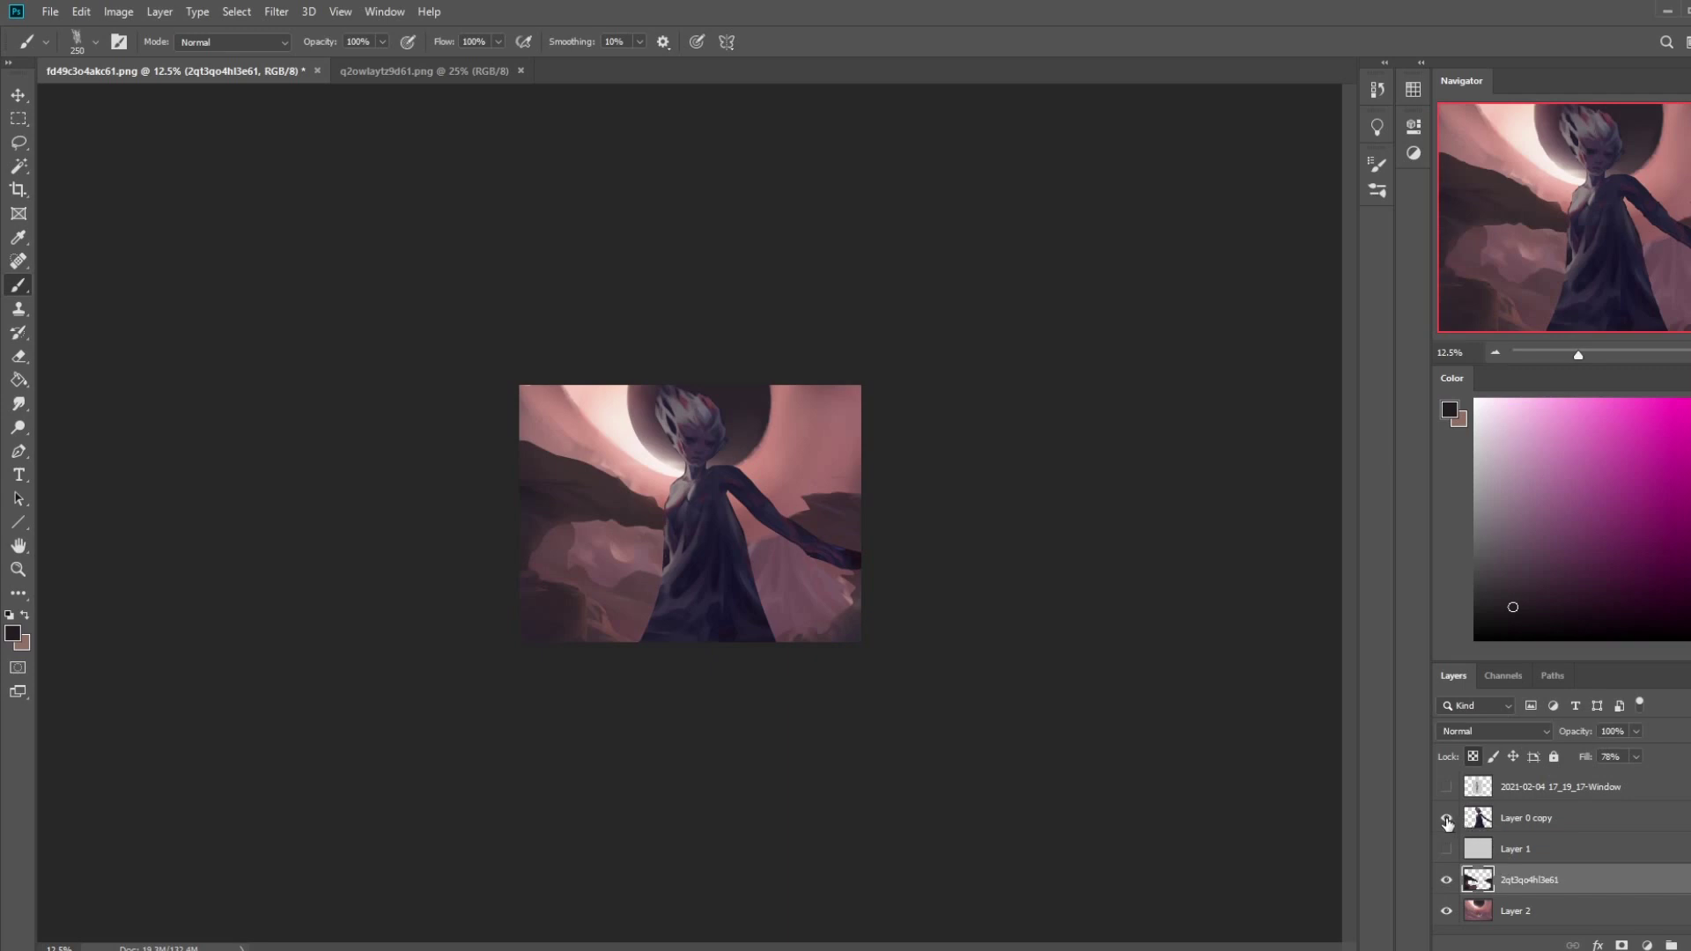
- Scale the figure on Layer 0 copy down to 86.58% and move it up within the canvas
left_click(1542, 850)
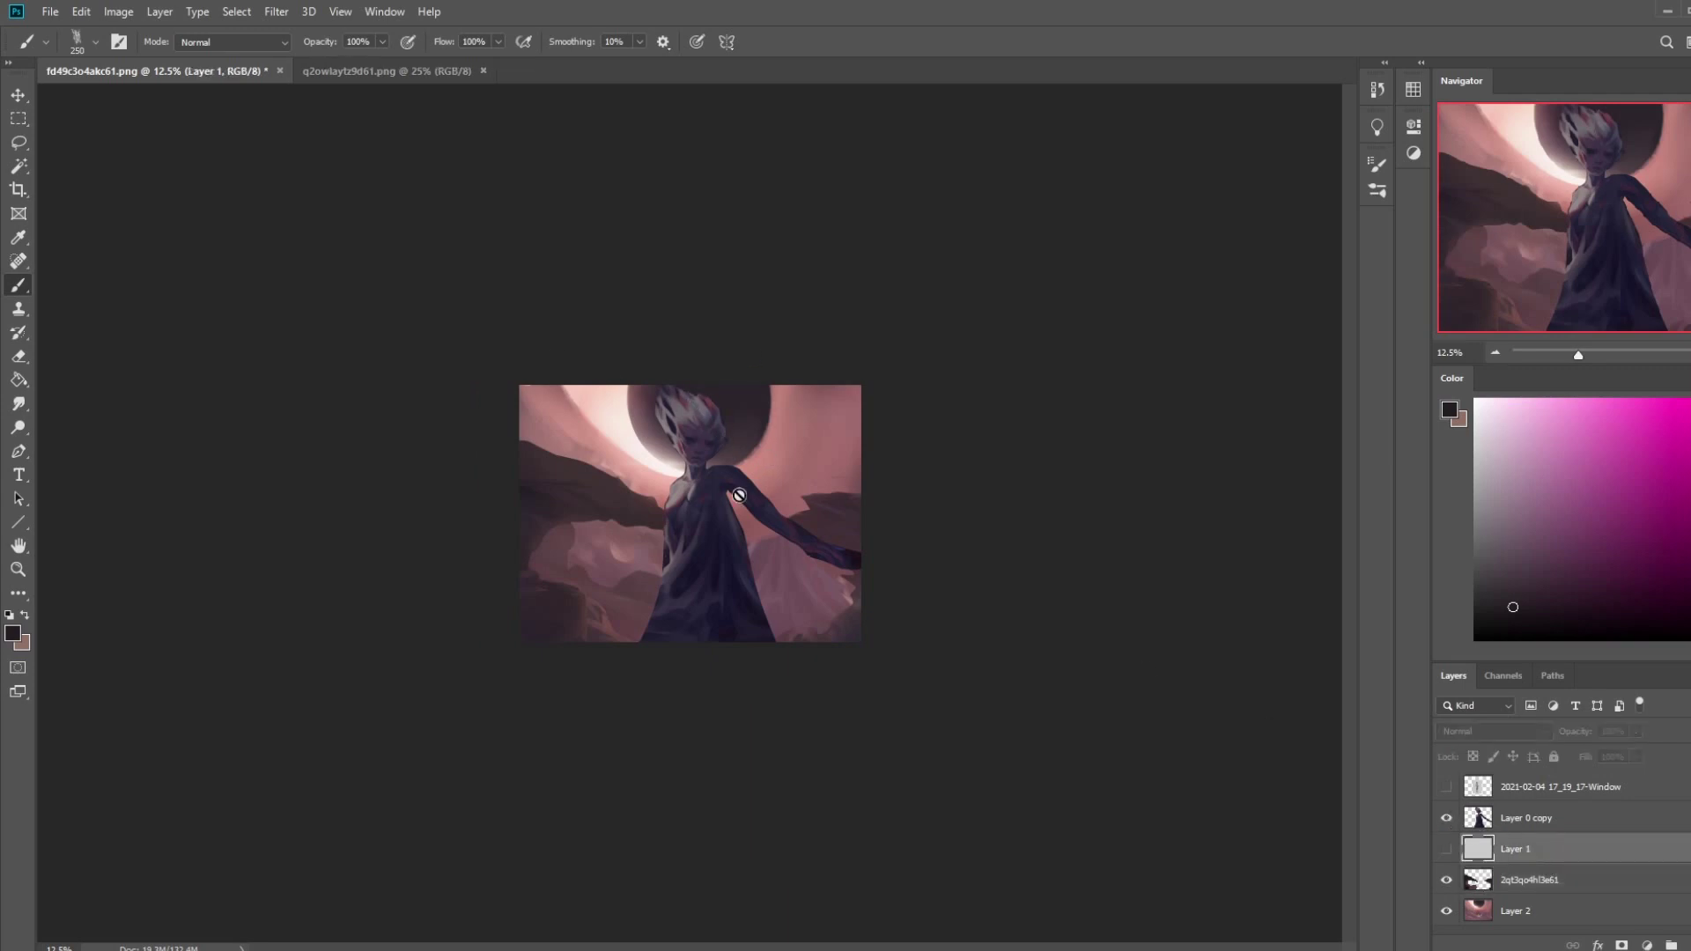
left_click(1556, 824)
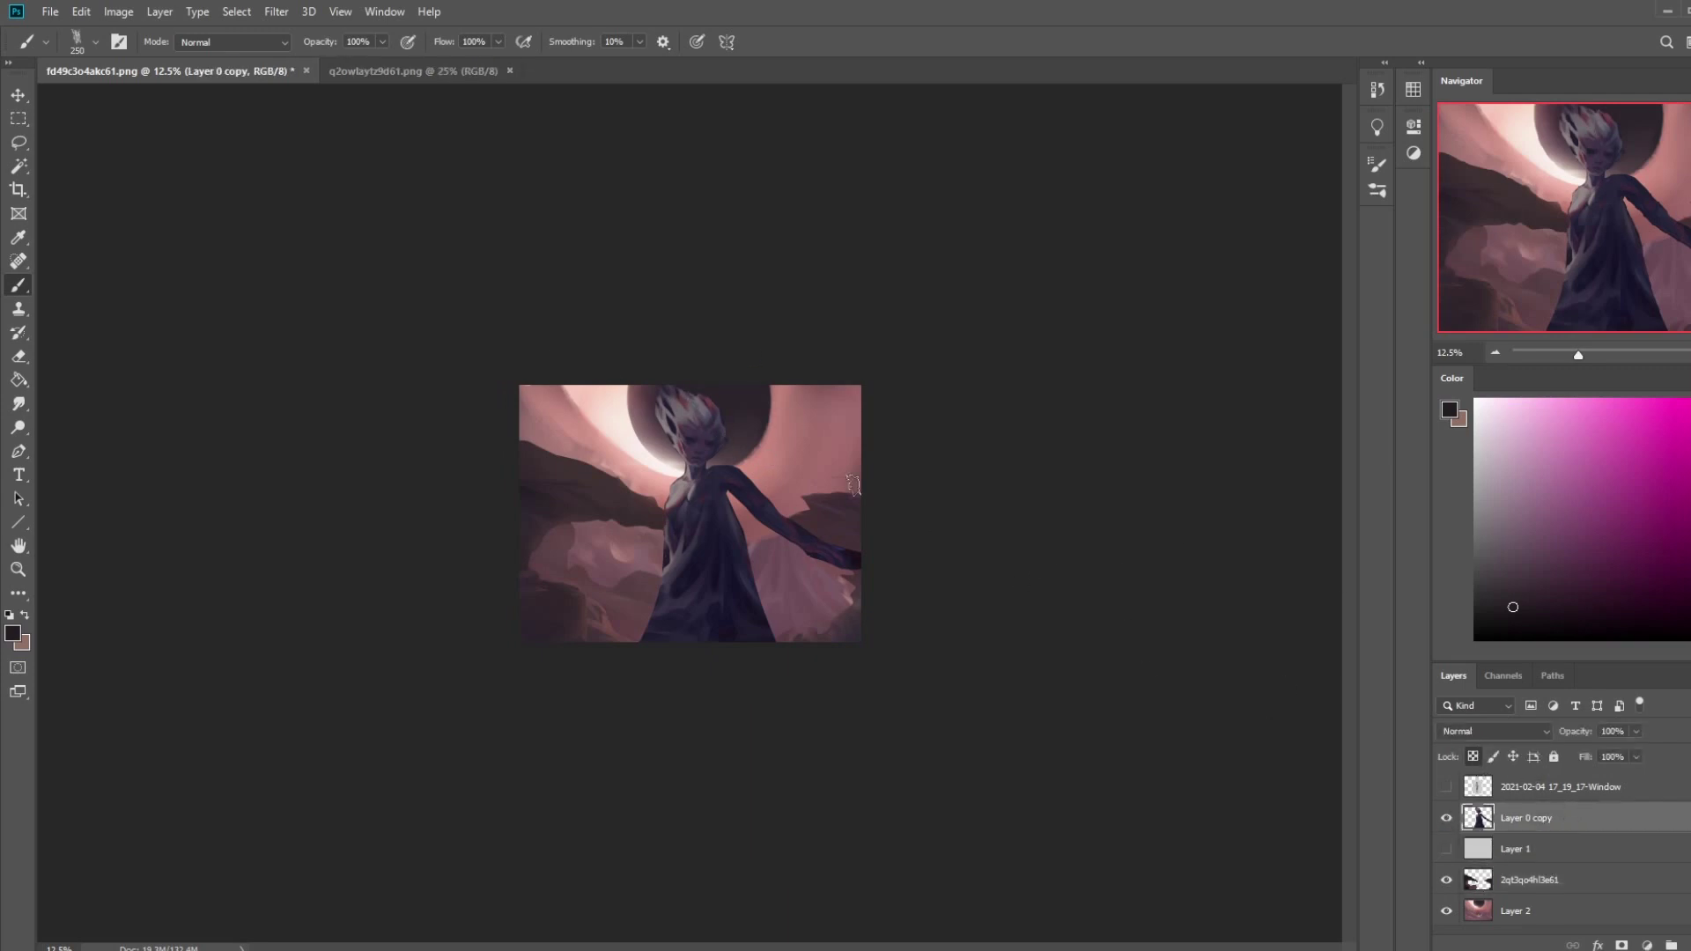
key("v")
left_click_drag(864, 389, 821, 420)
left_click_drag(706, 503, 707, 484)
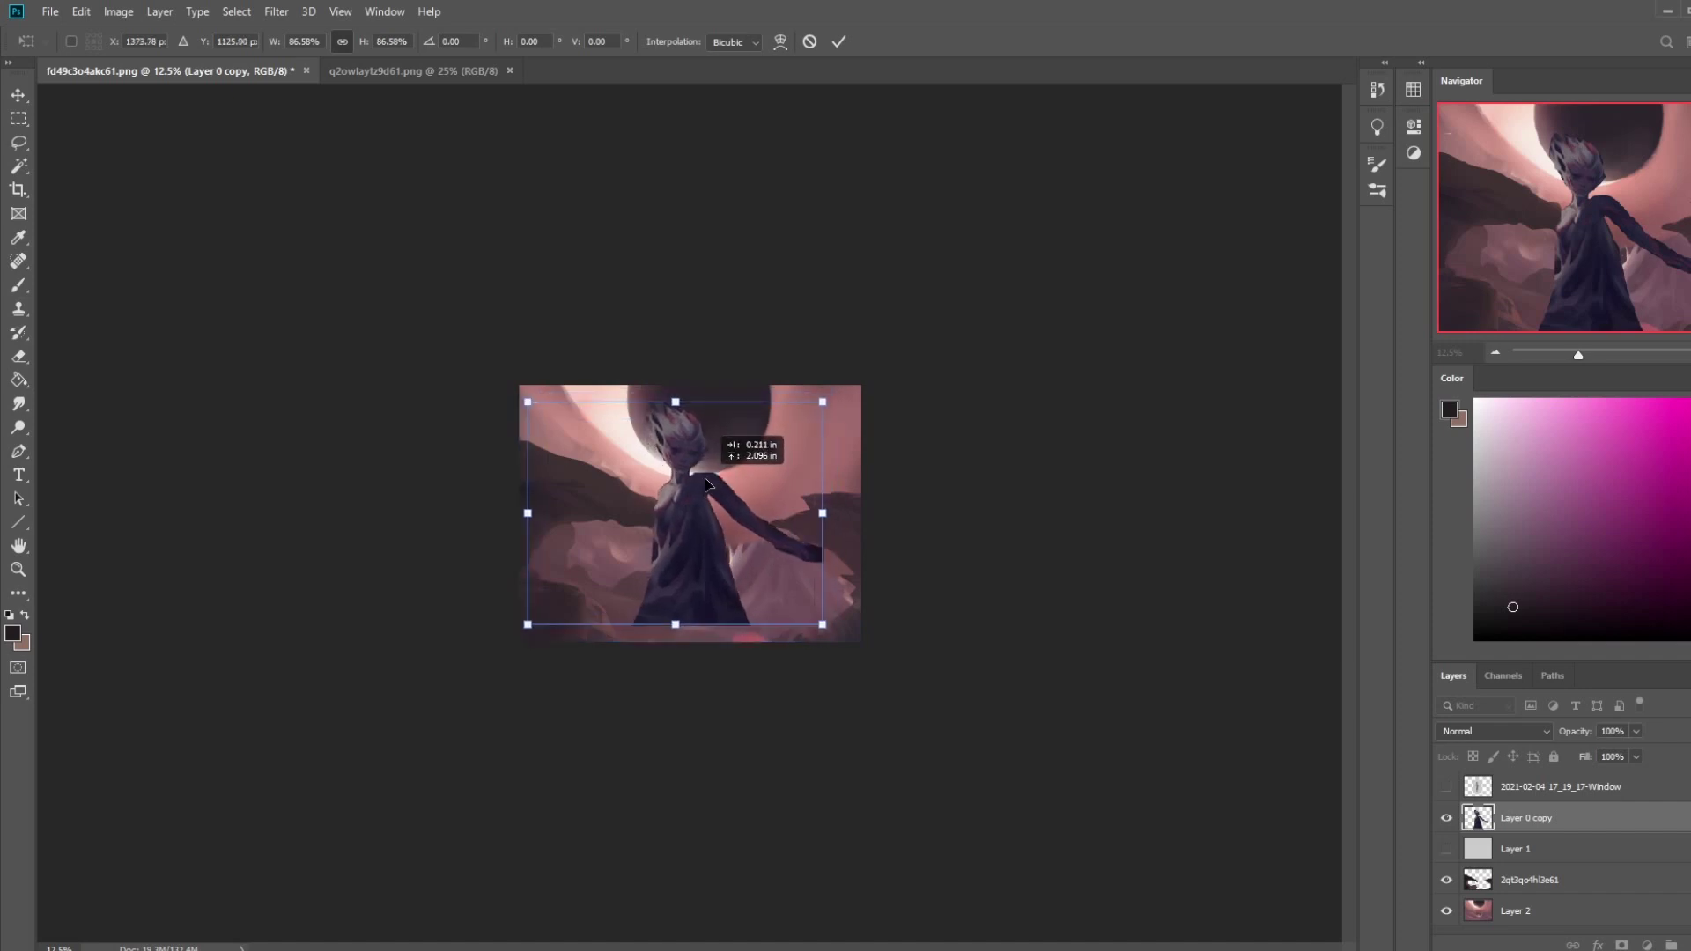
left_click(838, 42)
- Lasso the figure's outstretched arm, delete it, and clear the selection
key("e")
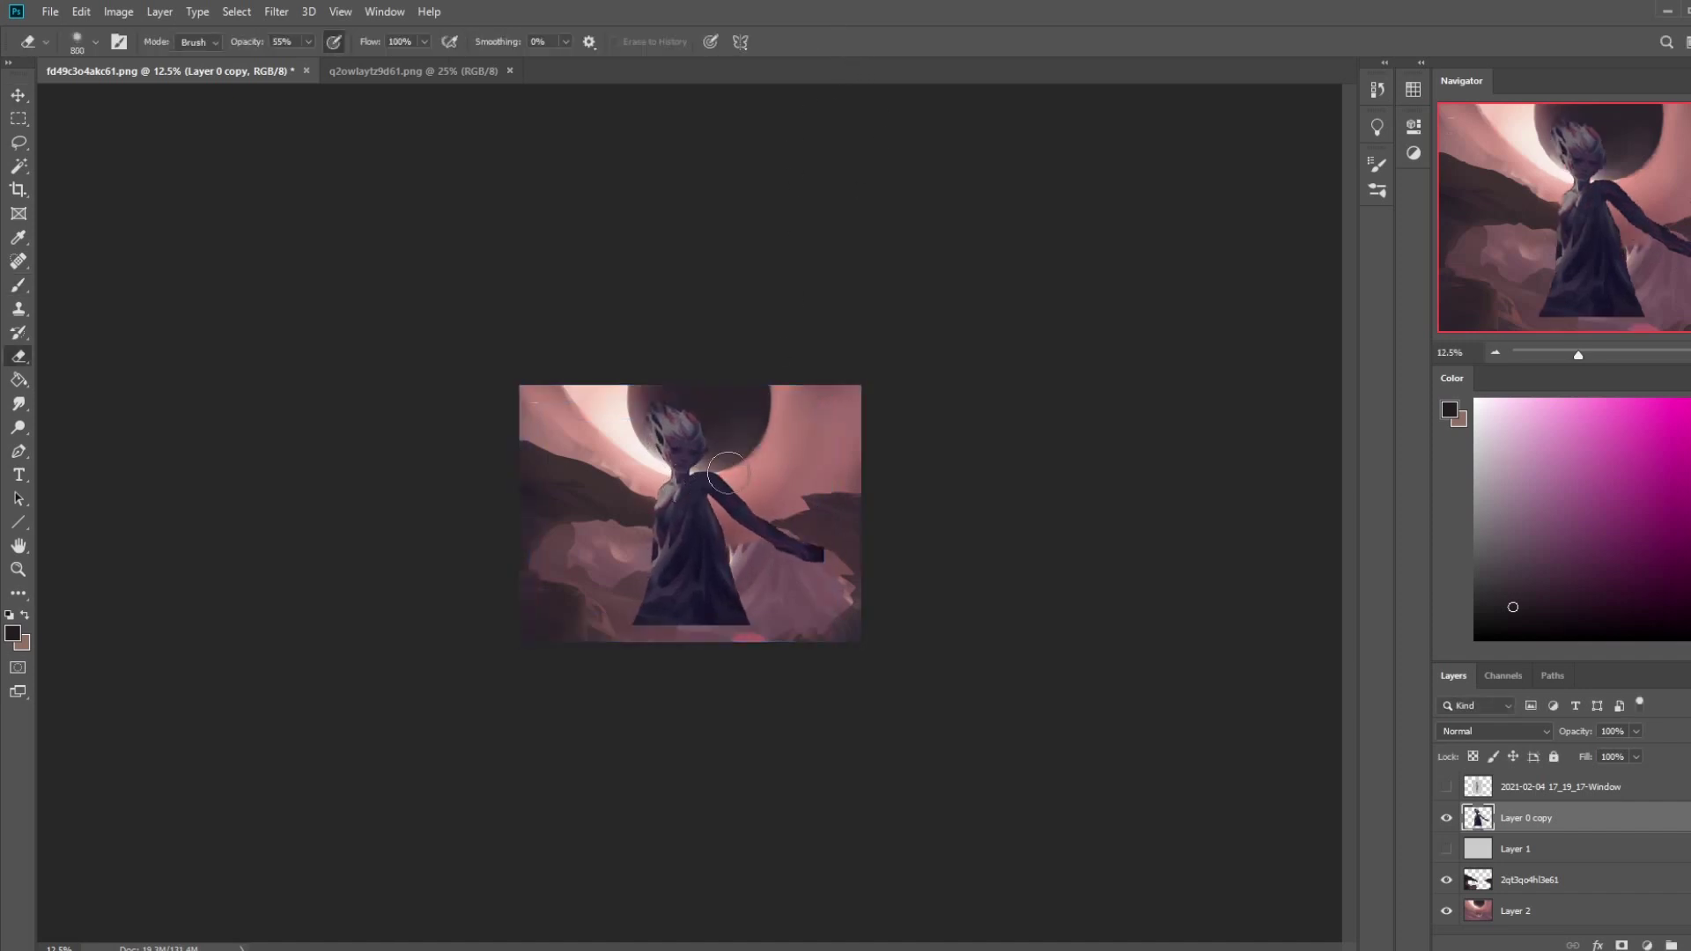
key("l")
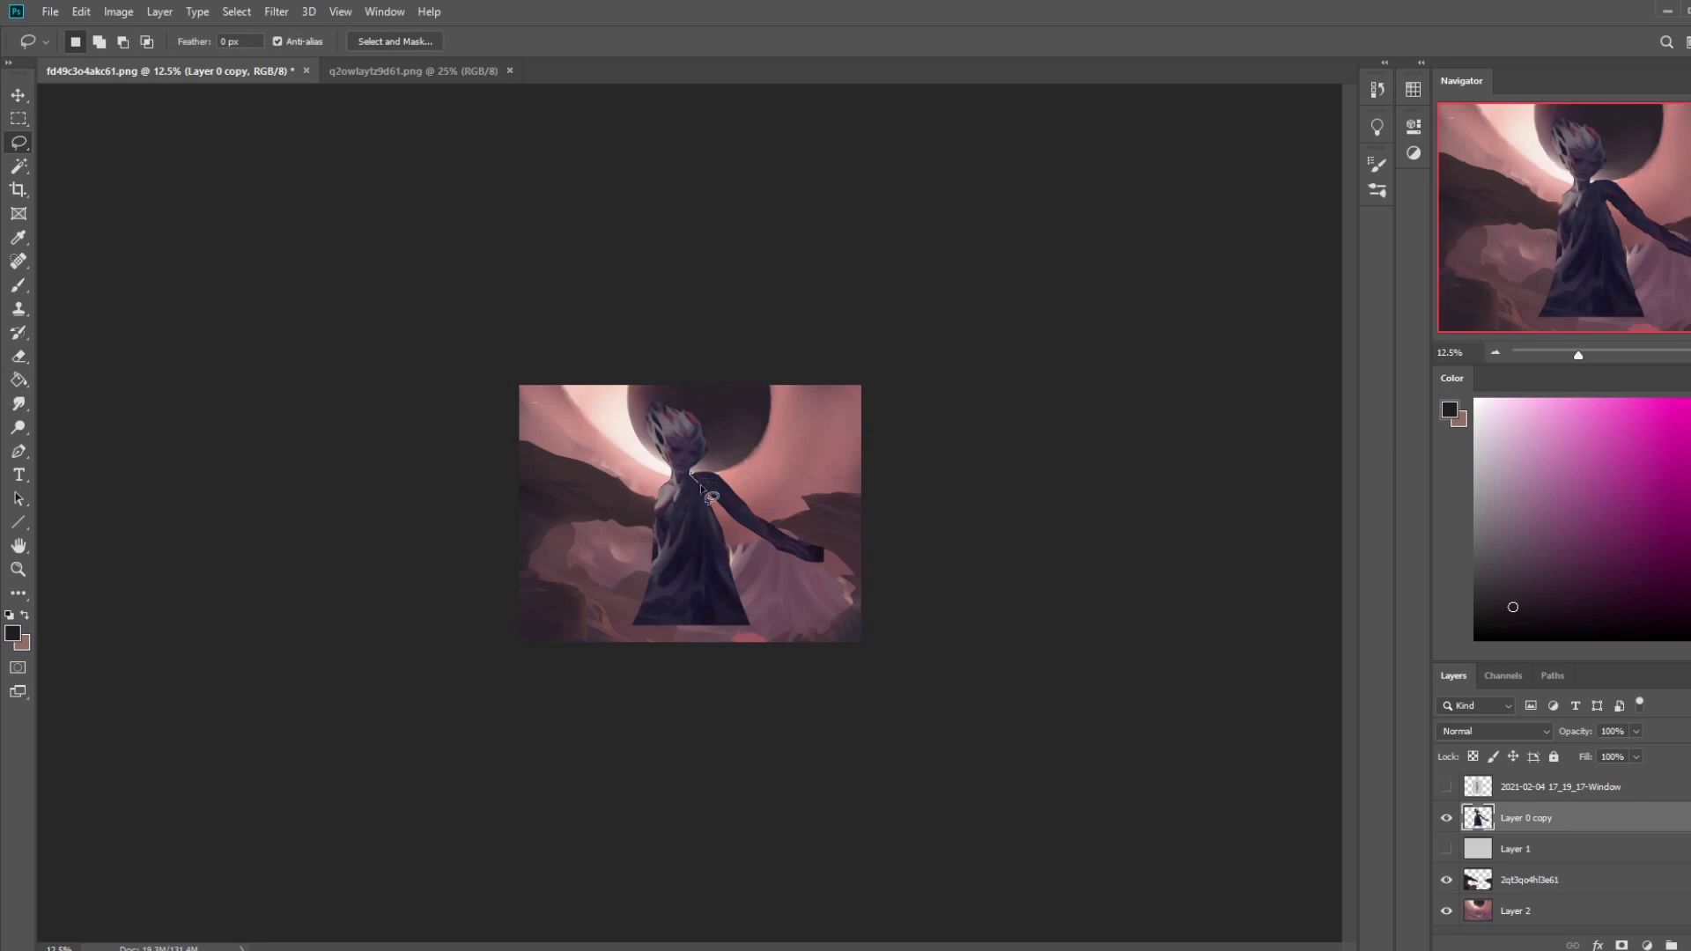
mouse_move(799, 572)
left_mouse_down()
mouse_move(777, 488)
mouse_move(717, 454)
left_mouse_up()
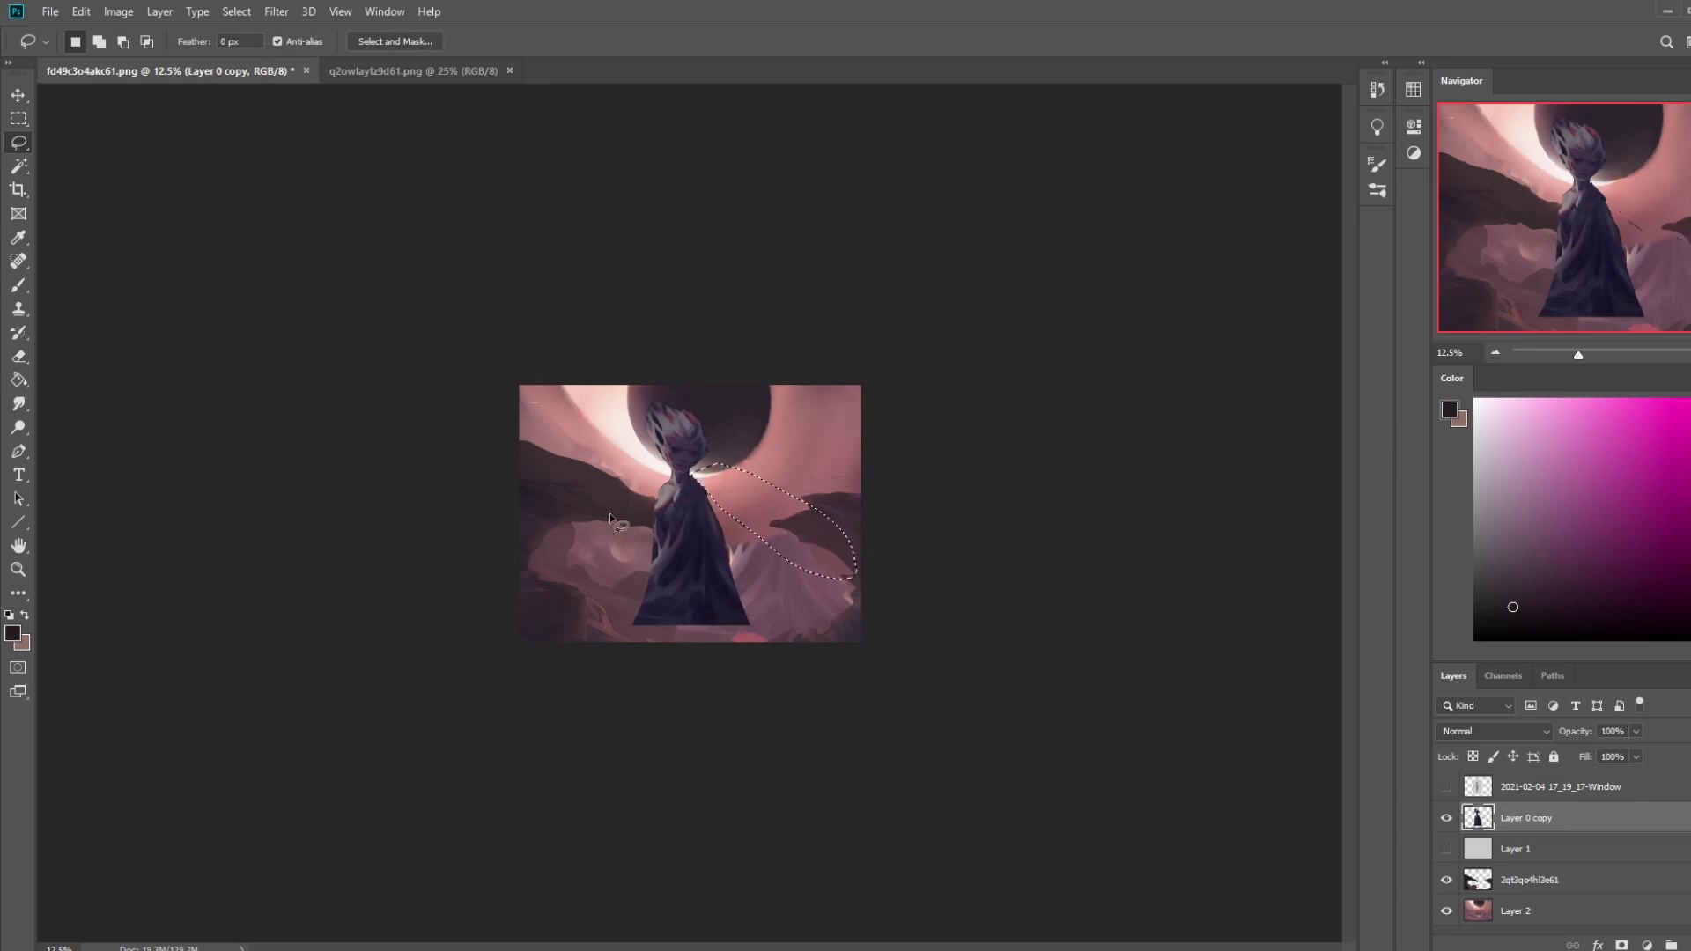
key("Delete")
key("ctrl+d")
- Darken the figure further by lowering its Lightness with Hue/Saturation
key("m")
right_click(721, 493)
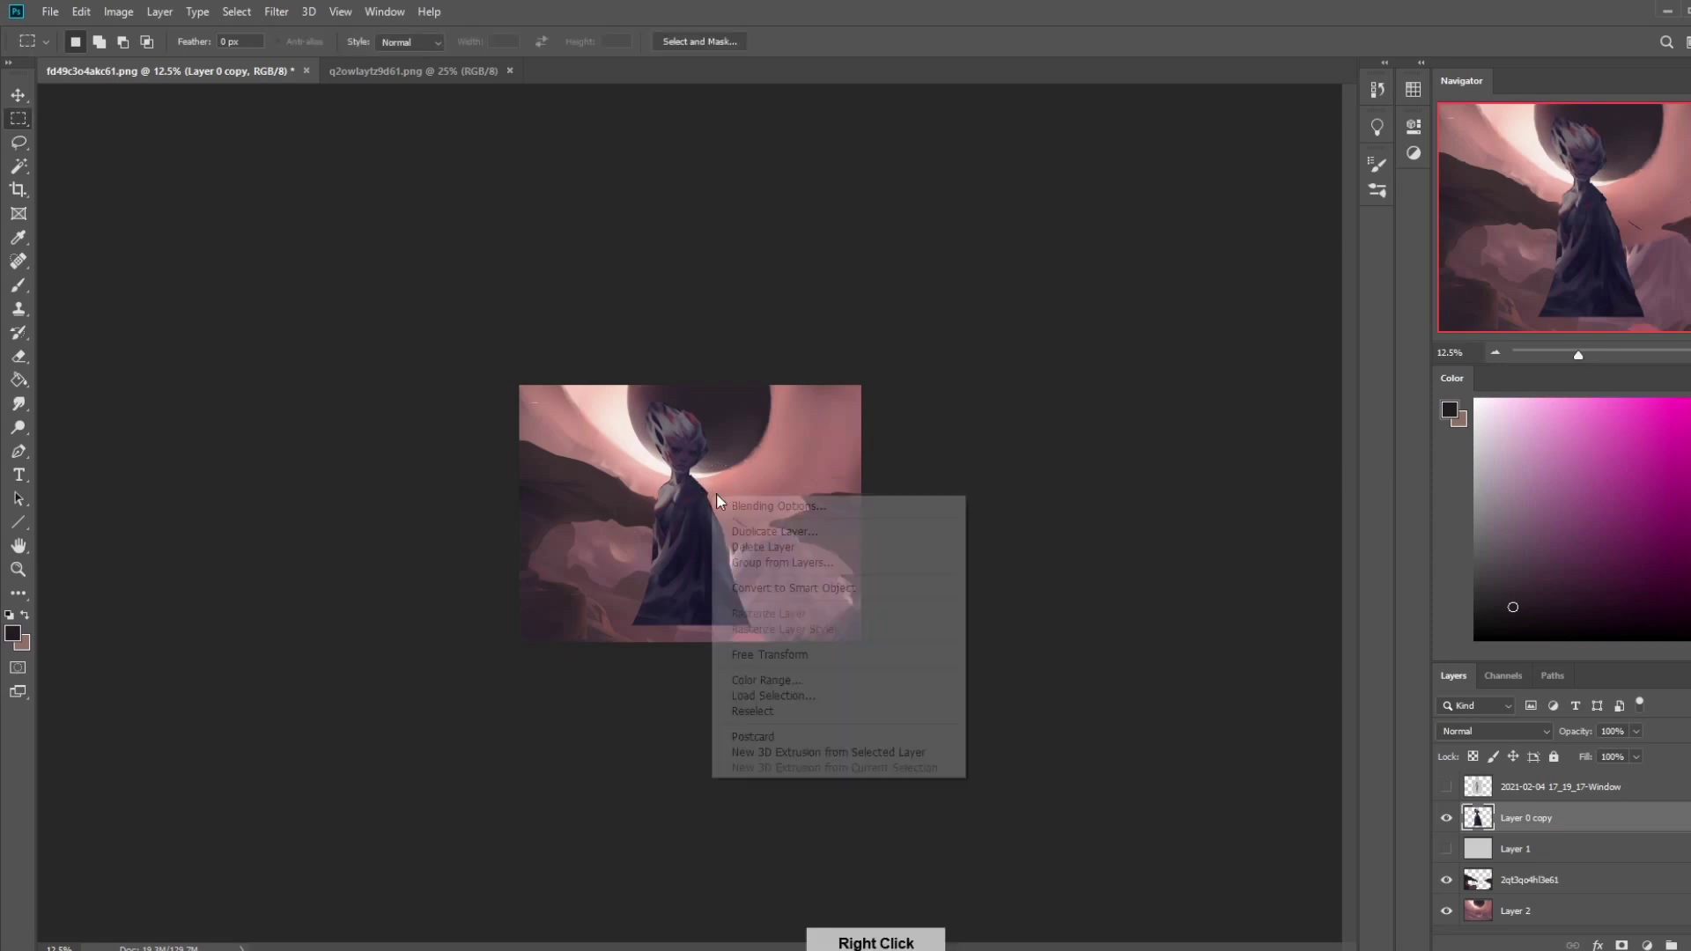
left_click(1087, 396)
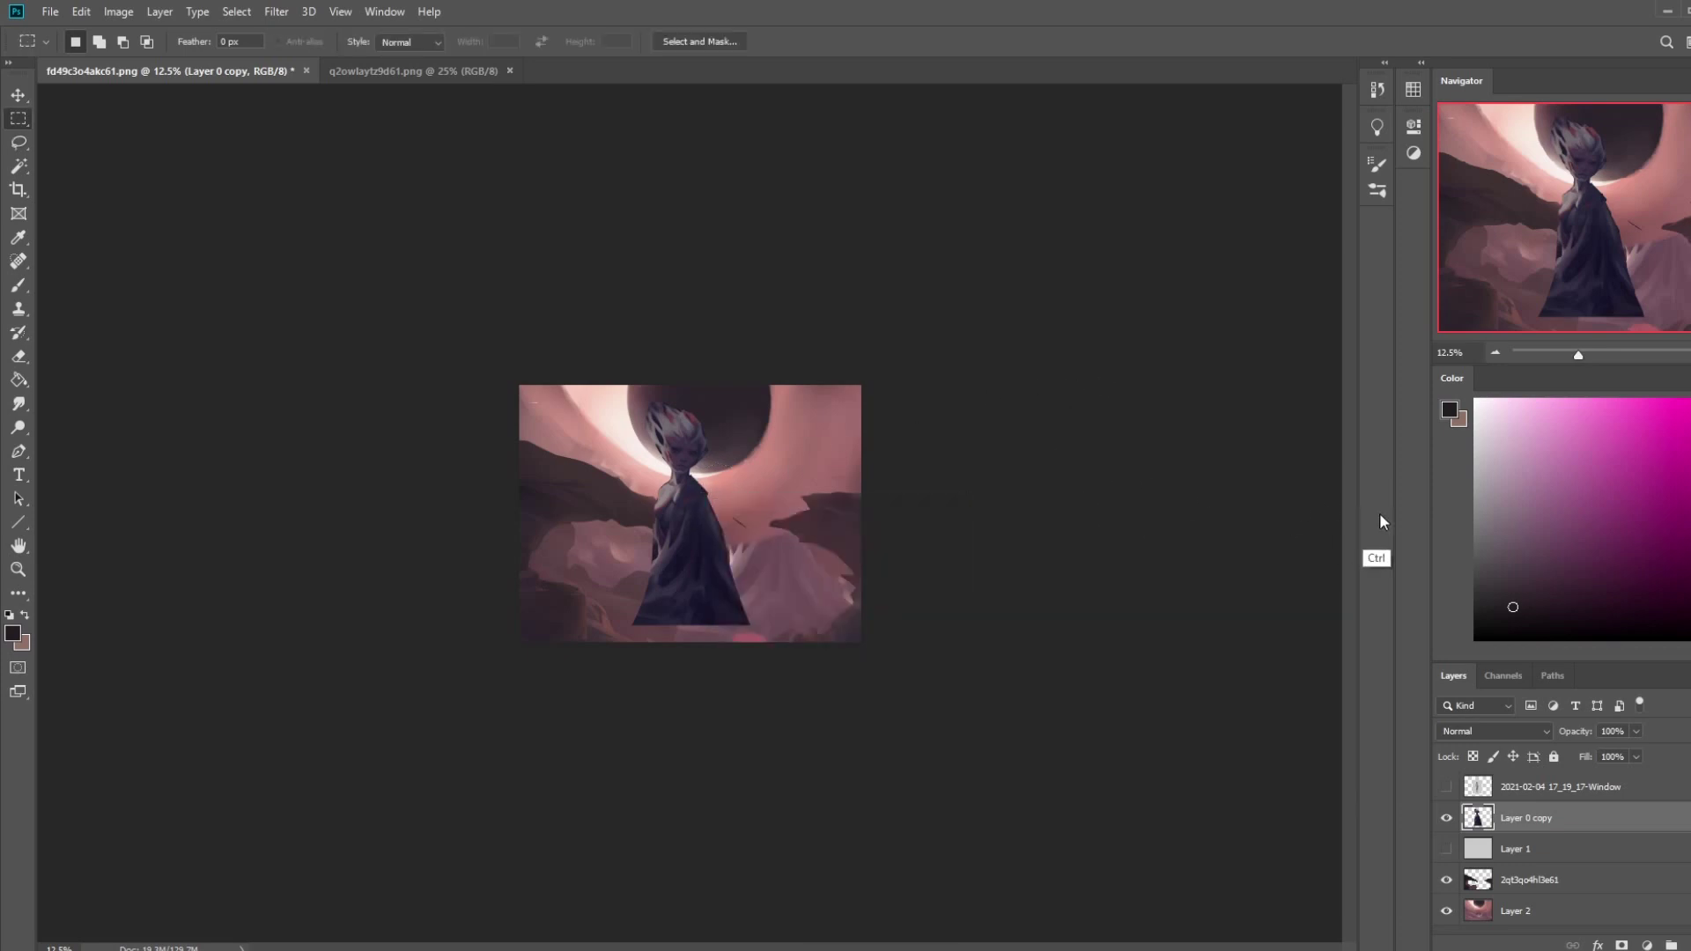
key("ctrl+u")
left_click_drag(1278, 574, 1260, 577)
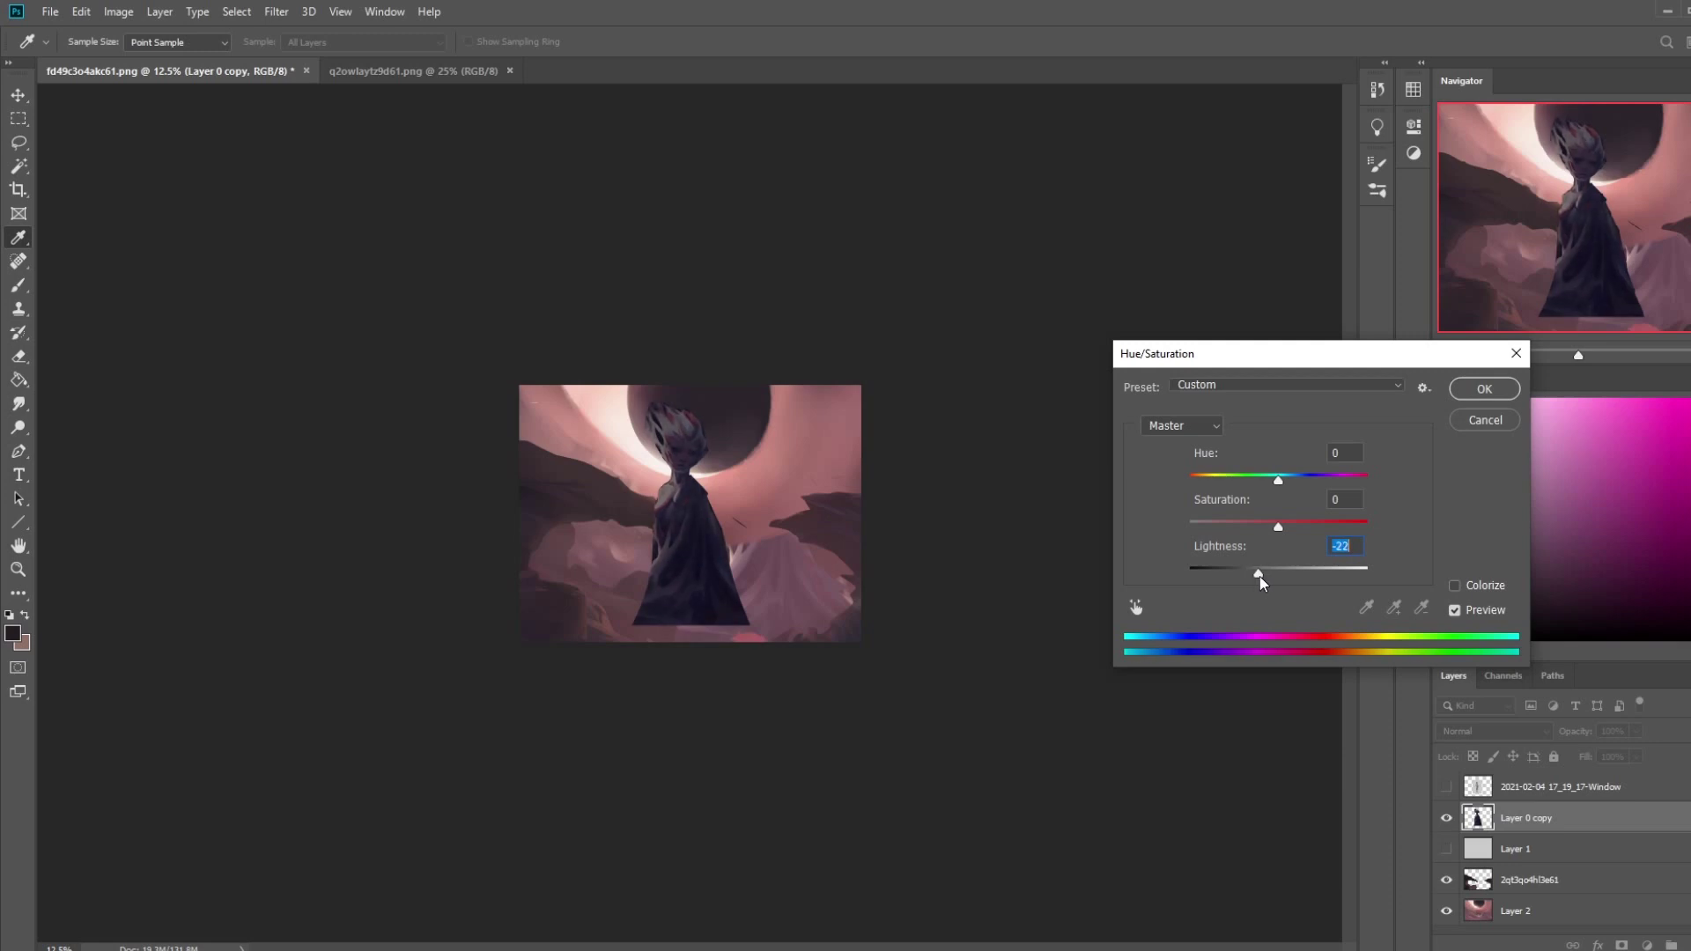
left_click_drag(1259, 577, 1262, 576)
left_click(1508, 387)
- Lighten the dark eclipse disc on Layer 2 with a very large soft brush in Lighten mode, using a pink sampled from the sky
left_click(1564, 917)
key("b")
left_click(608, 402, "alt")
right_click(819, 502)
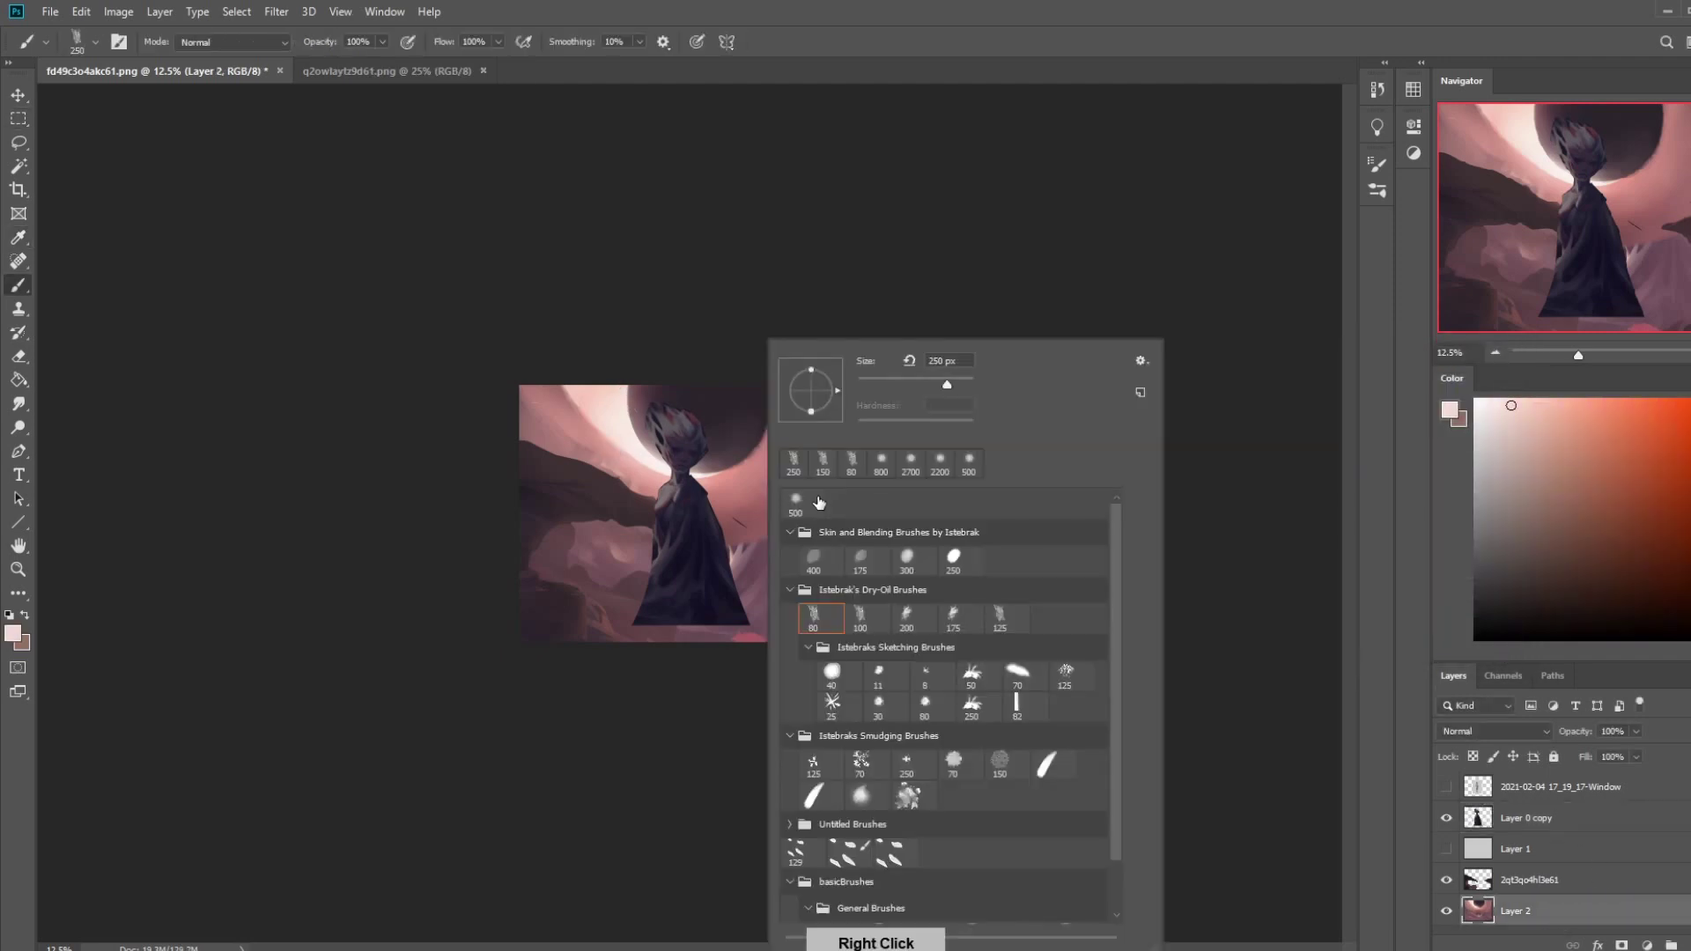
left_click(887, 332)
left_click(805, 453, "alt")
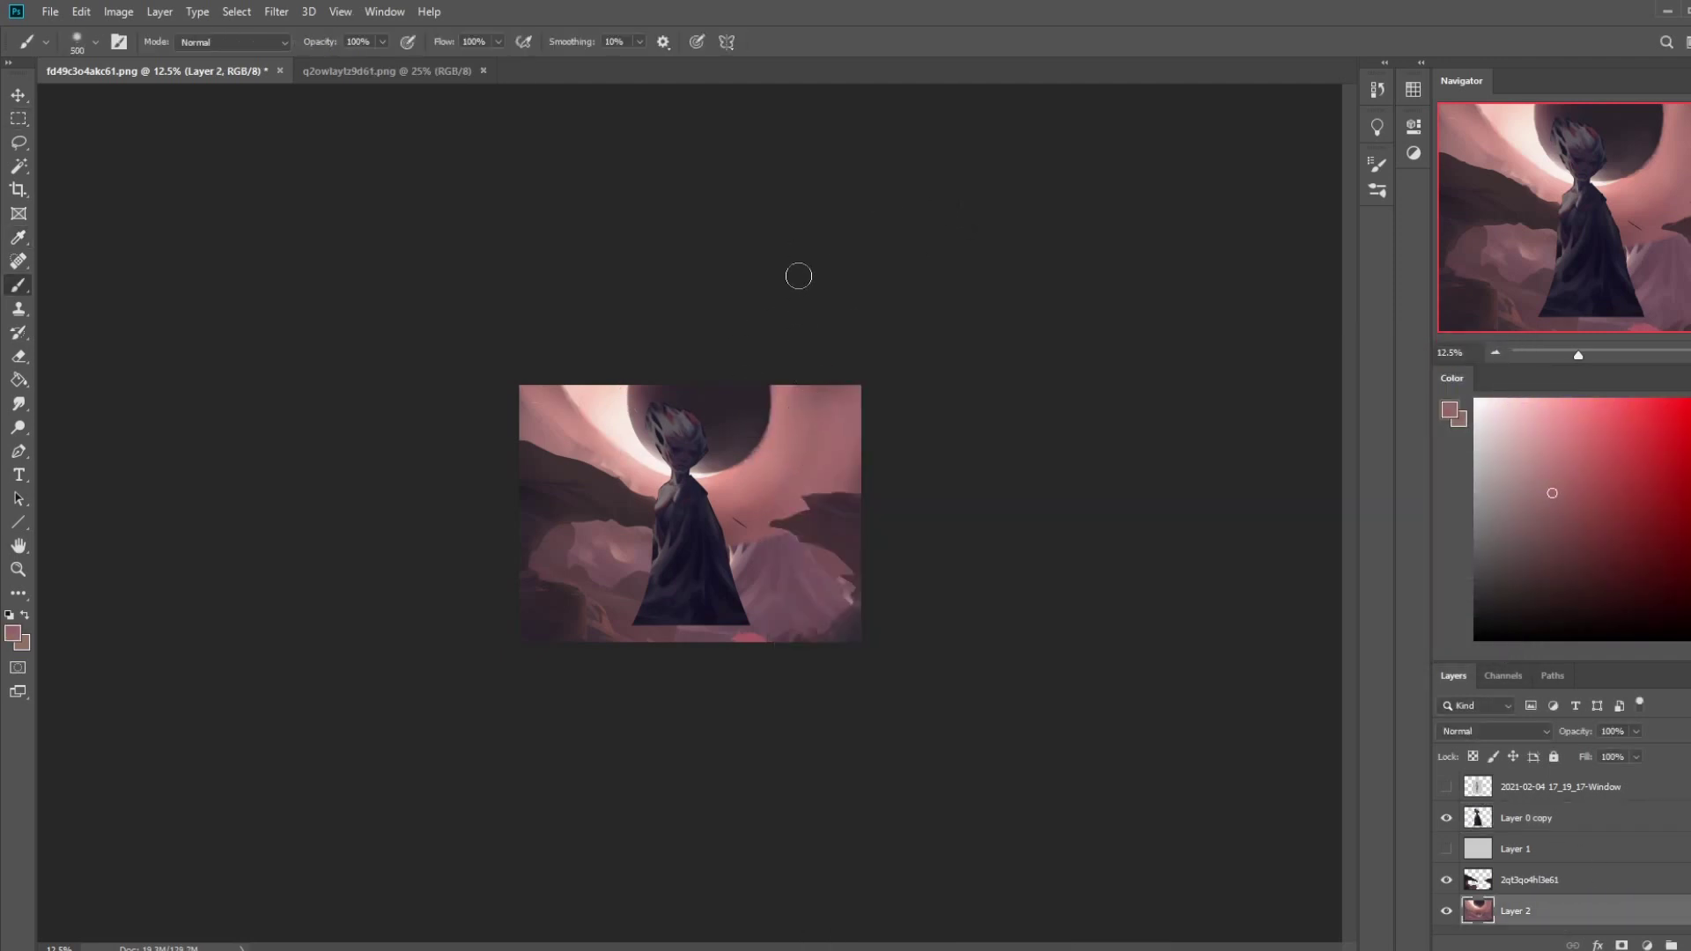
key("bracketright")
key("bracketright")
key("bracketright")
key("bracketright")
key("bracketright")
key("bracketright")
key("bracketright")
key("bracketright")
left_click(234, 42)
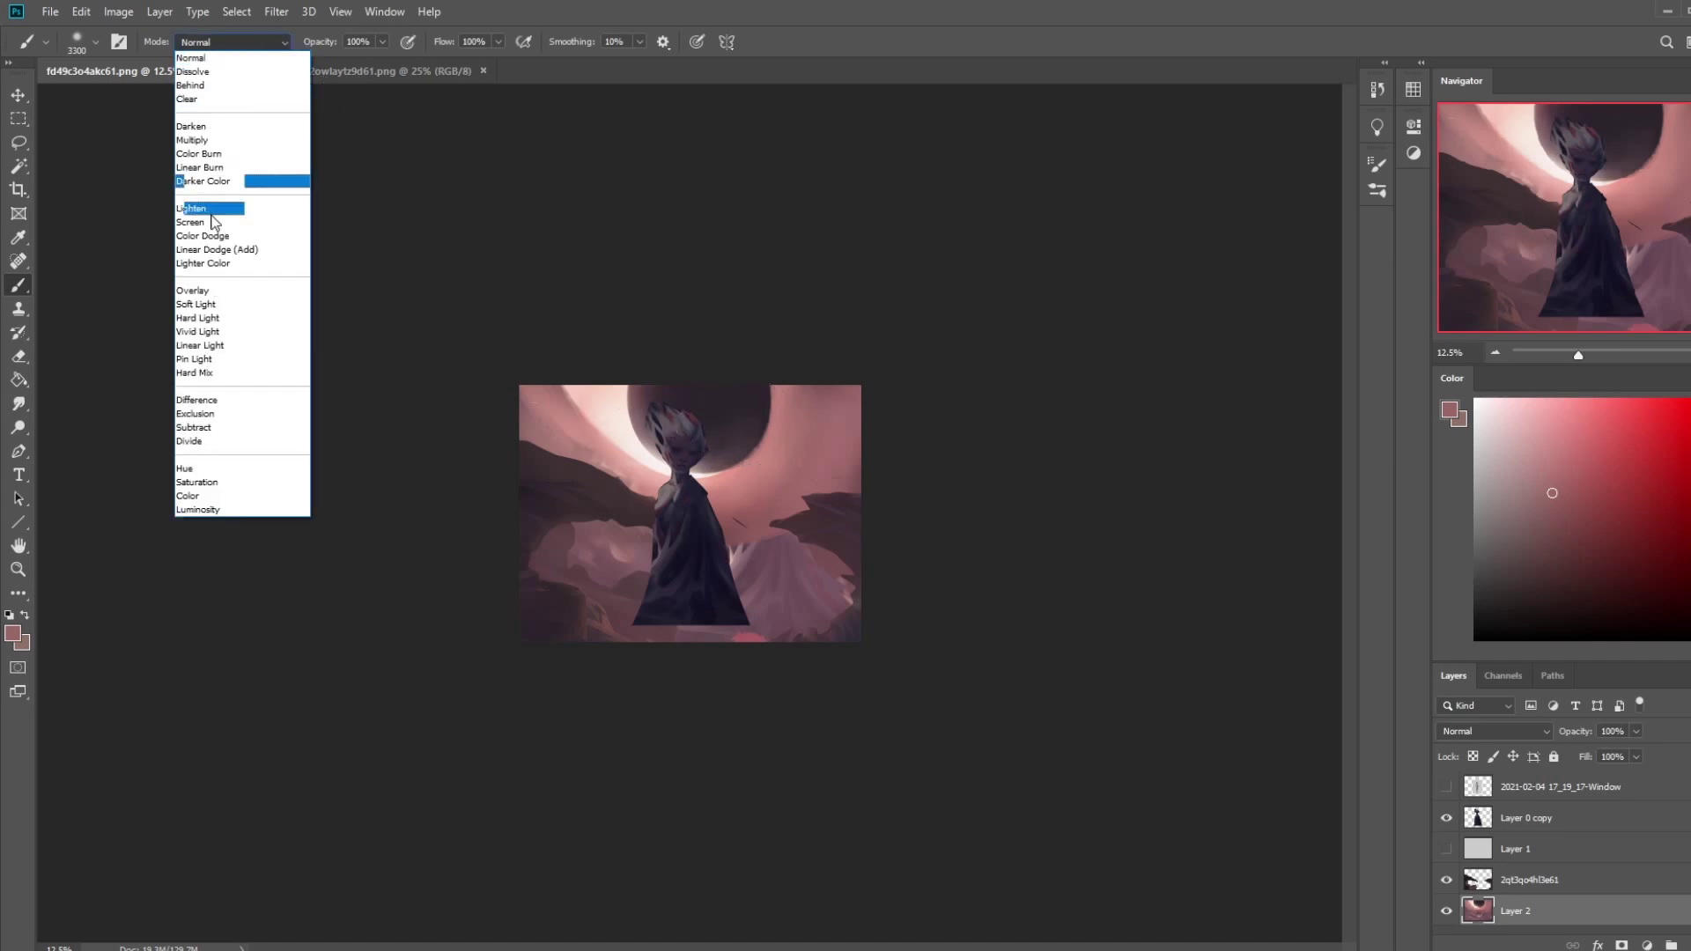
left_click(239, 210)
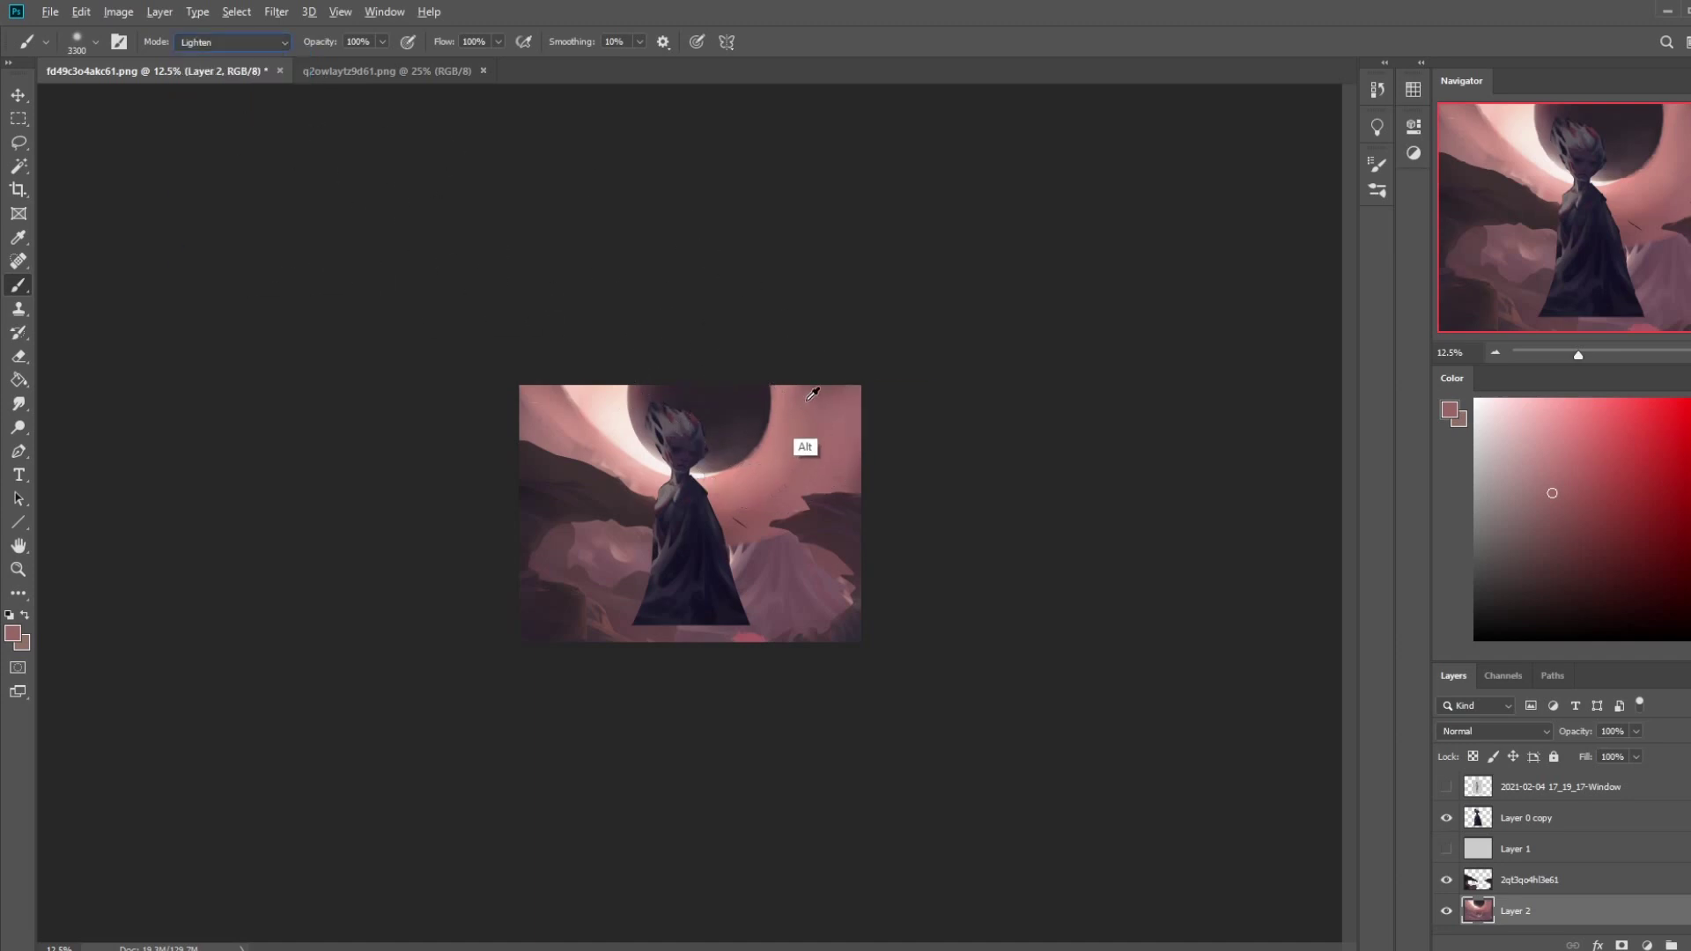
left_click_drag(811, 366, 717, 393)
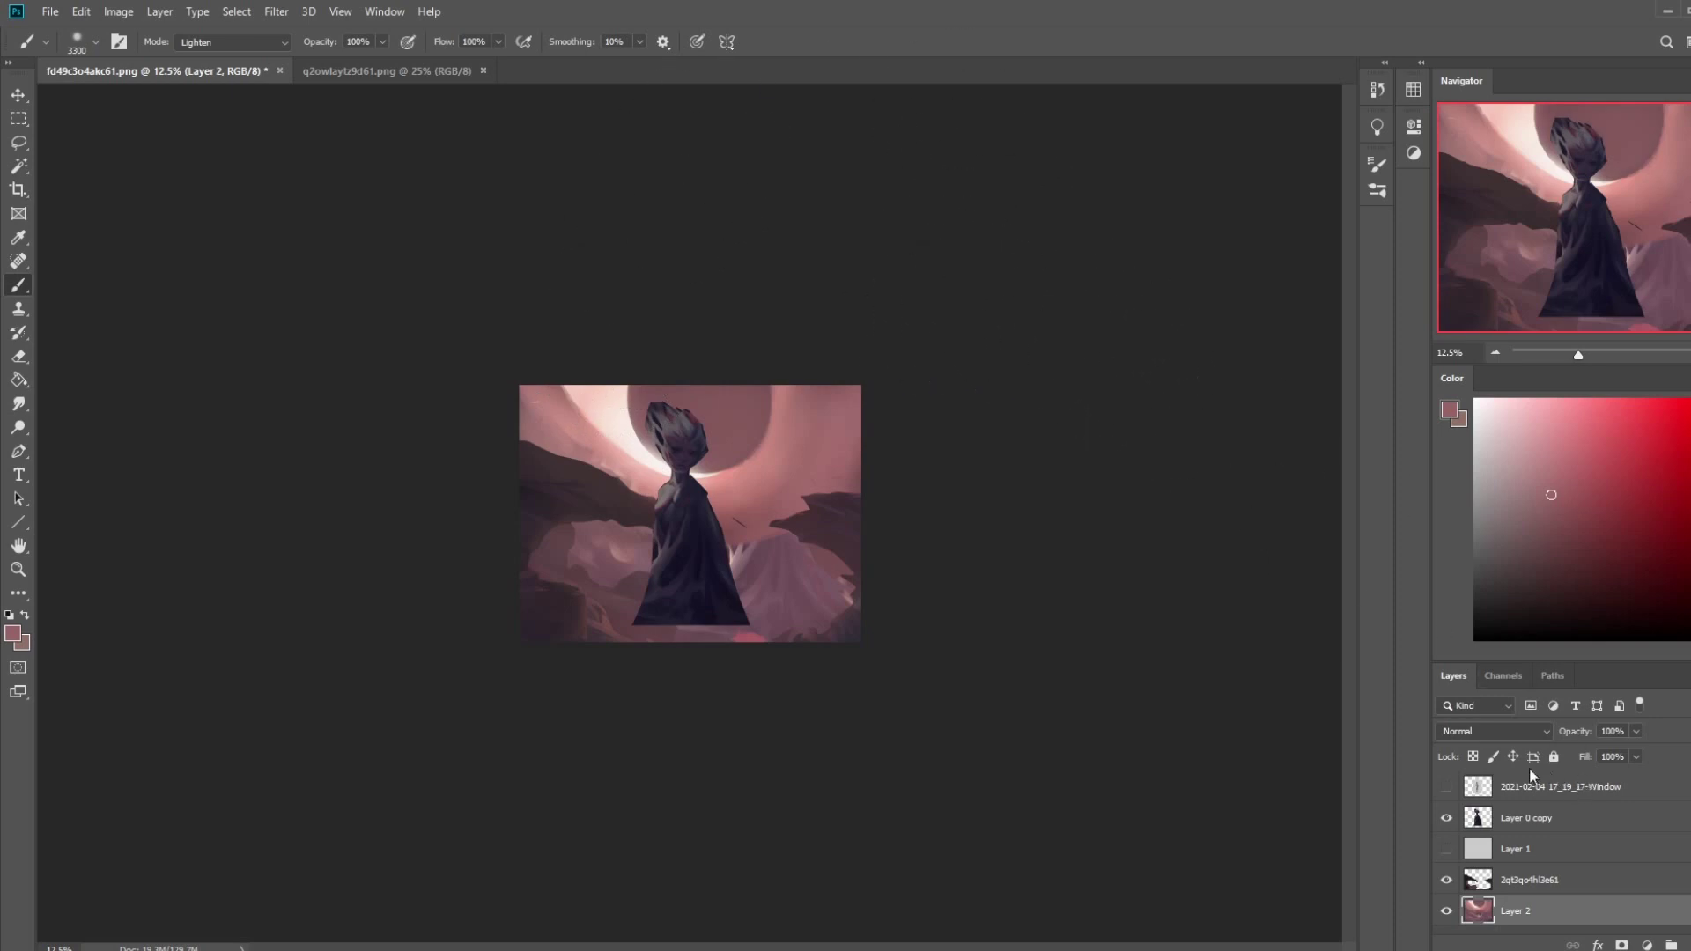
left_click(1536, 800)
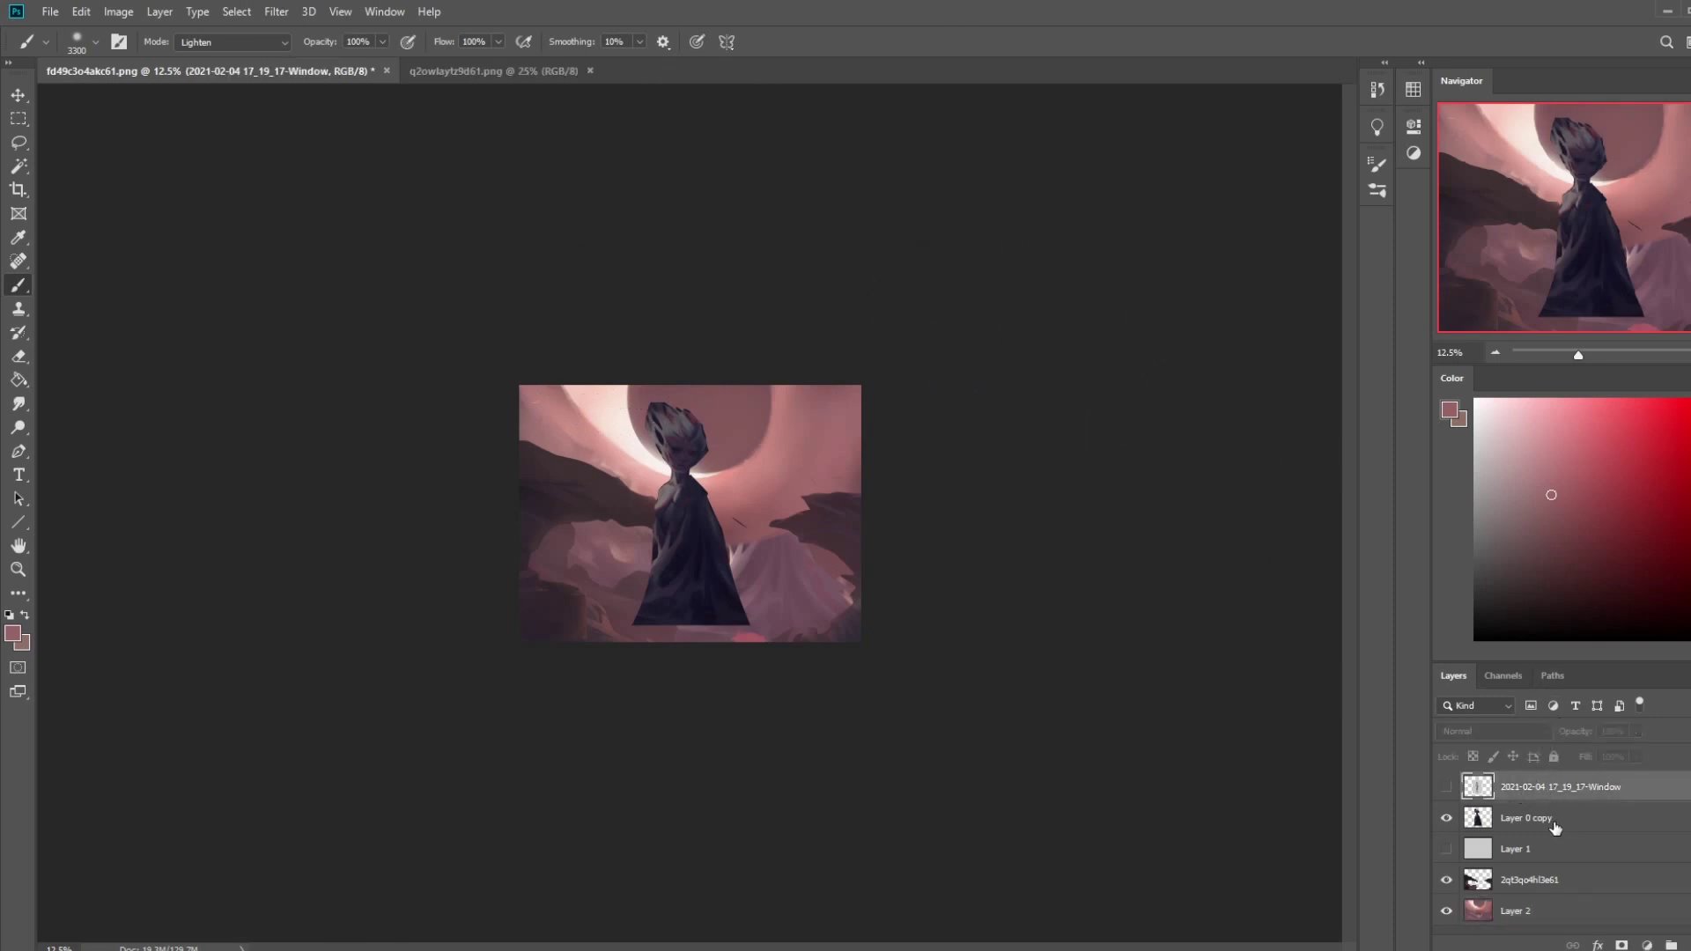
left_click(1550, 826)
key("v")
left_click_drag(1508, 803, 1672, 945)
key("super+Down")
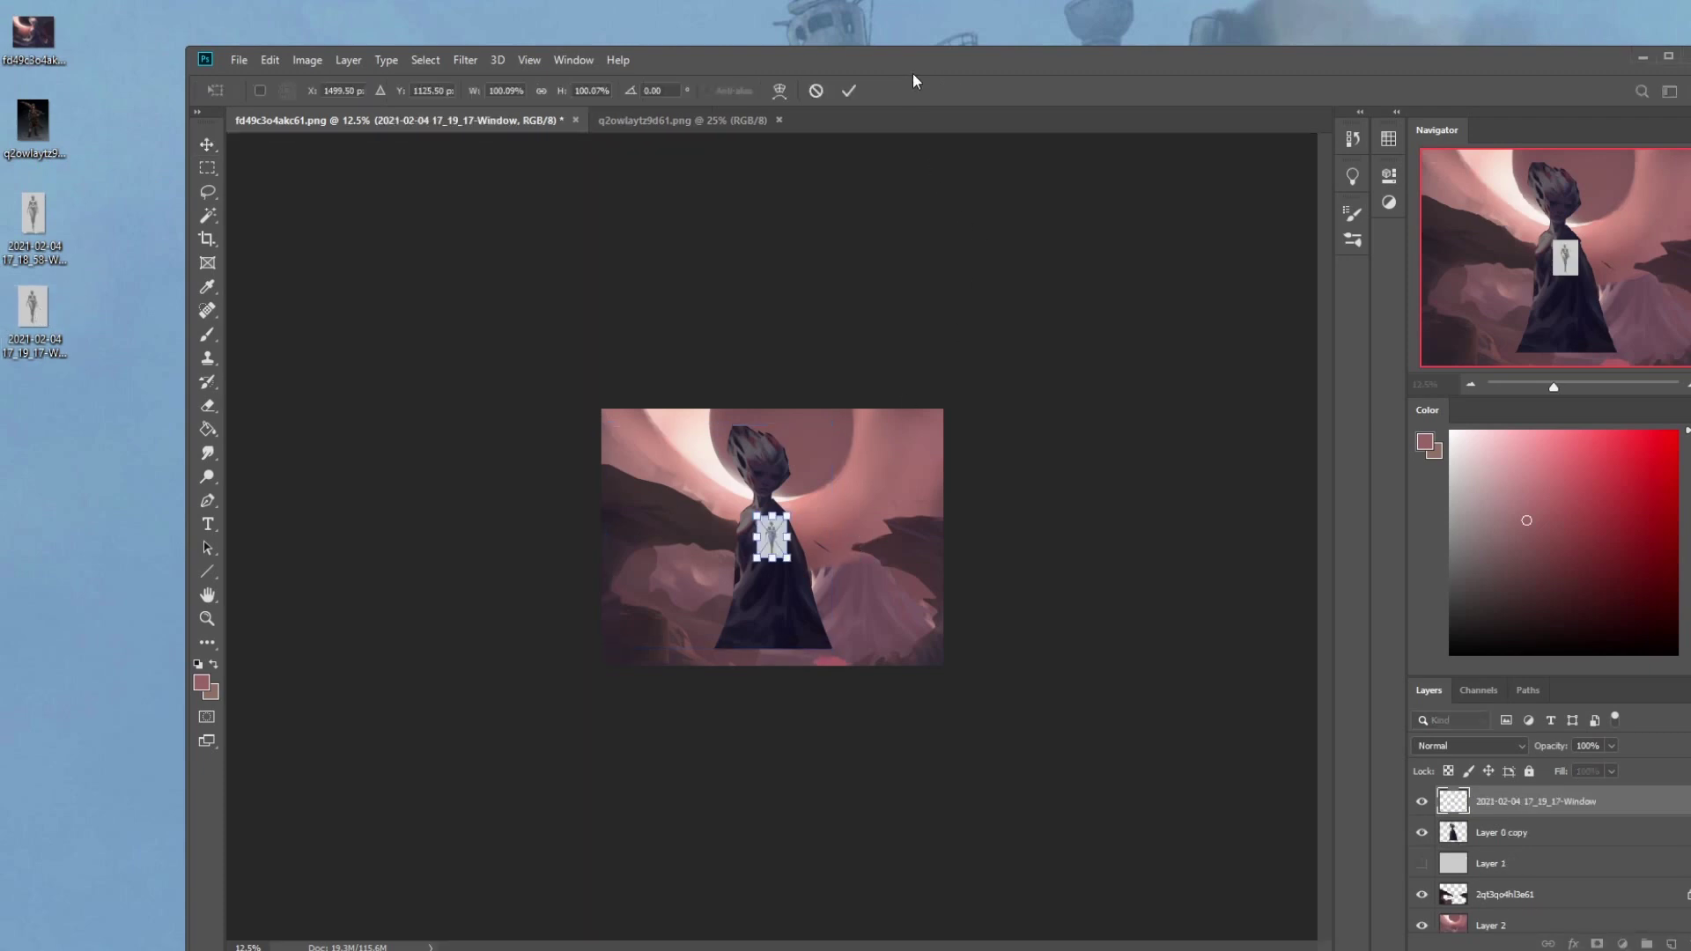
left_click(817, 90)
left_click_drag(32, 216, 793, 291)
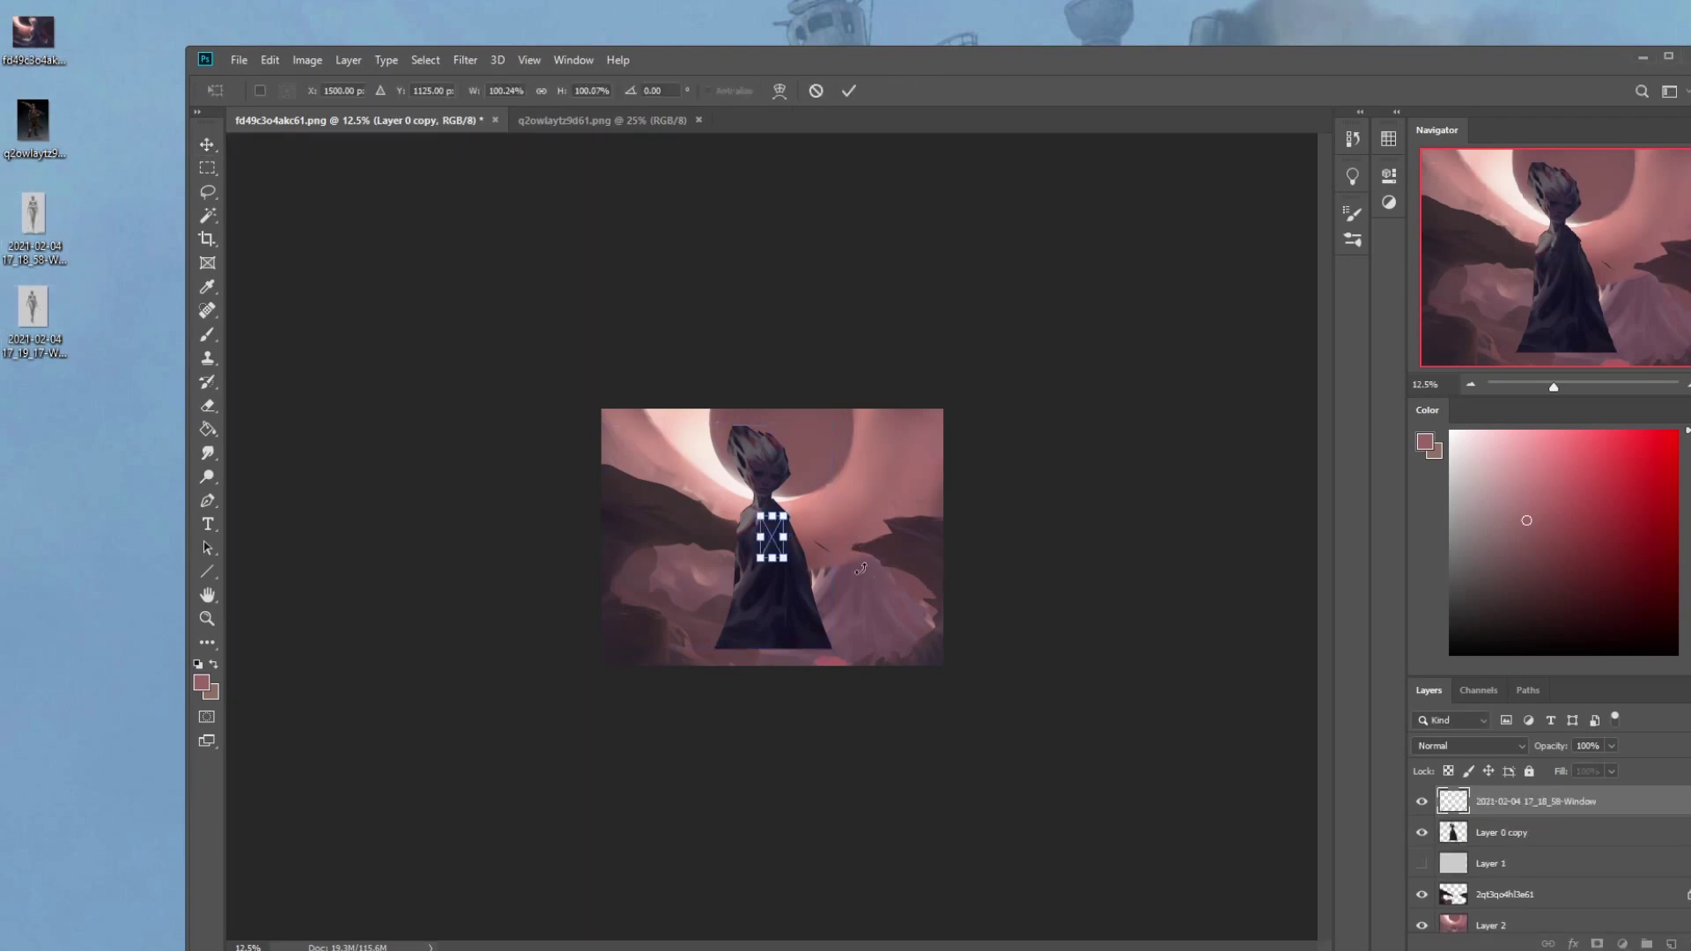
left_click(817, 90)
left_click_drag(33, 308, 893, 571)
double_click(1004, 60)
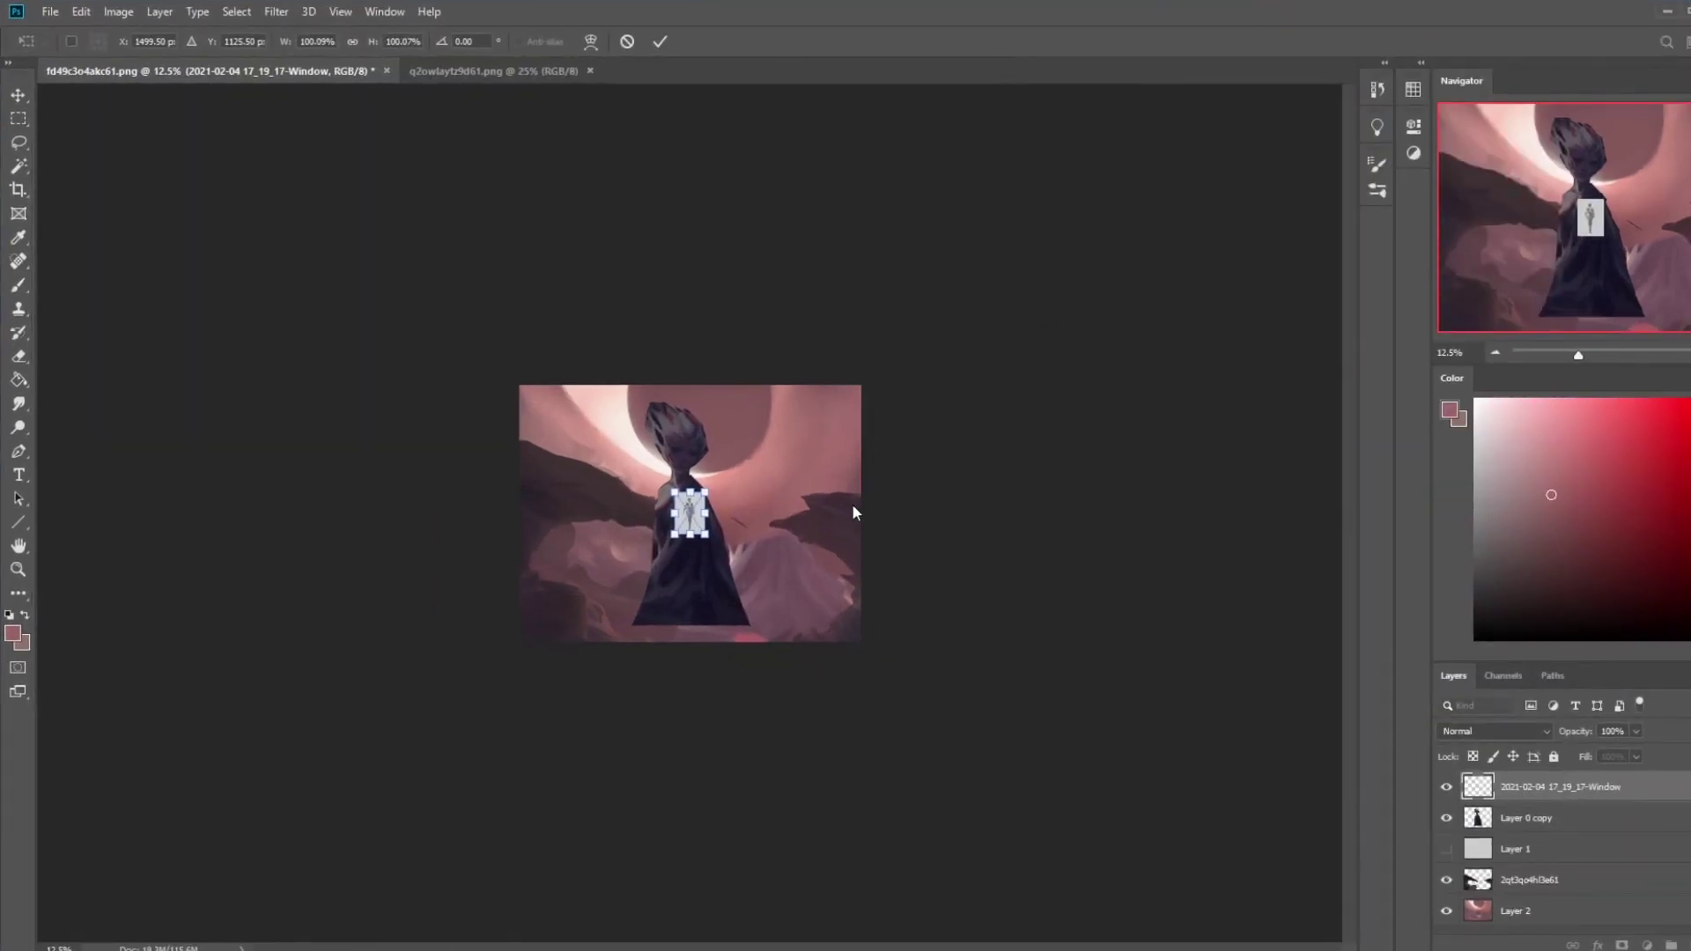
left_click_drag(712, 544, 814, 688)
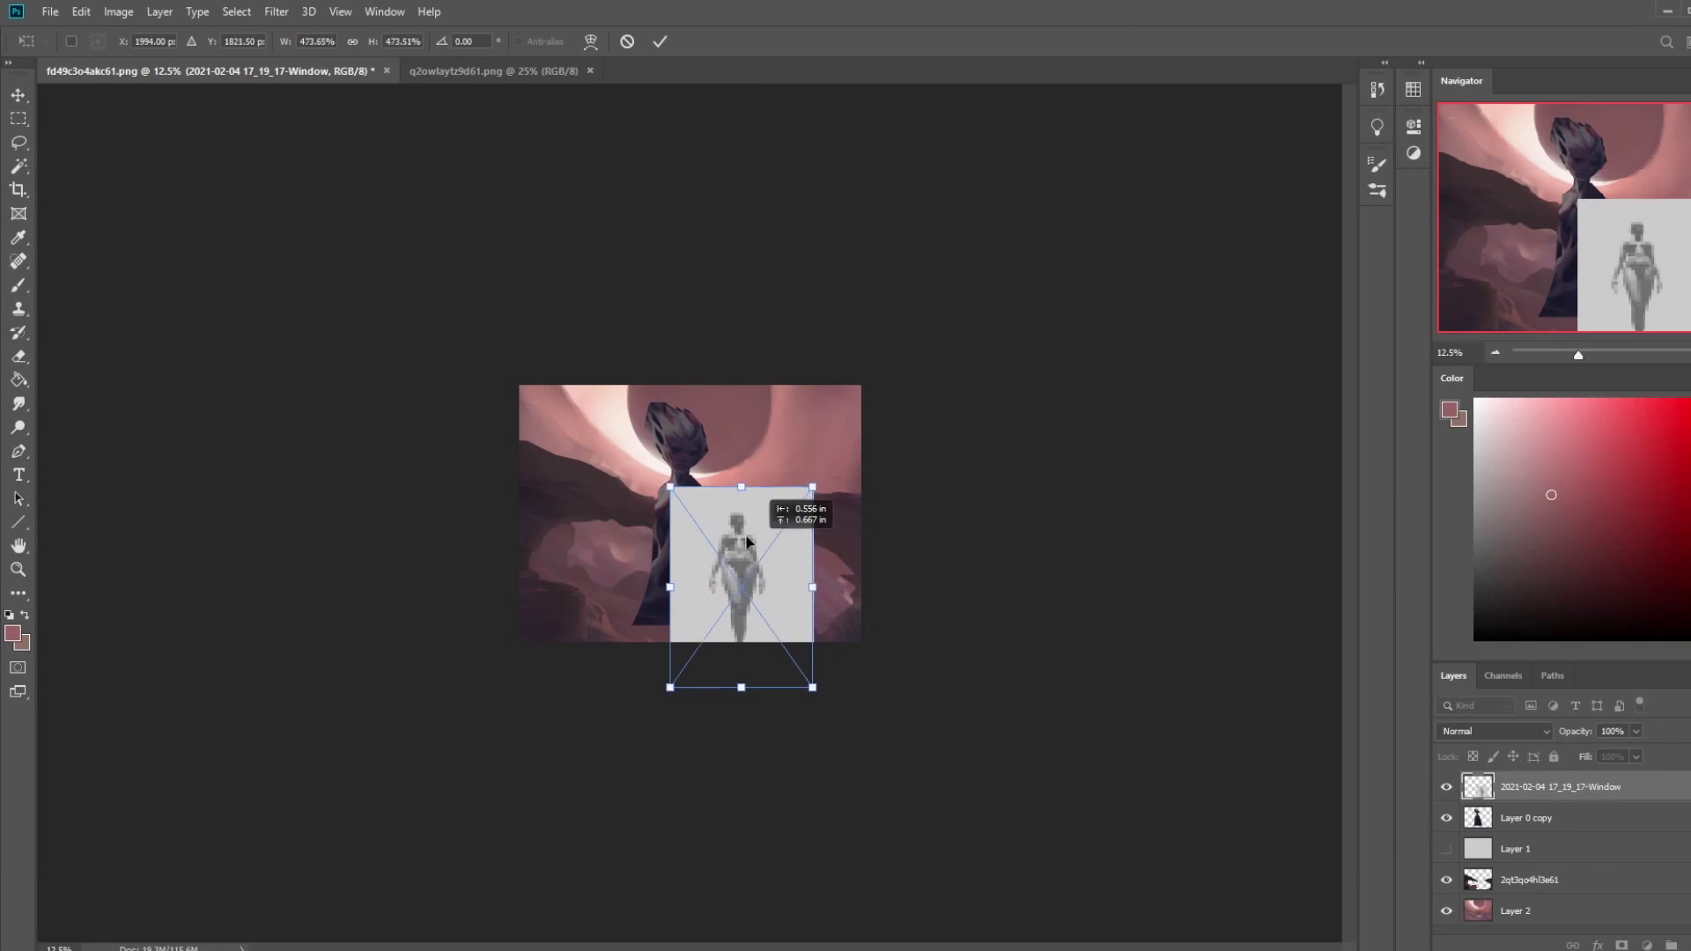
left_click_drag(765, 564, 702, 490)
left_click_drag(750, 614, 803, 688)
left_click_drag(736, 533, 724, 482)
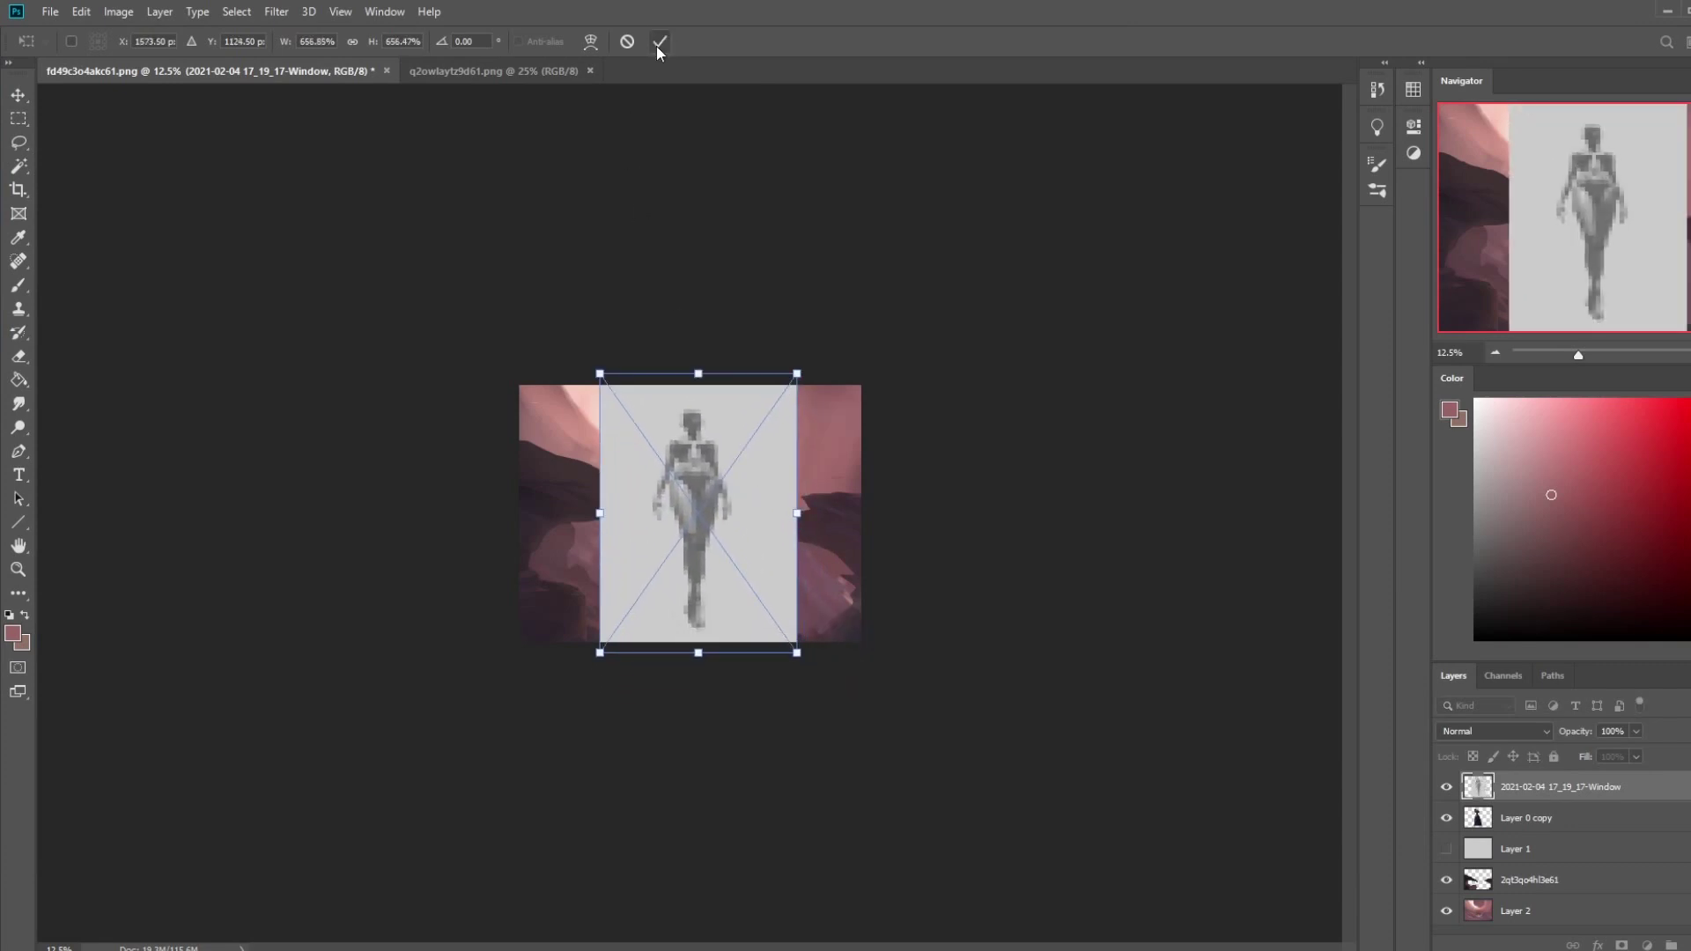
left_click(659, 41)
- Rasterize the placed mannequin layer
key("b")
left_click(19, 166)
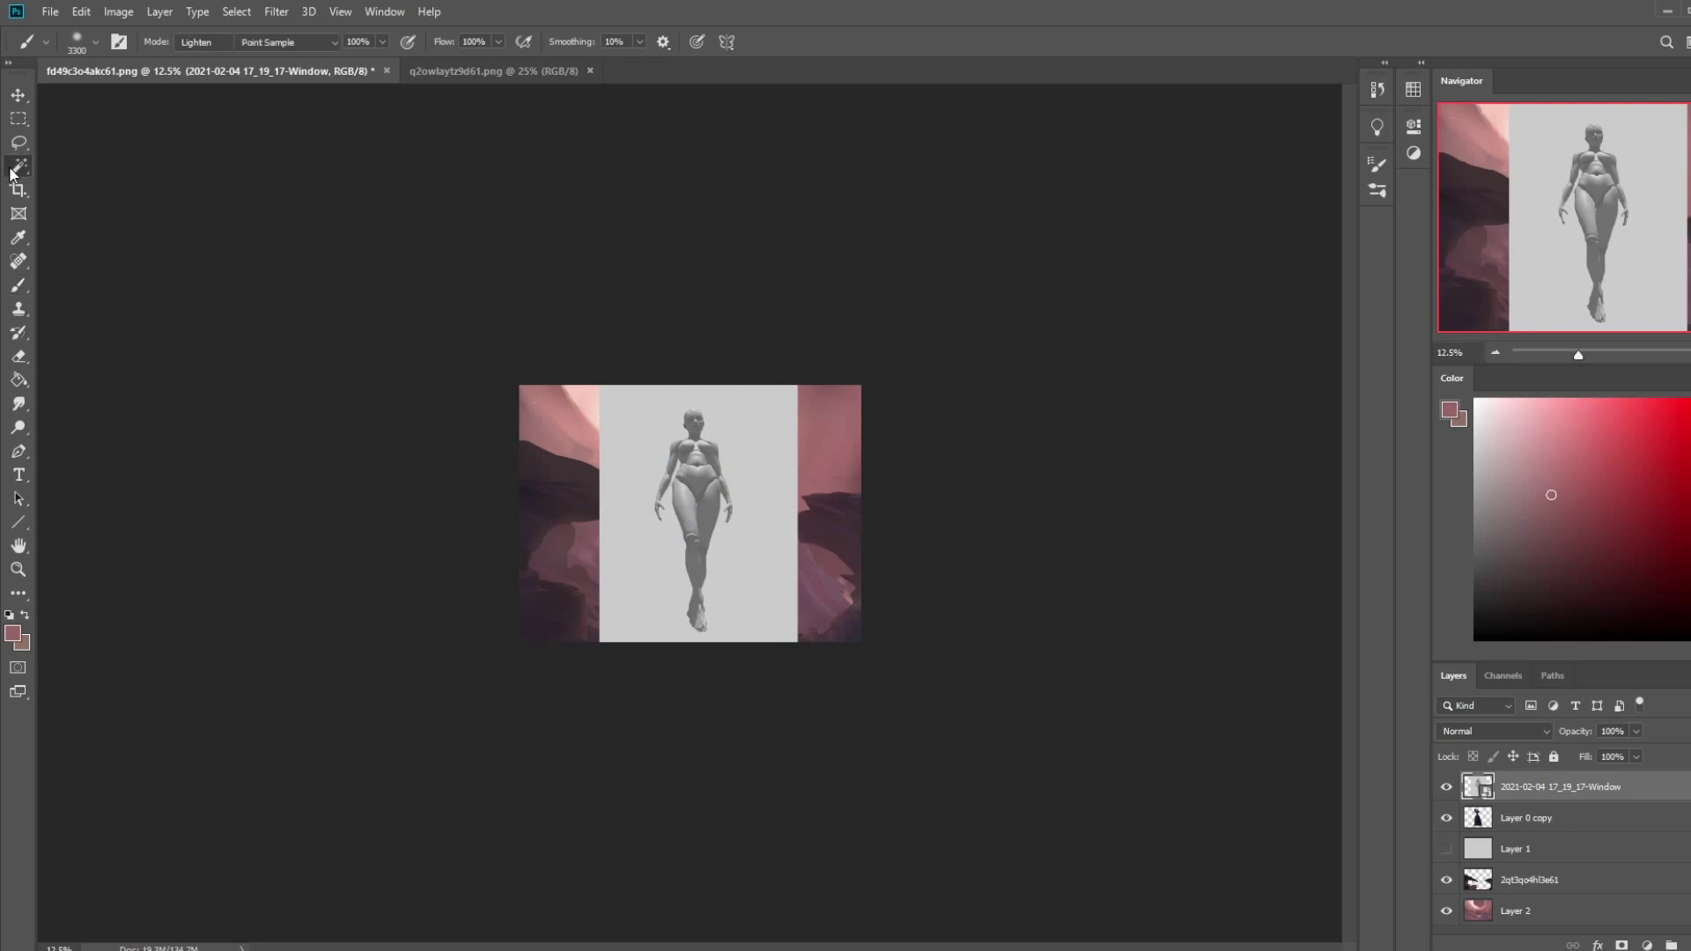
right_click(1543, 797)
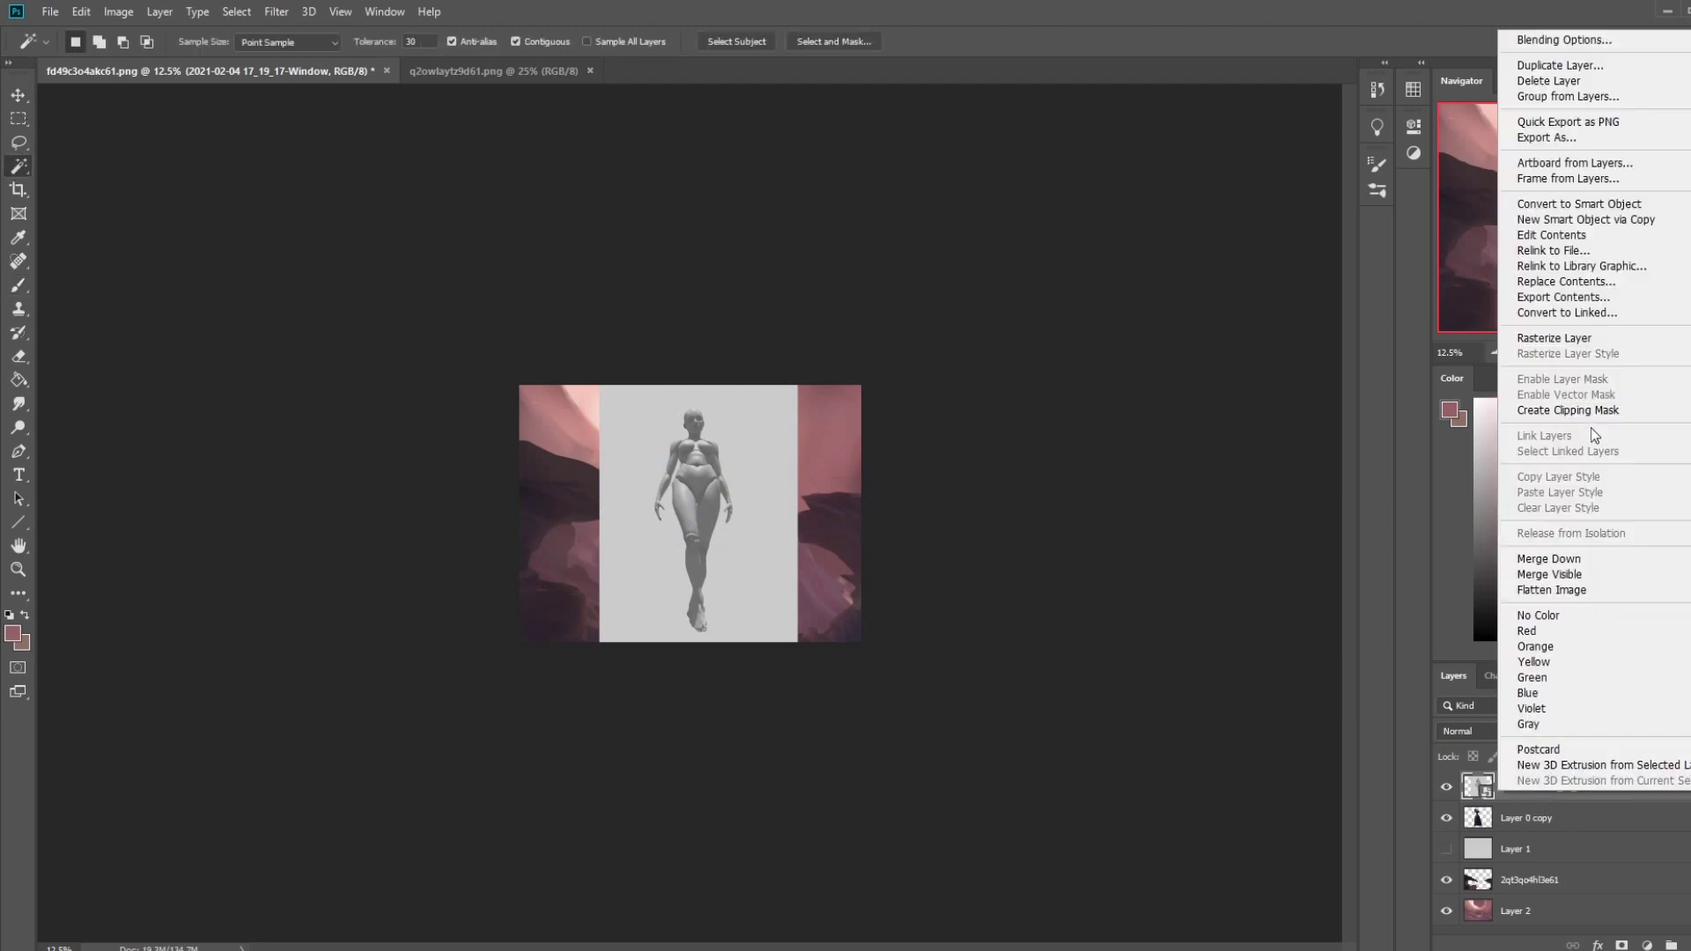
left_click(1171, 438)
- Remove the grey background around the mannequin using the Magic Wand with a tolerance of 14
left_click(747, 441)
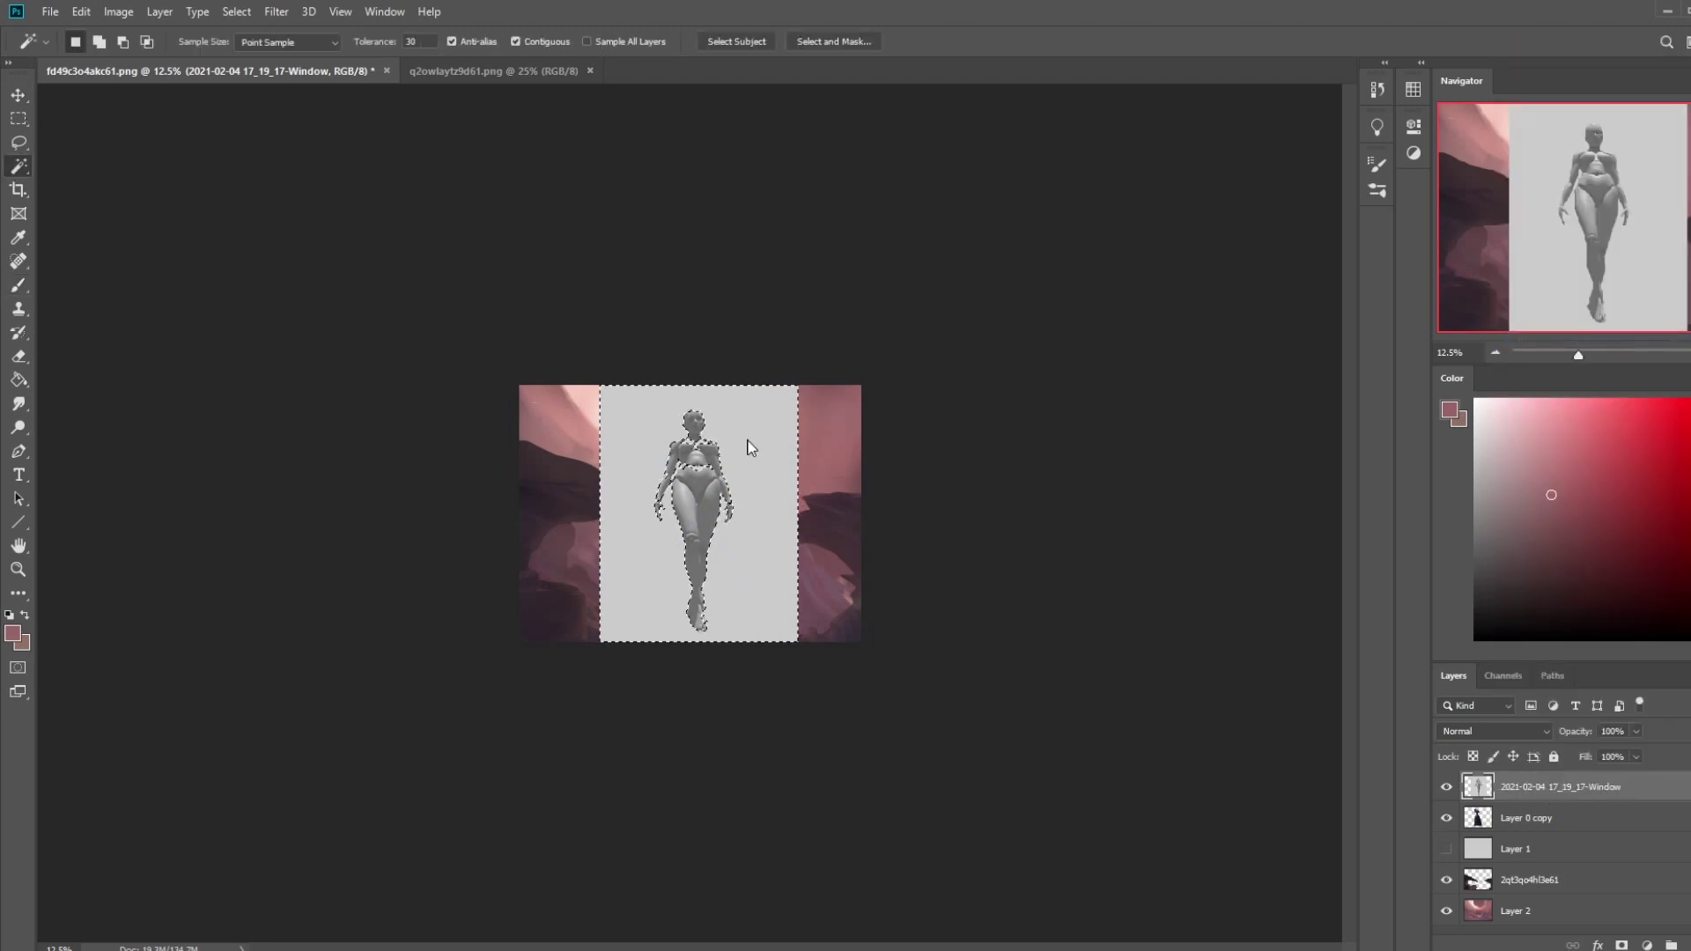
double_click(410, 42)
type("14")
key("Return")
left_click(907, 366)
left_click(738, 439)
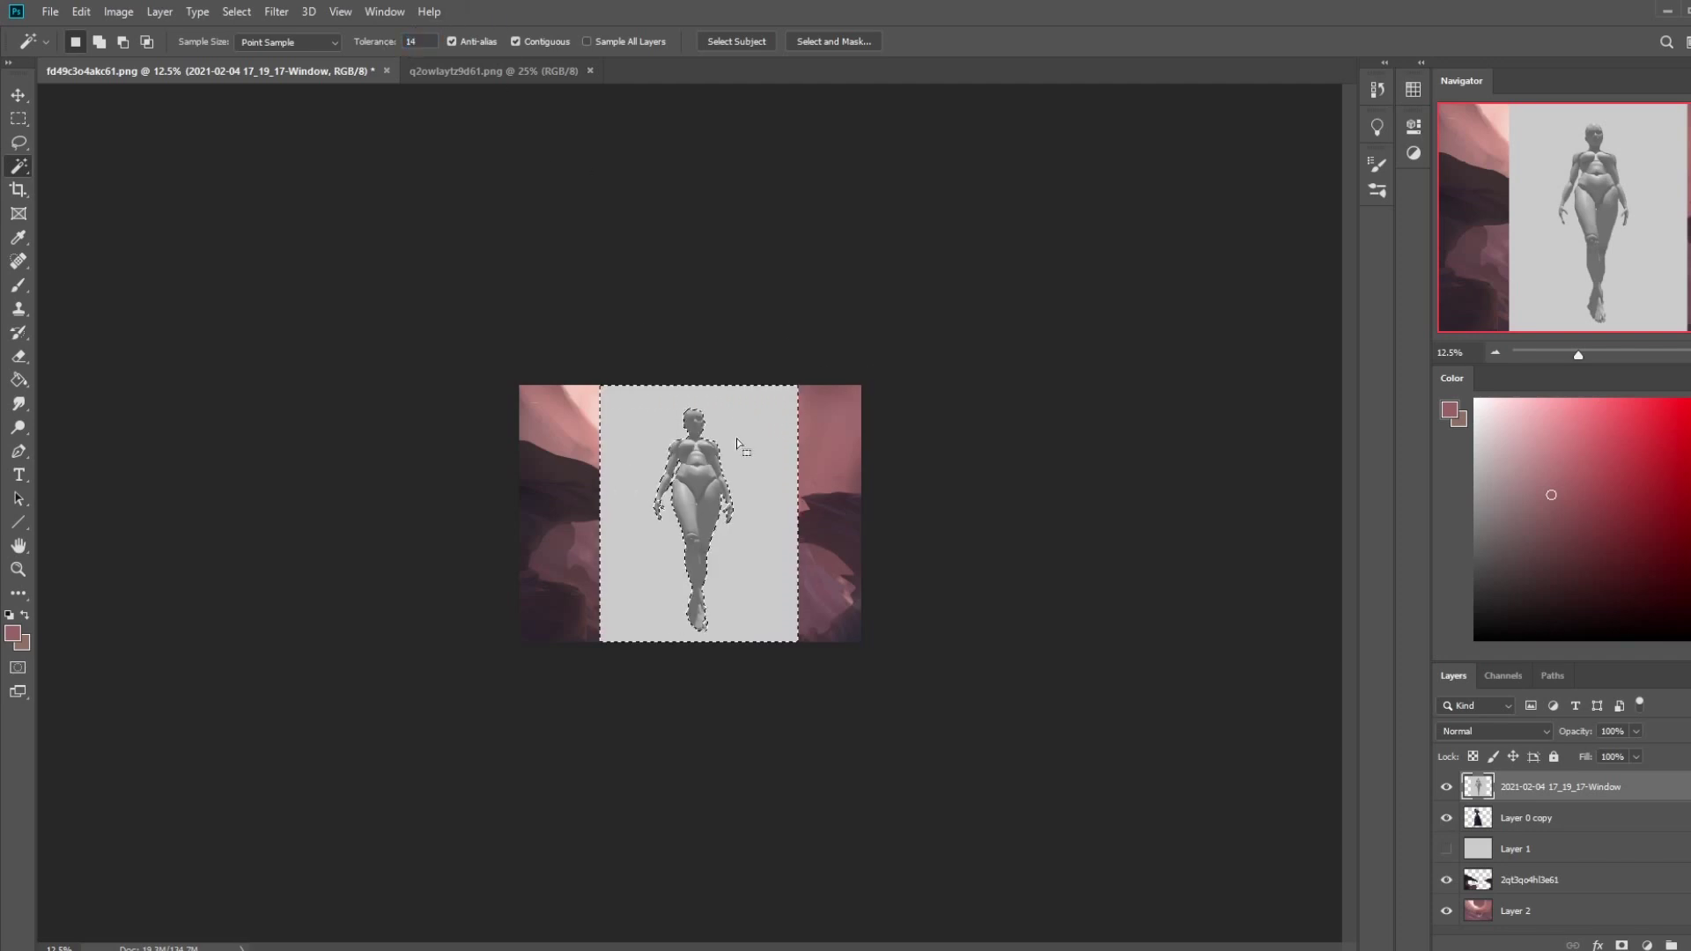
key("Delete")
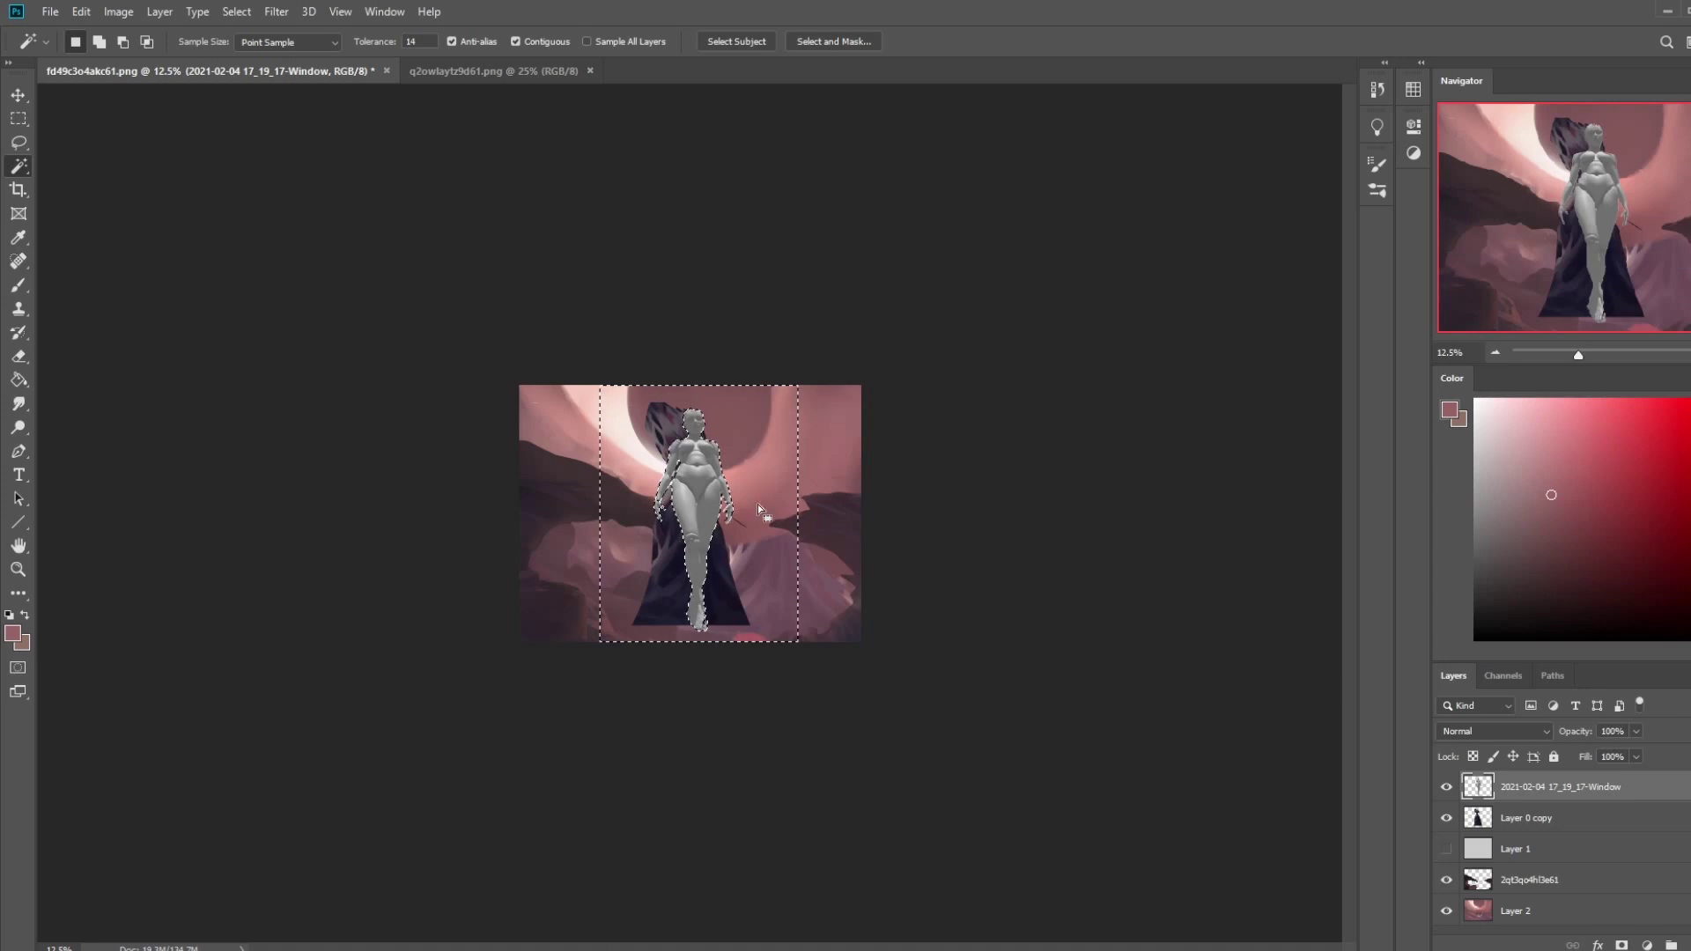
- Shift the mannequin slightly down and left, erase the leftover strip along the layer's upper edge, and clear the selection
key("m")
right_click(745, 461)
left_click(775, 472)
key("v")
mouse_move(704, 492)
left_mouse_down()
mouse_move(738, 532)
mouse_move(696, 504)
left_mouse_up()
key("m")
left_click_drag(573, 382, 813, 402)
key("Delete")
right_click(780, 443)
left_click(851, 449)
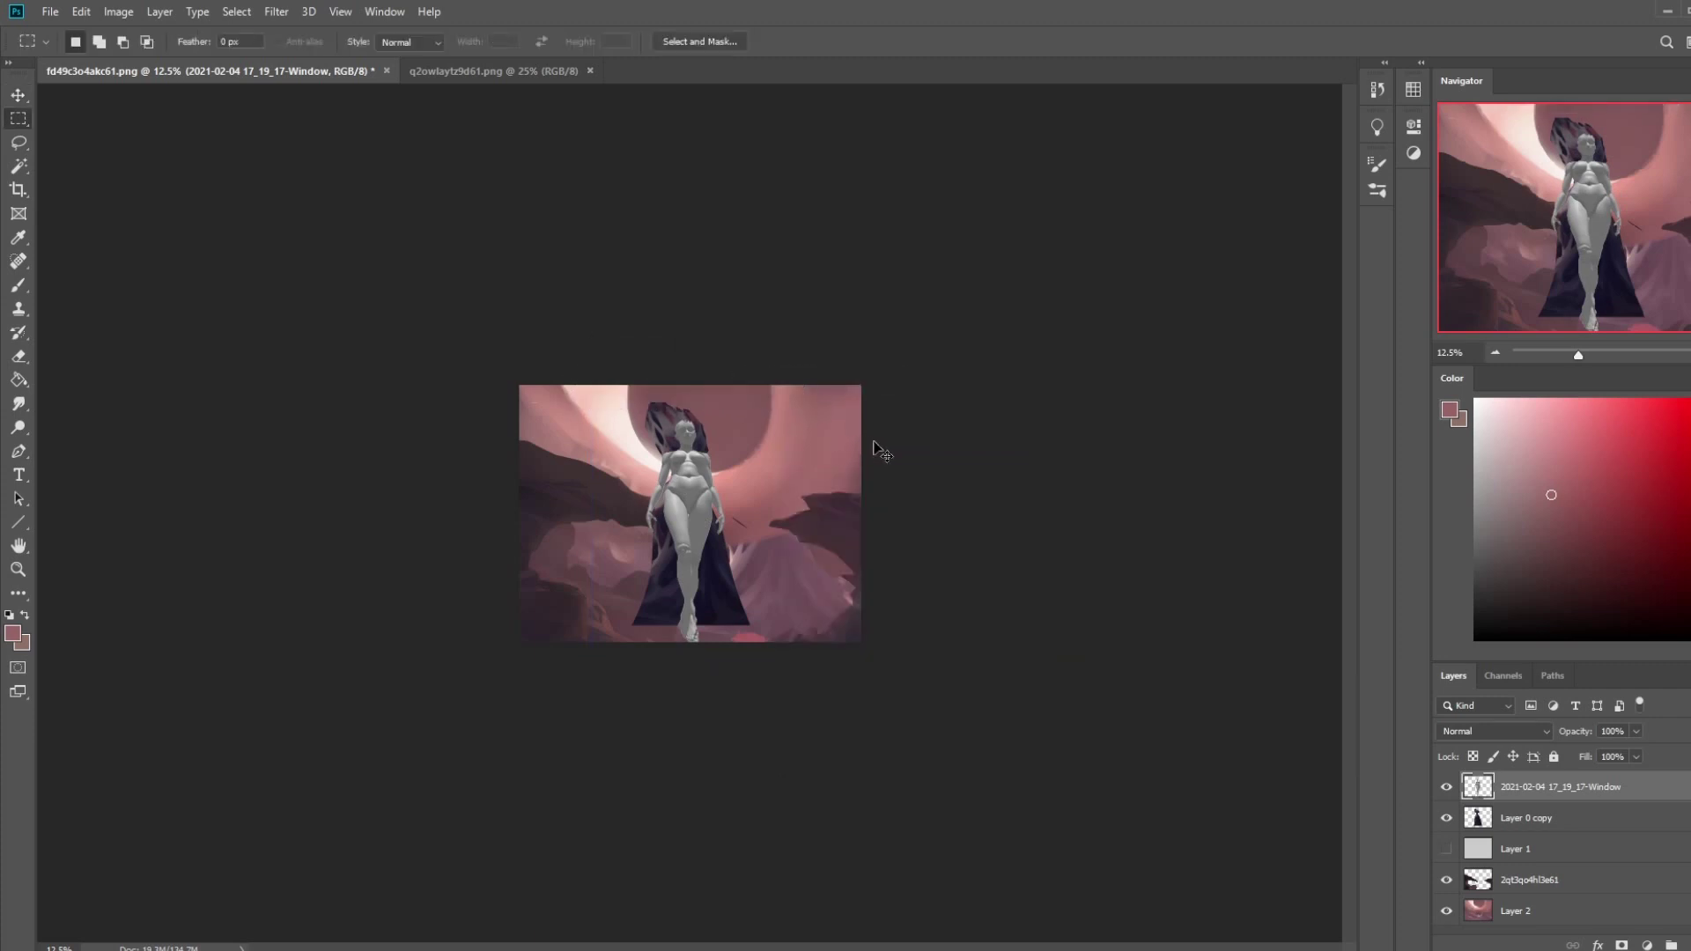
- Darken the mannequin with Levels black input 73 and Hue/Saturation lightness -35, and move it to the right of the figure
key("ctrl+l")
left_click_drag(1101, 564, 1165, 563)
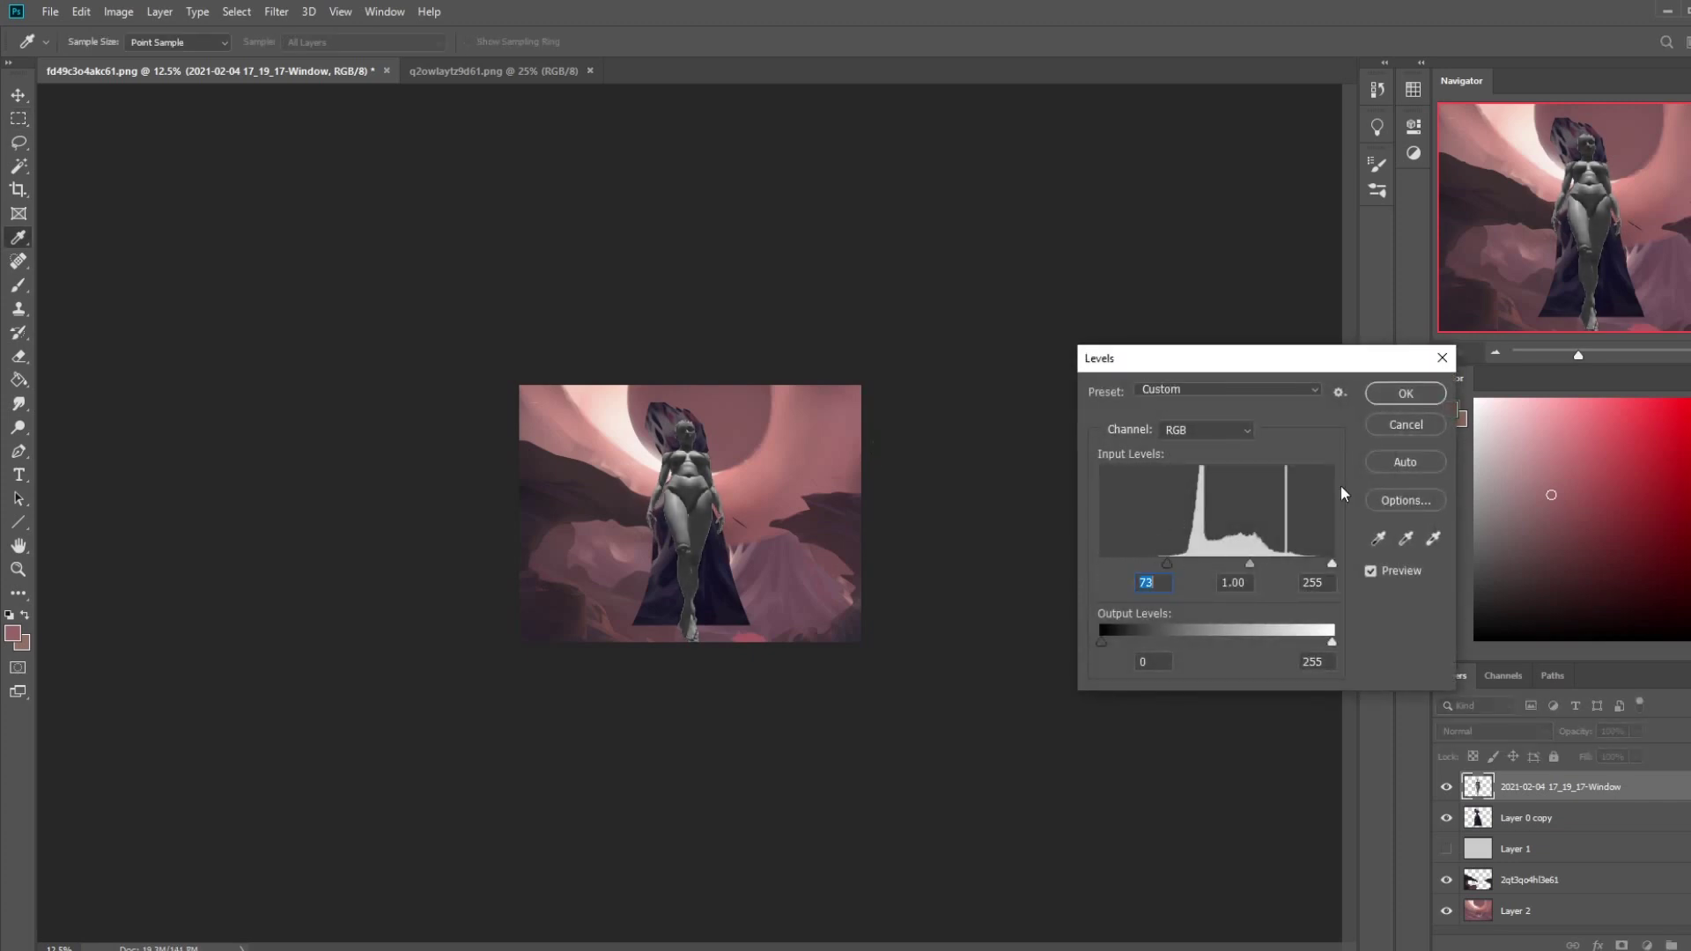
left_click(1406, 393)
key("ctrl+u")
left_click_drag(1278, 571, 1251, 582)
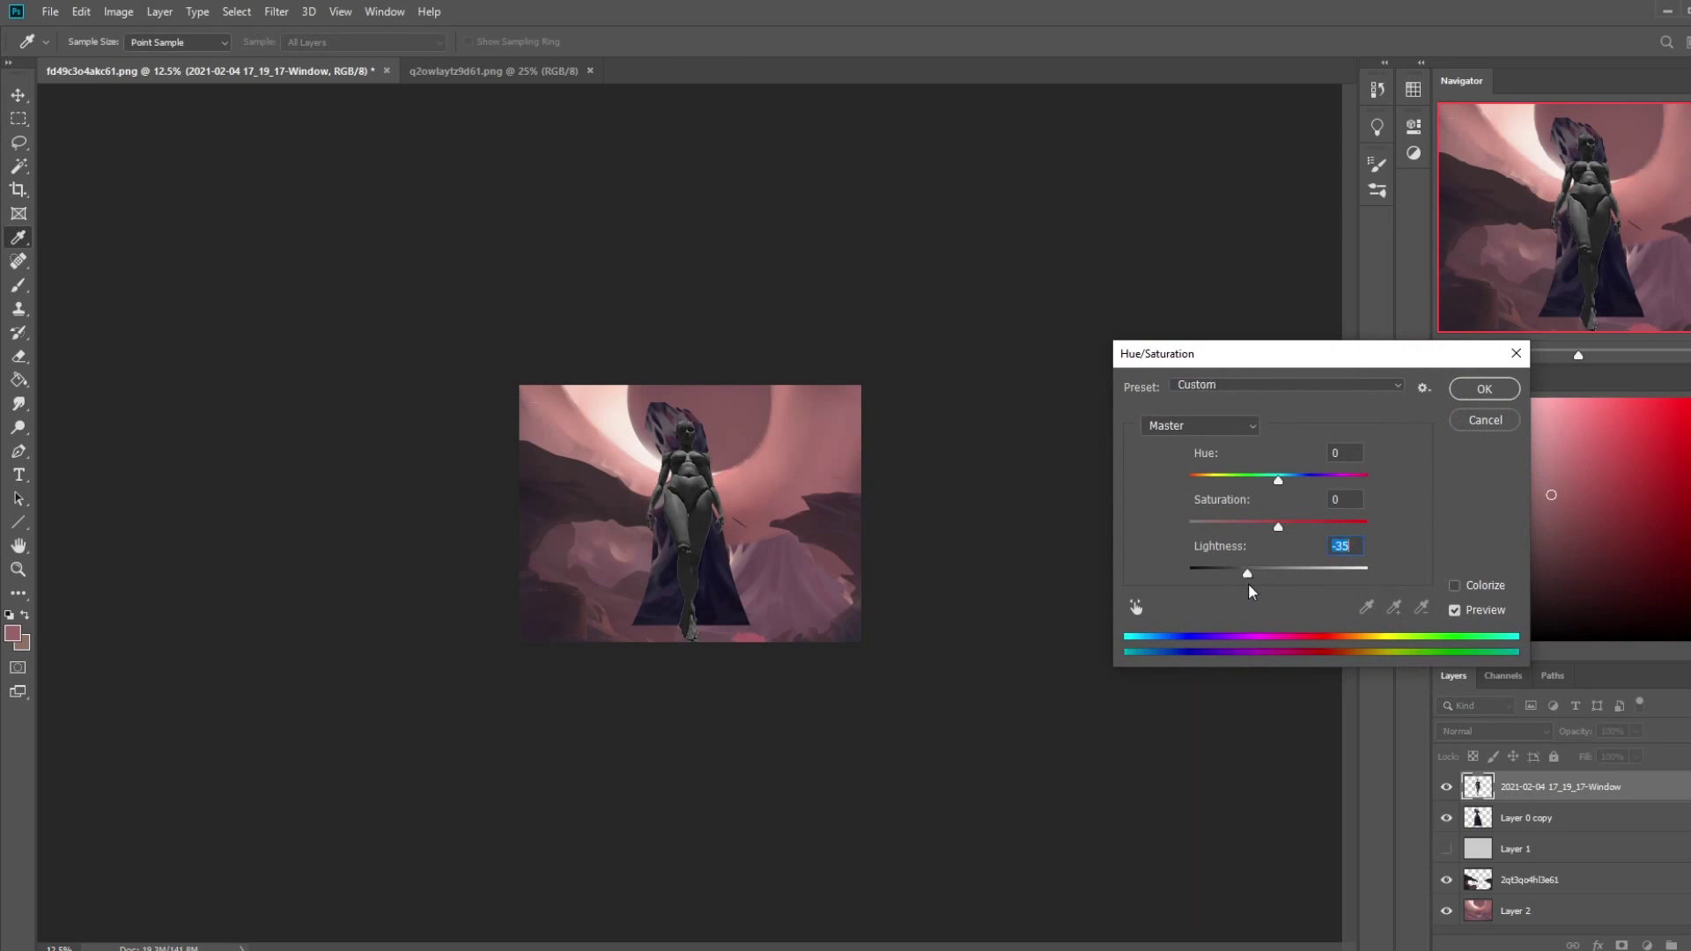
left_click(1484, 388)
left_click_drag(660, 511, 810, 490)
- Lasso the figure's body below the head on Layer 0 copy, scale it to about 137.7%, align it under the neck, and deselect
left_click(1578, 826)
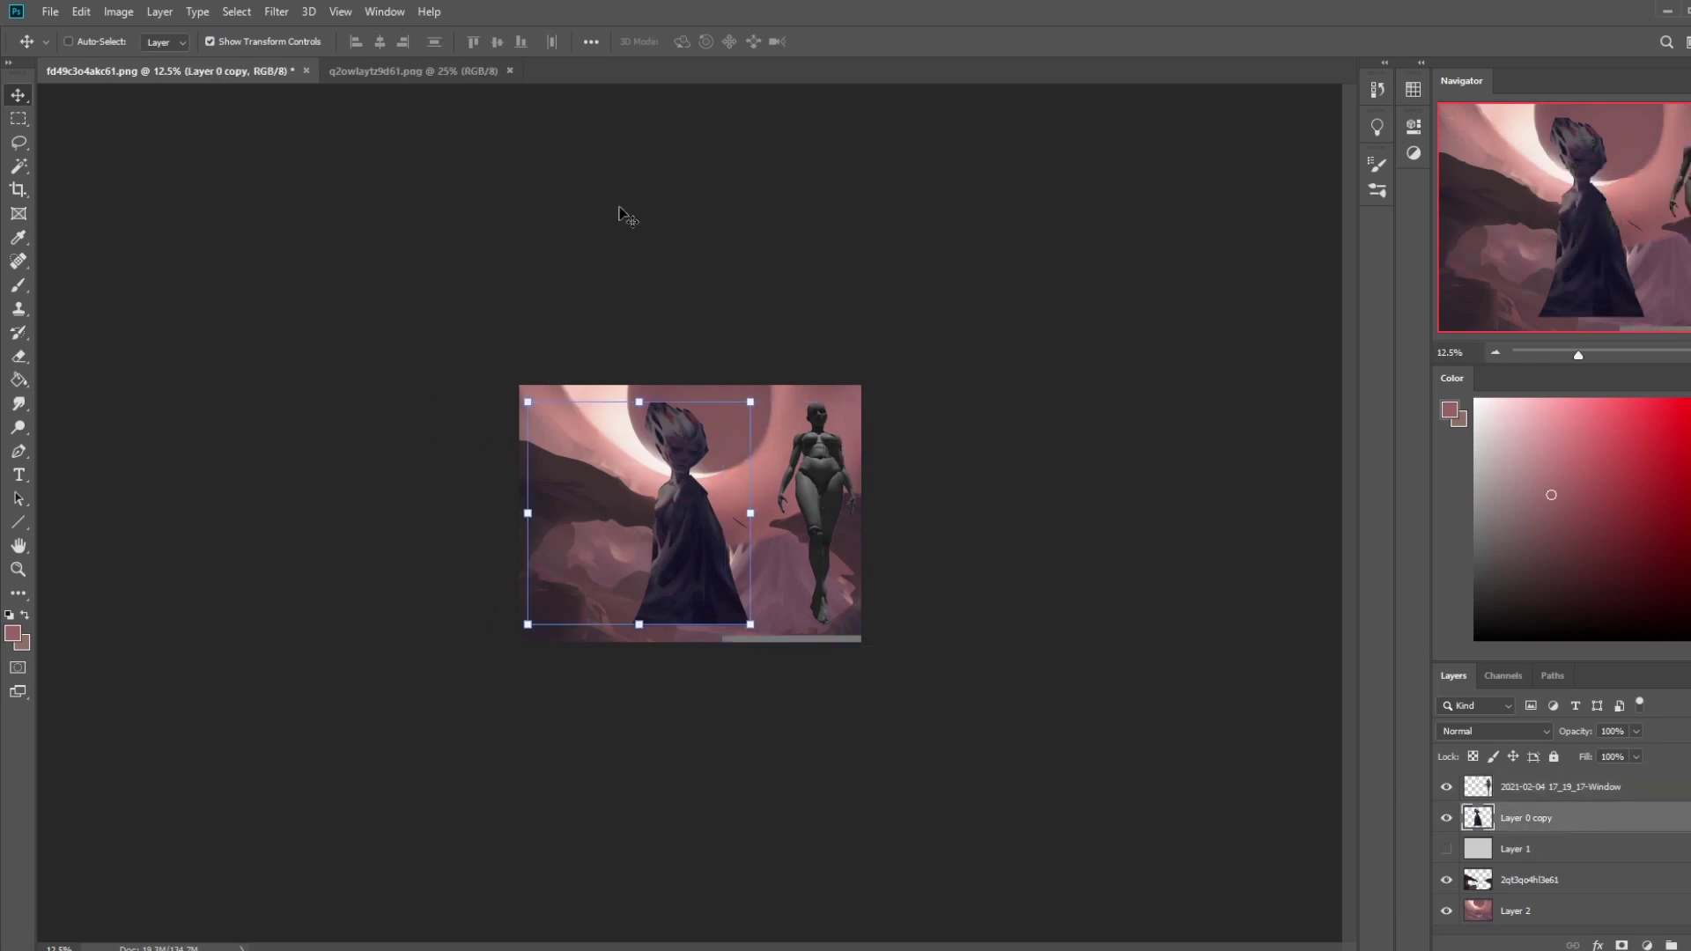
key("l")
left_click_drag(608, 552, 756, 490)
key("ctrl+t")
left_click_drag(779, 643, 837, 705)
left_click_drag(719, 553, 691, 549)
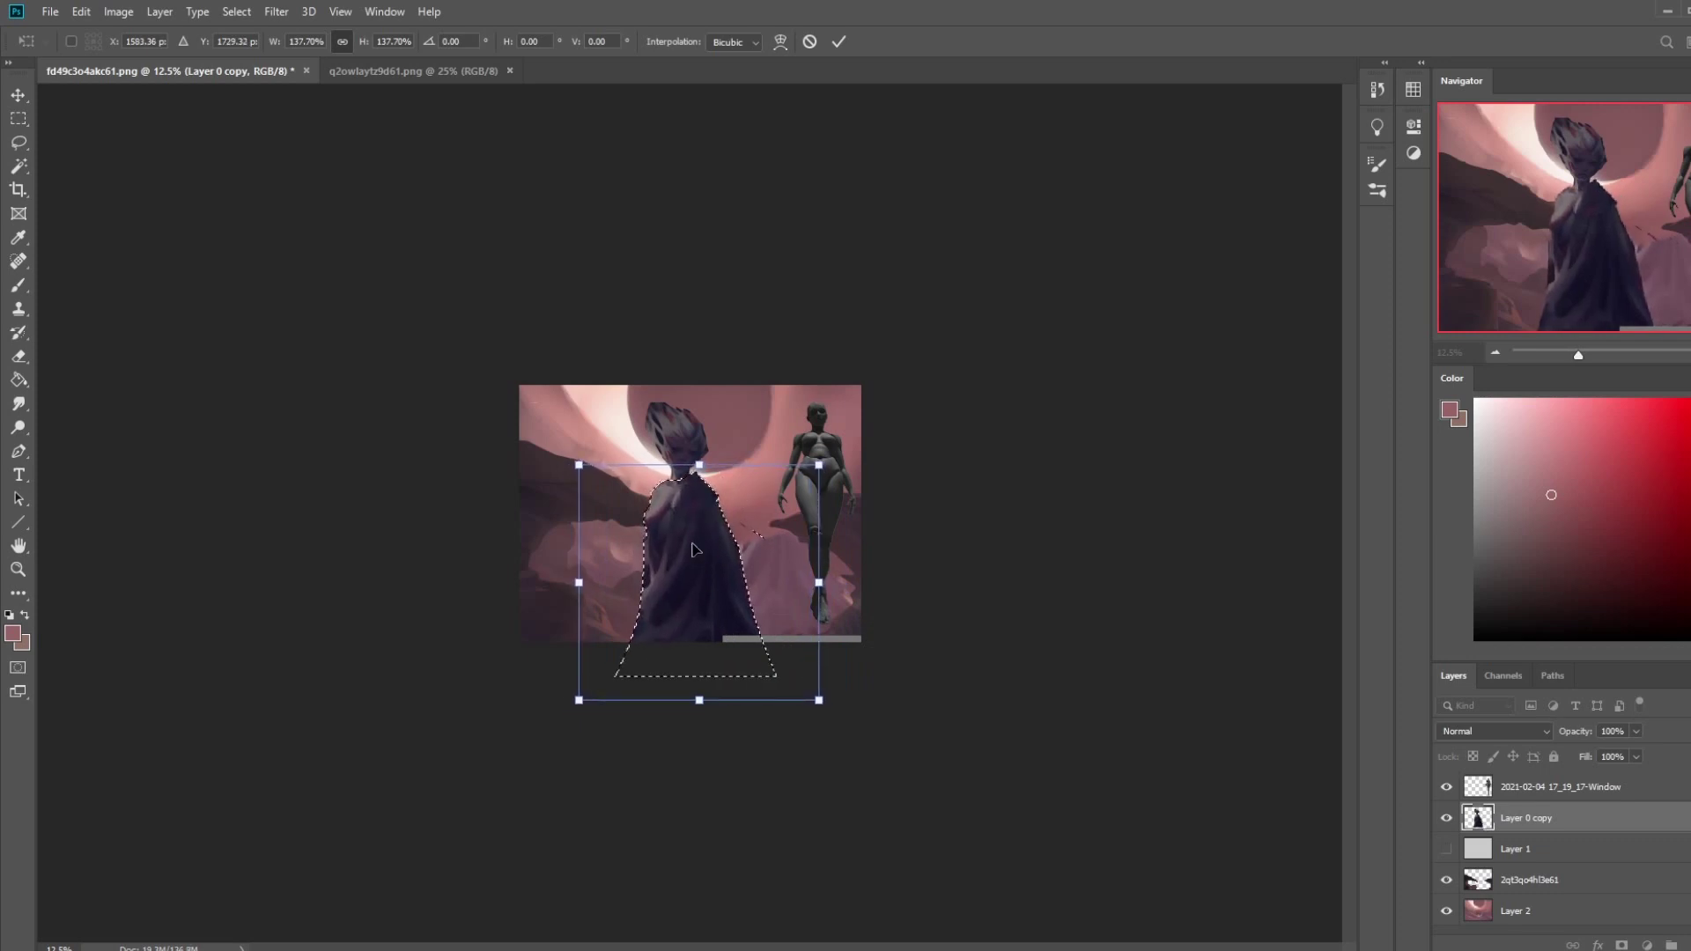
key("Return")
key("e")
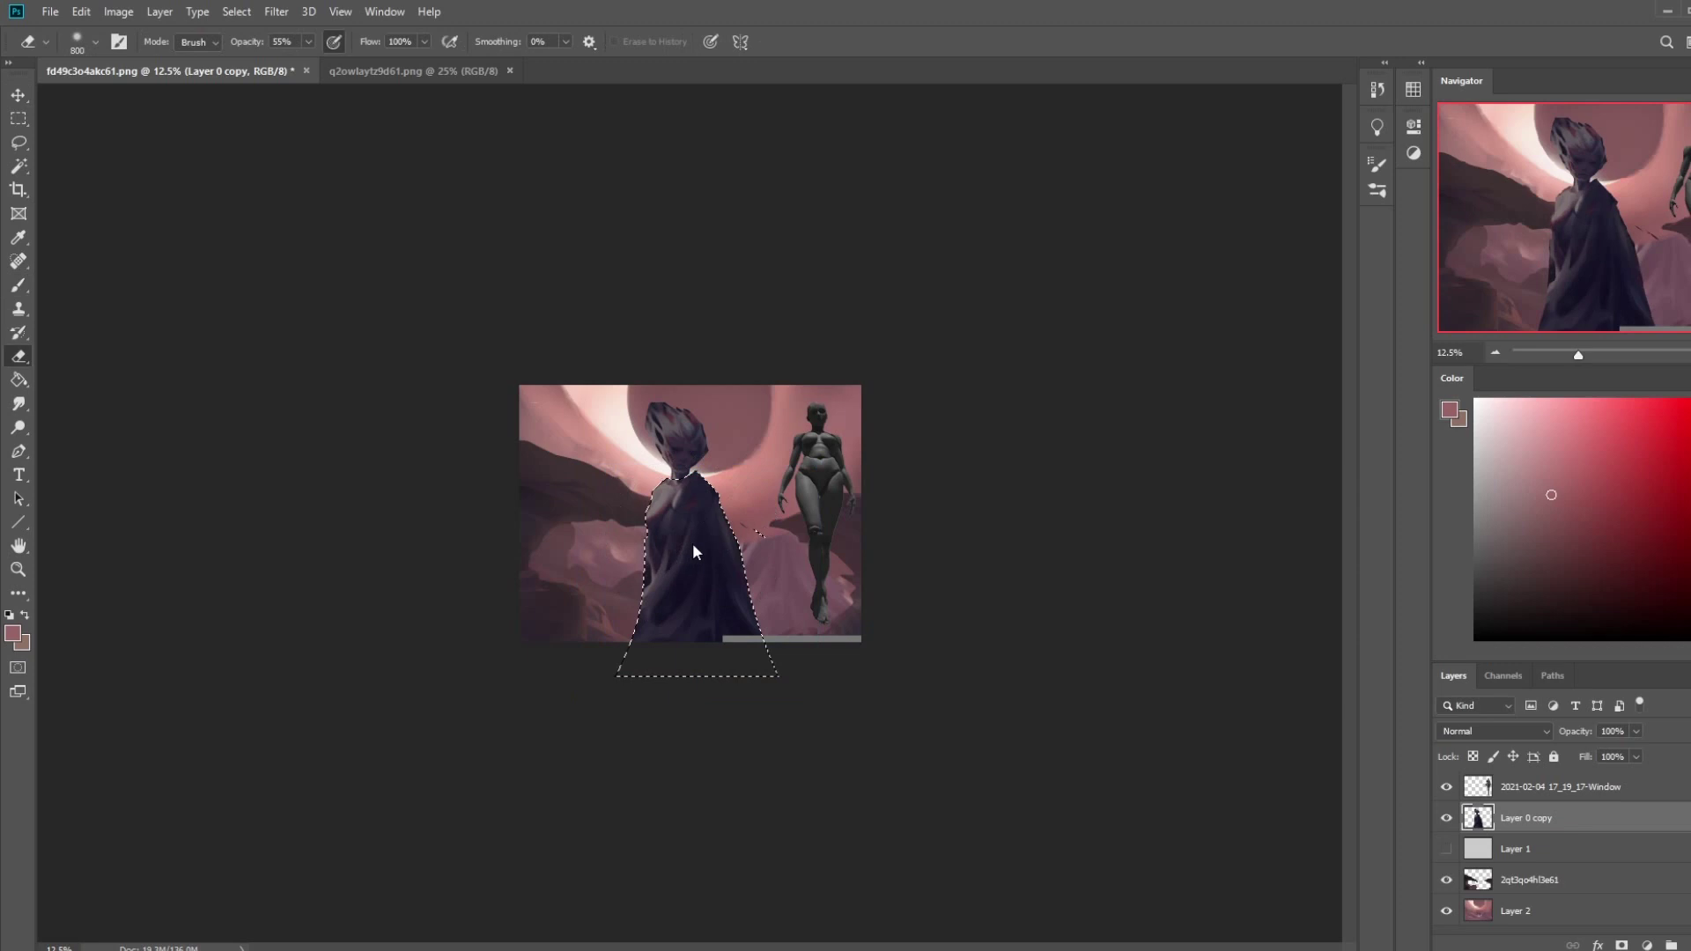
right_click(757, 505)
left_click(793, 517)
- Extend the figure's hair upward with a small brush in Lighten mode, using colours sampled from the hair and face
key("l")
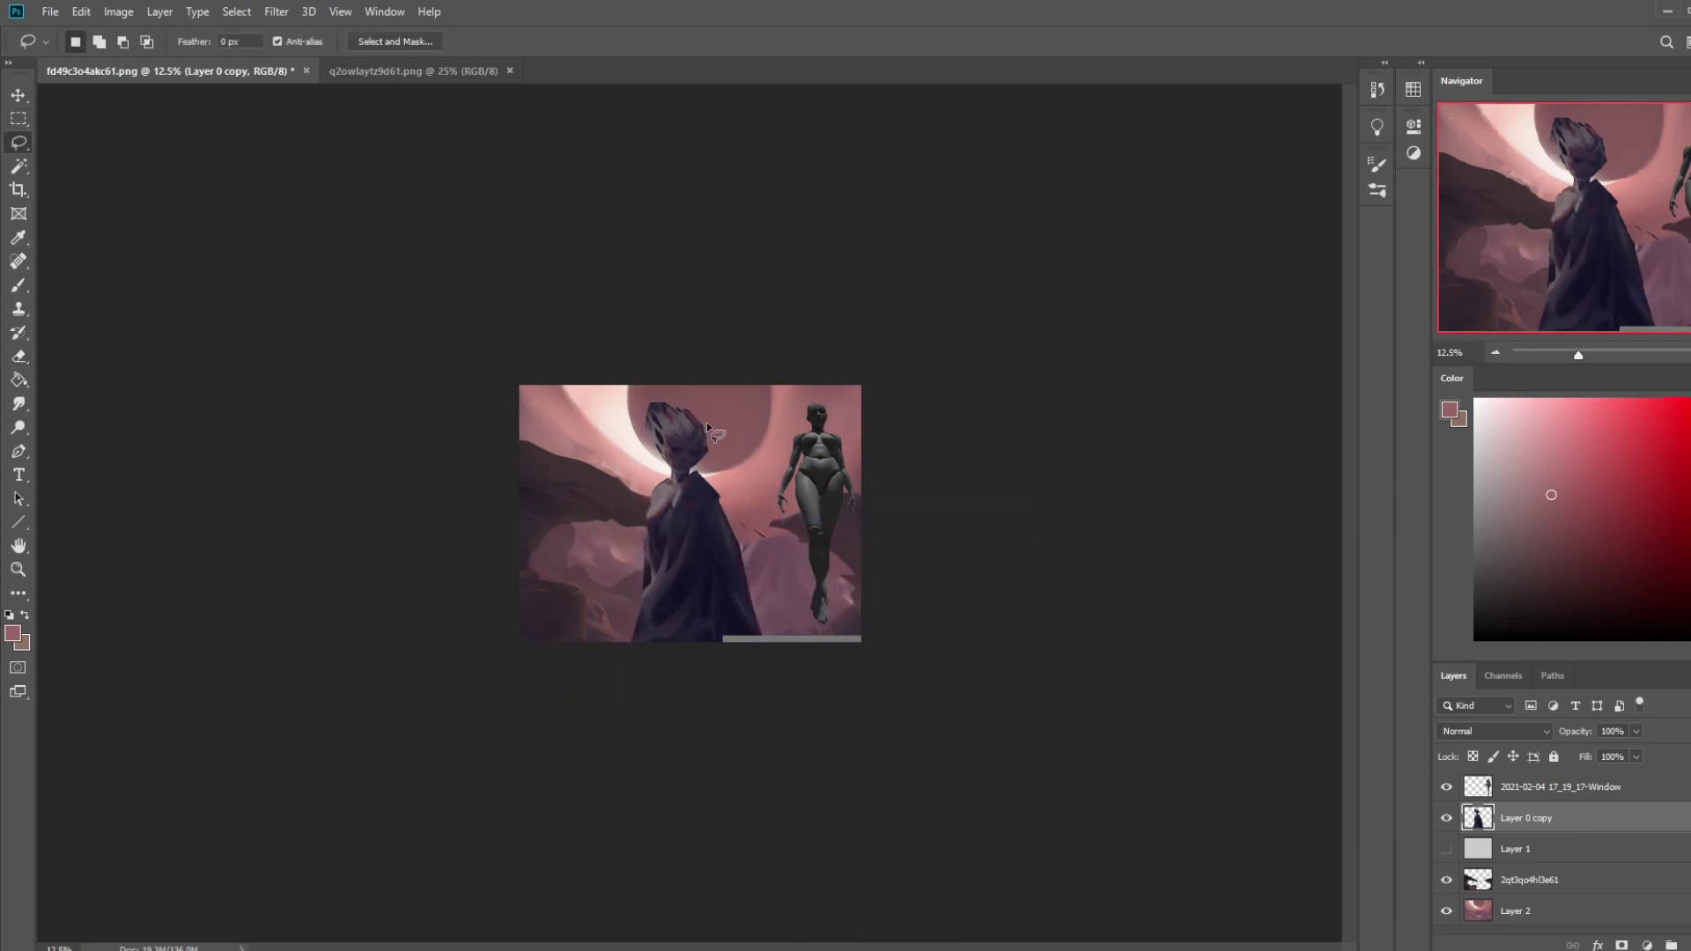
mouse_move(666, 404)
left_mouse_down()
mouse_move(649, 422)
mouse_move(655, 465)
left_mouse_up()
mouse_move(638, 409)
left_mouse_down()
mouse_move(701, 432)
mouse_move(674, 411)
mouse_move(655, 419)
mouse_move(656, 462)
left_mouse_up()
key("b")
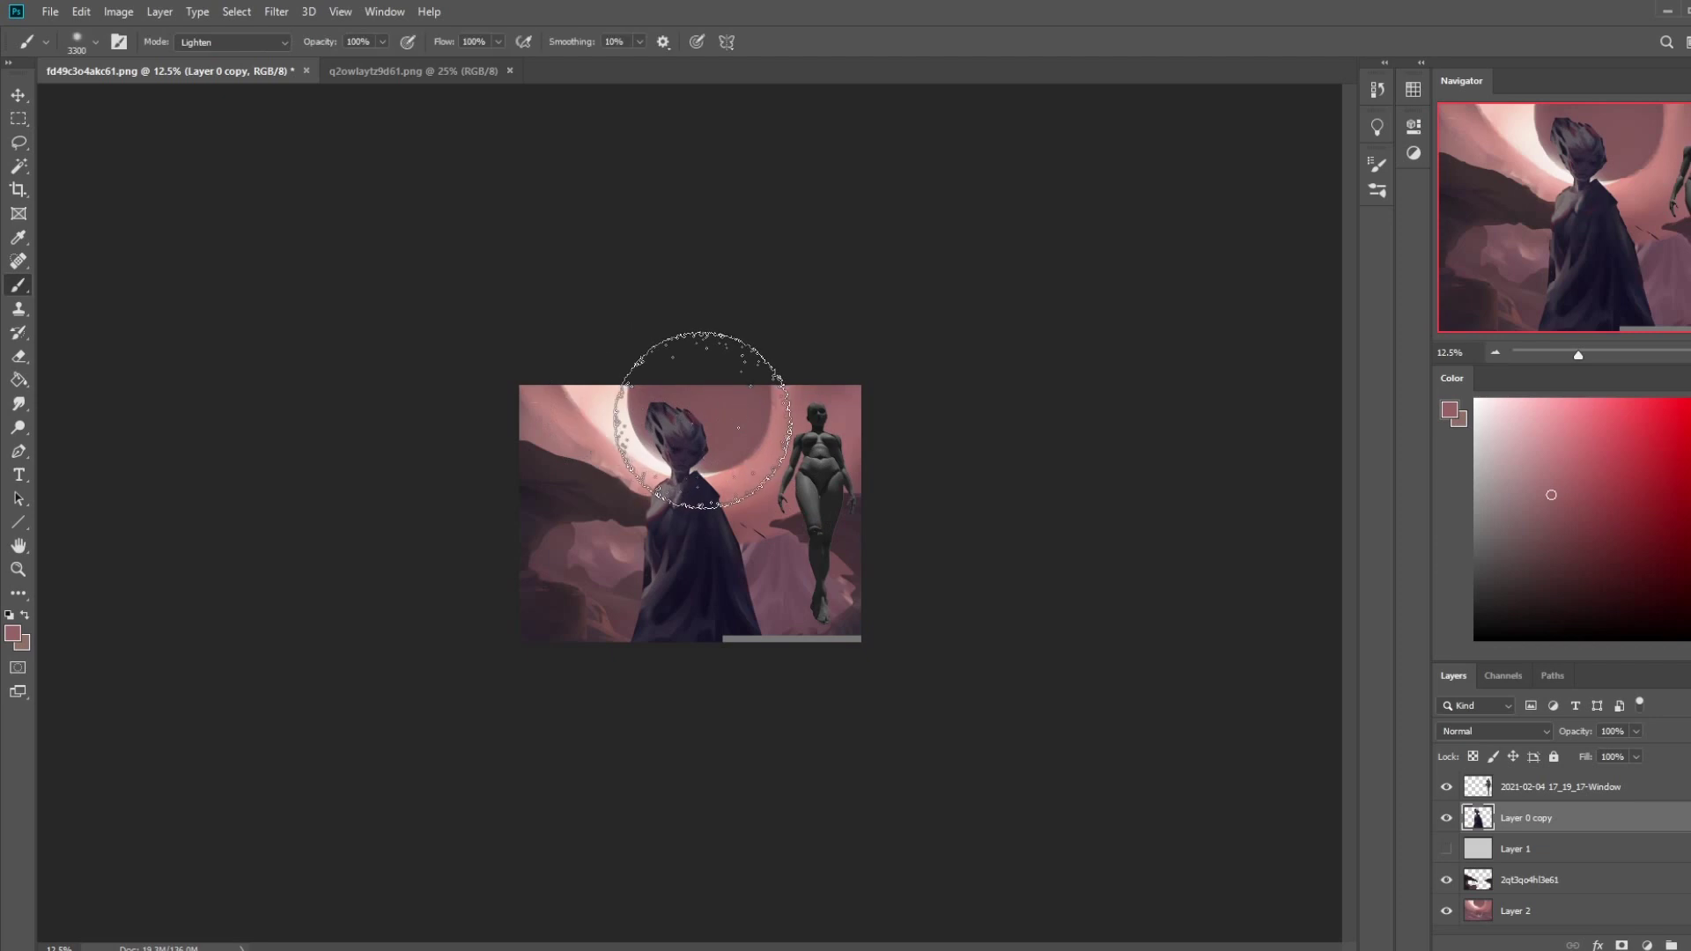
right_click(705, 379)
left_click(756, 614)
key("Return")
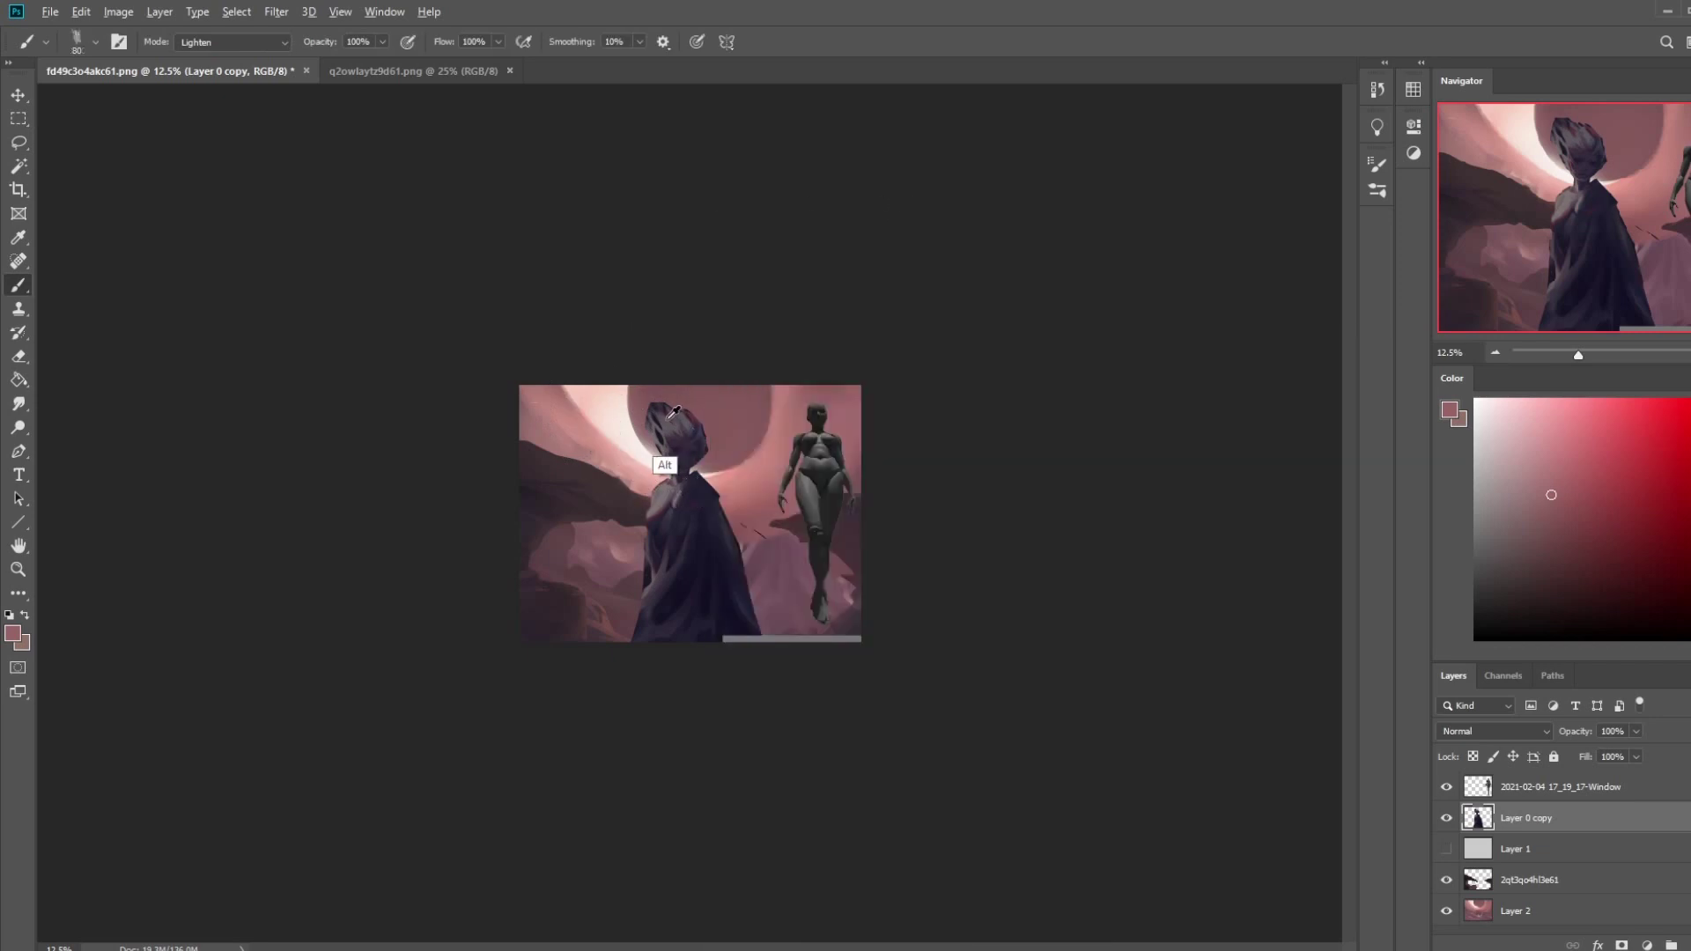
left_click(656, 410, "alt")
mouse_move(658, 398)
left_mouse_down()
mouse_move(661, 467)
mouse_move(657, 424)
left_mouse_up()
left_click(657, 423, "alt")
left_click(673, 481, "alt")
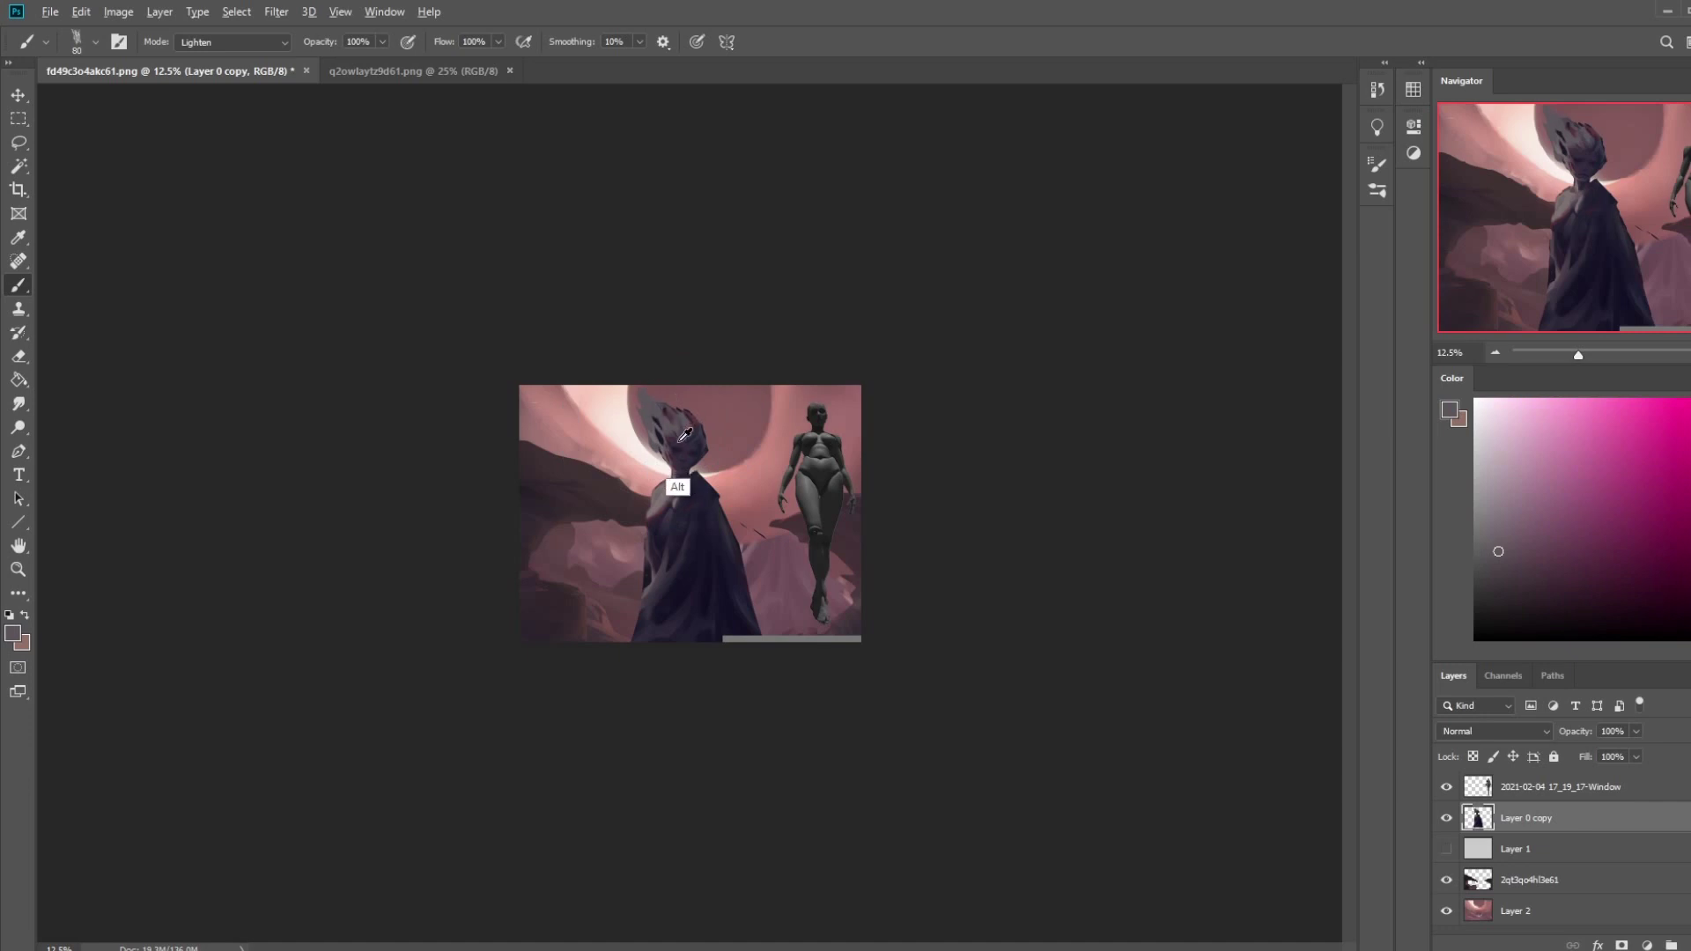
left_click(700, 472, "alt")
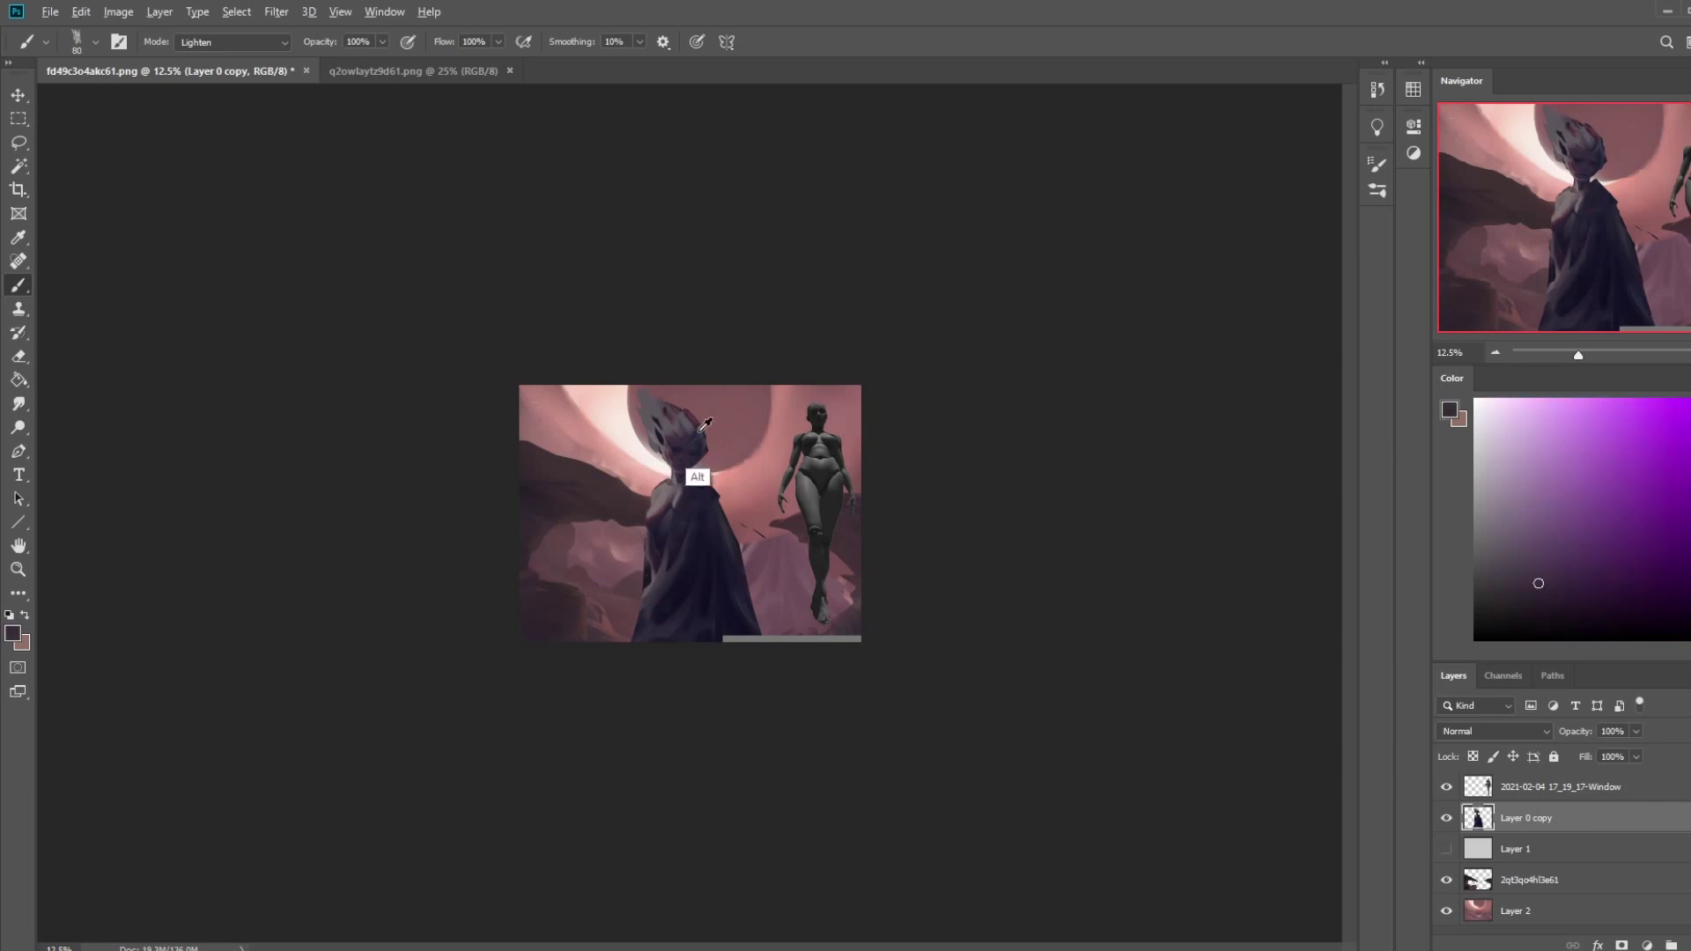
- Set the brush mode to Normal and refine the hair and face with sampled dark purple tones
left_click(277, 39)
left_click(266, 53)
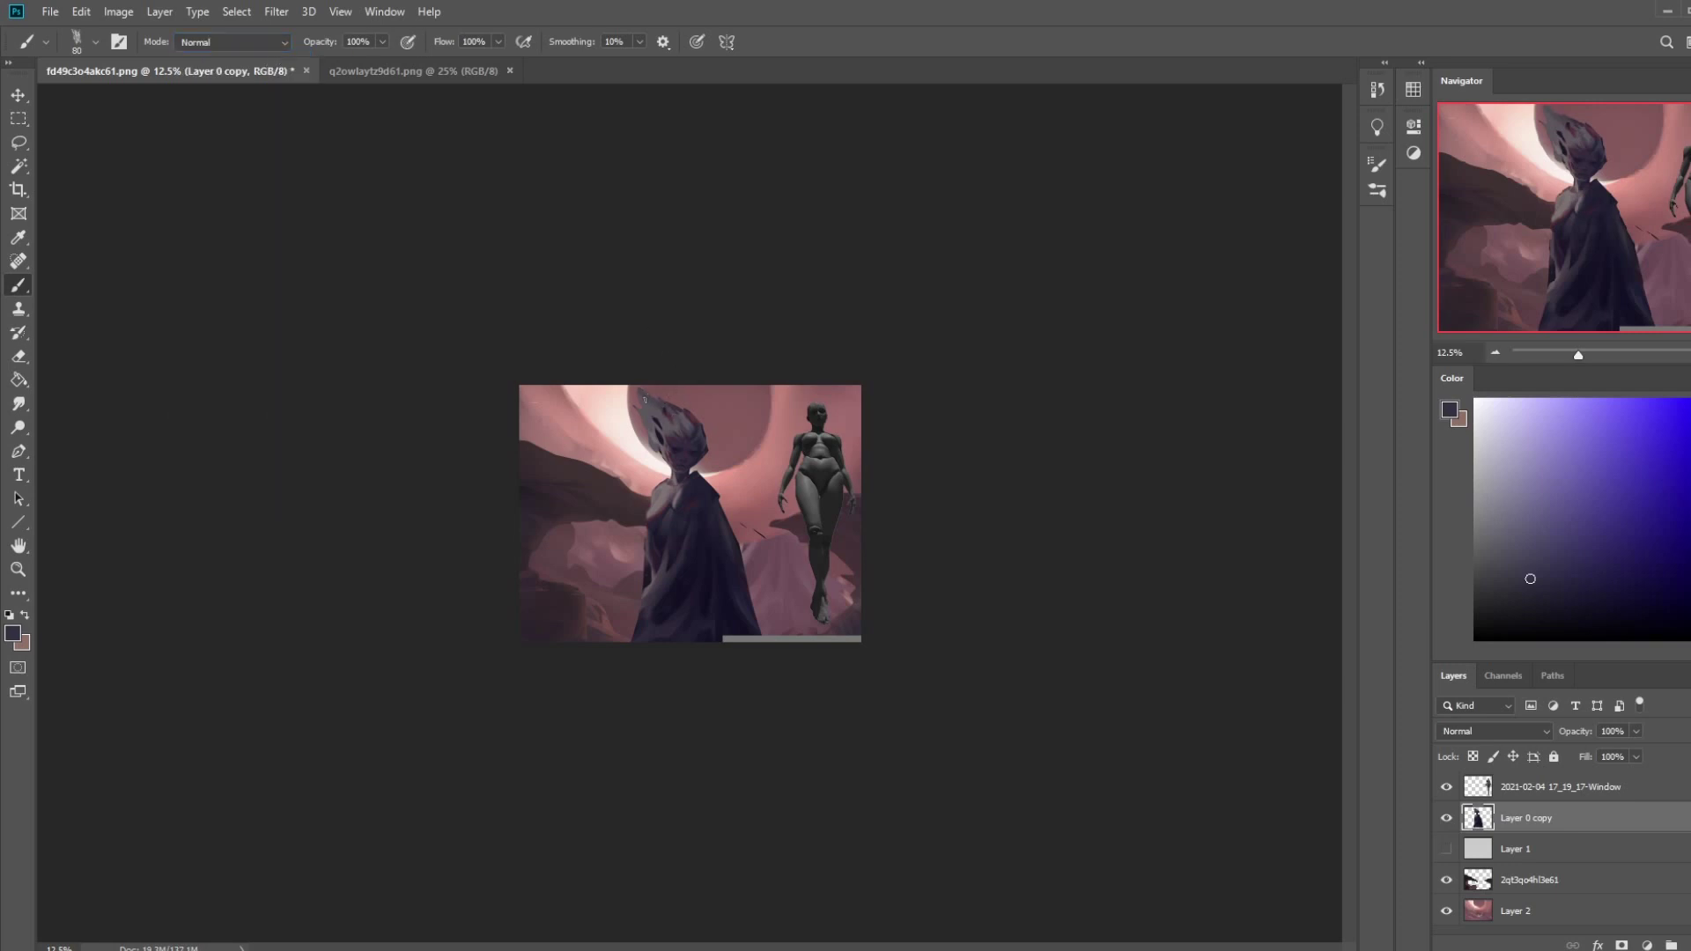
left_click(669, 456, "alt")
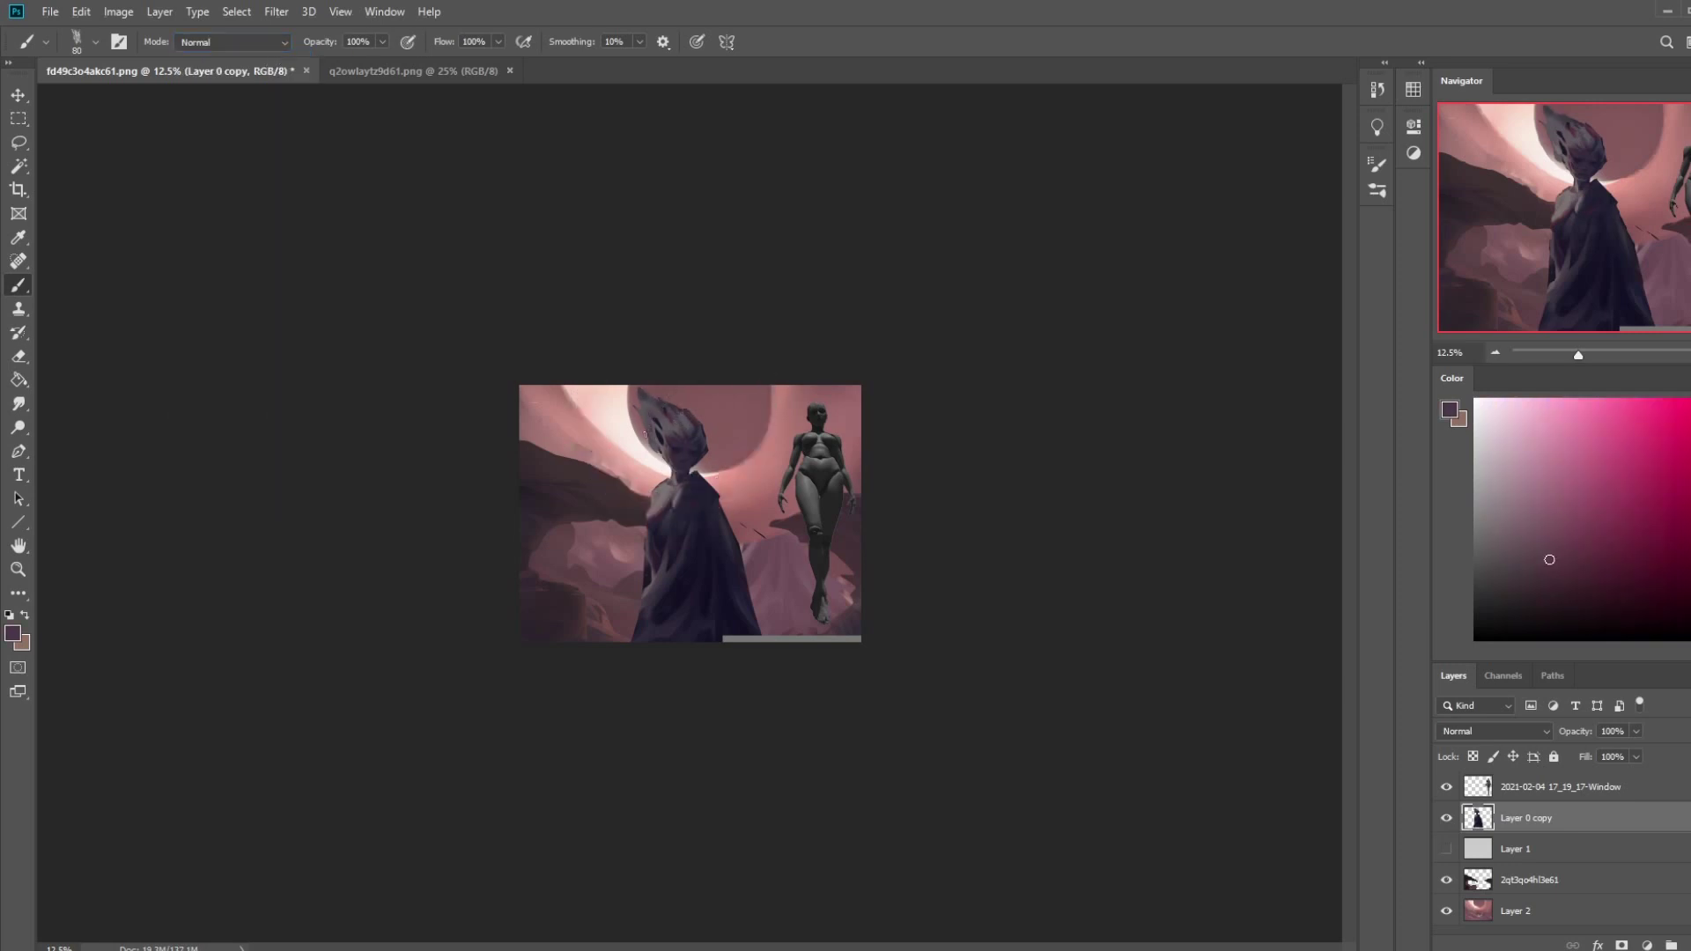
left_click(662, 455, "alt")
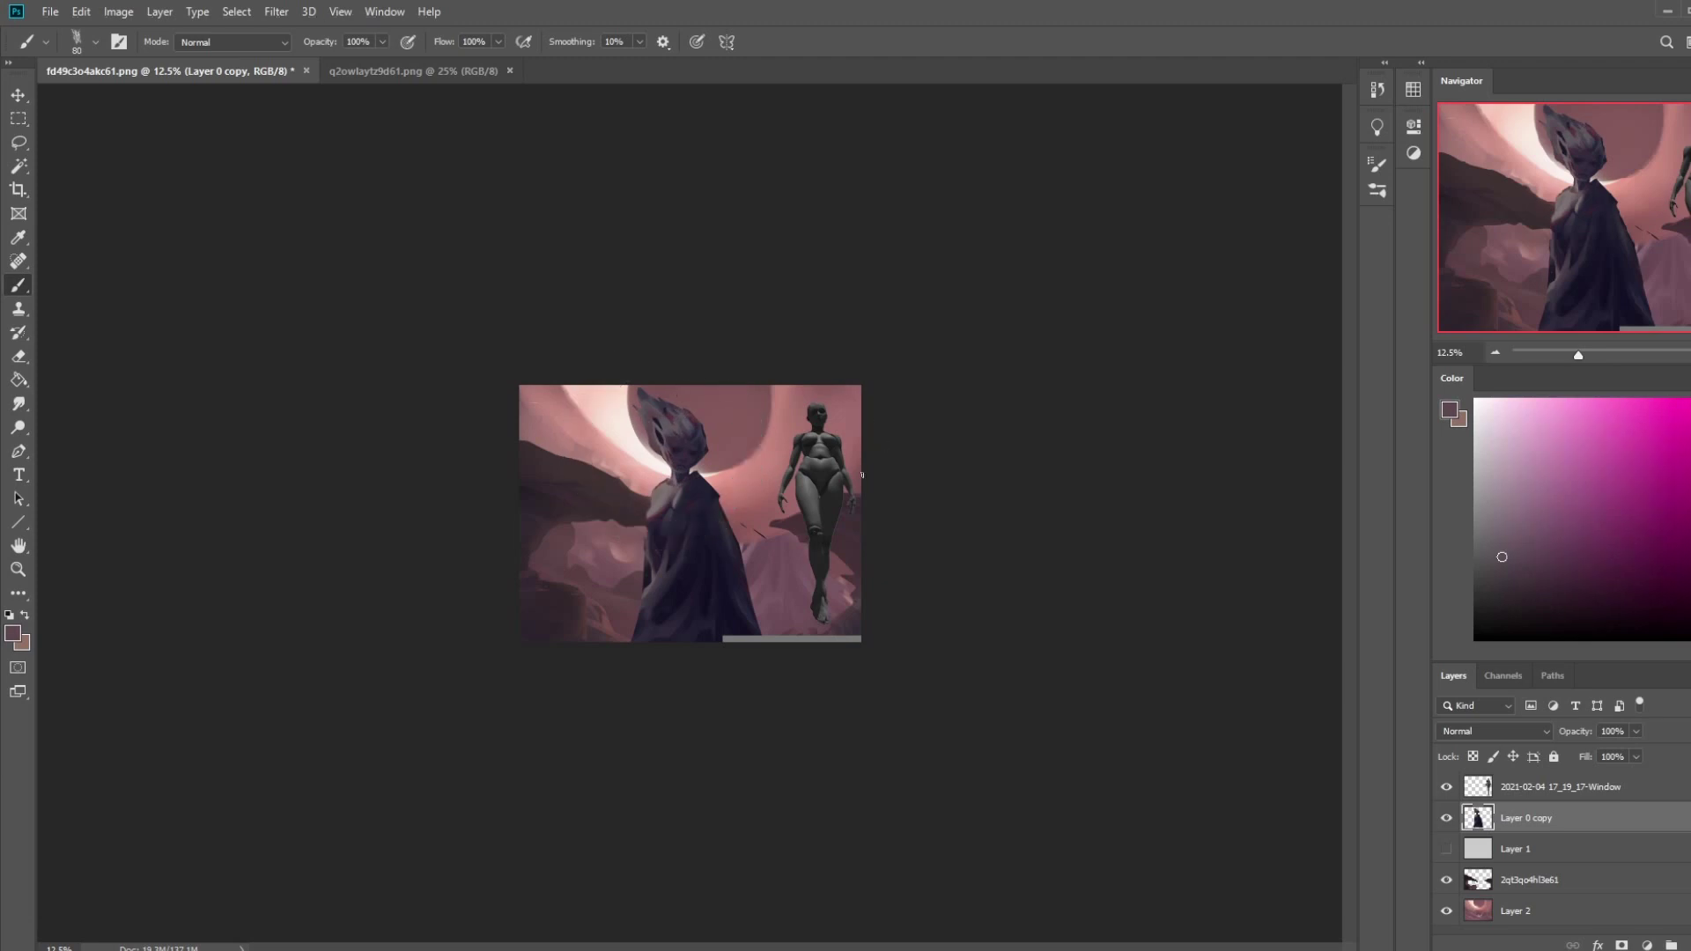
key("m")
right_click(826, 503)
left_click(864, 515)
- Trim the cloak's edges around the neck and shoulders with a smaller eraser
key("e")
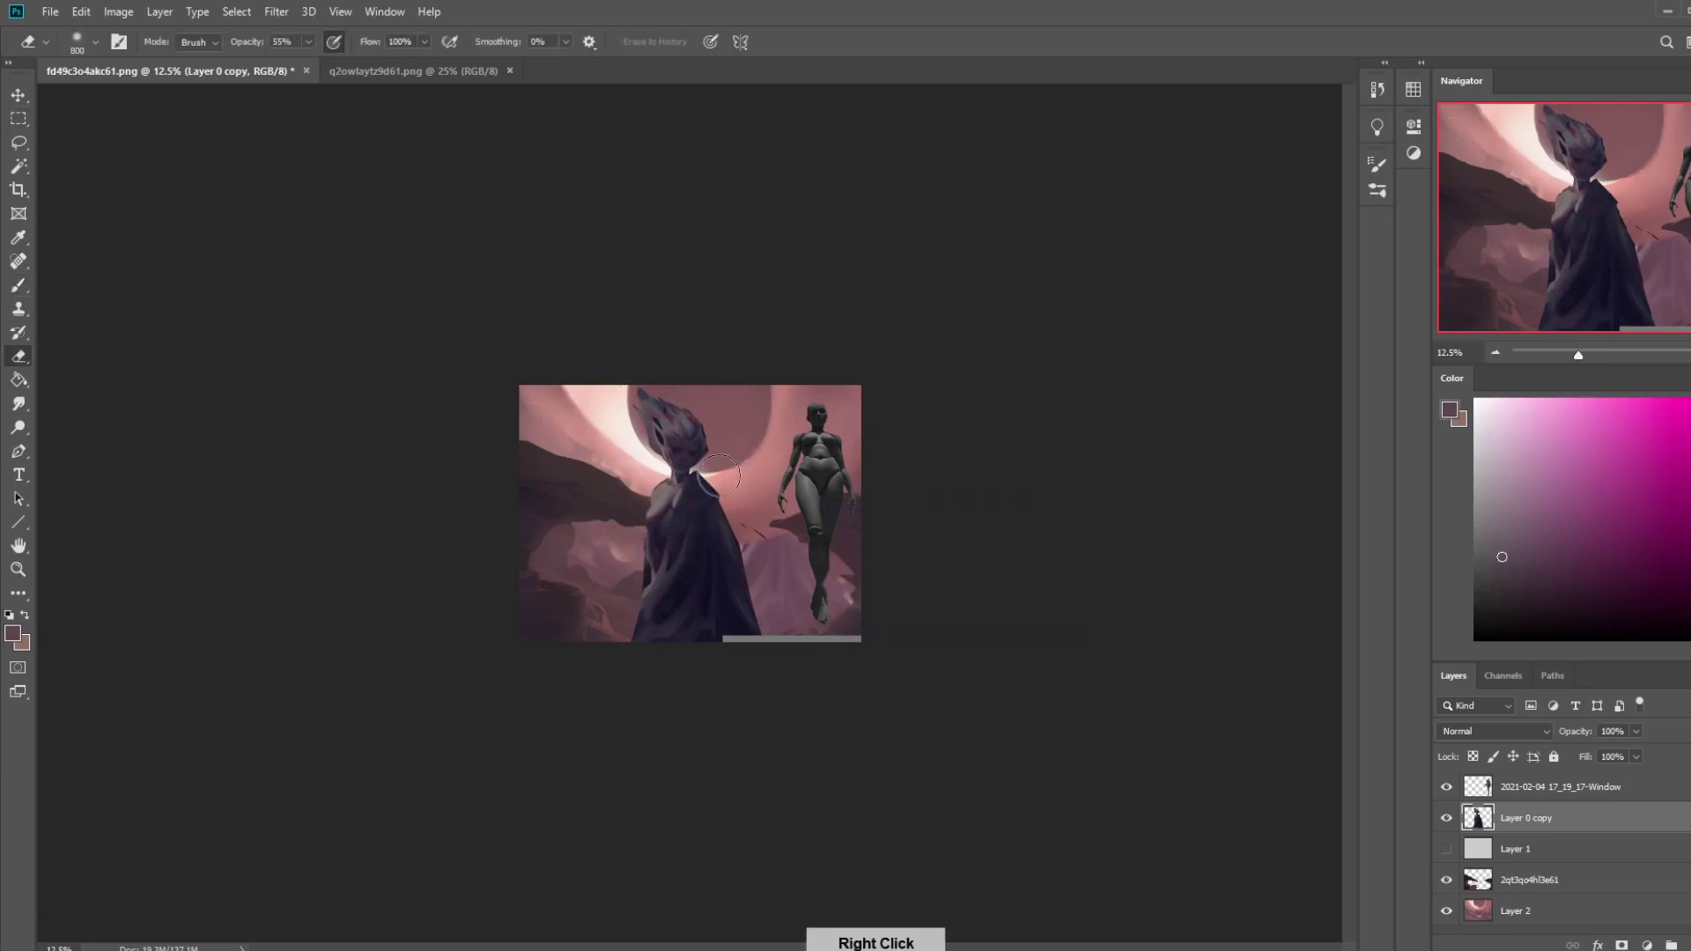
right_click(736, 466)
double_click(790, 614)
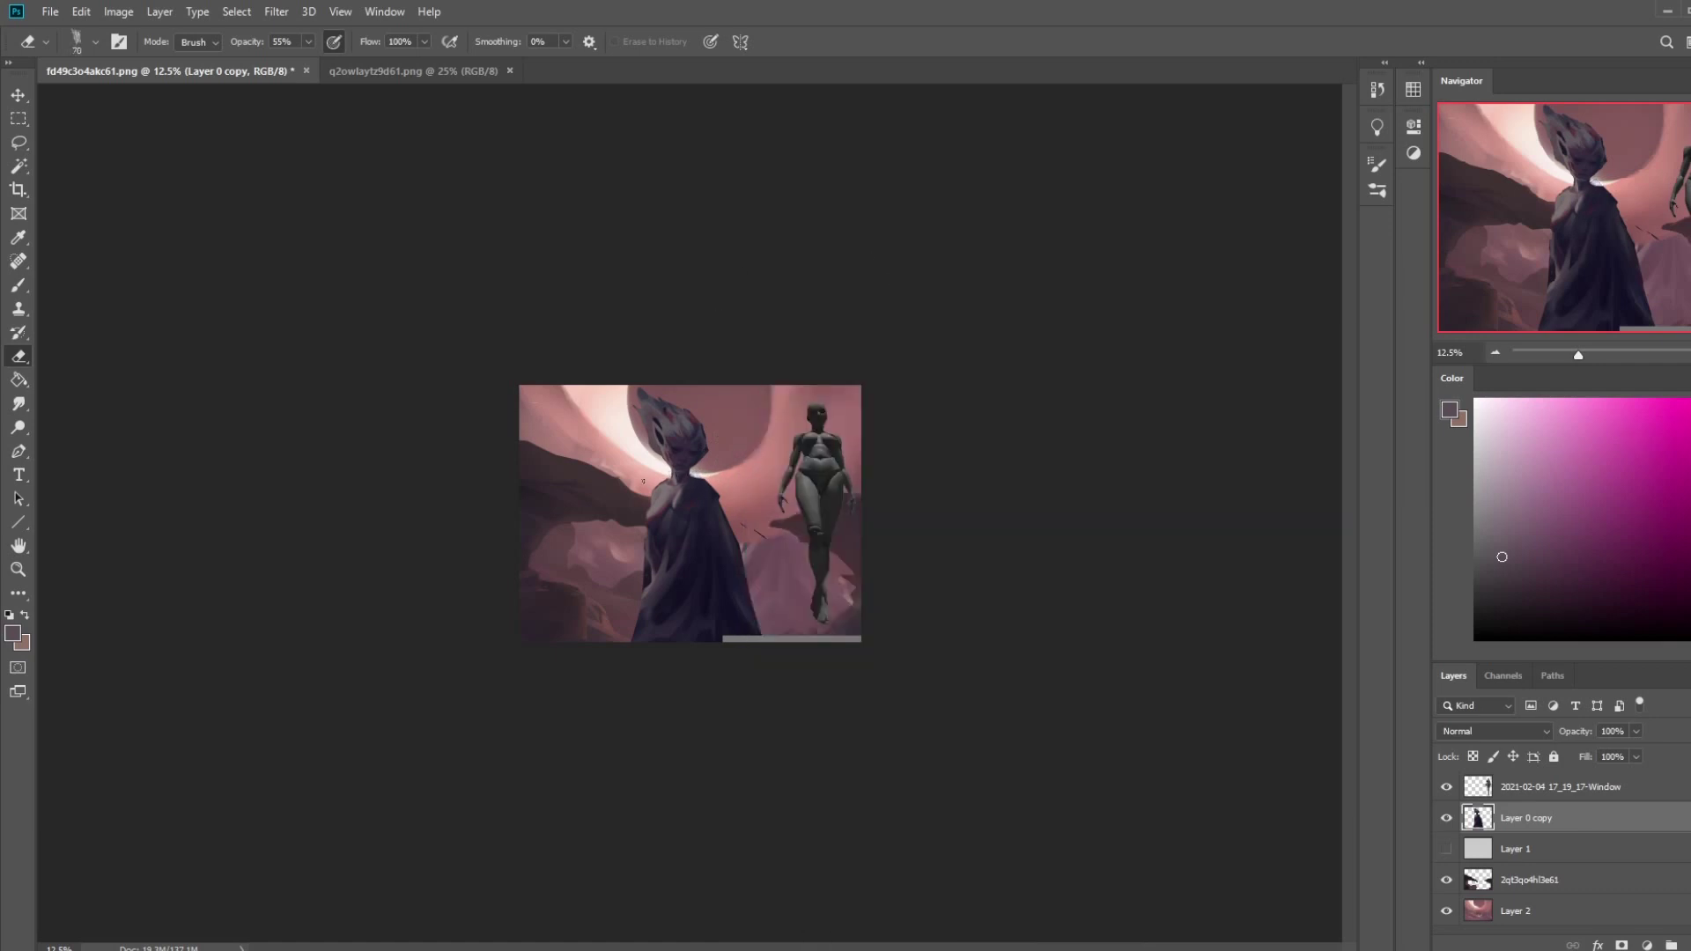
- Paint the cloak over the bare chest with a sampled dark colour and clean its outline using a larger eraser at 100% opacity
key("b")
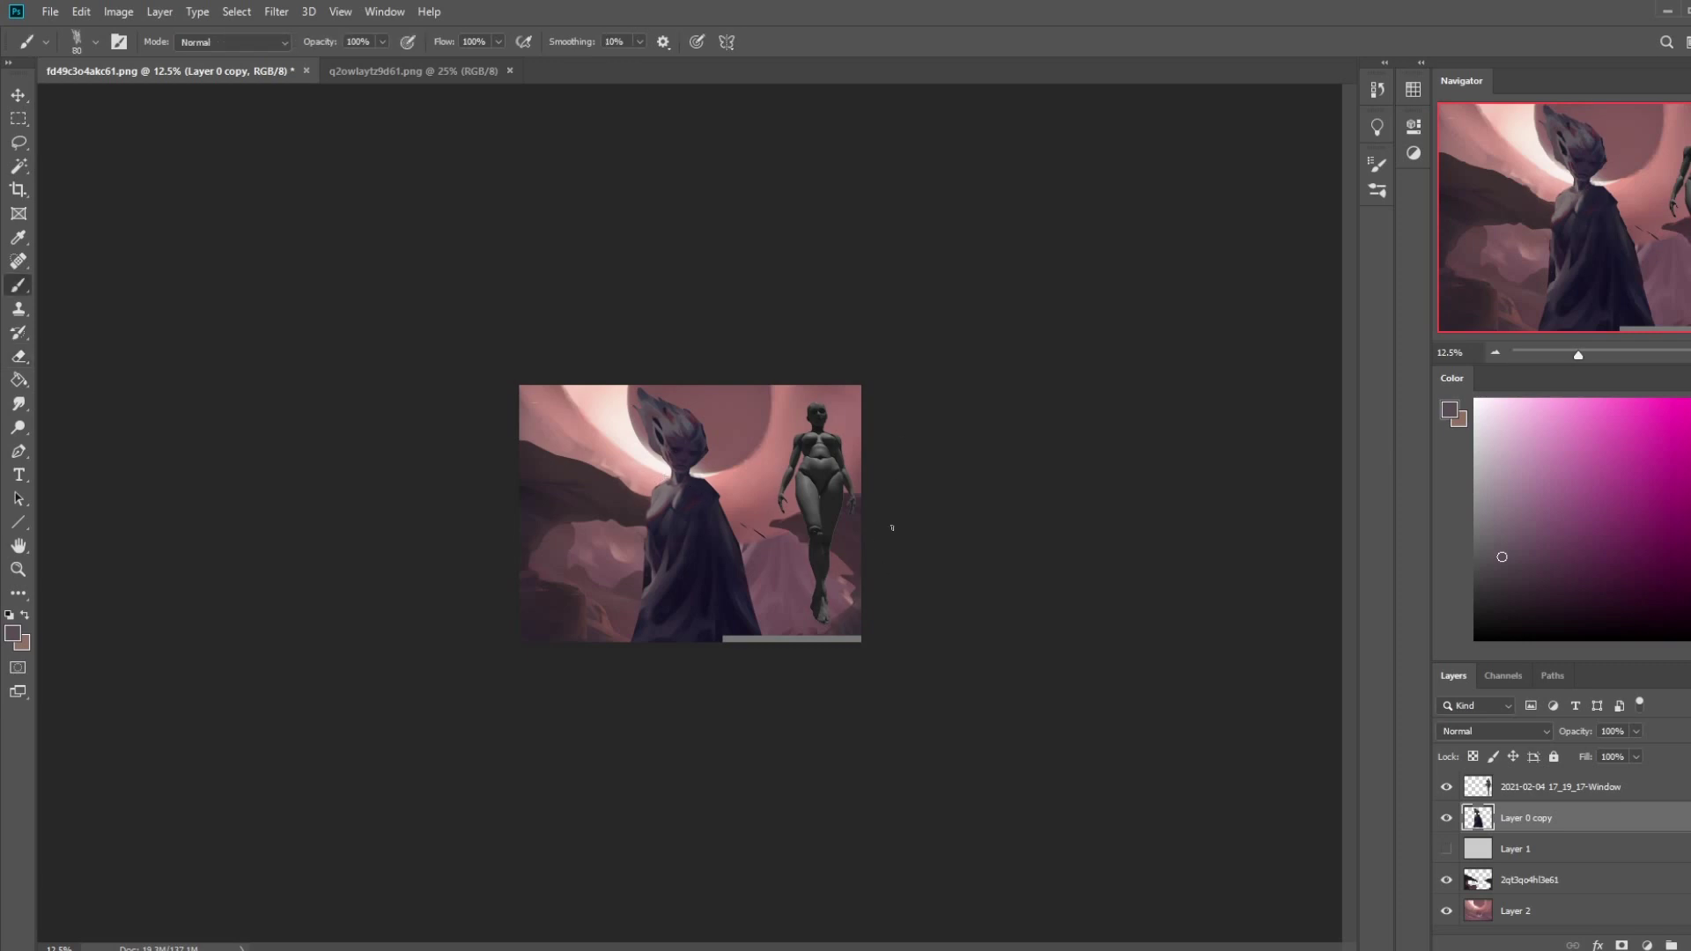
left_click(652, 514, "alt")
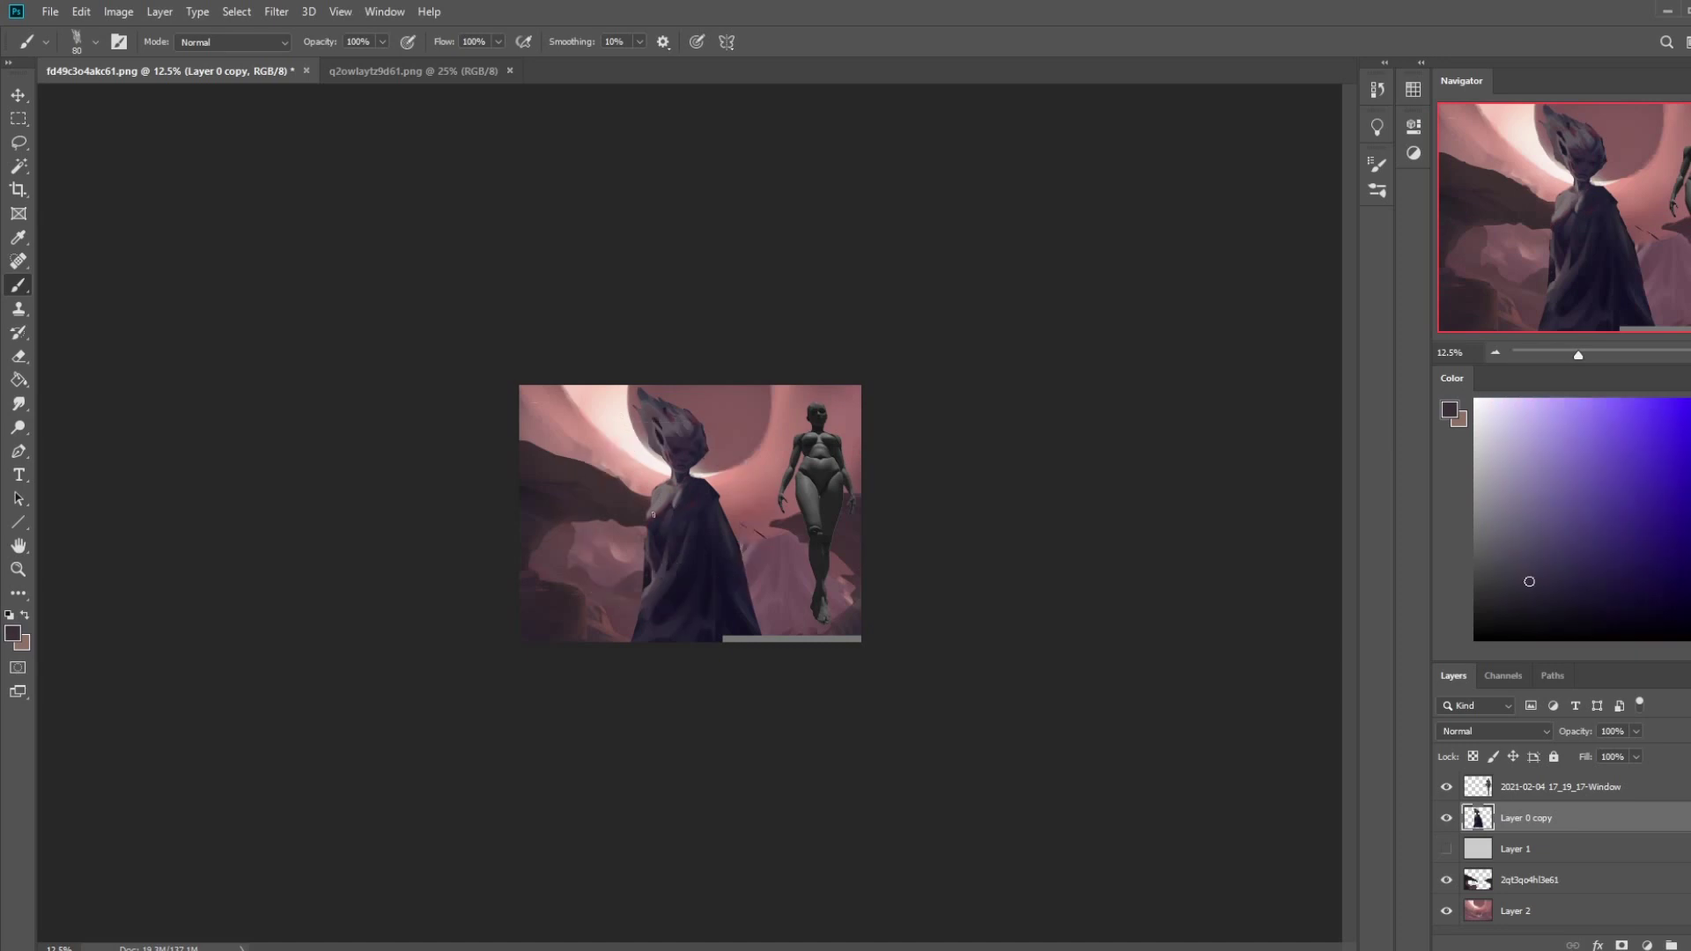
key("e")
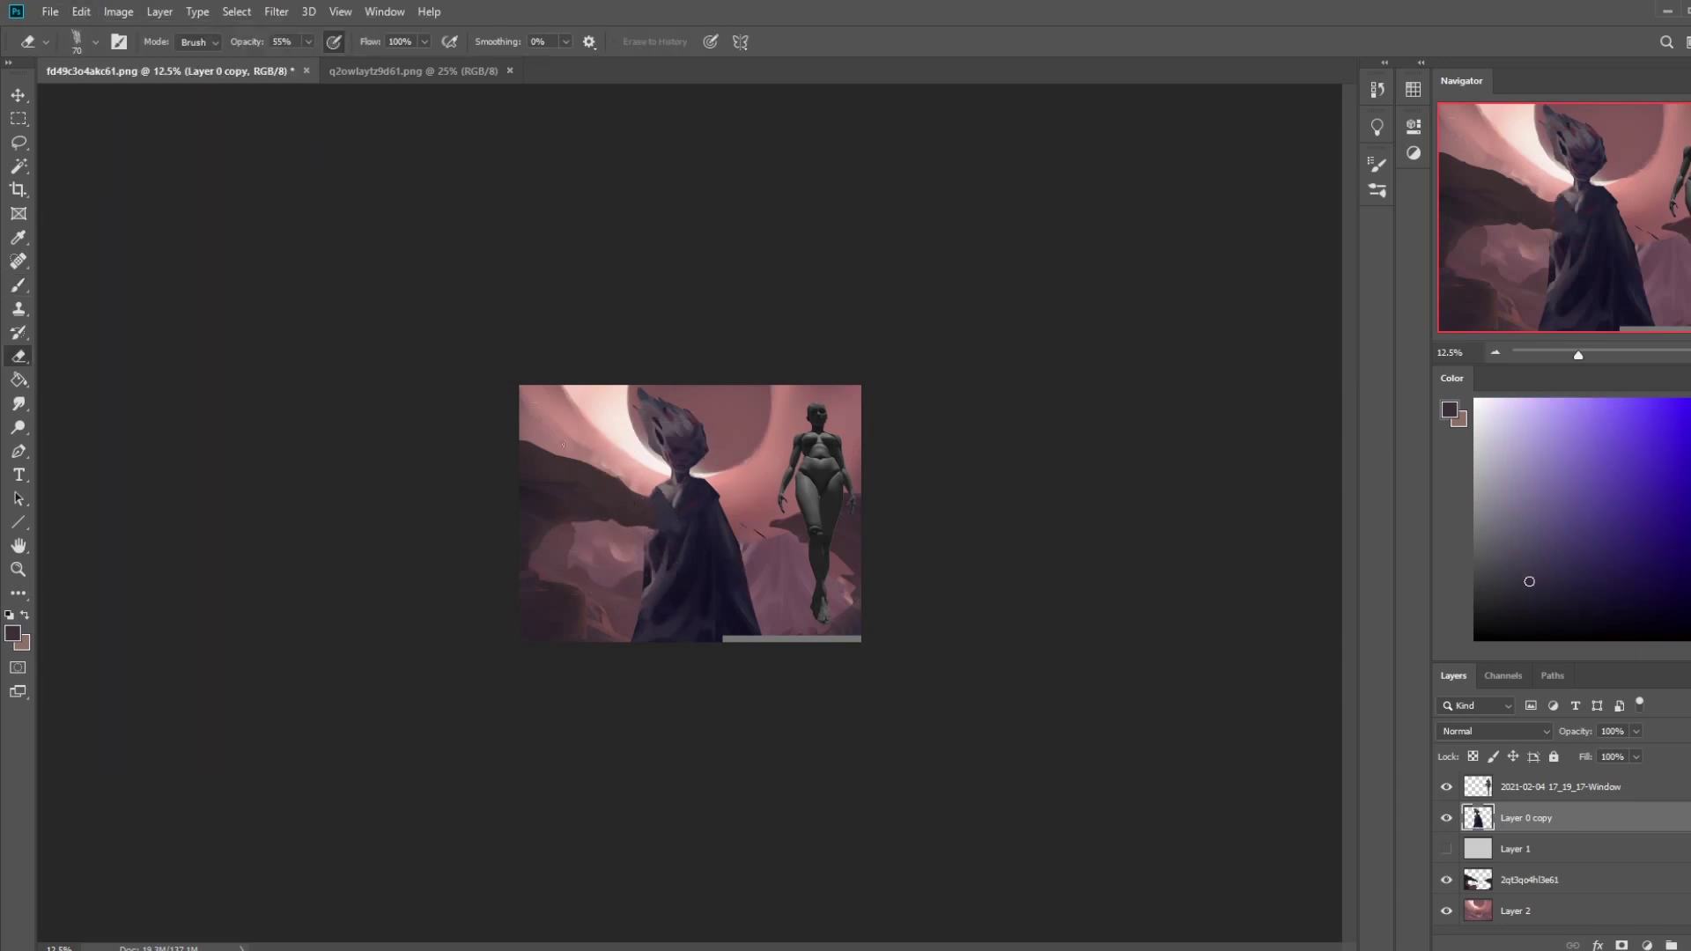
key("0")
key("bracketright")
key("bracketright")
key("bracketright")
- Move the figure slightly to the right and place the mannequin layer over its body
key("v")
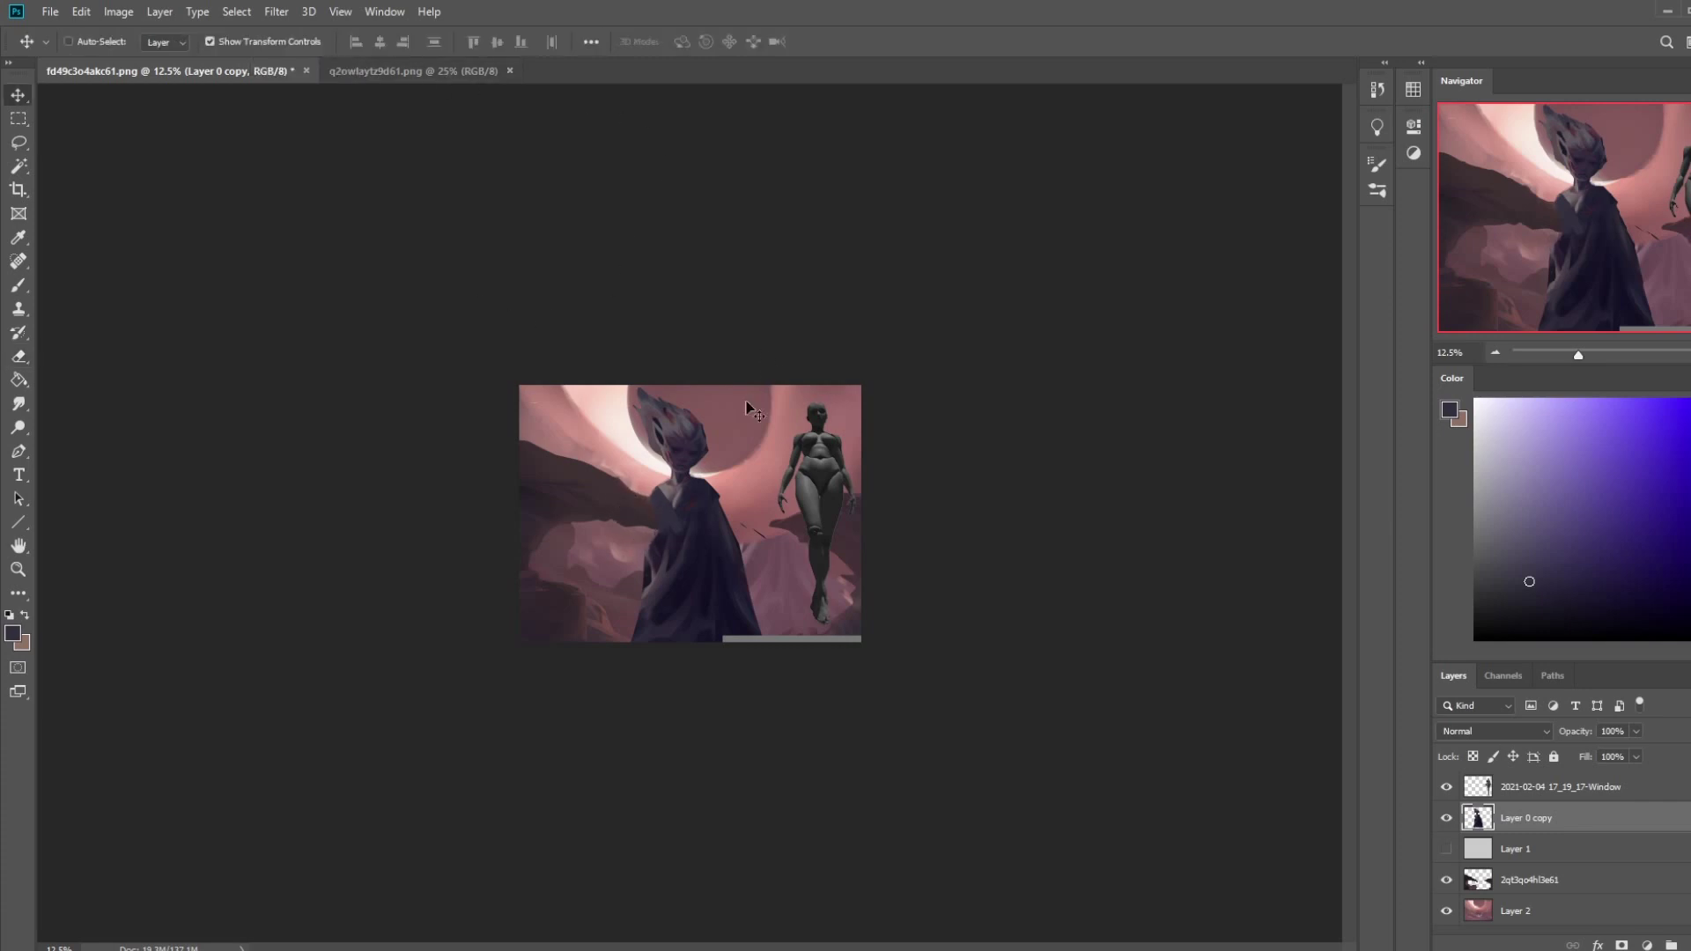
left_click_drag(703, 451, 701, 452)
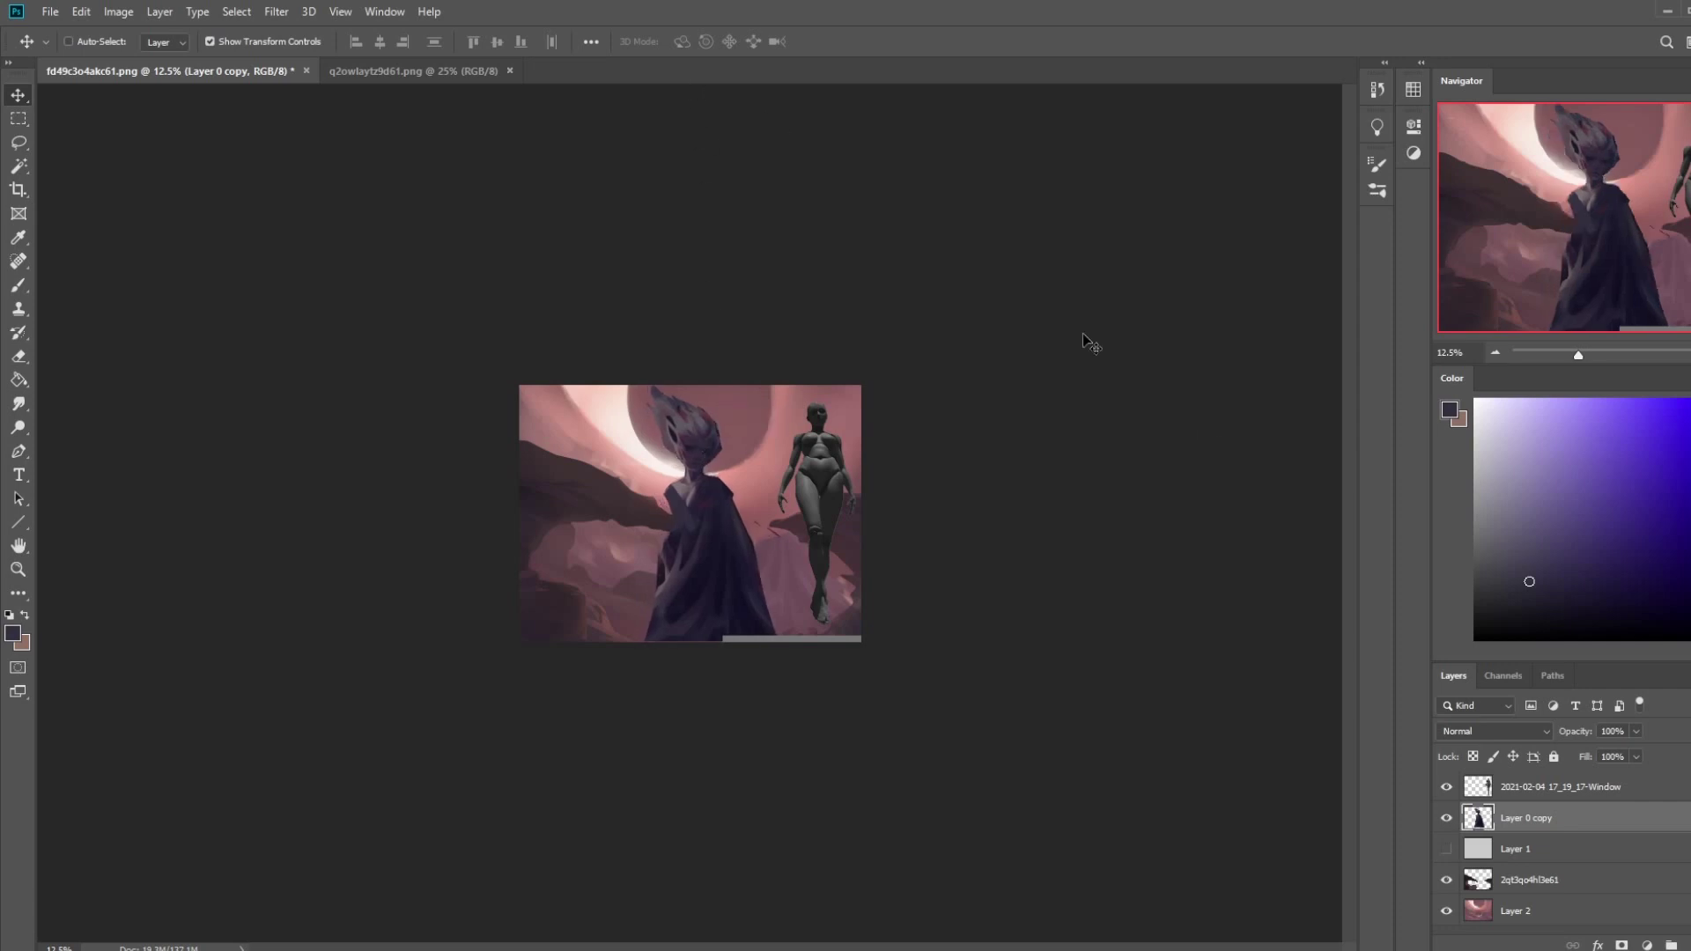
left_click(1570, 788)
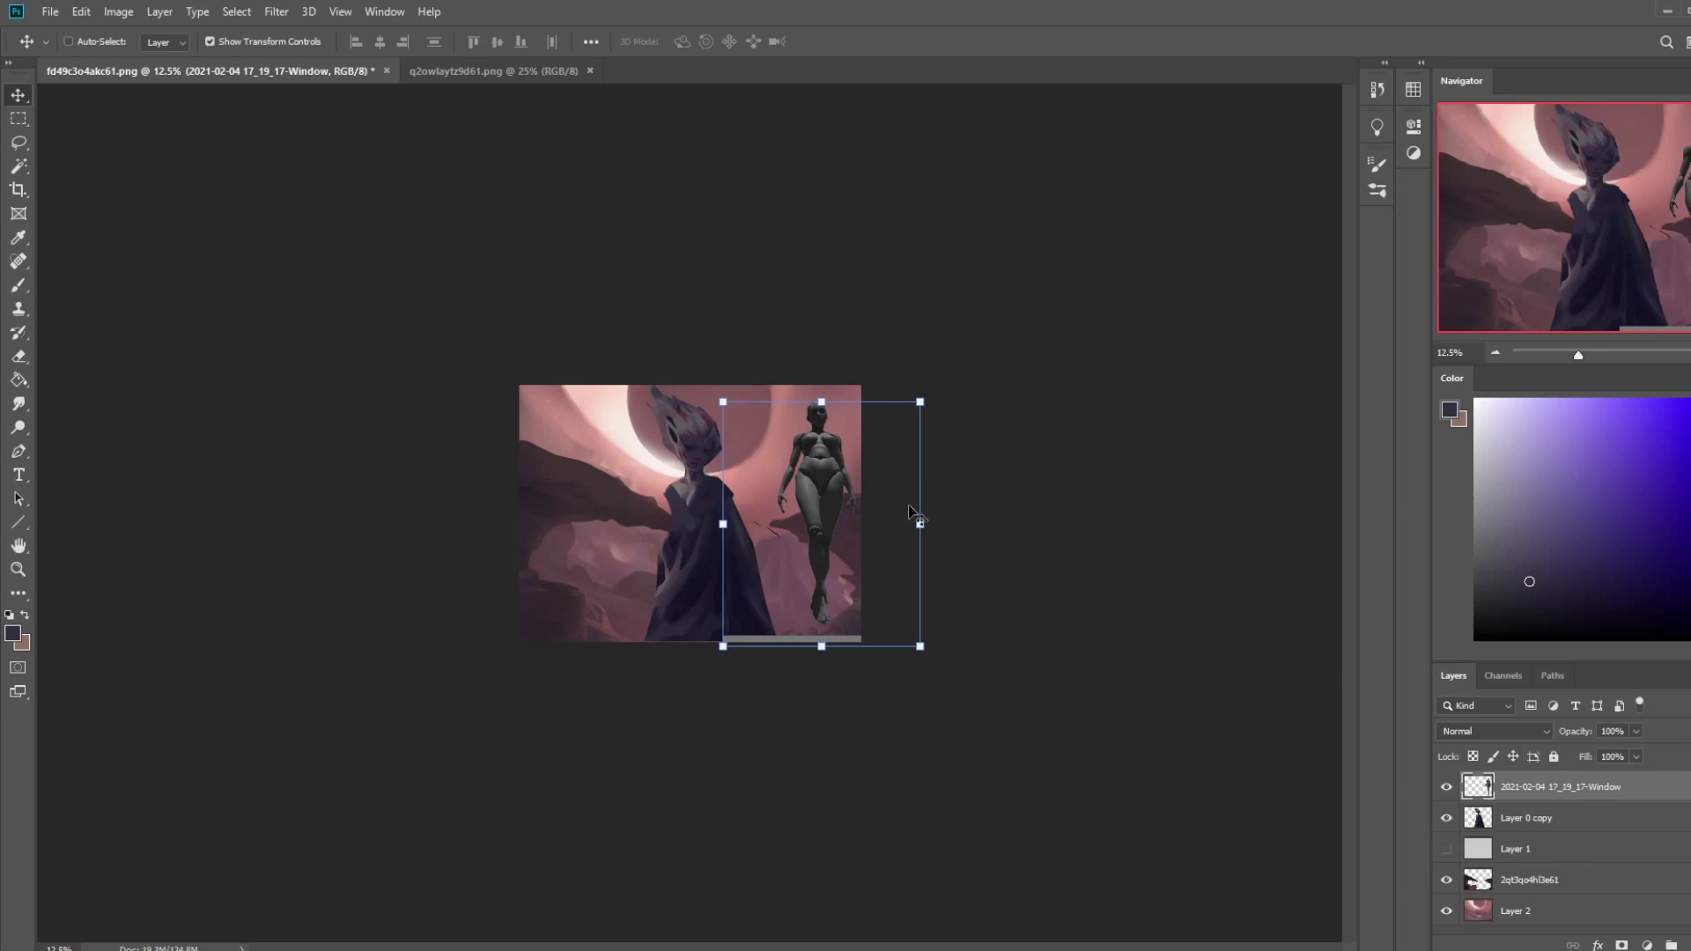
left_click_drag(802, 515, 671, 541)
key("ctrl+t")
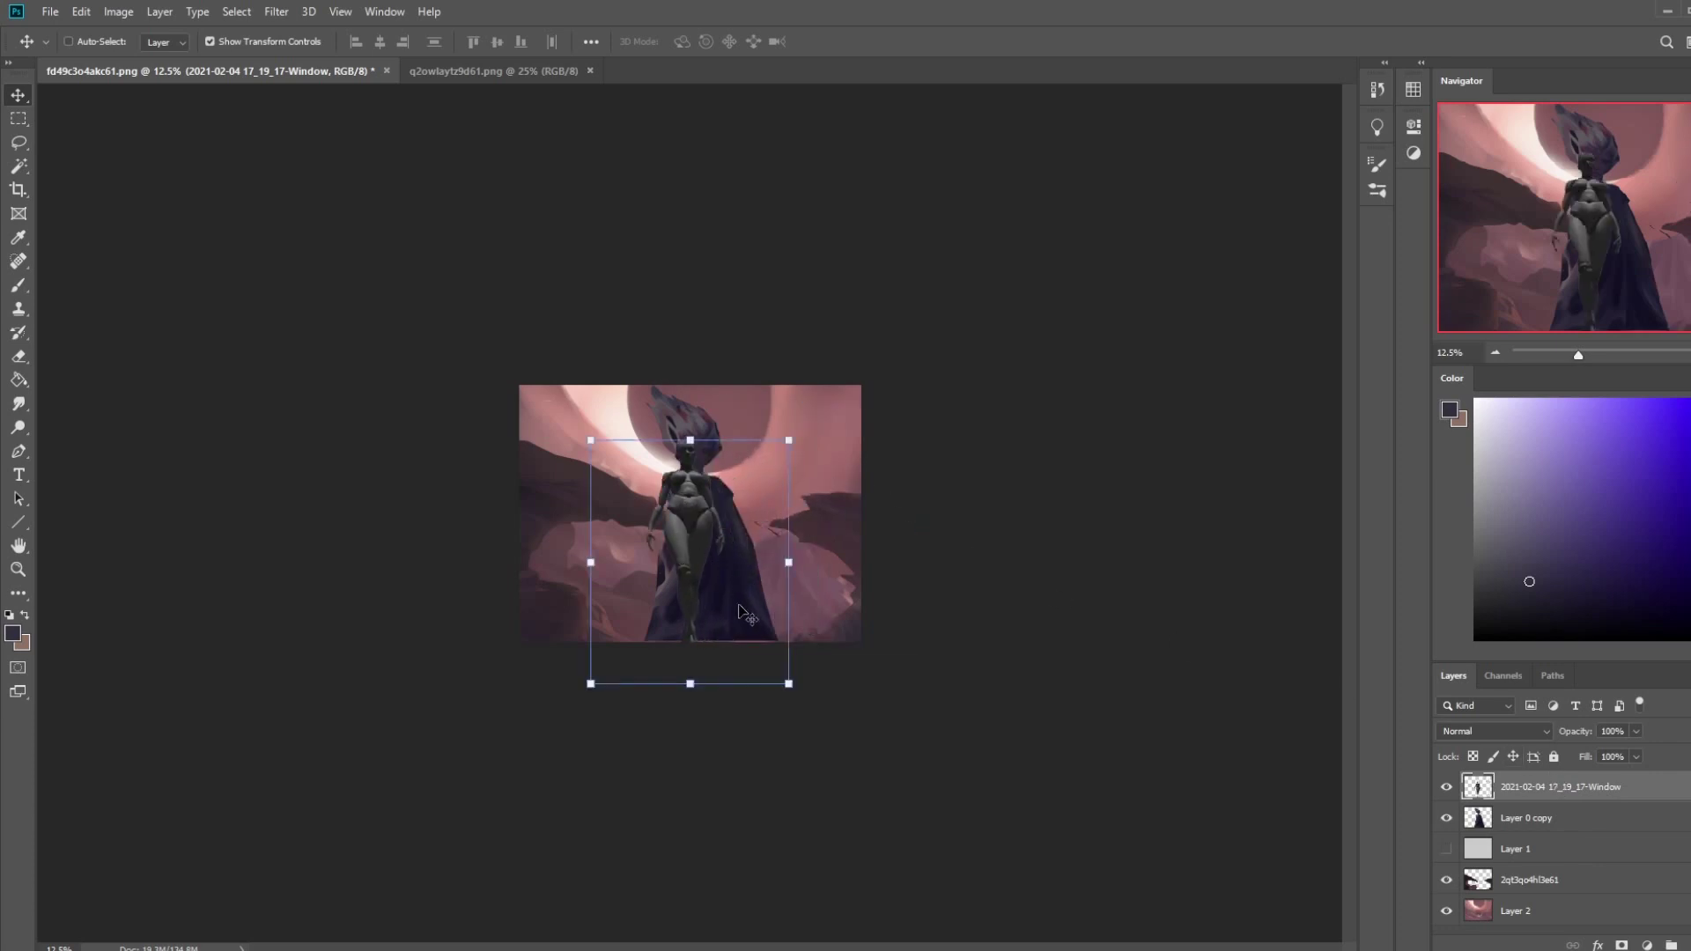
left_click_drag(786, 684, 890, 798)
left_click_drag(741, 533, 702, 518)
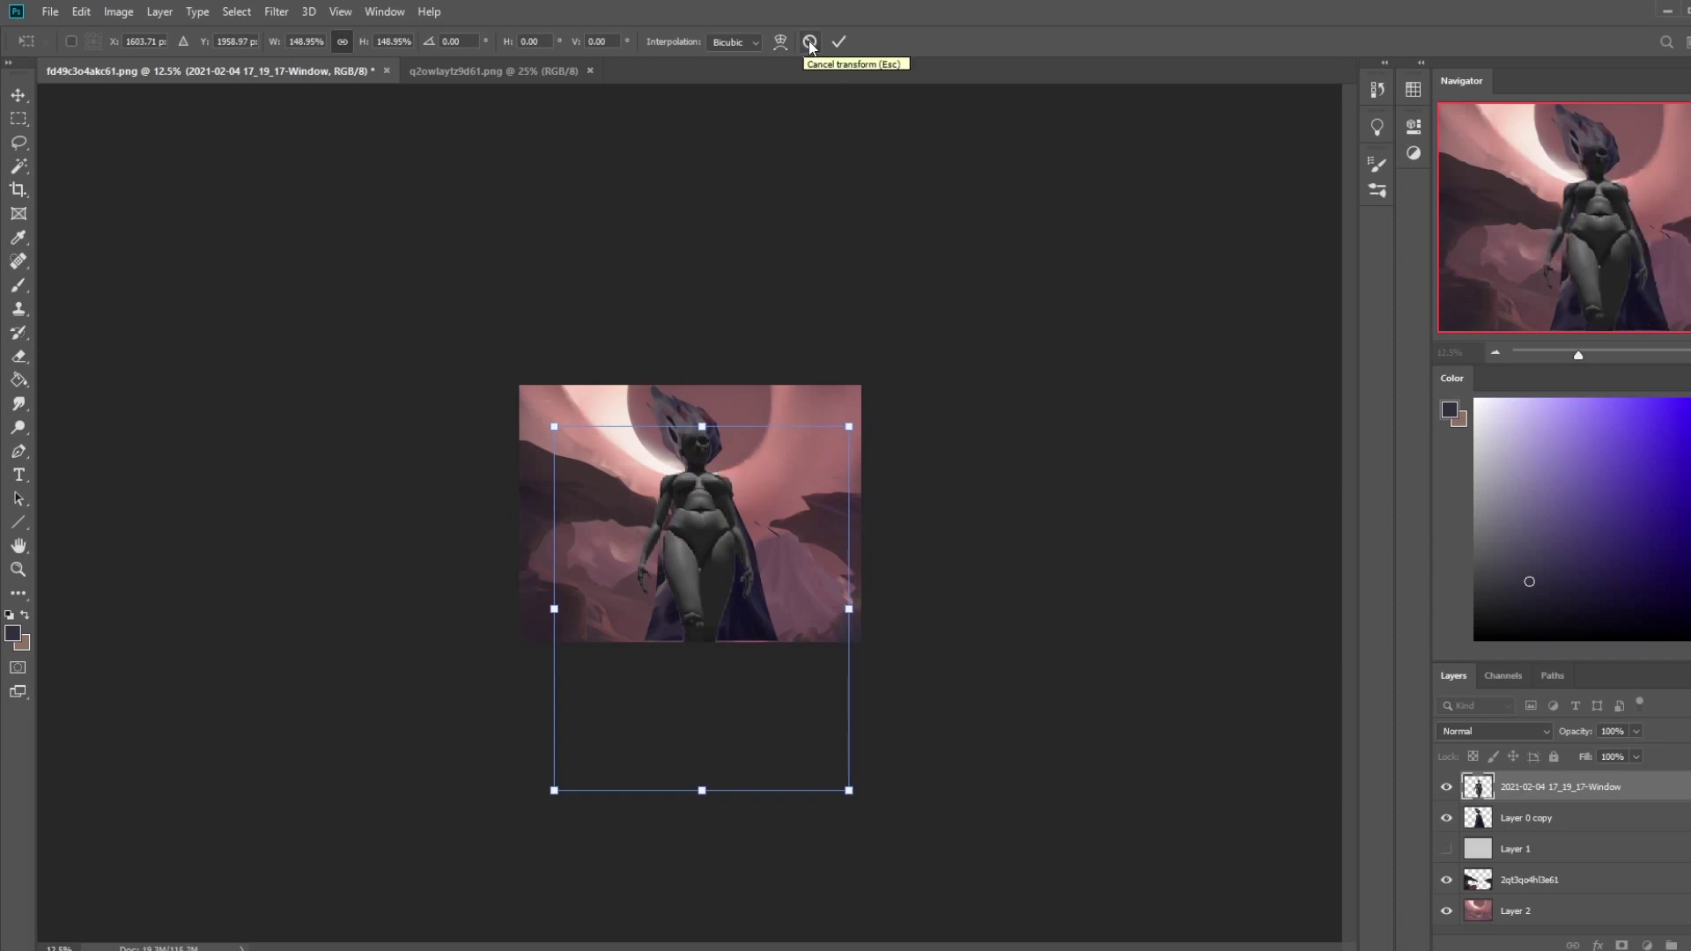
left_click(810, 42)
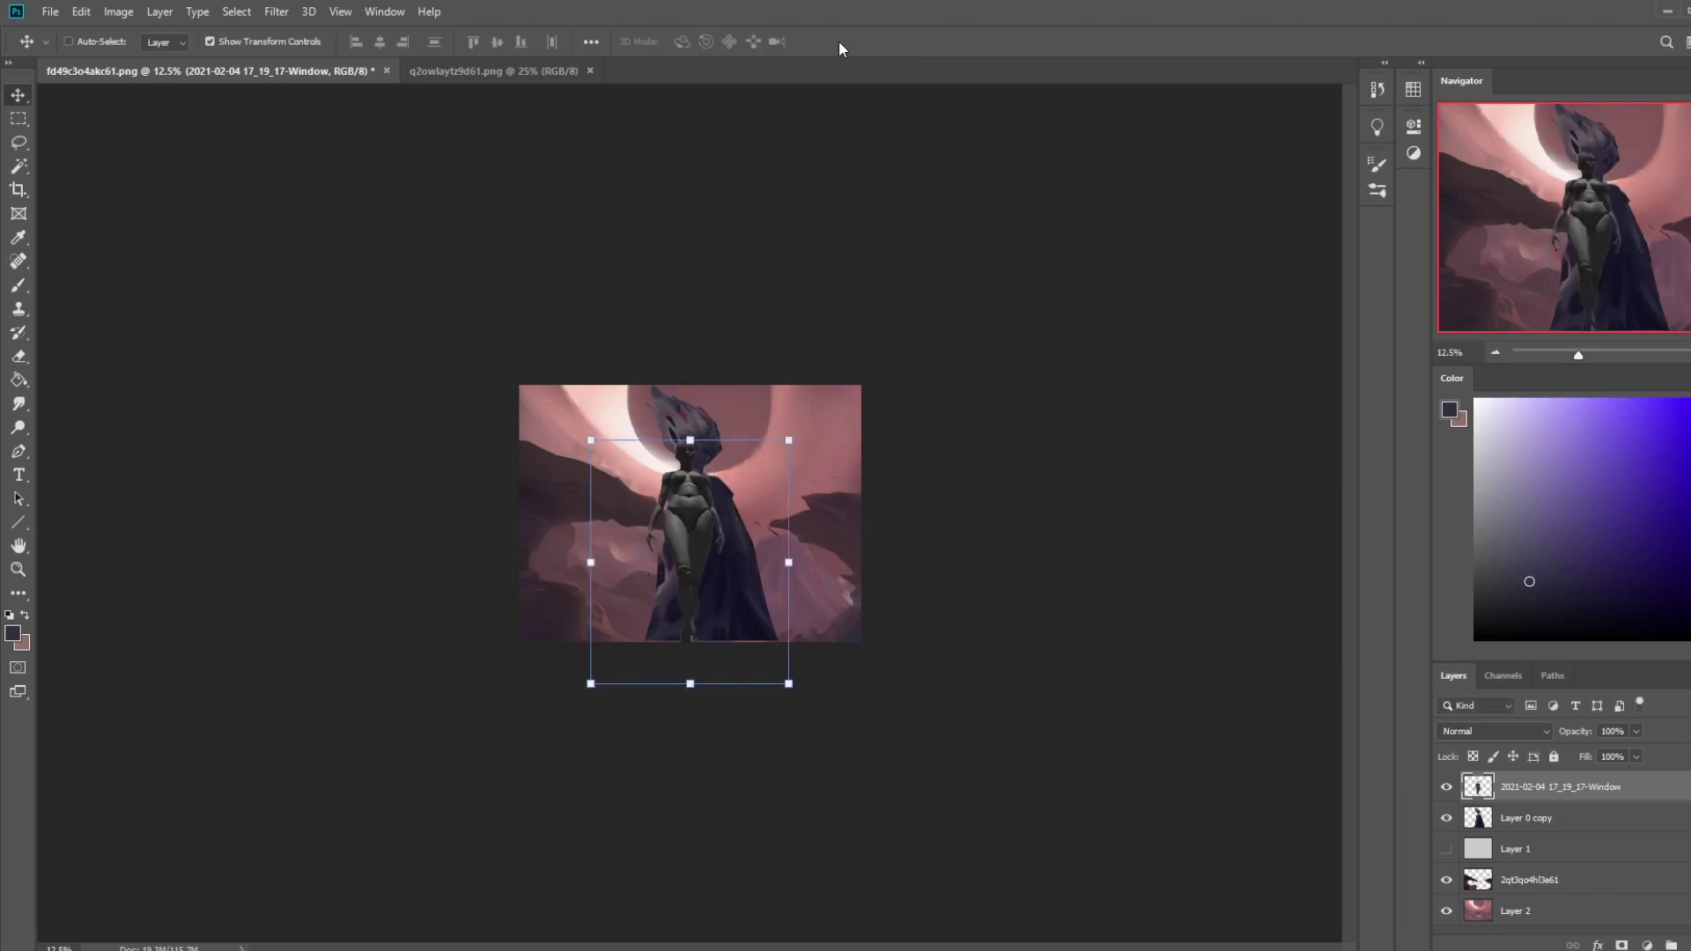
- Scale the figure on Layer 0 copy to about 81.2% and align its head with the mannequin
left_click(1538, 818)
mouse_move(781, 385)
left_mouse_down()
mouse_move(674, 432)
mouse_move(754, 394)
left_mouse_up()
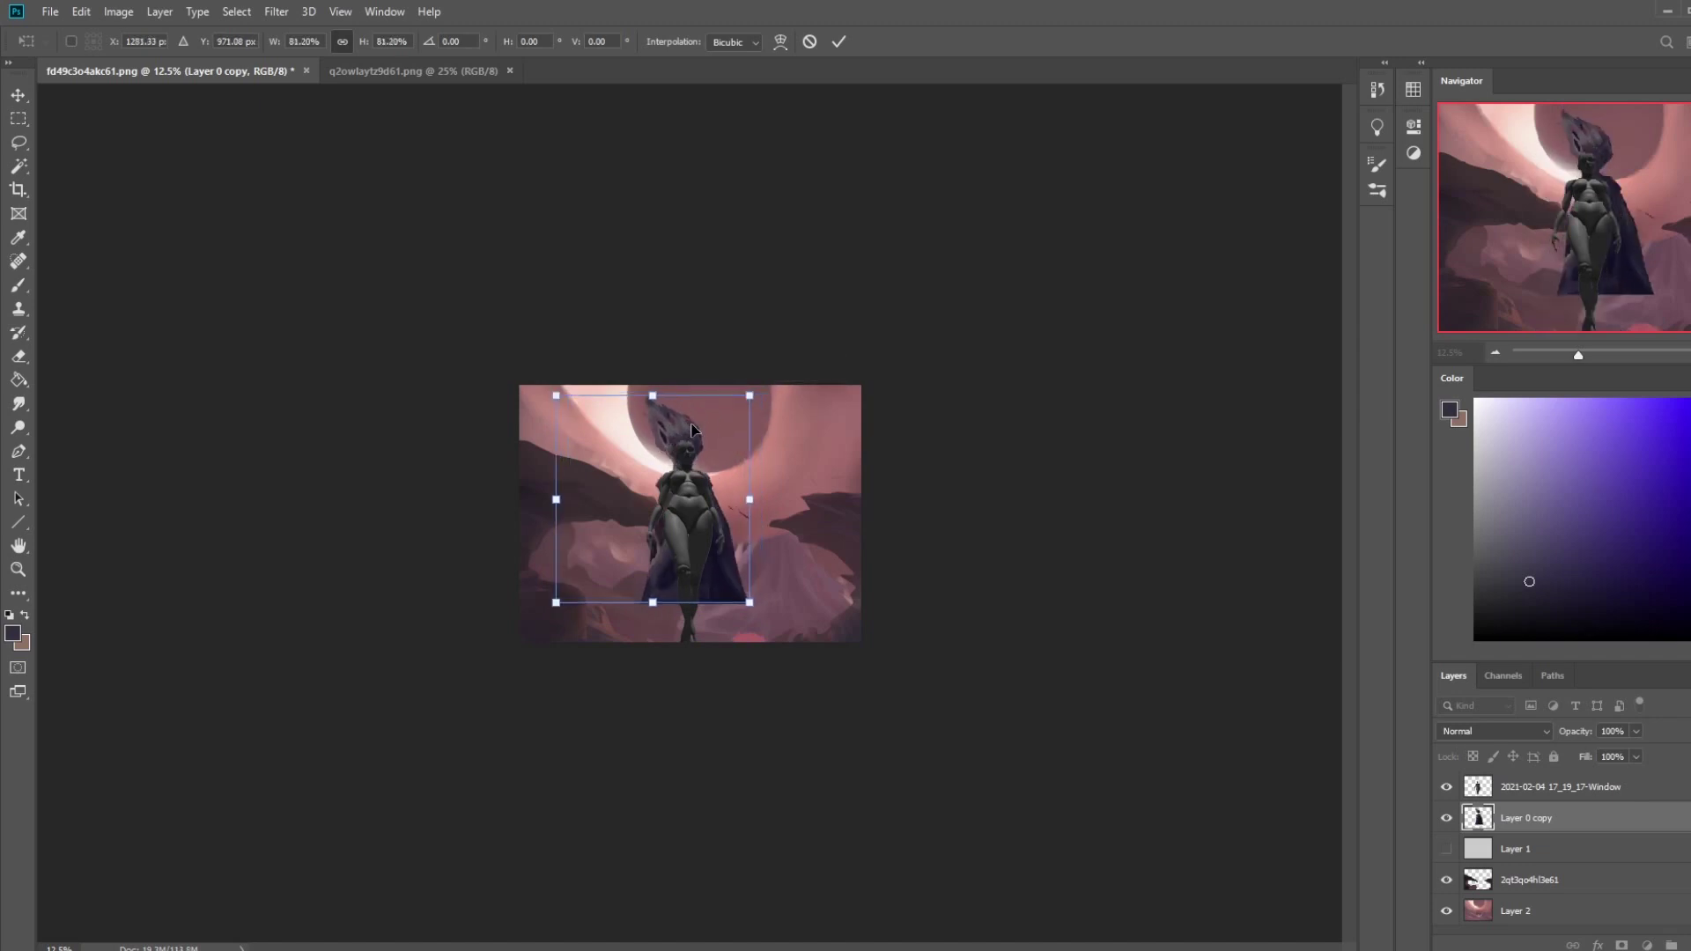
left_click(839, 42)
left_click_drag(685, 421, 689, 421)
key("Up")
key("b")
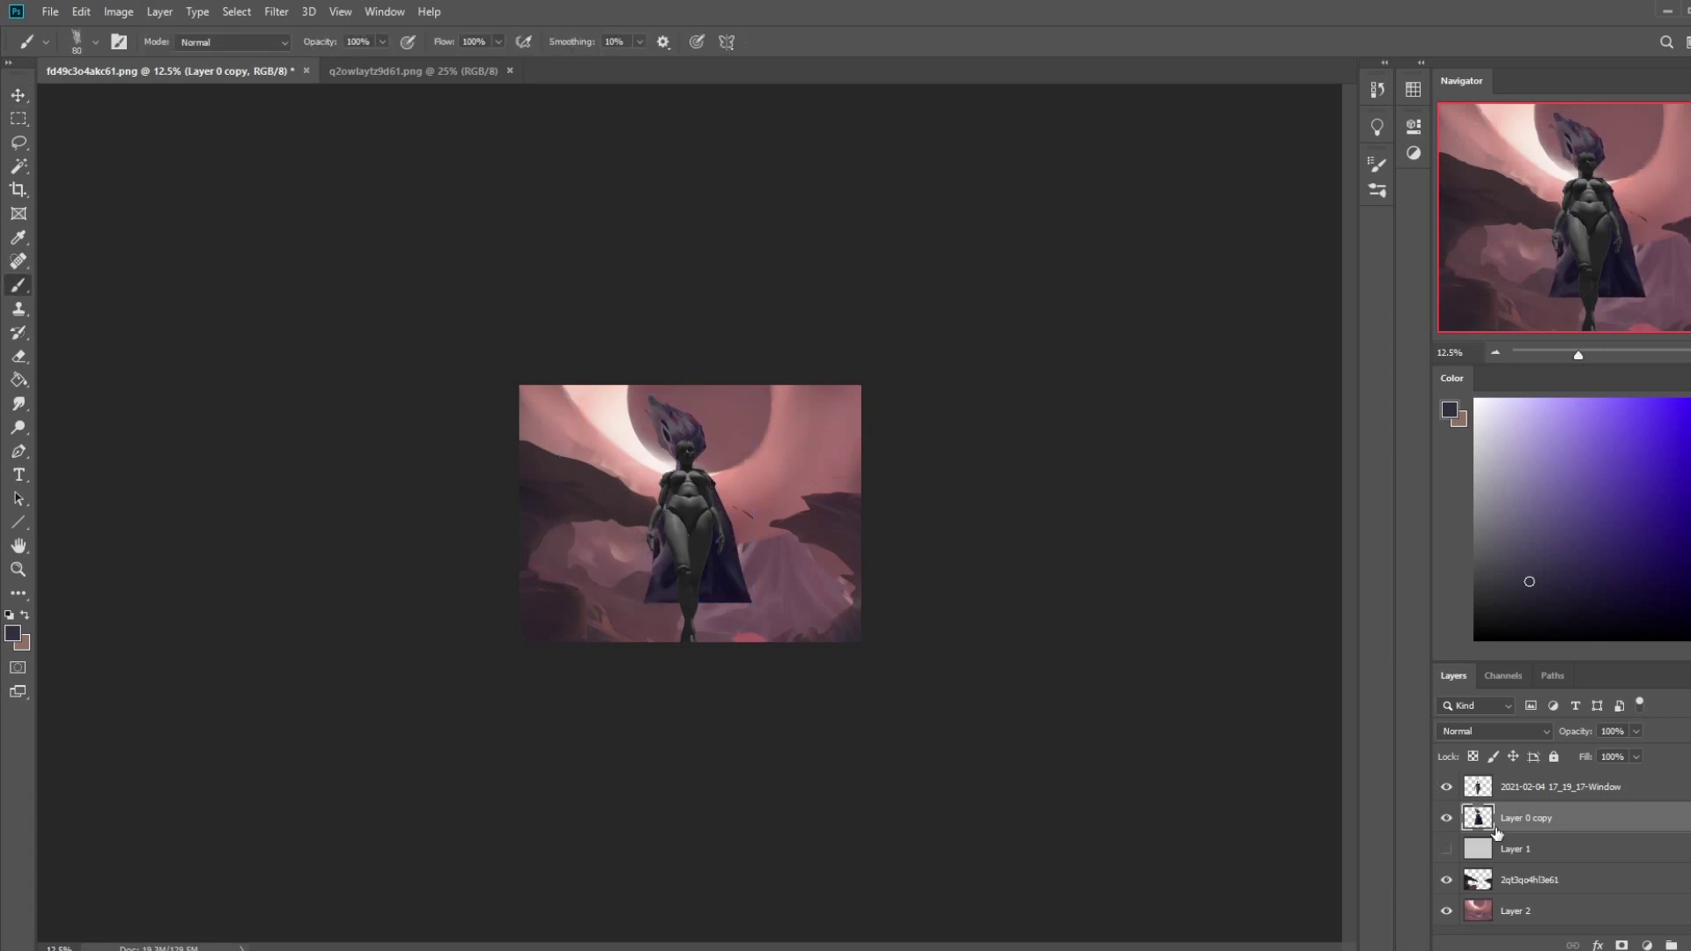
left_click(1516, 792)
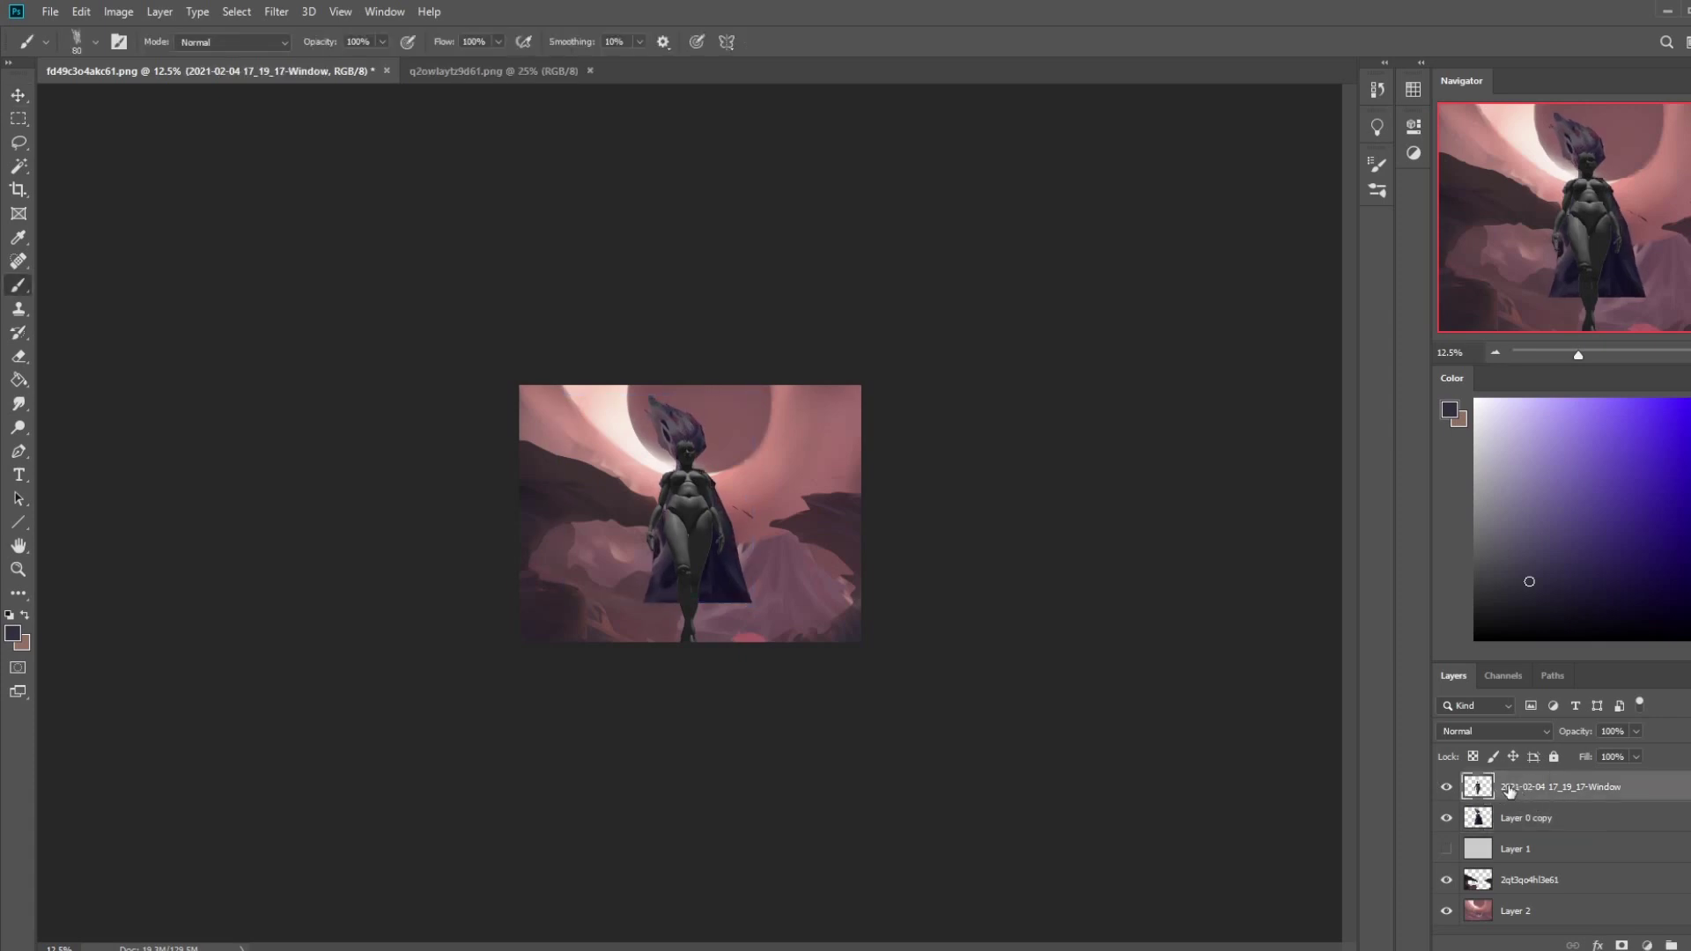
key("e")
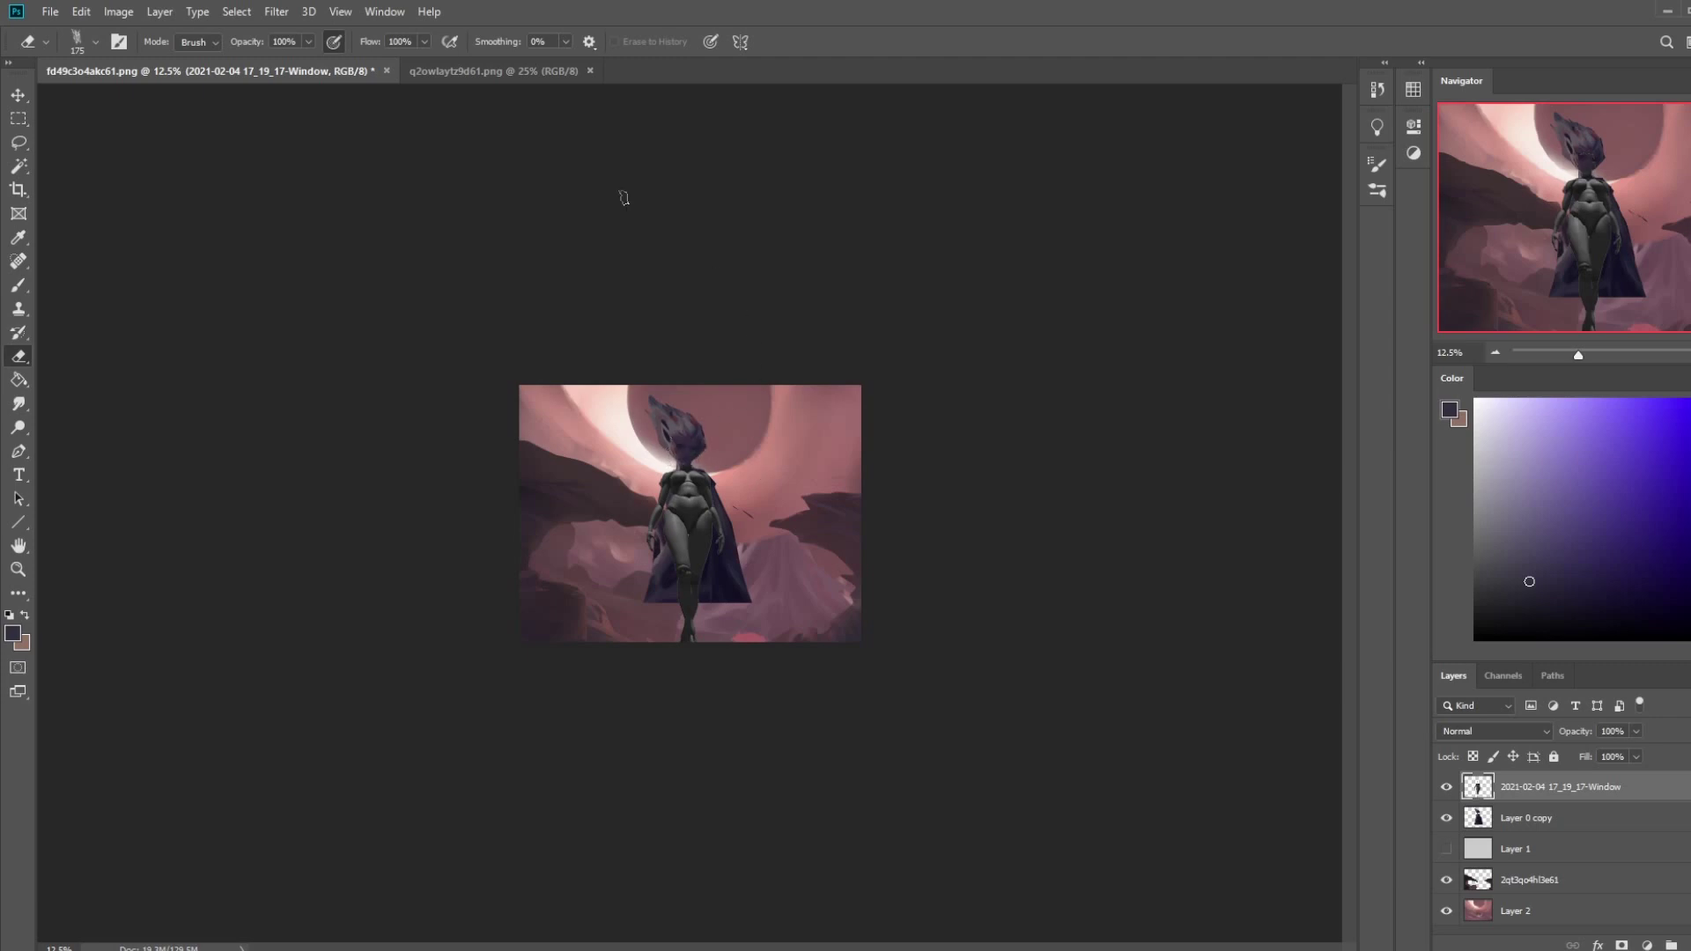
left_click(308, 41)
left_click(678, 453)
- Scale the headless mannequin body to about 113.74% and position it under the figure's neck
key("ctrl+t")
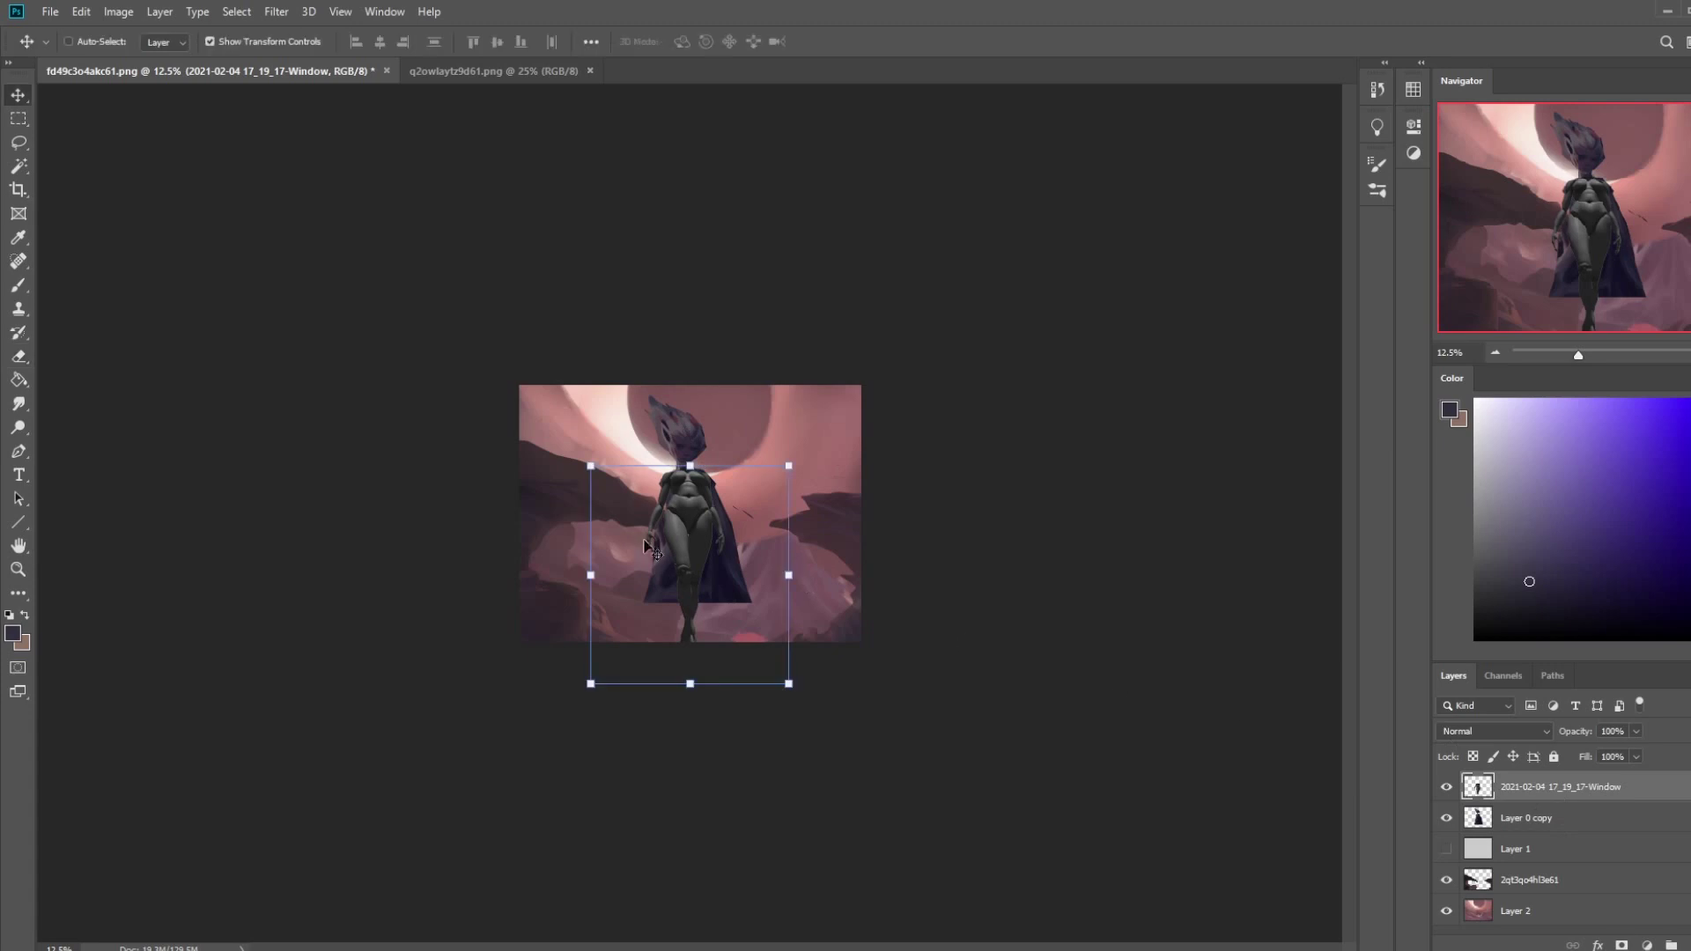
left_click_drag(592, 685, 563, 714)
left_click_drag(682, 564, 702, 555)
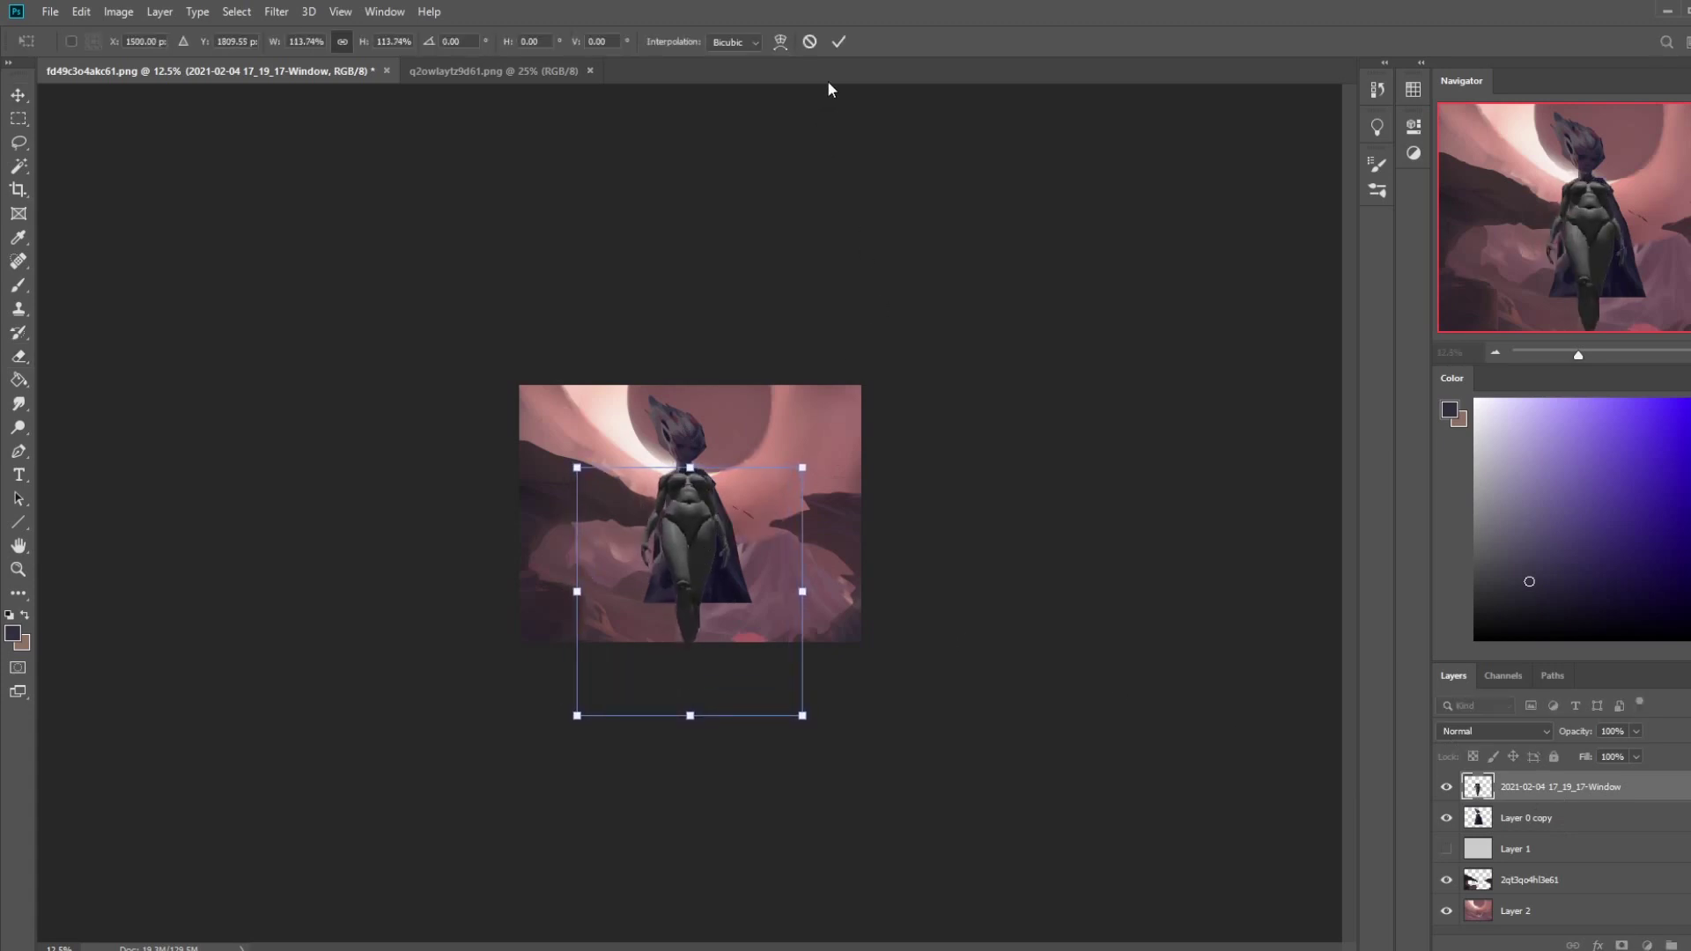
left_click(840, 41)
key("e")
key("ctrl+t")
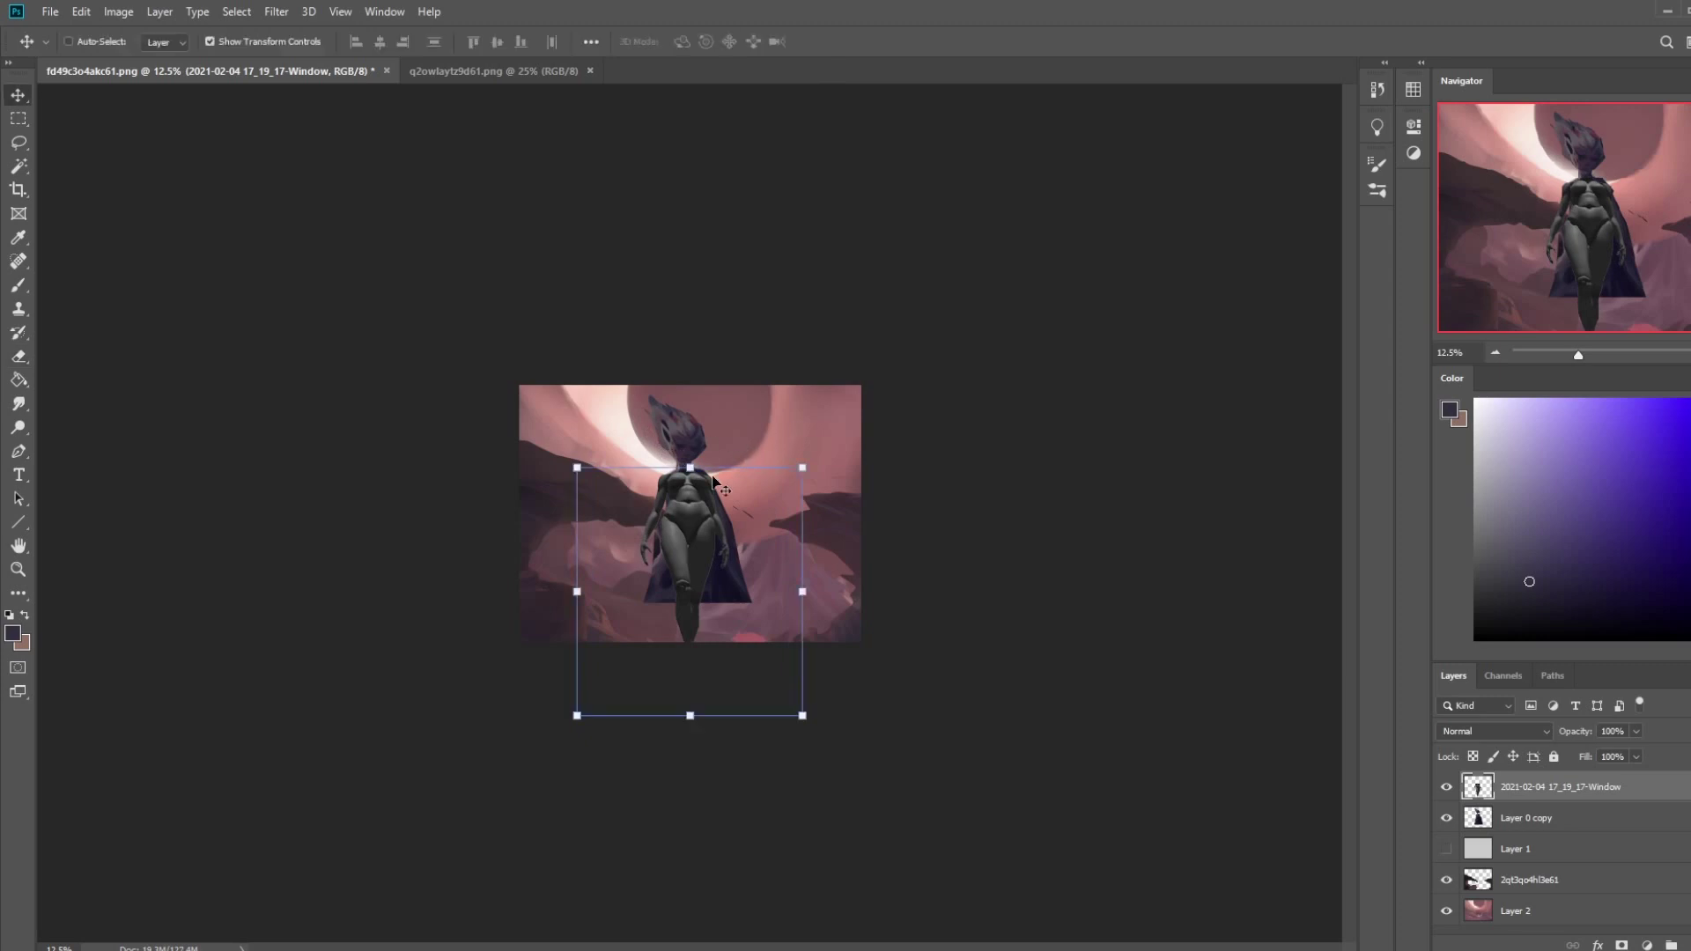
- Enlarge the headless mannequin body to about 113.48% and nudge it down so its shoulders sit under the figure's neck
left_click_drag(574, 710, 547, 749)
left_click_drag(682, 550, 703, 532)
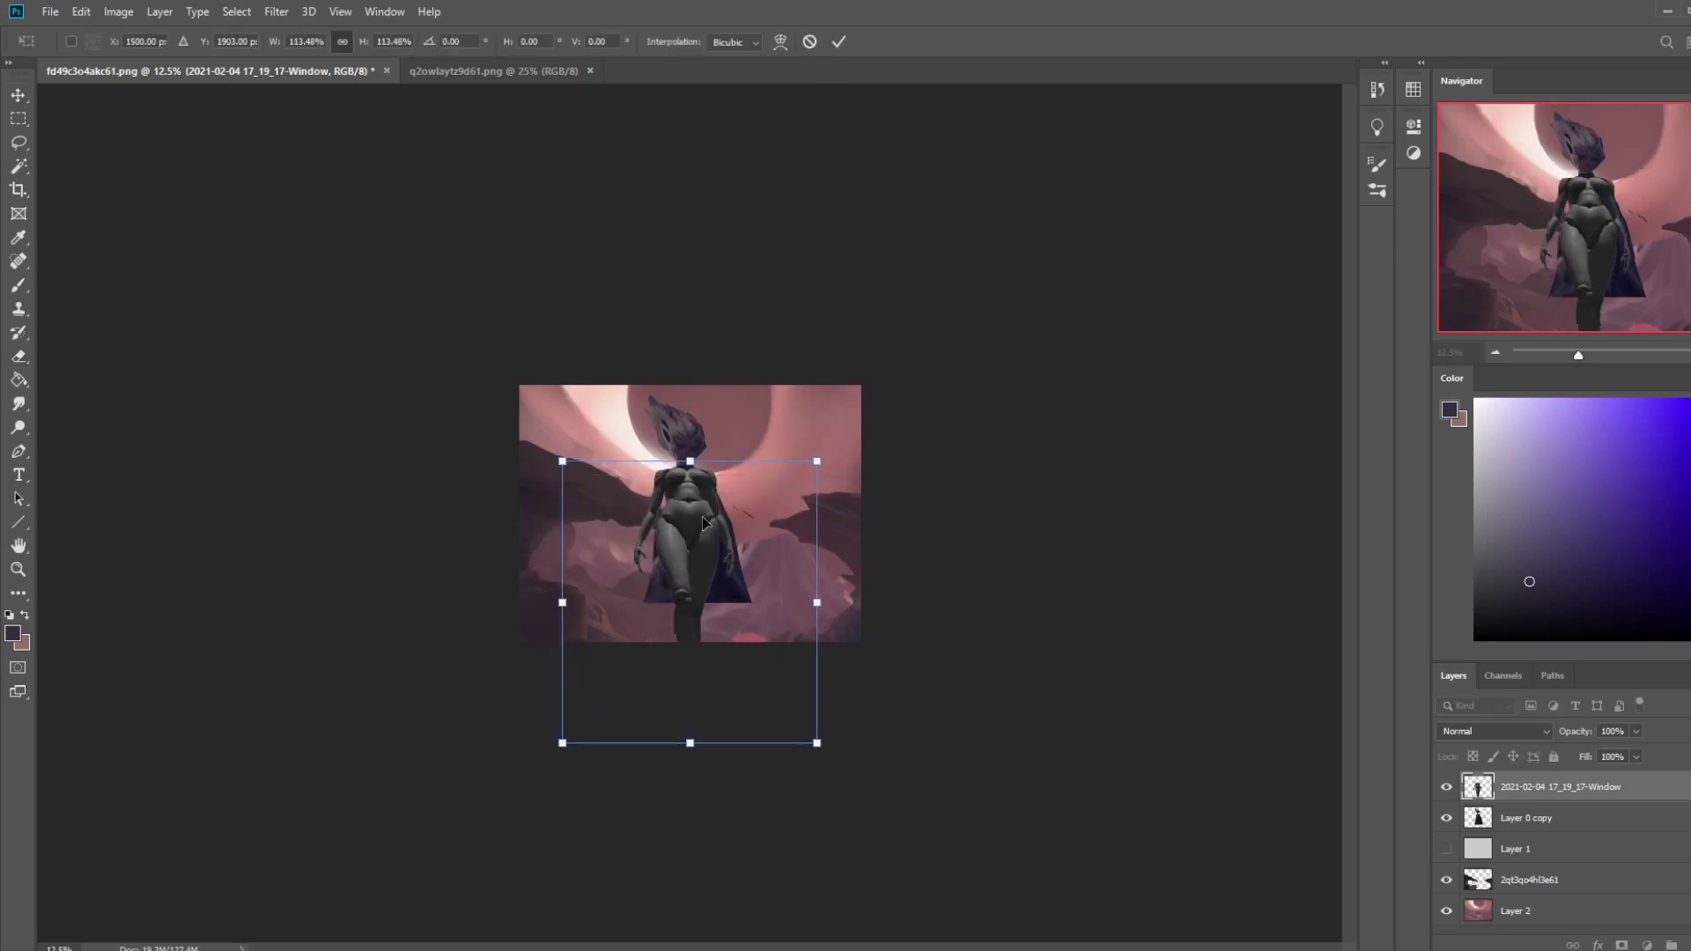
key("Down")
key("Down")
key("Down")
key("Down")
key("Down")
key("Down")
key("Down")
key("Down")
key("Down")
key("Down")
key("Down")
key("Down")
key("Down")
key("Down")
key("Down")
key("Down")
key("Down")
key("Down")
key("Down")
key("Down")
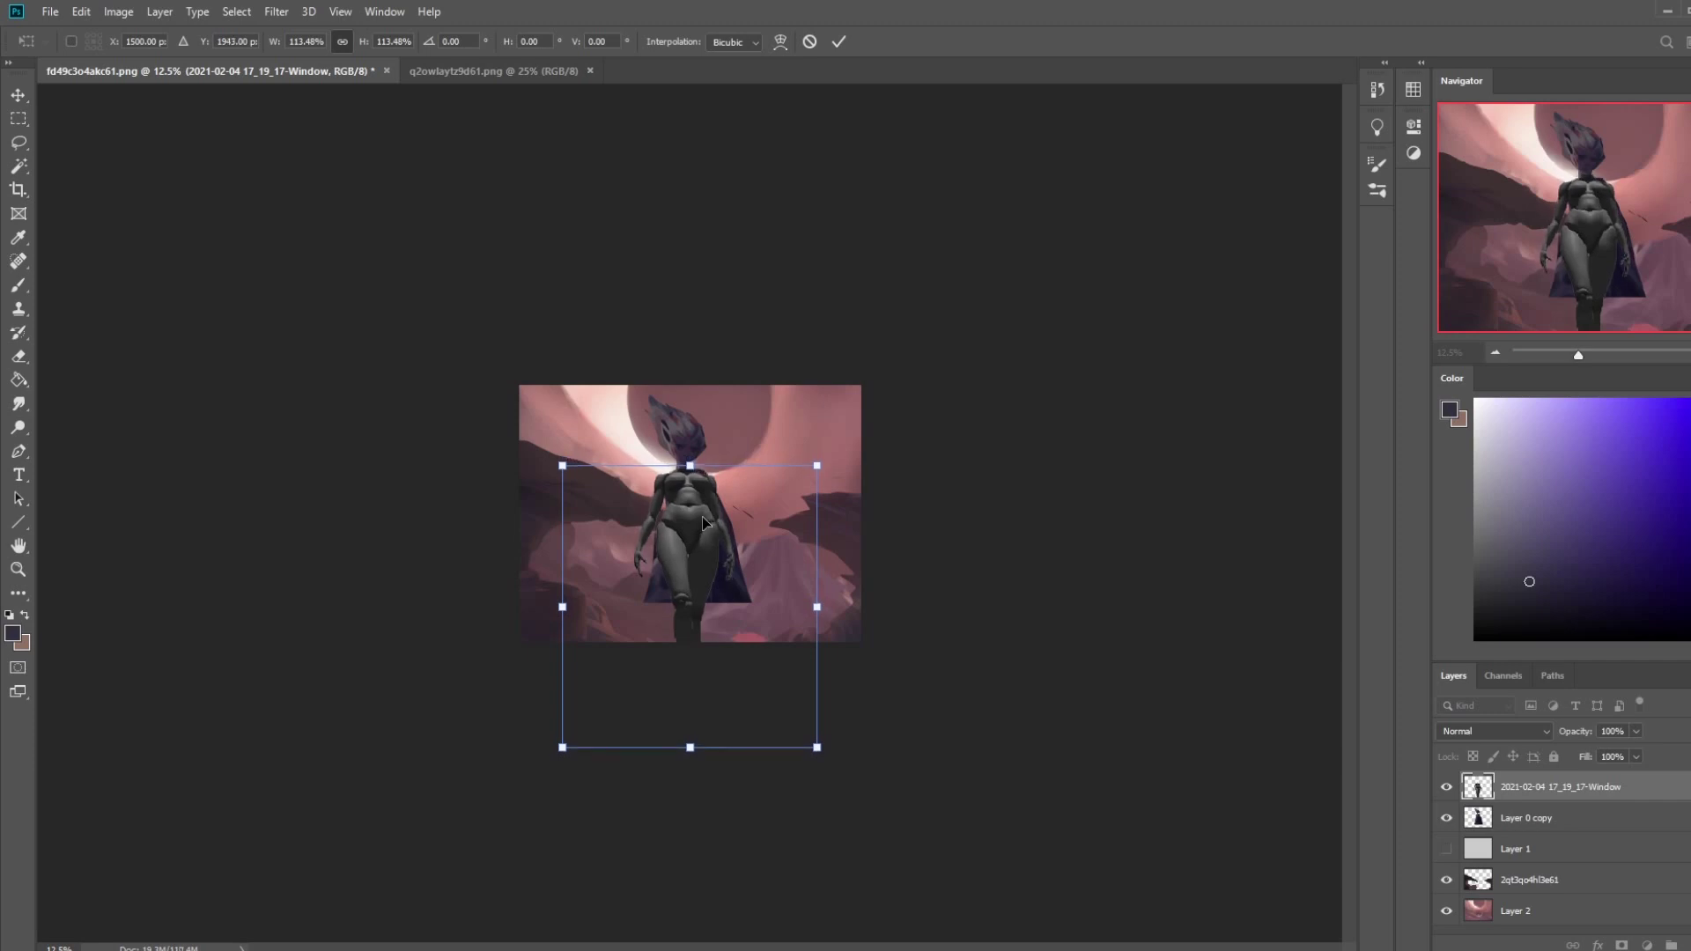
key("Return")
- Rotate the mannequin body by about -8.21° and reposition it beneath the head
left_click_drag(831, 454, 852, 435)
left_click_drag(677, 538, 685, 532)
key("Right")
key("Up")
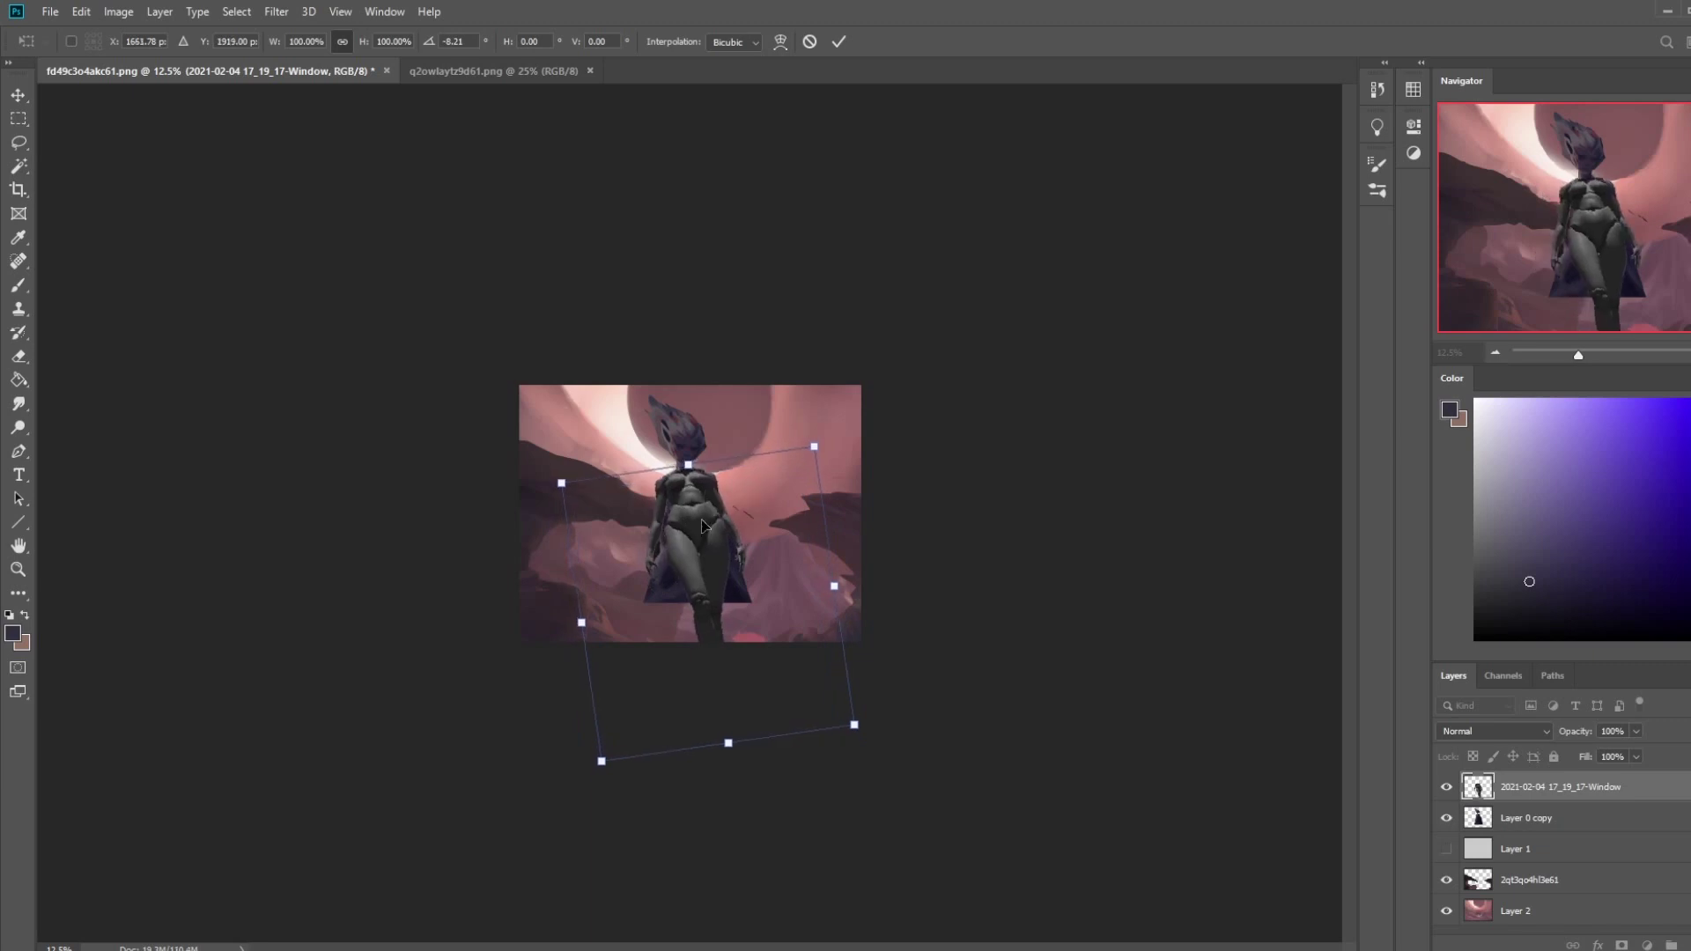
key("Return")
- Lasso the original caped body below the head on Layer 0 copy, separate it onto its own layer, and hide that layer
key("e")
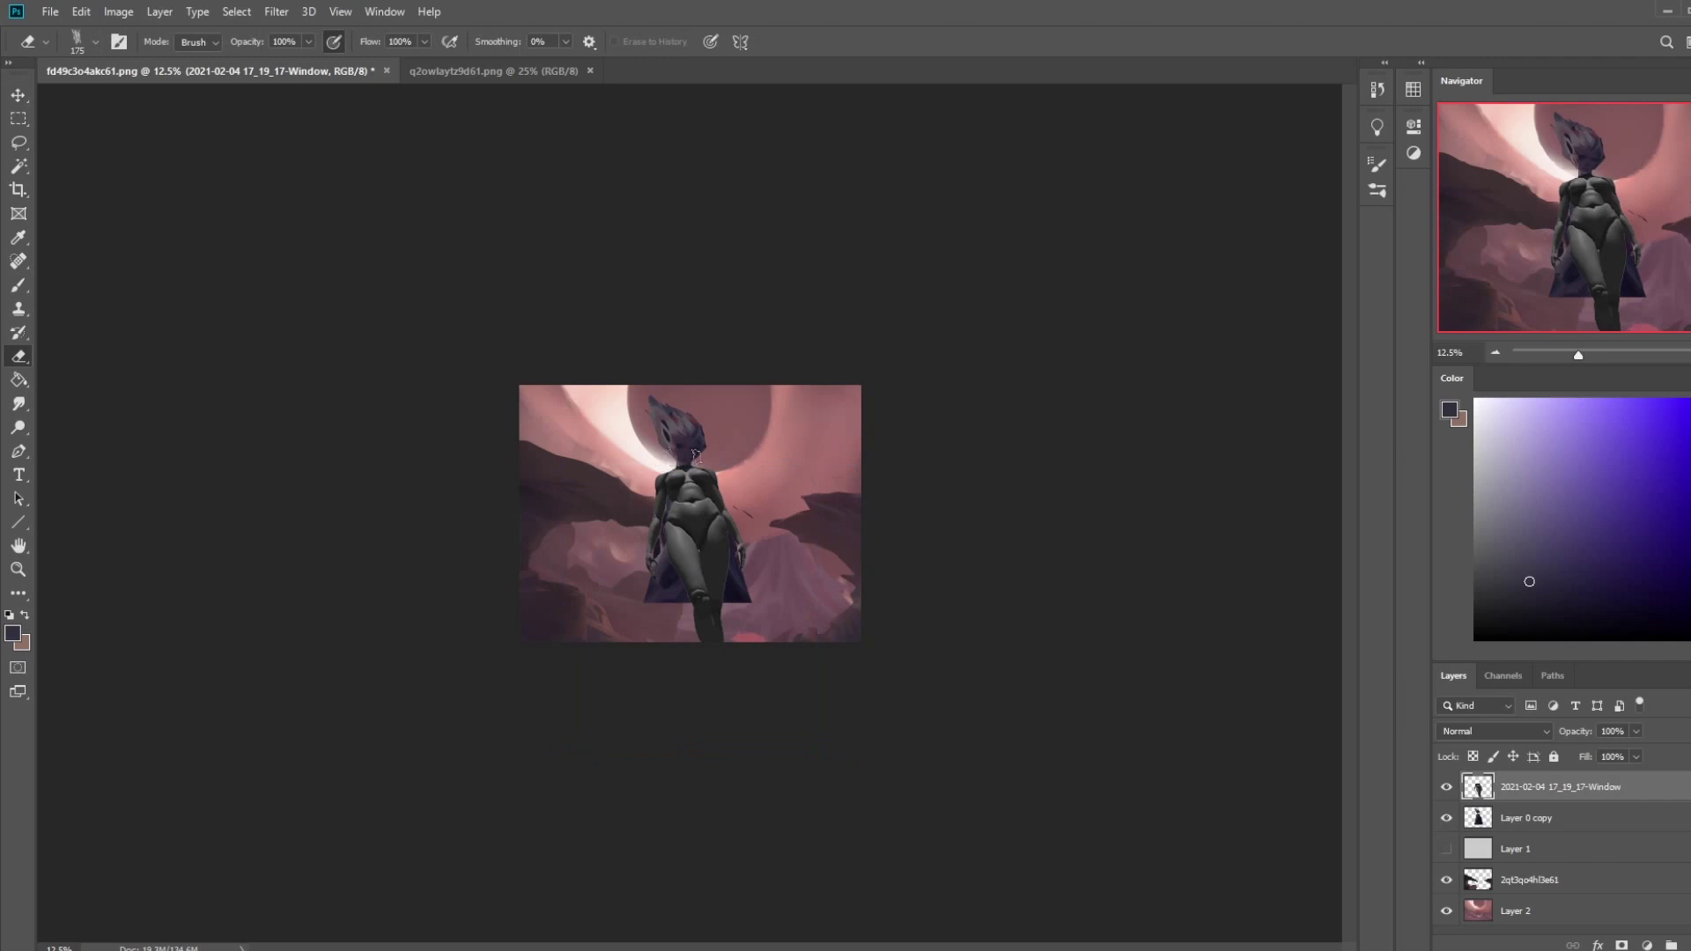
left_click(1515, 818)
key("l")
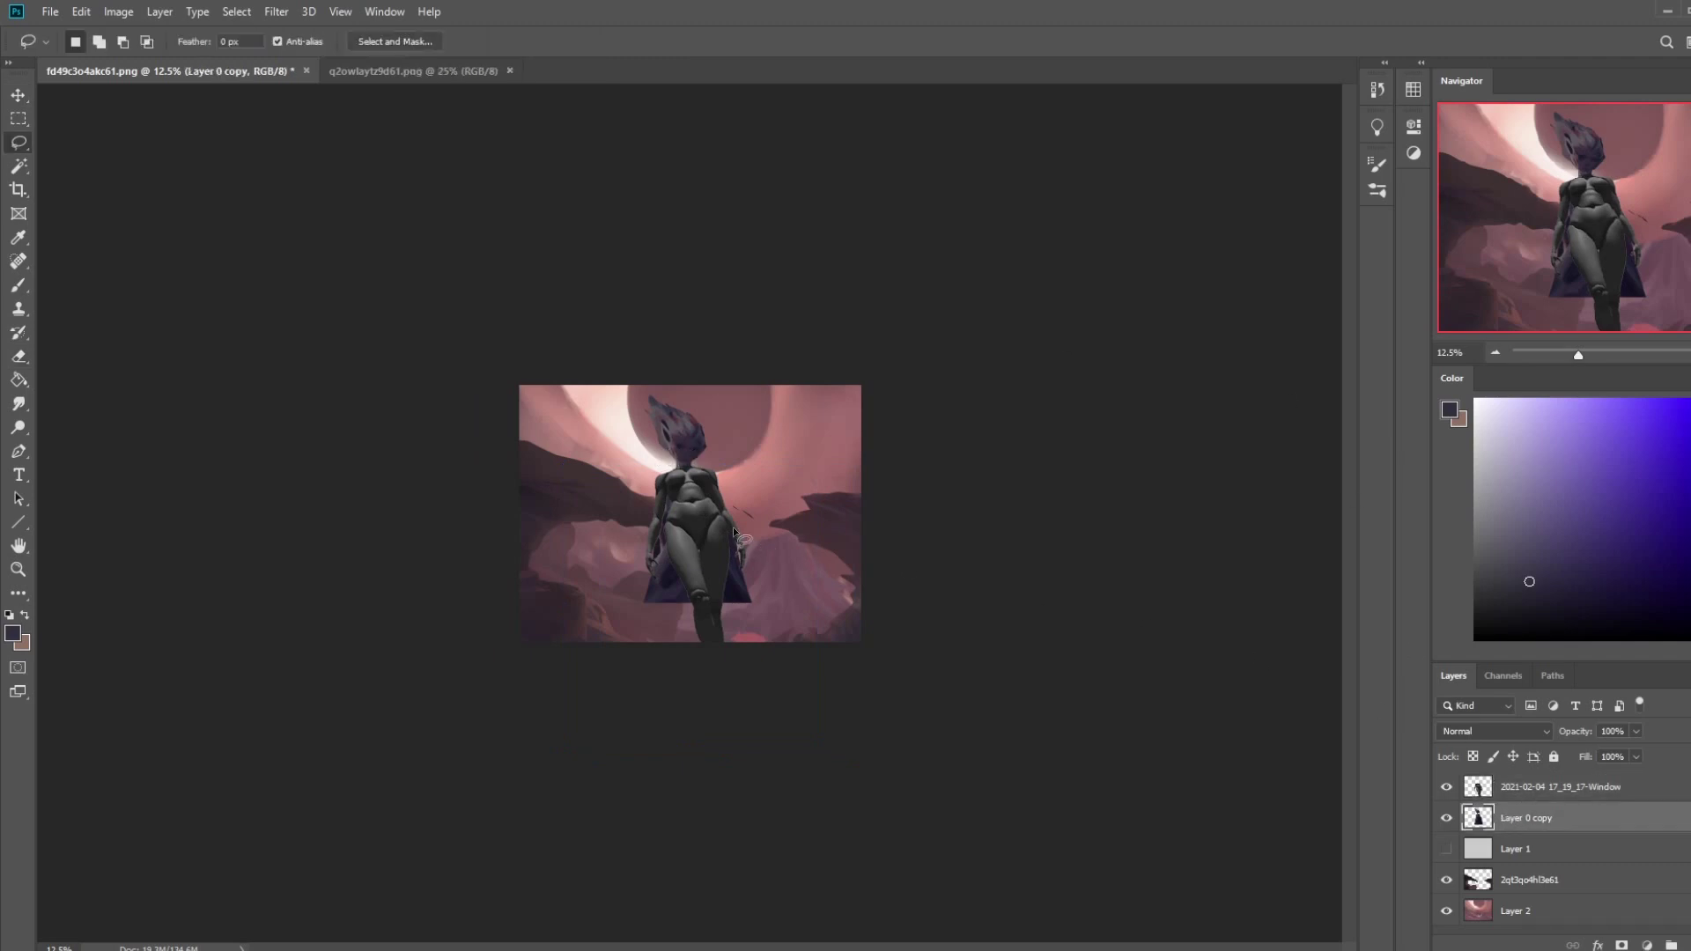
mouse_move(703, 467)
left_mouse_down()
mouse_move(690, 686)
mouse_move(696, 652)
left_mouse_up()
key("ctrl+j")
left_click(1447, 818)
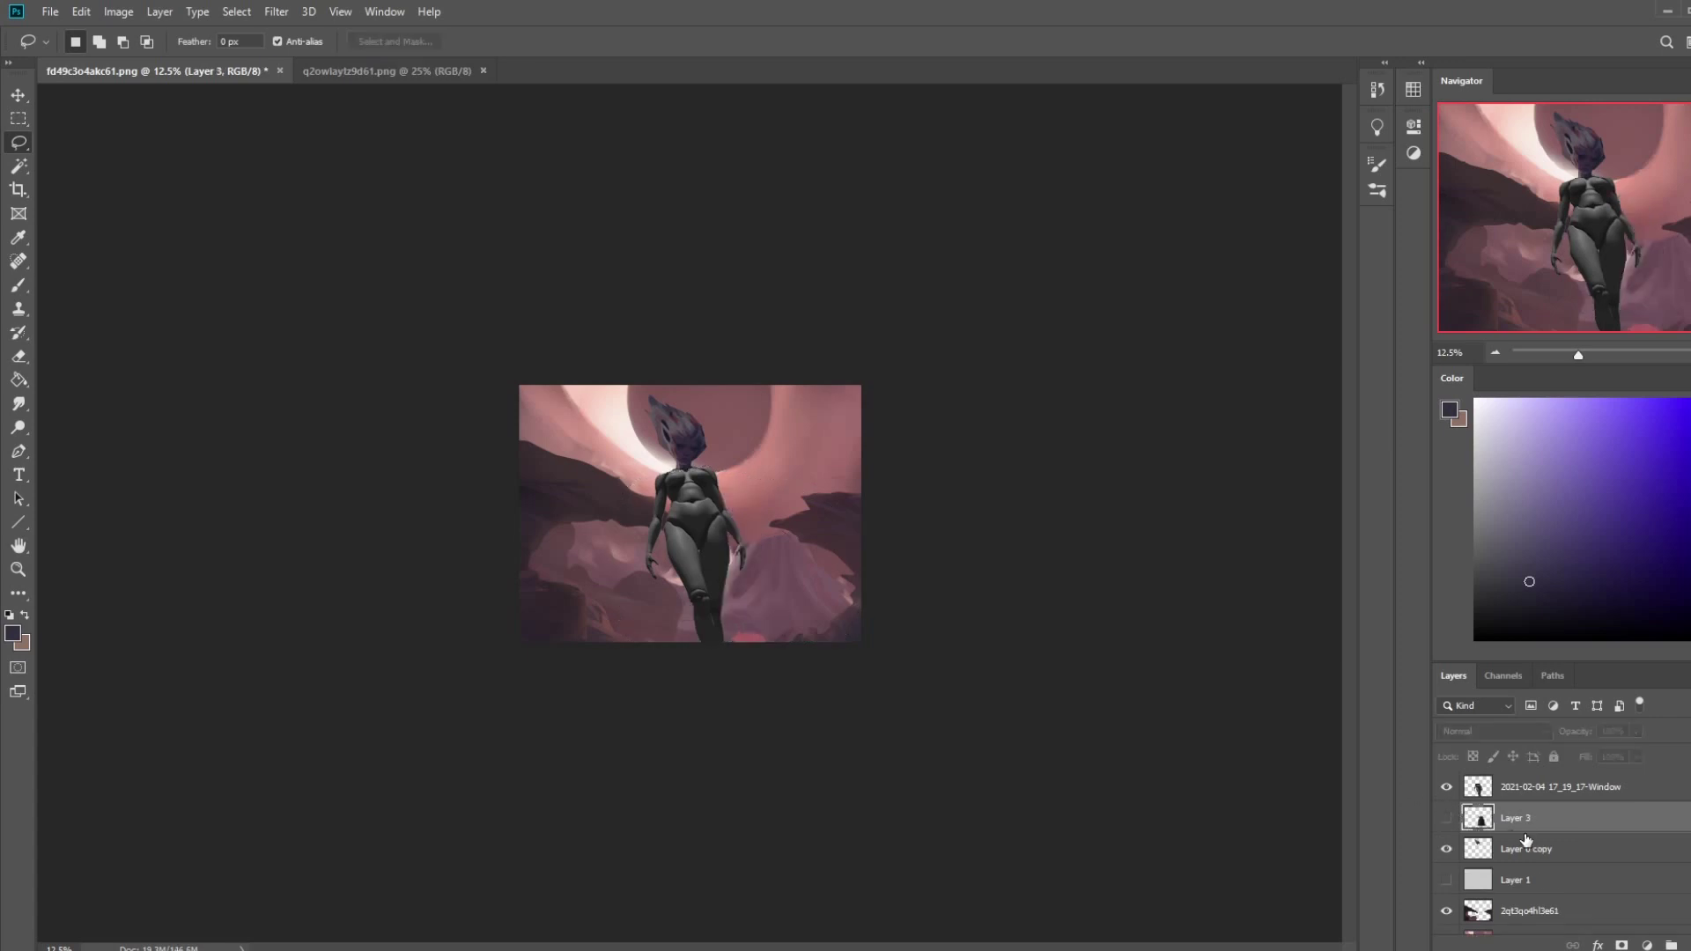
- Scale the head on Layer 0 copy to about 90.87%, rotate it about 5.84°, and align it with the mannequin's neck
left_click(1517, 849)
key("ctrl+t")
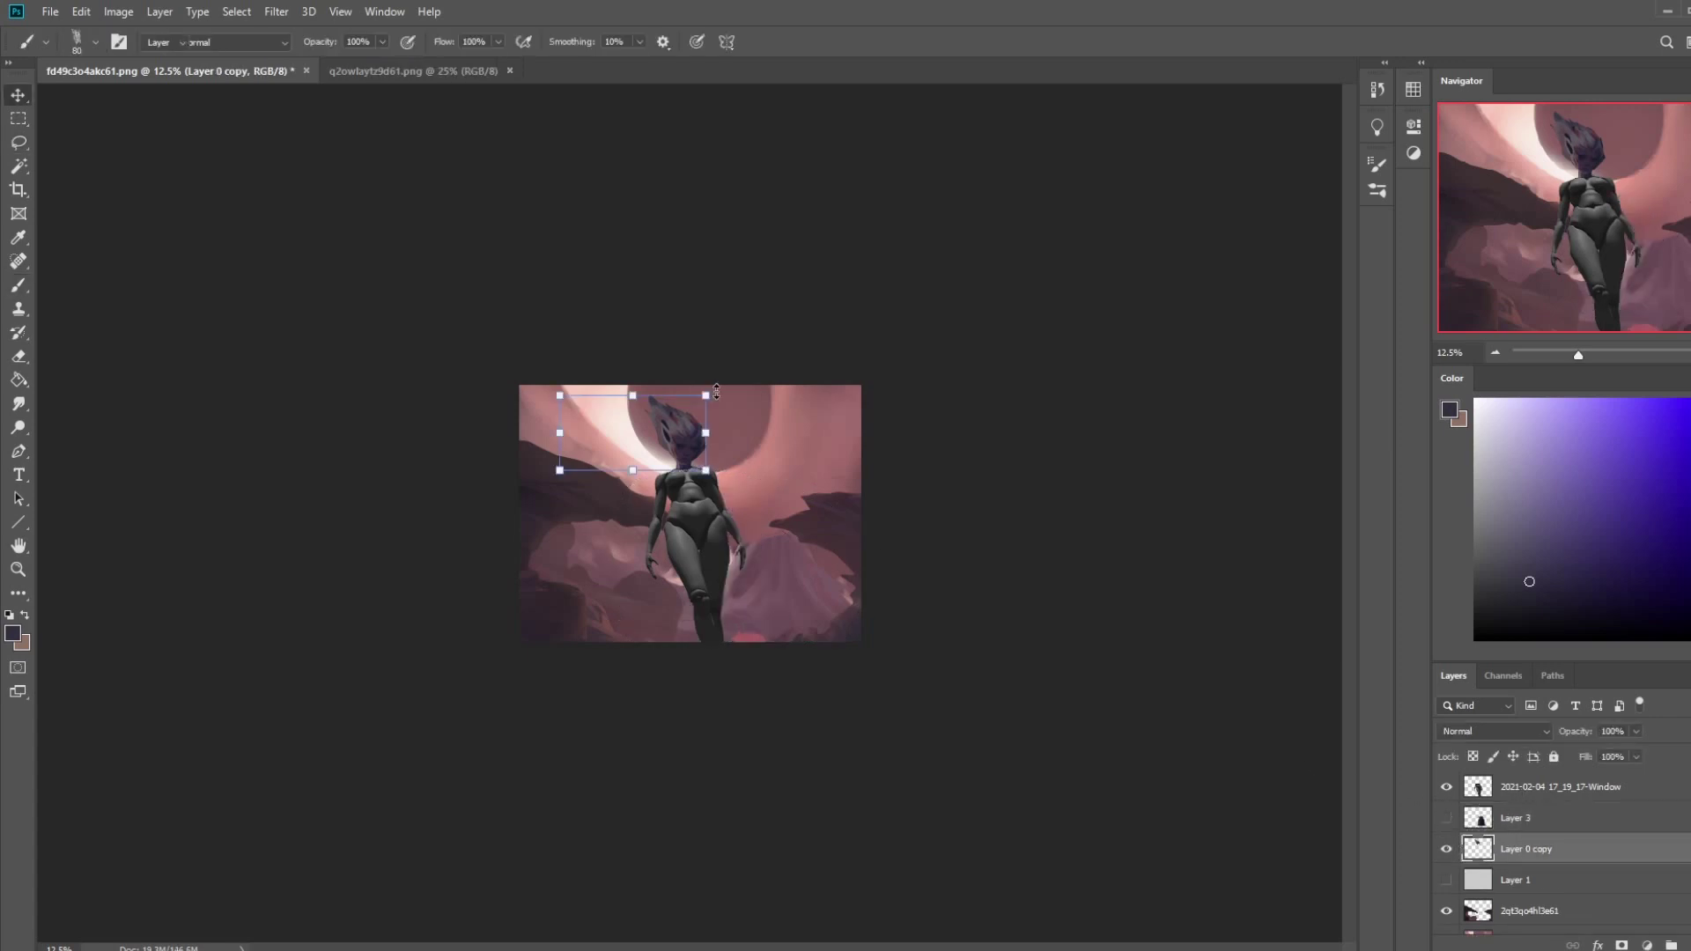
left_click_drag(721, 388, 693, 408)
left_click_drag(662, 444, 670, 430)
key("shift+Down")
key("shift+Down")
key("shift+Down")
key("shift+Down")
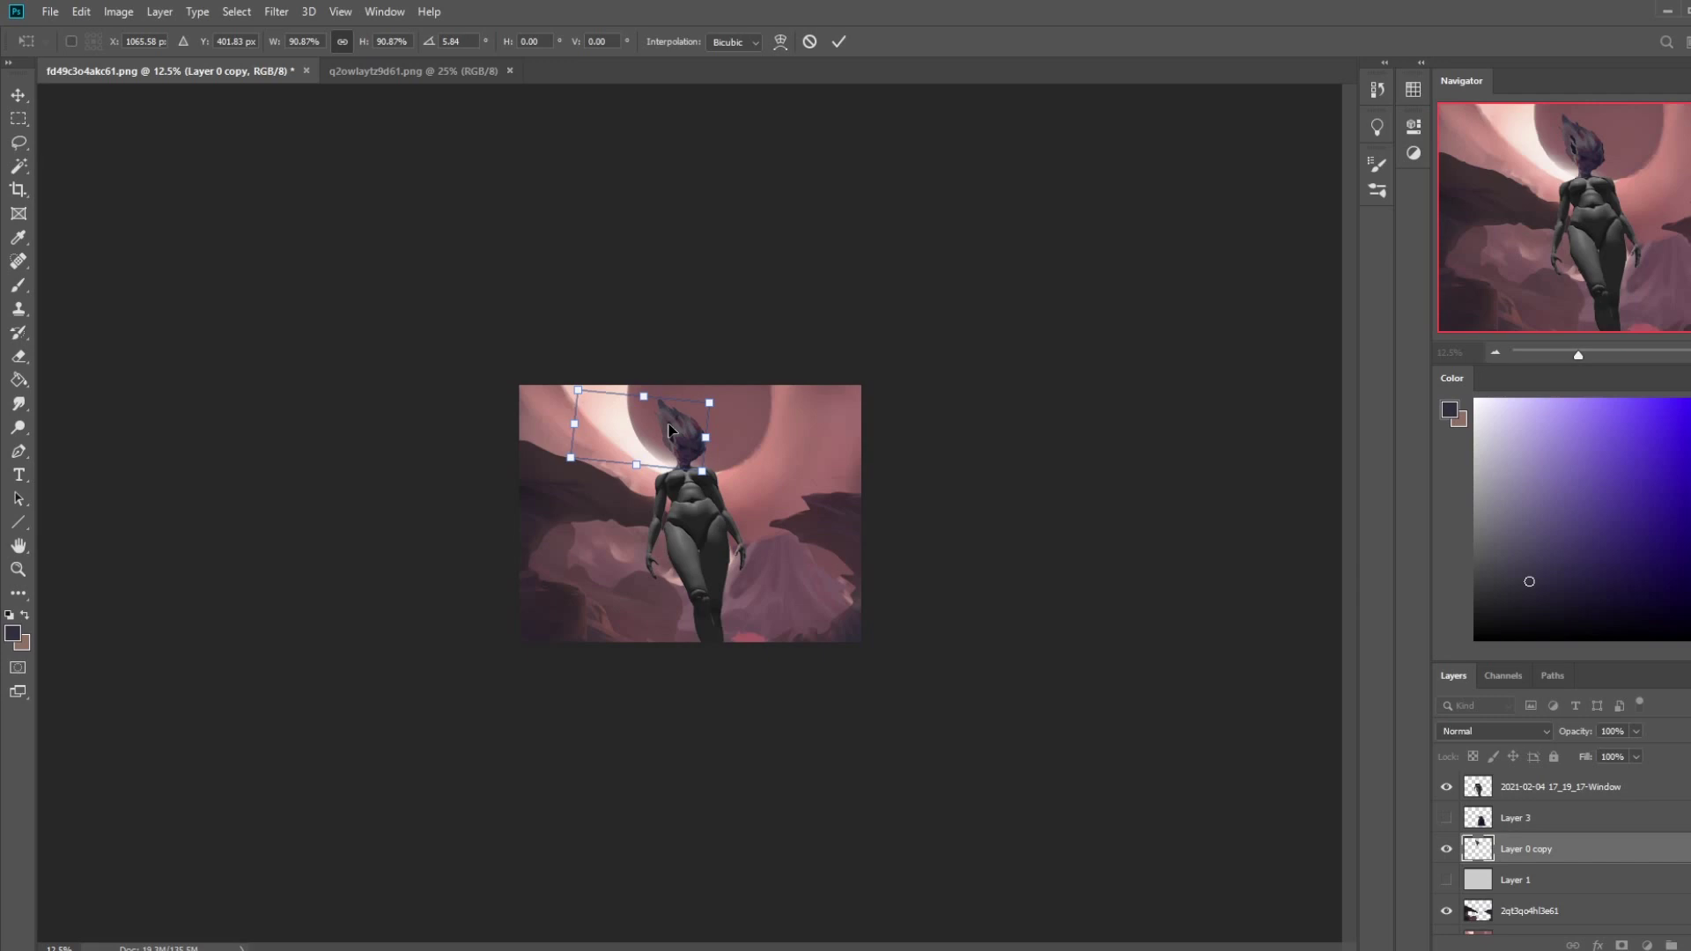
key("Up")
key("Up")
key("Up")
key("Up")
key("Up")
key("Up")
key("Up")
key("Up")
key("Down")
key("Down")
key("Down")
key("Down")
key("Down")
key("Down")
key("Down")
key("Down")
left_click(839, 41)
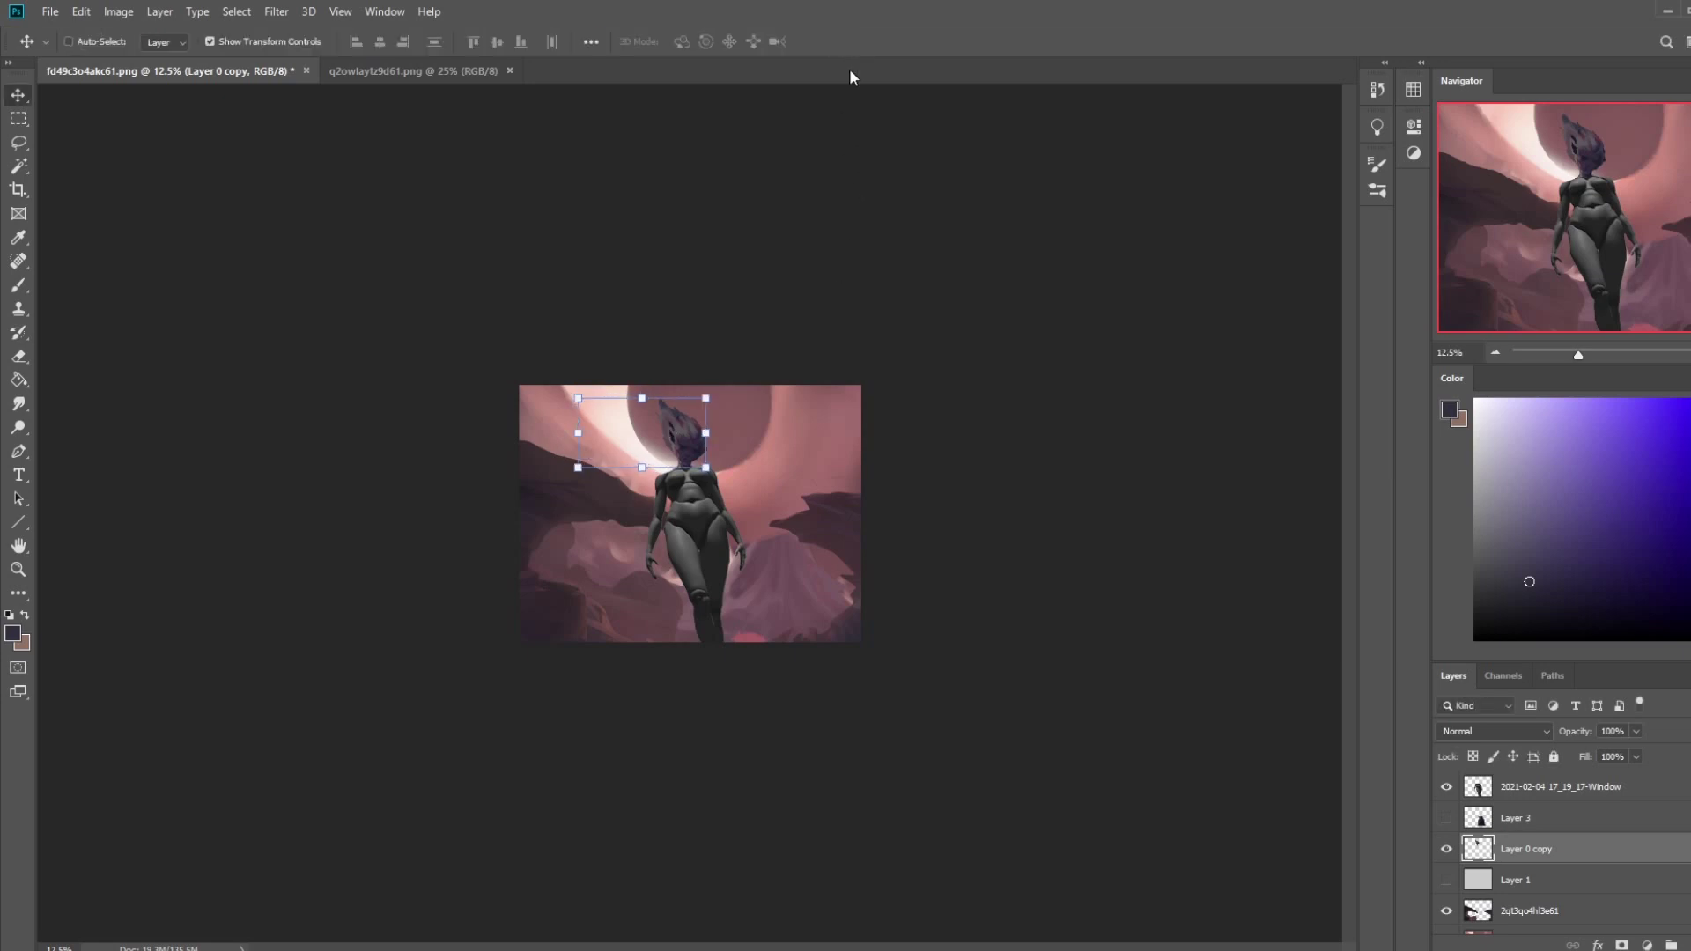
- Reorder Layer 0 copy directly beneath the mannequin layer and merge the head and mannequin body into one layer
left_click_drag(1533, 850, 1535, 818)
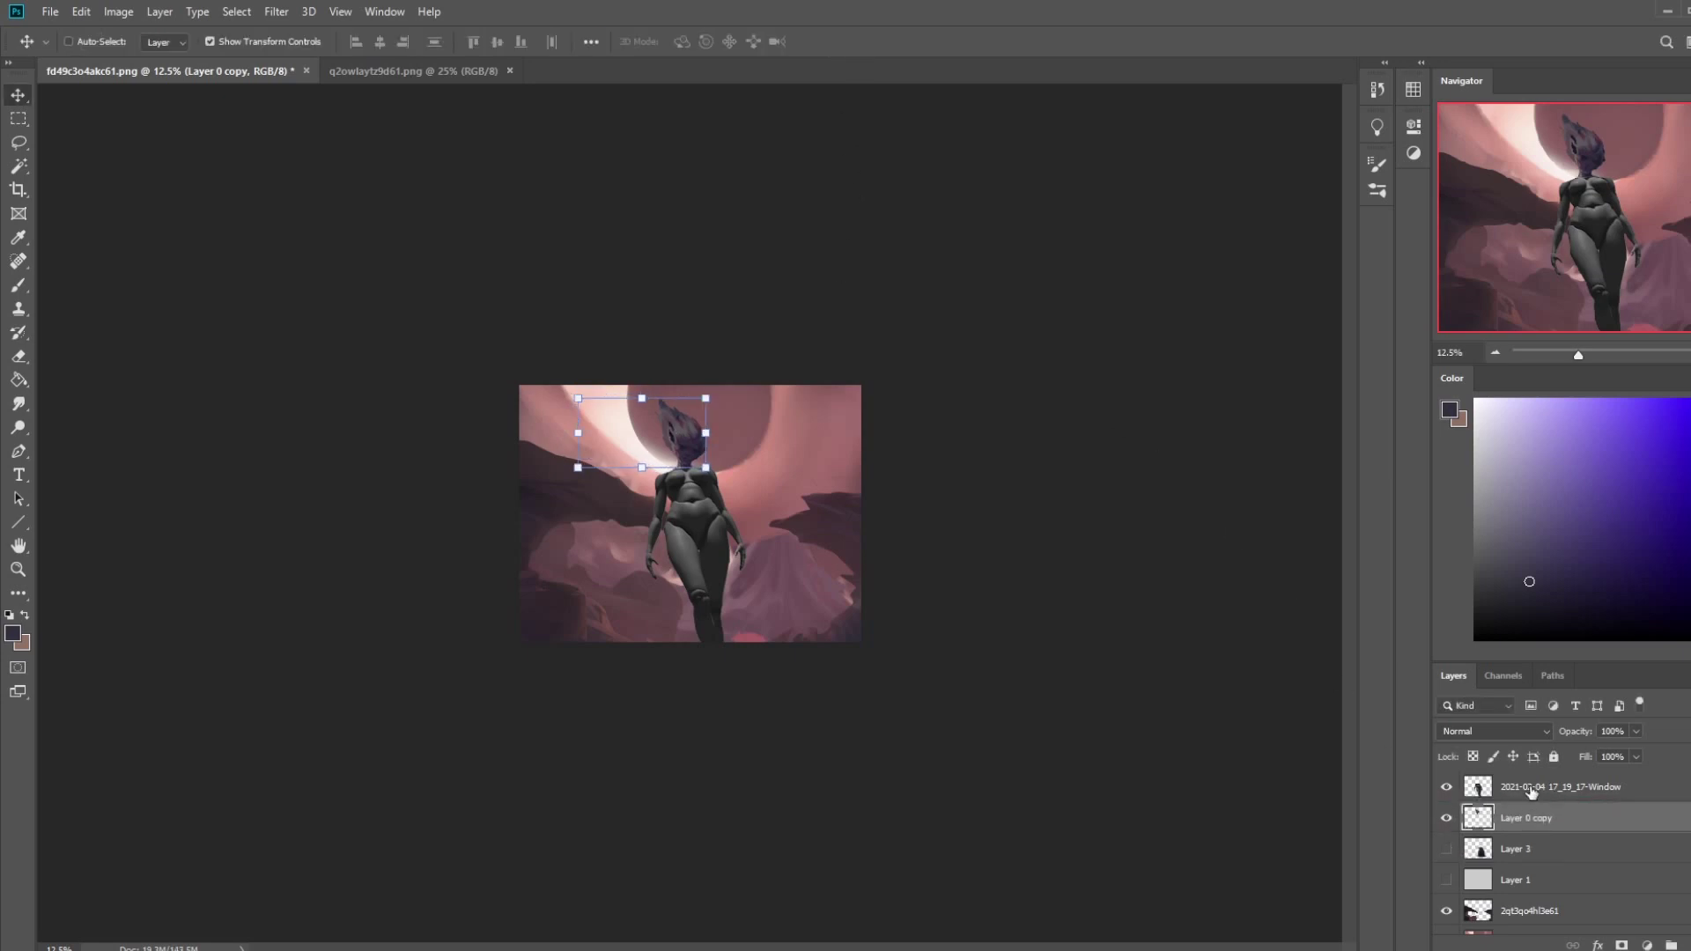
right_click(1531, 812)
left_click(1550, 565)
- Lock Layer 0 copy's transparent pixels and tint the mannequin body dark reddish with a 2200 px soft brush in Color mode
key("b")
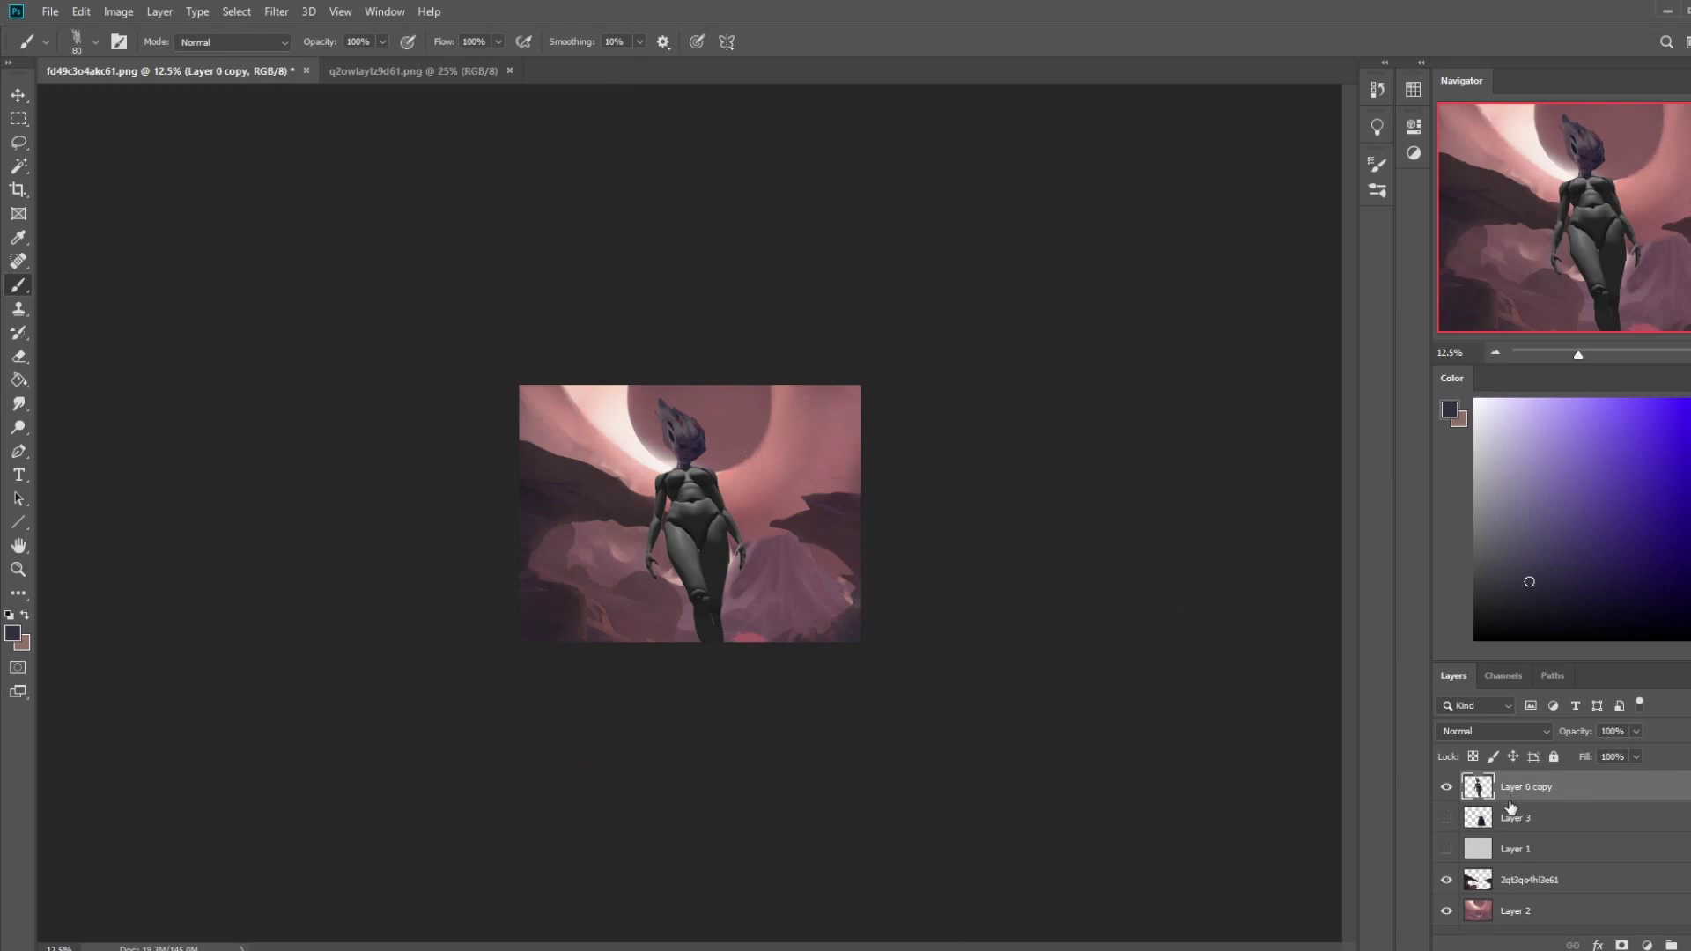
right_click(680, 491)
left_click(722, 503)
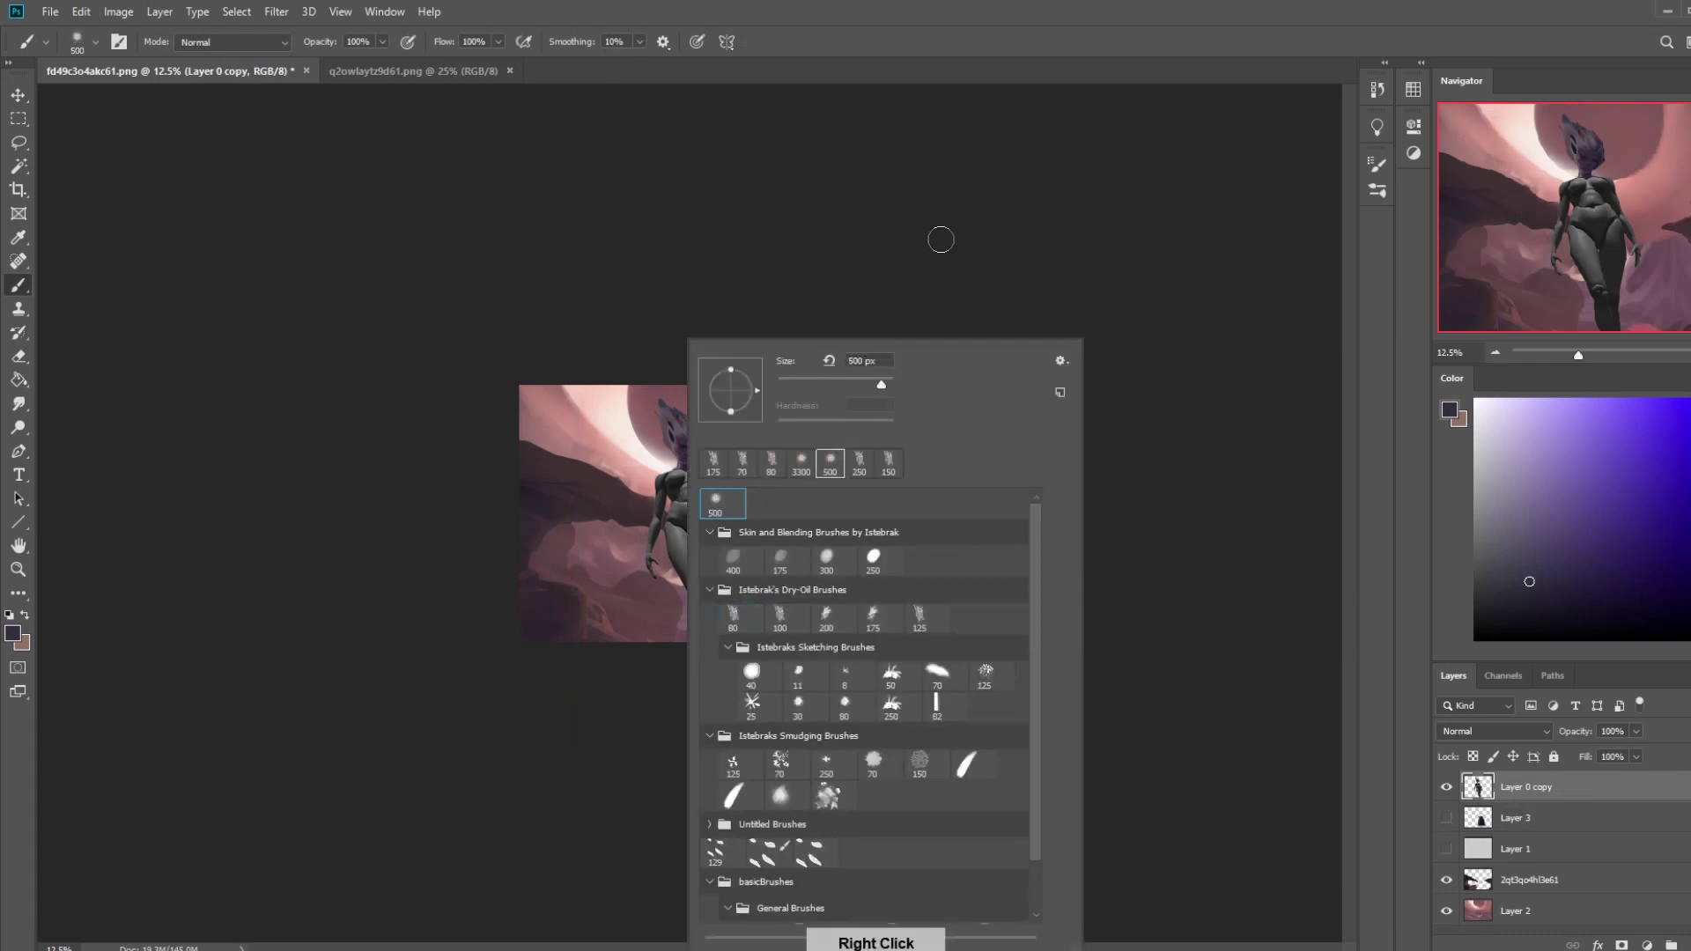
left_click(813, 342)
key("bracketright")
key("bracketright")
key("bracketright")
key("bracketright")
key("bracketright")
key("bracketright")
key("bracketright")
key("bracketright")
key("bracketright")
key("bracketright")
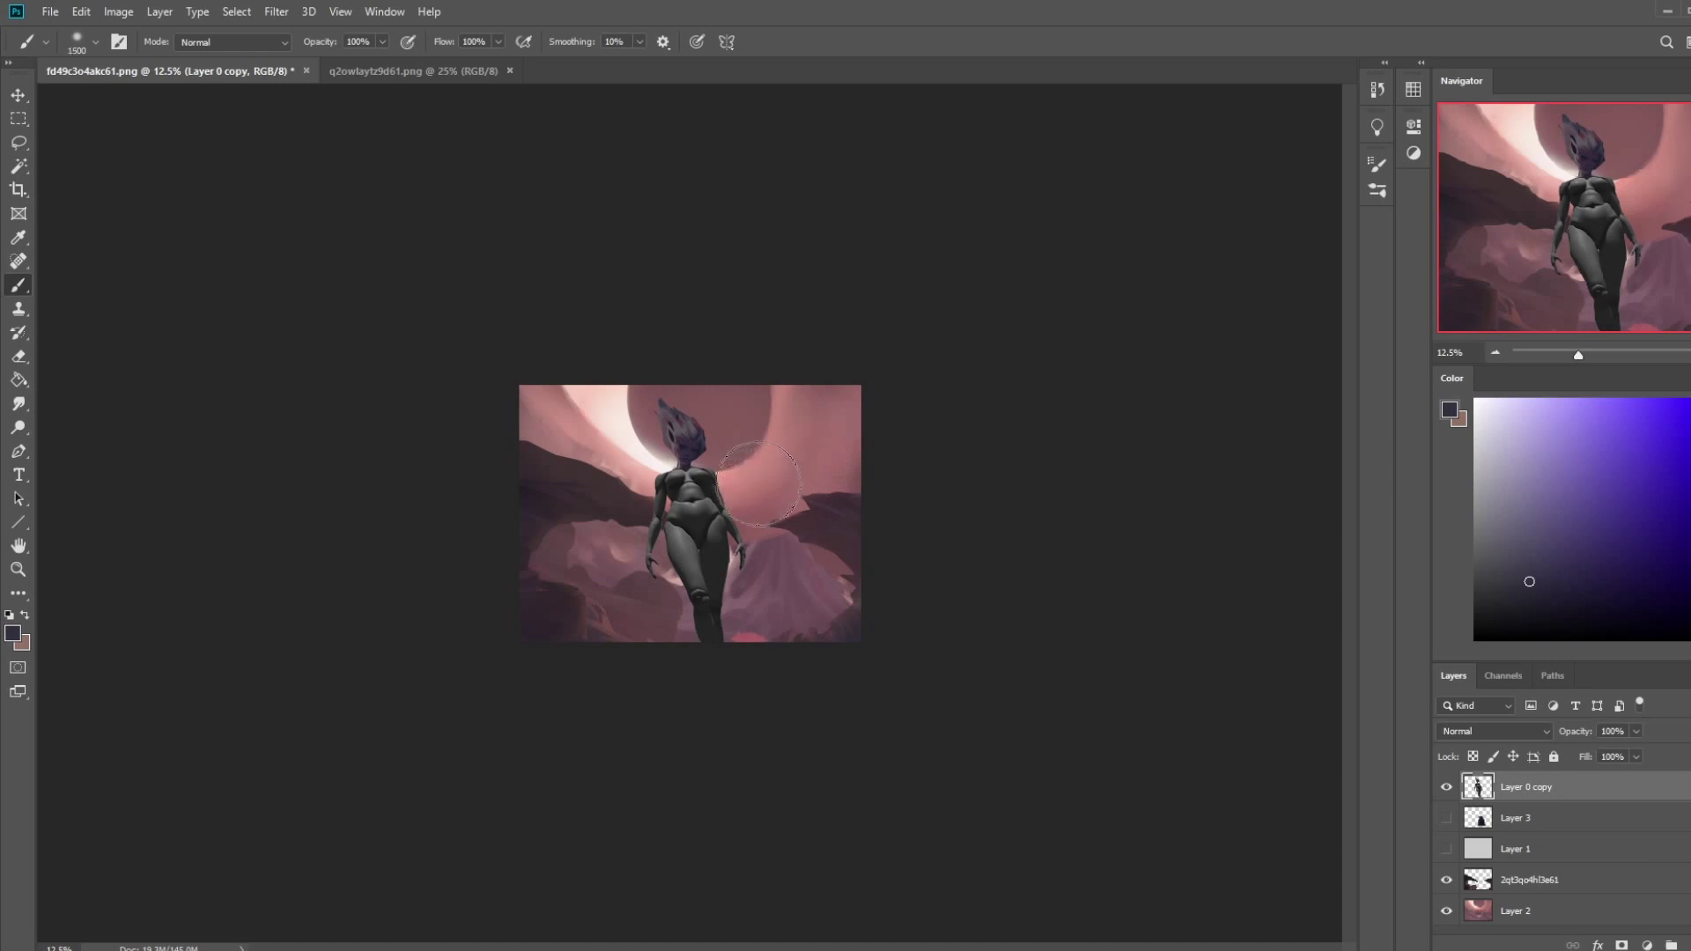
left_click(1469, 757)
left_click(642, 540, "alt")
left_click(246, 44)
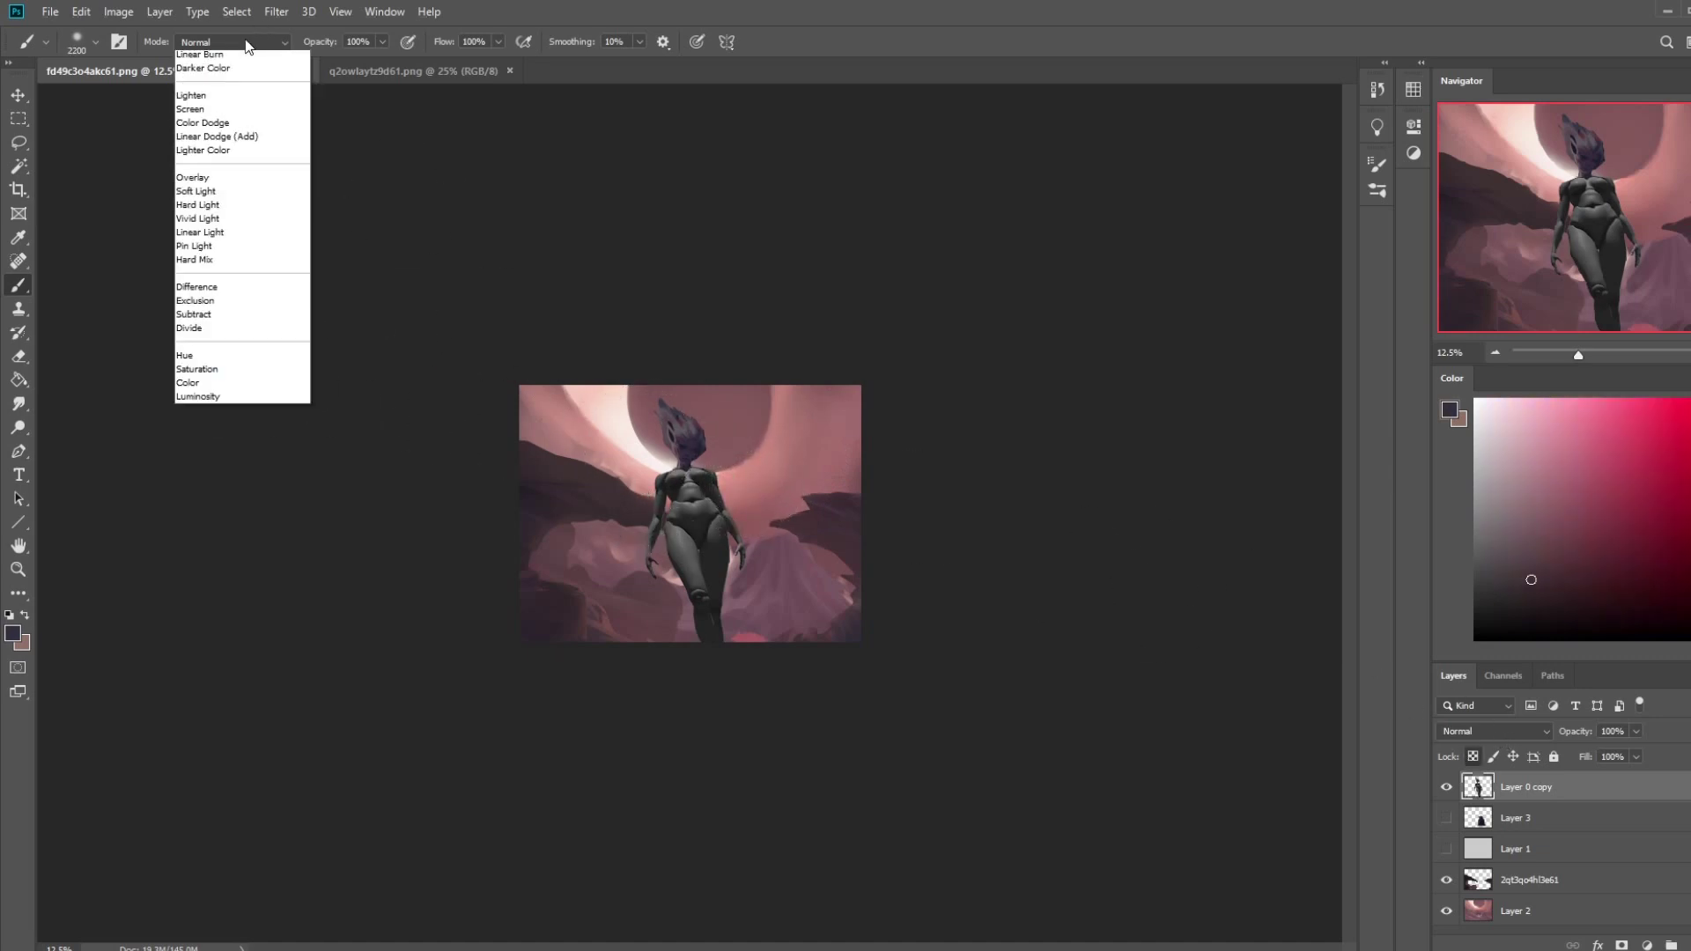
left_click(238, 498)
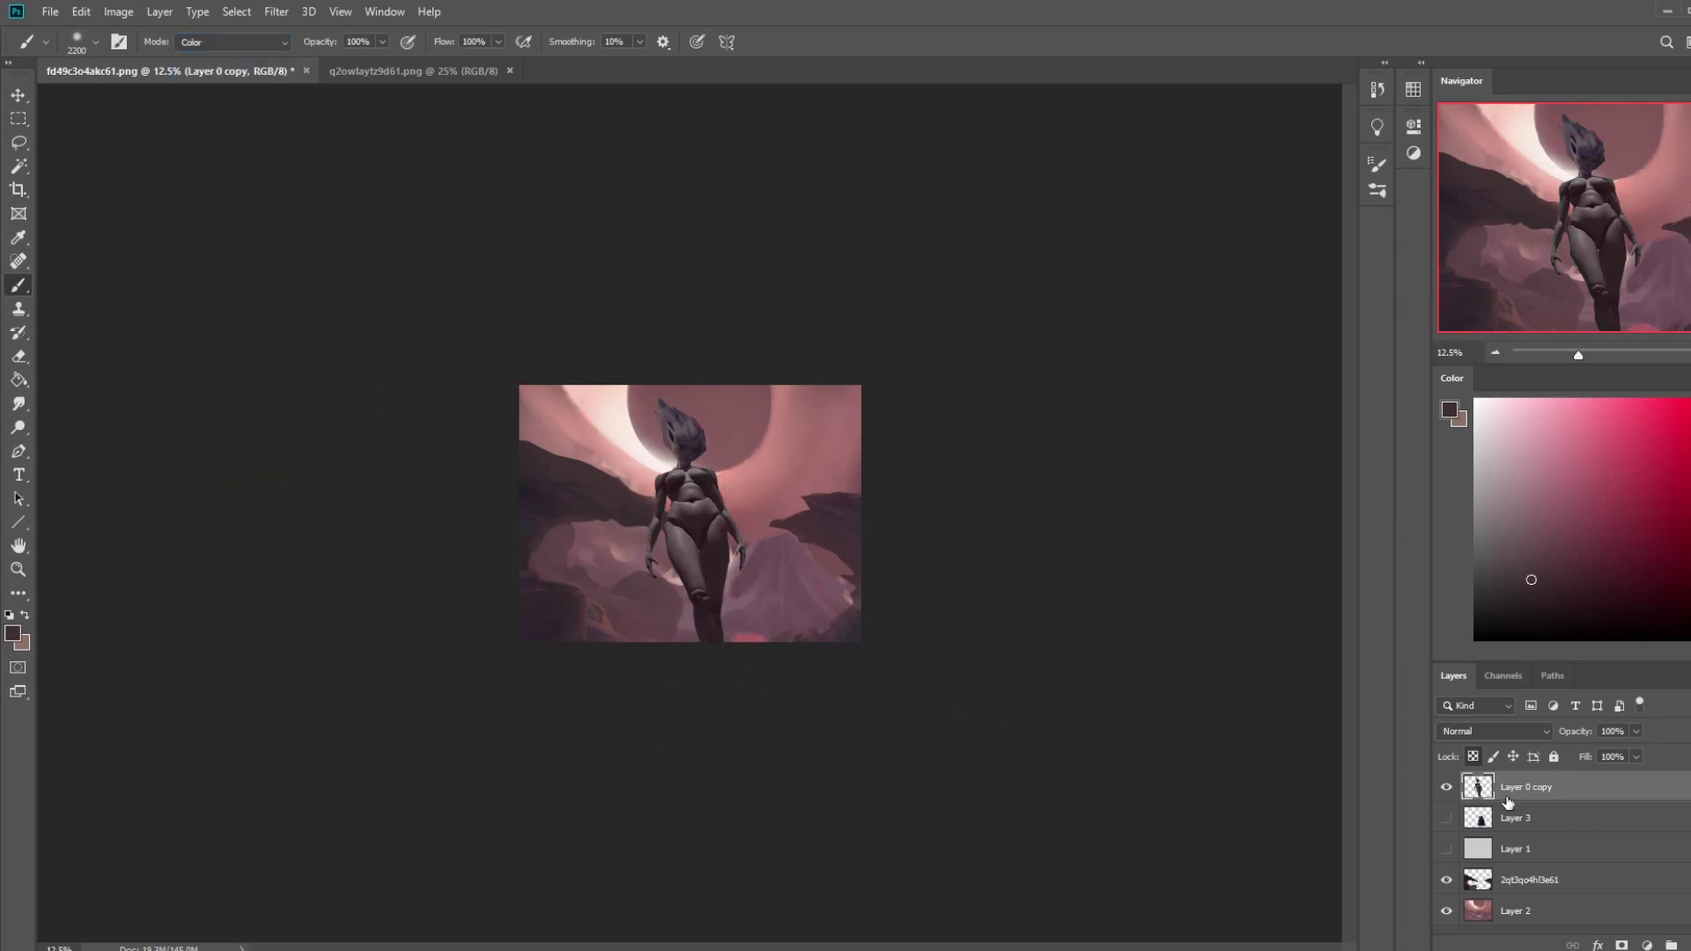
- Smooth the shading and seams of the mannequin body with the Smudge tool at 3% strength
left_click(19, 404)
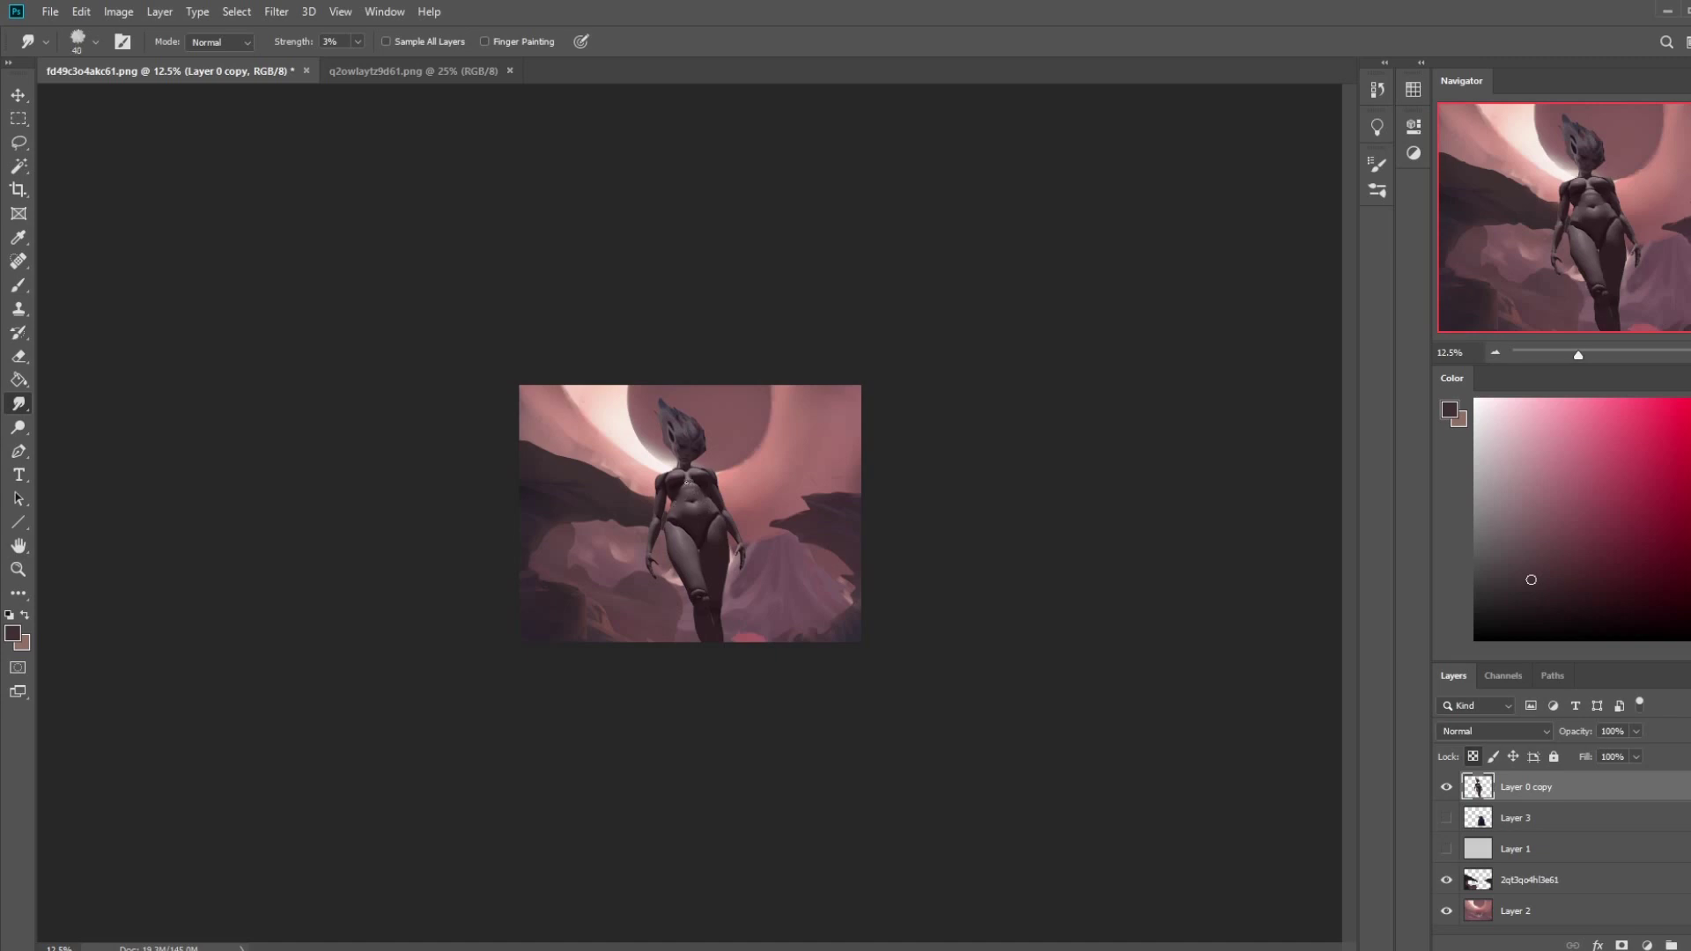
key("ctrl+plus")
key("ctrl+plus")
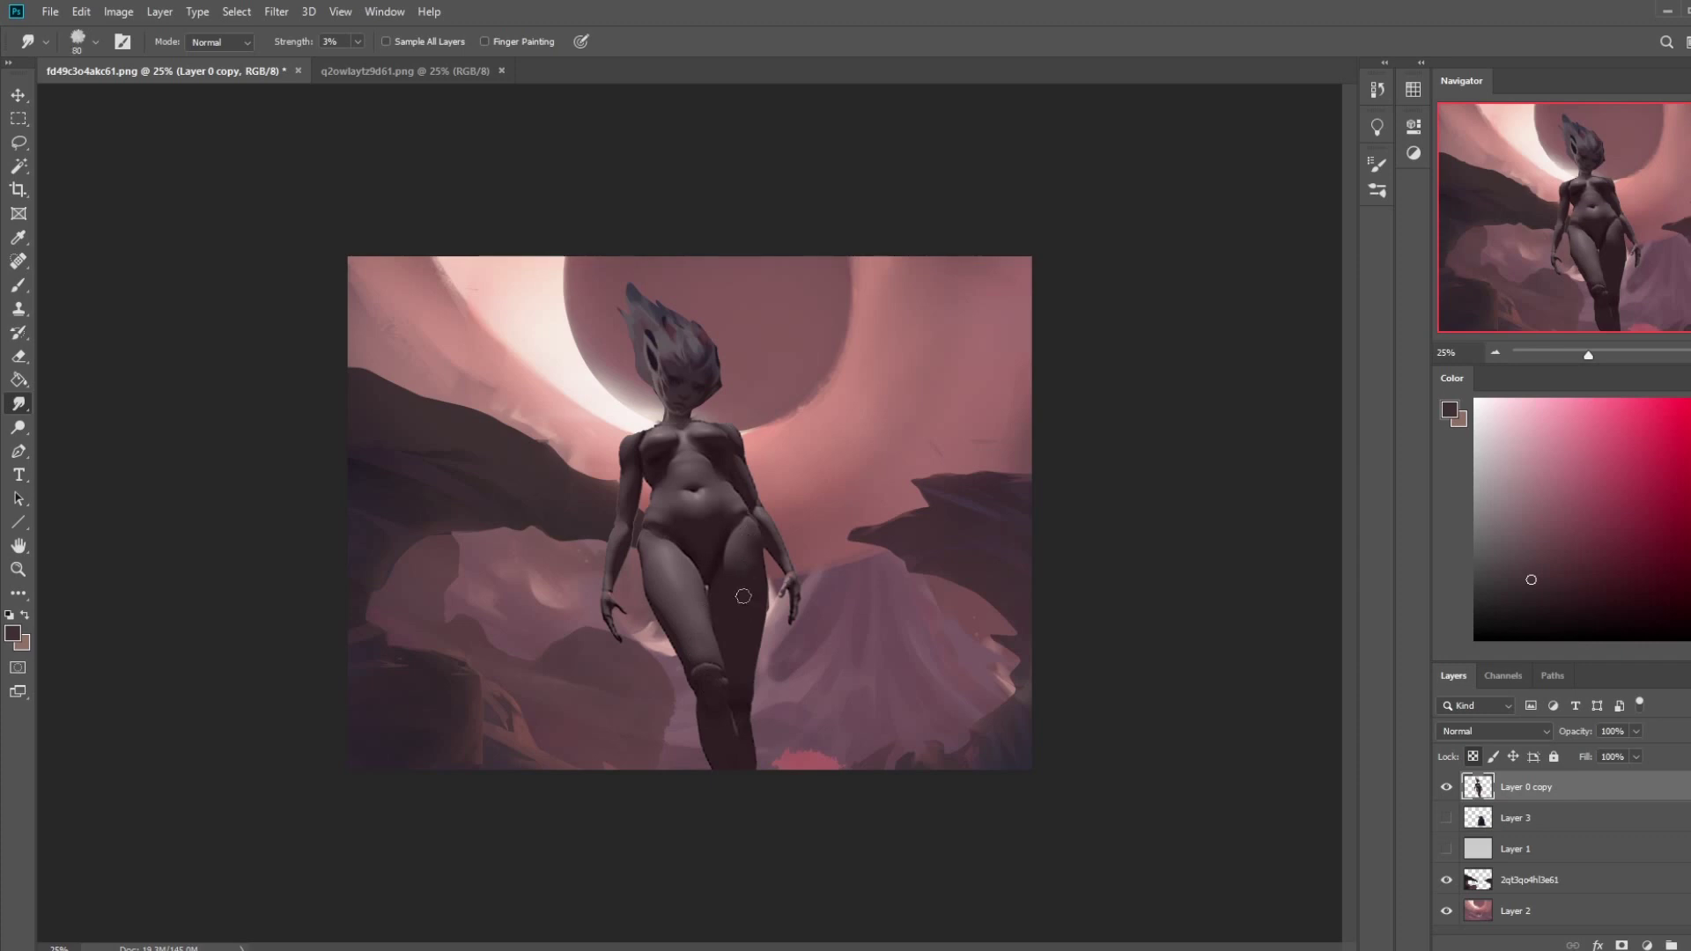
key("bracketleft")
key("e")
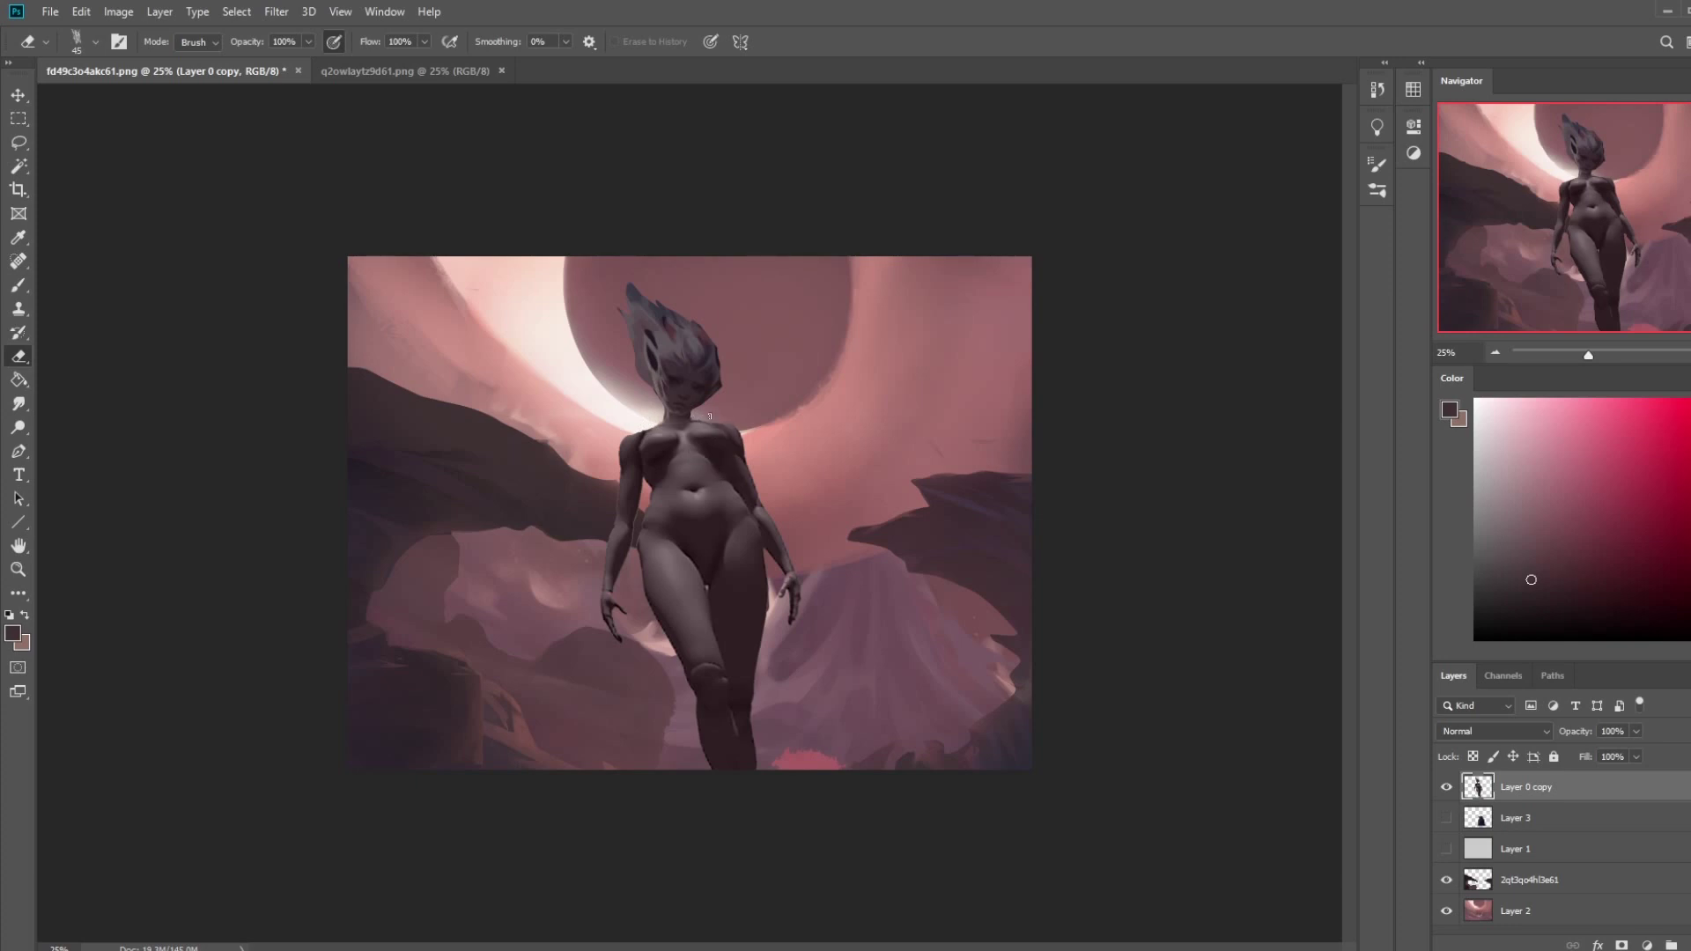
- Lower the fill of the dark landscape layer above Layer 2 to 67%
key("b")
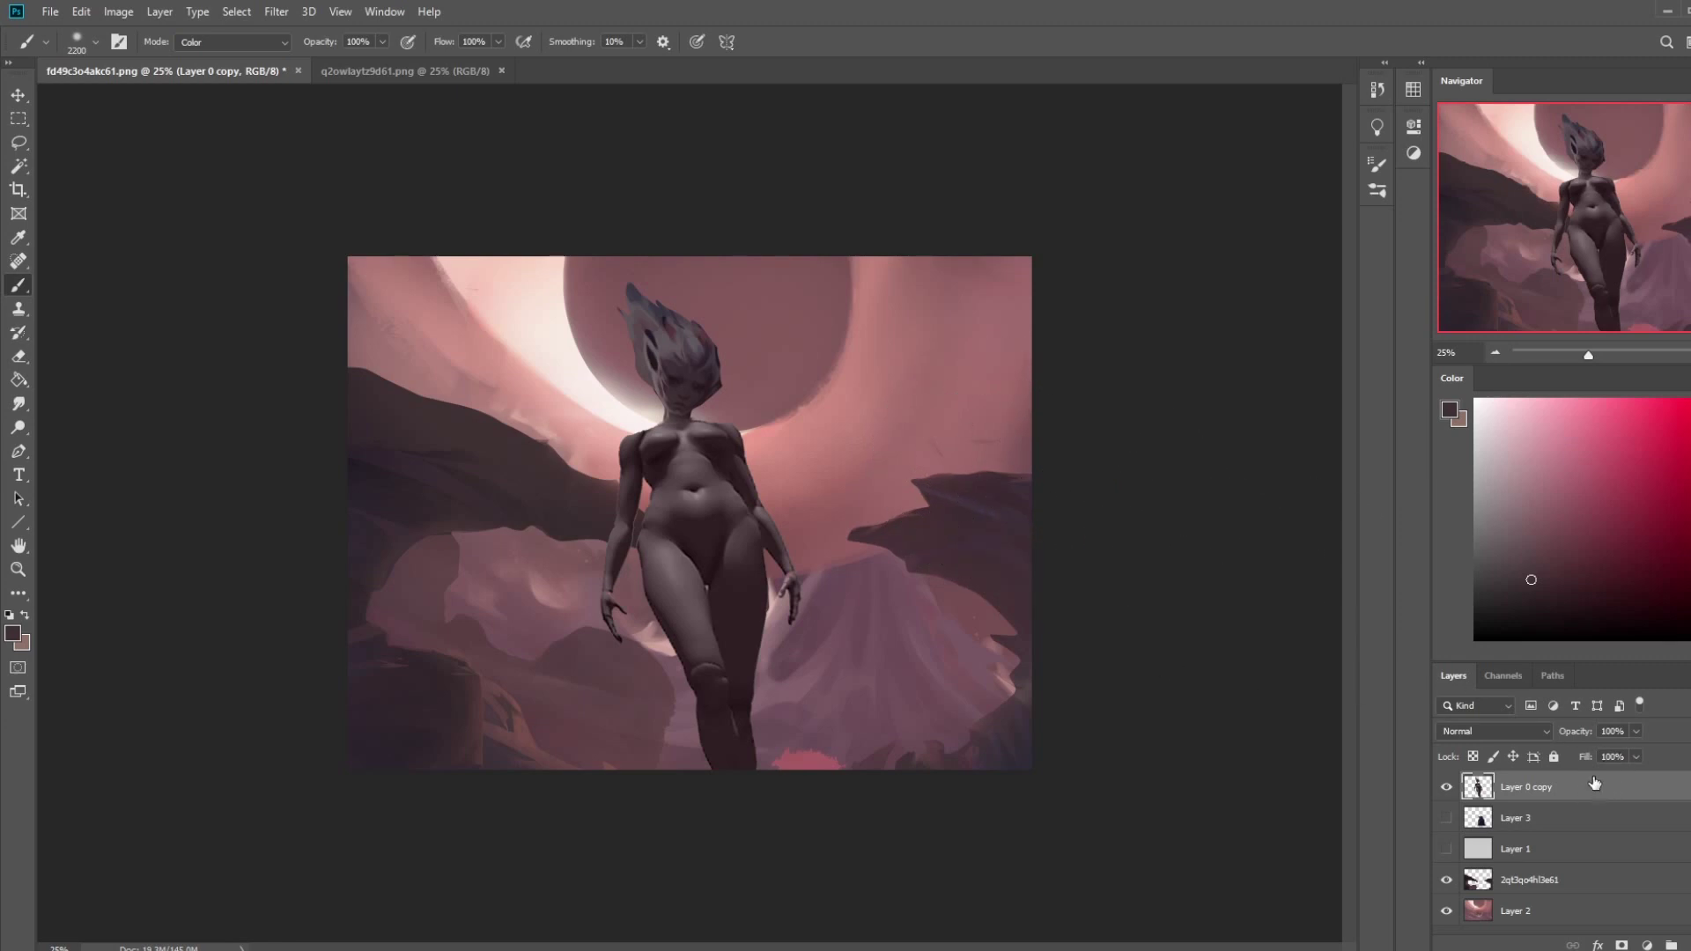
left_click(1556, 881)
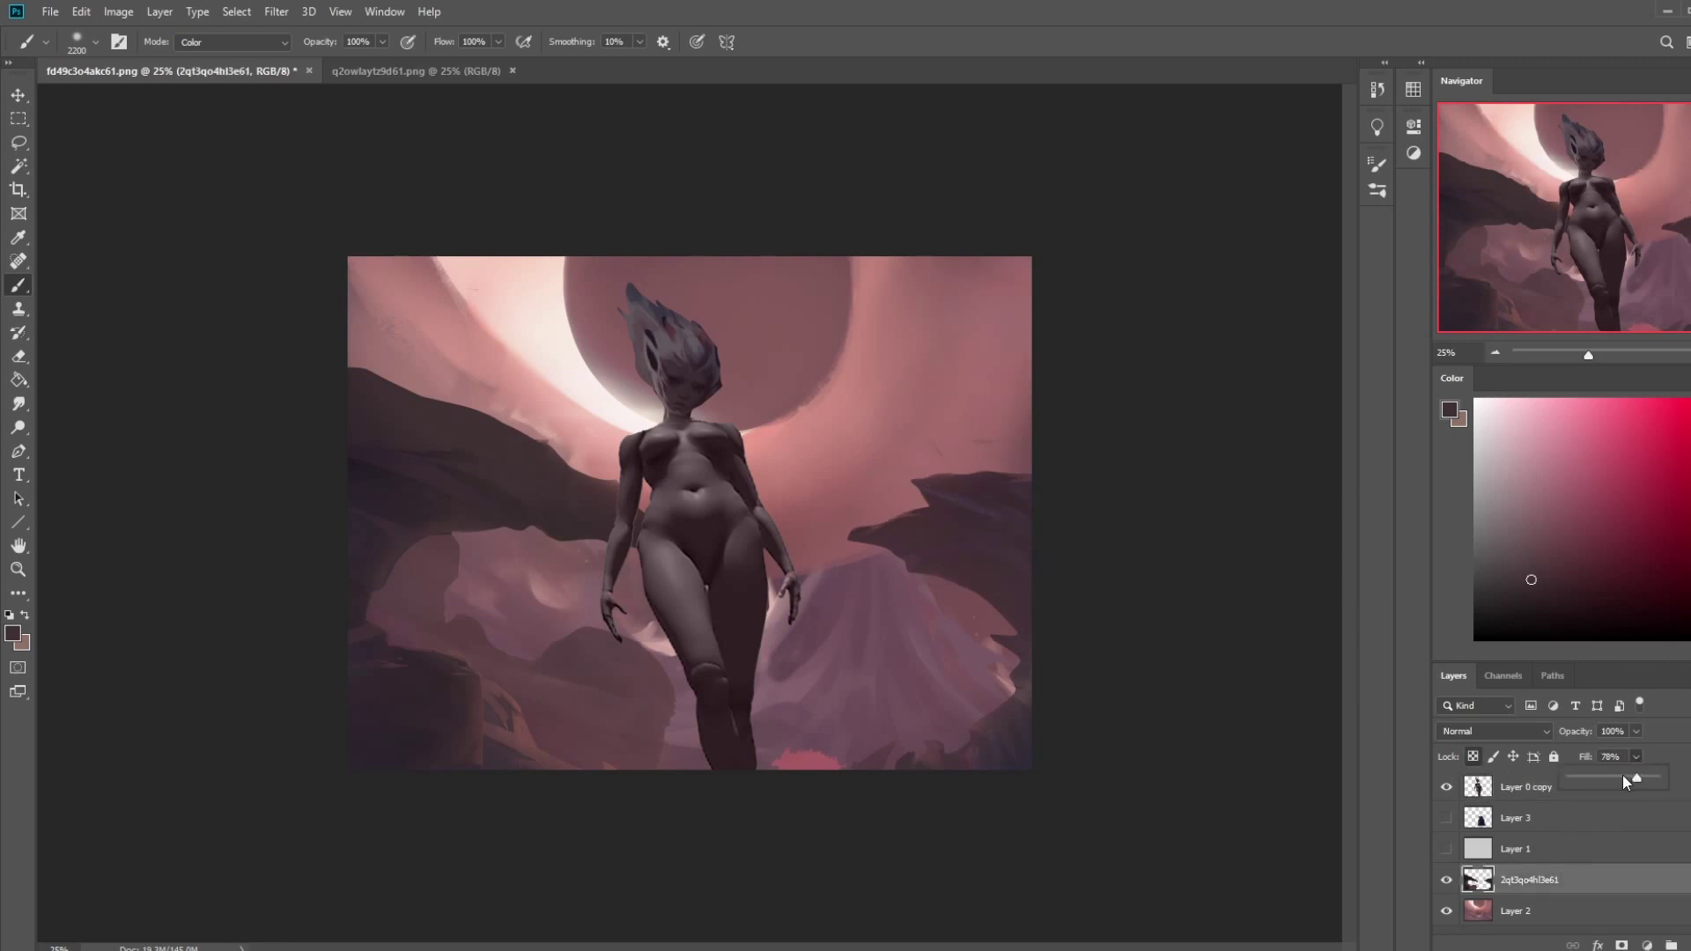
left_click_drag(1630, 782, 1632, 783)
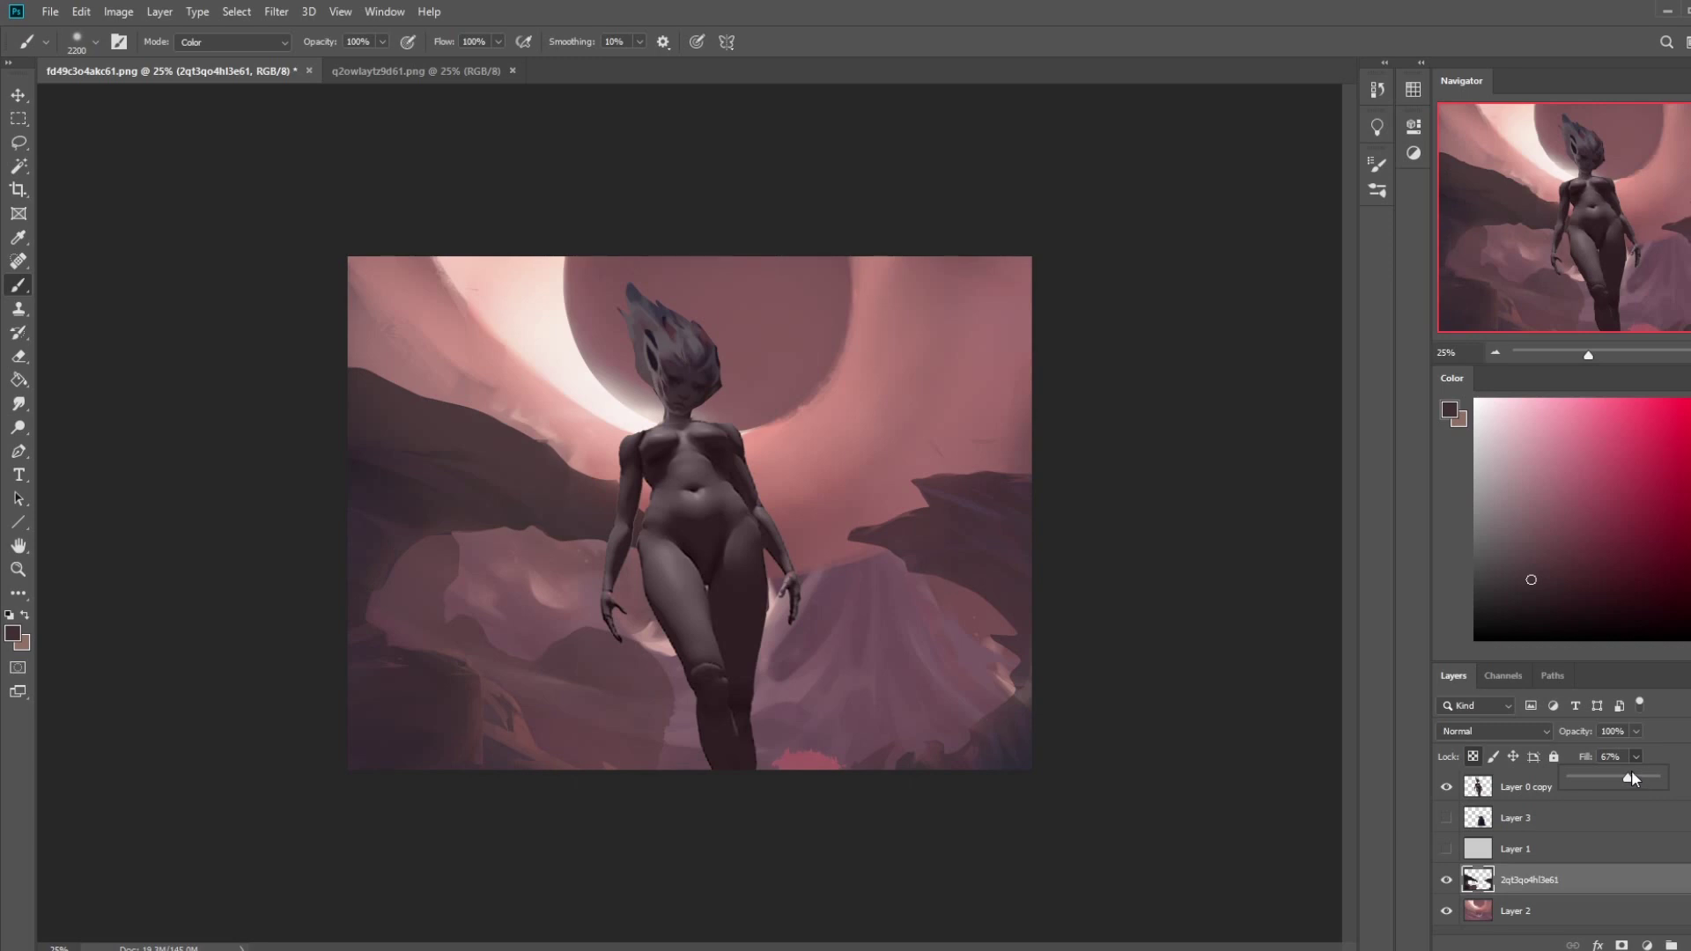
- Move the merged figure on Layer 0 copy up and slightly to the right against the eclipse
left_click(1611, 786)
key("v")
left_click_drag(697, 480, 705, 454)
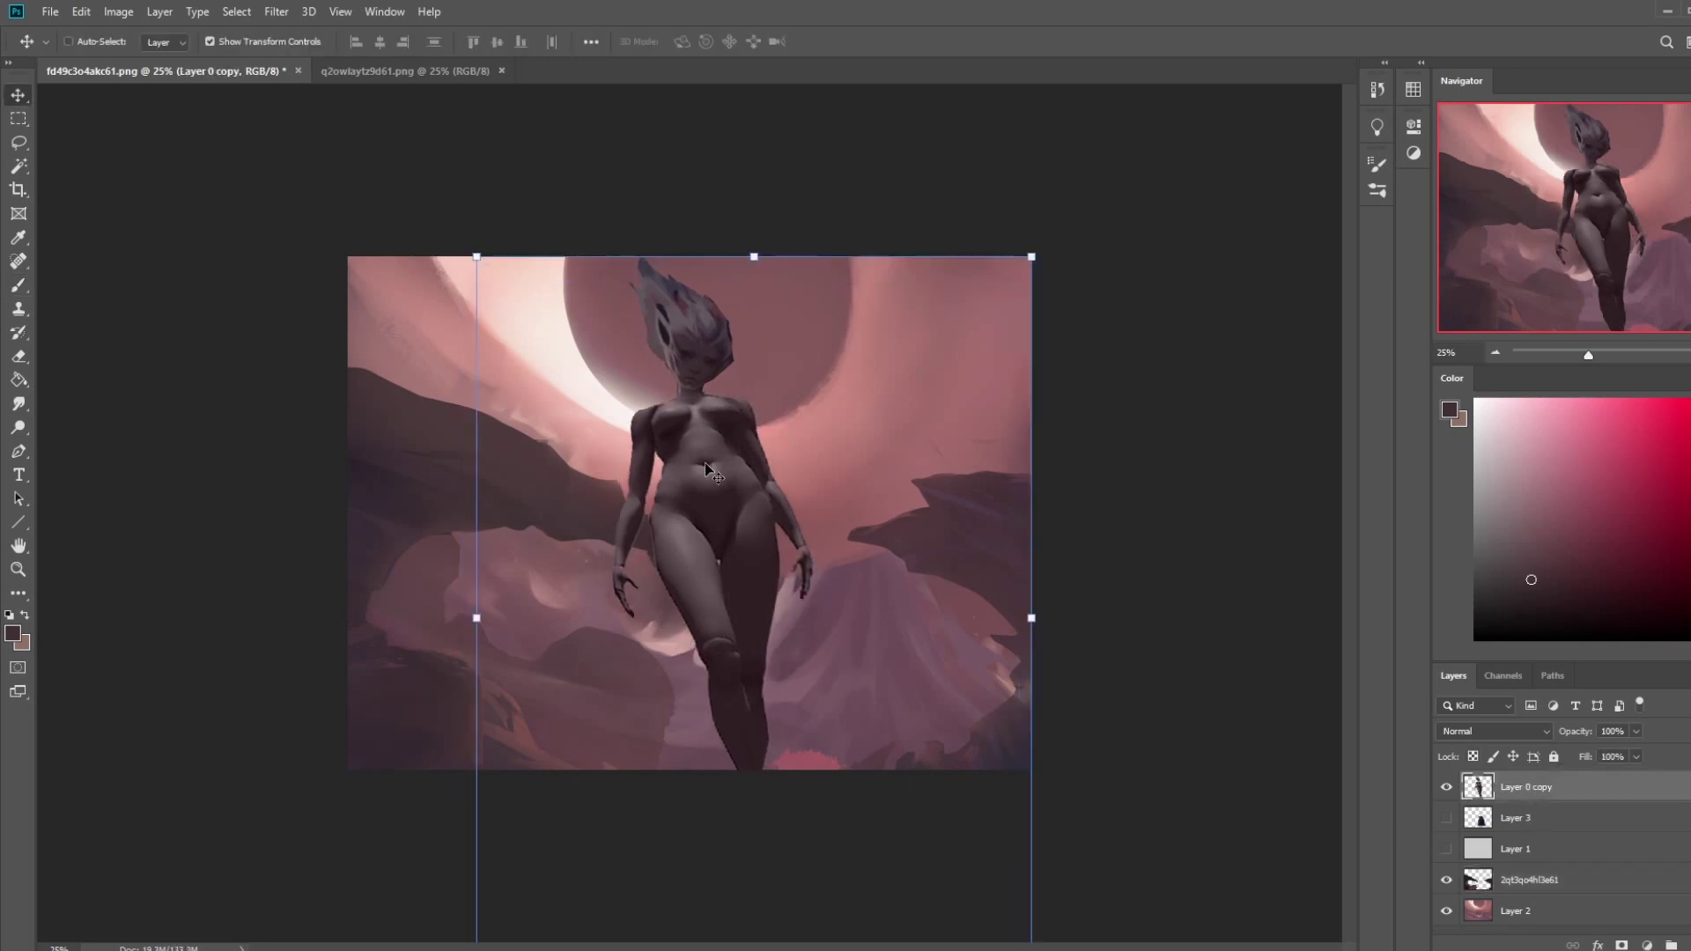
- Paint a soft glow behind the figure on Layer 2 using sampled pale tones and a 1600 px Normal brush at 35% opacity
key("b")
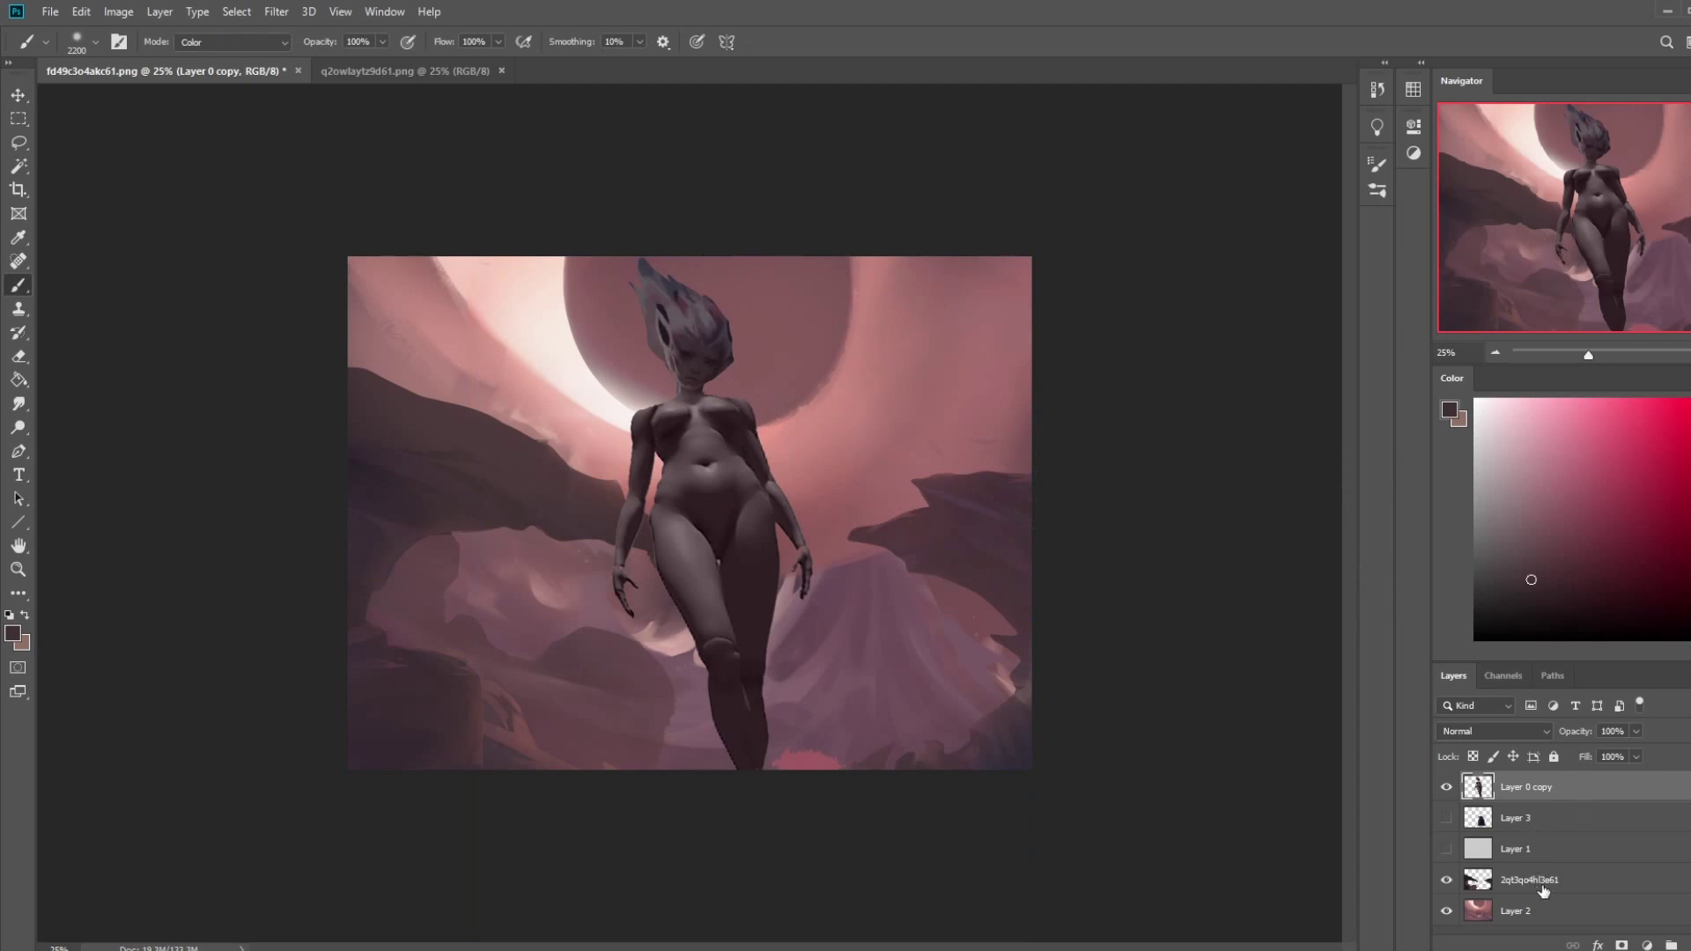
left_click(1497, 911)
left_click(608, 392, "alt")
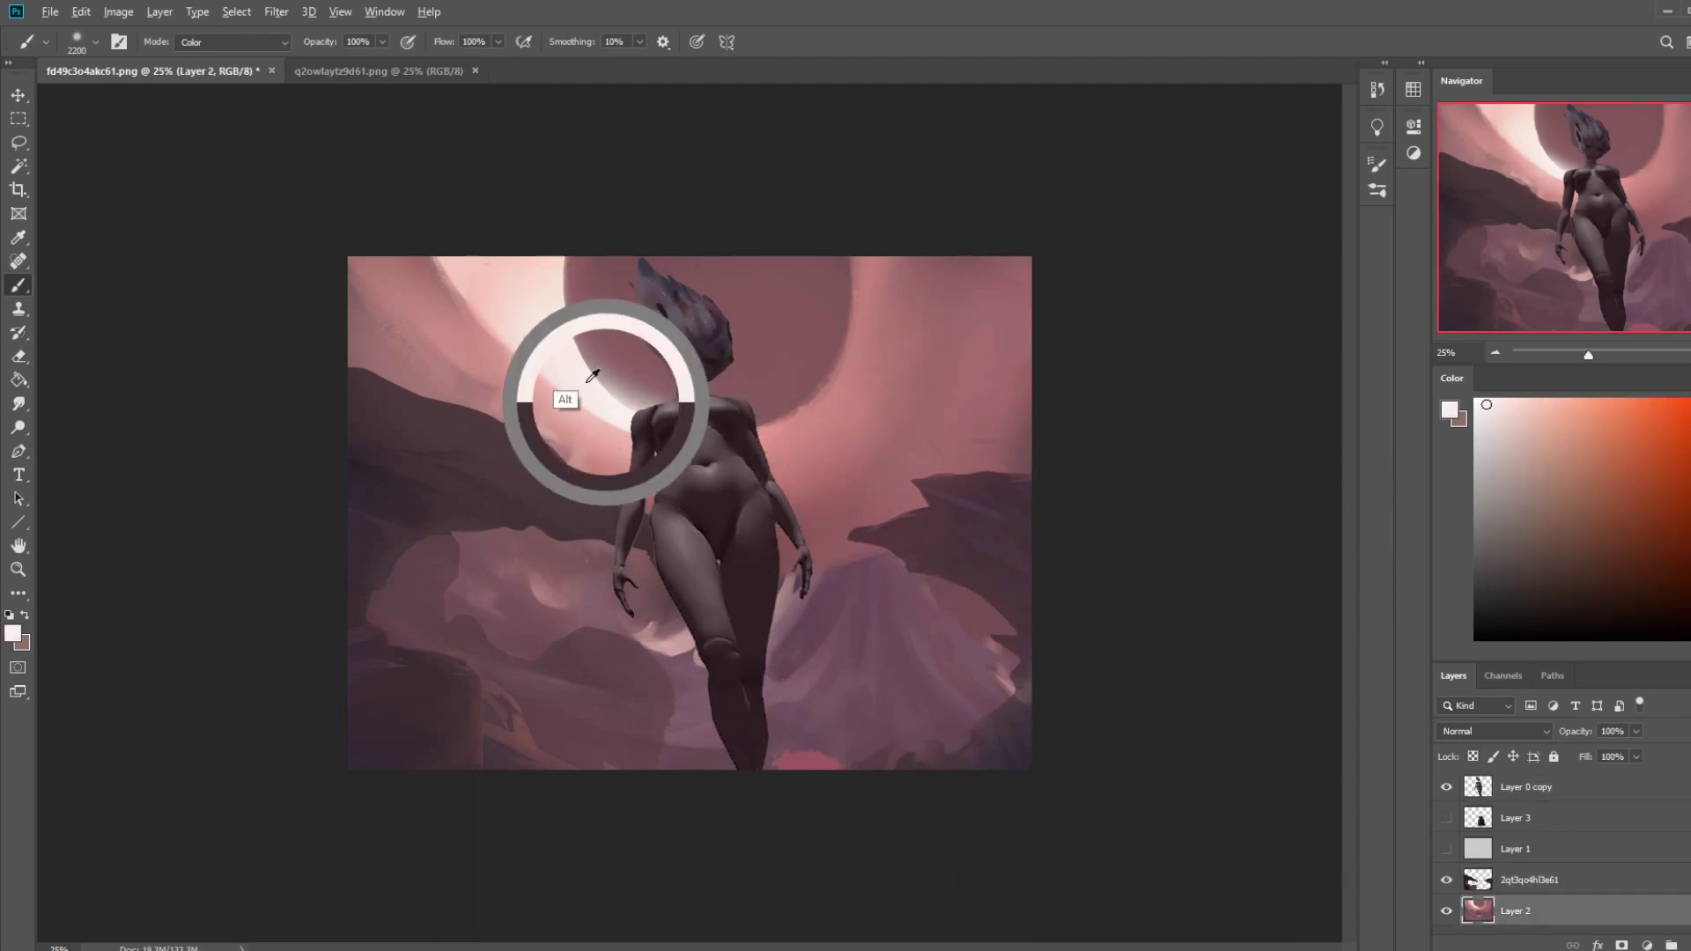
left_click(233, 41)
left_click(220, 51)
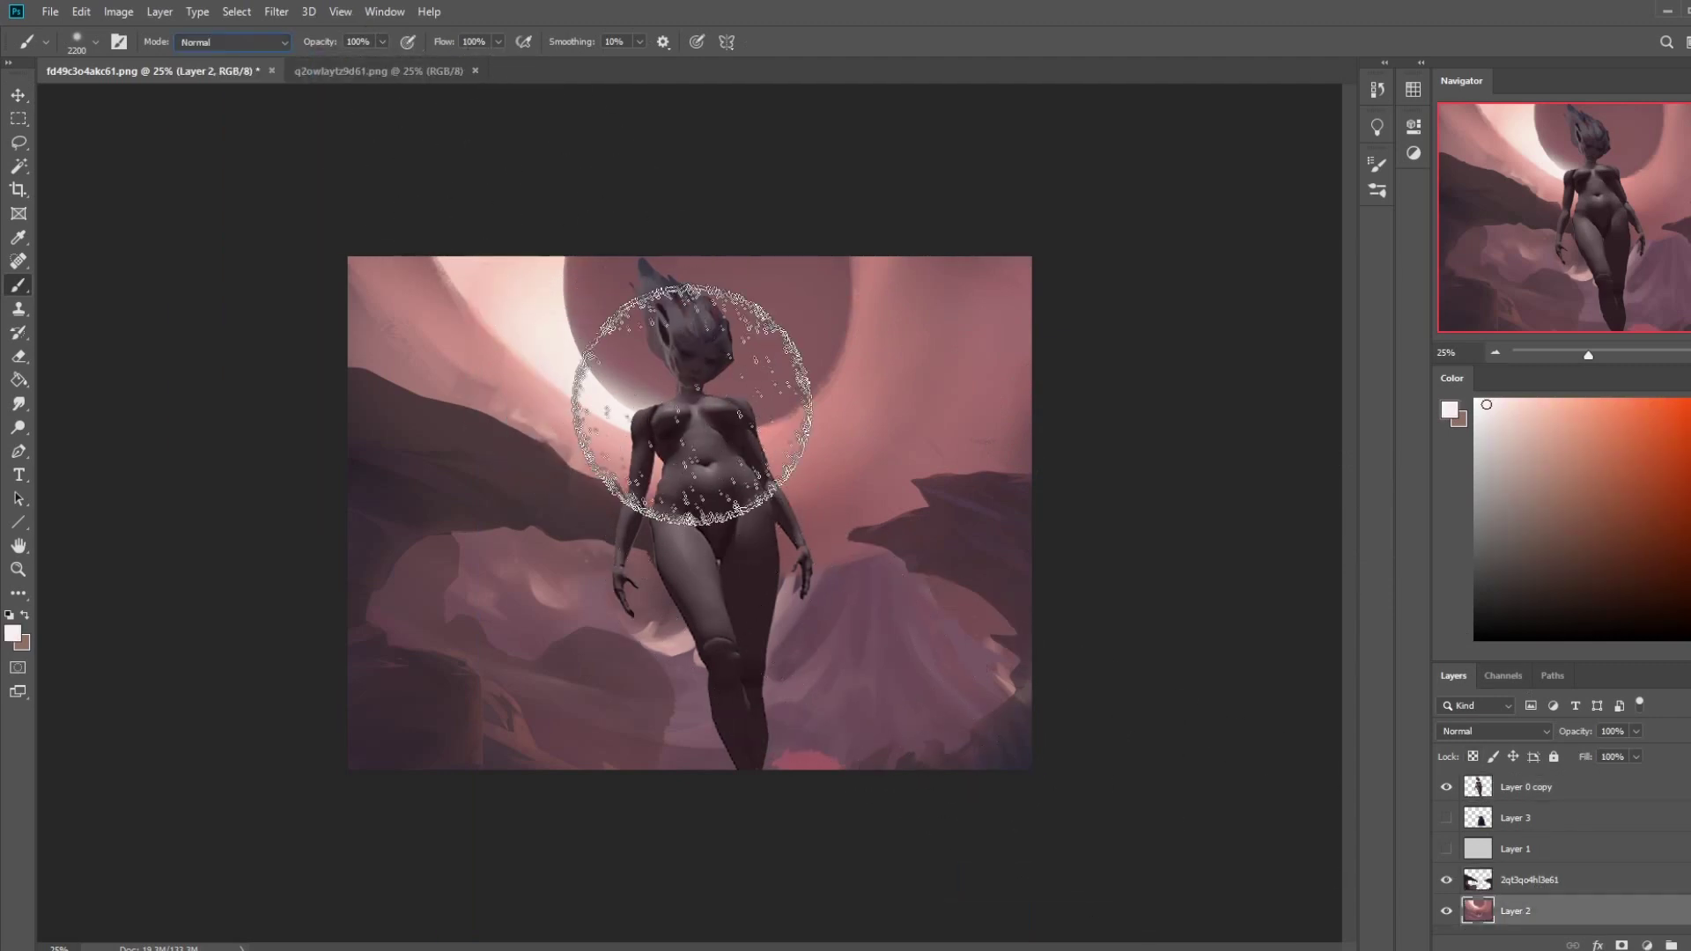
left_click(383, 42)
left_click_drag(385, 62, 355, 62)
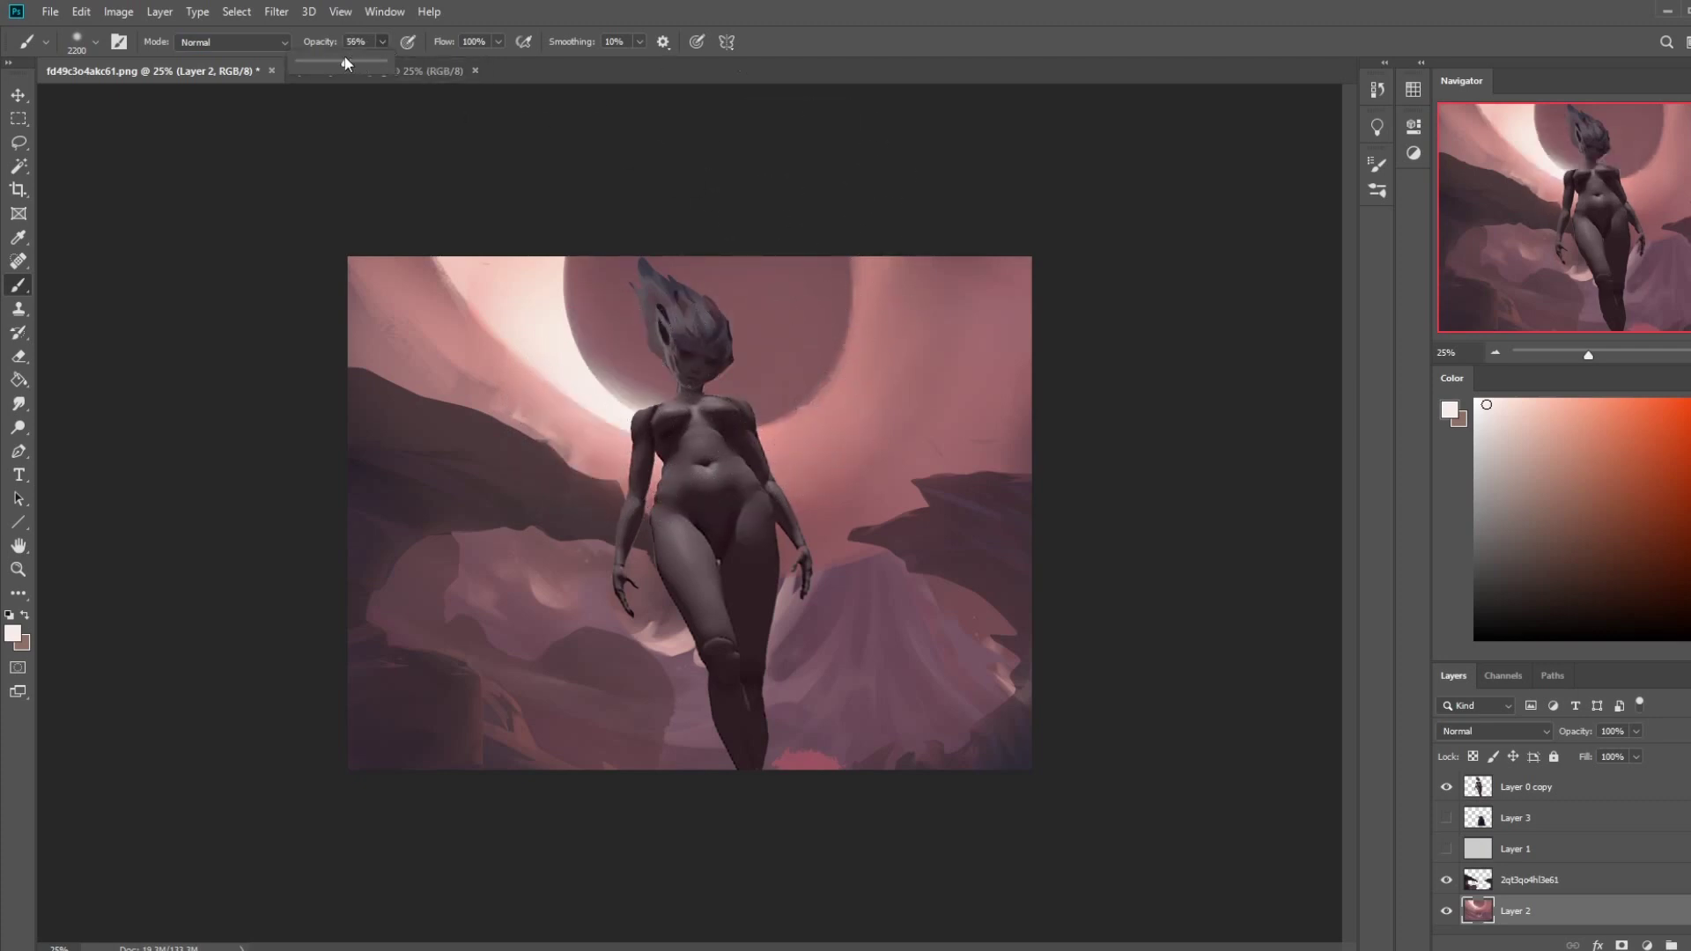
key("3")
key("5")
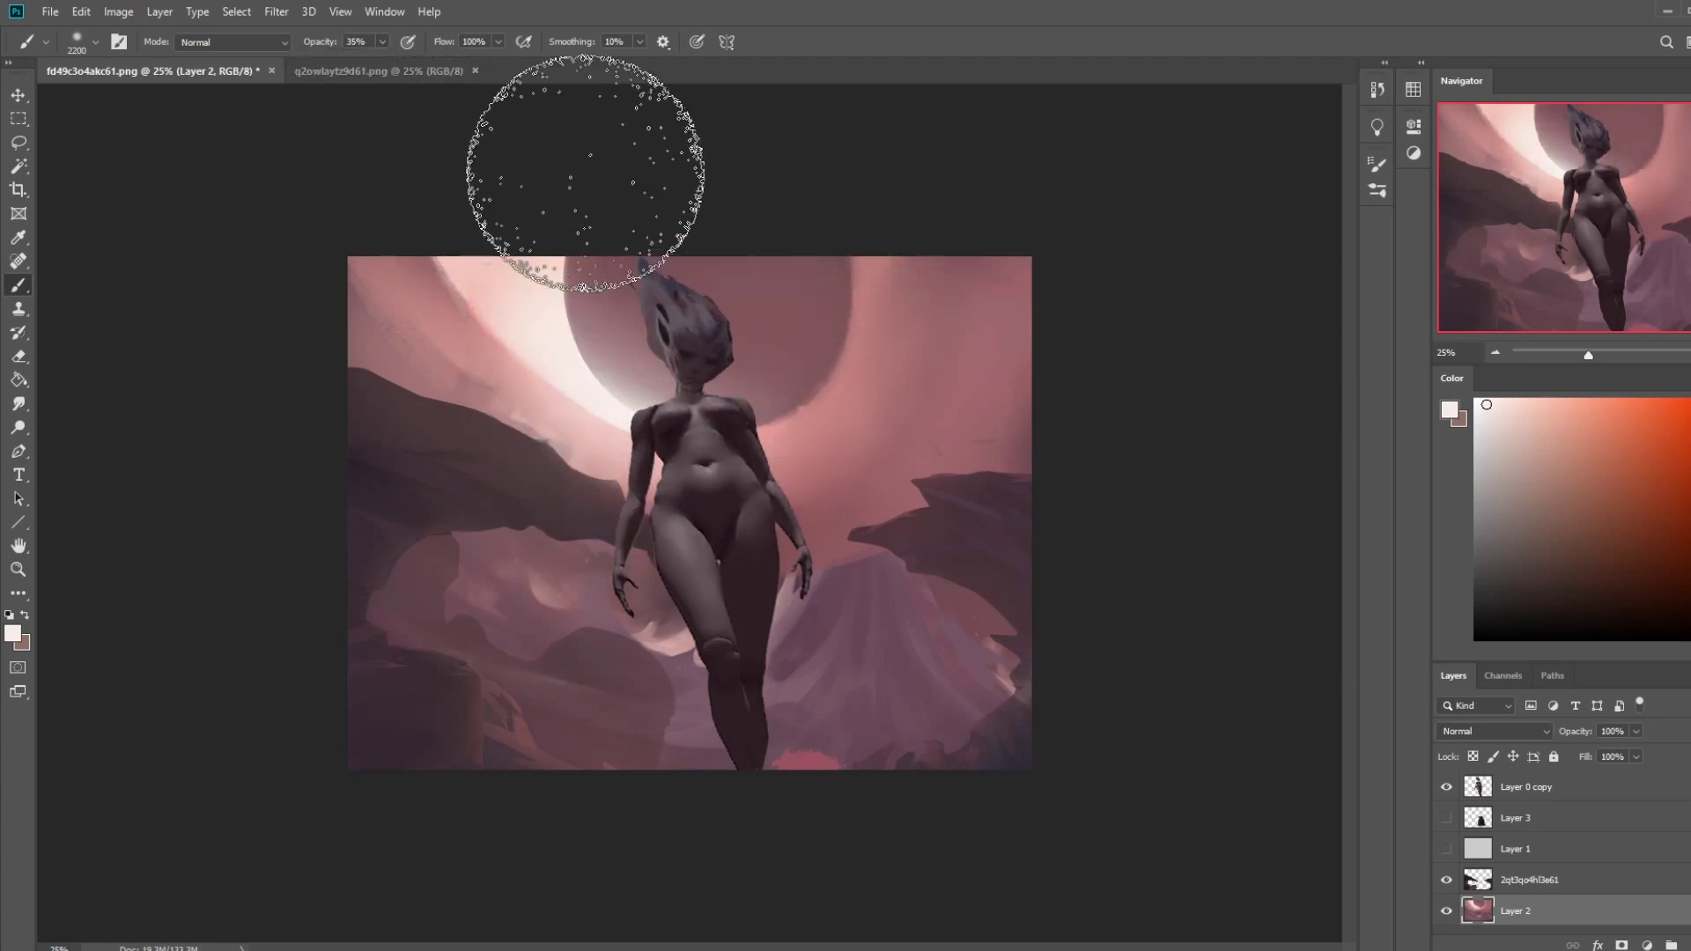
key("bracketleft")
key("bracketleft")
key("bracketleft")
key("bracketleft")
key("bracketleft")
key("bracketleft")
key("bracketleft")
key("ctrl+minus")
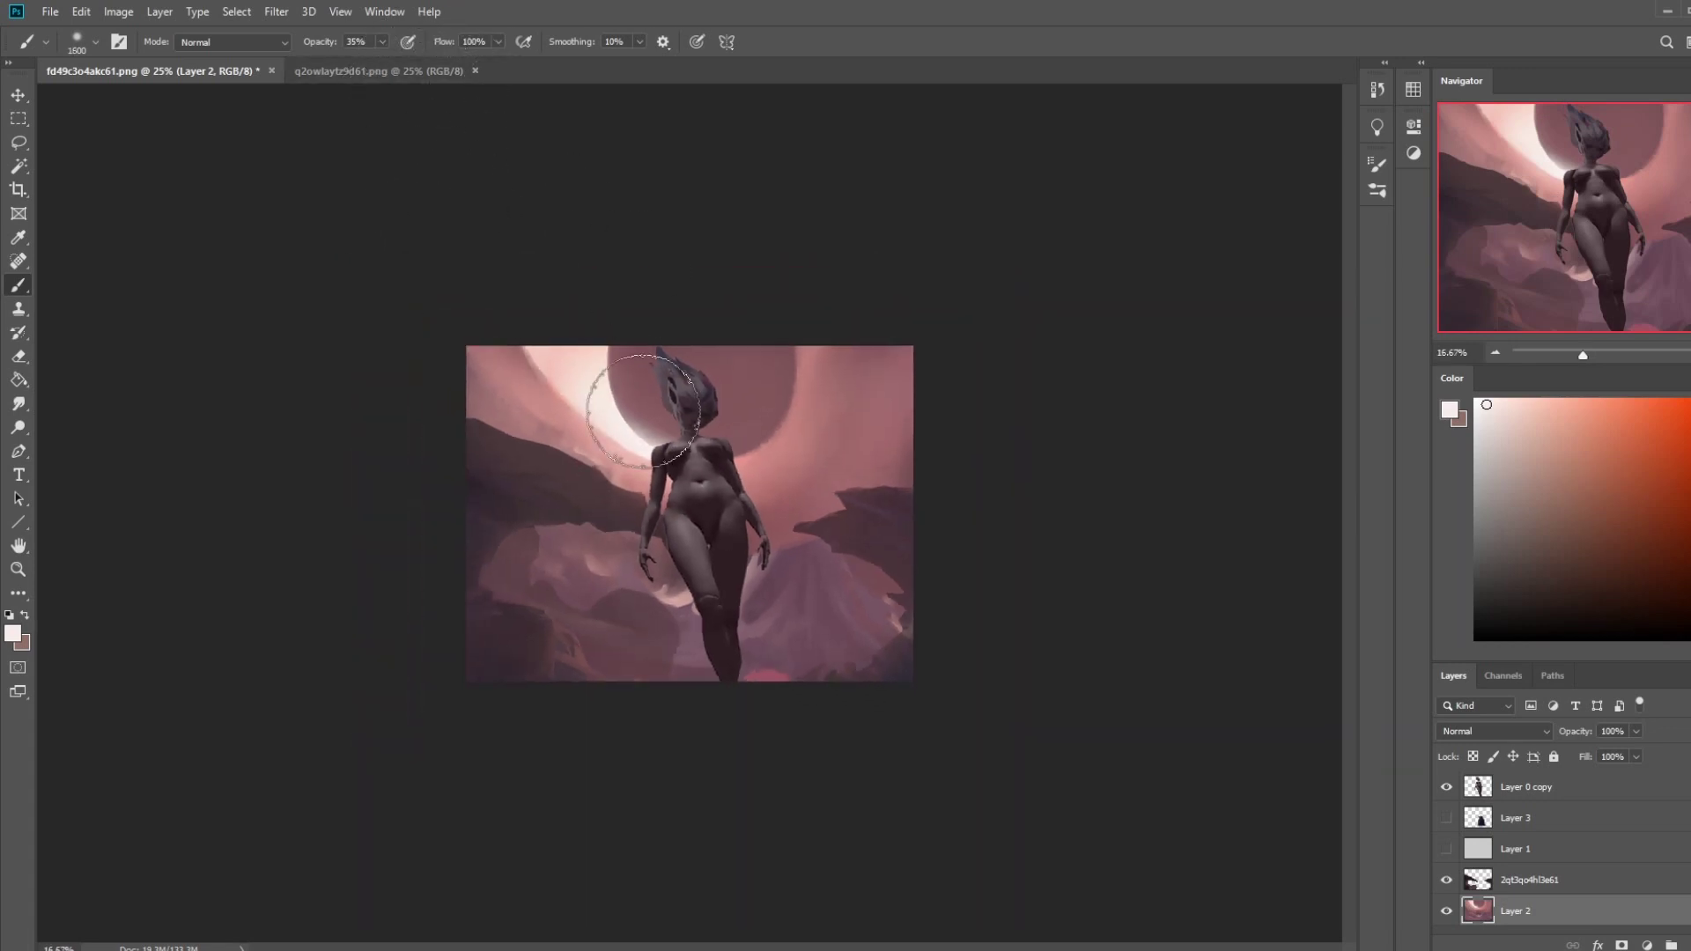
key("ctrl+minus")
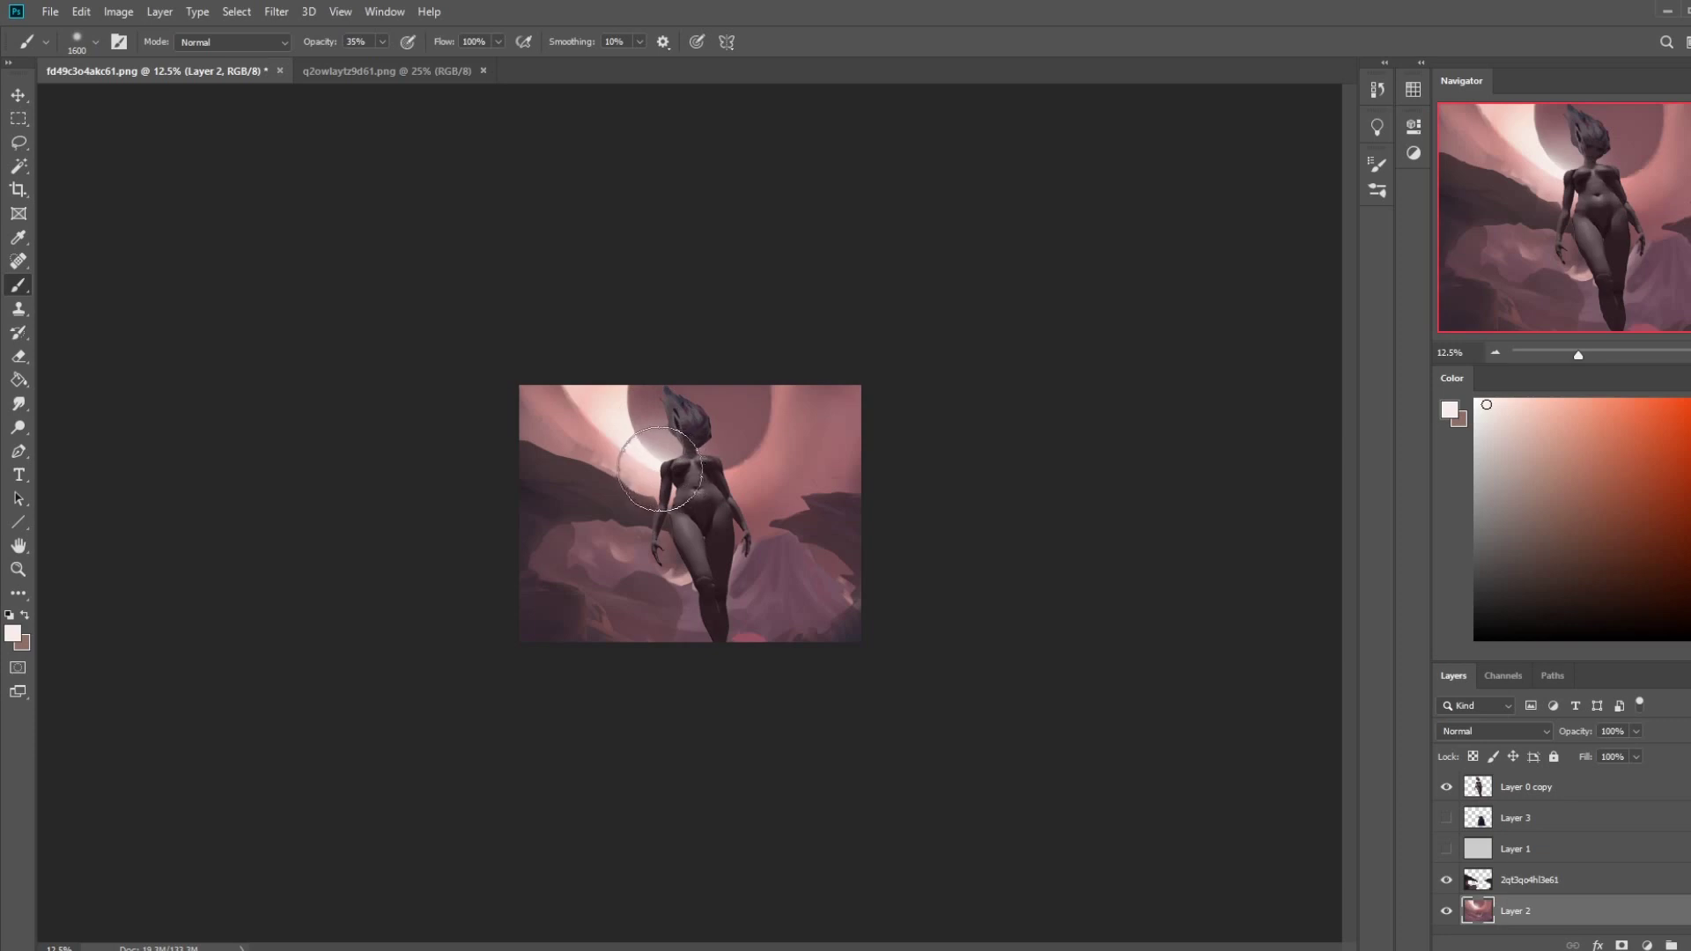
left_click(652, 528, "alt")
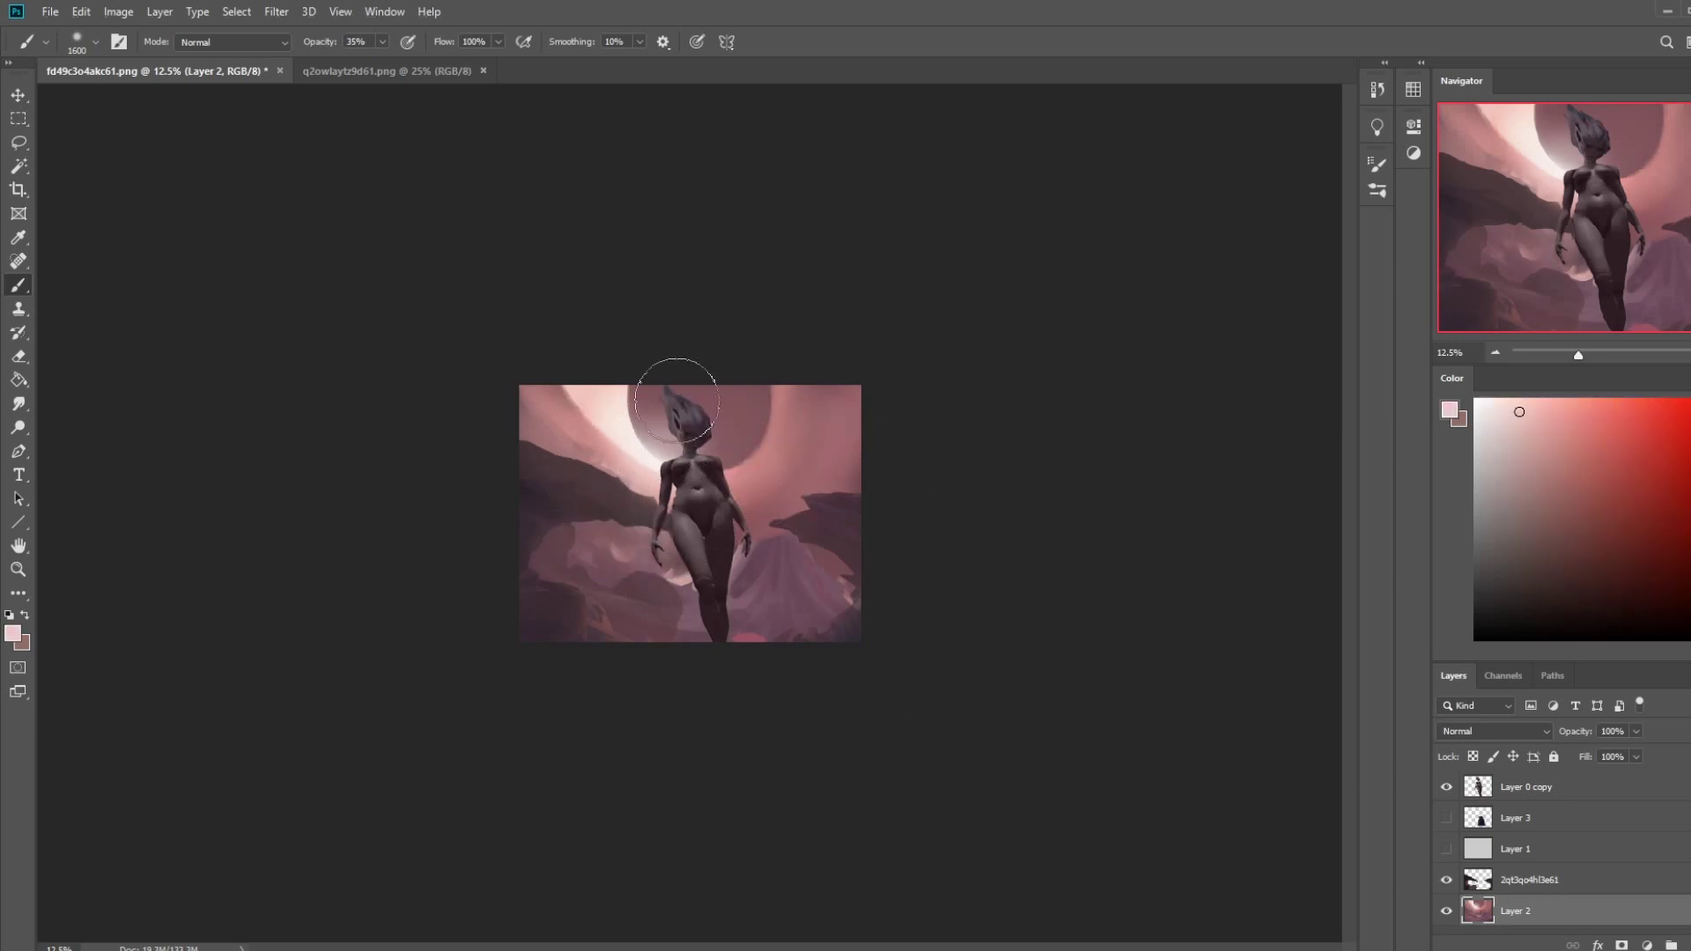
- Softly fade the dark landscape layer around the figure with a 2400 px soft eraser
left_click(1550, 876)
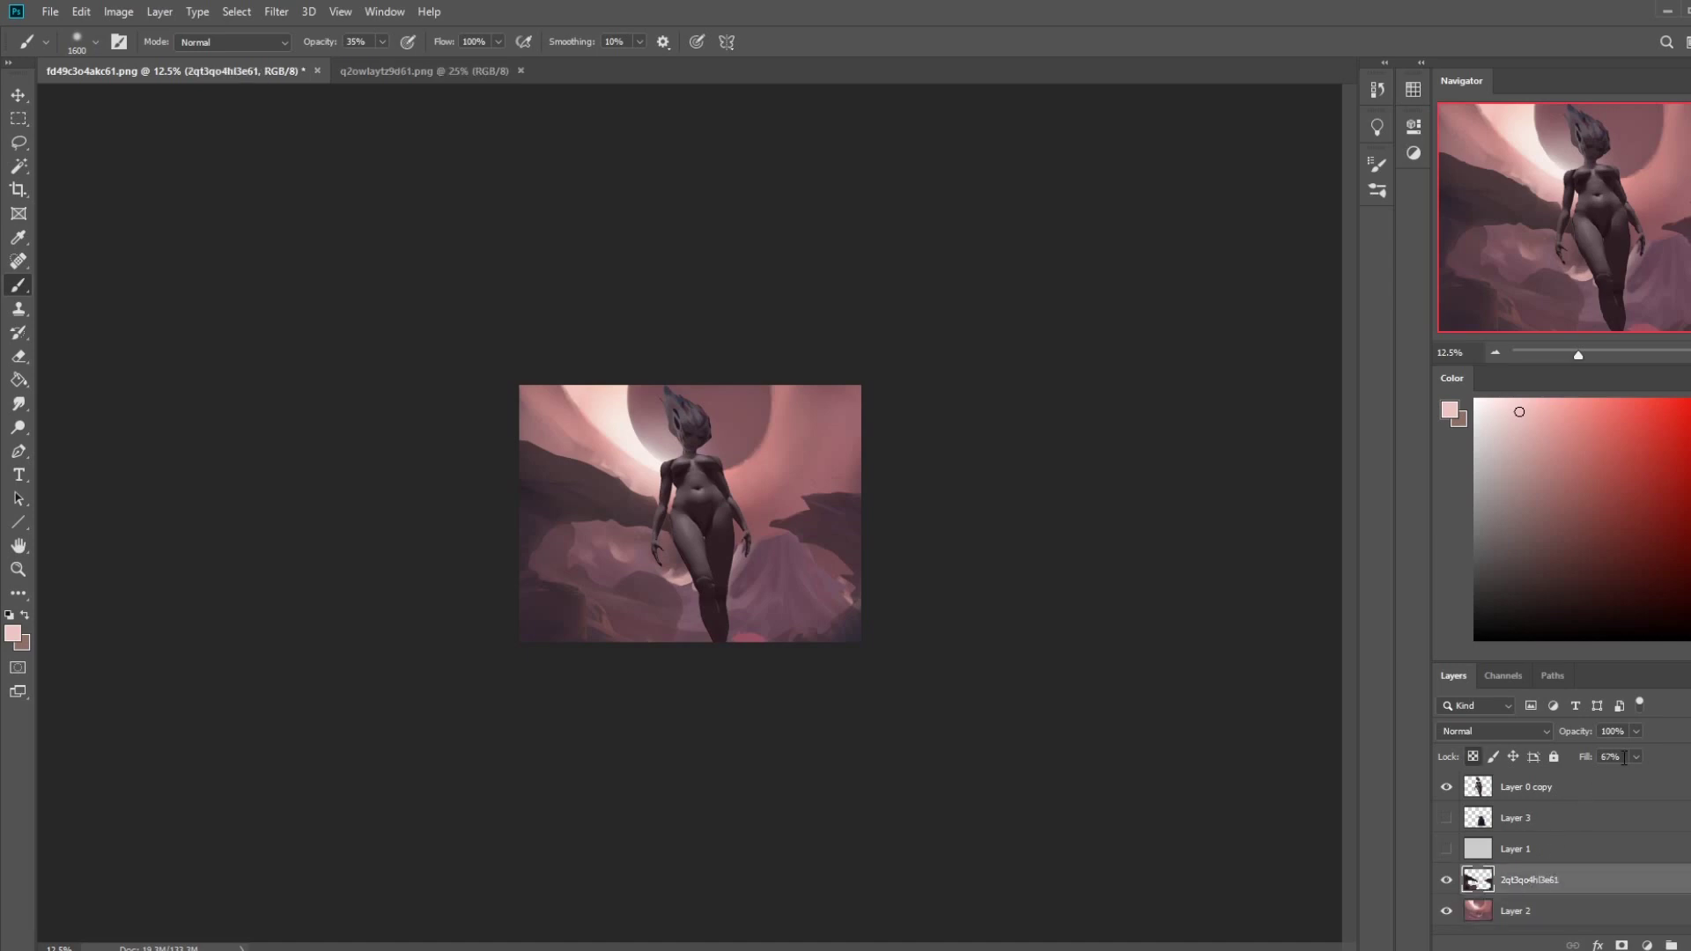
left_click_drag(1621, 775, 1636, 781)
key("e")
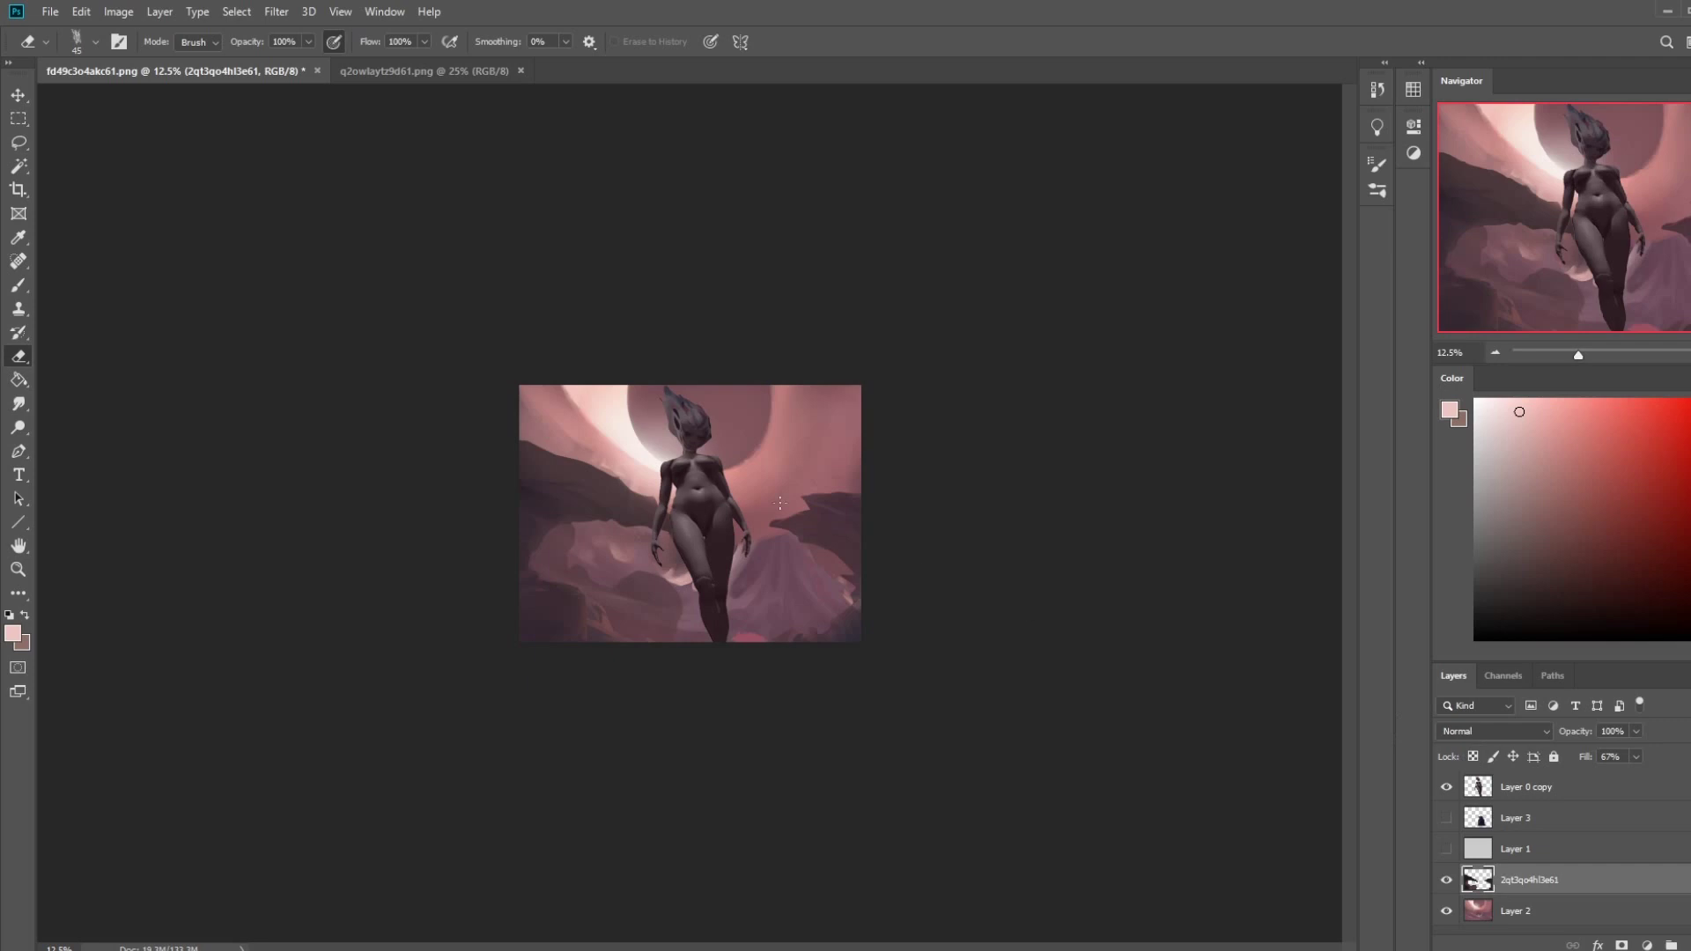
right_click(779, 502)
double_click(825, 485)
key("bracketright")
key("bracketright")
key("bracketright")
key("bracketright")
key("bracketright")
key("bracketright")
key("bracketright")
key("bracketright")
key("bracketright")
key("bracketright")
key("bracketright")
key("bracketright")
key("bracketright")
key("bracketright")
key("bracketright")
key("bracketright")
key("bracketright")
key("bracketright")
key("bracketright")
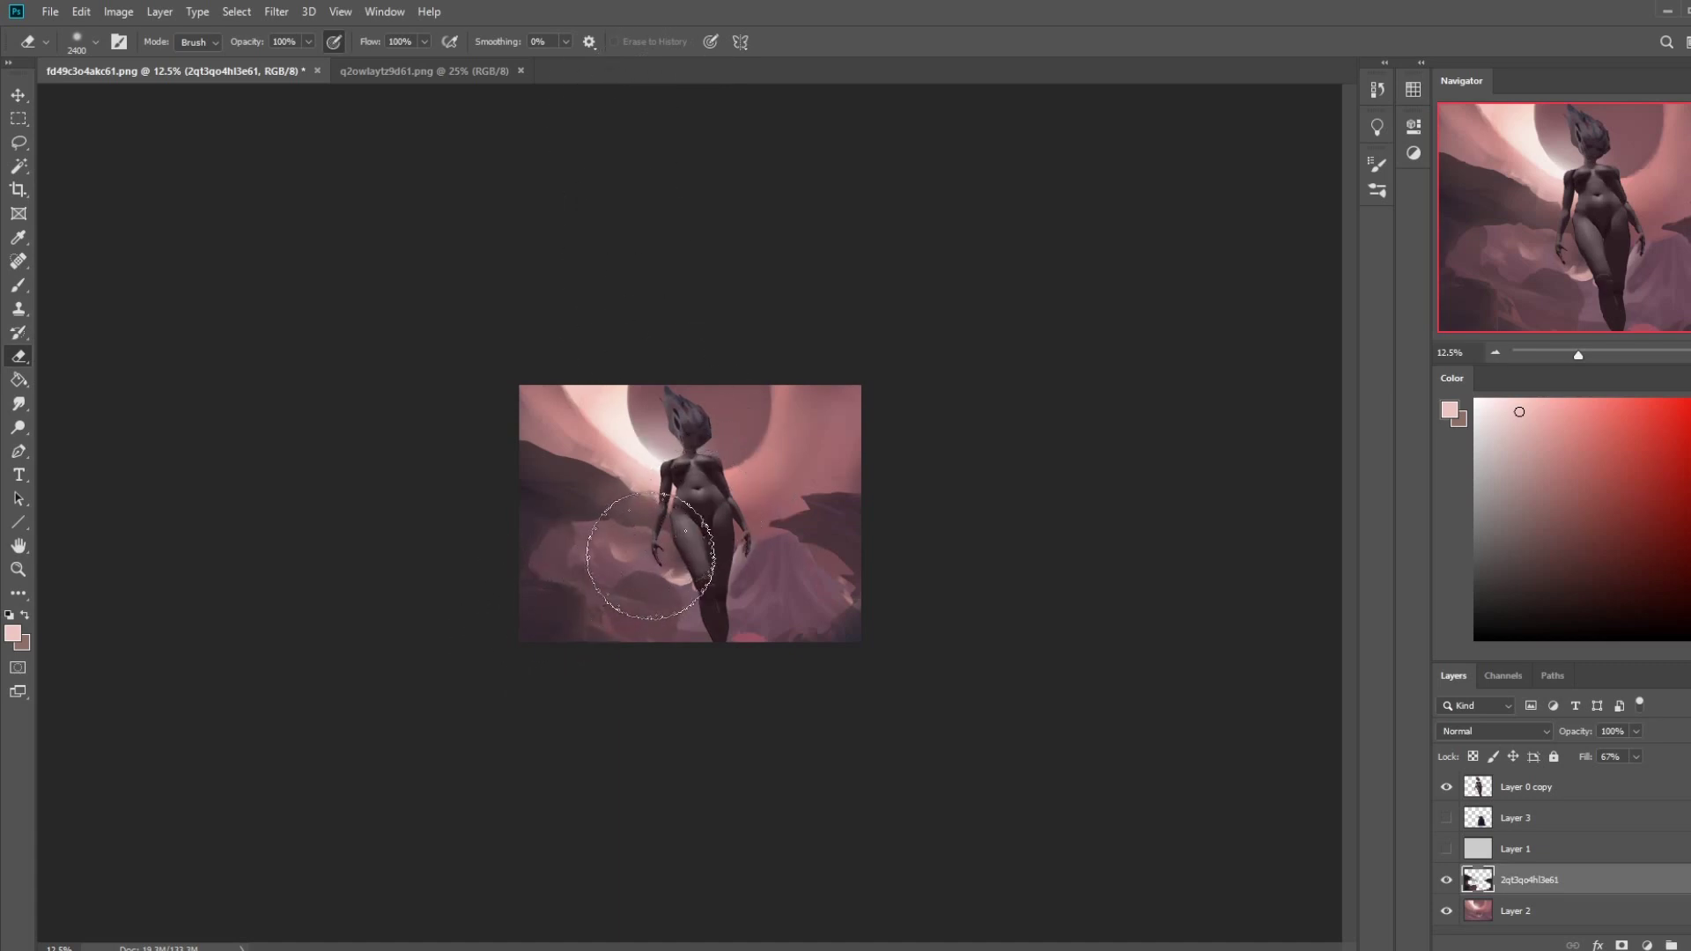
- Blend the eclipse and sky edges beside the figure on Layer 2 with the Smudge tool at 3% strength
left_click(1498, 911)
left_click(19, 407)
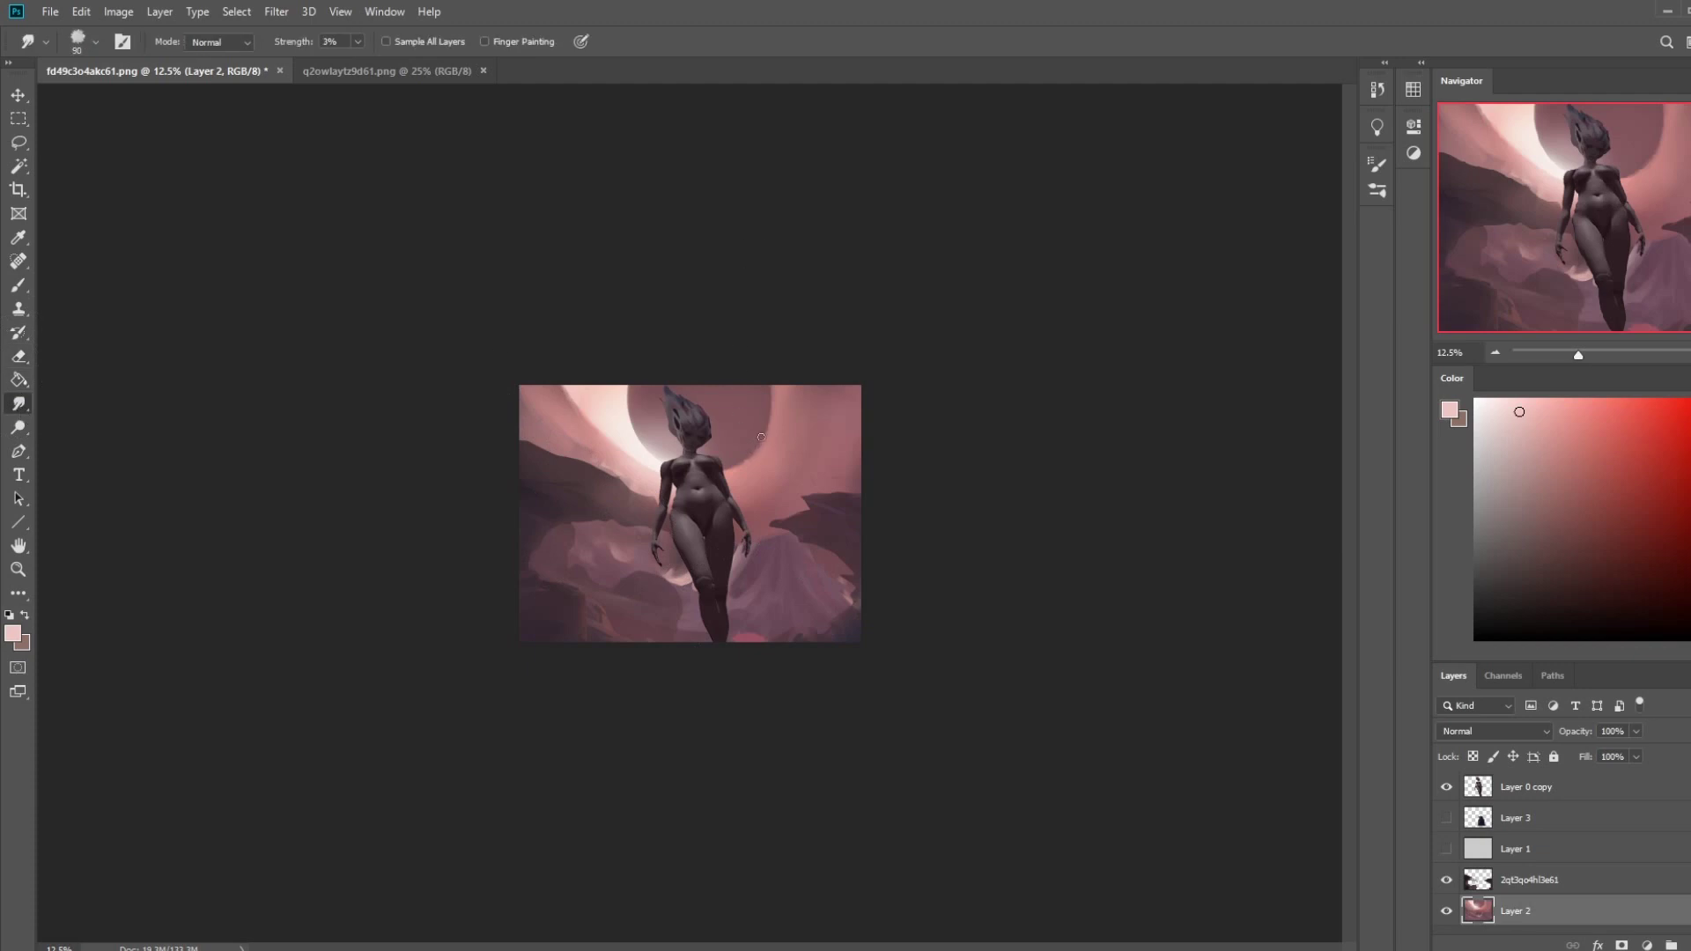
key("bracketright")
left_click_drag(719, 472, 725, 473)
key("bracketleft")
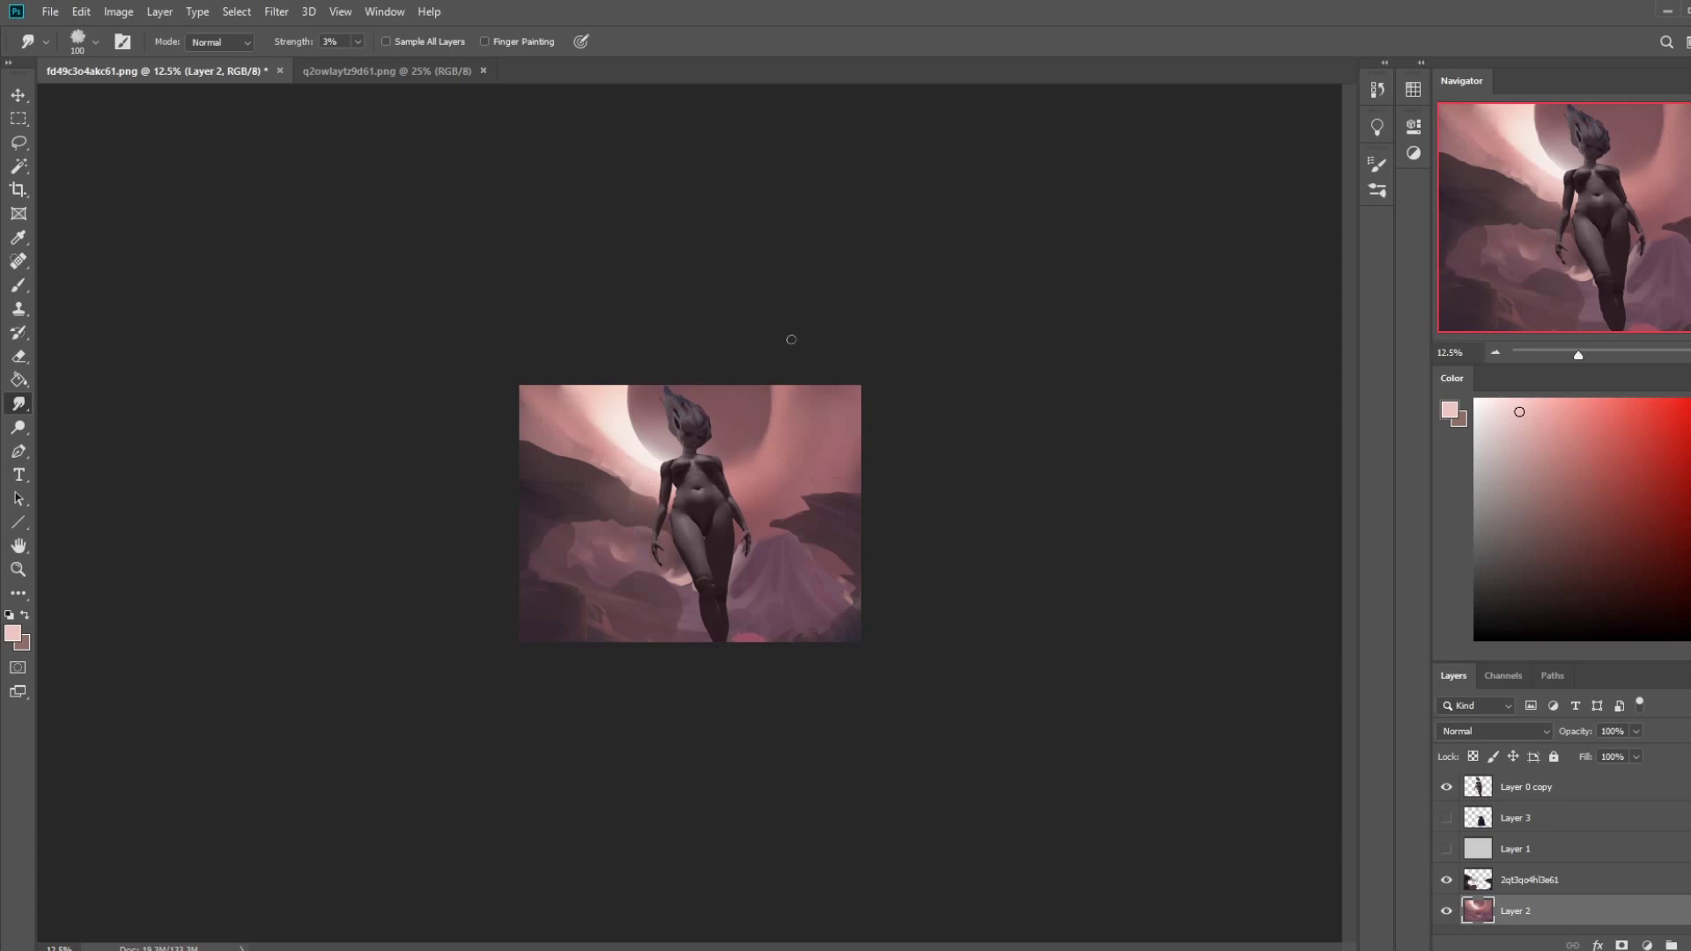
- Soften the eclipse and sky tones around the figure on Layer 2 with sampled muted pinks and a 52% opacity brush
key("b")
left_click(759, 400, "alt")
left_click_drag(392, 62, 397, 61)
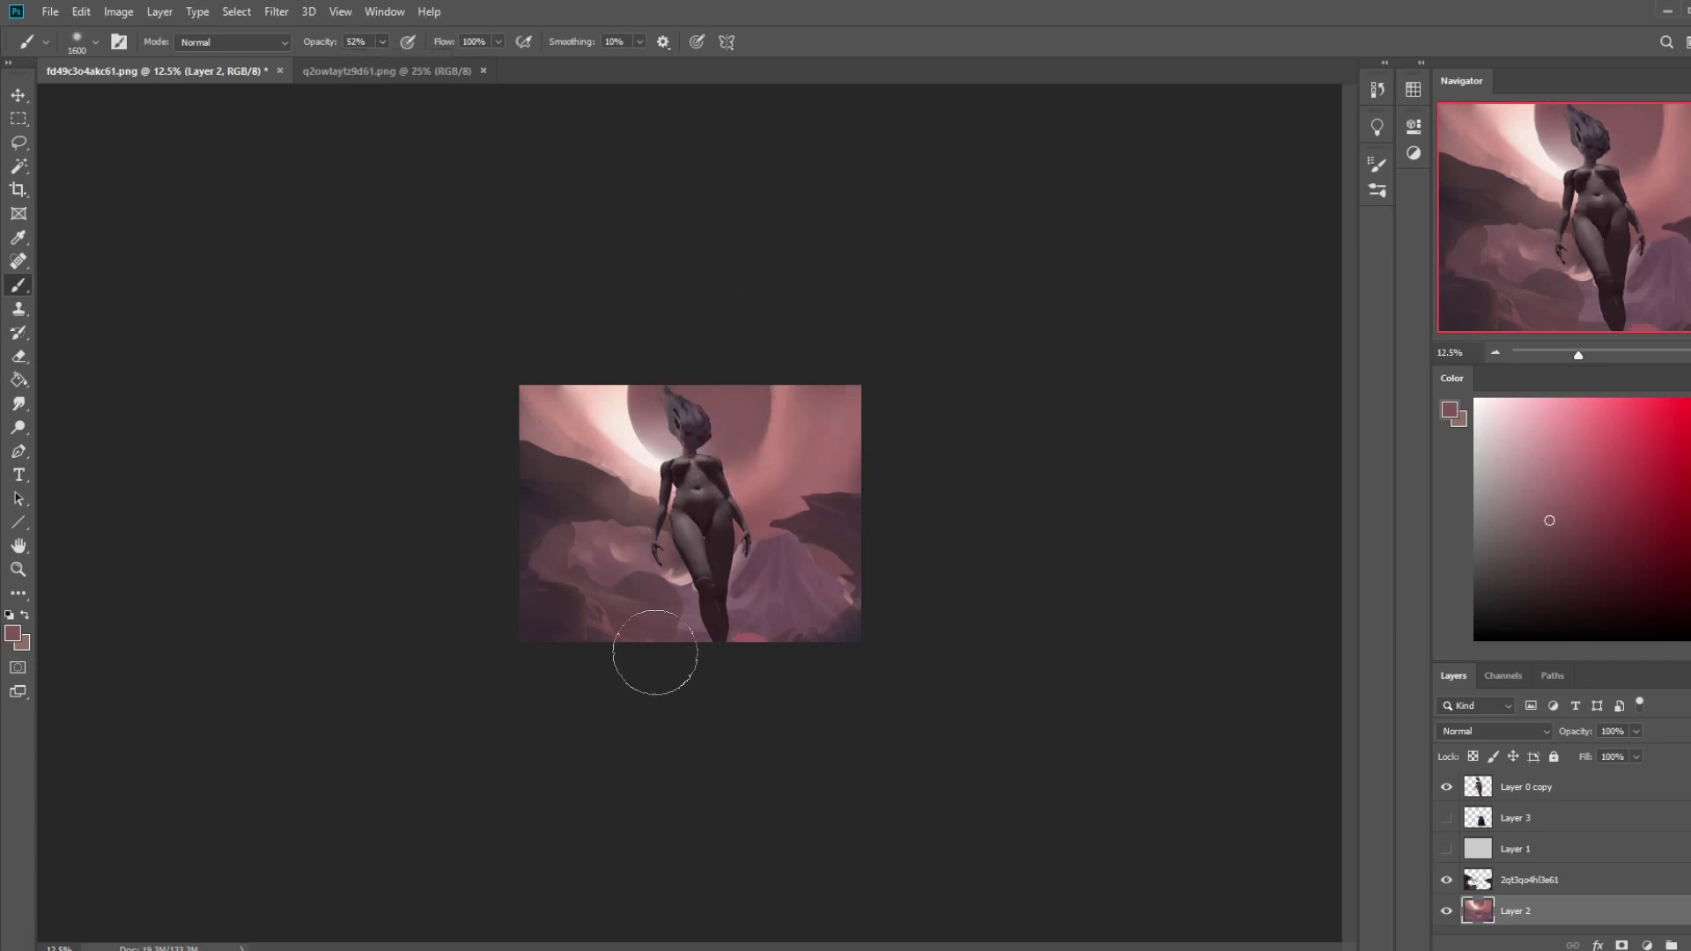
left_click(745, 498, "alt")
left_click(811, 434, "alt")
left_click(782, 451, "alt")
left_click(771, 462, "alt")
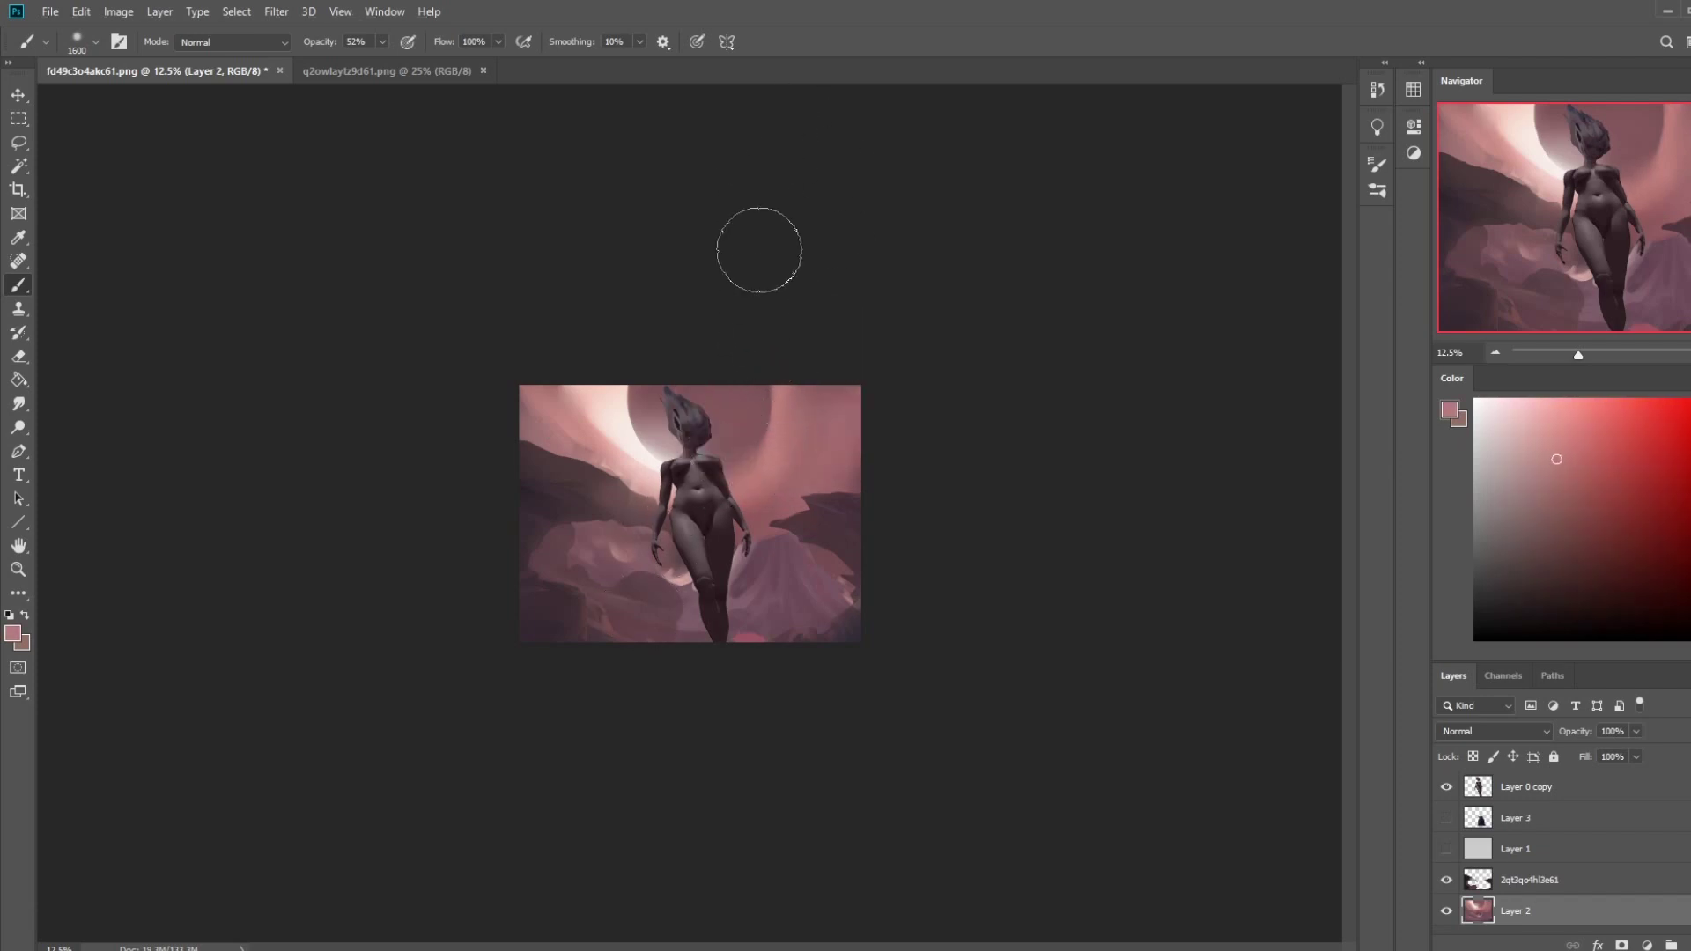
key("bracketleft")
key("bracketleft")
key("bracketleft")
key("bracketleft")
key("bracketleft")
key("bracketleft")
key("bracketleft")
key("bracketleft")
key("bracketleft")
key("bracketleft")
key("bracketleft")
key("bracketleft")
key("bracketleft")
key("bracketleft")
key("bracketright")
key("bracketright")
- Show the dark skirt on Layer 3, place it above Layer 0 copy, and position it over the figure's hips and legs
left_click(1541, 790)
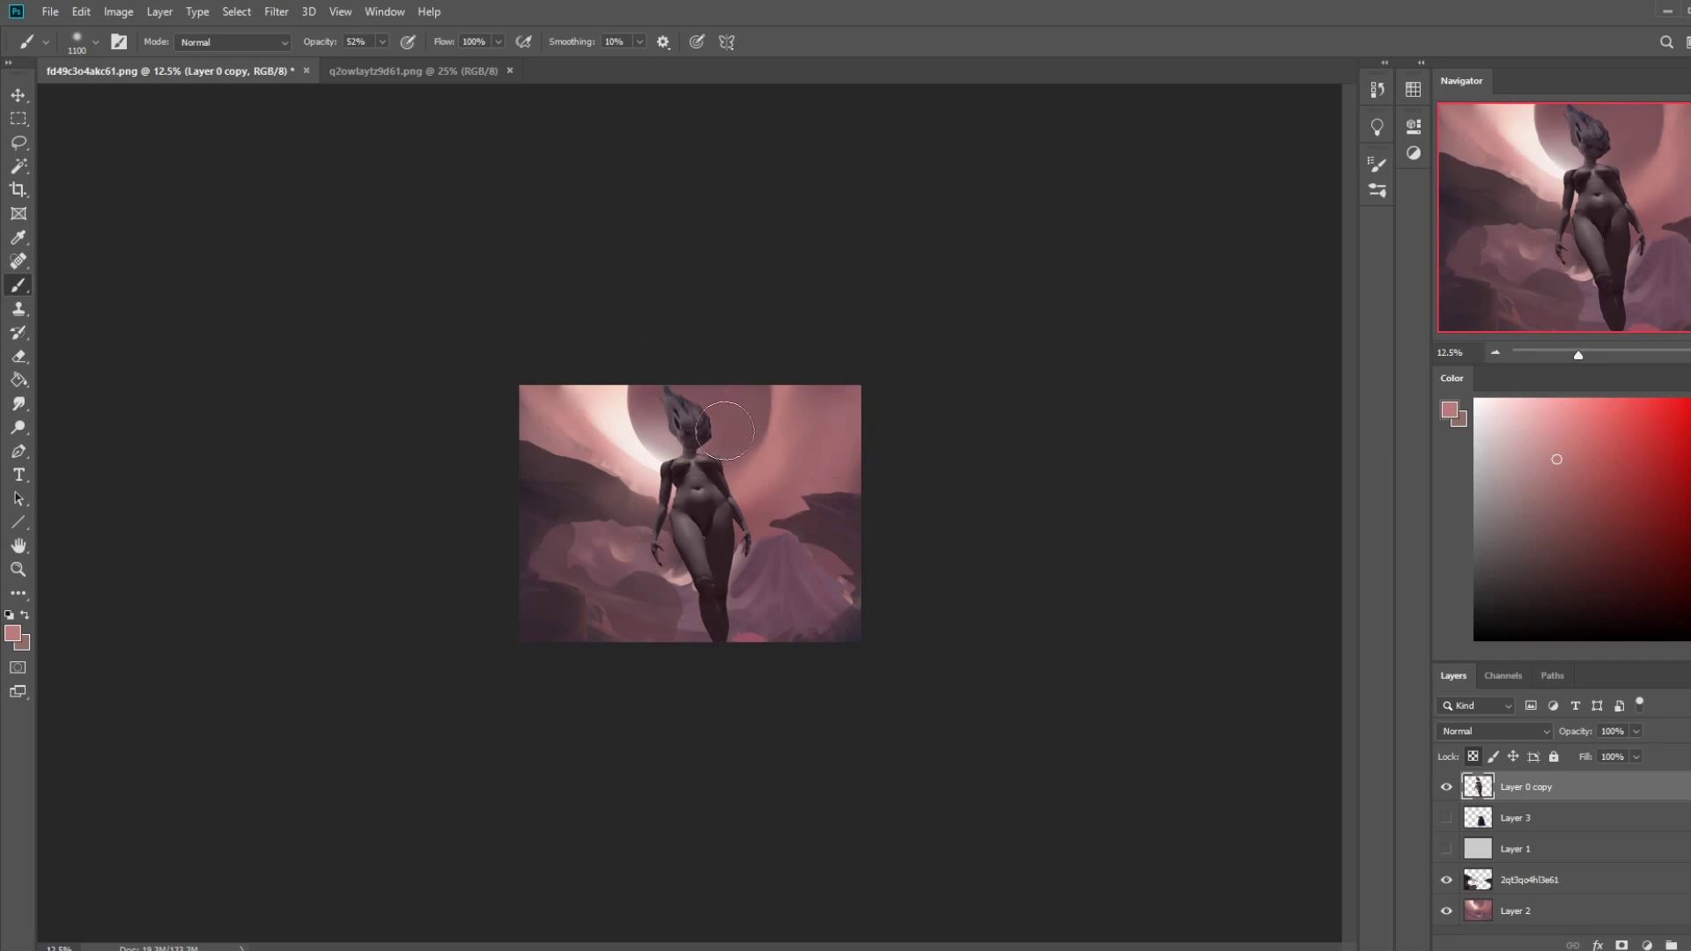
left_click(1447, 818)
left_click(1478, 820)
key("v")
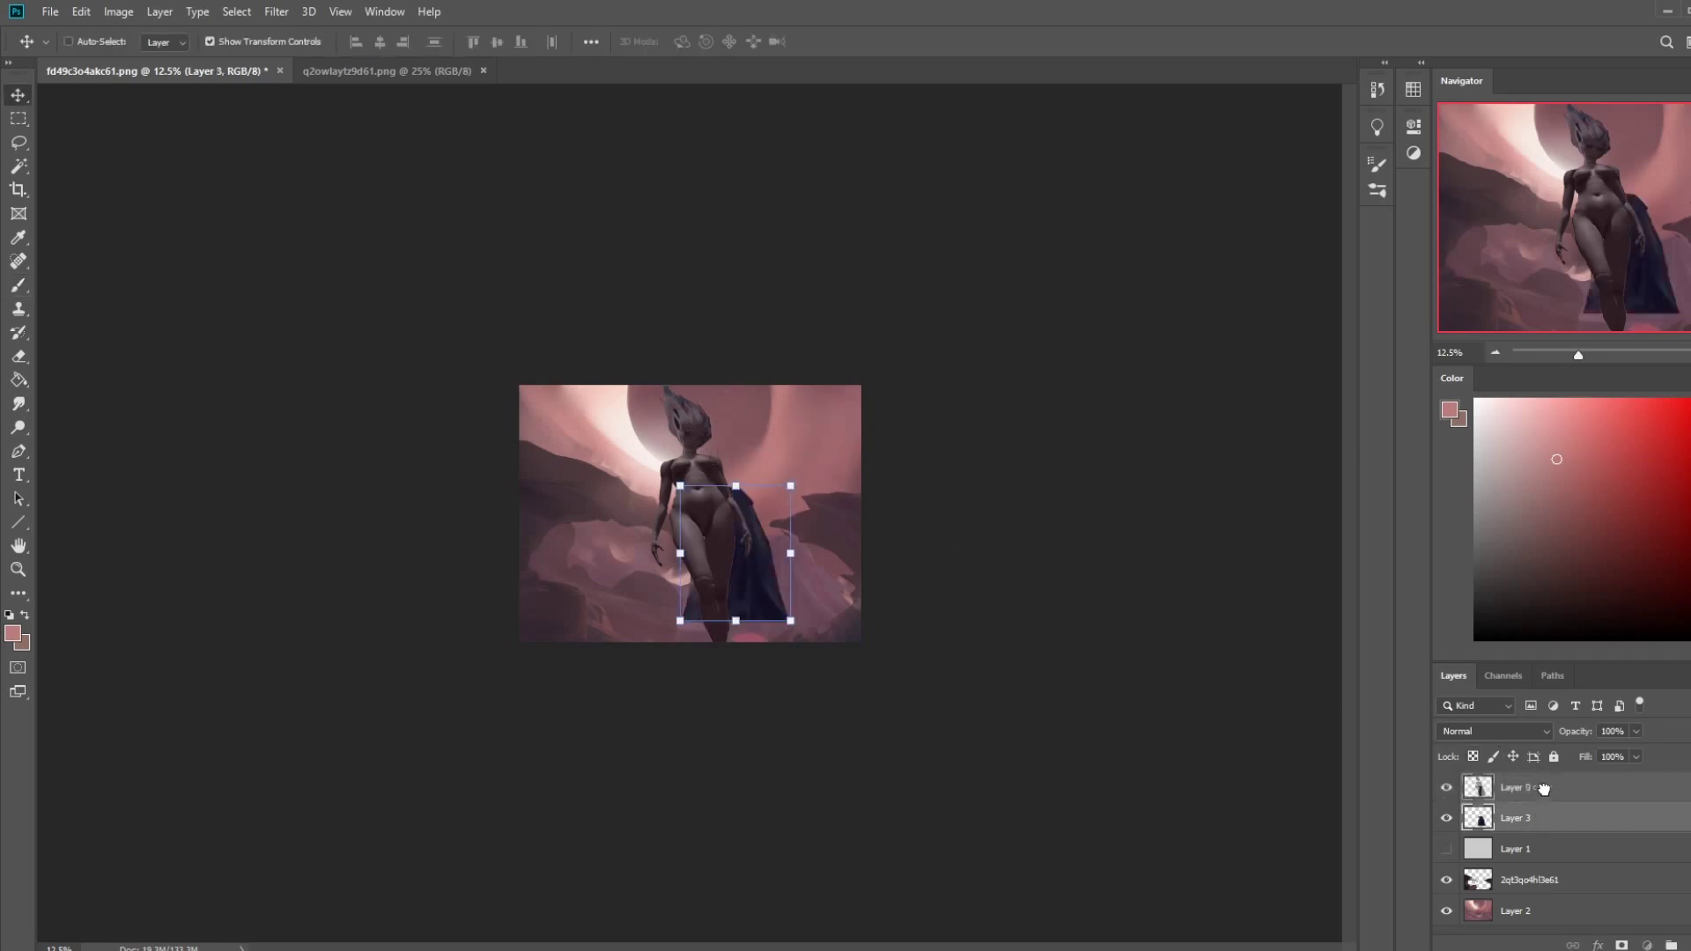
left_click_drag(1543, 819, 1543, 787)
mouse_move(763, 575)
left_mouse_down()
mouse_move(739, 602)
mouse_move(747, 584)
left_mouse_up()
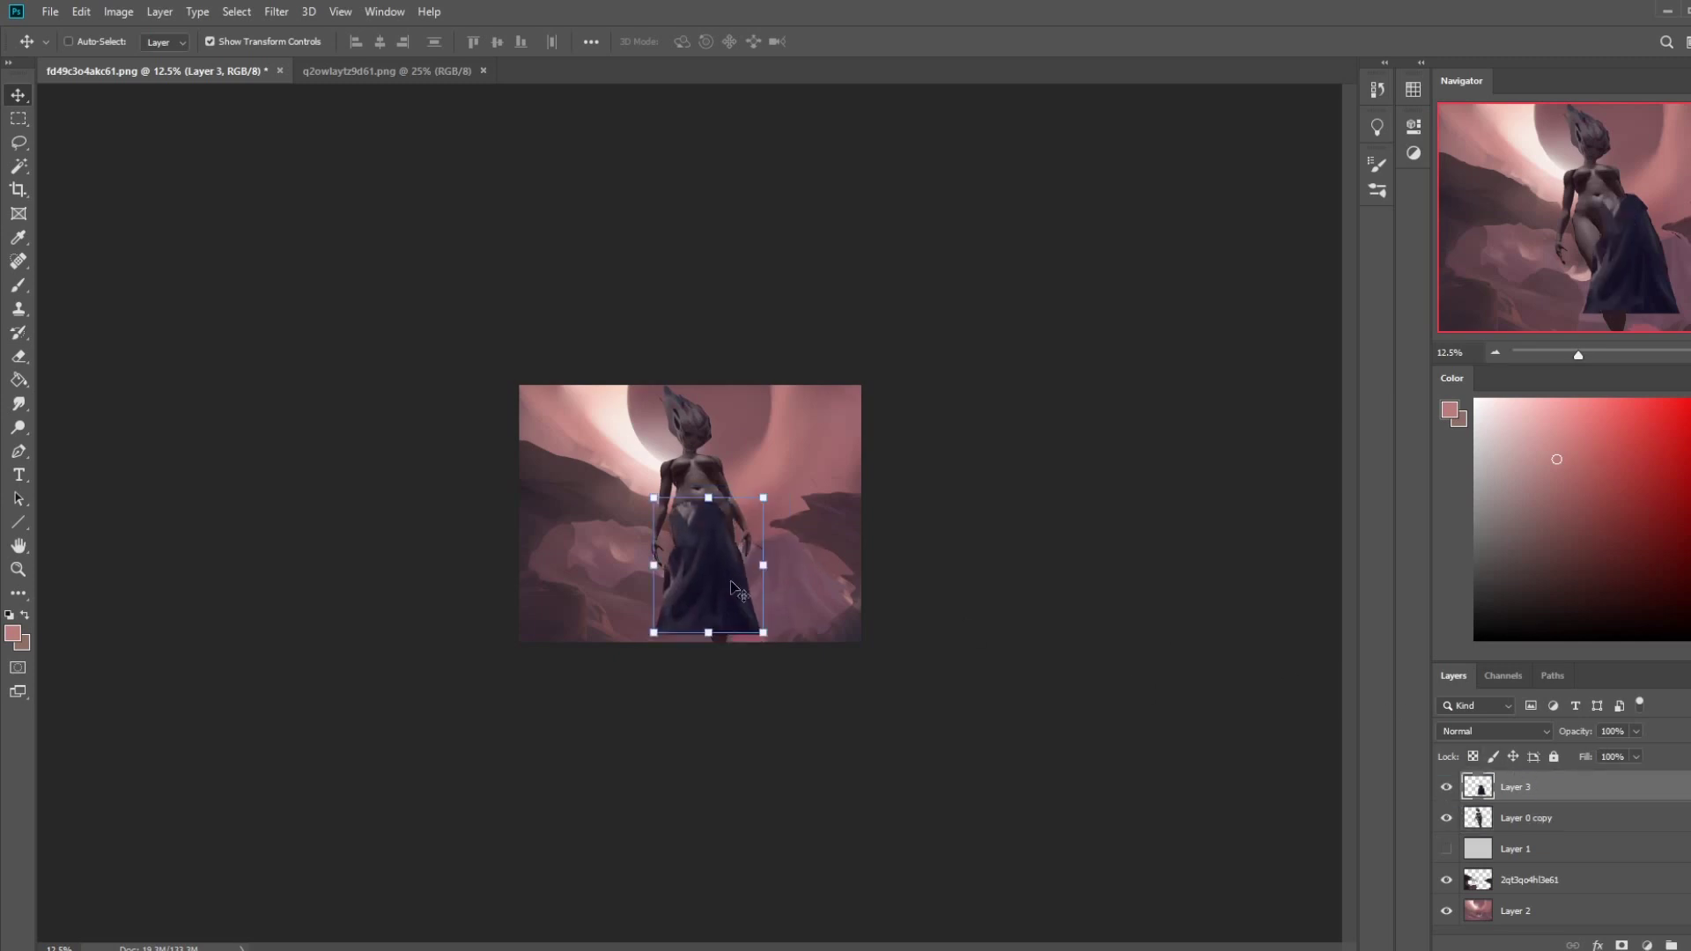
- Reduce the skirt layer's Fill to 65% and compare the image with the figure and skirt layers hidden and shown
key("e")
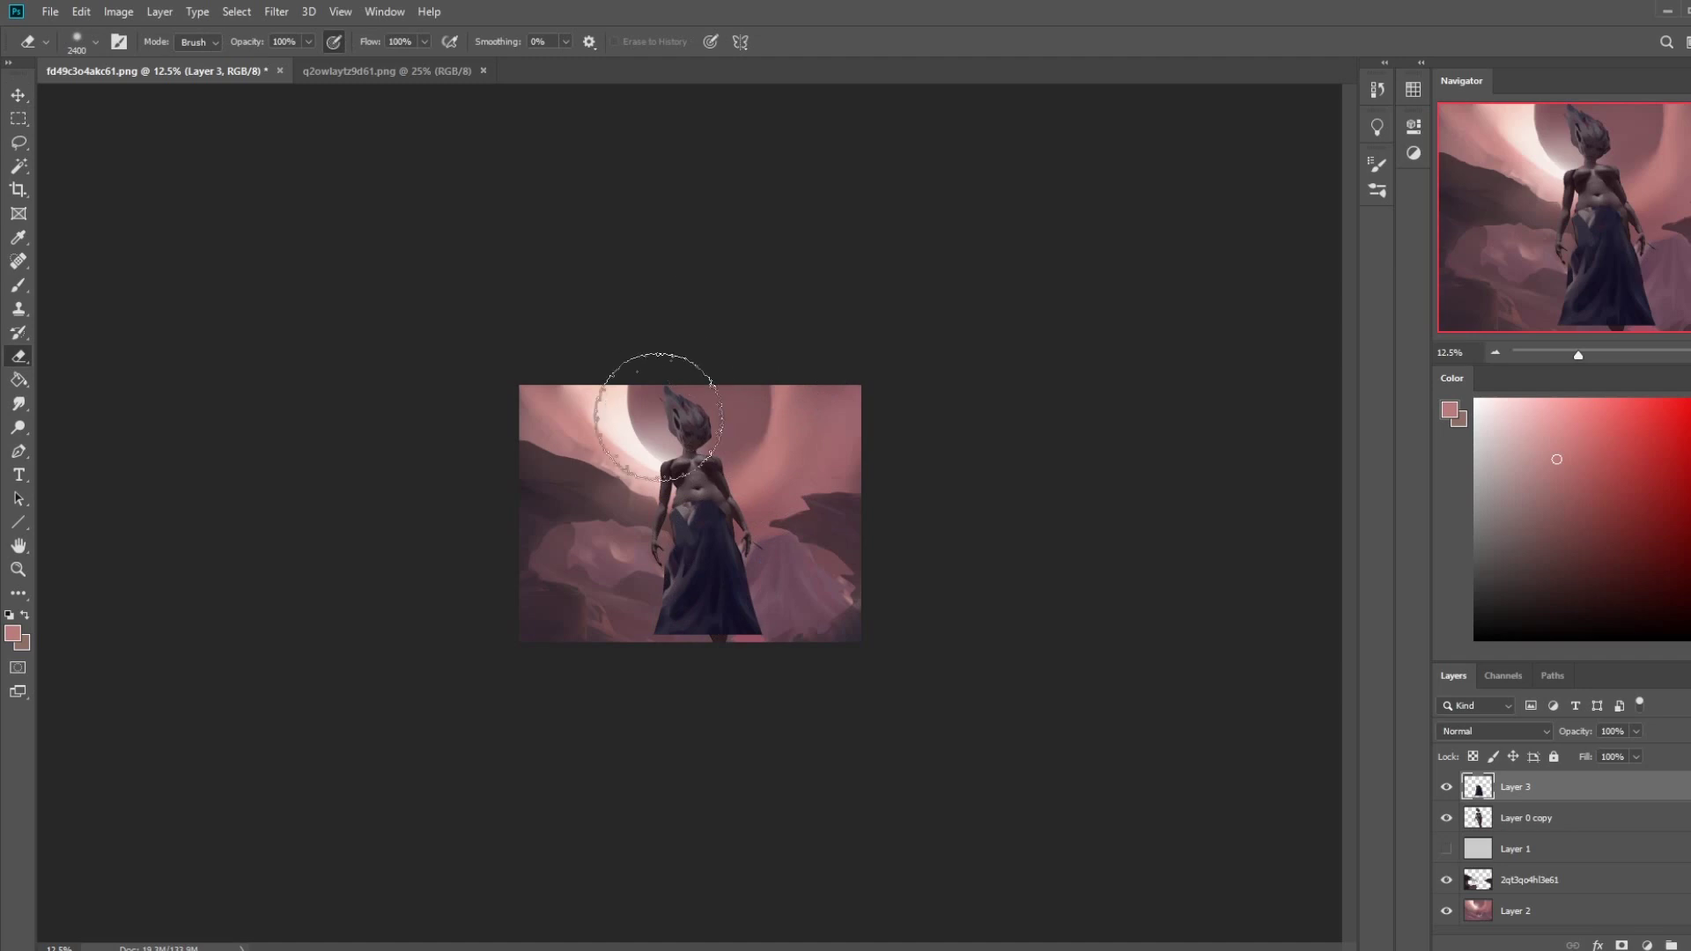
left_click(1637, 757)
left_click_drag(1641, 777, 1606, 780)
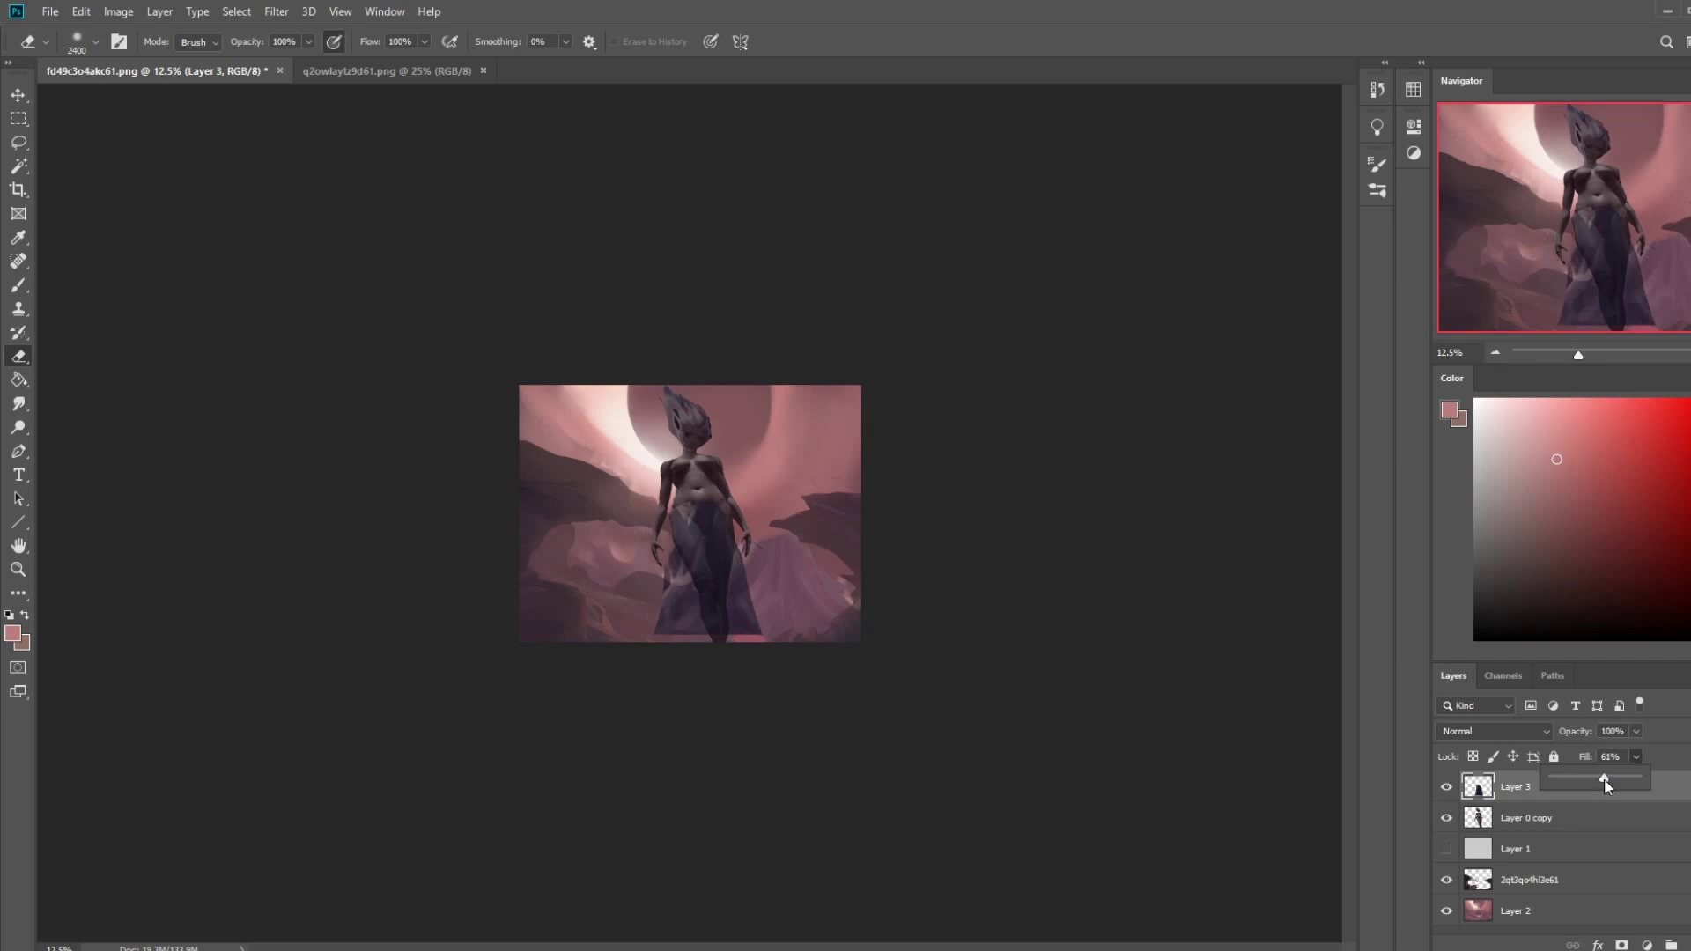
left_click_drag(1607, 785, 1610, 785)
key("b")
left_click(1446, 817)
left_click(1447, 818)
left_click(1449, 788)
left_click(1449, 788)
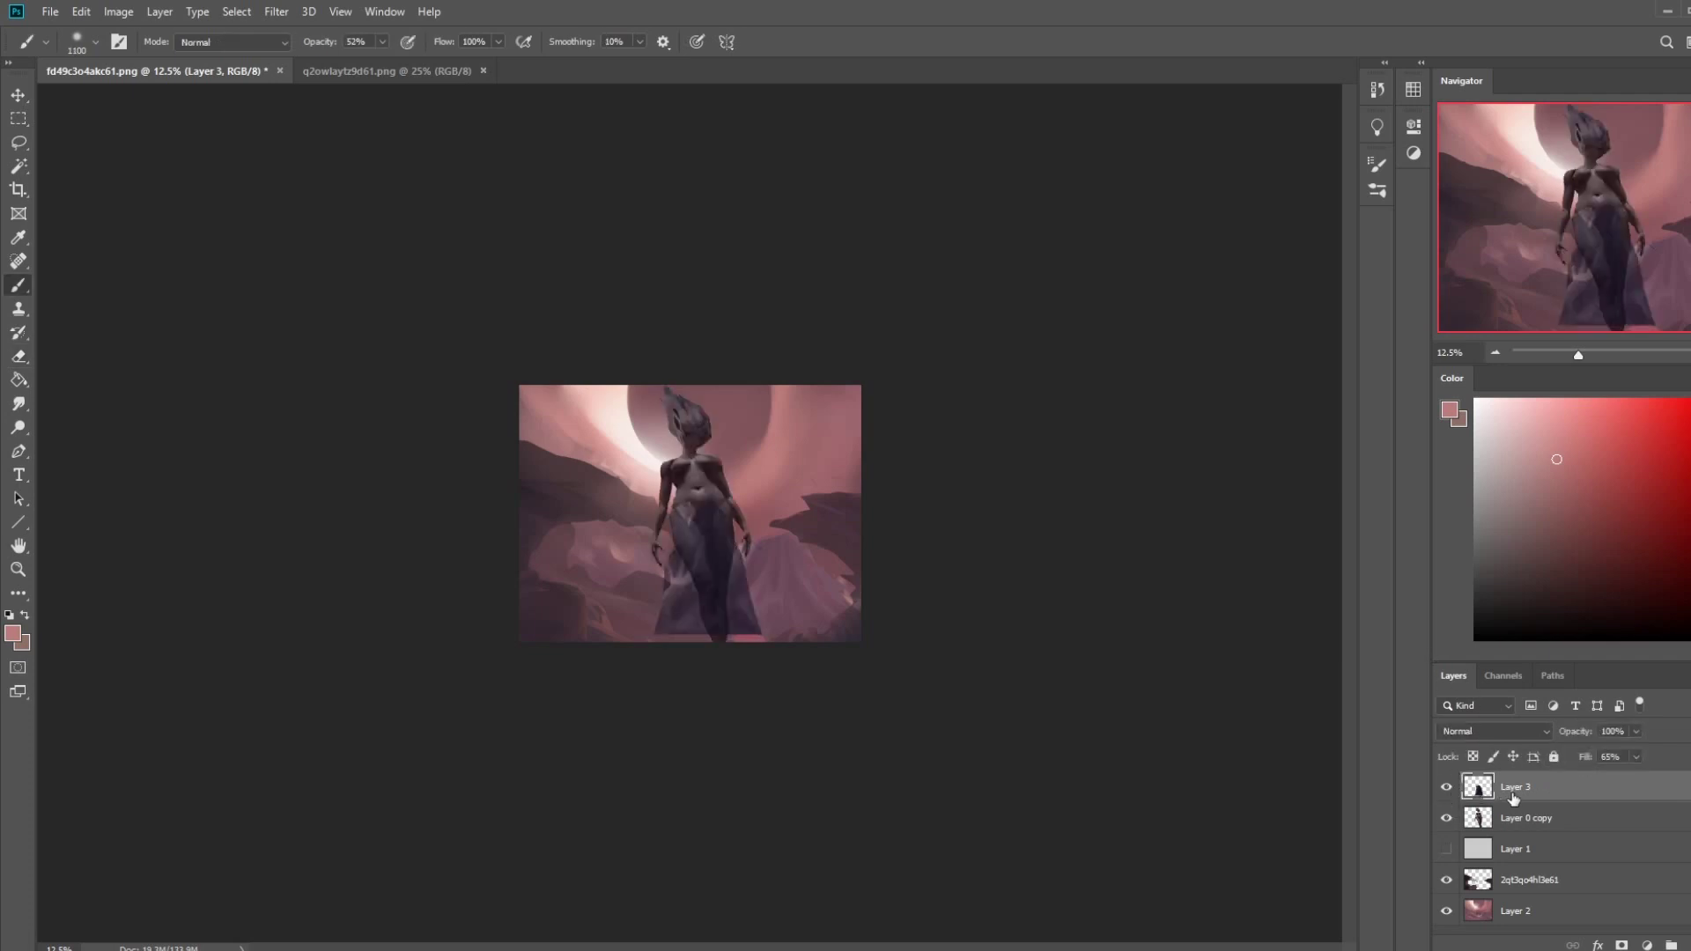
- Erase the skirt's hem and side edges on Layer 3 into a ragged, sheer shape with a dry-oil brush enlarged to 175 px
left_click(1524, 817)
left_click(1488, 791)
key("e")
right_click(747, 466)
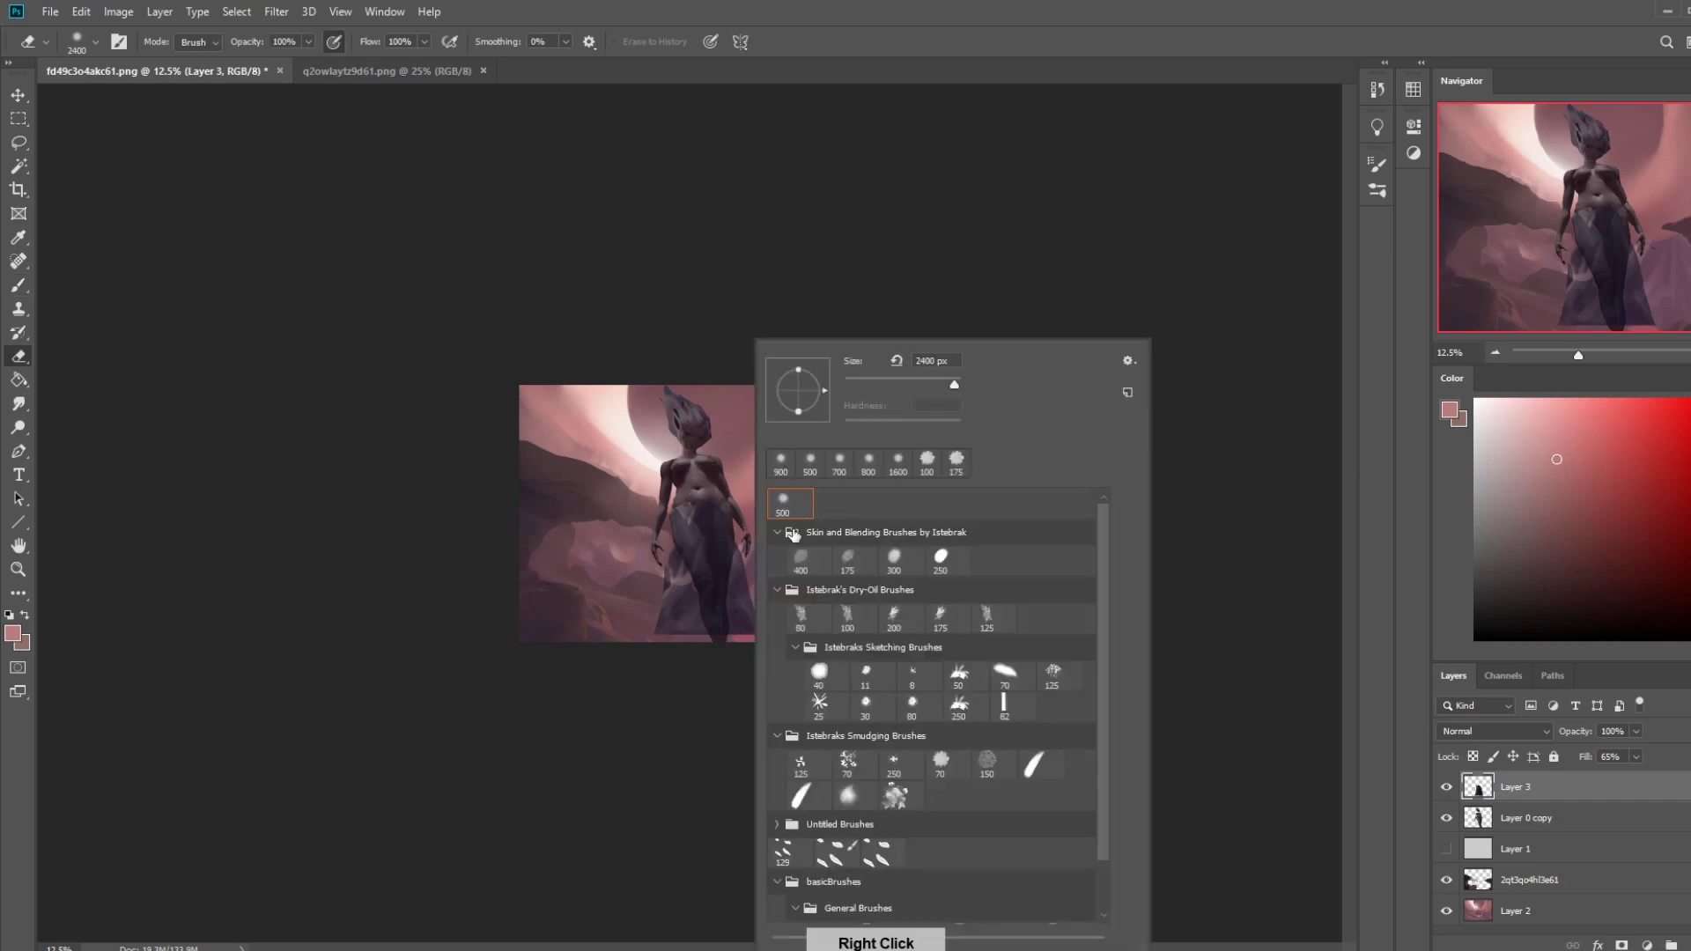
double_click(793, 616)
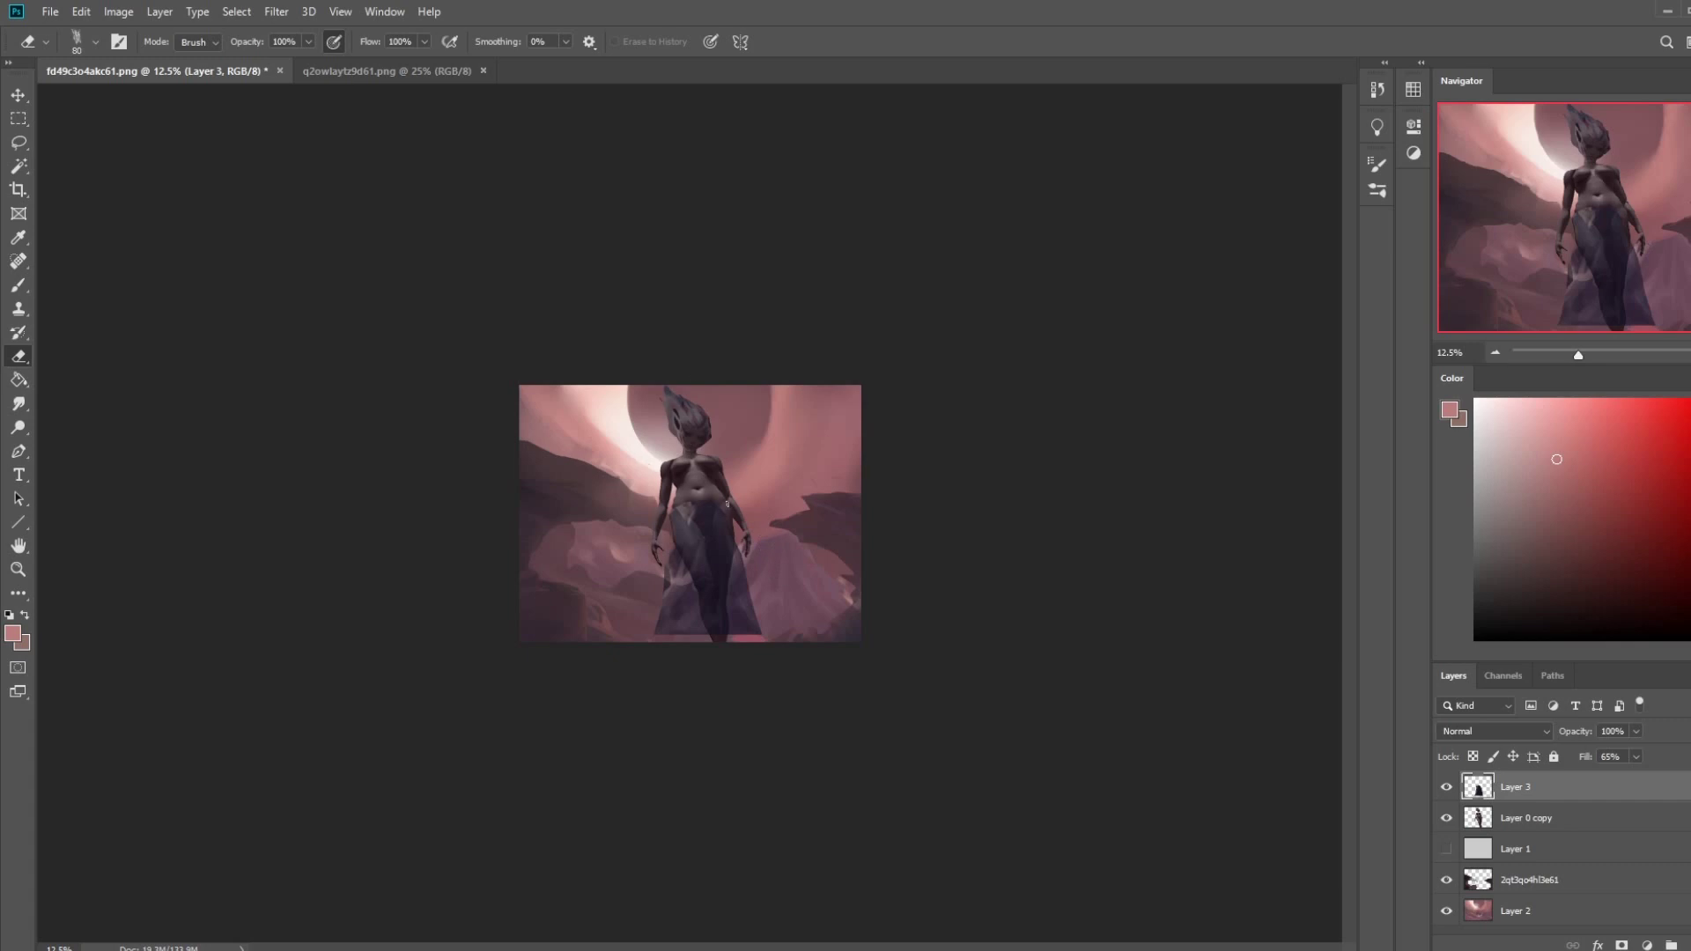
mouse_move(643, 656)
left_mouse_down()
mouse_move(663, 627)
mouse_move(718, 638)
left_mouse_up()
left_click_drag(748, 525, 751, 634)
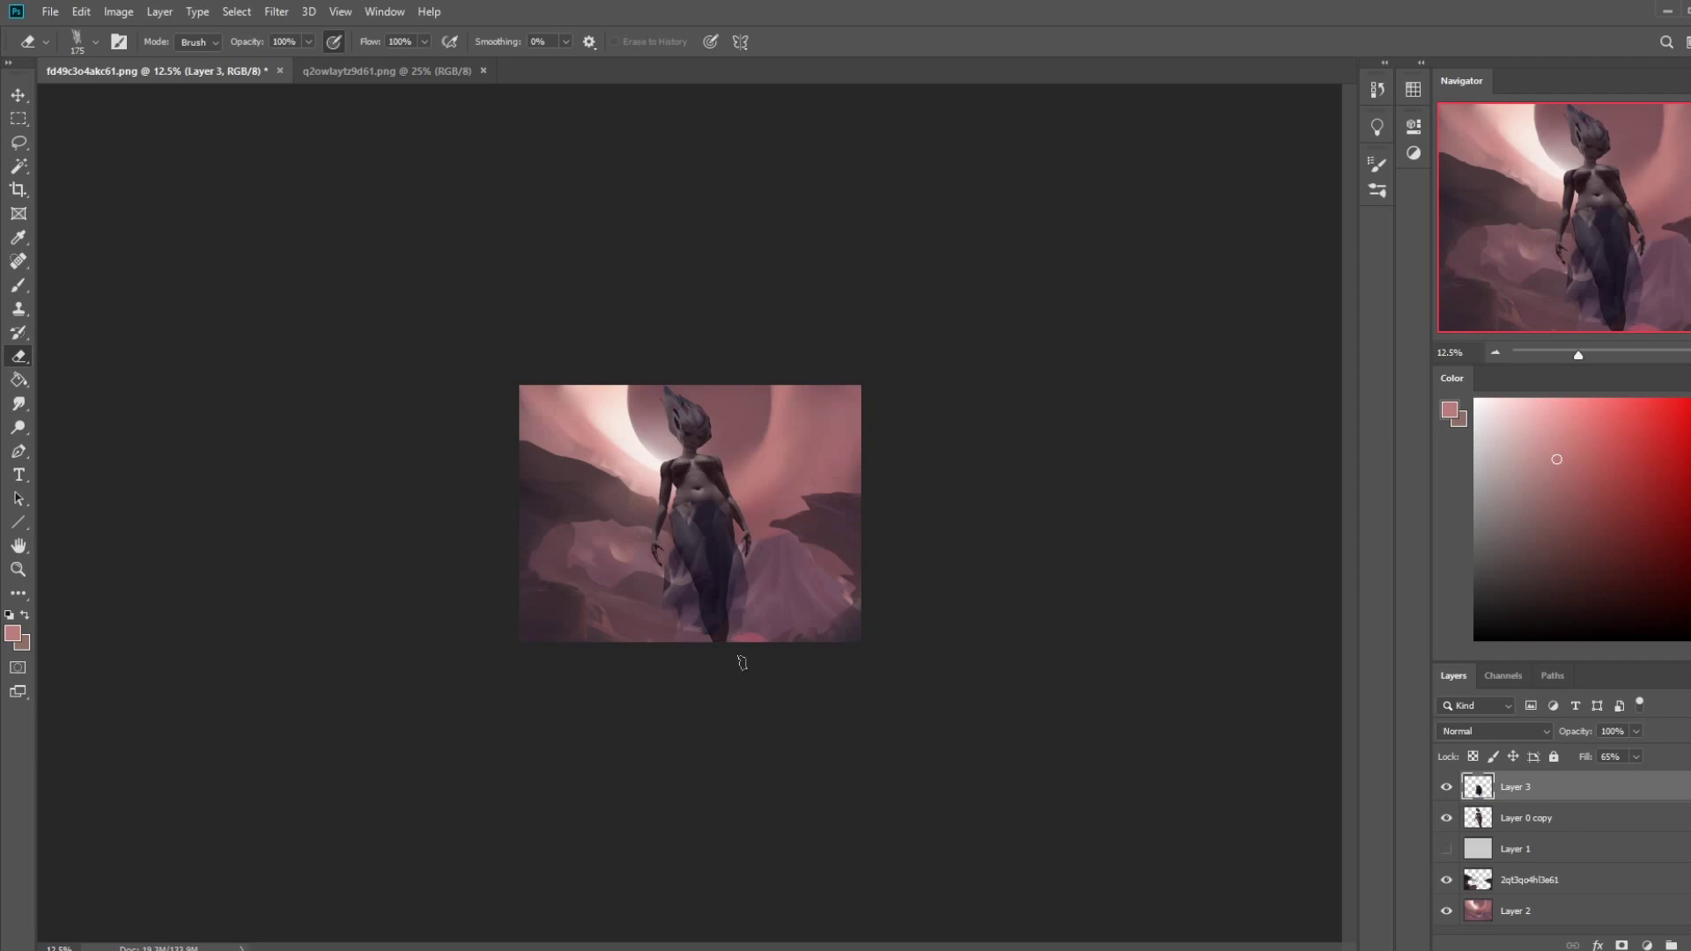
left_click_drag(747, 541, 742, 610)
- Duplicate the skirt layer, shrink and rotate the copy about 21°, fit it over the chest as a bodice, and trim its edges
key("b")
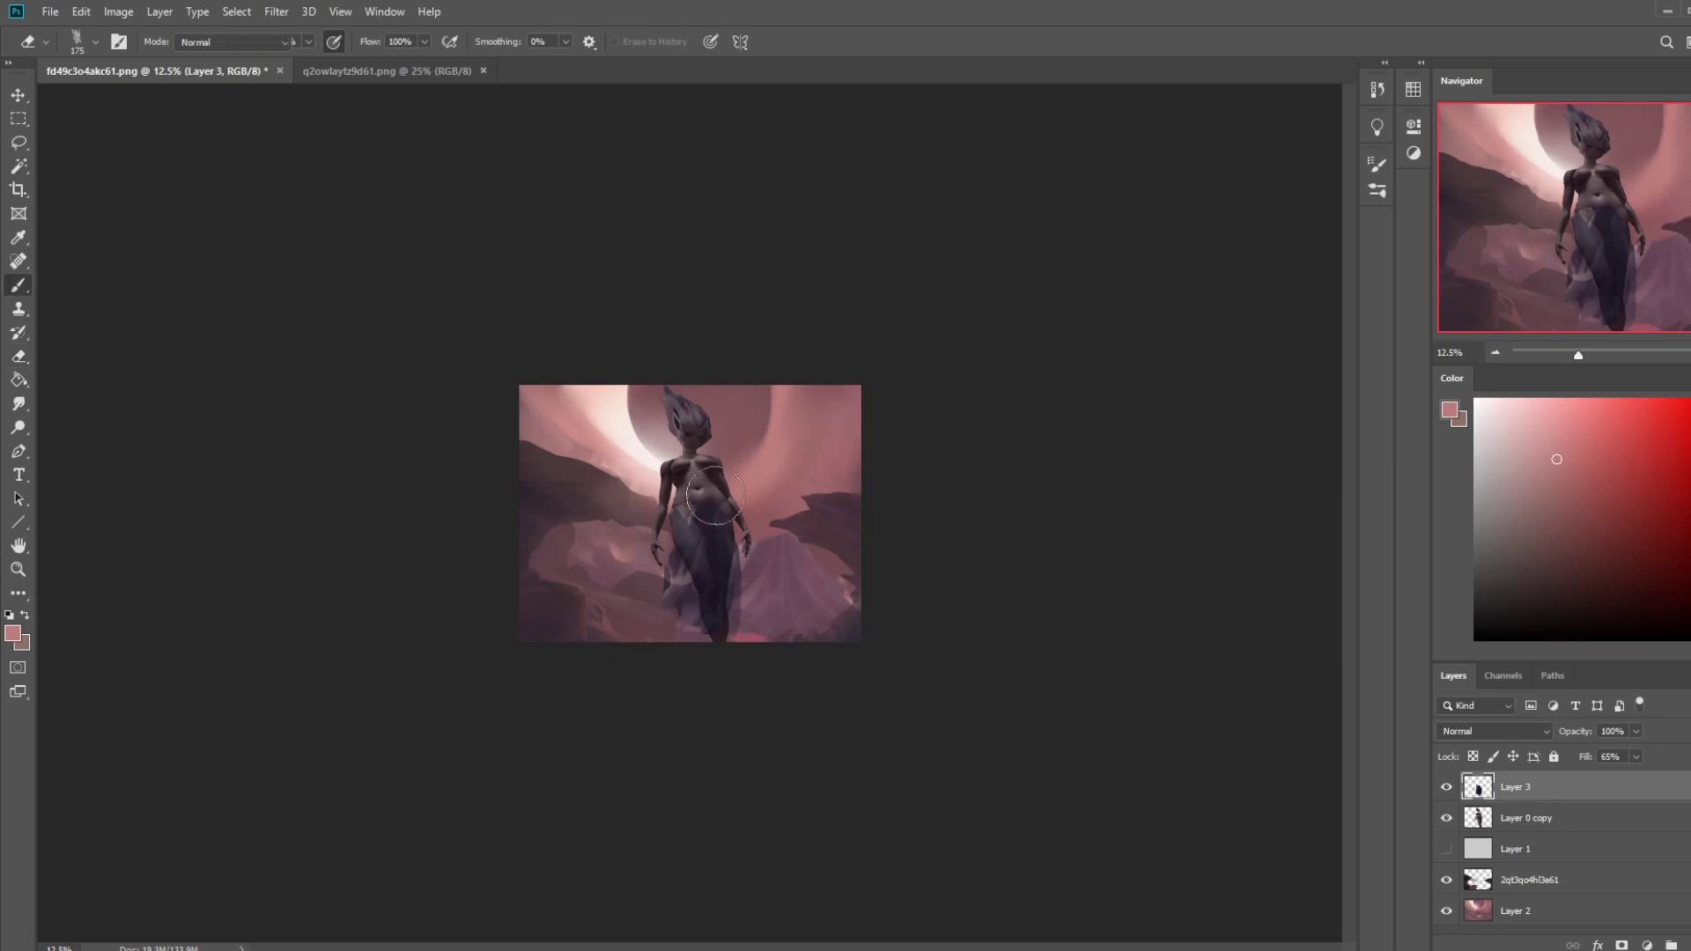
key("ctrl+j")
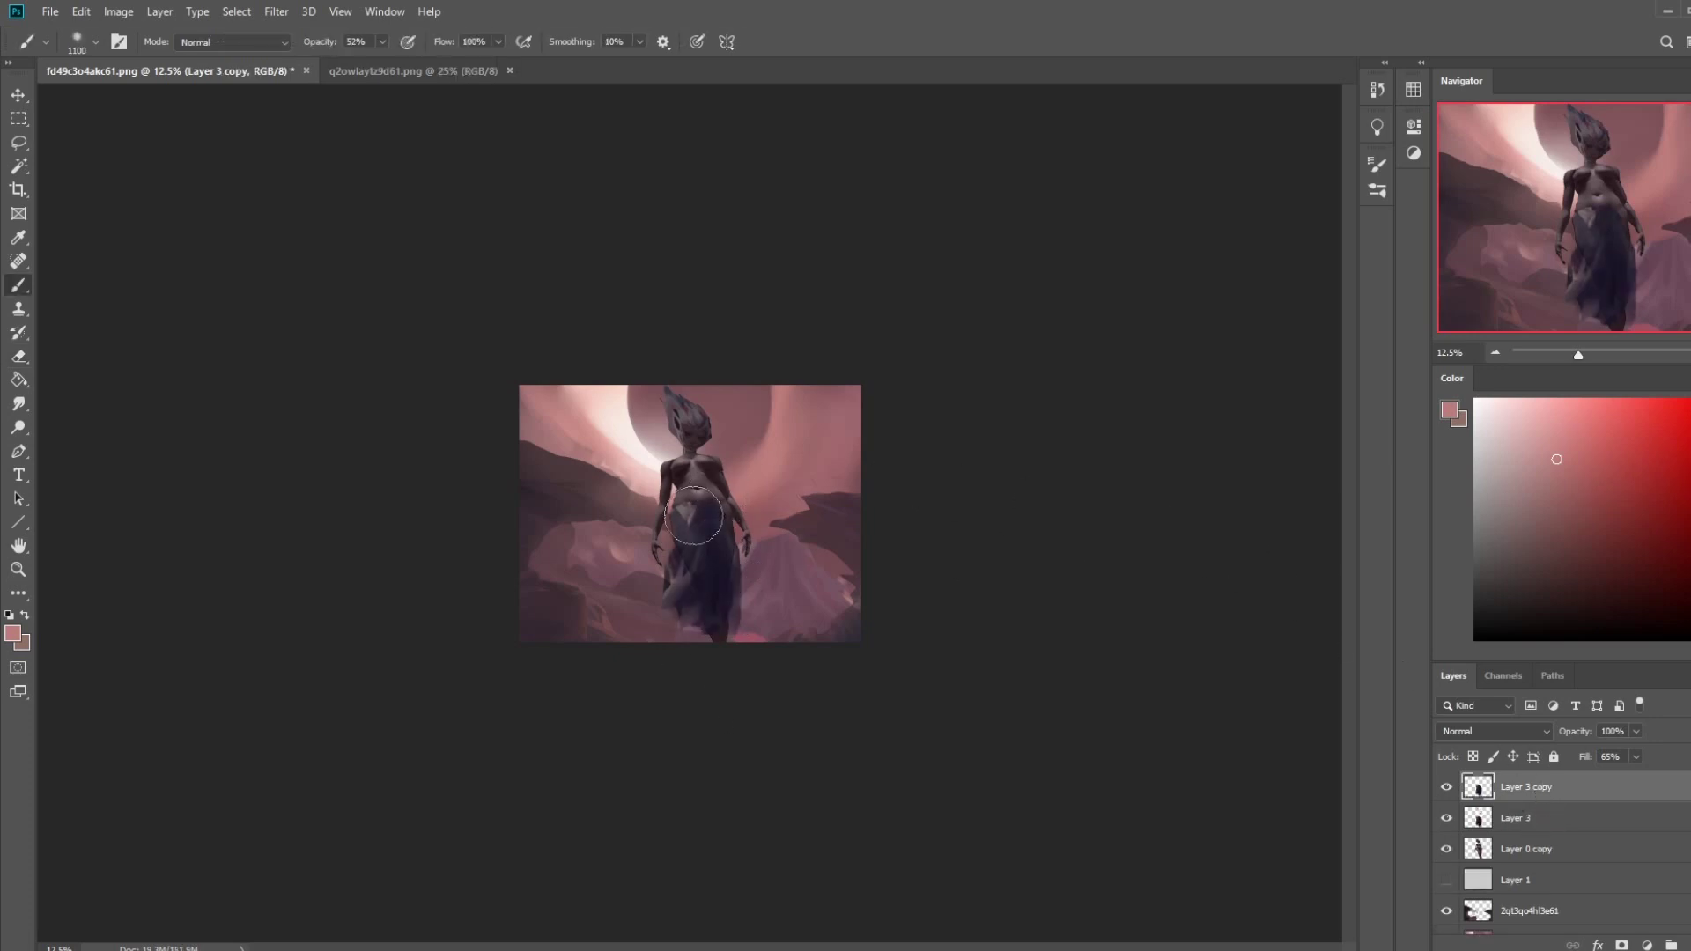
key("v")
mouse_move(706, 540)
left_mouse_down()
mouse_move(740, 471)
mouse_move(744, 493)
left_mouse_up()
left_click_drag(751, 581, 699, 491)
left_click(839, 41)
key("b")
key("v")
left_click_drag(723, 438, 698, 483)
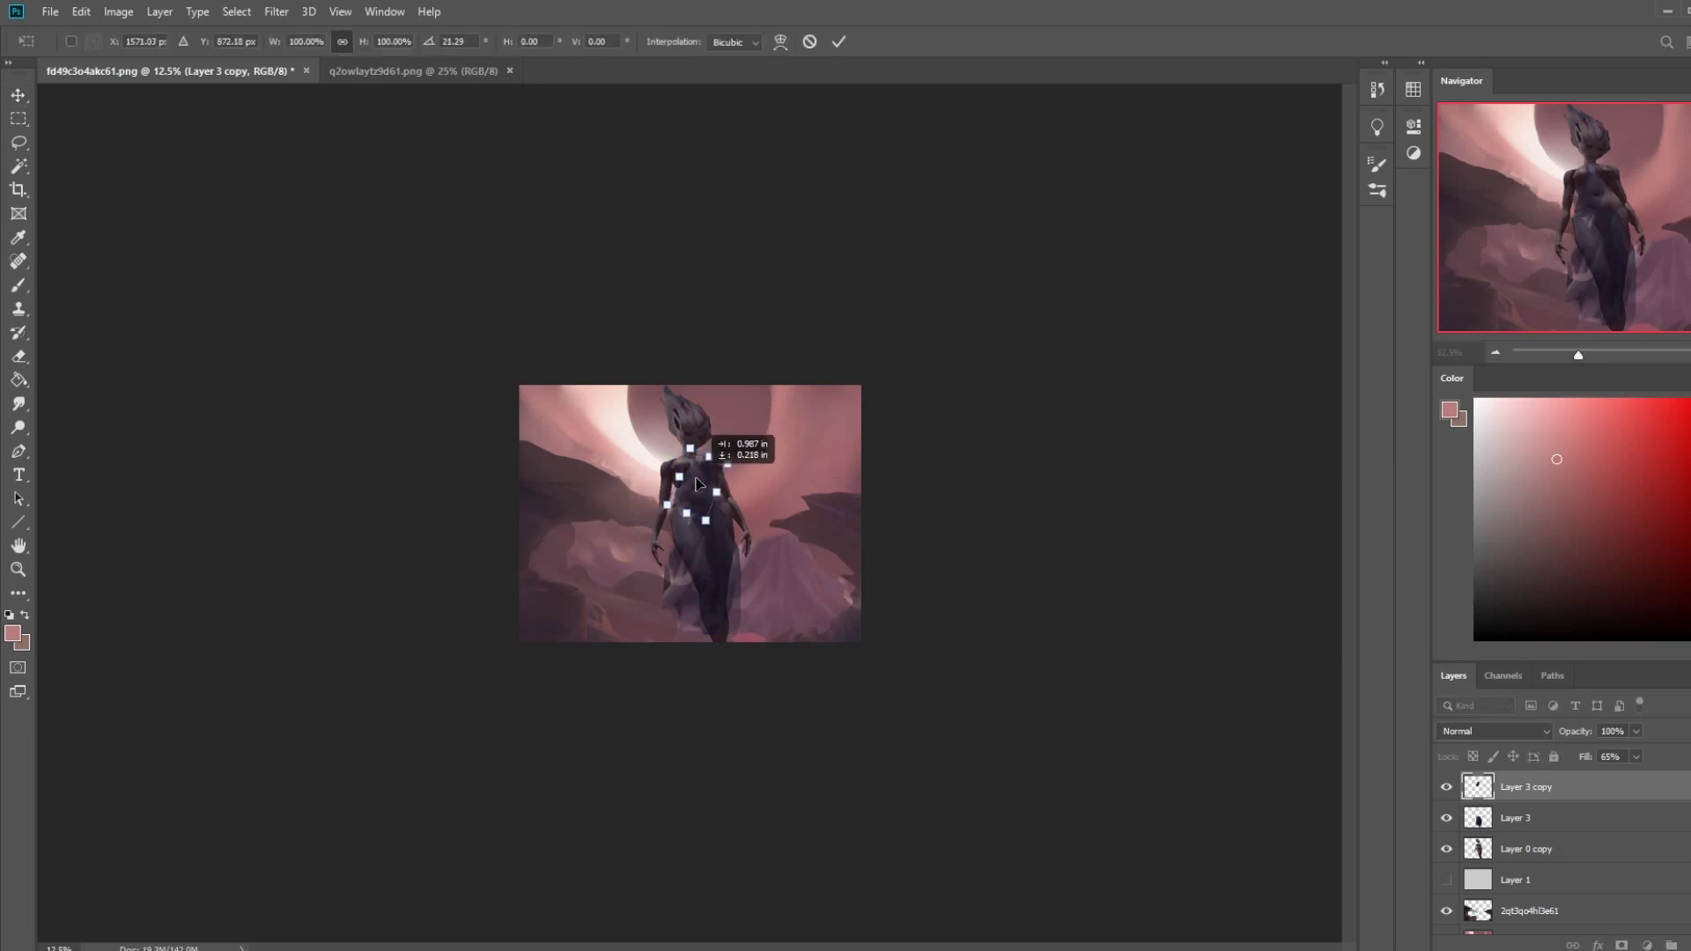
left_click(839, 42)
key("e")
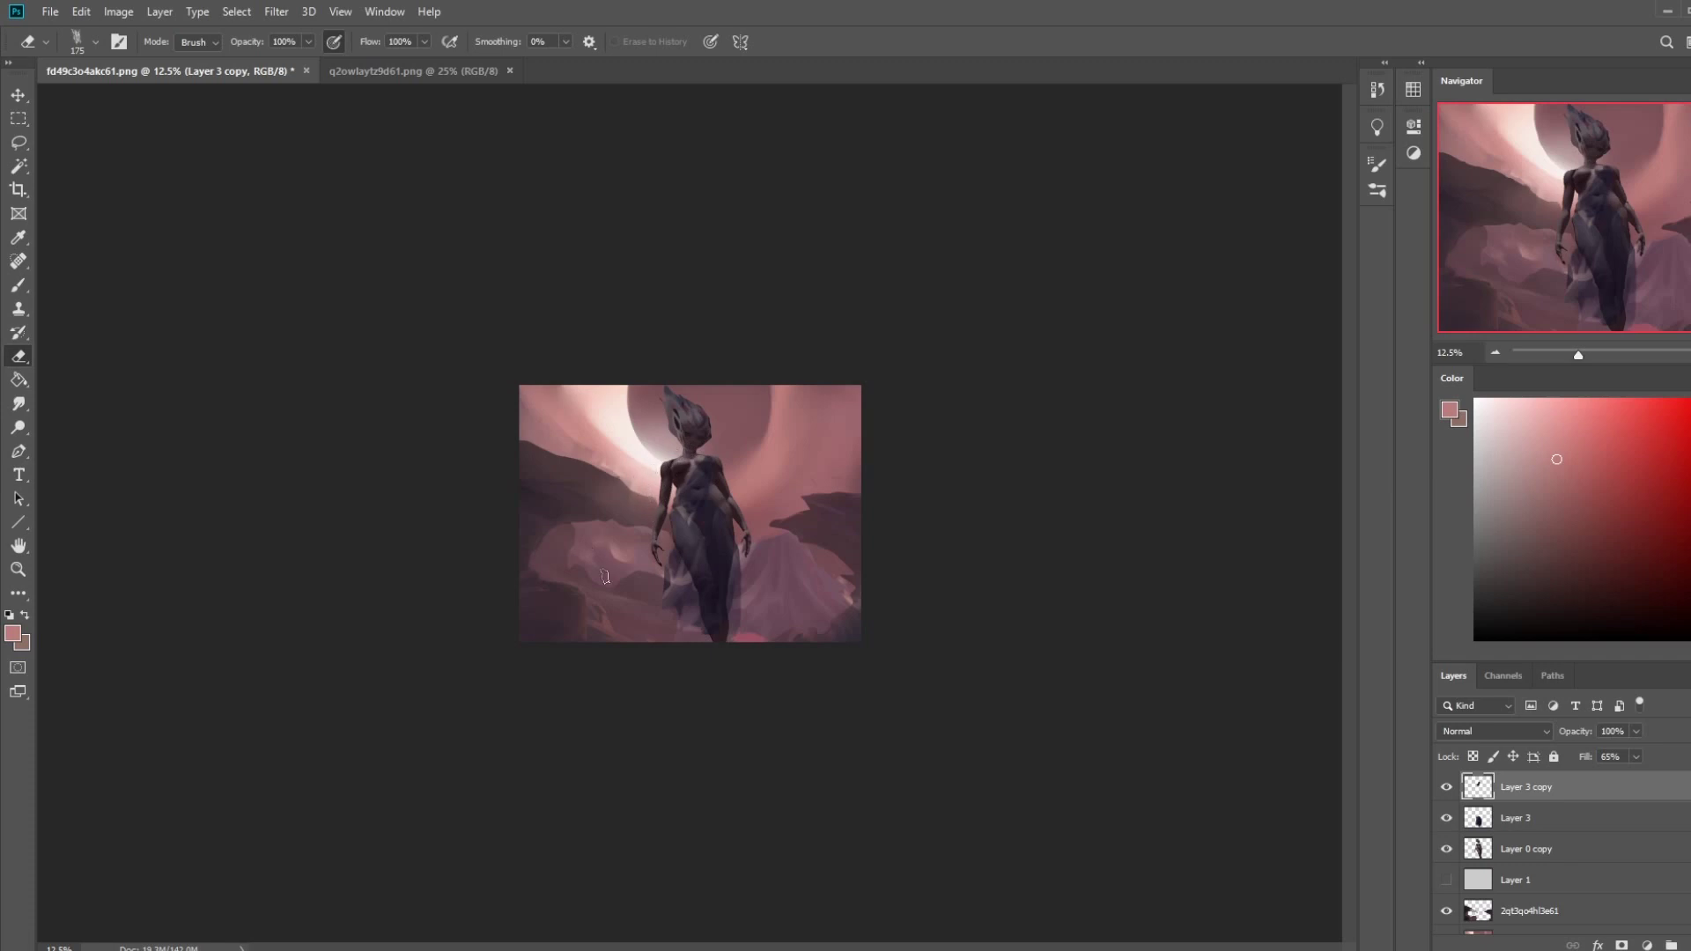
- Merge the skirt and bodice layers down into the figure on Layer 0 copy
right_click(1524, 824)
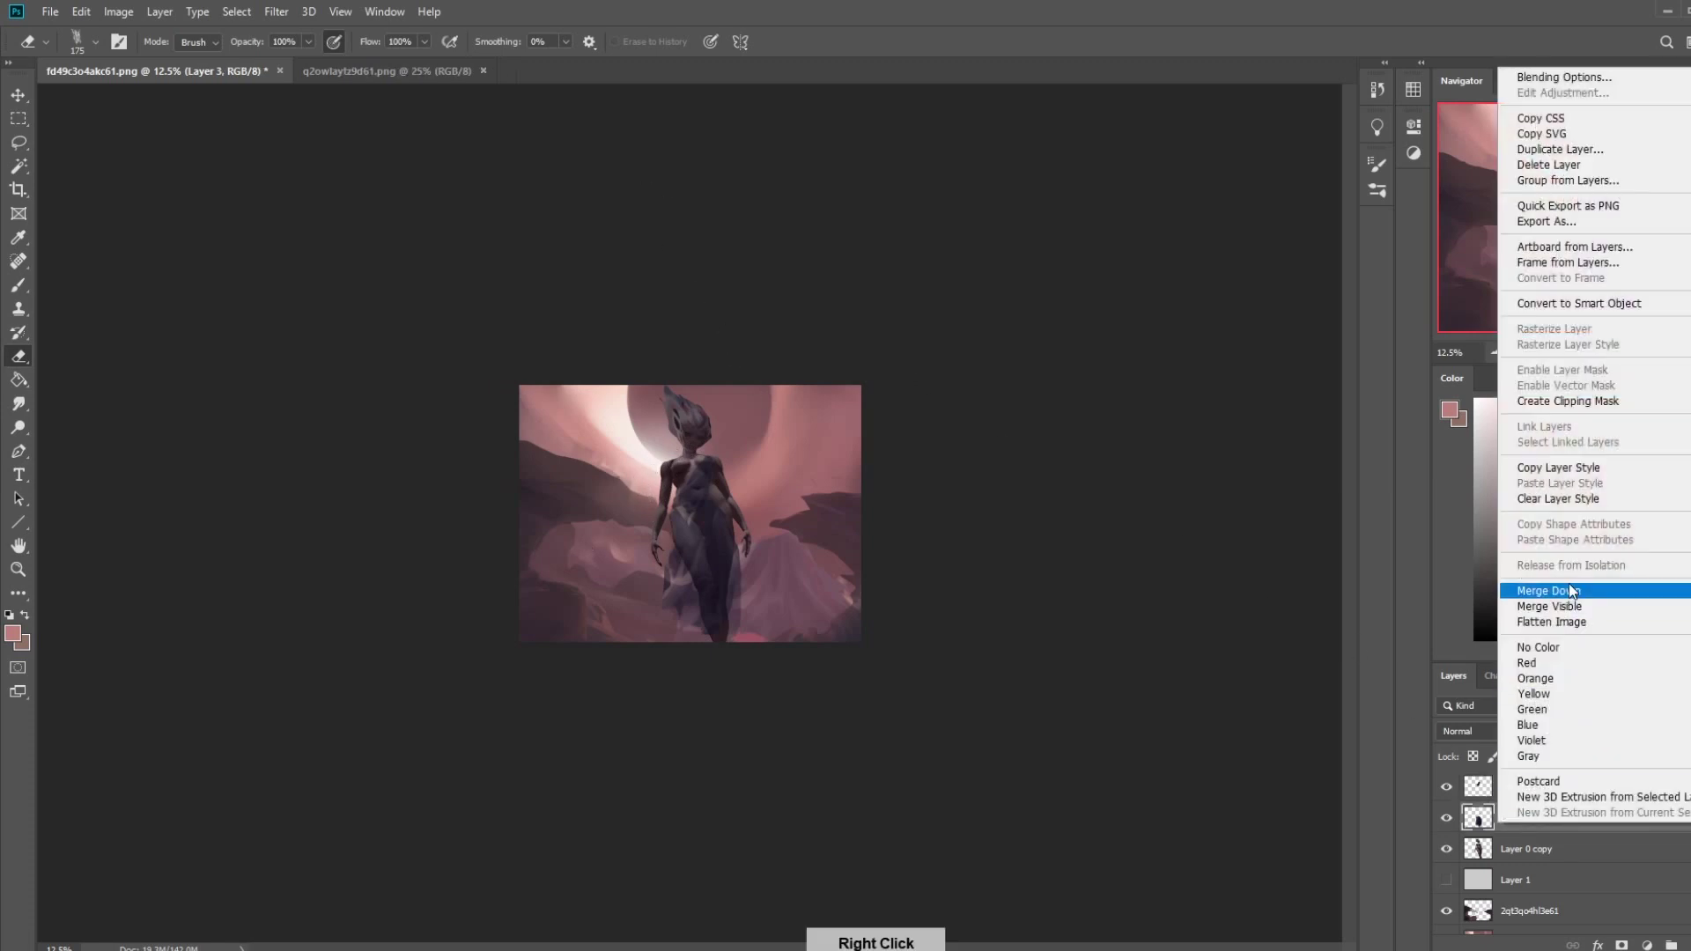
left_click(1565, 592)
right_click(1521, 782)
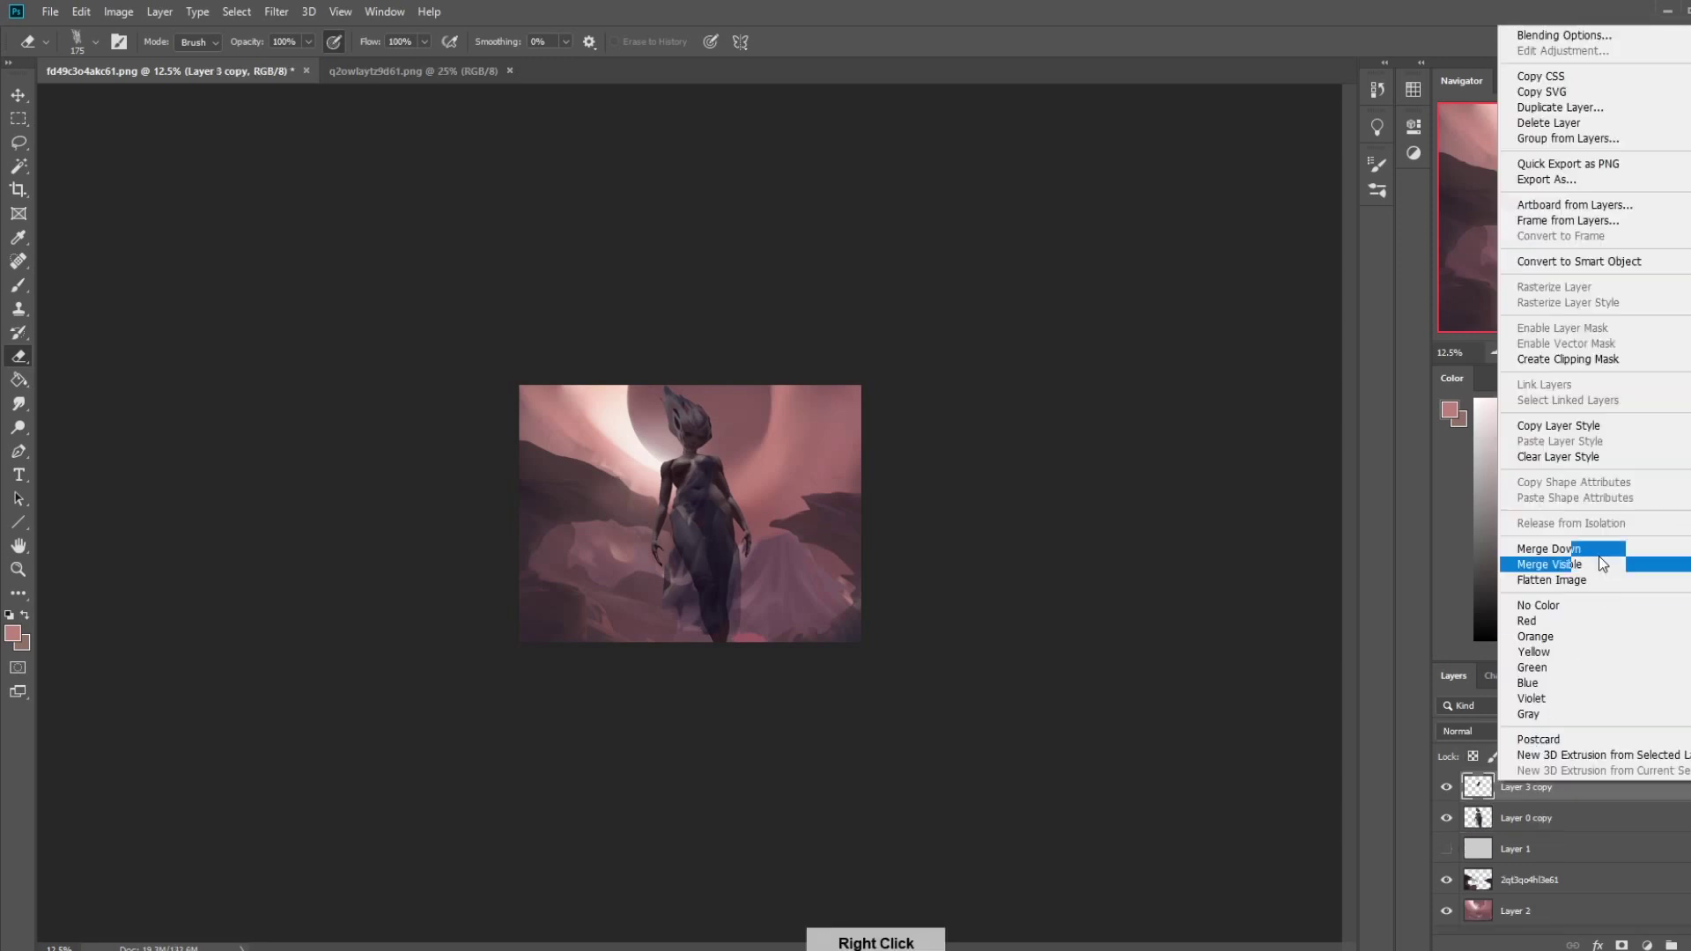
left_click(1597, 550)
- Paint a pale rim light on the hair tip of Layer 0 copy using the sampled eclipse glow and a 90 px brush
key("b")
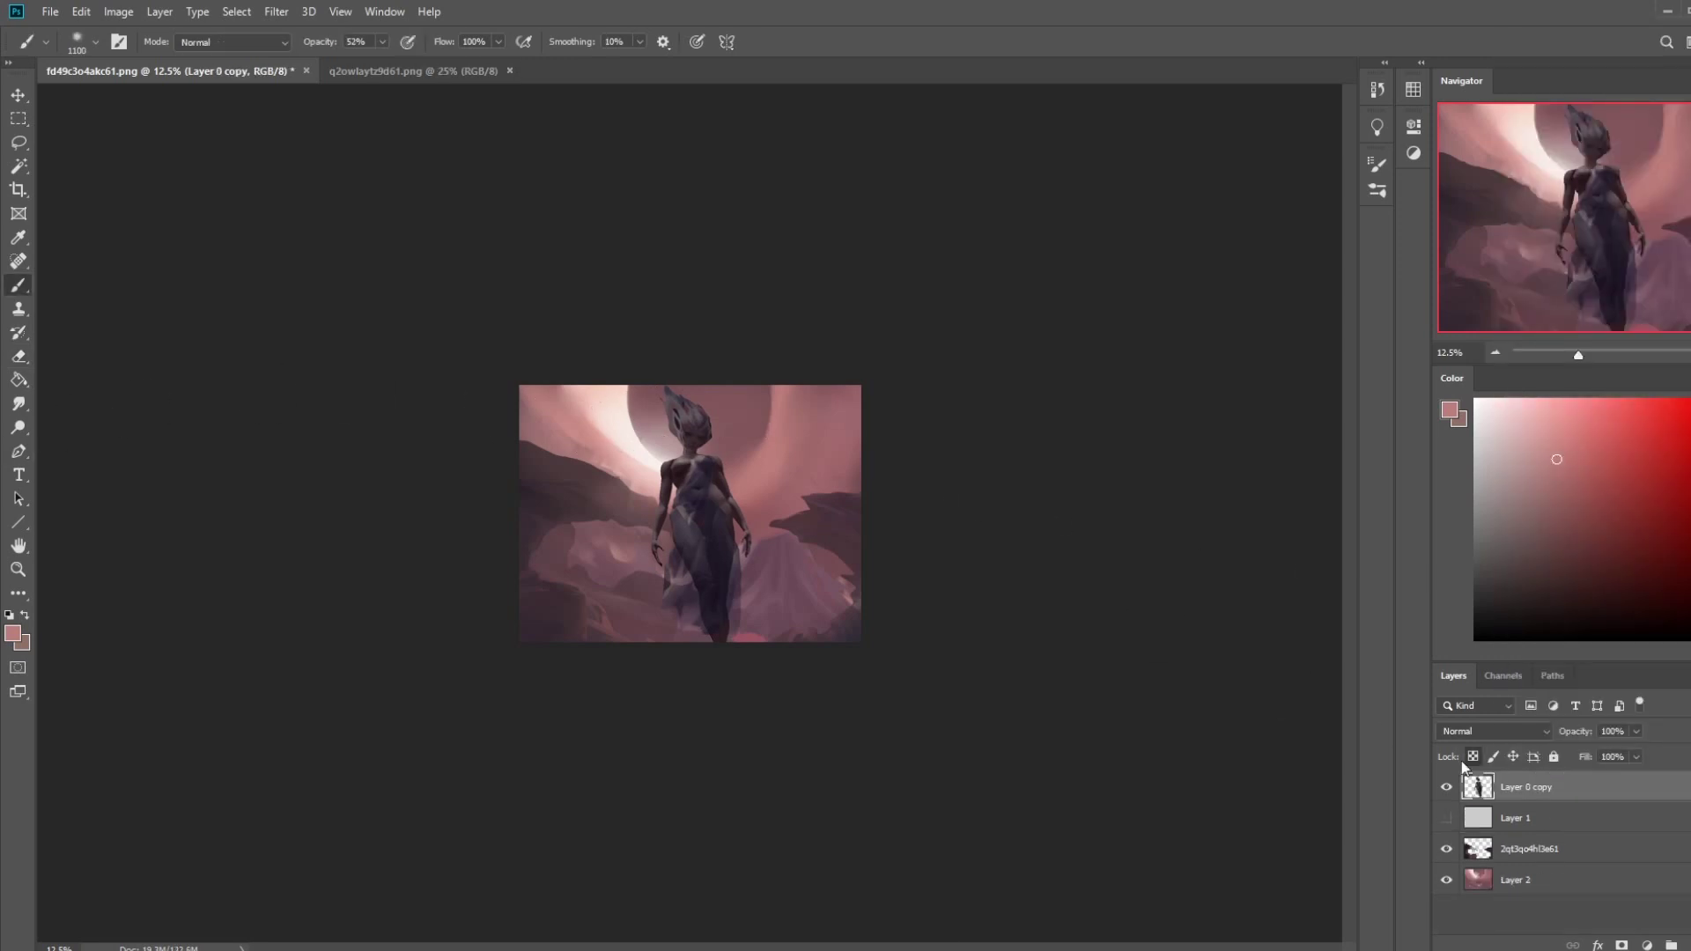
left_click(646, 397, "alt")
key("bracketleft")
key("bracketleft")
key("bracketleft")
key("bracketleft")
key("bracketleft")
key("bracketleft")
key("bracketleft")
key("bracketleft")
key("bracketleft")
key("bracketleft")
key("bracketleft")
key("bracketleft")
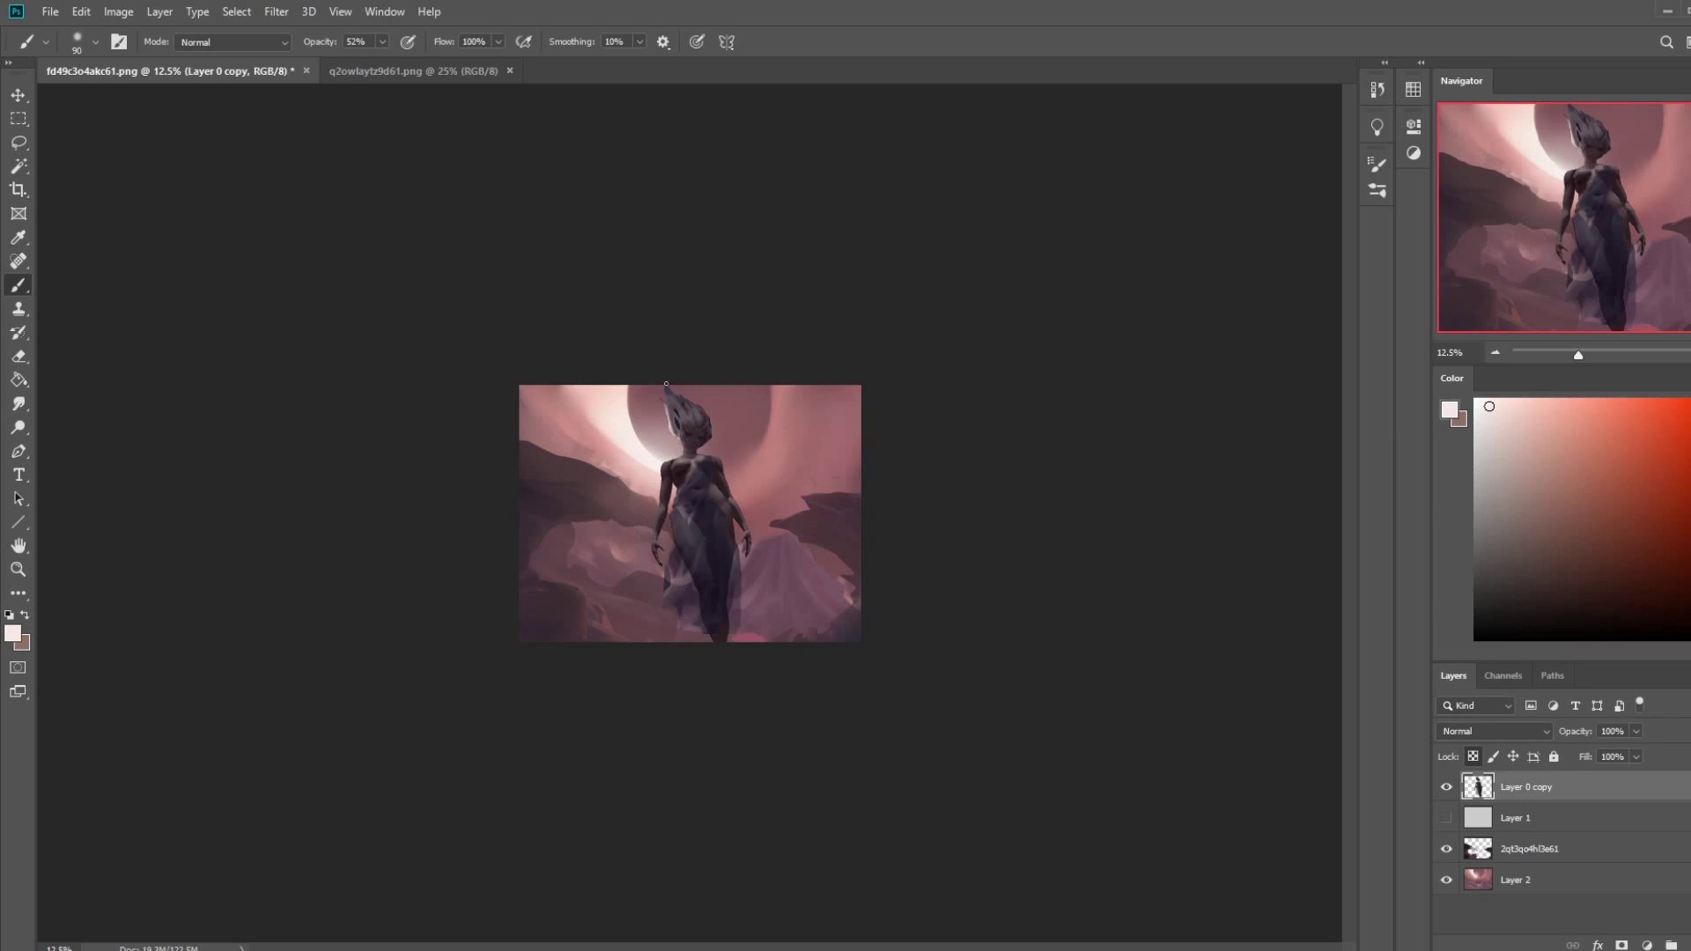
left_click_drag(667, 405, 665, 387)
- Brighten the eclipse-facing side of the hair with a soft, enlarged brush in the same pale tone
key("bracketright")
key("bracketright")
key("bracketright")
key("bracketright")
key("bracketright")
key("bracketright")
key("bracketright")
left_click(674, 421)
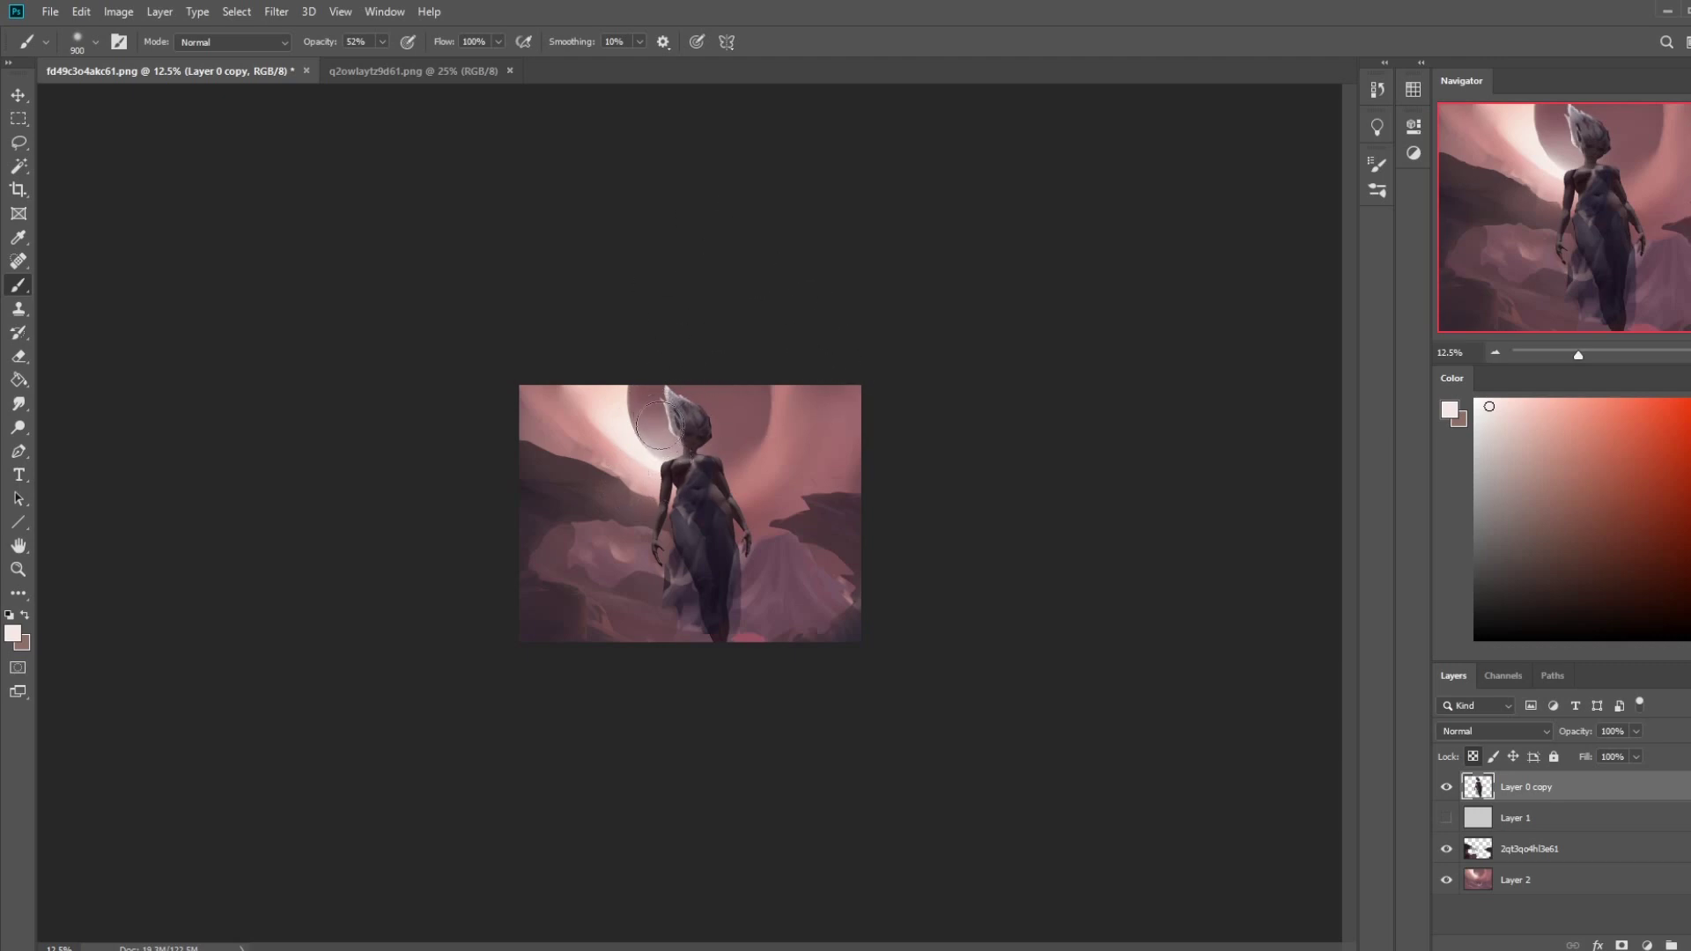
- Refine the pale light on the figure's hair and head with progressively smaller brush sizes from 700 px down
key("bracketleft")
key("bracketleft")
key("bracketleft")
key("bracketleft")
key("bracketleft")
key("ctrl+plus")
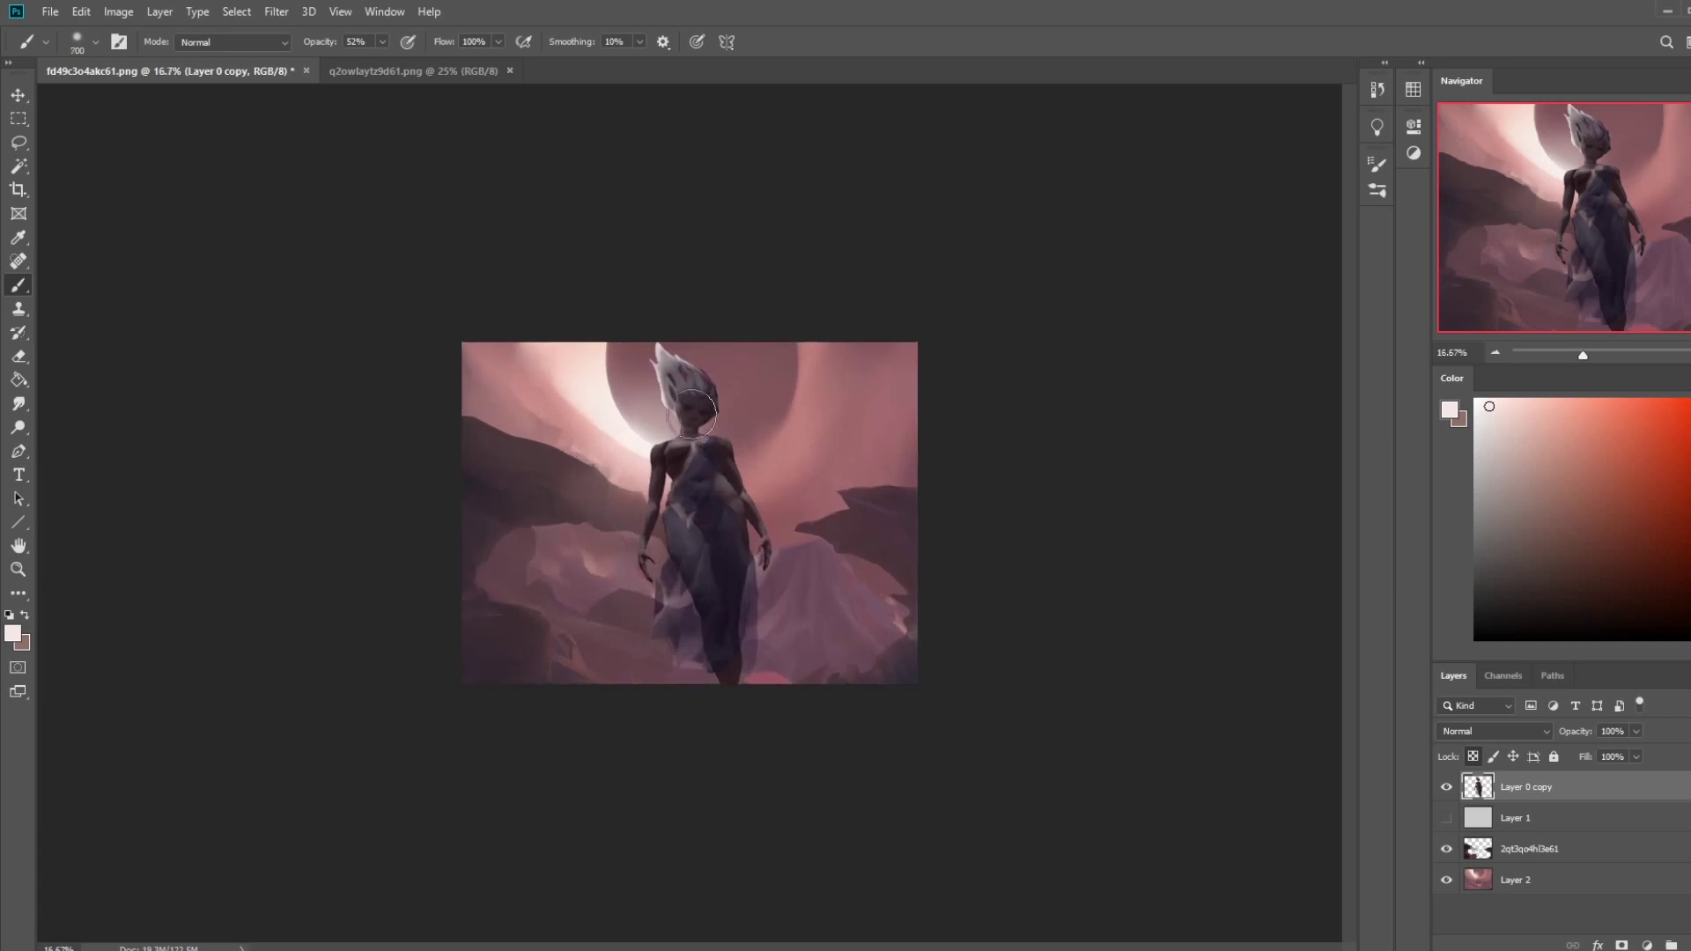
key("bracketleft")
key("bracketleft")
key("bracketleft")
key("bracketleft")
key("bracketleft")
key("bracketleft")
key("bracketleft")
key("bracketleft")
- Undo the last two highlight edits and trim the hair tips with the 175 px textured eraser
key("ctrl+z")
key("ctrl+z")
key("e")
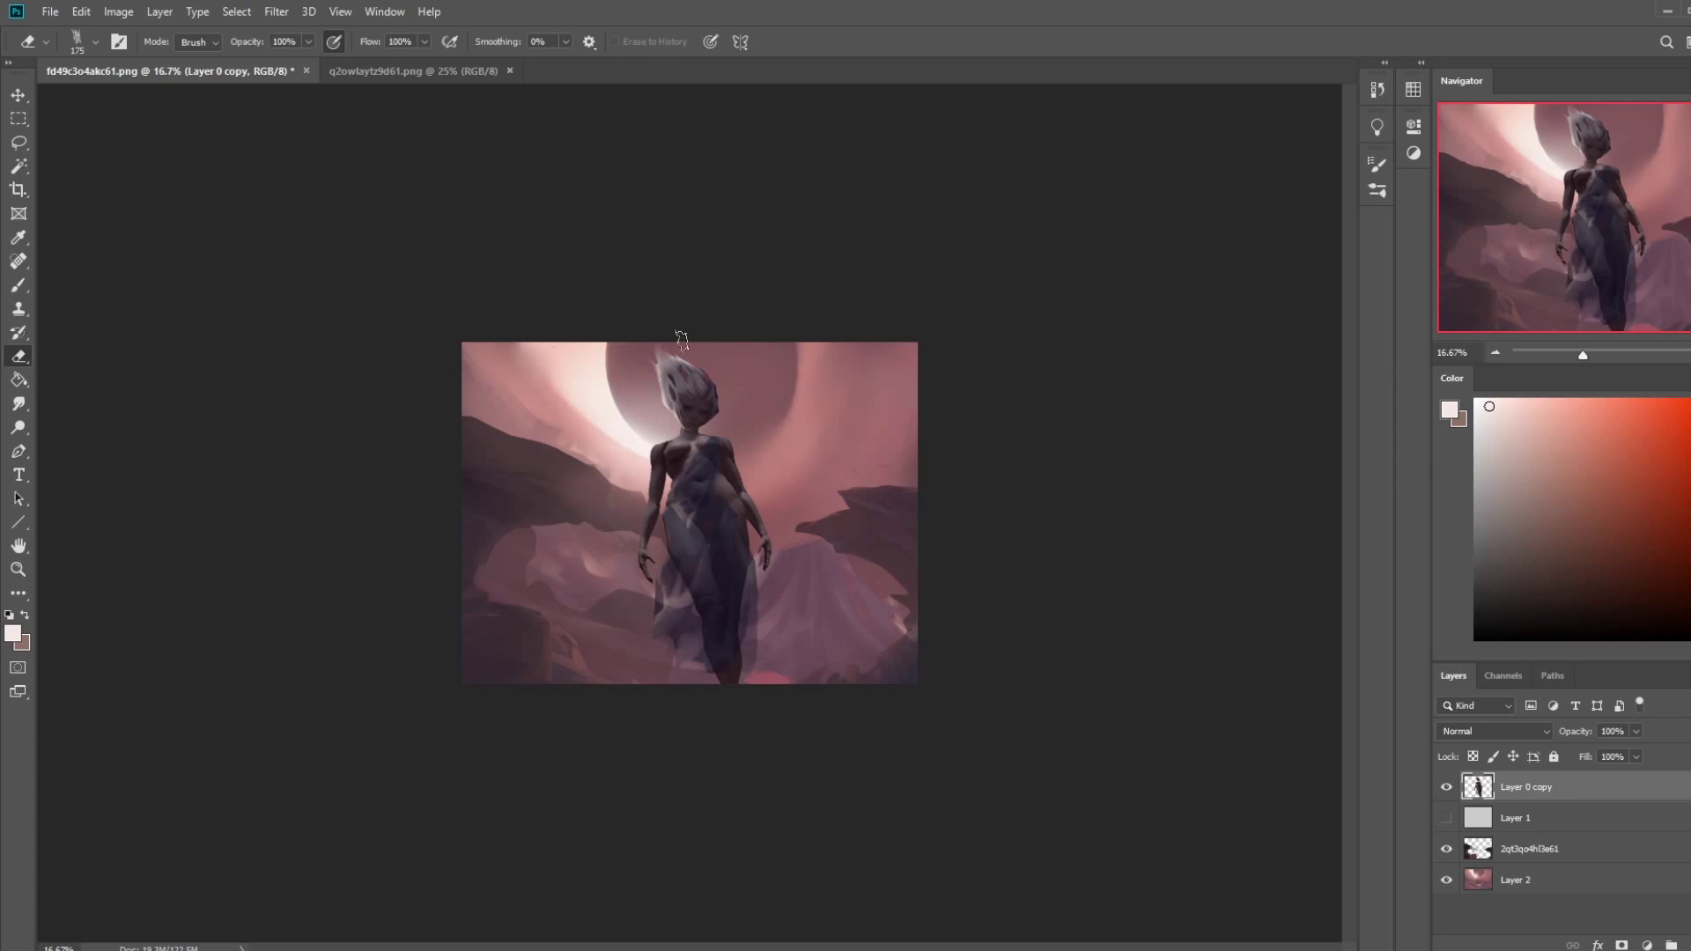
key("v")
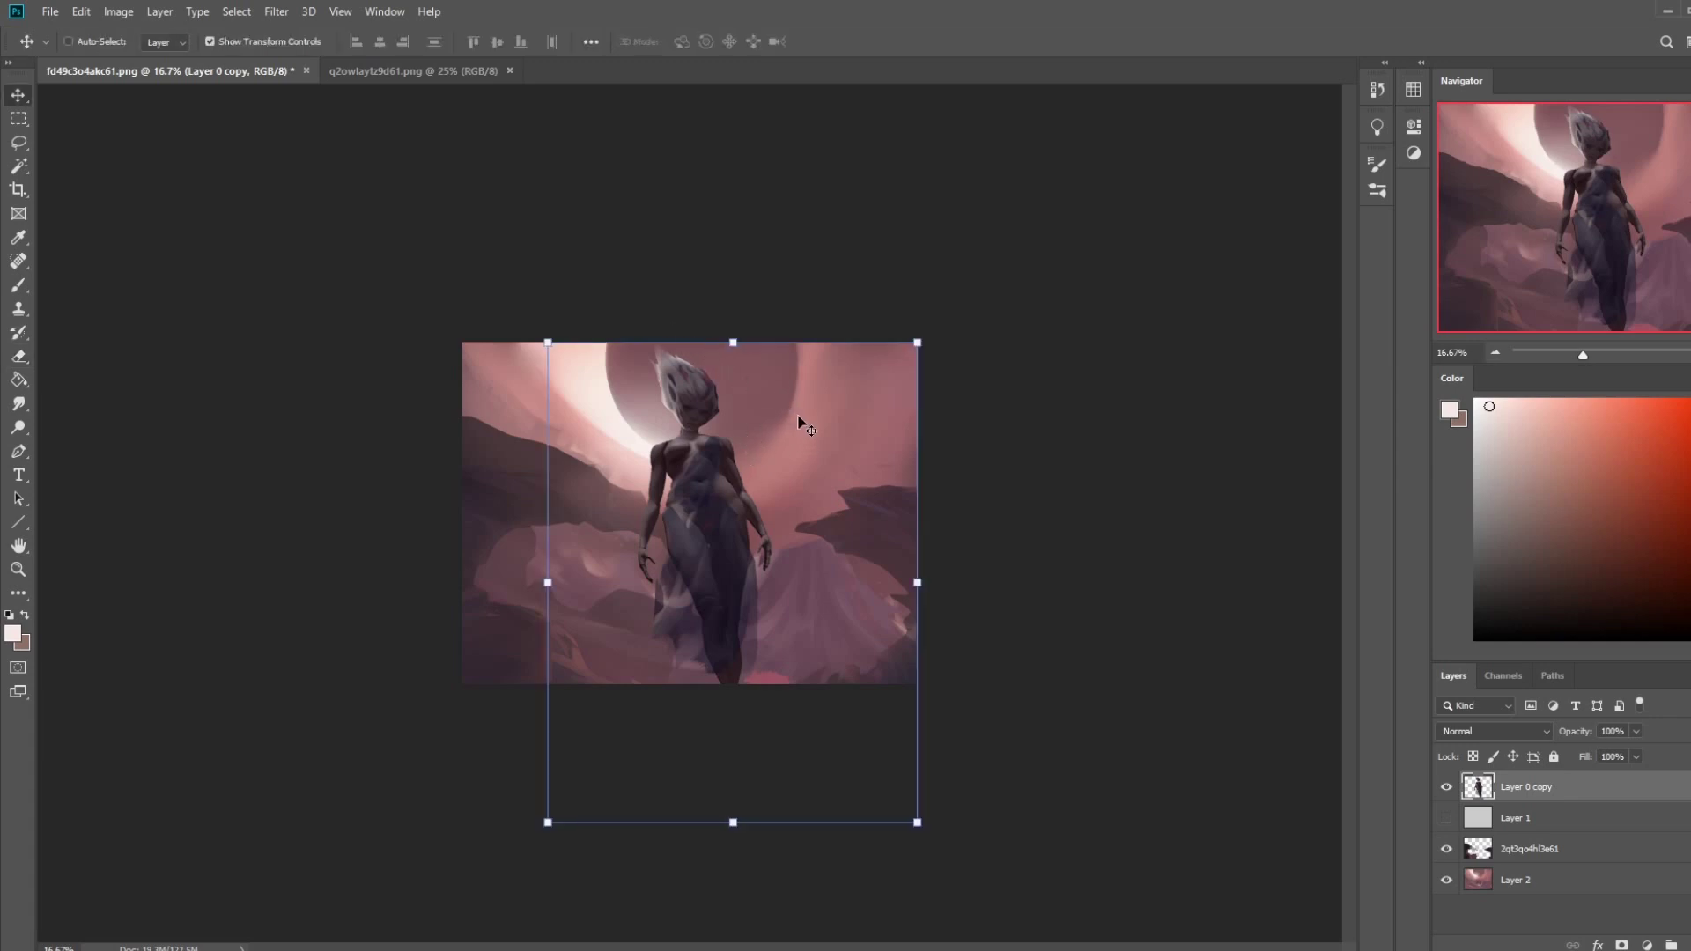
- Sketch a tilted portrait frame with a head-and-shoulders figure inside it beside the standing woman, using the Brush
key("b")
mouse_move(790, 528)
left_mouse_down()
mouse_move(825, 364)
mouse_move(809, 518)
left_mouse_up()
left_click_drag(841, 393, 814, 516)
left_click_drag(844, 442, 878, 498)
mouse_move(781, 393)
left_mouse_down()
mouse_move(826, 421)
mouse_move(794, 436)
left_mouse_up()
mouse_move(866, 379)
left_mouse_down()
mouse_move(869, 444)
mouse_move(894, 481)
left_mouse_up()
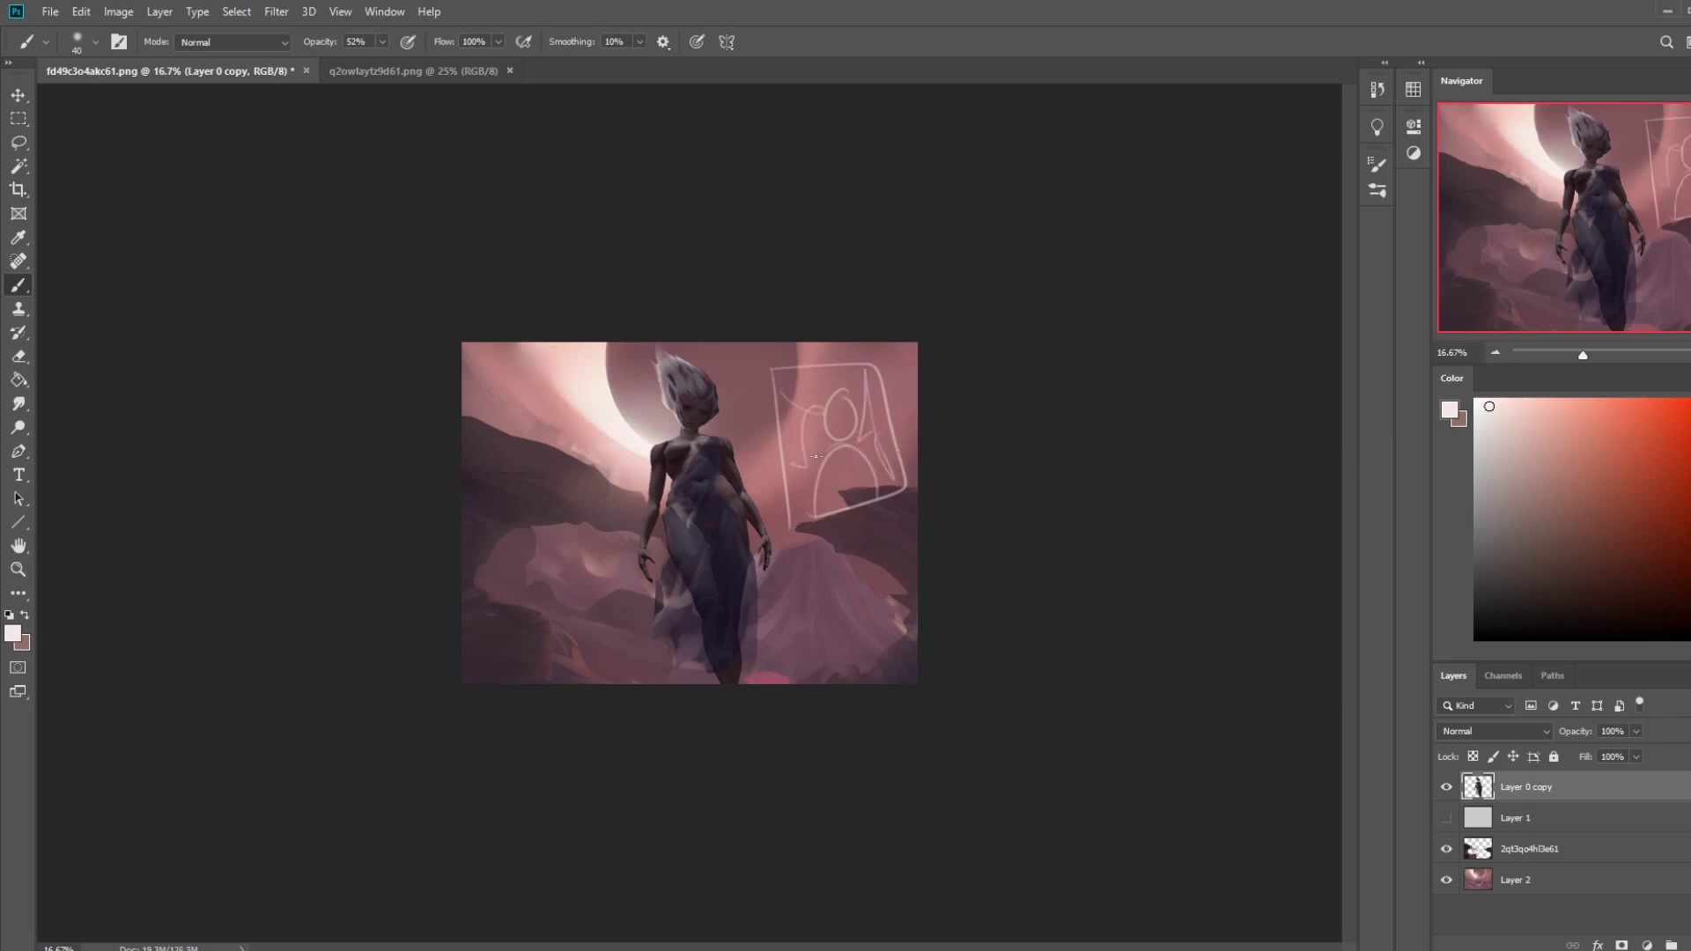
- Sketch a landscape frame with a rough bust figure inside it below the portrait frame
mouse_move(888, 535)
left_mouse_down()
mouse_move(851, 632)
mouse_move(891, 531)
left_mouse_up()
left_click_drag(790, 552, 824, 590)
mouse_move(907, 571)
left_mouse_down()
mouse_move(845, 573)
mouse_move(872, 564)
mouse_move(848, 583)
left_mouse_up()
mouse_move(839, 617)
left_mouse_down()
mouse_move(891, 599)
mouse_move(882, 583)
left_mouse_up()
- Undo all the sketched frame and bust strokes over the painting
key("ctrl+z")
key("ctrl+z")
key("ctrl+z")
key("ctrl+z")
key("ctrl+z")
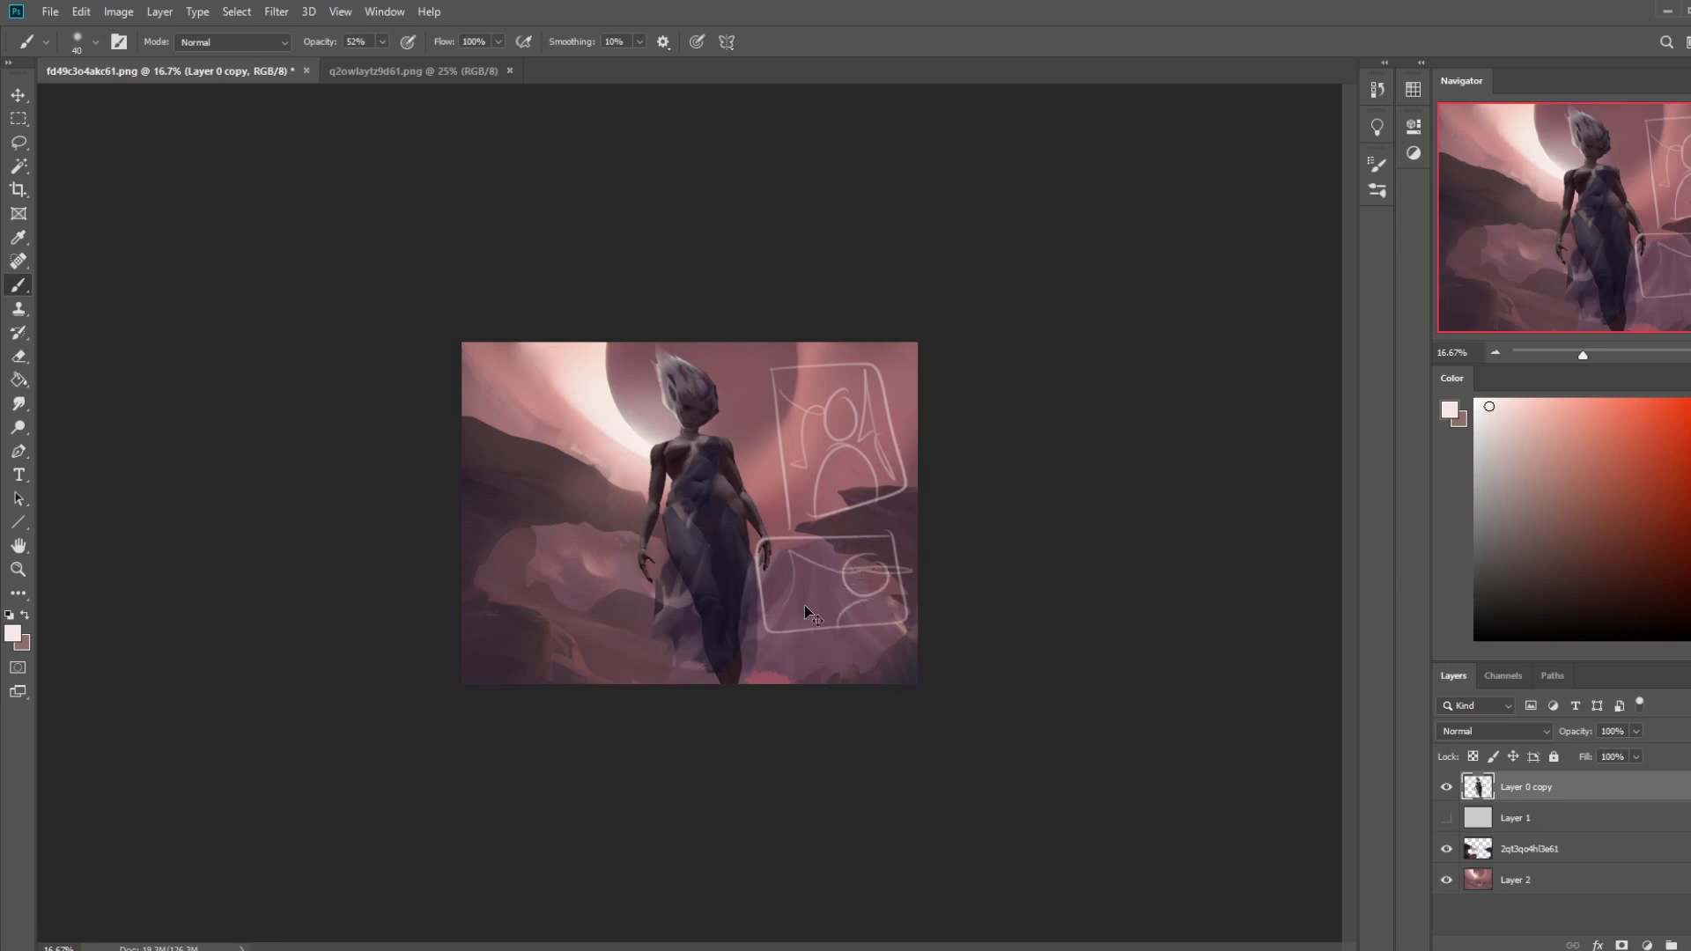
key("ctrl+z")
key("ctrl+z")
key("ctrl+z")
key("ctrl+z")
key("ctrl+z")
key("ctrl+z")
key("ctrl+z")
key("ctrl+z")
key("ctrl+z")
key("ctrl+z")
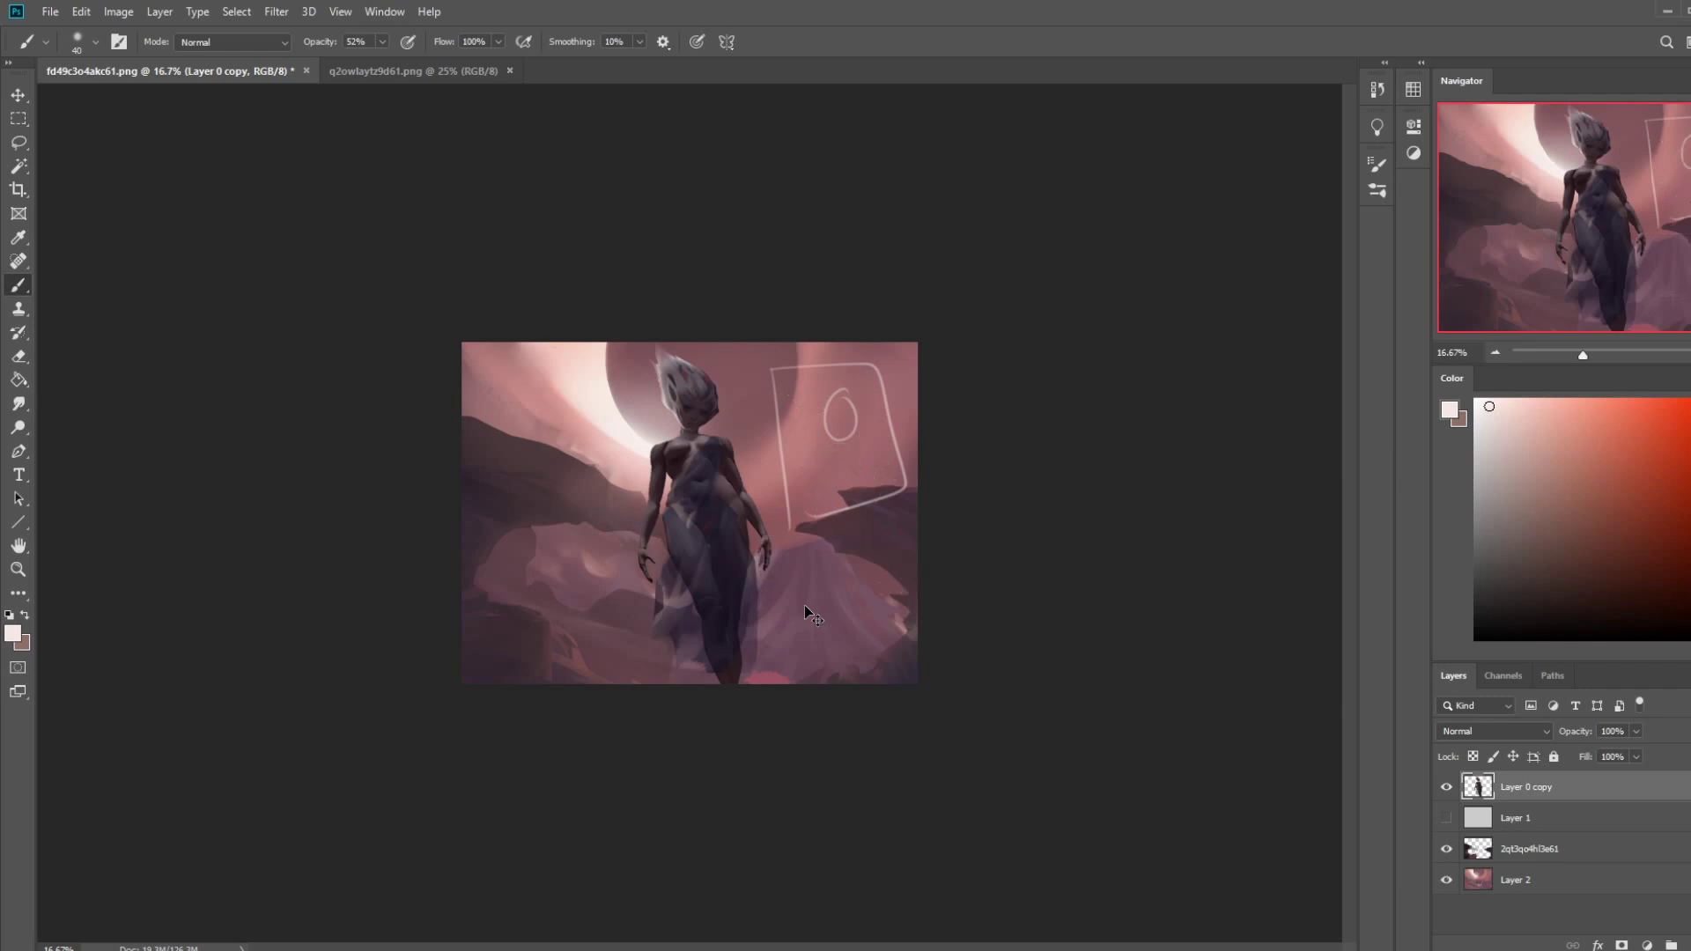
key("ctrl+z")
key("ctrl+z")
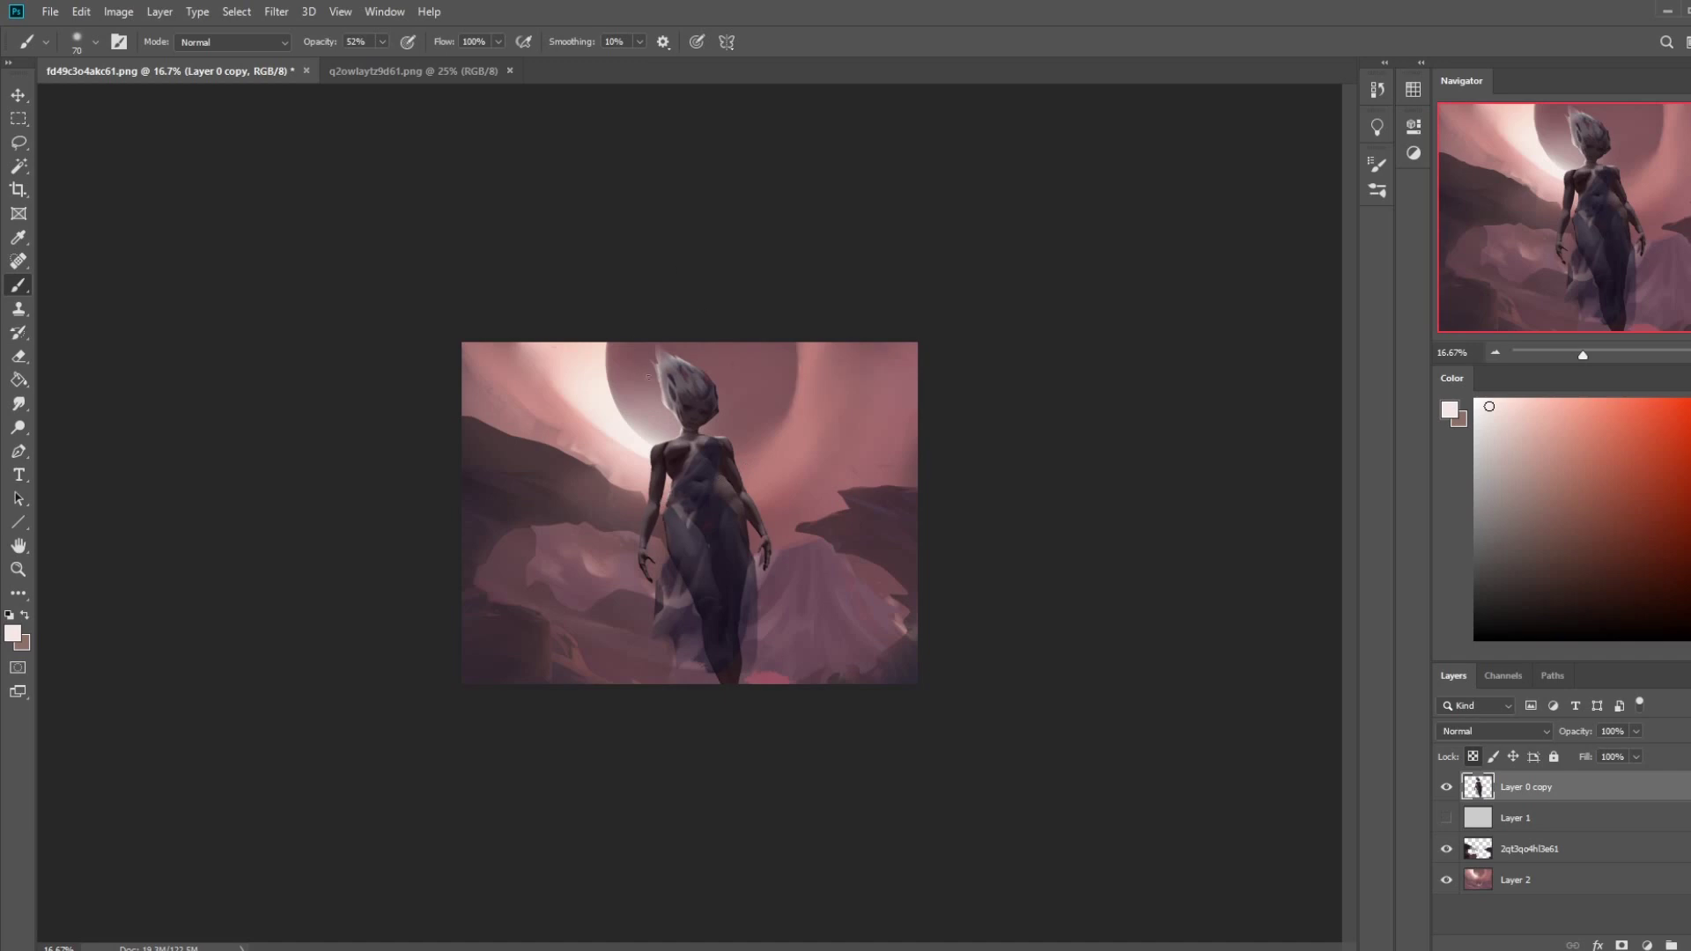
- Refine the figure's ear and head outline with a 45 px Eraser and the Brush in a dark tone sampled from the chest
key("e")
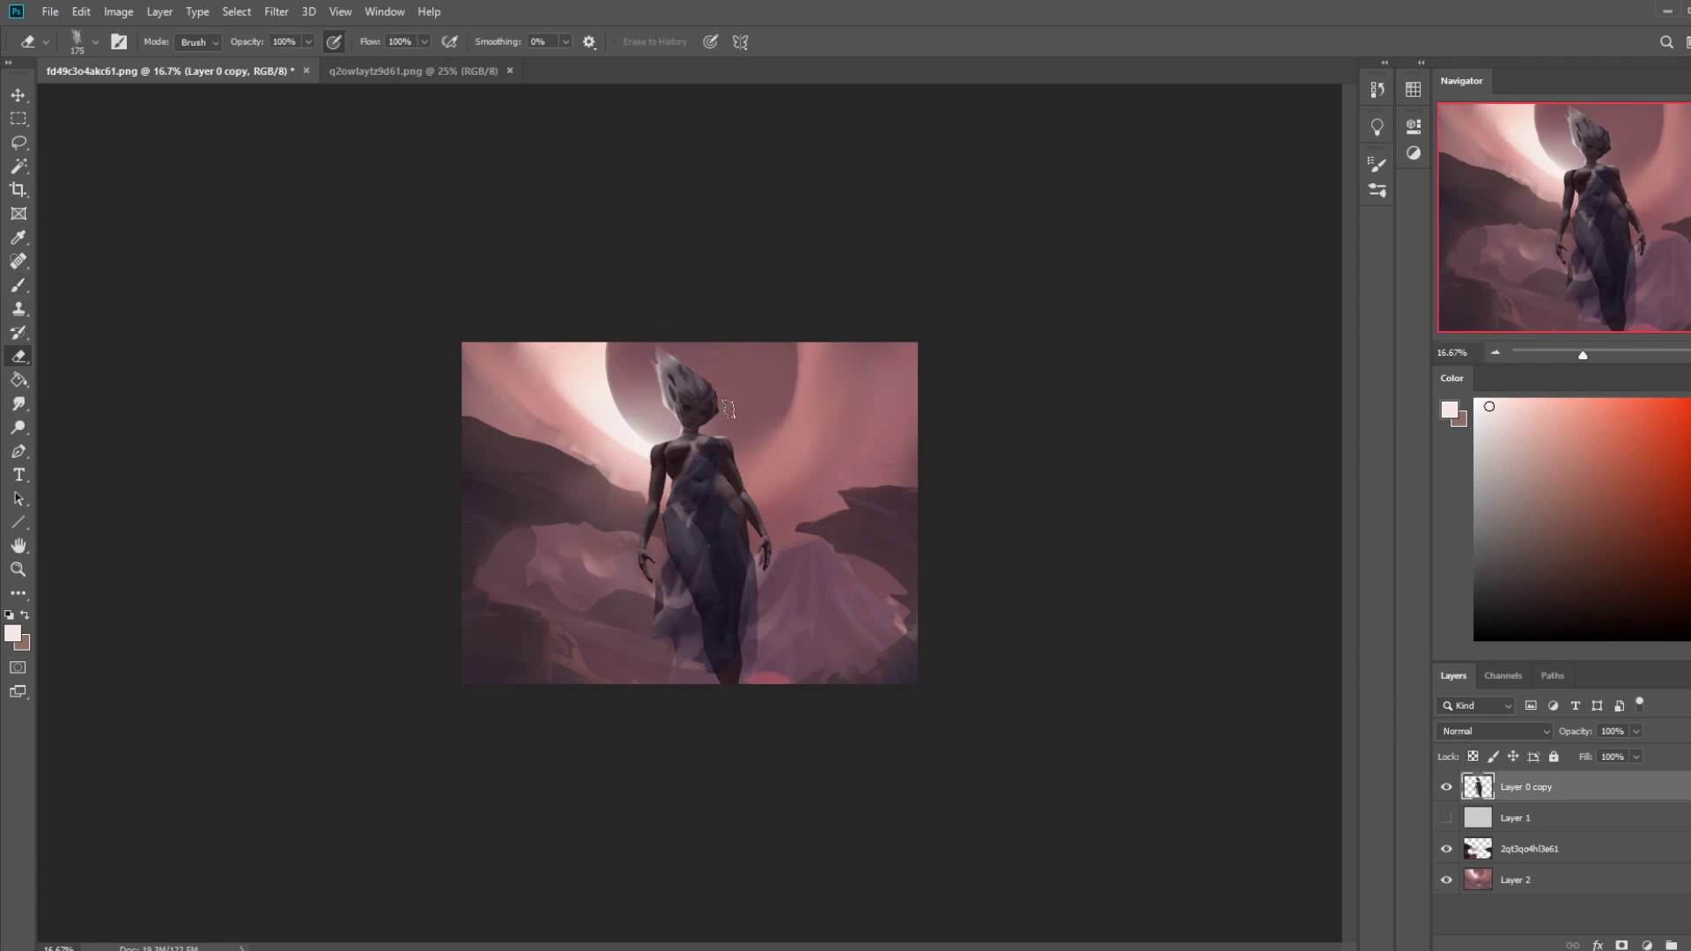
key("bracketleft")
key("bracketleft")
key("bracketleft")
key("b")
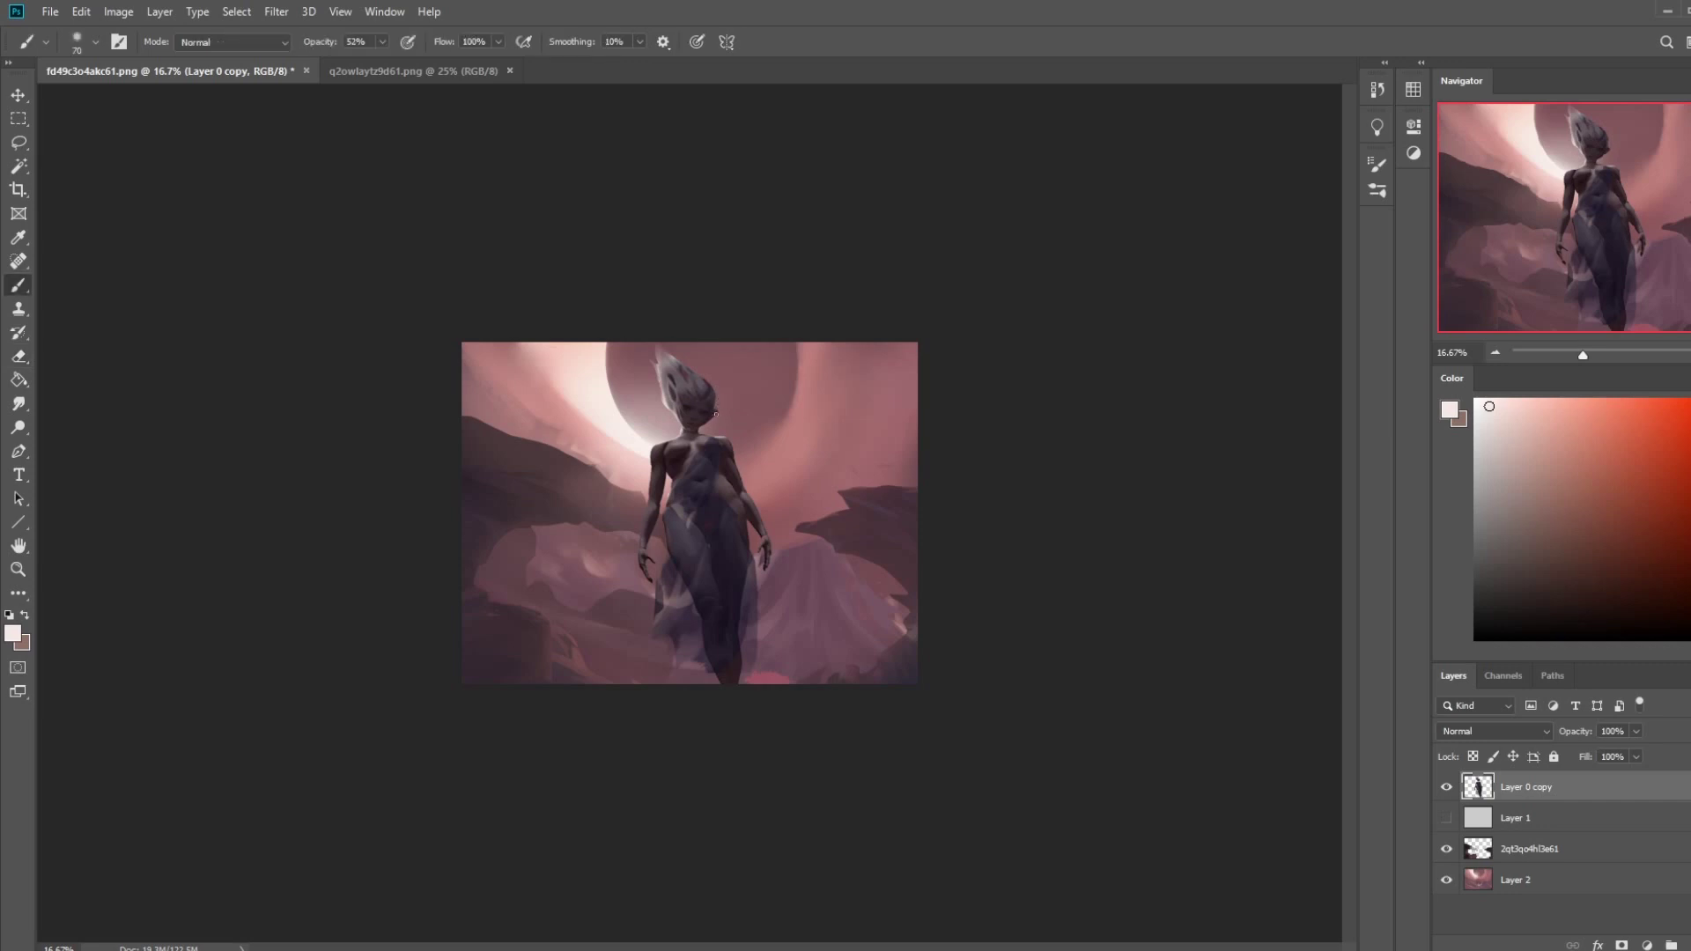
left_click(708, 457, "alt")
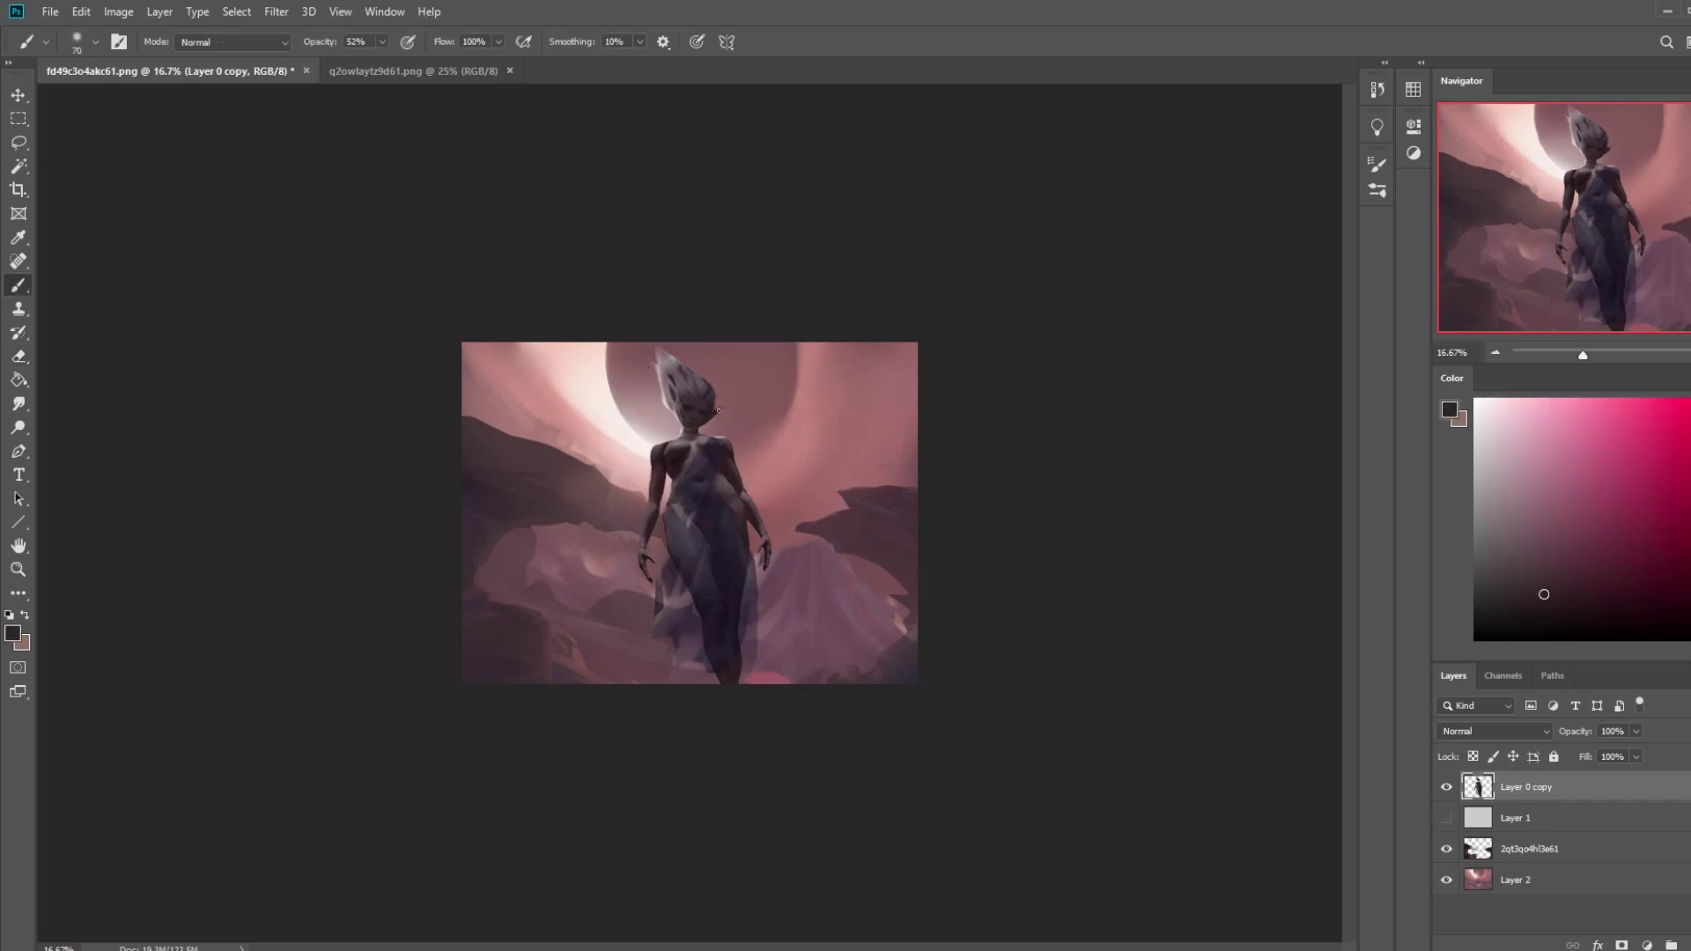
key("e")
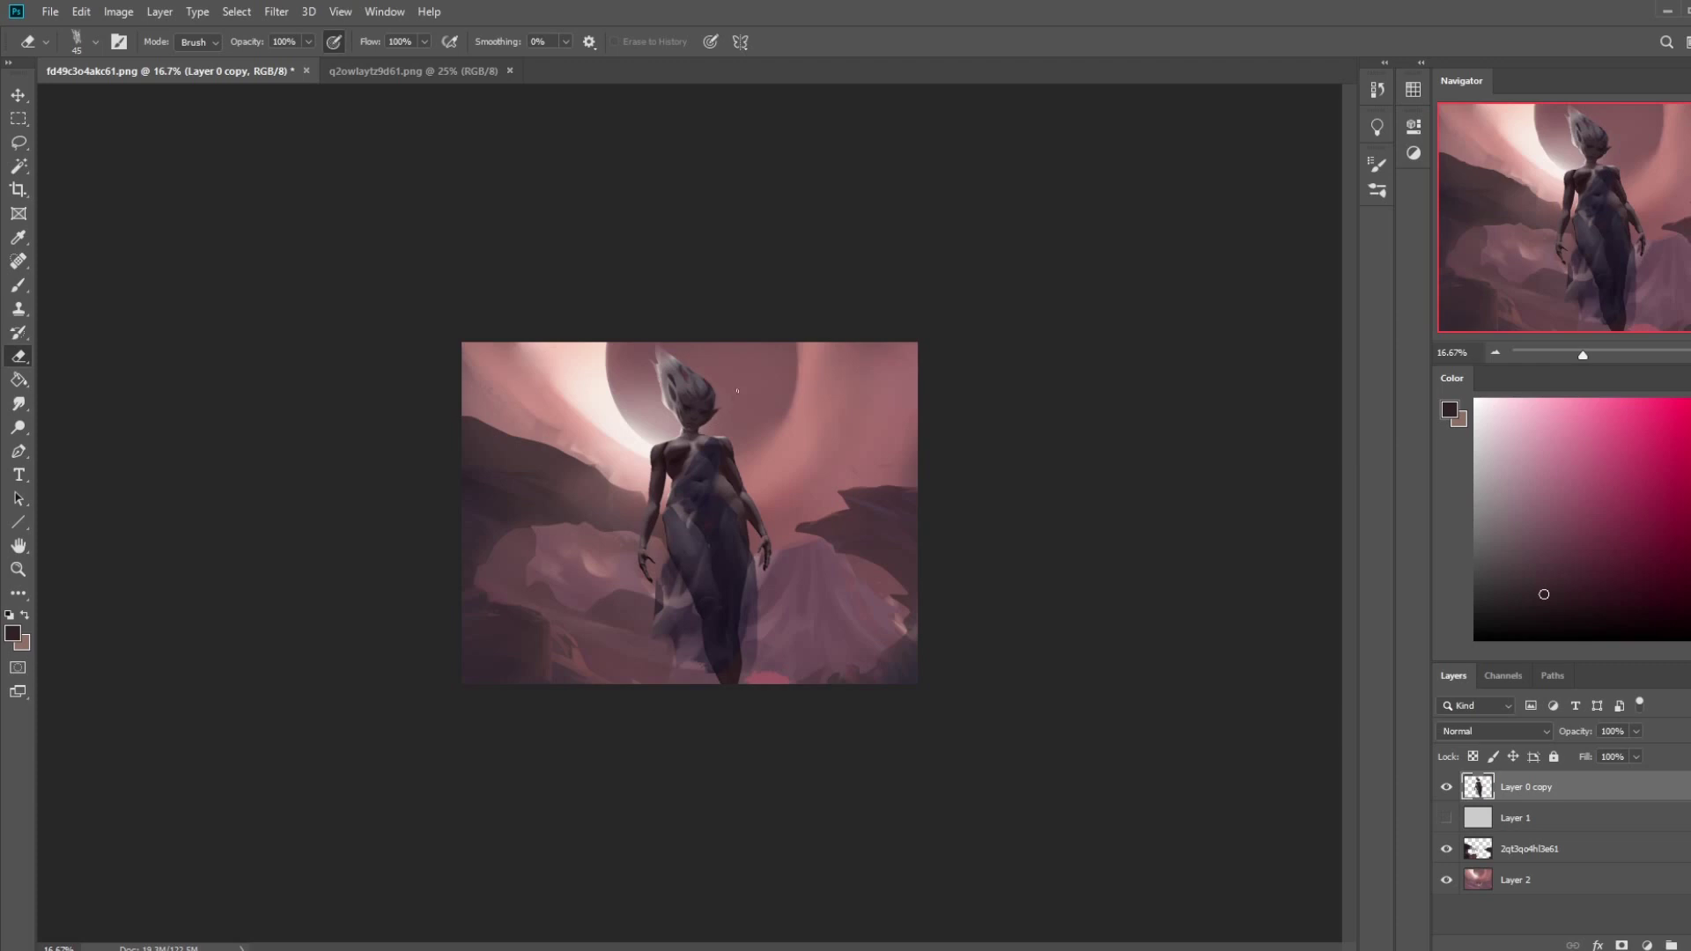
- Brush soft light onto the figure's upper body with a 600 px brush, using the pale colour sampled from the background glow
key("b")
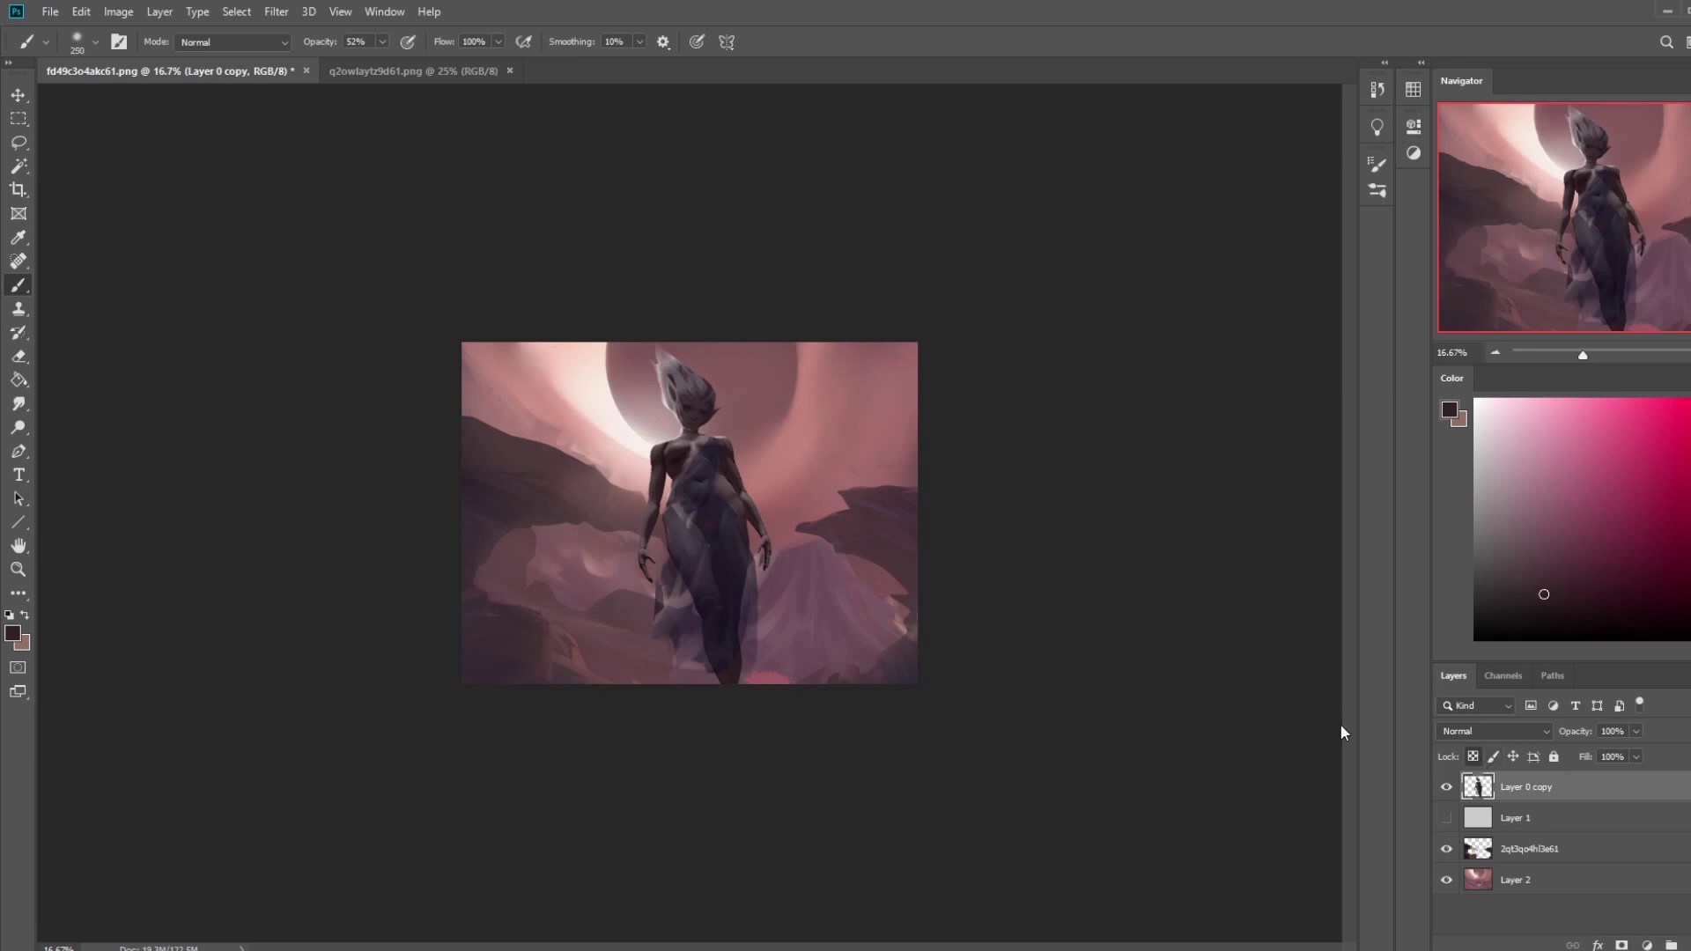
key("bracketright")
key("bracketright")
key("bracketright")
key("bracketright")
left_click(630, 414, "alt")
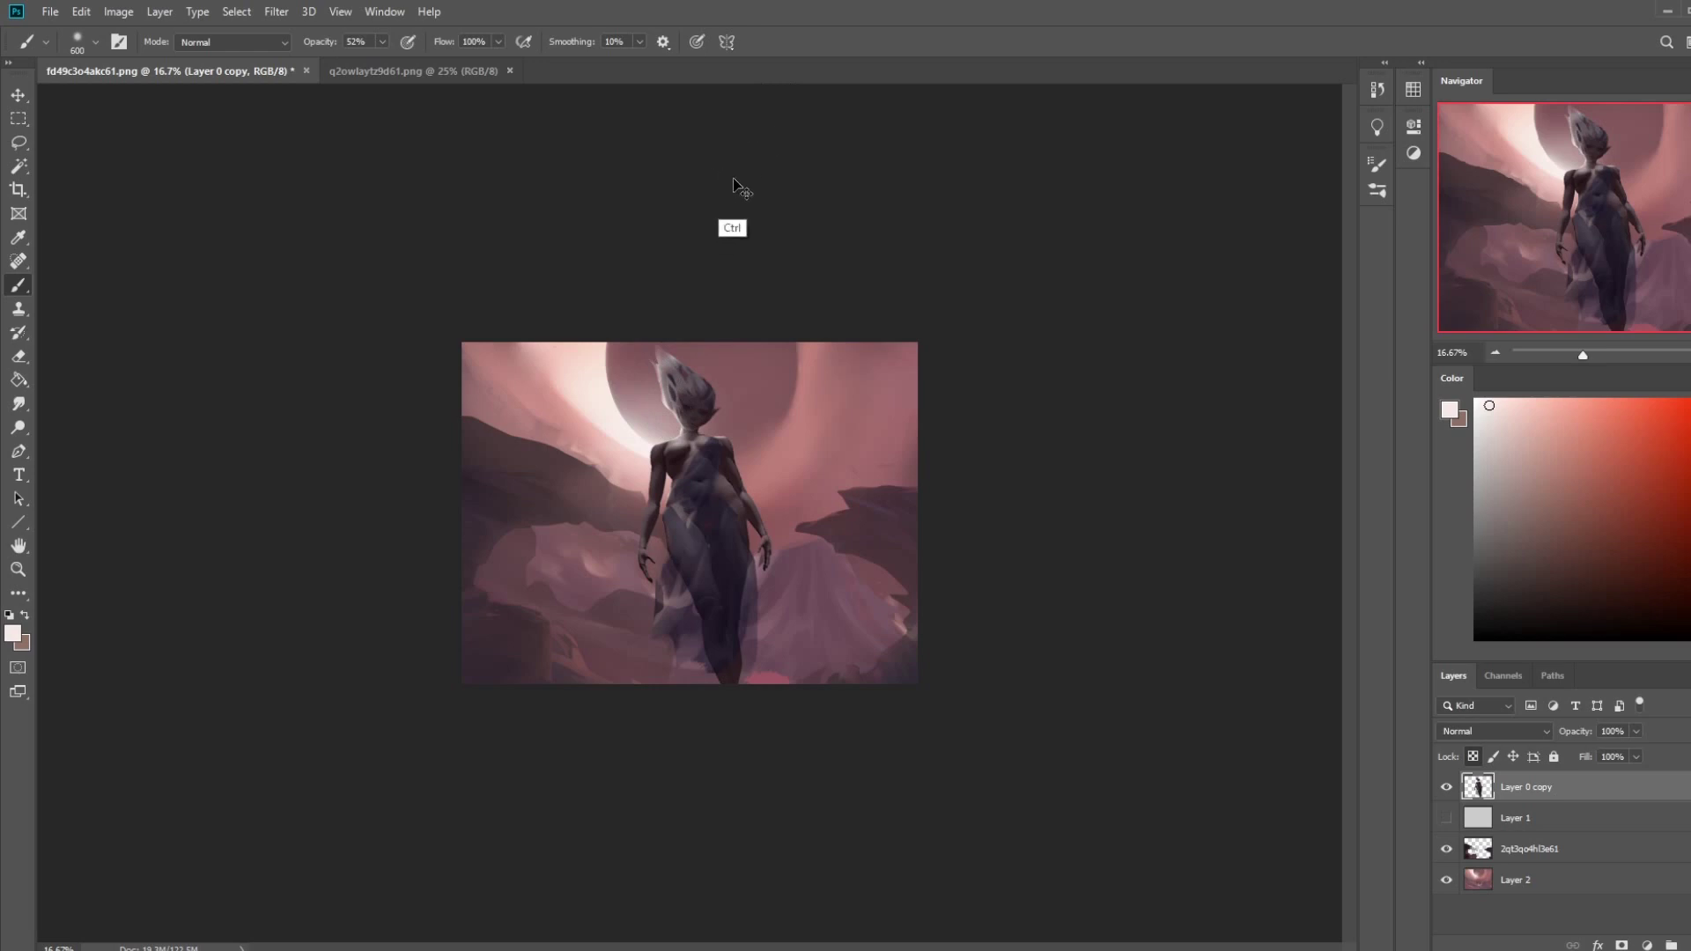
key("alt")
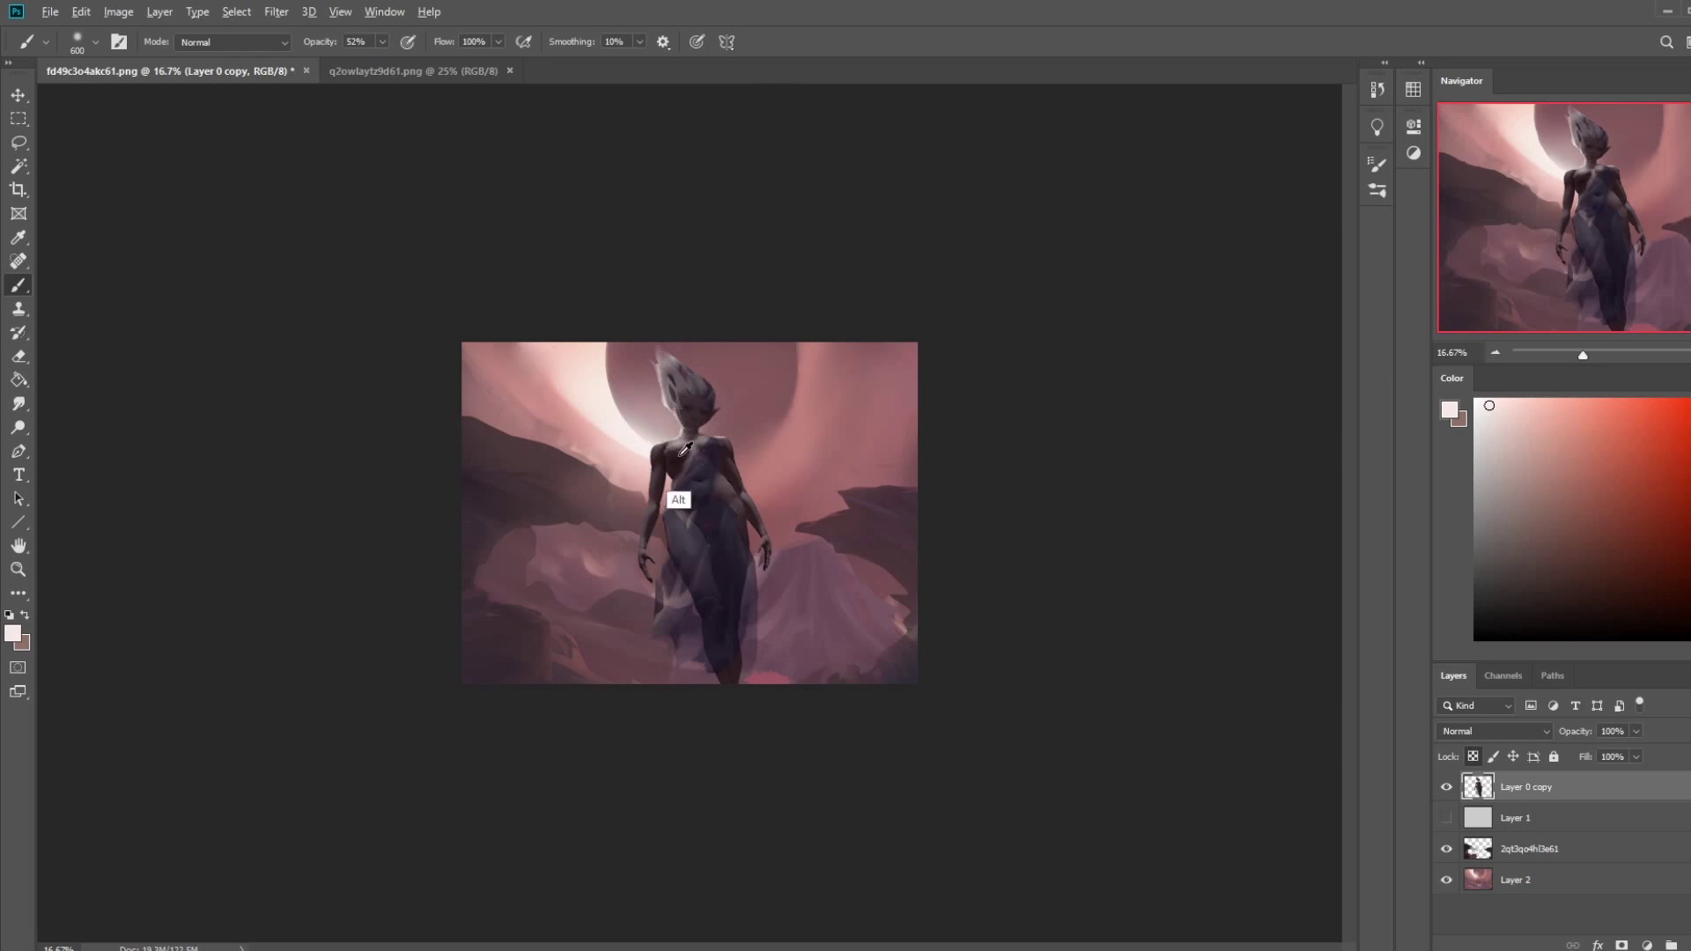
- Shade the figure's head area with a 250 px brush in the dark colour sampled from the chest
left_click(686, 448, "alt")
key("bracketleft")
key("bracketleft")
key("bracketleft")
key("bracketleft")
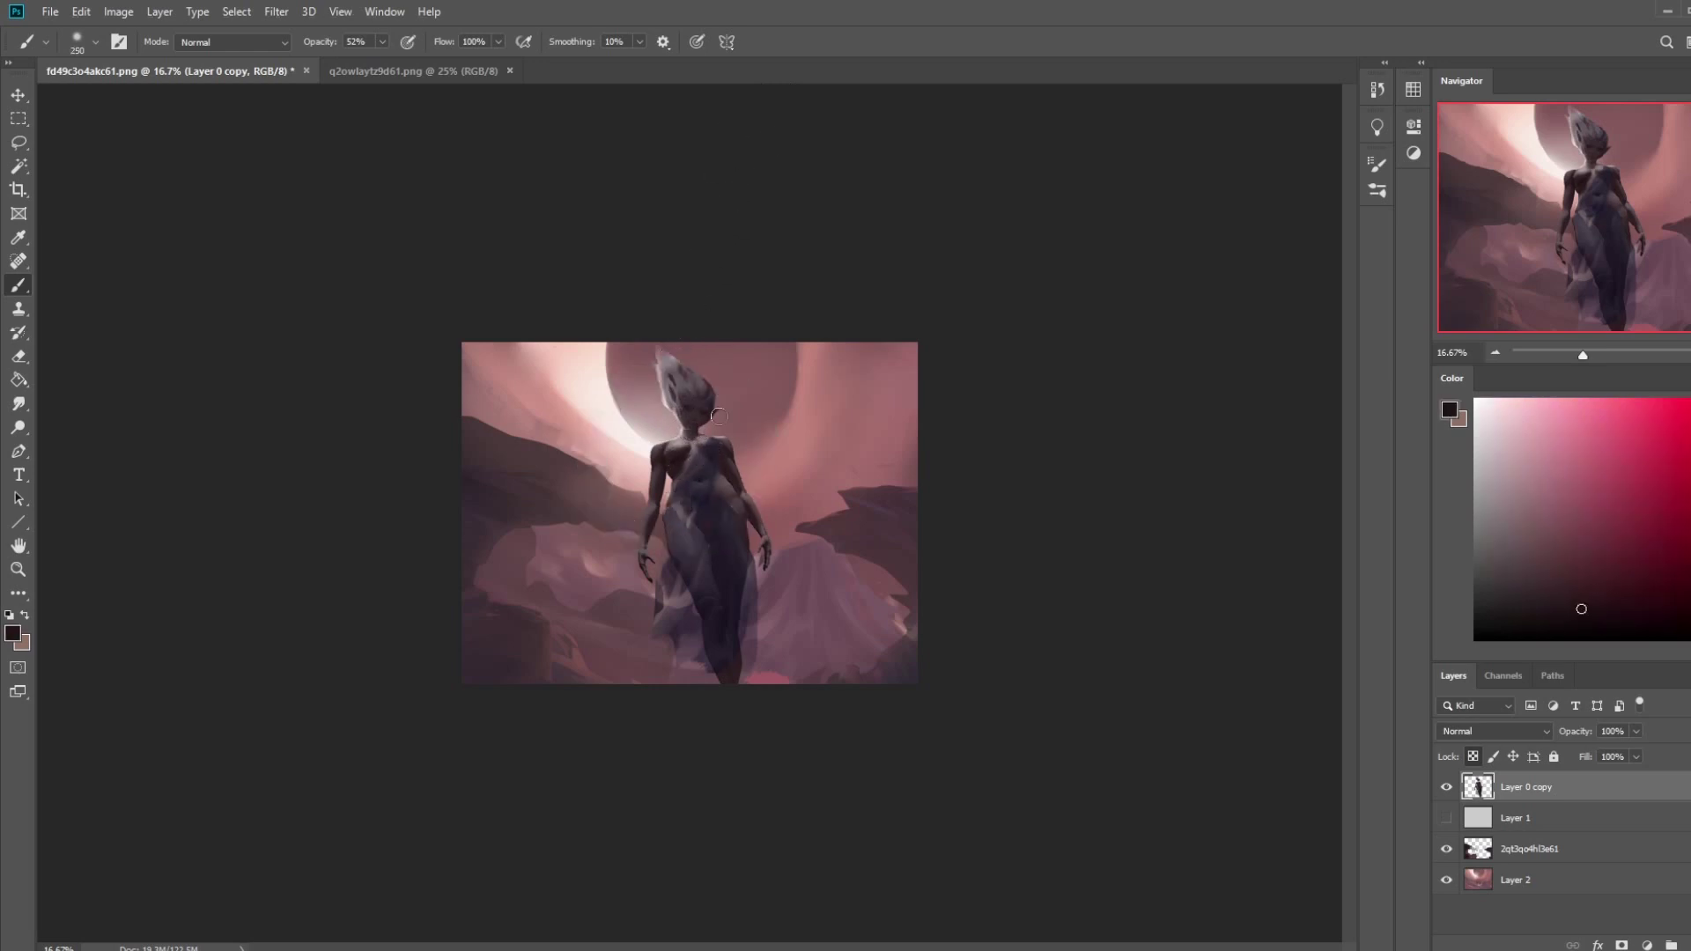
- Sample the pale background glow again and reduce the brush to 200 px for lighting the figure
key("bracketright")
key("bracketright")
key("bracketright")
left_click(604, 411, "alt")
key("bracketleft")
key("bracketleft")
key("bracketleft")
key("bracketleft")
key("bracketleft")
key("bracketleft")
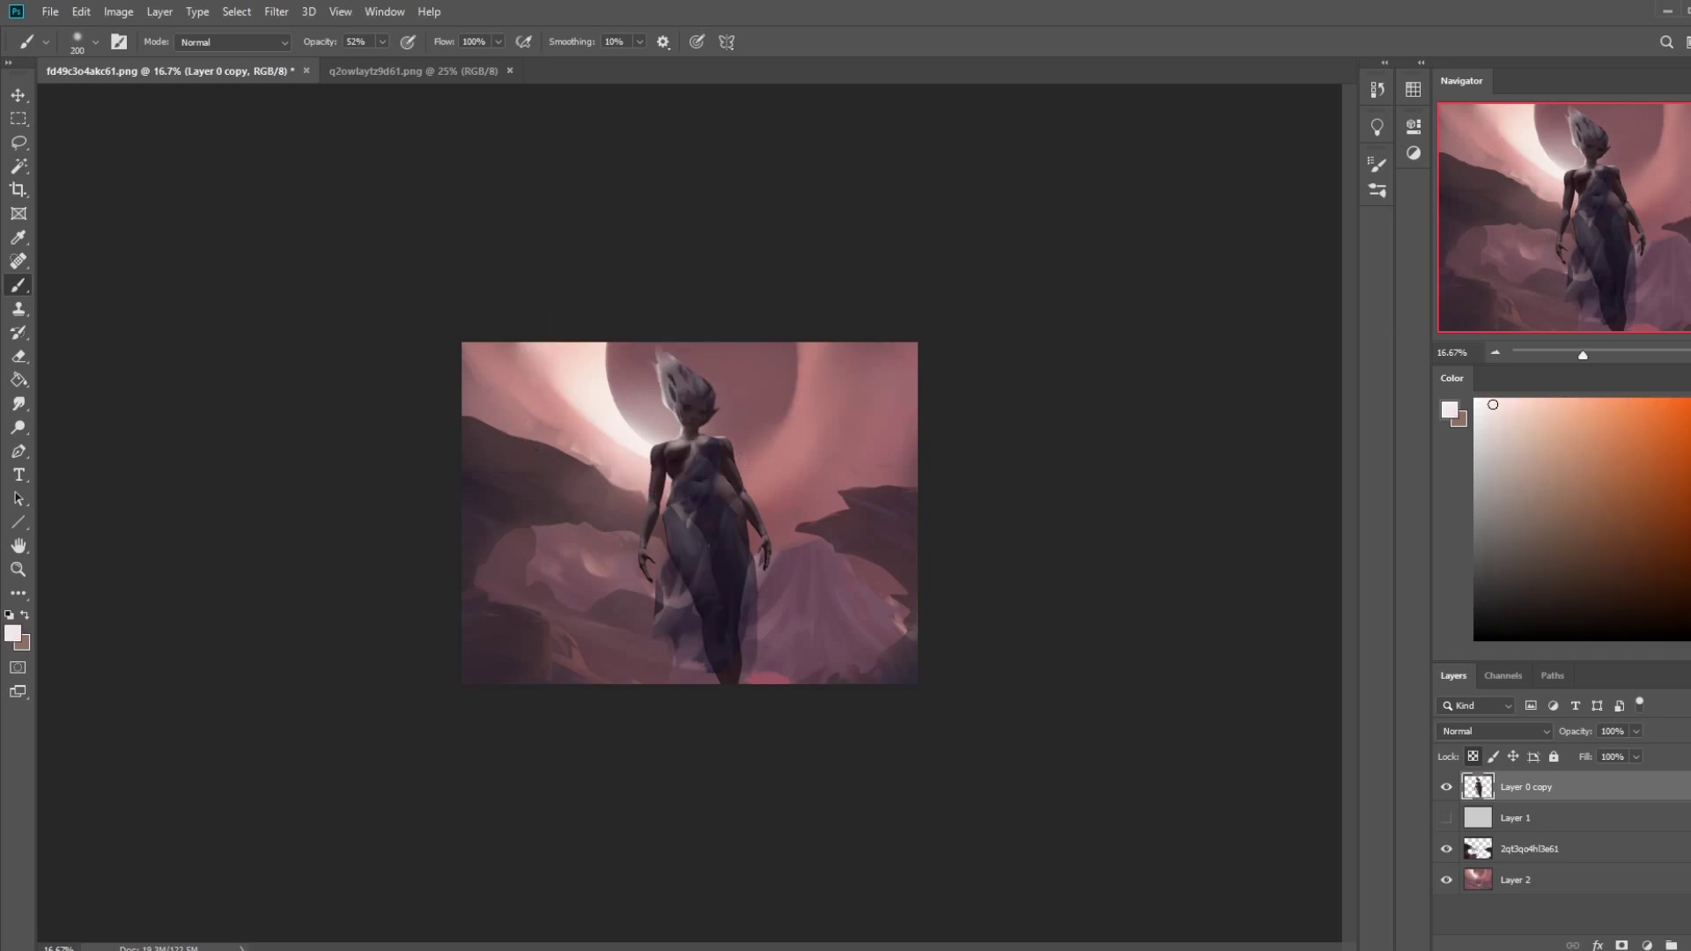
- Switch to PortraitStudio, examine the lighting on the female mannequin, and return to the painting
key("alt+Tab")
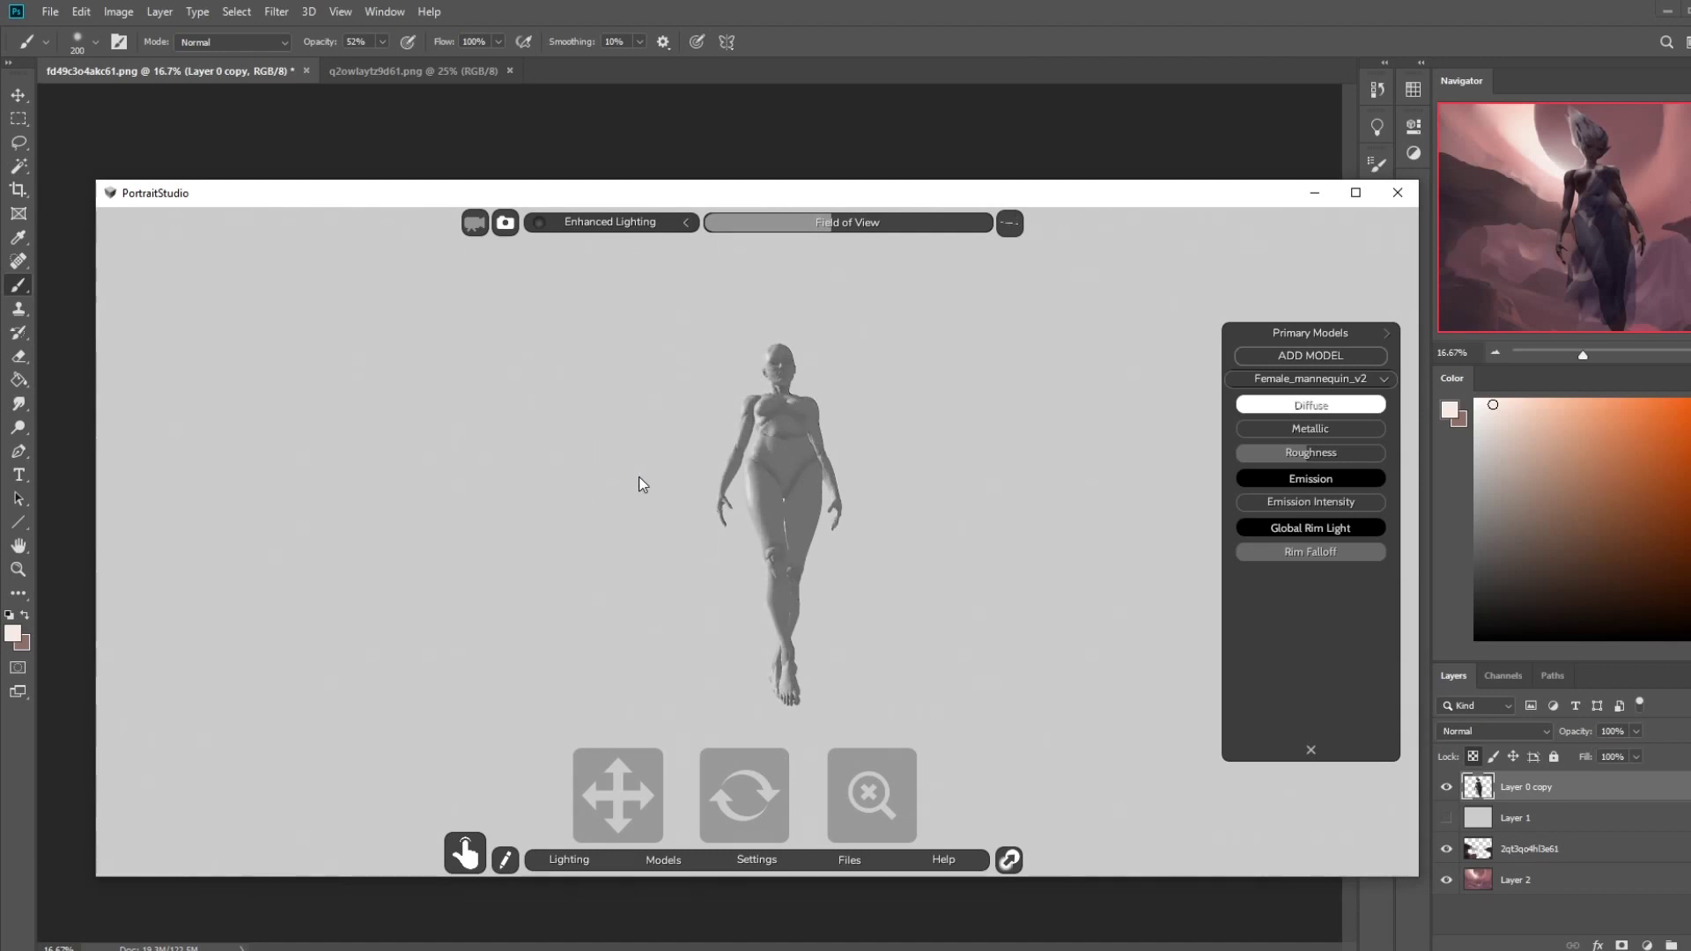
left_click(1317, 189)
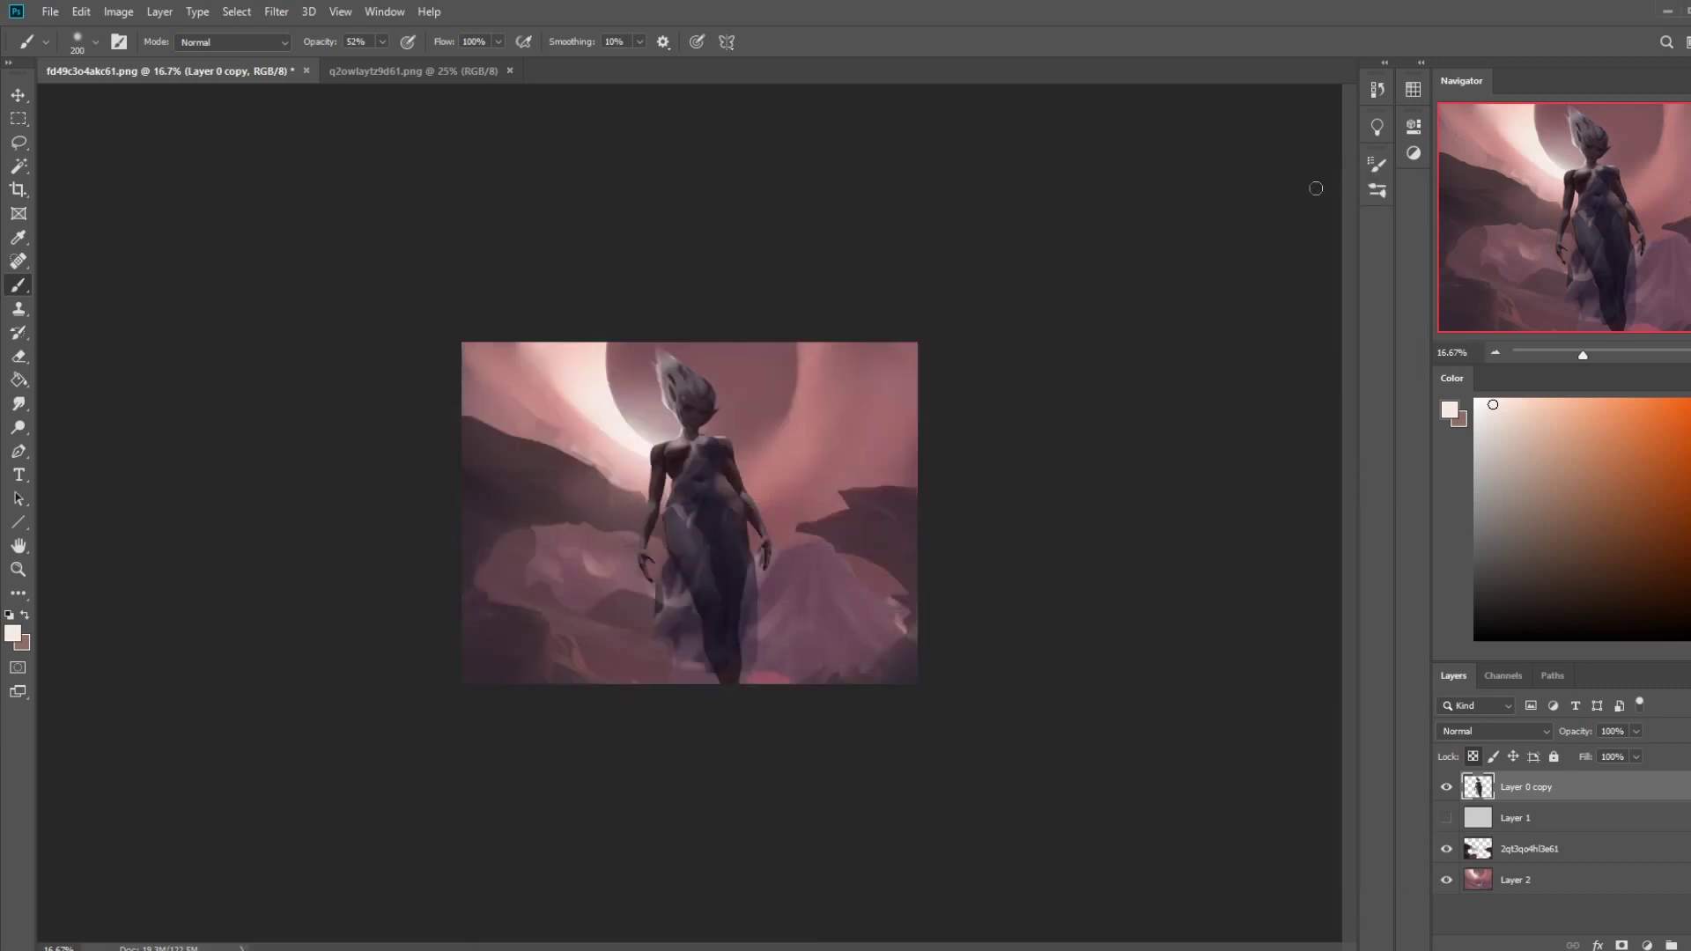
- Darken the figure's chest with a large soft brush in the shadow colour sampled from the chest
left_click(680, 450, "alt")
key("bracketright")
key("bracketright")
key("bracketright")
key("bracketright")
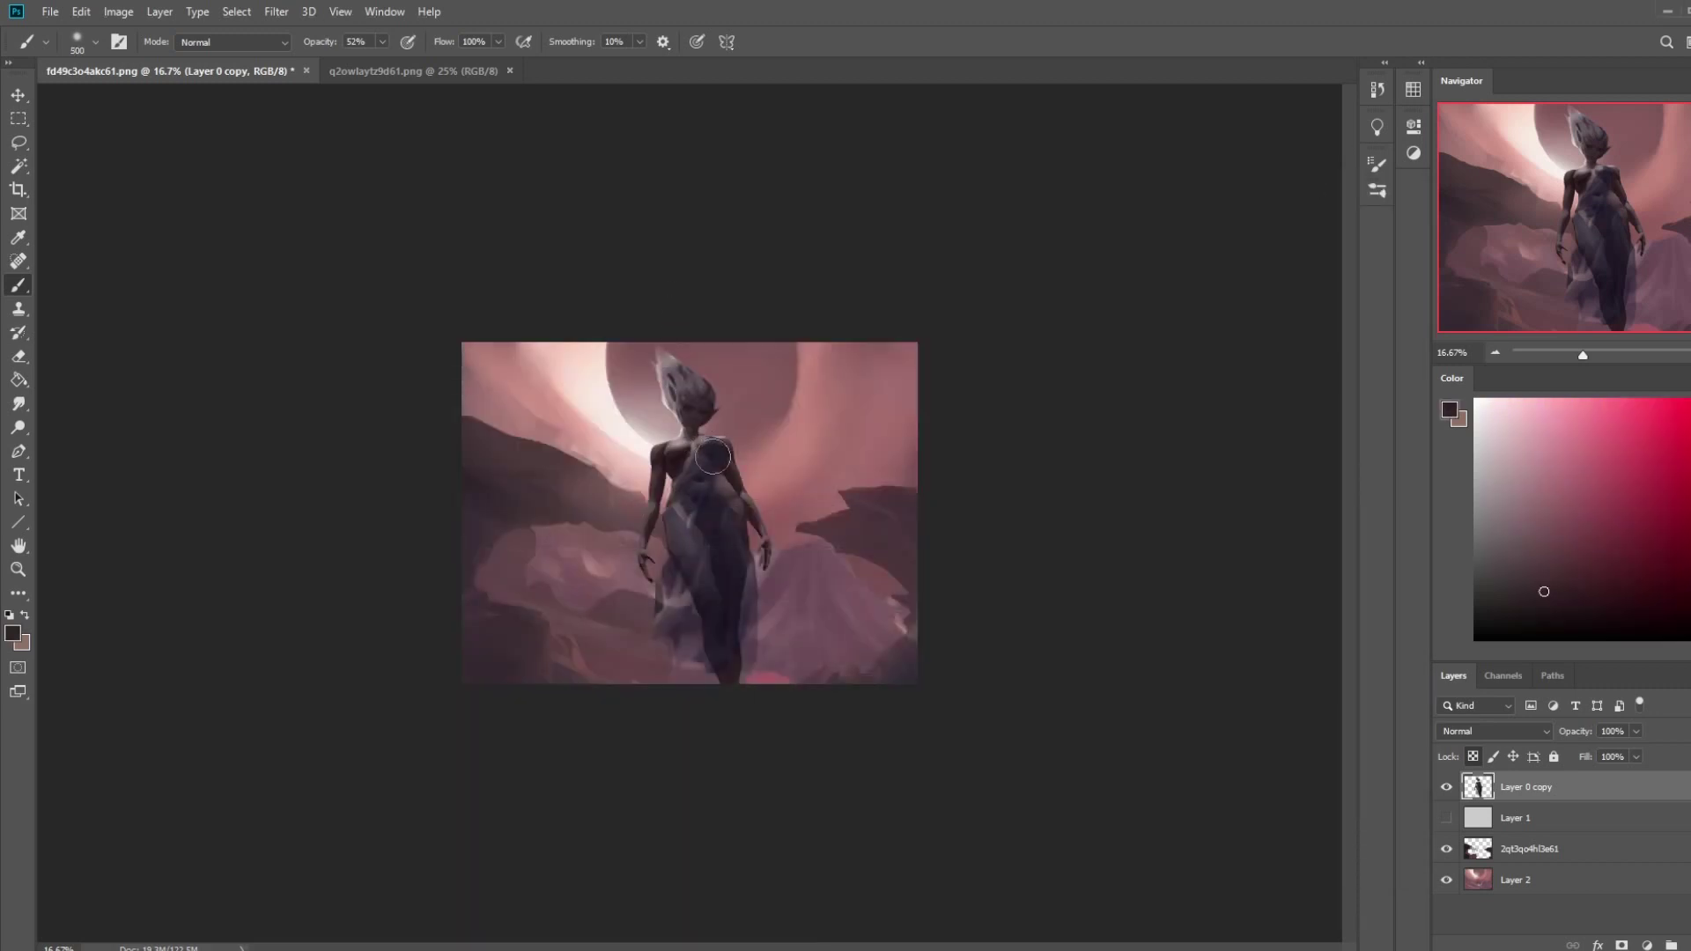
key("bracketleft")
key("bracketleft")
mouse_move(690, 445)
left_mouse_down()
mouse_move(696, 463)
mouse_move(679, 462)
left_mouse_up()
- Paint white rim highlights along the arm and dress edge facing the glow with a 70 px brush at 100% opacity
key("bracketright")
key("bracketright")
key("bracketright")
left_click(635, 480, "alt")
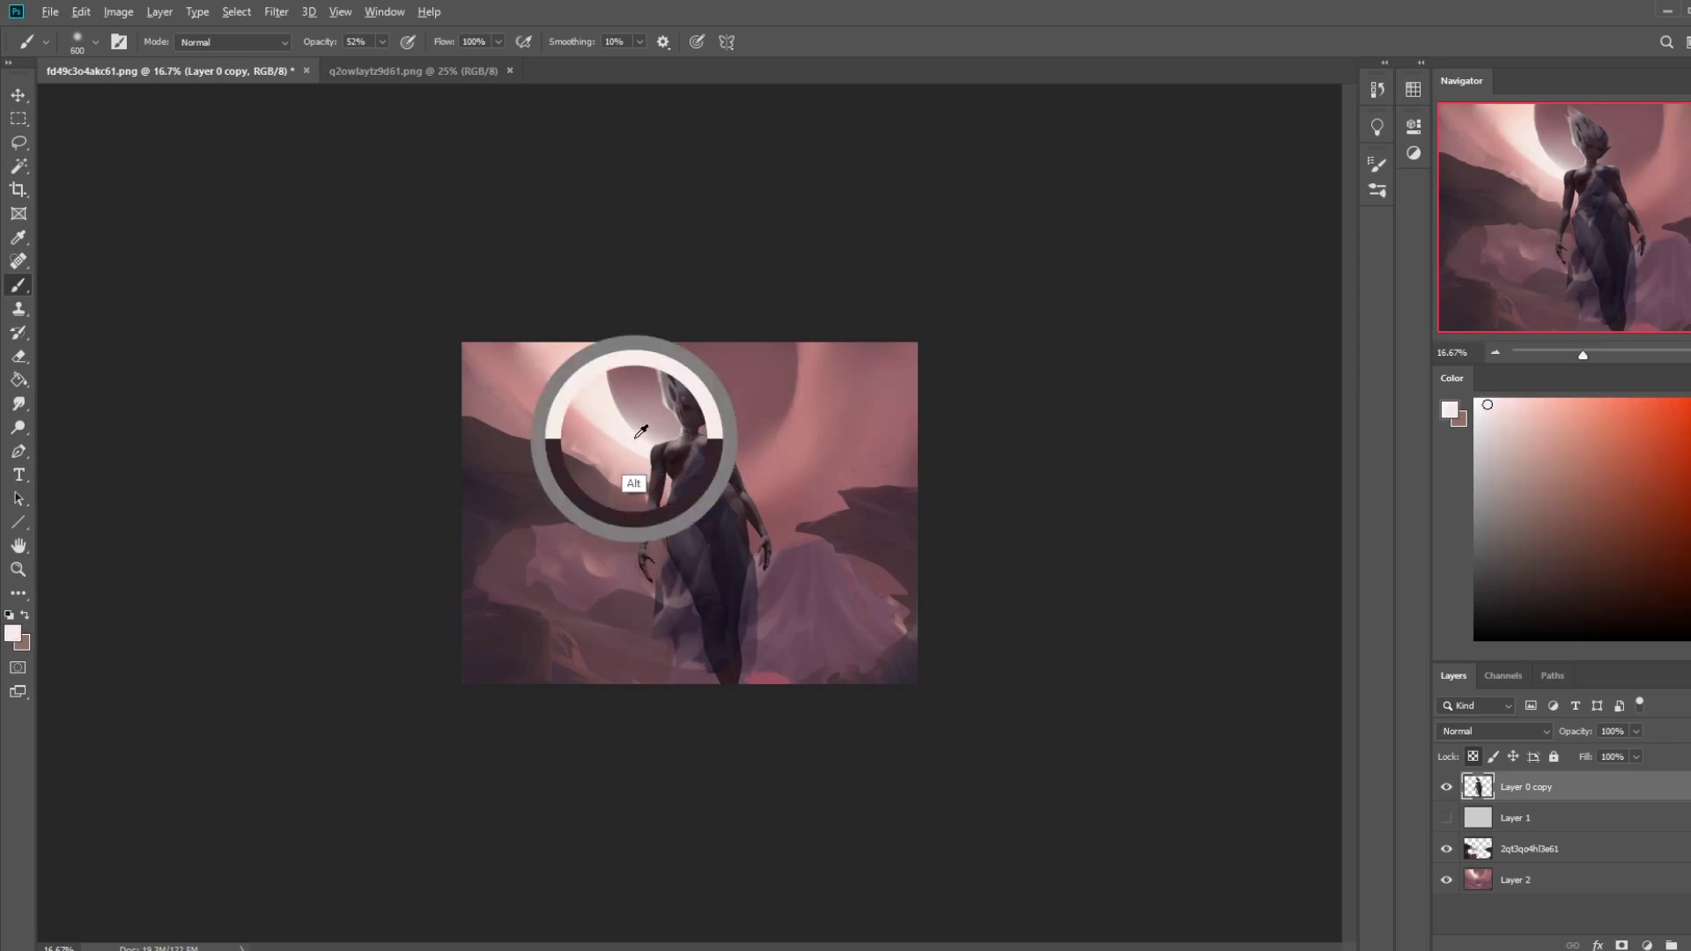
key("bracketleft")
key("bracketleft")
key("bracketleft")
key("bracketleft")
key("bracketleft")
left_click(1477, 399)
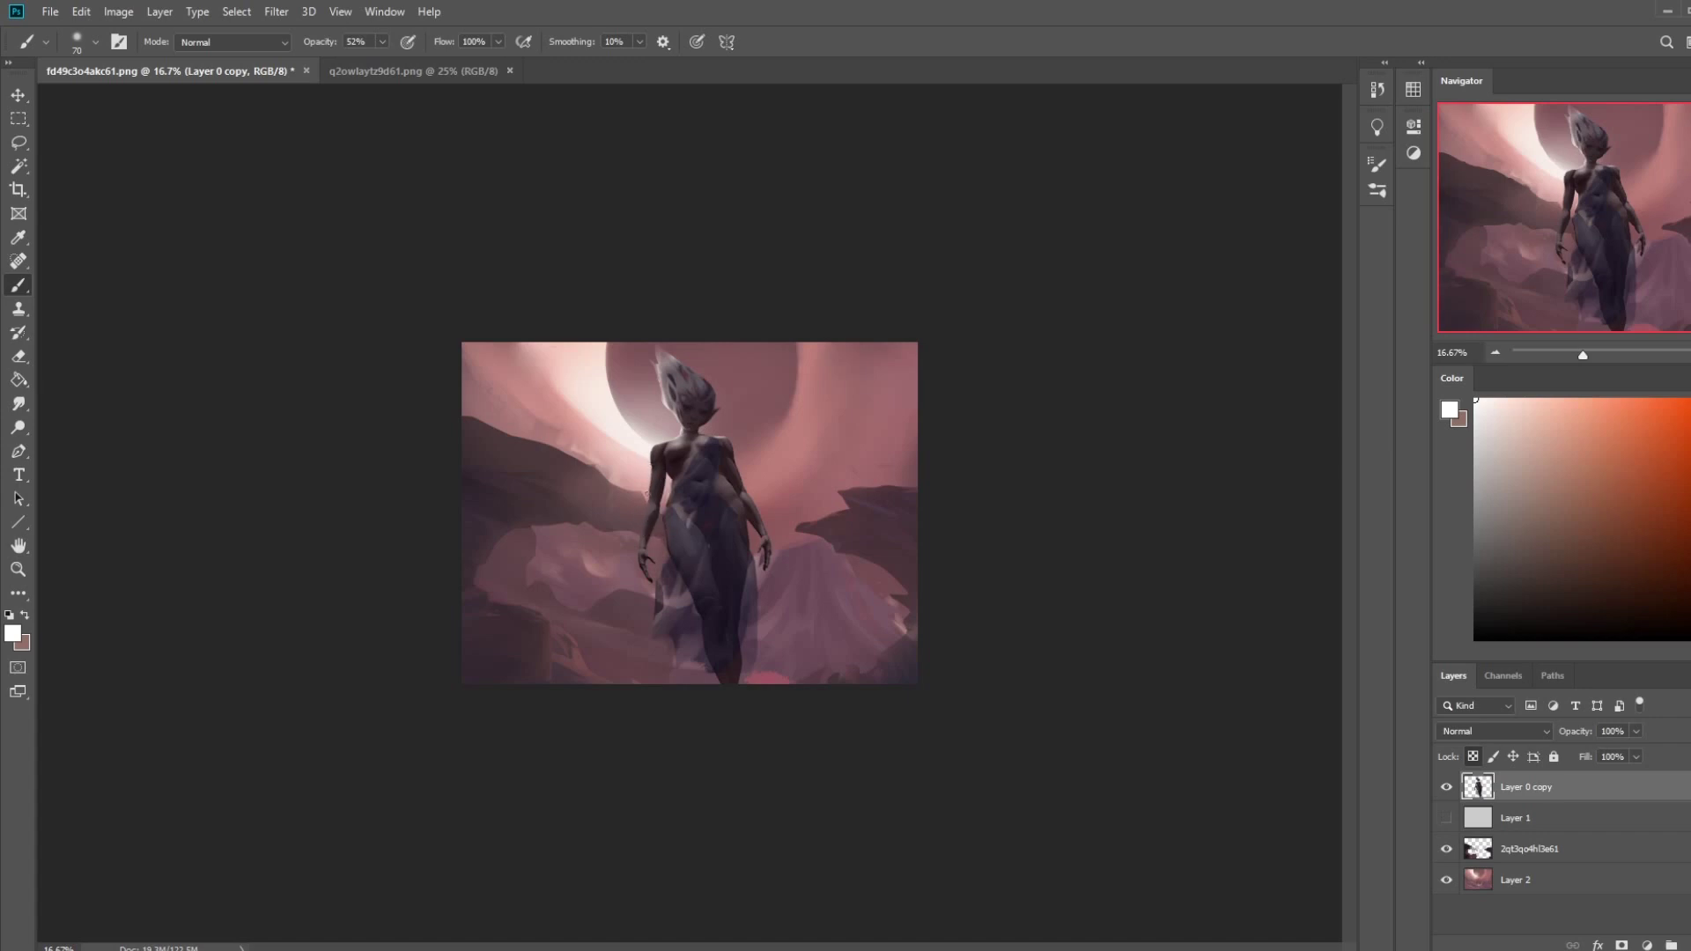
left_click_drag(396, 63, 423, 62)
left_click(647, 482)
left_click_drag(647, 518, 644, 499)
left_click_drag(647, 634, 669, 623)
- Outline a windblown hair shape streaming from the figure's head toward the glow with the Lasso, adding loose strands
key("l")
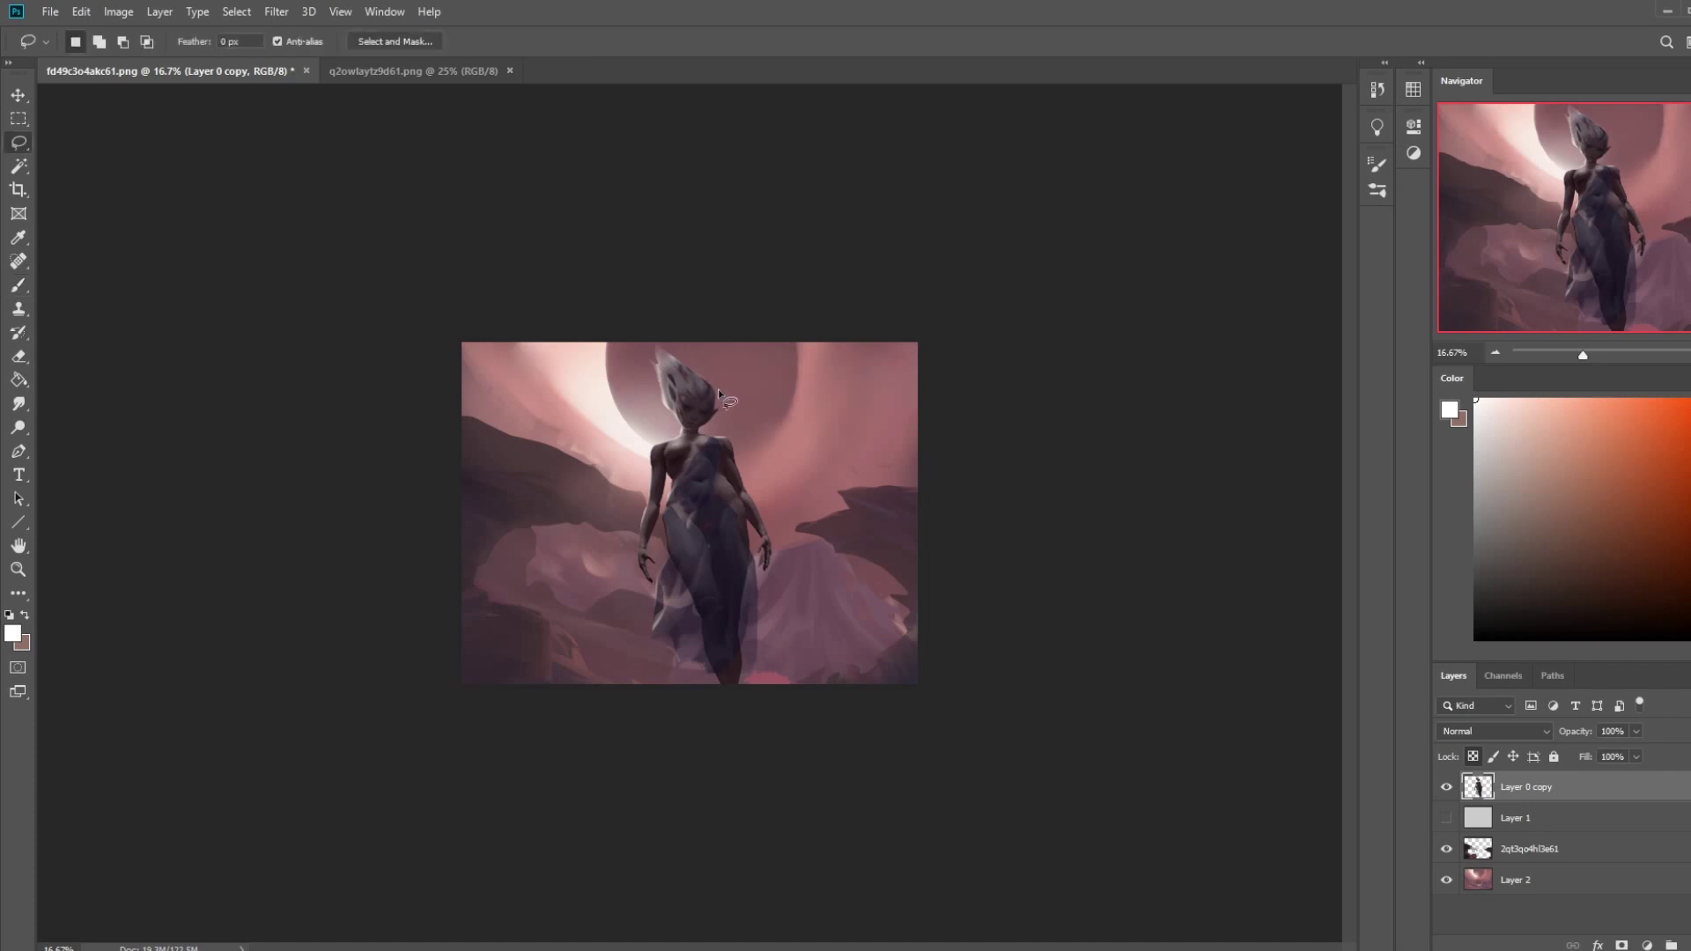
left_click_drag(713, 386, 657, 349)
mouse_move(653, 358)
left_mouse_down()
mouse_move(663, 408)
mouse_move(714, 409)
mouse_move(687, 370)
left_mouse_up()
mouse_move(580, 367)
left_mouse_down()
mouse_move(703, 366)
mouse_move(603, 380)
mouse_move(606, 401)
mouse_move(674, 412)
mouse_move(683, 385)
mouse_move(719, 394)
mouse_move(607, 389)
mouse_move(678, 358)
mouse_move(657, 393)
mouse_move(619, 397)
mouse_move(666, 401)
mouse_move(619, 384)
mouse_move(707, 374)
mouse_move(666, 408)
mouse_move(673, 364)
mouse_move(604, 378)
mouse_move(736, 359)
mouse_move(669, 387)
mouse_move(705, 379)
mouse_move(692, 370)
mouse_move(718, 406)
mouse_move(700, 374)
left_mouse_up()
key("shift")
key("shift")
mouse_move(616, 401)
left_mouse_down()
mouse_move(718, 427)
mouse_move(685, 429)
mouse_move(680, 403)
mouse_move(652, 424)
mouse_move(685, 429)
left_mouse_up()
key("shift")
- Fill the hair selection on a new layer with grey sampled from the hair, and place that layer below Layer 0 copy
key("ctrl+shift+alt+n")
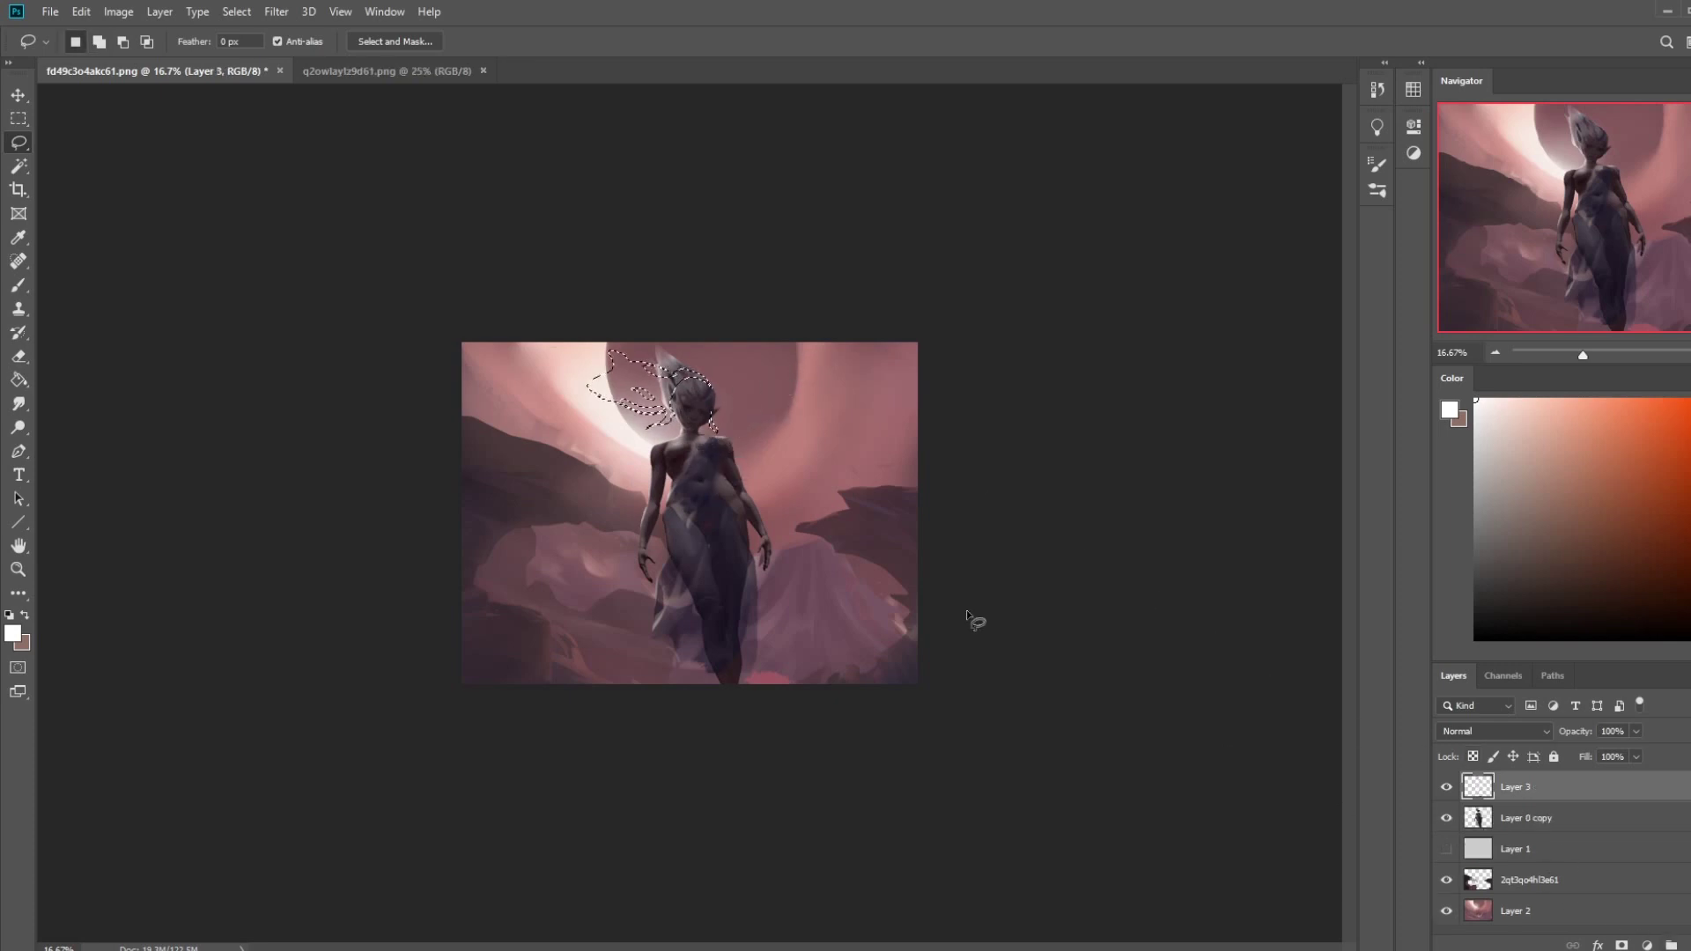
key("g")
key("alt")
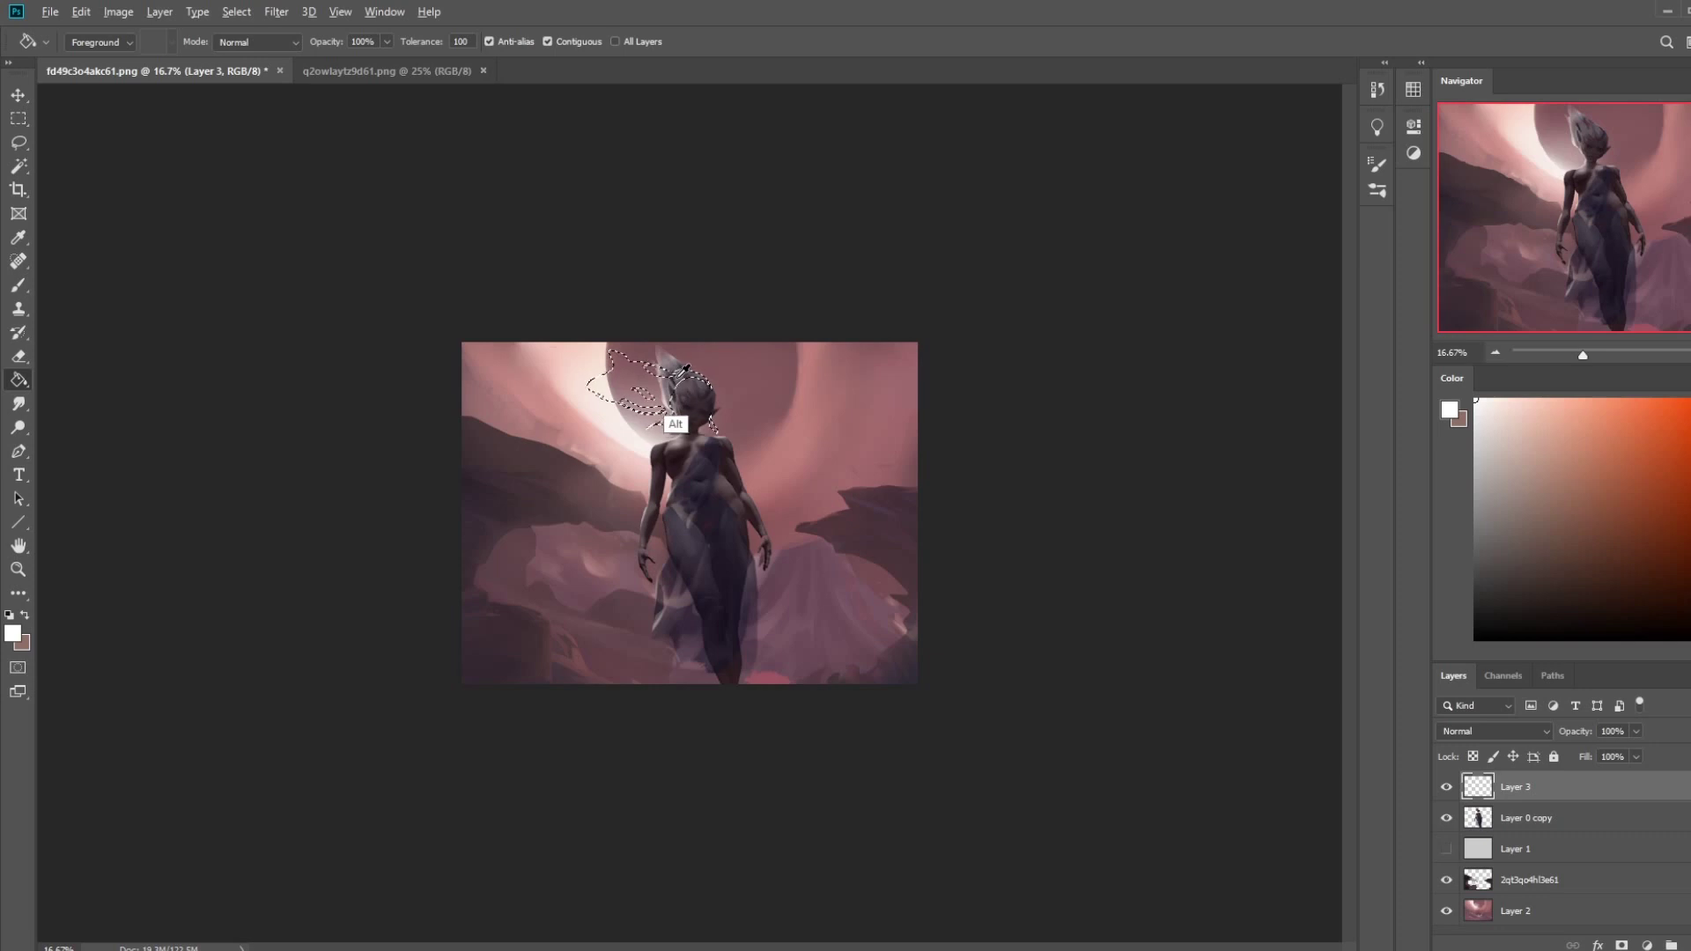
left_click(685, 370, "alt")
left_click(686, 370)
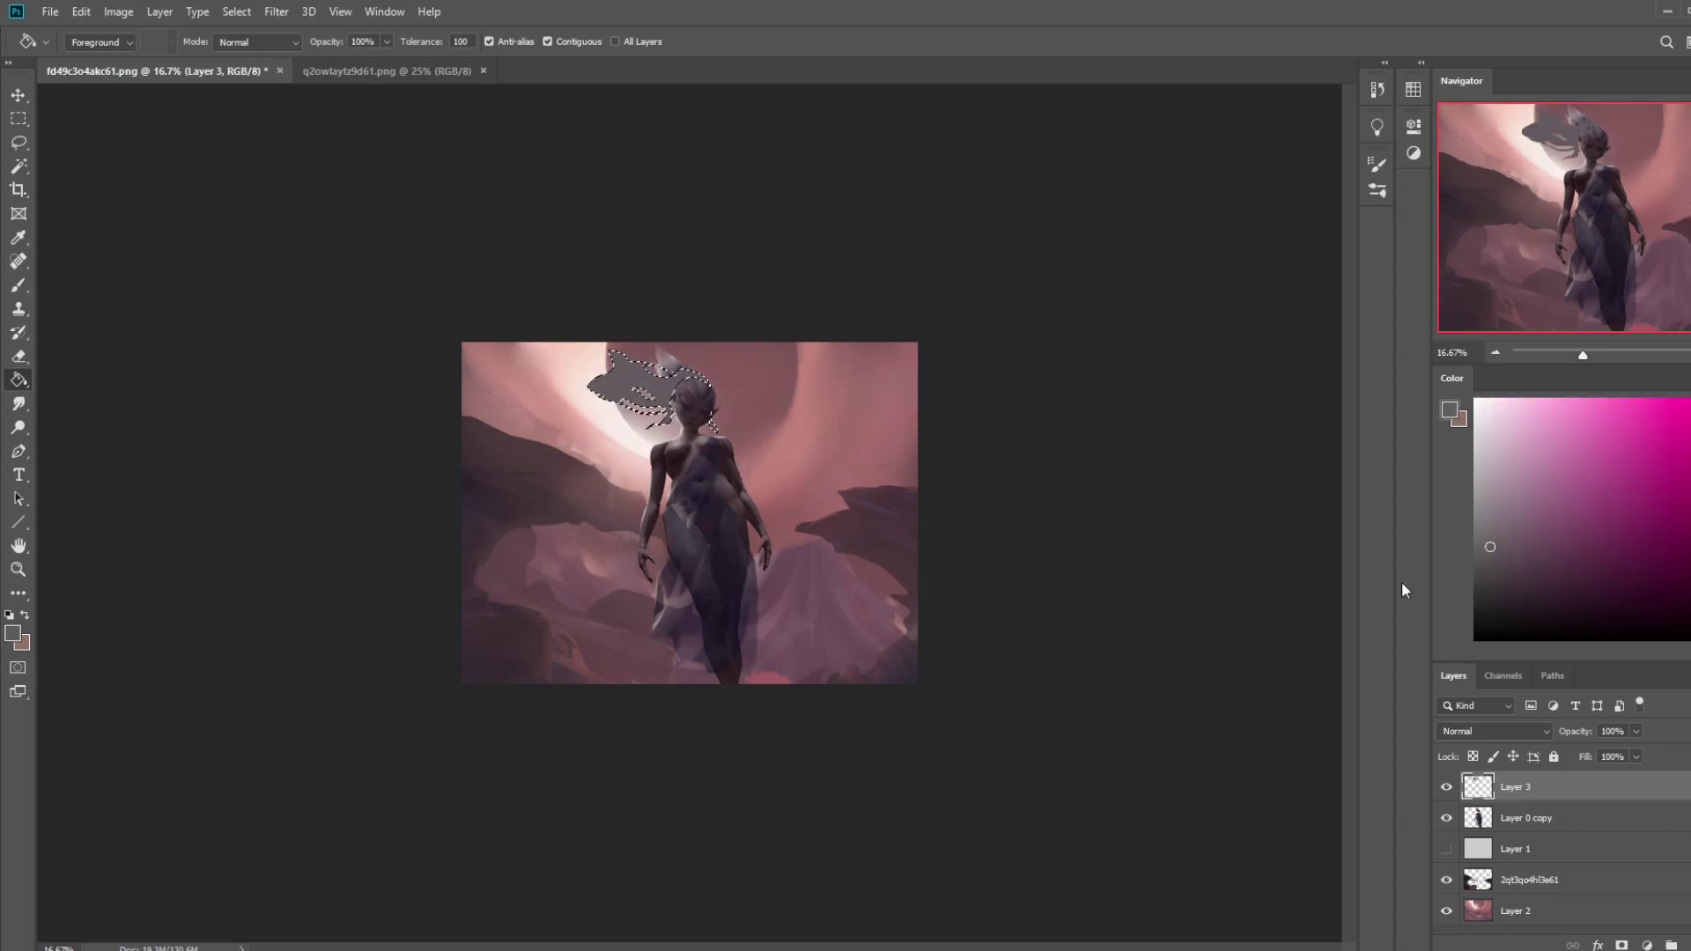
key("ctrl+bracketleft")
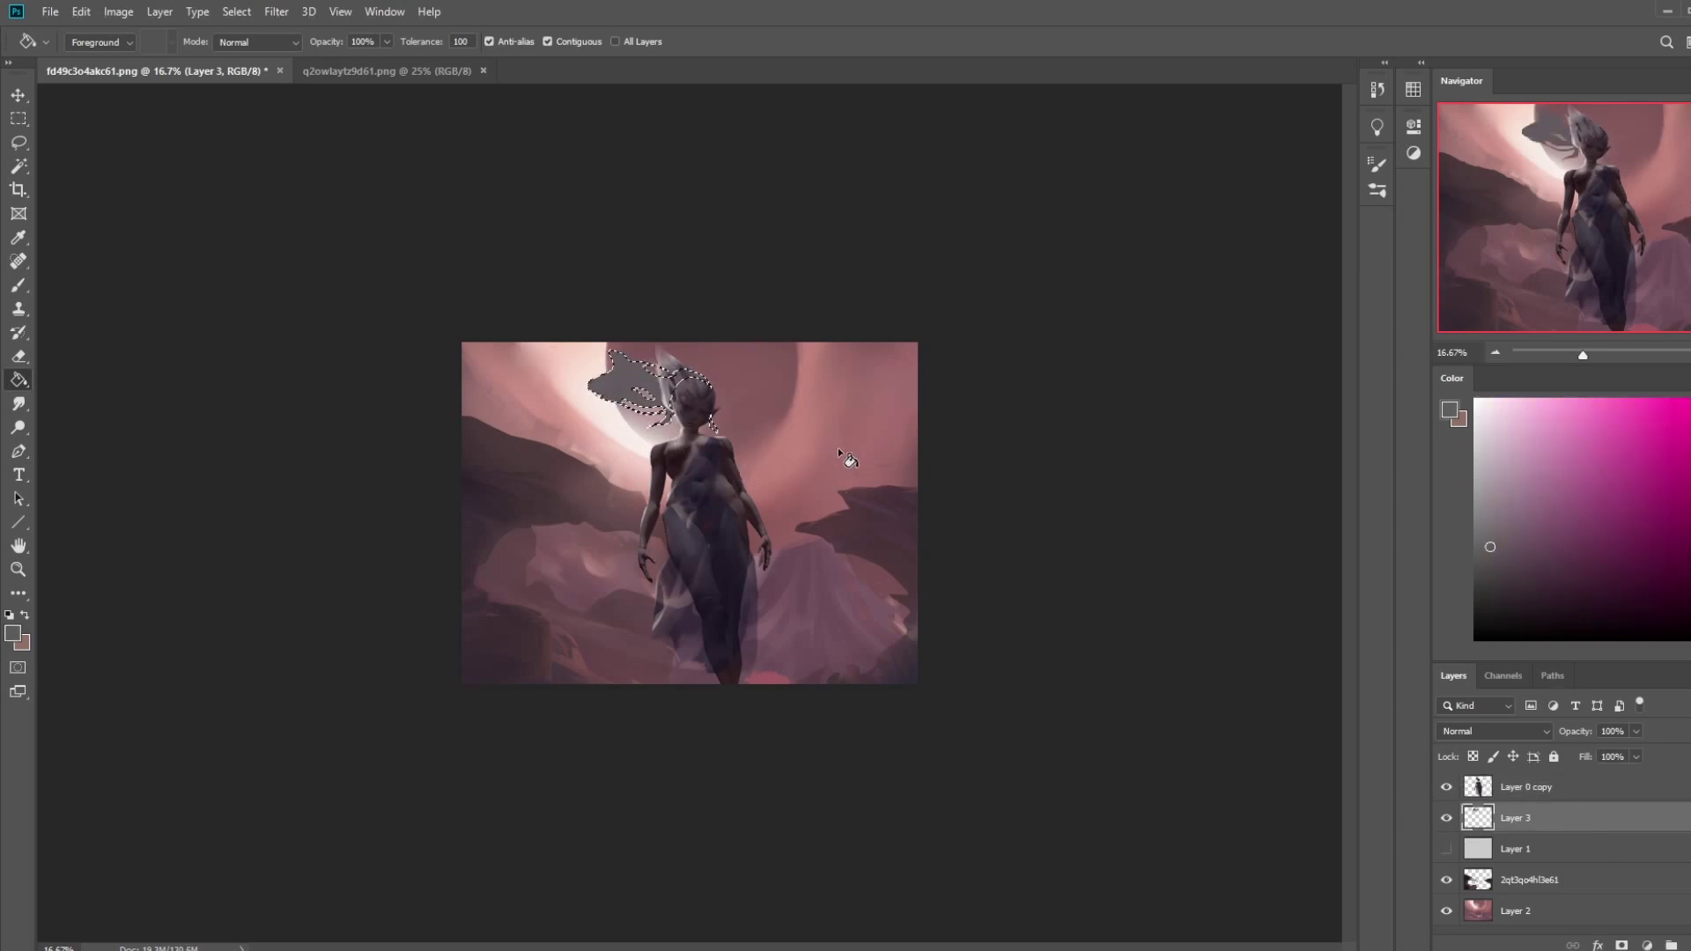
- Deselect the hair shape and erase the old upright hair tip from Layer 0 copy
left_click(1528, 787)
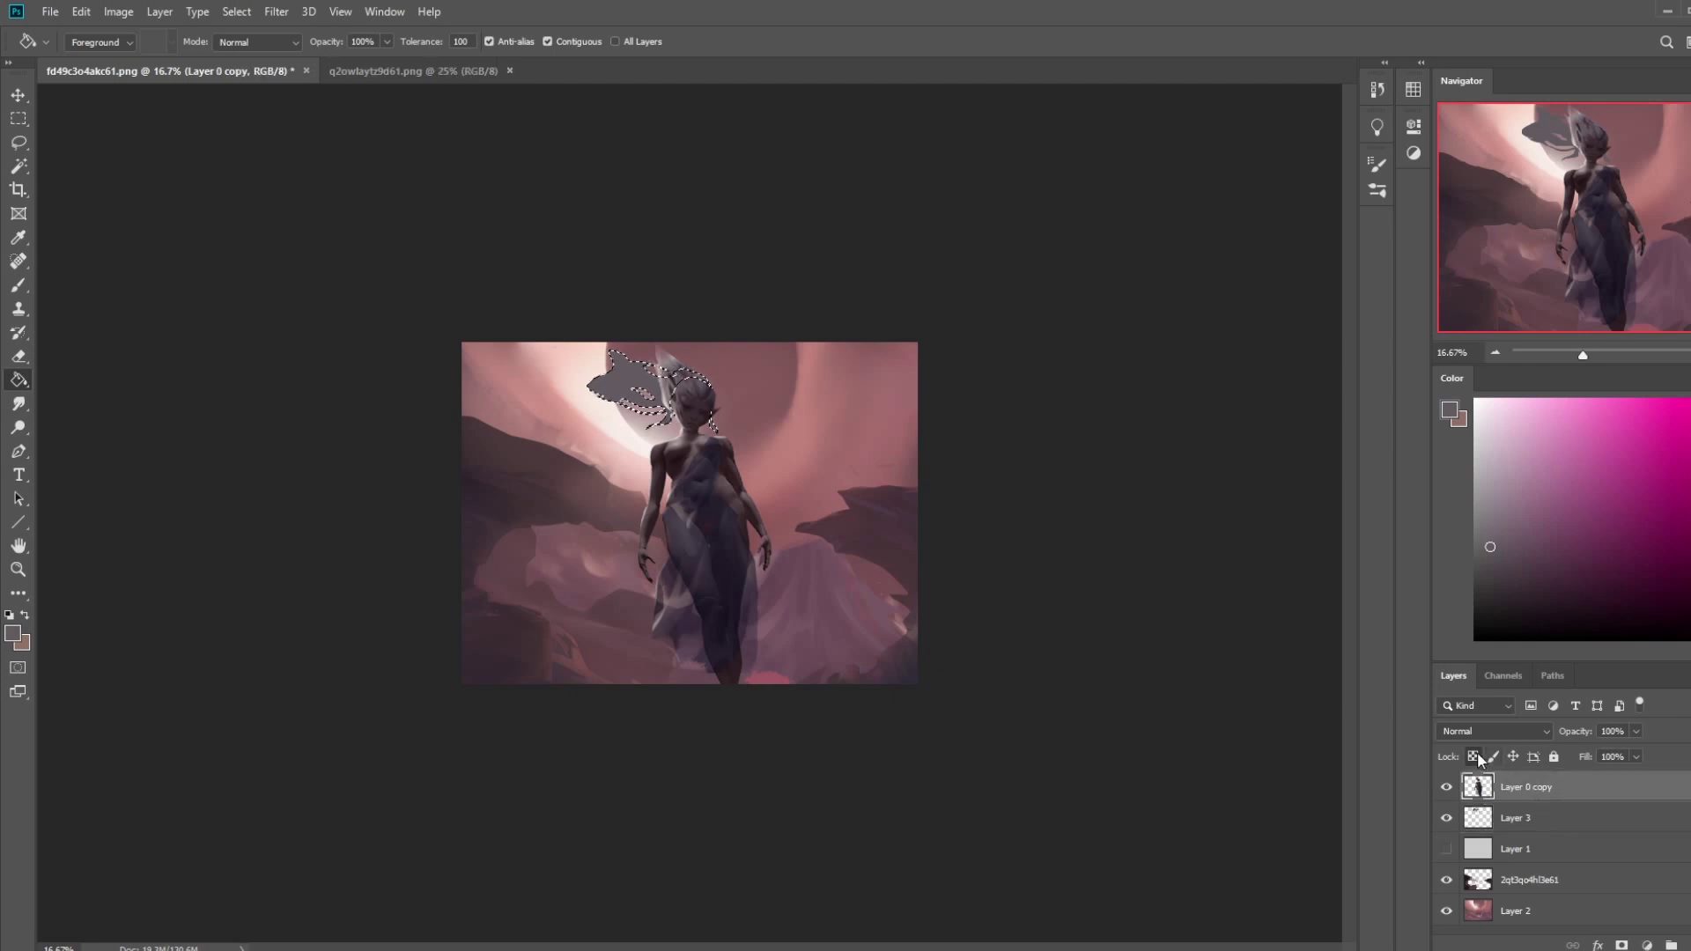
key("e")
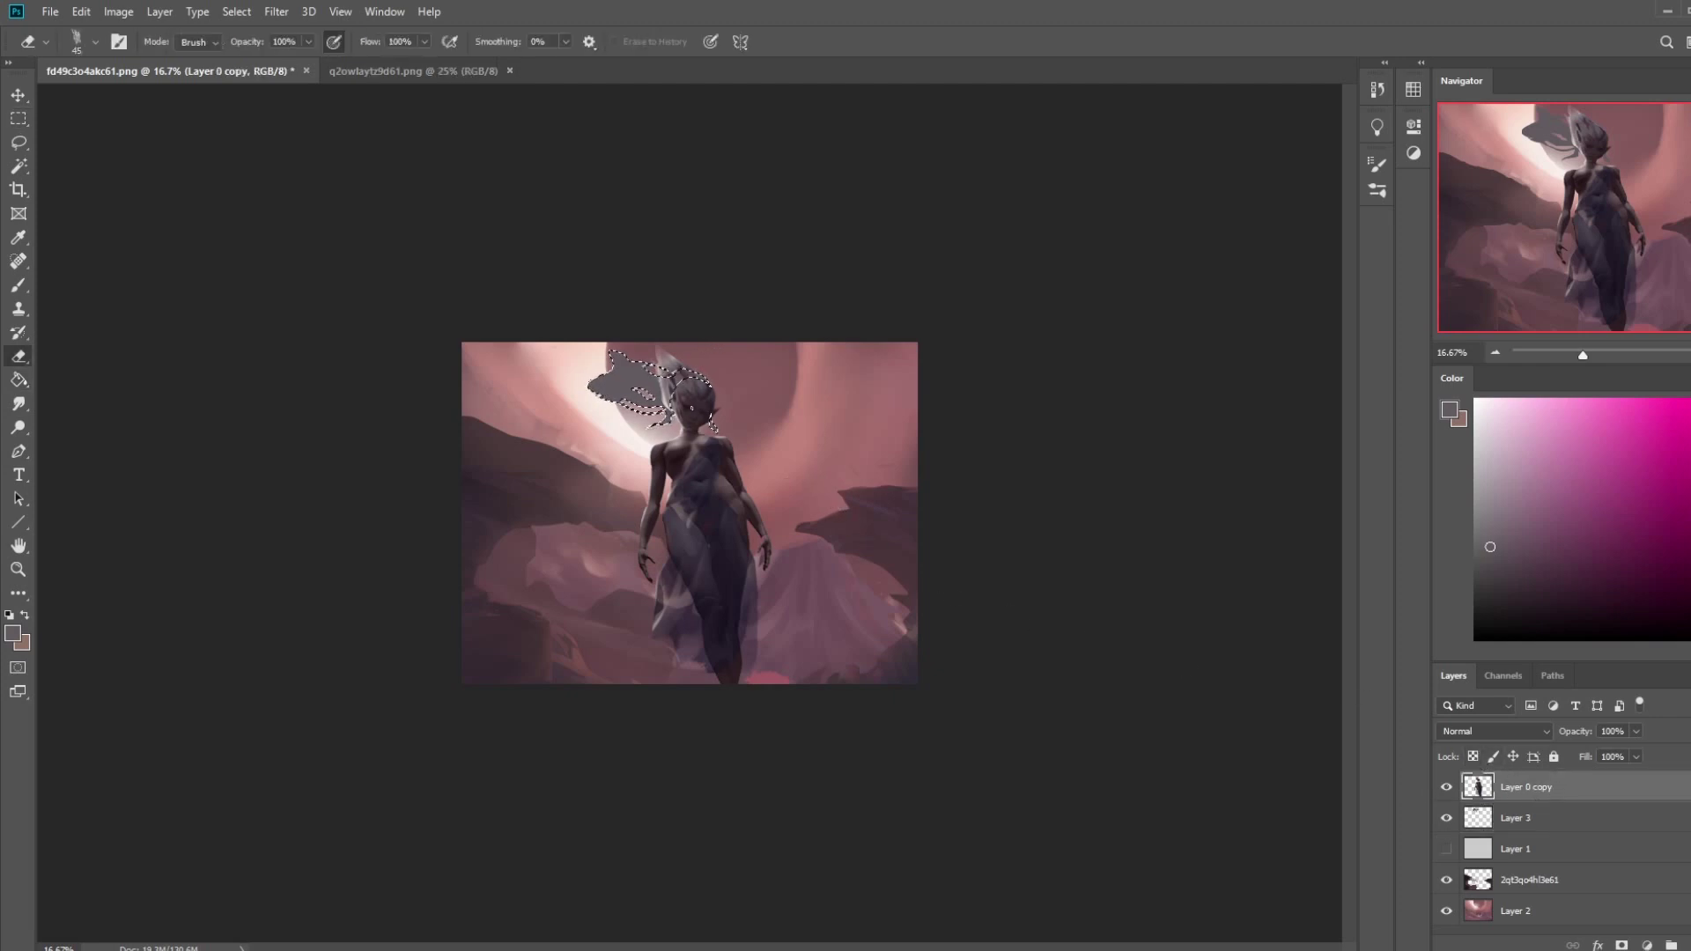
right_click(671, 401)
left_click(705, 410)
left_click_drag(656, 368, 670, 354)
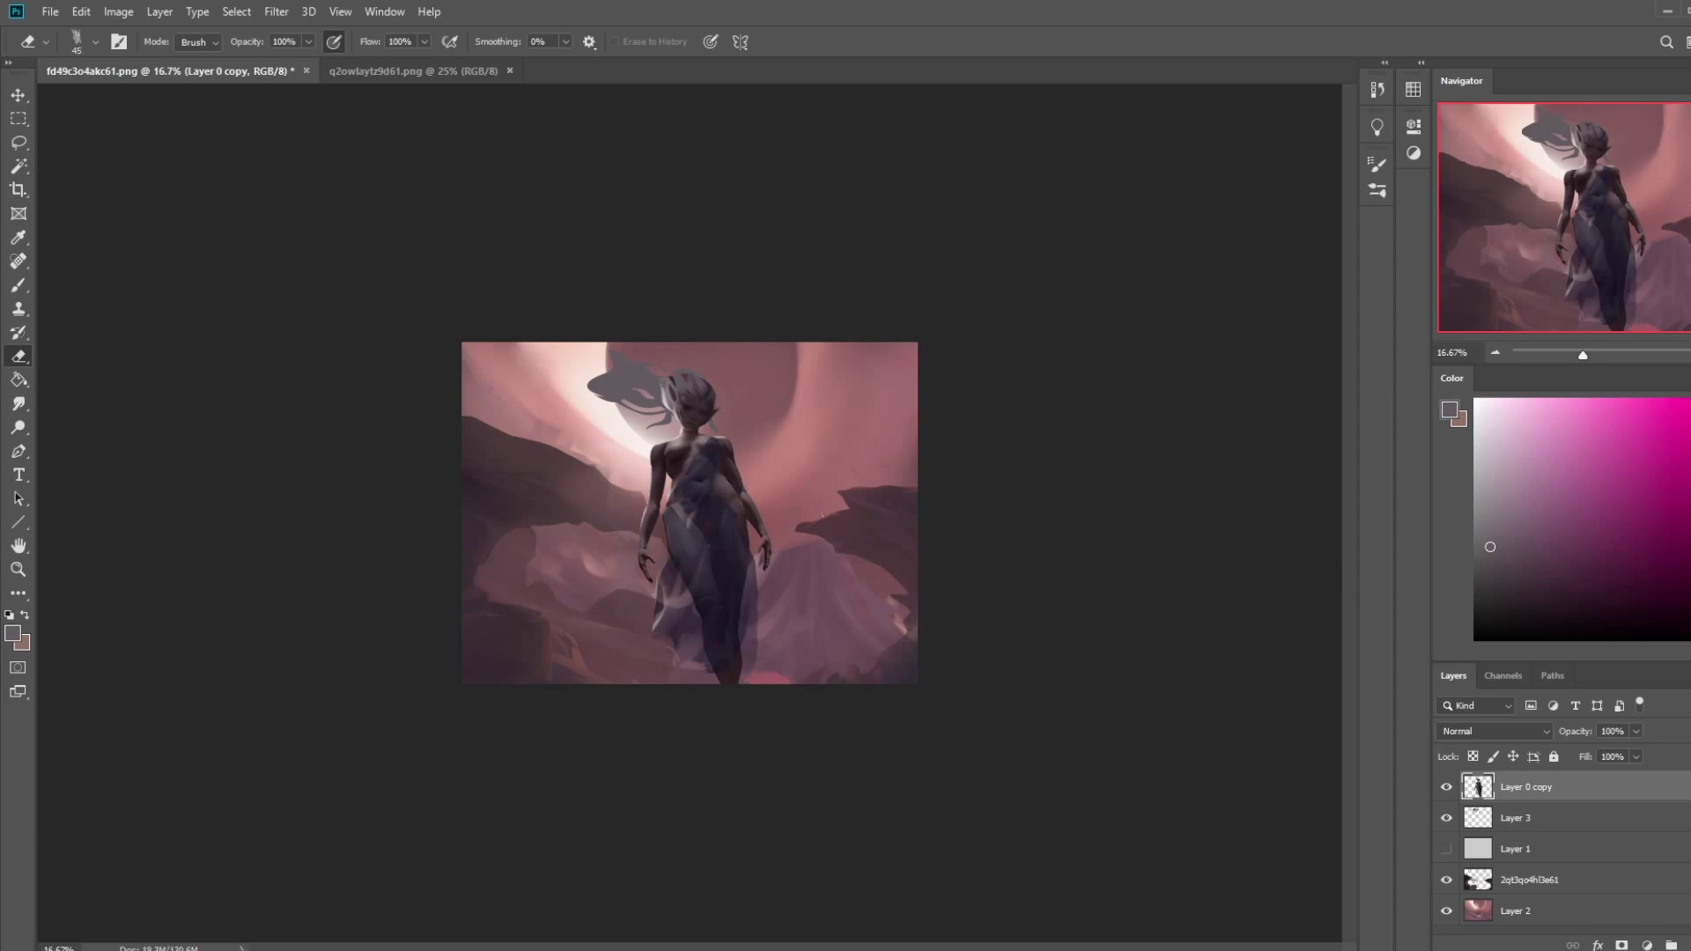
- Carve and extend the flowing hair on Layer 3 into separate tapered strands with the Eraser and Brush
left_click(1523, 822)
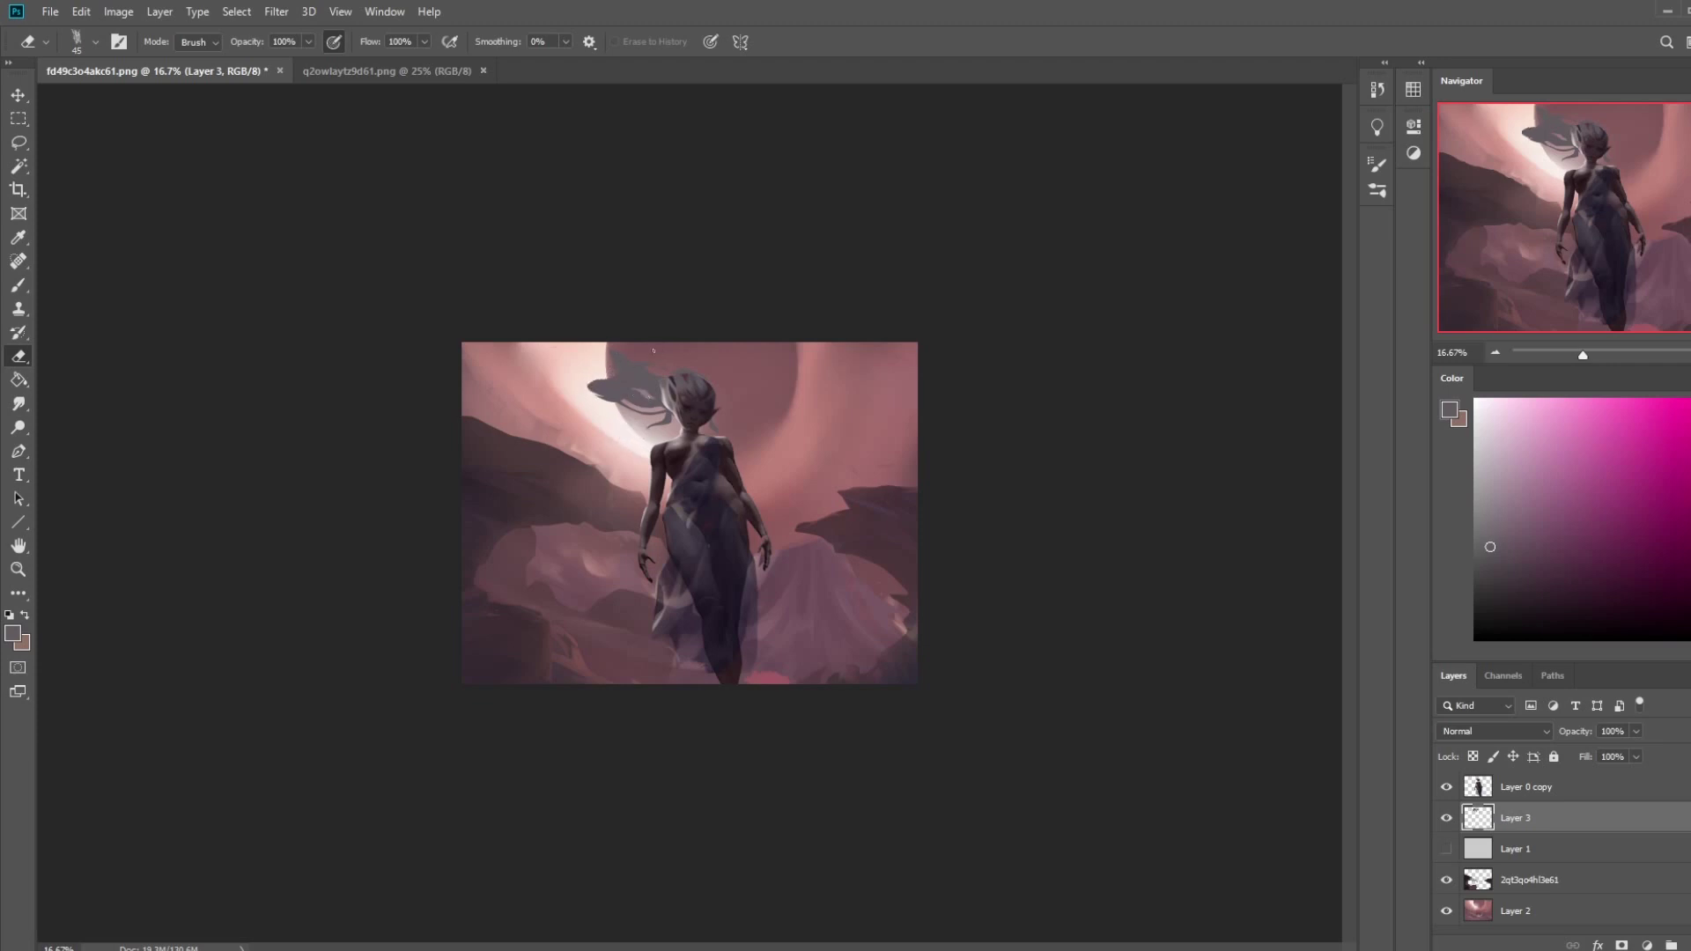
key("b")
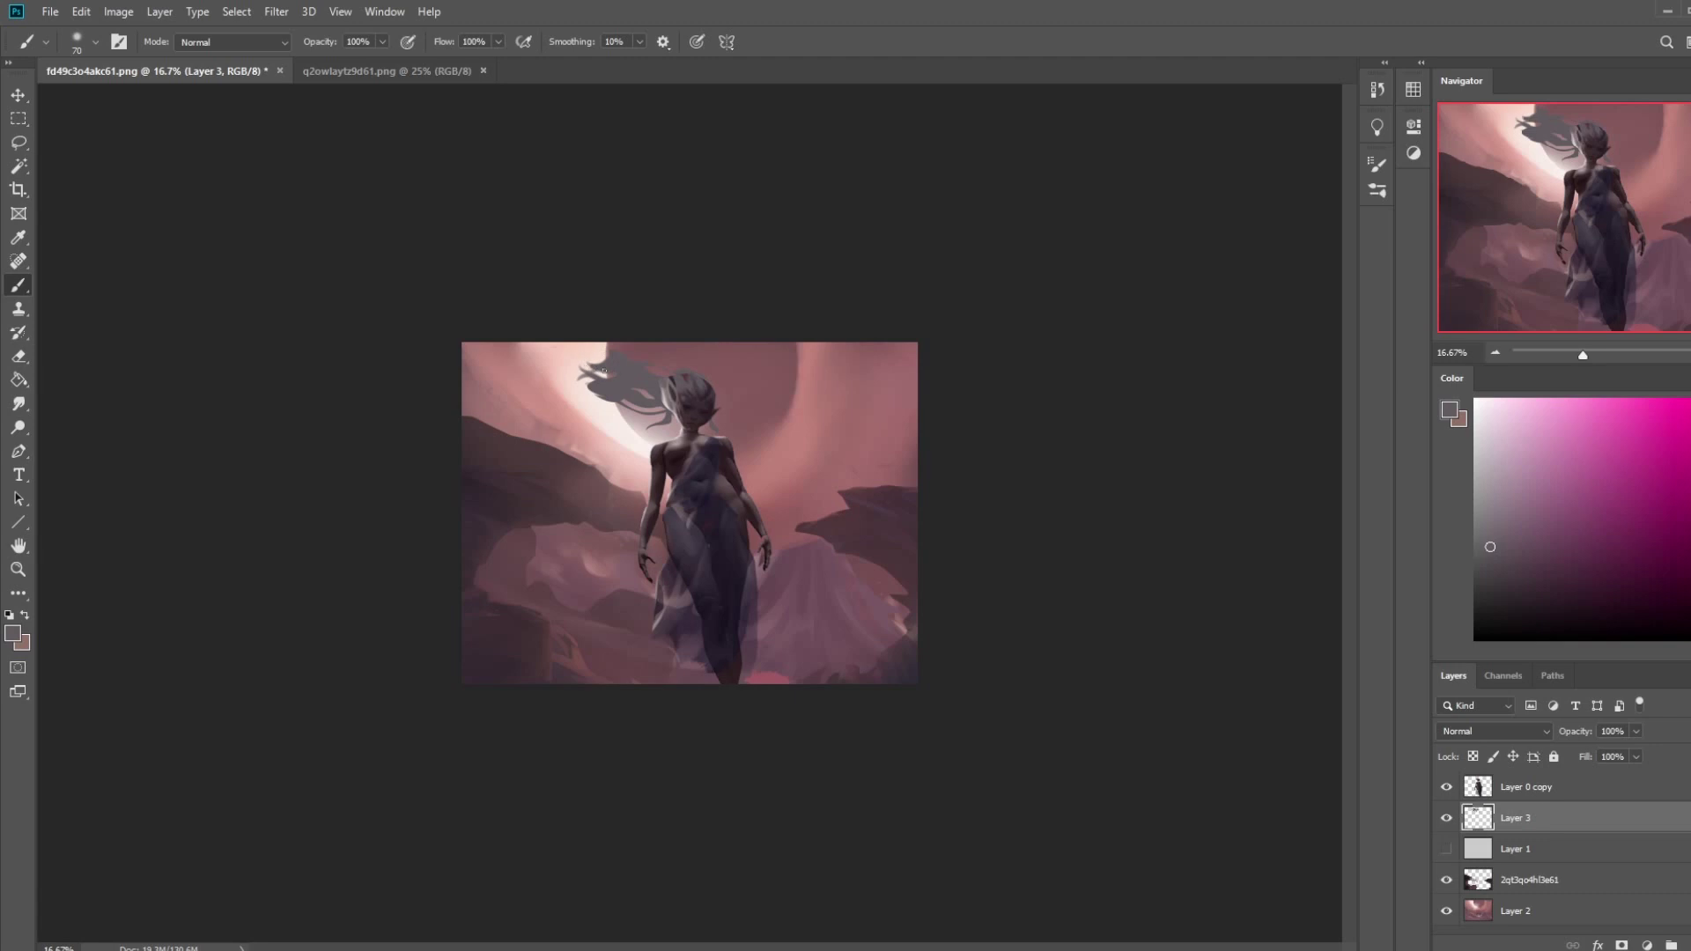
key("e")
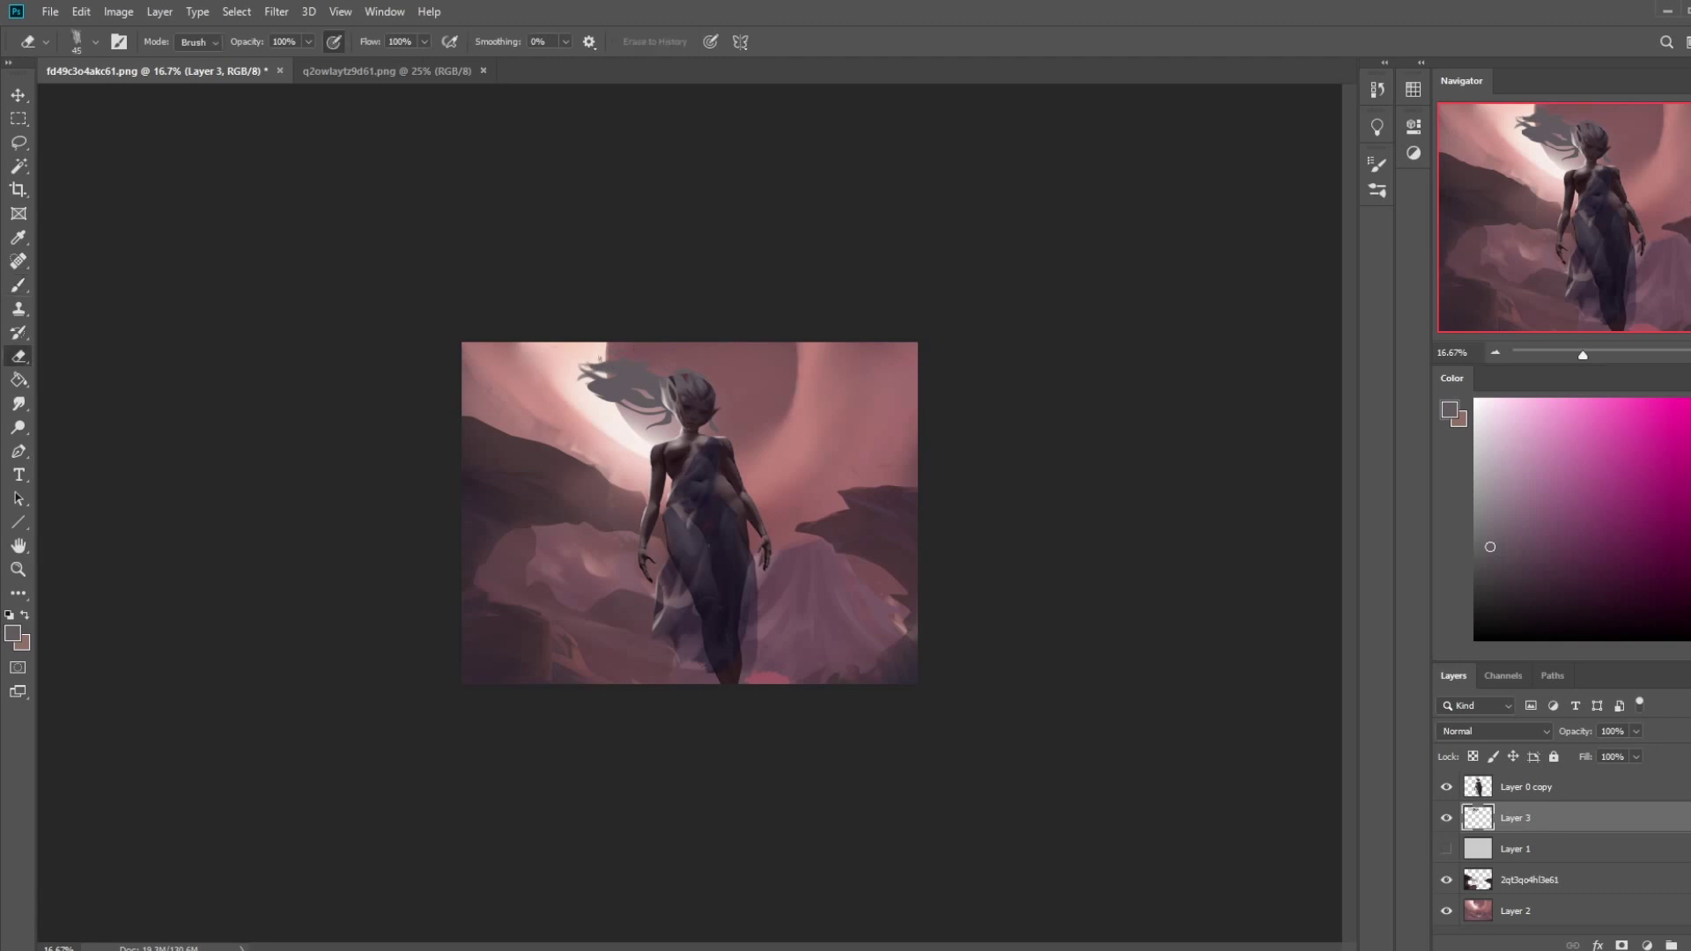
key("b")
left_click(609, 398, "alt")
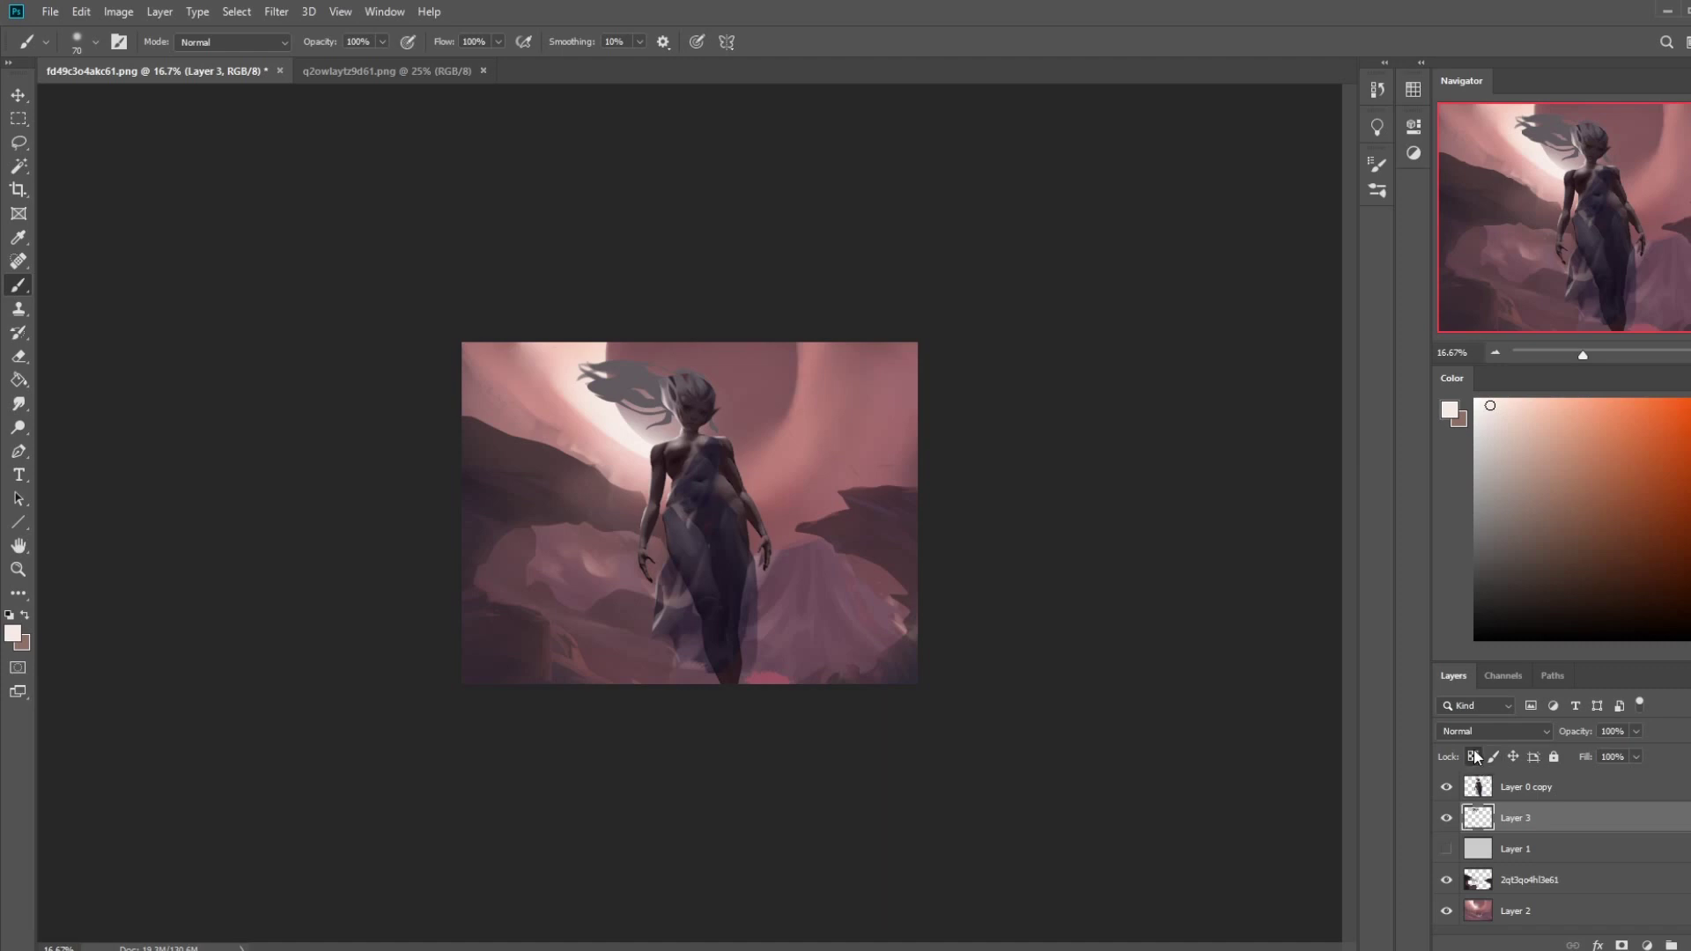
- Merge Layer 0 copy down into Layer 3
left_click(1524, 787)
right_click(1550, 786)
left_click(1576, 434)
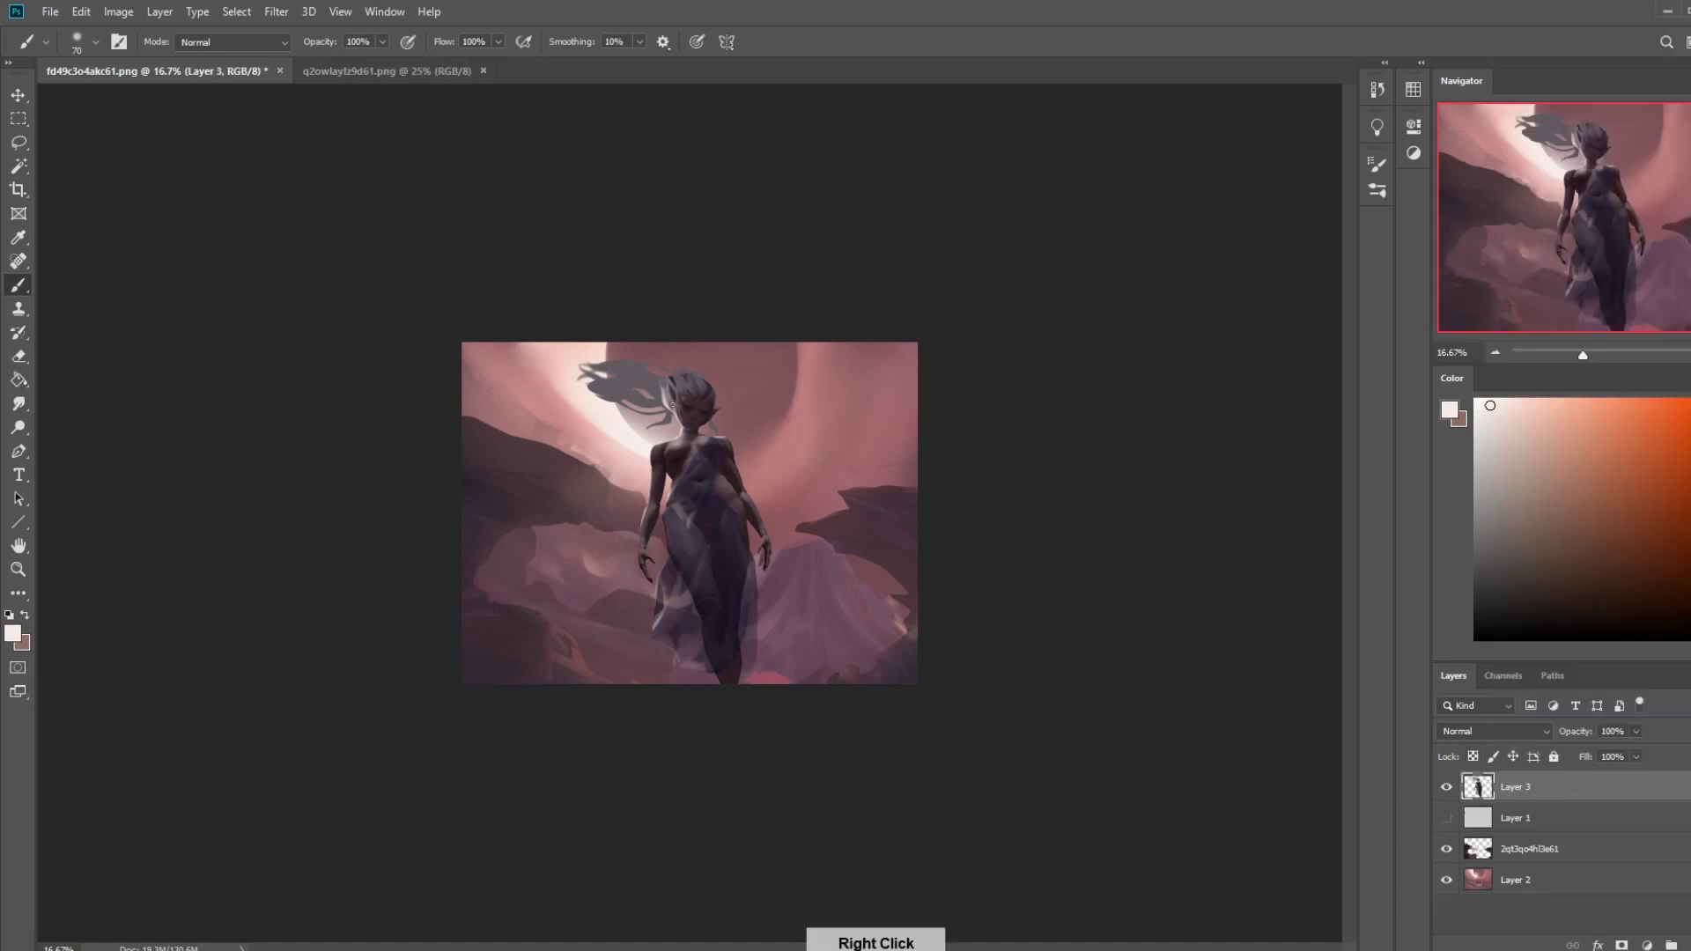
- Paint pale highlights within the flowing hair using the size 80 brush from Istebrak's Dry-Oil Brushes, enlarged to 150 px, with transparent pixels locked
right_click(790, 340)
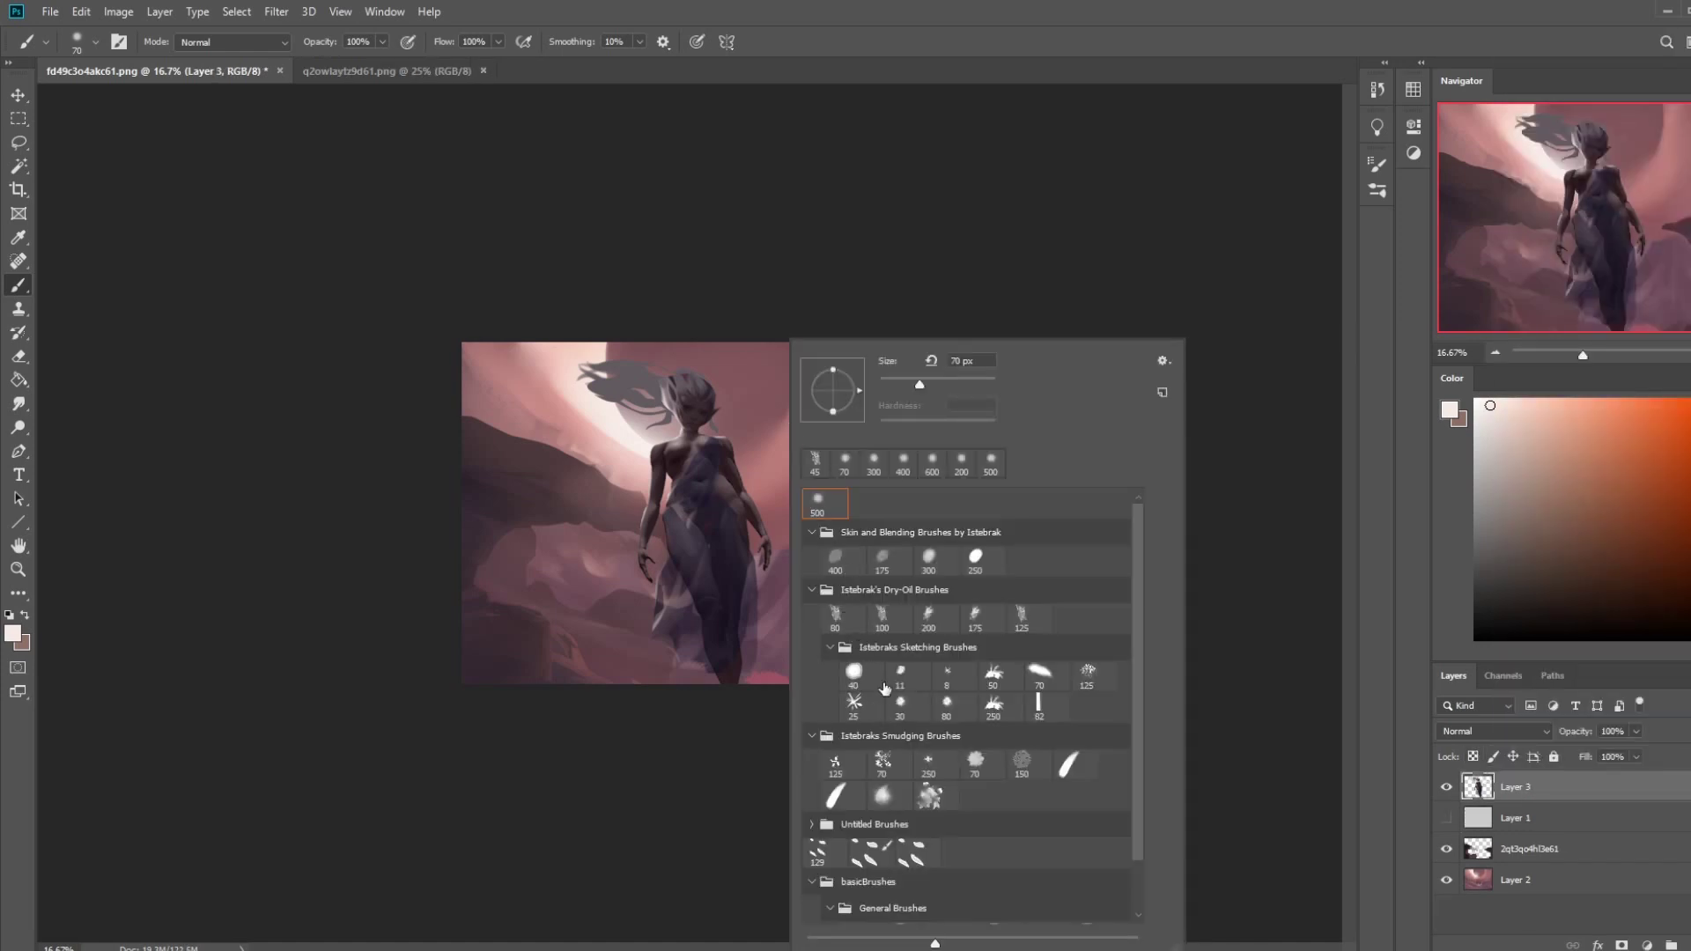
left_click(835, 617)
left_click(607, 445)
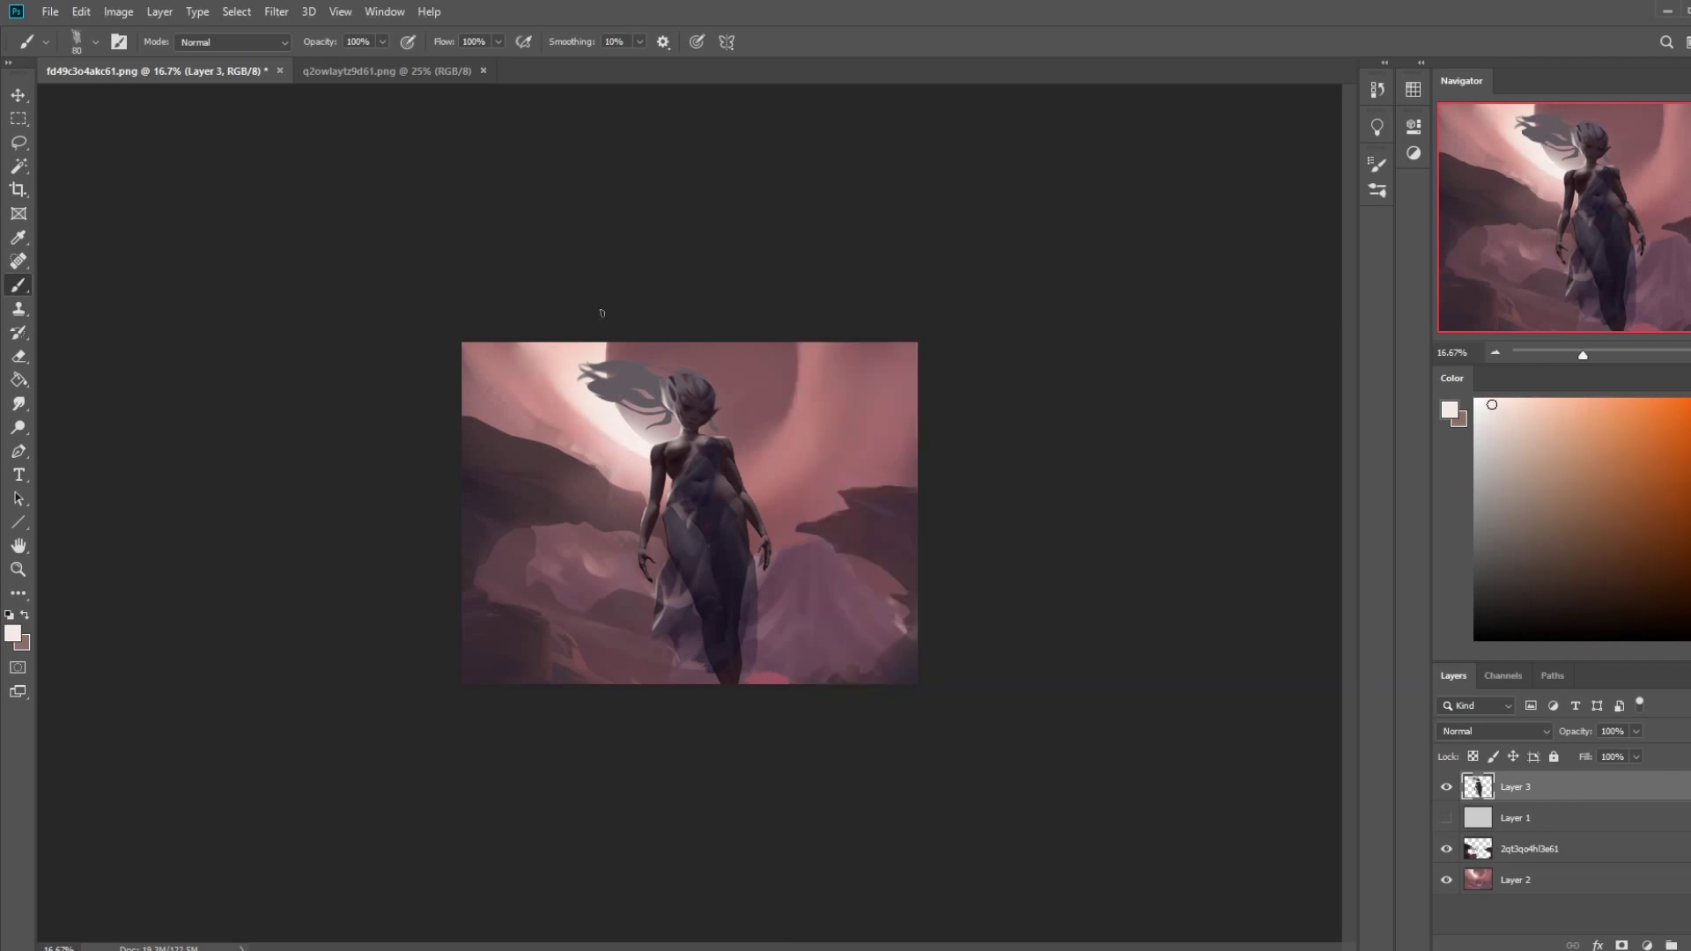
left_click_drag(659, 398, 596, 373)
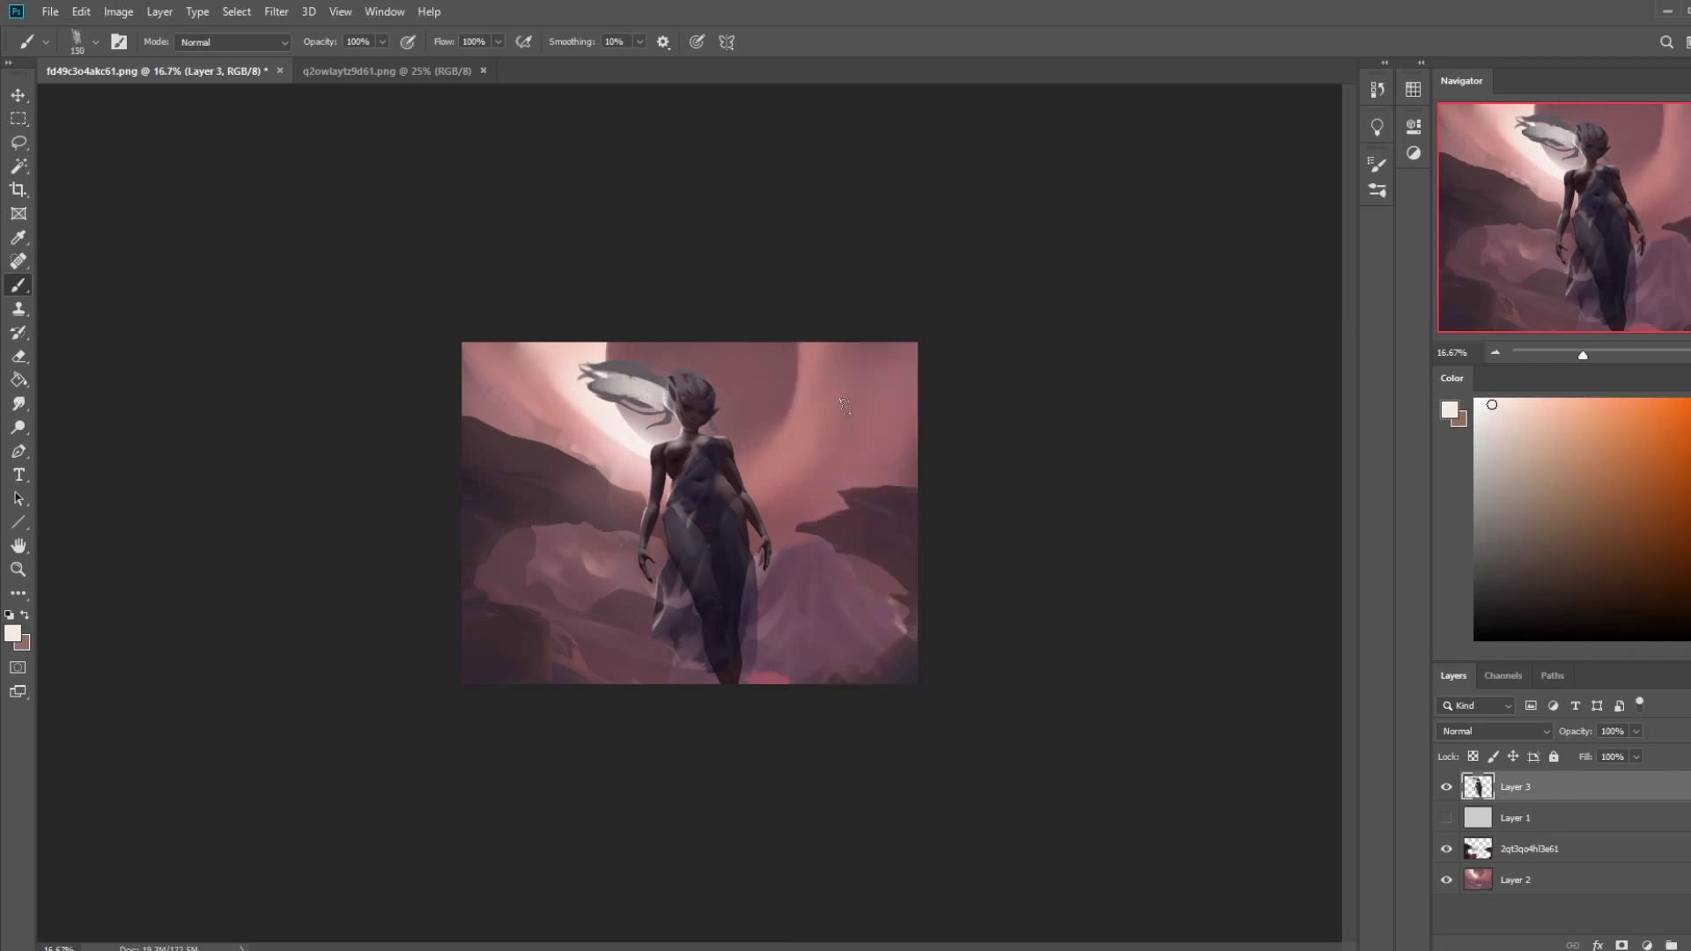
key("ctrl+z")
mouse_move(597, 401)
left_mouse_down()
mouse_move(644, 398)
mouse_move(602, 377)
mouse_move(690, 374)
mouse_move(597, 396)
left_mouse_up()
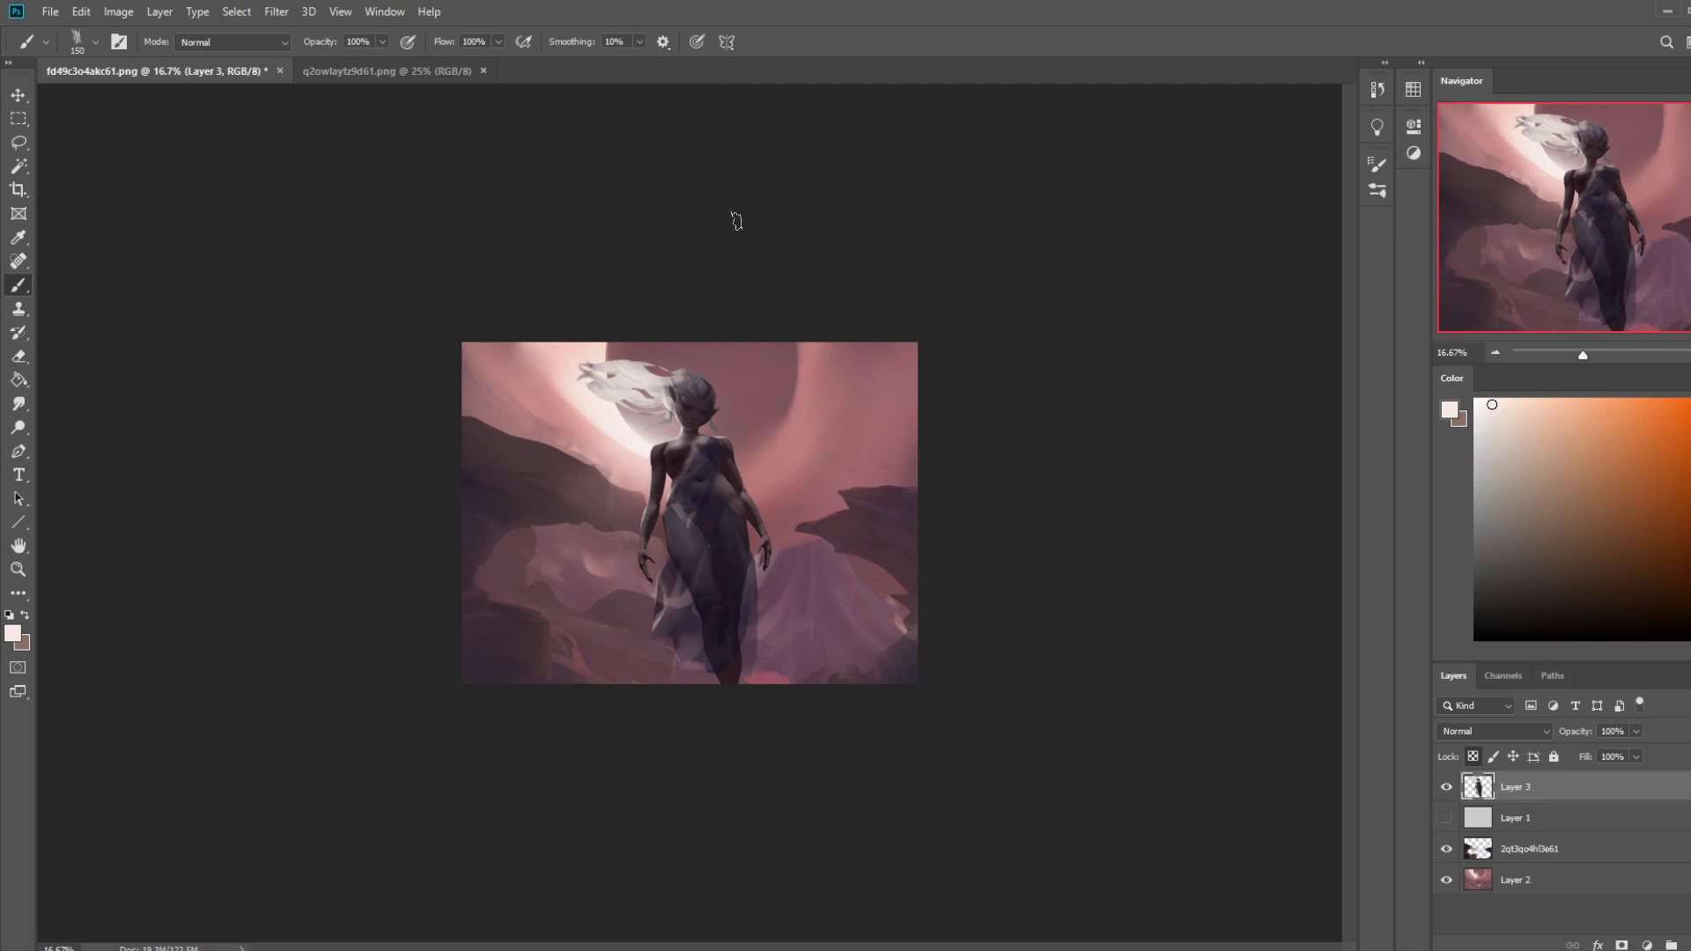
- Undo the last pale strokes and repaint the flowing hair with gray and dark tones sampled from the head
key("ctrl+alt+z")
key("ctrl+alt+z")
key("ctrl+alt+z")
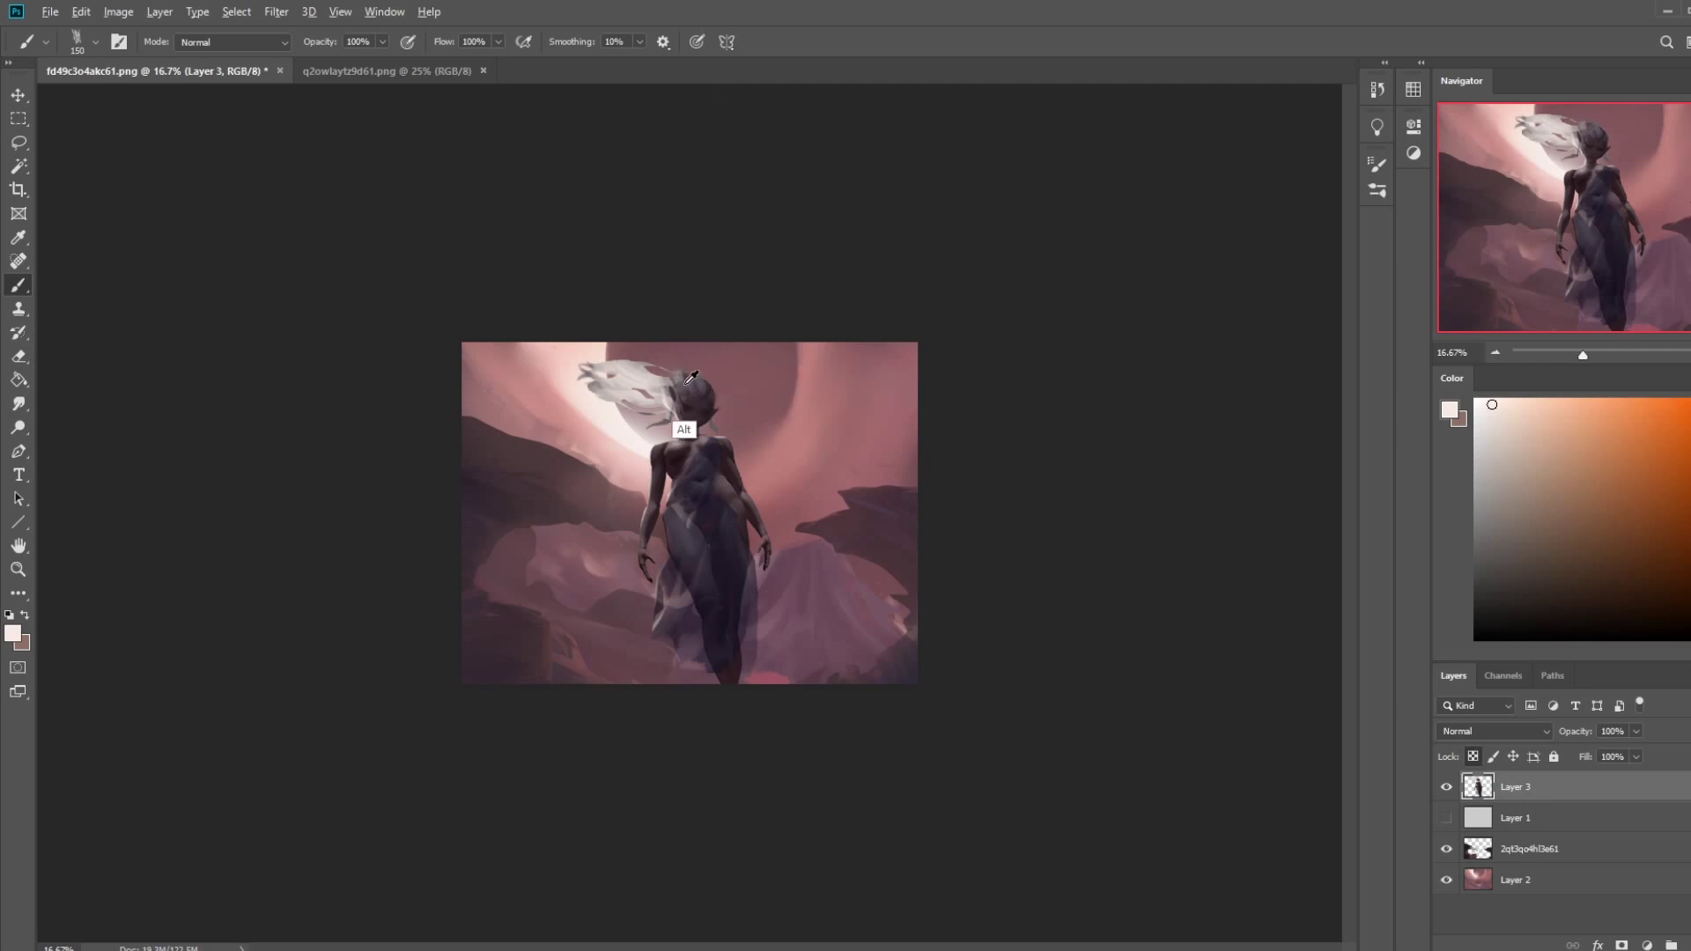
left_click(688, 382, "alt")
mouse_move(674, 363)
left_mouse_down()
mouse_move(634, 368)
mouse_move(662, 403)
mouse_move(614, 418)
left_mouse_up()
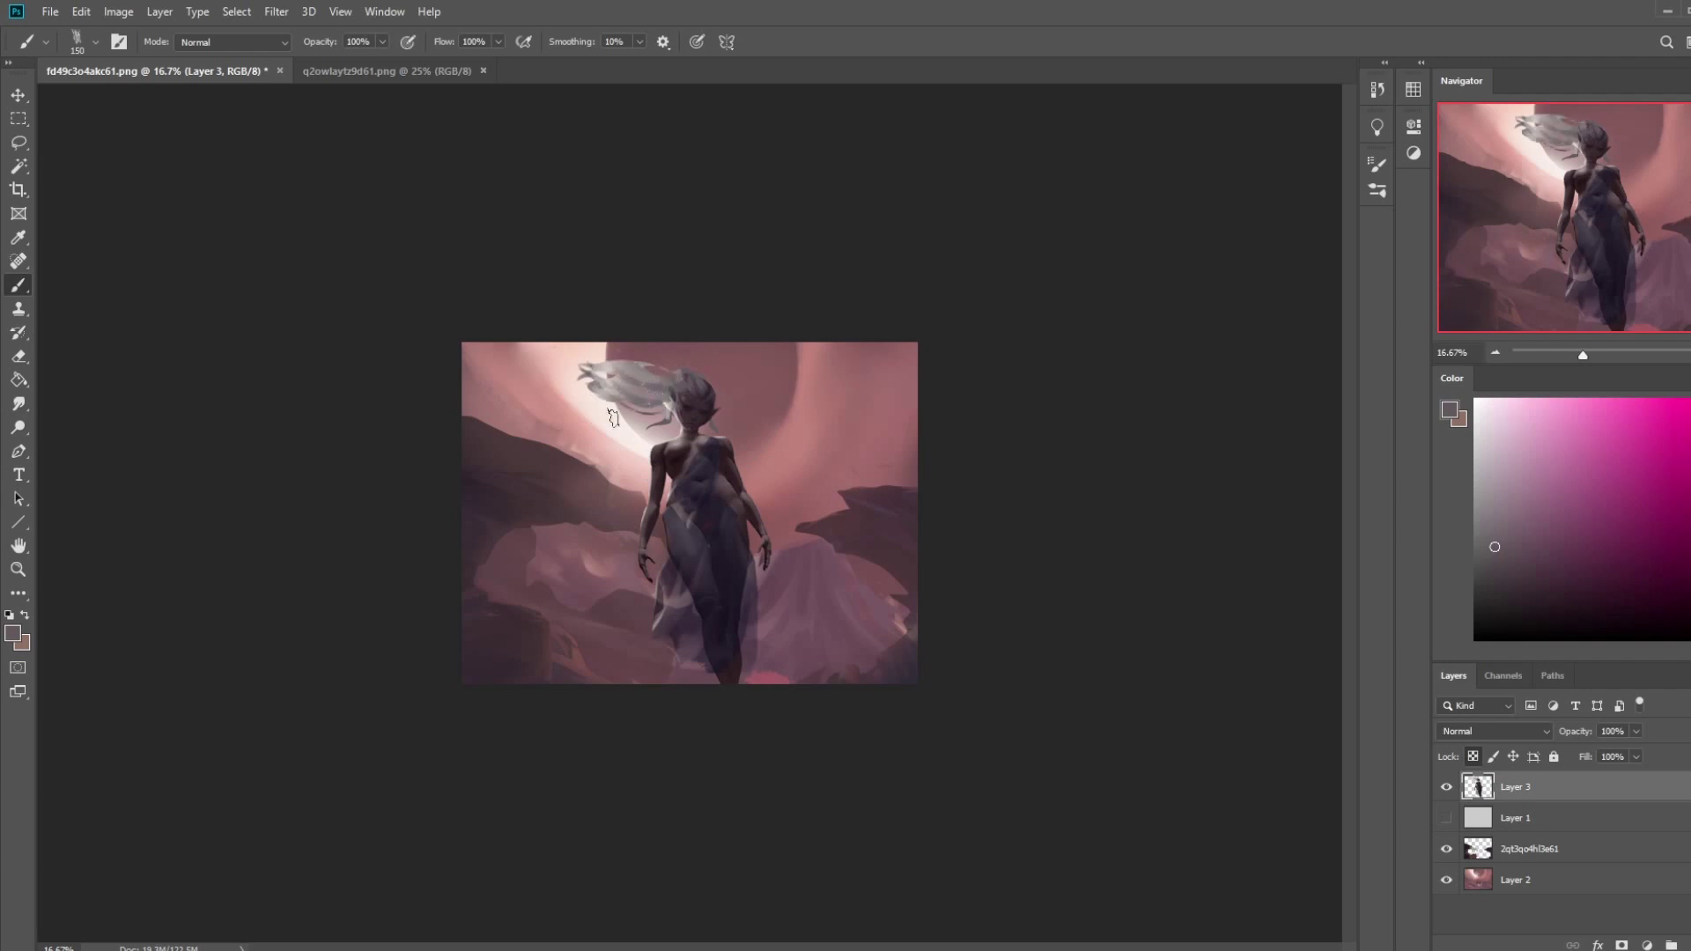
left_click_drag(693, 359, 619, 368)
left_click(705, 385, "alt")
left_click_drag(696, 372, 656, 398)
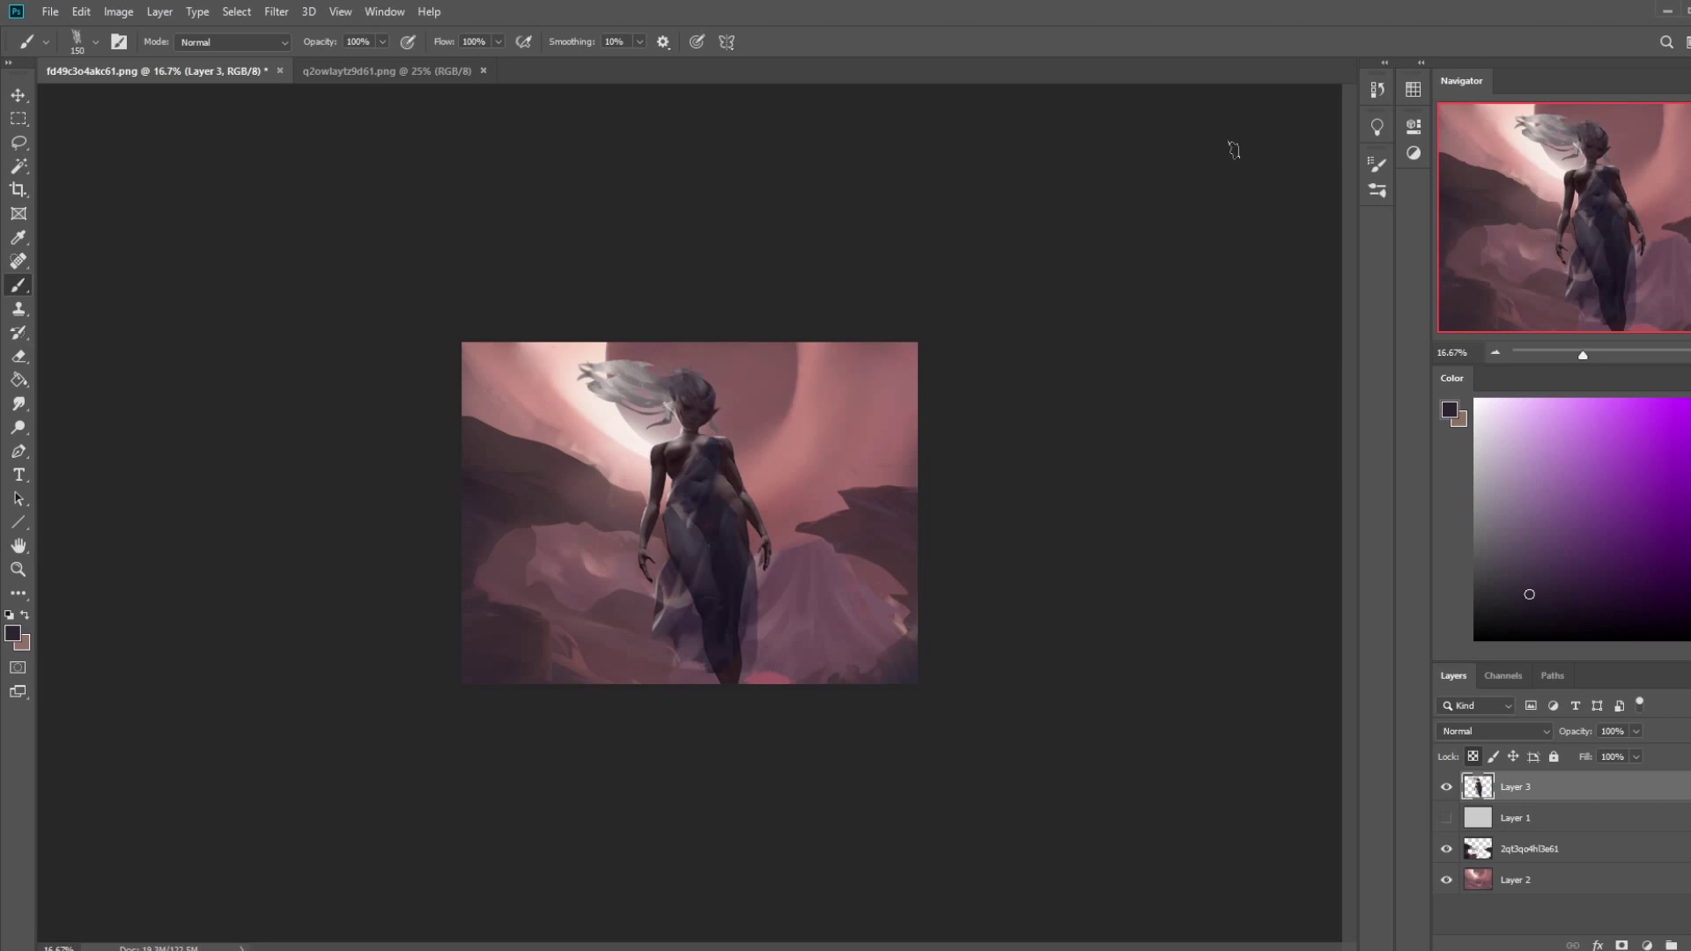
- Revert the document history to the last Lasso state before the flowing hair layer was added, and deselect the hair shape
left_click(1380, 91)
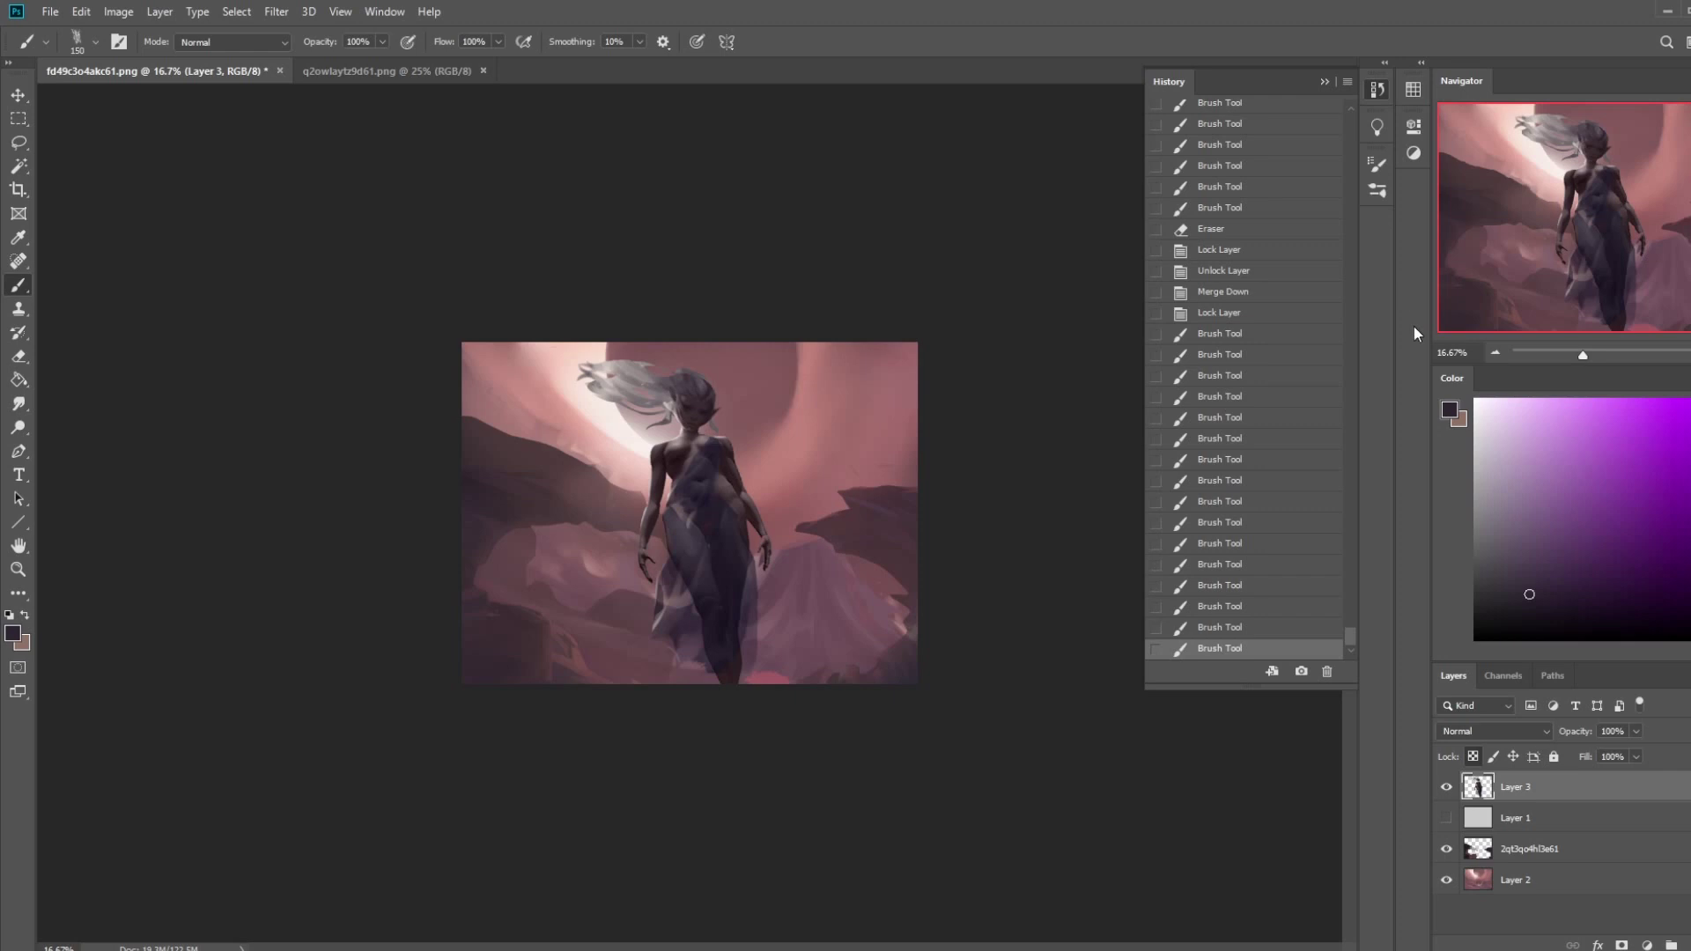
left_click(1259, 315)
left_click(1260, 252)
left_click(1251, 229)
left_click(1268, 167)
scroll(1355, 625, "up", 10)
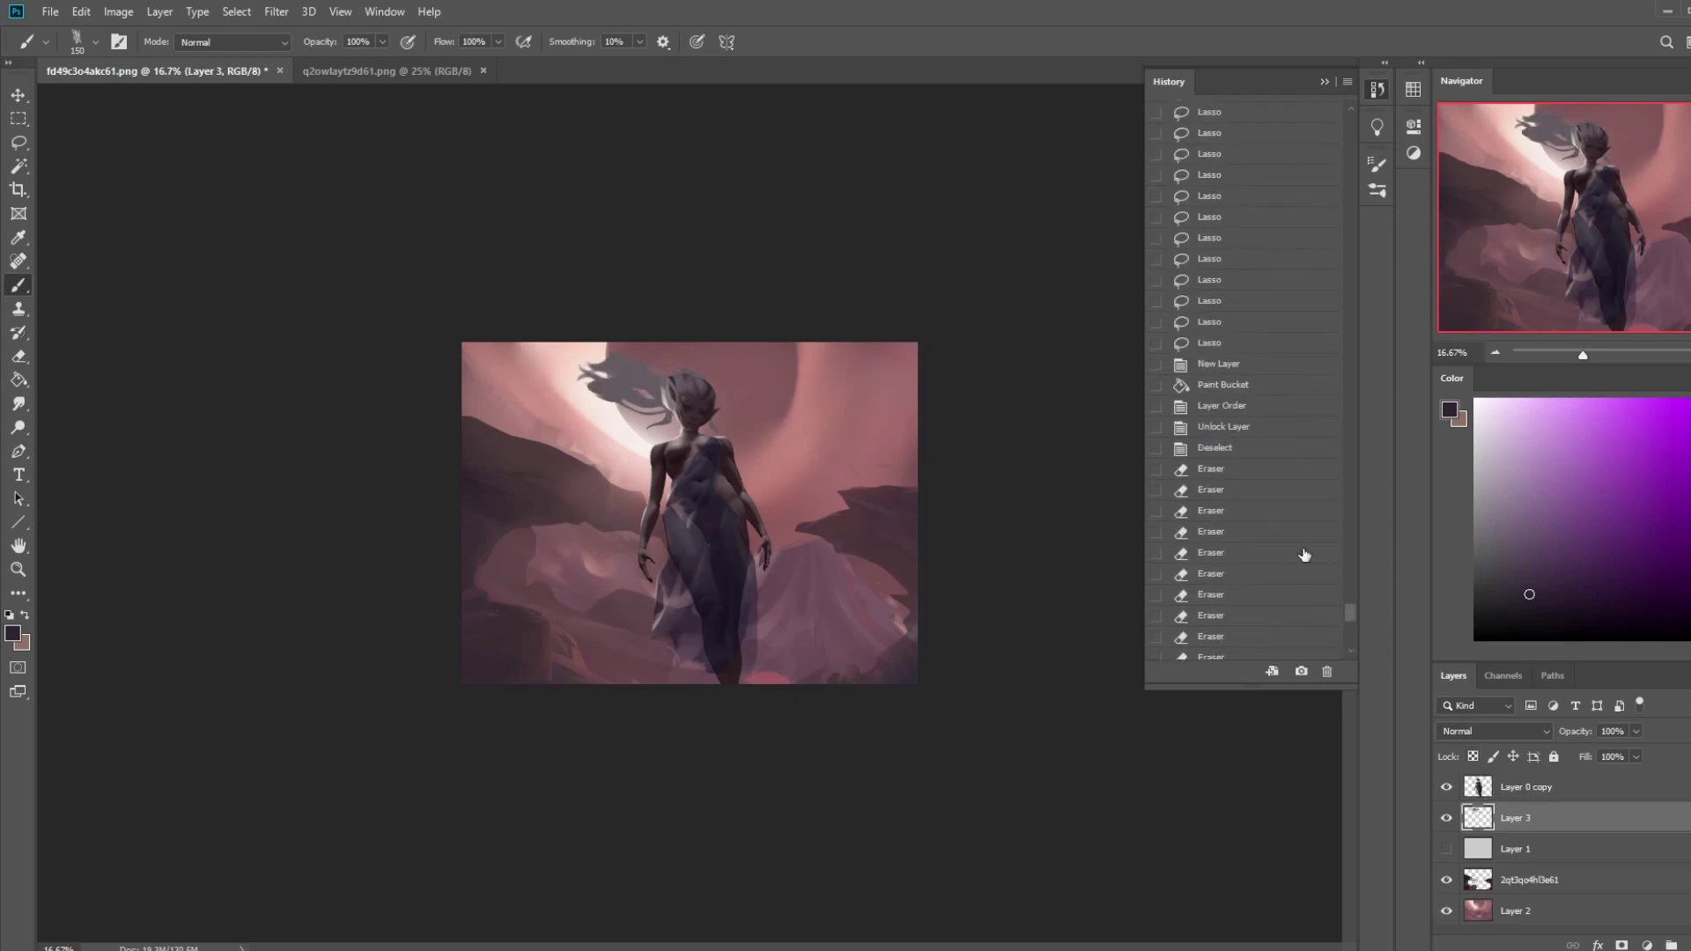
left_click(1248, 448)
left_click(1250, 388)
left_click(1243, 343)
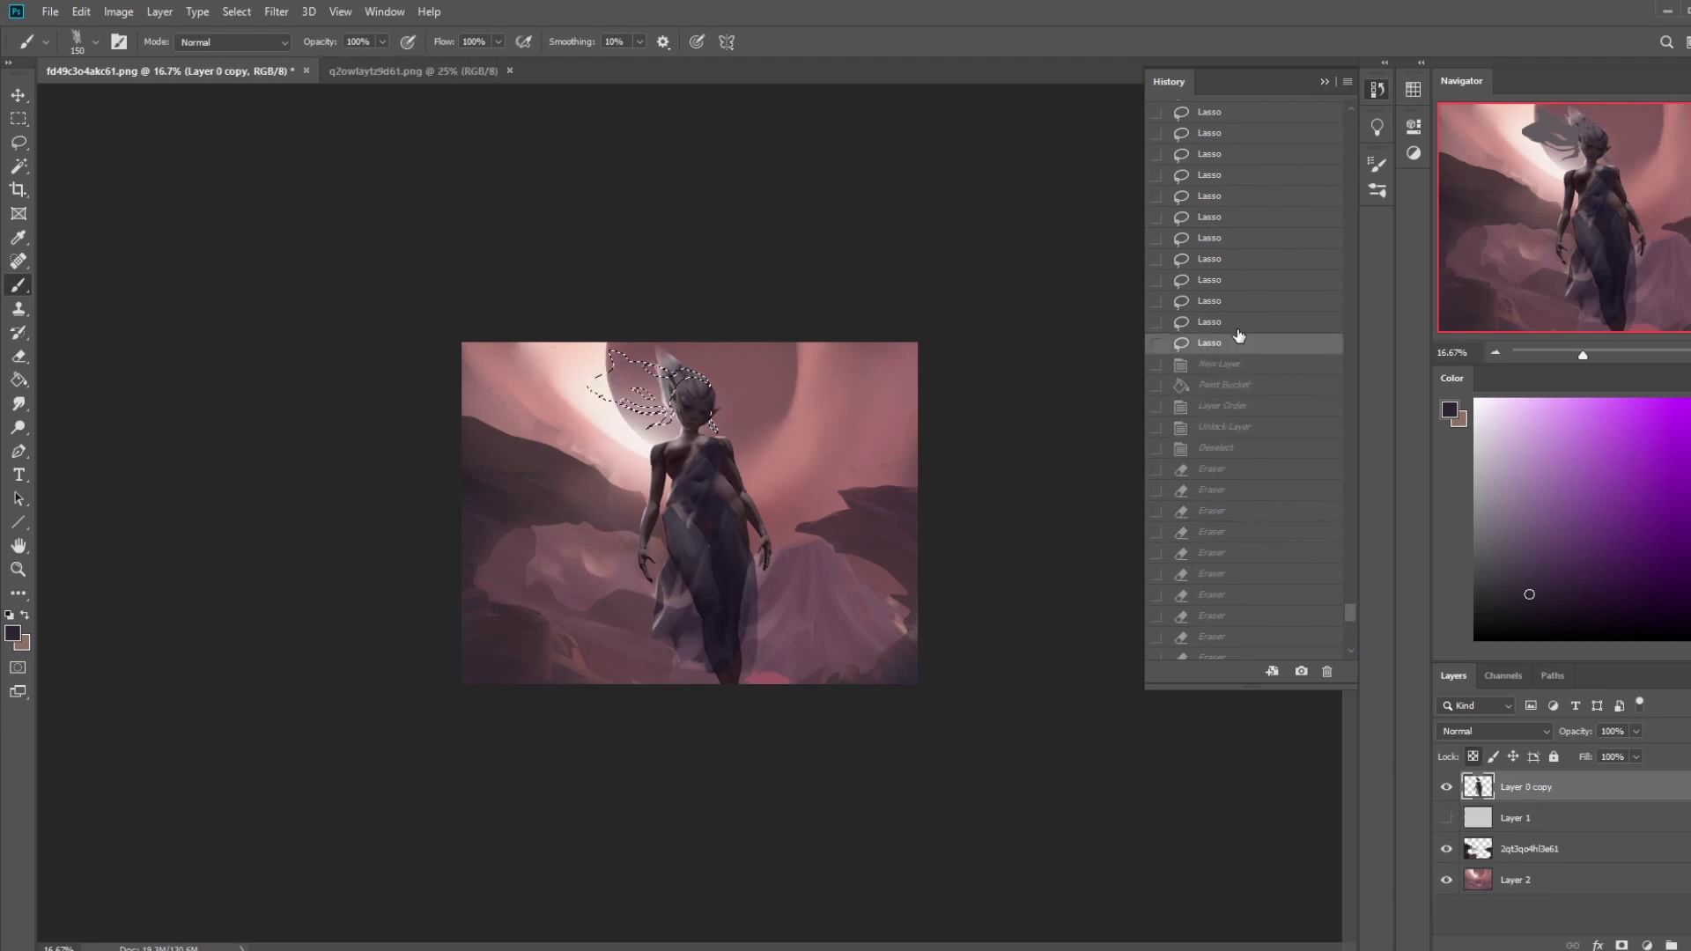
left_click(1327, 81)
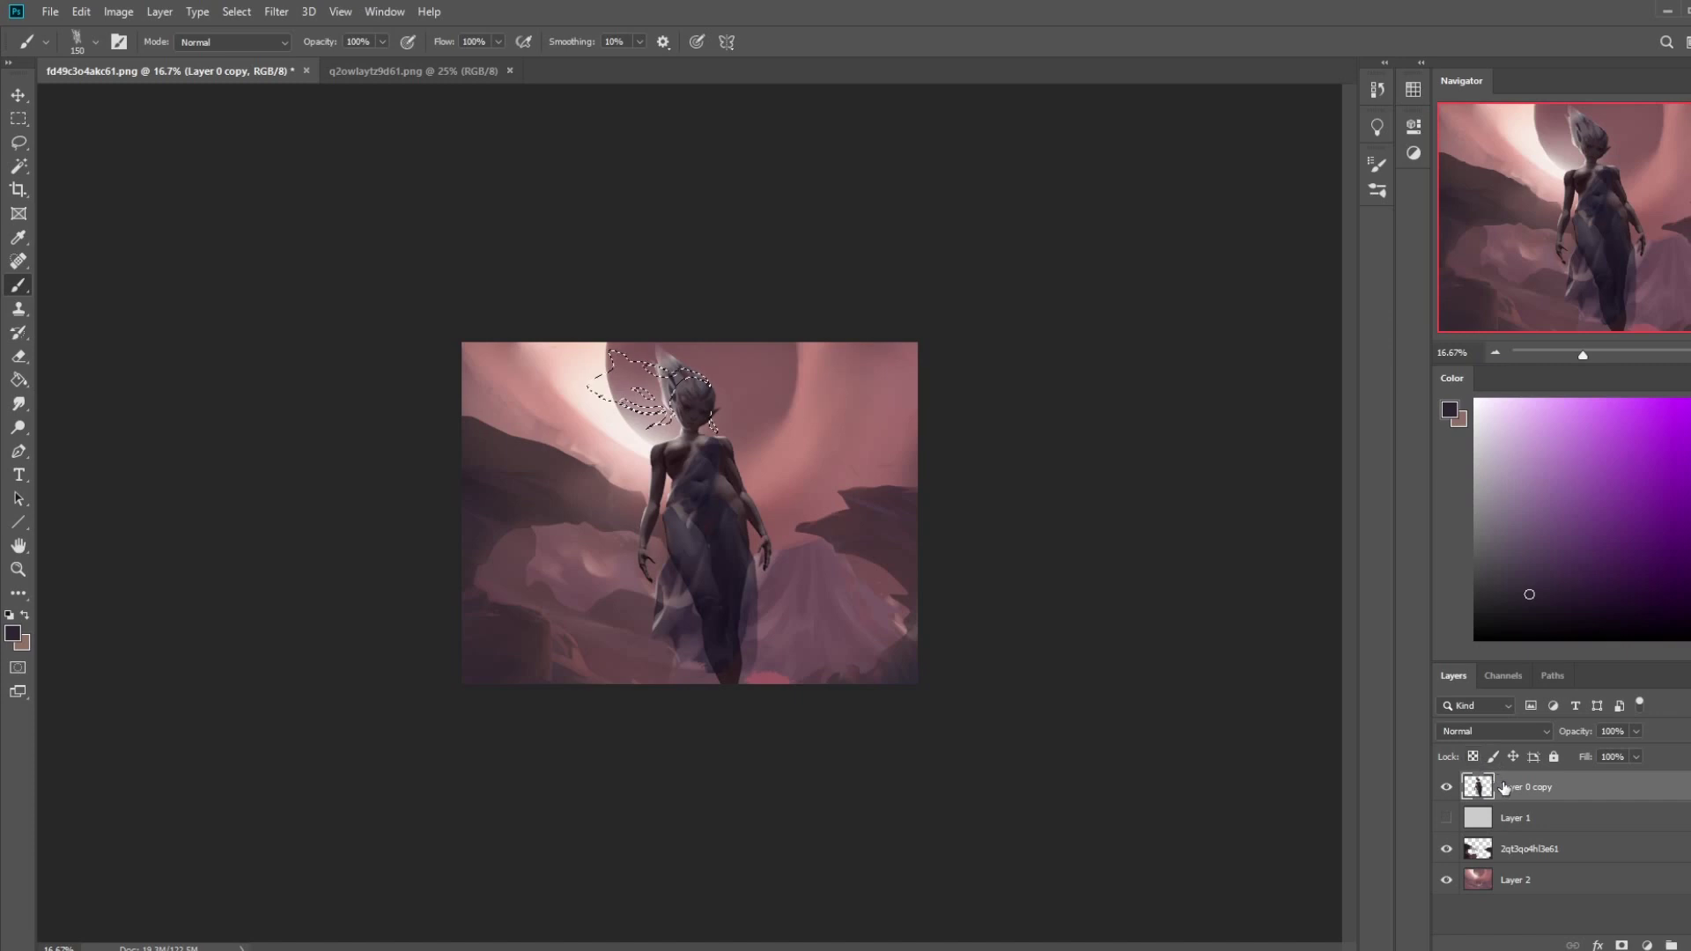
key("m")
right_click(750, 448)
left_click(798, 458)
key("e")
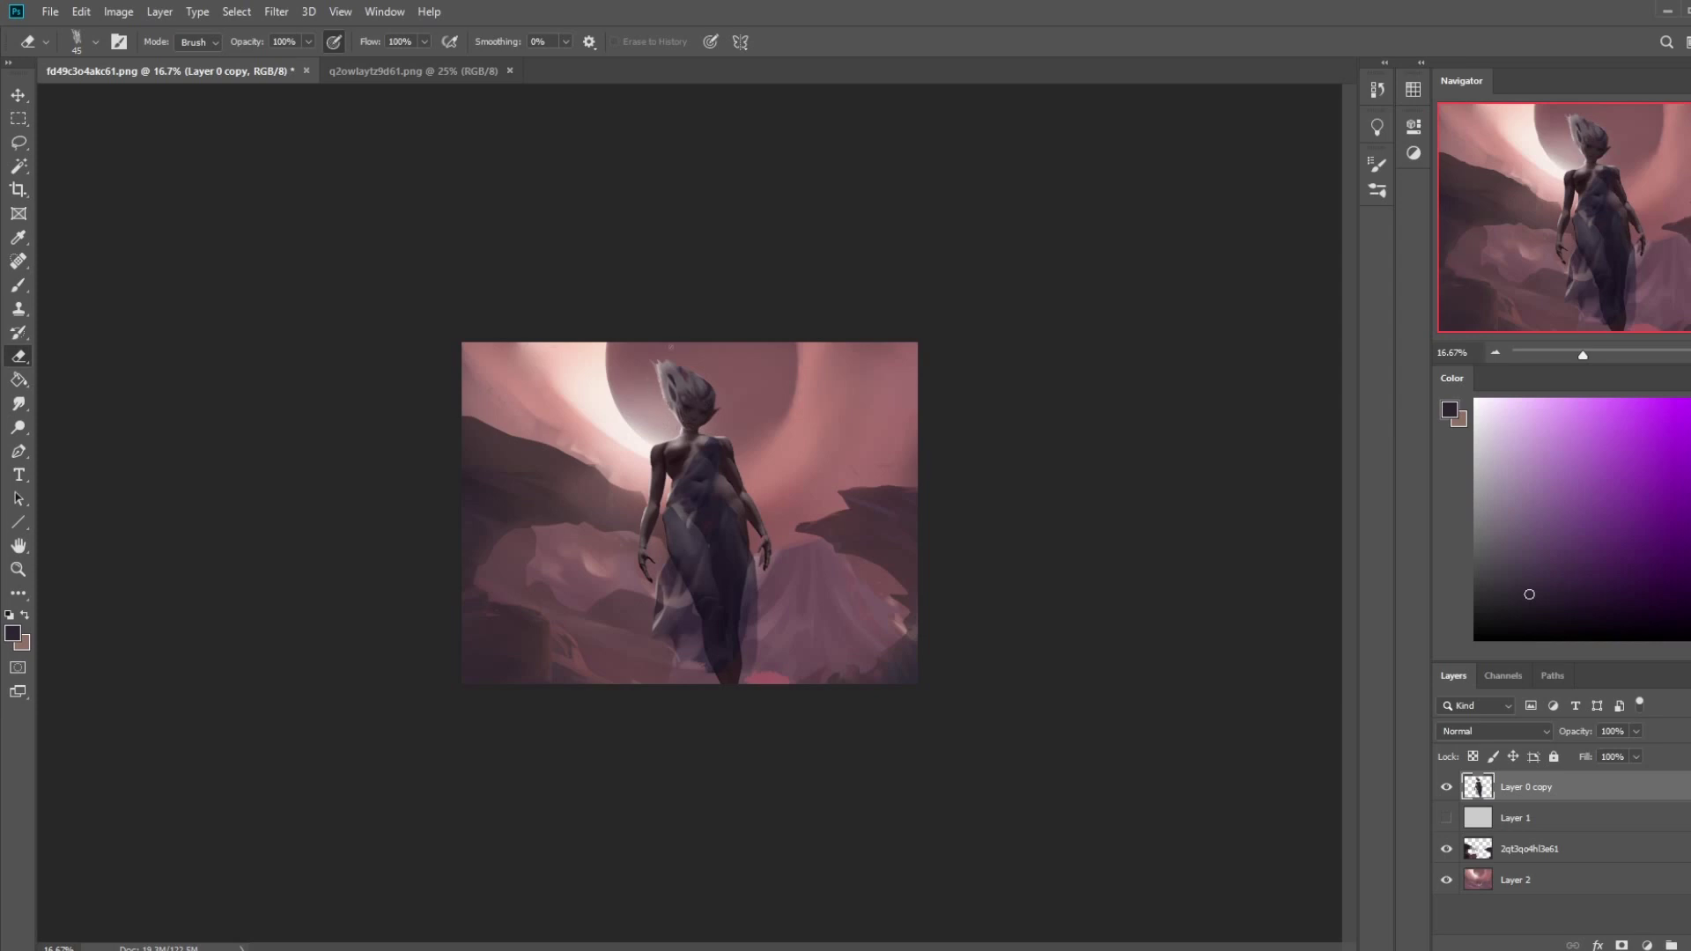
- Refine the upright hair on Layer 0 copy with the 150 px textured brush, using gray and pinkish tones sampled from the hair
key("b")
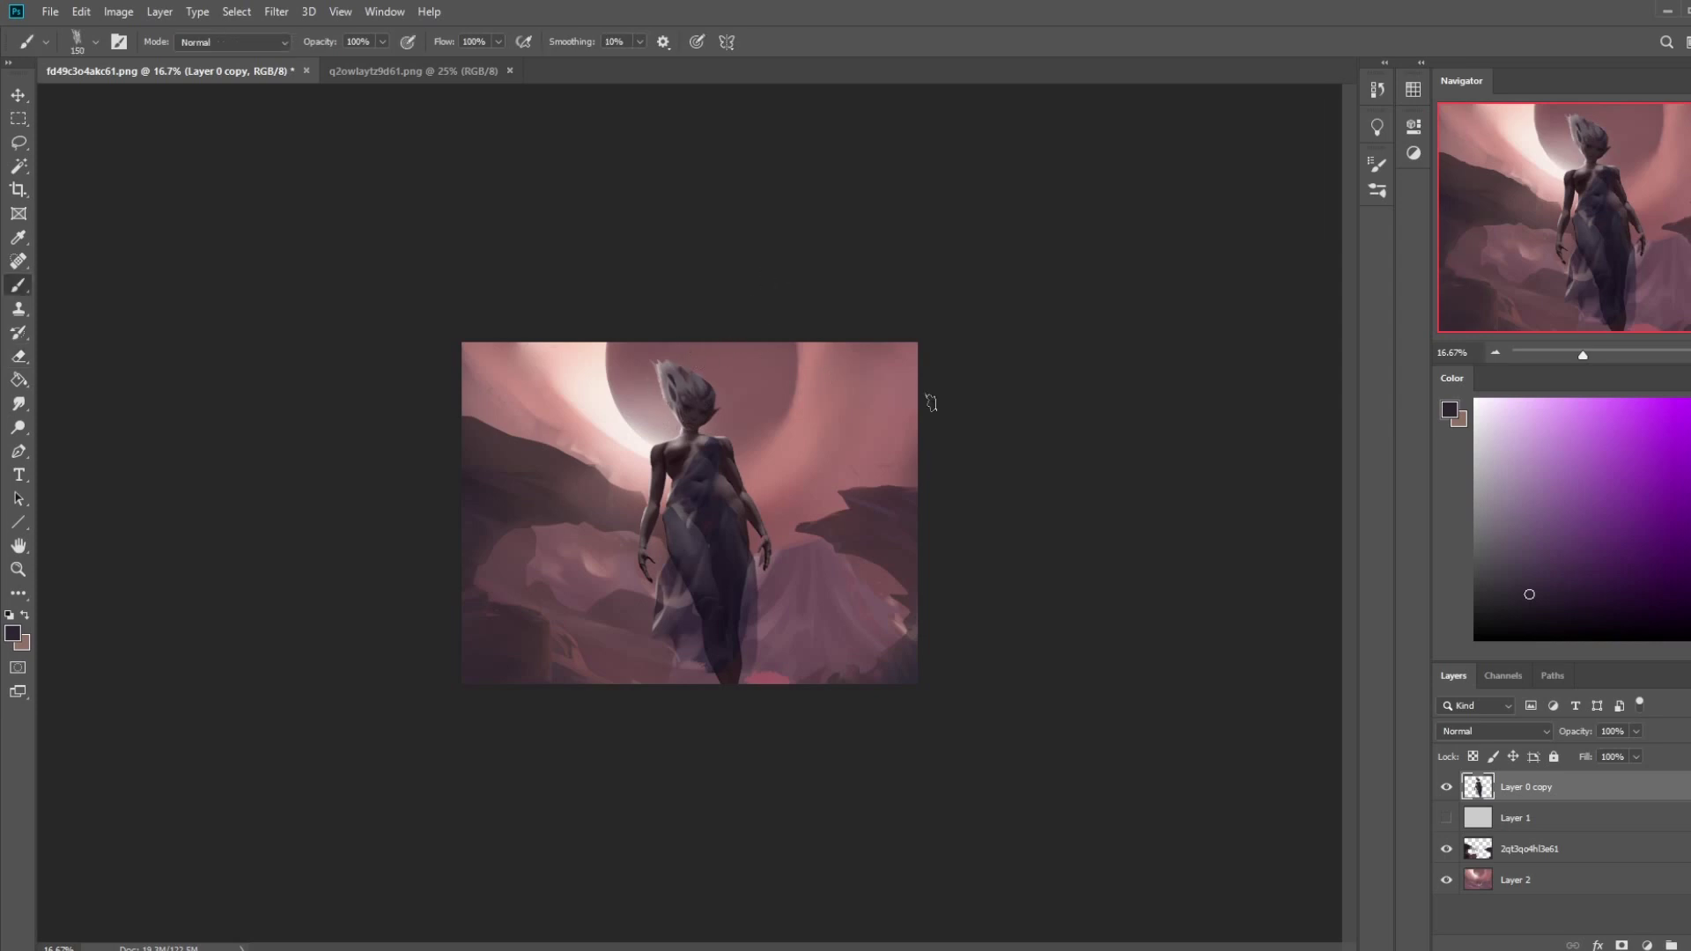
key("l")
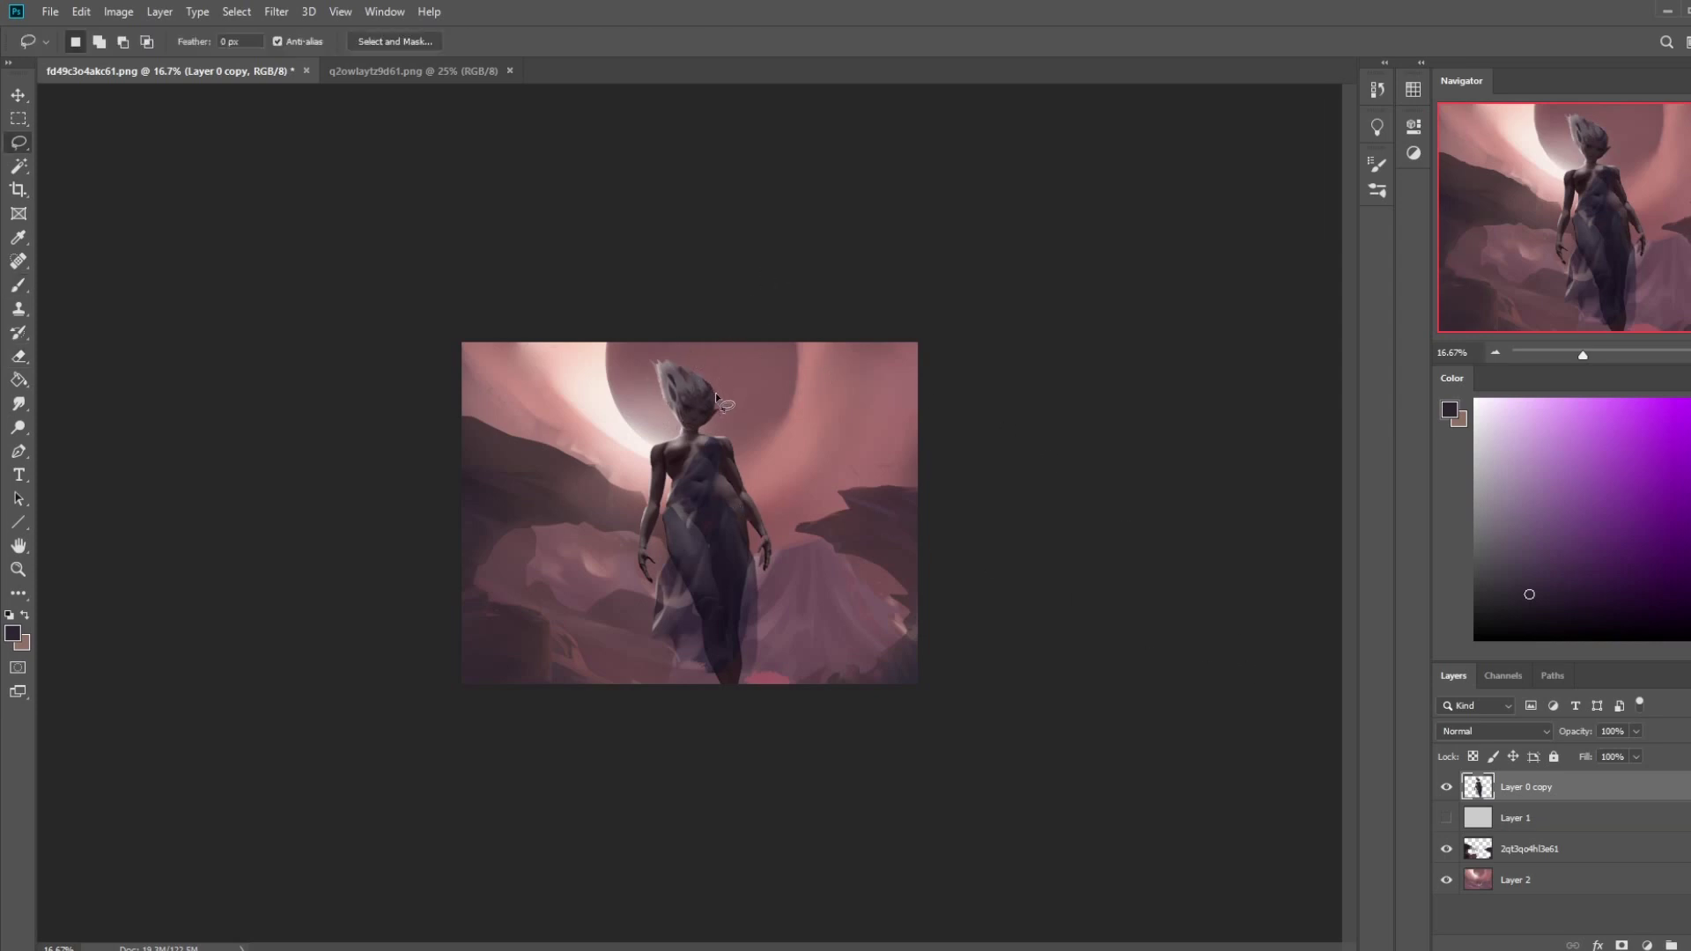
left_click_drag(688, 377, 709, 390)
key("b")
key("ctrl+d")
left_click(693, 377, "alt")
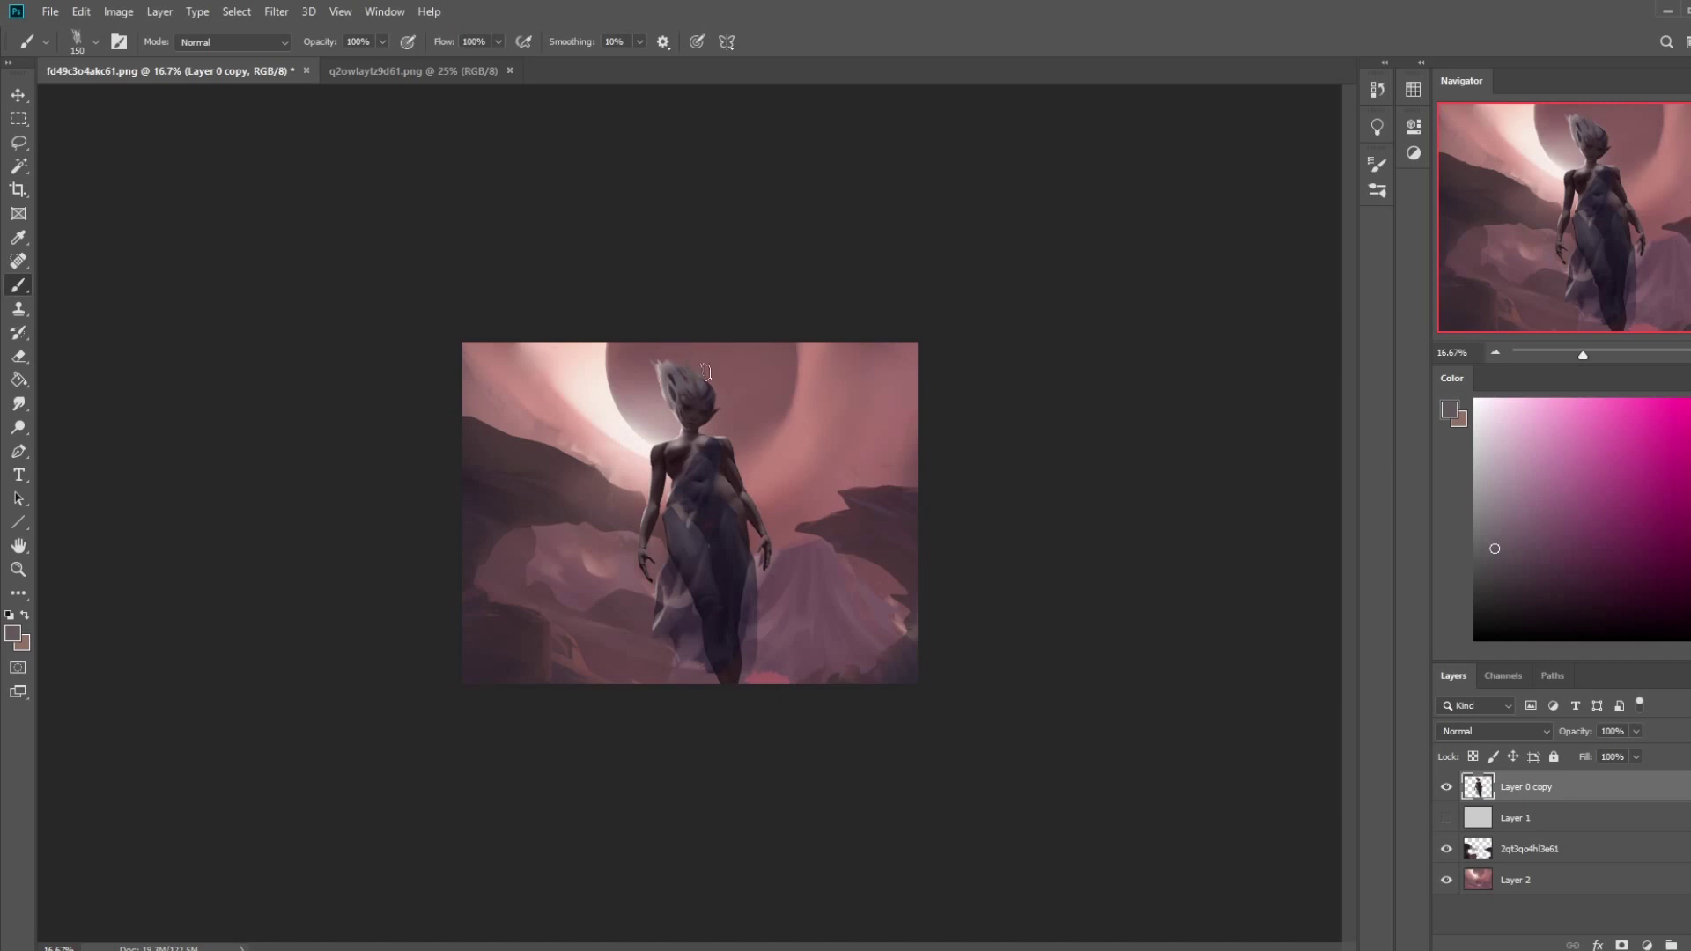
left_click(657, 368, "alt")
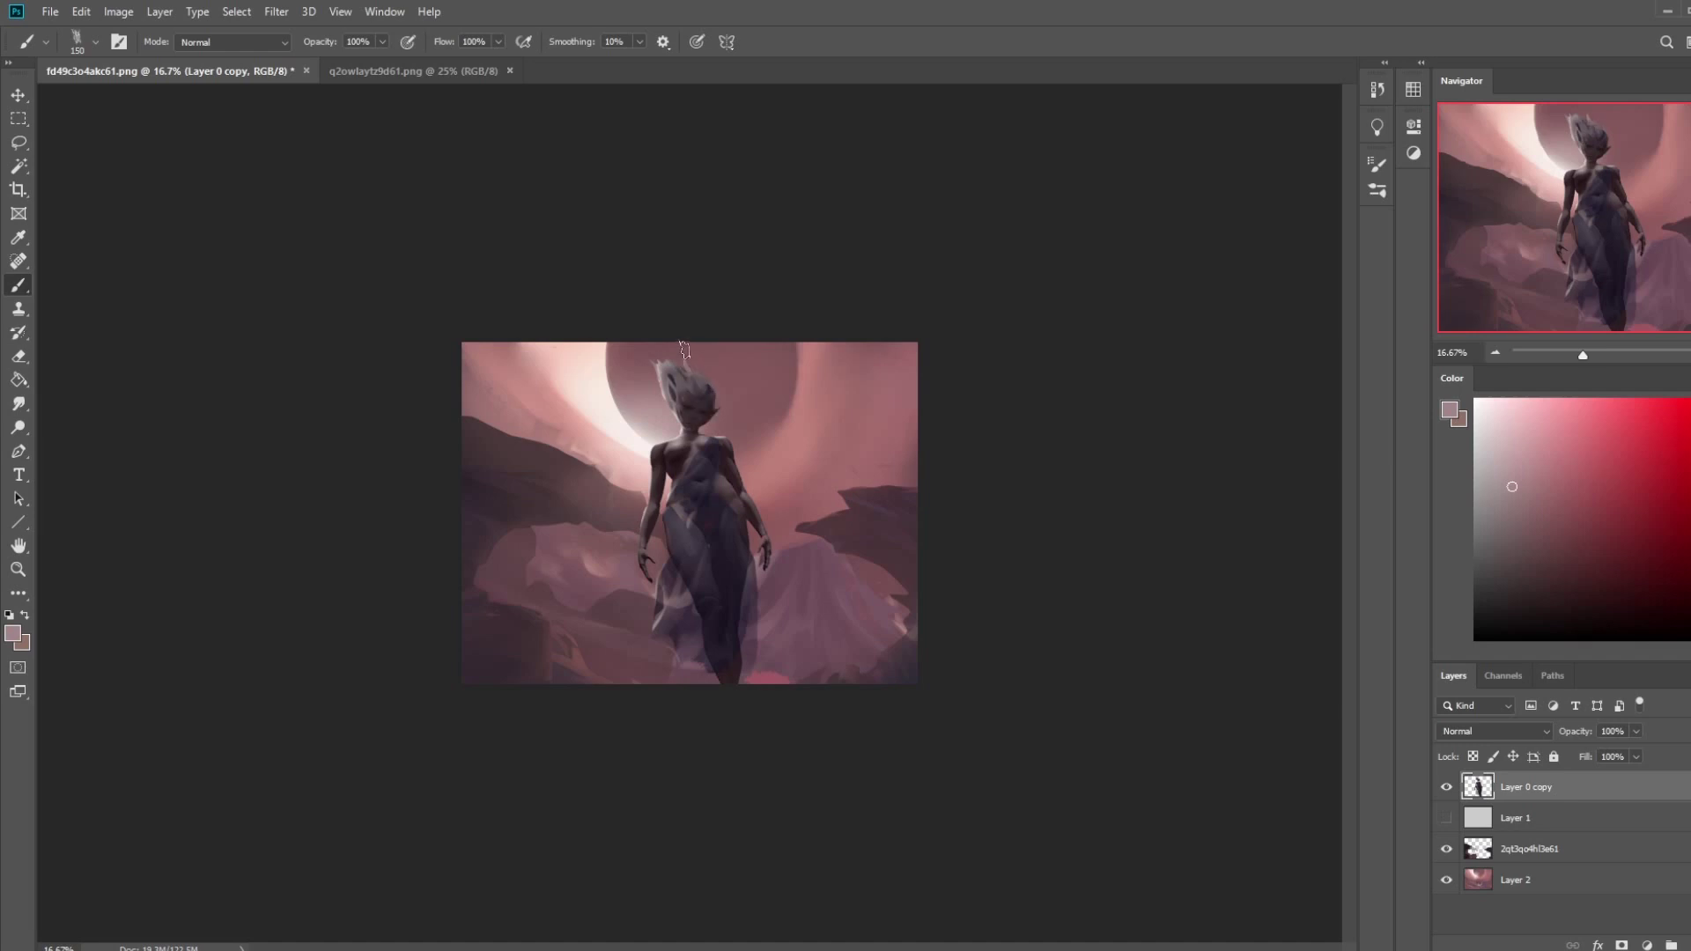
left_click_drag(715, 364, 713, 387)
- Paint white highlights around the head inside a lasso selection with a round brush at 45 px, undoing the last stroke
right_click(837, 479)
double_click(961, 716)
left_click(1477, 401)
key("m")
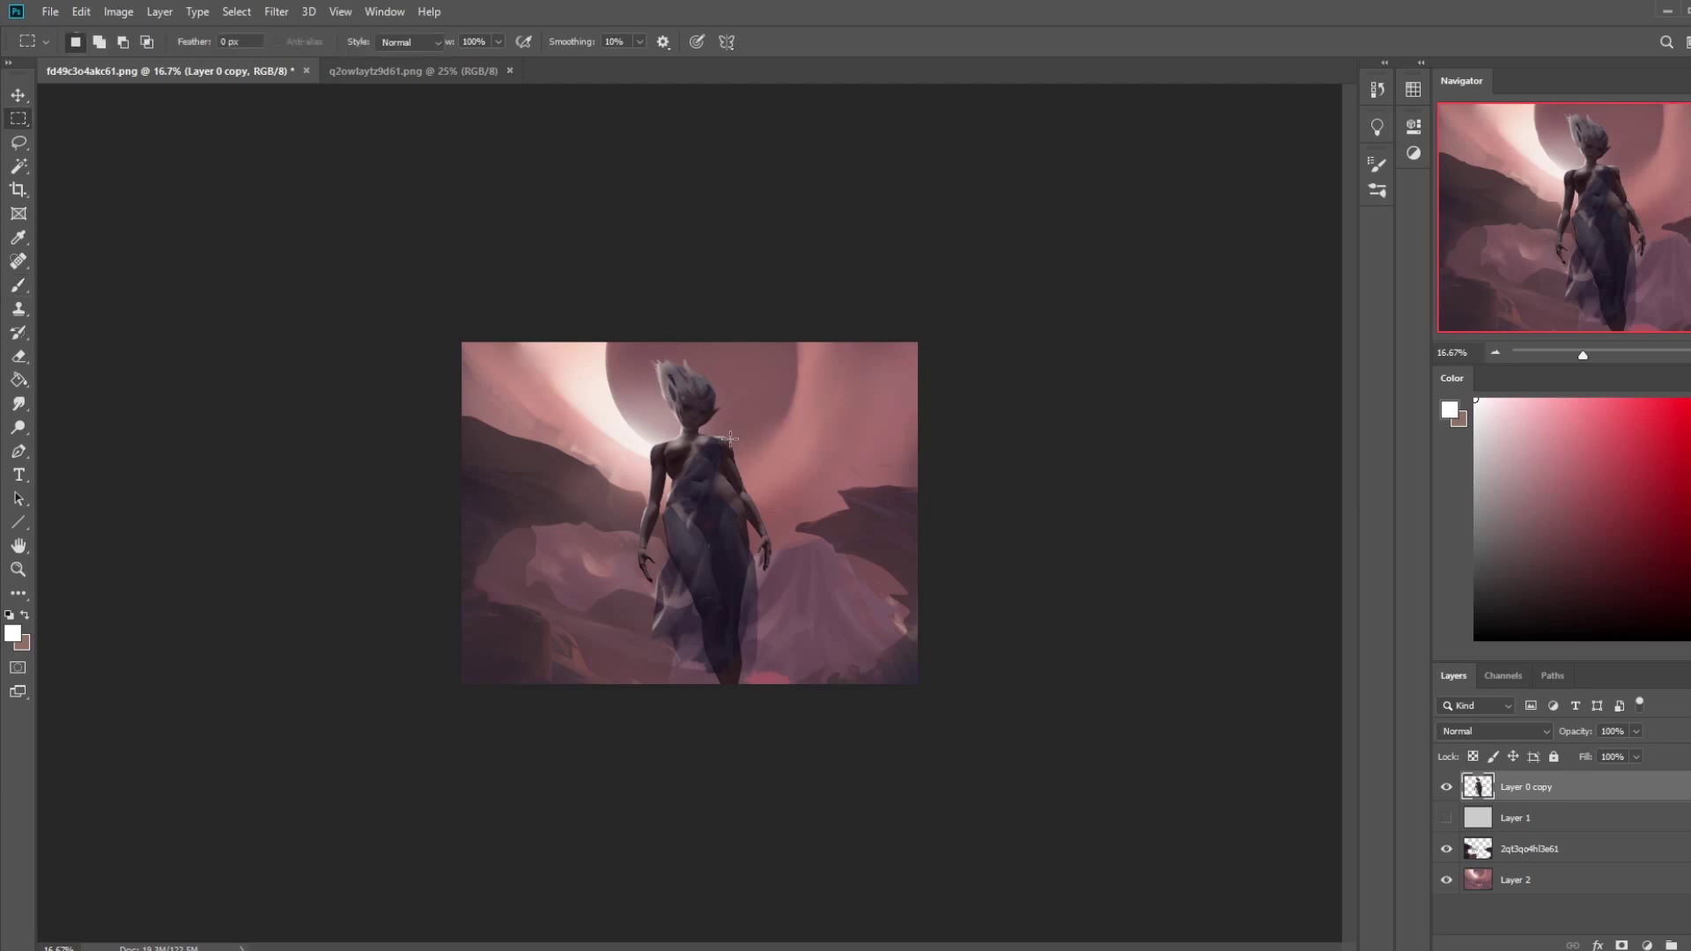
right_click(727, 436)
key("Escape")
key("b")
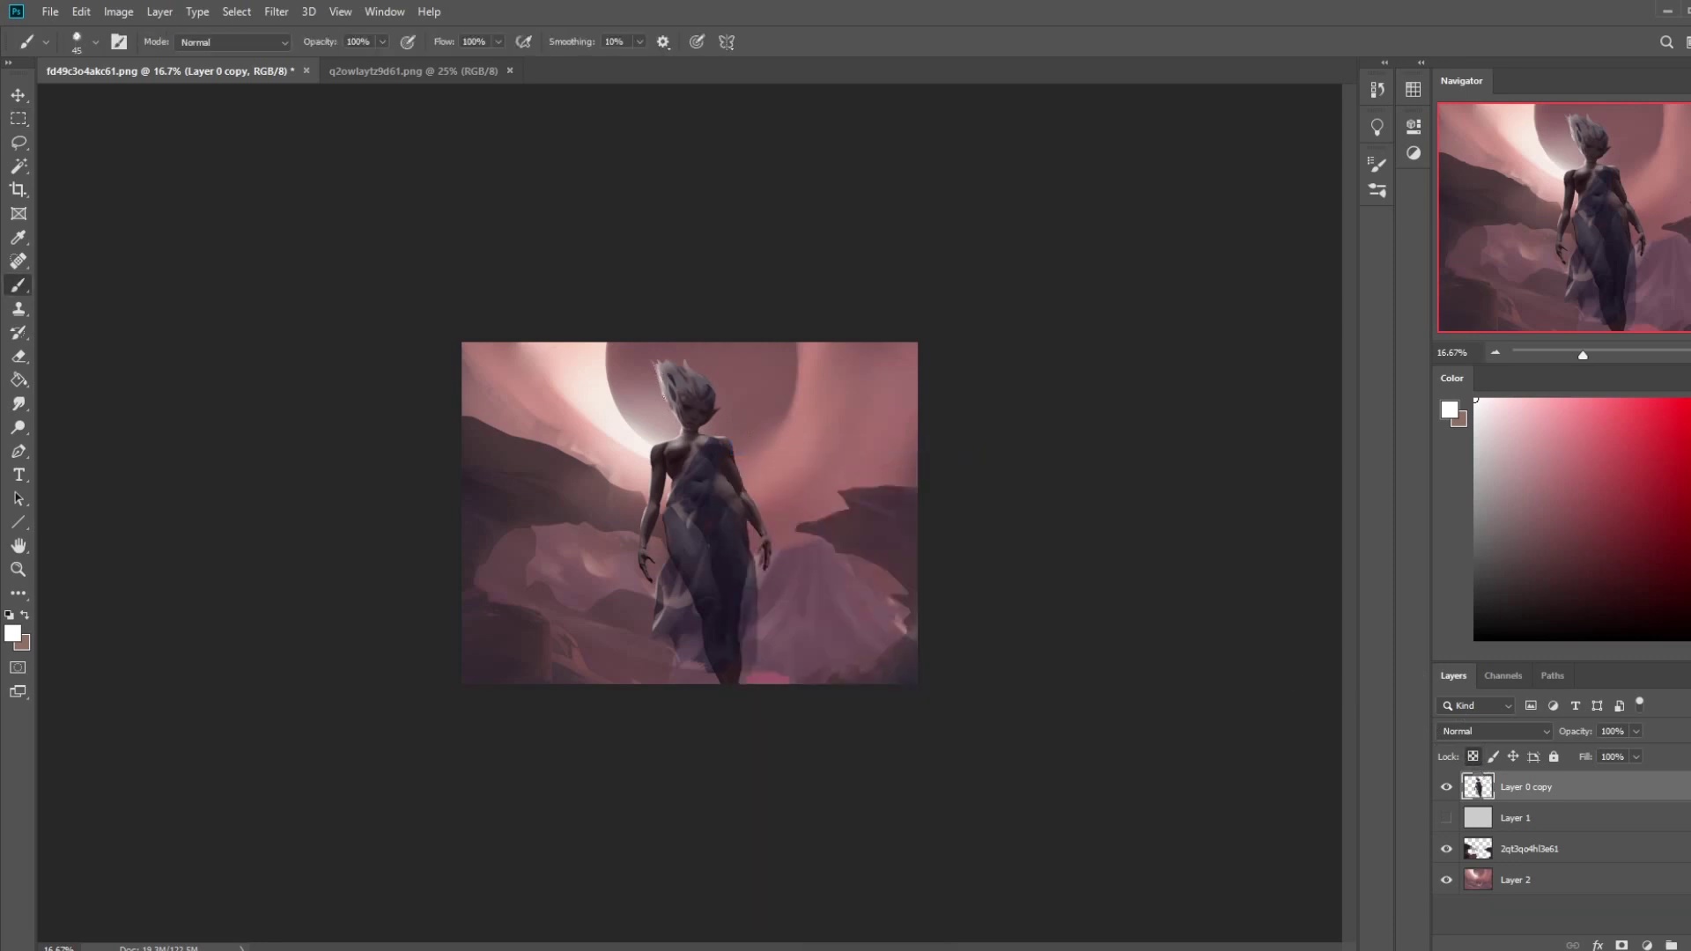
key("l")
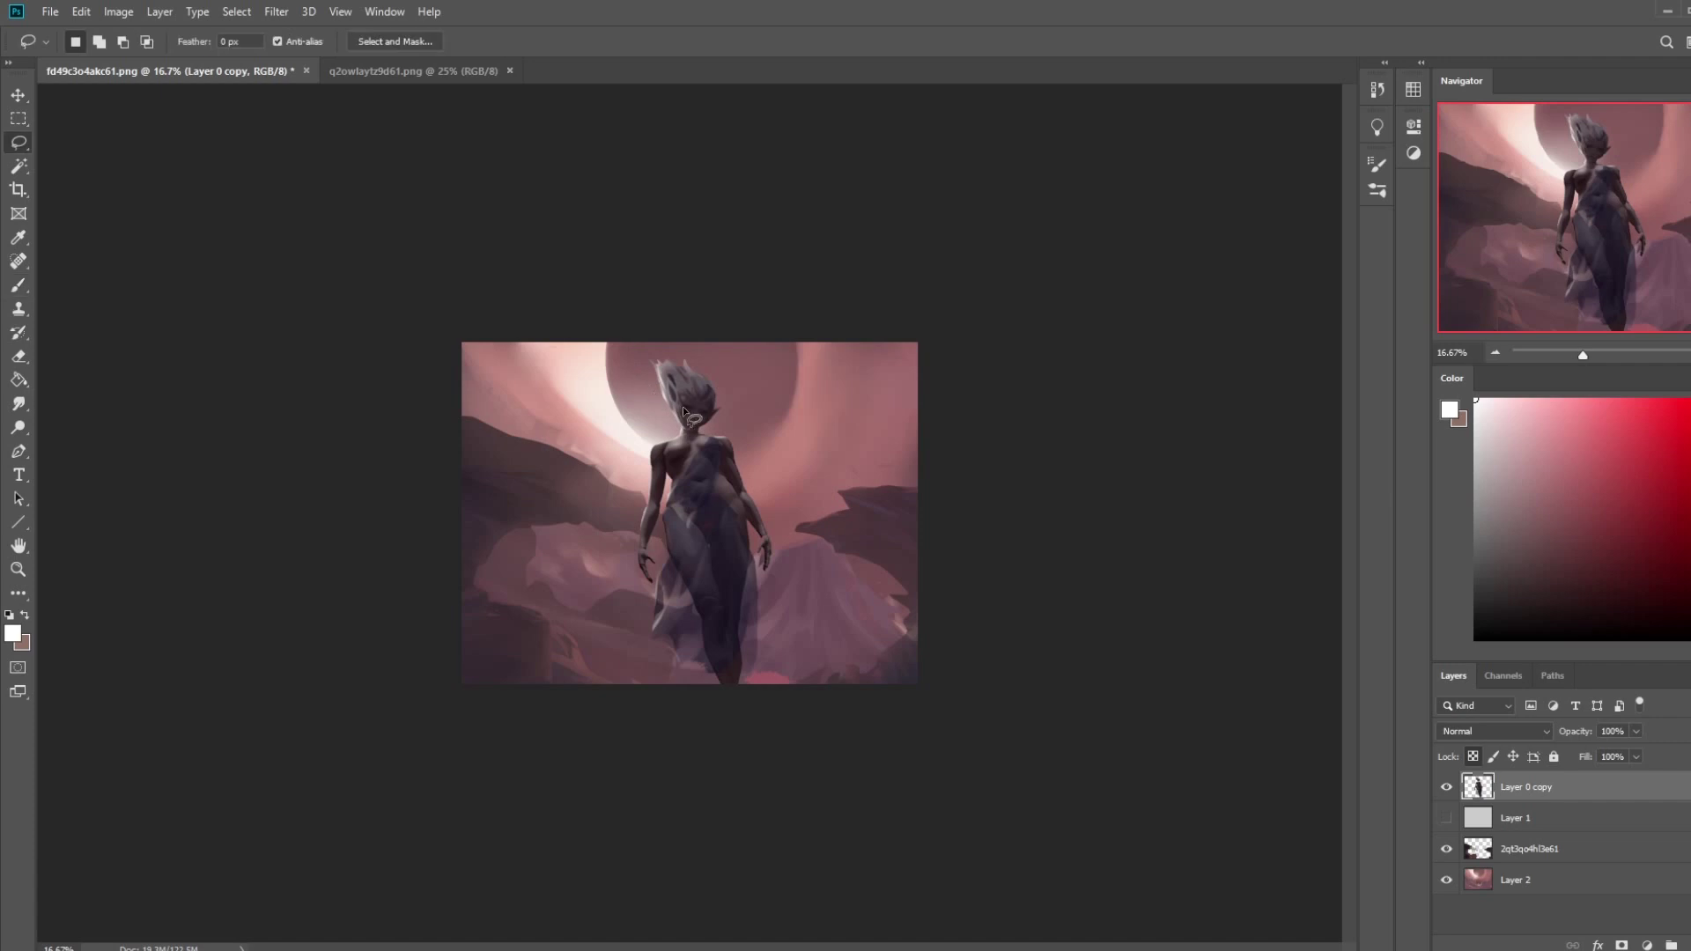
key("shift")
key("b")
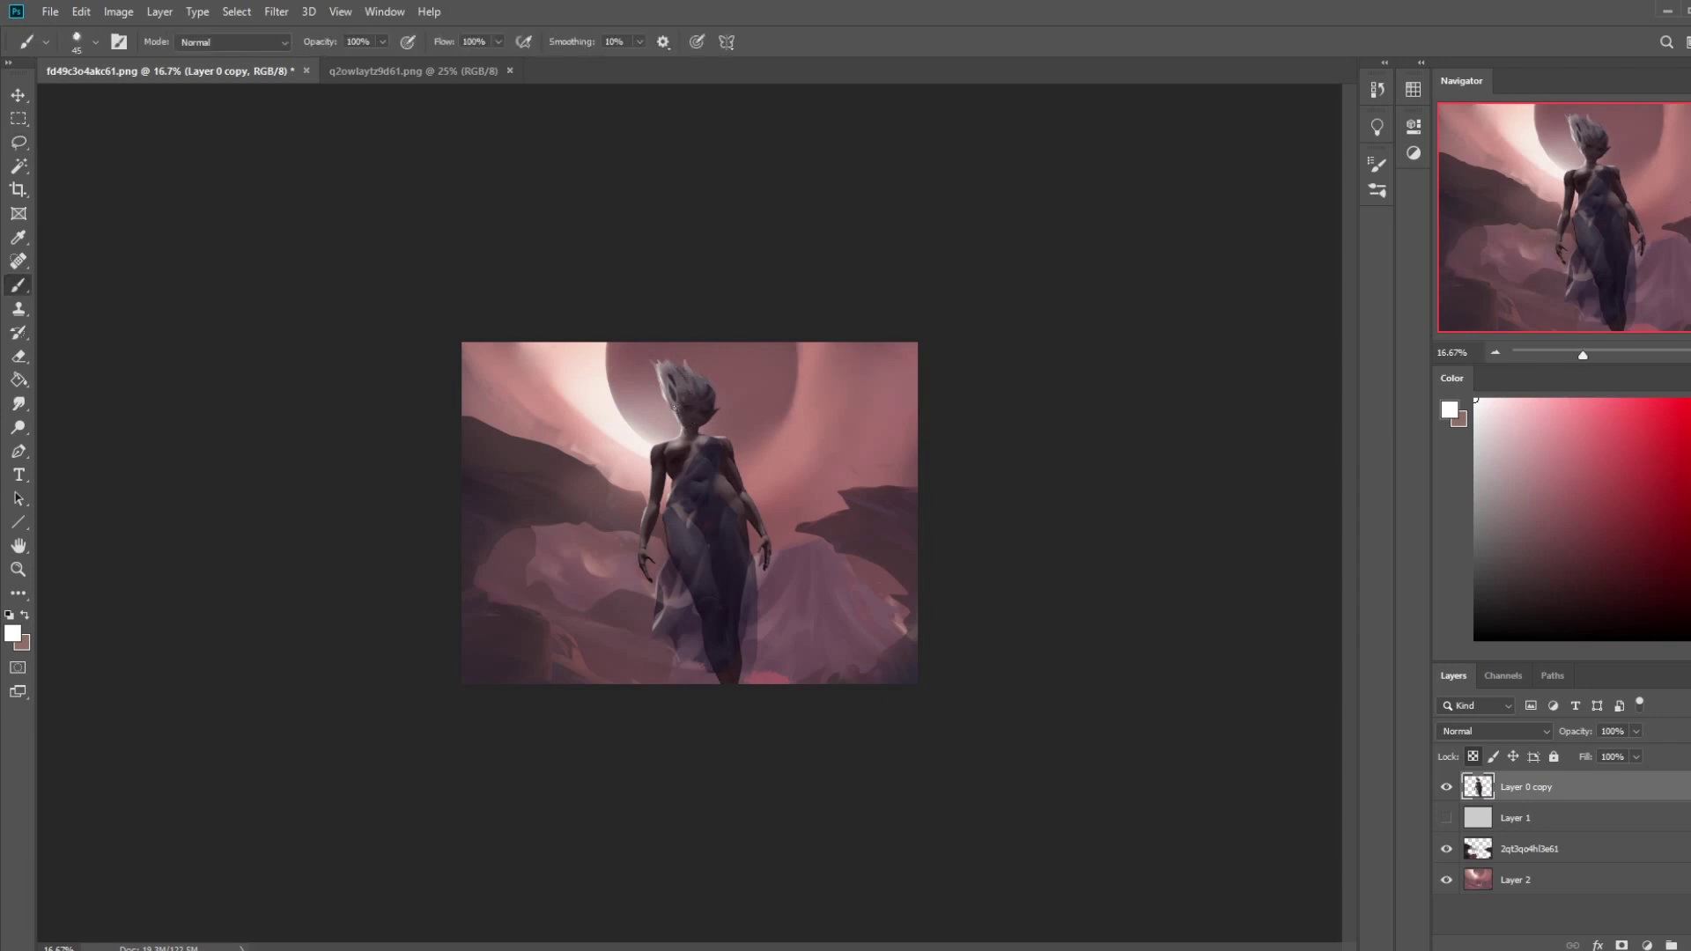
key("ctrl+z")
- Tint the area around the neck with a muted pink sampled from the sky, using the brush in Color mode at 150 px
left_click(696, 441, "alt")
left_click(857, 365, "alt")
left_click(234, 42)
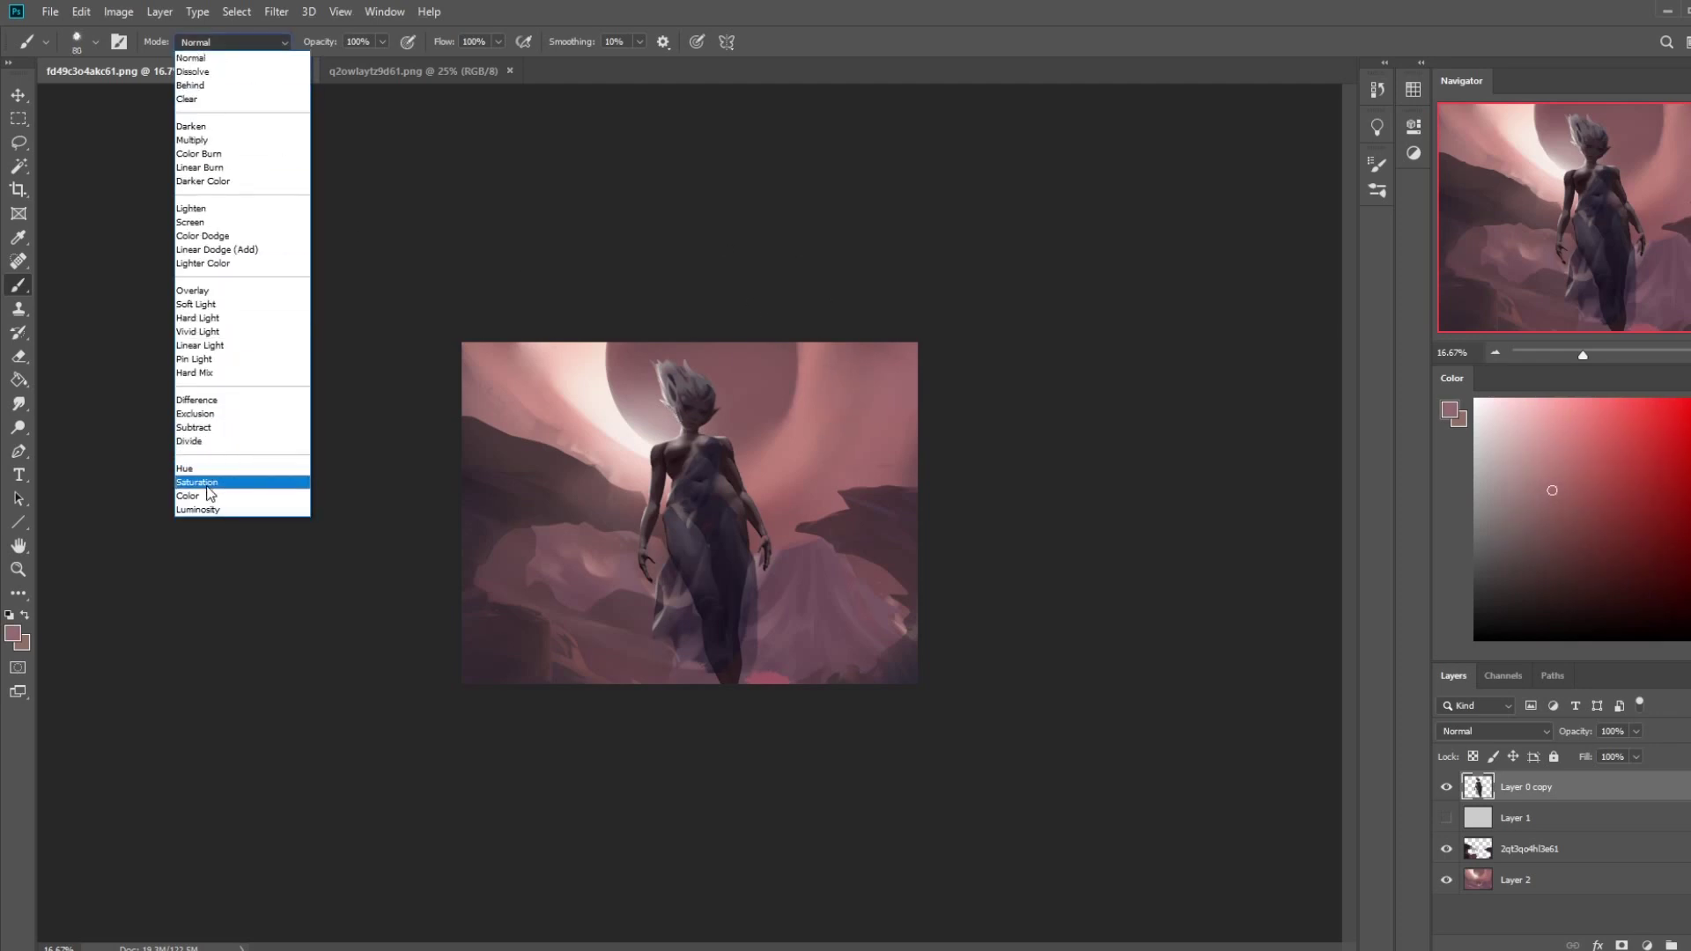
left_click(282, 478)
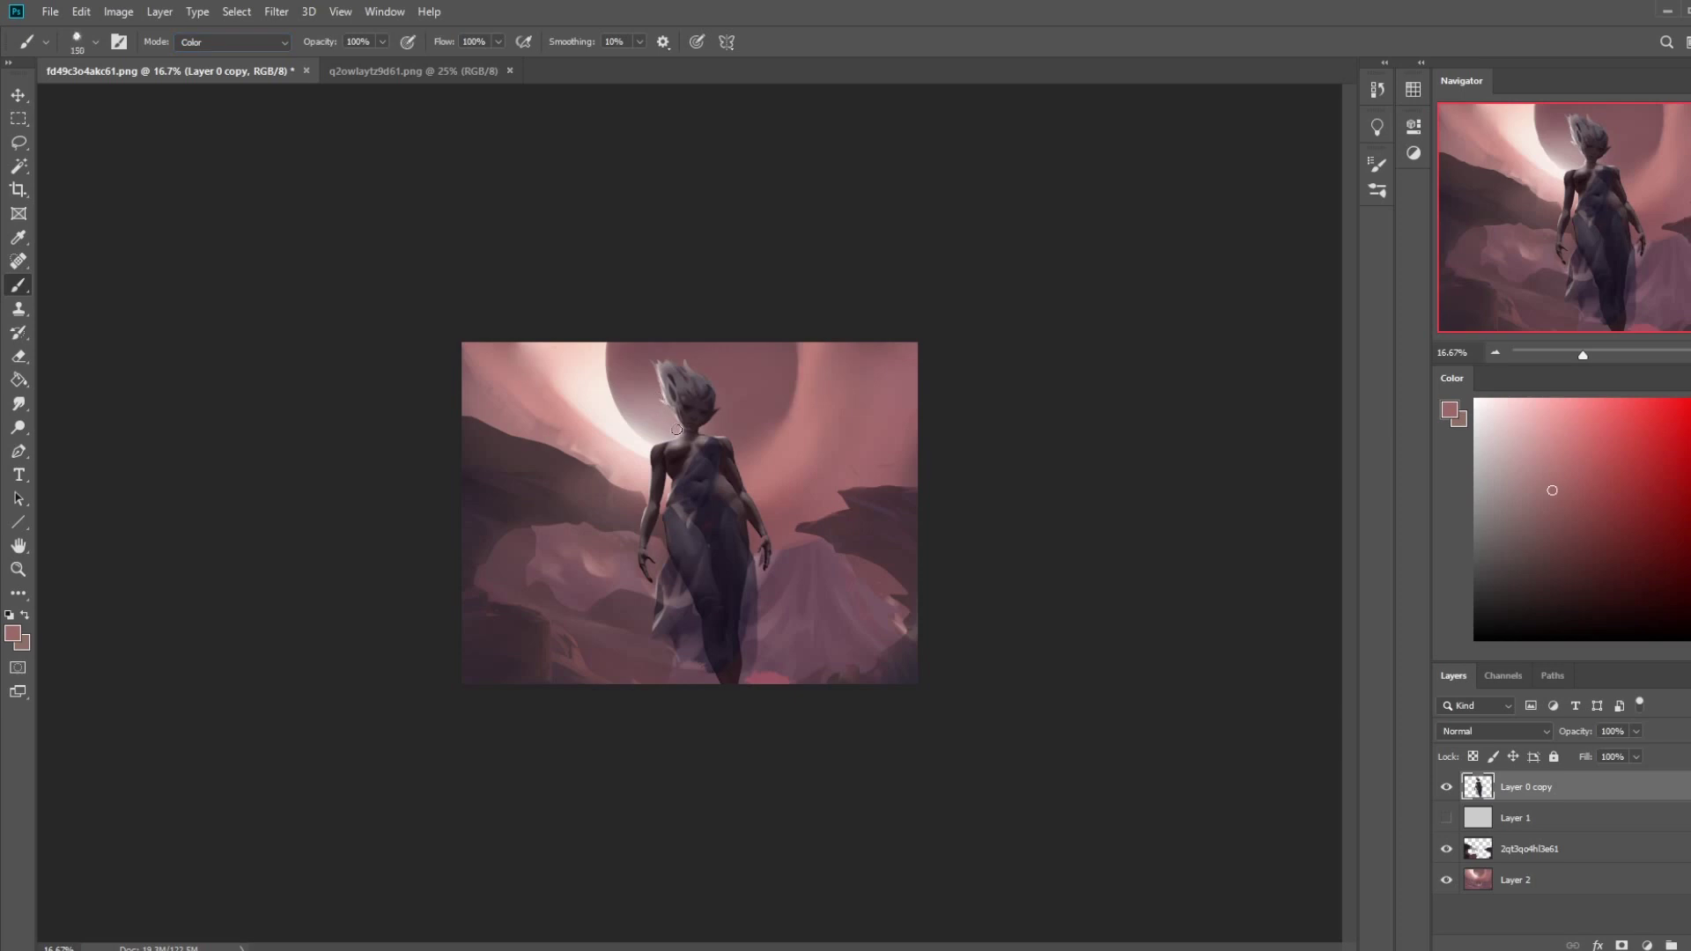
- Return the brush to Normal mode and paint near-white rim light on the head with transparent pixels locked, clearing the selection
left_click(1477, 402)
left_click(254, 44)
left_click(253, 41)
left_click(1472, 760)
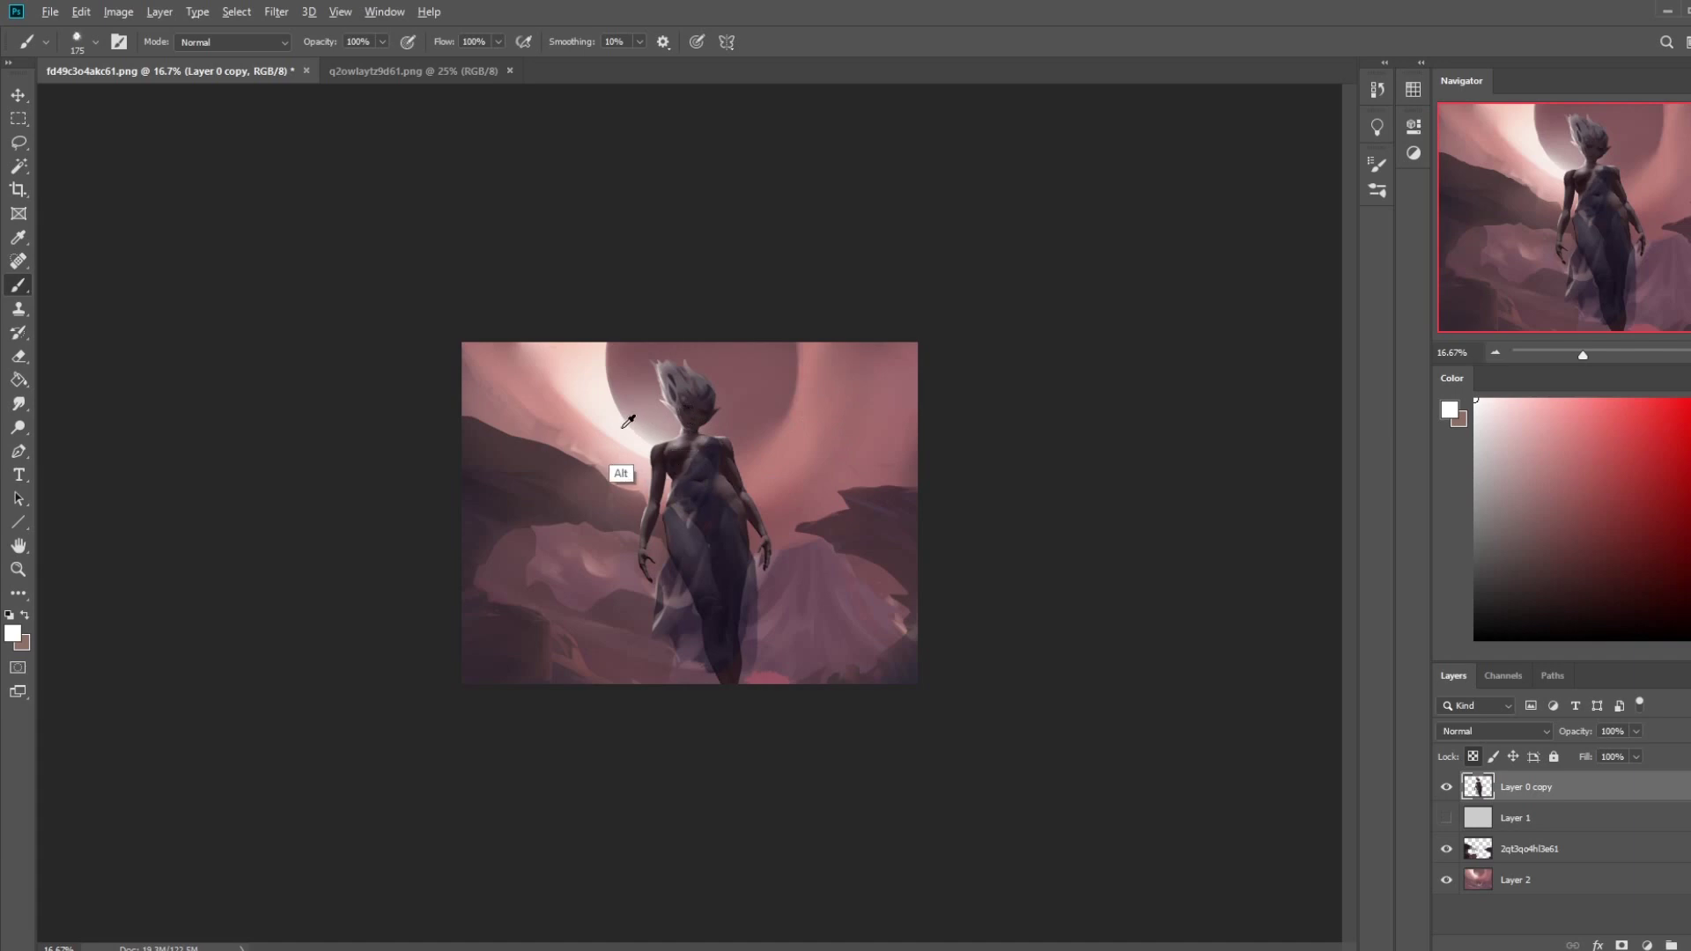
left_click(617, 463, "alt")
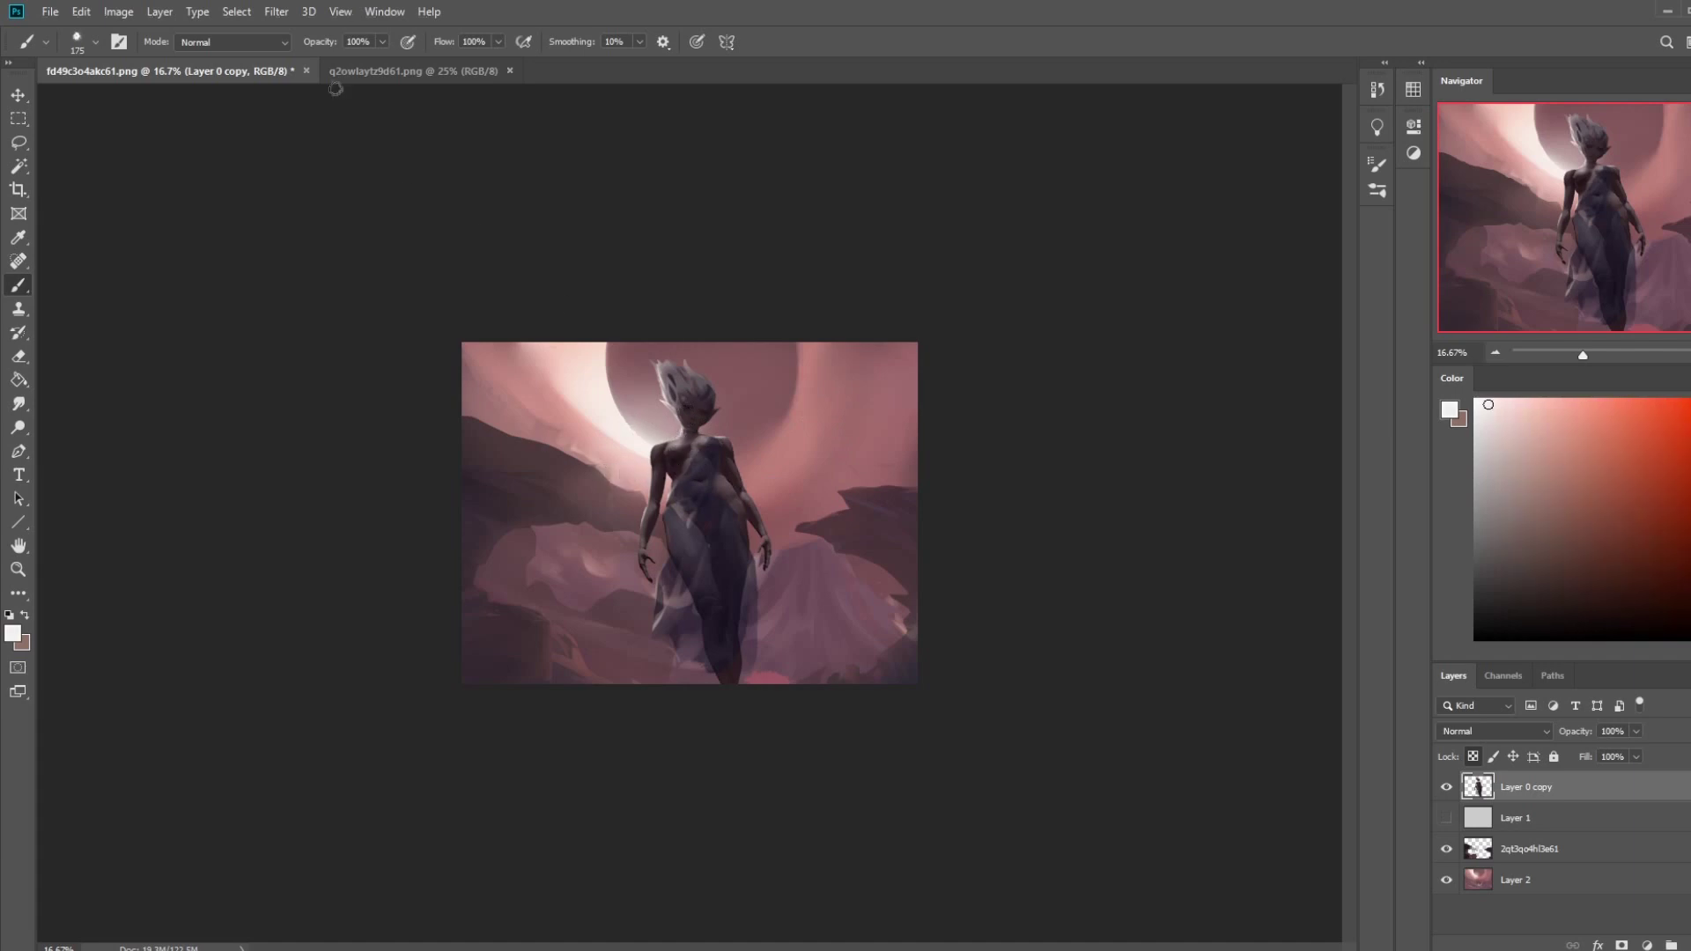
right_click(724, 408)
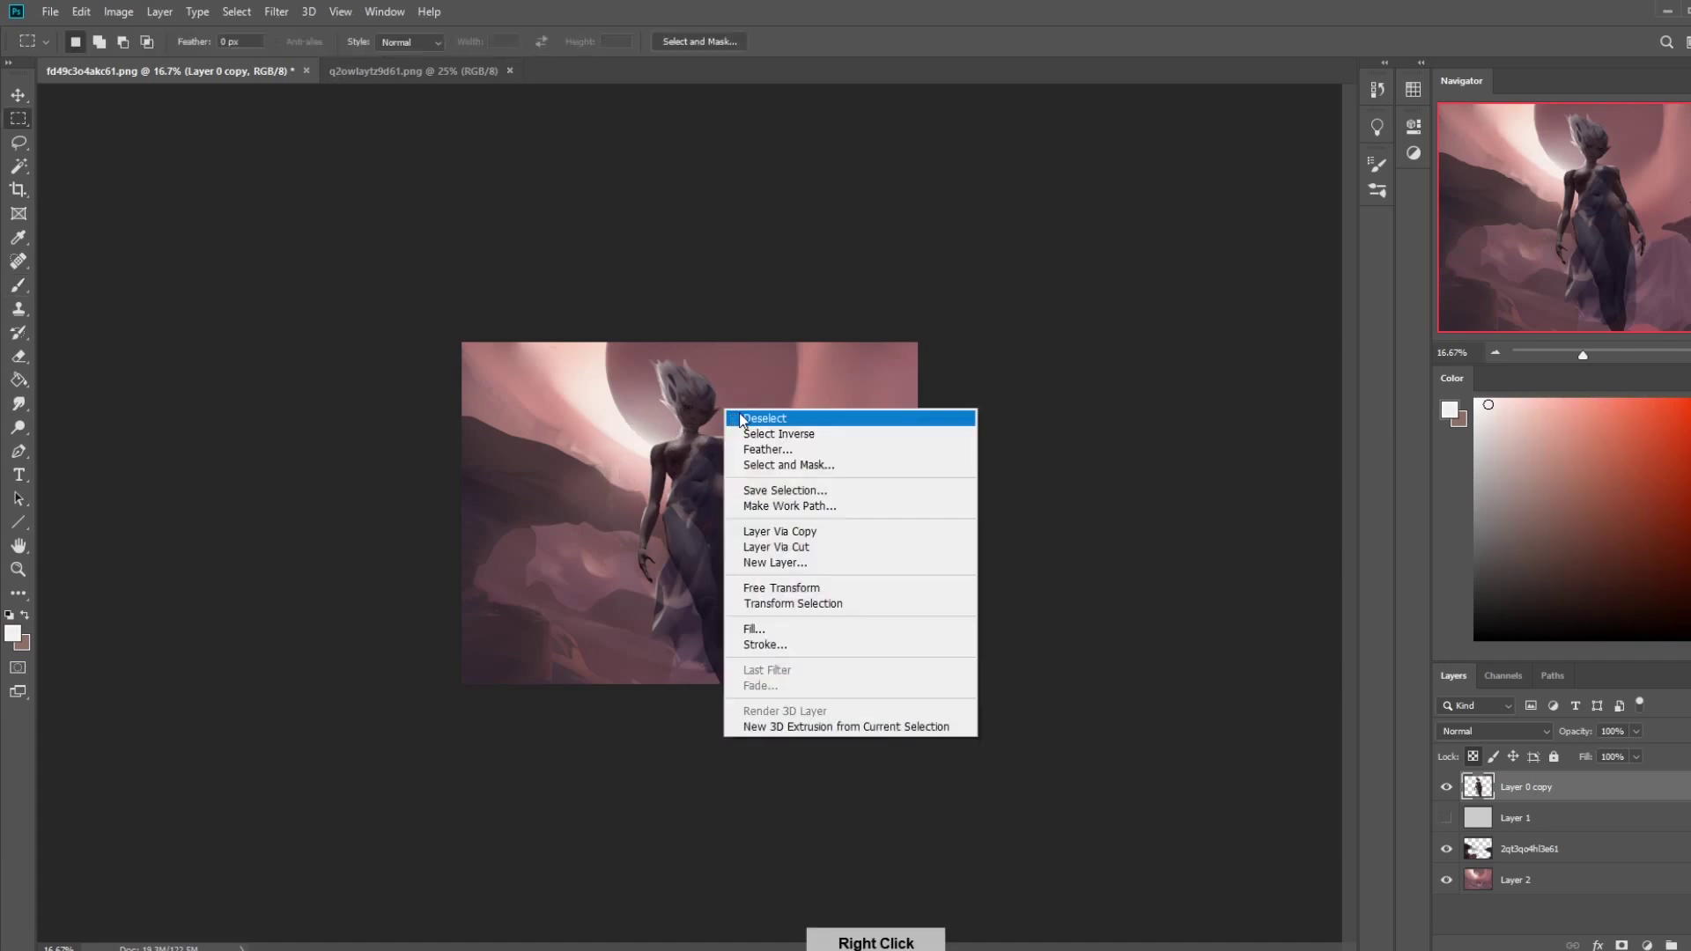
left_click(738, 417)
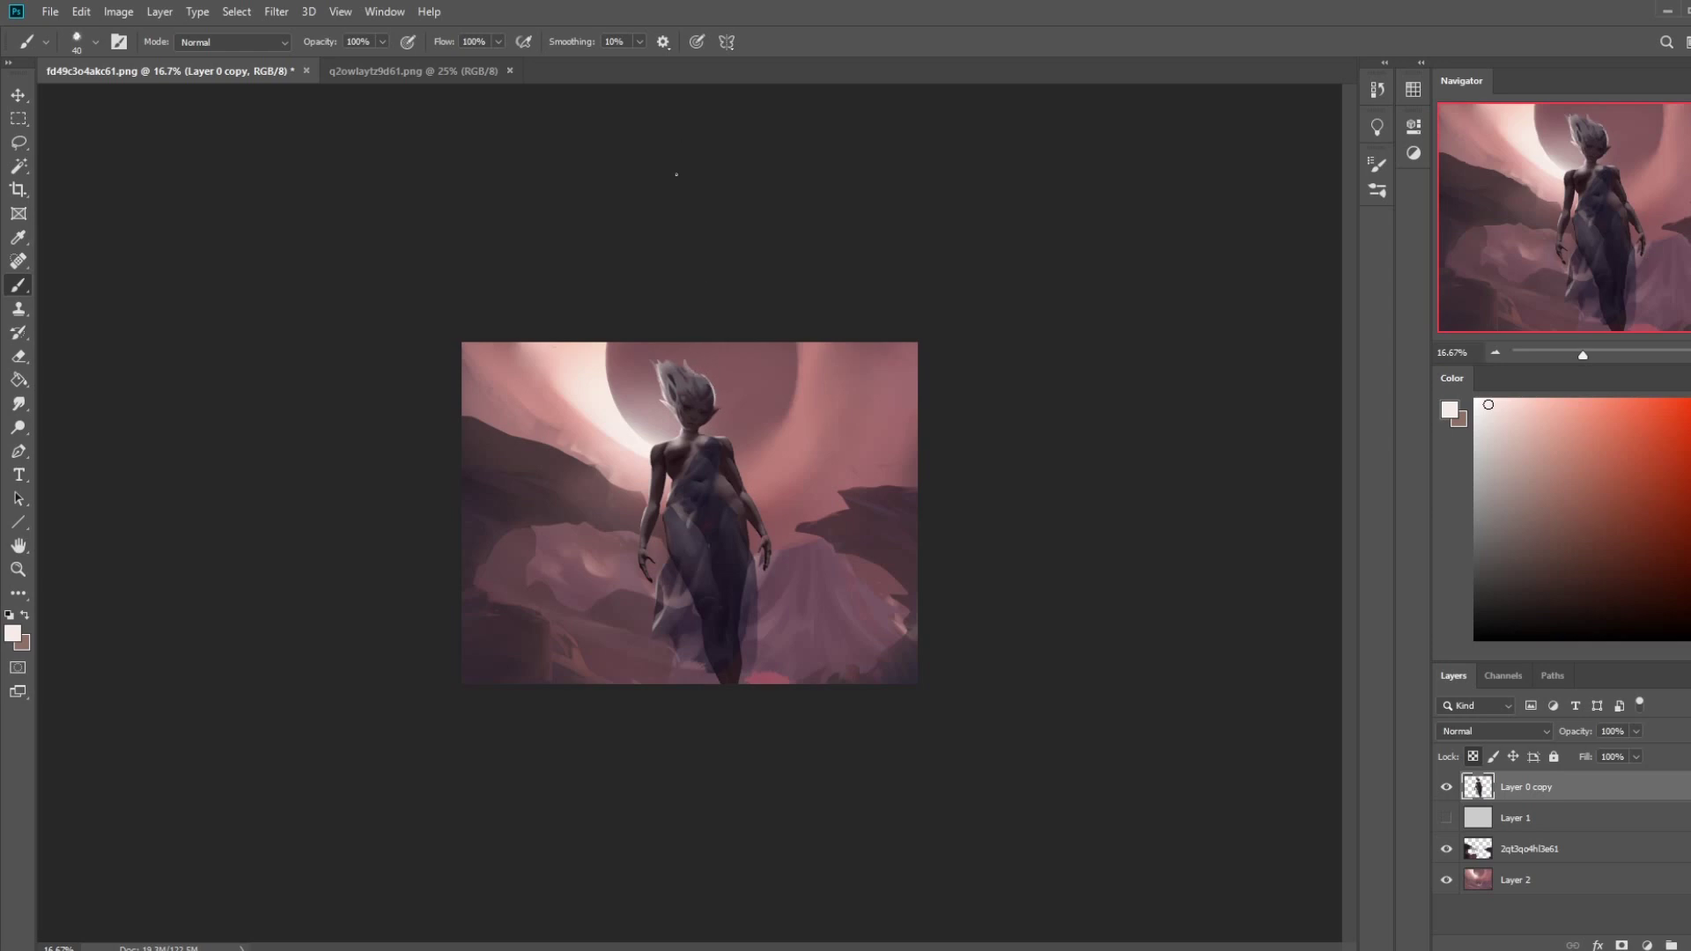
left_click(701, 384, "alt")
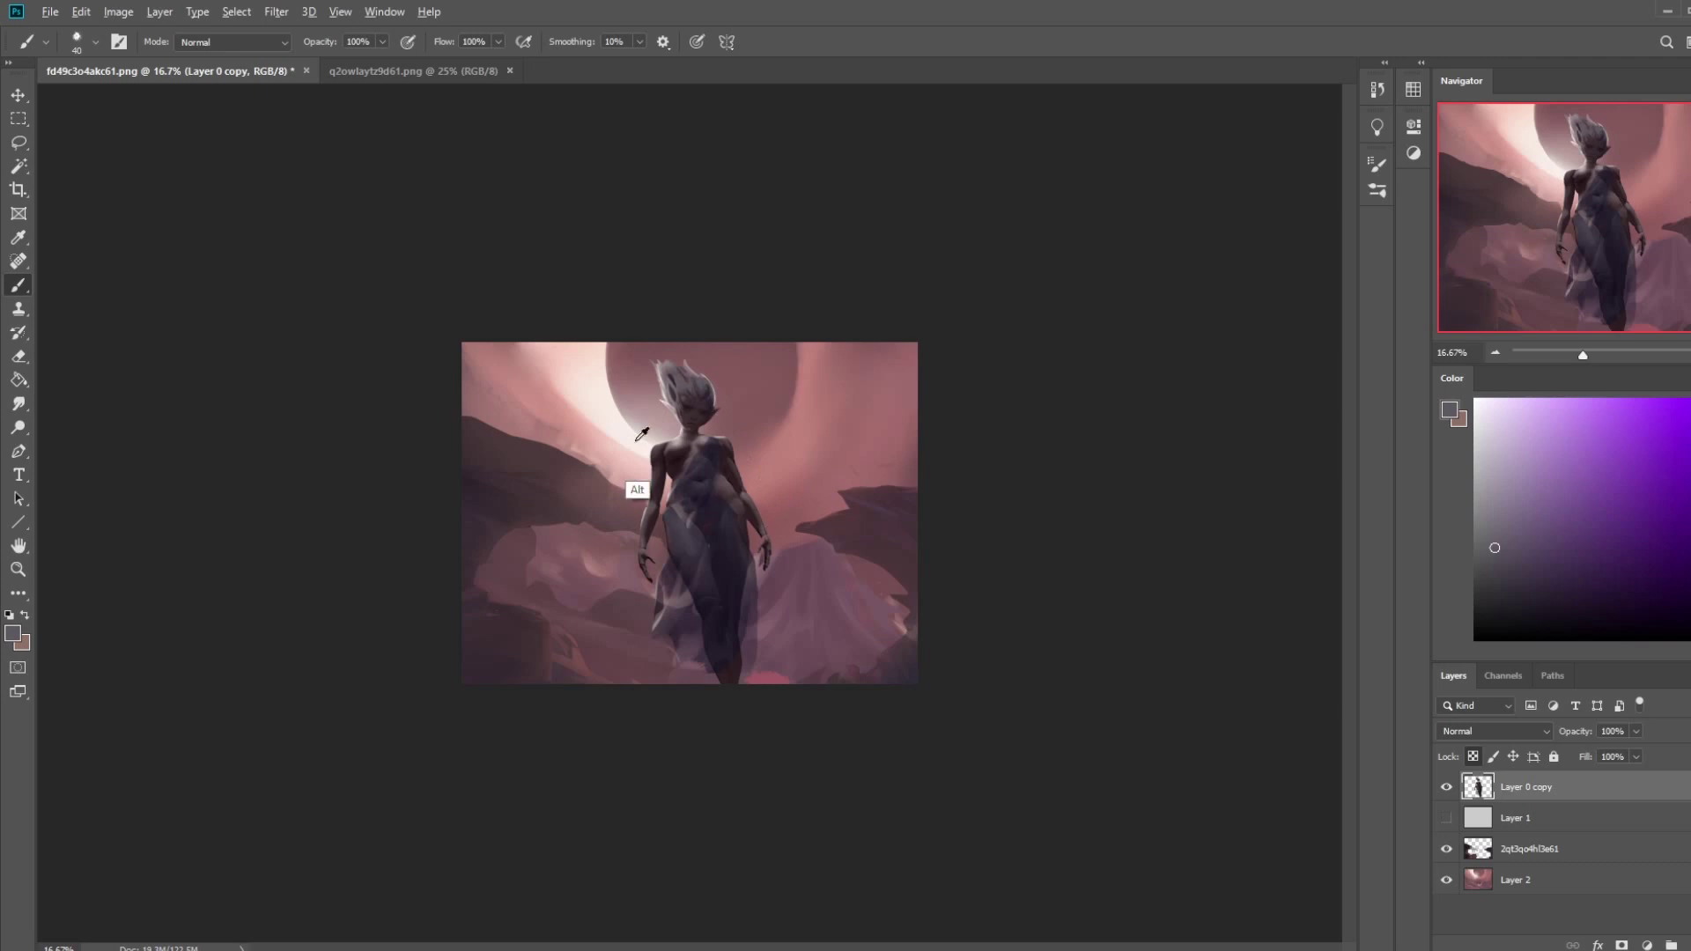
- Paint a pale pink rim light along the dress's right edge and try lightening its left fabric at 37% opacity
left_click(570, 374, "alt")
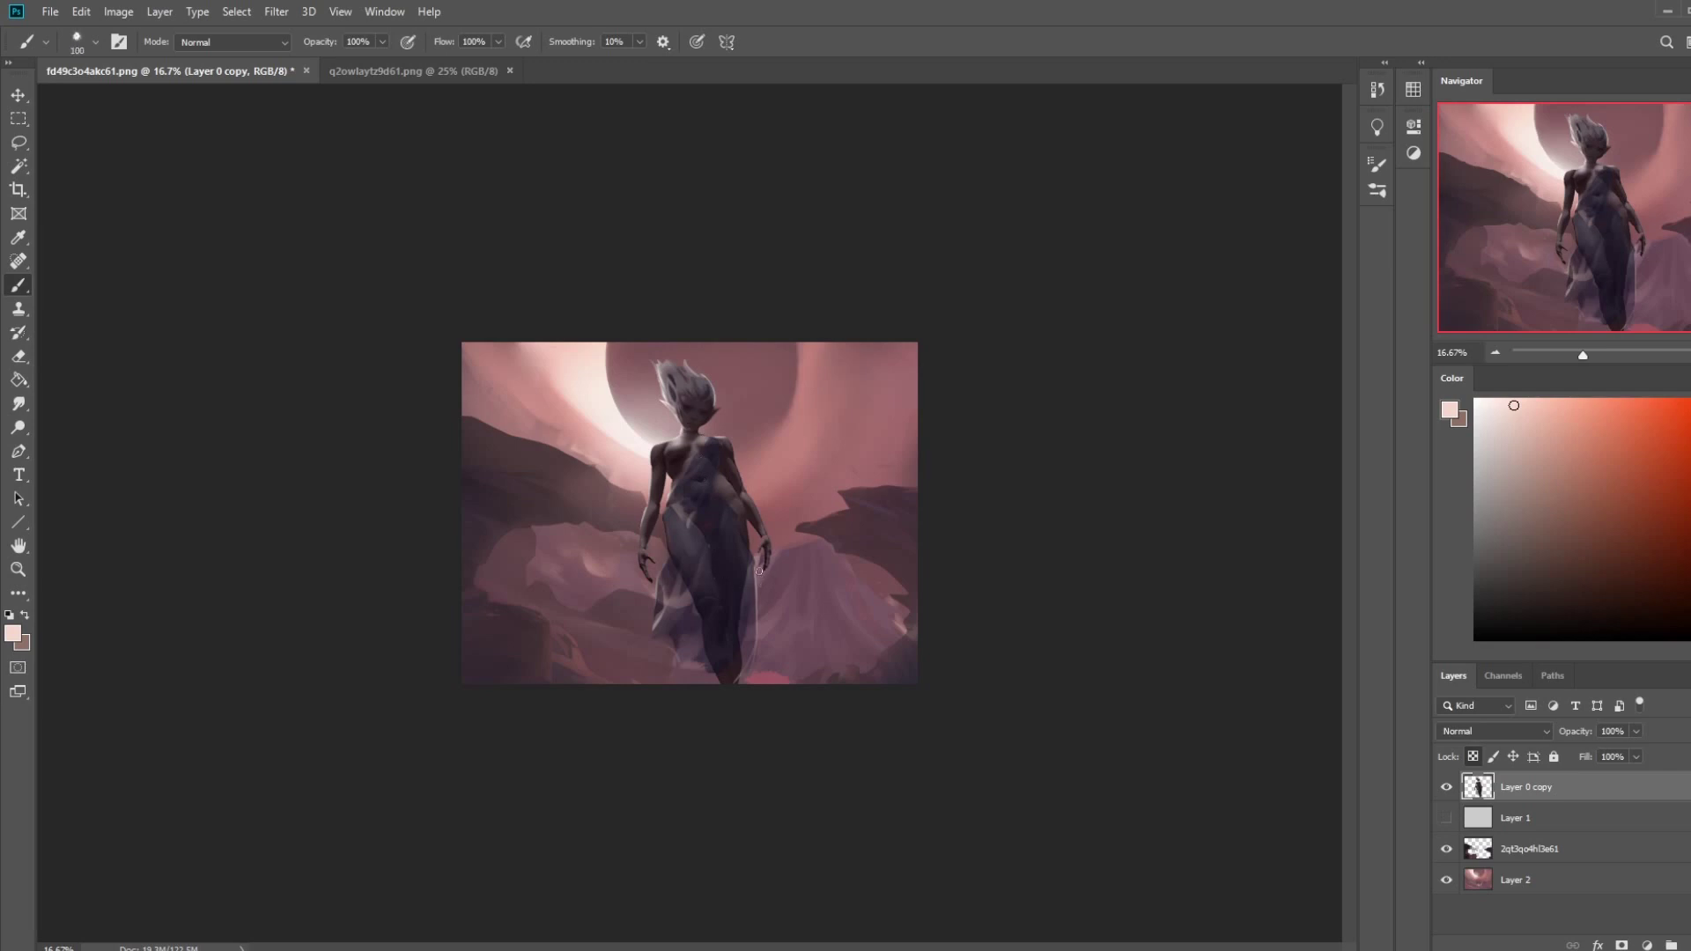
left_click_drag(756, 555, 745, 671)
left_click(755, 568)
mouse_move(751, 585)
left_mouse_down()
mouse_move(753, 677)
mouse_move(758, 573)
mouse_move(755, 693)
left_mouse_up()
key("ctrl+z")
mouse_move(652, 596)
left_mouse_down()
mouse_move(691, 675)
mouse_move(663, 563)
mouse_move(703, 670)
mouse_move(666, 568)
mouse_move(695, 675)
mouse_move(658, 690)
mouse_move(686, 592)
left_mouse_up()
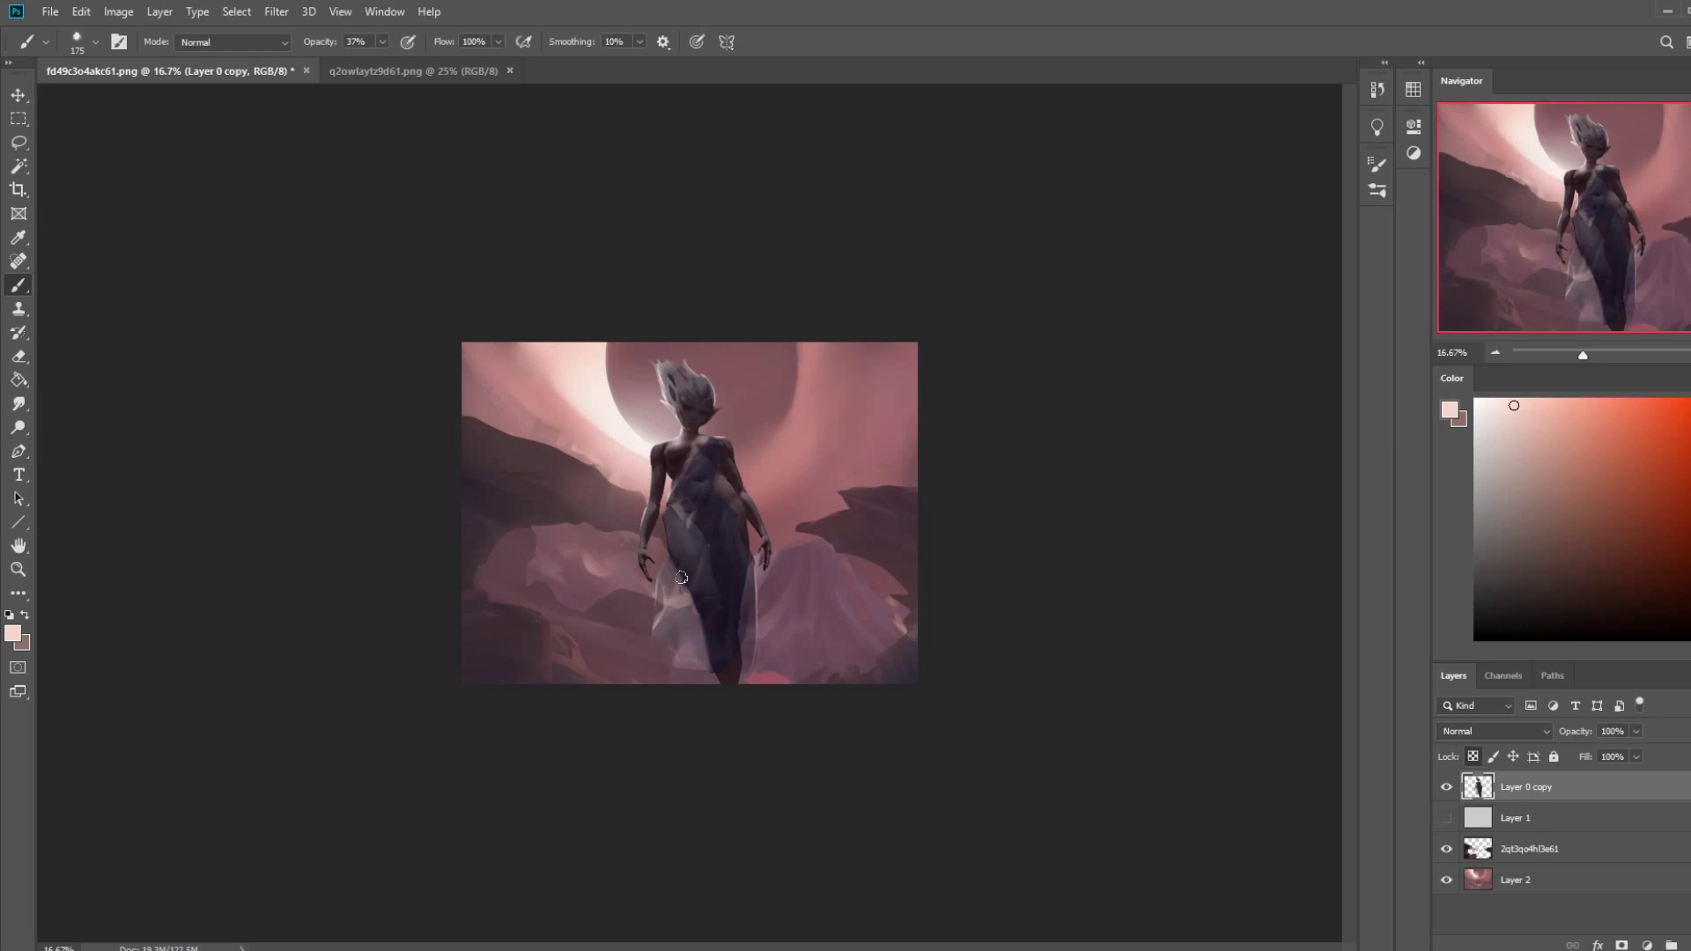
key("ctrl+z")
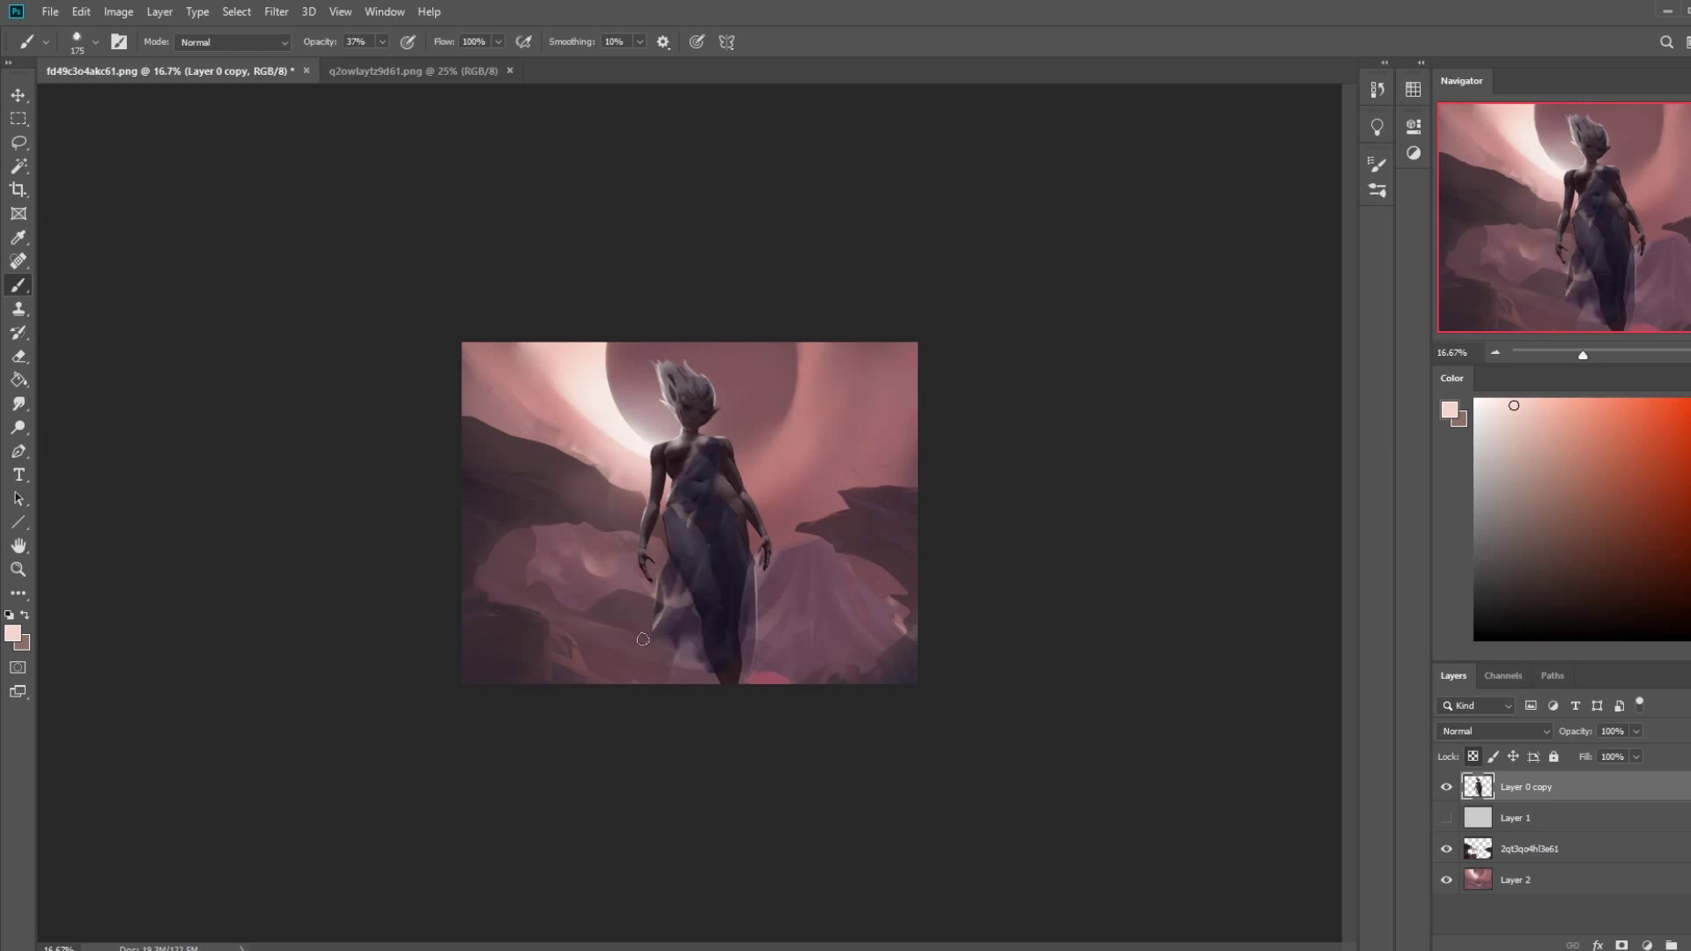
- Lighten the lower dress with the Dodge tool at Highlights, 9% exposure, and make it denser by duplicating Layer 0 copy and merging down
left_click(18, 428)
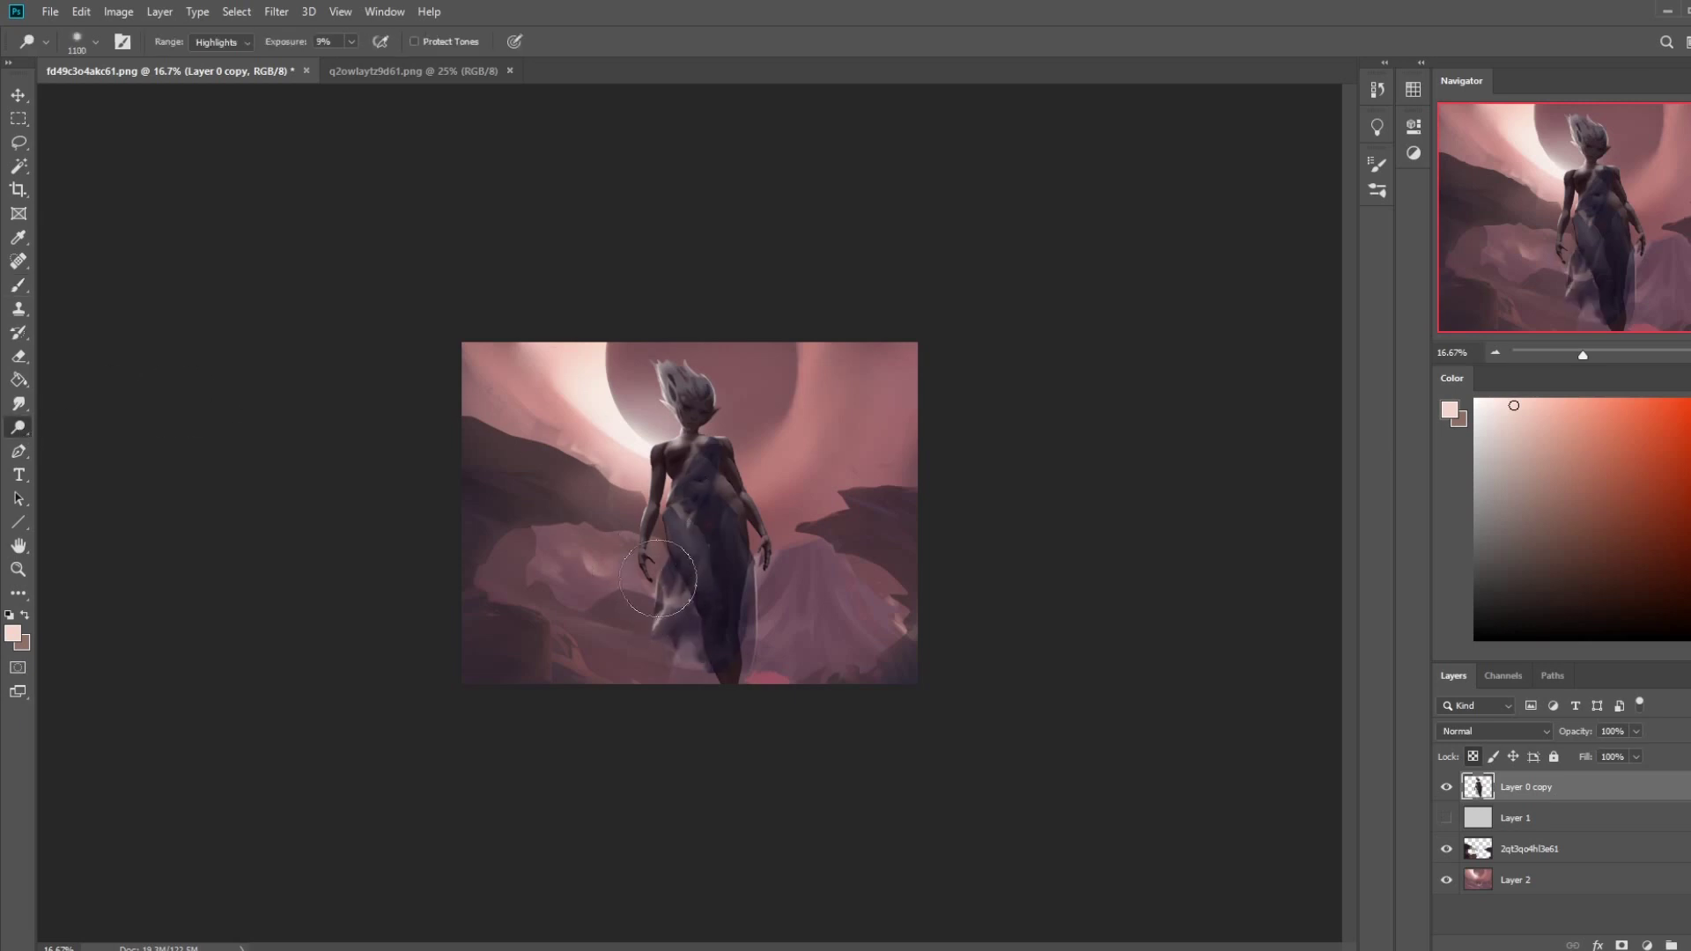
mouse_move(796, 682)
left_mouse_down()
mouse_move(774, 658)
mouse_move(801, 602)
left_mouse_up()
key("ctrl+j")
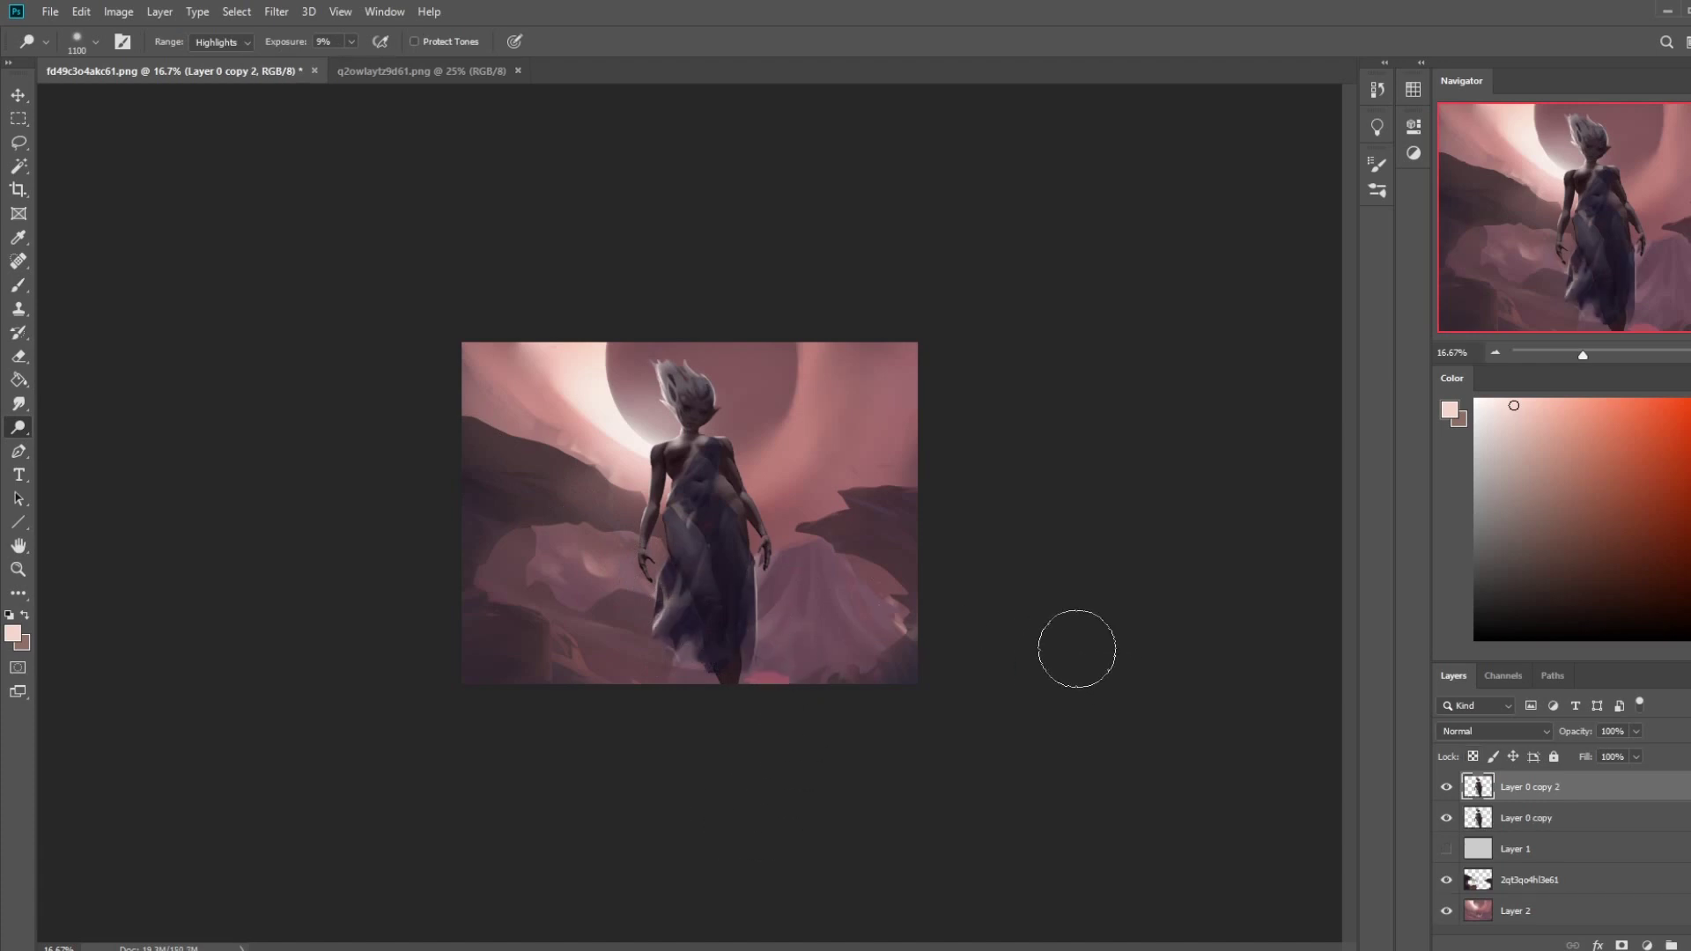
right_click(1577, 786)
left_click(1609, 561)
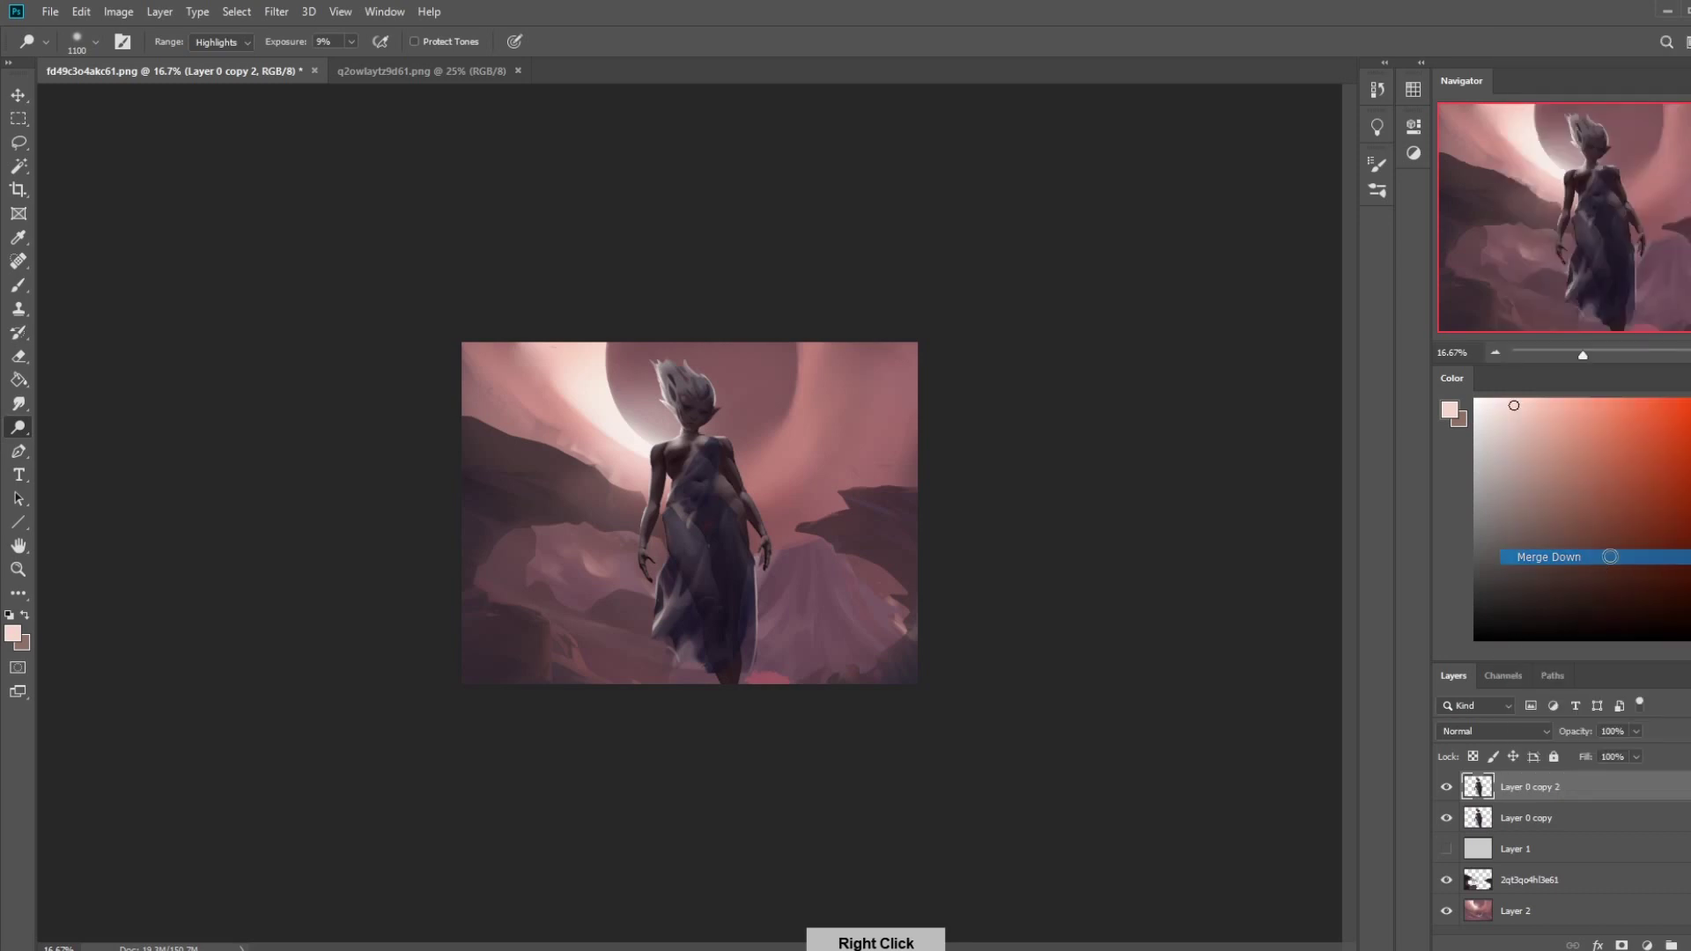
- Choose a large soft brush and lighten the lower dress with a near-white tone sampled from the glow at 37% opacity
key("b")
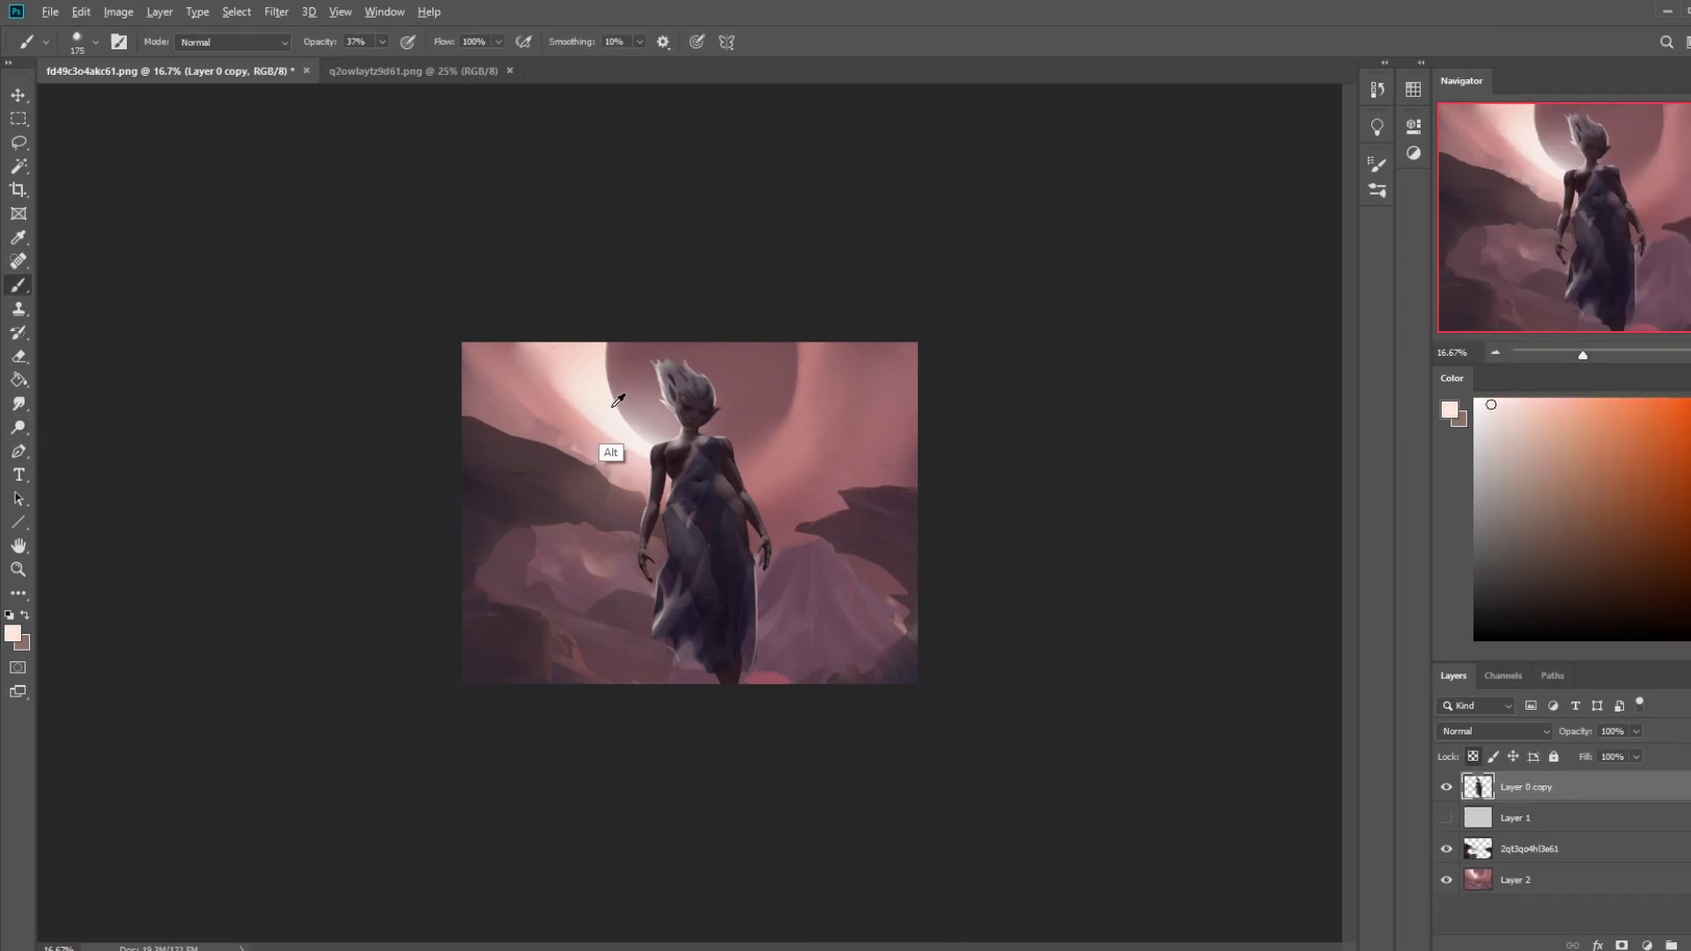
right_click(738, 481)
double_click(763, 501)
left_click_drag(674, 617, 710, 717)
- Reduce the soft brush to about 400 px and paint a soft pale glow down the dress's right edge
key("bracketleft")
key("bracketleft")
key("bracketleft")
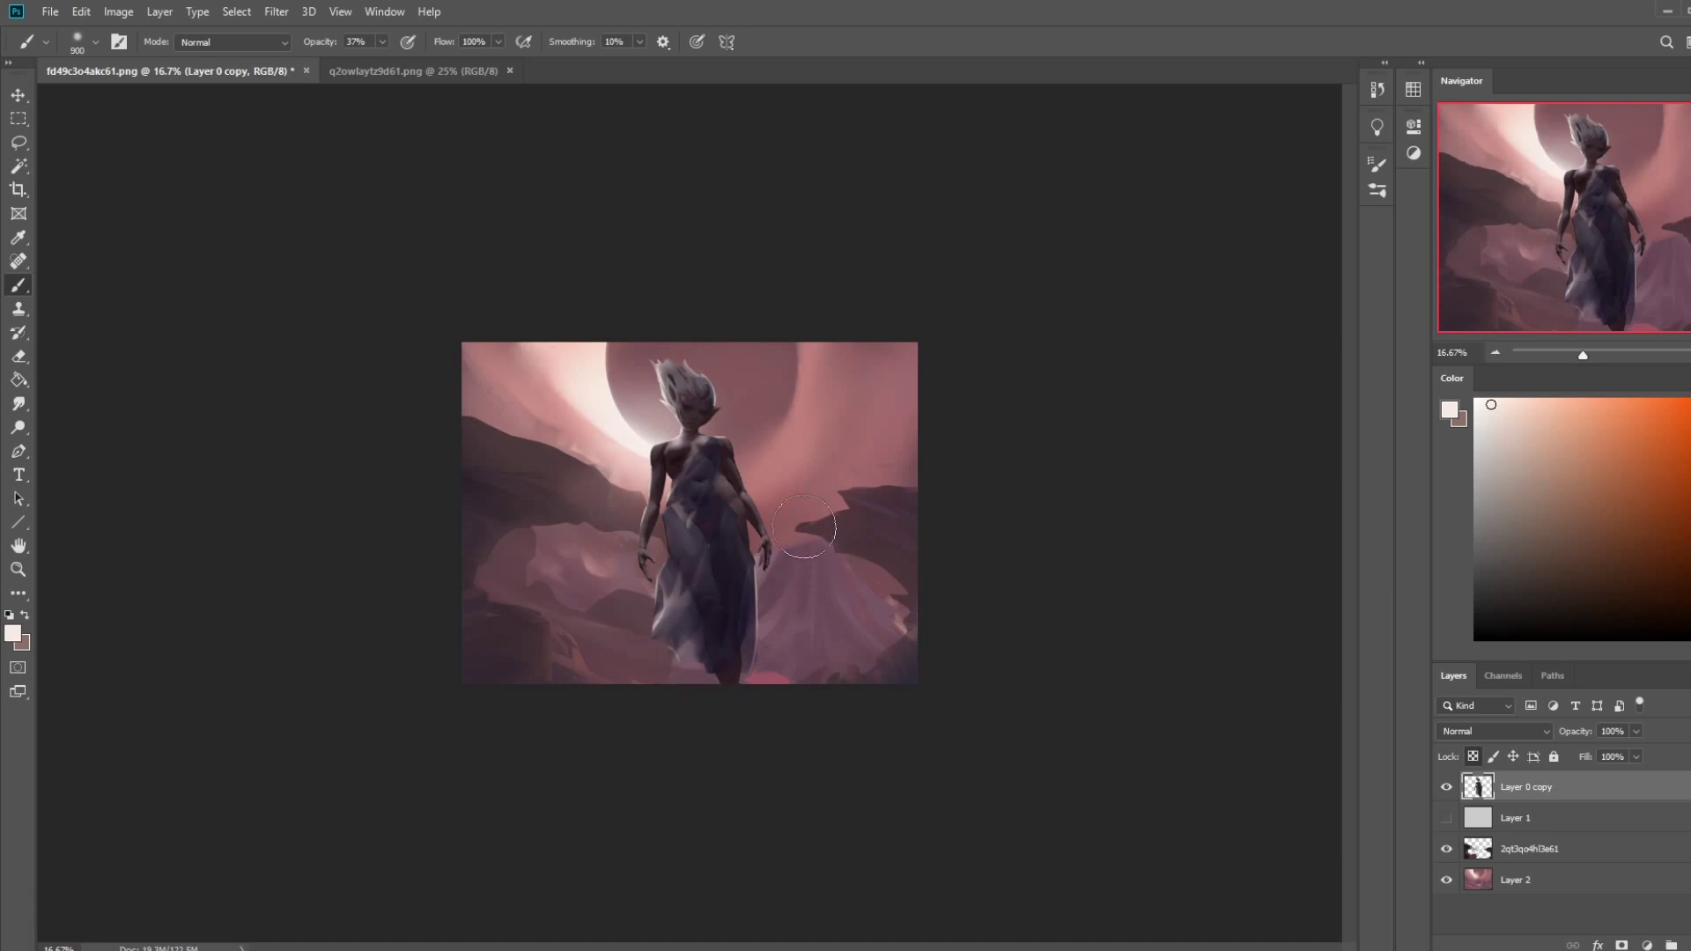
key("bracketleft")
key("bracketleft")
left_click_drag(757, 561, 753, 699)
key("bracketright")
key("ctrl+z")
left_click_drag(751, 559, 753, 705)
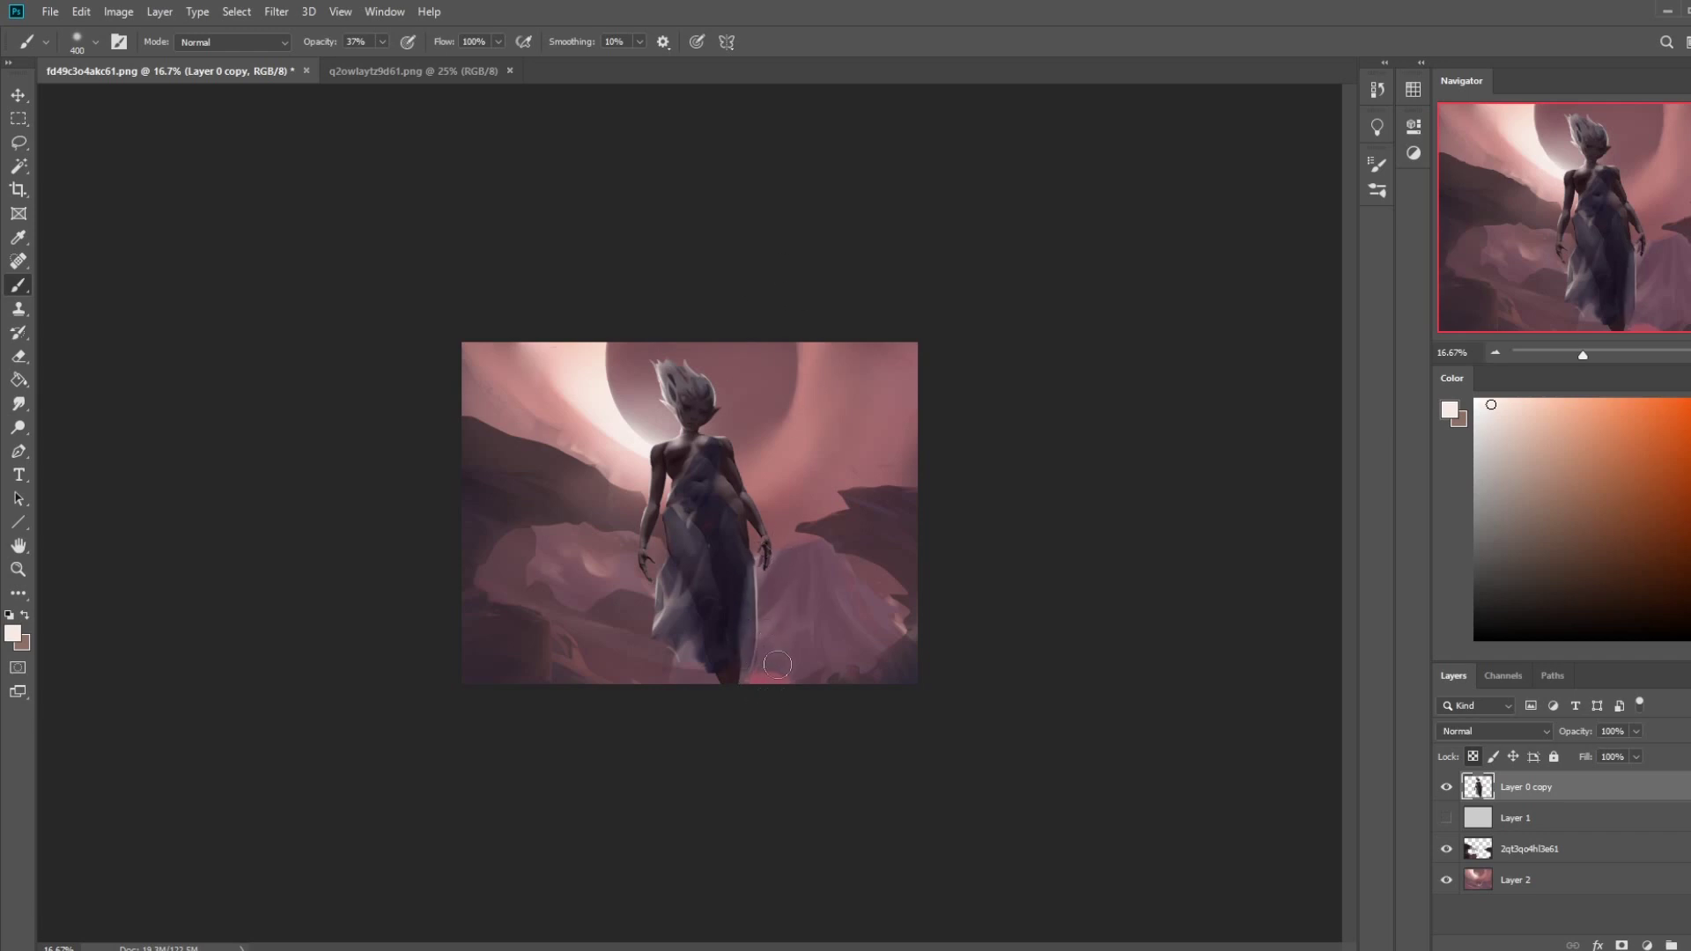
- Enlarge the brush to 4200 px, lock transparent pixels and shade the lower figure with dark purple in Darken mode
key("bracketright")
key("bracketright")
key("bracketright")
key("bracketright")
key("bracketright")
key("bracketright")
key("bracketright")
key("bracketright")
key("bracketright")
key("bracketright")
key("bracketright")
key("bracketright")
left_click(1473, 756)
left_click(218, 43)
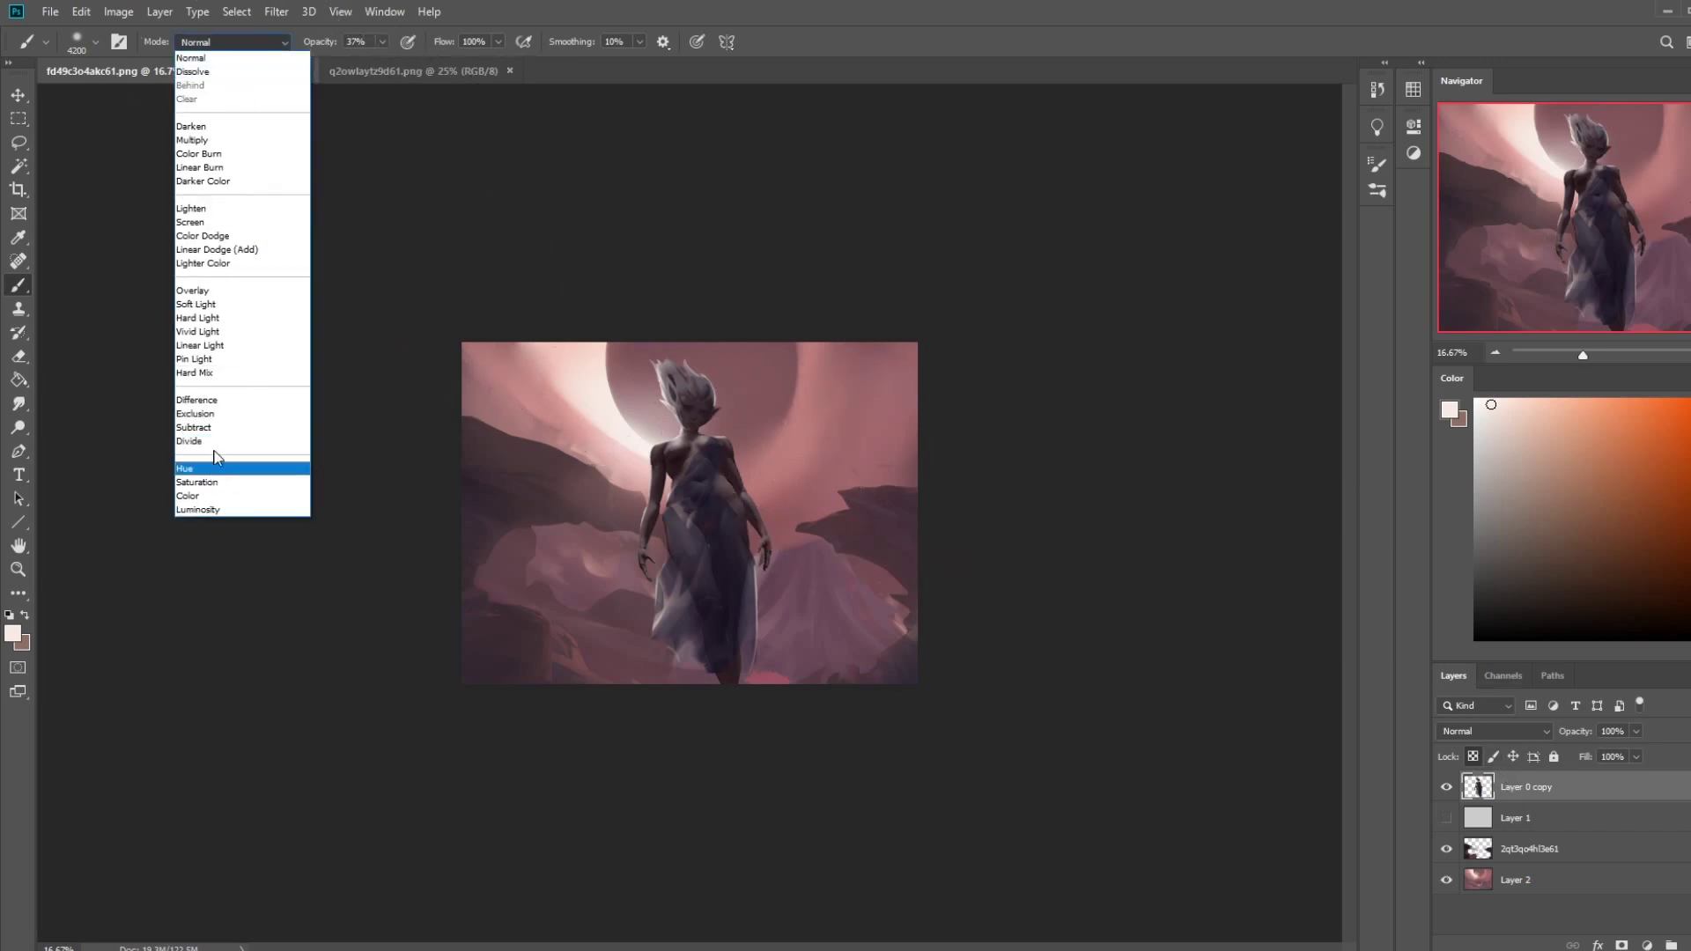
left_click(225, 125)
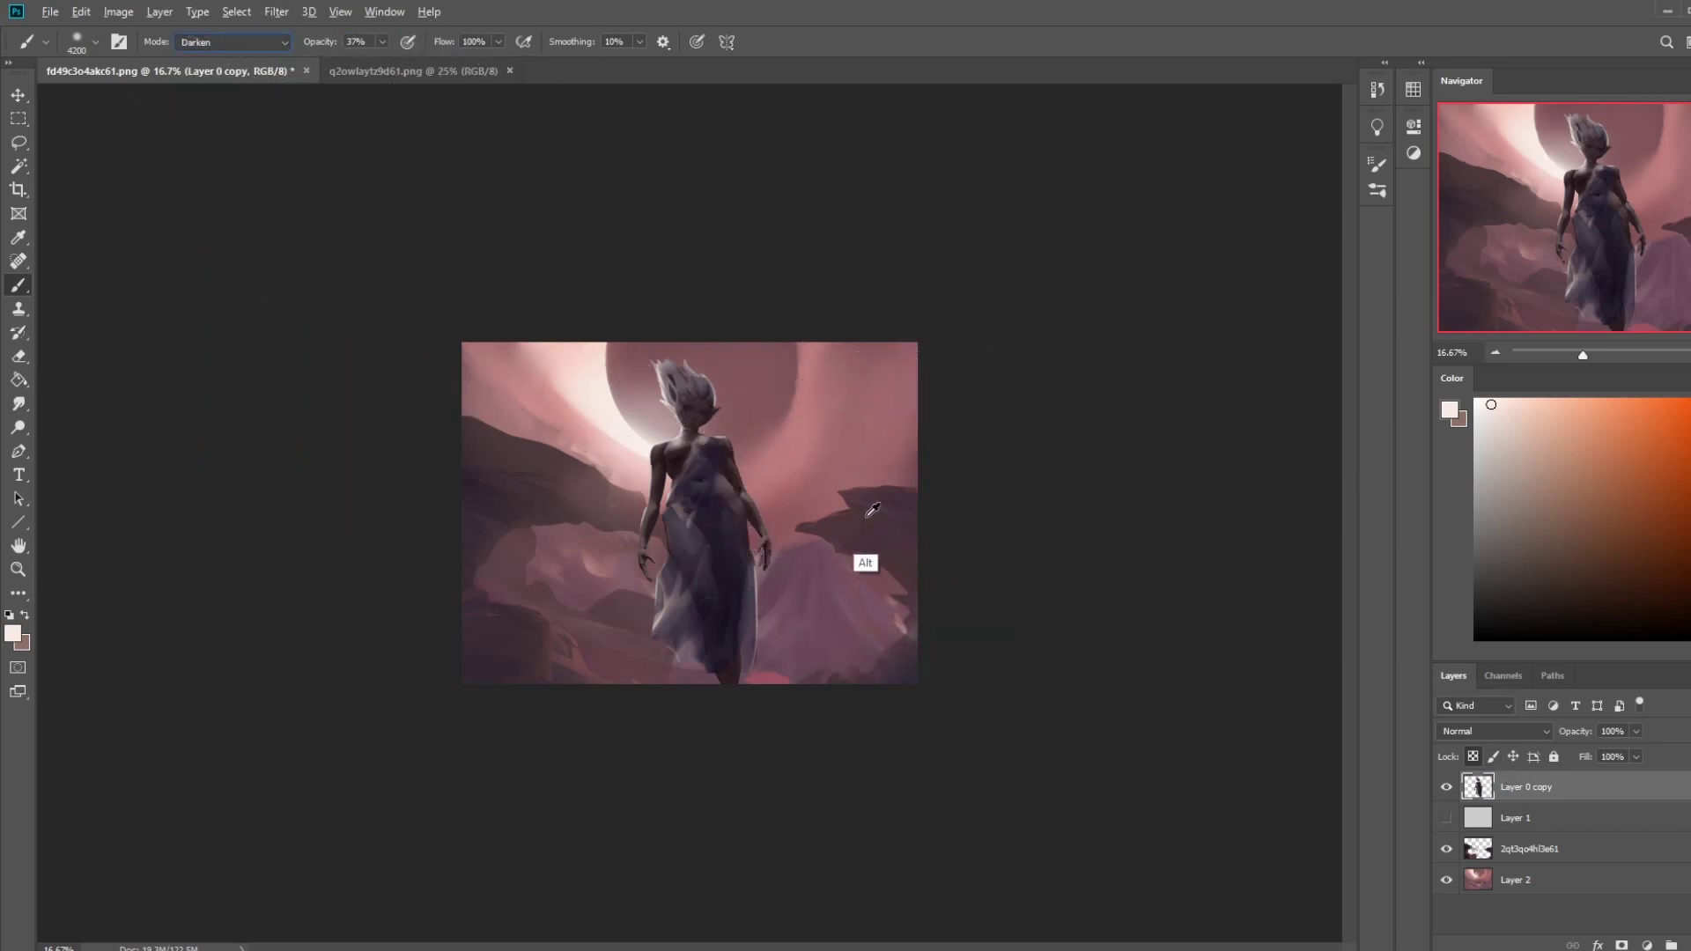
left_click_drag(900, 655, 1682, 494)
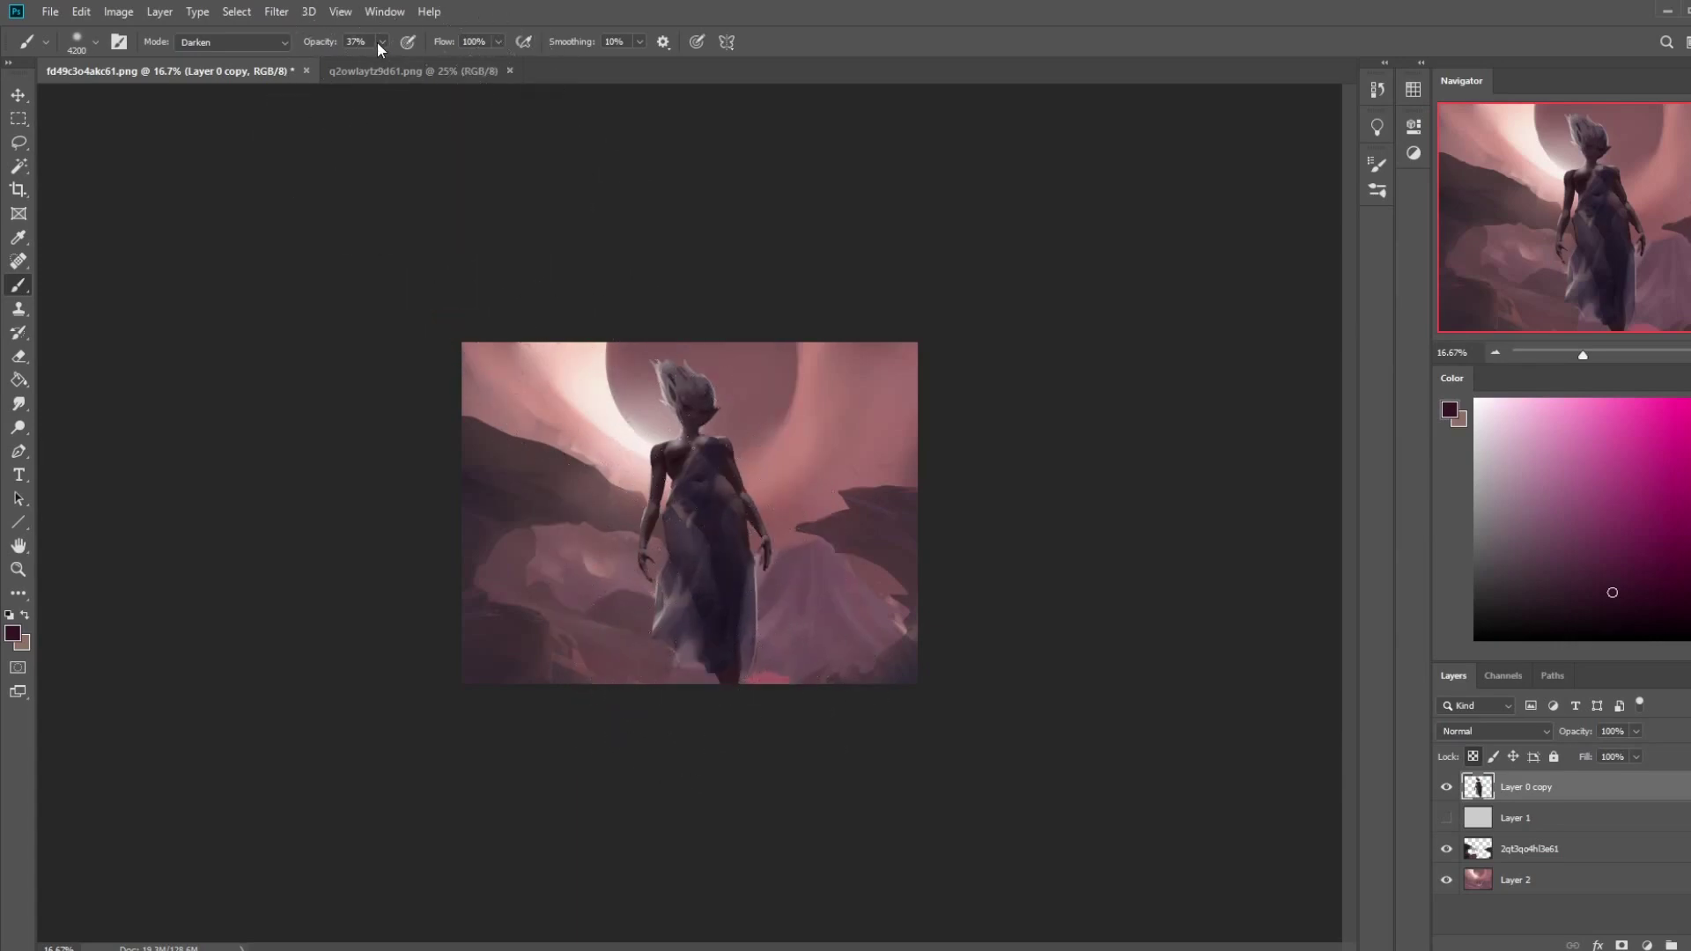
- Set the brush to 29% opacity and tint the dress in Color mode with dark violet and a pink sampled from the background
left_click_drag(381, 67, 374, 67)
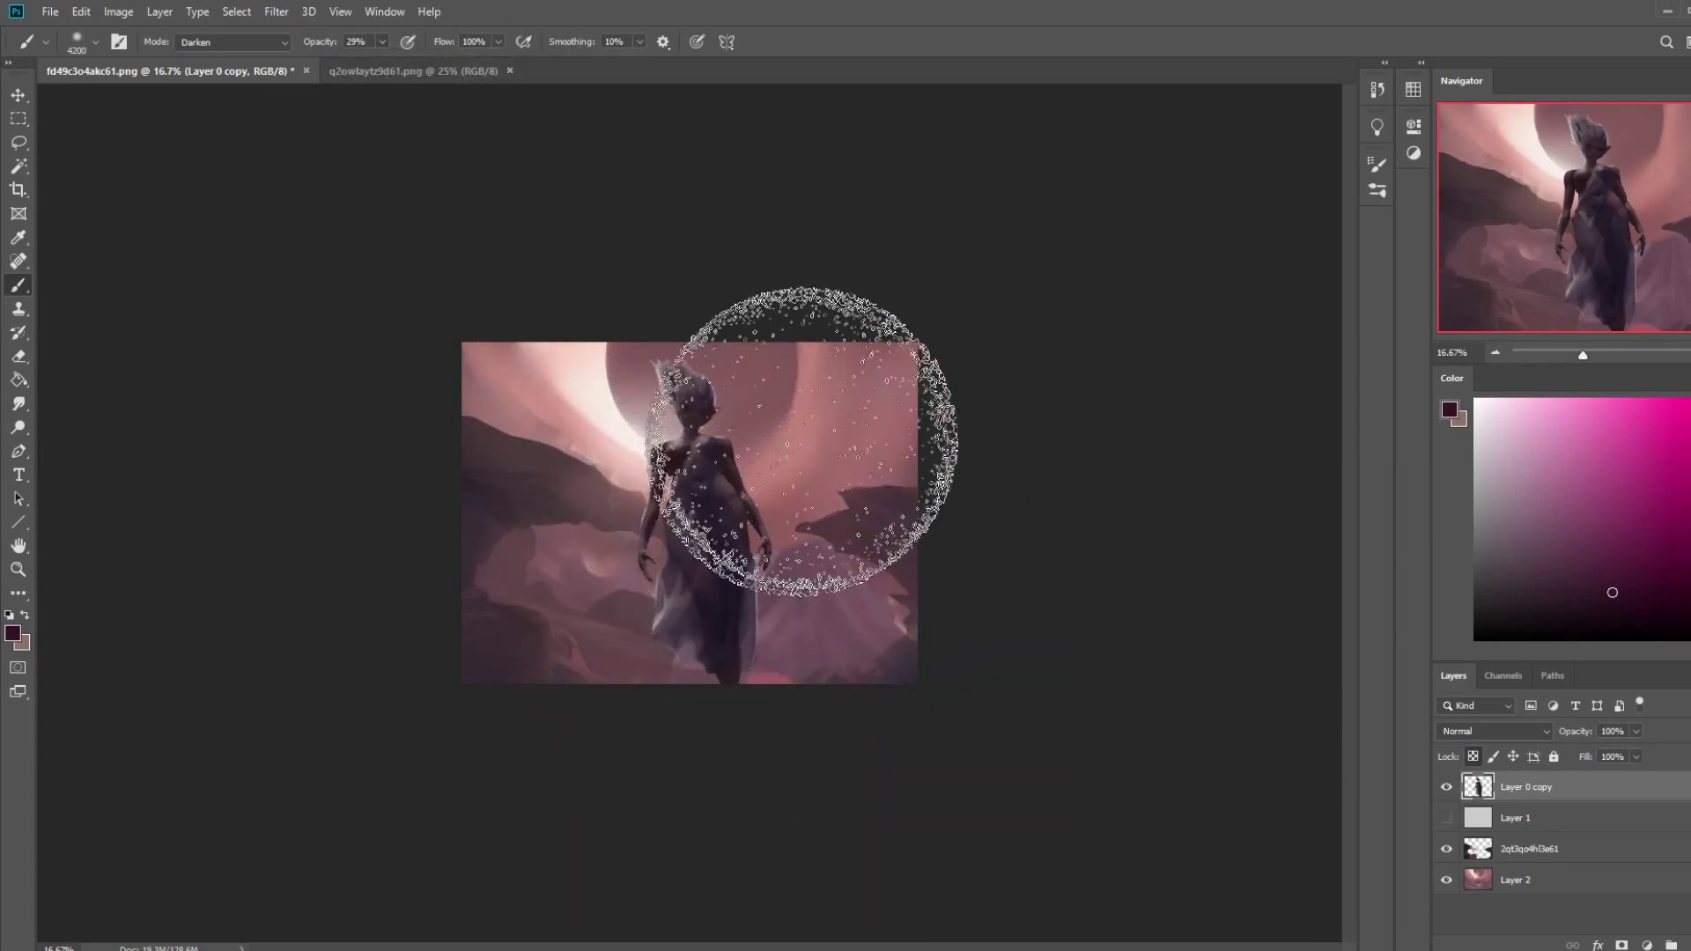
left_click(1635, 596)
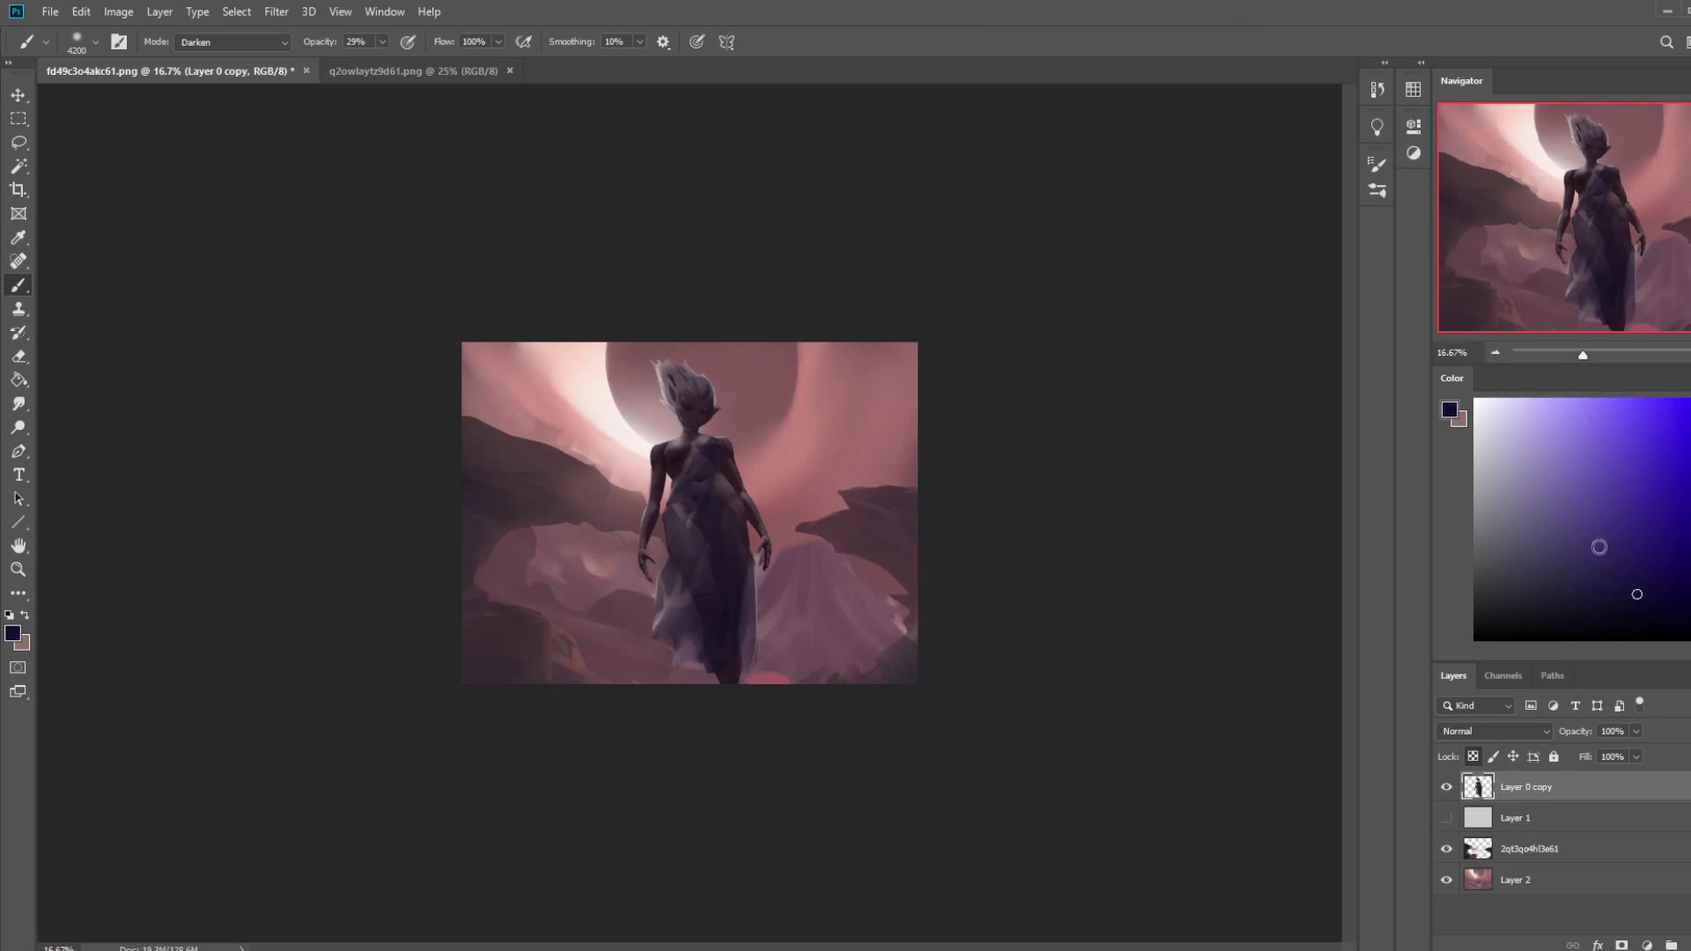
left_click(233, 42)
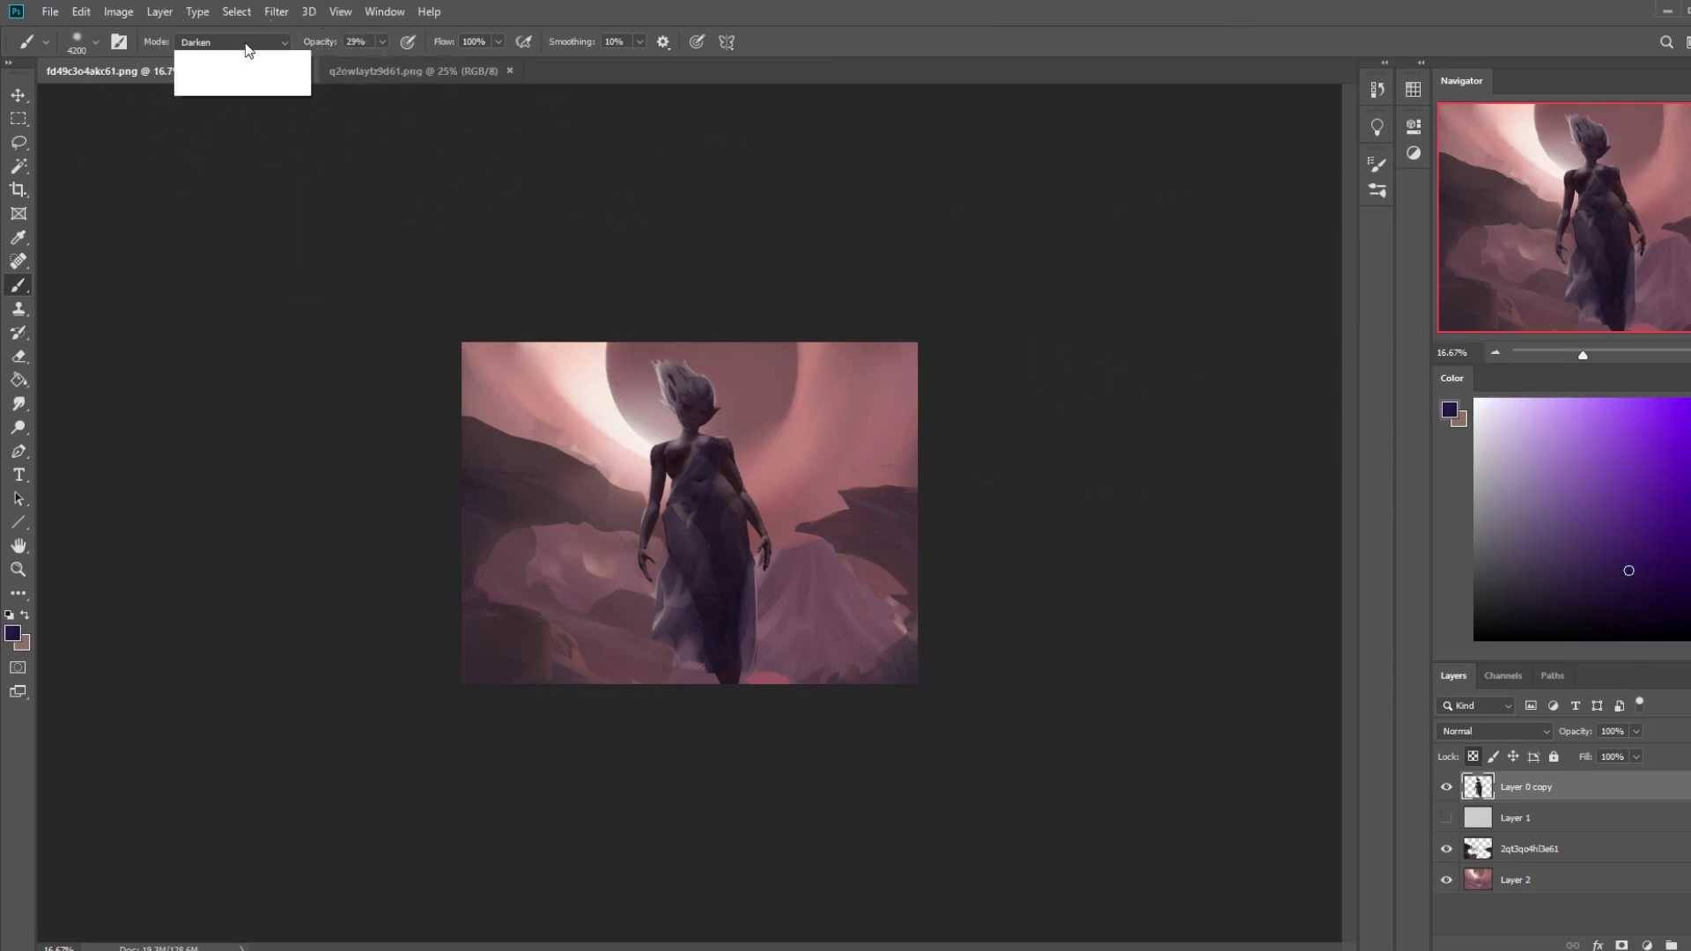
left_click(189, 495)
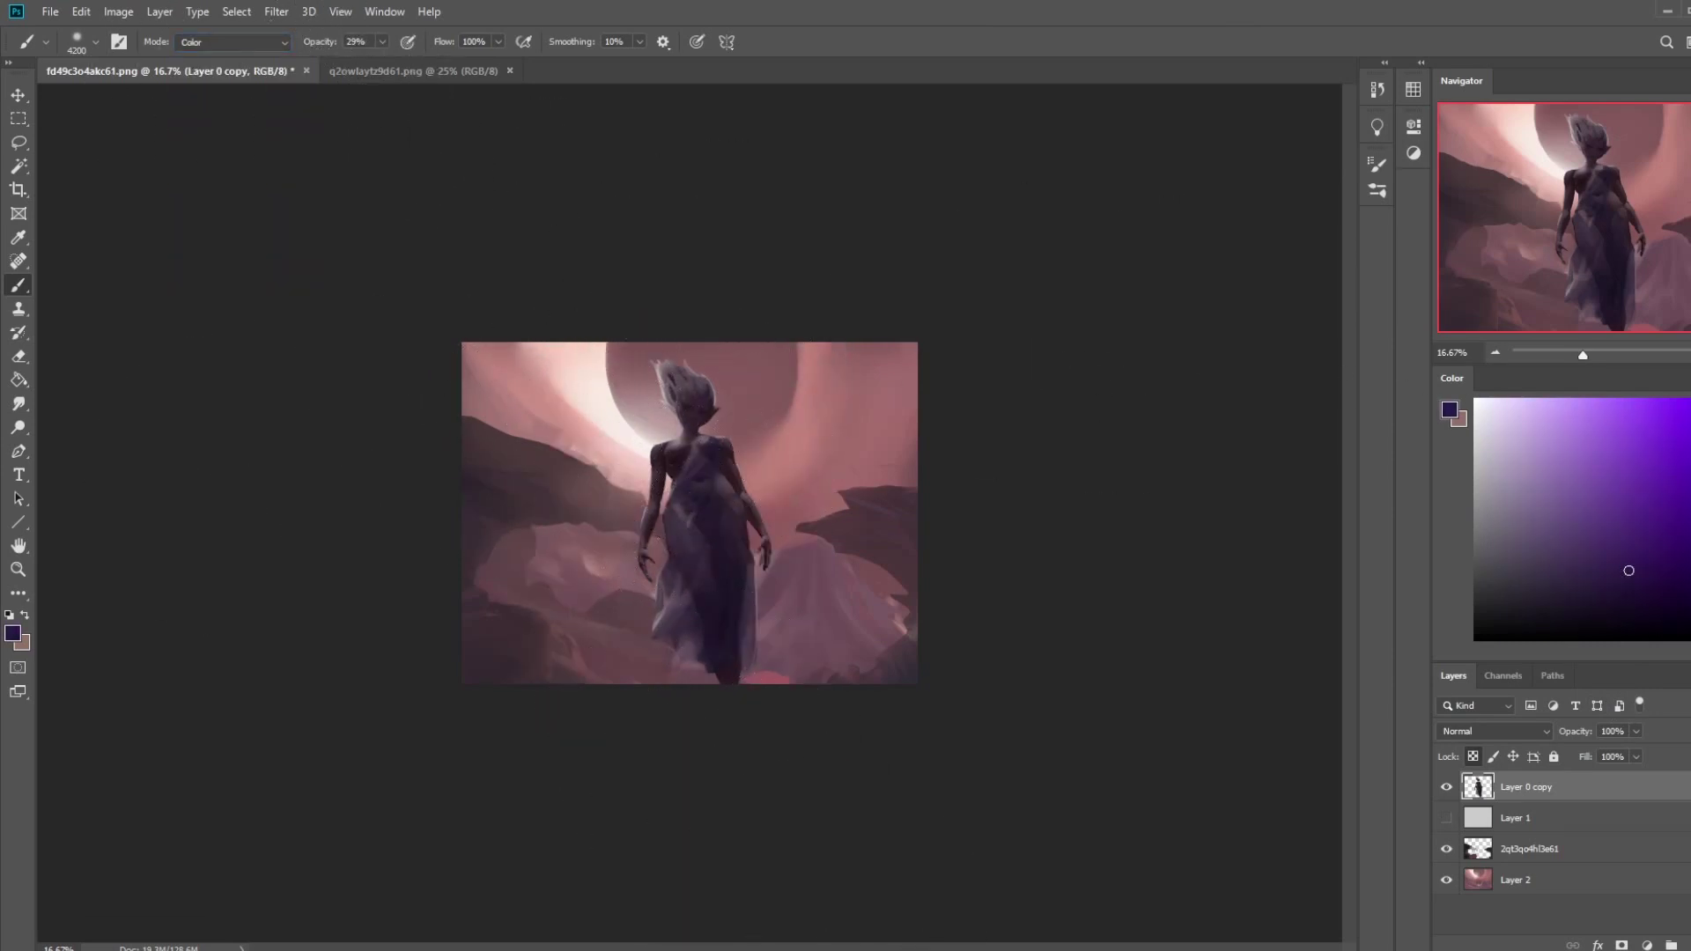
left_click(815, 507, "alt")
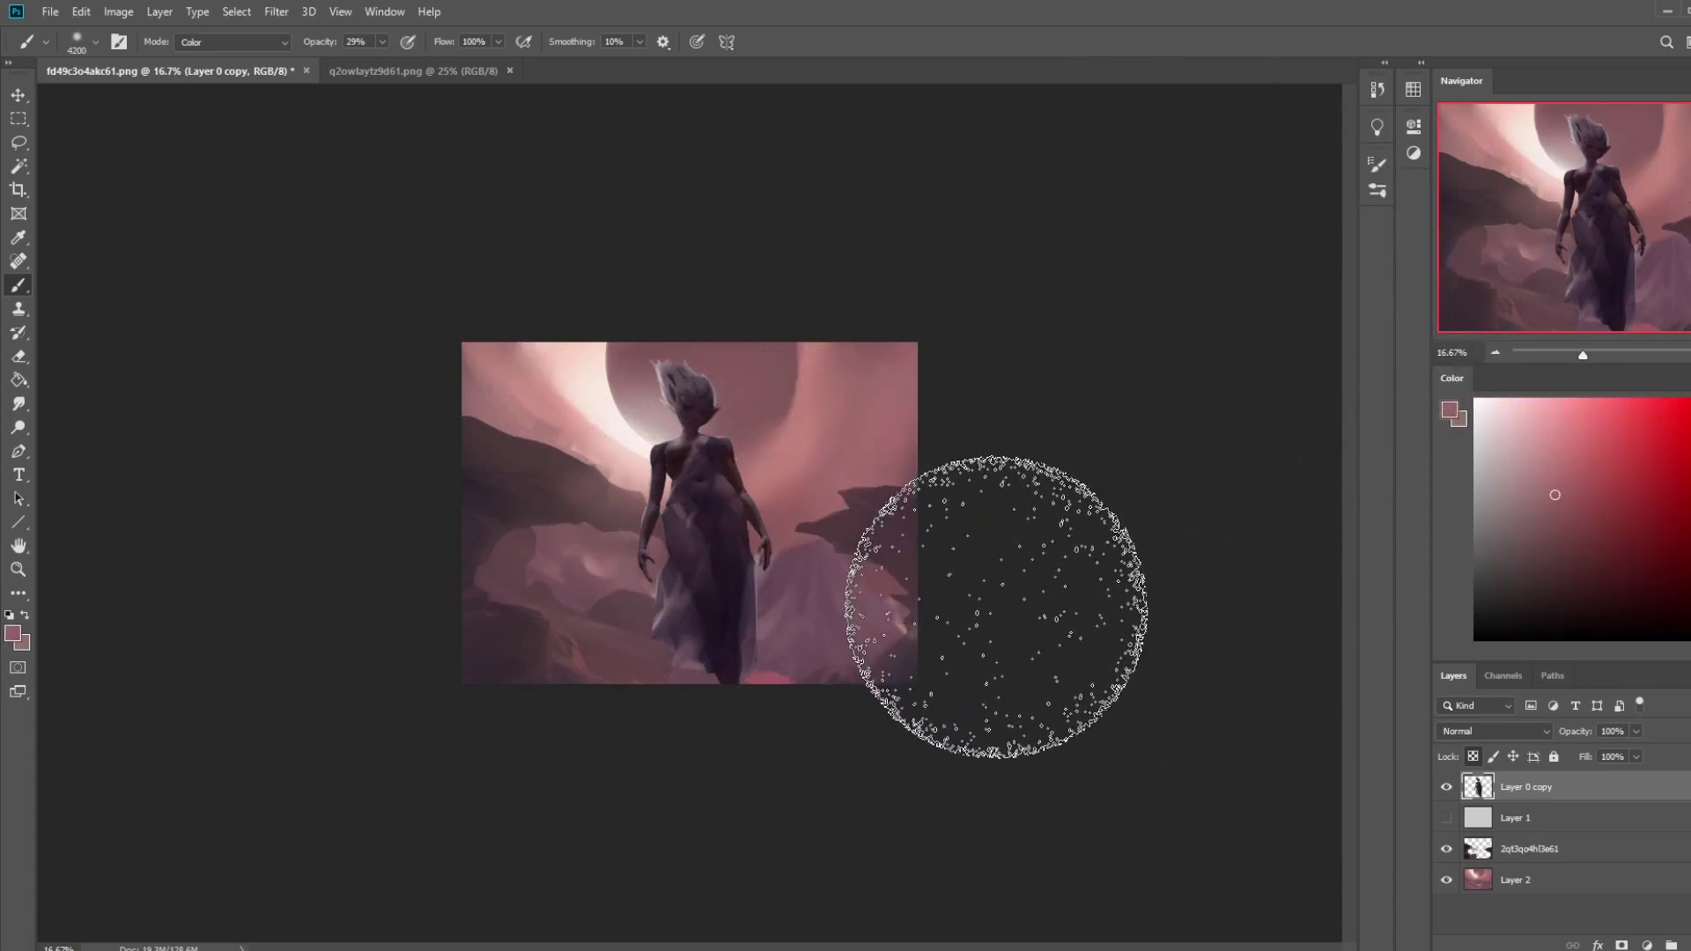
- Reduce the Dodge tool to a small brush, raise its exposure to 47% and lighten the middle of the dress
left_click(18, 427)
key("bracketleft")
key("bracketleft")
key("bracketleft")
key("bracketleft")
key("bracketleft")
key("bracketleft")
key("bracketleft")
key("bracketleft")
key("bracketleft")
key("bracketleft")
key("bracketleft")
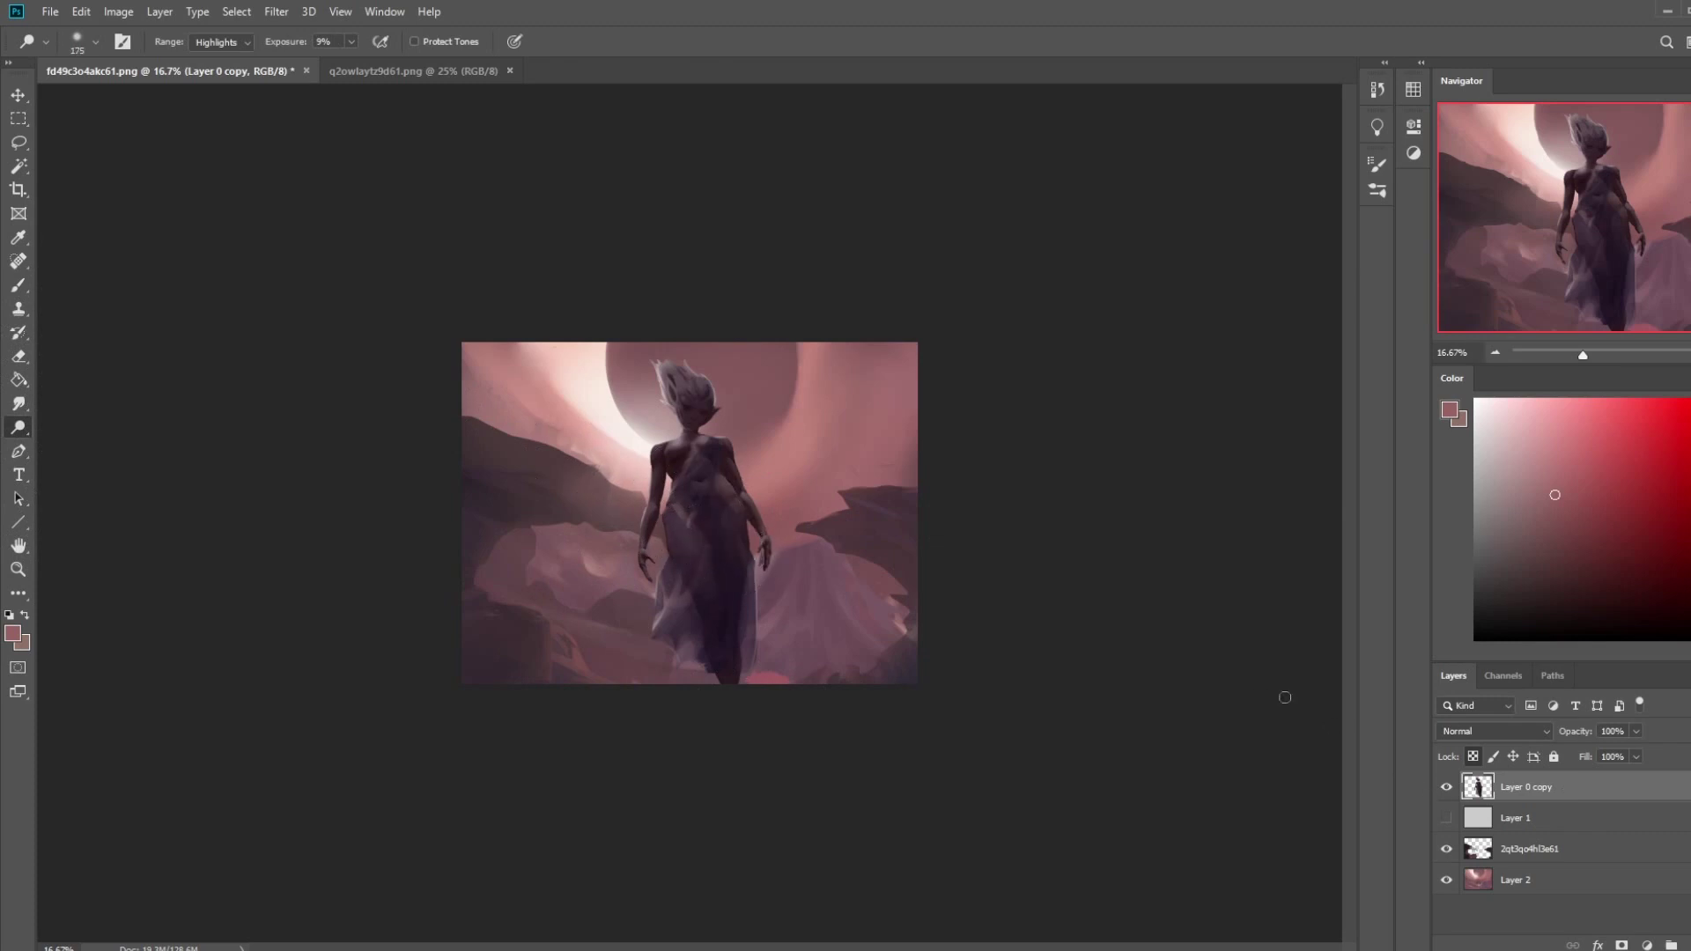
left_click(351, 41)
left_click_drag(349, 61, 384, 62)
left_click(710, 541)
right_click(15, 429)
left_click(77, 430)
key("b")
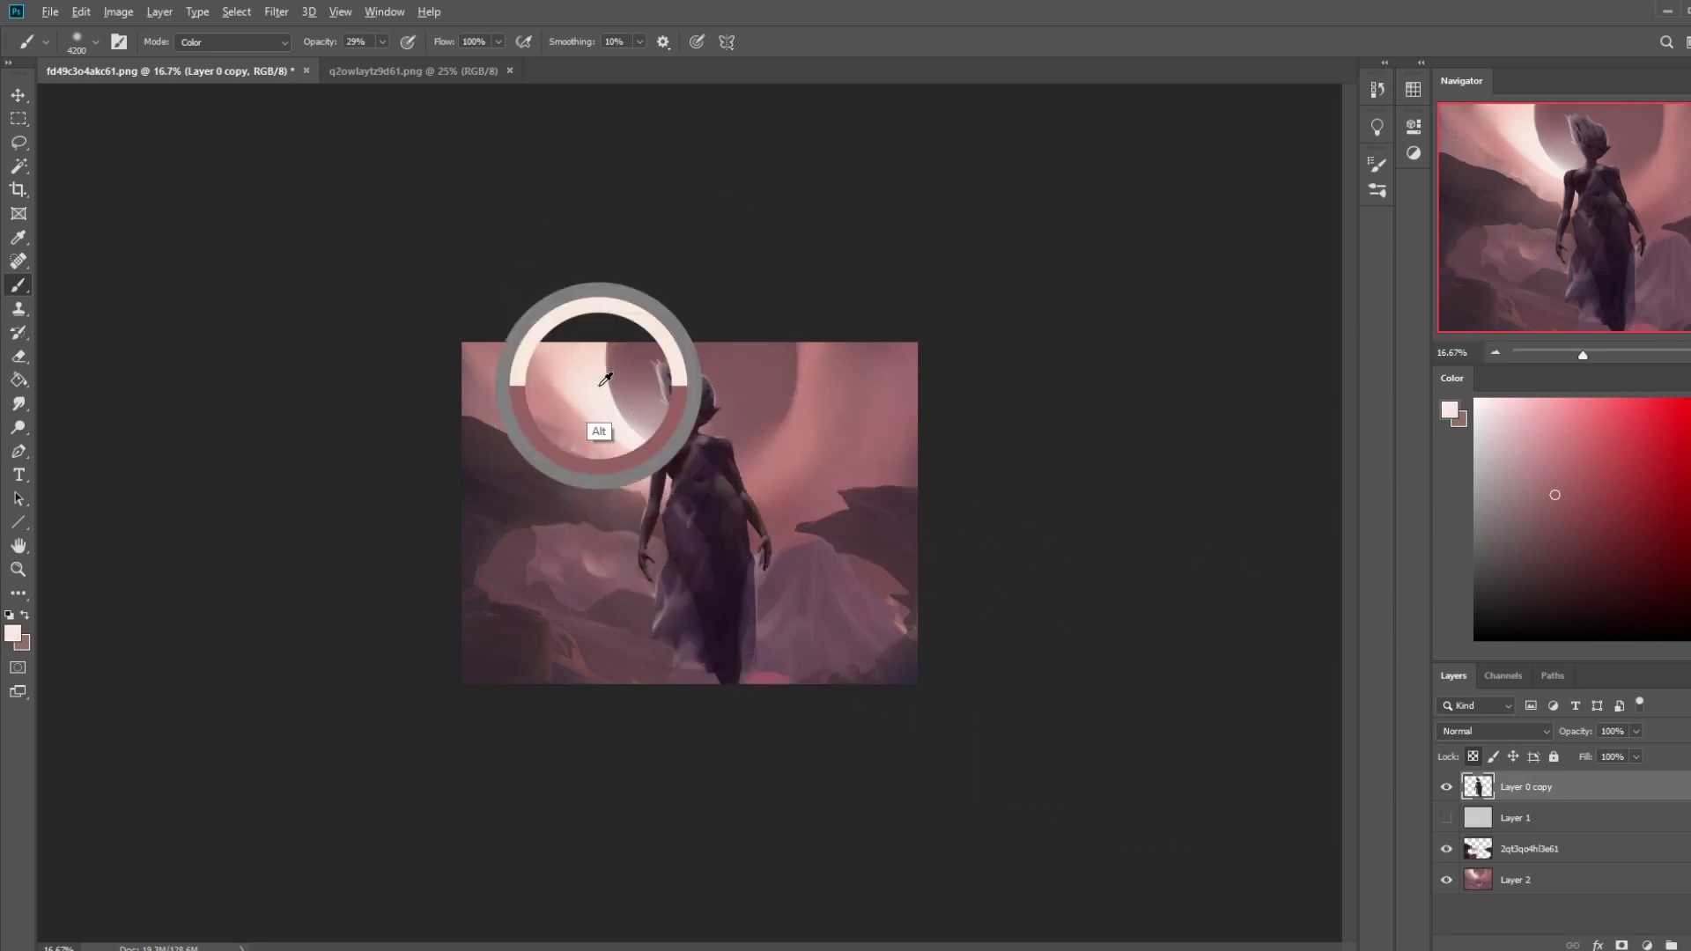
left_click(596, 423, "alt")
key("l")
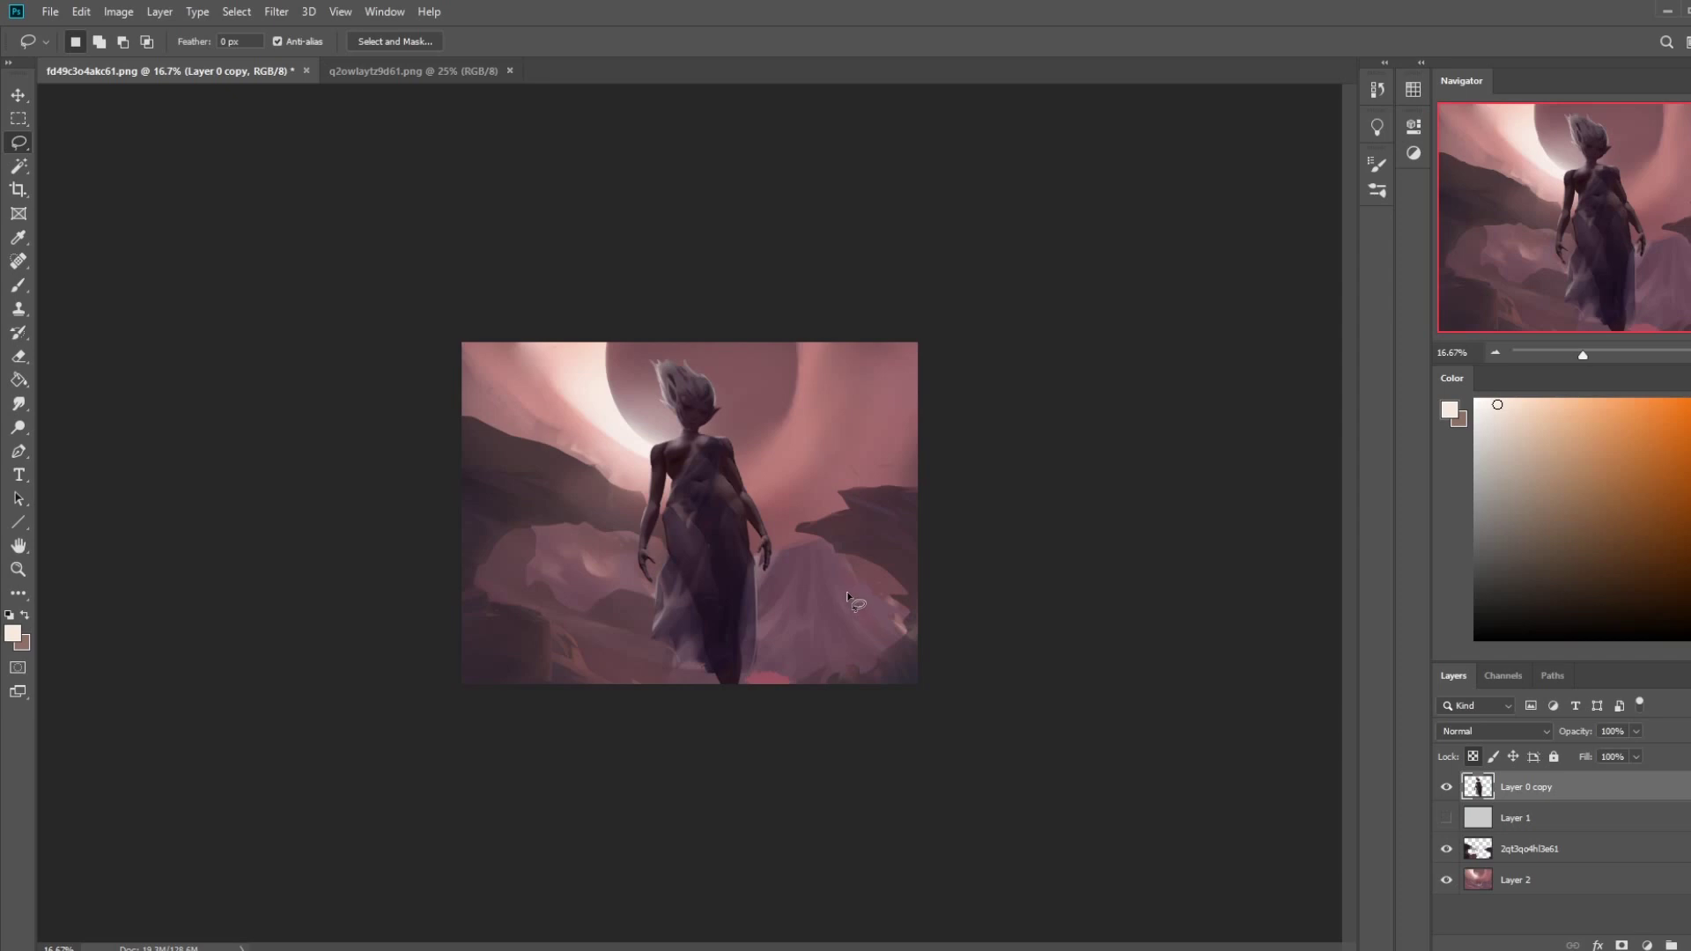
left_click_drag(938, 529, 934, 537)
left_click_drag(837, 586, 871, 586)
key("b")
key("ctrl+d")
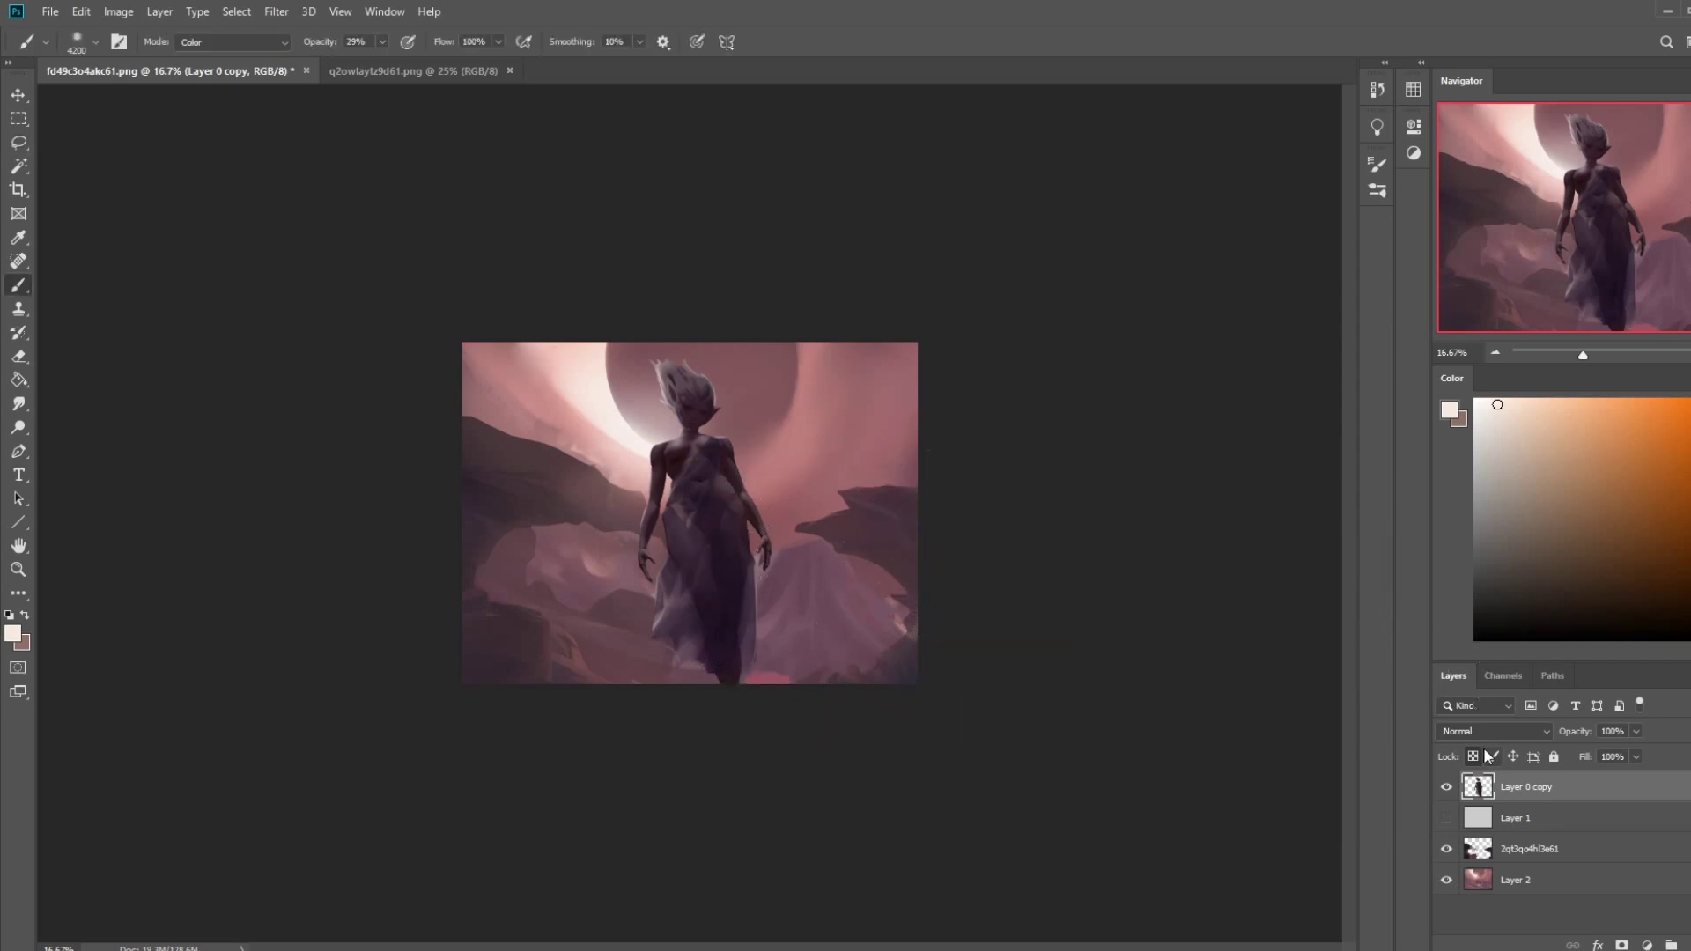
- Duplicate Layer 0 copy and paint the lower dress near-white with the large soft brush in Normal mode at 29% opacity
key("ctrl+j")
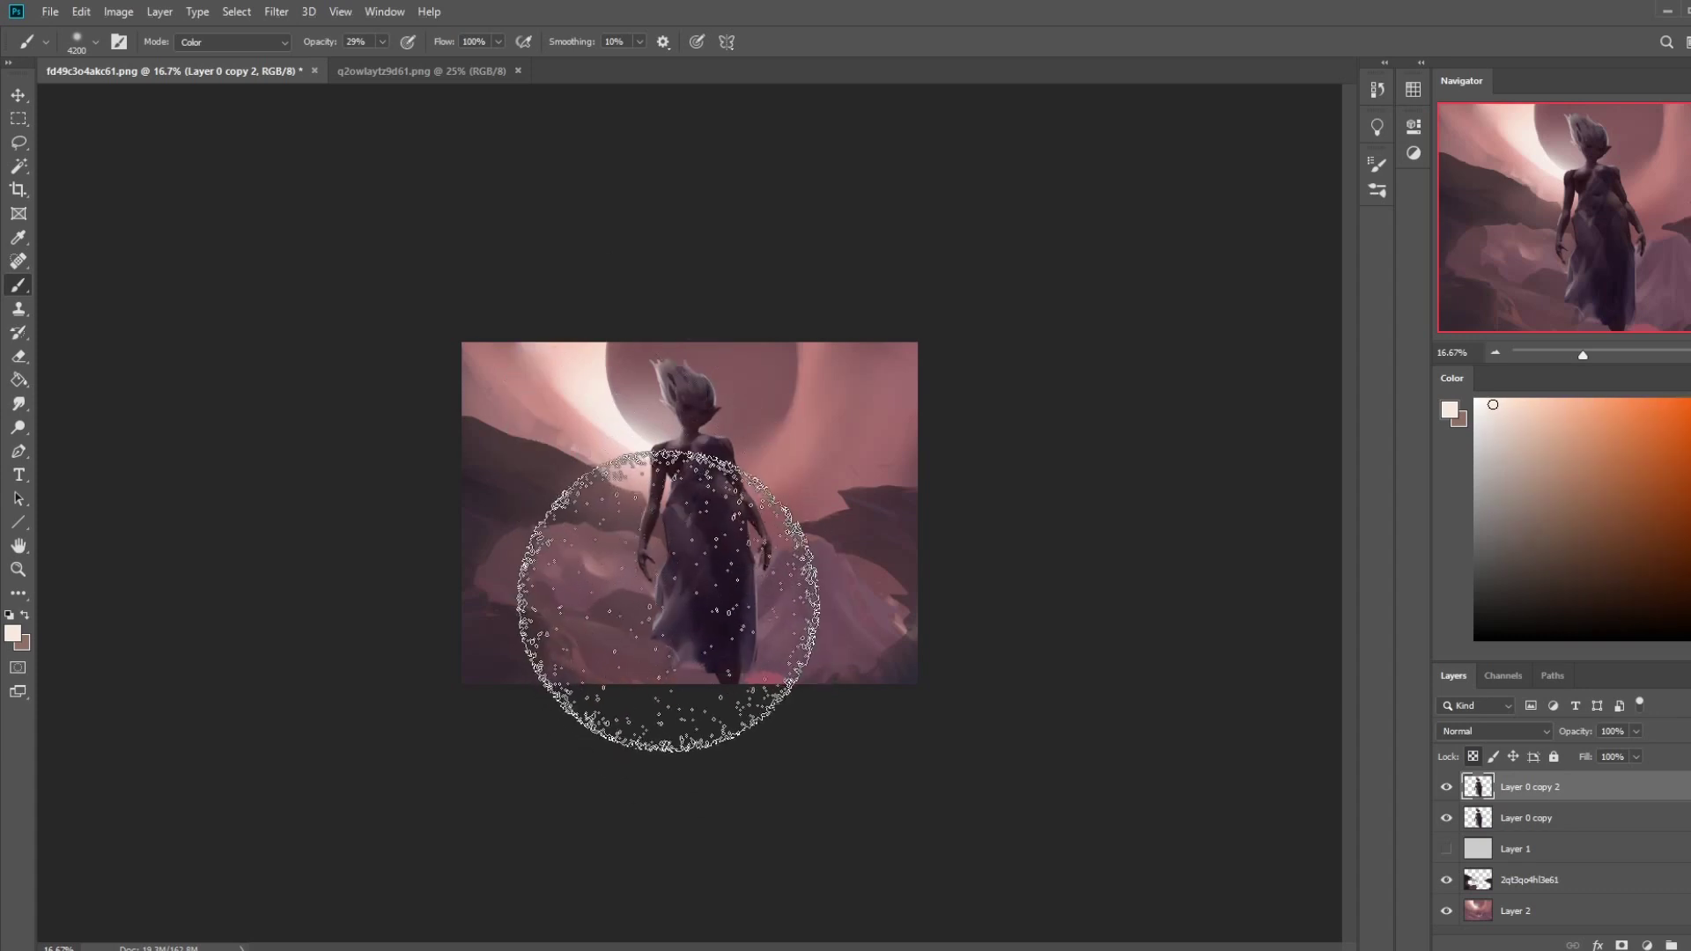
left_click(264, 41)
scroll(238, 176, "up", 2)
left_click(202, 44)
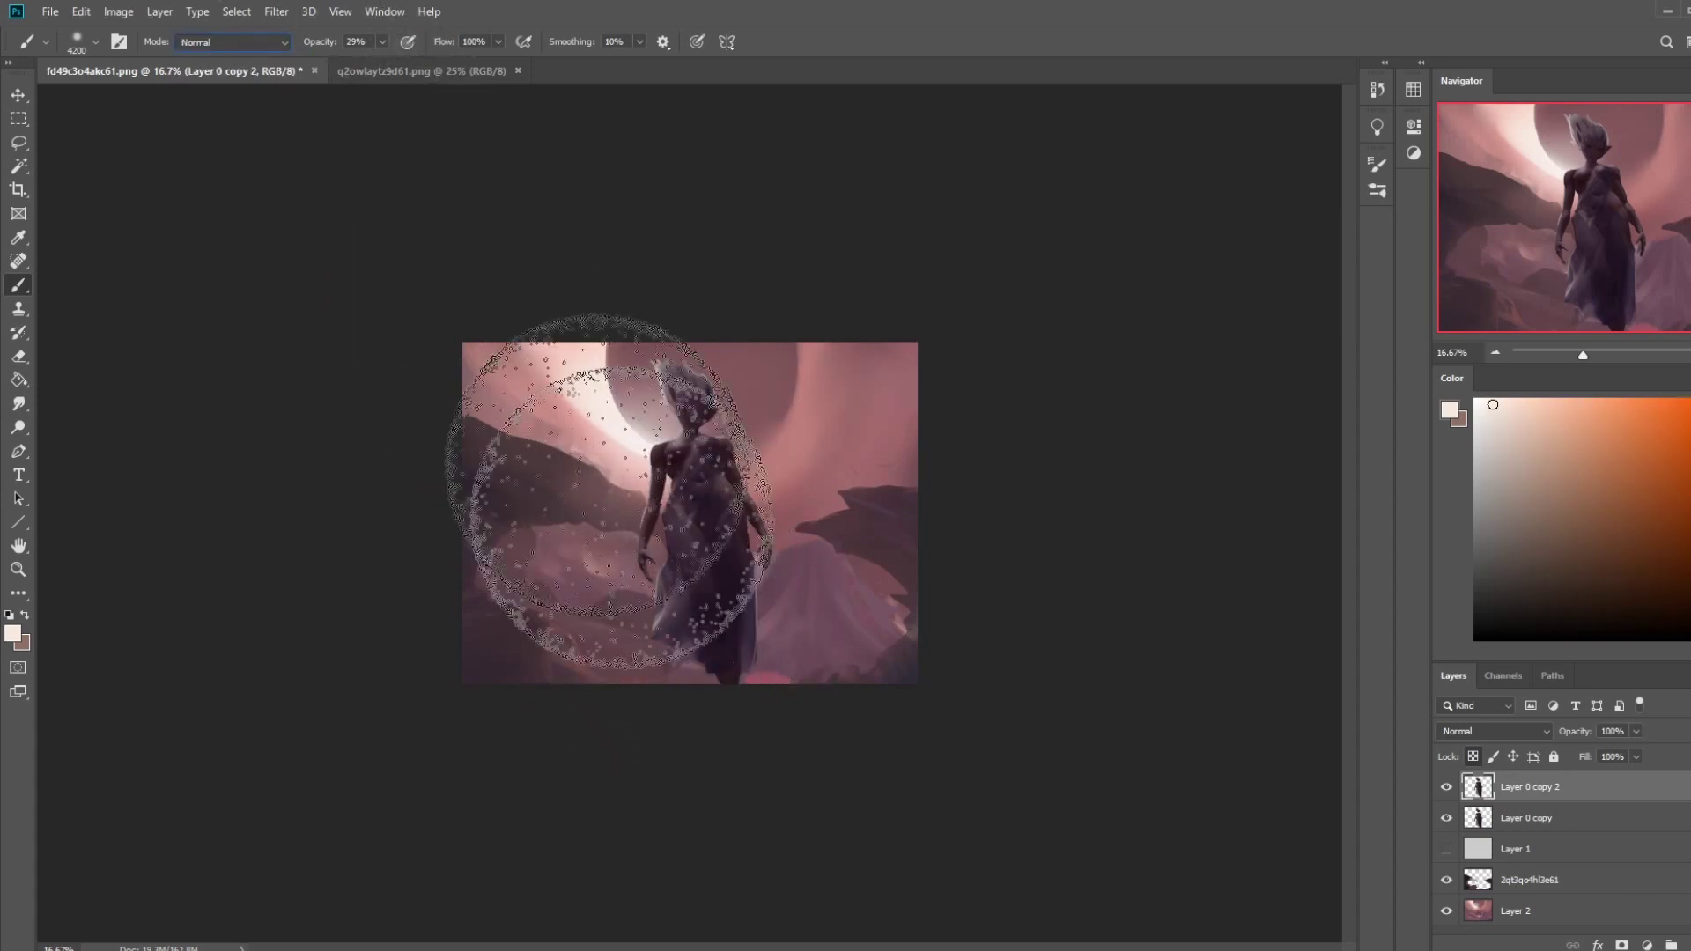
mouse_move(656, 630)
left_mouse_down()
mouse_move(642, 596)
mouse_move(740, 634)
mouse_move(766, 605)
mouse_move(741, 592)
mouse_move(732, 652)
left_mouse_up()
- Lasso the upper body and the hand on Layer 0 copy 2 and delete them so the pale paint covers only the dress
key("e")
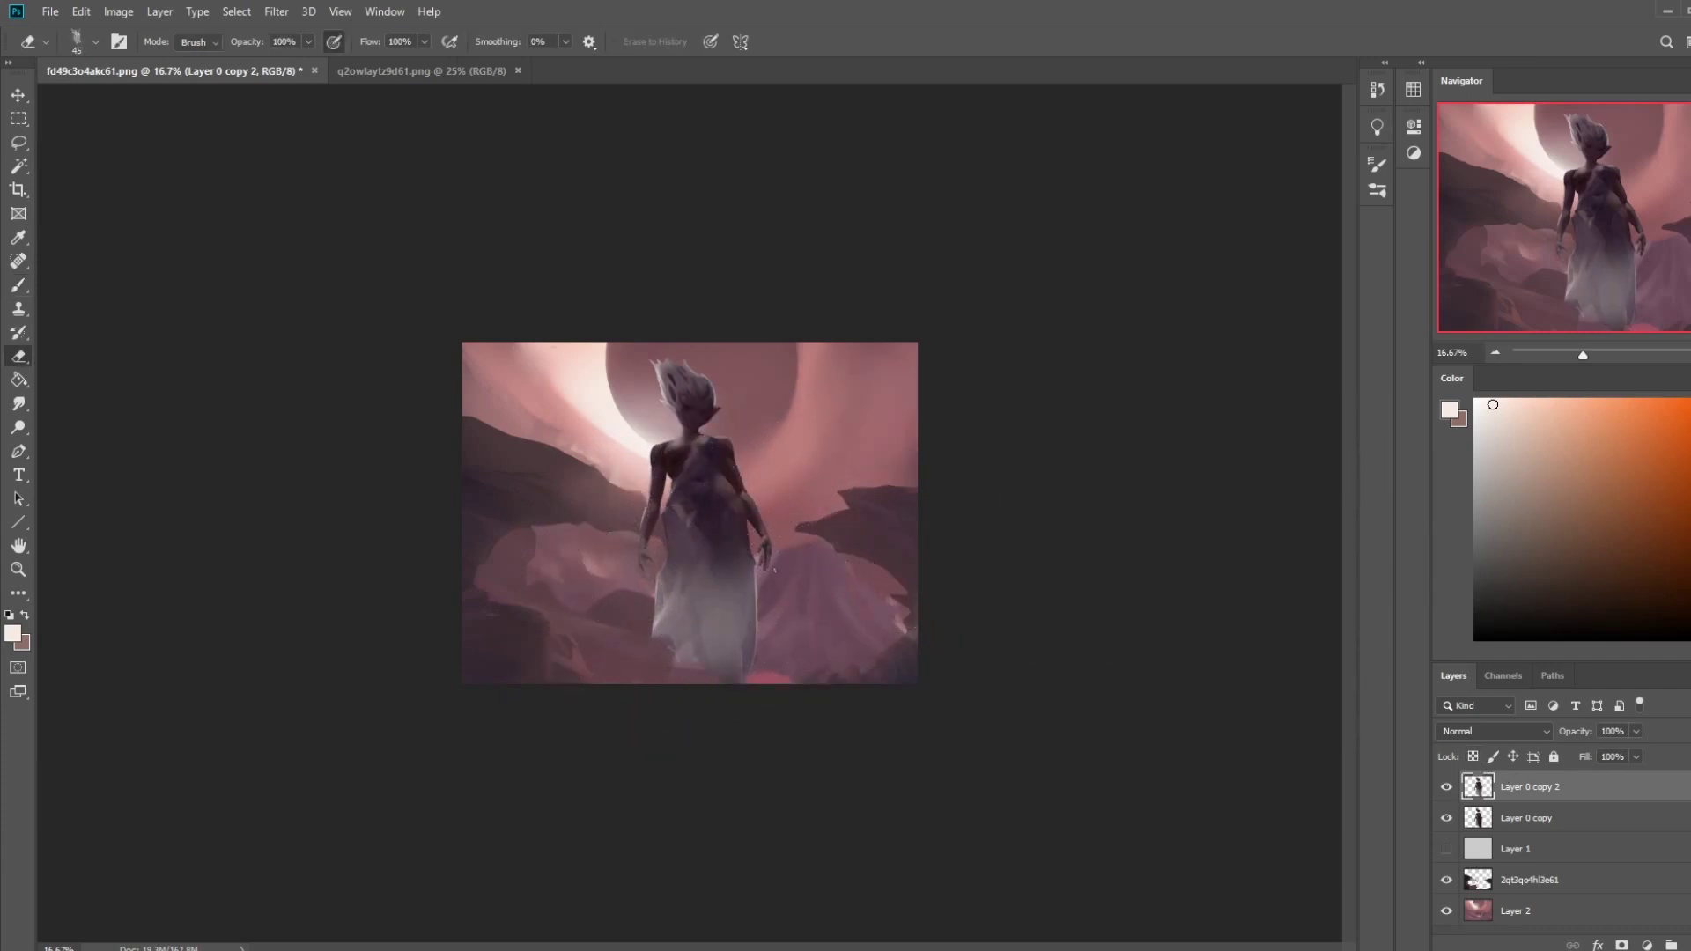
key("l")
mouse_move(757, 555)
left_mouse_down()
mouse_move(748, 518)
mouse_move(692, 488)
mouse_move(659, 527)
left_mouse_up()
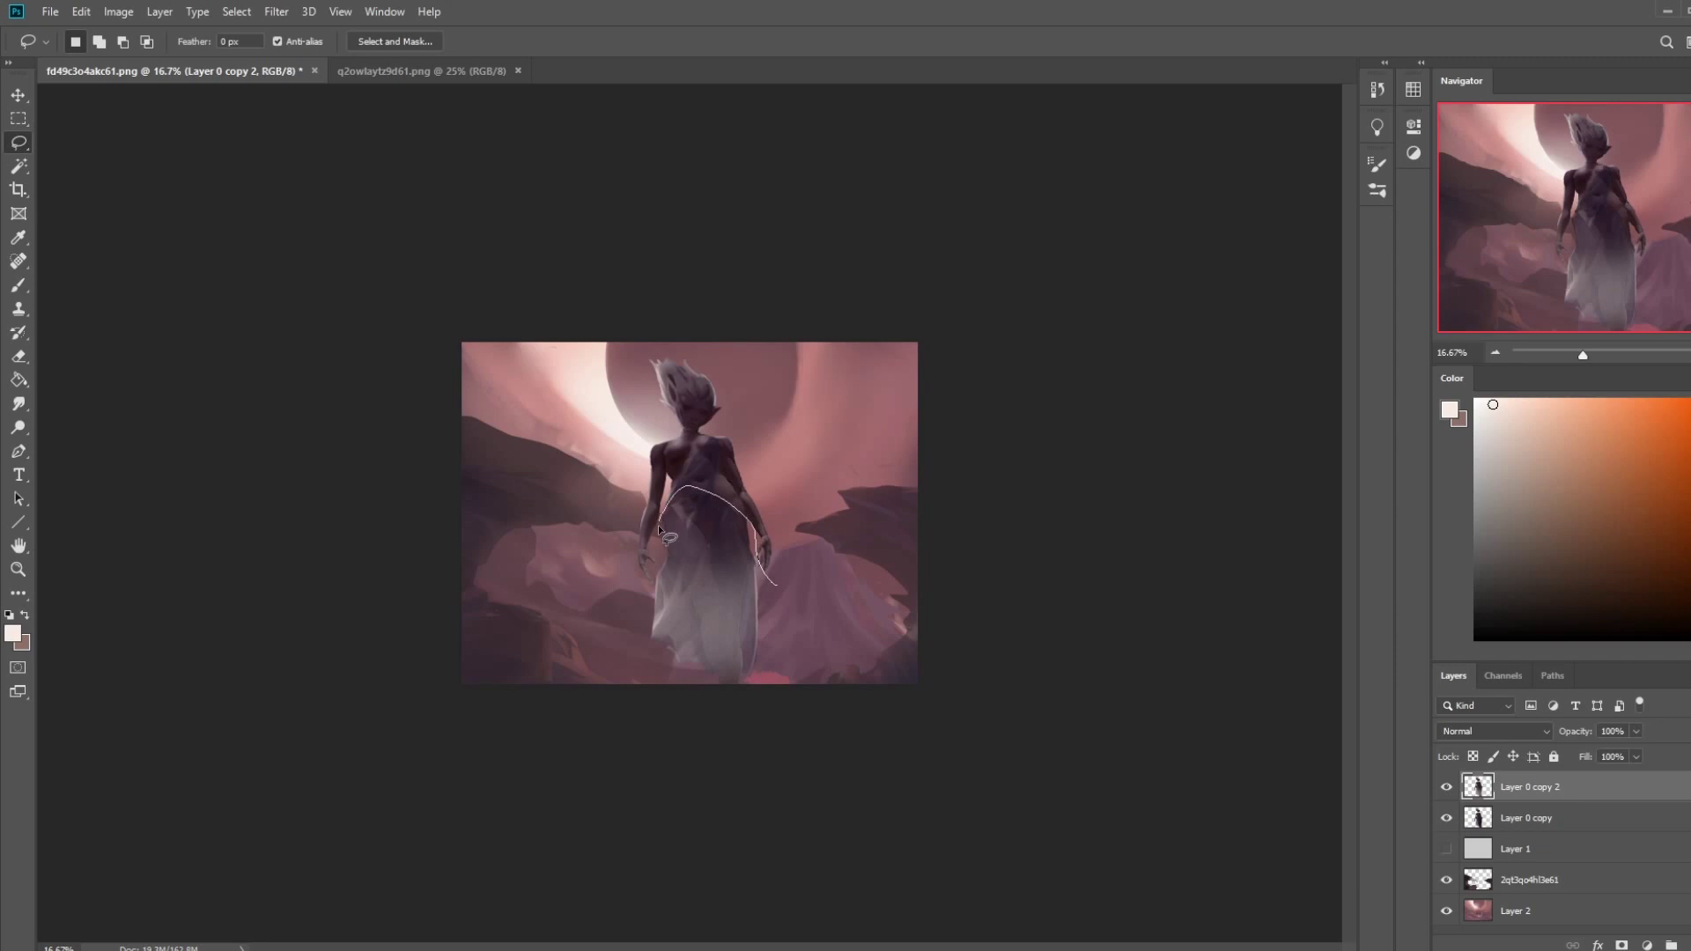
mouse_move(635, 614)
left_mouse_down()
mouse_move(893, 527)
mouse_move(899, 568)
left_mouse_up()
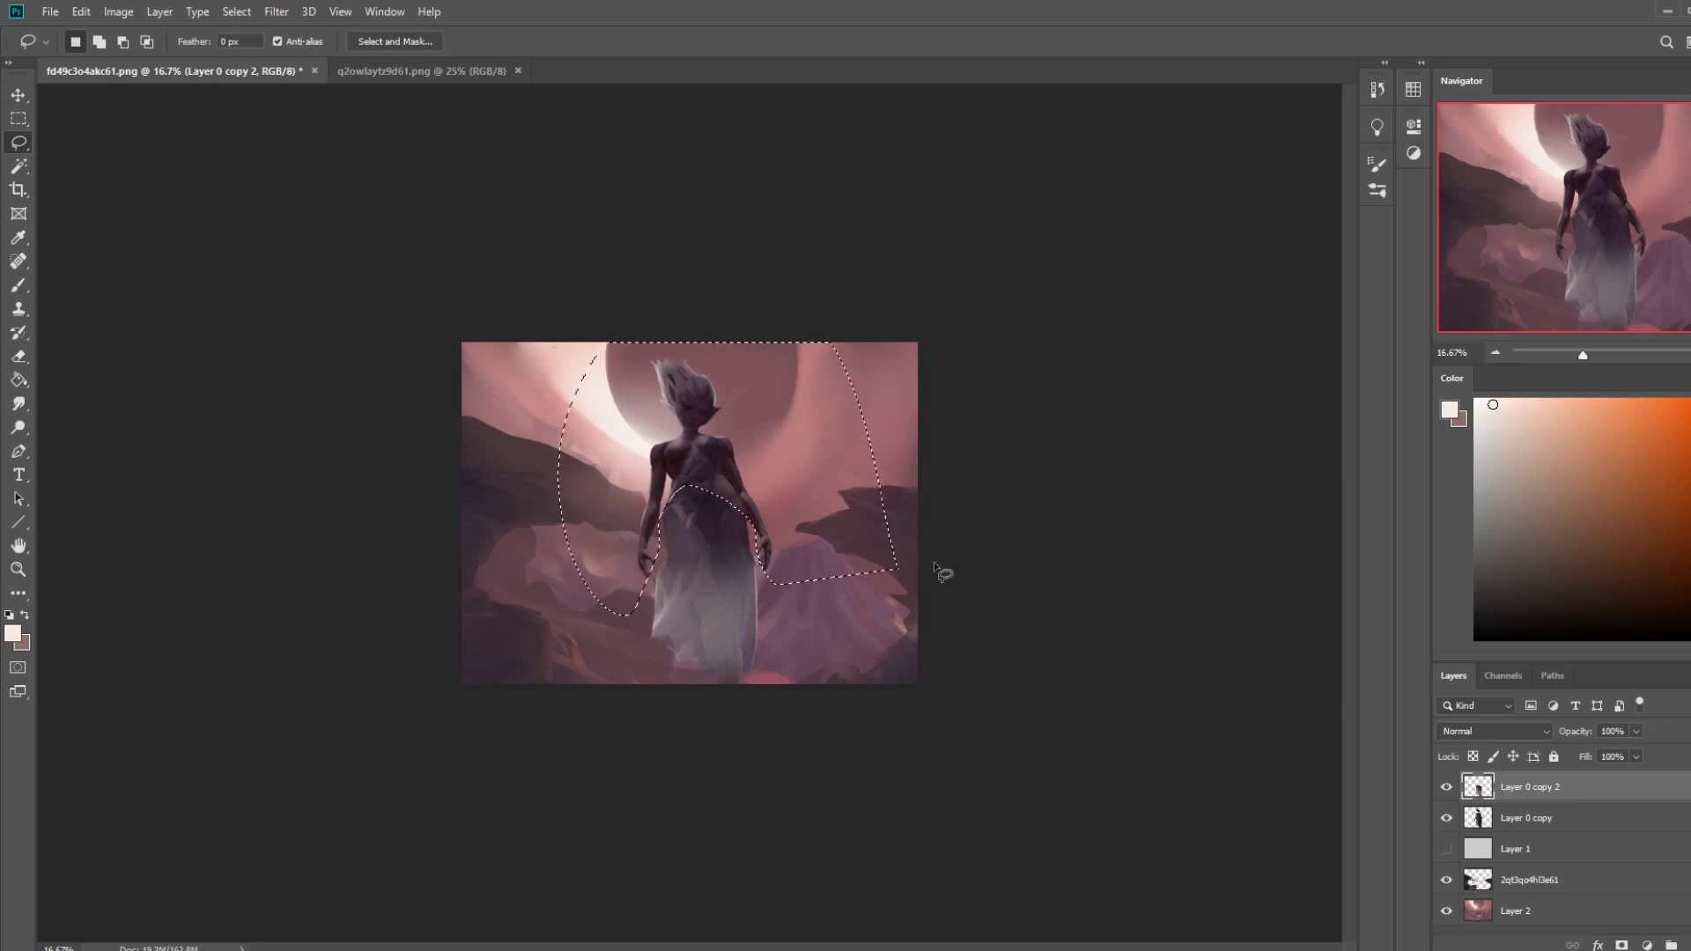
key("ctrl+d")
left_click_drag(656, 608, 633, 502)
key("e")
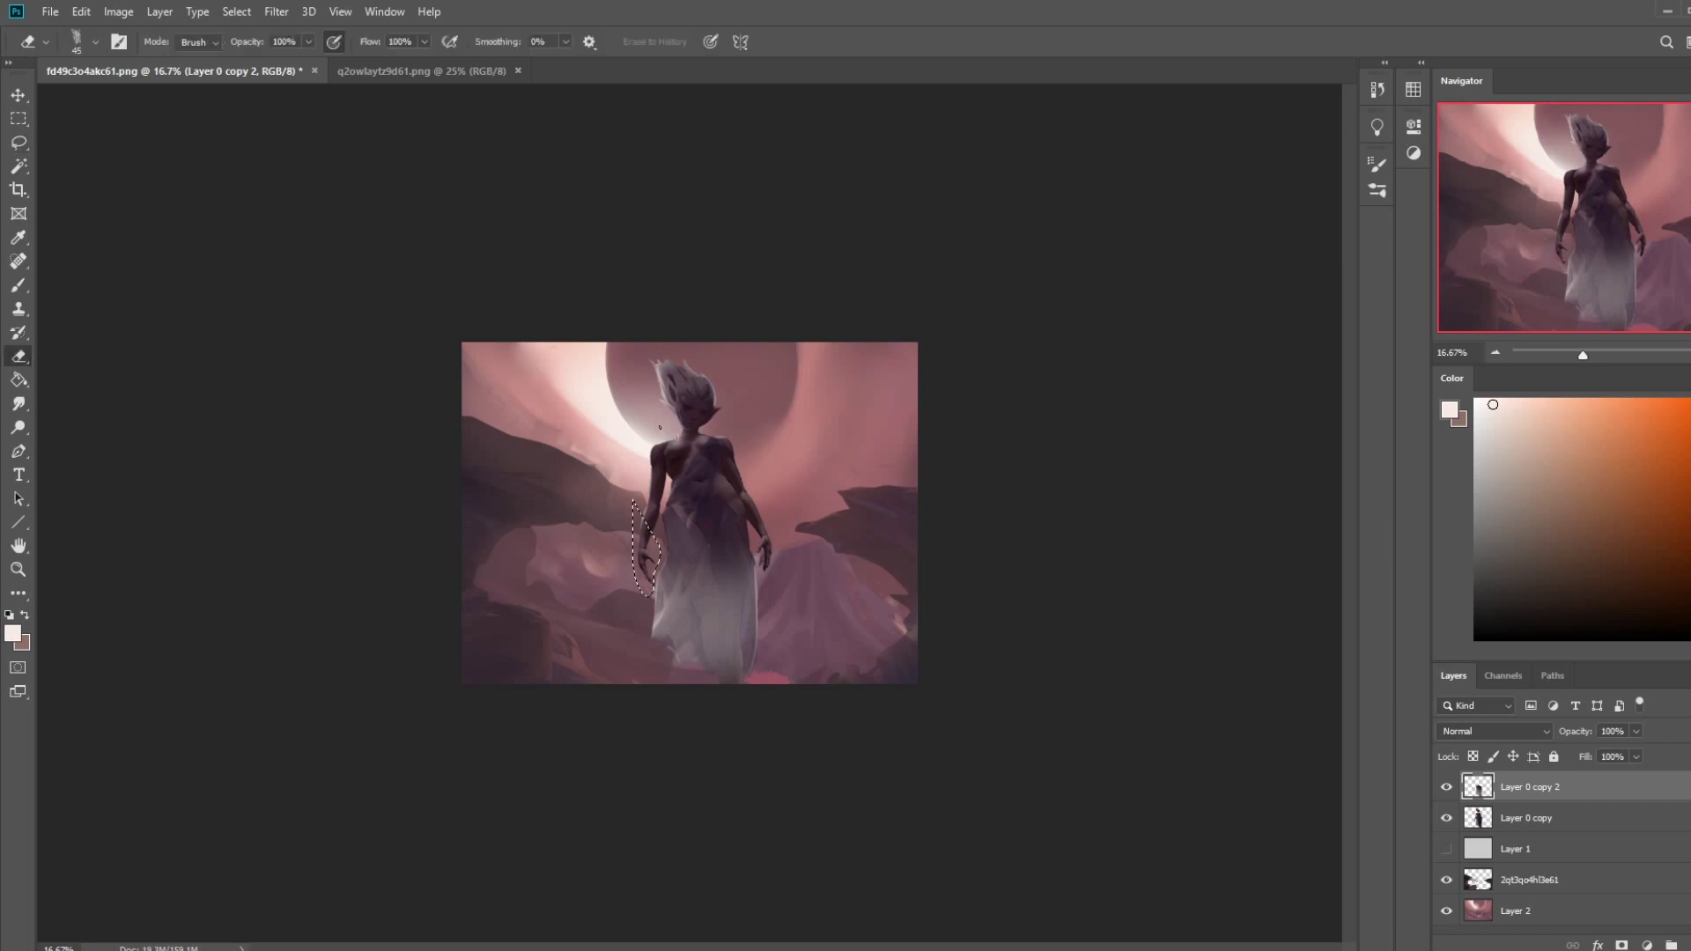
key("l")
right_click(725, 502)
left_click(767, 511)
- Choose a soft 500 px eraser and fade the pale paint from the upper and middle dress
key("e")
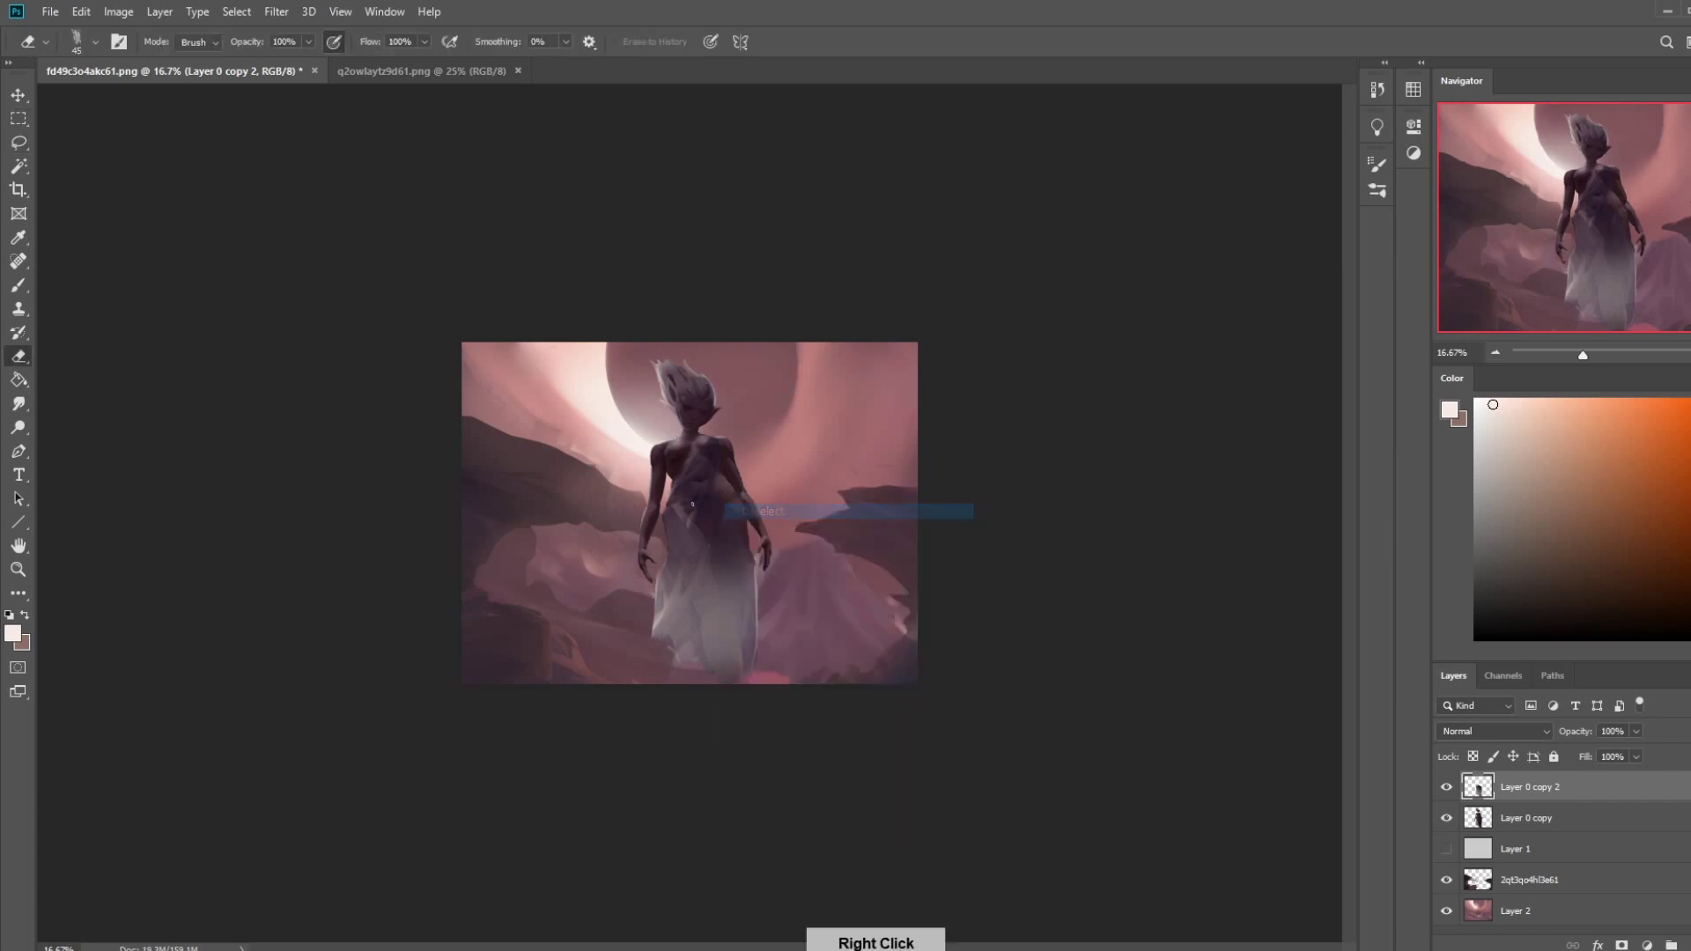
right_click(763, 489)
left_click(800, 509)
left_click(1031, 294)
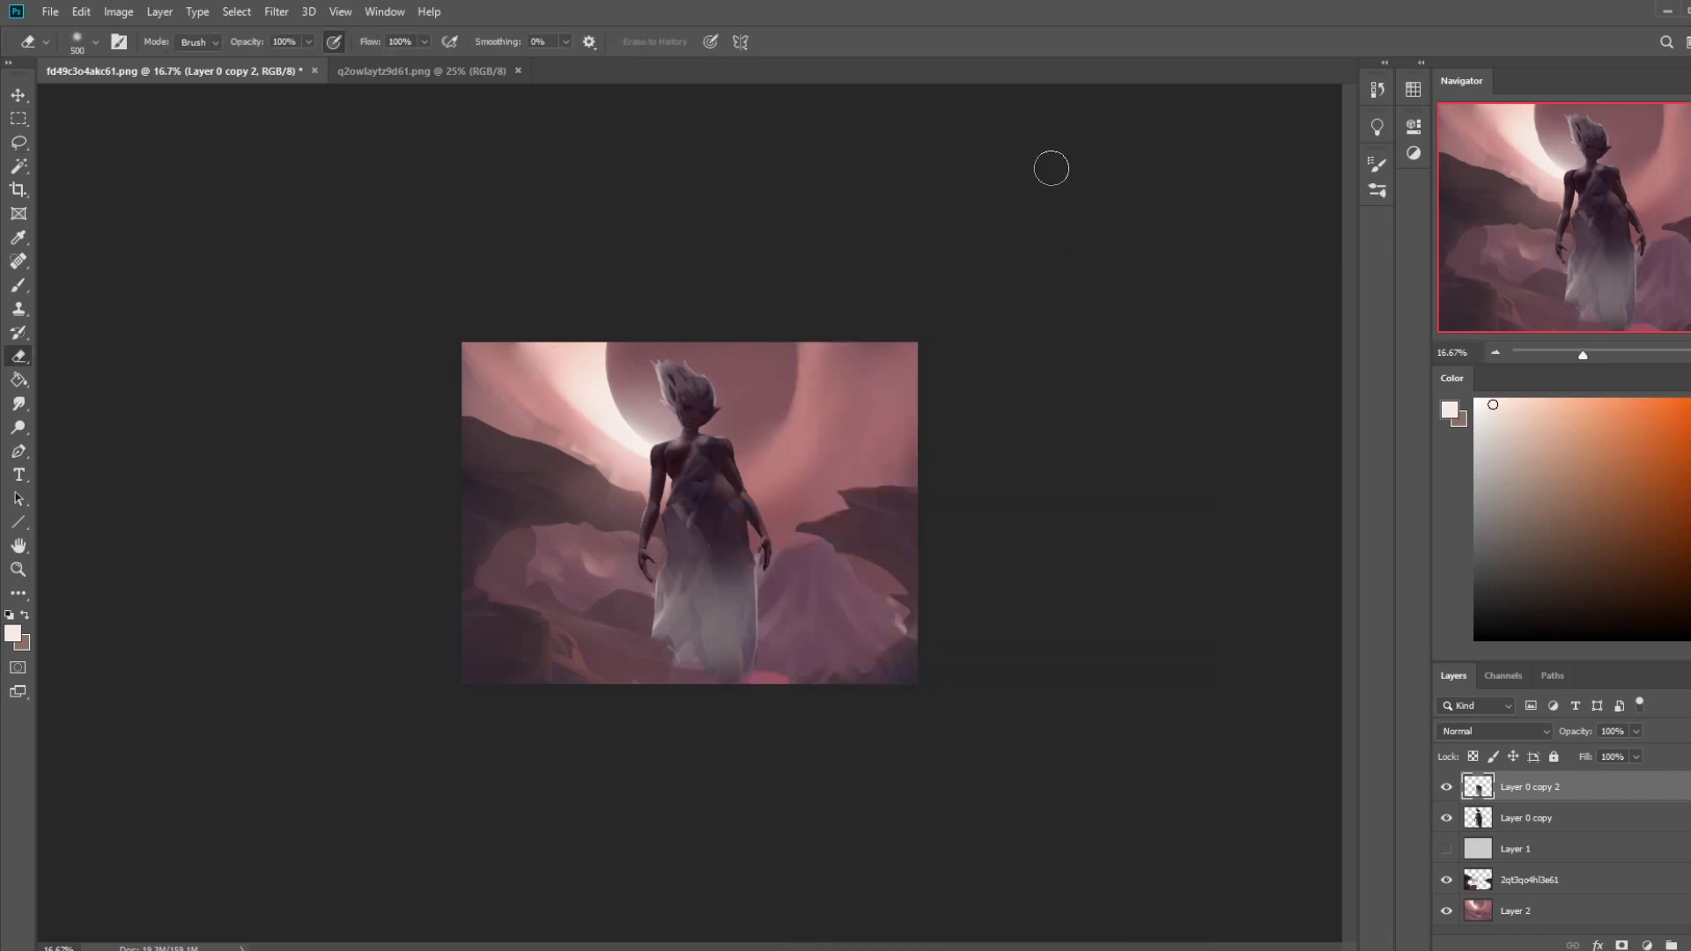
mouse_move(696, 391)
left_mouse_down()
mouse_move(713, 562)
mouse_move(690, 437)
mouse_move(724, 633)
mouse_move(683, 472)
mouse_move(715, 715)
mouse_move(702, 474)
mouse_move(734, 618)
mouse_move(705, 528)
left_mouse_up()
- Enlarge the eraser to 1200 px and up to 2000 px and soften the pale paint down the centre of the dress
key("bracketright")
key("bracketright")
key("bracketright")
key("bracketright")
key("bracketright")
key("bracketright")
key("bracketright")
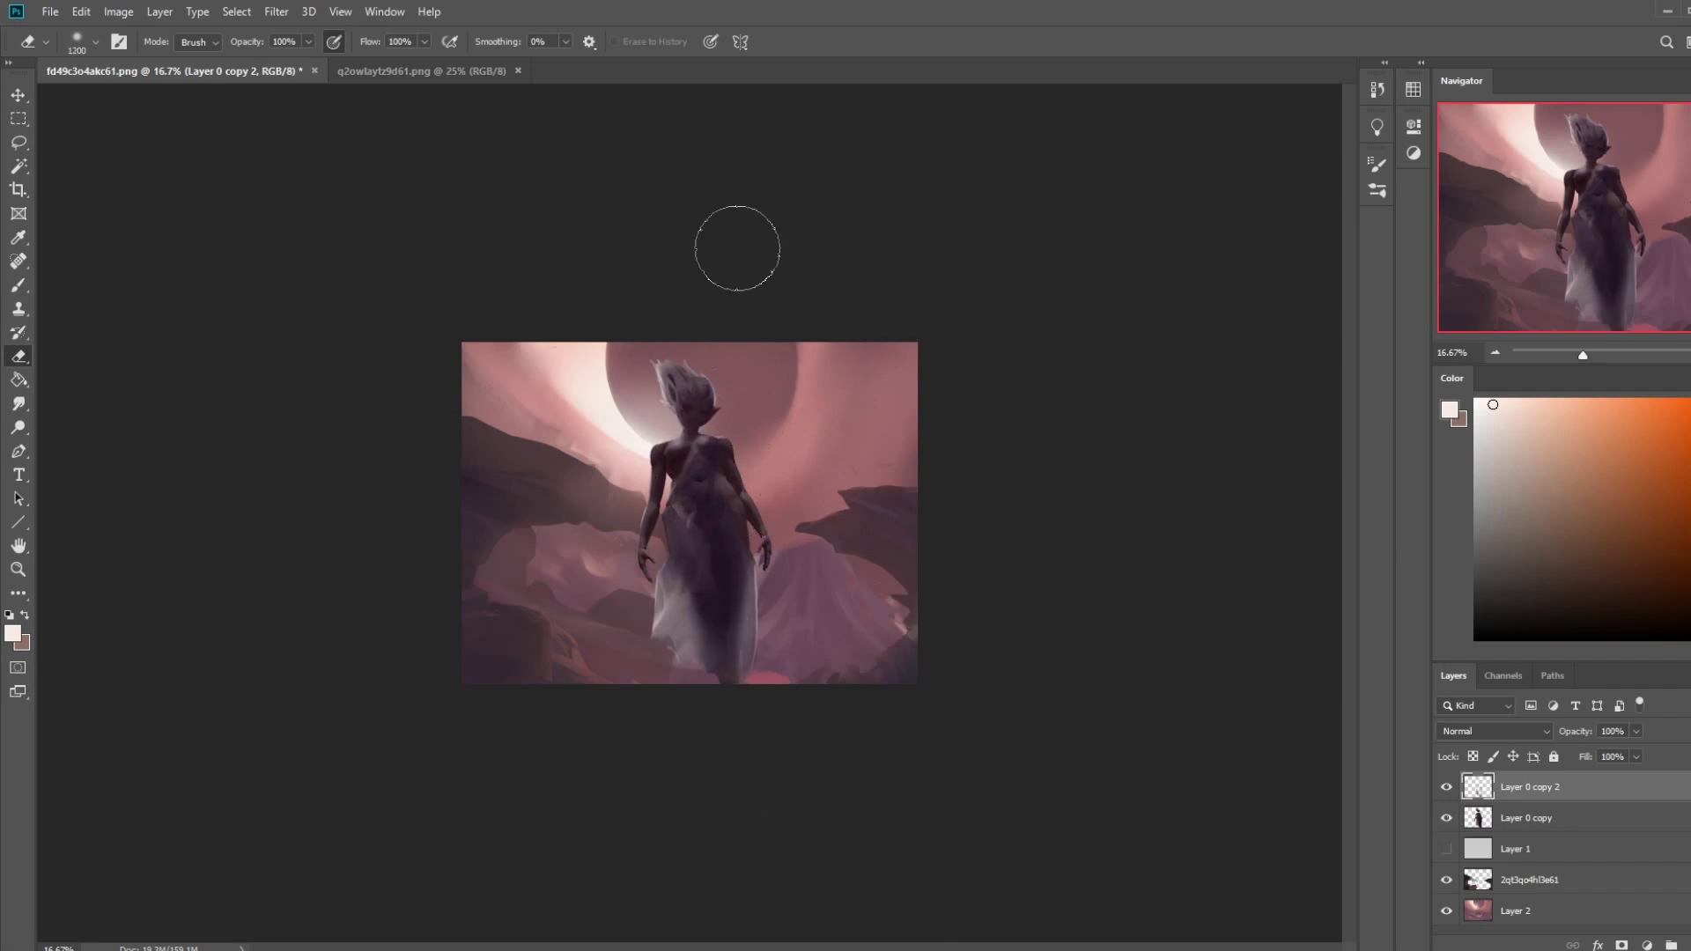
left_click_drag(704, 664, 711, 502)
key("bracketright")
key("bracketright")
key("bracketright")
key("bracketright")
key("bracketright")
key("bracketright")
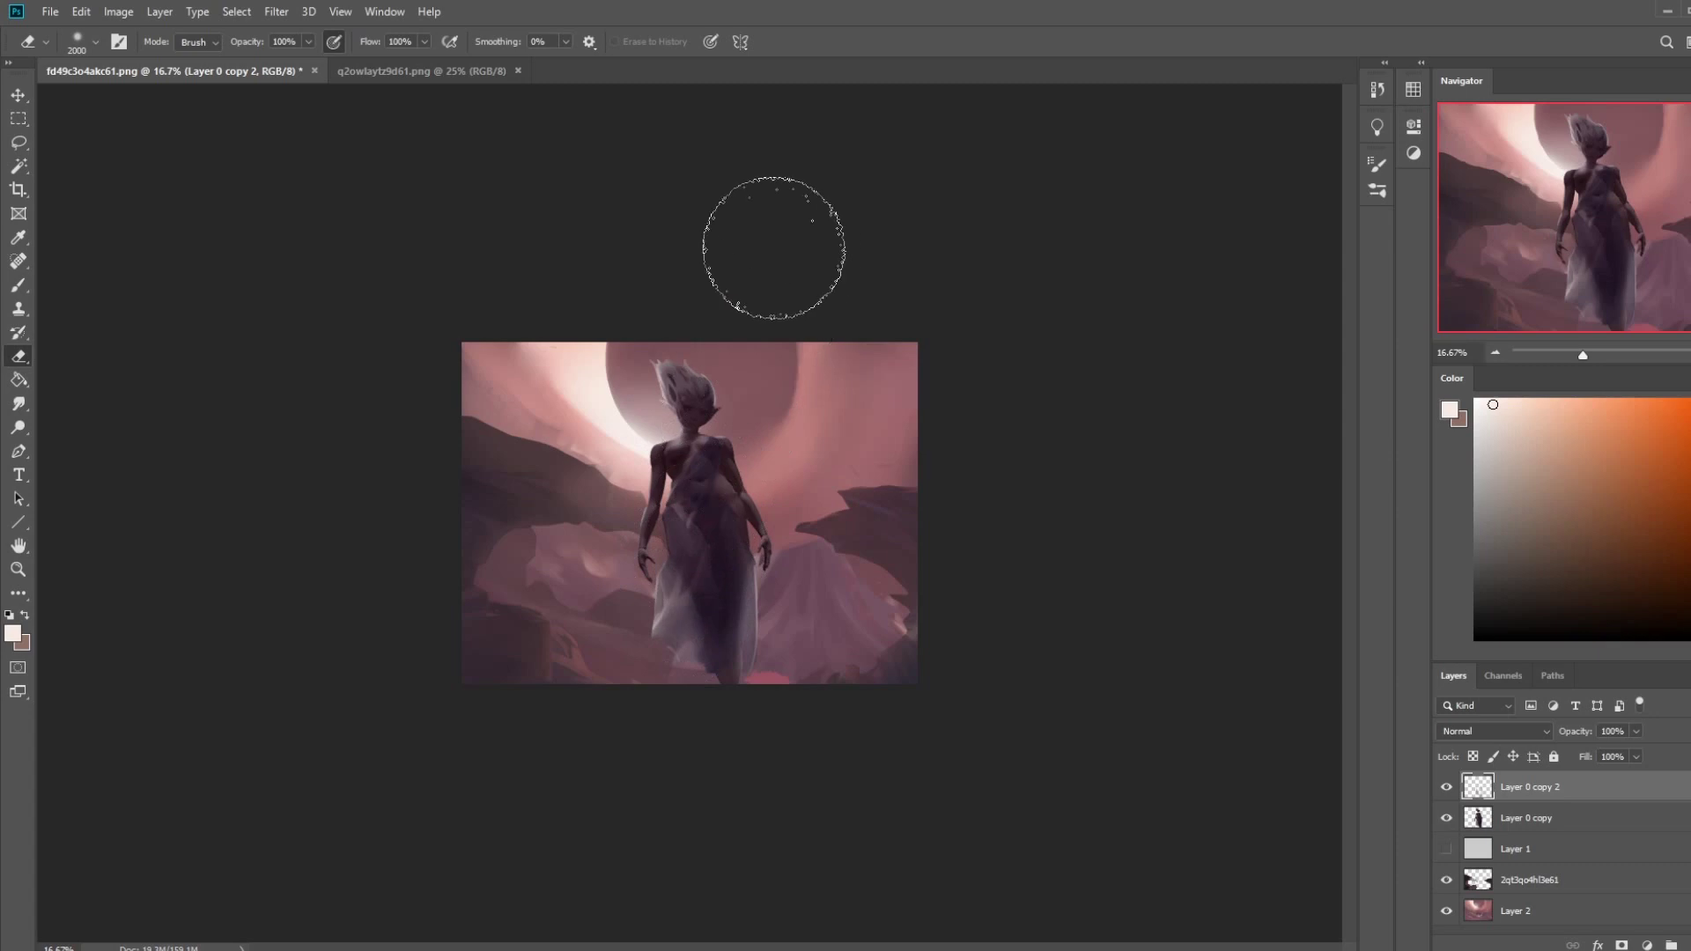
- Compare the dress with Layer 0 copy 2 hidden and shown, and merge it down into Layer 0 copy
left_click(1448, 786)
left_click(1447, 786)
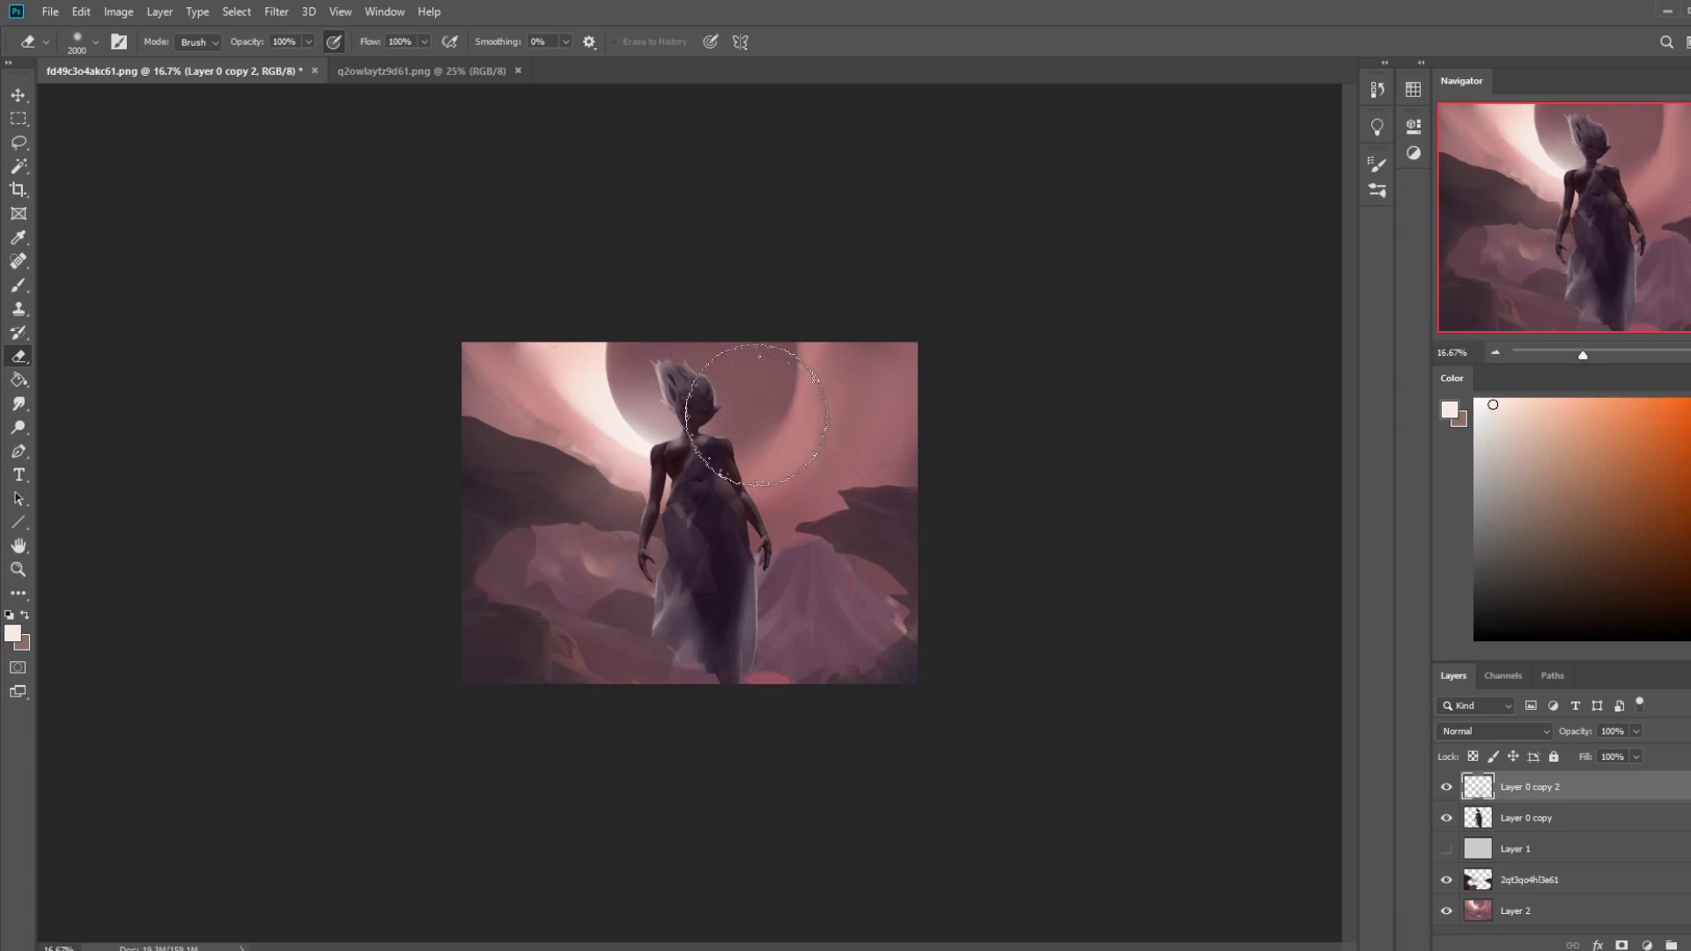
left_click(1447, 788)
left_click(1446, 791)
right_click(1530, 785)
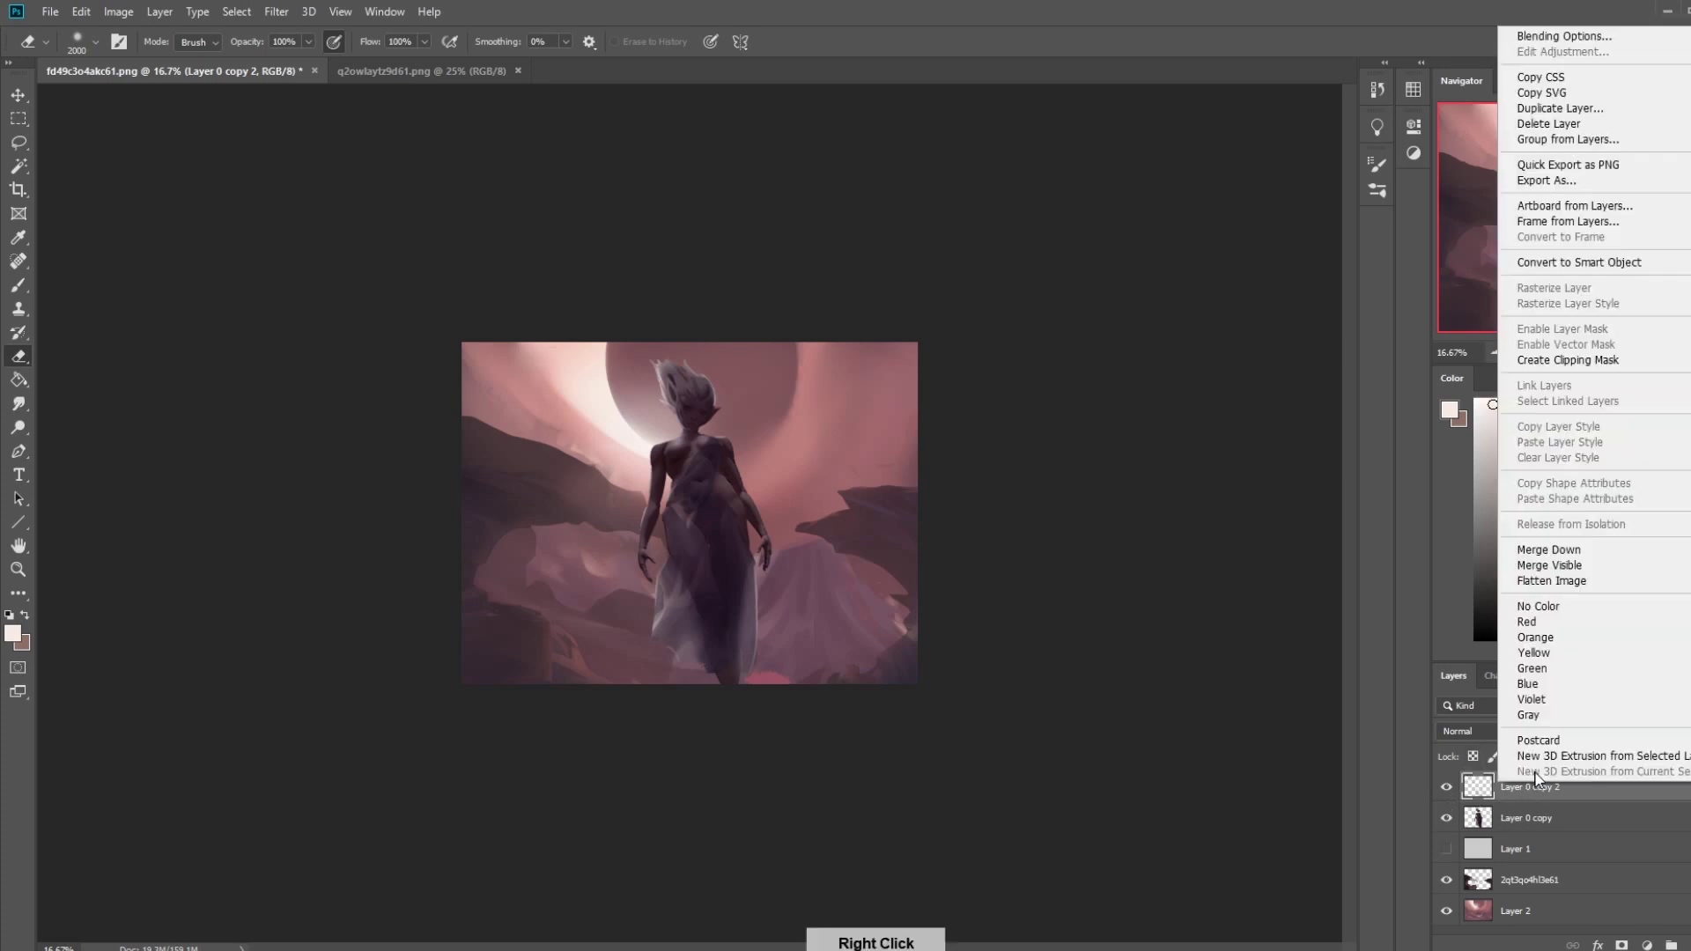
left_click(1568, 553)
- Sample a dark purple from the dress and shade its lower part at 53% opacity, reducing the soft brush to 2300 px
key("b")
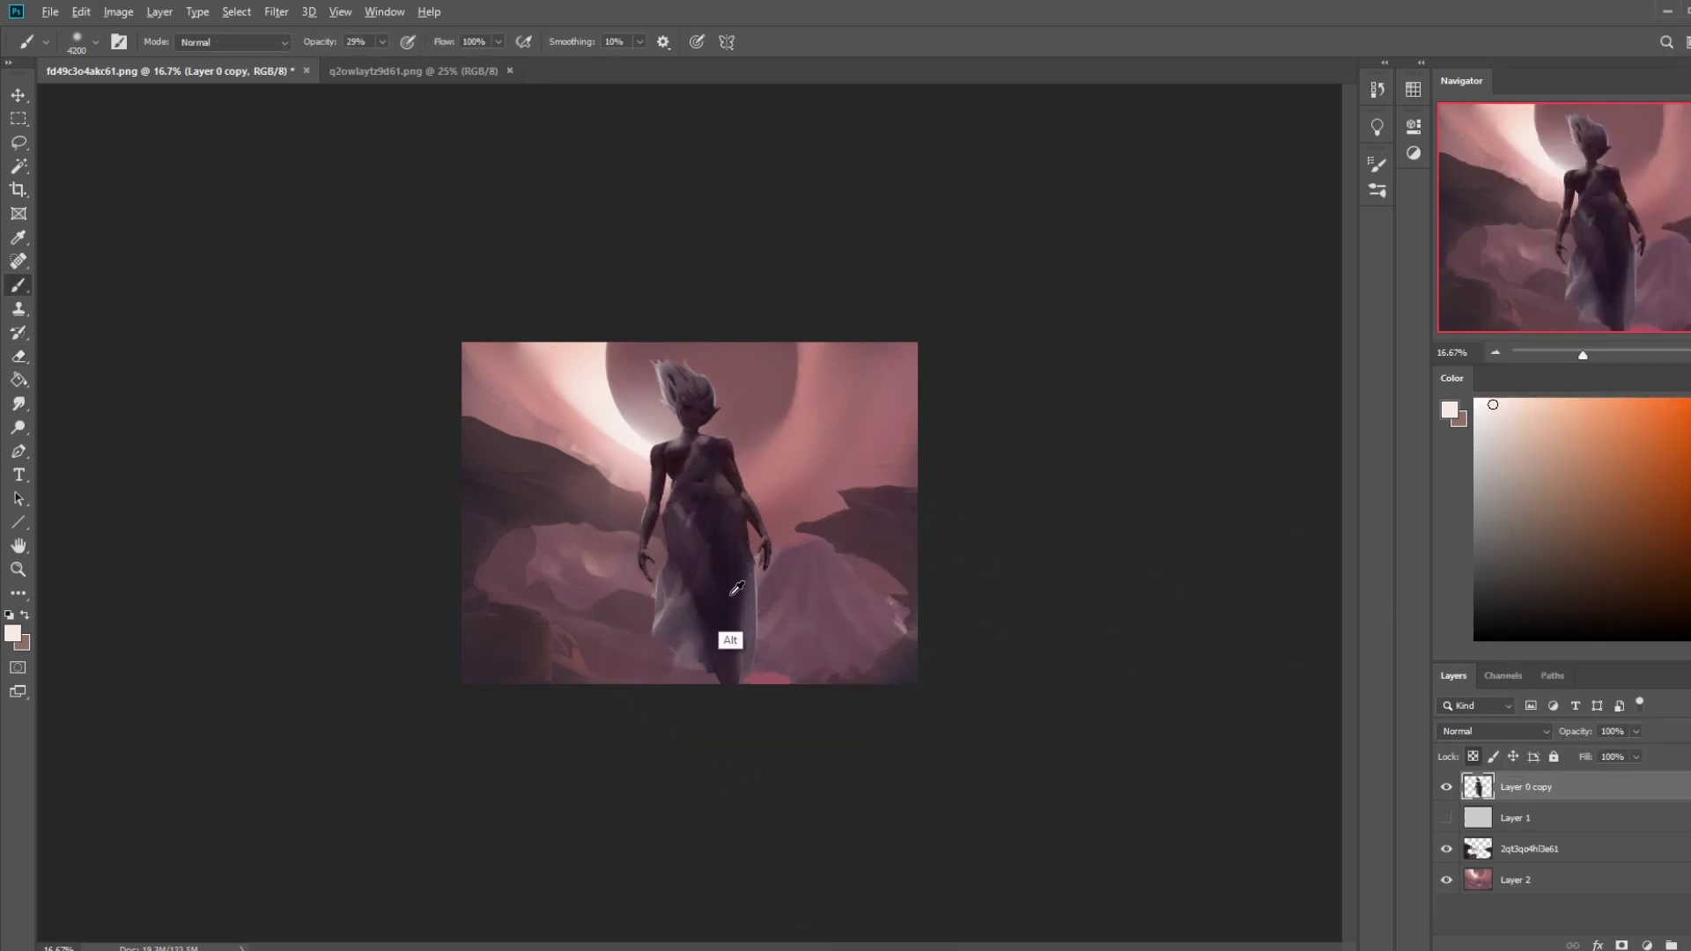
left_click(730, 642, "alt")
key("bracketleft")
key("bracketleft")
key("bracketleft")
key("bracketleft")
key("bracketleft")
key("bracketleft")
key("bracketleft")
key("bracketleft")
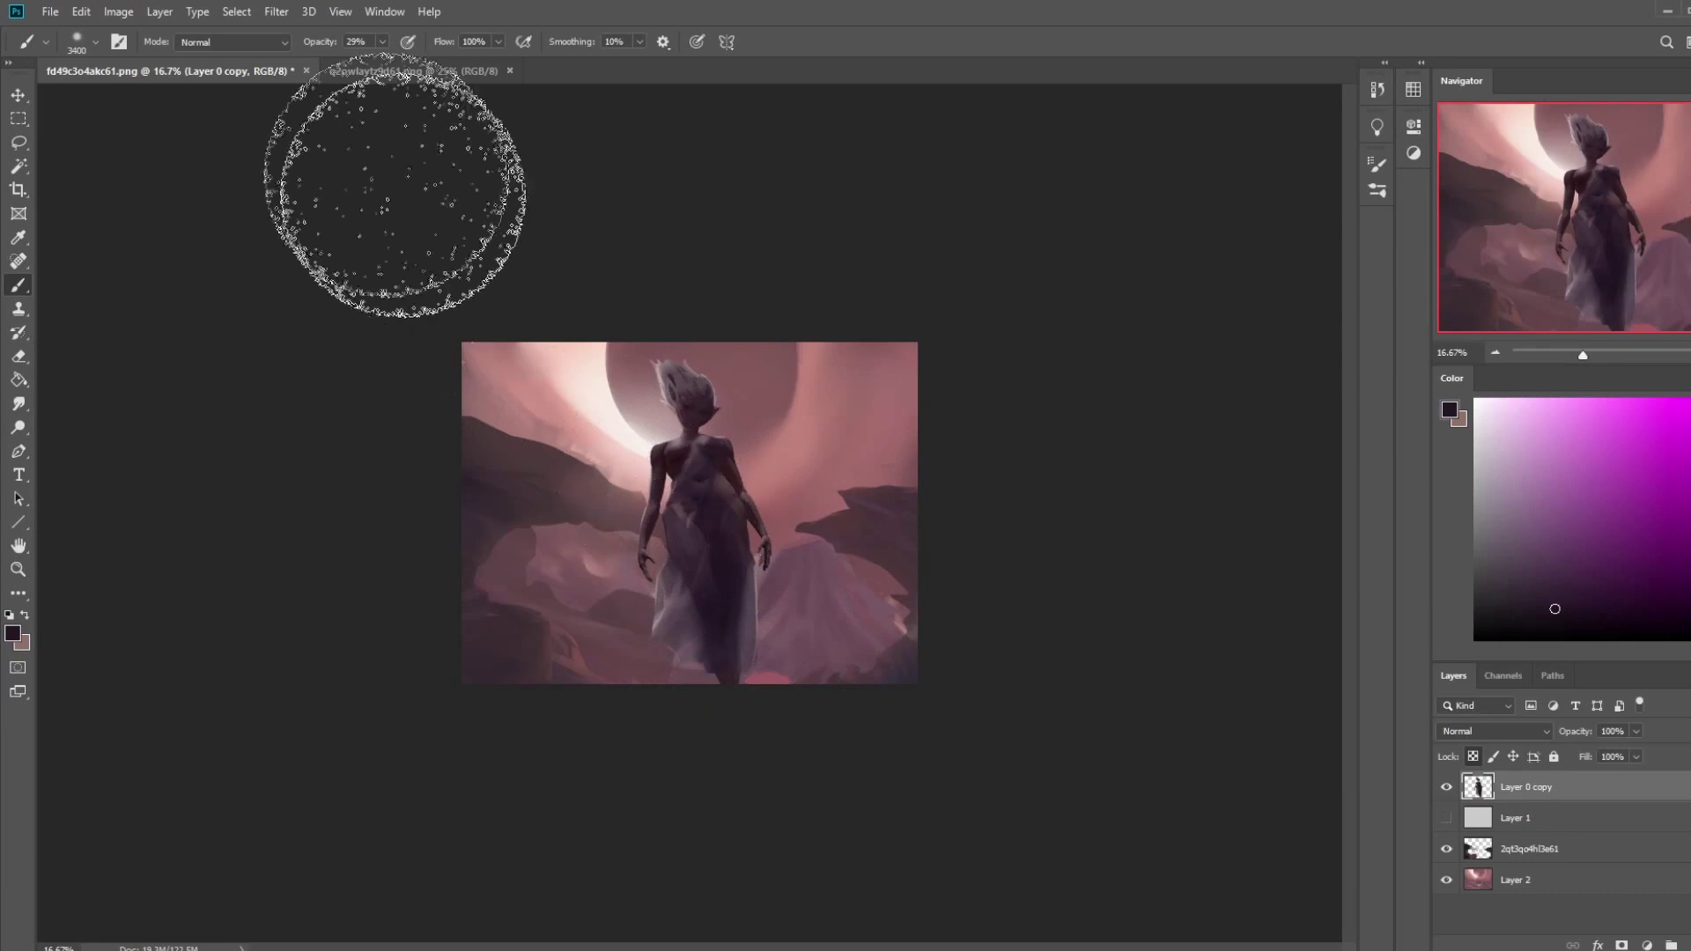
left_click_drag(382, 58, 403, 60)
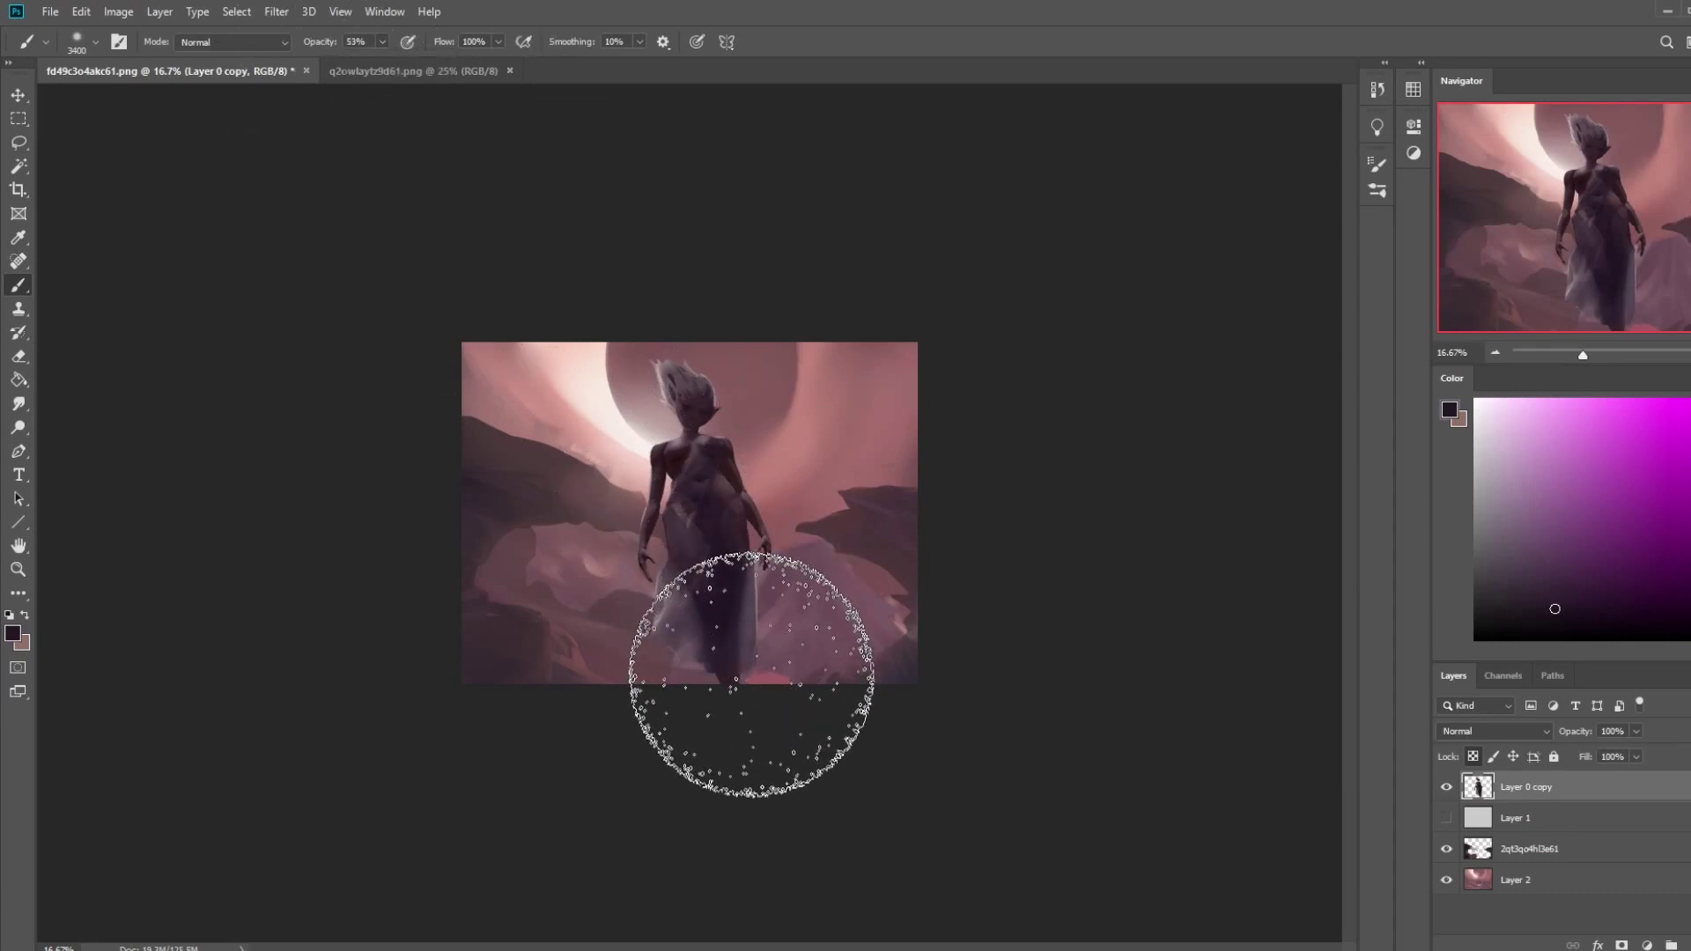
key("bracketleft")
key("bracketleft")
key("bracketleft")
key("bracketleft")
key("bracketleft")
key("bracketleft")
key("bracketleft")
key("bracketleft")
key("bracketleft")
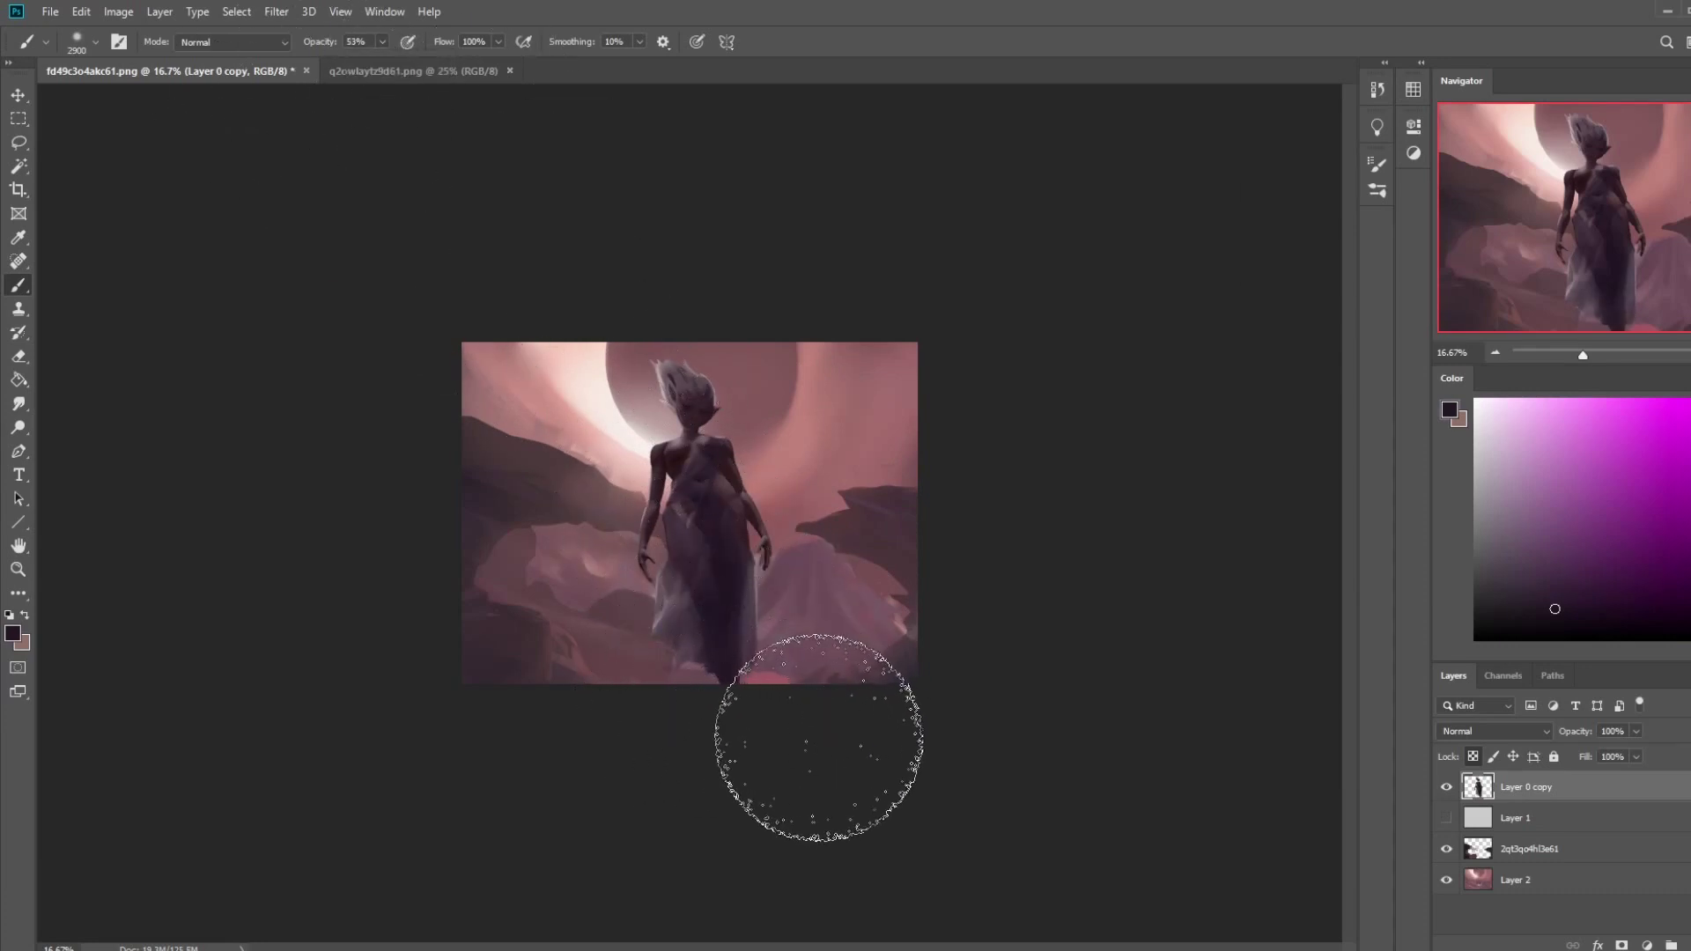
key("bracketleft")
key("bracketleft")
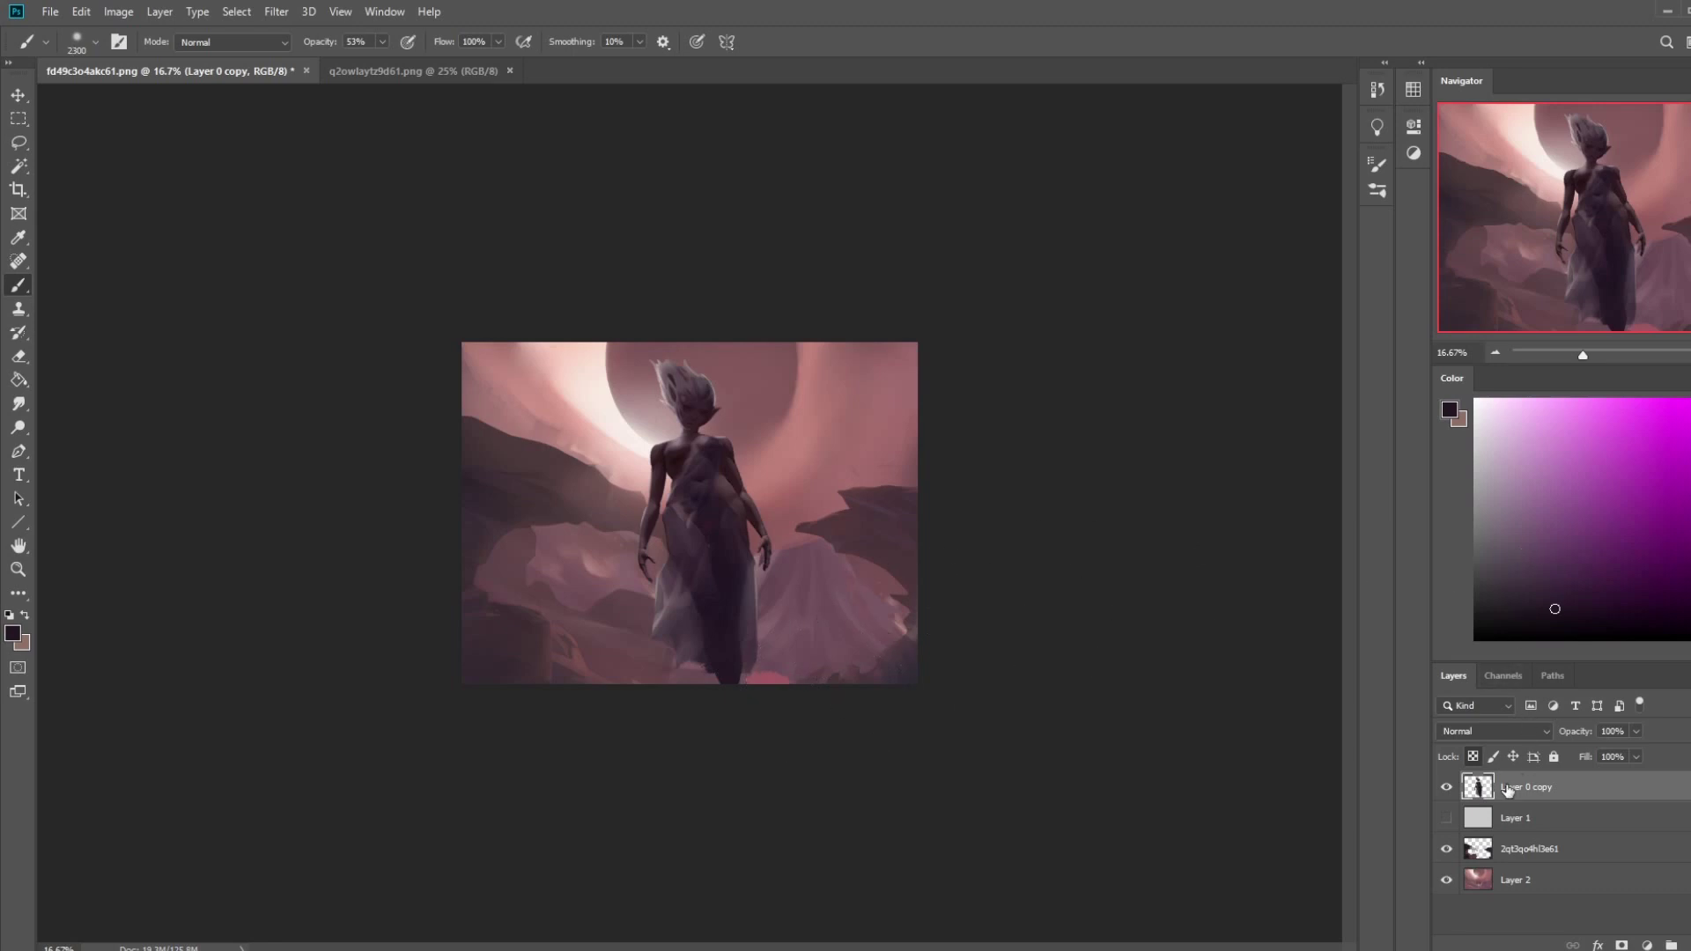
- Pick white as the paint colour and brighten the backlit head and shoulder with a 500 px Dodge tool at 47% exposure
left_click_drag(1501, 444, 1476, 401)
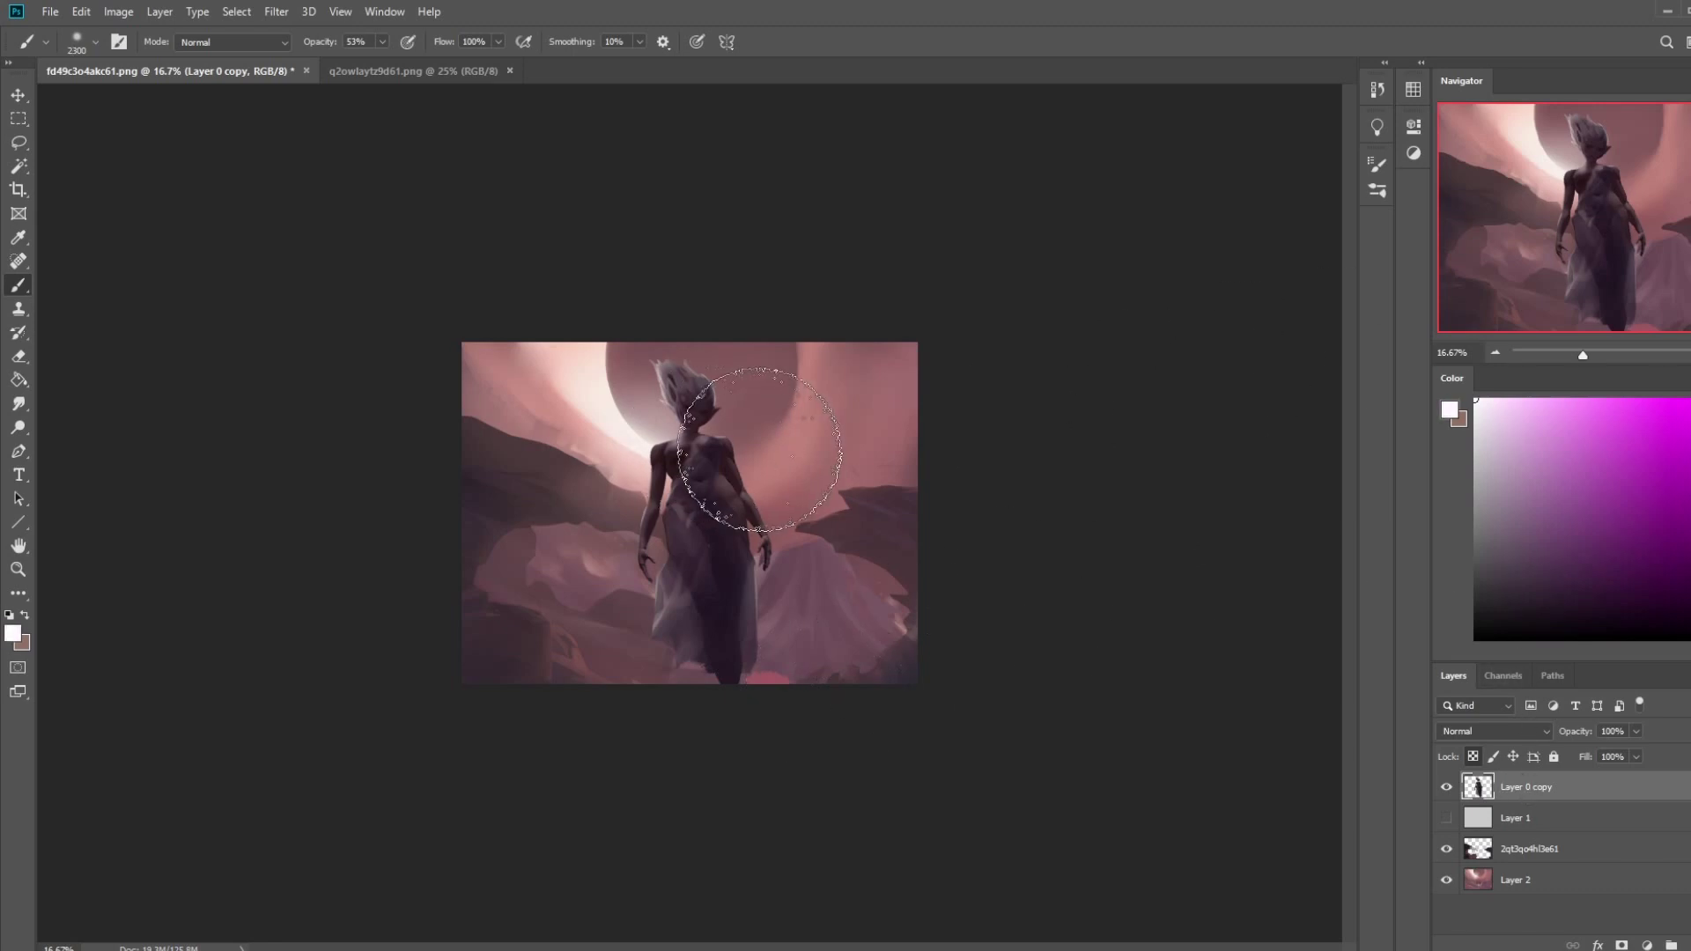
right_click(758, 452)
left_click(1031, 257)
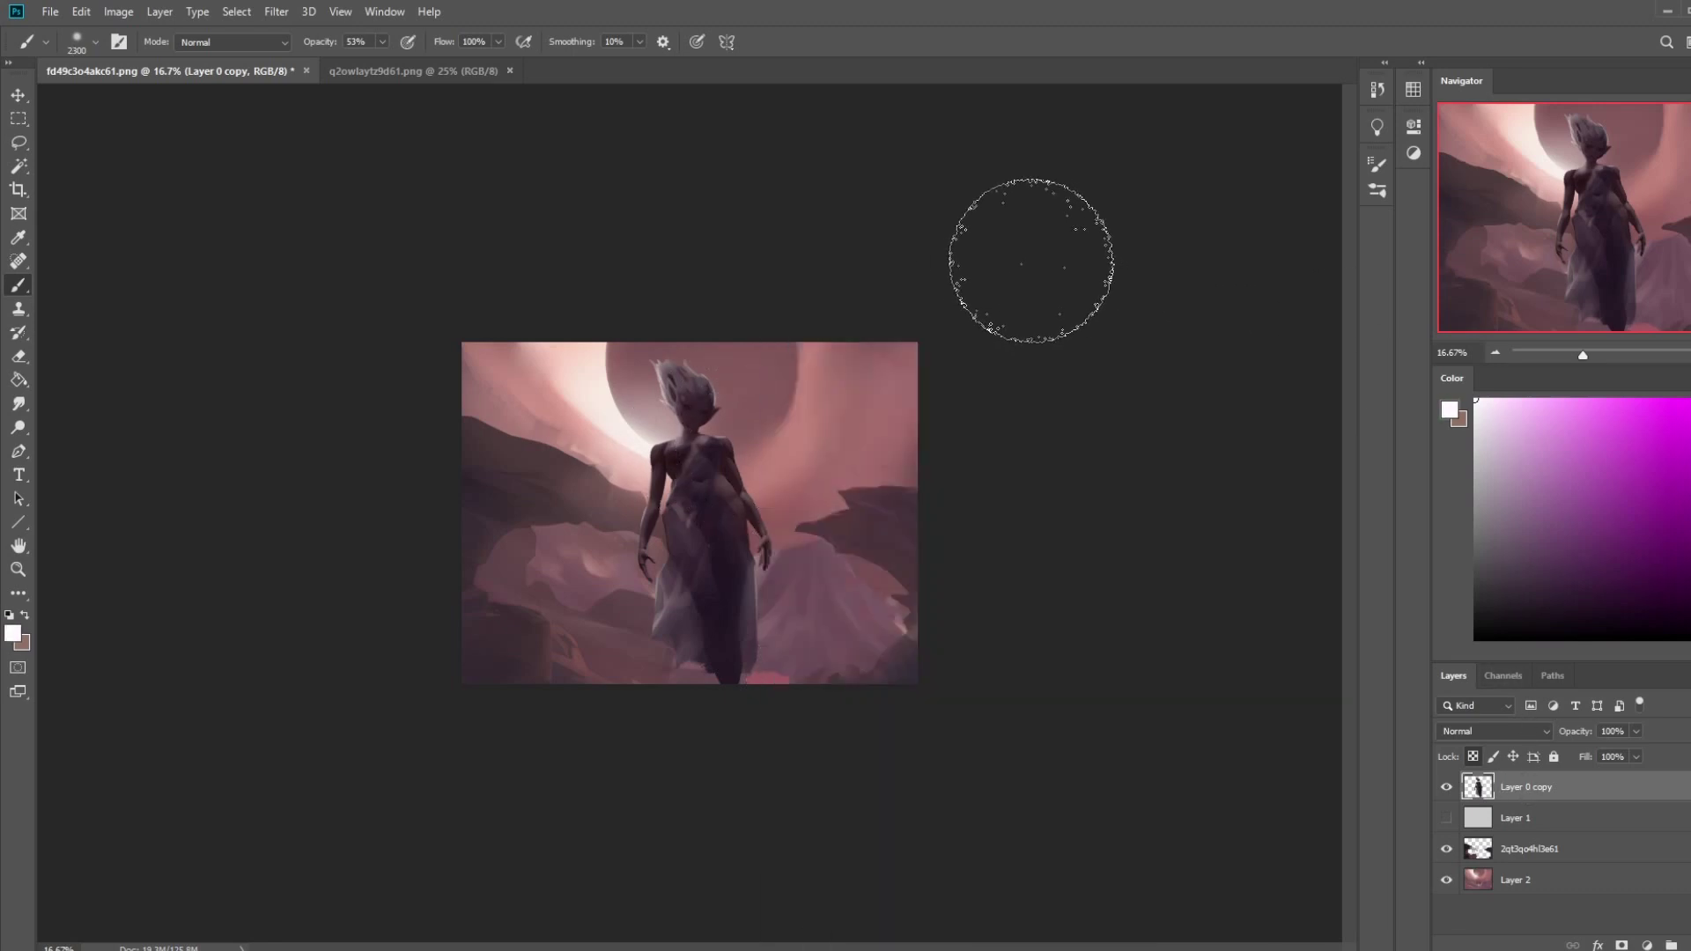
left_click(18, 427)
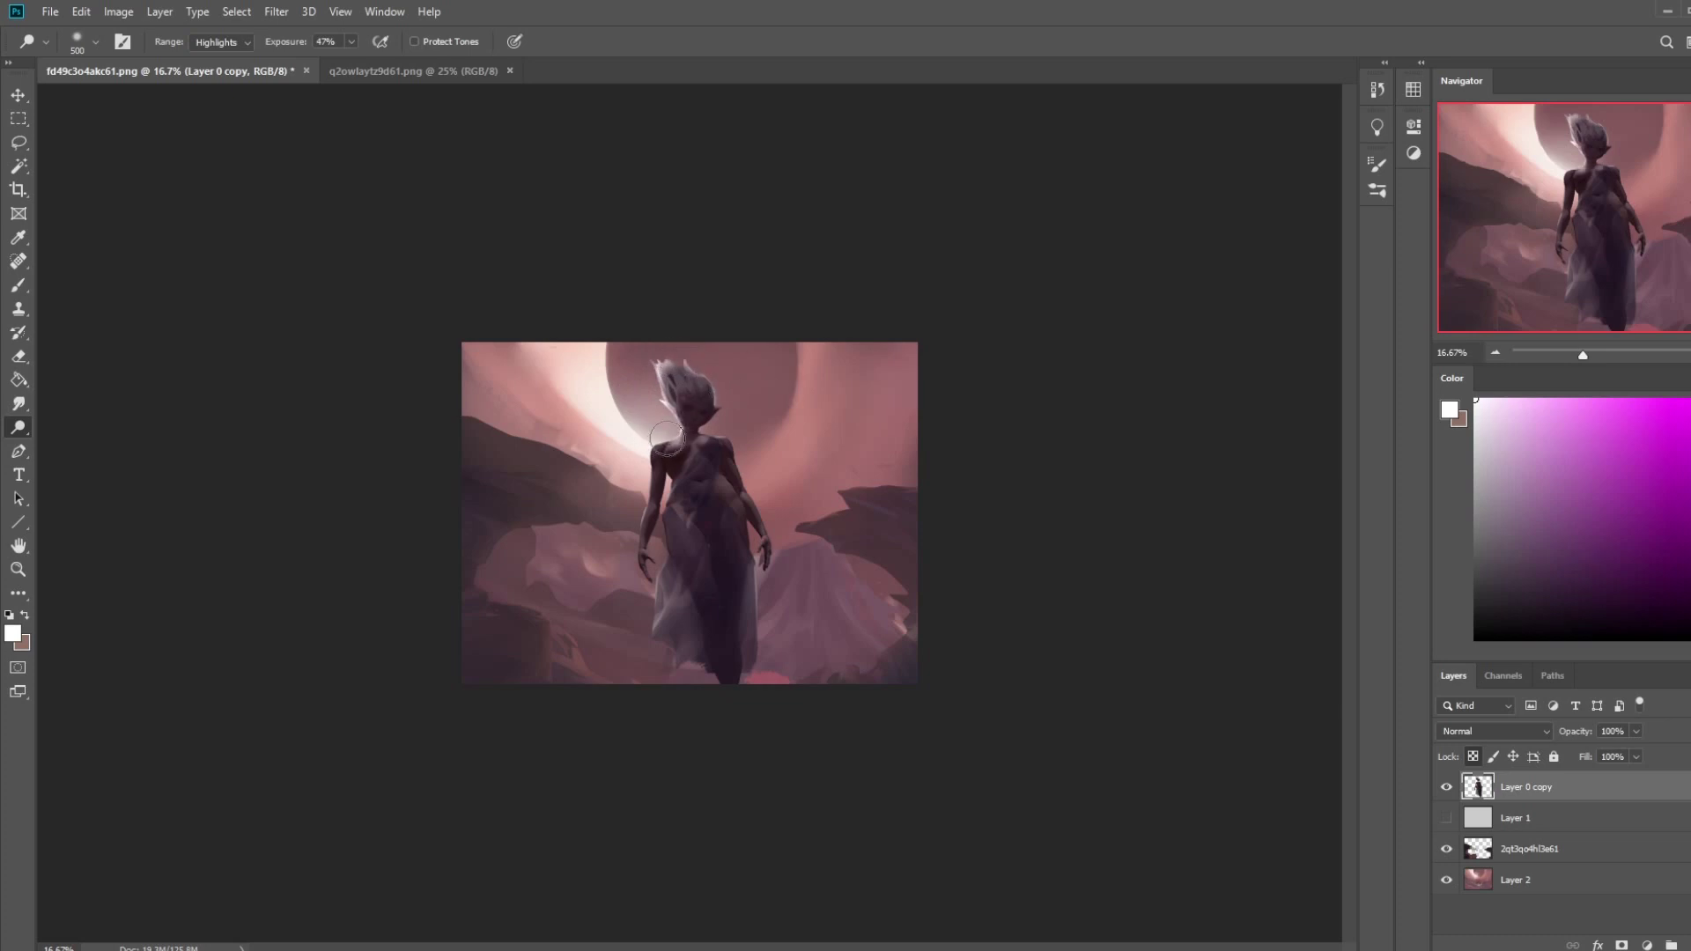
- Sample near-white from the glow and add rim light to the figure with a 50 px brush, raising the opacity to 89%
key("ctrl")
key("b")
key("alt")
left_click(633, 427, "alt")
key("bracketleft")
key("bracketleft")
key("bracketleft")
key("bracketleft")
key("bracketleft")
key("bracketleft")
key("bracketleft")
key("bracketleft")
key("bracketleft")
key("bracketleft")
key("bracketleft")
key("bracketleft")
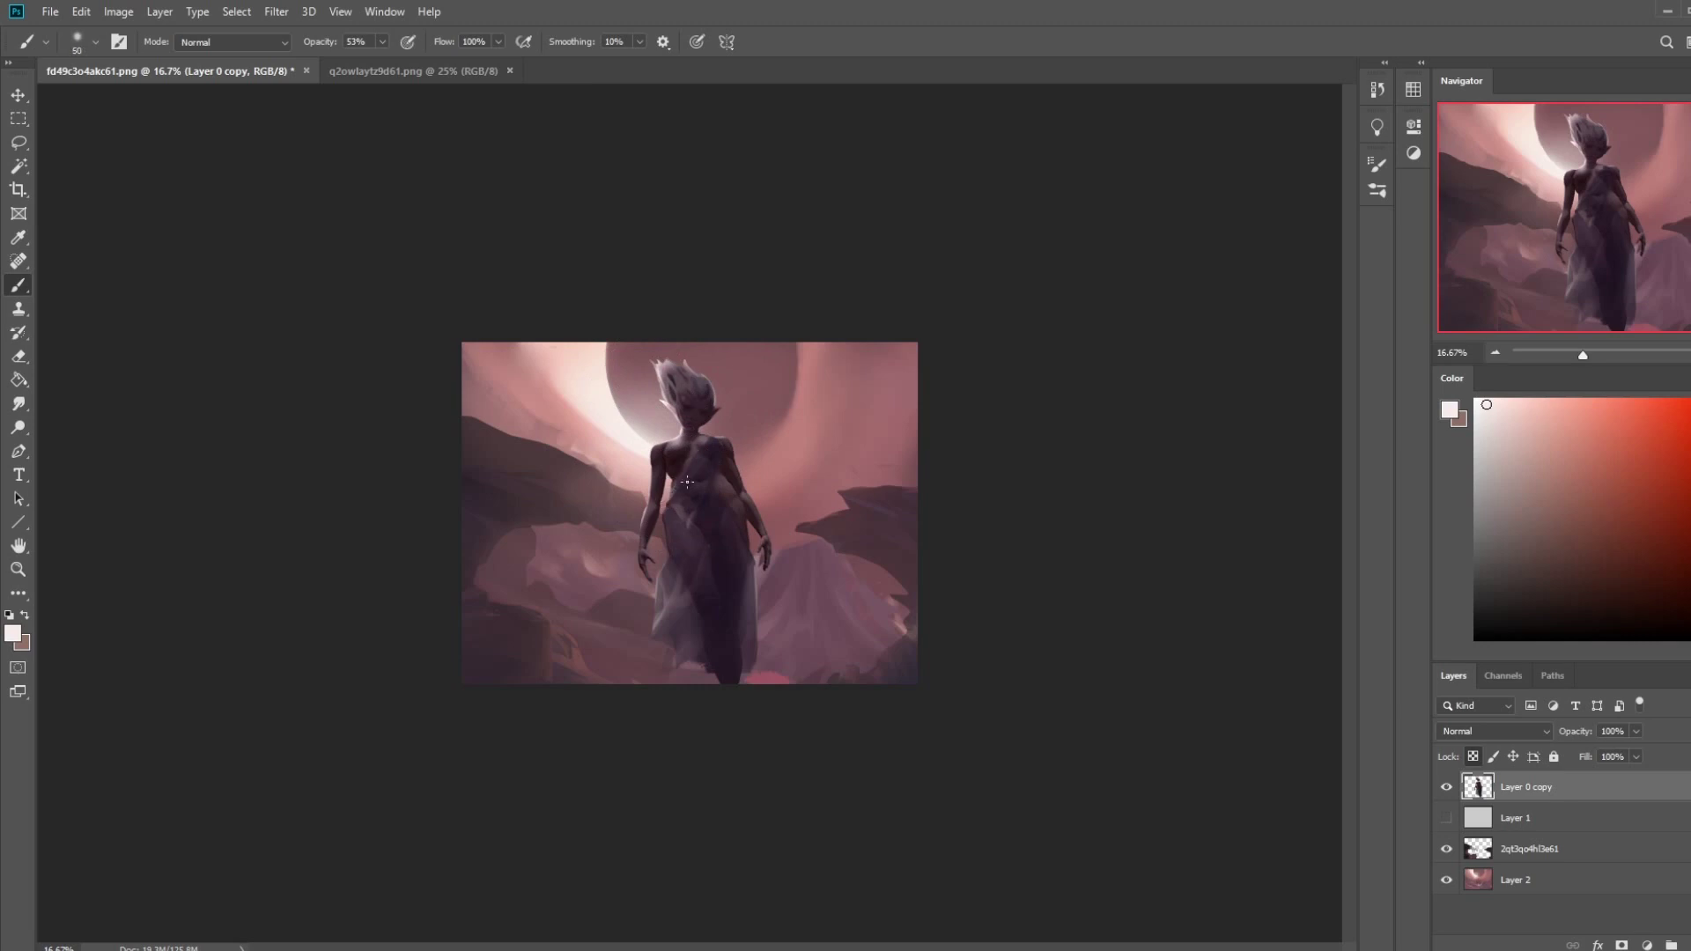
key("ctrl")
left_click_drag(382, 43, 416, 49)
- Reduce the Eraser to 125 px and trim the figure's outline around the head with transparent pixels unlocked
key("e")
key("bracketleft")
key("bracketleft")
key("bracketleft")
key("bracketleft")
key("bracketleft")
key("bracketleft")
key("bracketleft")
key("bracketleft")
key("bracketleft")
key("bracketleft")
key("bracketleft")
key("bracketleft")
key("bracketleft")
key("bracketleft")
key("bracketleft")
key("bracketleft")
key("bracketleft")
key("bracketleft")
key("bracketleft")
key("bracketleft")
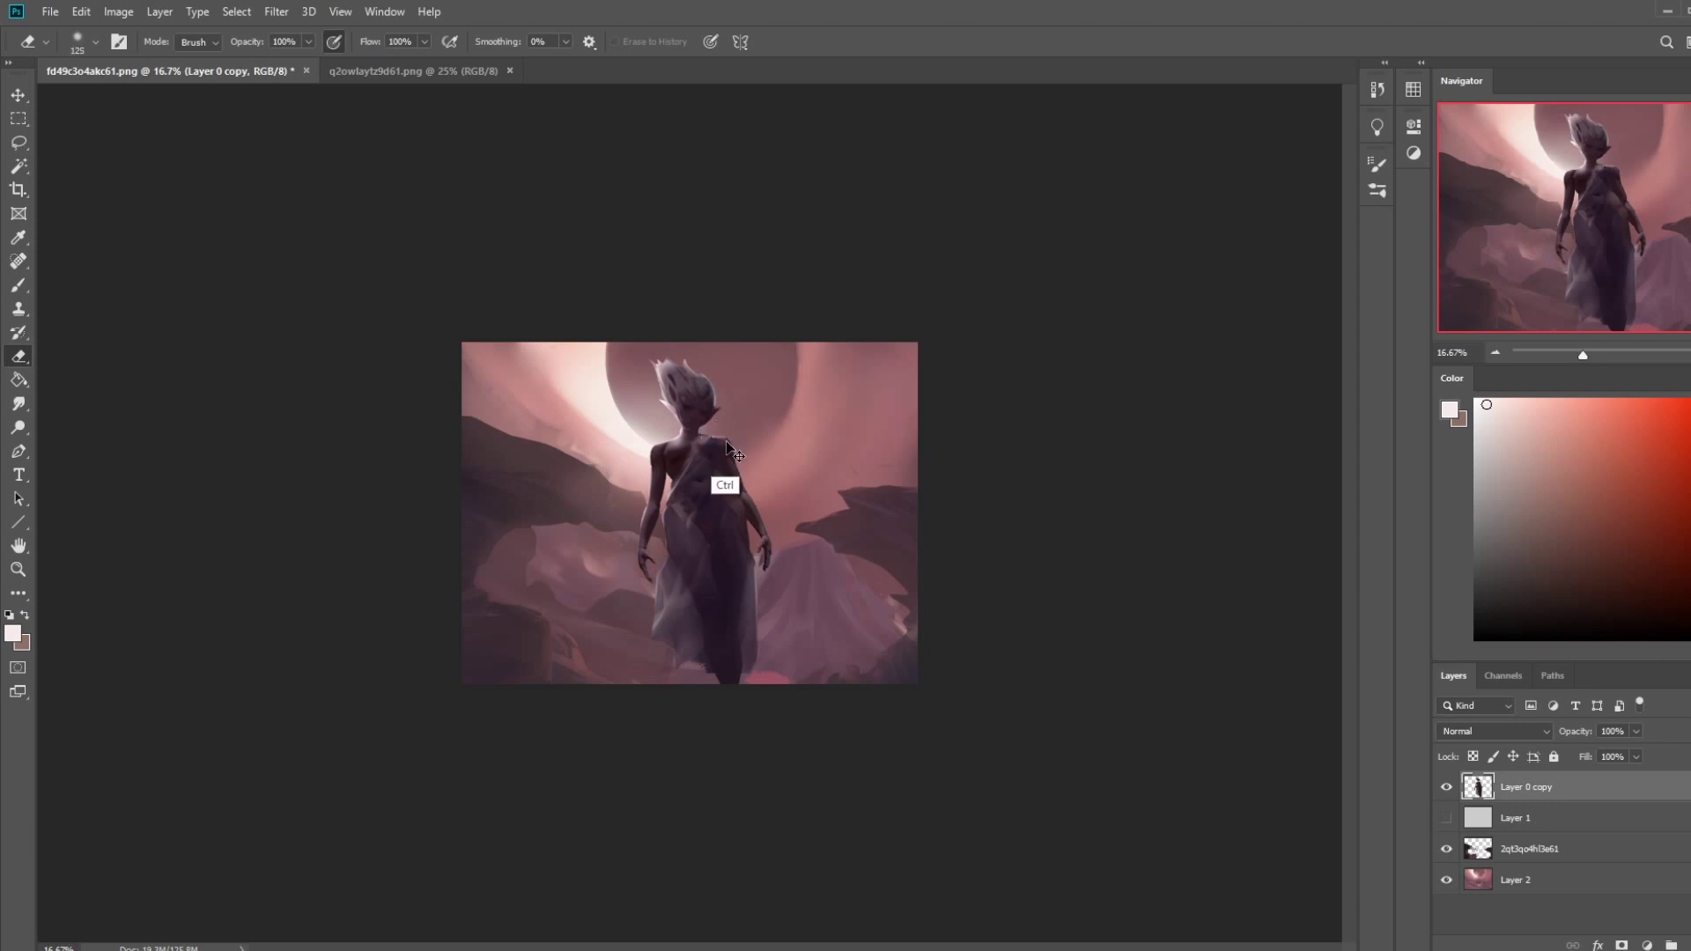
- Sample a near-white from the glow beside the neck and lighten the backlit side of the head with an enlarged soft brush
key("ctrl+plus")
key("ctrl+plus")
key("b")
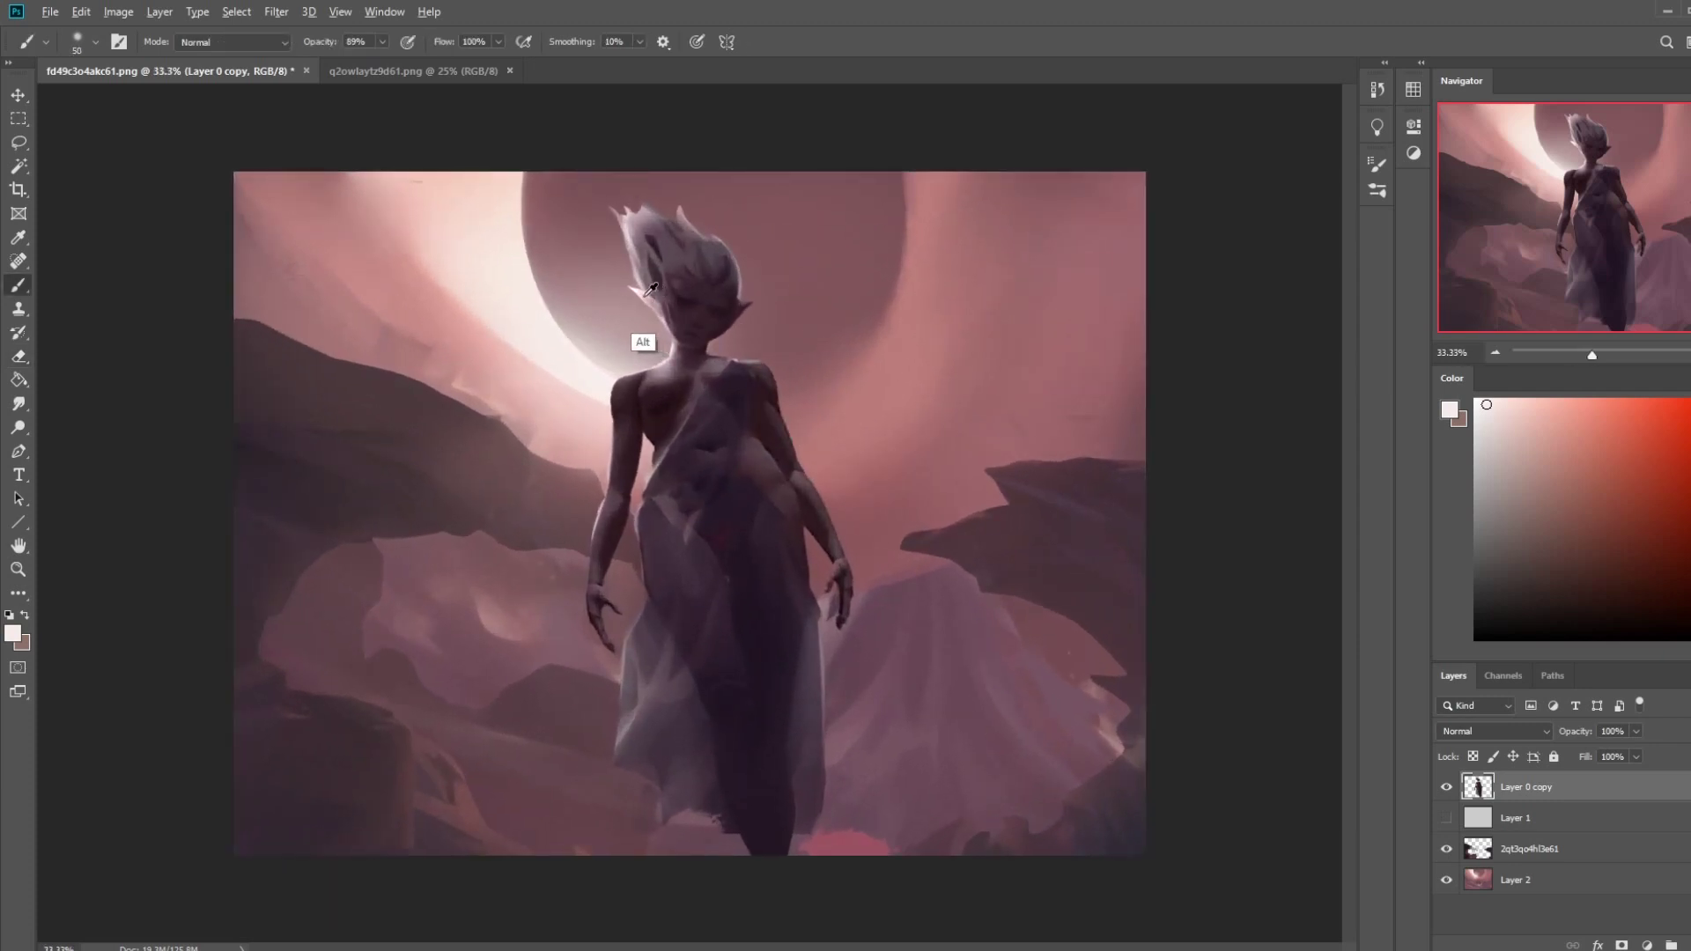
left_click(640, 340, "alt")
key("bracketright")
key("bracketright")
key("bracketright")
key("bracketright")
key("bracketright")
key("bracketright")
key("bracketright")
key("bracketright")
key("bracketright")
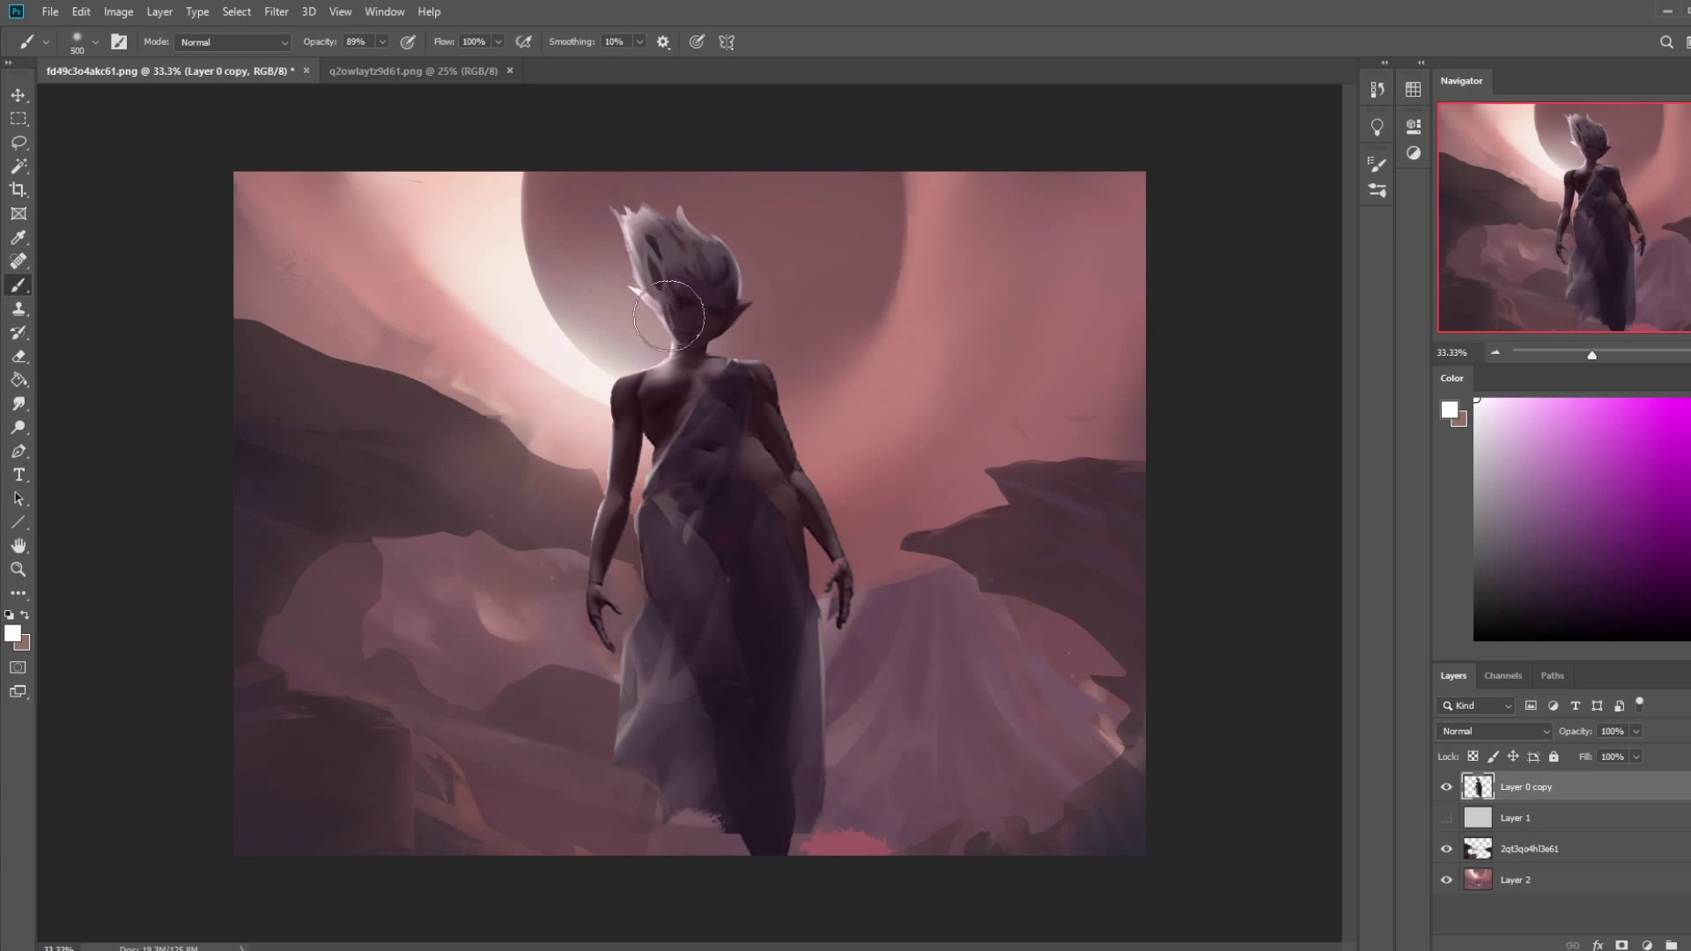
- Reduce the brush to 200 px, sample a dark skin tone from the face and darken its shaded side at 72% opacity
key("bracketleft")
key("bracketleft")
left_click(382, 42)
left_click_drag(386, 62, 346, 61)
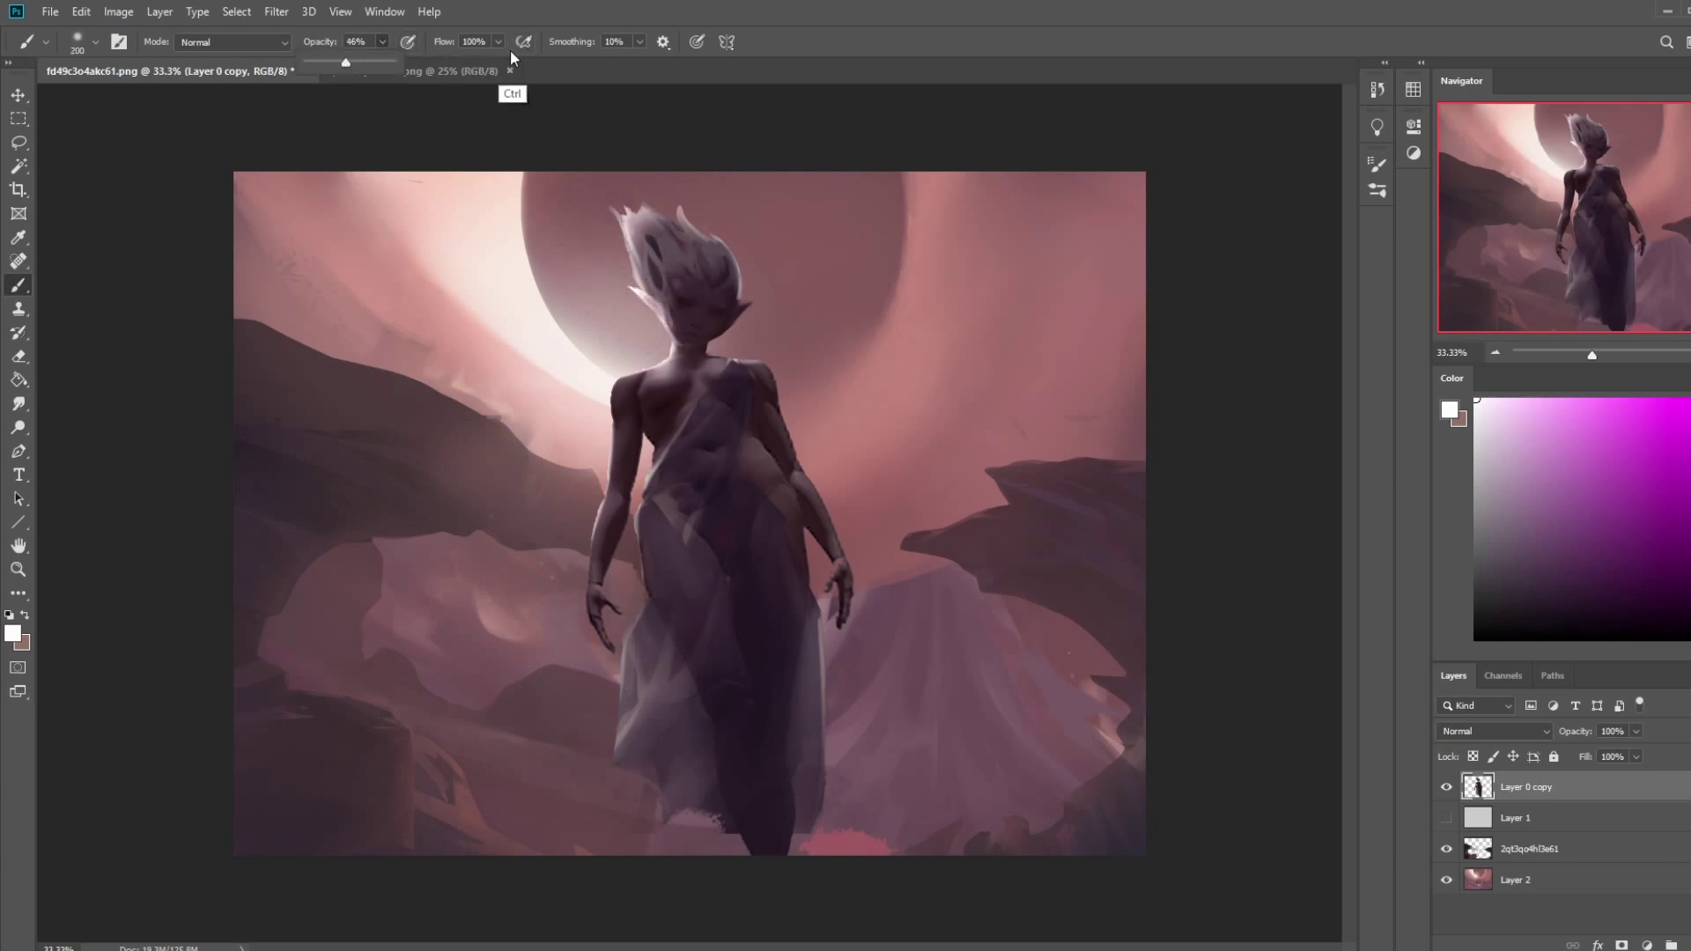
left_click(679, 313, "alt")
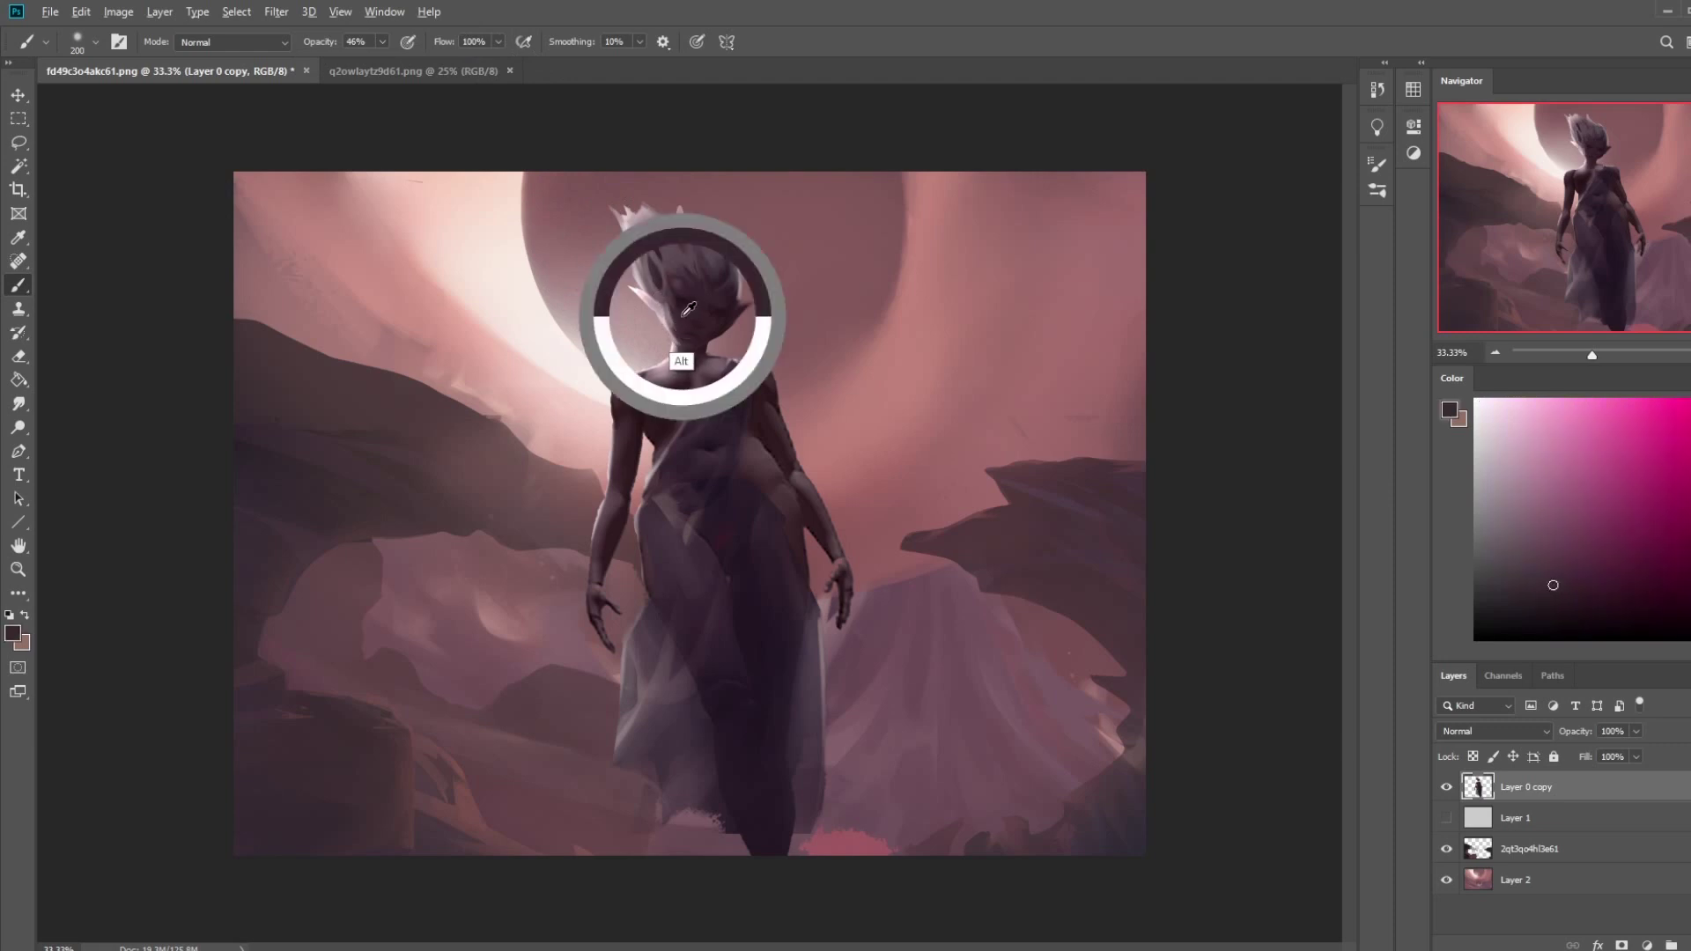
key("7")
key("2")
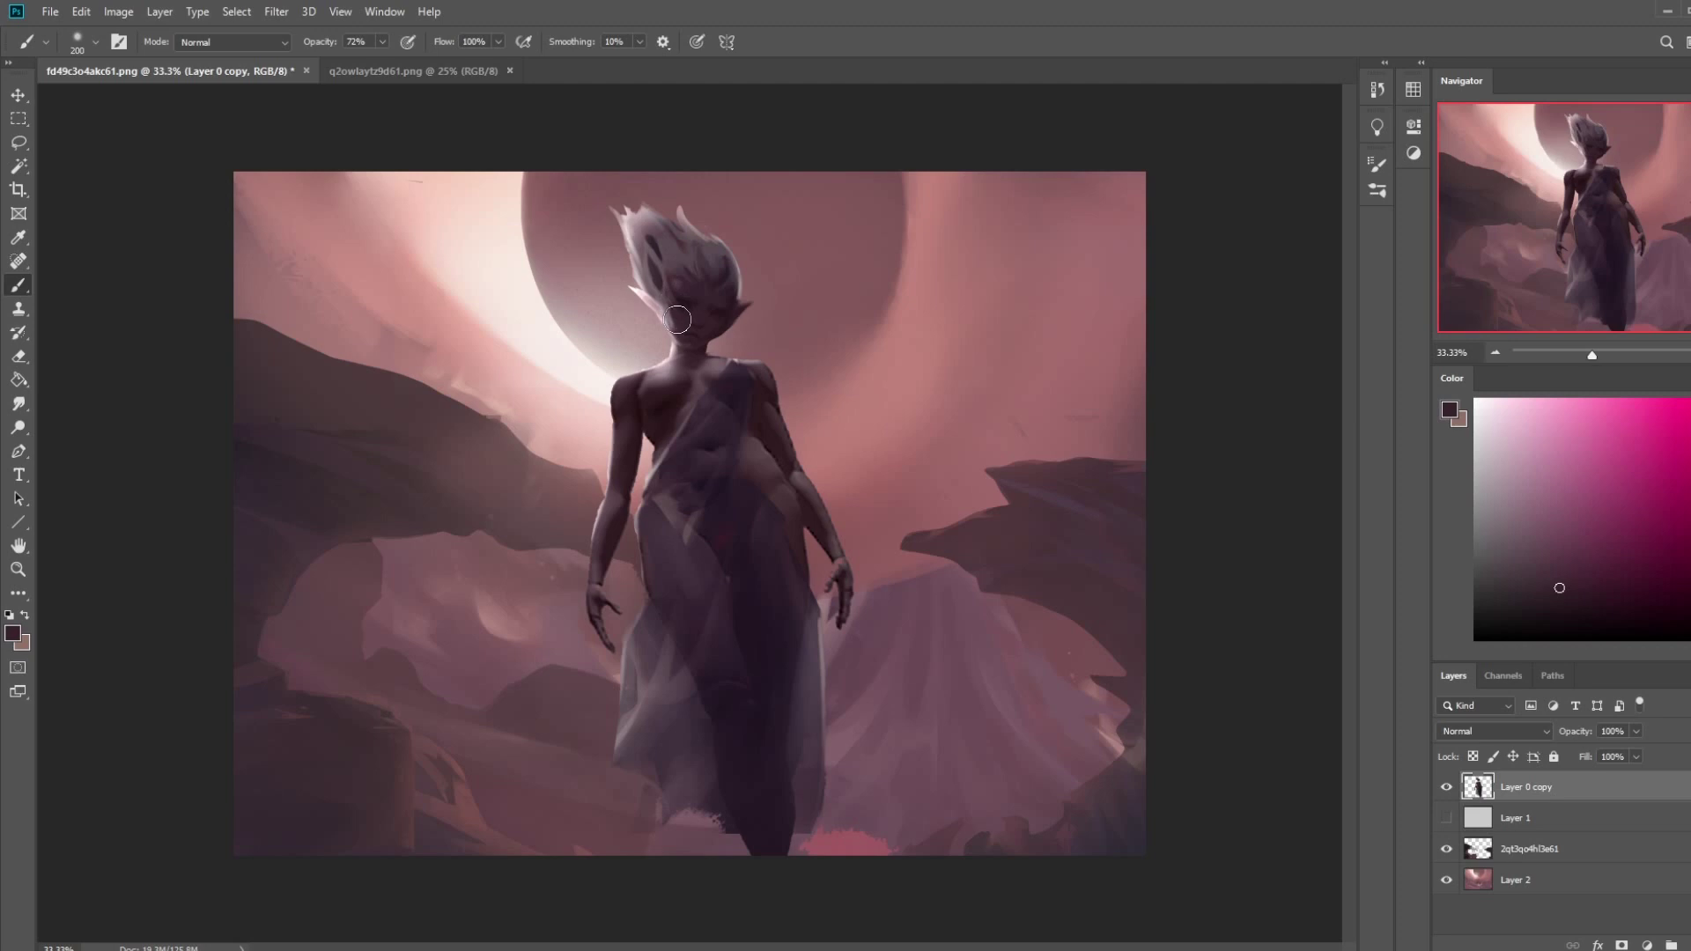
- Try to paint pale rim light along the jaw and neck with a pale pink sampled beside the face
key("alt")
left_click(667, 317, "alt")
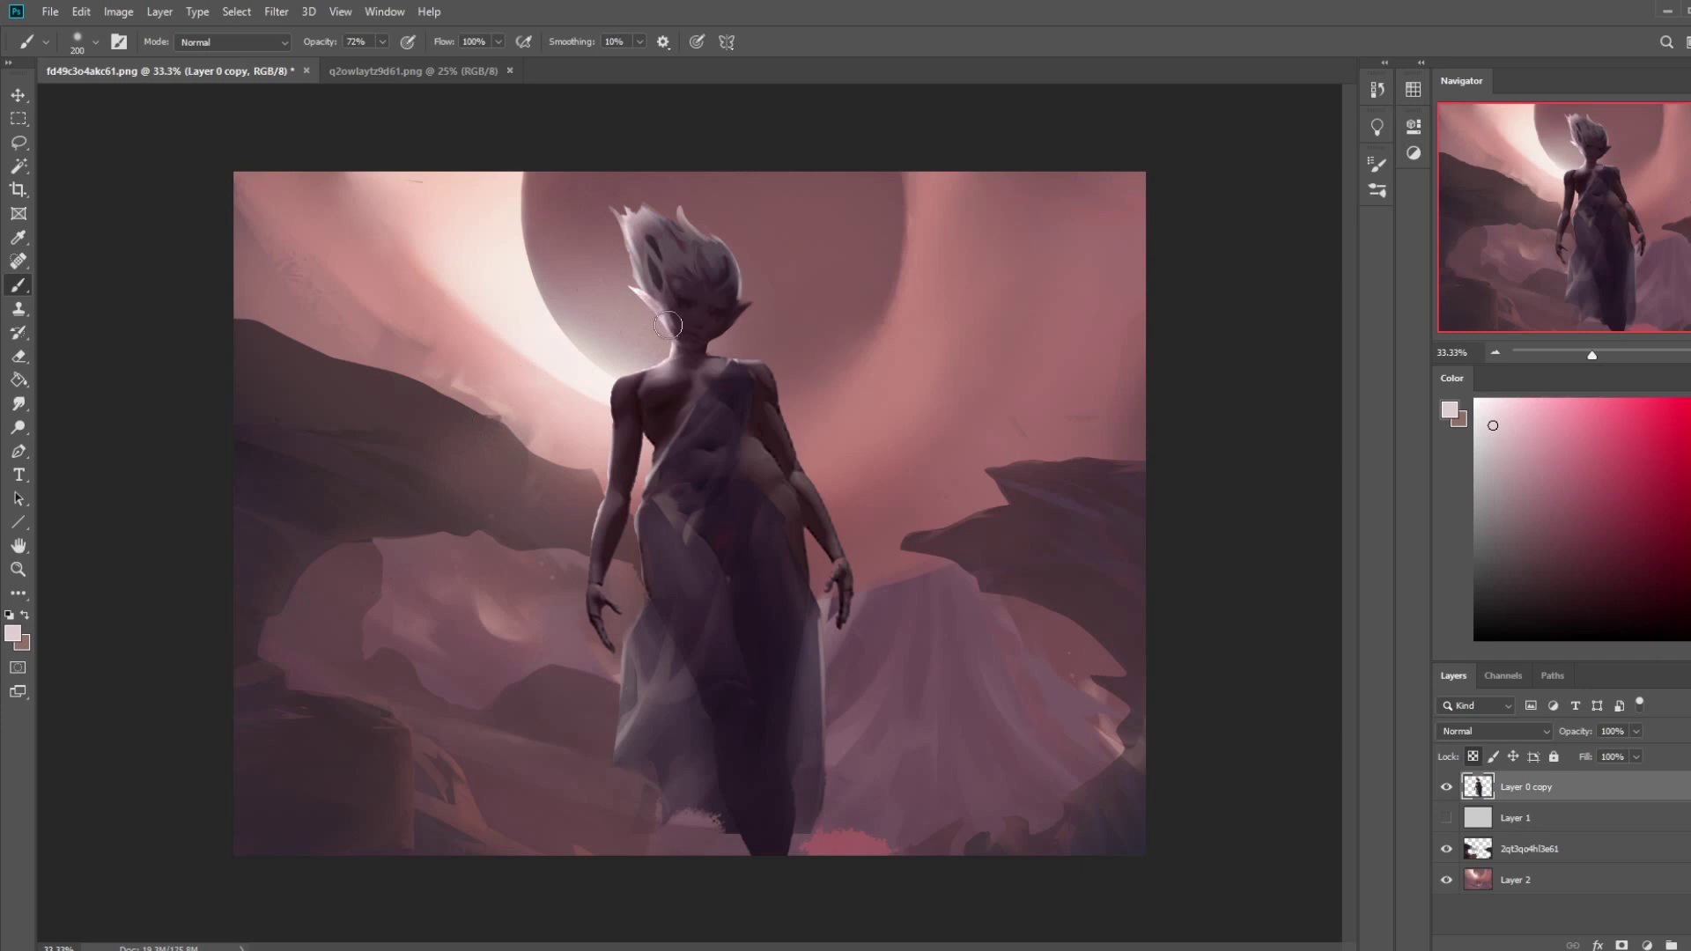
mouse_move(674, 339)
left_mouse_down()
mouse_move(696, 361)
mouse_move(682, 354)
left_mouse_up()
key("ctrl+z")
- Sample the dark face tone and refine the face with the brush reduced to about 100 px
left_click(681, 322, "alt")
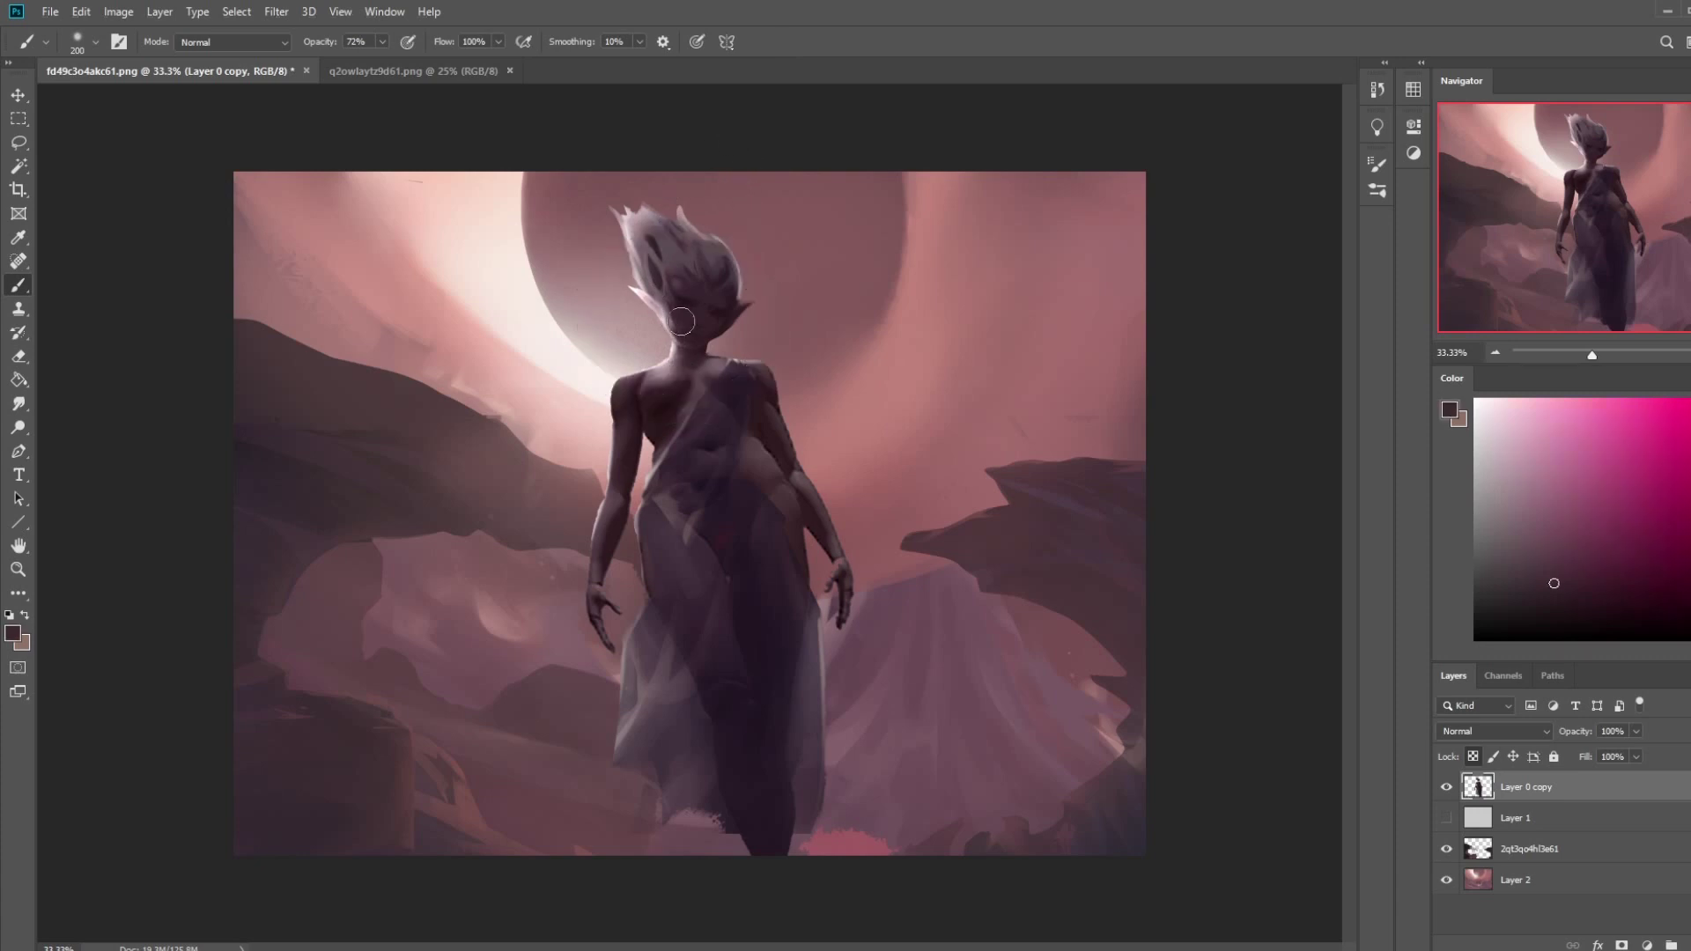
key("bracketleft")
key("bracketleft")
key("bracketleft")
key("bracketleft")
key("bracketleft")
key("bracketleft")
key("bracketright")
- Smudge the hair tips into soft wisps with a small Smudge brush at 13% strength
left_click(19, 404)
key("bracketleft")
key("bracketleft")
key("bracketleft")
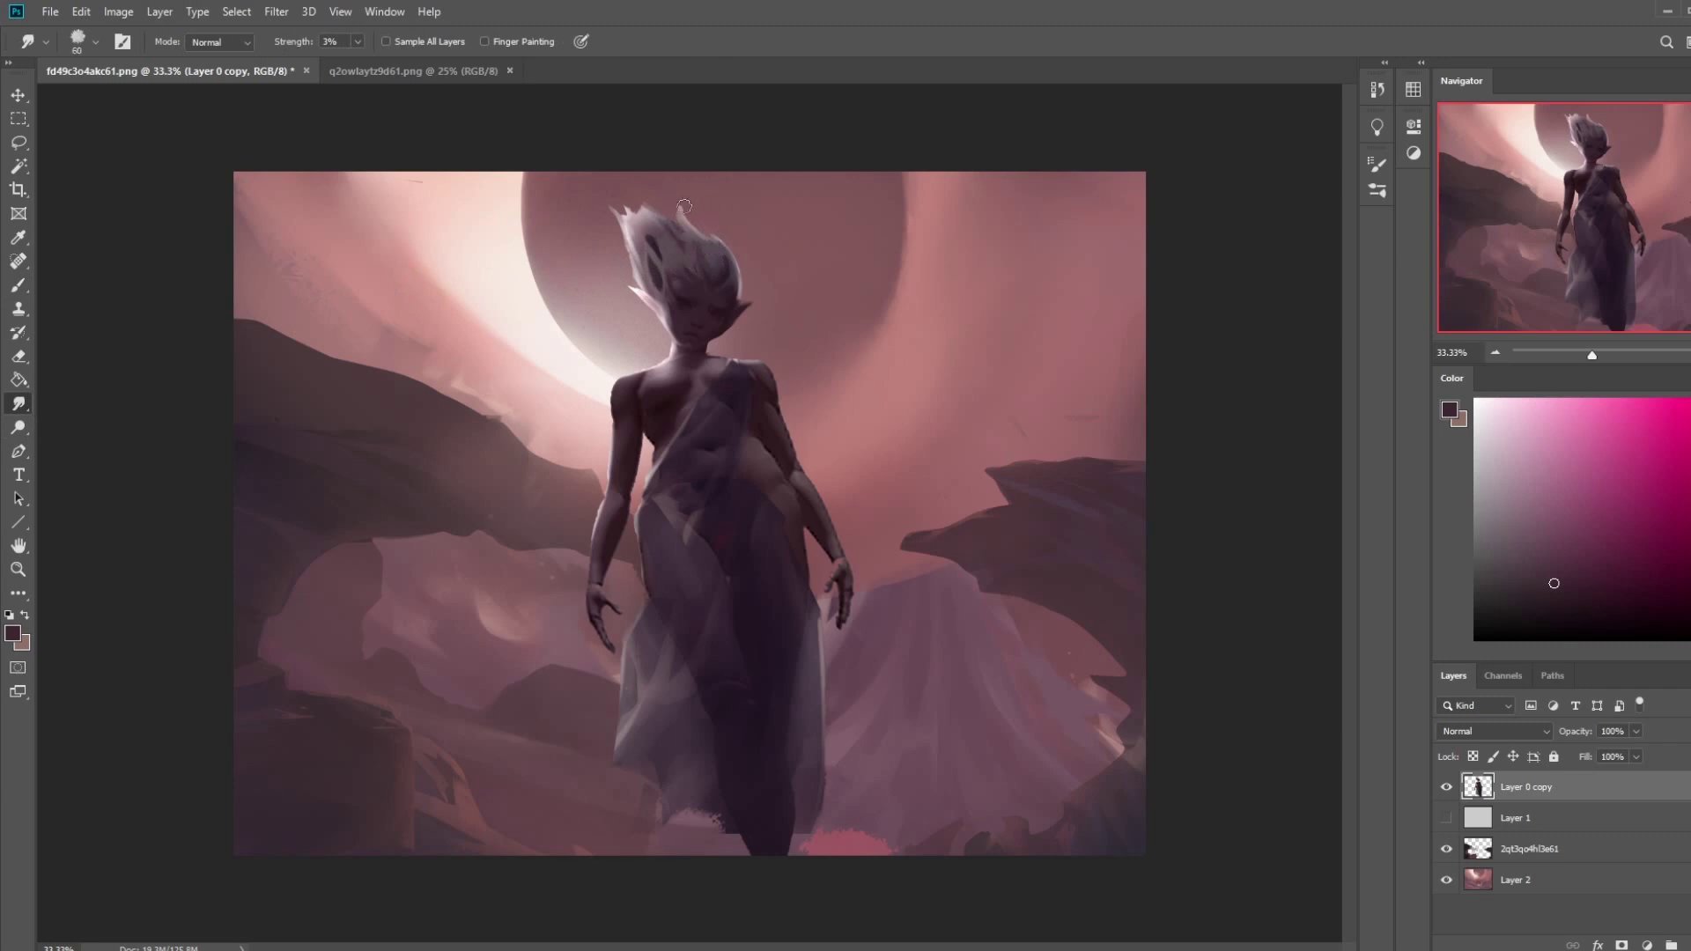
left_click(358, 41)
left_click(369, 61)
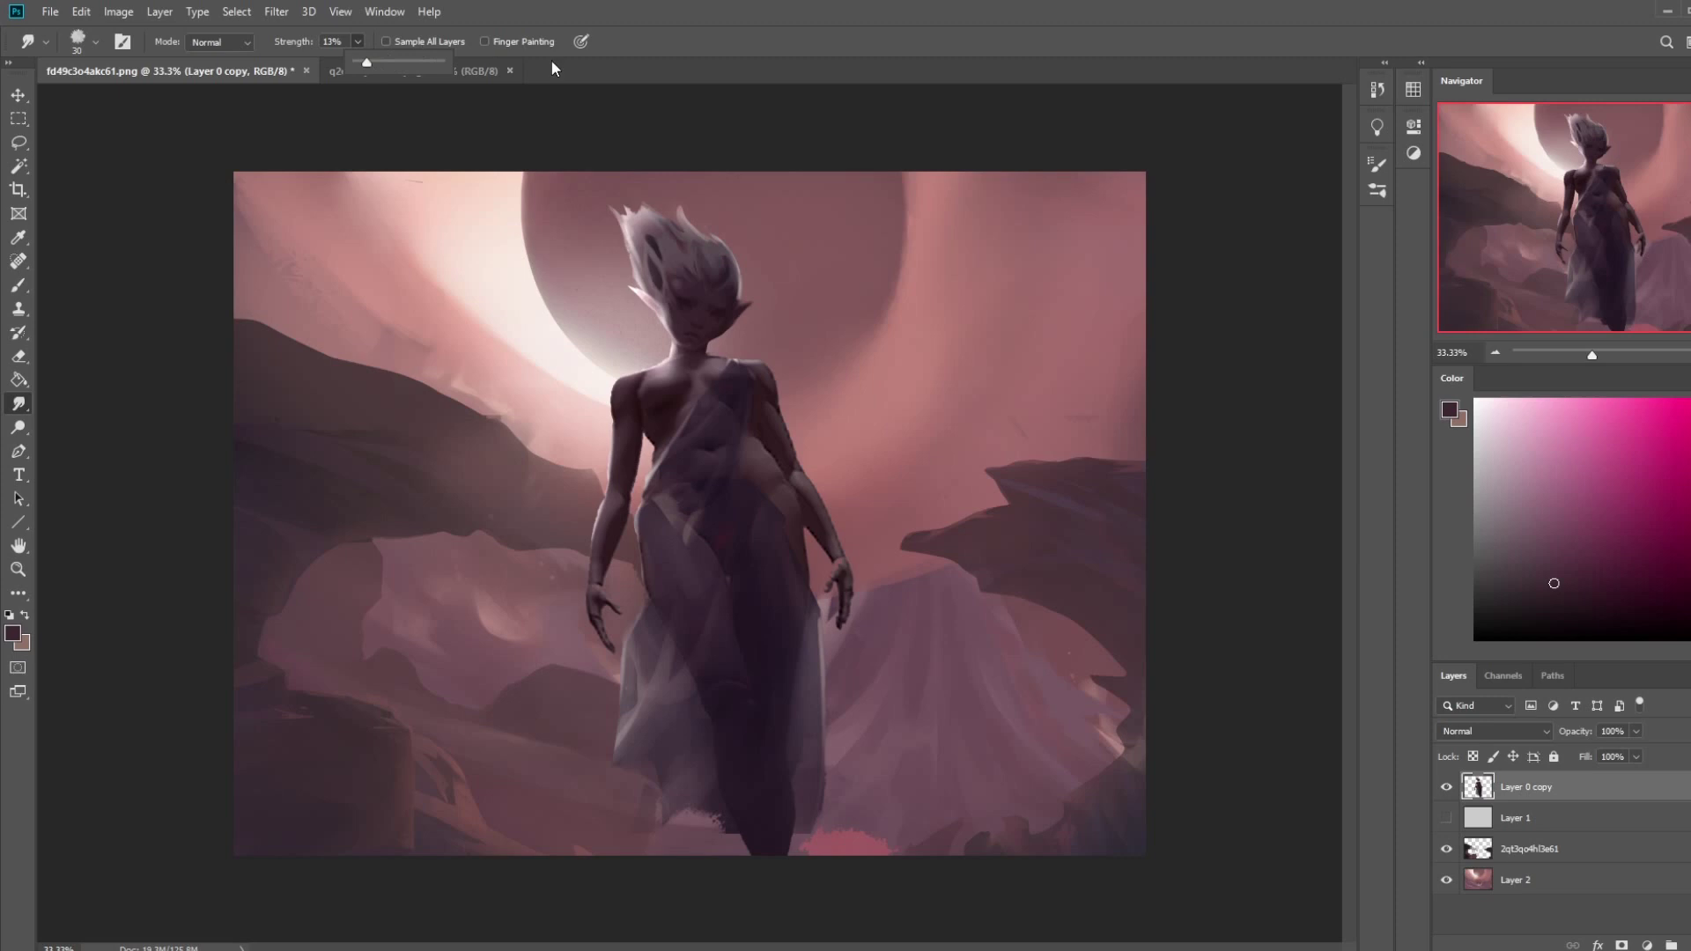
left_click(674, 202)
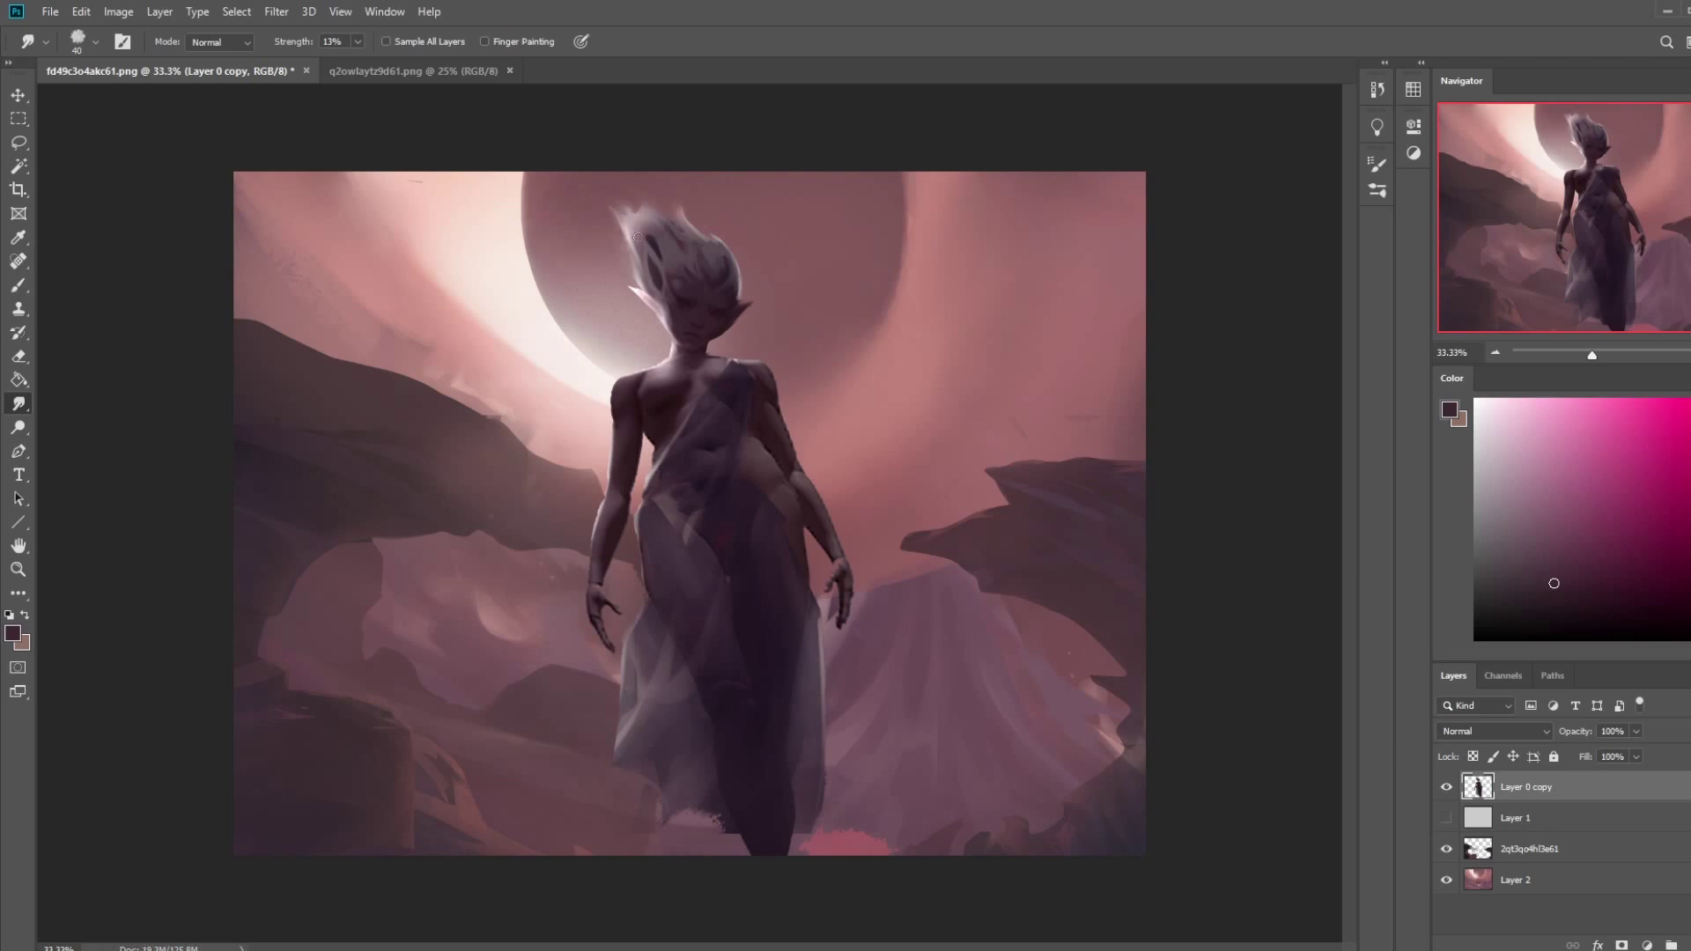
- Try to adjust the backlit side of the head with a 500 px Dodge tool at 47% exposure
key("ctrl")
key("o")
left_click_drag(638, 211, 670, 308)
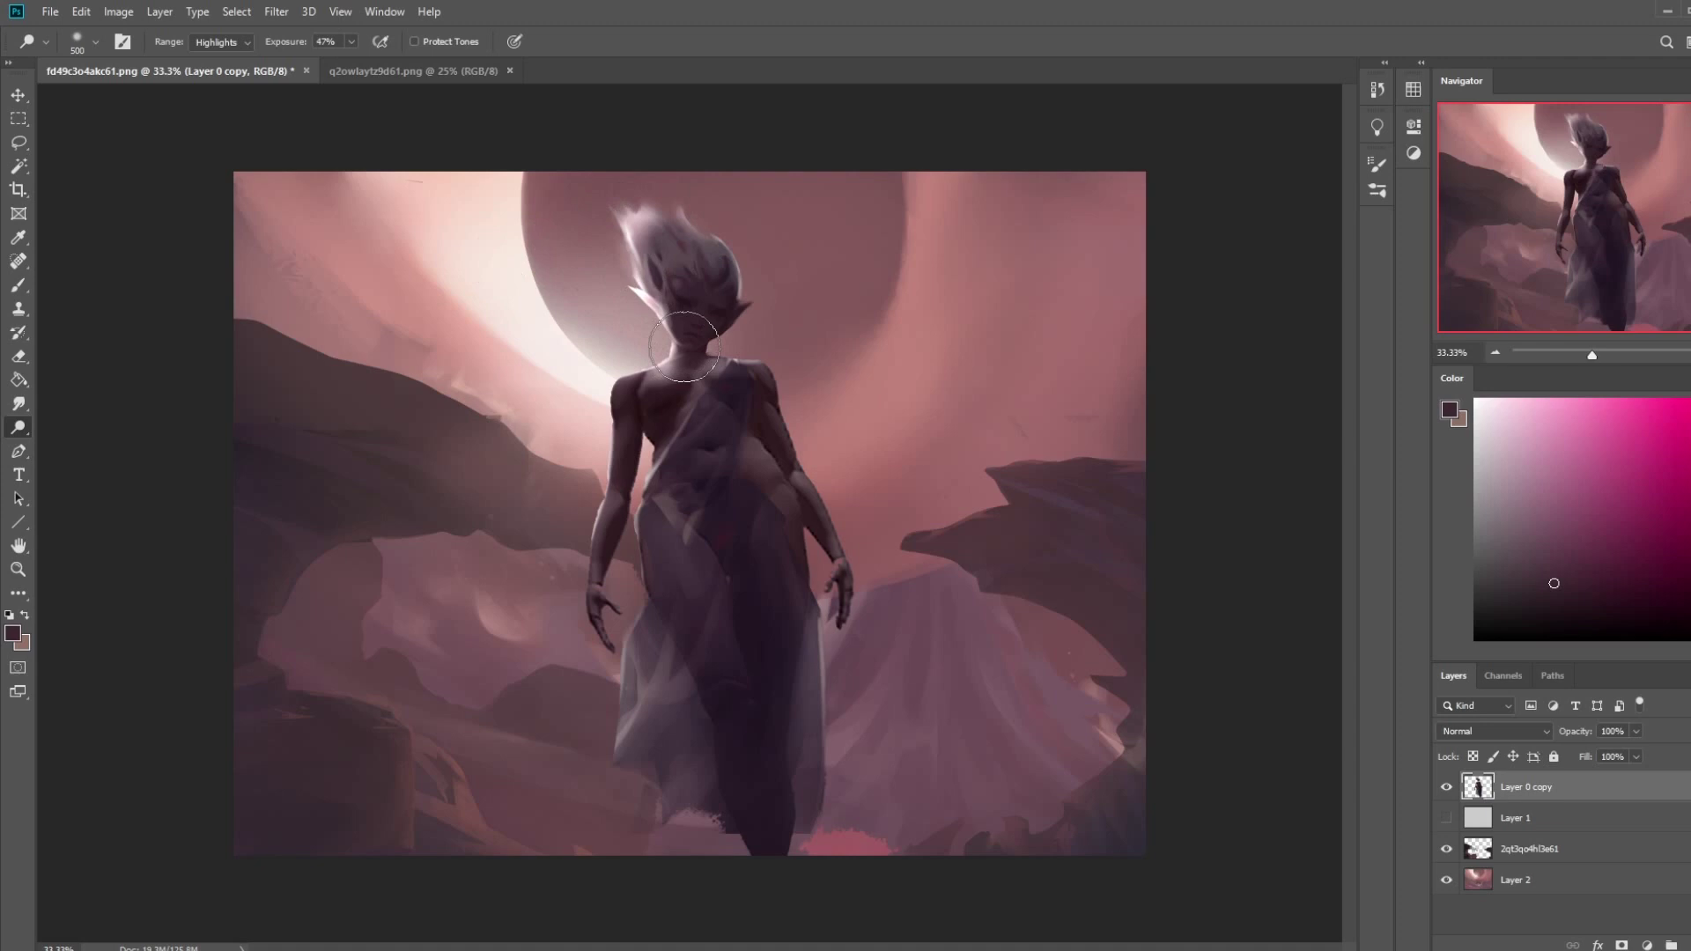
key("ctrl+z")
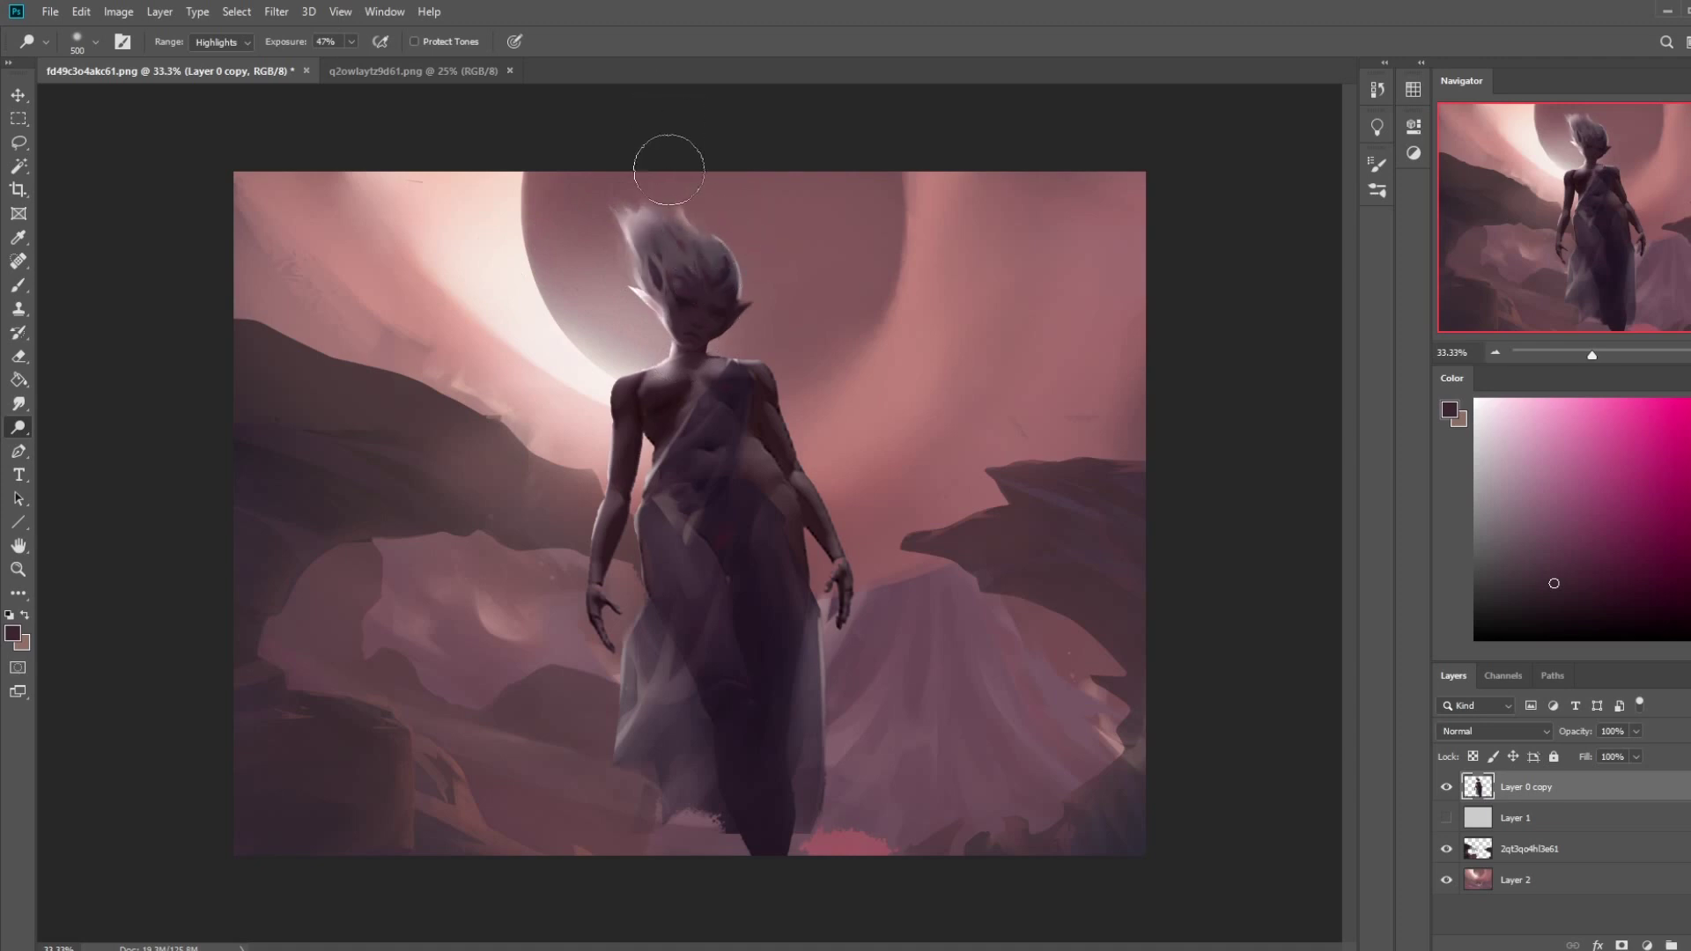
- Sample near-white from the eclipse glow and brighten the hair with a soft brush enlarged to about 700 px at 72% opacity
key("ctrl+minus")
key("b")
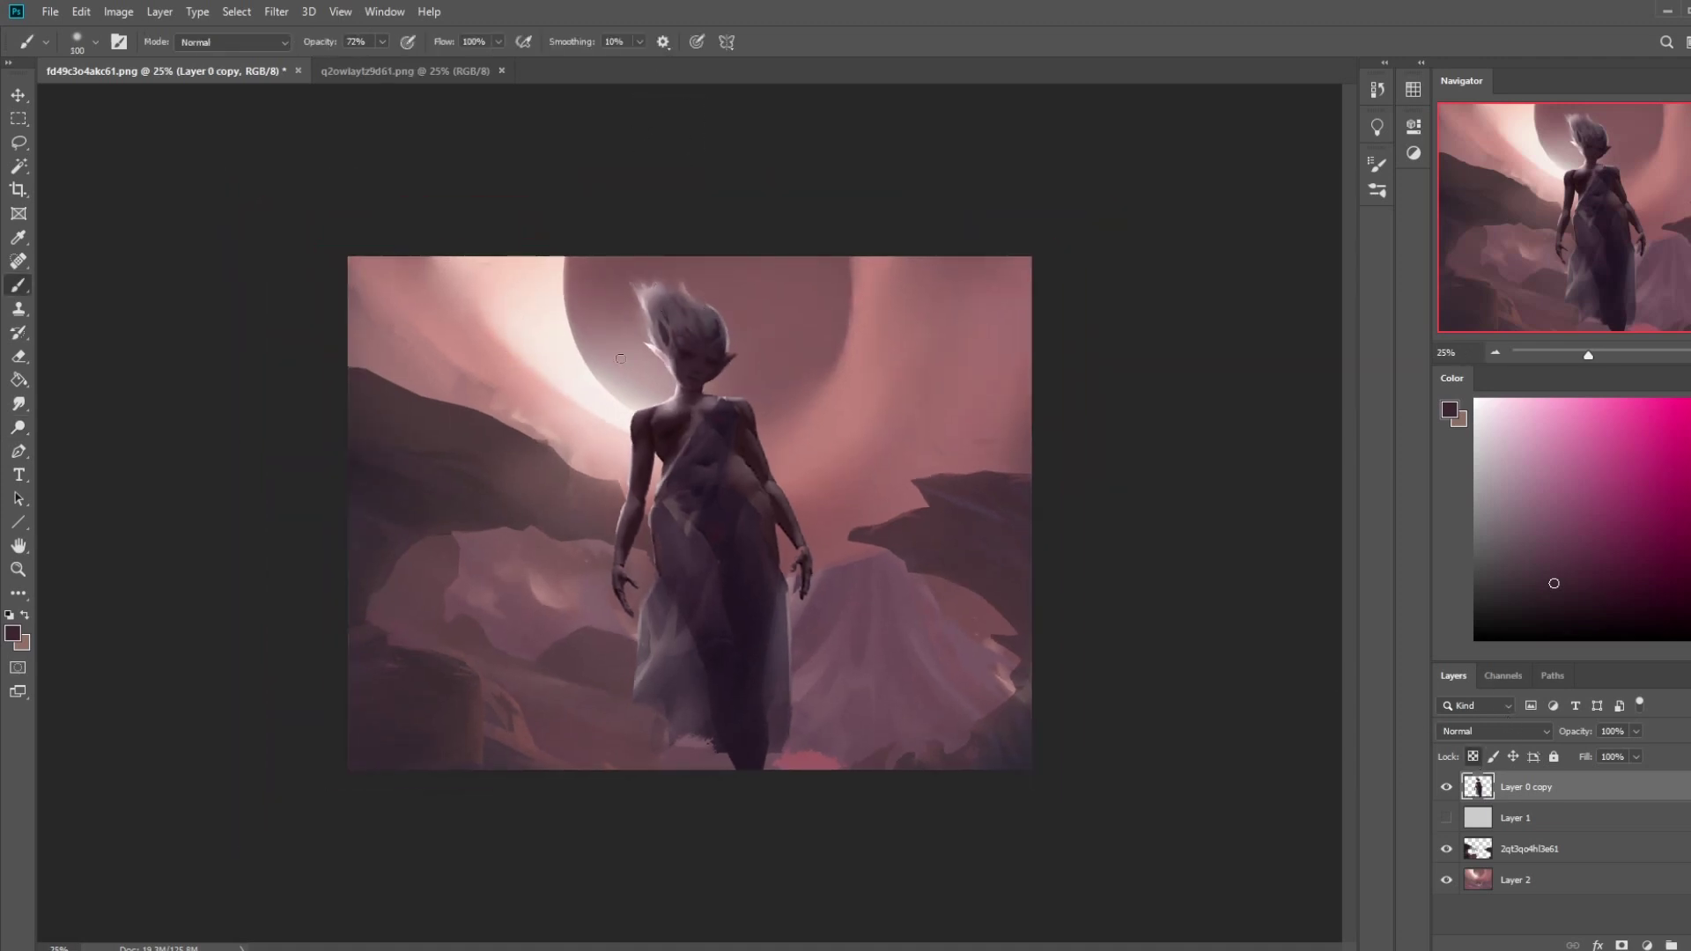
left_click(568, 372, "alt")
key("bracketright")
key("bracketright")
key("bracketright")
key("bracketright")
key("bracketright")
key("bracketright")
key("bracketright")
key("bracketright")
key("bracketright")
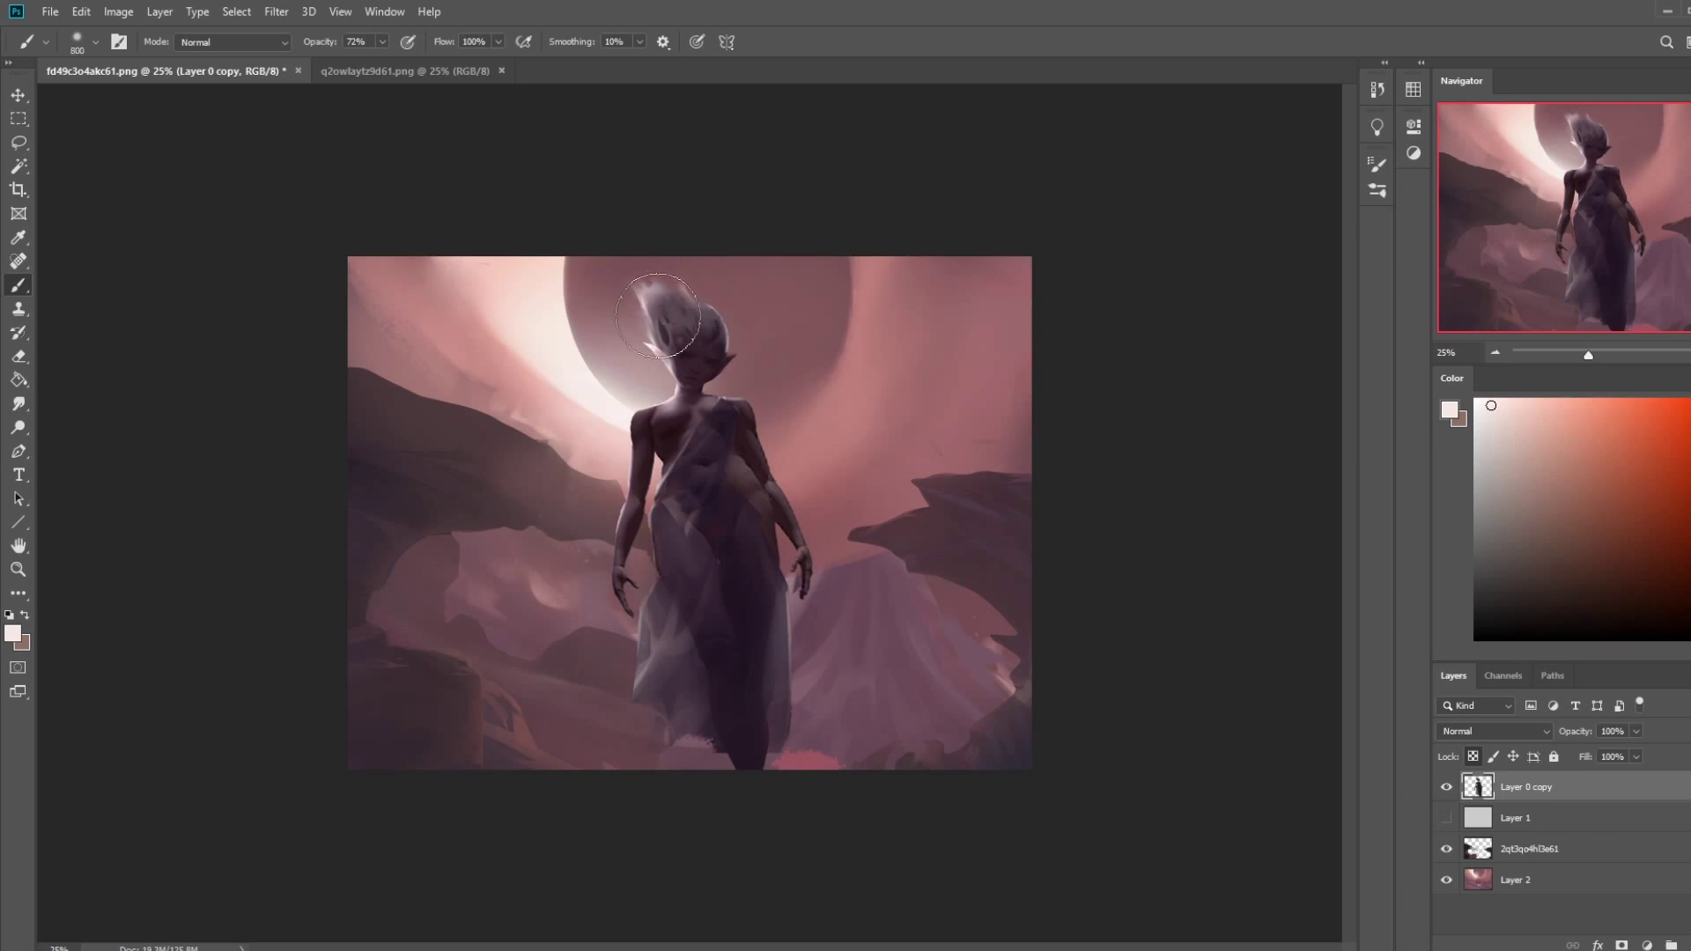
mouse_move(661, 334)
left_mouse_down()
mouse_move(663, 305)
mouse_move(701, 293)
left_mouse_up()
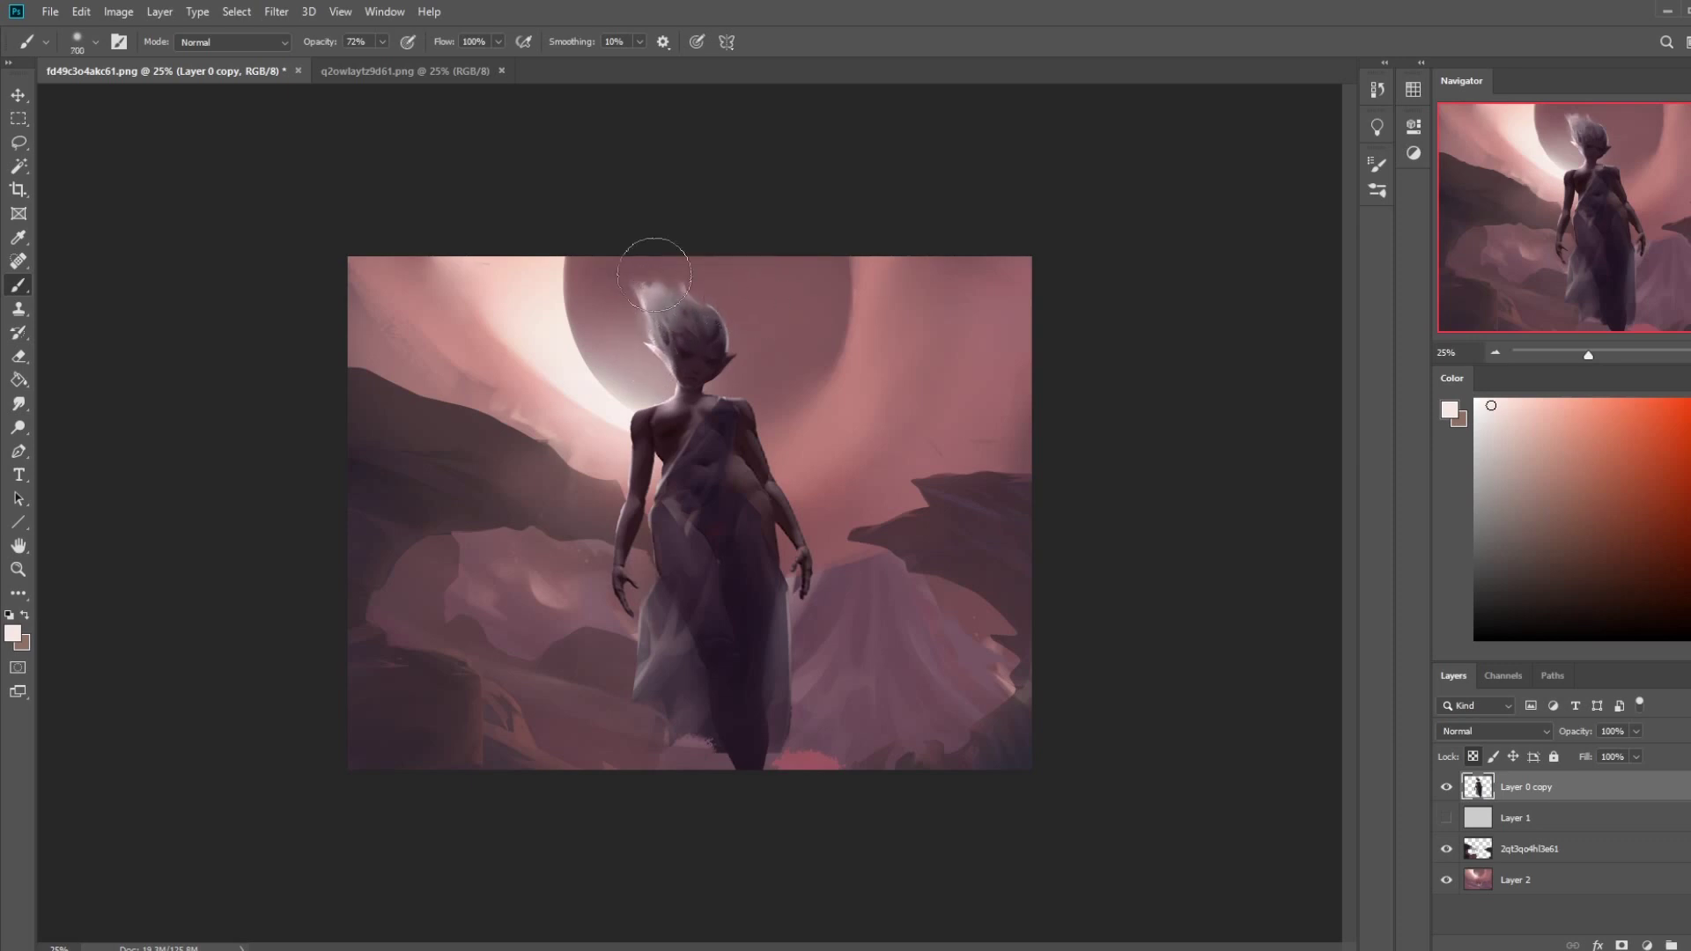
- Lower the brush opacity to 39% and soften the hair's backlit edge with a pale pink sampled from the sky
left_click(382, 42)
left_click_drag(387, 62, 355, 61)
left_click(494, 315, "alt")
mouse_move(649, 323)
left_mouse_down()
mouse_move(678, 339)
mouse_move(687, 321)
mouse_move(643, 316)
left_mouse_up()
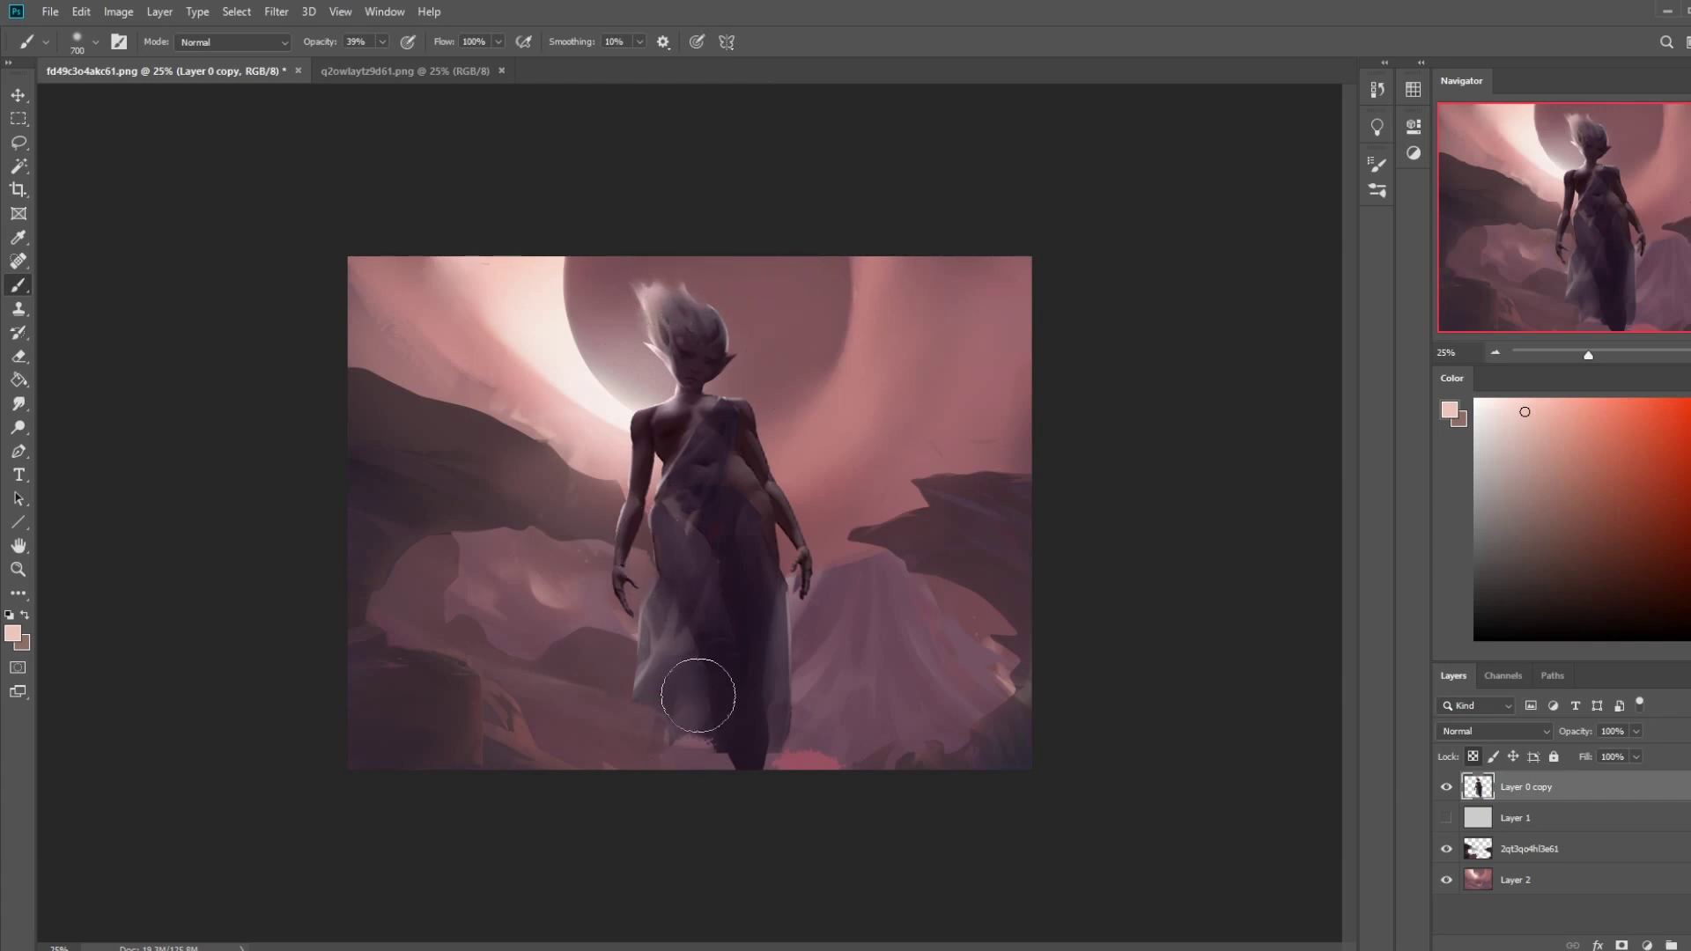
- Select a narrow vertical strip beside the figure and fill it on a new layer with a dark purple sampled from the dress
key("ctrl+minus")
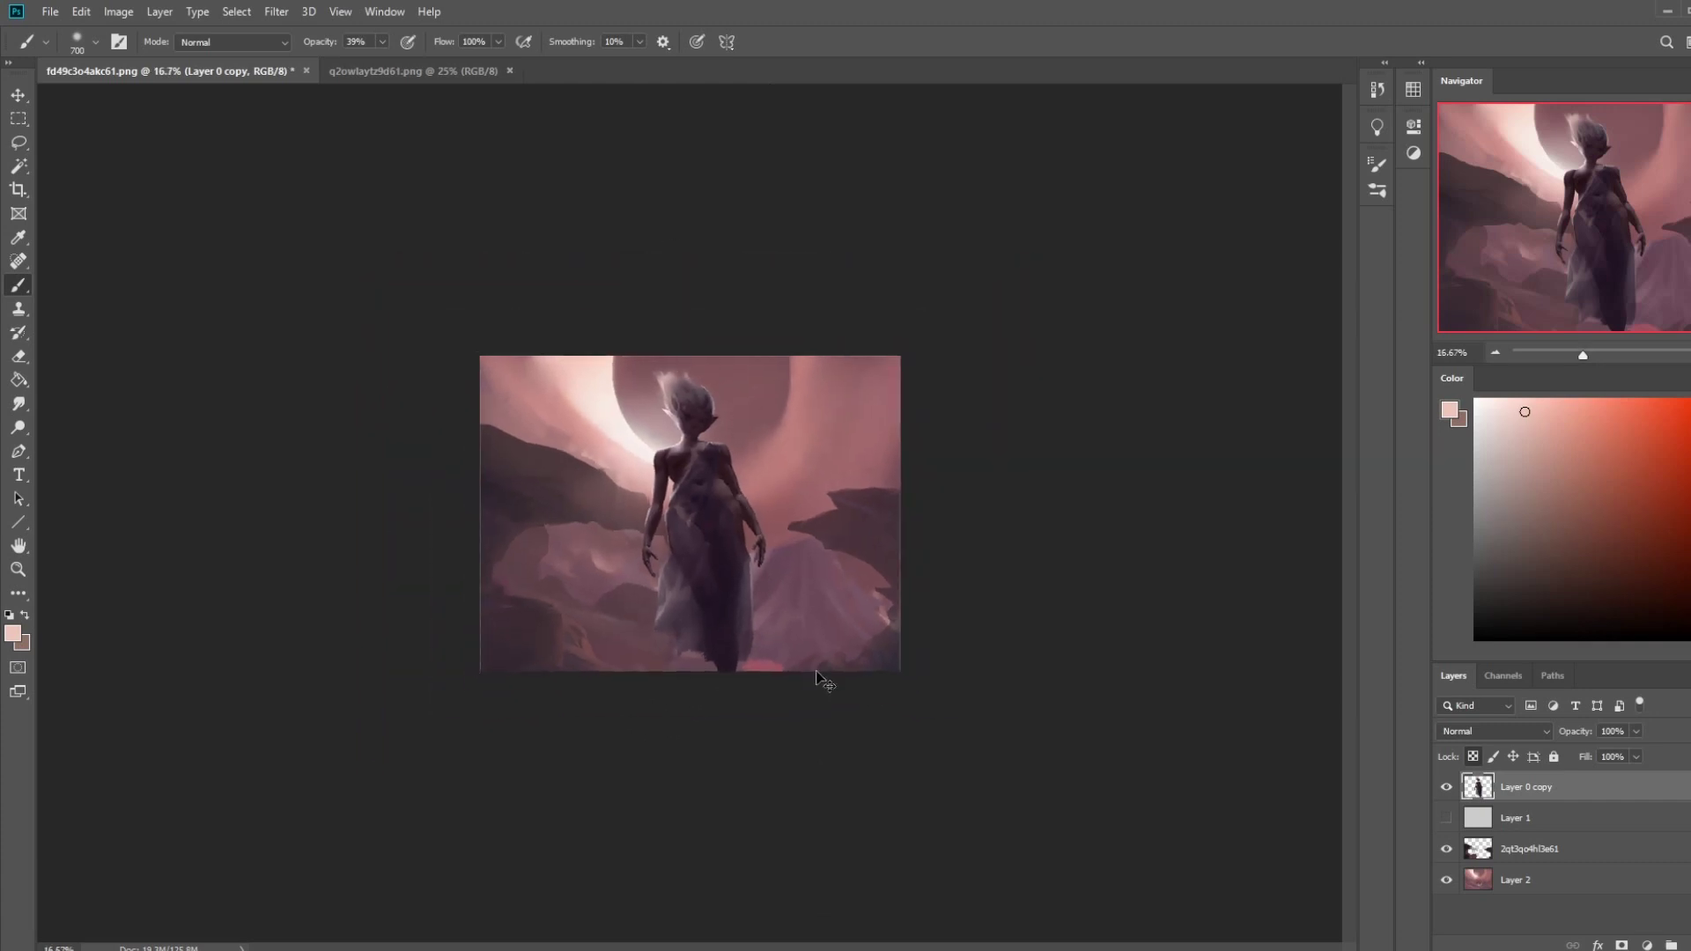
left_click(23, 148)
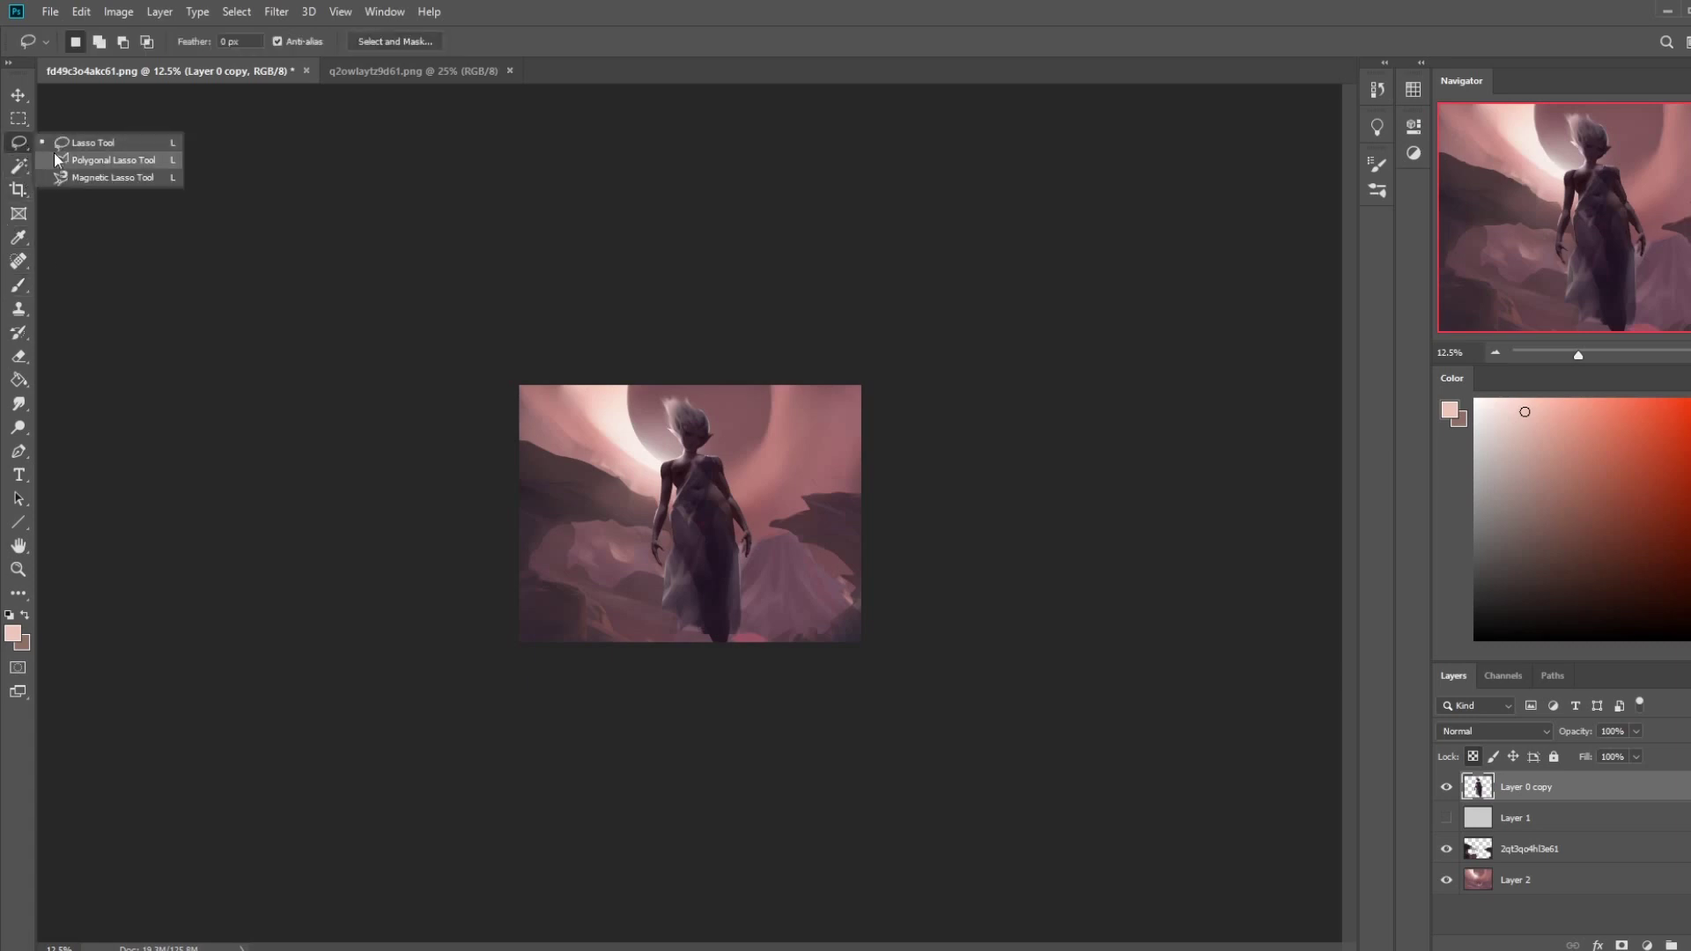
left_click(19, 118)
left_click(44, 124)
left_click_drag(765, 403, 766, 661)
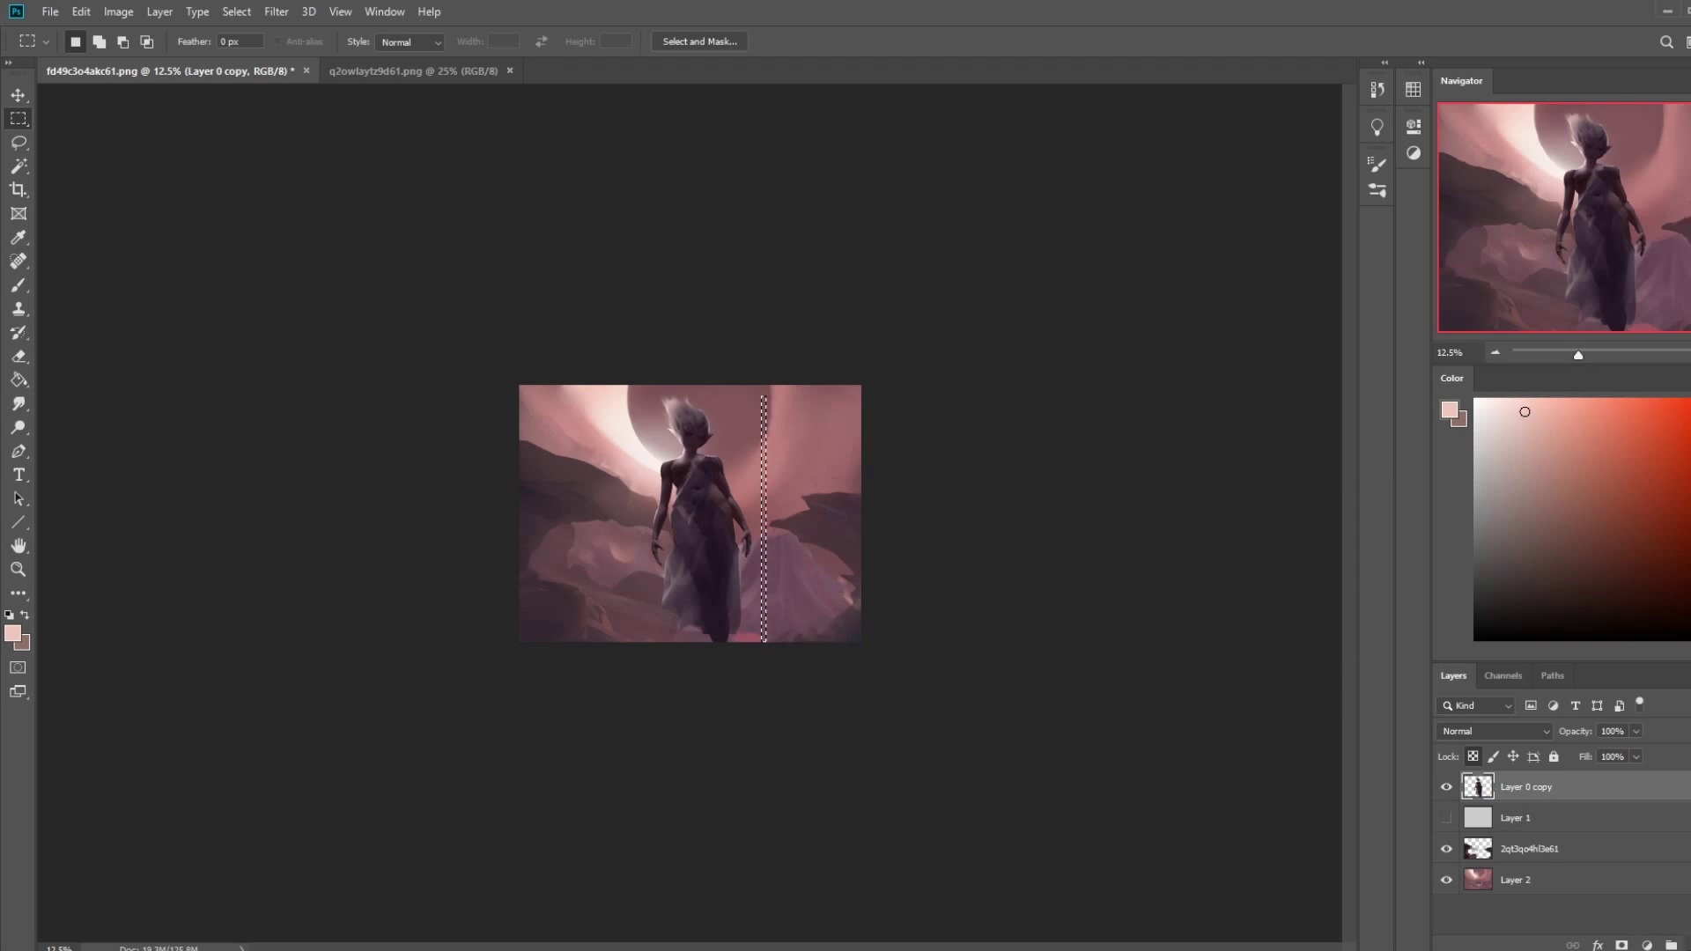
key("ctrl+shift+alt+n")
key("g")
left_click(707, 556, "alt")
left_click(764, 477)
- Deselect, rotate the dark pole by -16.28° and move it into the figure's hand on the glow side
key("m")
right_click(830, 487)
left_click(832, 491)
key("v")
left_click_drag(781, 386, 748, 352)
left_click_drag(735, 463, 685, 345)
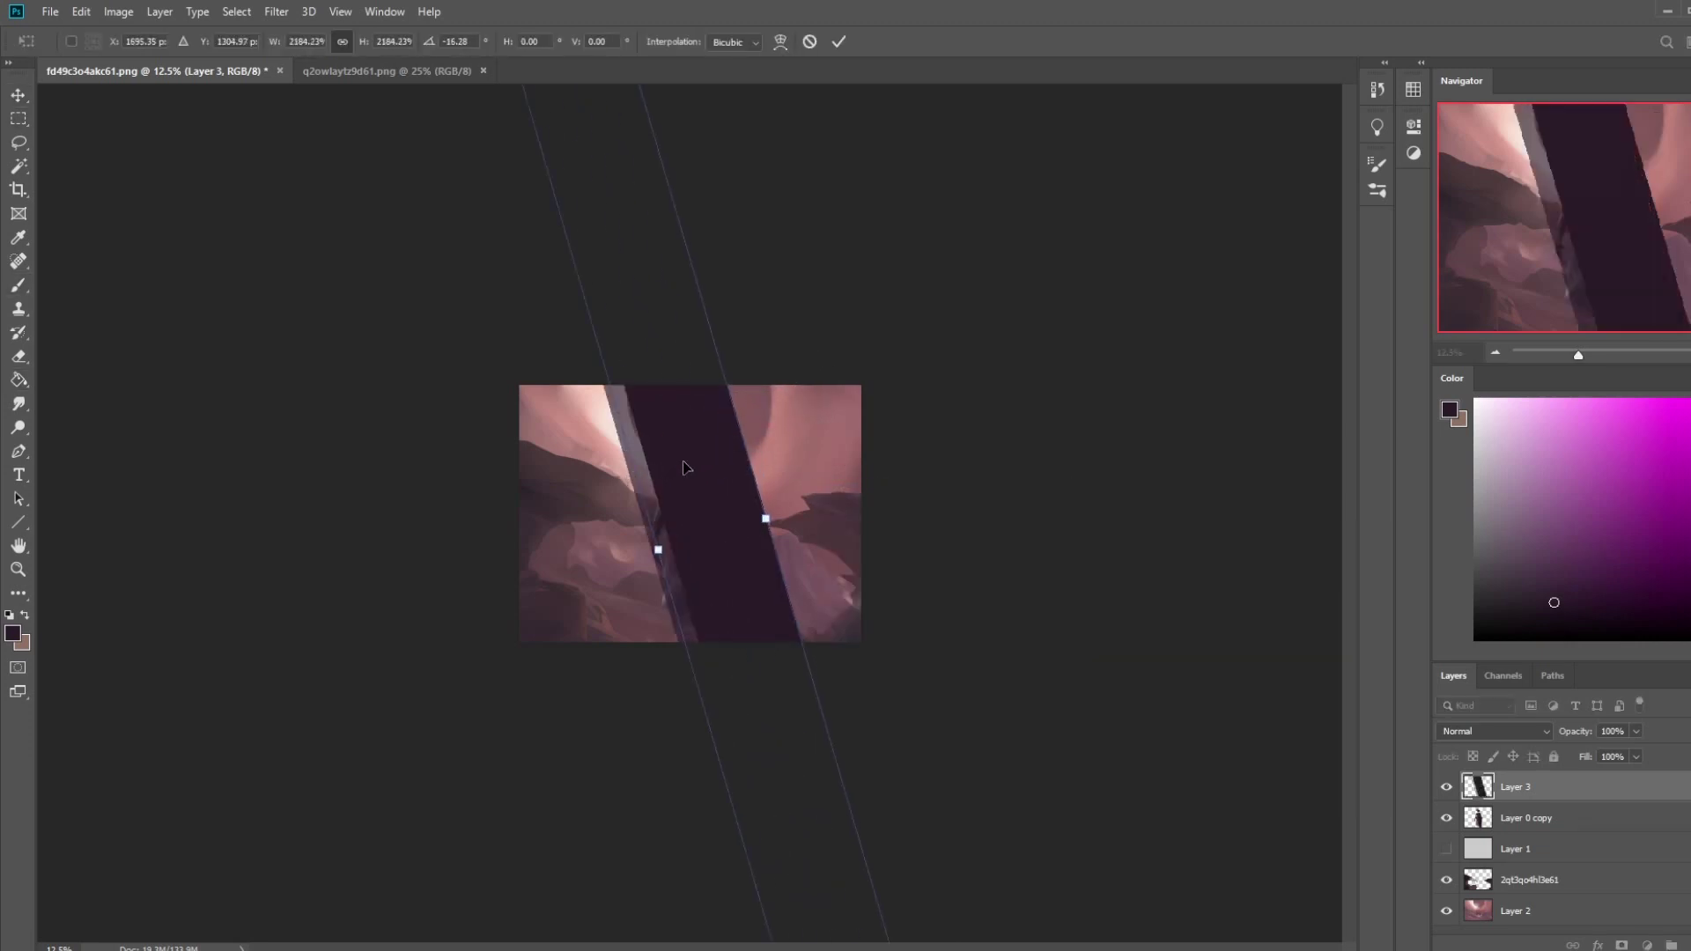
key("ctrl+z")
left_click(838, 42)
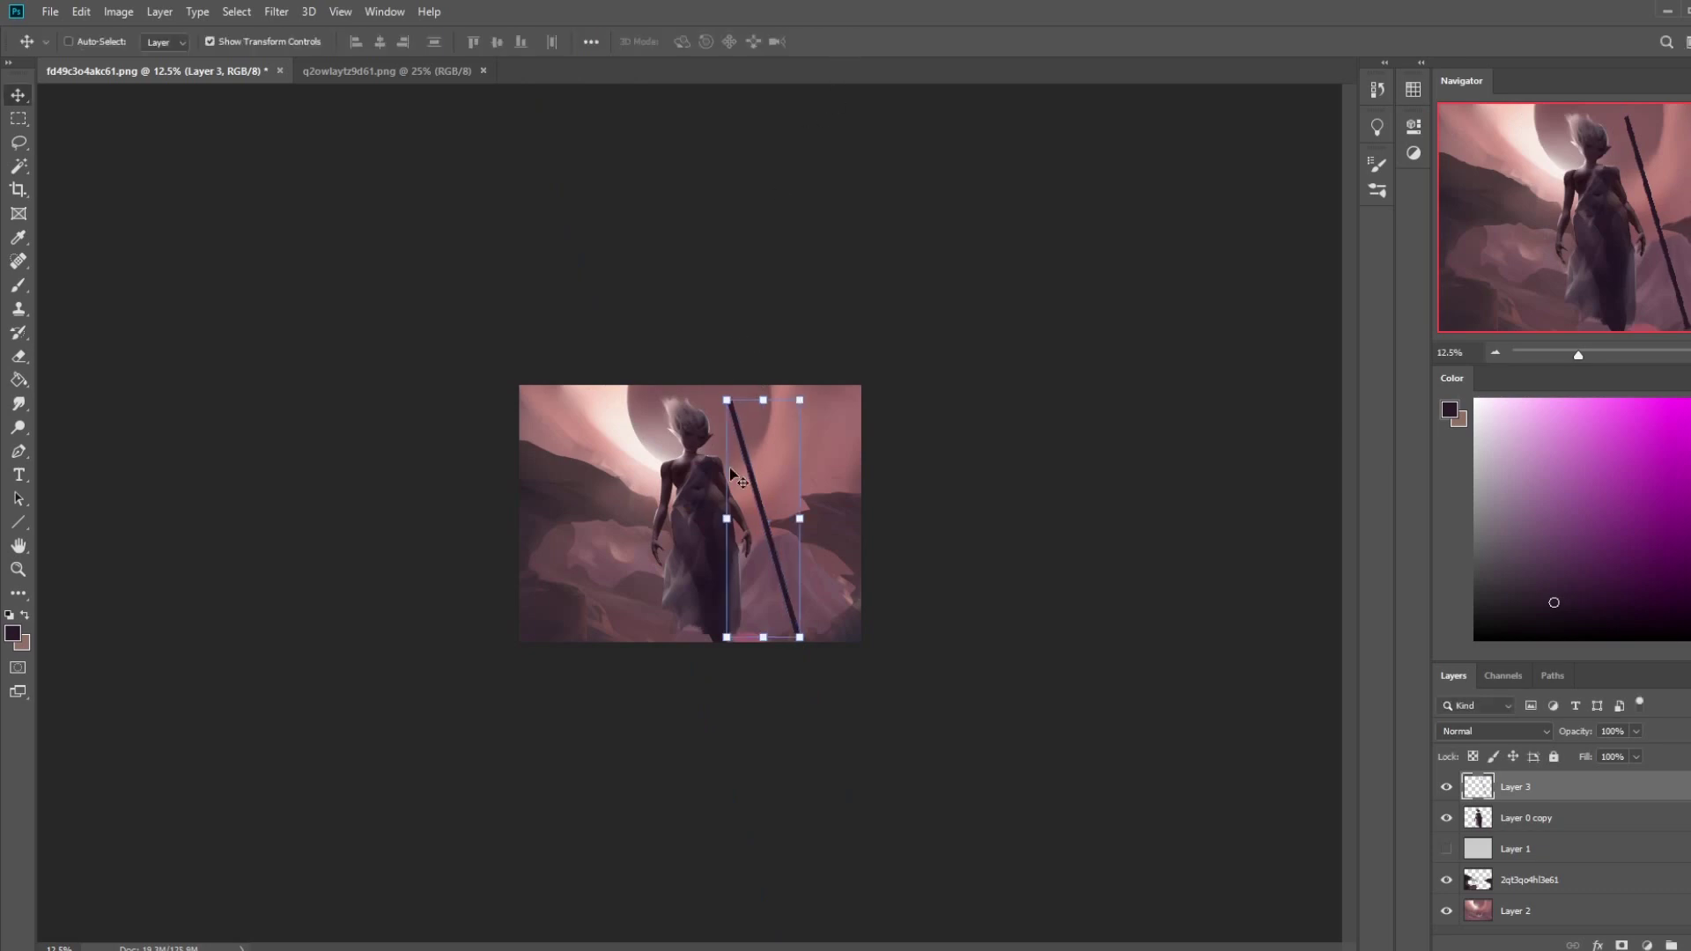
left_click_drag(759, 502, 615, 515)
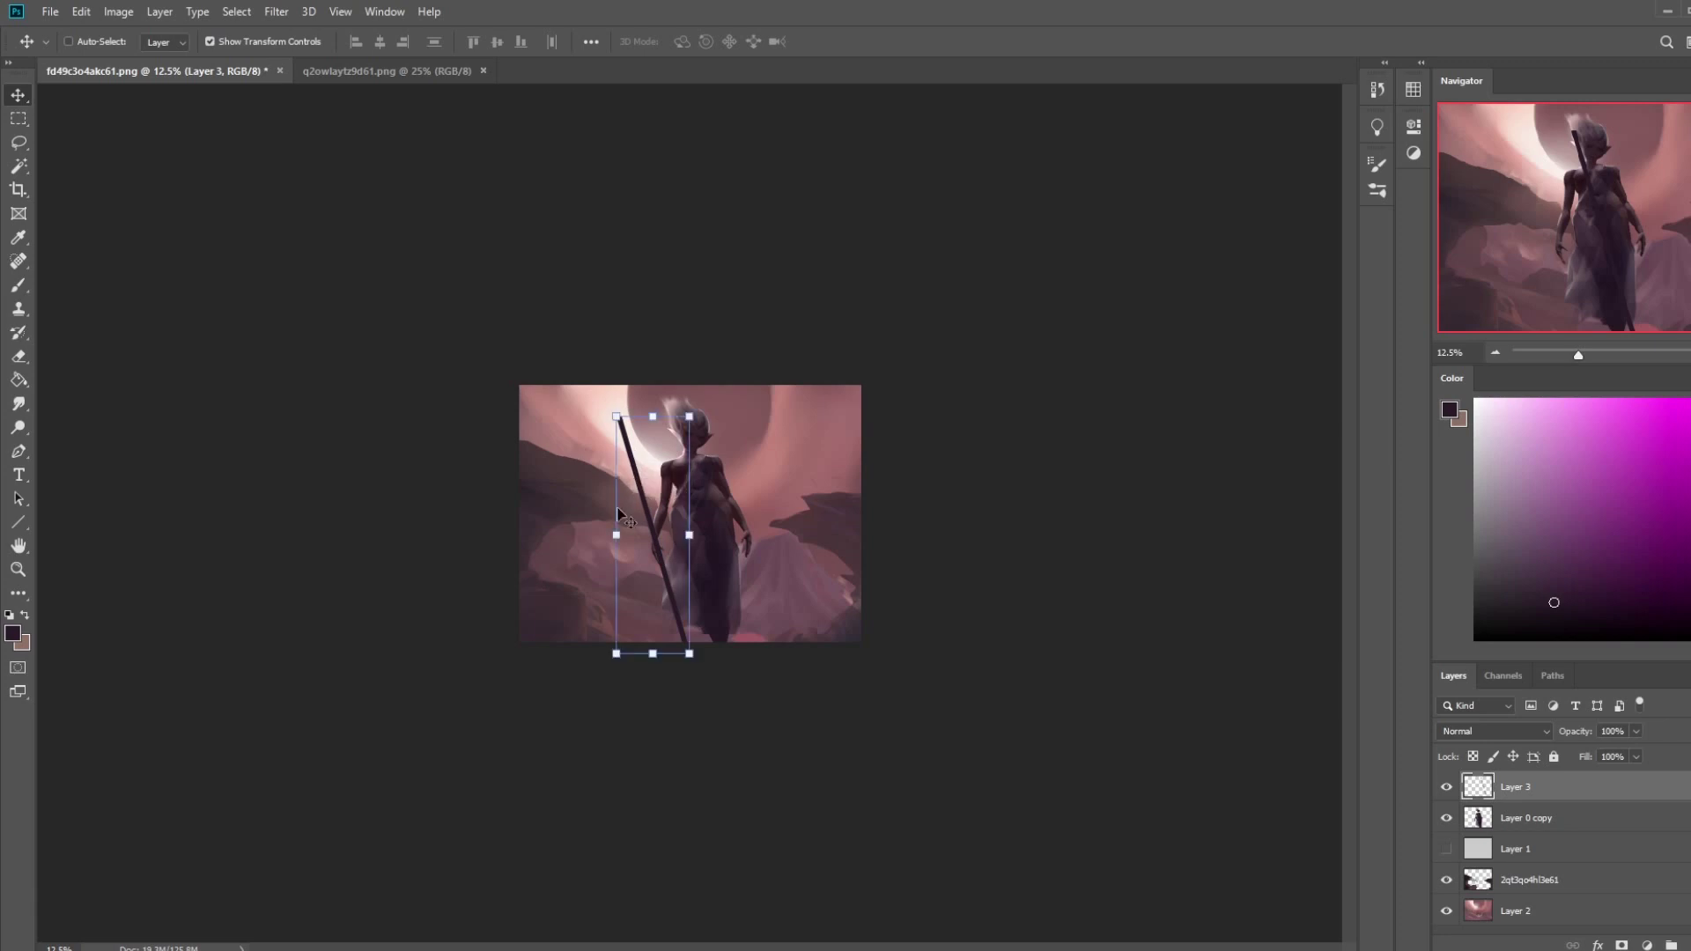
- Lasso the head on Layer 0 copy, then cut and paste it onto its own layer
left_click(1538, 822)
key("b")
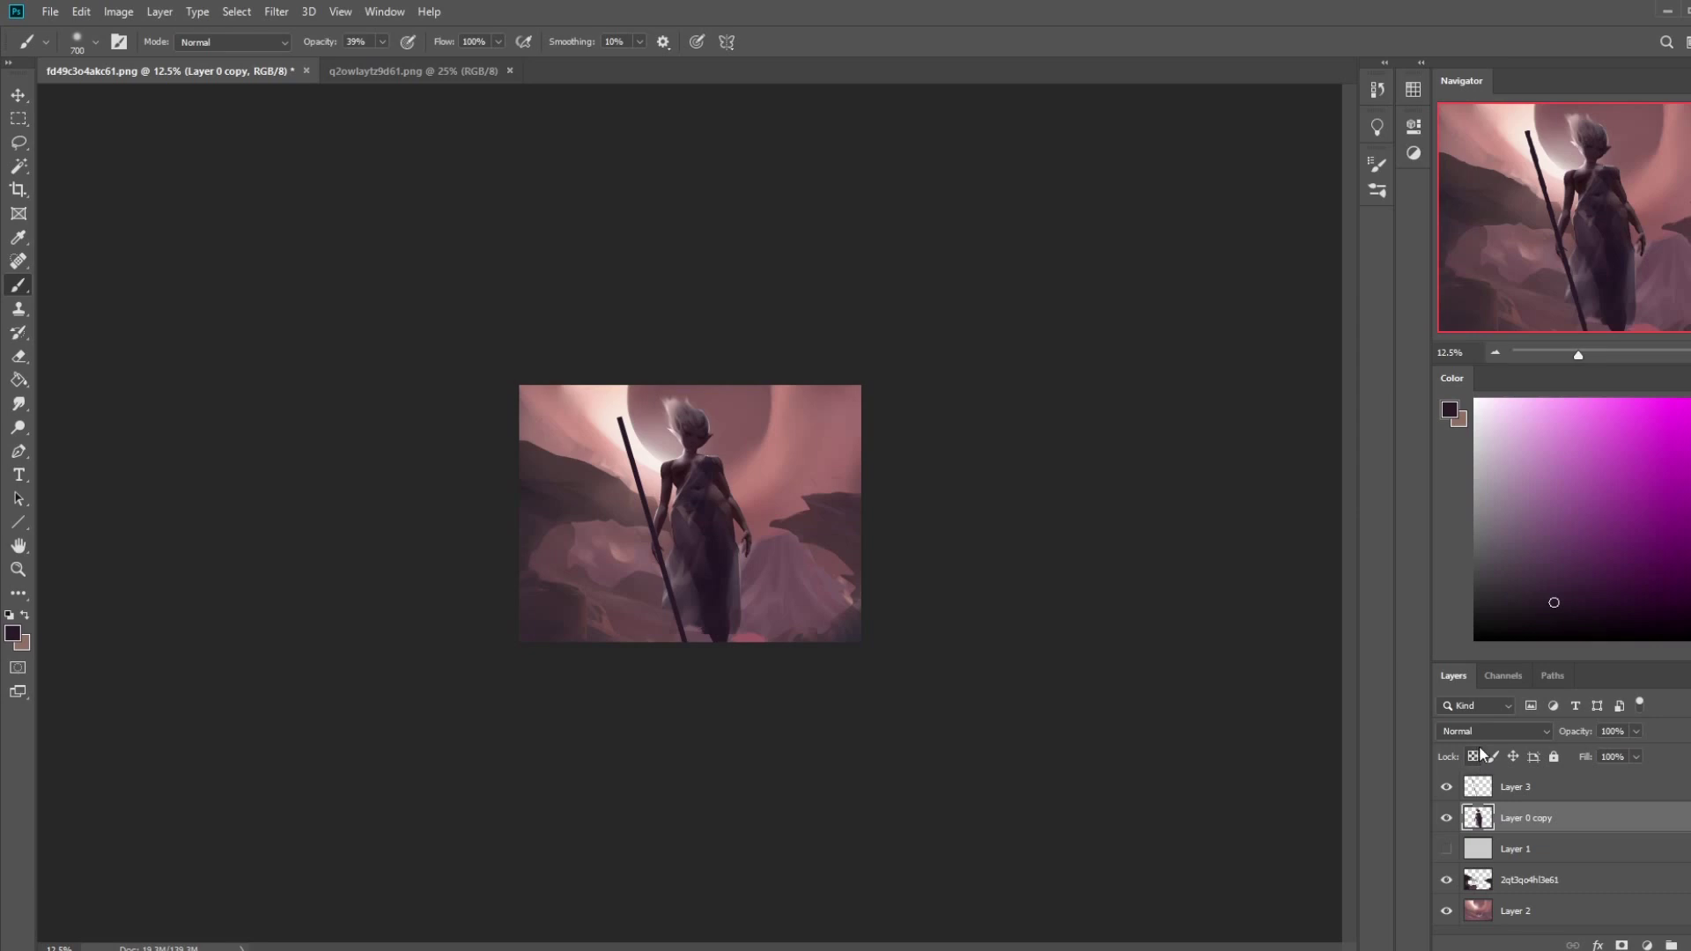
key("ctrl+plus")
key("ctrl+plus")
key("ctrl+plus")
key("l")
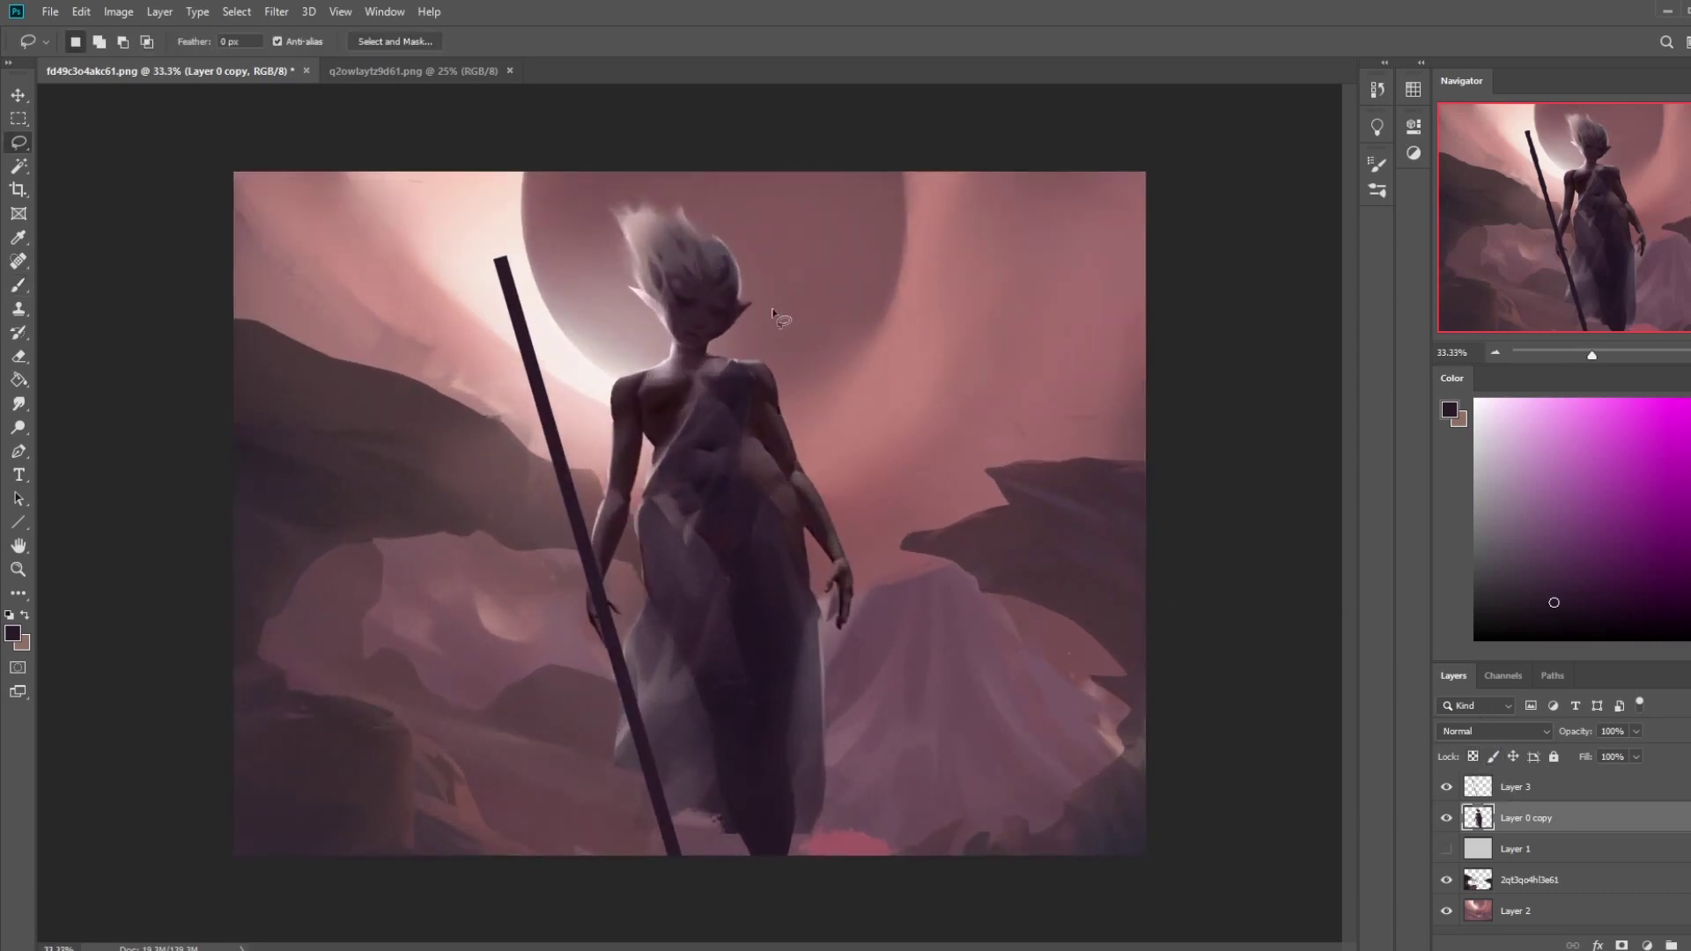
mouse_move(608, 282)
left_mouse_down()
mouse_move(782, 322)
mouse_move(705, 350)
left_mouse_up()
key("ctrl+BackSpace")
key("ctrl+z")
key("ctrl+shift+z")
key("ctrl+z")
key("ctrl+x")
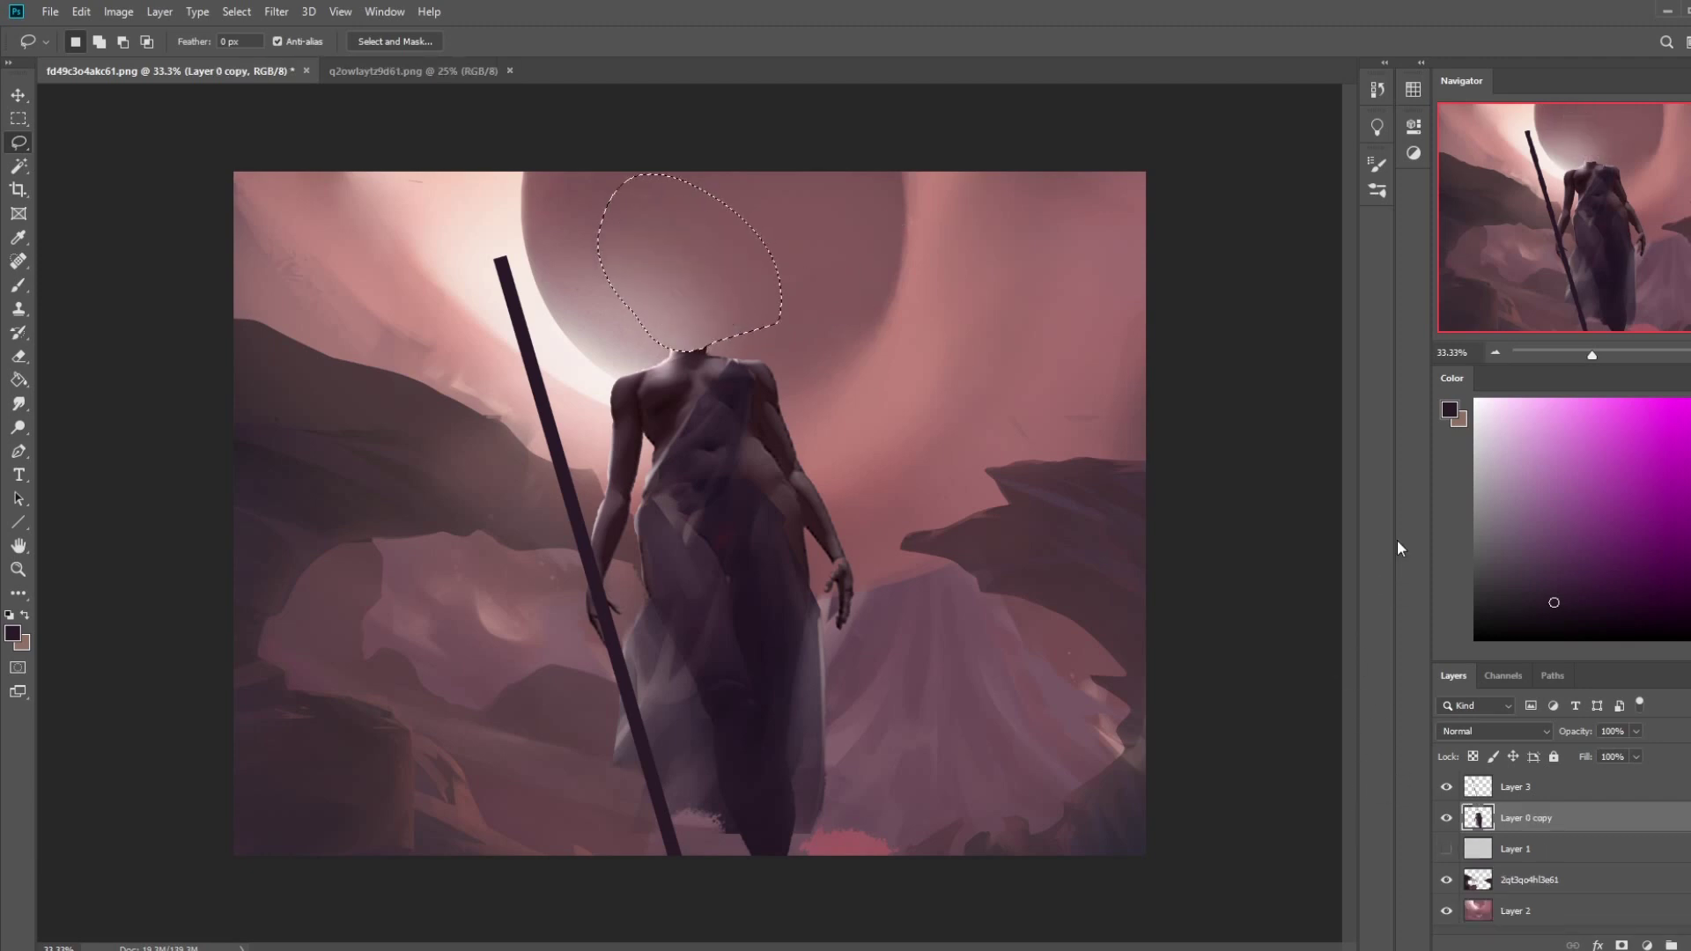
key("ctrl+v")
- Scale the pasted head down to 93.92% and nudge it slightly up and to the right over the neck
key("v")
left_click_drag(769, 346, 716, 326)
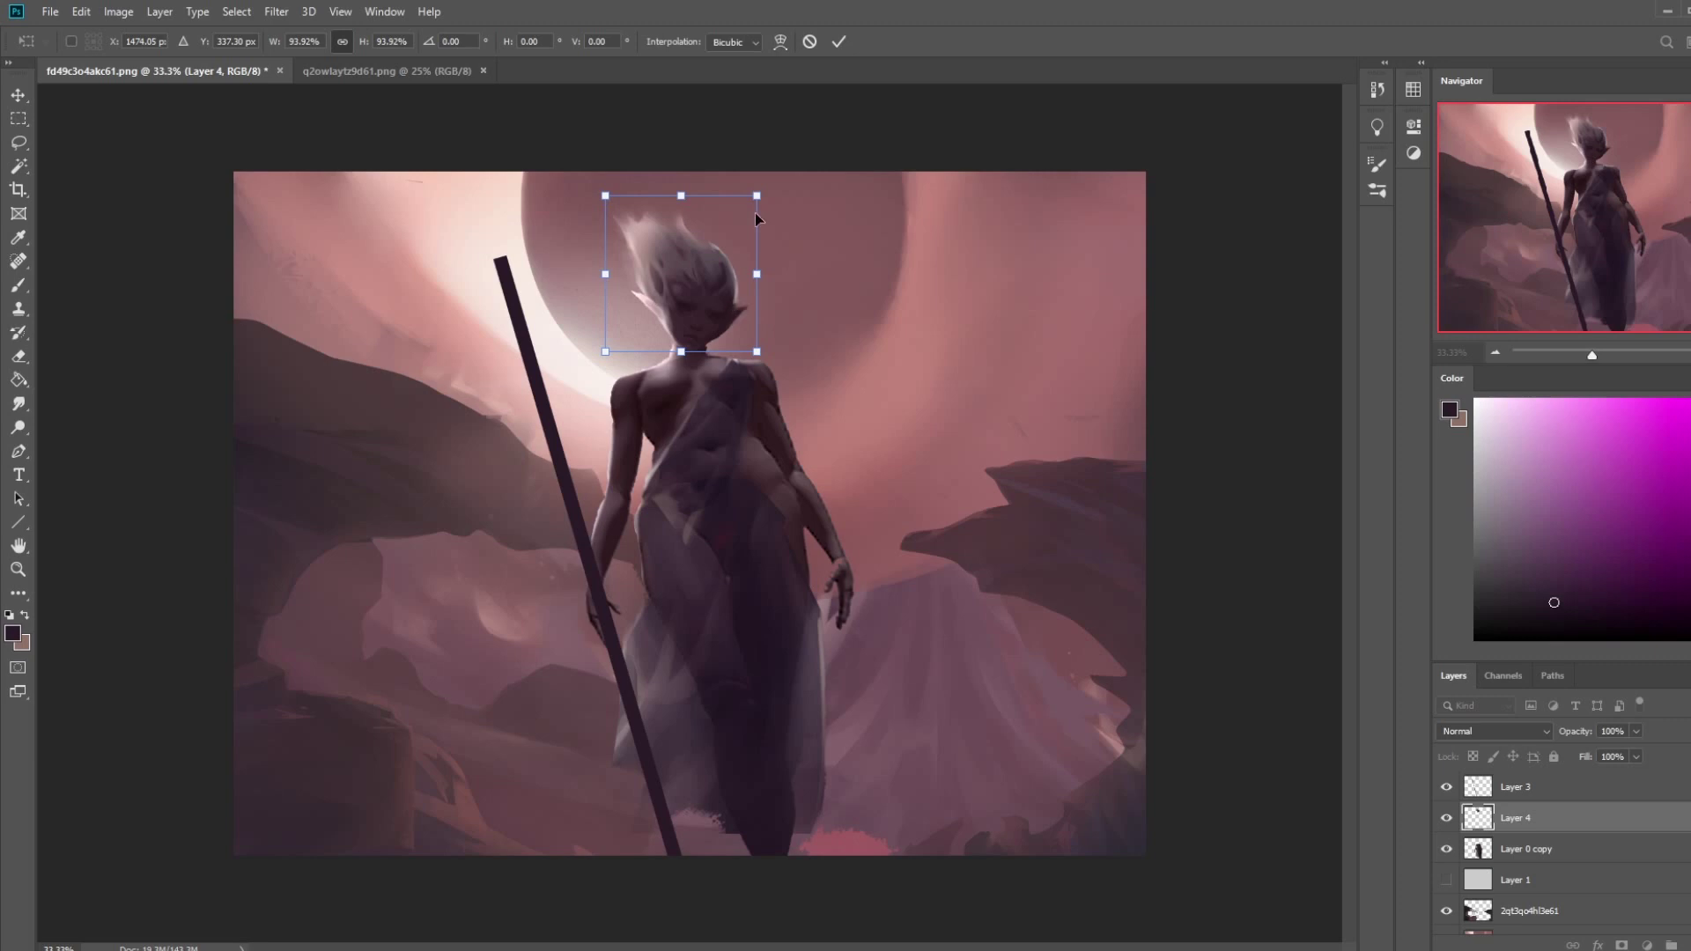
key("Up")
key("Up")
key("Up")
key("Right")
key("Right")
key("Right")
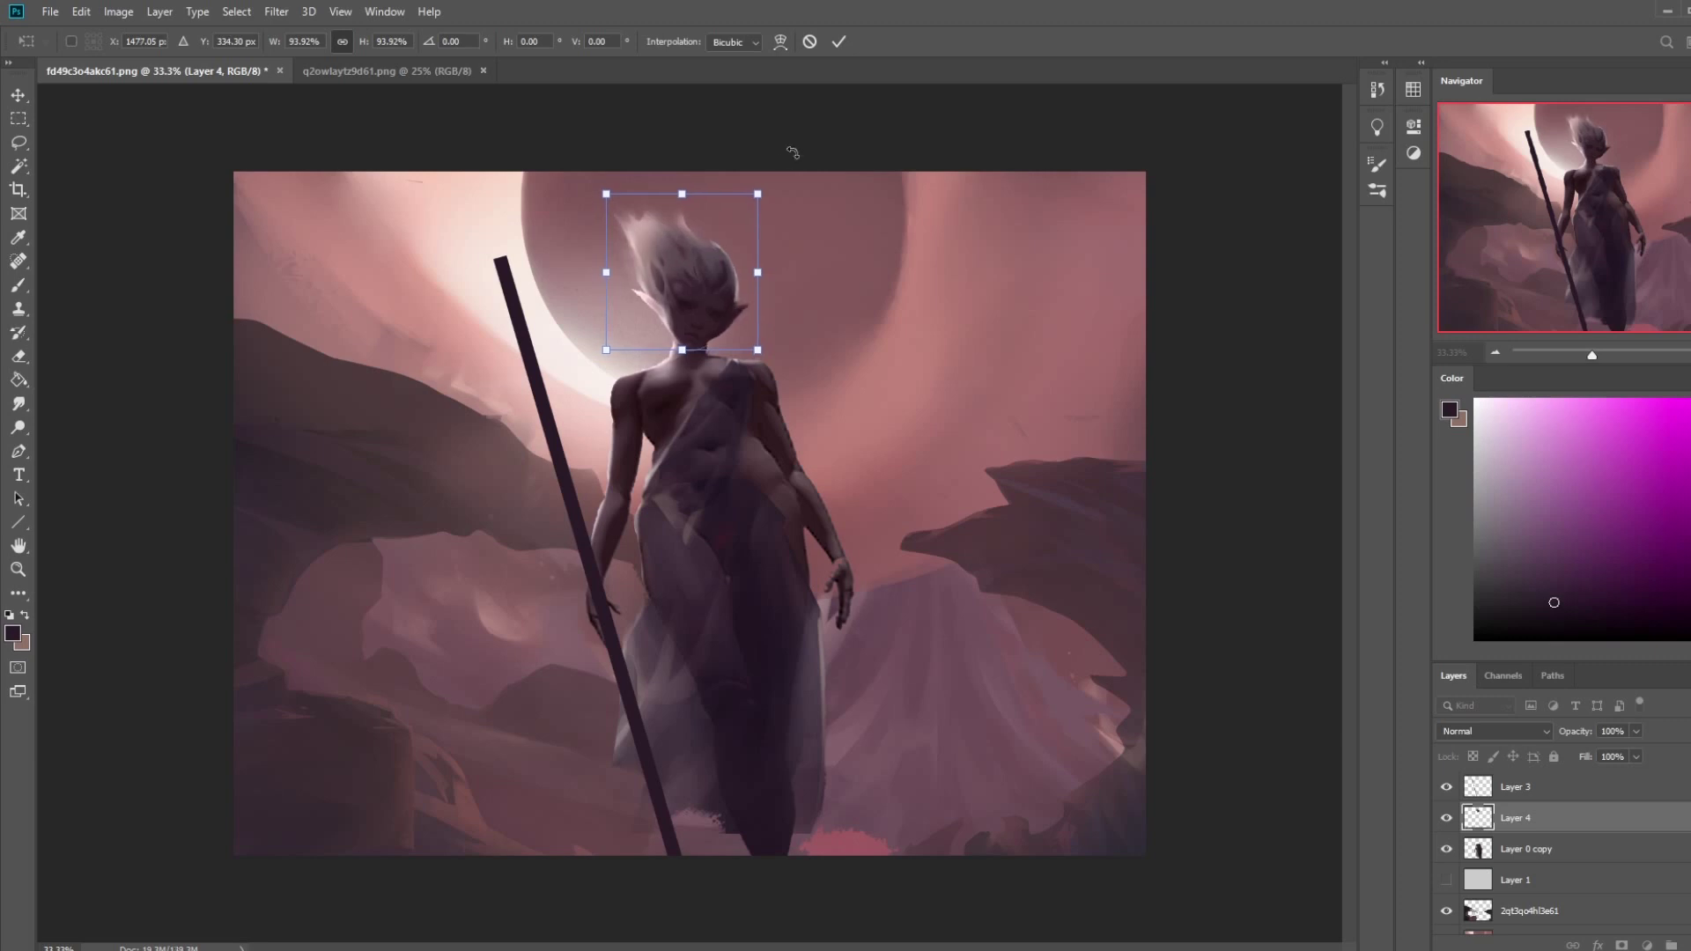
key("Return")
- Add a new layer beneath the figure and fill in the neck with a dark skin tone, using a 40 px bristle brush at 100% opacity
key("e")
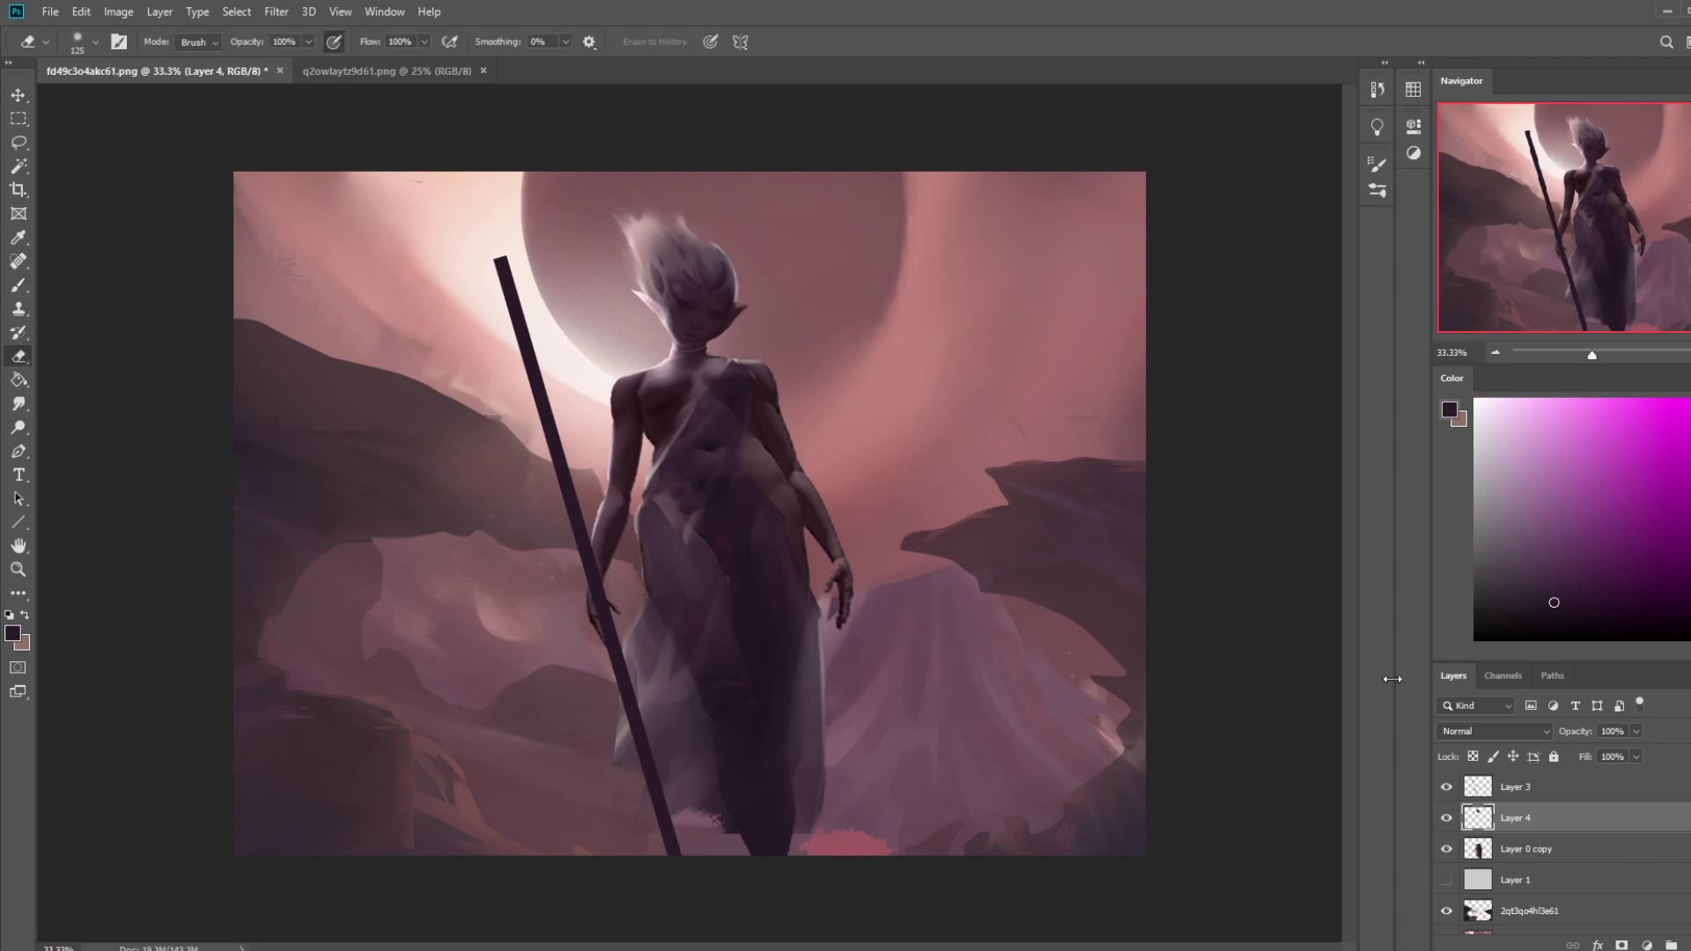
left_click(1546, 853)
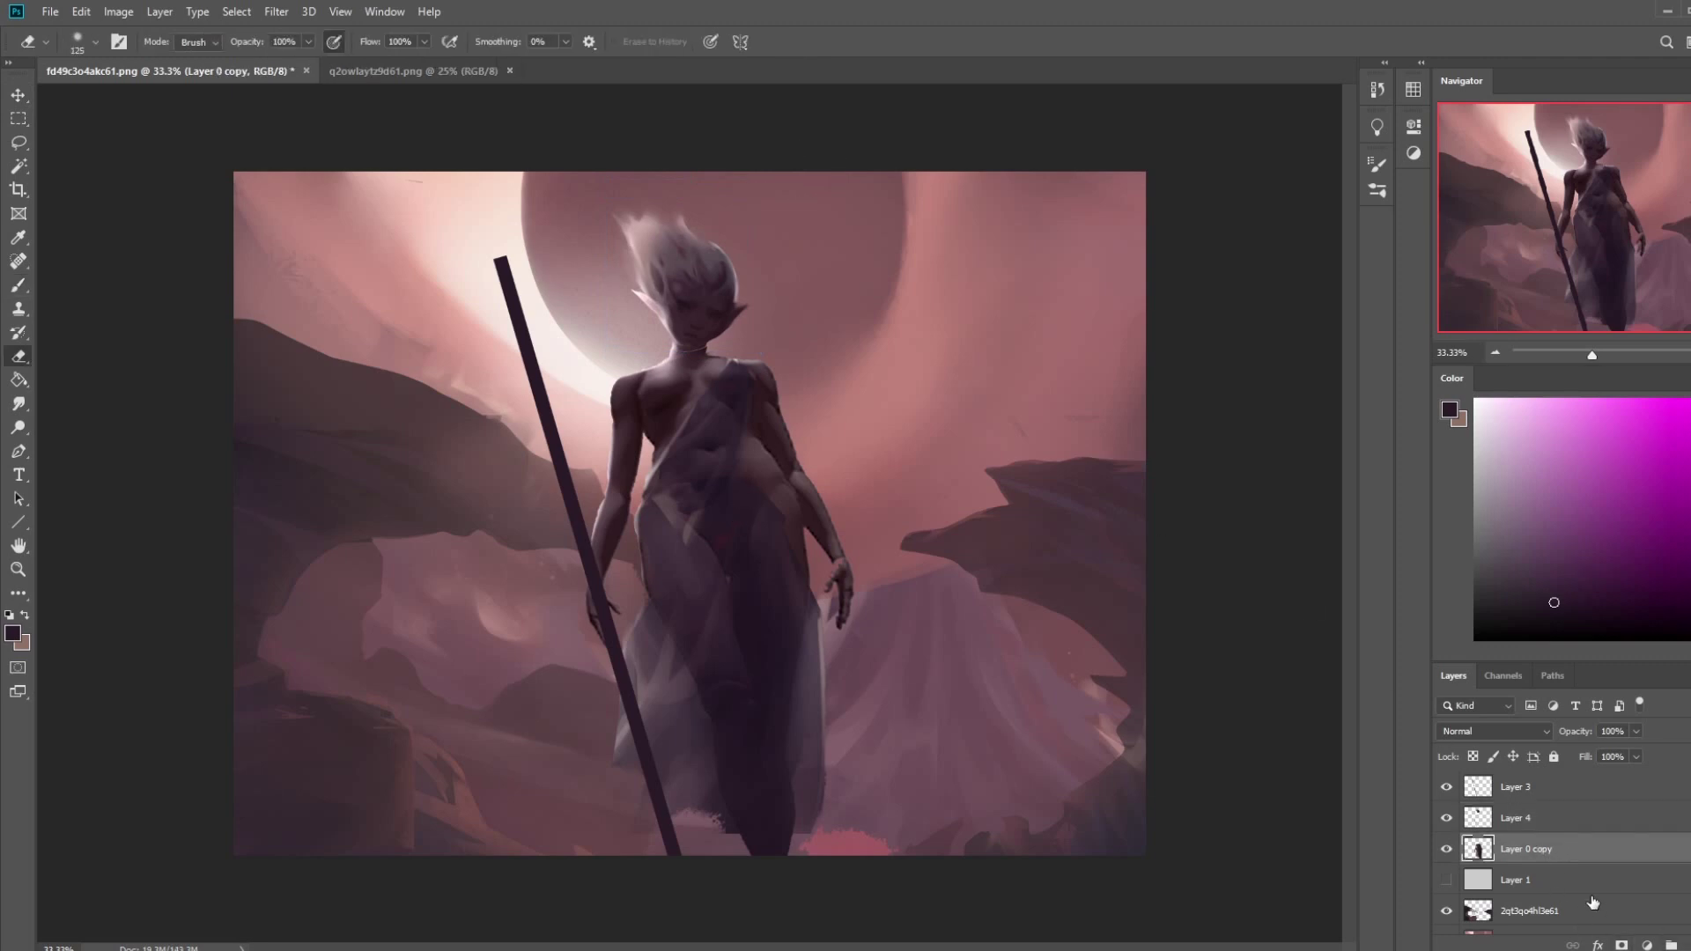
left_click(1590, 883)
key("ctrl+shift+alt+n")
key("b")
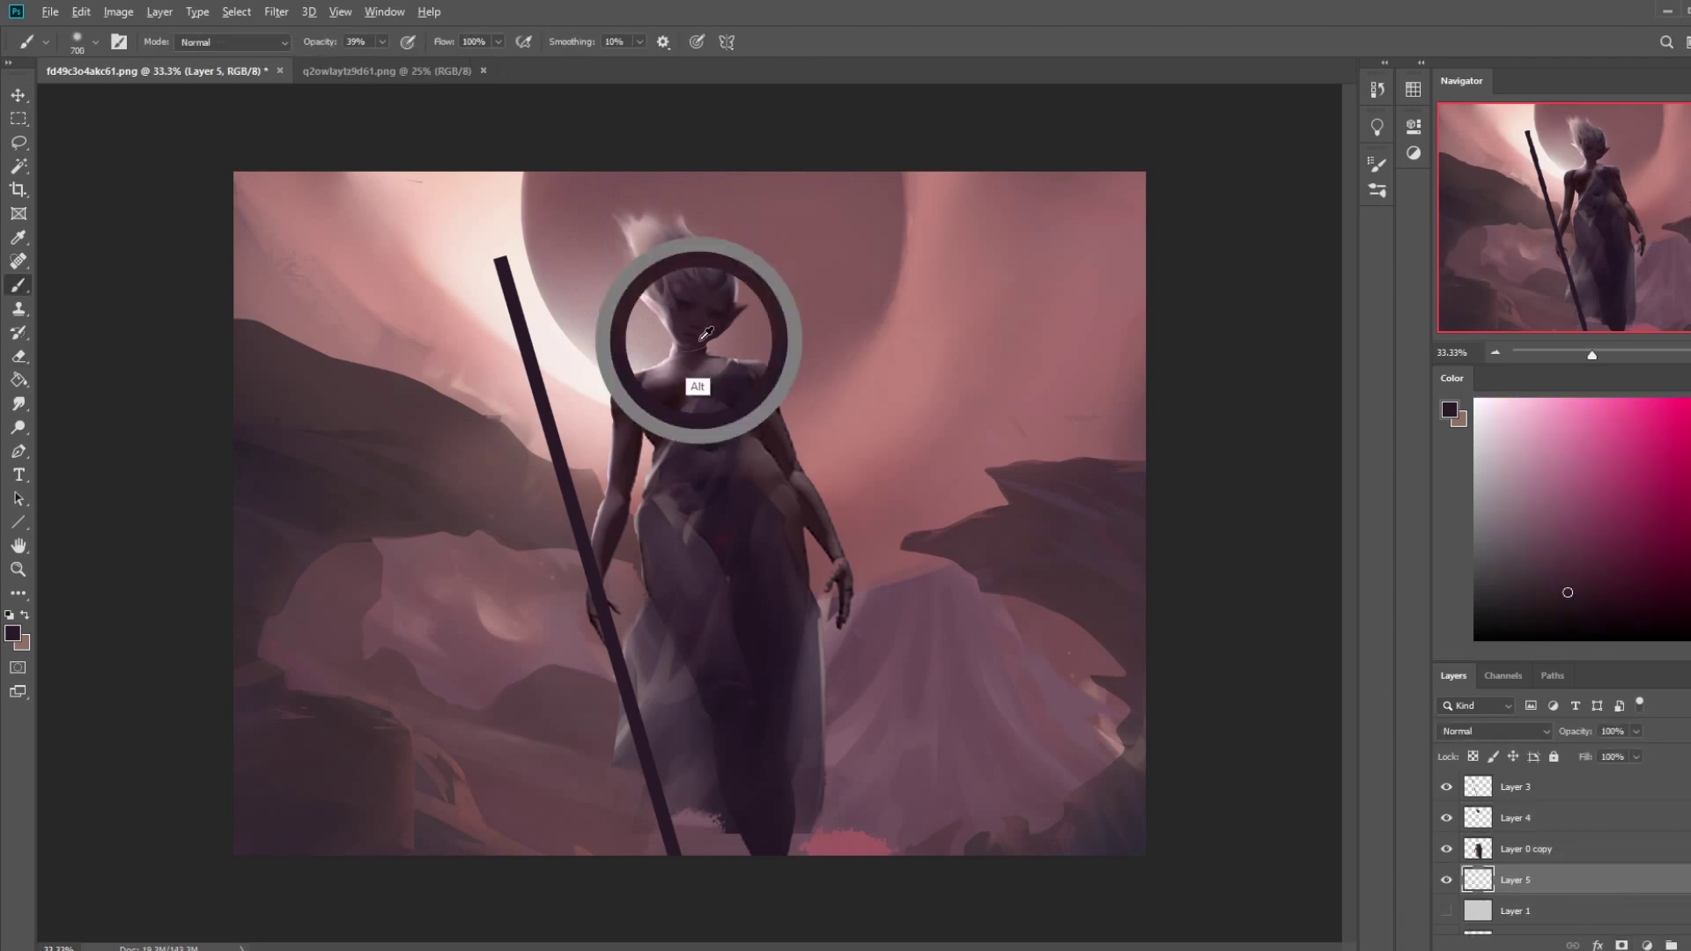
right_click(757, 405)
left_click(826, 617)
left_click(1296, 394)
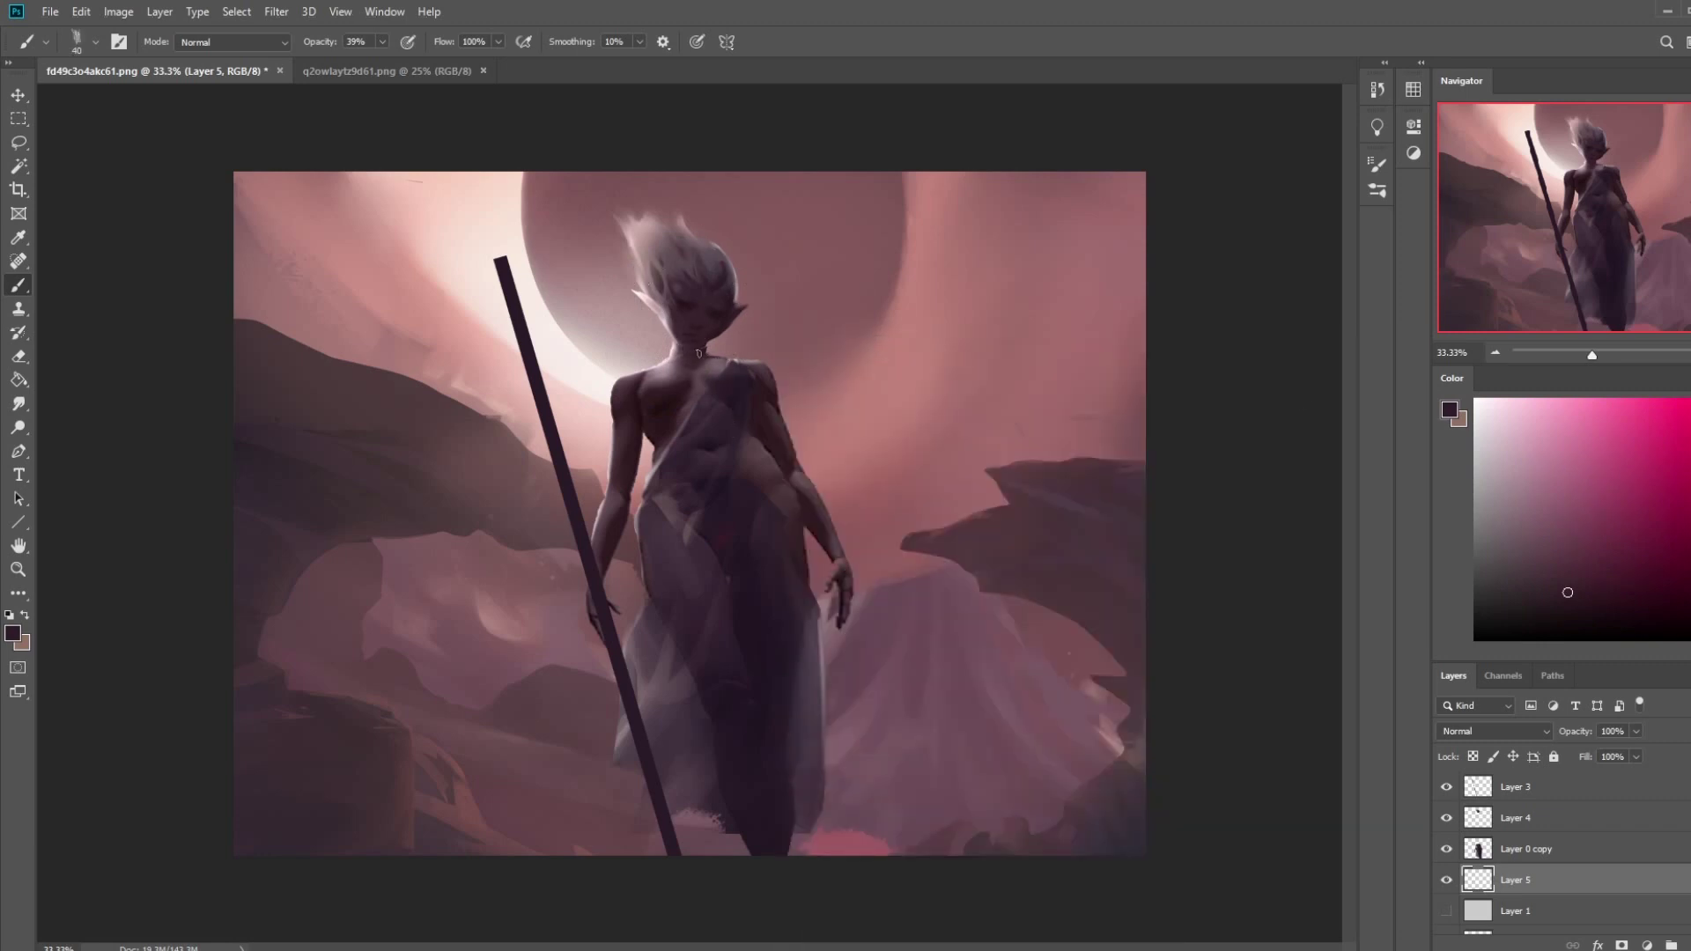
left_click_drag(382, 41, 445, 64)
- Merge Layer 0 copy down into Layer 5 and switch the Eraser to a 35 px bristle tip
right_click(1535, 848)
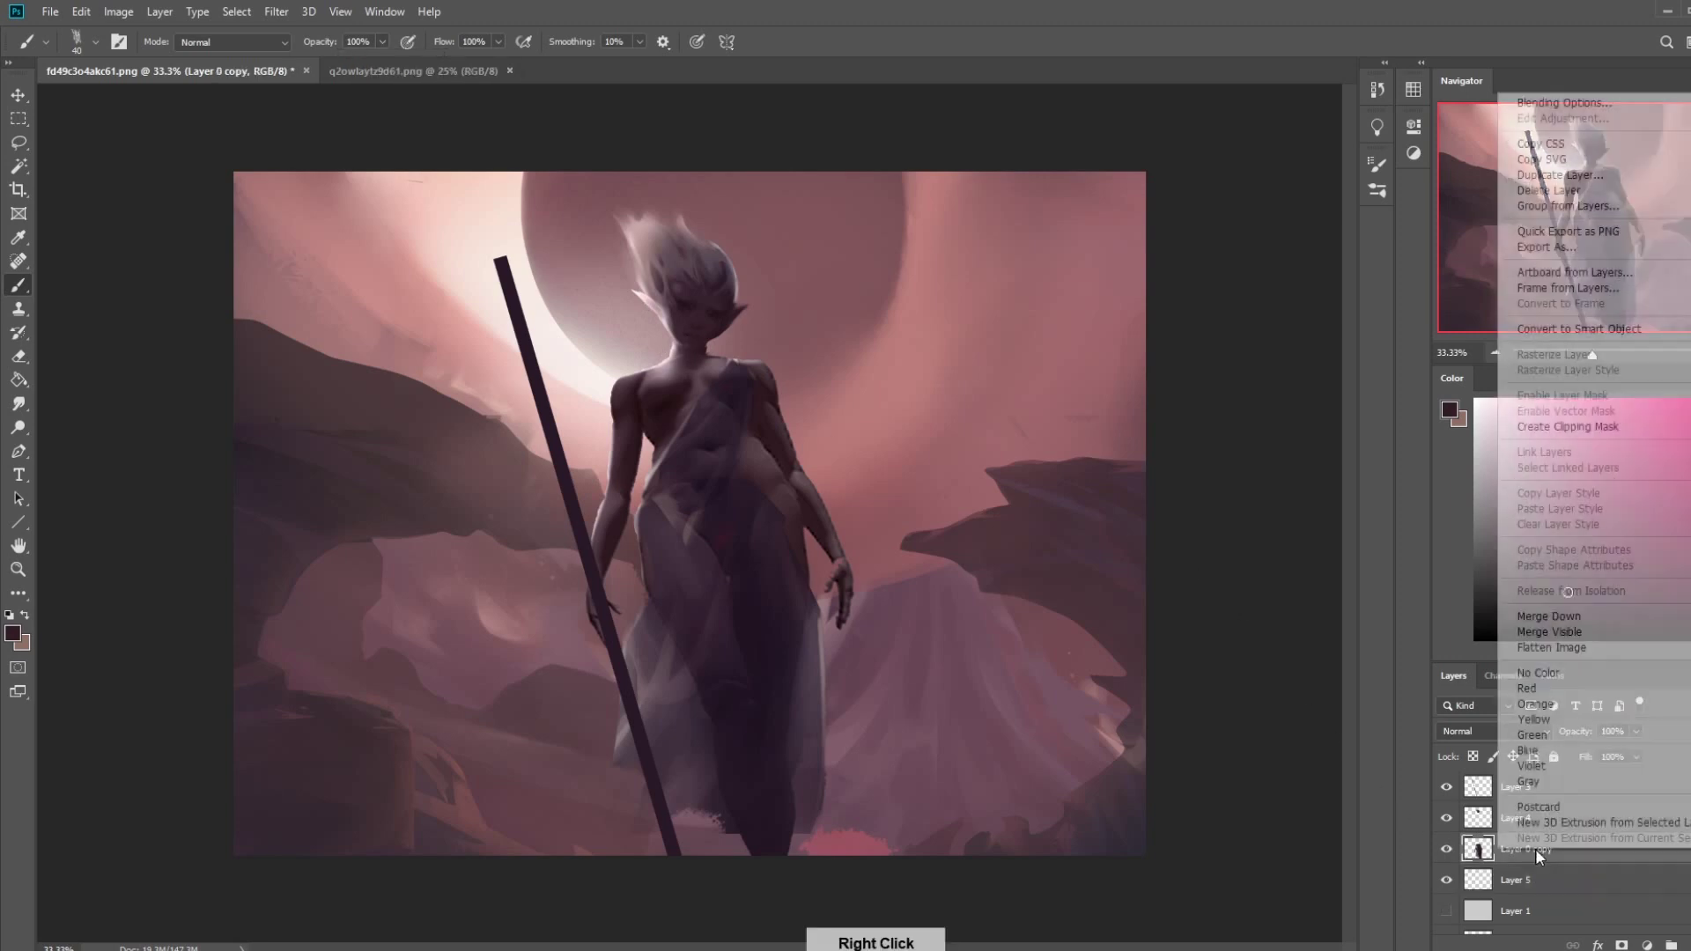
left_click(1595, 614)
key("e")
right_click(808, 339)
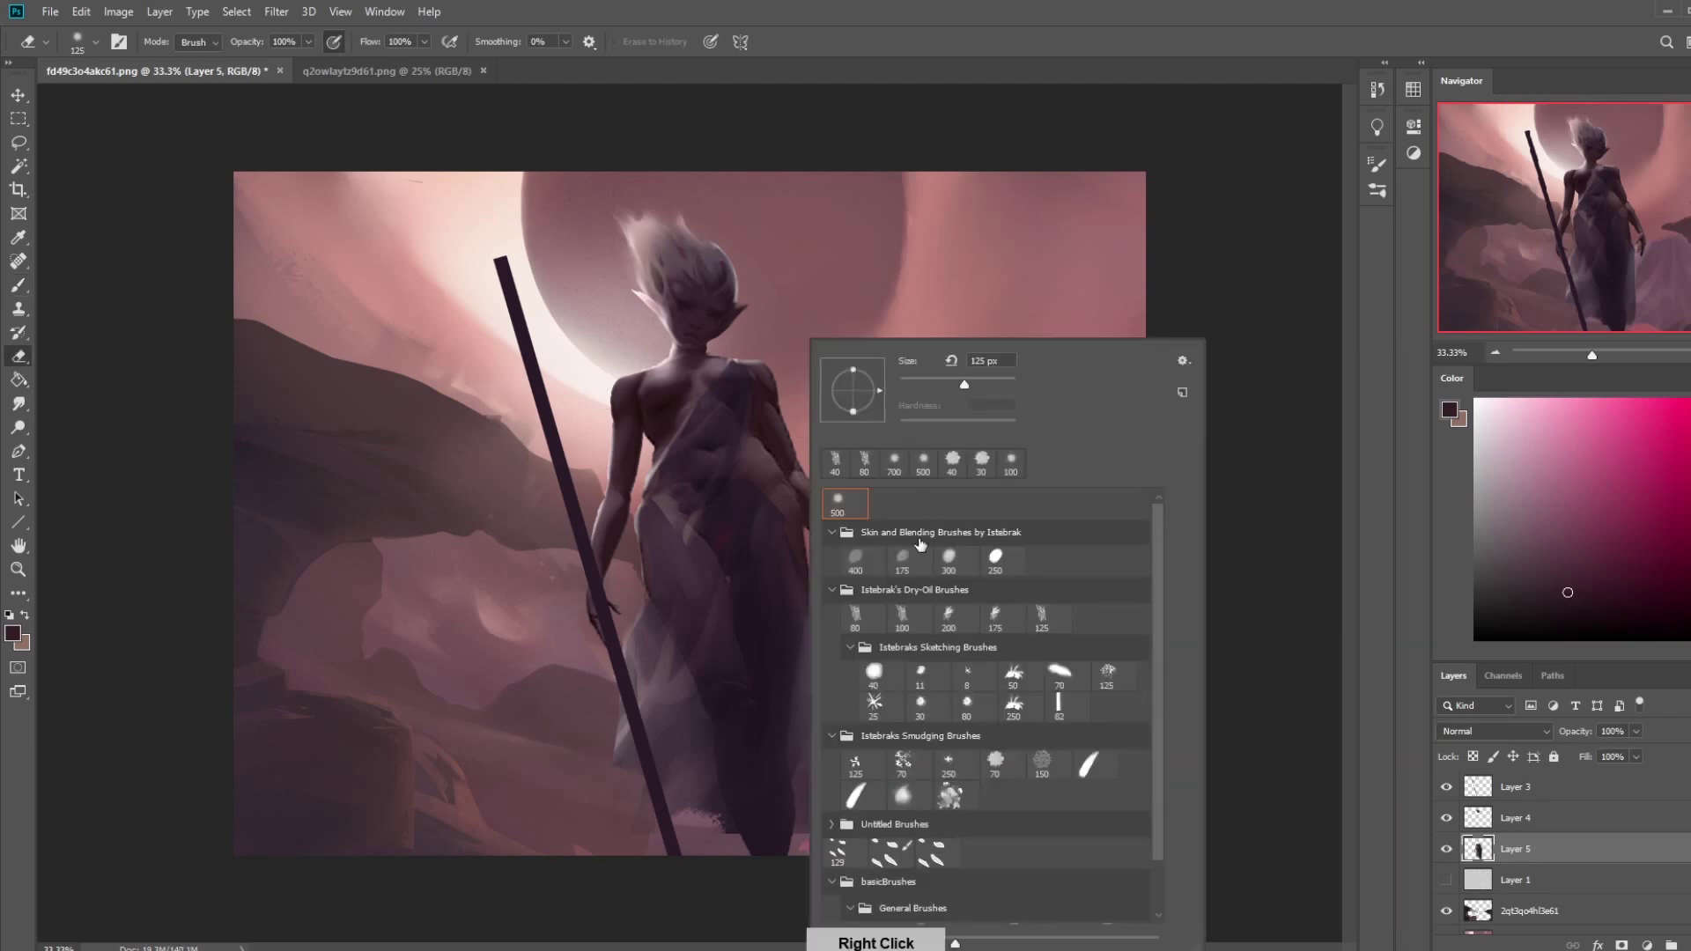
double_click(1013, 435)
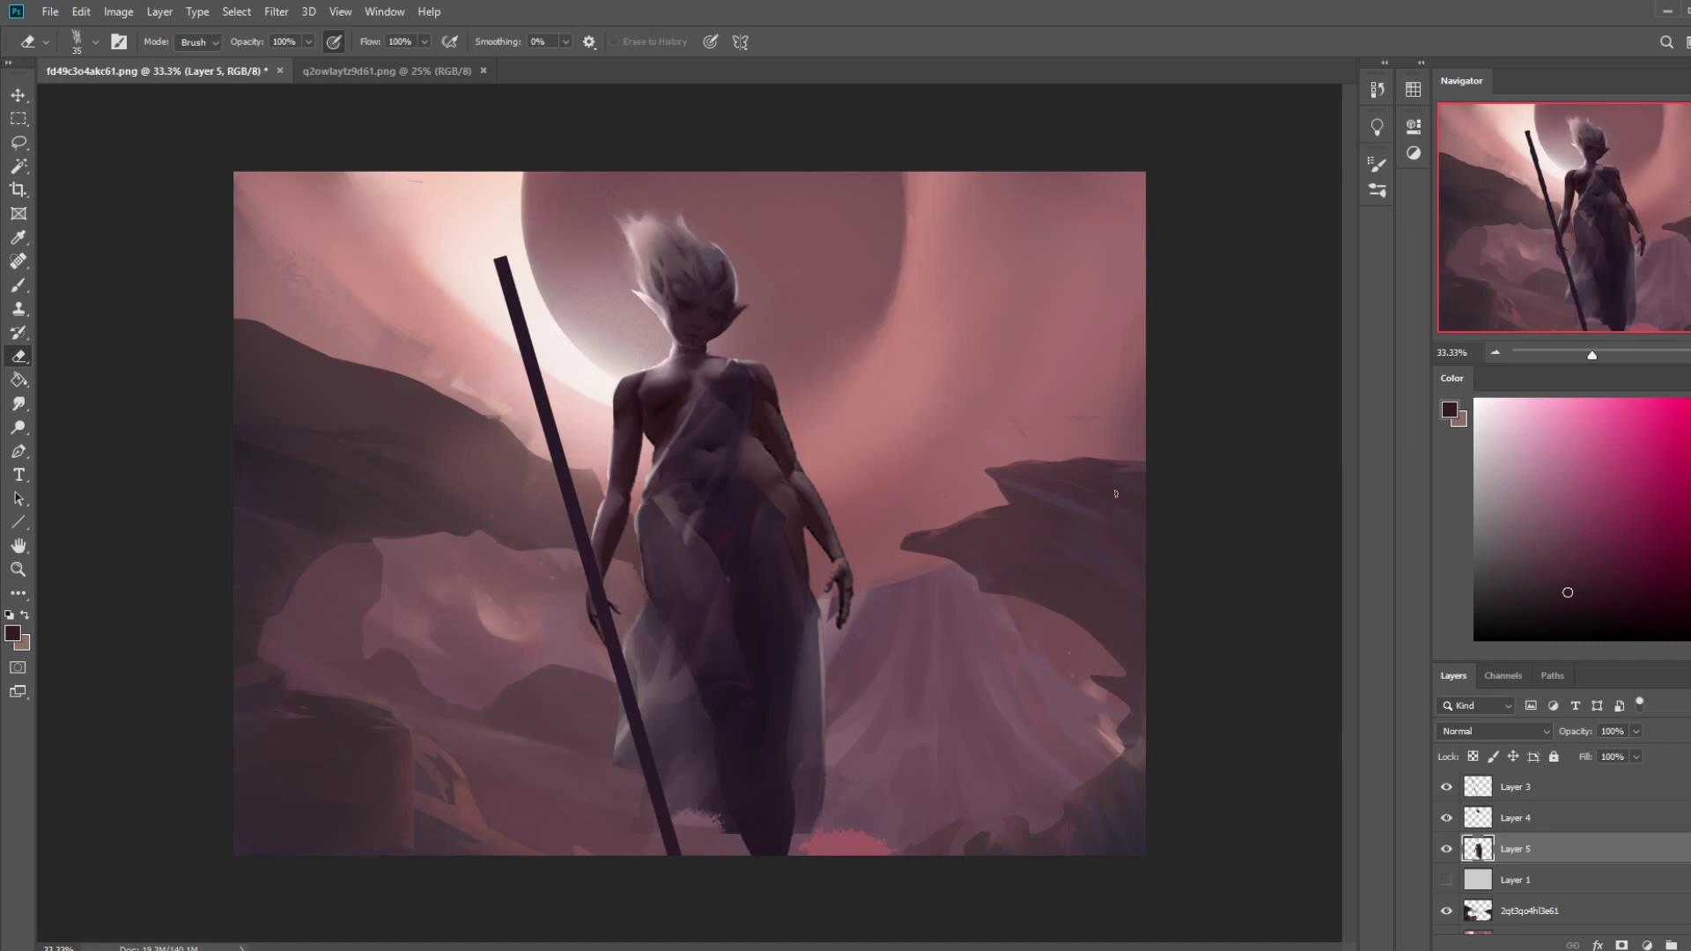
- Lock transparent pixels on Layer 5 and merge the head on Layer 4 down into it
scroll(1106, 493, "down", 2)
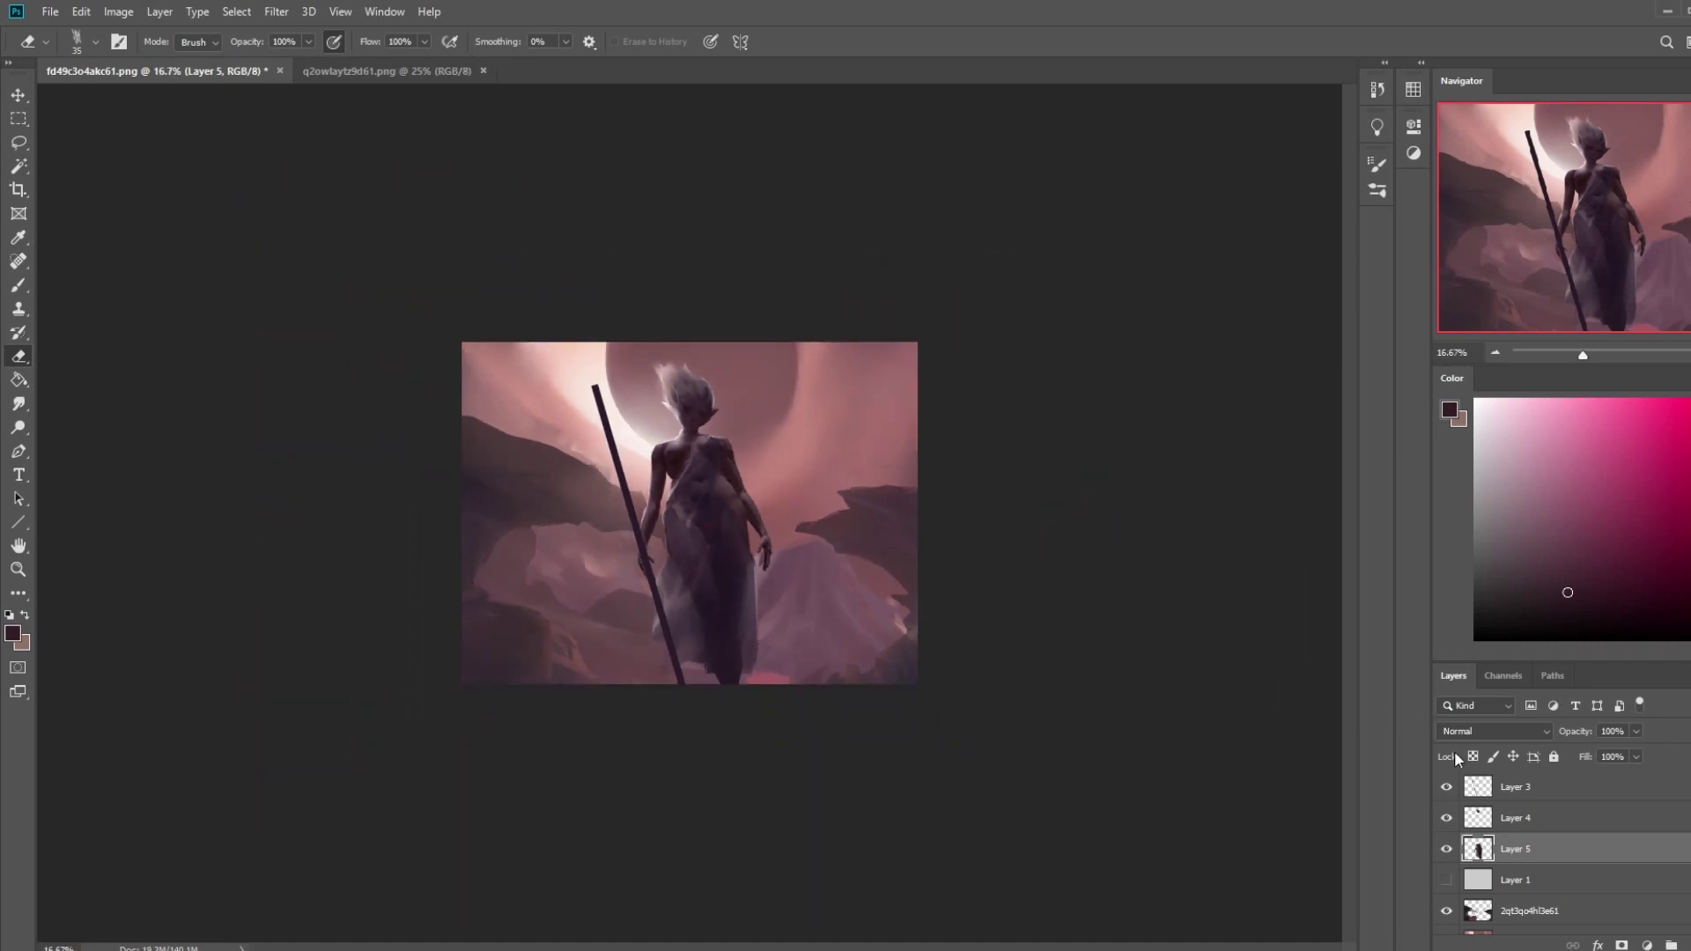
left_click(1474, 758)
right_click(1501, 810)
left_click(1537, 587)
key("b")
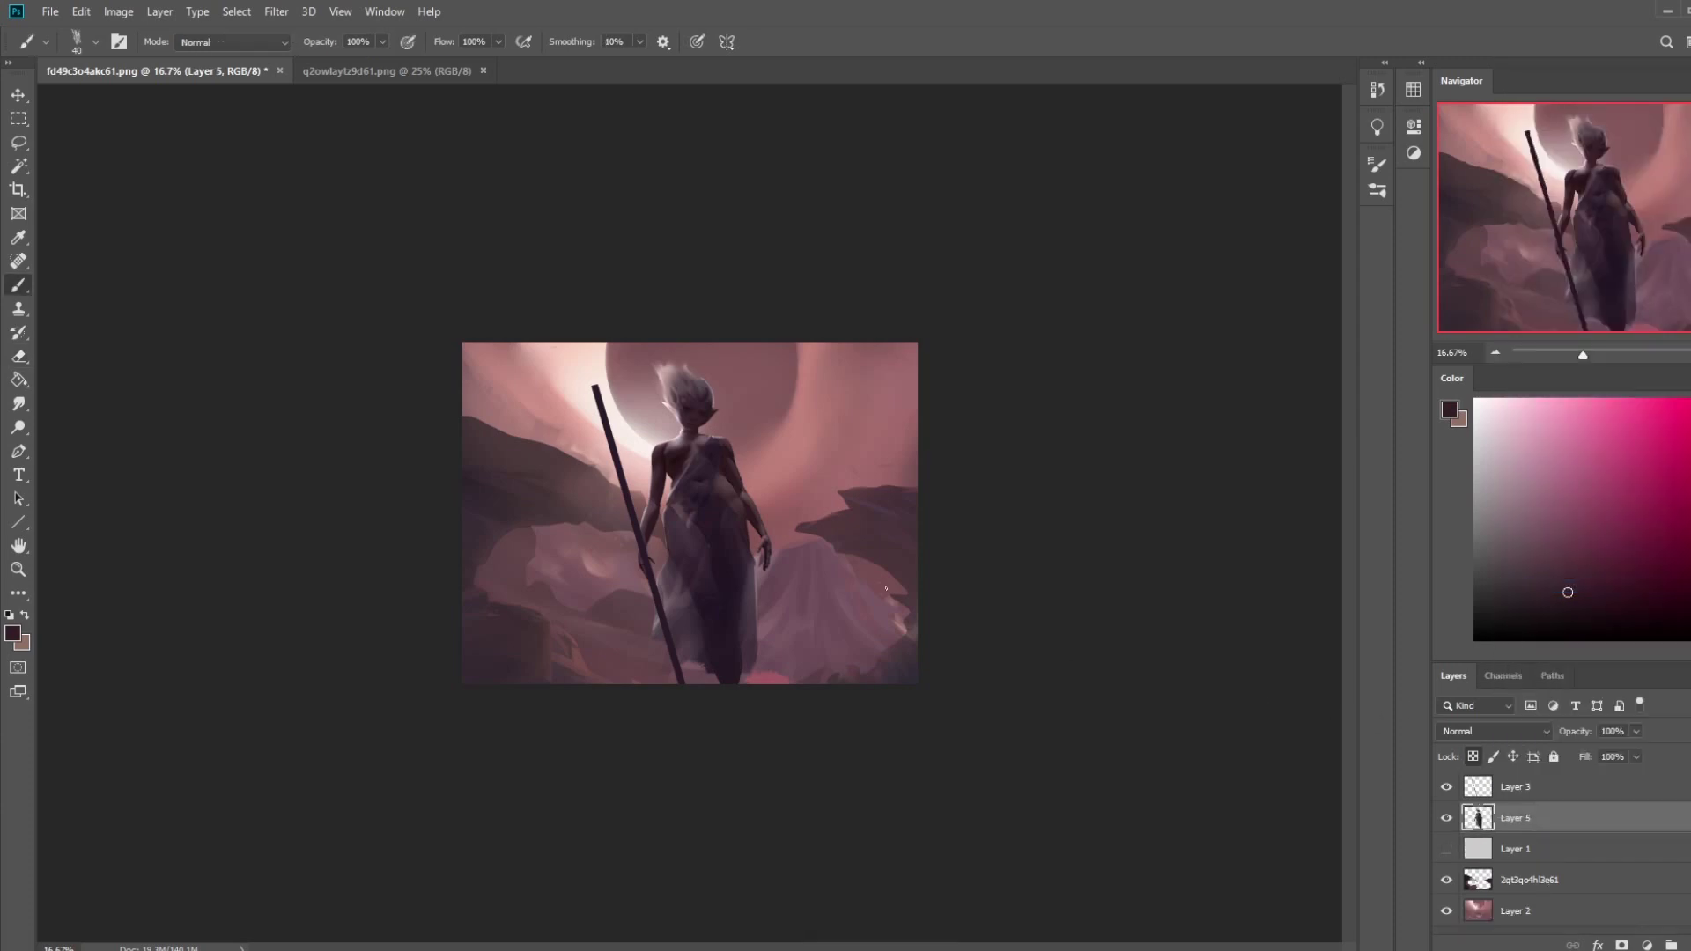
- Clean up the stray edges around the neck and shoulder on Layer 5 with the Eraser
left_click(687, 435, "alt")
key("z")
left_click_drag(690, 433, 755, 484)
key("e")
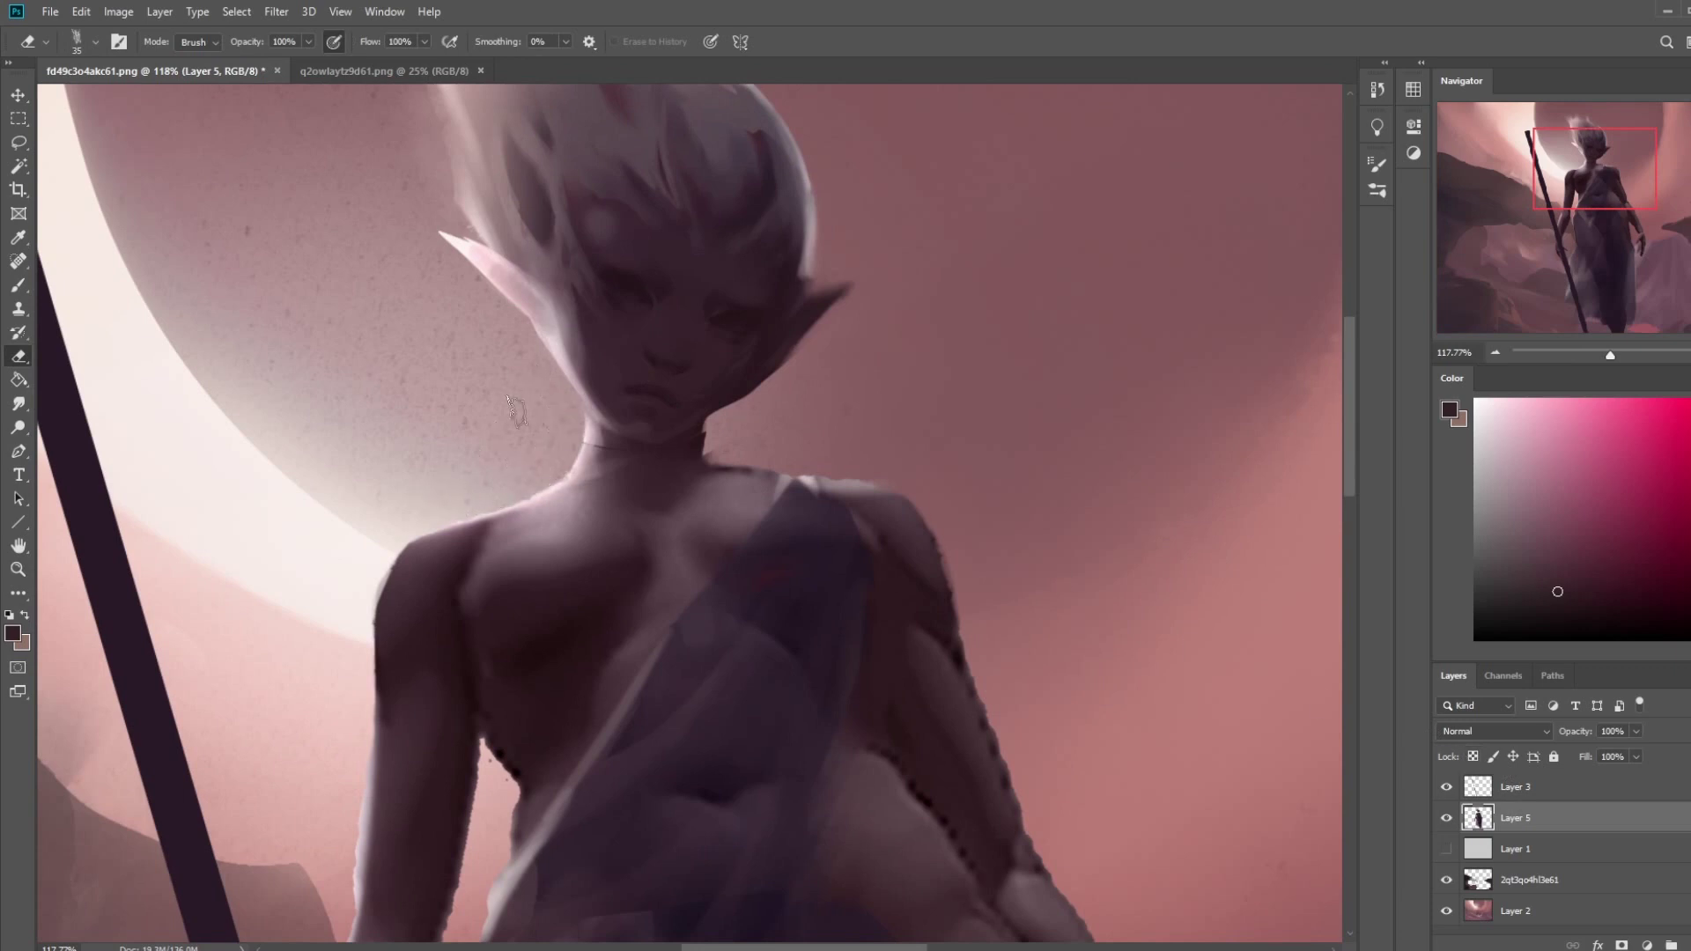
key("bracketleft")
key("bracketright")
key("l")
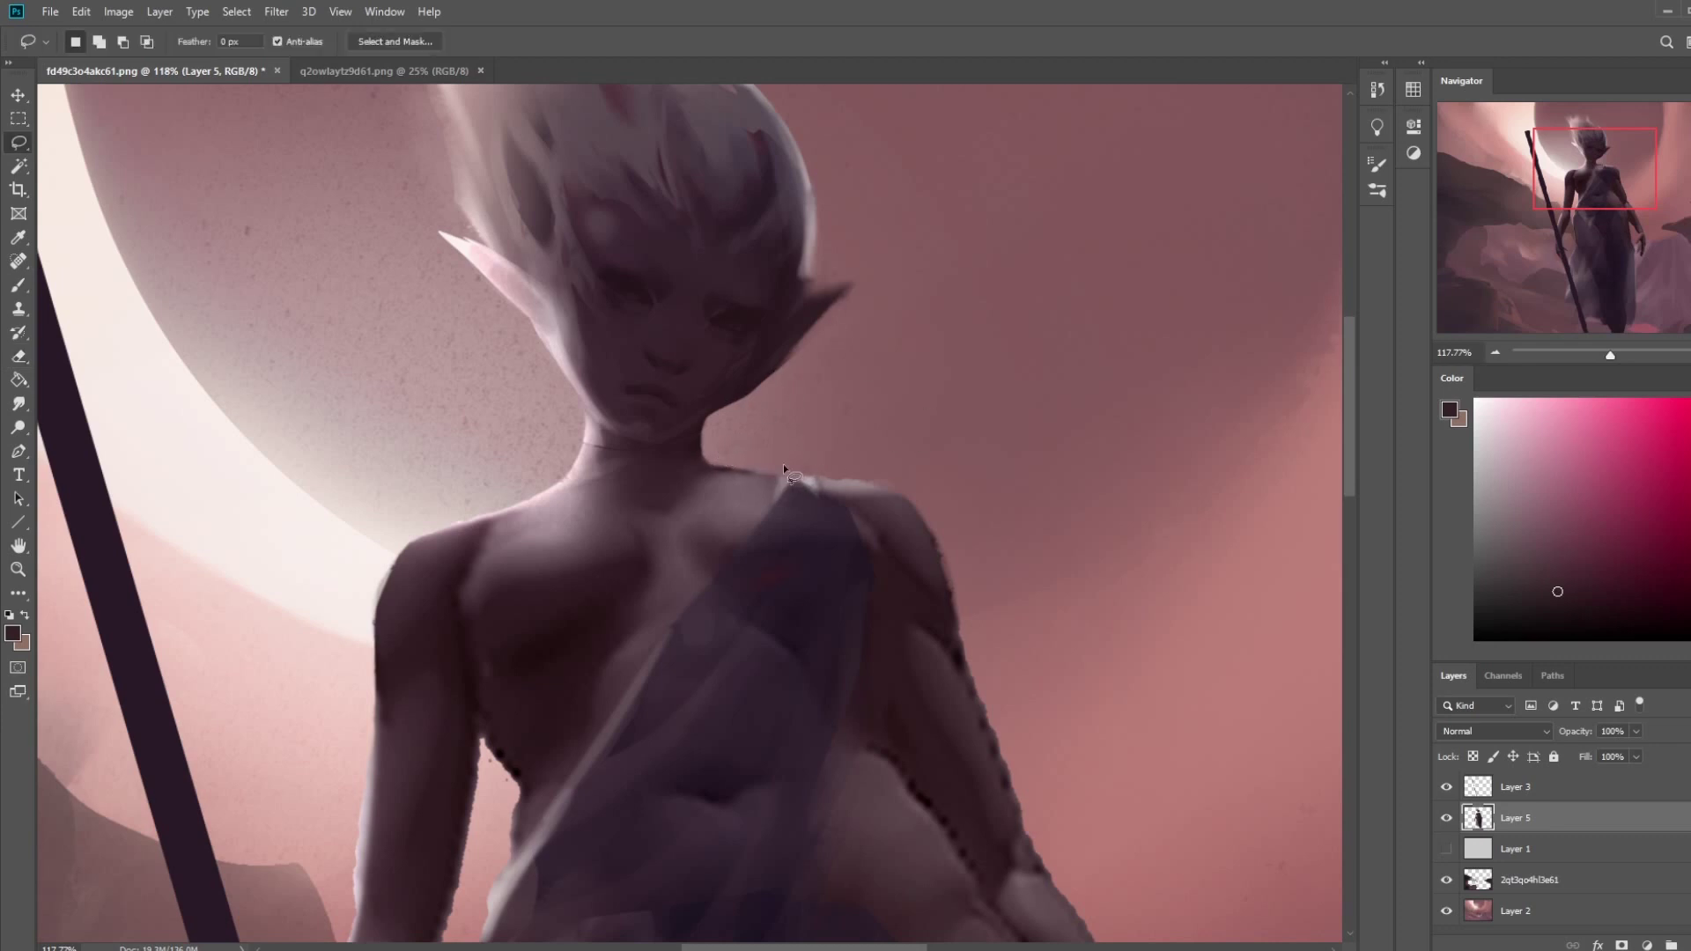
key("ctrl+0")
key("ctrl+minus")
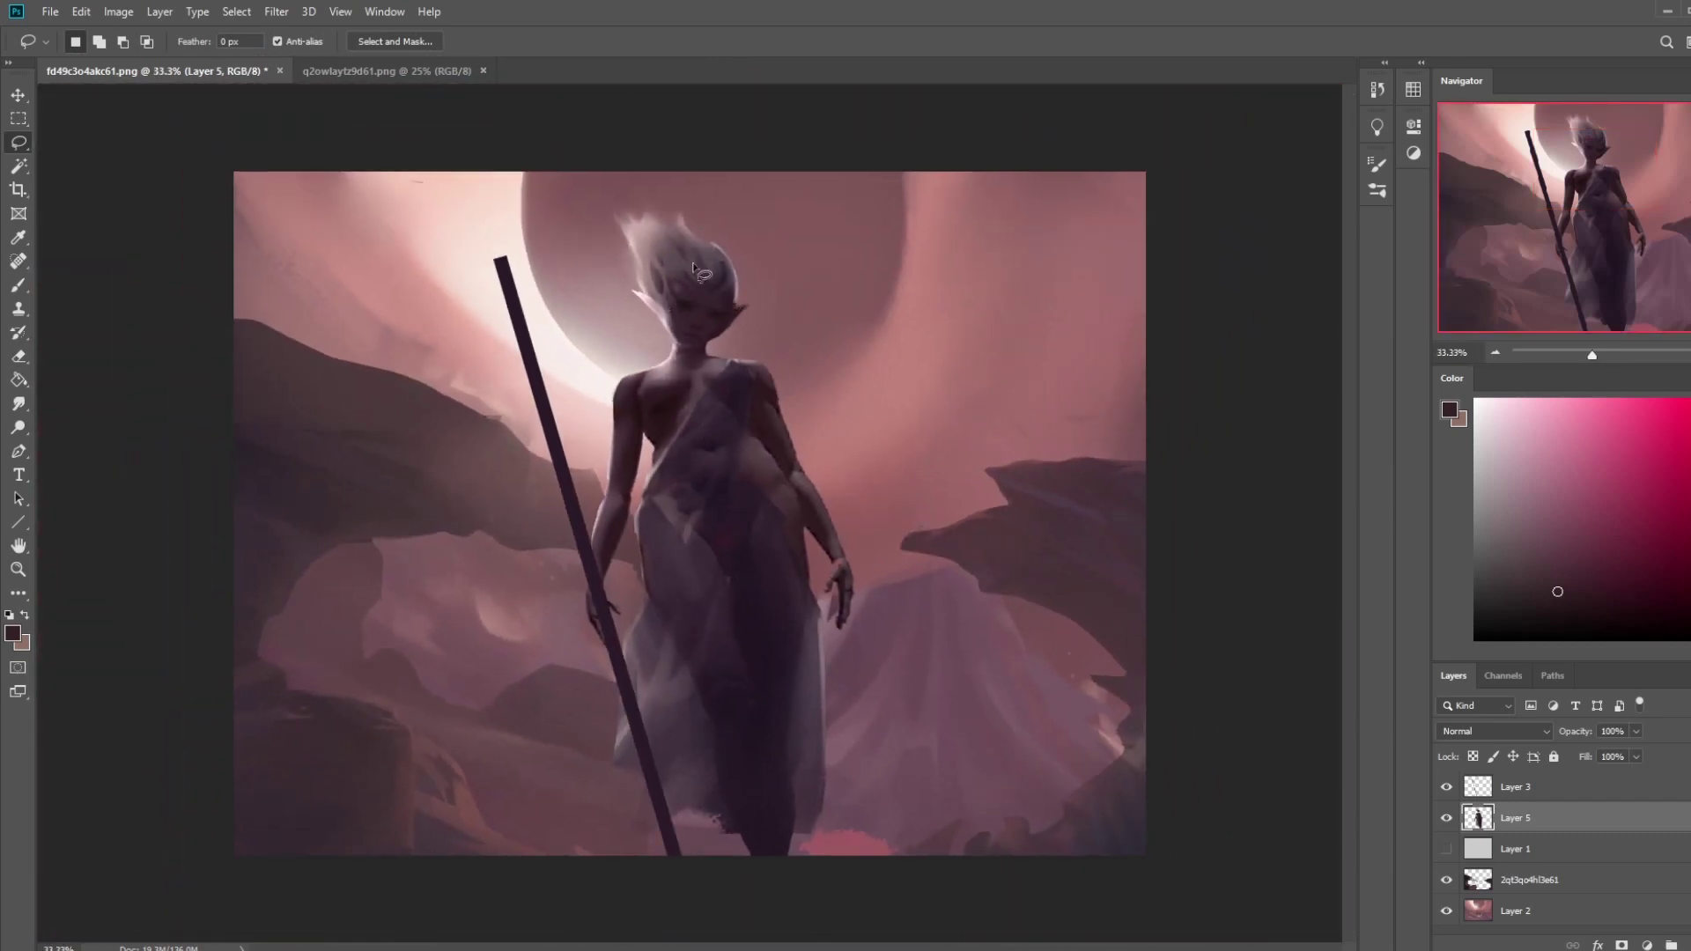
- Lock transparent pixels on Layer 5 and sample a pale pinkish grey from the lit neckline for painting
key("b")
left_click(704, 353, "alt")
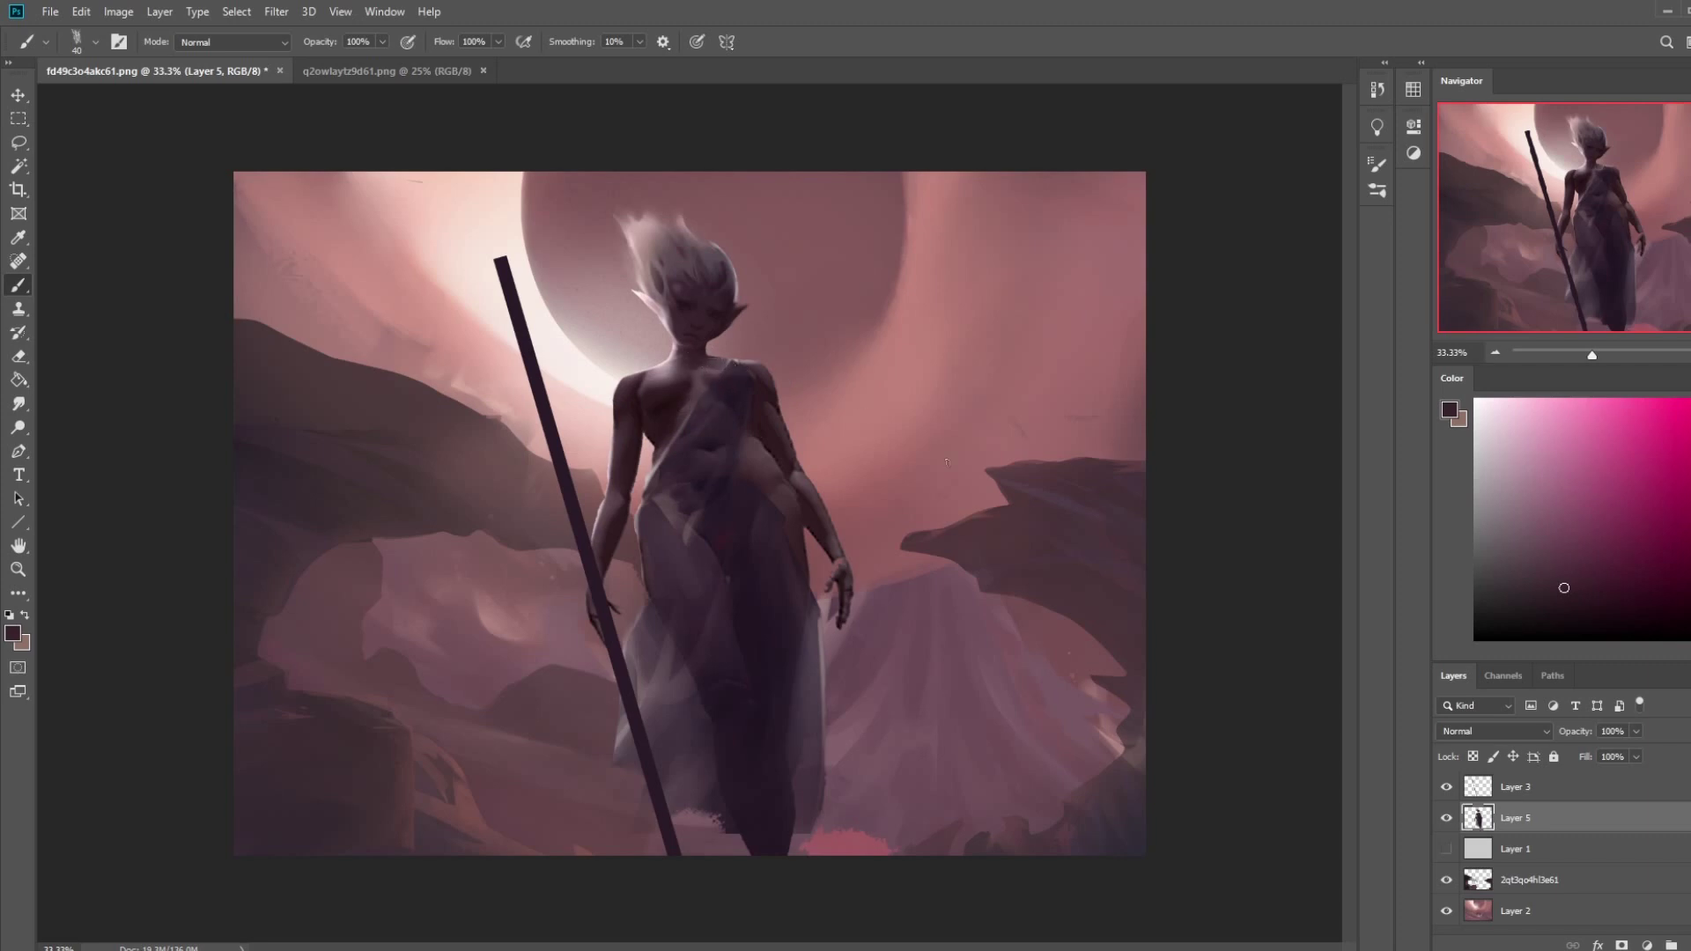
left_click(1474, 758)
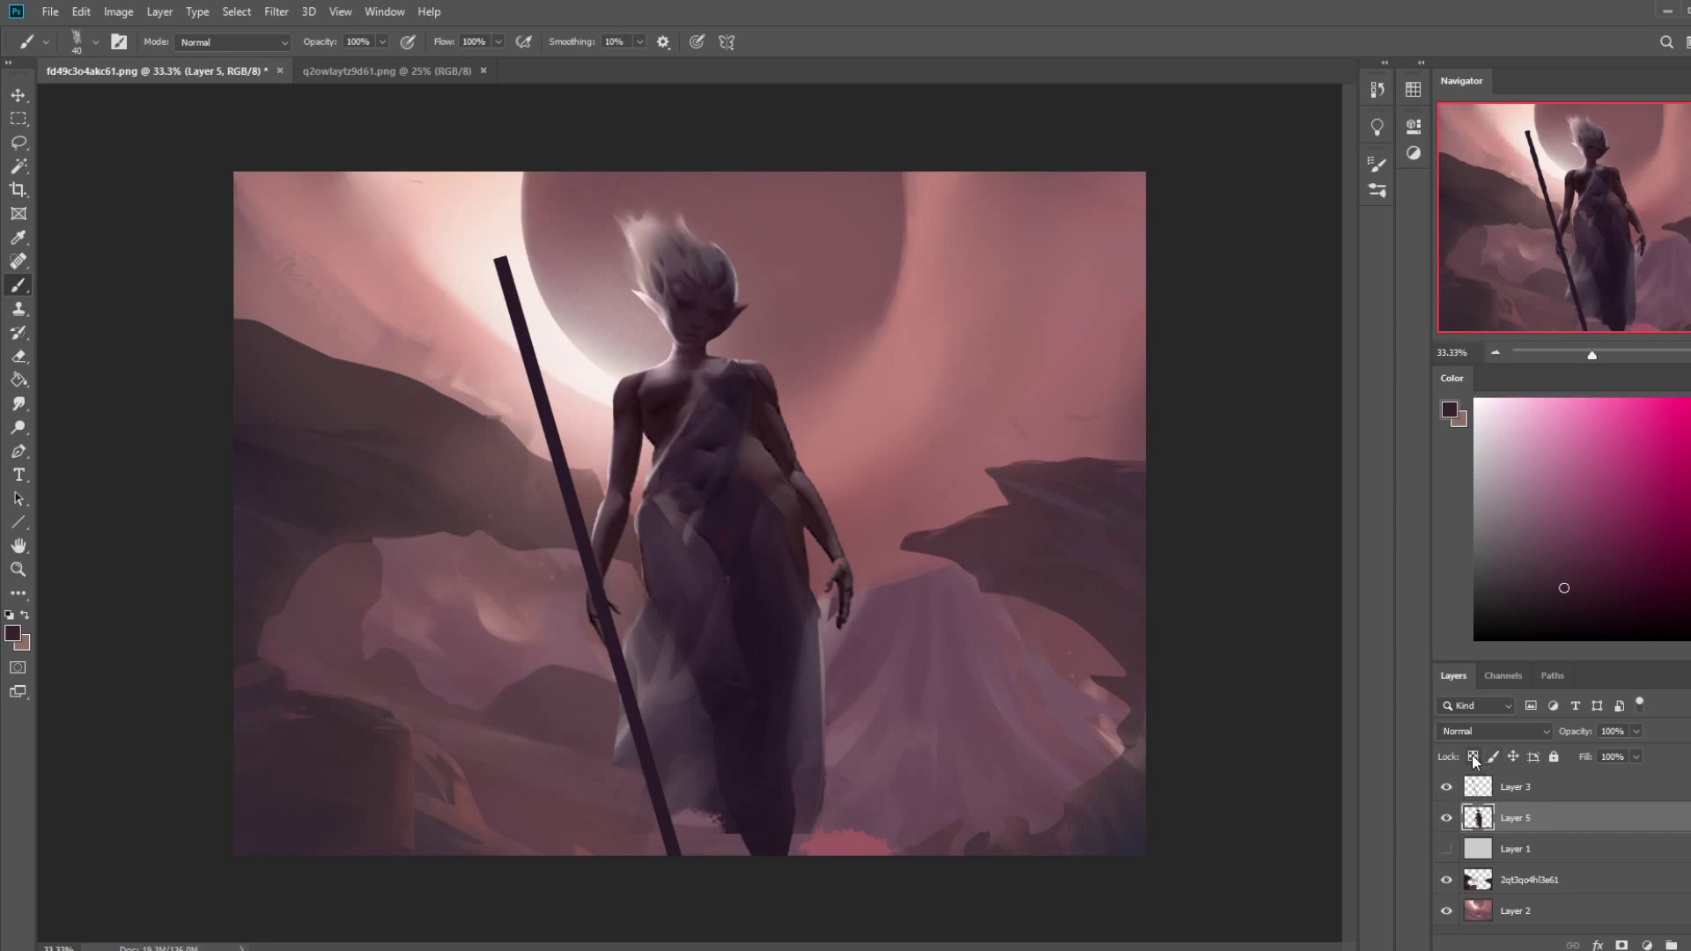
left_click(675, 411, "alt")
left_click(681, 363, "alt")
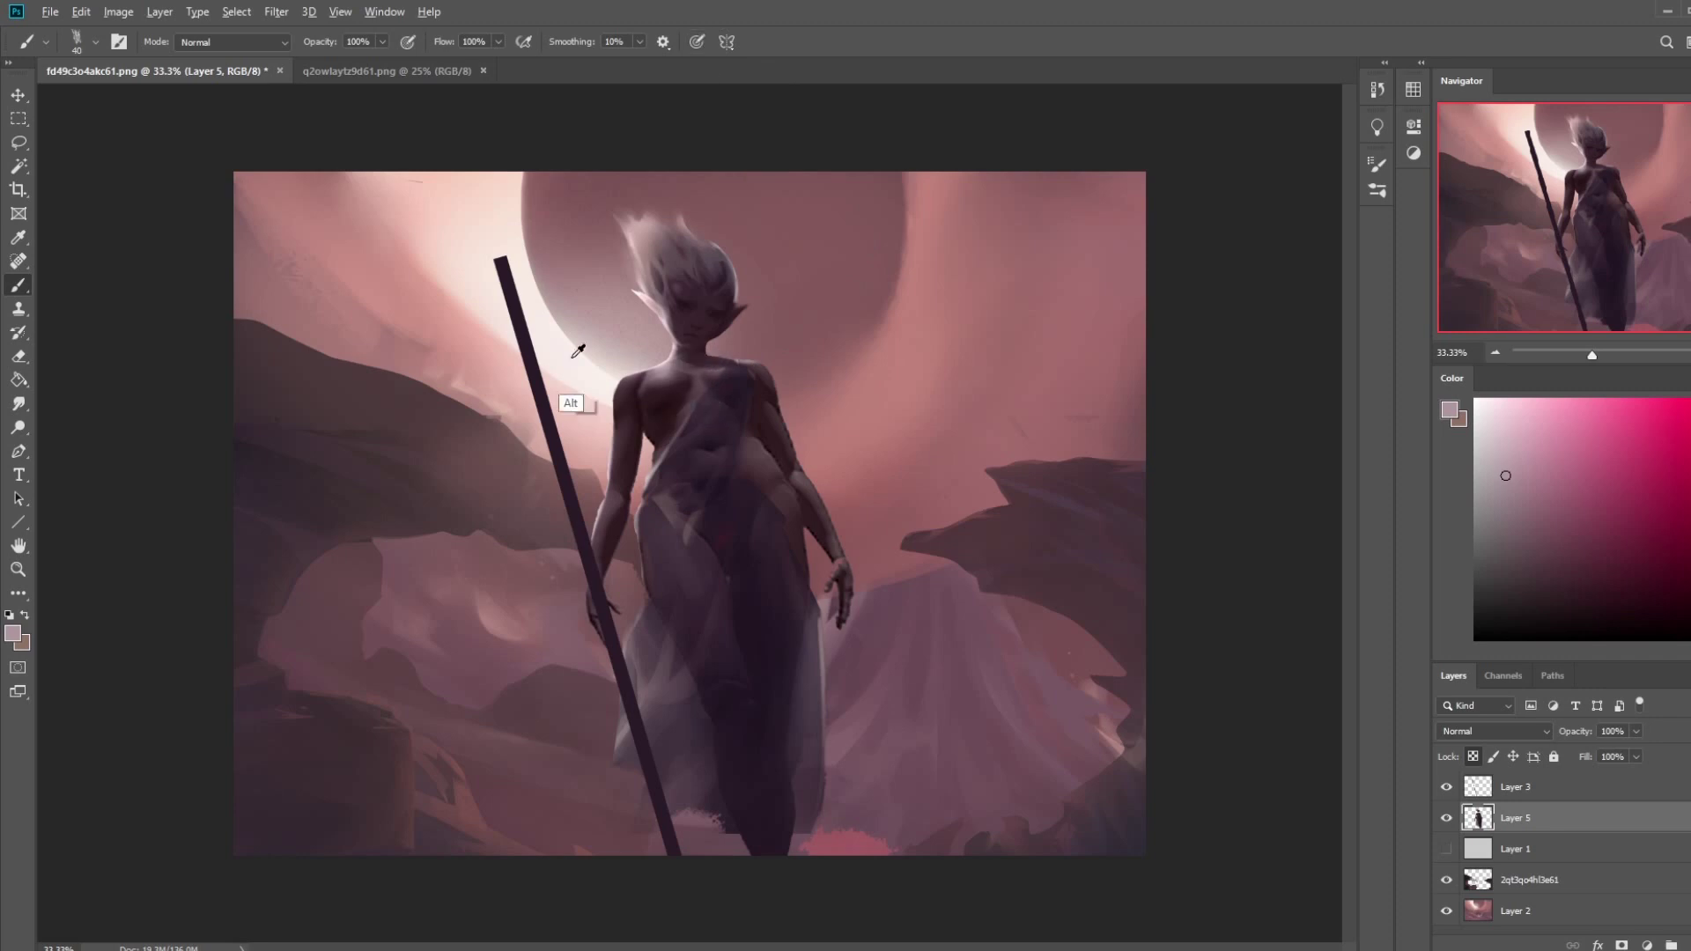
- Choose the 30 px brush from the Istebraks Sketching Brushes set for painting on Layer 5
left_click(18, 404)
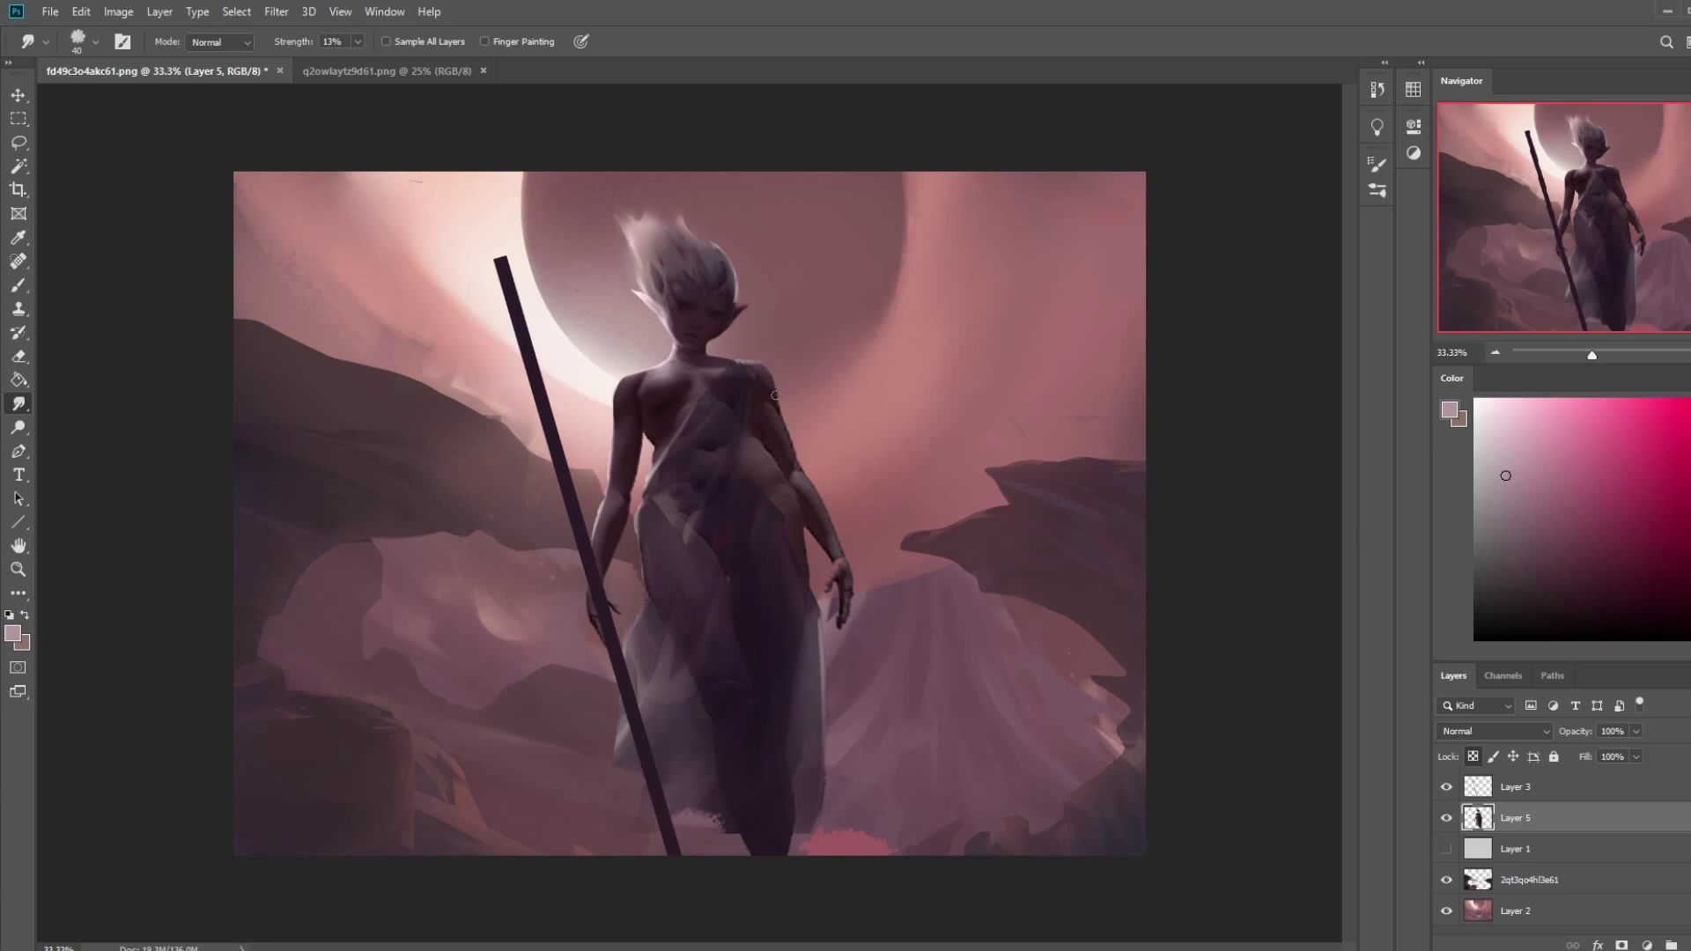
right_click(773, 422)
key("Escape")
key("b")
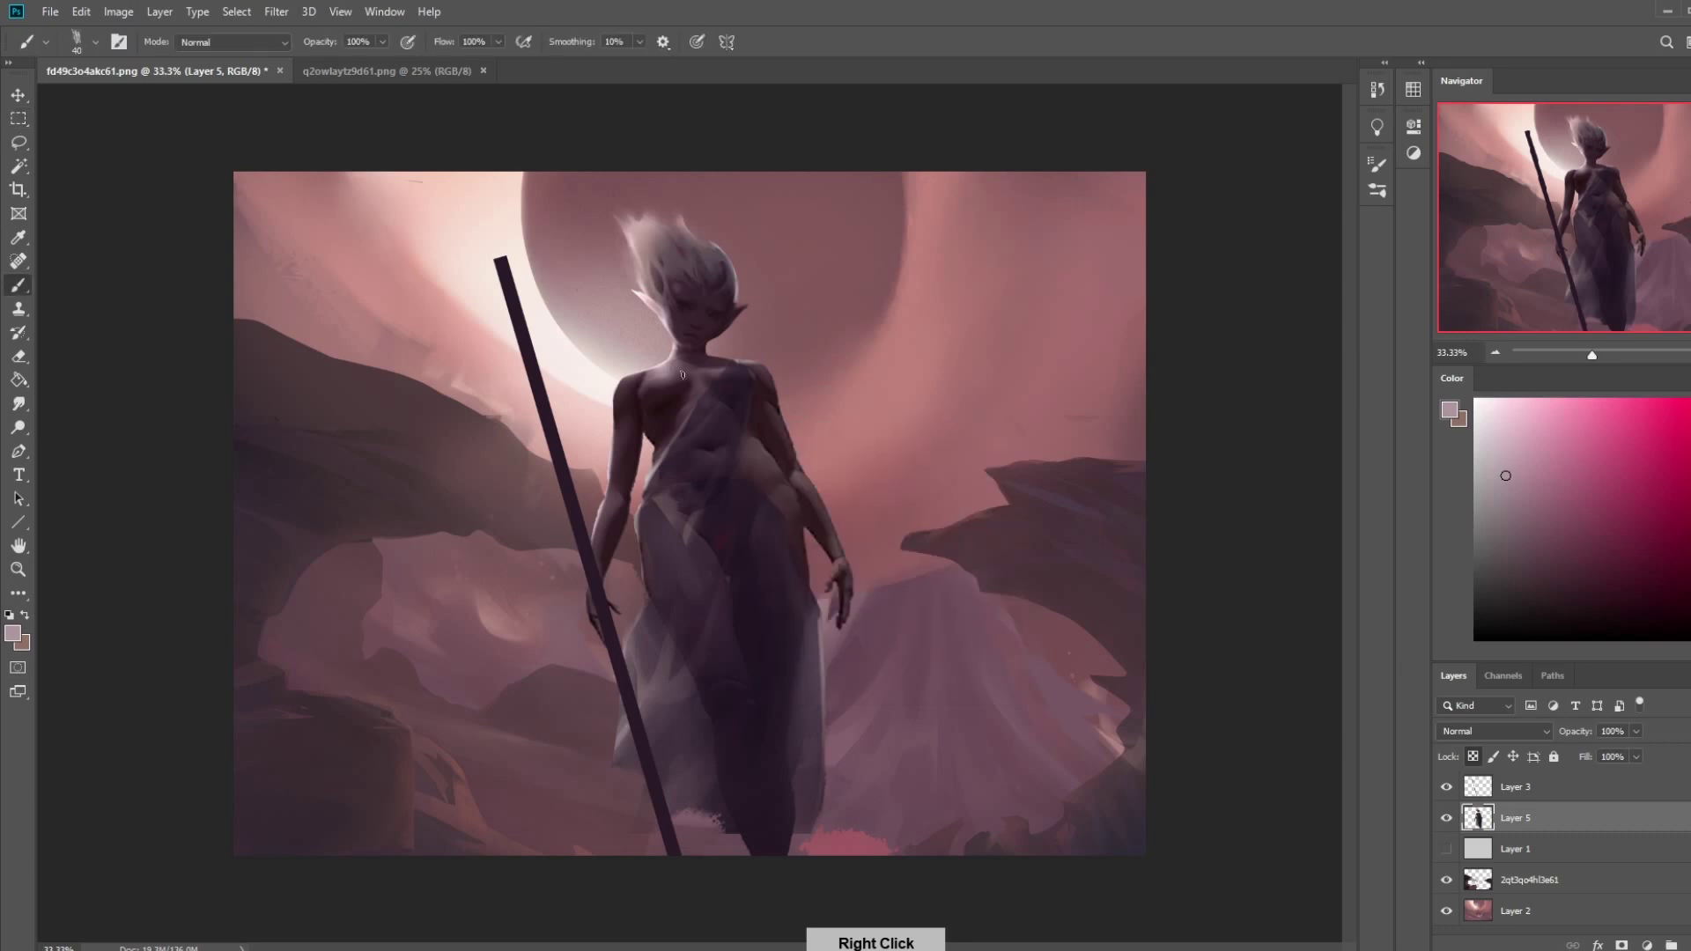
right_click(718, 538)
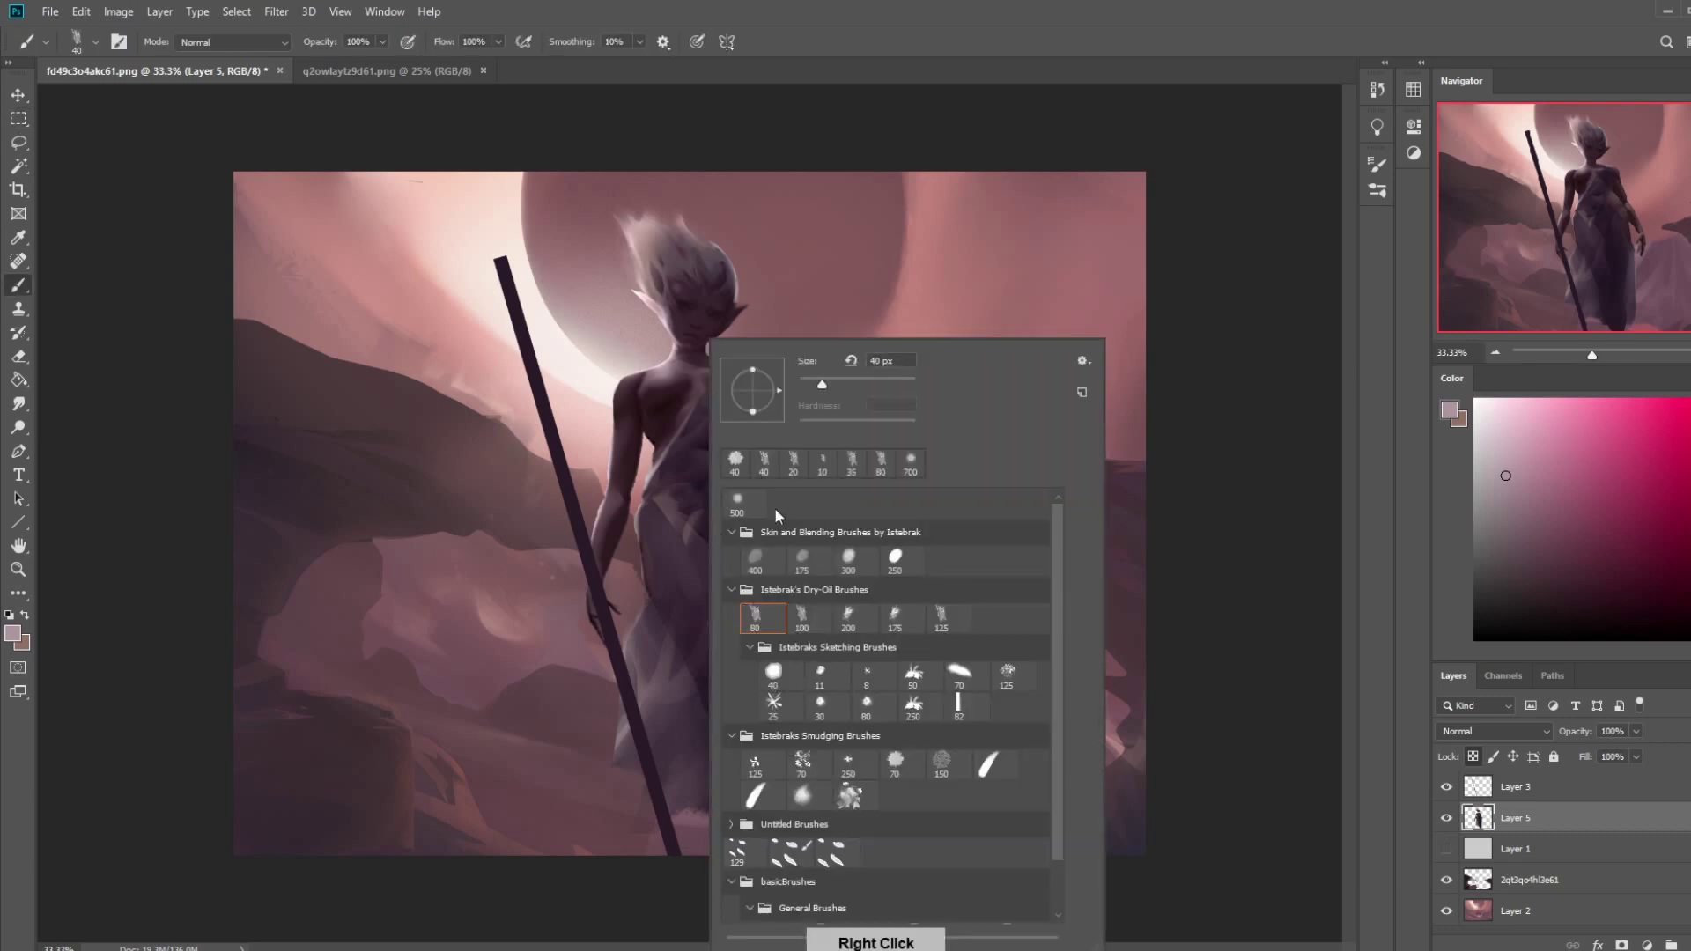
left_click(822, 705)
key("Return")
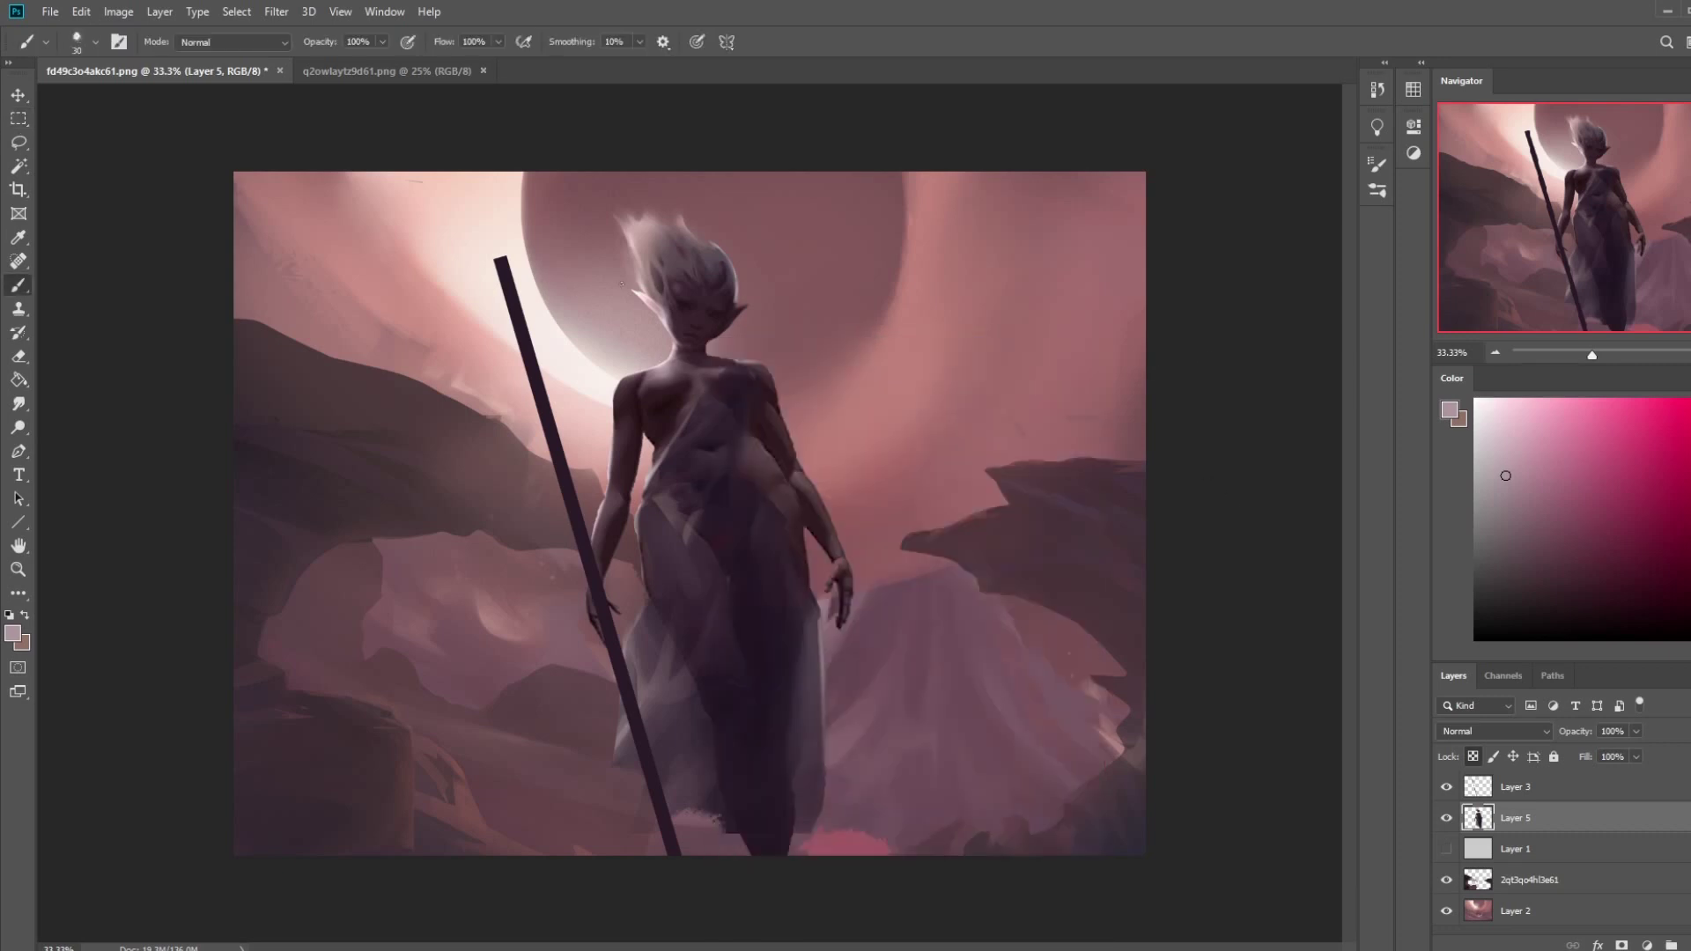
- Paint a subtle rim light on the neck with off-white sampled from the glow, using 38% brush opacity
left_click(585, 367, "alt")
left_click(382, 42)
left_click_drag(382, 64, 328, 62)
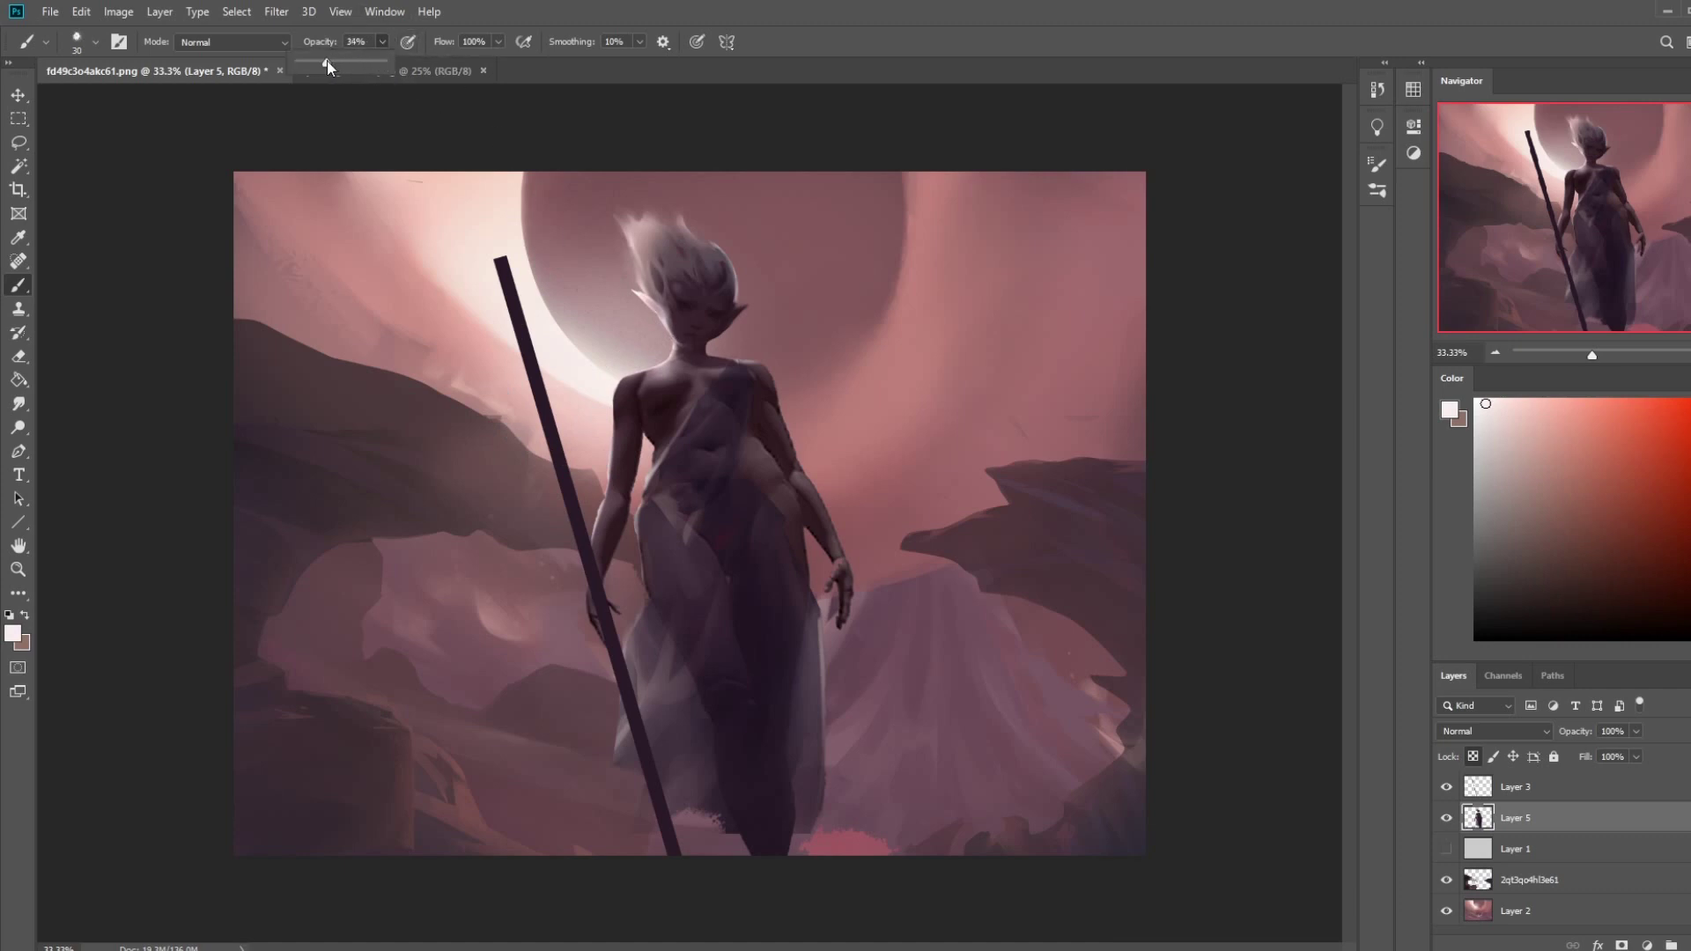
left_click(687, 348)
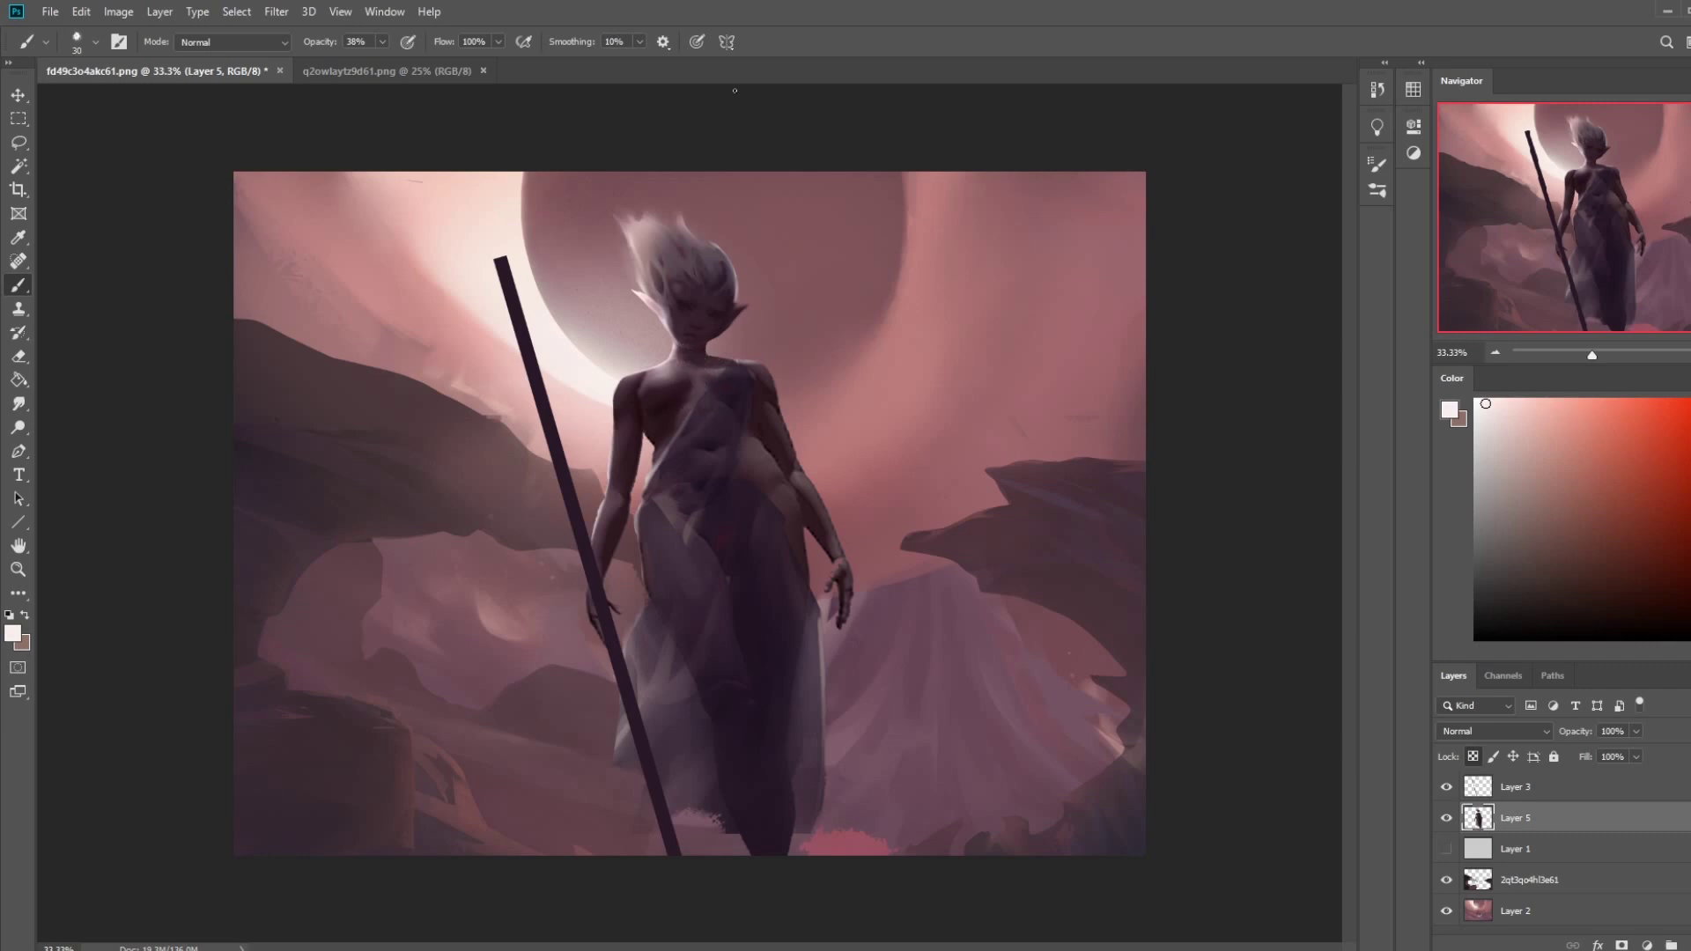
key("e")
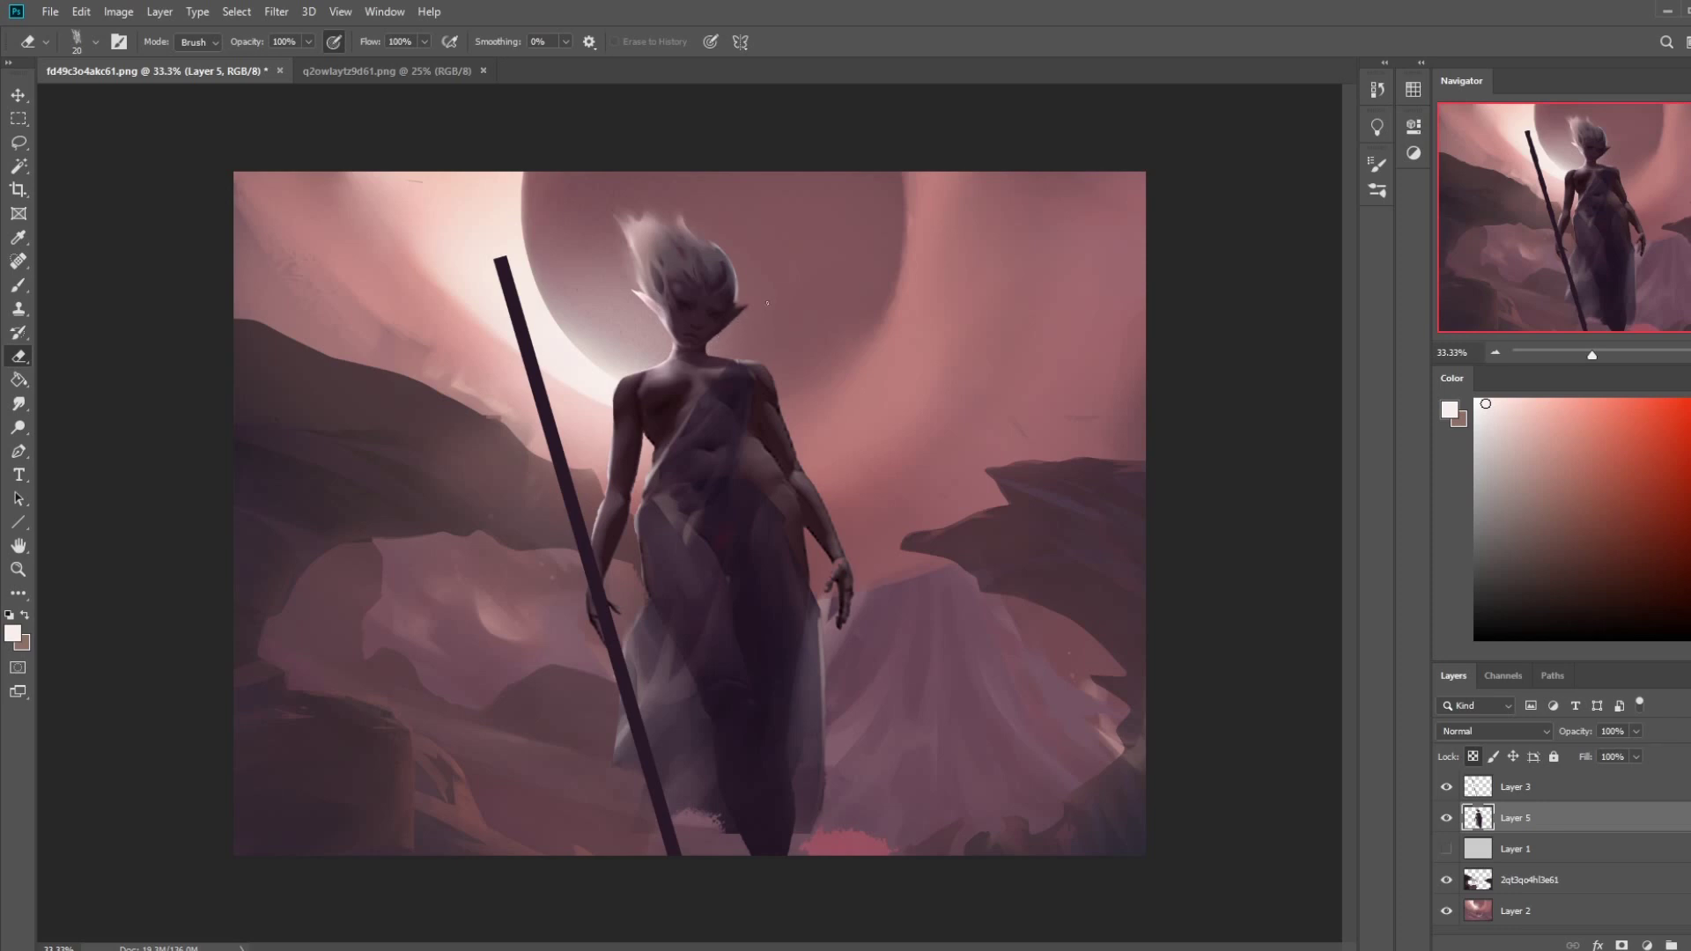
key("ctrl+minus")
key("ctrl+minus")
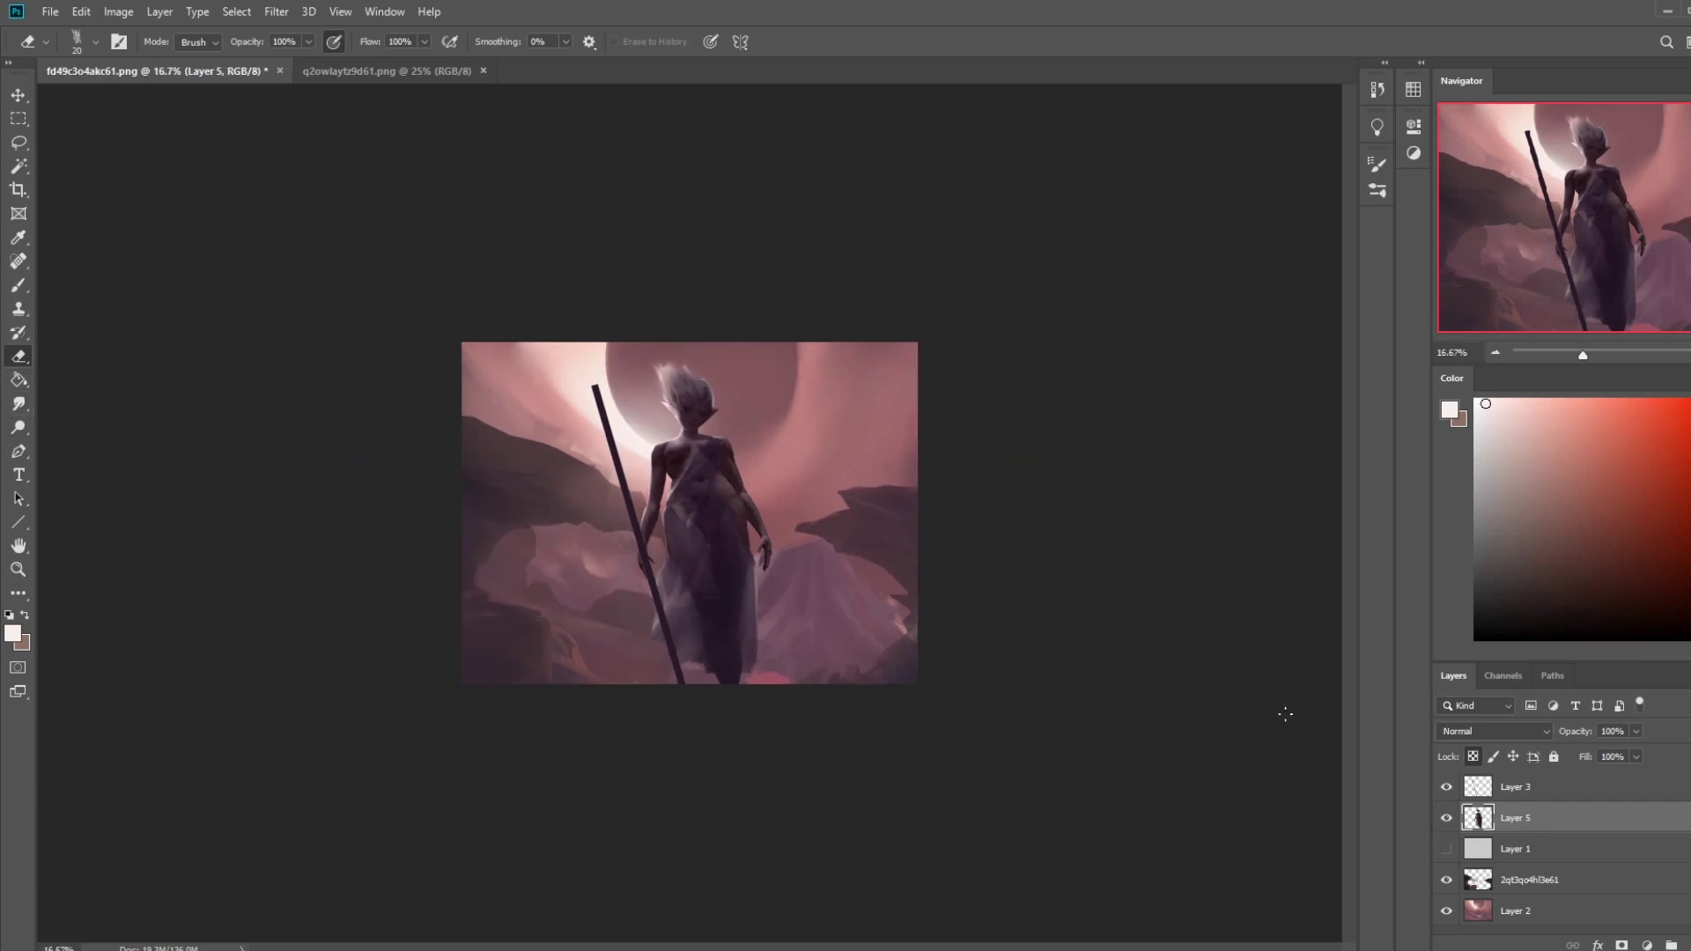
- Lower the fill of the staff on Layer 3 to 85%, return to Layer 5 and sample a dark chest tone
key("b")
left_click(1568, 793)
left_click_drag(1636, 756, 1621, 779)
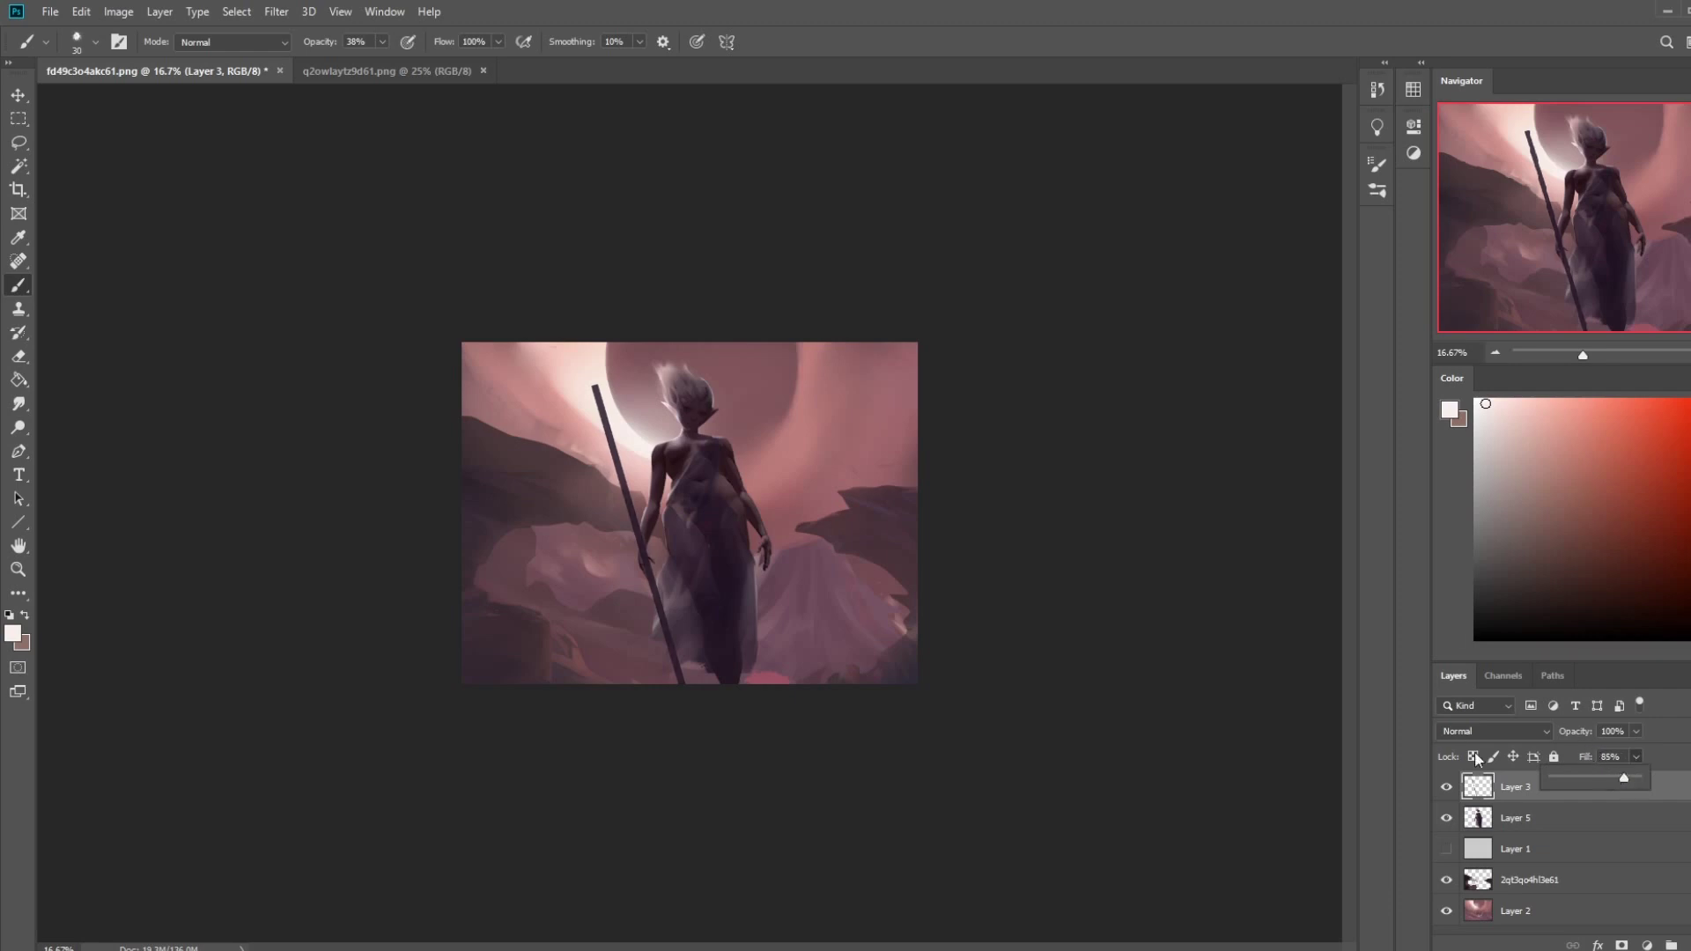
left_click(1515, 818)
key("e")
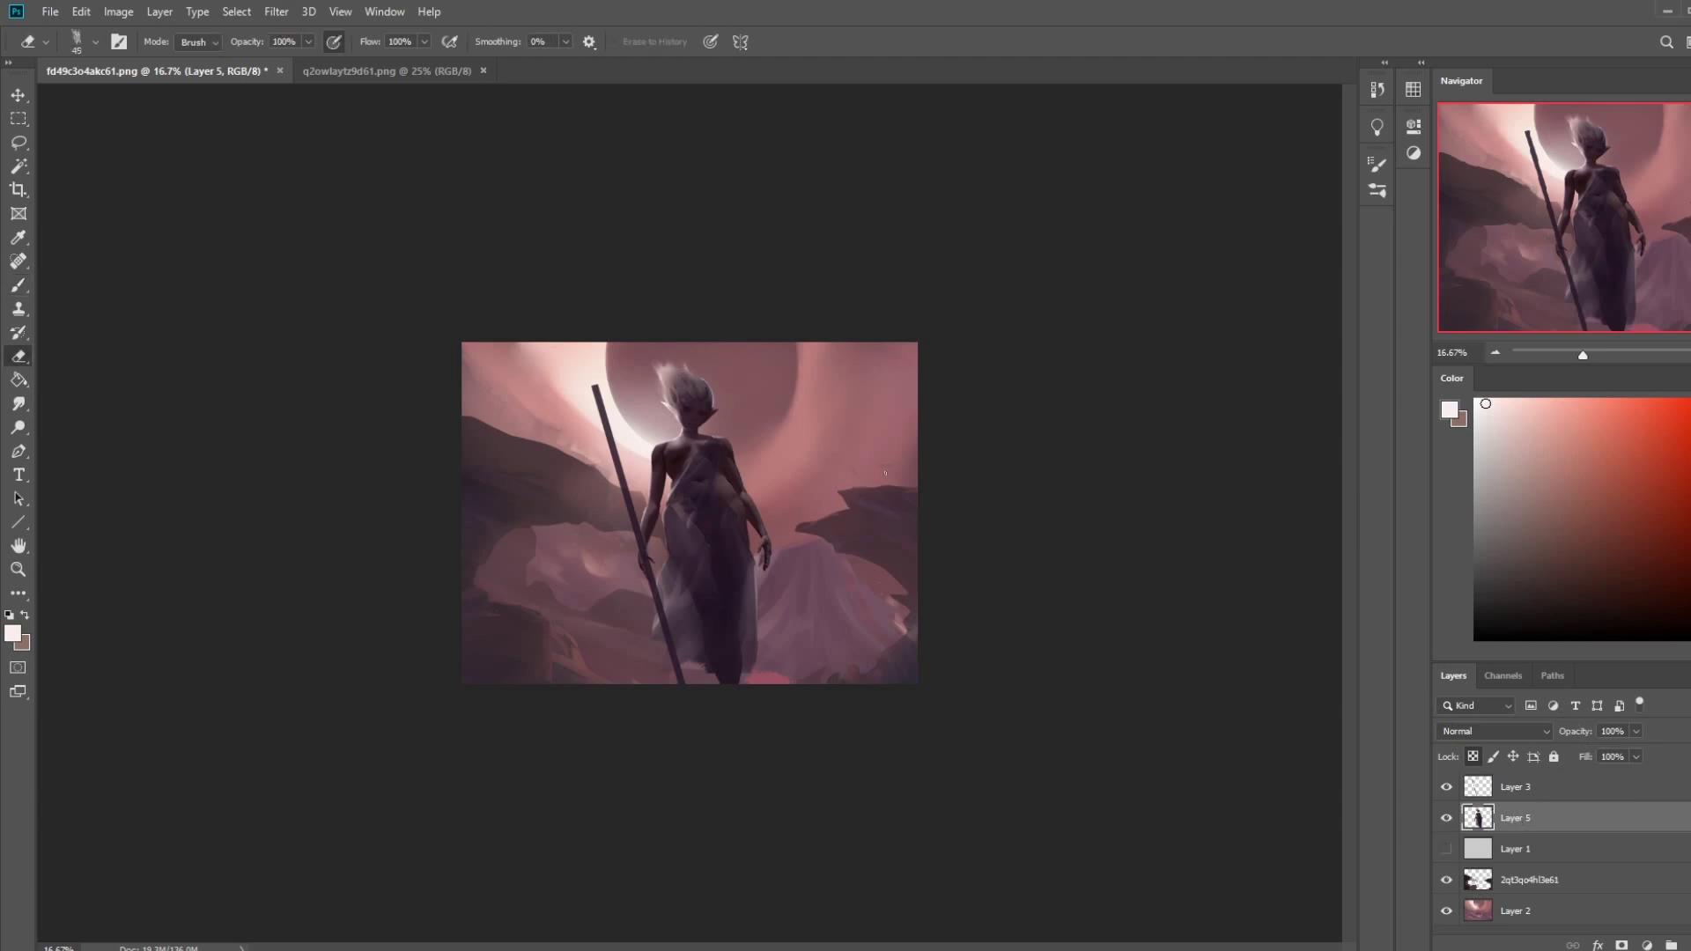
key("b")
left_click(705, 445, "alt")
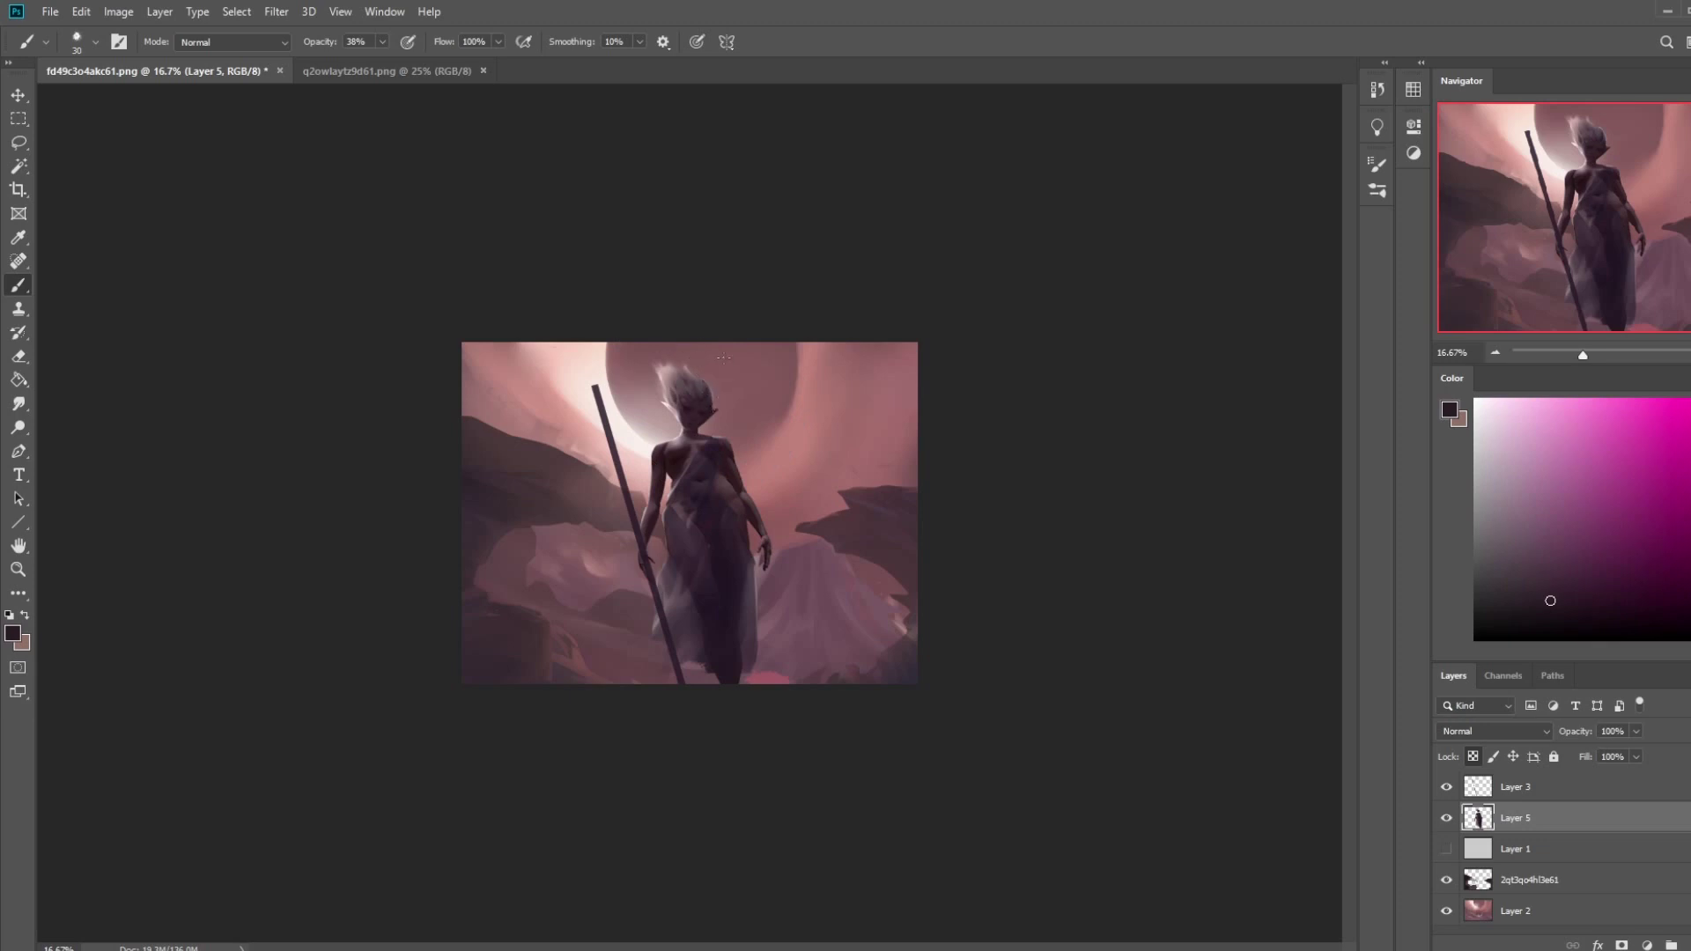
- Brighten the windswept hair with the Dodge tool set to Highlights at a reduced exposure
left_click(19, 427)
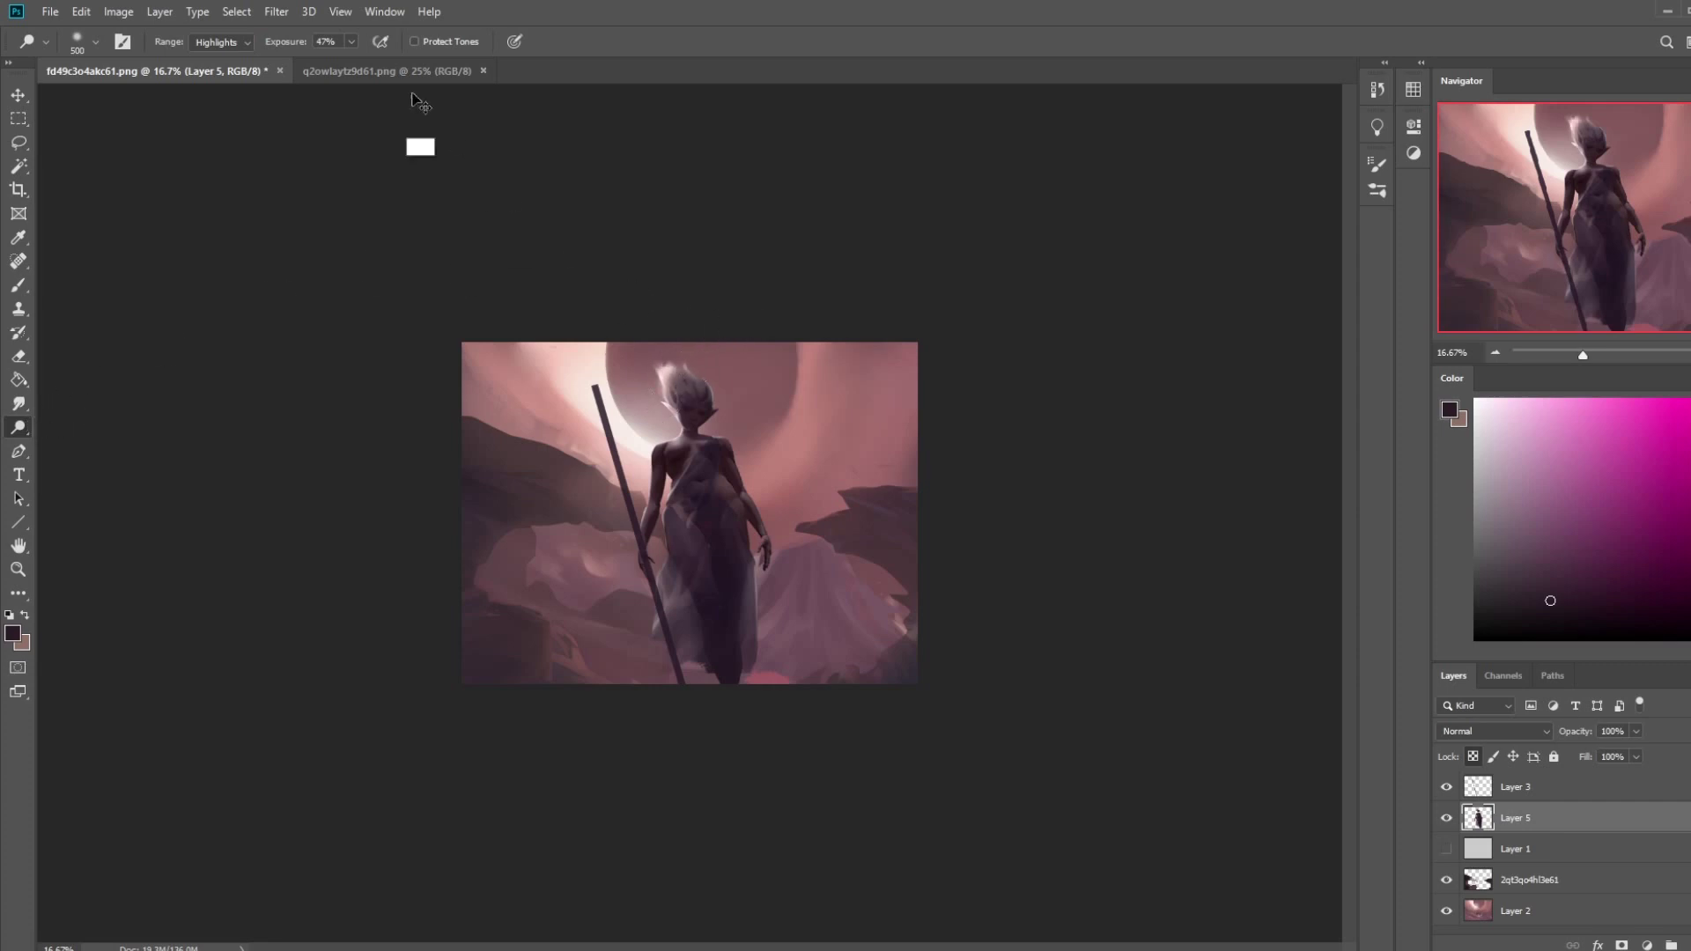
left_click_drag(350, 42, 320, 62)
left_click(662, 372)
mouse_move(657, 390)
left_mouse_down()
mouse_move(679, 342)
mouse_move(711, 360)
mouse_move(675, 375)
mouse_move(680, 433)
mouse_move(667, 421)
mouse_move(628, 444)
mouse_move(731, 373)
left_mouse_up()
- Paste a copy of the Layer 2 background above it and shift the copy to the right behind the figure
left_click(1534, 921)
key("v")
left_click_drag(722, 392, 745, 381)
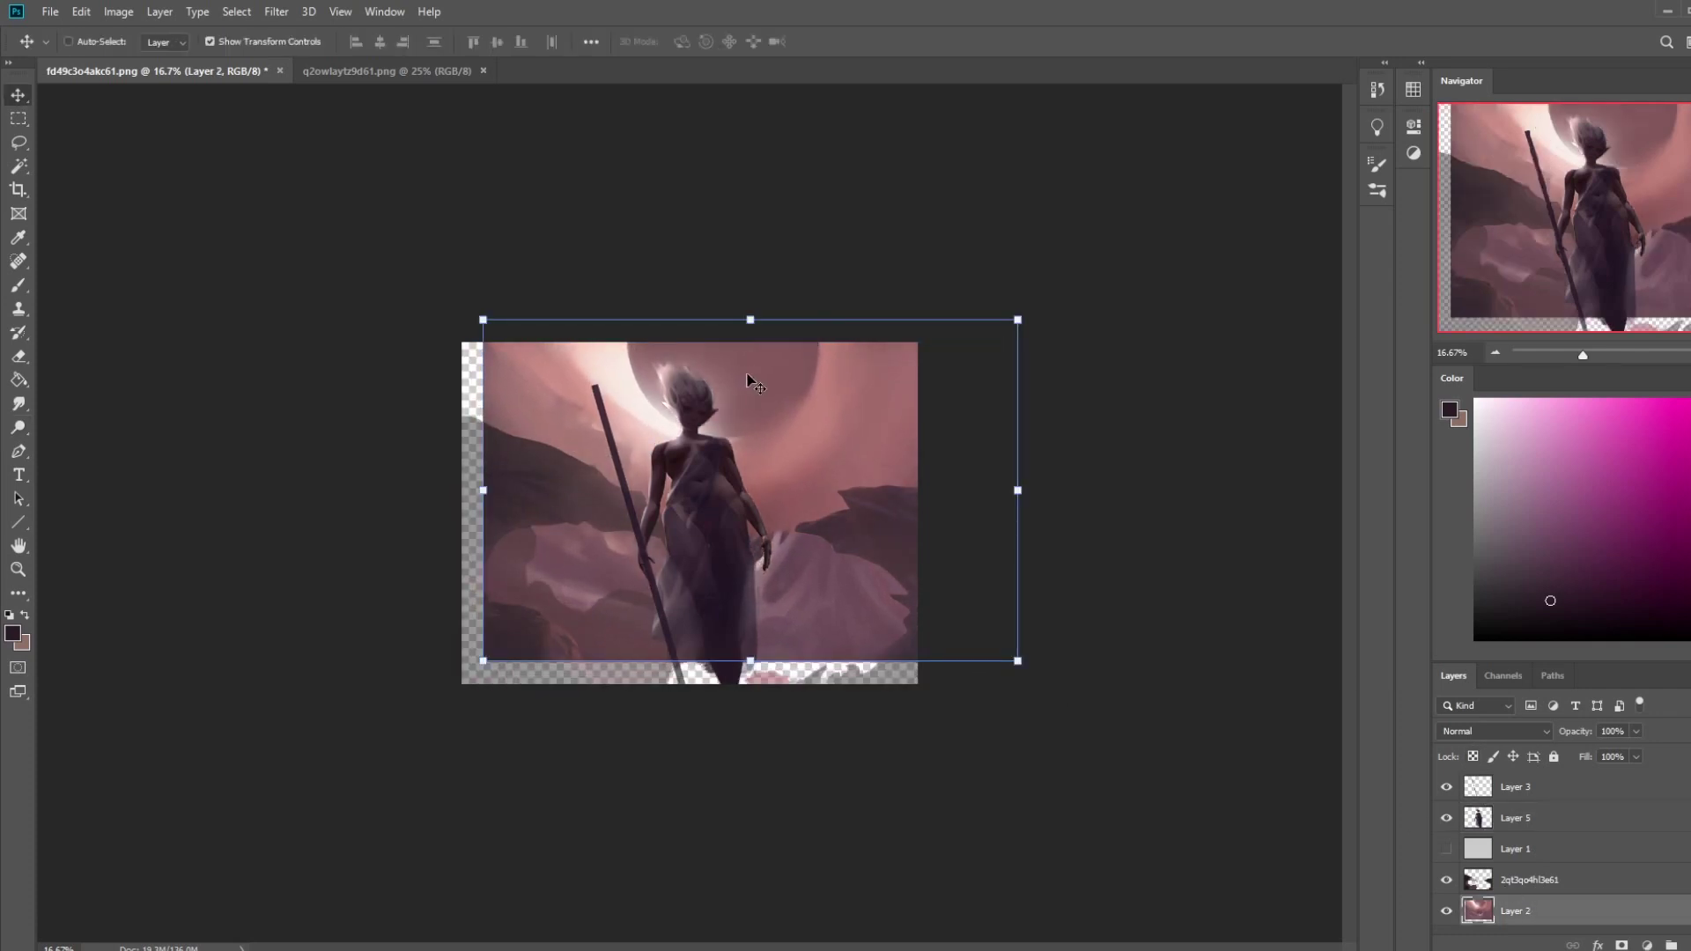
key("ctrl+v")
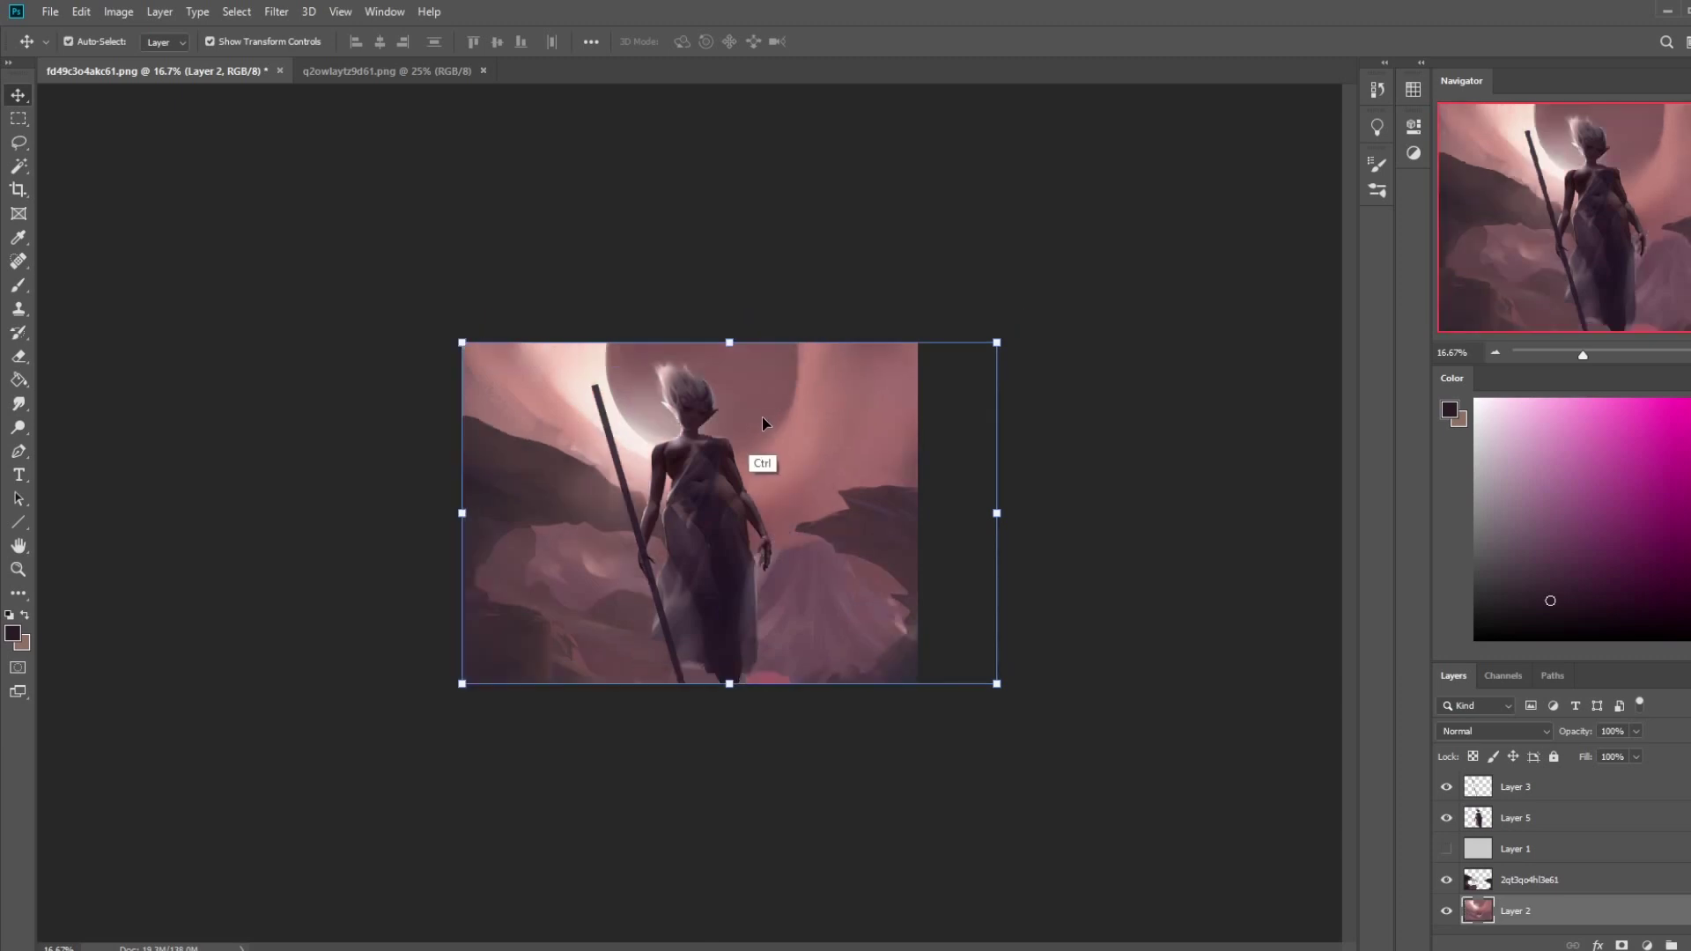
mouse_move(756, 396)
left_mouse_down()
mouse_move(787, 378)
mouse_move(764, 398)
left_mouse_up()
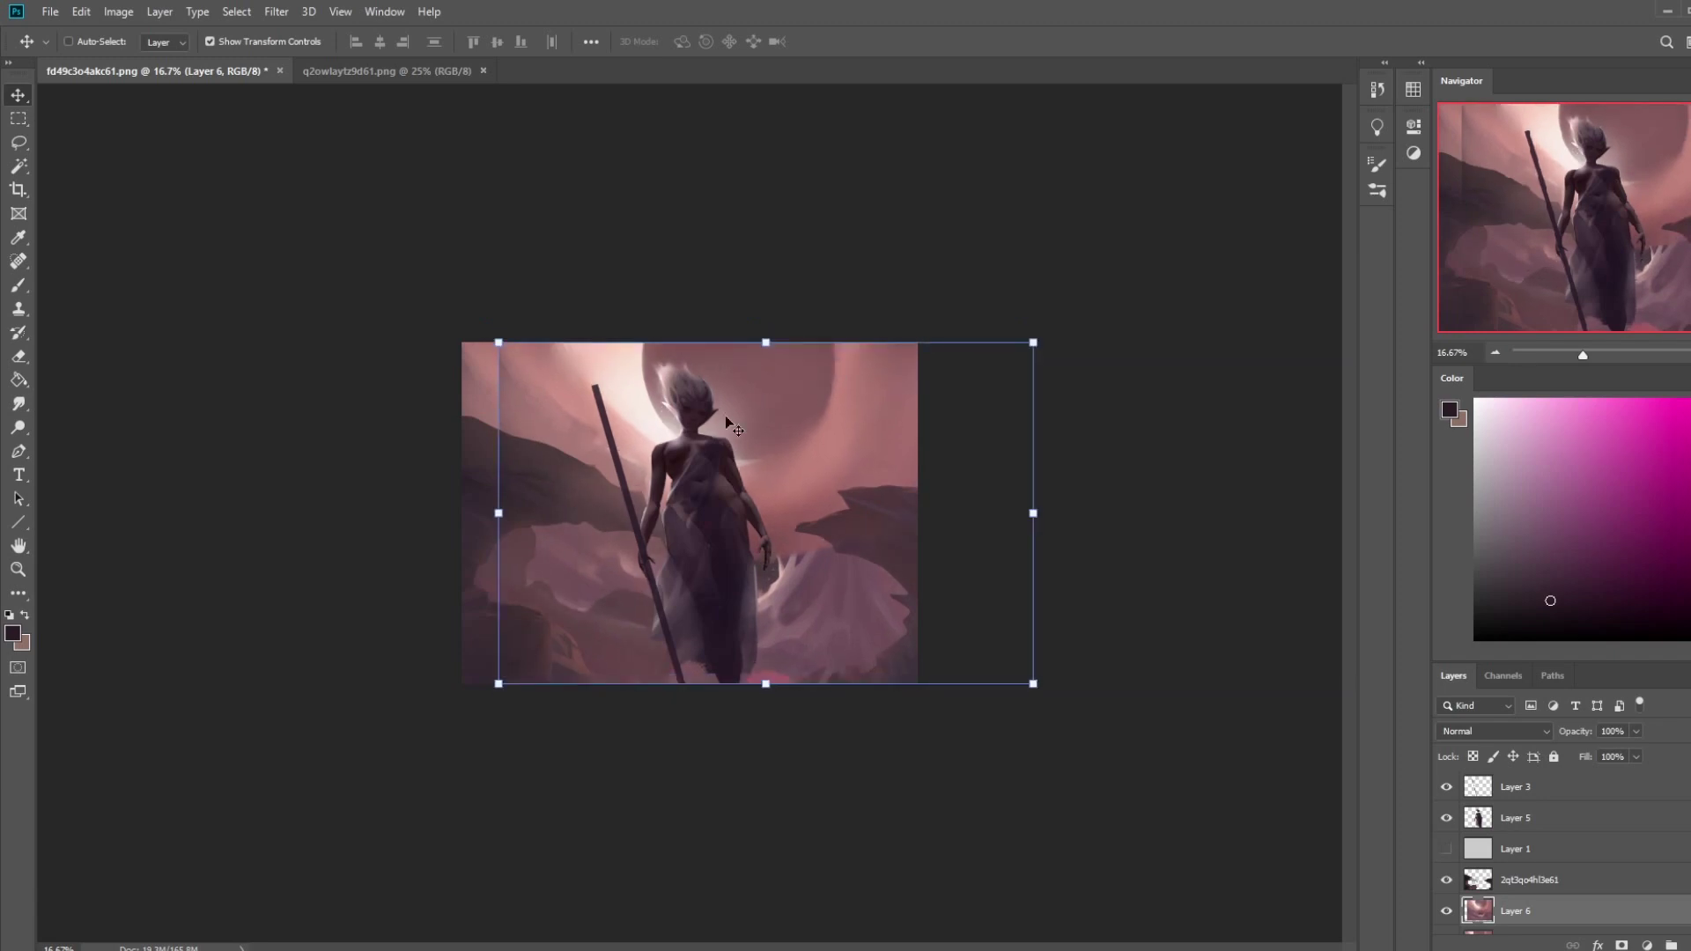
- Blend the left seam of the shifted background copy by erasing along it with a soft 1100 px eraser
key("e")
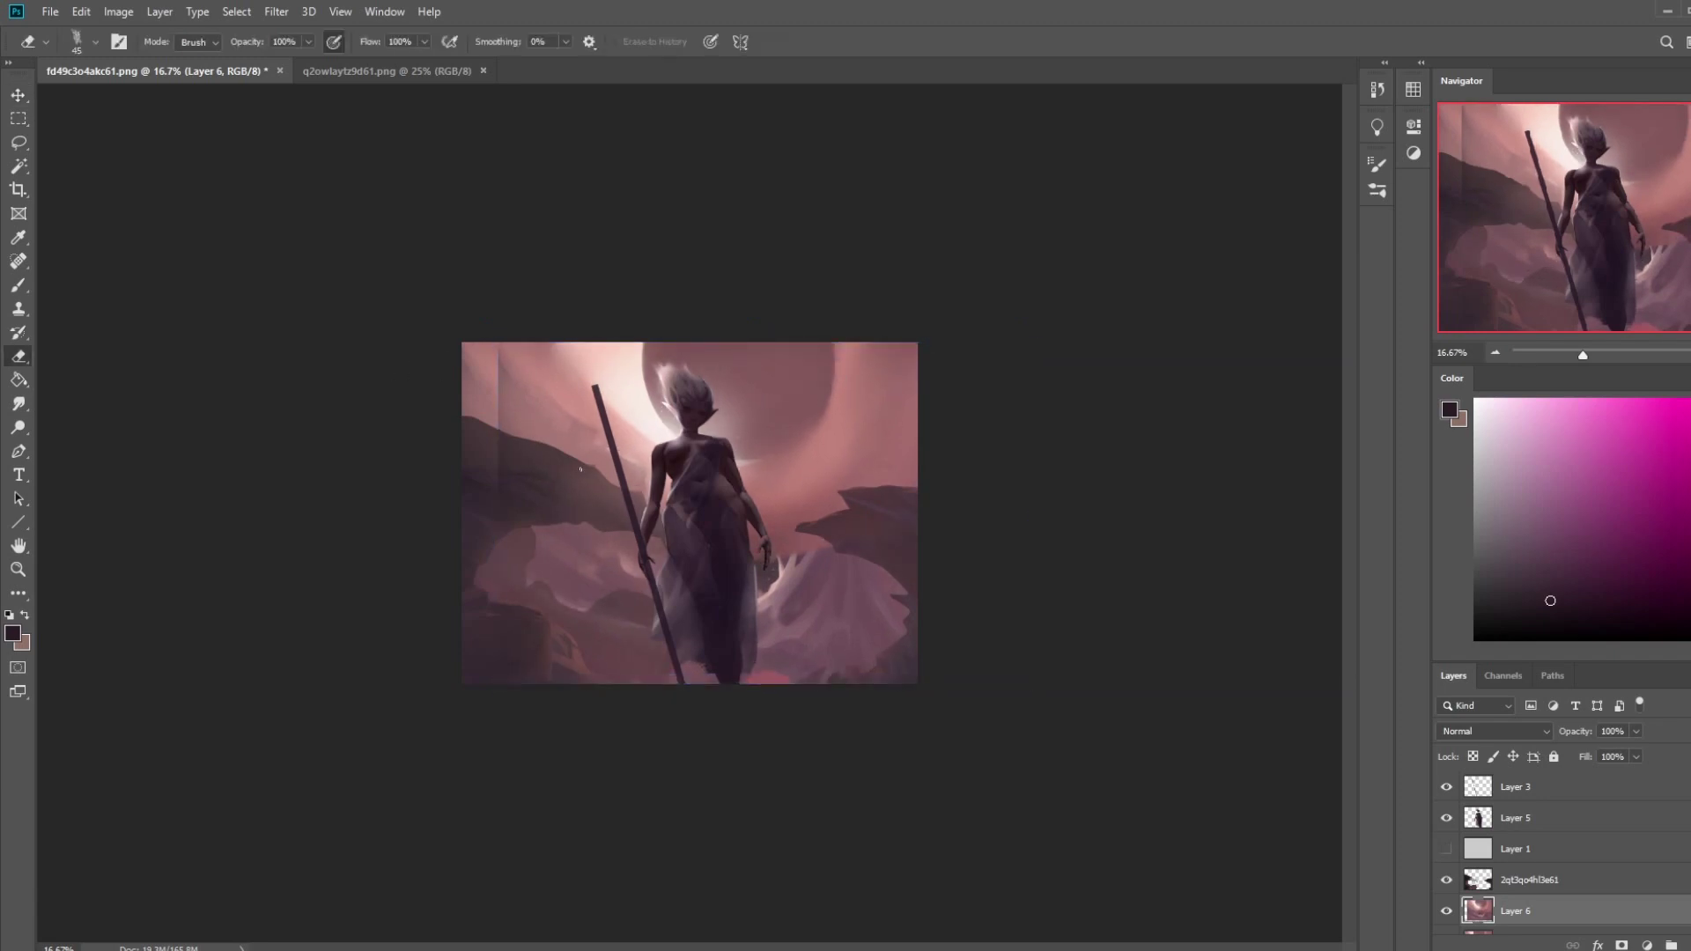
right_click(580, 469)
key("Return")
left_click_drag(489, 319, 479, 547)
key("bracketright")
key("bracketright")
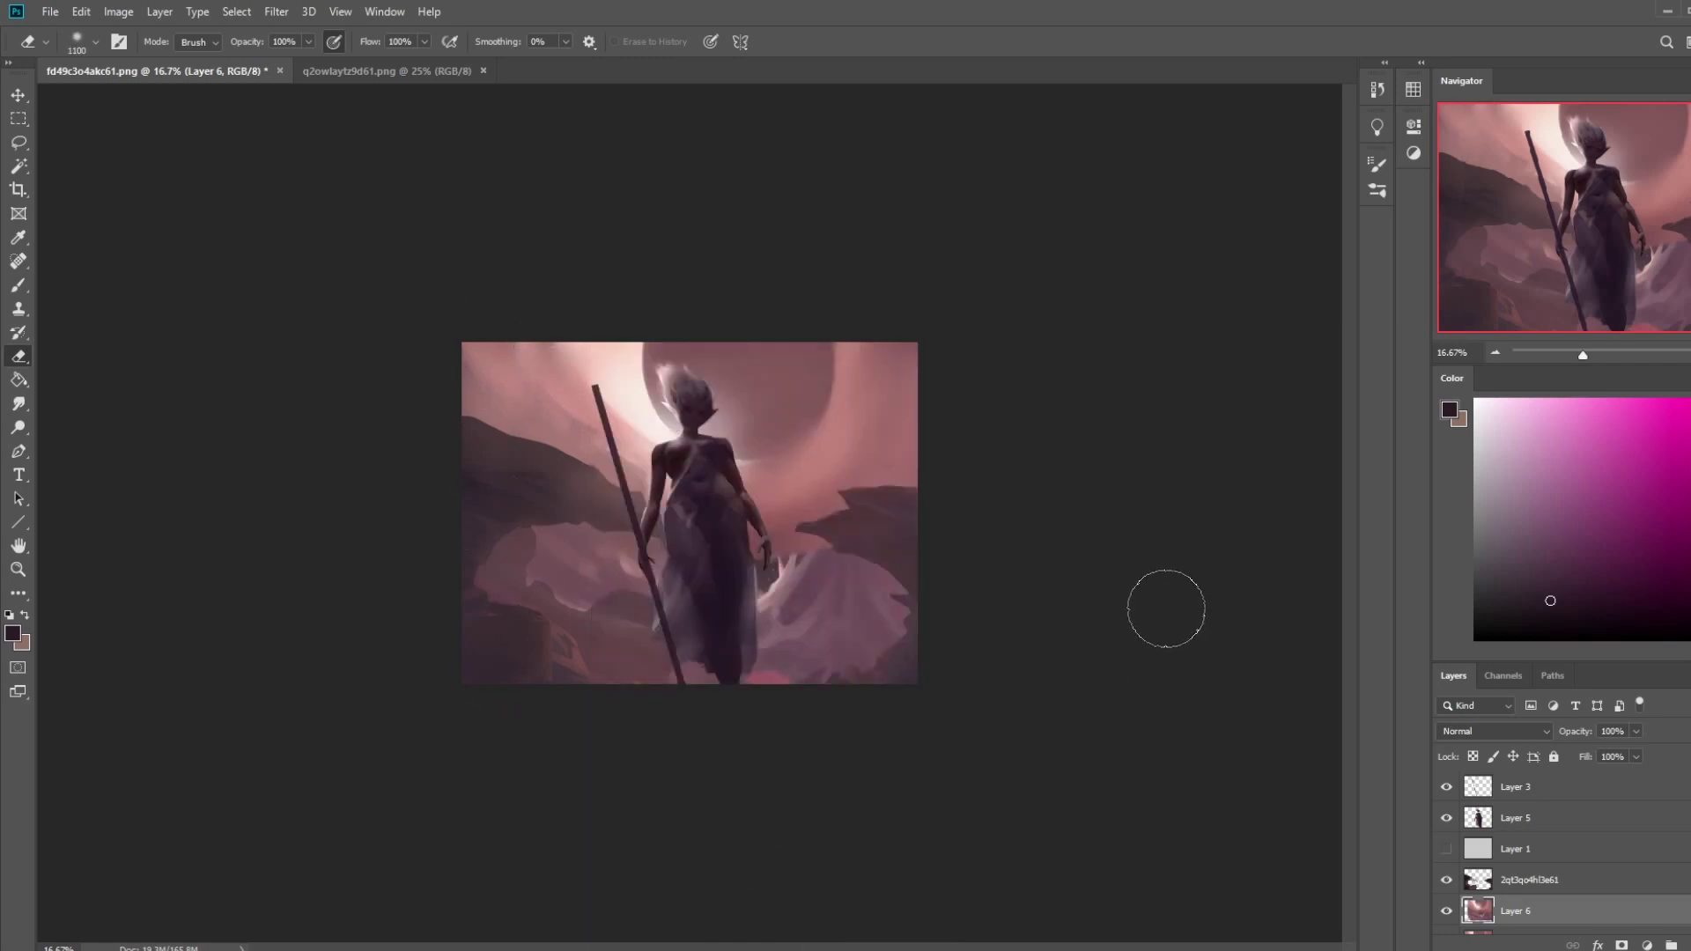
- Add a new layer above Layer 3 and set up a soft round brush at 5000 px
left_click(1535, 792)
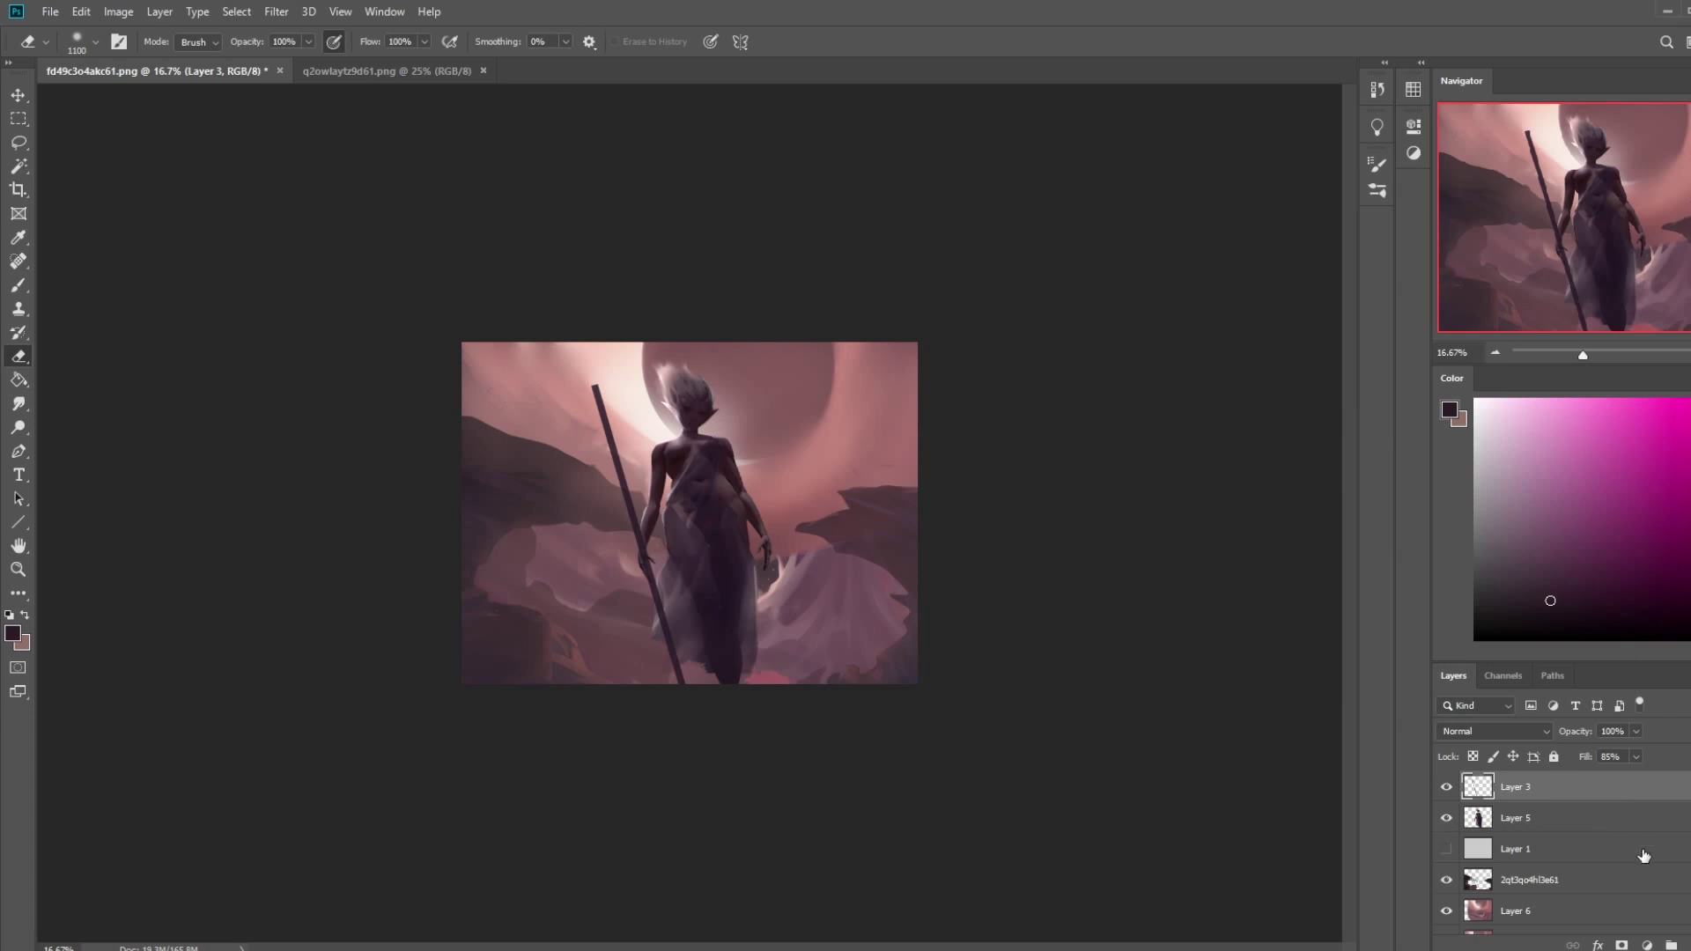
key("ctrl+shift+alt+n")
key("b")
right_click(916, 590)
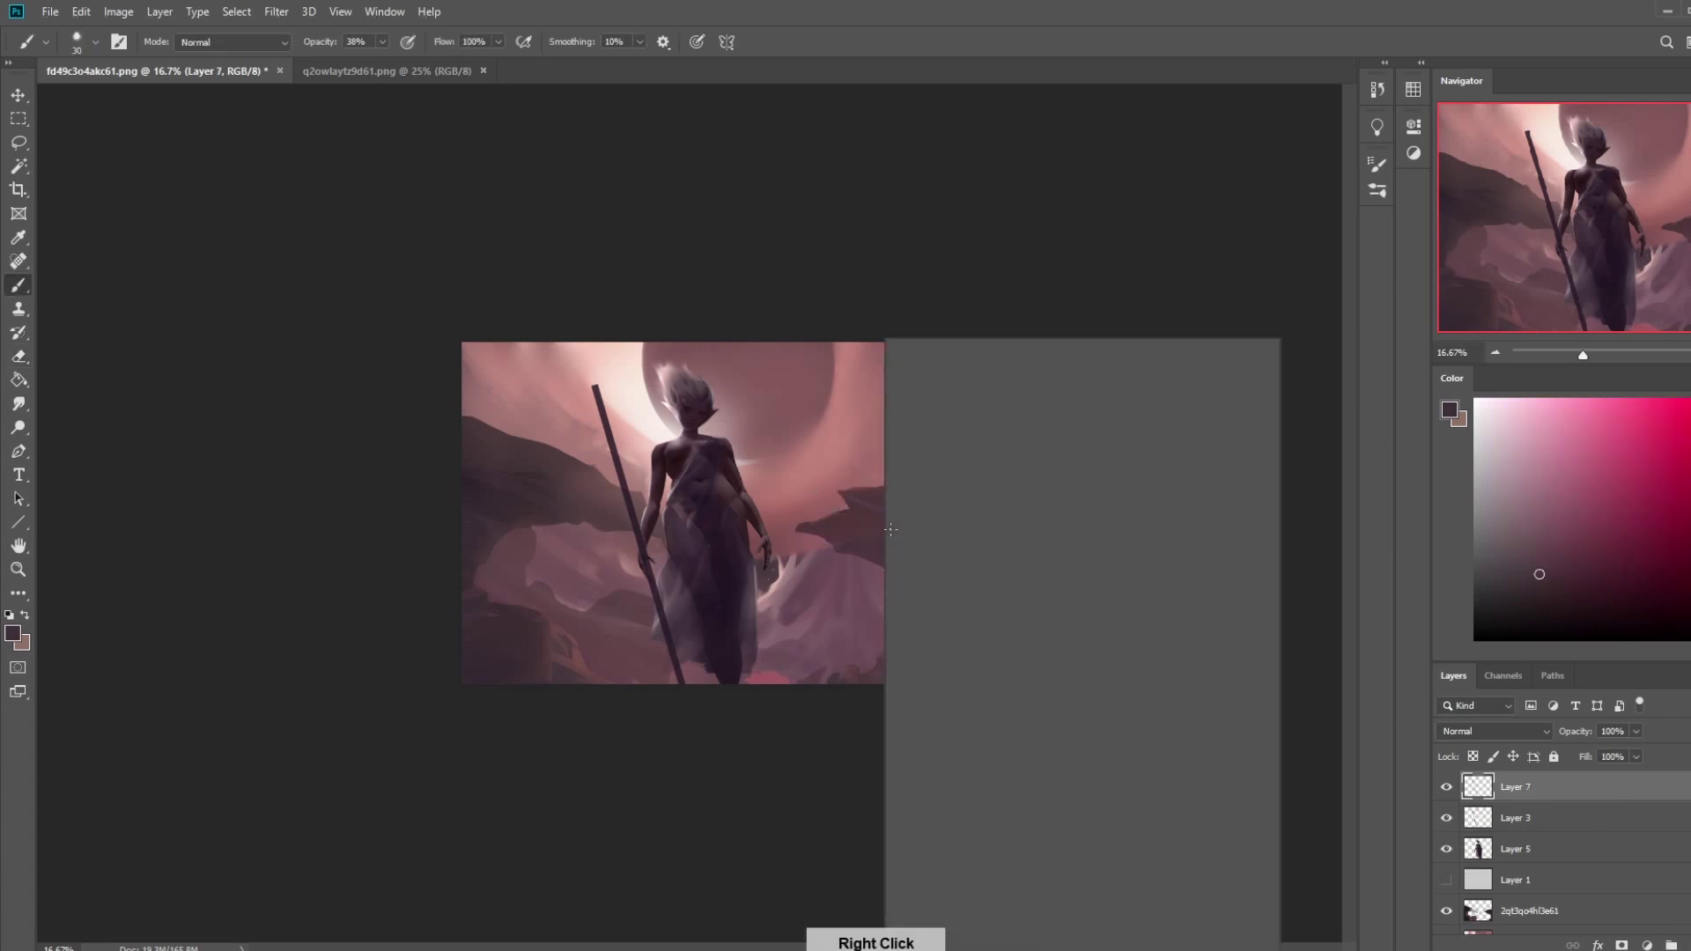
double_click(912, 500)
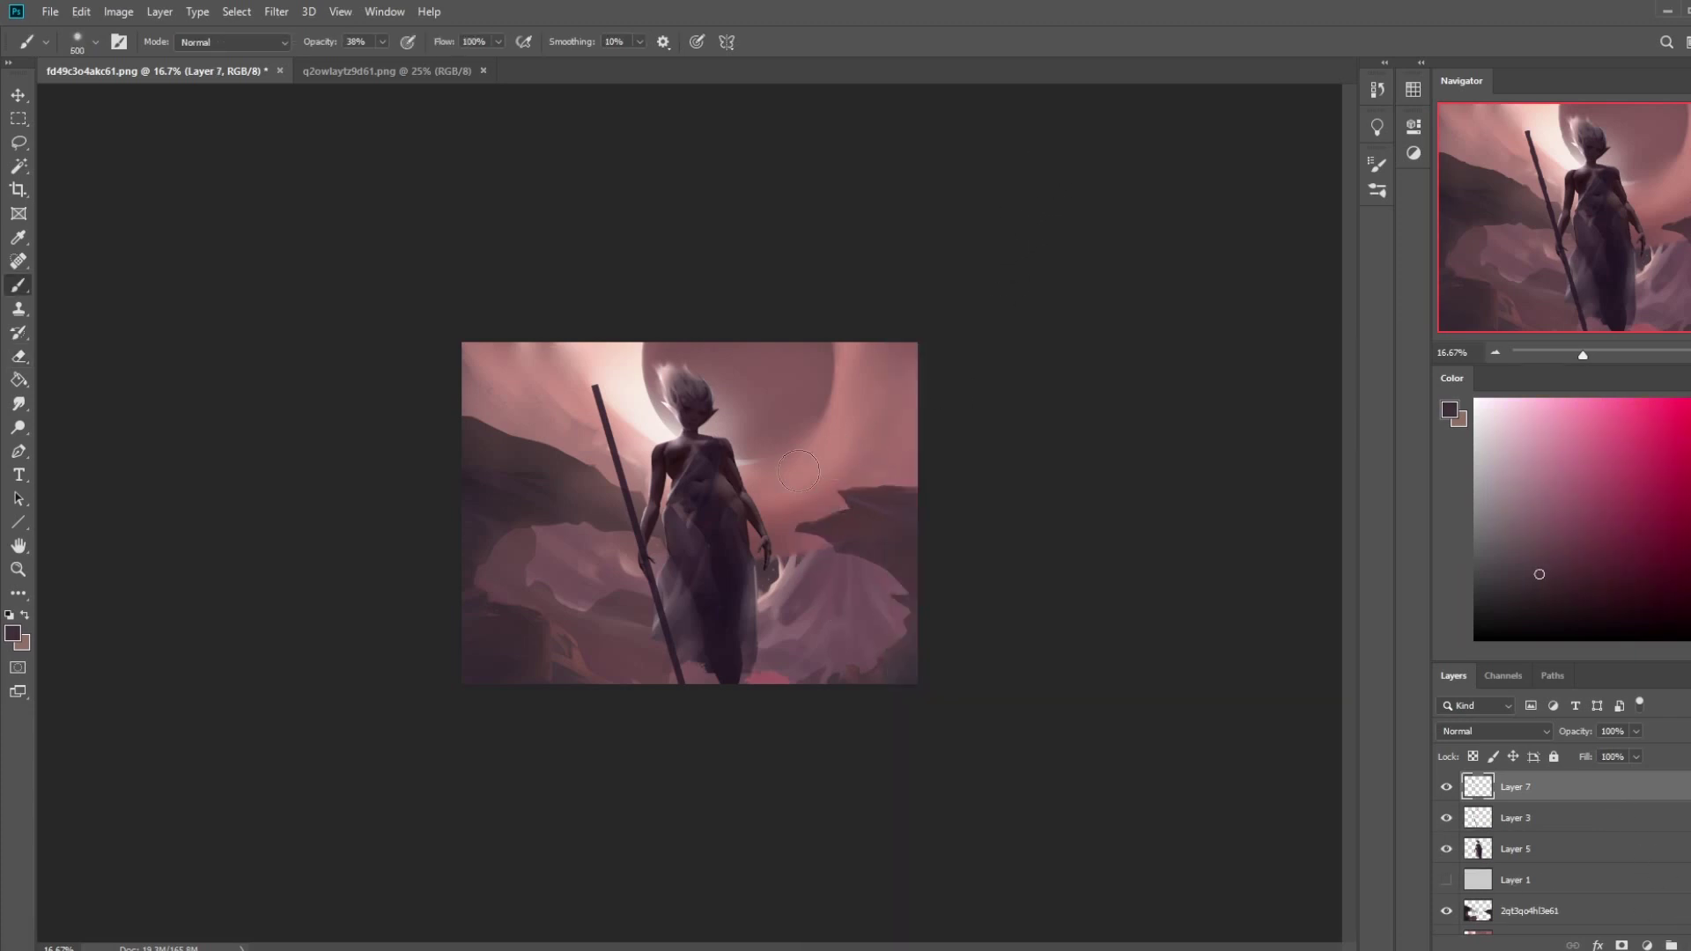
key("bracketright")
key("bracketright")
key("bracketright")
key("bracketright")
key("bracketright")
key("bracketright")
key("bracketright")
key("bracketright")
key("bracketright")
key("bracketright")
key("bracketright")
key("bracketright")
key("bracketright")
key("bracketright")
key("bracketright")
key("bracketright")
key("bracketright")
key("bracketright")
key("bracketright")
key("bracketright")
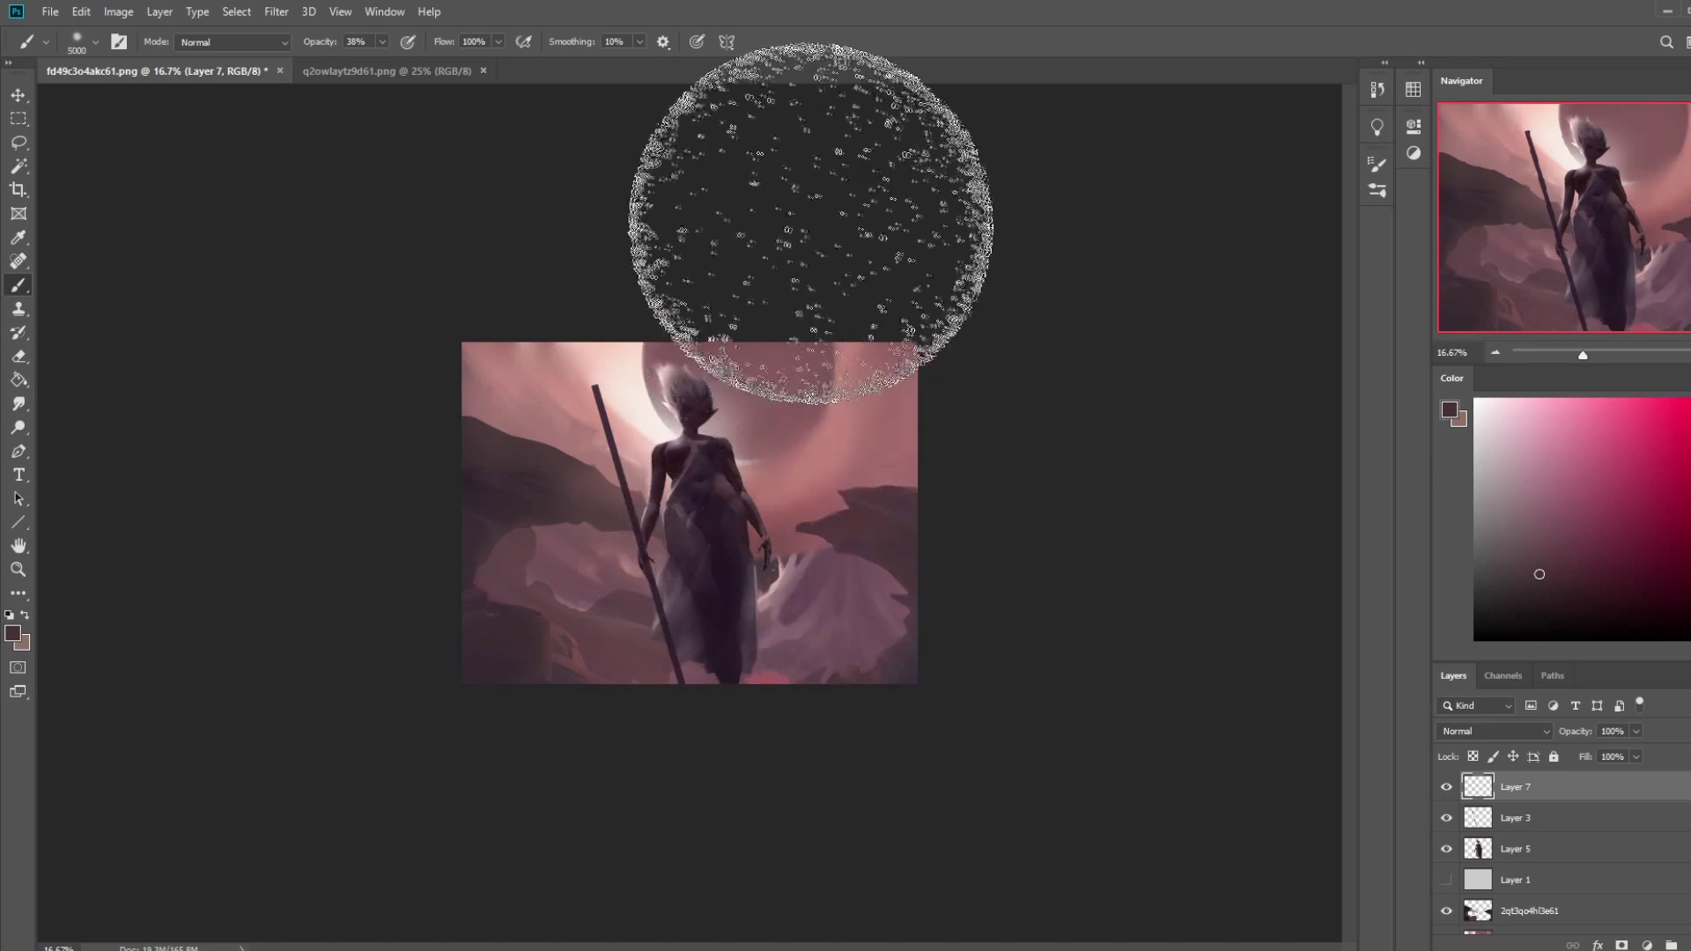
- Softly darken the lower part of the picture with a dark purple sampled from the dress, in Normal mode at 38% opacity
left_click(728, 649, "alt")
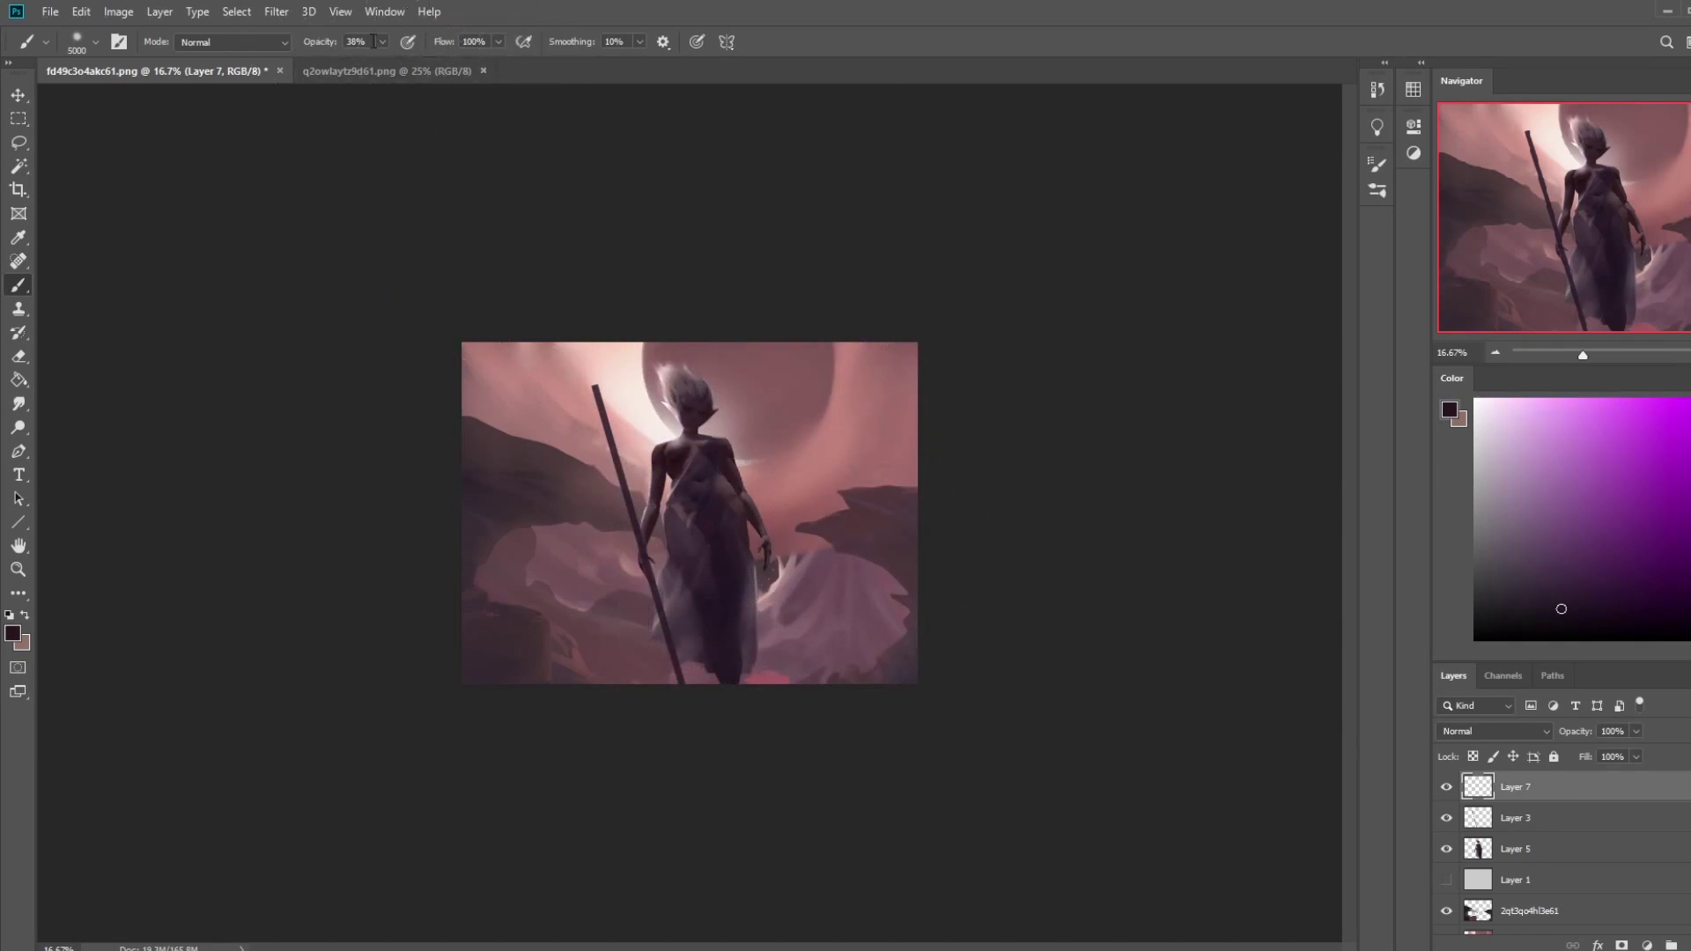
left_click(234, 42)
left_click(245, 125)
left_click(247, 42)
left_click(236, 58)
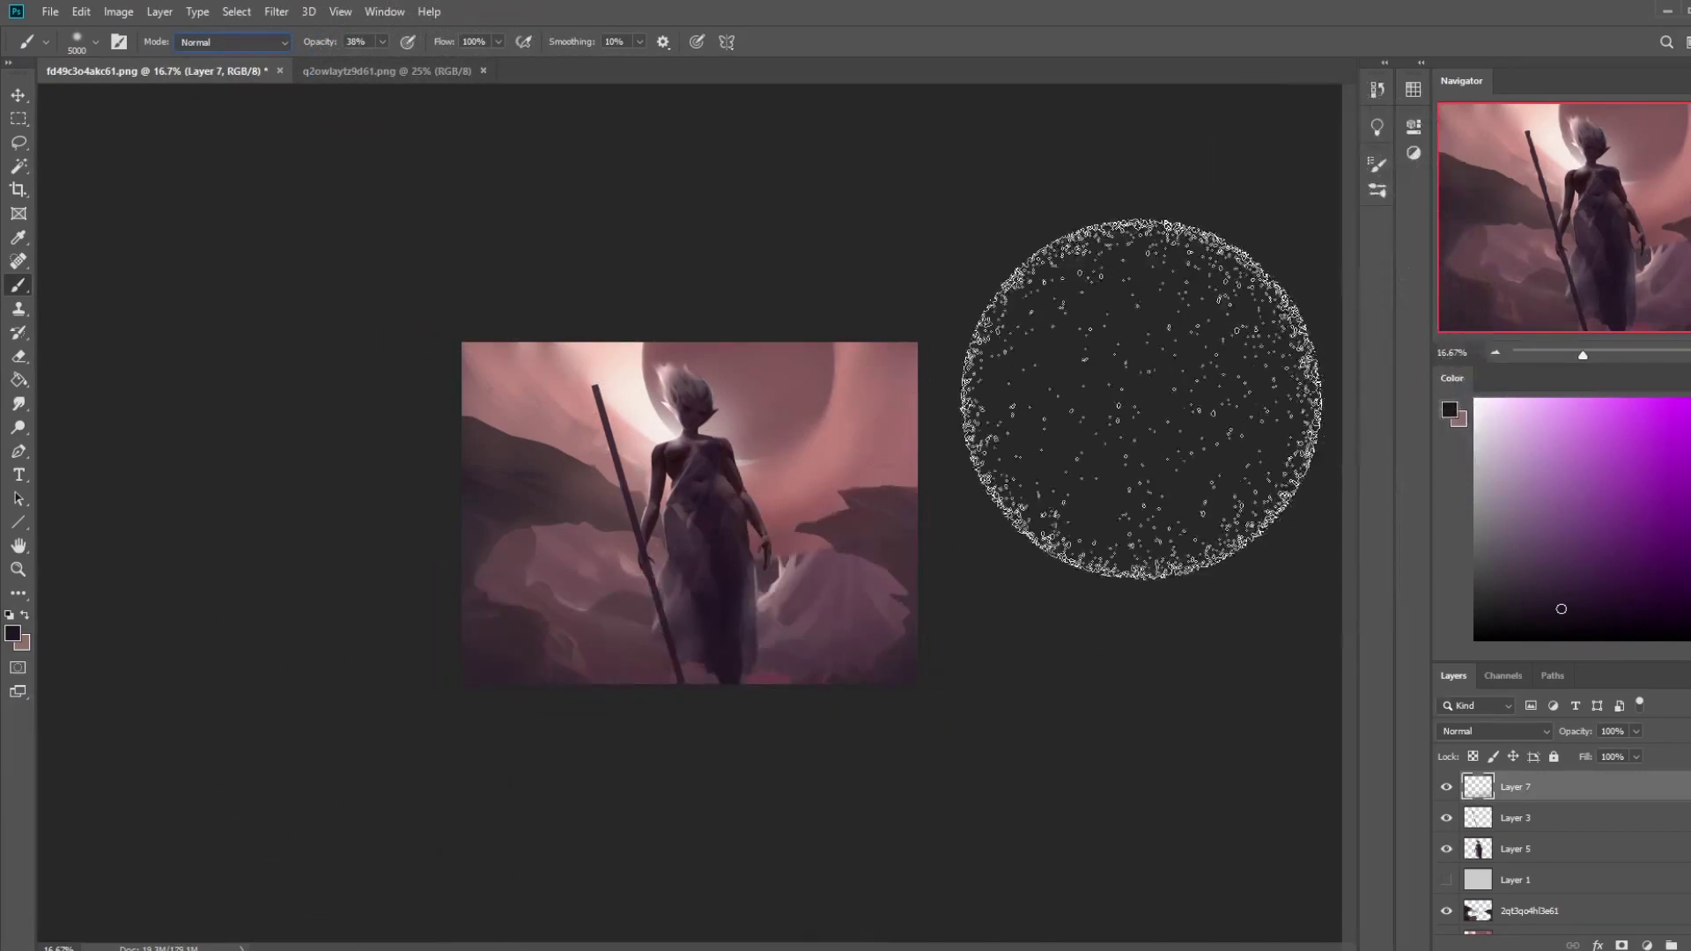
- Pick a pale lavender grey and brush soft mist along the picture's lower area, reducing the brush to 1900 px
left_click(1476, 440)
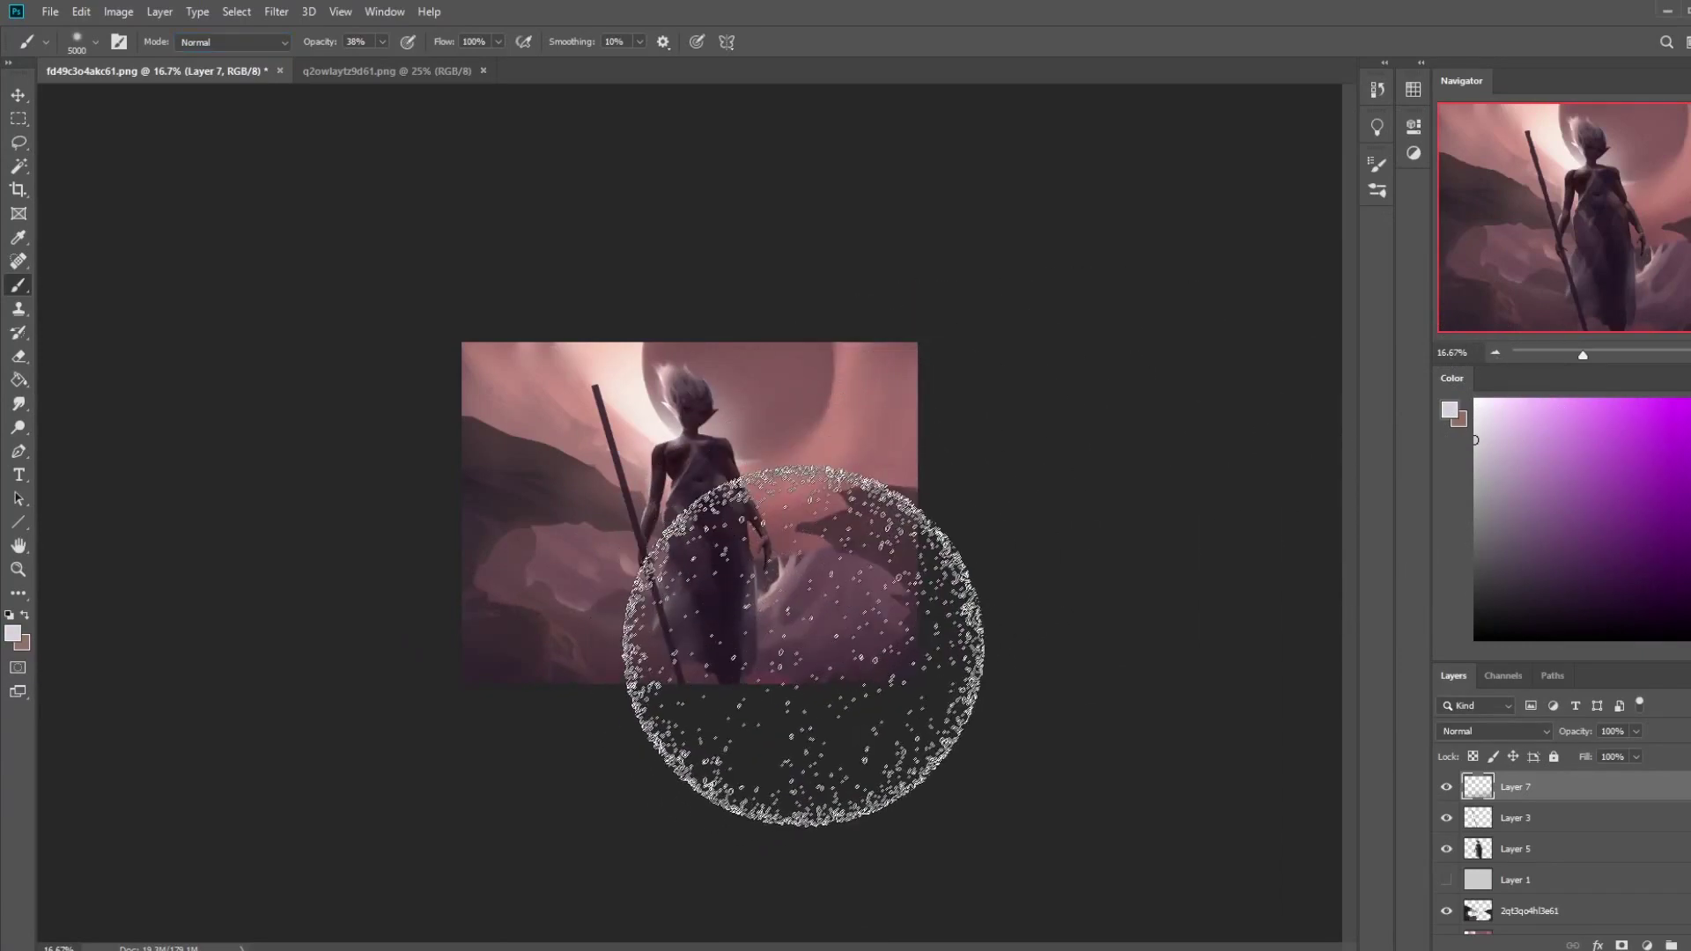
key("bracketleft")
key("bracketleft")
key("bracketleft")
key("bracketleft")
key("bracketleft")
key("bracketleft")
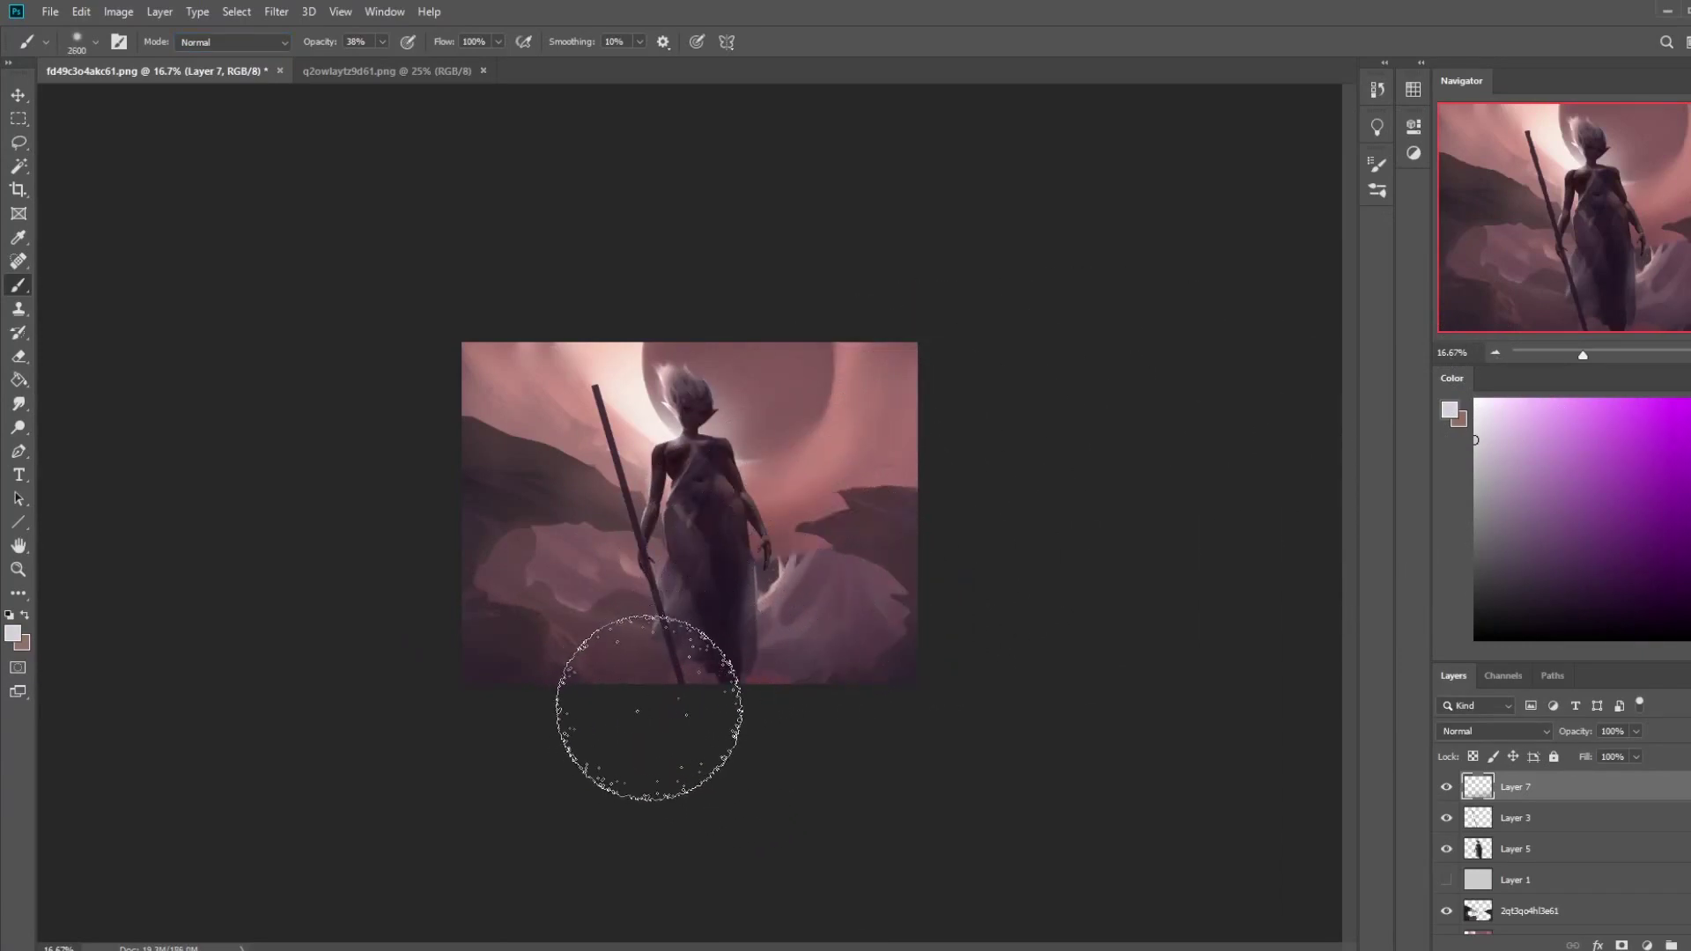
mouse_move(641, 707)
left_mouse_down()
mouse_move(909, 567)
mouse_move(937, 446)
left_mouse_up()
key("bracketleft")
key("bracketleft")
key("bracketleft")
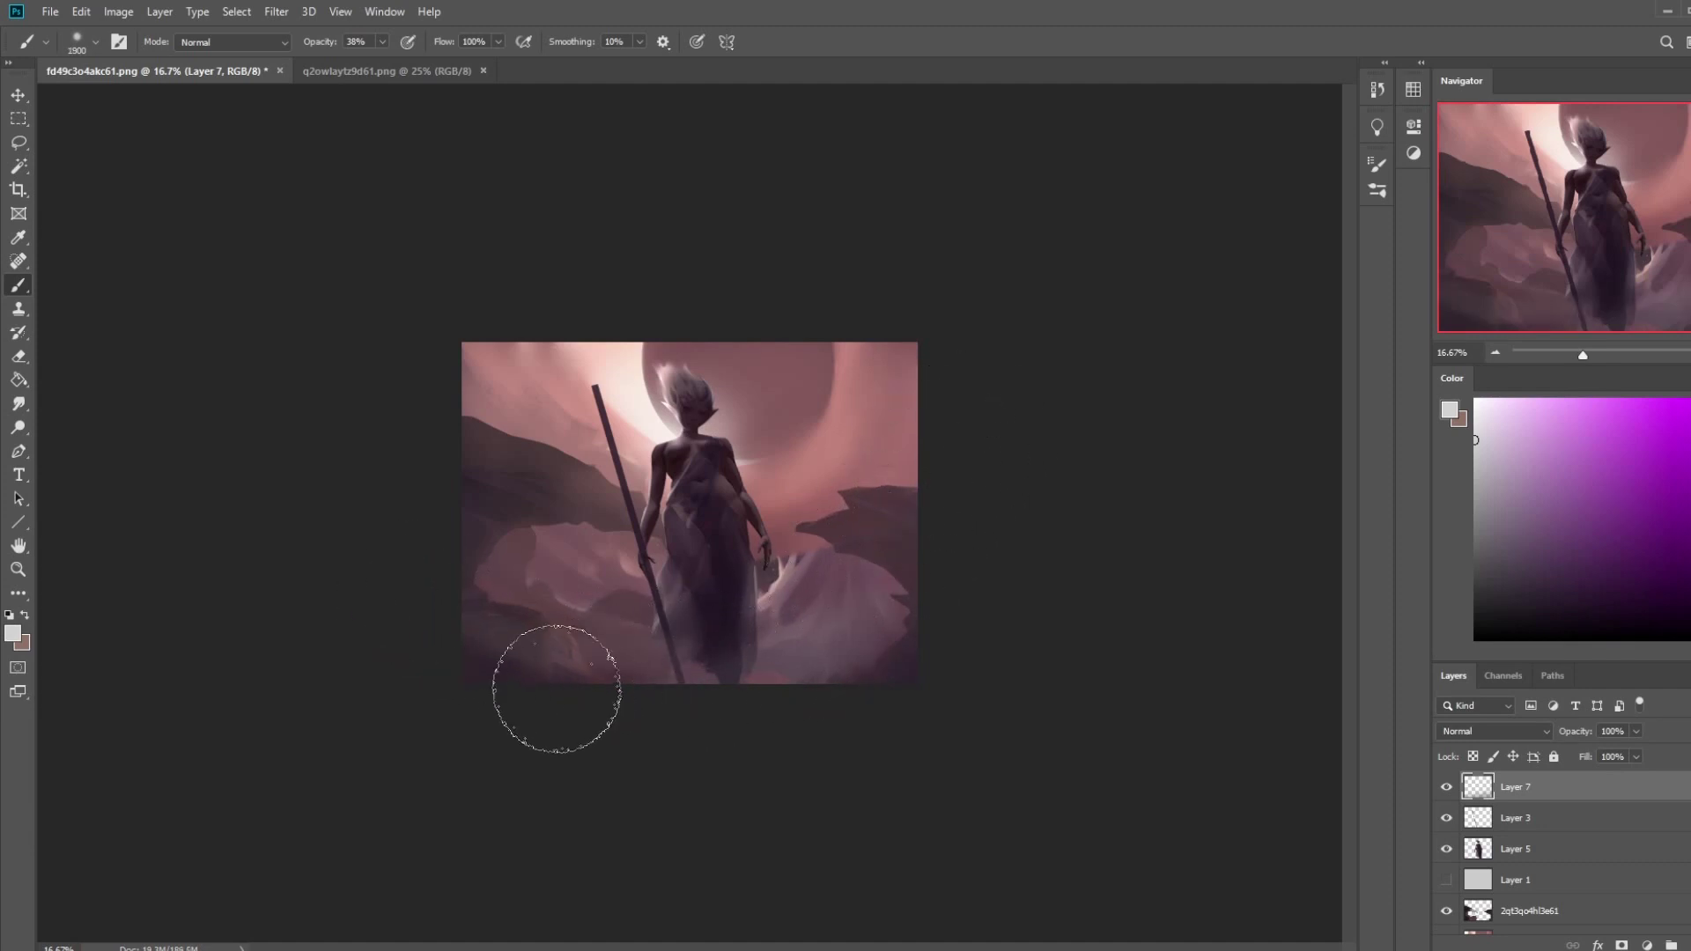
- Undo the last mist stroke and set the soft brush to 1200 px at 17% opacity
key("ctrl+z")
key("bracketleft")
key("bracketleft")
key("bracketleft")
key("1")
key("7")
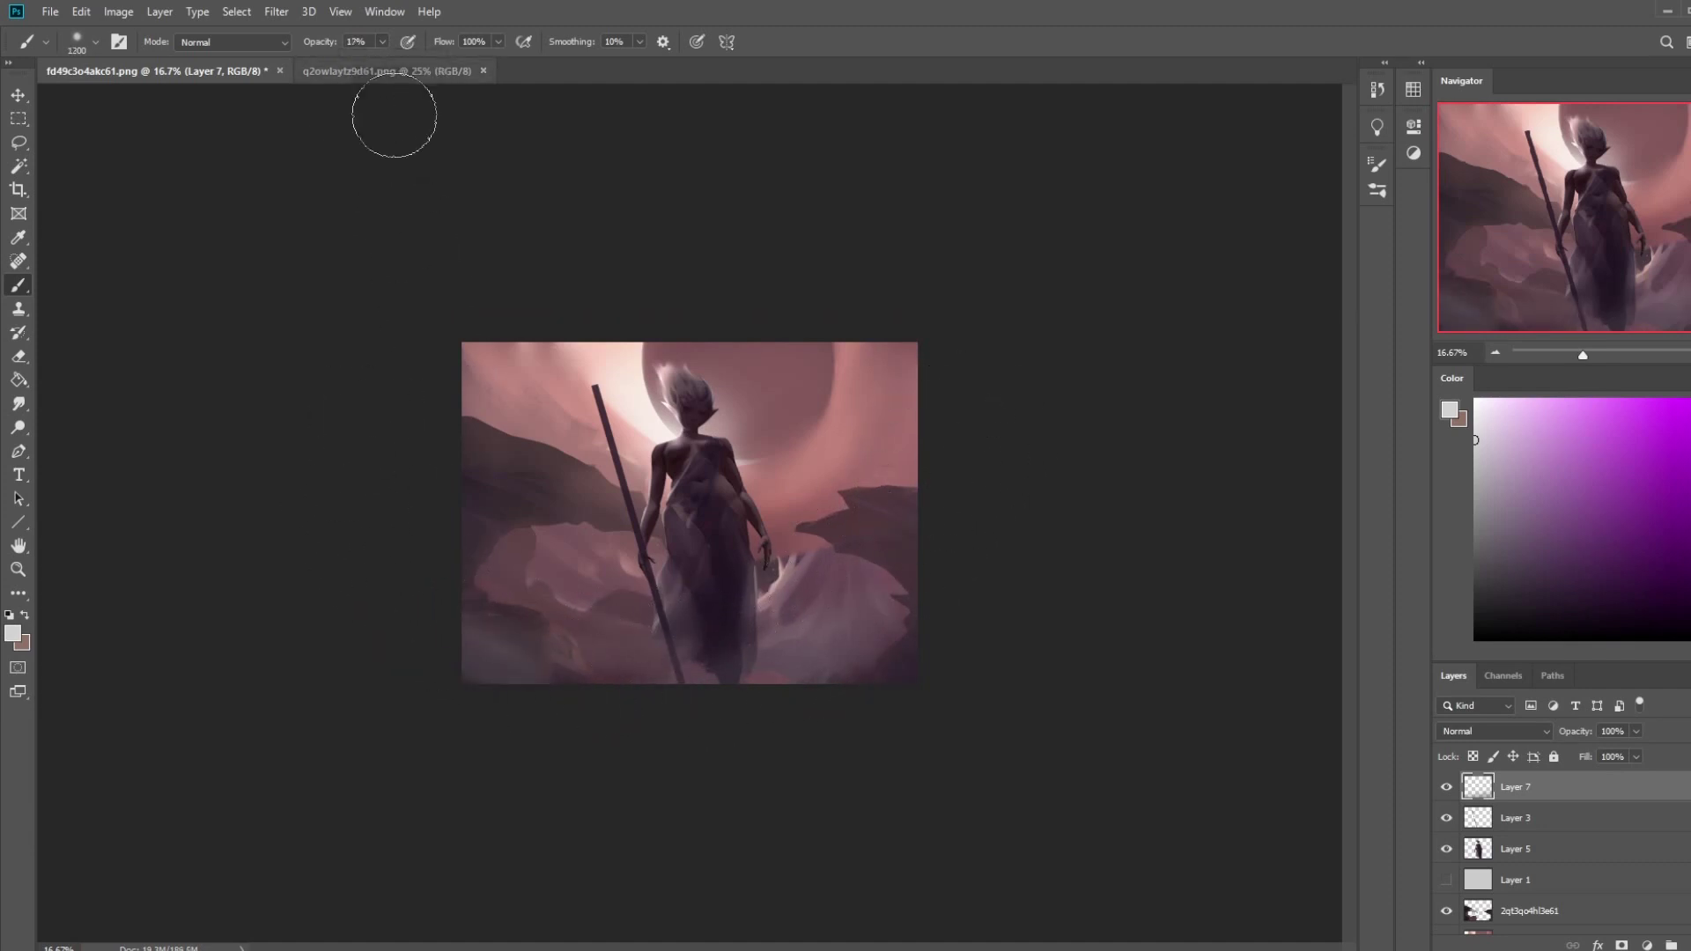
- Build up faint grey mist over the background rocks at 17% opacity, varying the soft brush between about 500 and 1200 px
key("bracketleft")
key("bracketleft")
key("bracketleft")
key("bracketright")
key("bracketright")
key("bracketright")
key("bracketright")
key("bracketright")
key("bracketright")
key("bracketright")
key("bracketright")
key("bracketleft")
key("bracketleft")
key("bracketleft")
key("bracketleft")
key("bracketleft")
key("bracketleft")
key("bracketleft")
key("bracketleft")
key("bracketleft")
key("bracketleft")
key("bracketleft")
key("bracketleft")
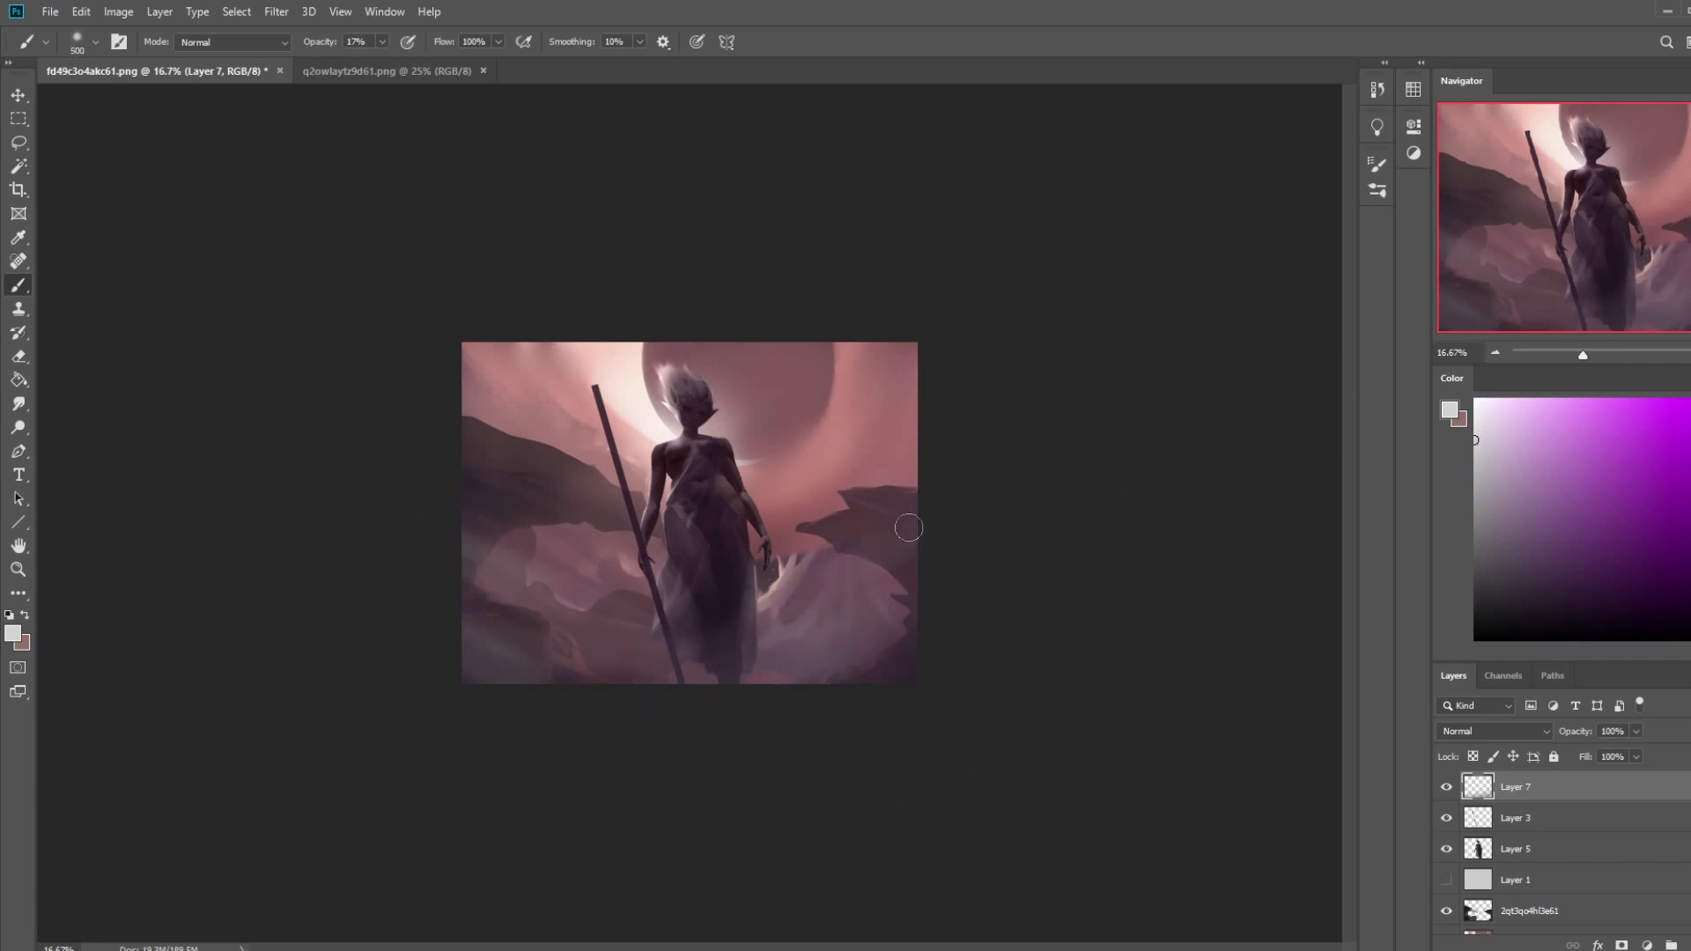
key("bracketright")
key("bracketright")
key("bracketright")
key("bracketright")
key("bracketright")
key("bracketright")
key("bracketright")
- Add another layer on top and dab a soft warm-white glow, sampled beside the shoulder, around the neck at 17% opacity
left_click(1646, 945)
left_click(653, 423, "alt")
left_click_drag(666, 427, 665, 427)
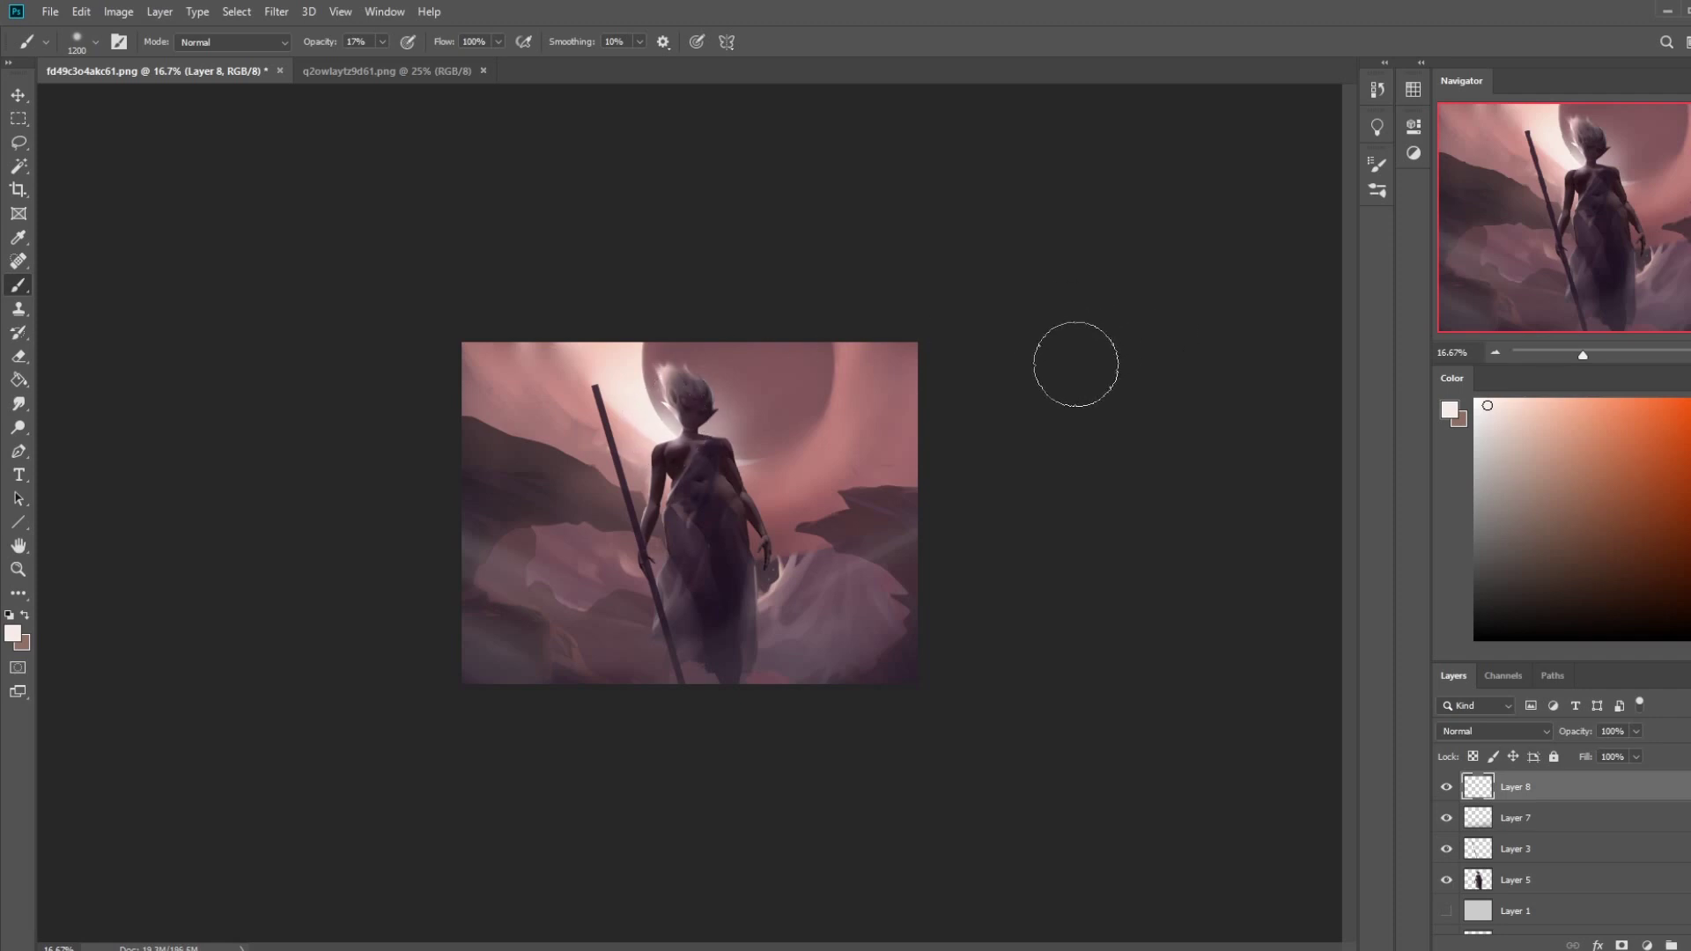
- Select the figure's layer, Layer 5, reduce the soft brush to 150 px and sample the dark plum at the jaw
key("bracketleft")
key("bracketleft")
key("bracketleft")
key("bracketleft")
key("bracketleft")
key("bracketleft")
key("bracketleft")
key("bracketright")
key("bracketright")
key("bracketleft")
key("bracketleft")
key("bracketleft")
key("bracketright")
key("bracketright")
key("bracketright")
key("bracketright")
key("bracketleft")
key("bracketleft")
key("bracketleft")
key("bracketleft")
left_click(1556, 881)
key("bracketleft")
key("bracketleft")
key("bracketleft")
key("bracketleft")
key("bracketleft")
key("bracketleft")
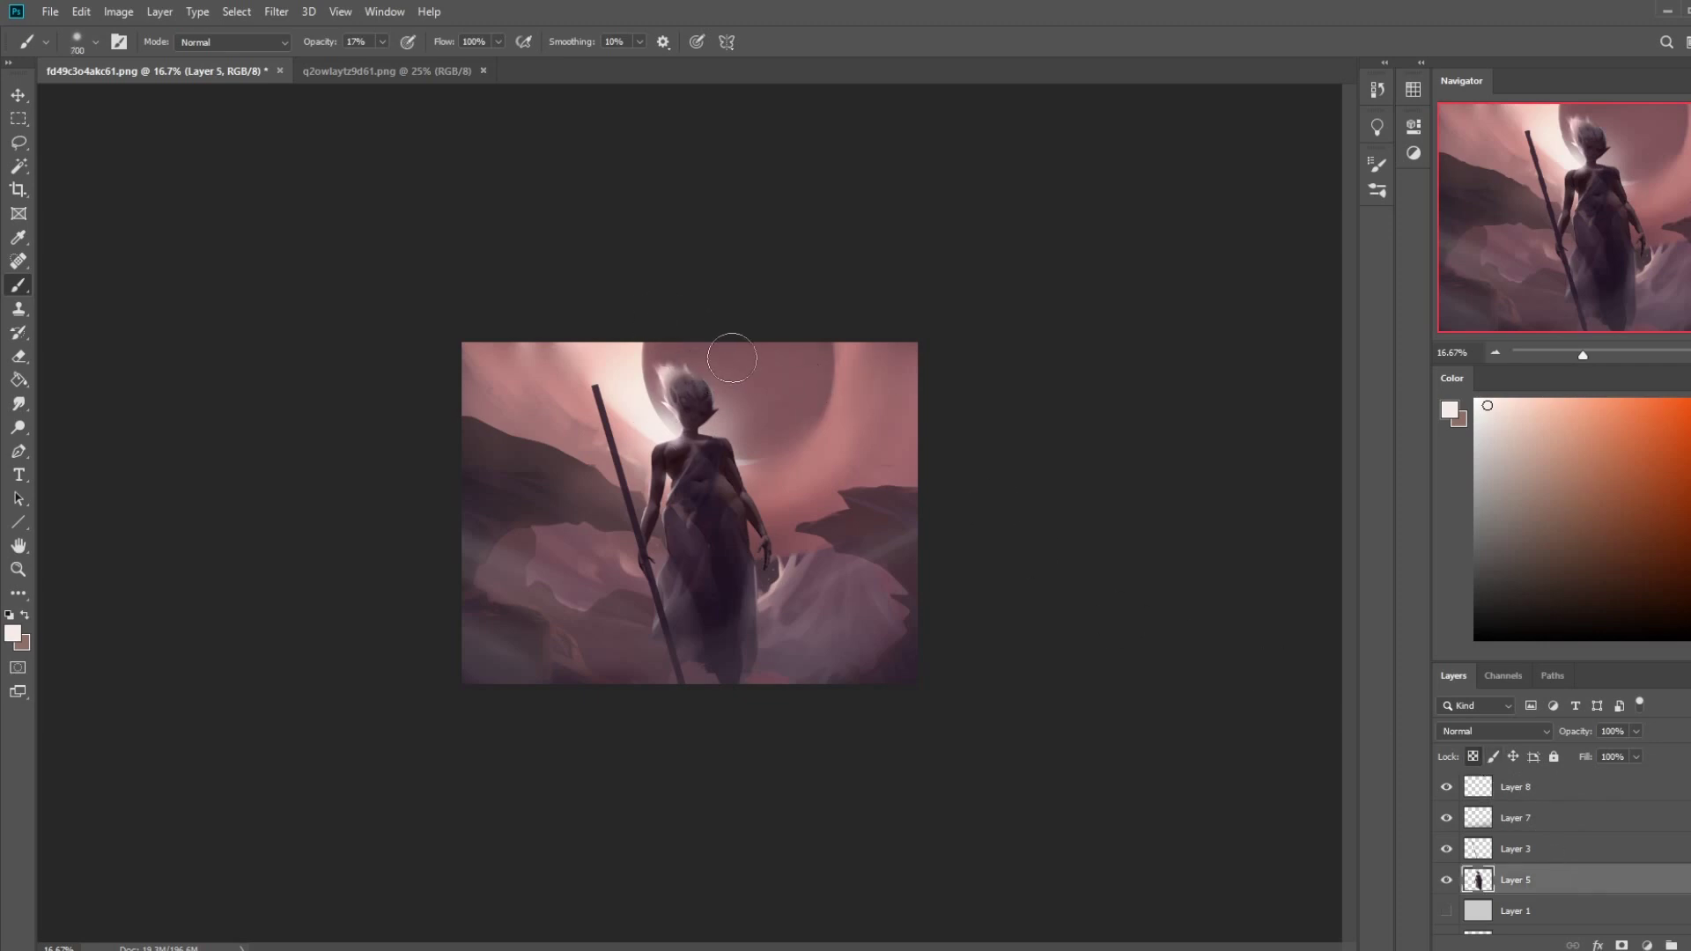
key("bracketleft")
key("bracketleft")
key("bracketleft")
key("bracketleft")
key("bracketleft")
left_click(683, 420, "alt")
- Raise the brush opacity to 31% and darken the face with dark plum sampled from the jaw
left_click(383, 41)
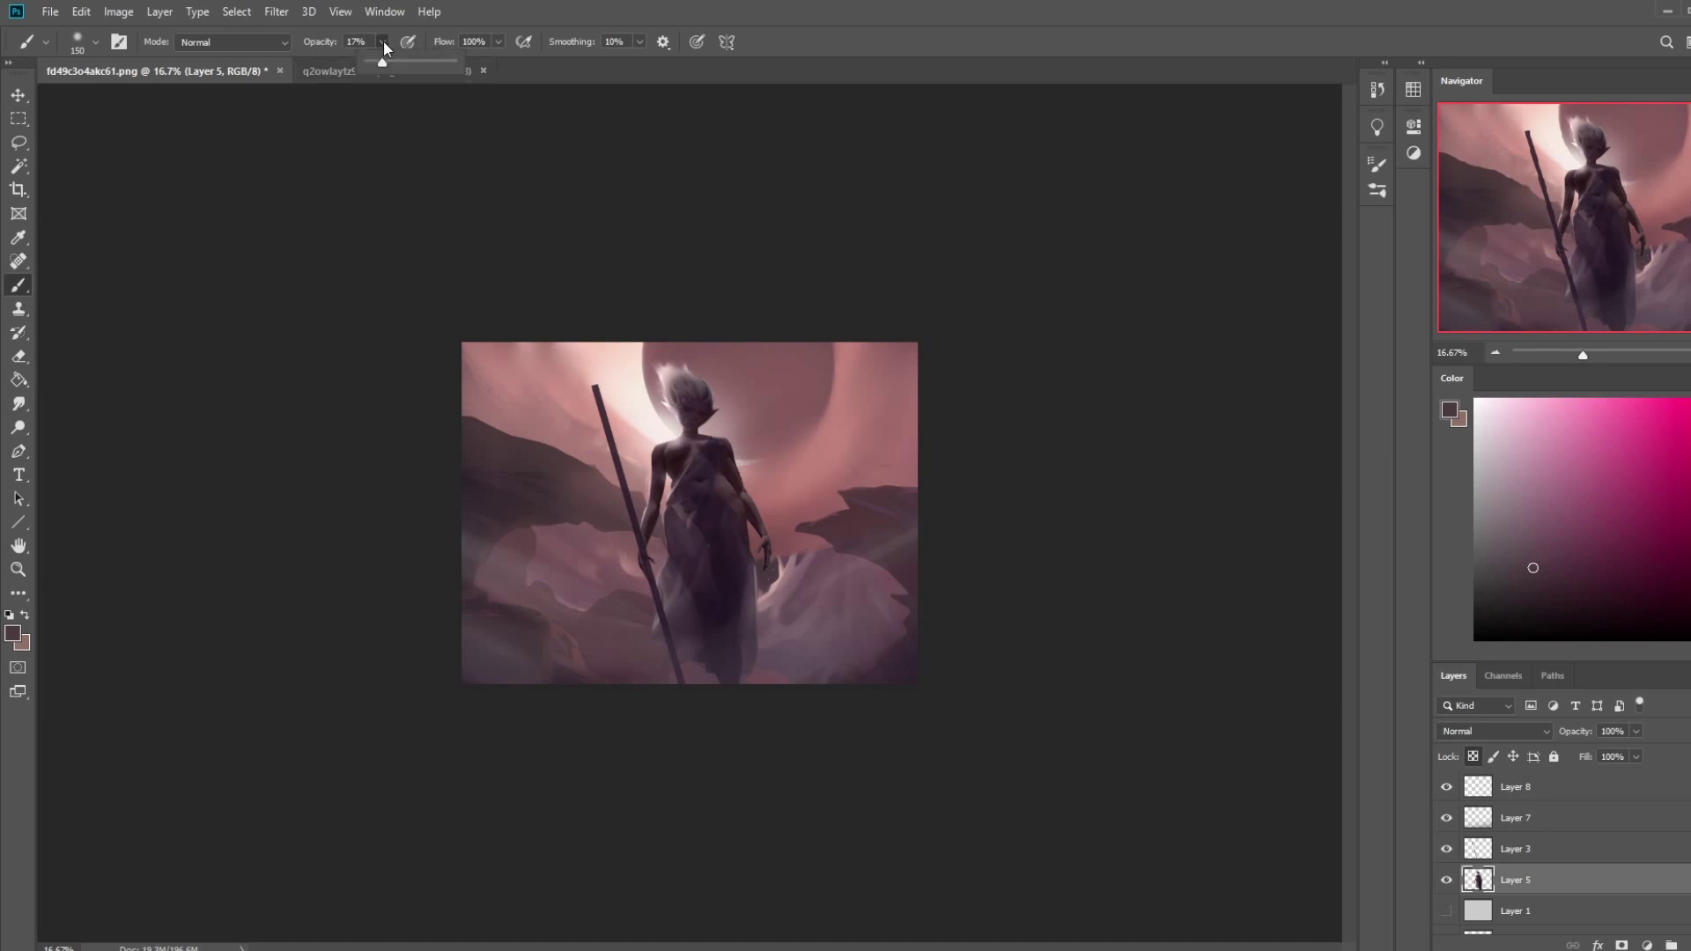
left_click(665, 402)
left_click(685, 419, "alt")
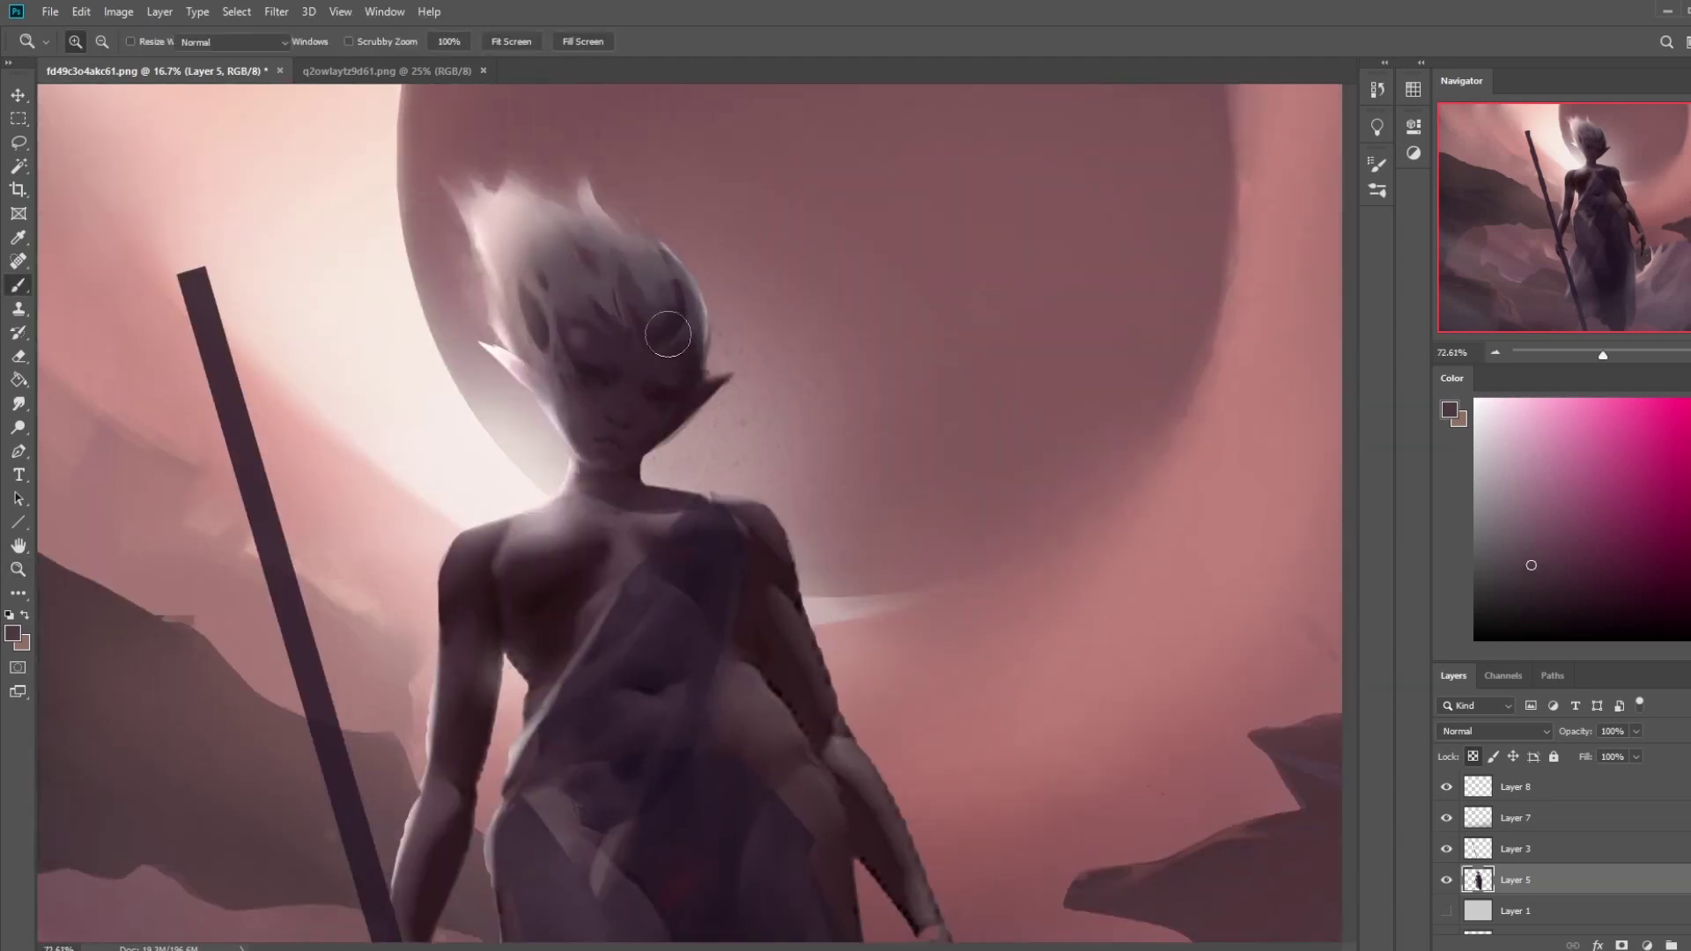
scroll(718, 419, "up", 5)
- Sample the warm white of the glowing sky, lower the brush opacity to 15% and brush a faint haze over the face
left_click(408, 294, "alt")
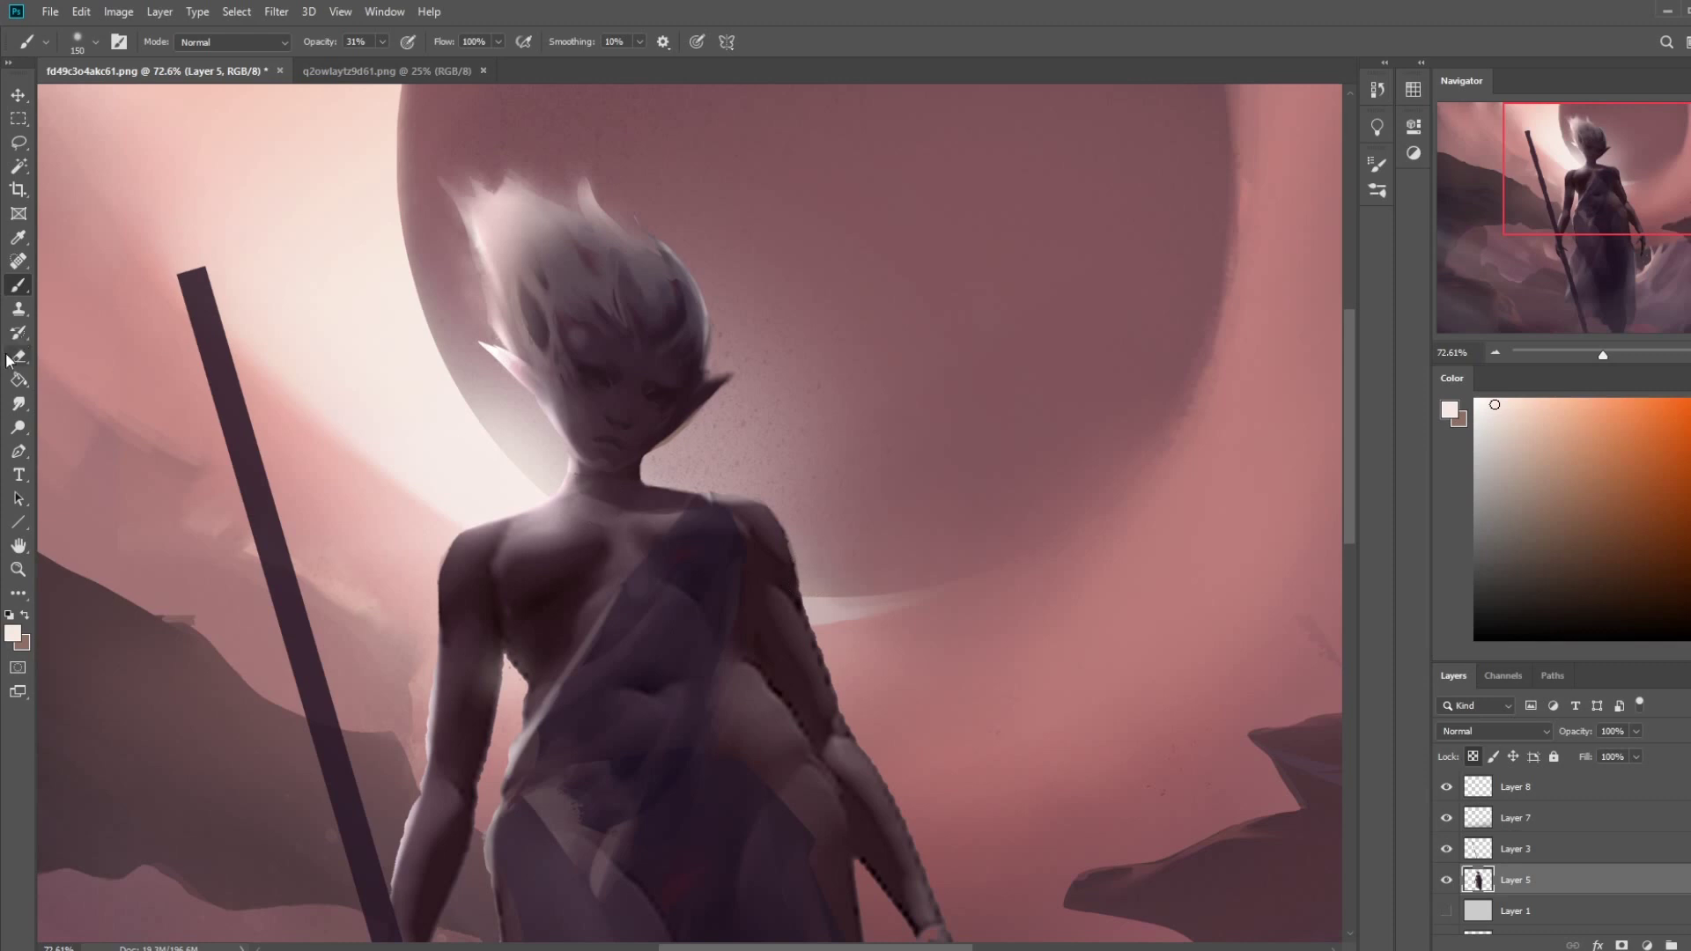
left_click(18, 403)
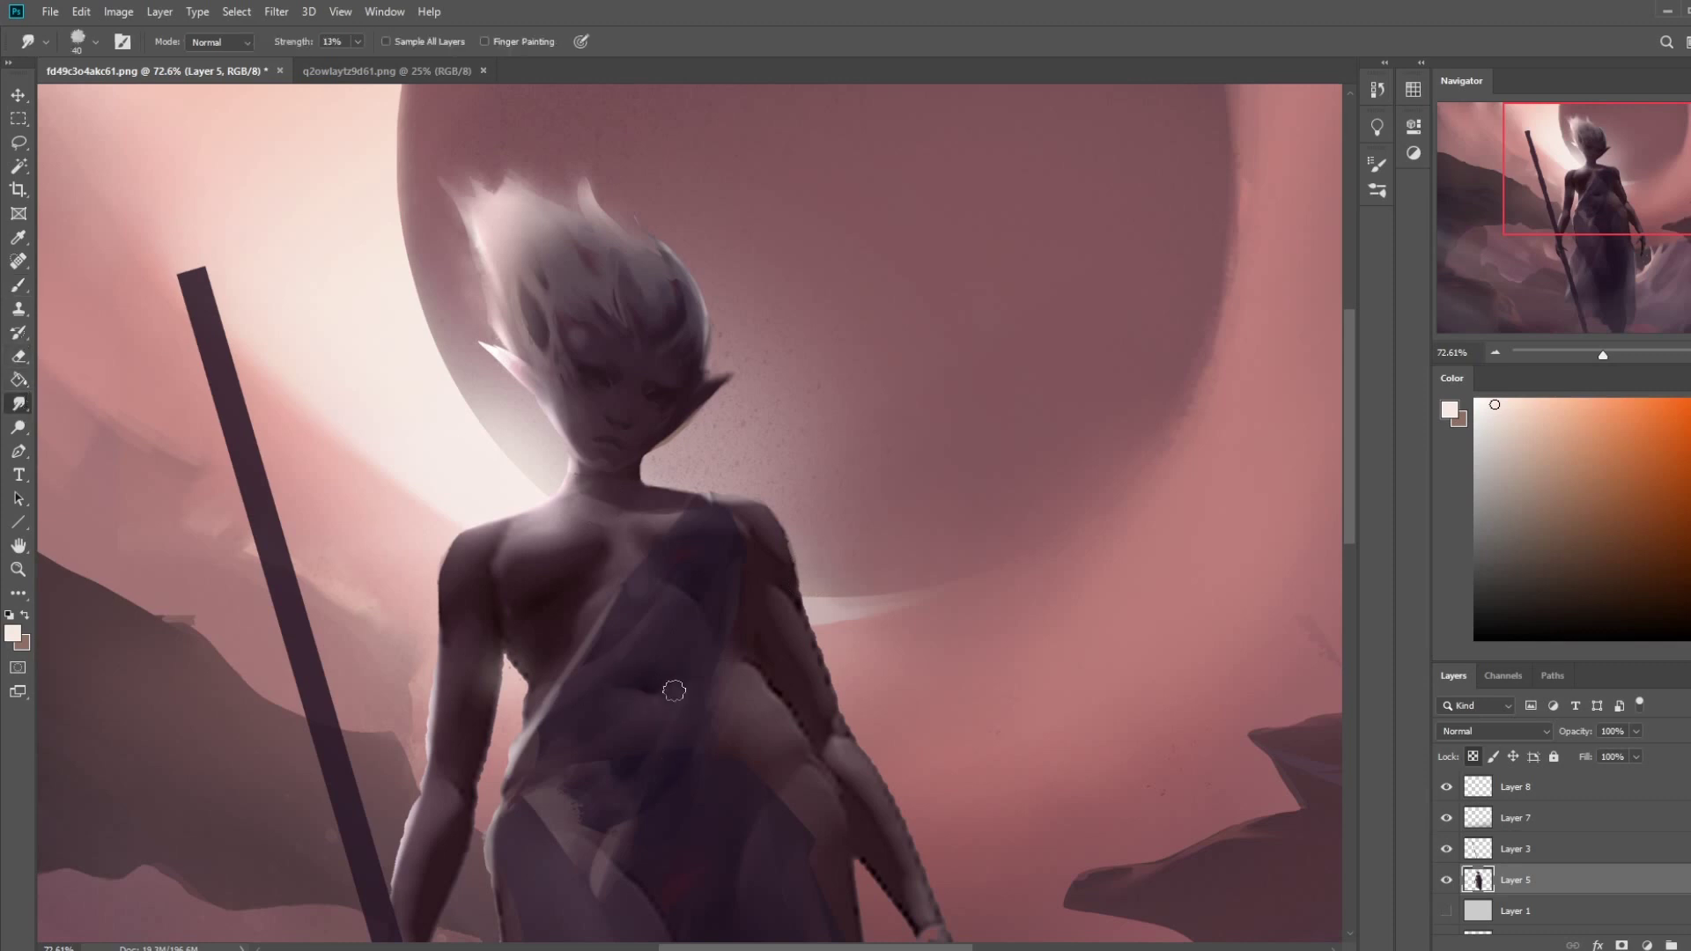
key("b")
left_click(384, 270, "alt")
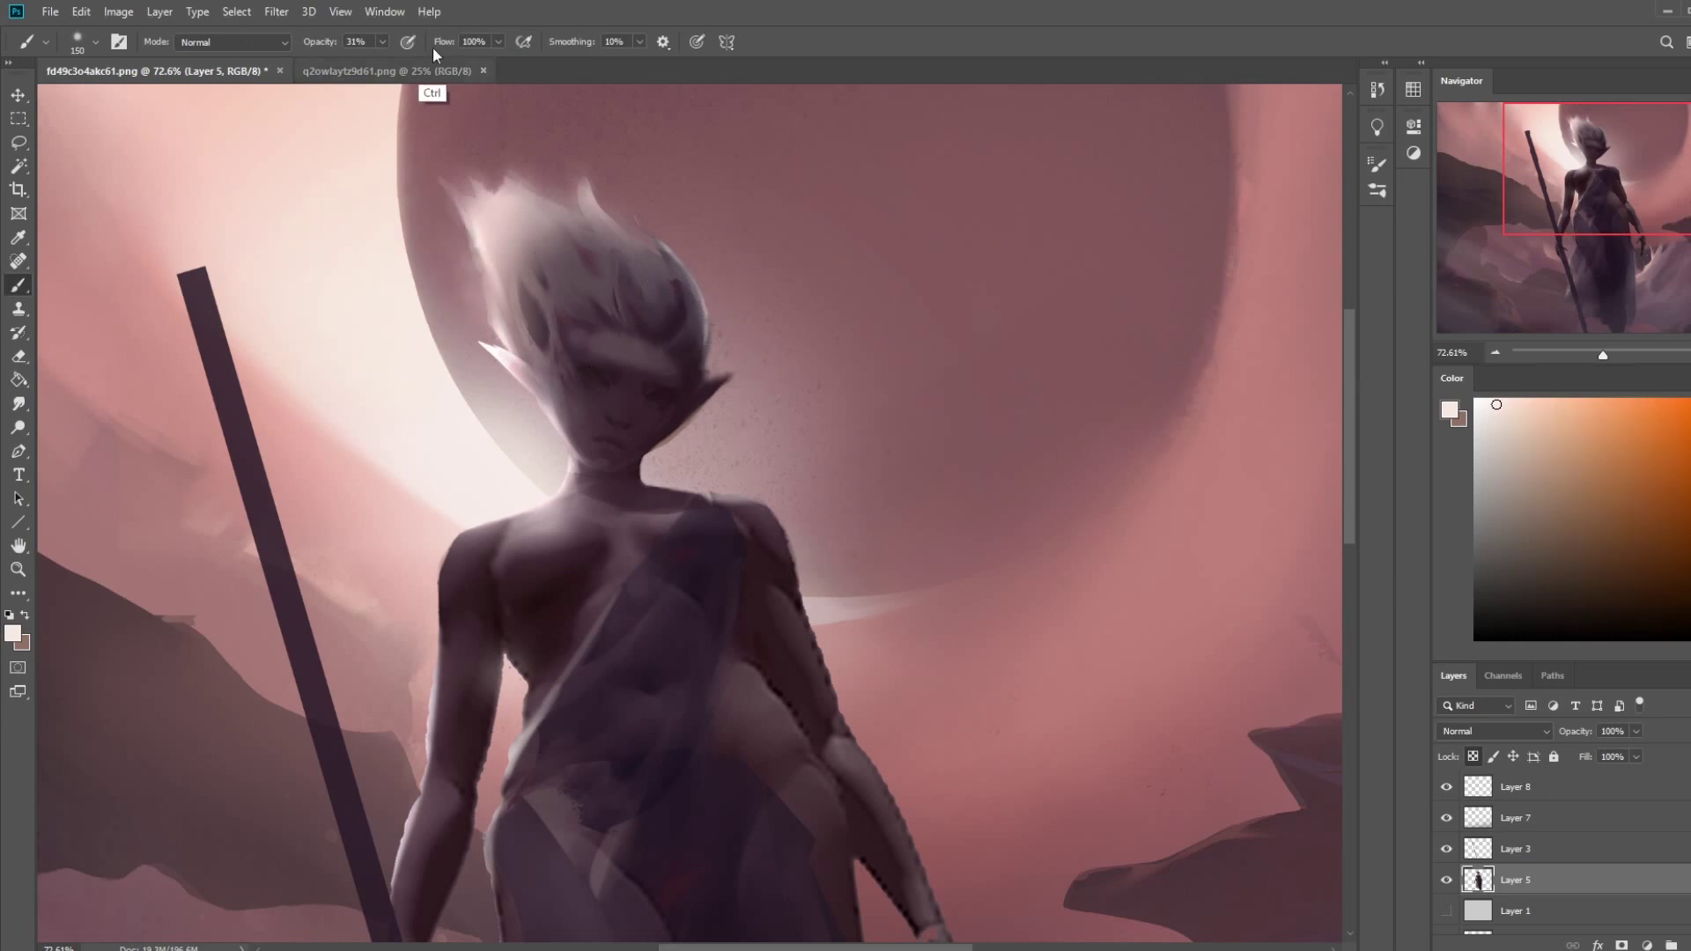
left_click(383, 41)
left_click_drag(381, 62, 368, 61)
left_click(586, 408)
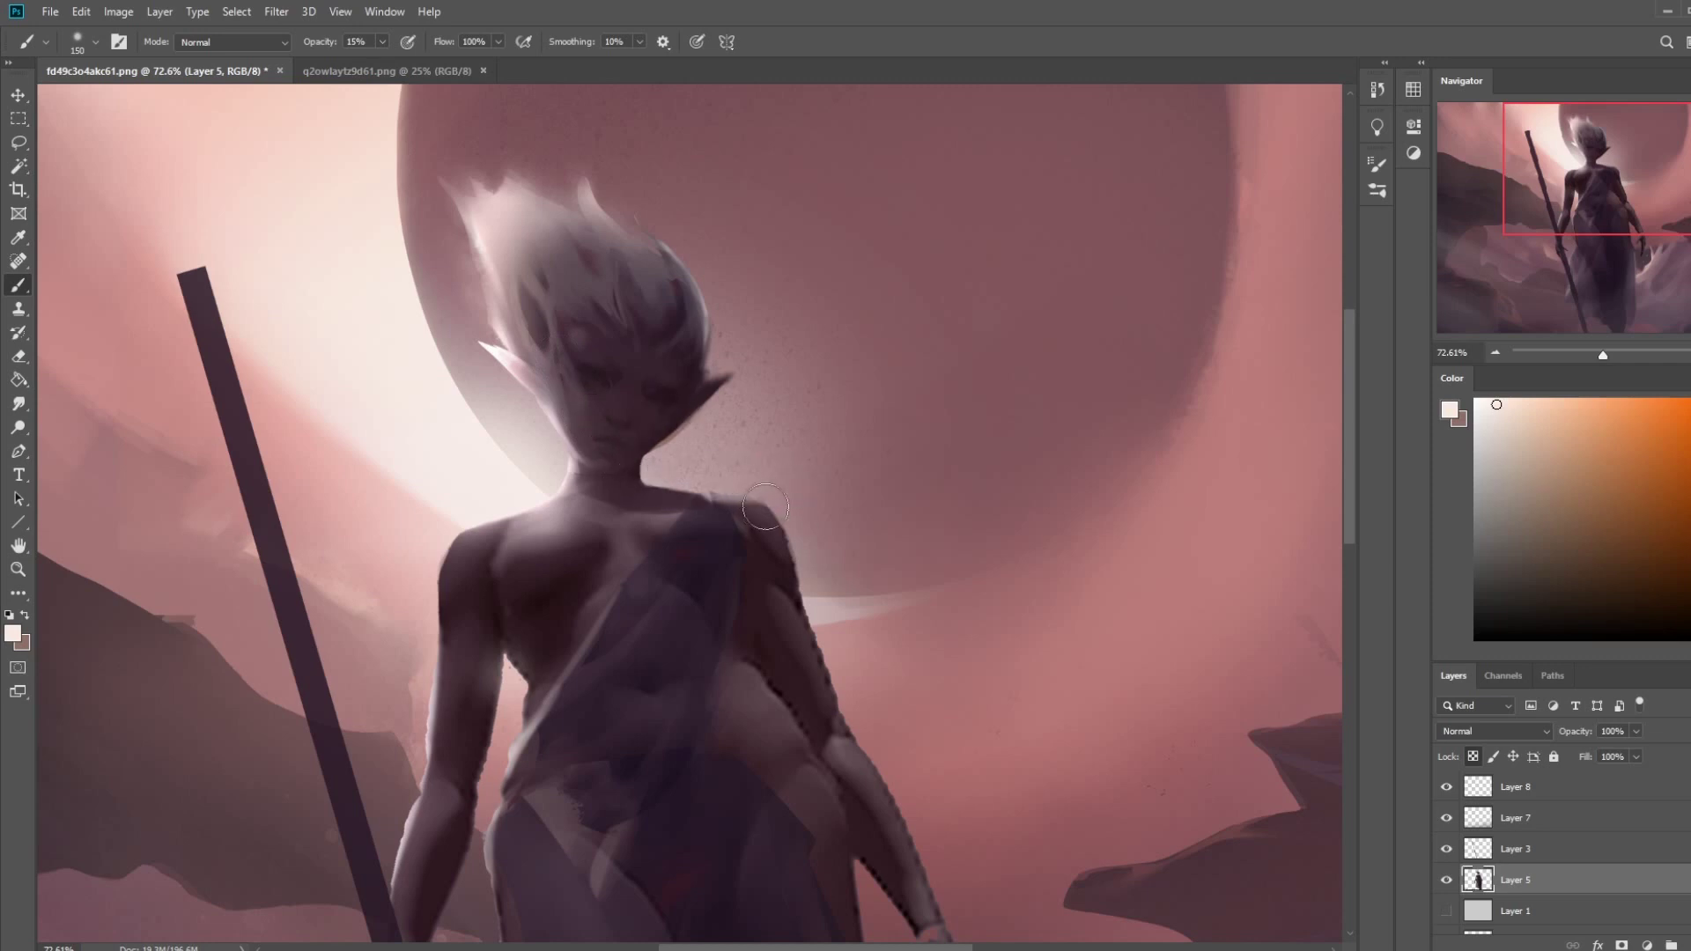
- Brush warm white lightly across the moon side of the head with a 125 px brush at 15% opacity
scroll(797, 465, "down", 3)
key("bracketleft")
key("bracketleft")
mouse_move(679, 270)
left_mouse_down()
mouse_move(725, 266)
mouse_move(703, 292)
mouse_move(740, 263)
left_mouse_up()
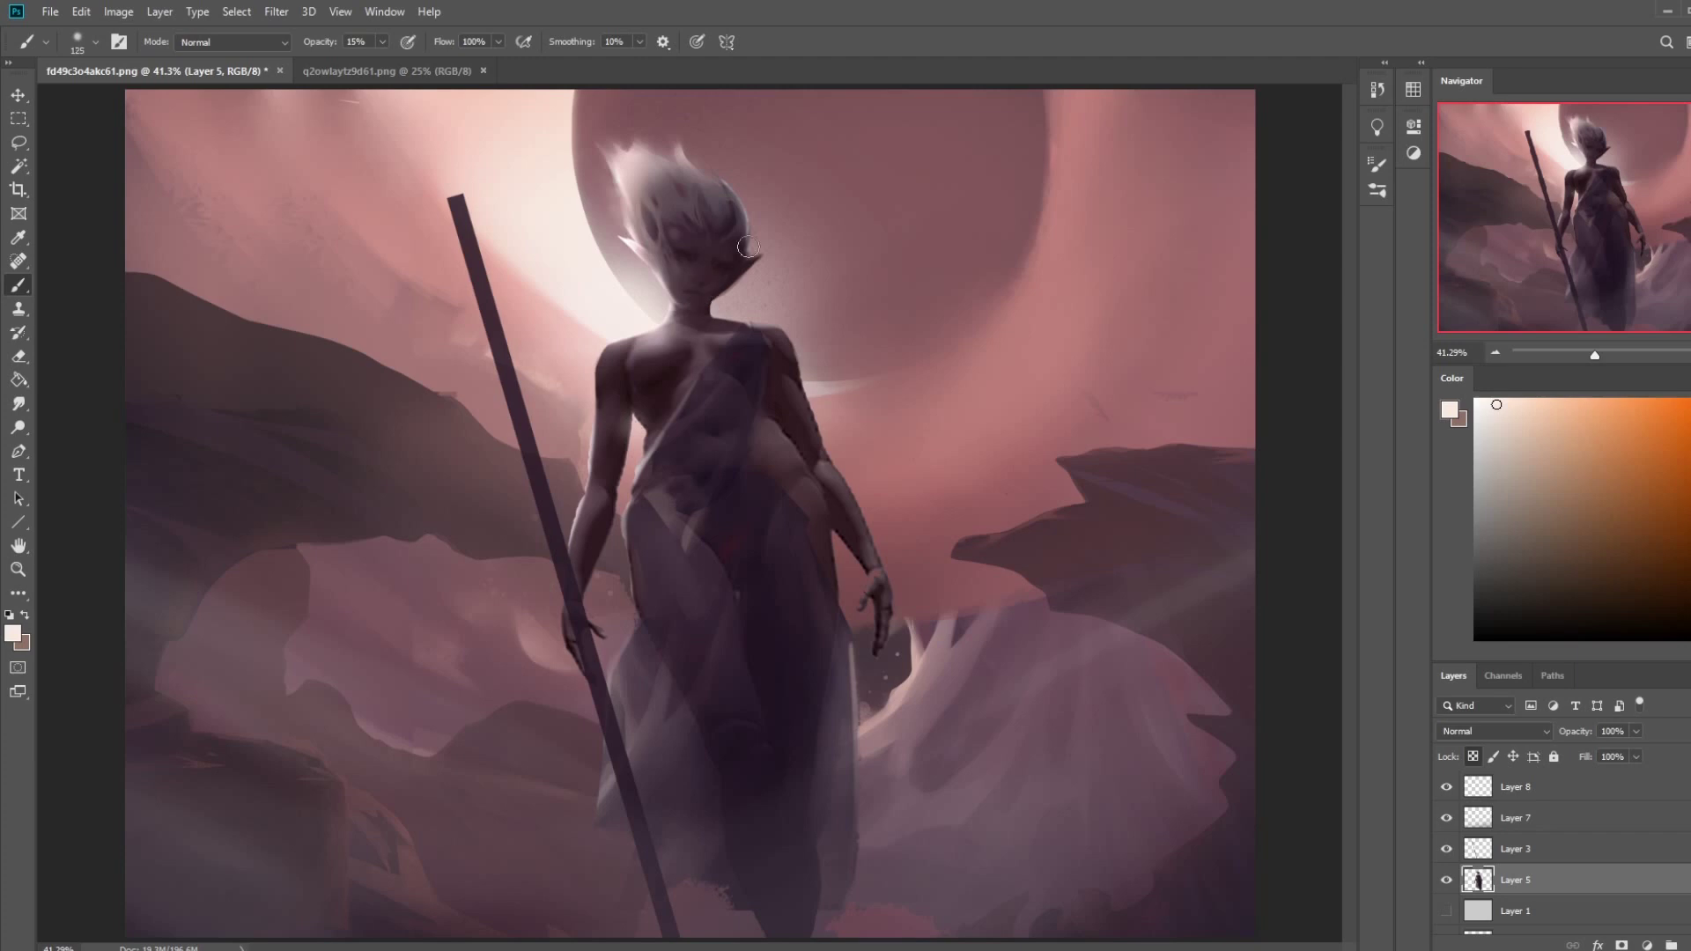
key("bracketleft")
key("ctrl+minus")
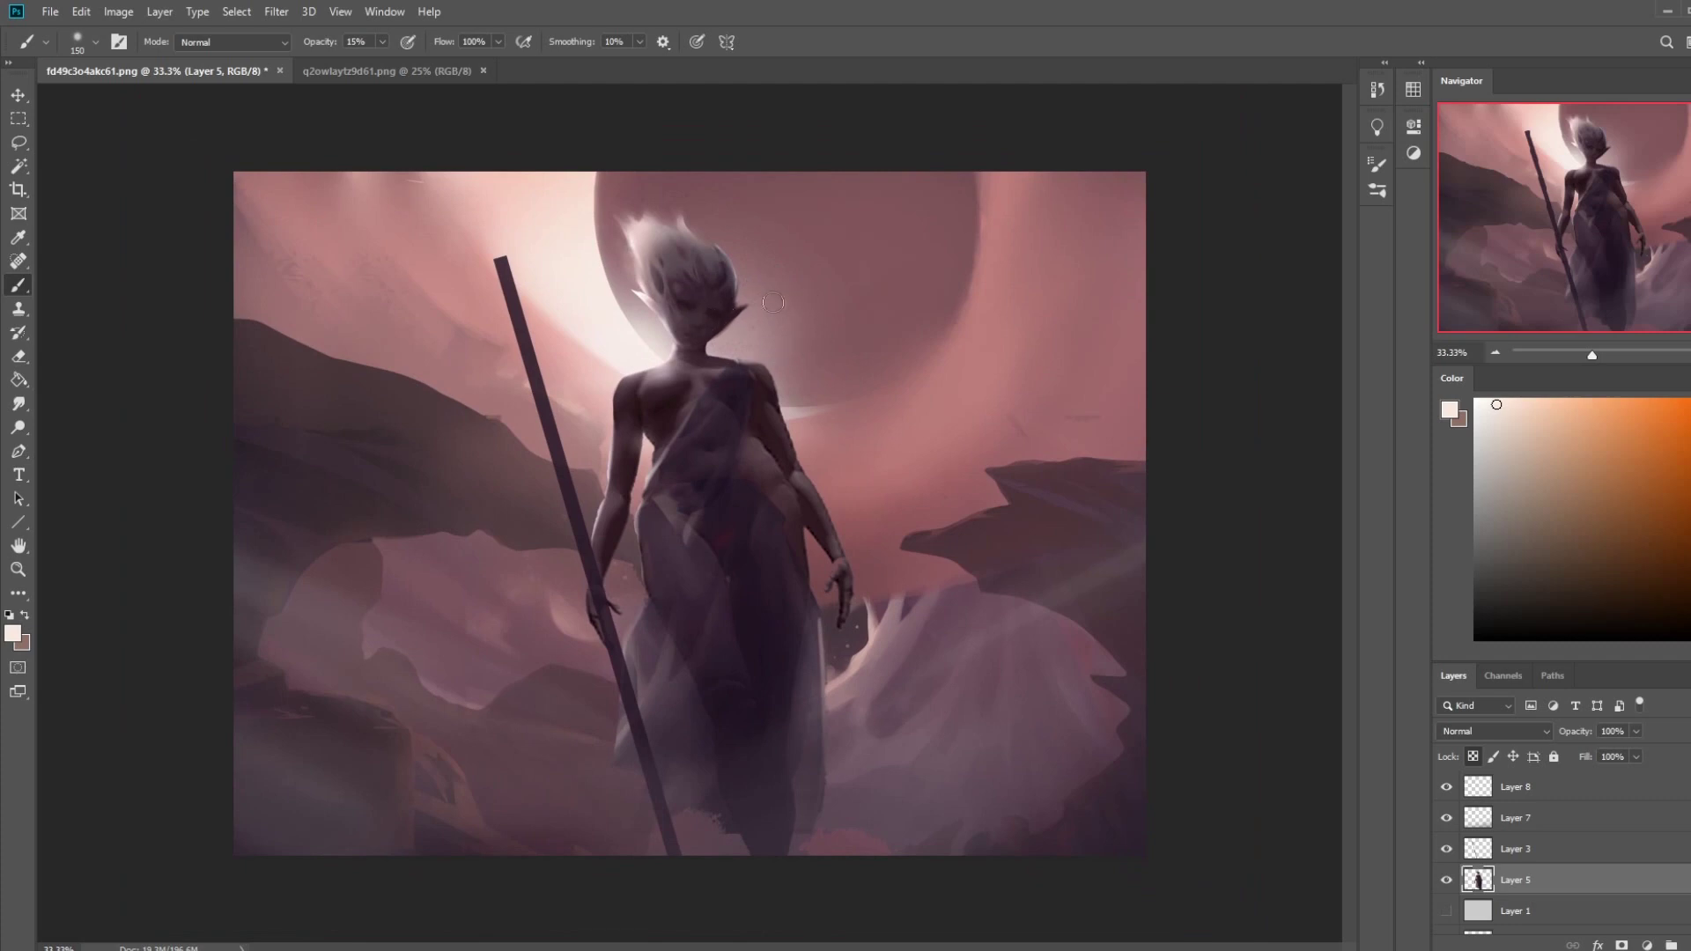
- Lasso part of the head, copy it to a new layer and scale the copy to 88.77%
key("l")
mouse_move(725, 327)
left_mouse_down()
mouse_move(666, 306)
mouse_move(681, 279)
mouse_move(718, 285)
mouse_move(722, 319)
mouse_move(677, 314)
mouse_move(703, 283)
mouse_move(723, 323)
mouse_move(725, 281)
left_mouse_up()
key("ctrl+j")
key("ctrl+t")
key("ctrl+h")
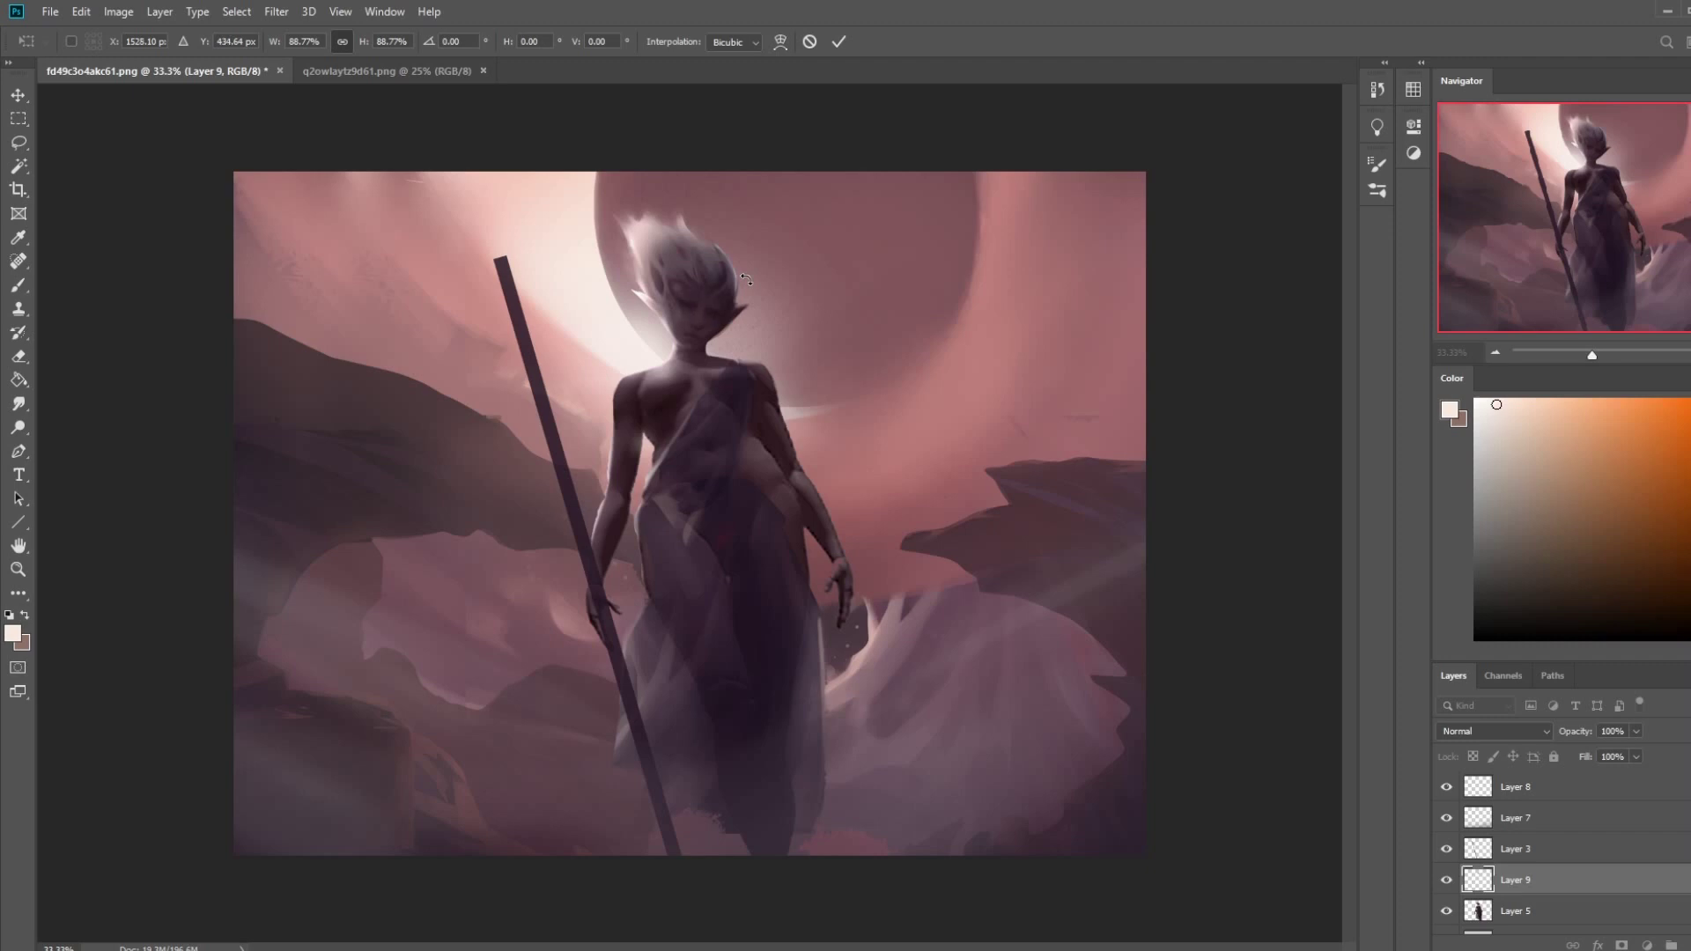
key("Return")
- Shade the face on the copied head layer at 46% opacity with dark tones sampled from the chest and face
key("b")
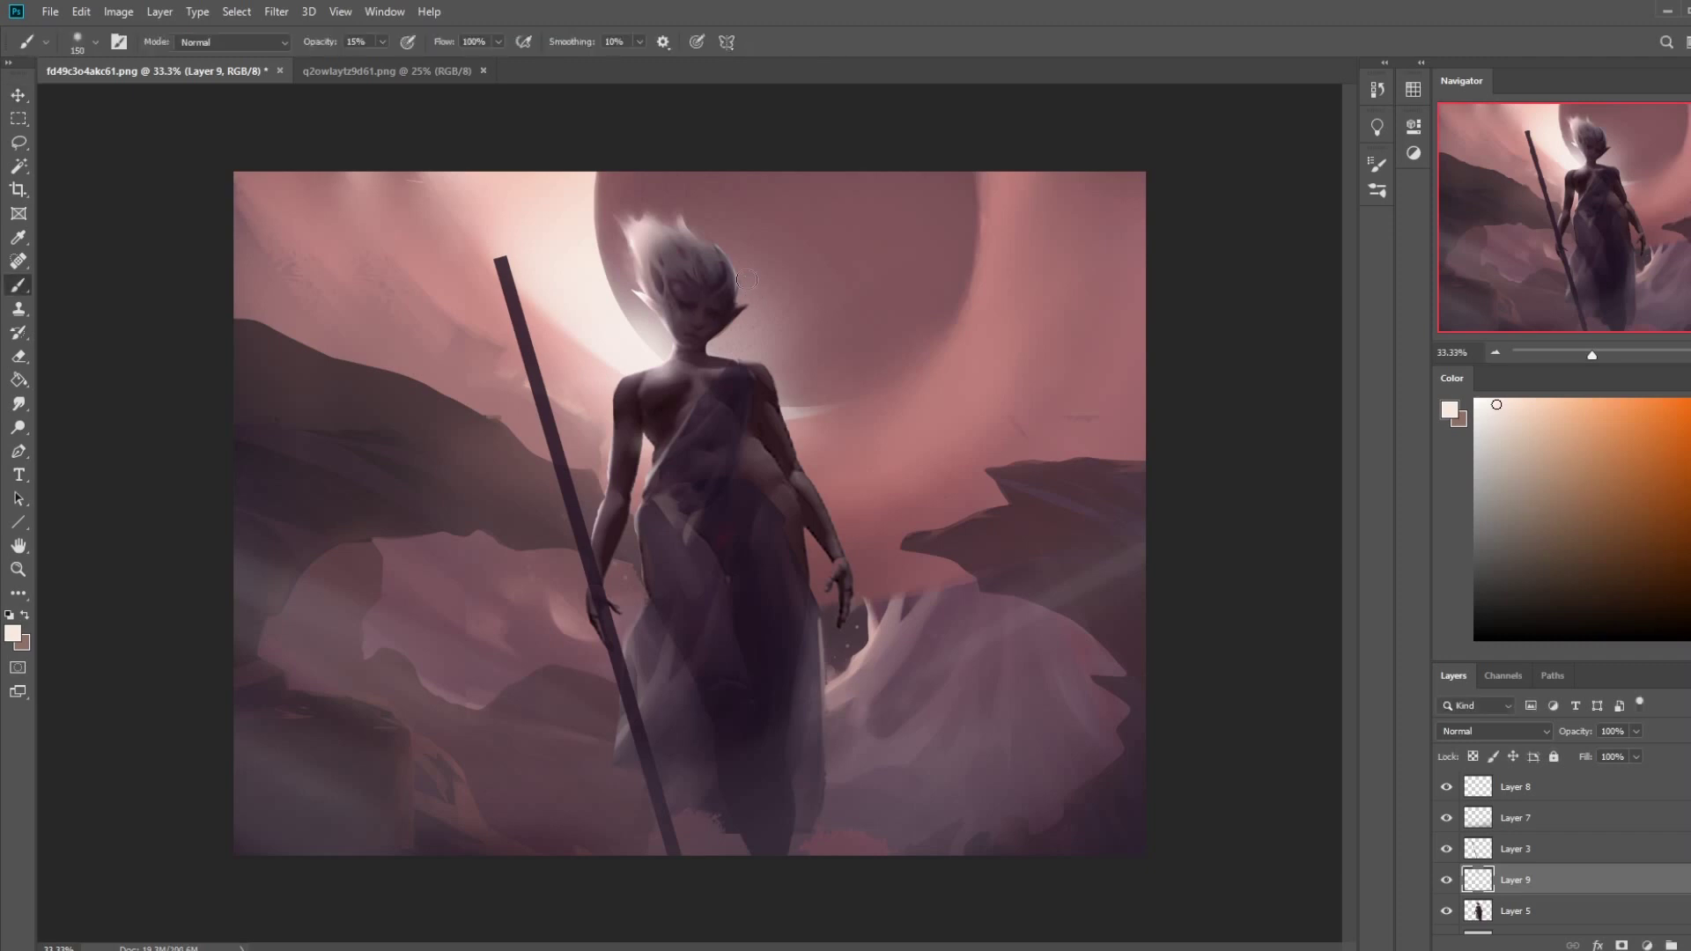
left_click(705, 366, "alt")
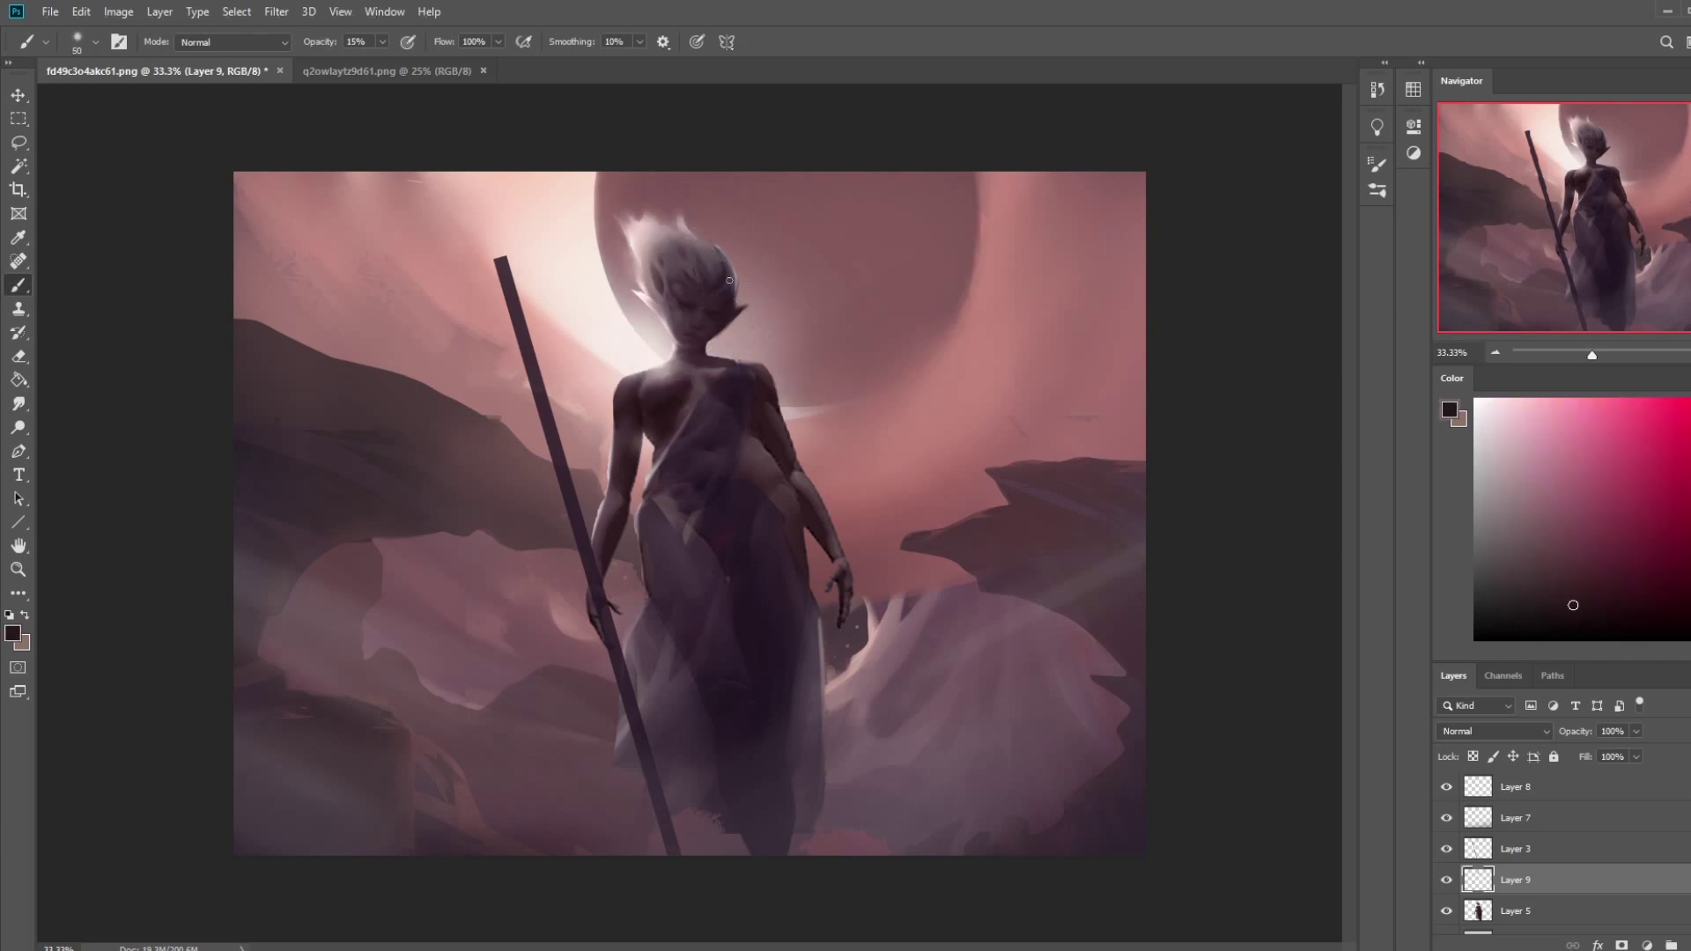
key("bracketright")
key("bracketright")
key("4")
key("6")
left_click(711, 300, "alt")
mouse_move(711, 300)
left_mouse_down()
mouse_move(705, 280)
mouse_move(695, 311)
left_mouse_up()
- Add a new layer on top and paint small white eyes with a 45 px brush at 46% opacity
left_click(715, 314, "alt")
left_click_drag(1503, 414, 1476, 400)
left_click(1578, 793)
left_click(1686, 942)
key("bracketleft")
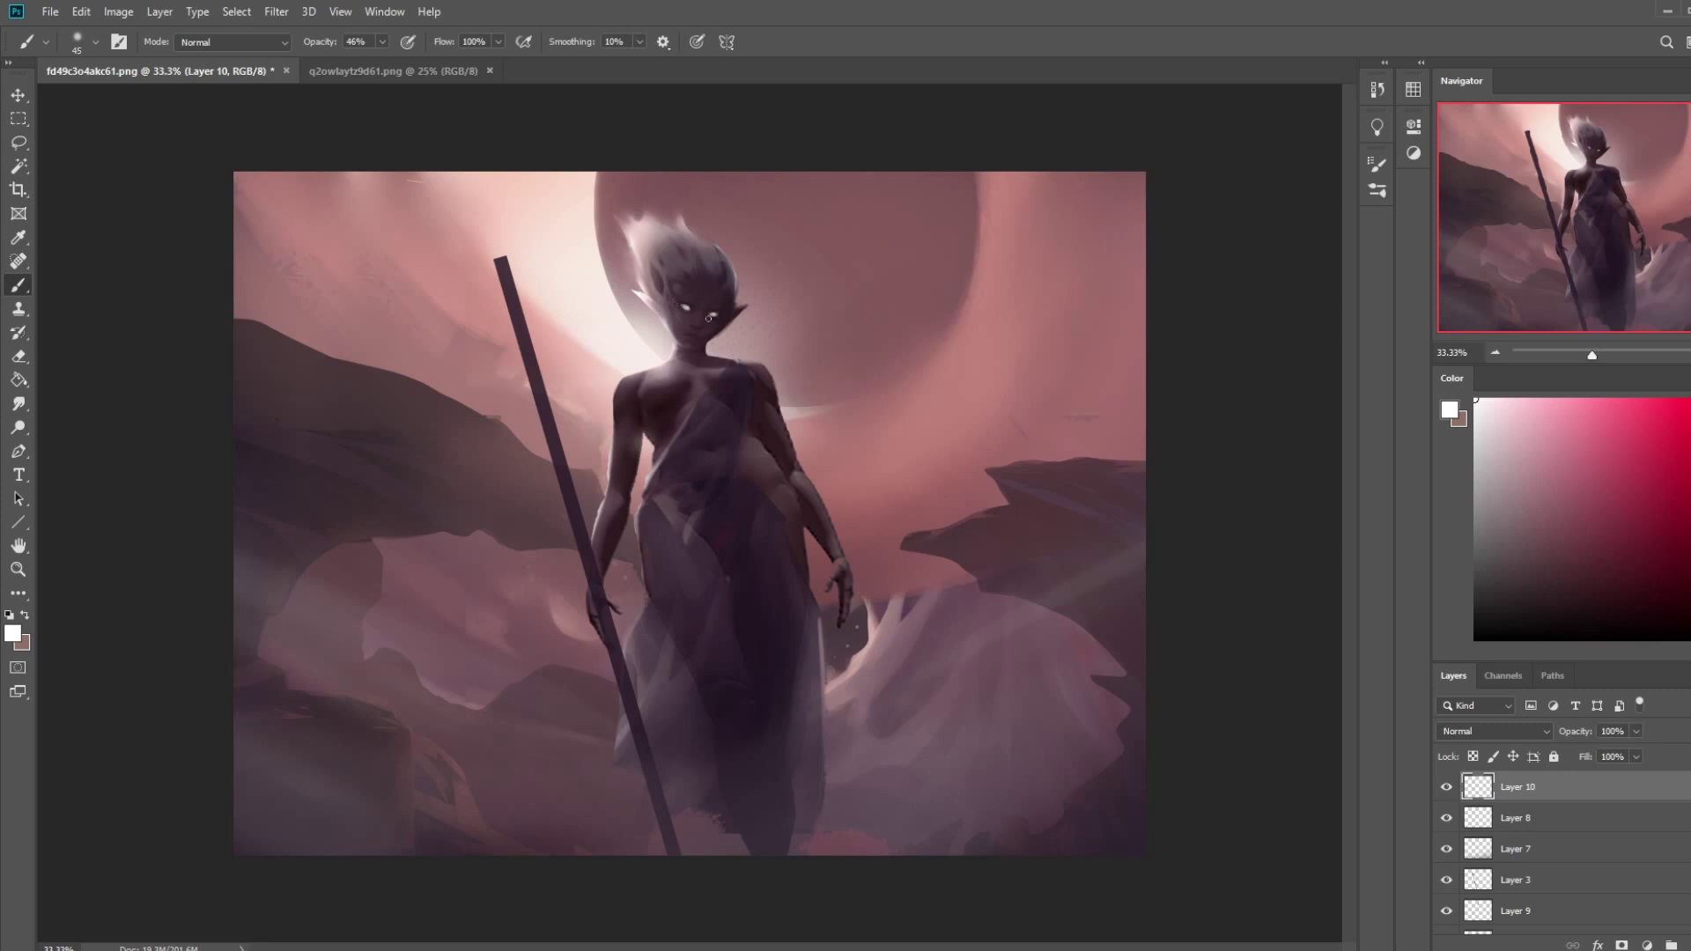
- Choose a textured eraser tip, reduce it to 15 px and trim the edges of both white eyes in close-up
key("e")
scroll(713, 295, "up", 8)
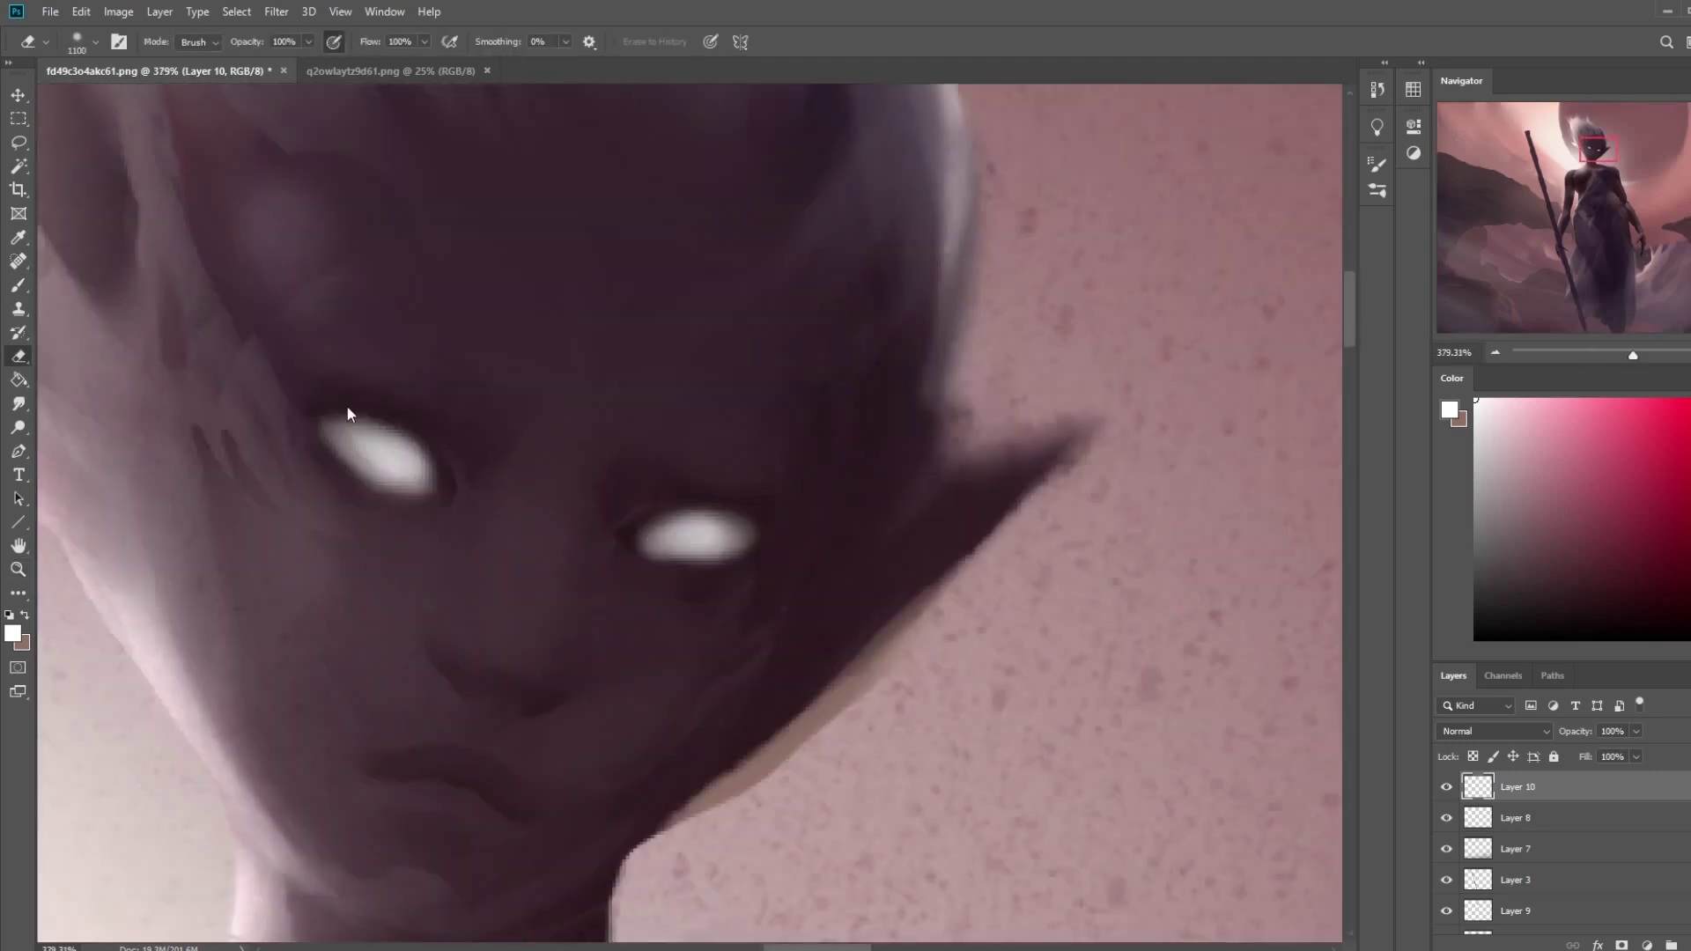
key("bracketleft")
key("bracketleft")
key("bracketleft")
key("bracketleft")
key("bracketleft")
key("bracketleft")
key("bracketleft")
key("bracketleft")
key("bracketleft")
key("bracketleft")
key("bracketleft")
key("bracketleft")
key("bracketleft")
key("bracketleft")
key("bracketleft")
key("bracketleft")
key("bracketleft")
key("bracketleft")
key("bracketleft")
key("bracketleft")
right_click(634, 313)
left_click(679, 591)
key("Return")
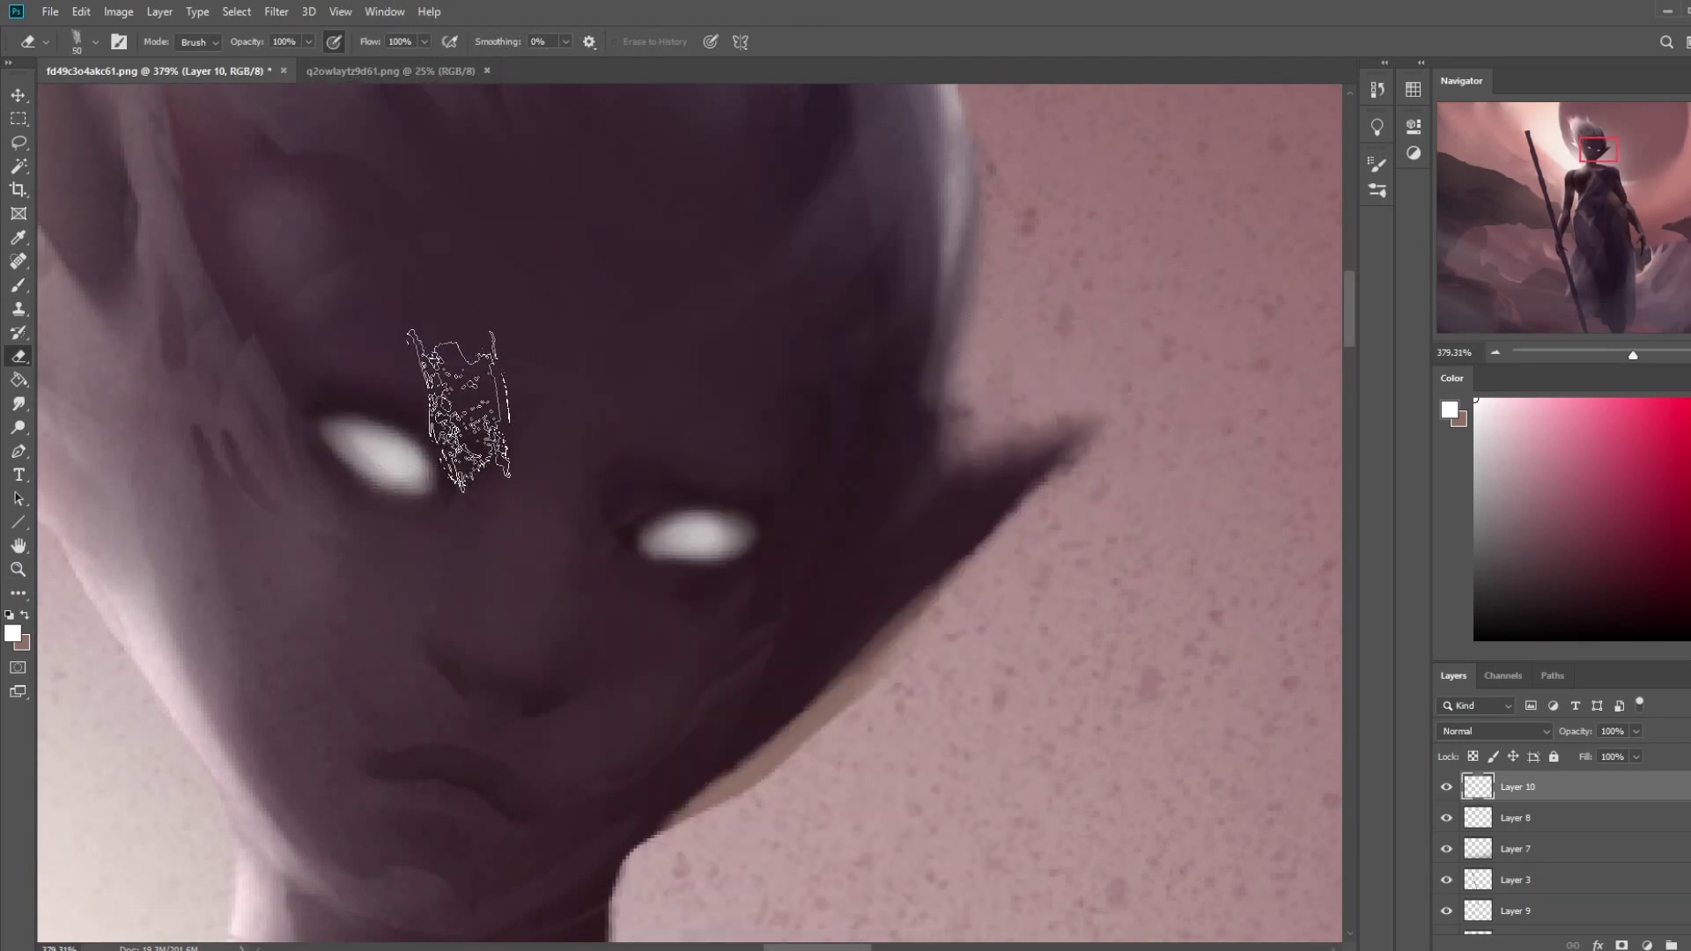
mouse_move(452, 467)
left_mouse_down()
mouse_move(392, 418)
mouse_move(285, 429)
mouse_move(309, 476)
left_mouse_up()
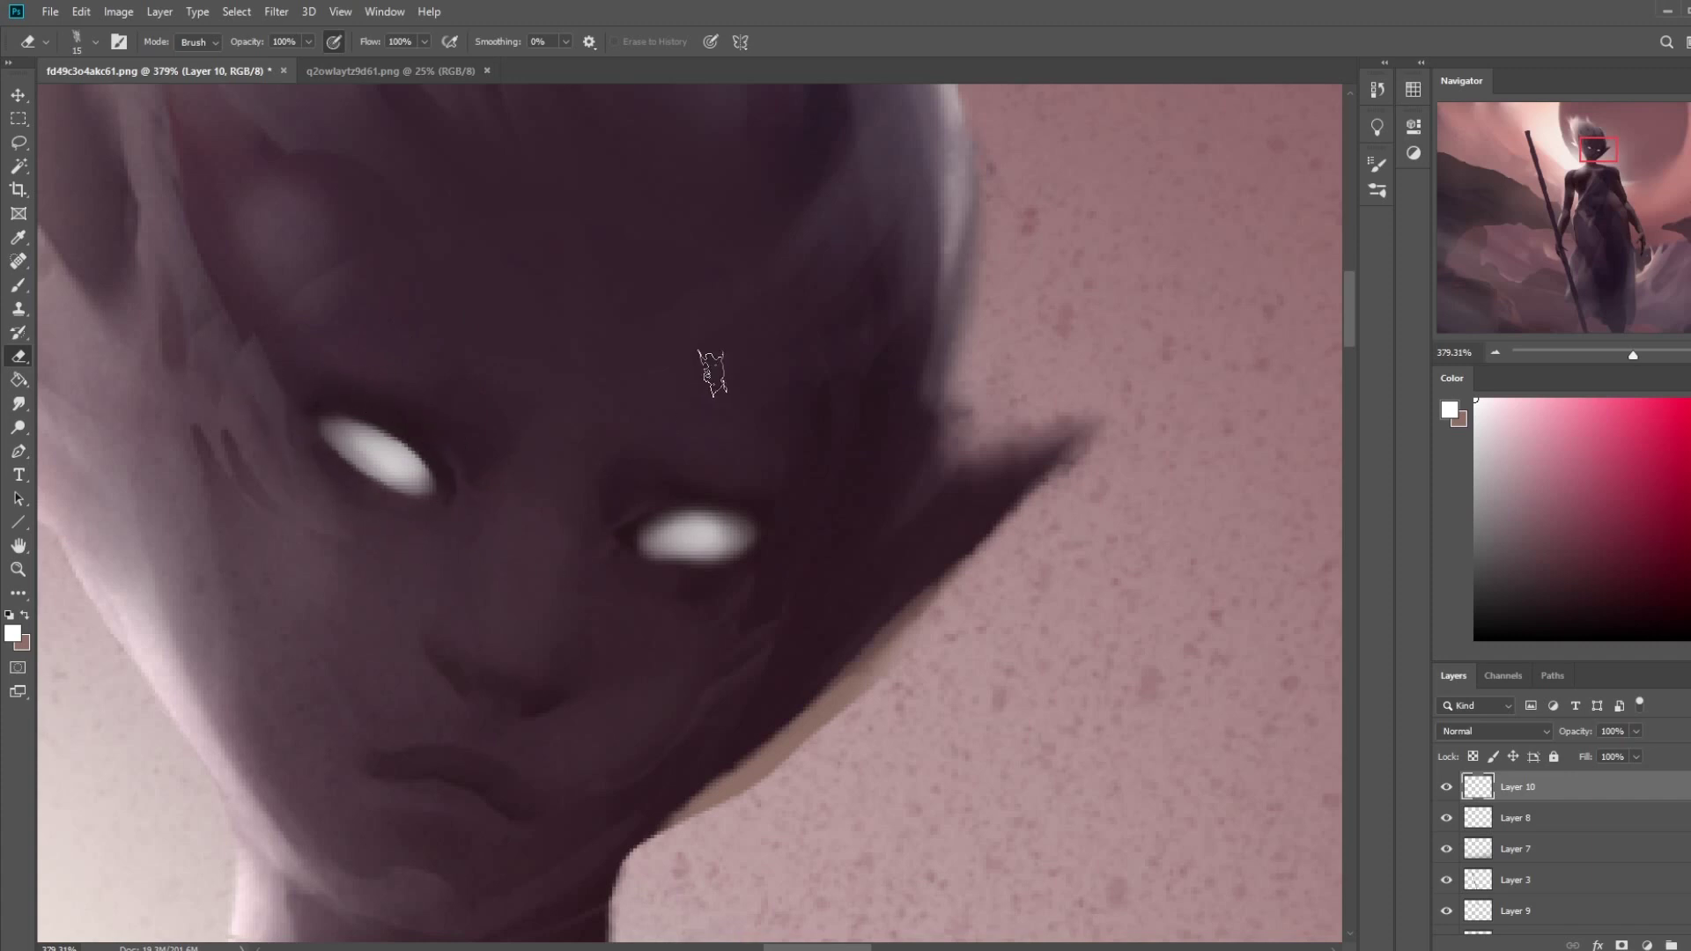
mouse_move(800, 514)
left_mouse_down()
mouse_move(756, 473)
mouse_move(681, 564)
mouse_move(731, 607)
mouse_move(591, 558)
left_mouse_up()
- Enlarge the textured eraser to more than 35 px and lightly soften the white eyes
key("ctrl+0")
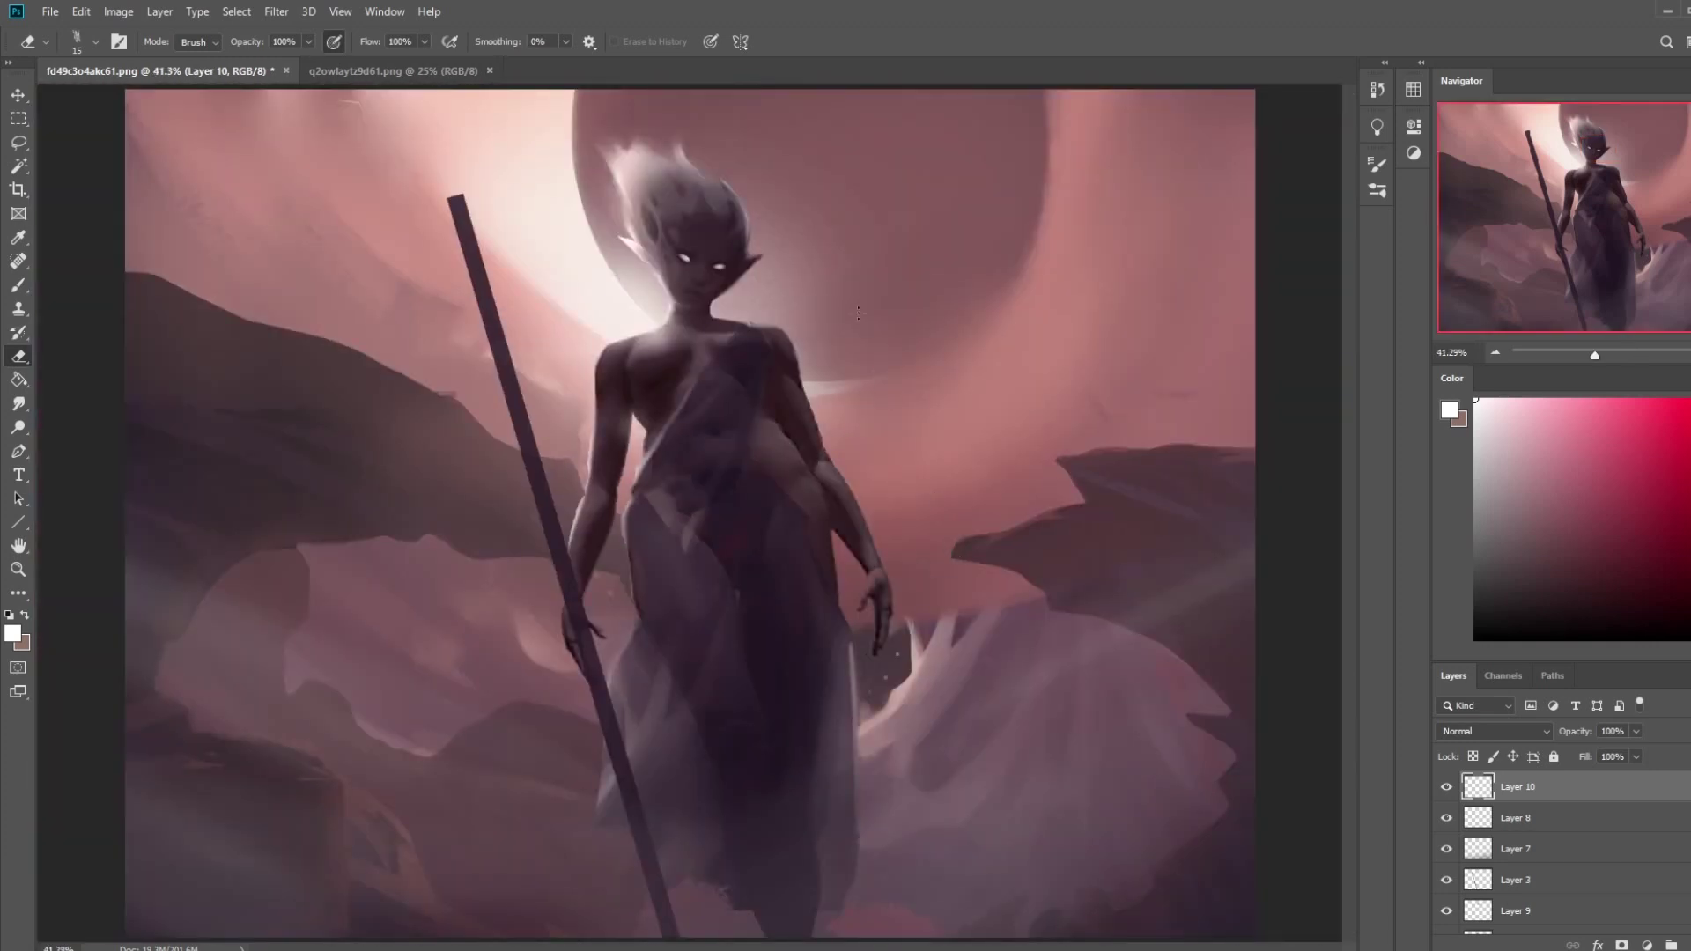
key("ctrl+minus")
key("bracketright")
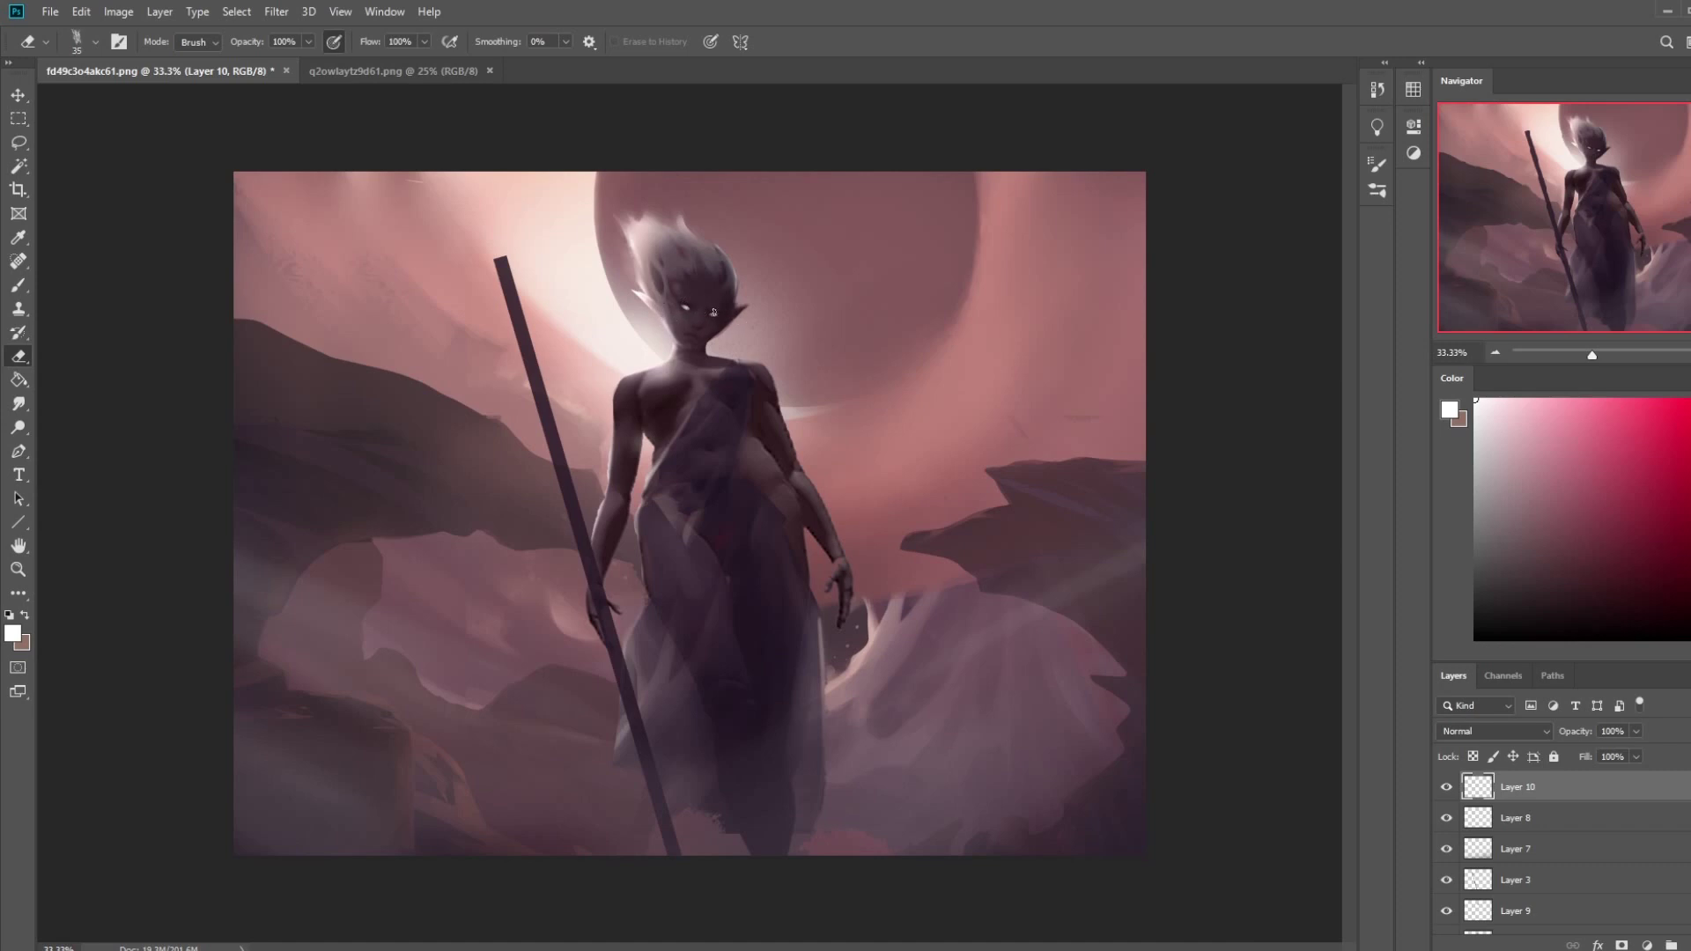
key("bracketright")
key("bracketright")
key("bracketright")
- Lasso the eye on the picture's right side, move it slightly closer to the nose and clear the selection
key("l")
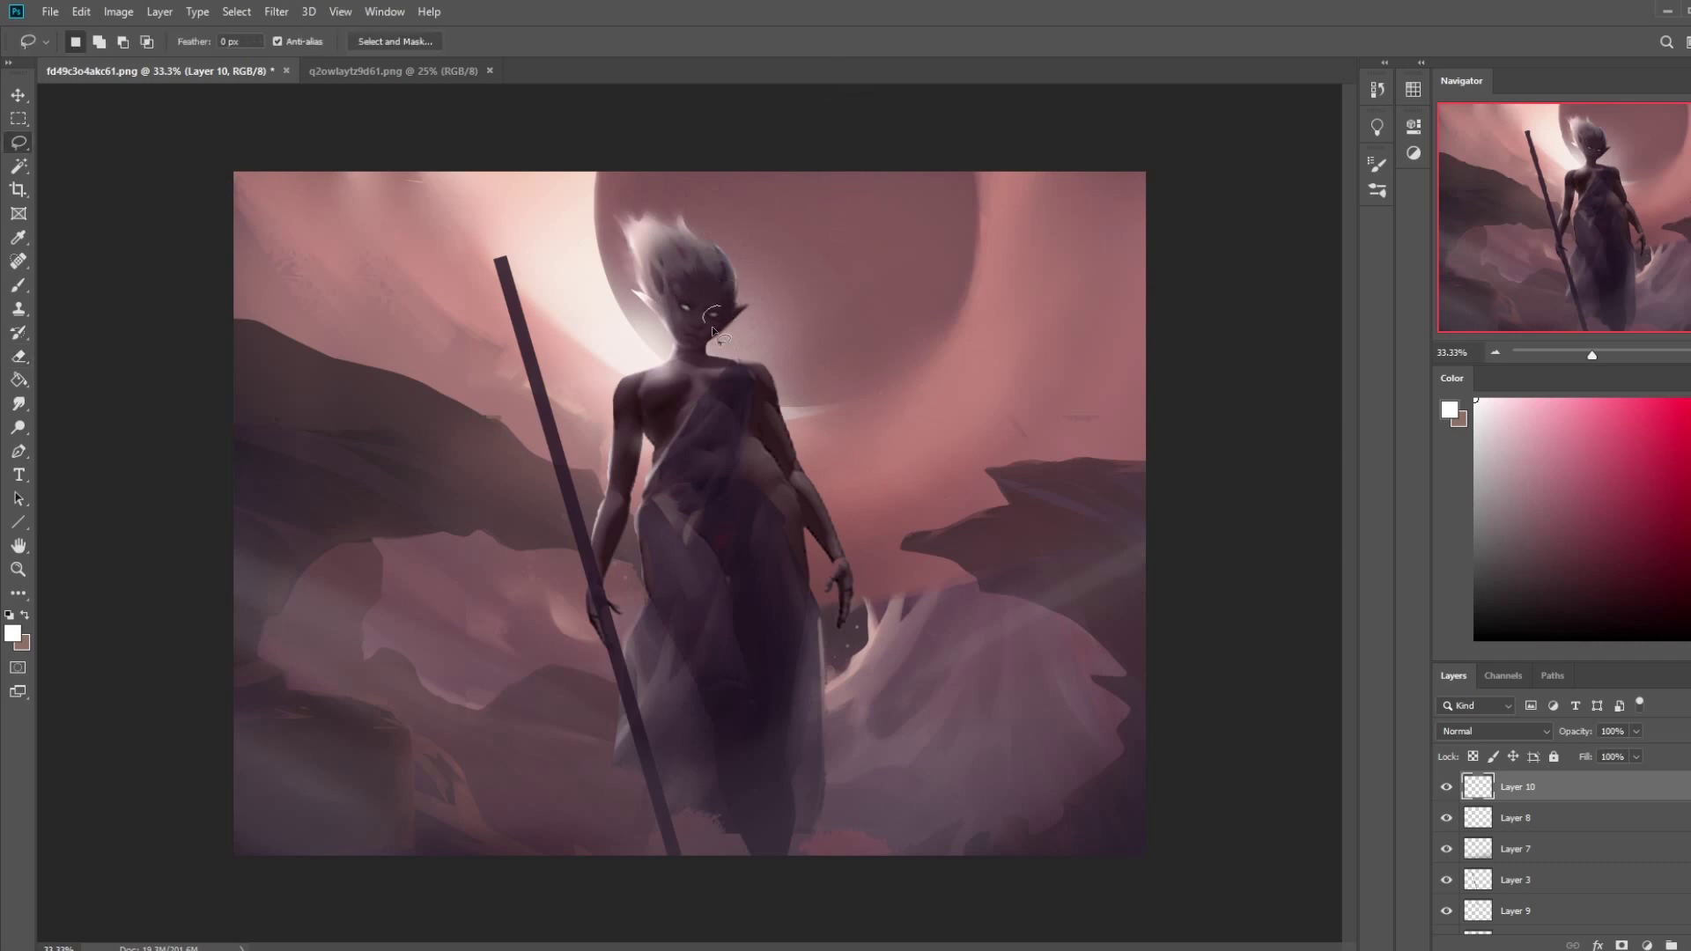
key("v")
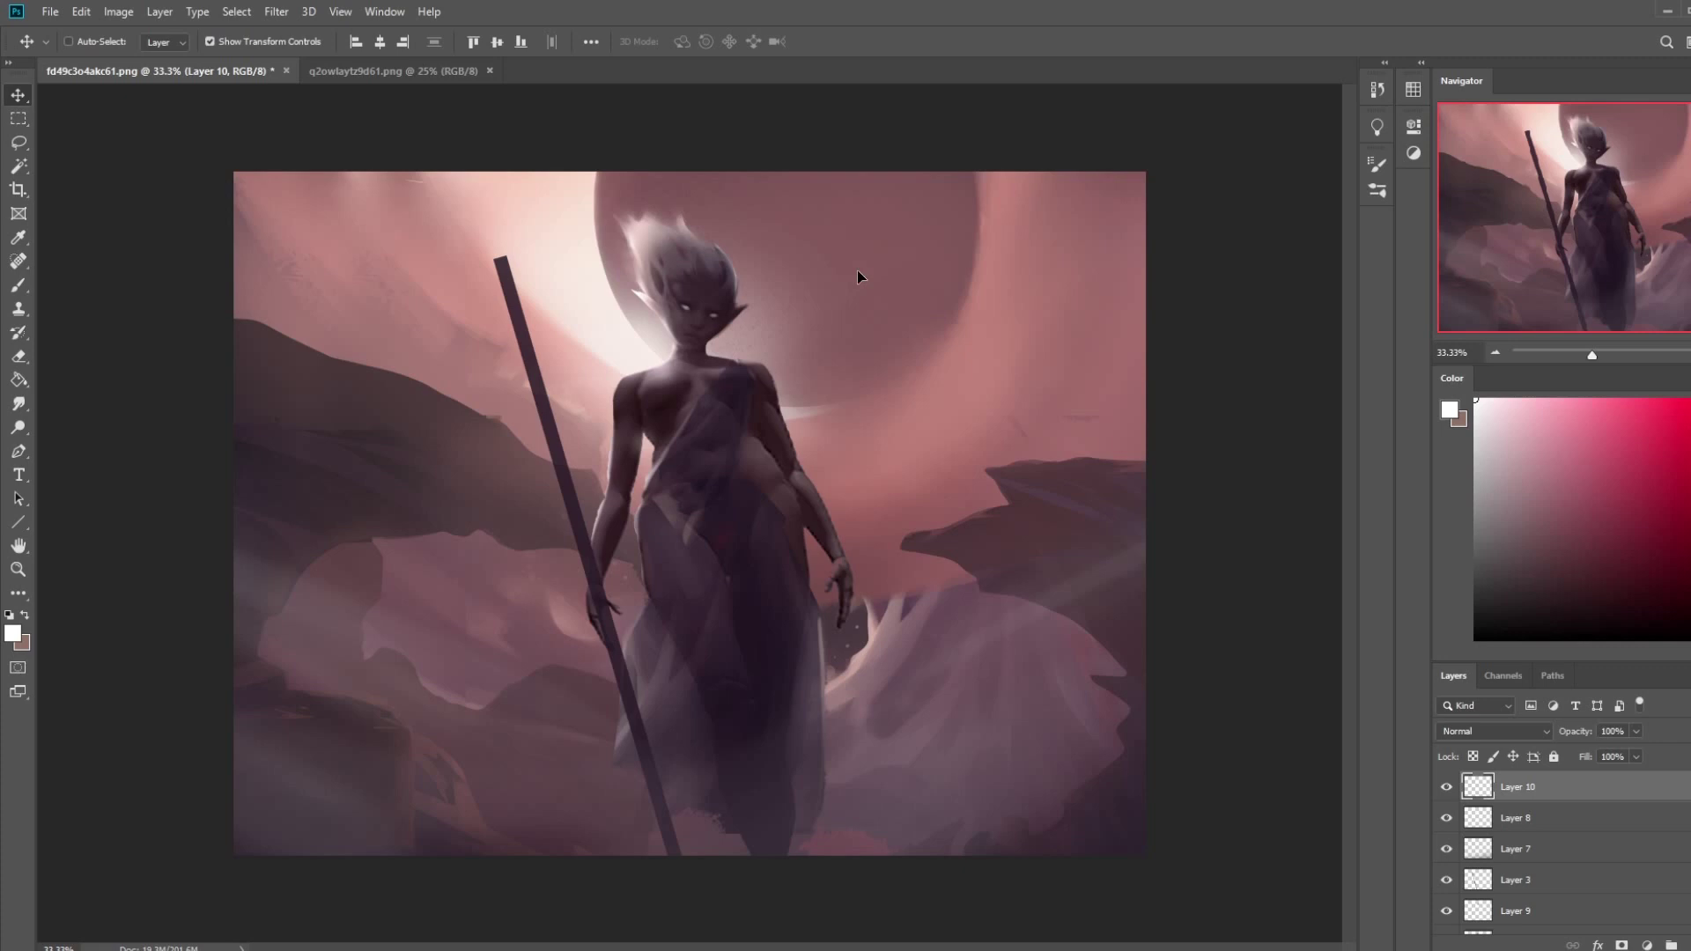
key("ctrl+plus")
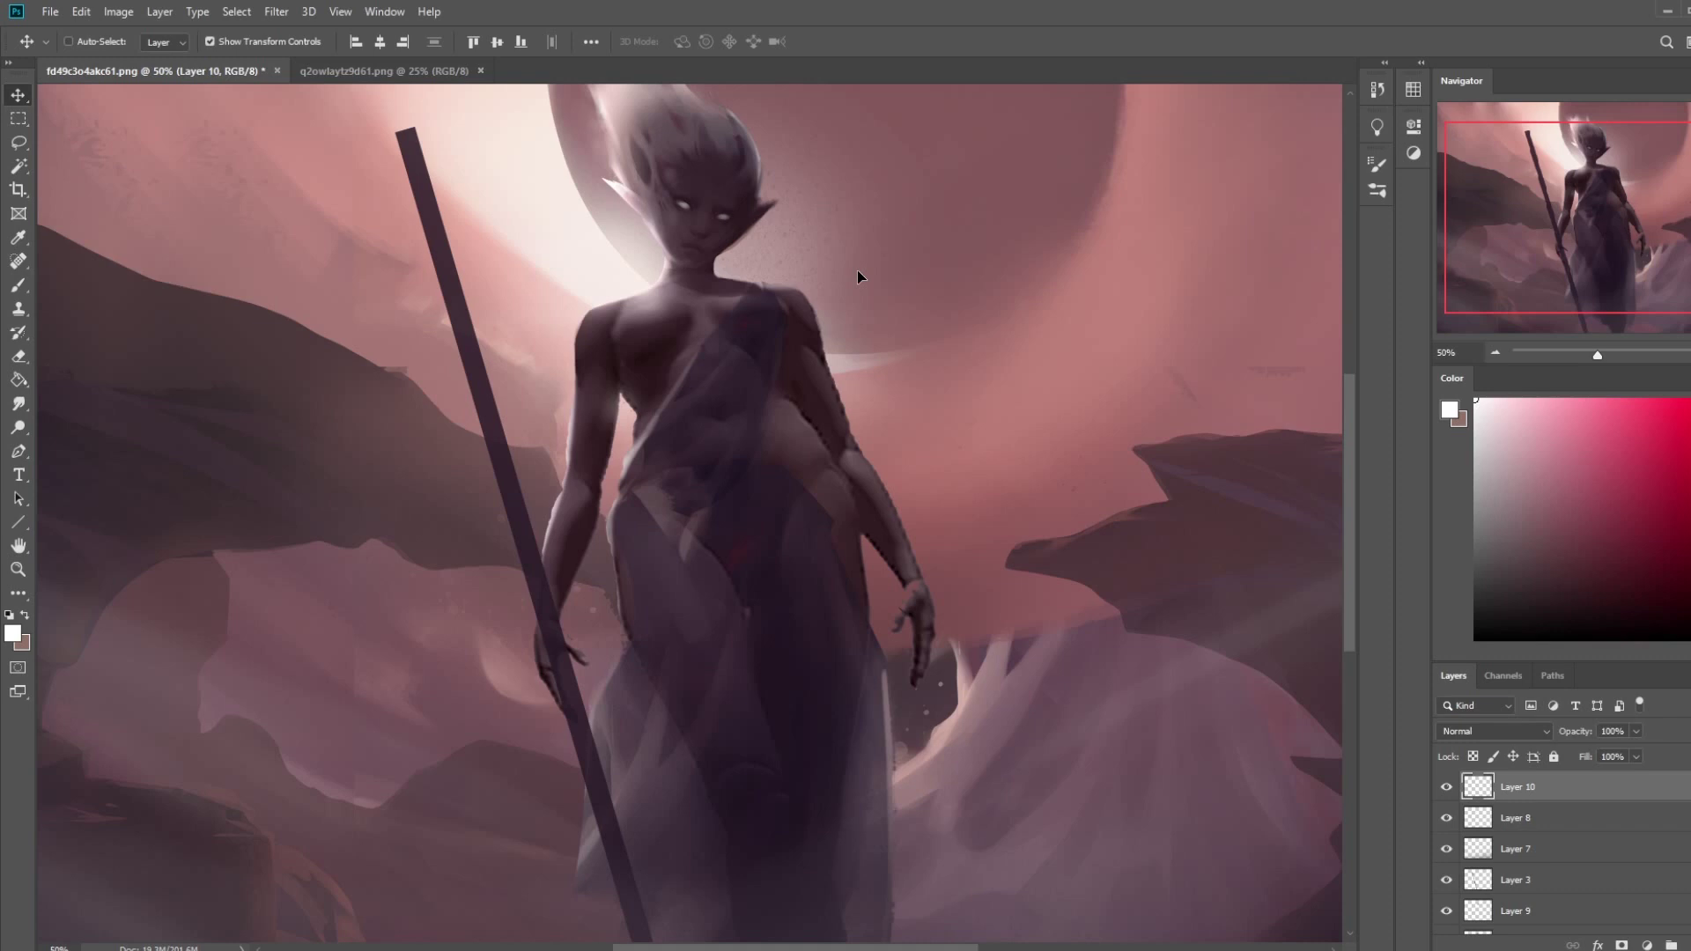
key("ctrl+plus")
key("ctrl+plus")
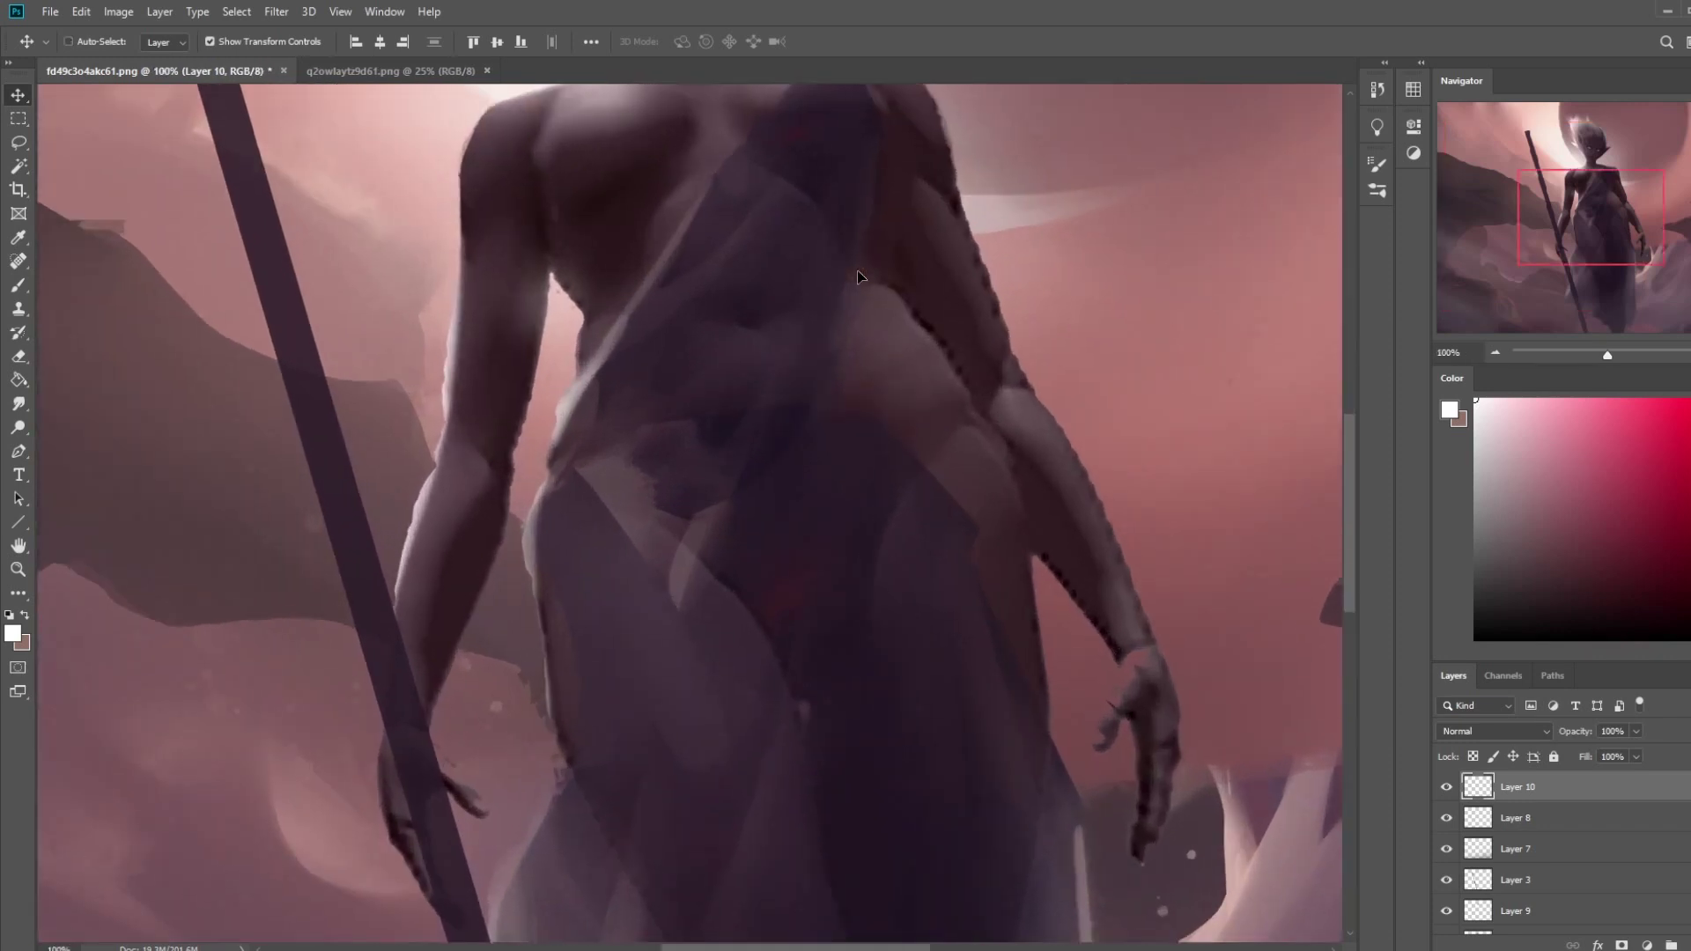
left_click_drag(925, 358, 914, 695)
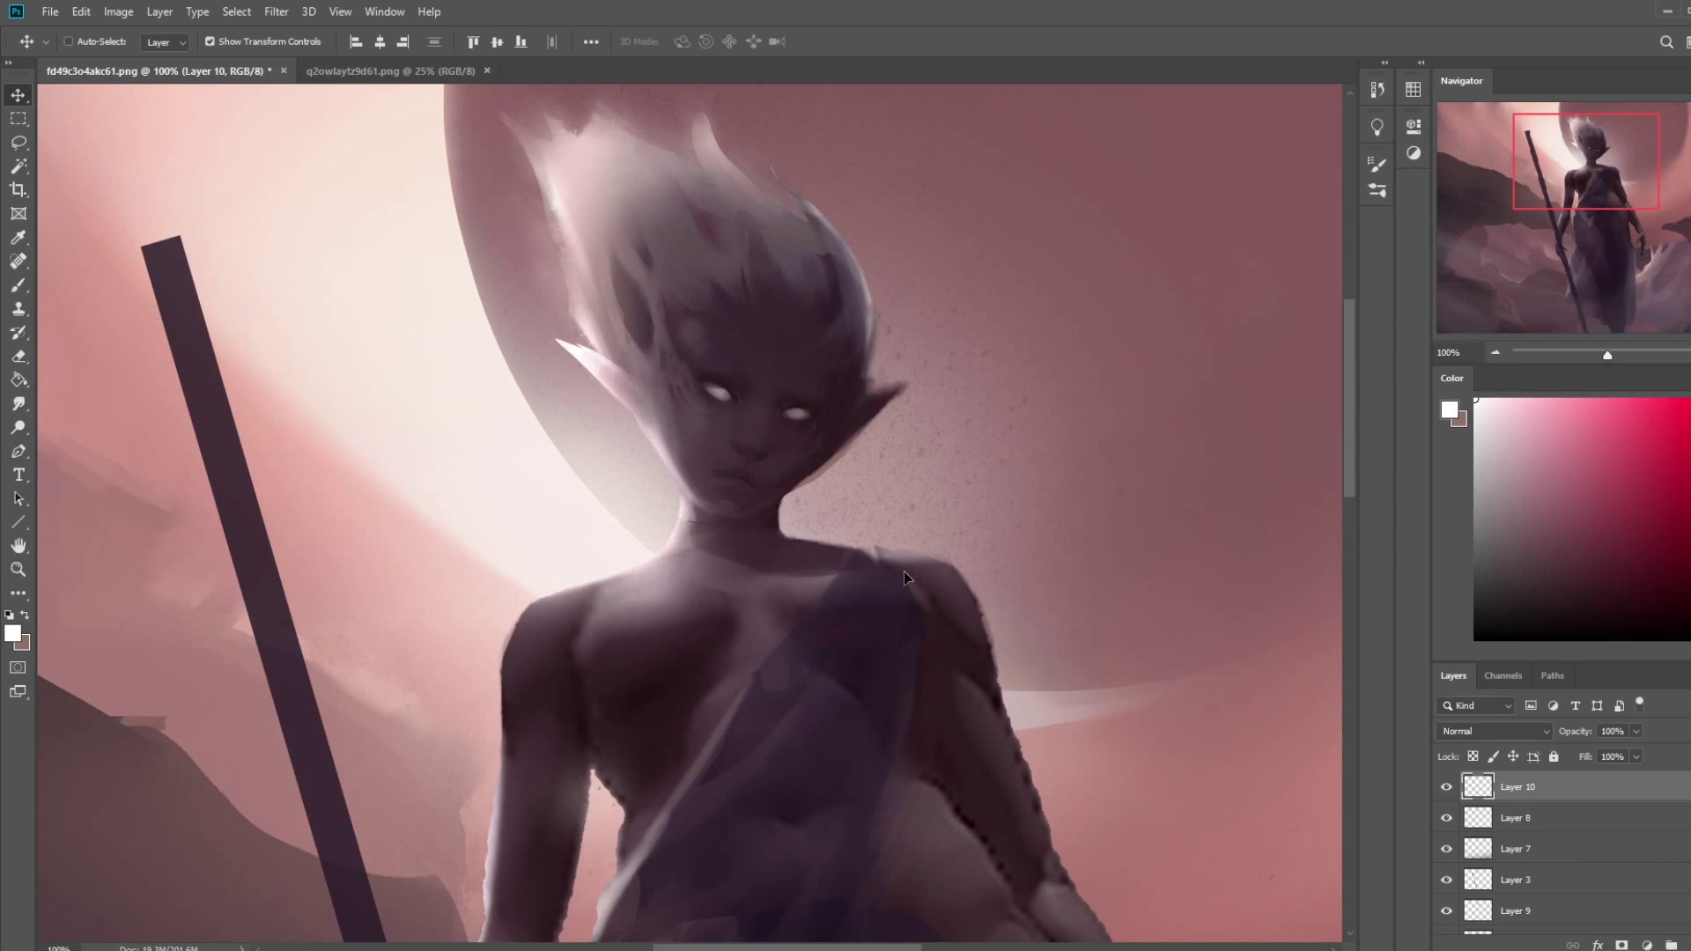
key("m")
right_click(907, 444)
left_click(908, 447)
key("ctrl+minus")
key("ctrl+minus")
key("ctrl+minus")
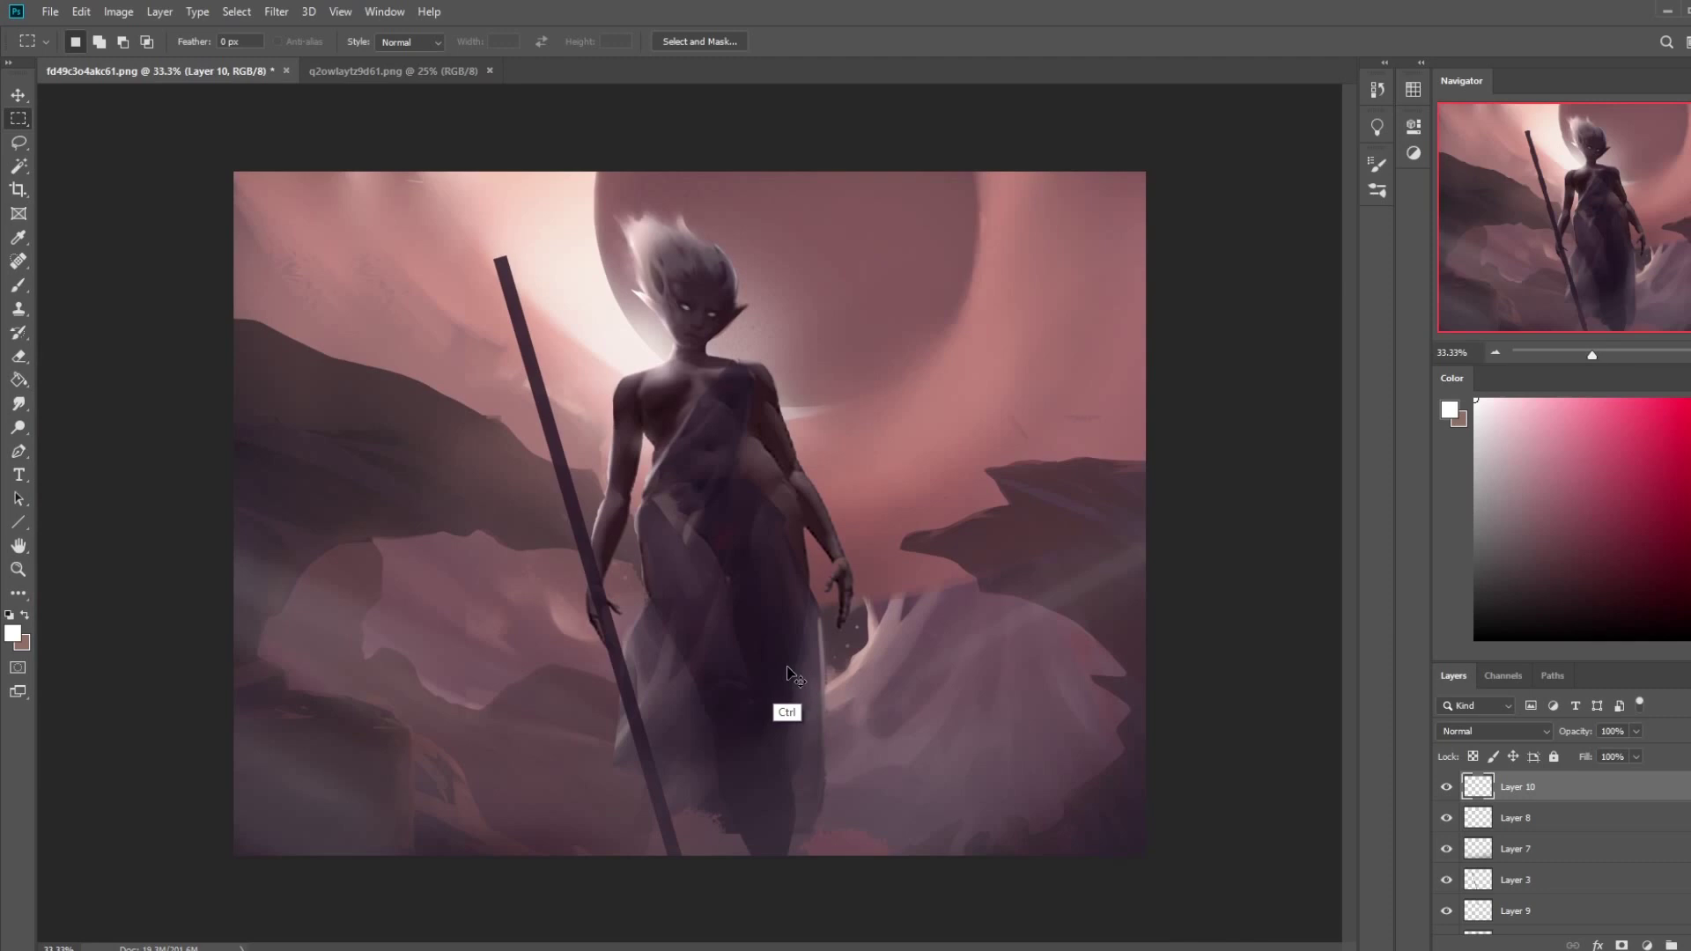
key("z")
left_click_drag(687, 317, 791, 368)
key("v")
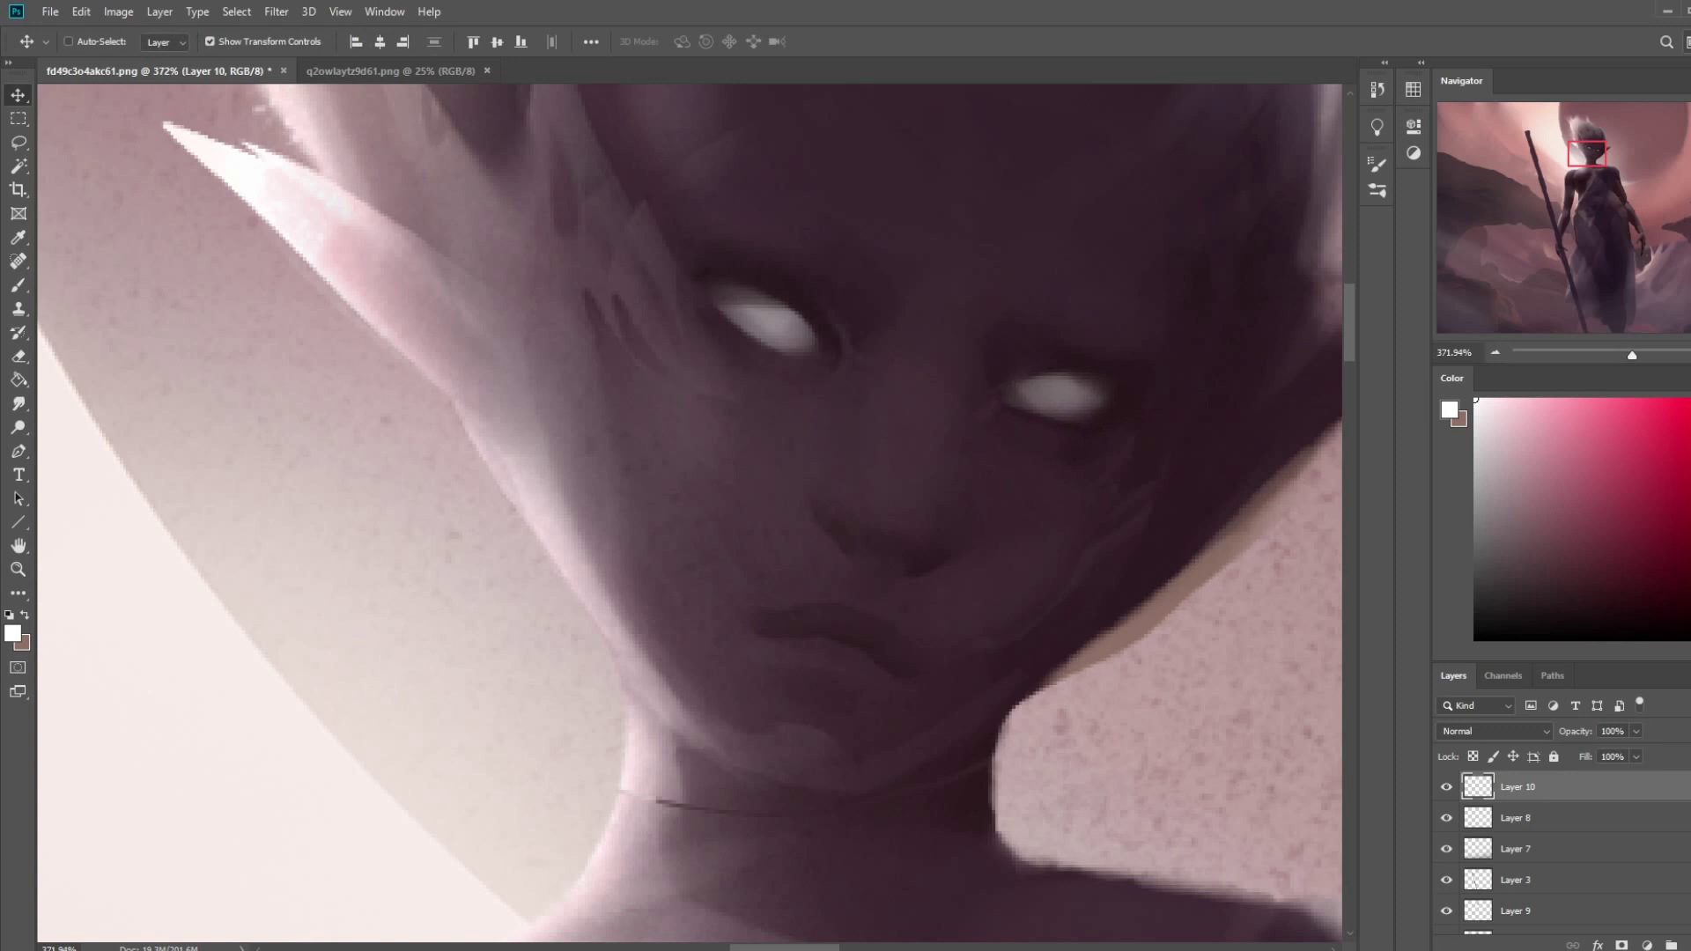
key("m")
right_click(1048, 412)
key("ctrl+0")
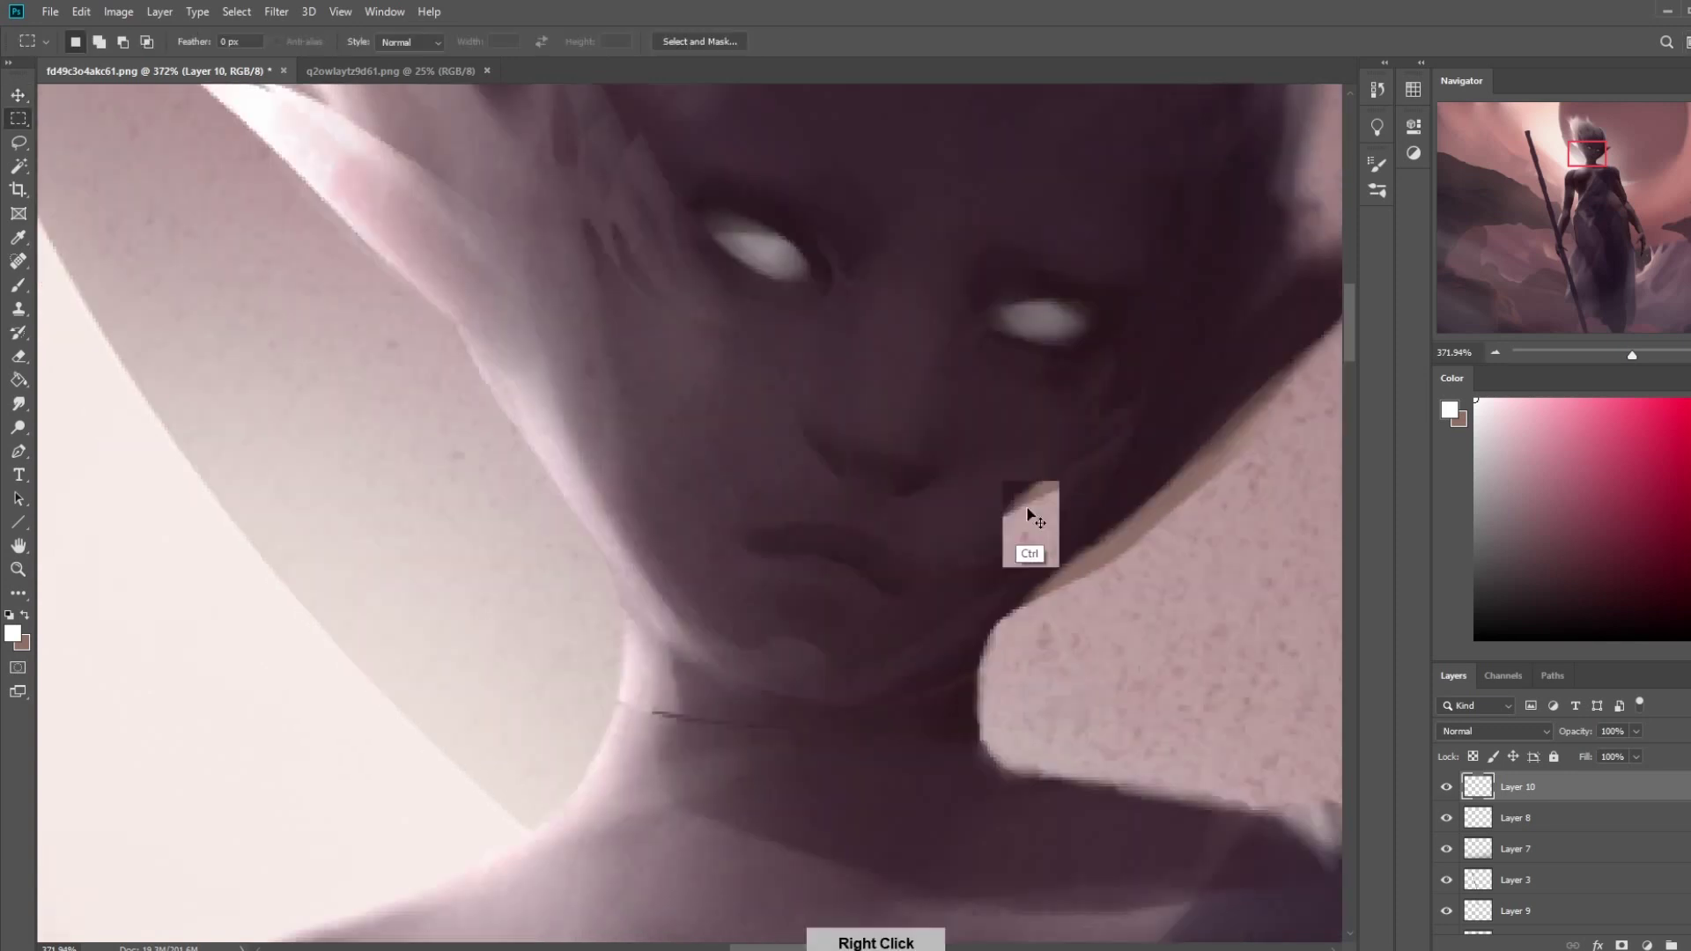
key("ctrl+minus")
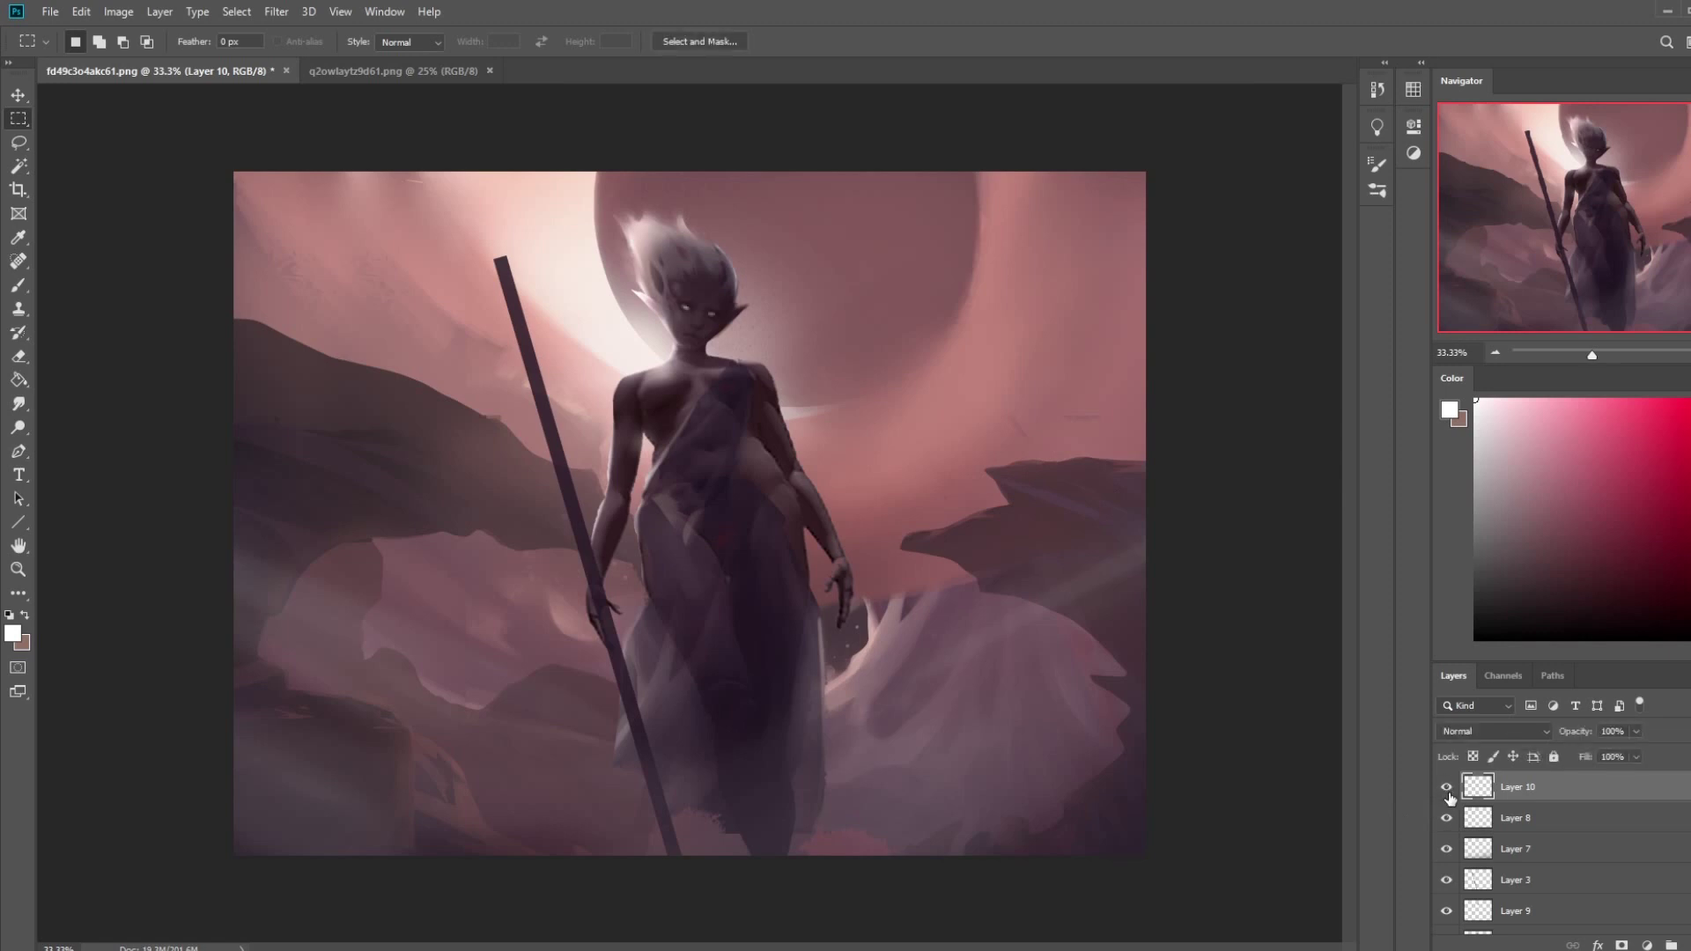
- Identify the copied head layer by toggling layer visibility and merge Layer 9 down into Layer 5
left_click(1446, 819)
left_click(1446, 819)
left_click(1524, 851)
left_click(1446, 880)
left_click(1447, 880)
left_click(1515, 880)
scroll(1515, 855, "down", 1)
scroll(1497, 845, "down", 2)
left_click(1446, 834)
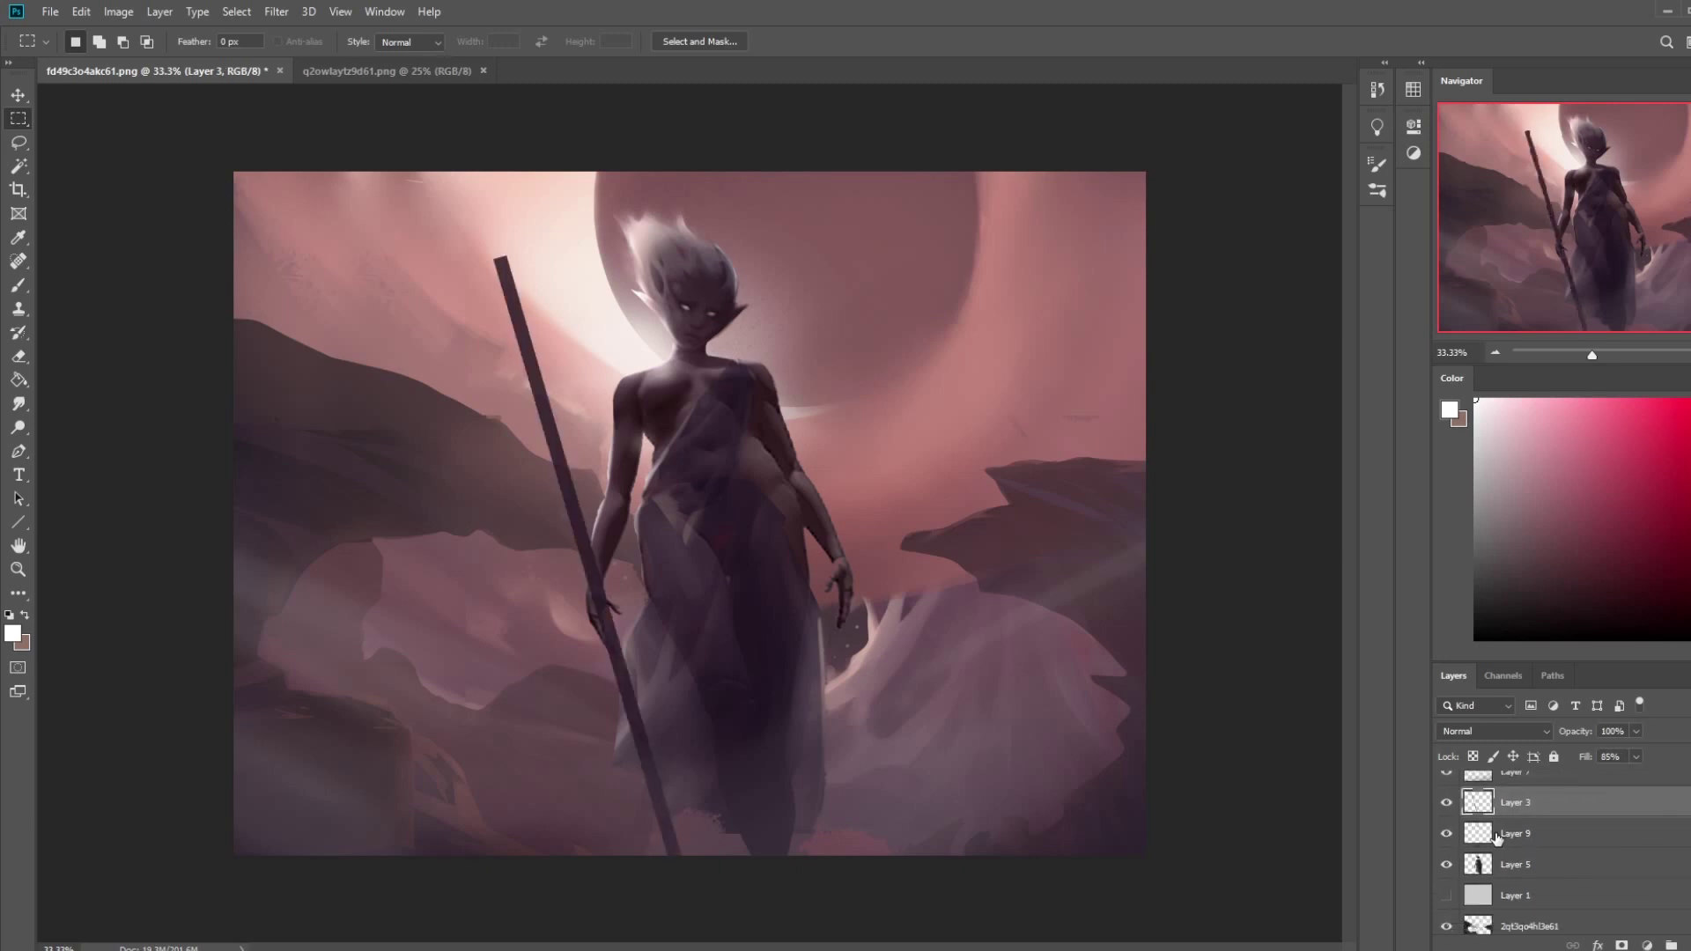
left_click(1524, 833)
right_click(1533, 842)
left_click(1593, 604)
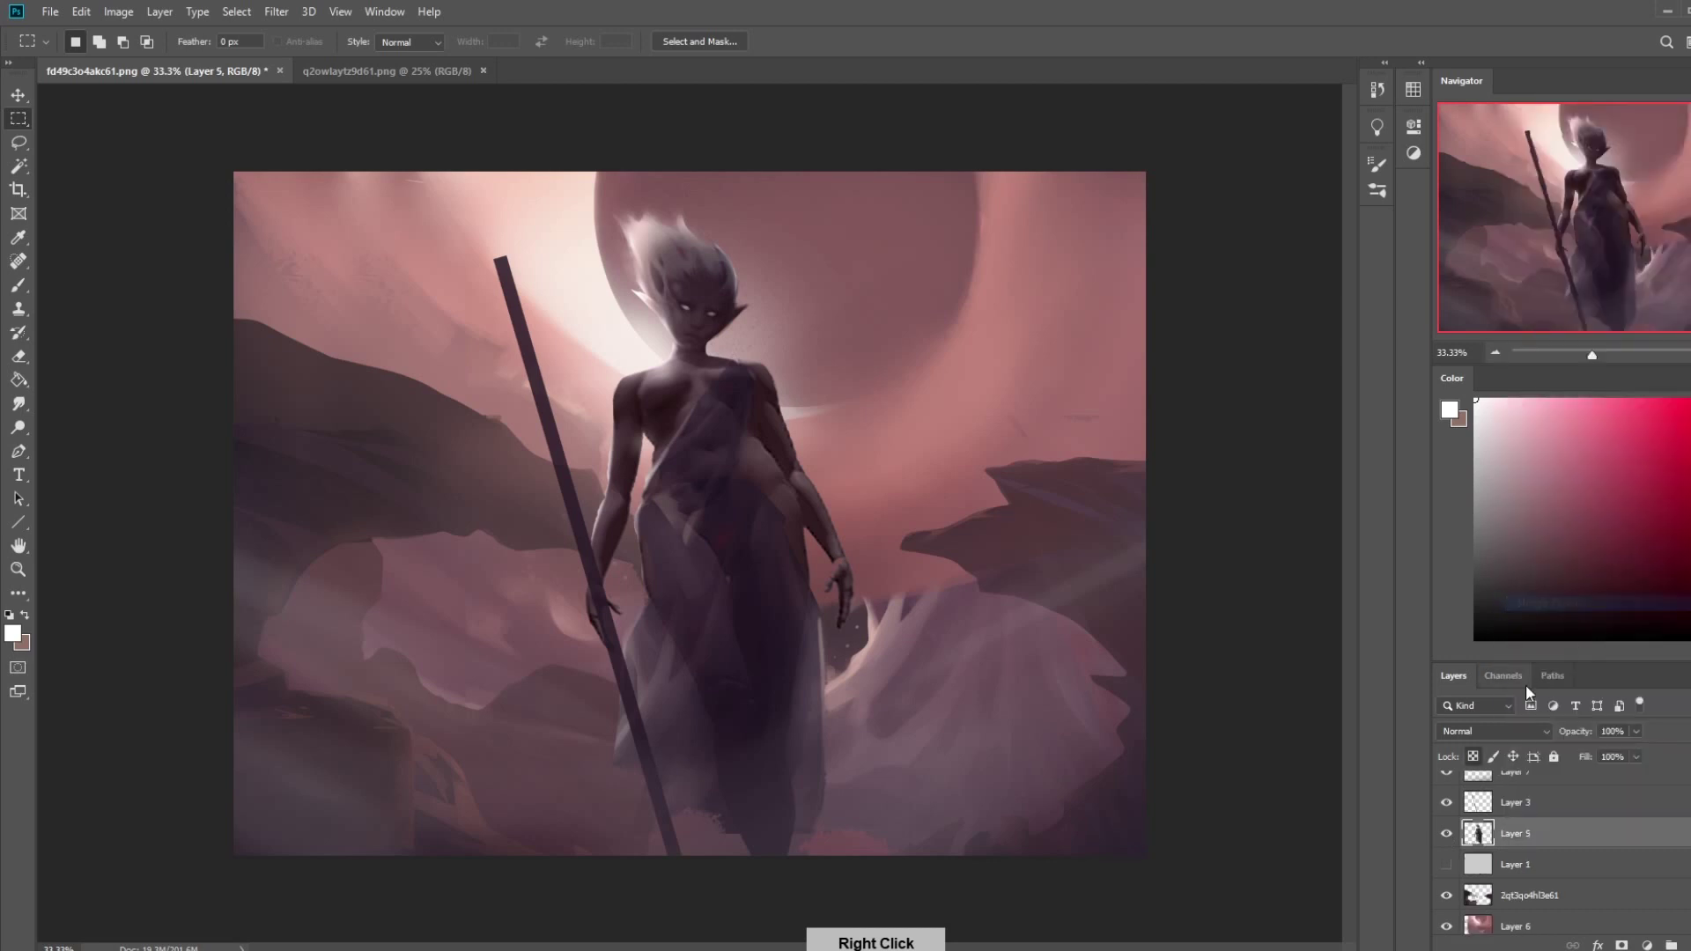
- Shrink the eraser to 40 px, then return to the 50 px brush and sample the dark plum at the upper chest
key("e")
key("bracketleft")
key("bracketleft")
key("bracketleft")
key("bracketleft")
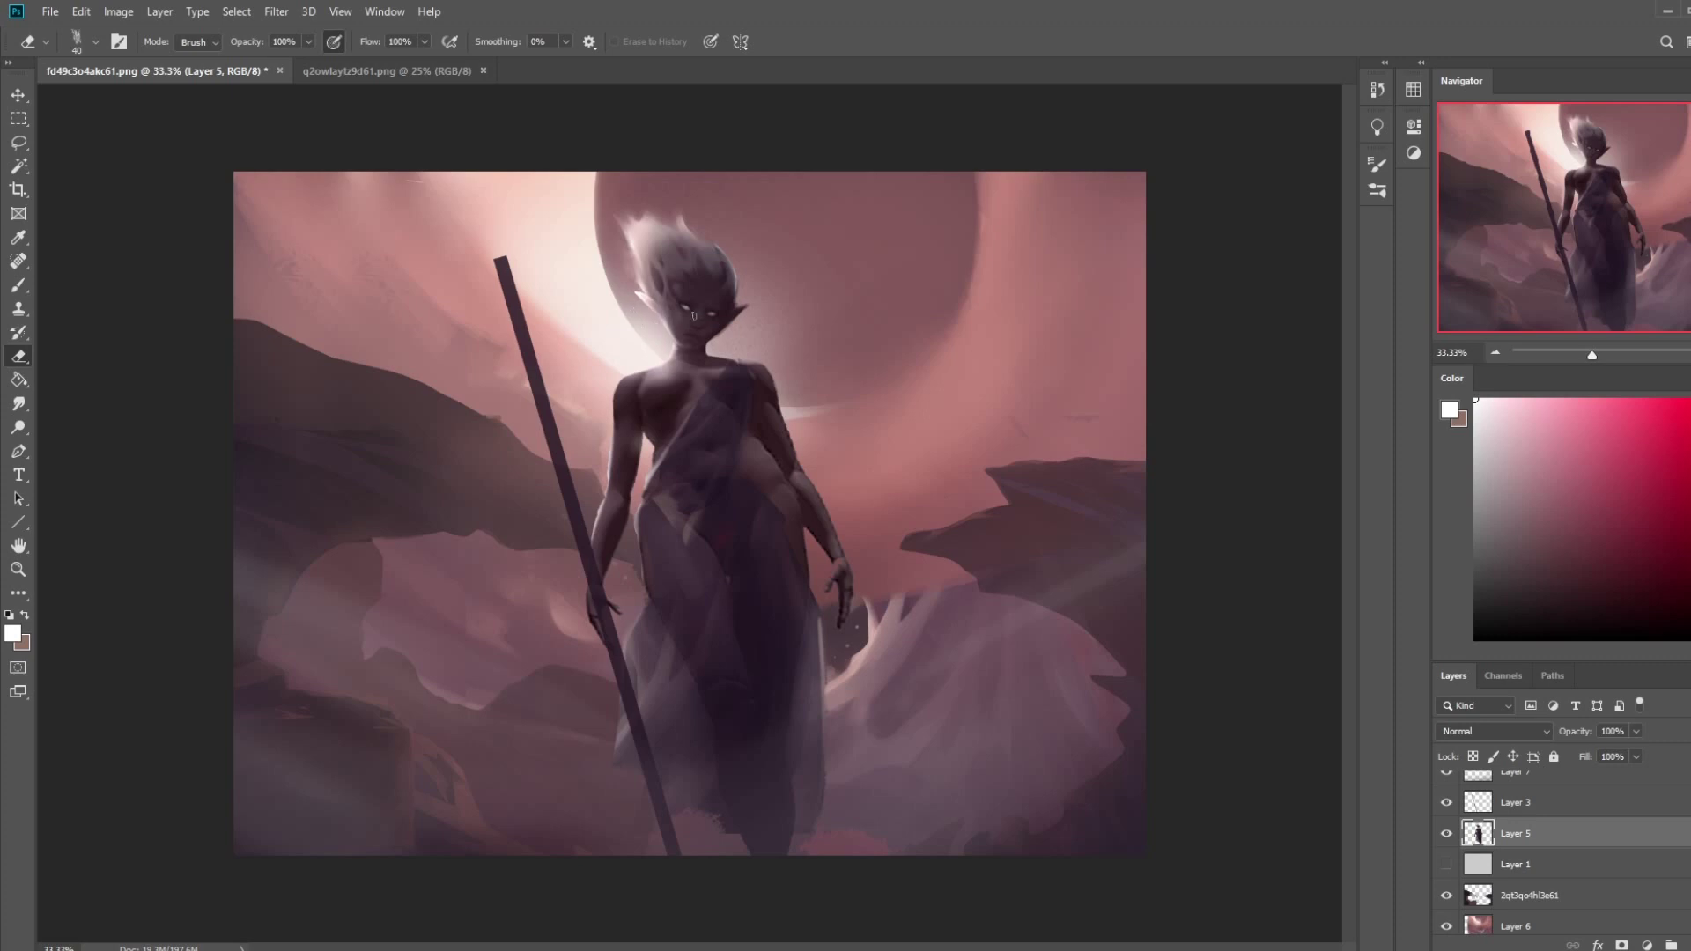
key("b")
left_click(678, 370, "alt")
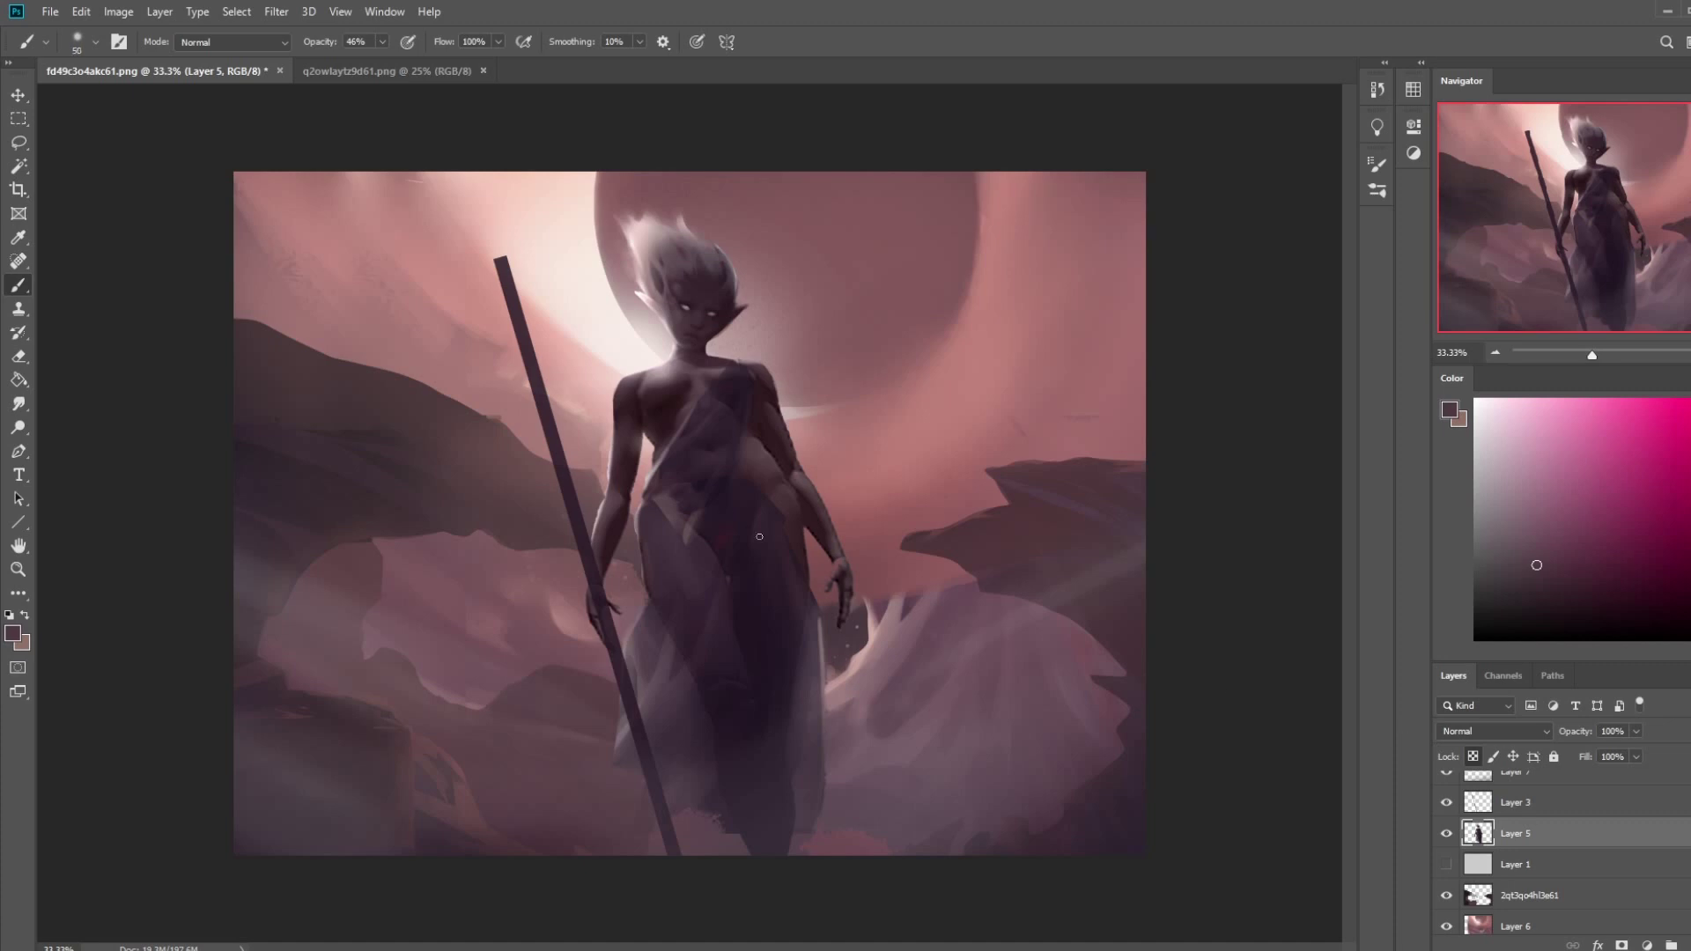
- Set the brush to 200 px, Color mode and 71% opacity, and tint the figure with tones sampled from the face and moon
key("bracketright")
key("bracketright")
key("bracketright")
left_click(247, 42)
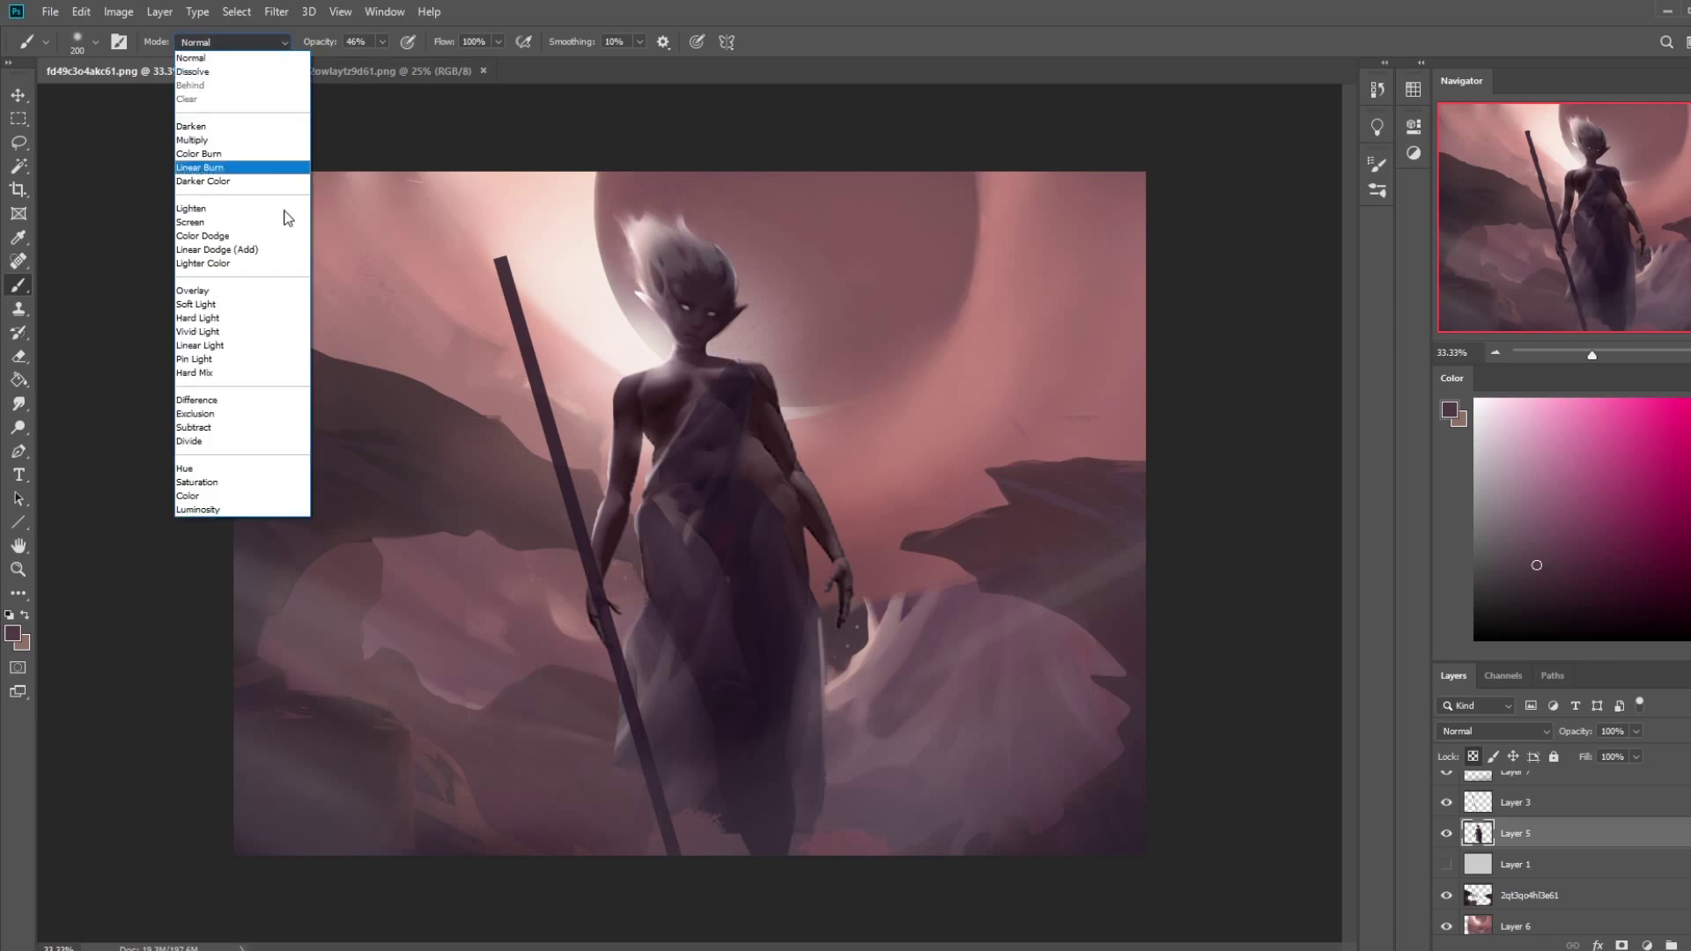
left_click(231, 495)
left_click(685, 287, "alt")
left_click(686, 329, "alt")
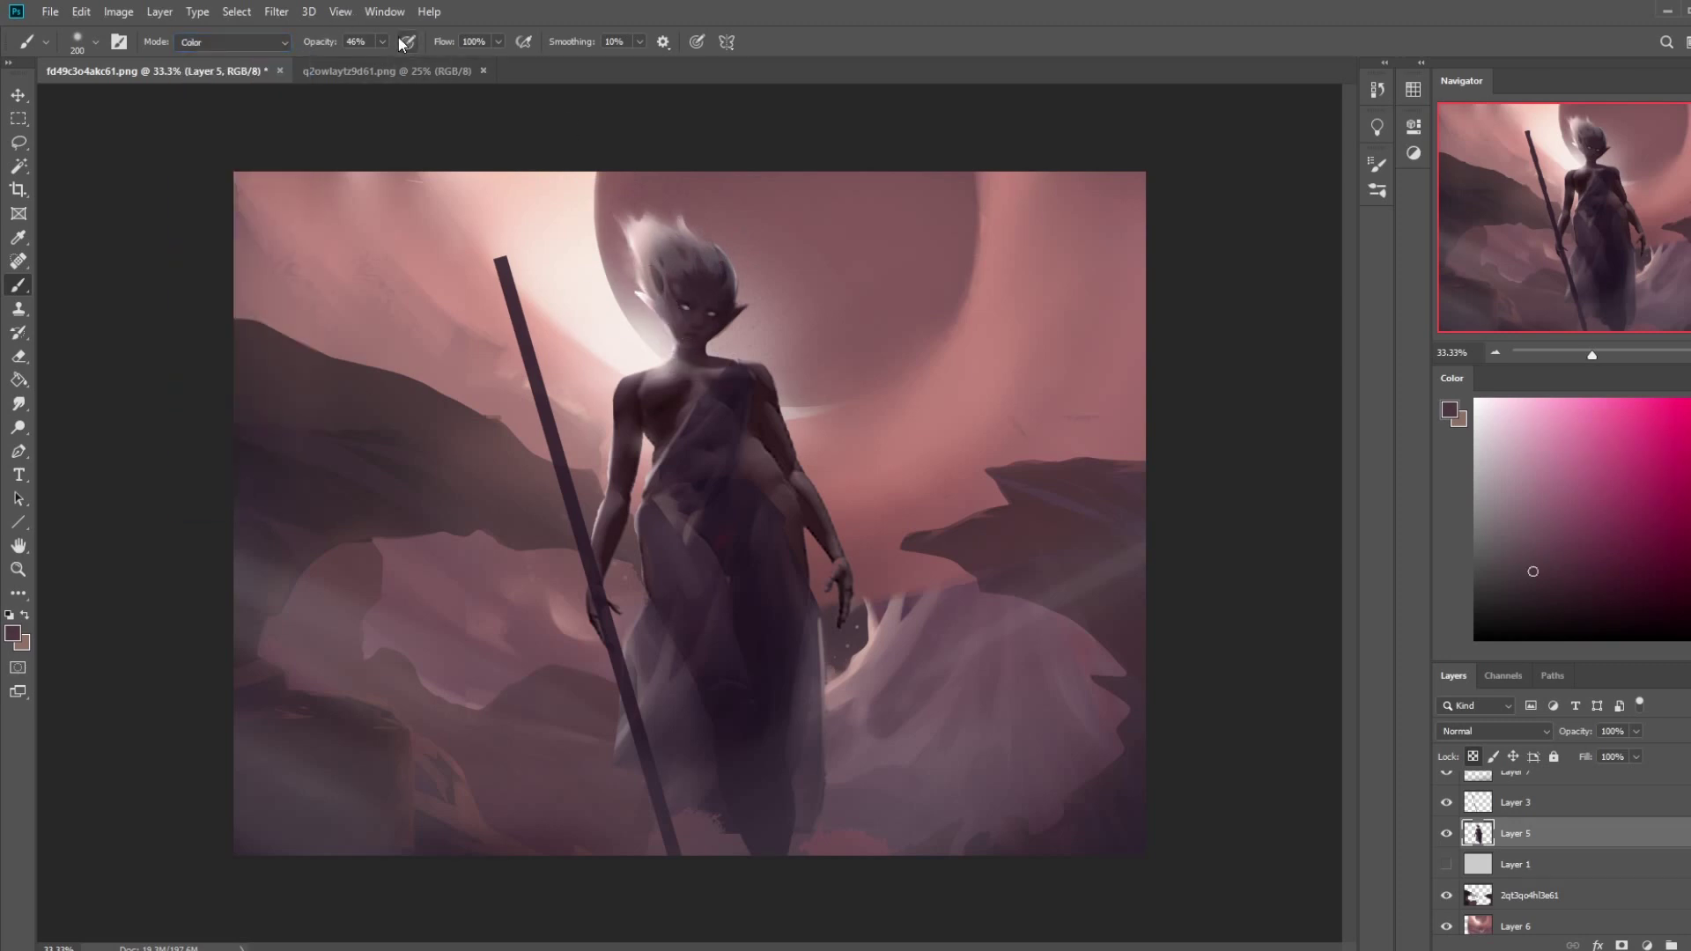
left_click_drag(378, 62, 406, 61)
left_click(825, 232, "alt")
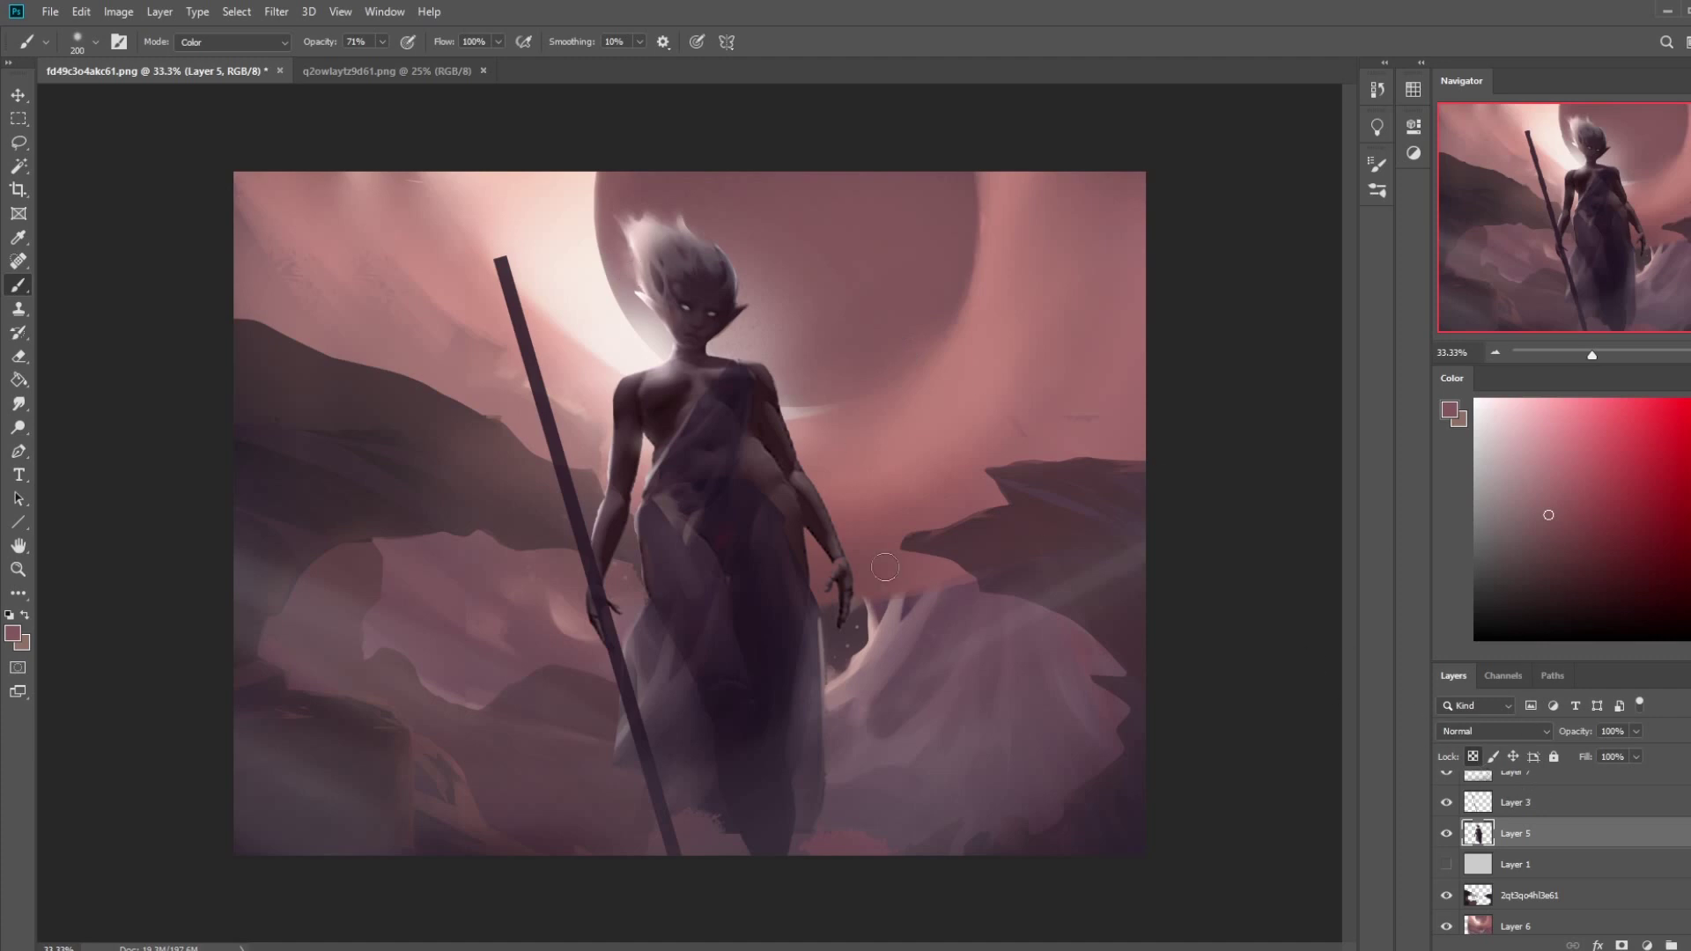
key("m")
right_click(764, 384)
key("Escape")
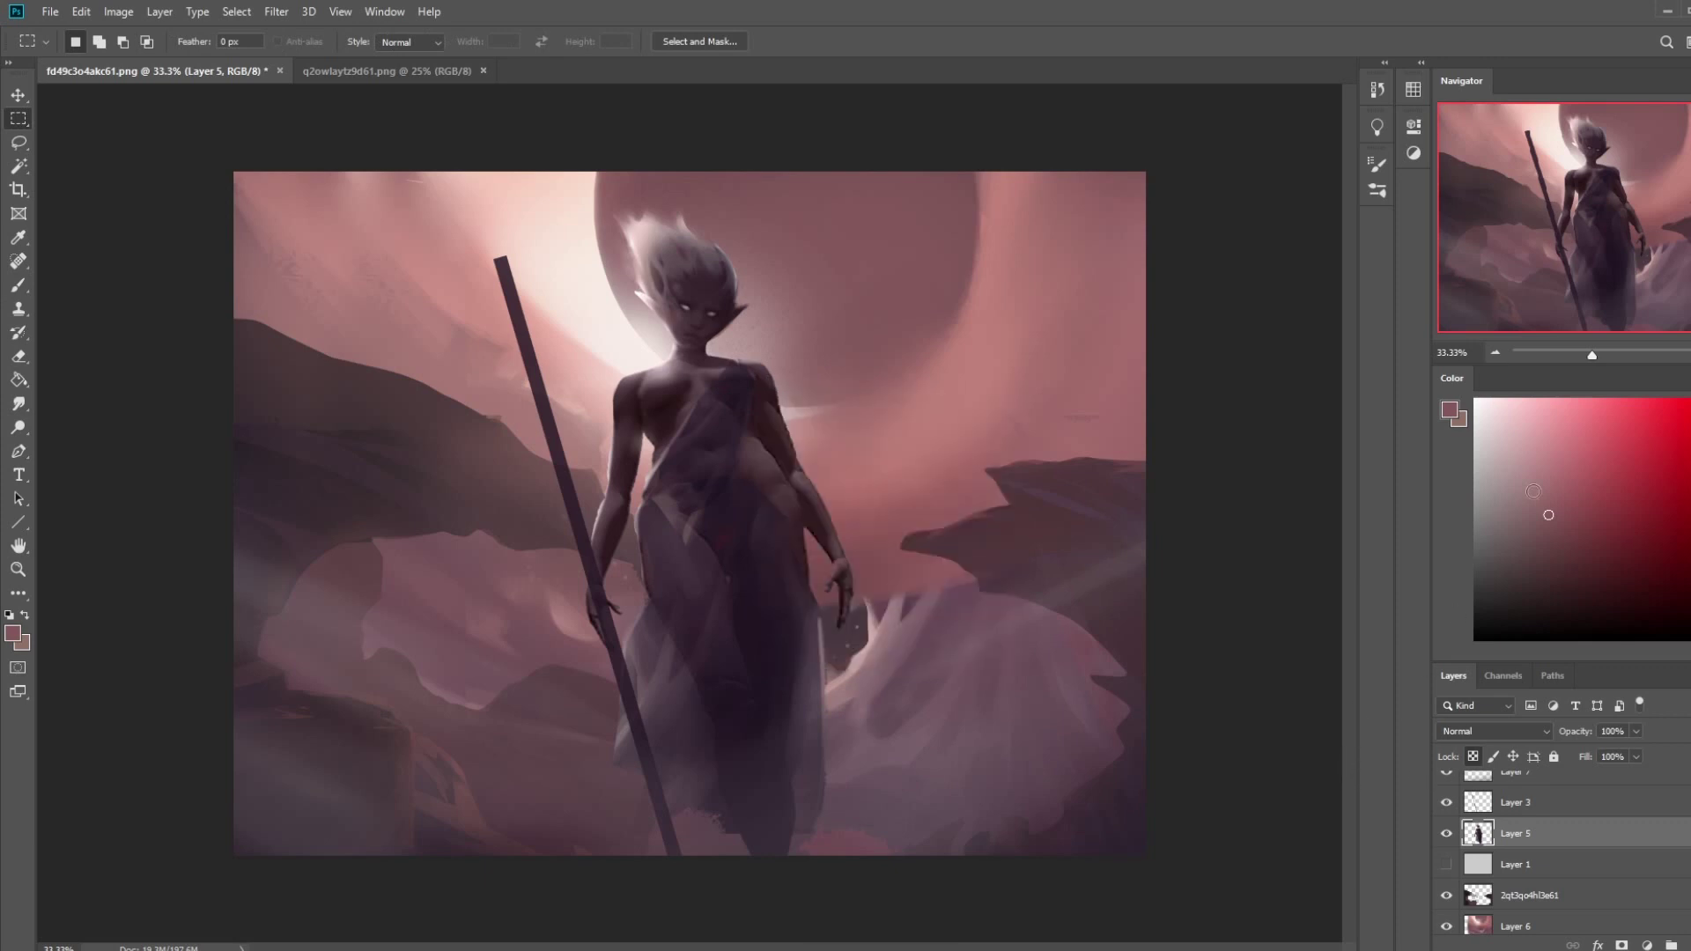
- Switch to painting with a white 50 px brush in Normal mode
left_click(1475, 400)
key("b")
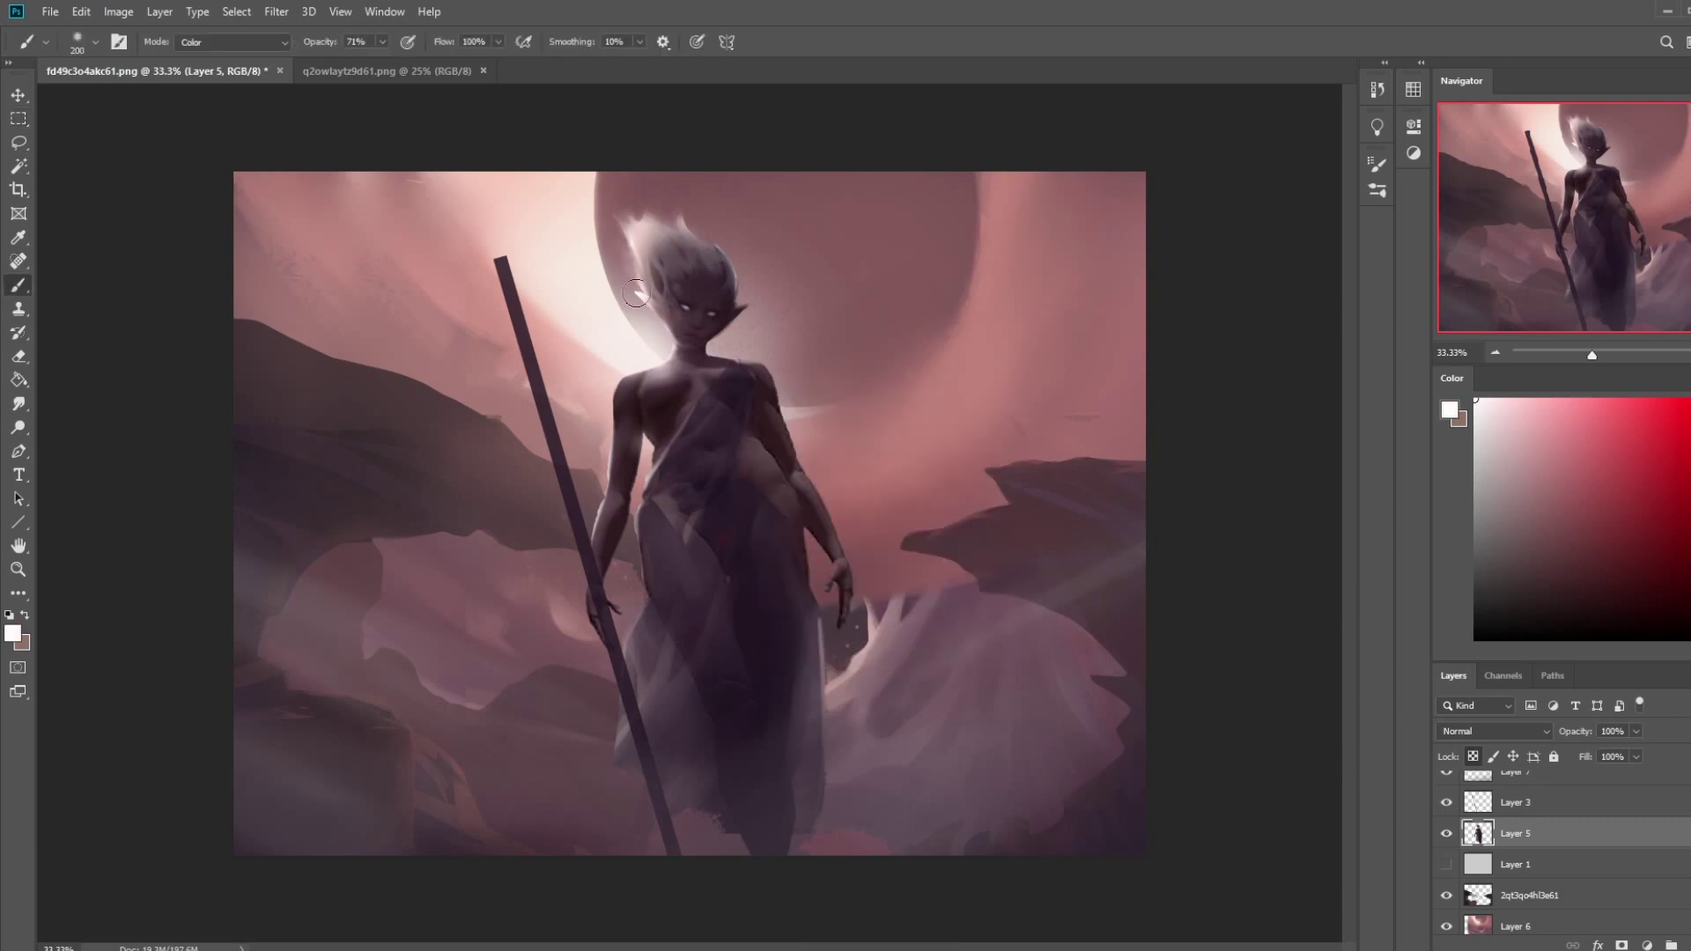
left_click(275, 41)
left_click(207, 56)
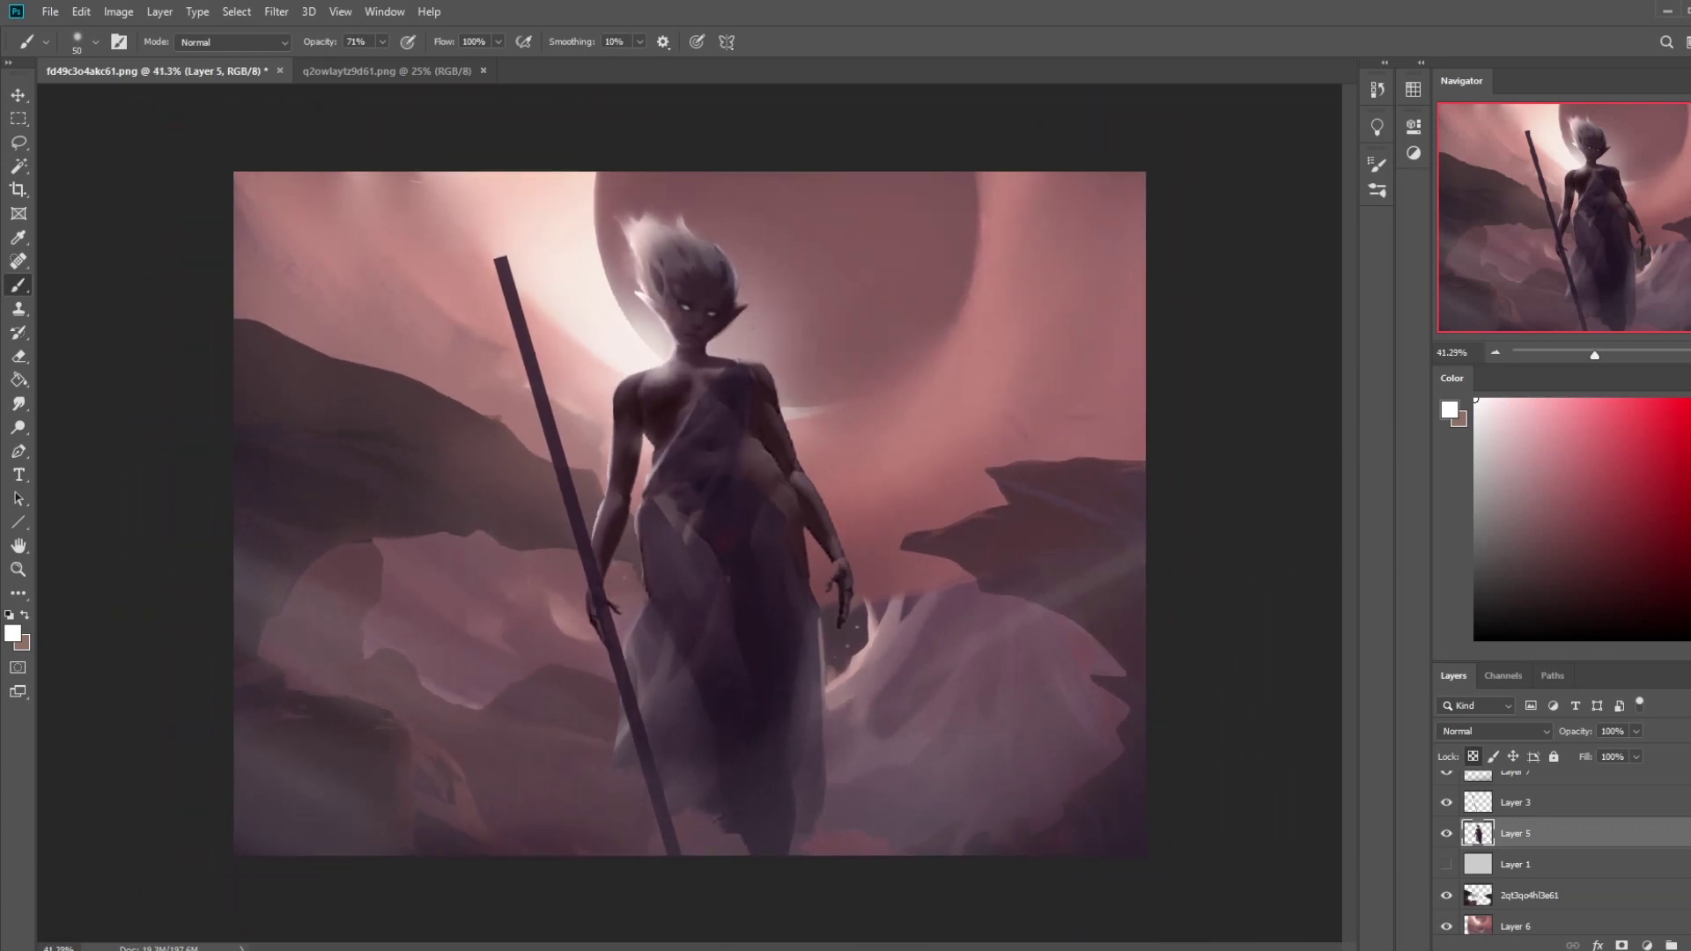
key("ctrl+minus")
left_click(1568, 922)
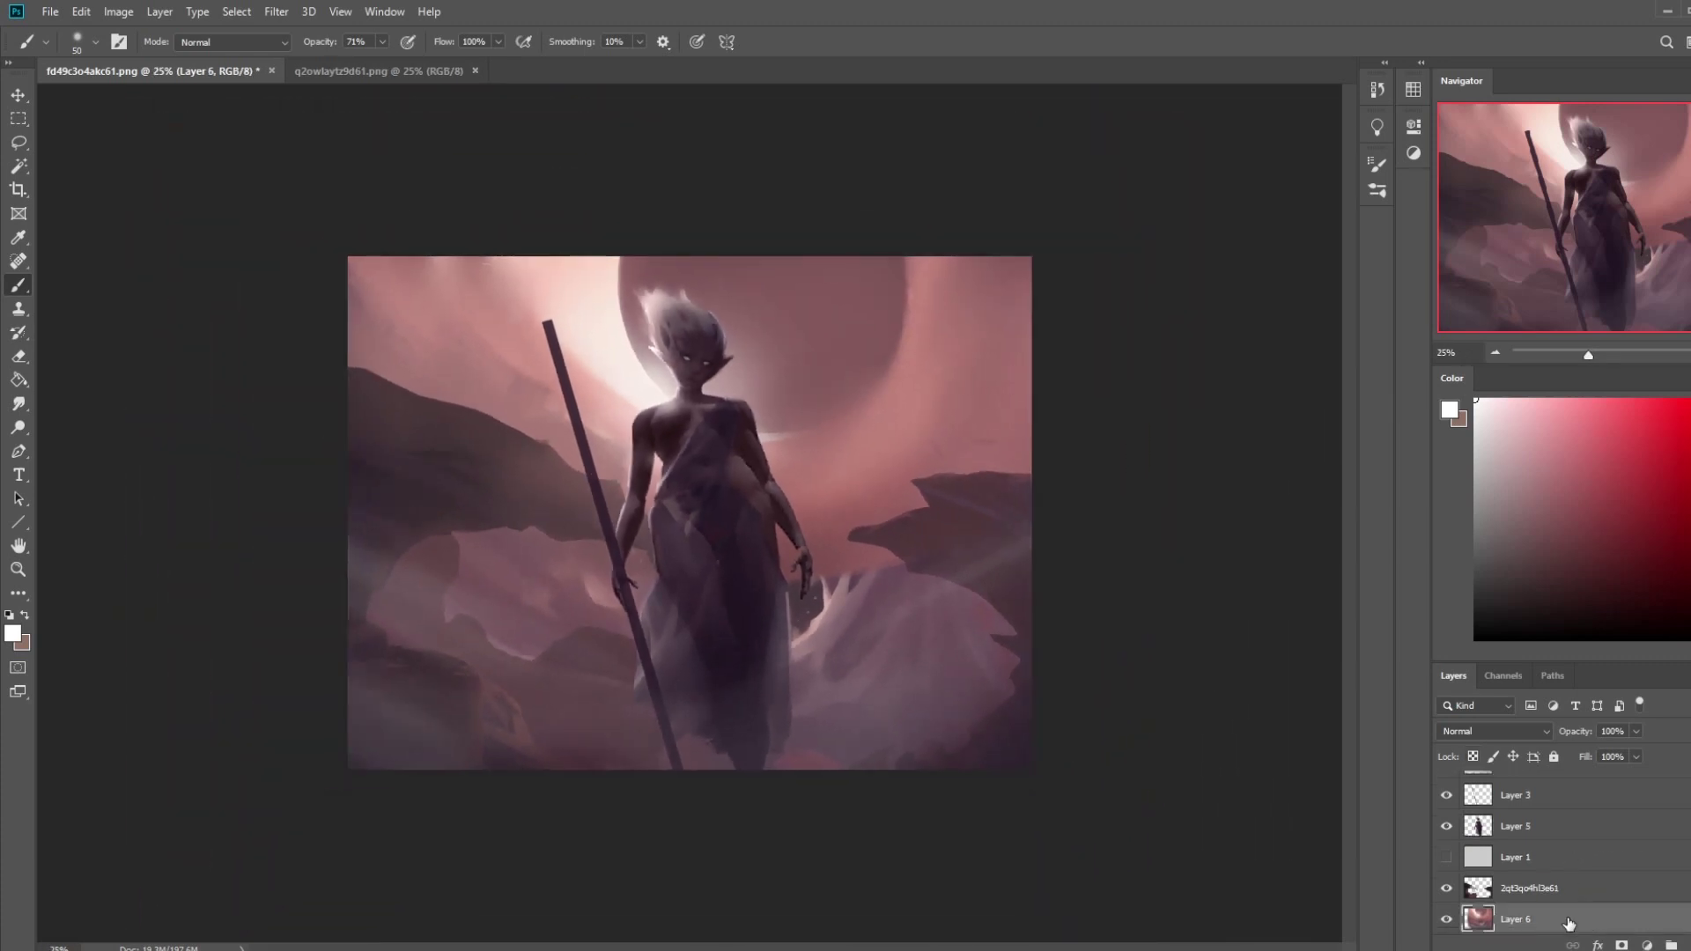
key("ctrl+u")
left_click_drag(1280, 579, 1265, 577)
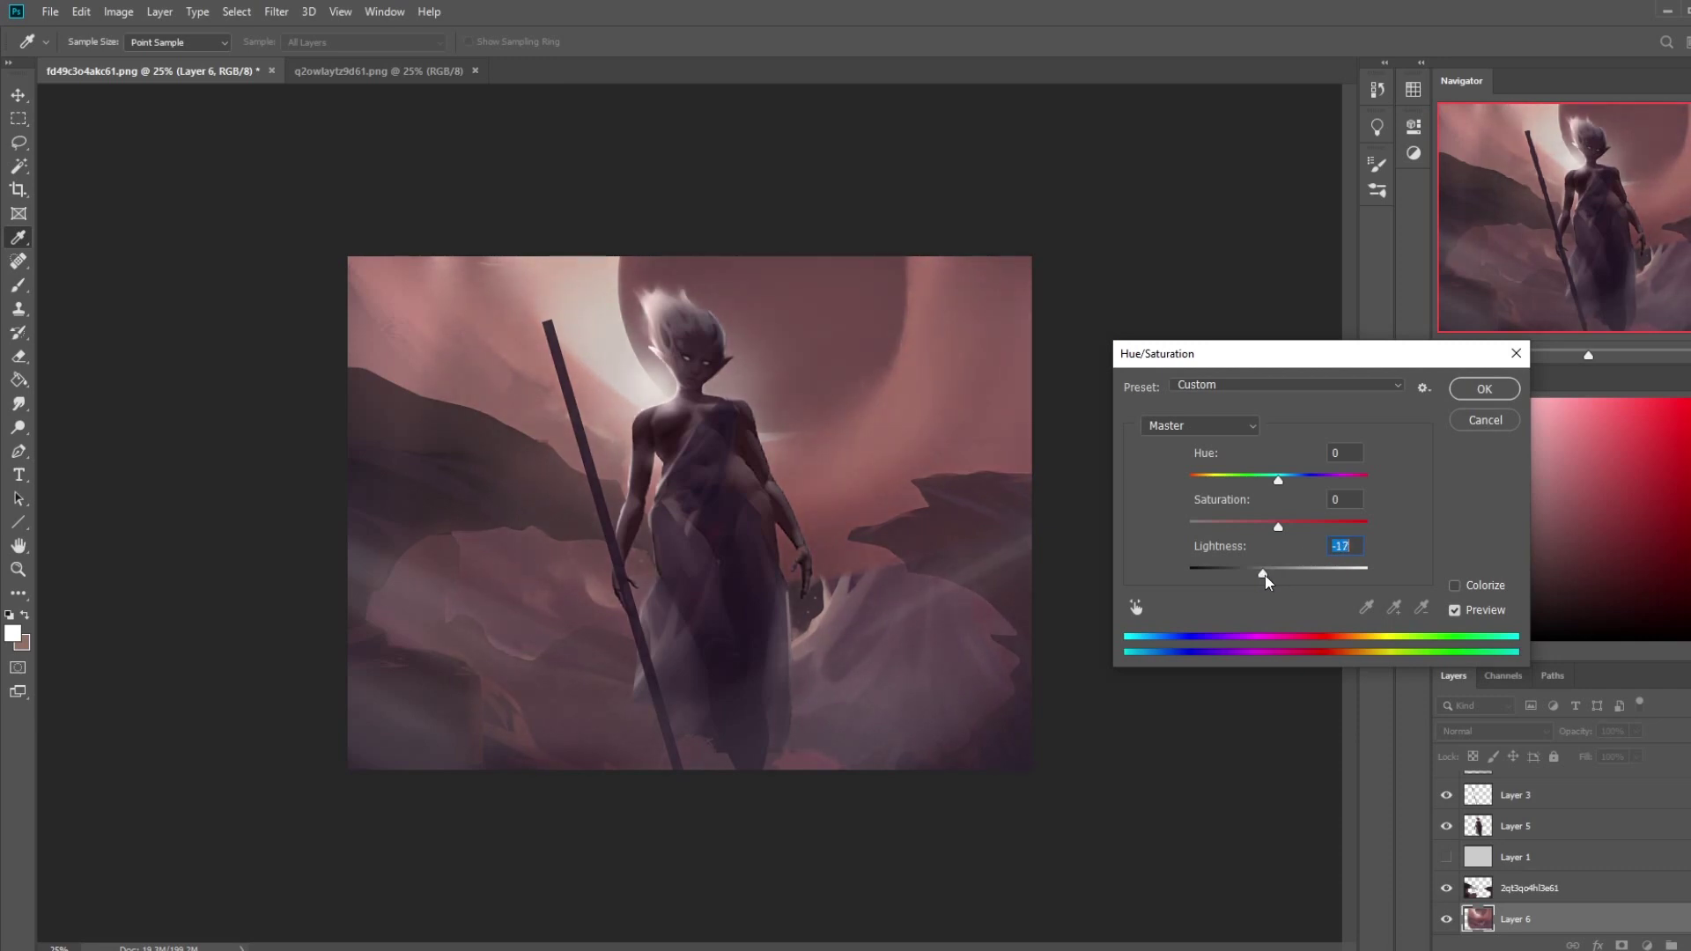
left_click(1489, 423)
- Merge Layer 6 down into Layer 2
key("ctrl+shift+alt+n")
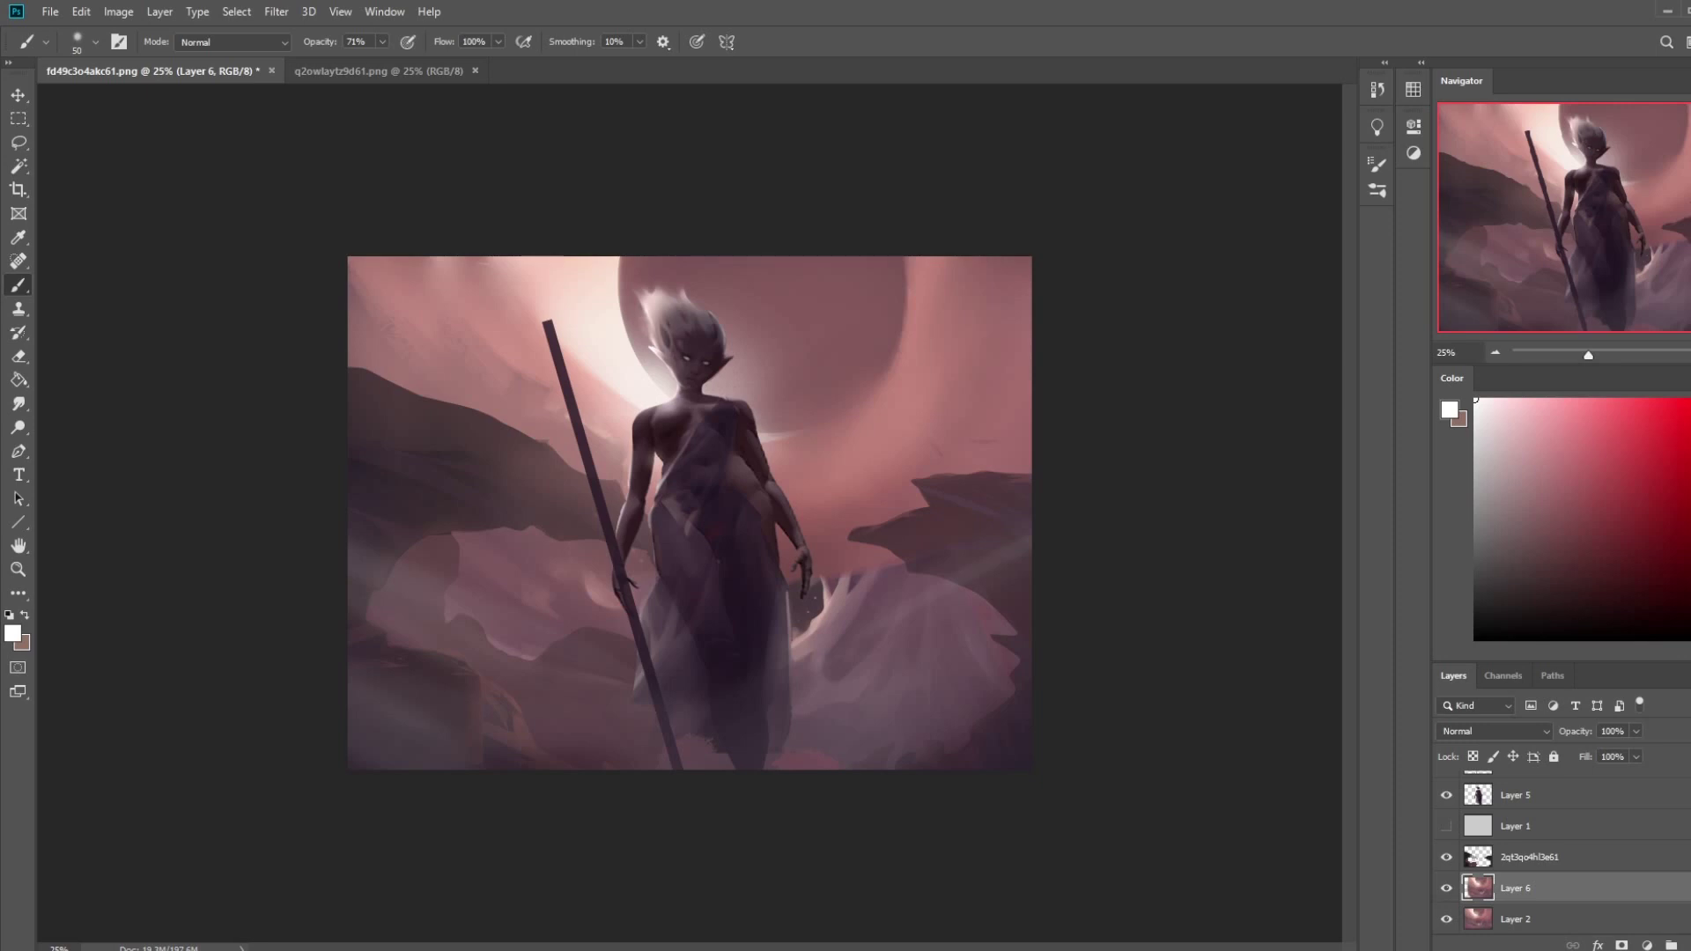
right_click(1533, 919)
left_click(1575, 663)
- Darken the background Layer 2 with a Hue/Saturation lightness of -12
key("ctrl+u")
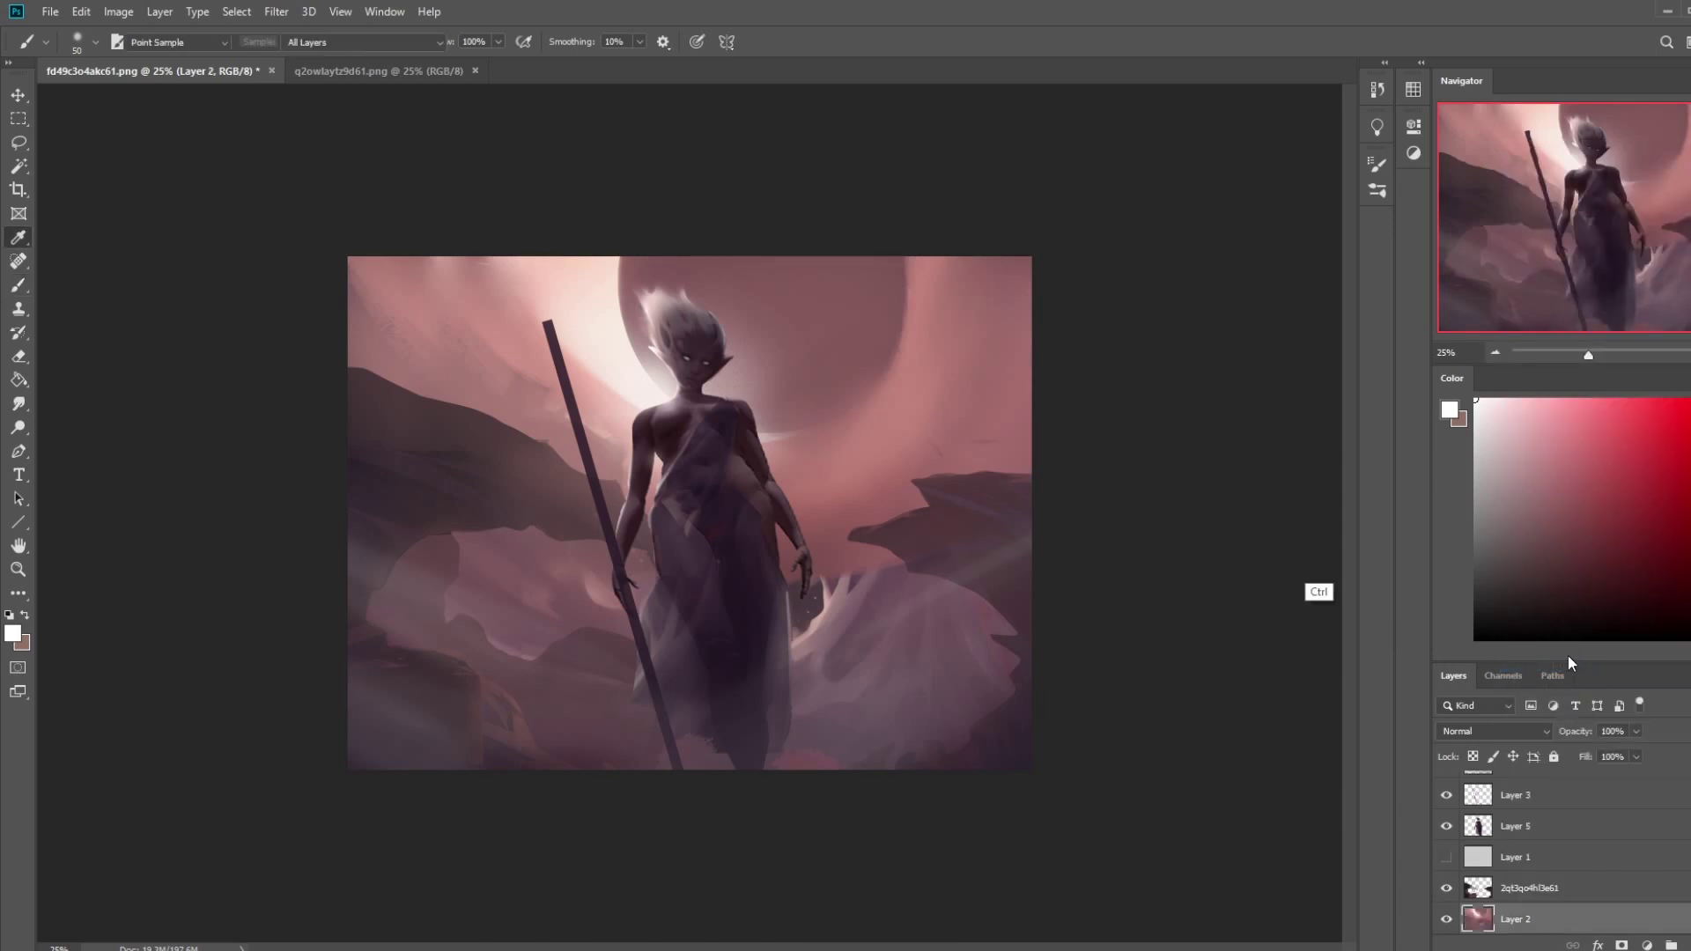
left_click_drag(1279, 577, 1270, 578)
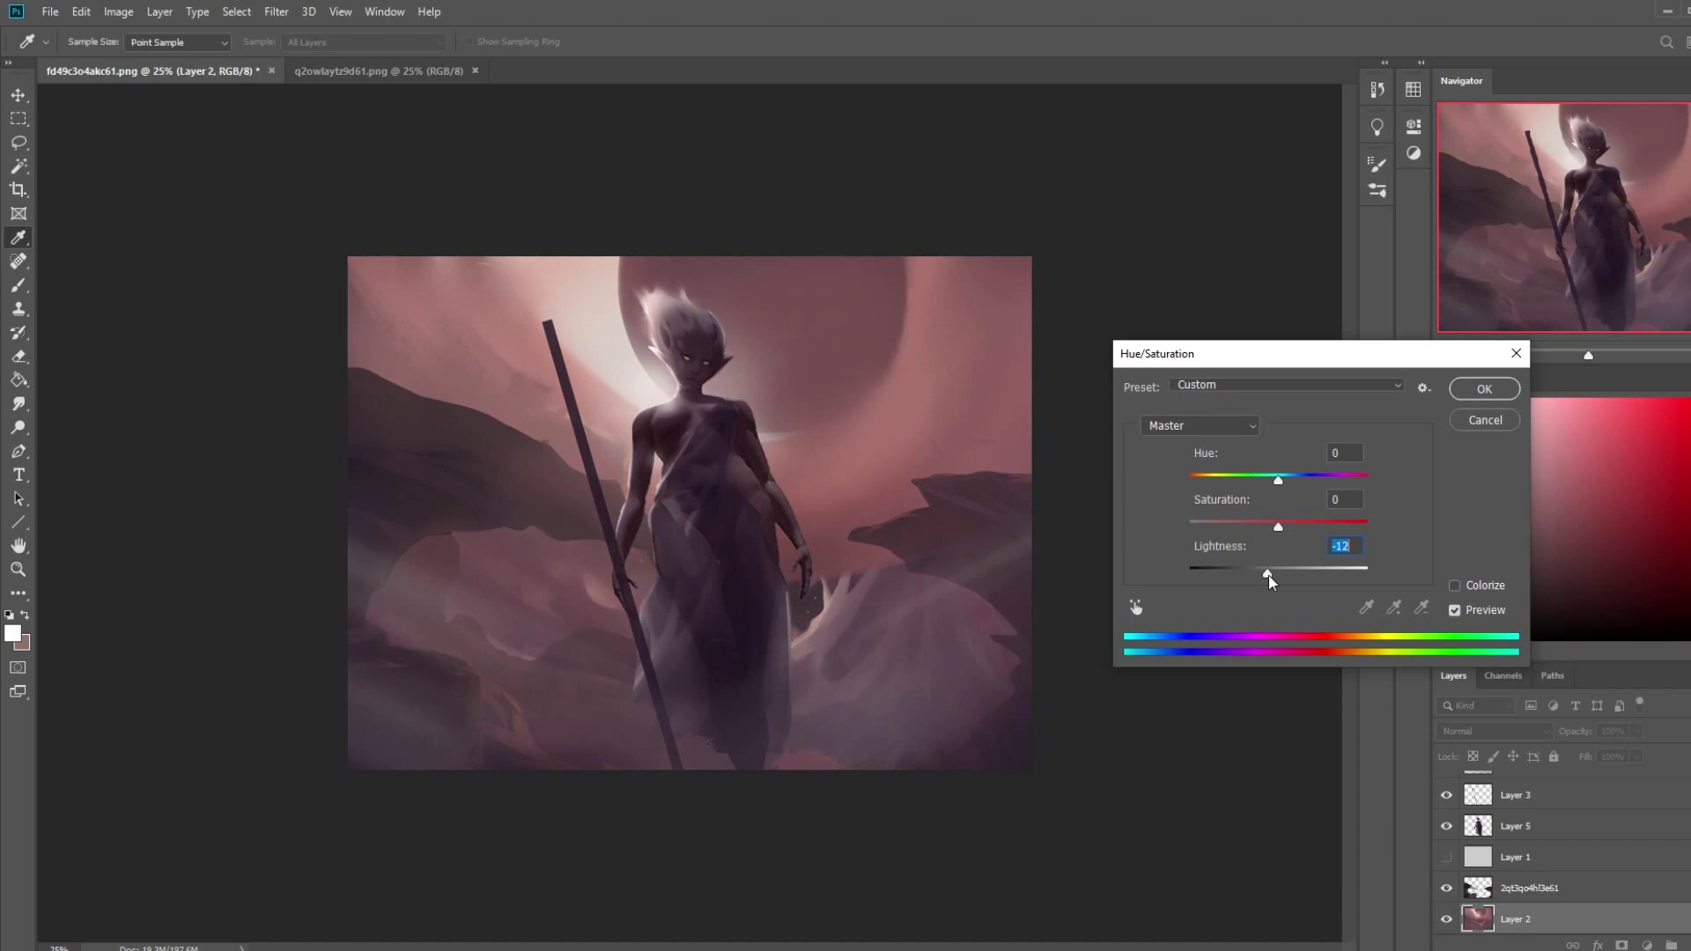
left_click(1493, 389)
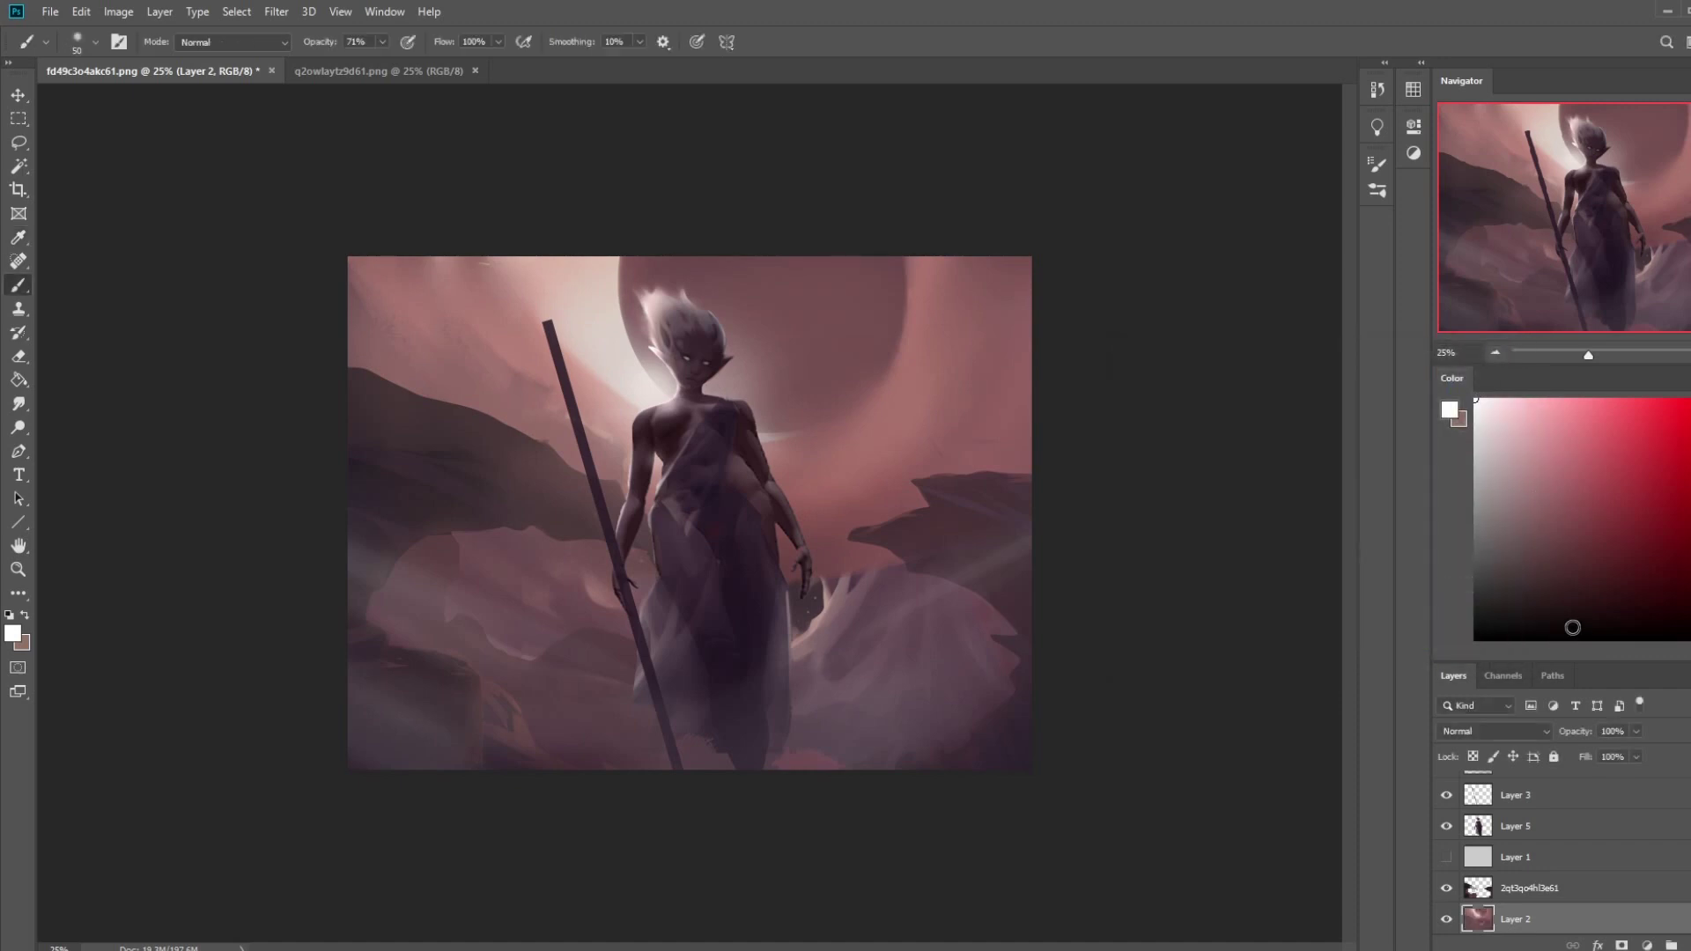
- Dodge the highlights on the figure's hair and head on Layer 5 at 10% exposure, enlarging the tip to 100 px
left_click(1530, 828)
key("o")
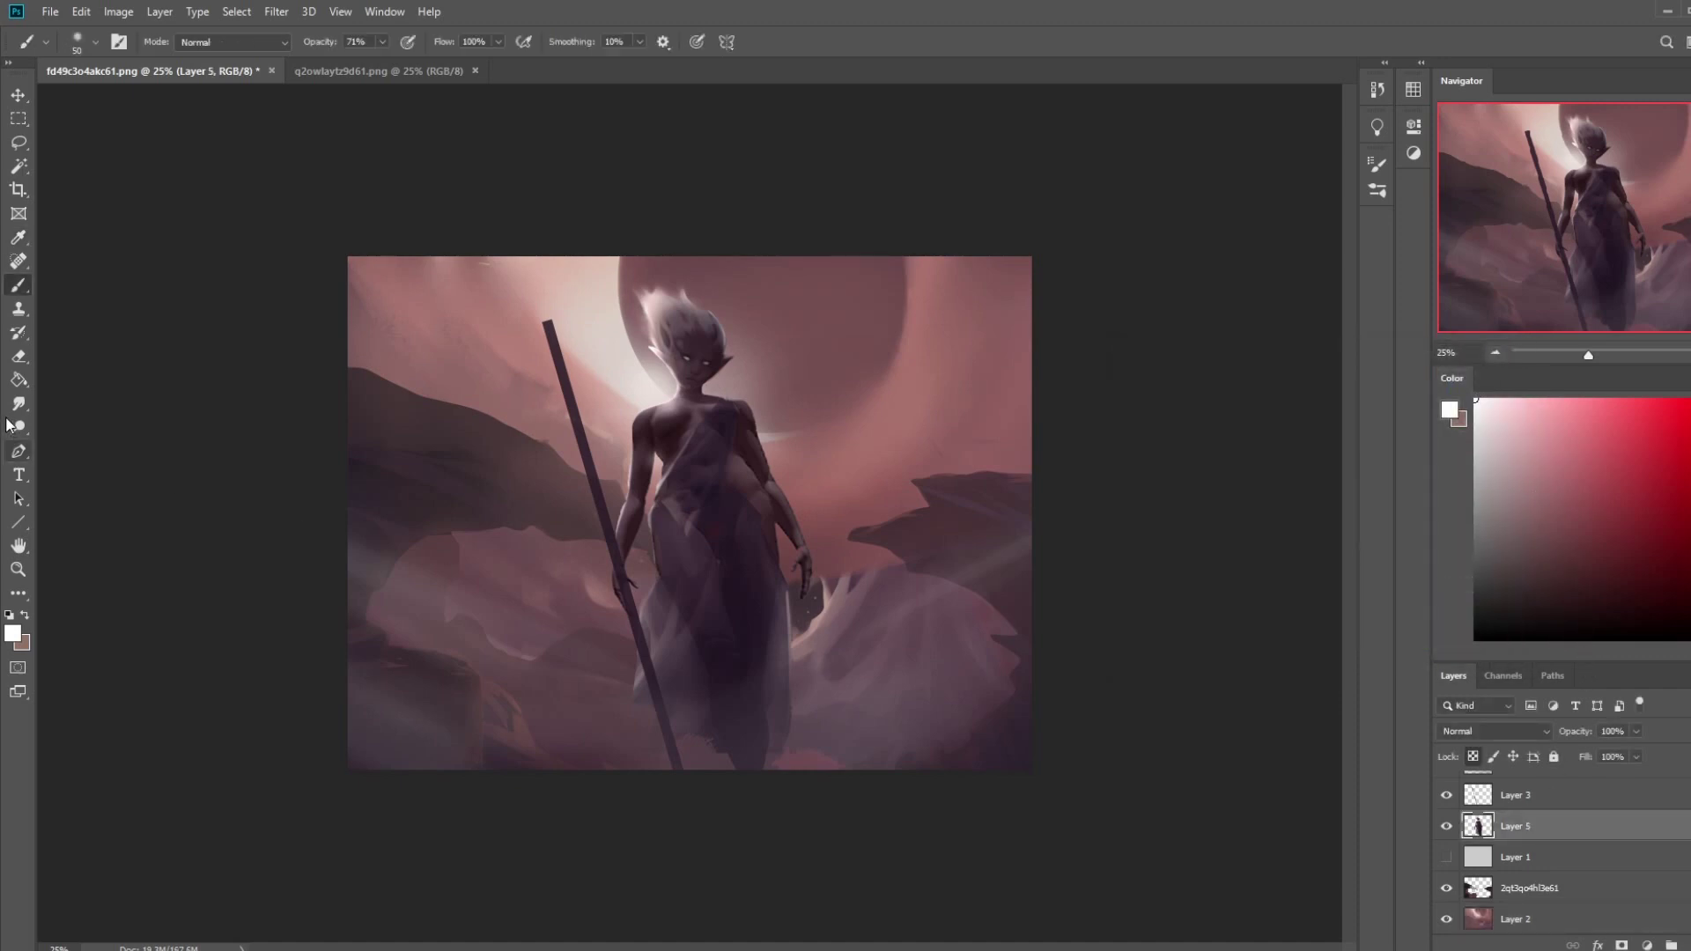
left_click_drag(664, 297, 696, 345)
key("bracketleft")
key("bracketleft")
key("bracketleft")
key("bracketleft")
key("bracketleft")
key("bracketleft")
key("bracketleft")
key("bracketleft")
key("bracketleft")
key("bracketleft")
key("bracketleft")
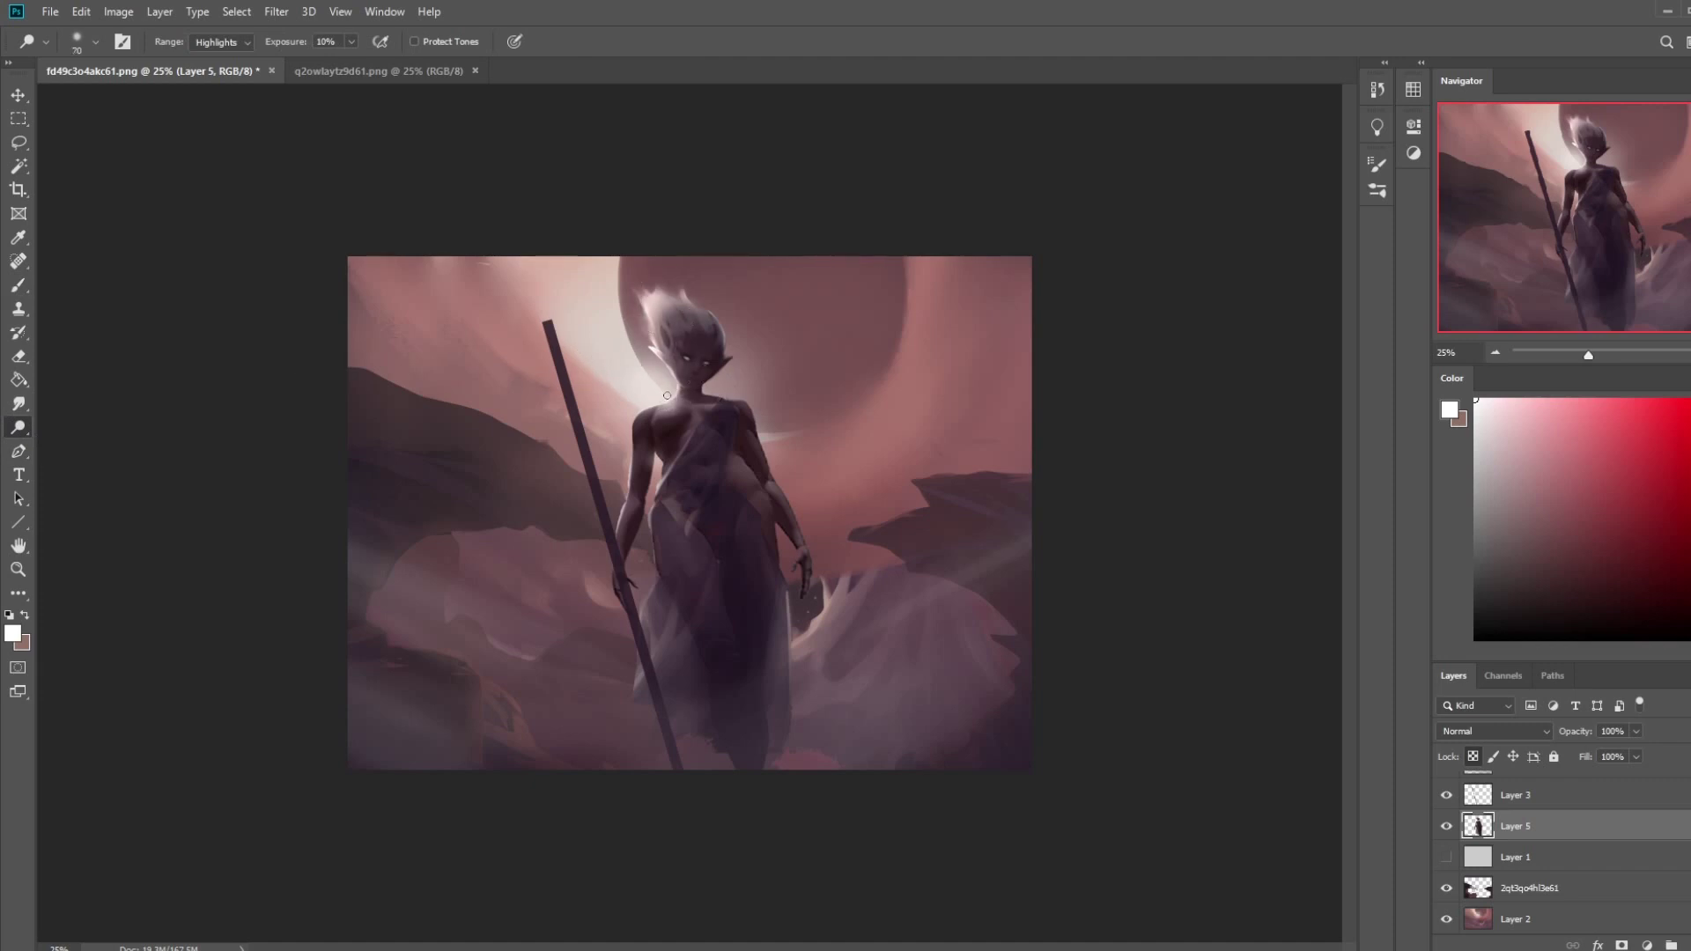
key("bracketright")
key("bracketright")
- Revert the document history to the Merge Down state, discarding the dodging and the background darkening
left_click(1376, 88)
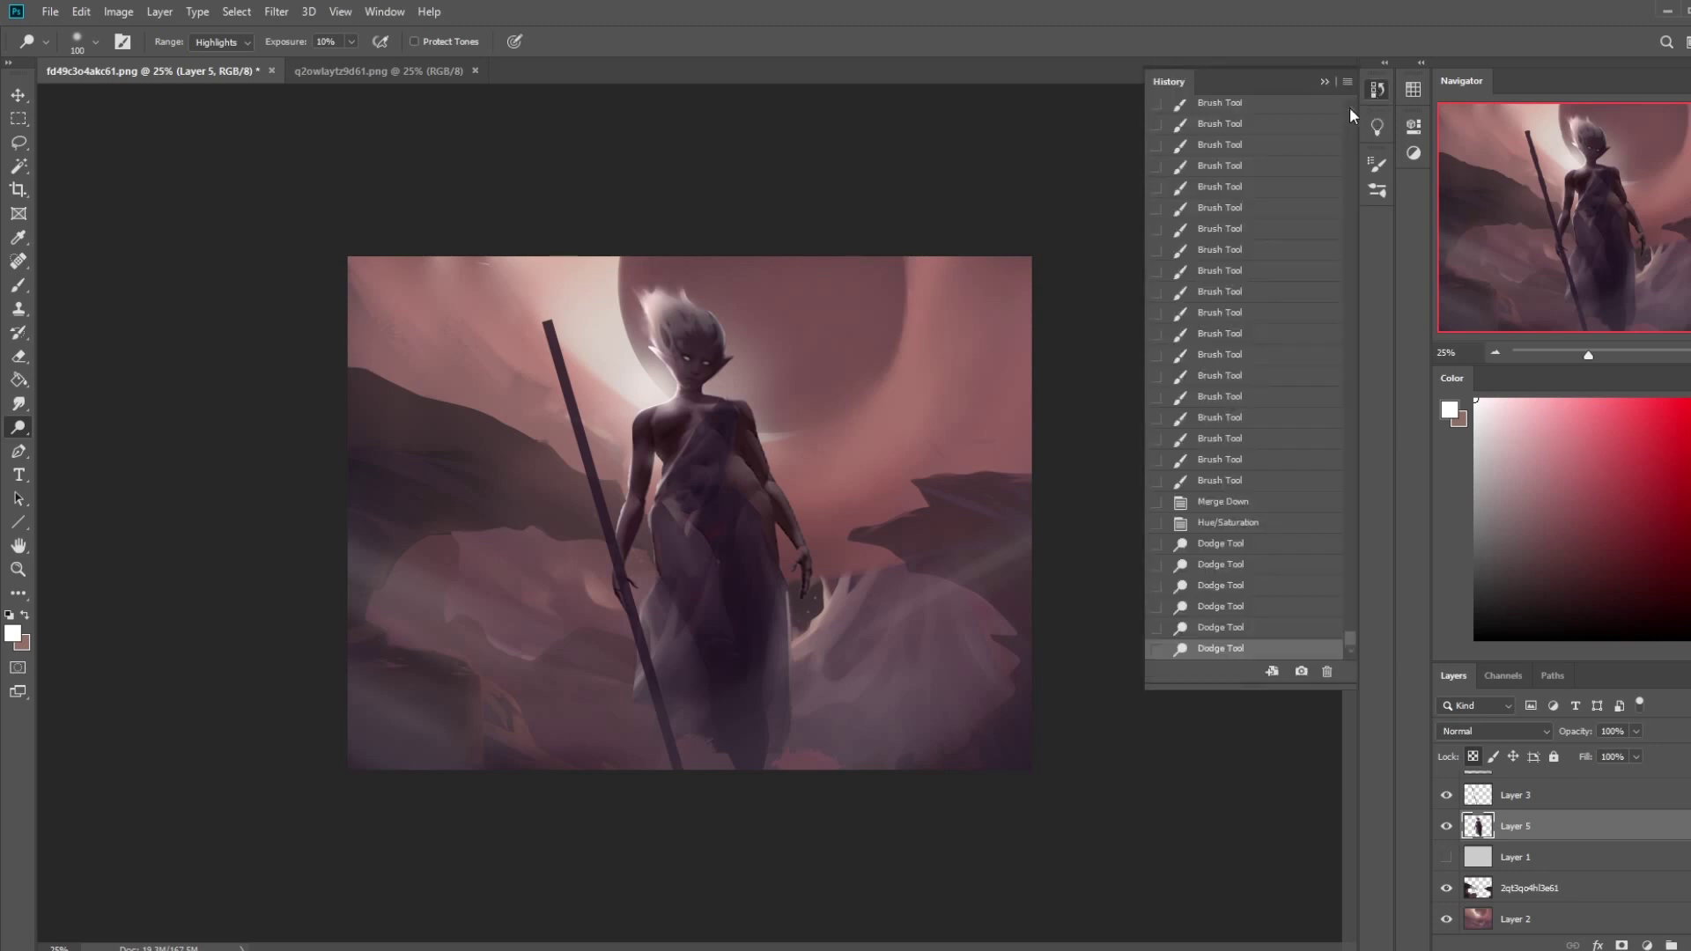
left_click(1242, 525)
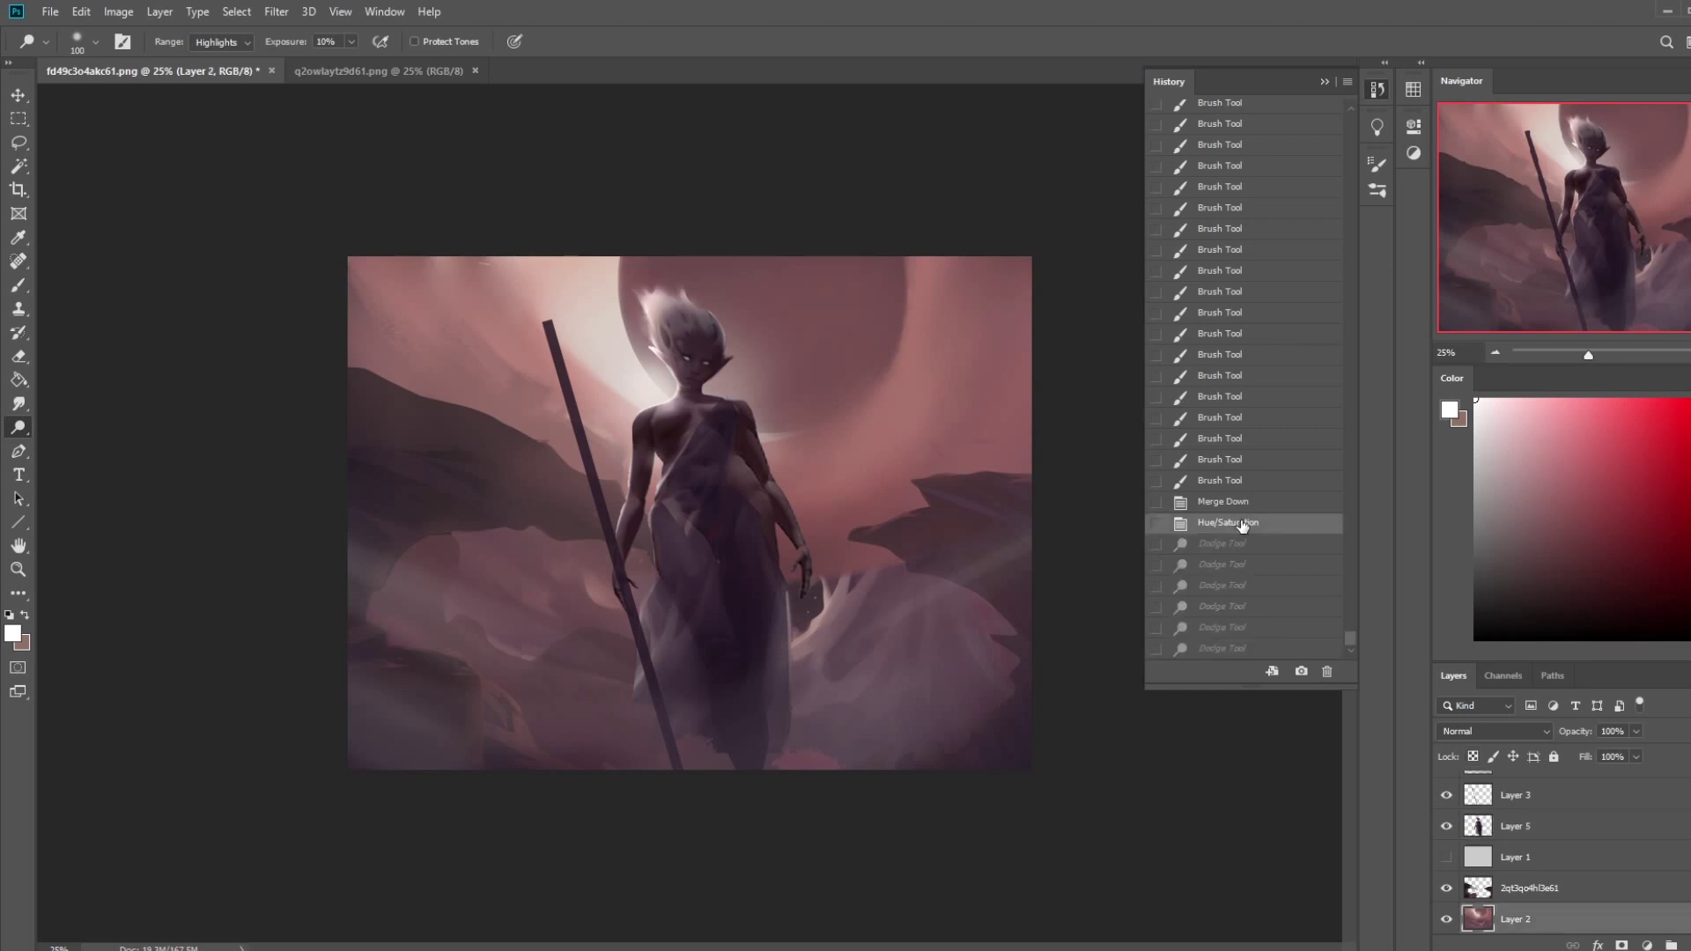
left_click(1233, 503)
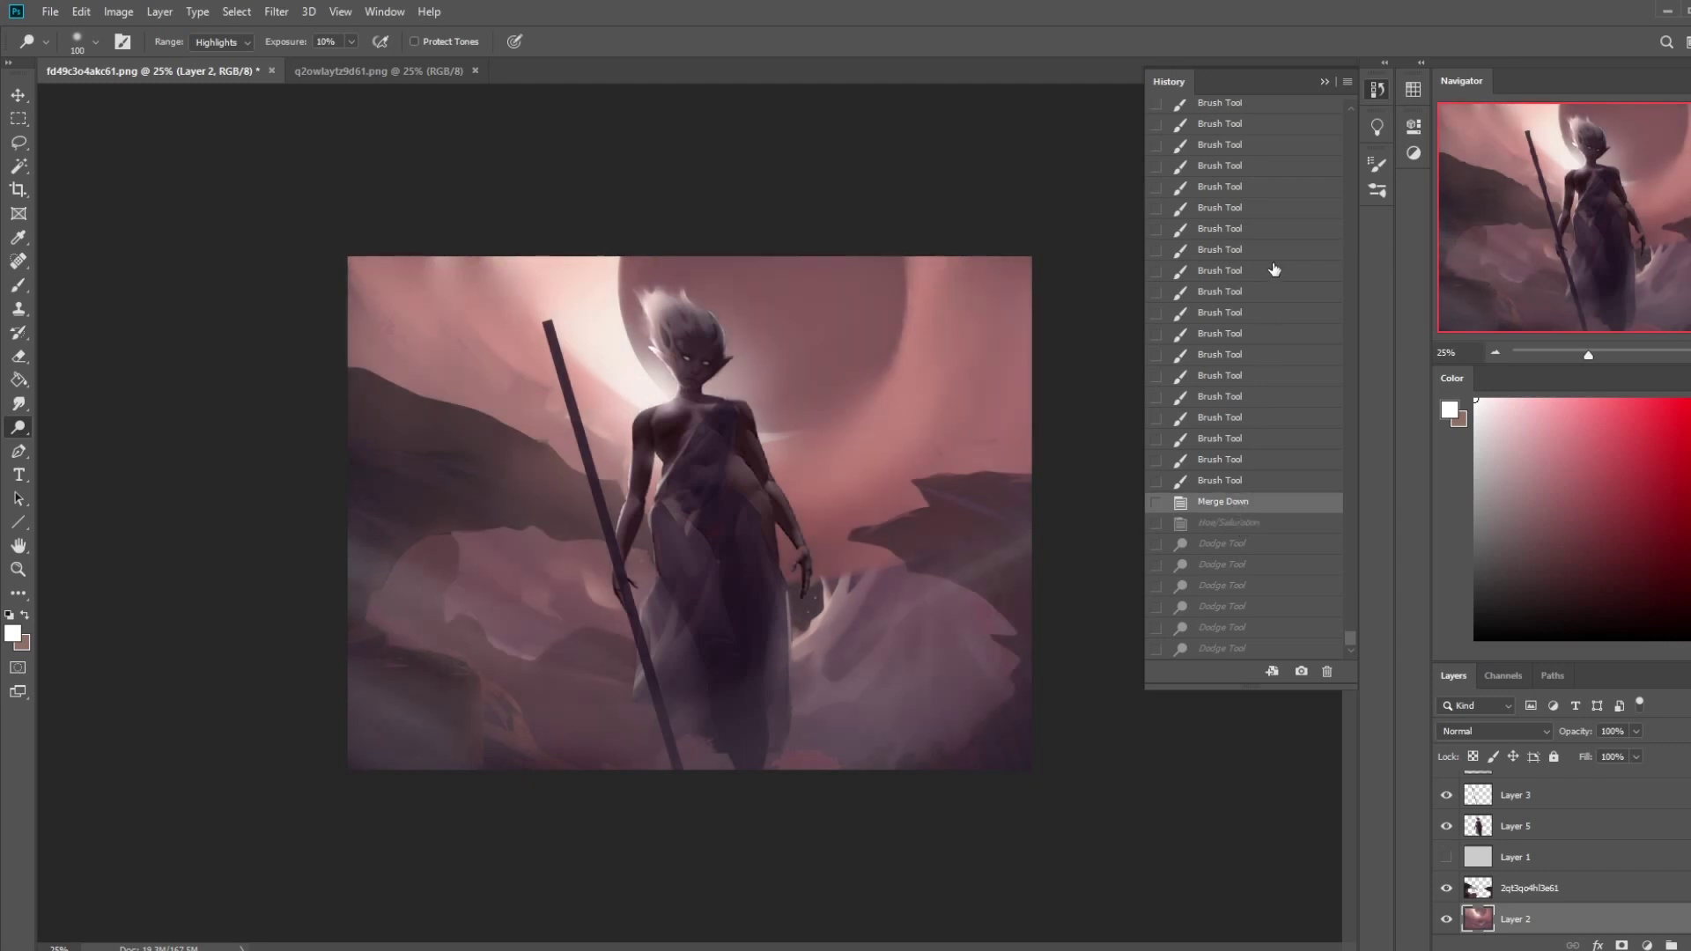
left_click(1325, 79)
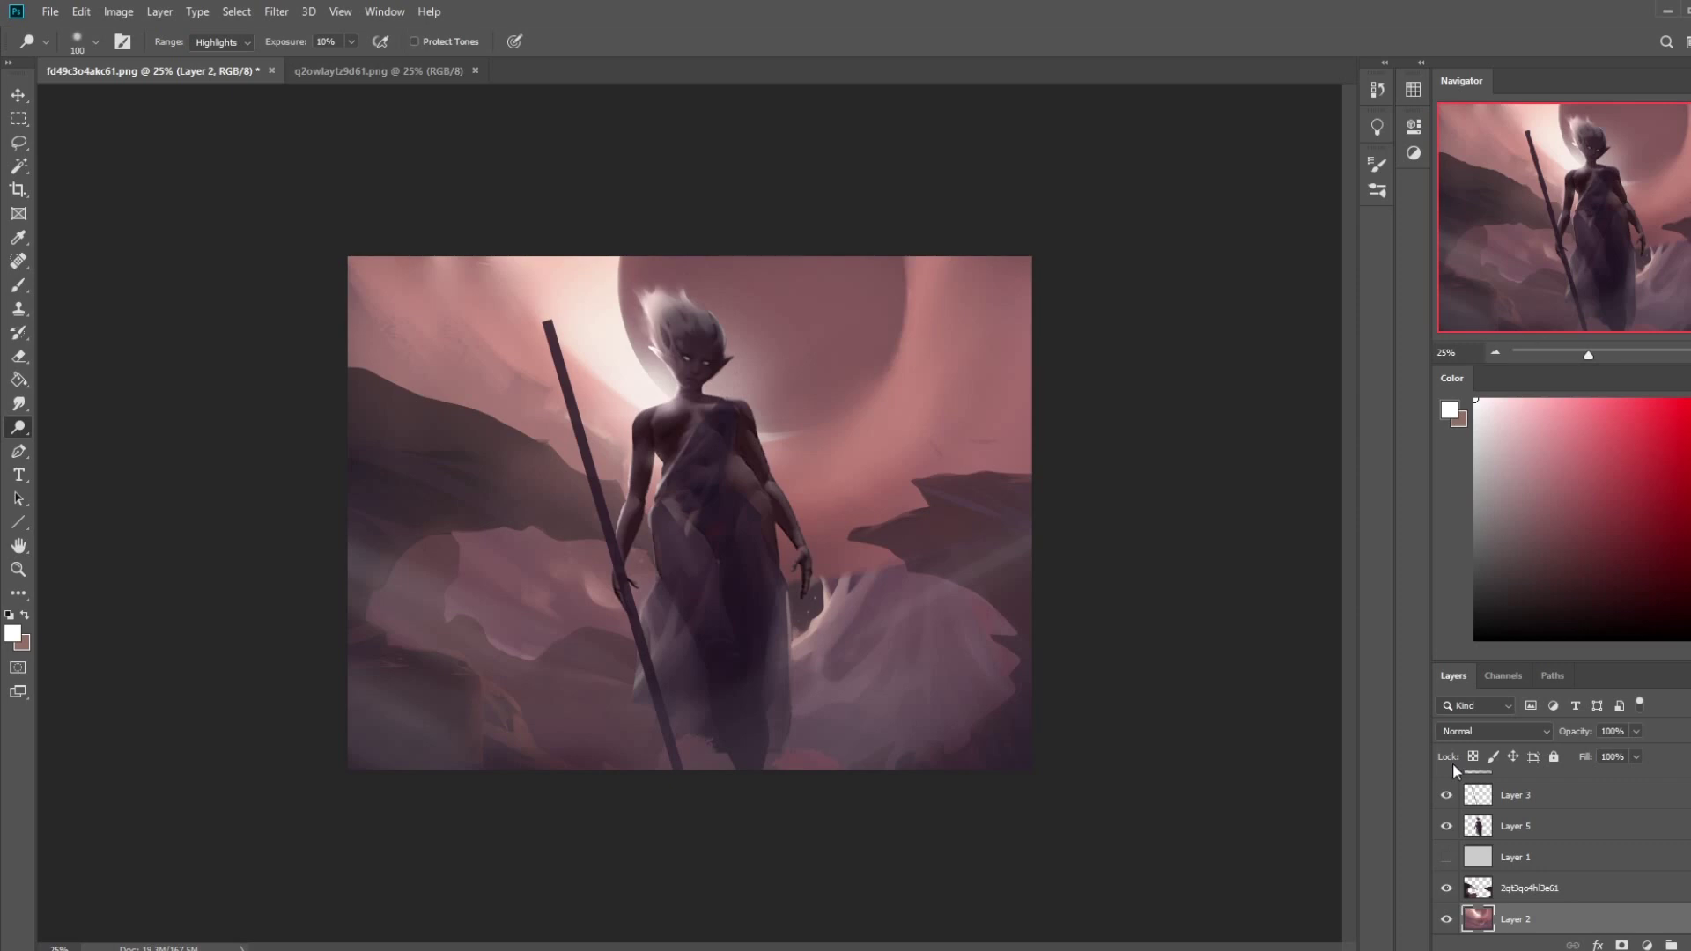
- Delete the topmost Layer 10
scroll(1550, 845, "up", 3)
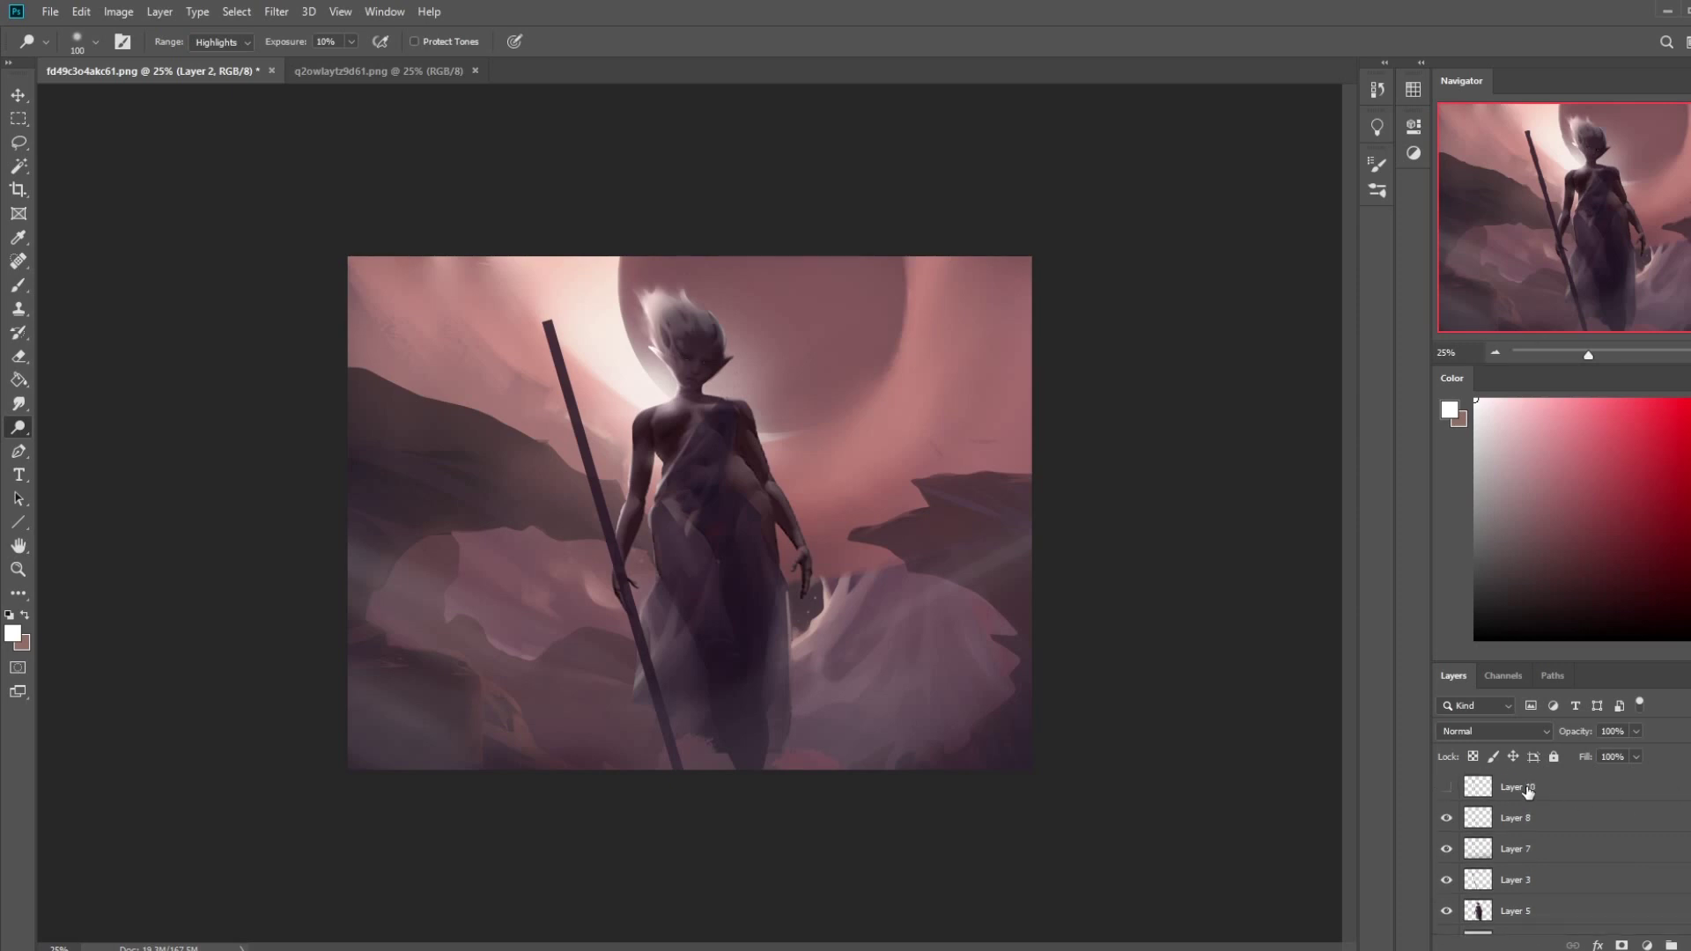
left_click(1550, 787)
left_click(1674, 943)
- Duplicate the rock layer 2qt3qo4hl3e61 and move the copy to the top of the layer stack
scroll(1577, 850, "down", 2)
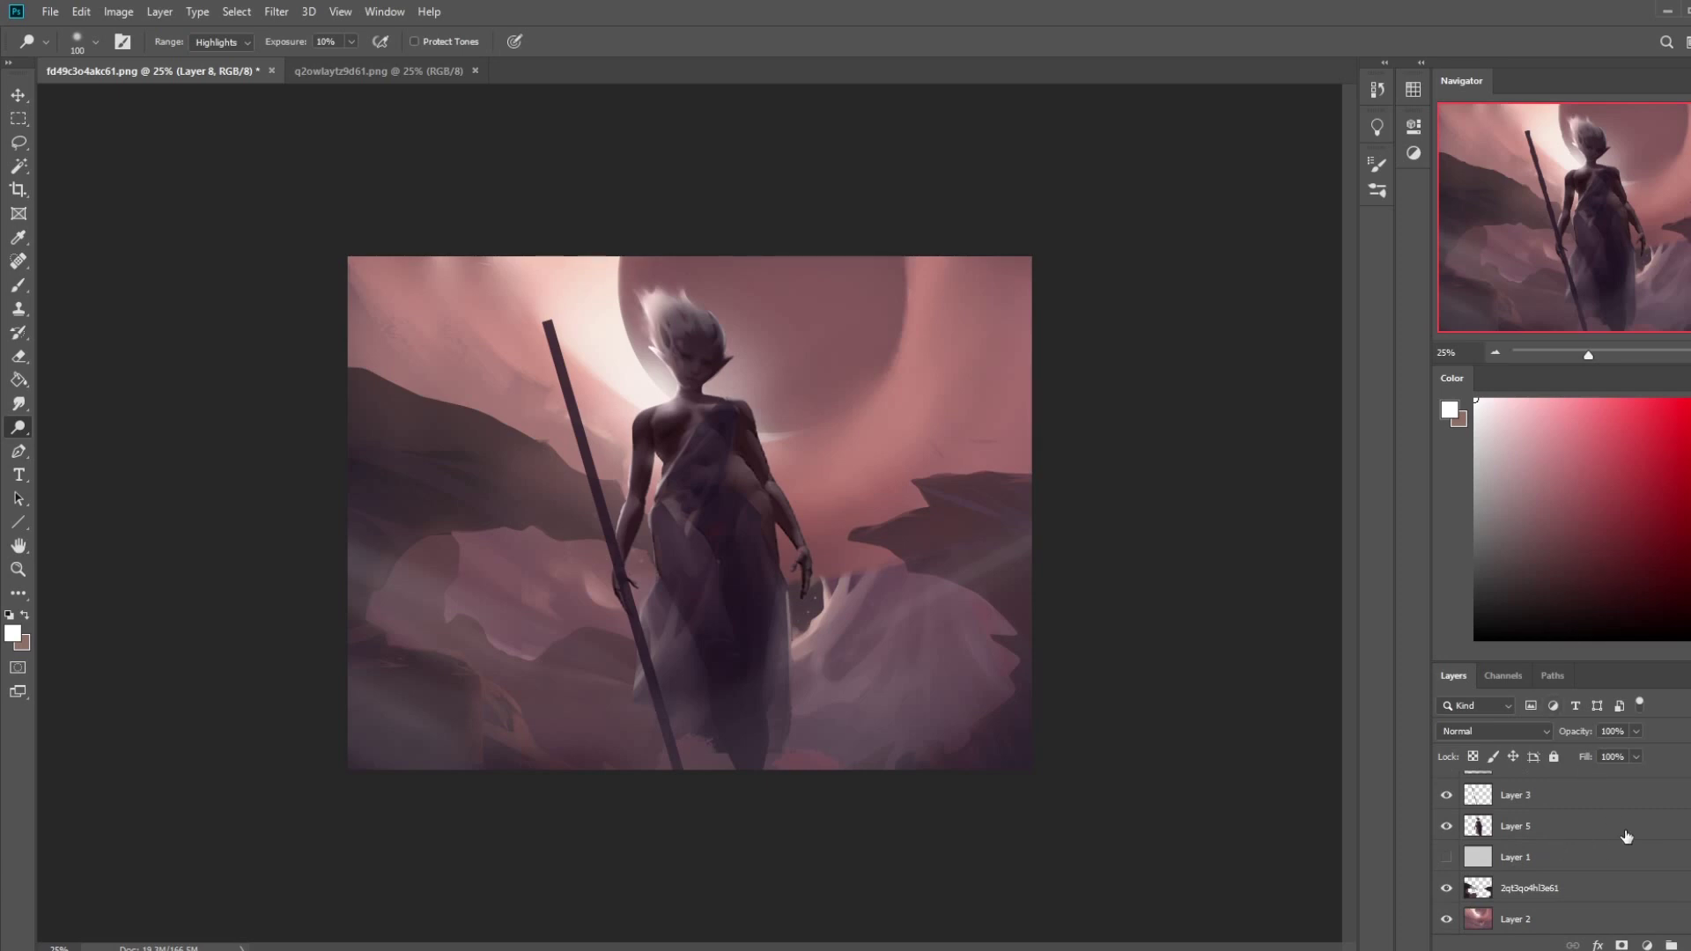
left_click(1550, 890)
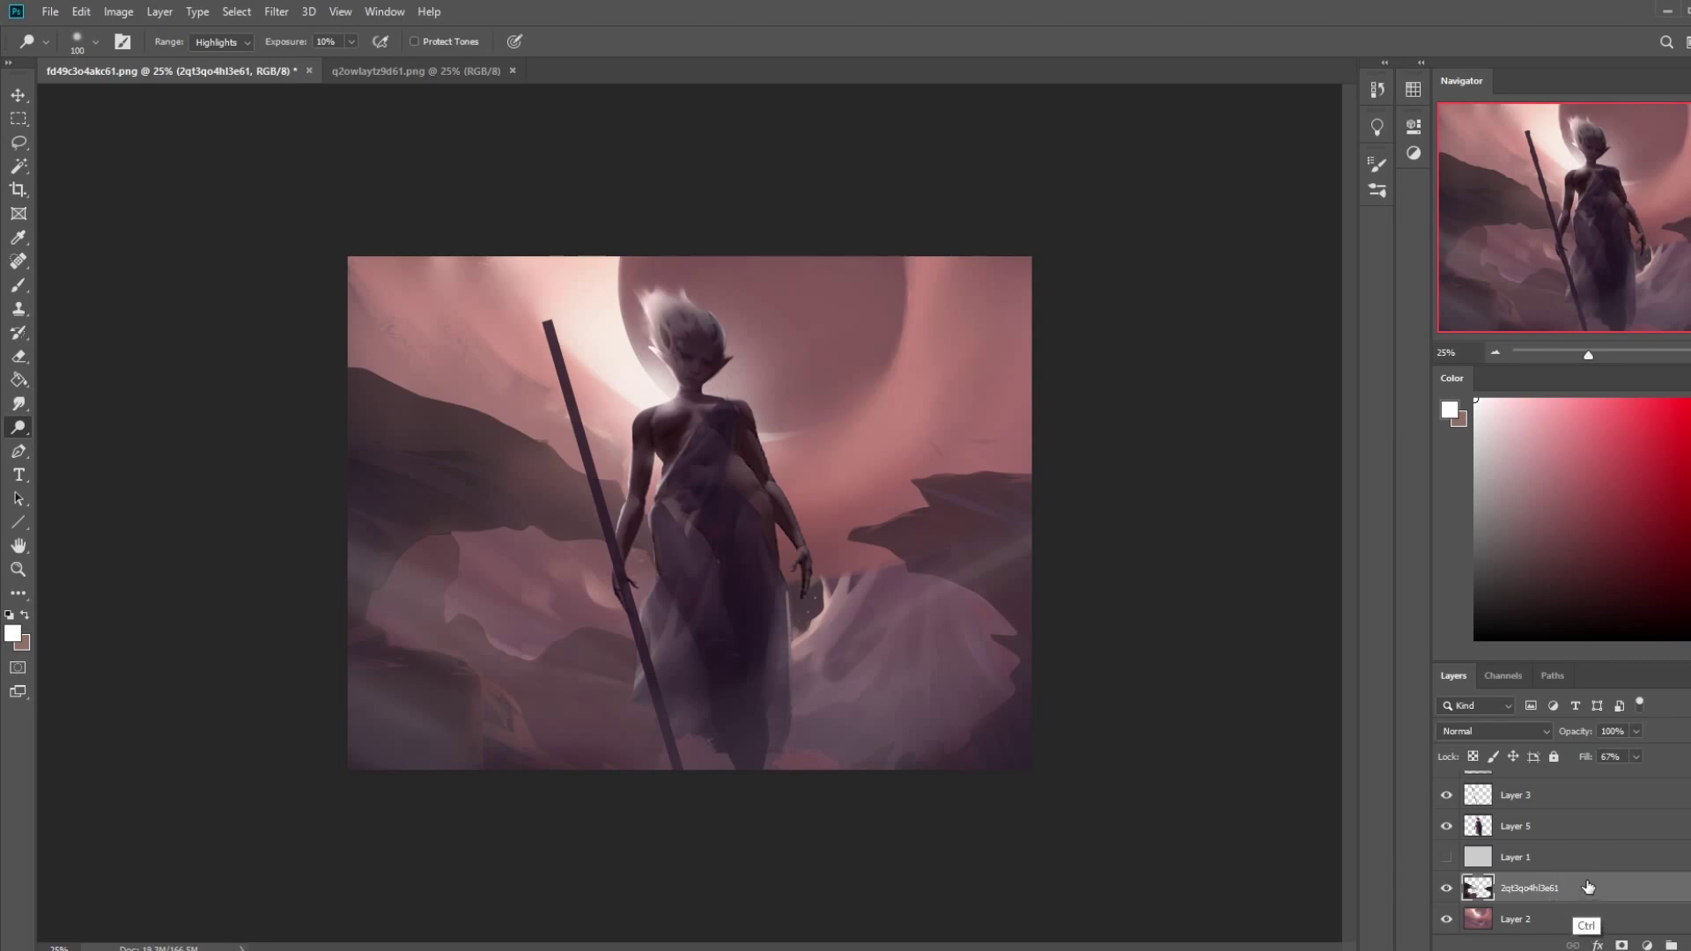
key("ctrl+j")
key("b")
key("ctrl+bracketright")
key("ctrl+bracketright")
key("ctrl+bracketright")
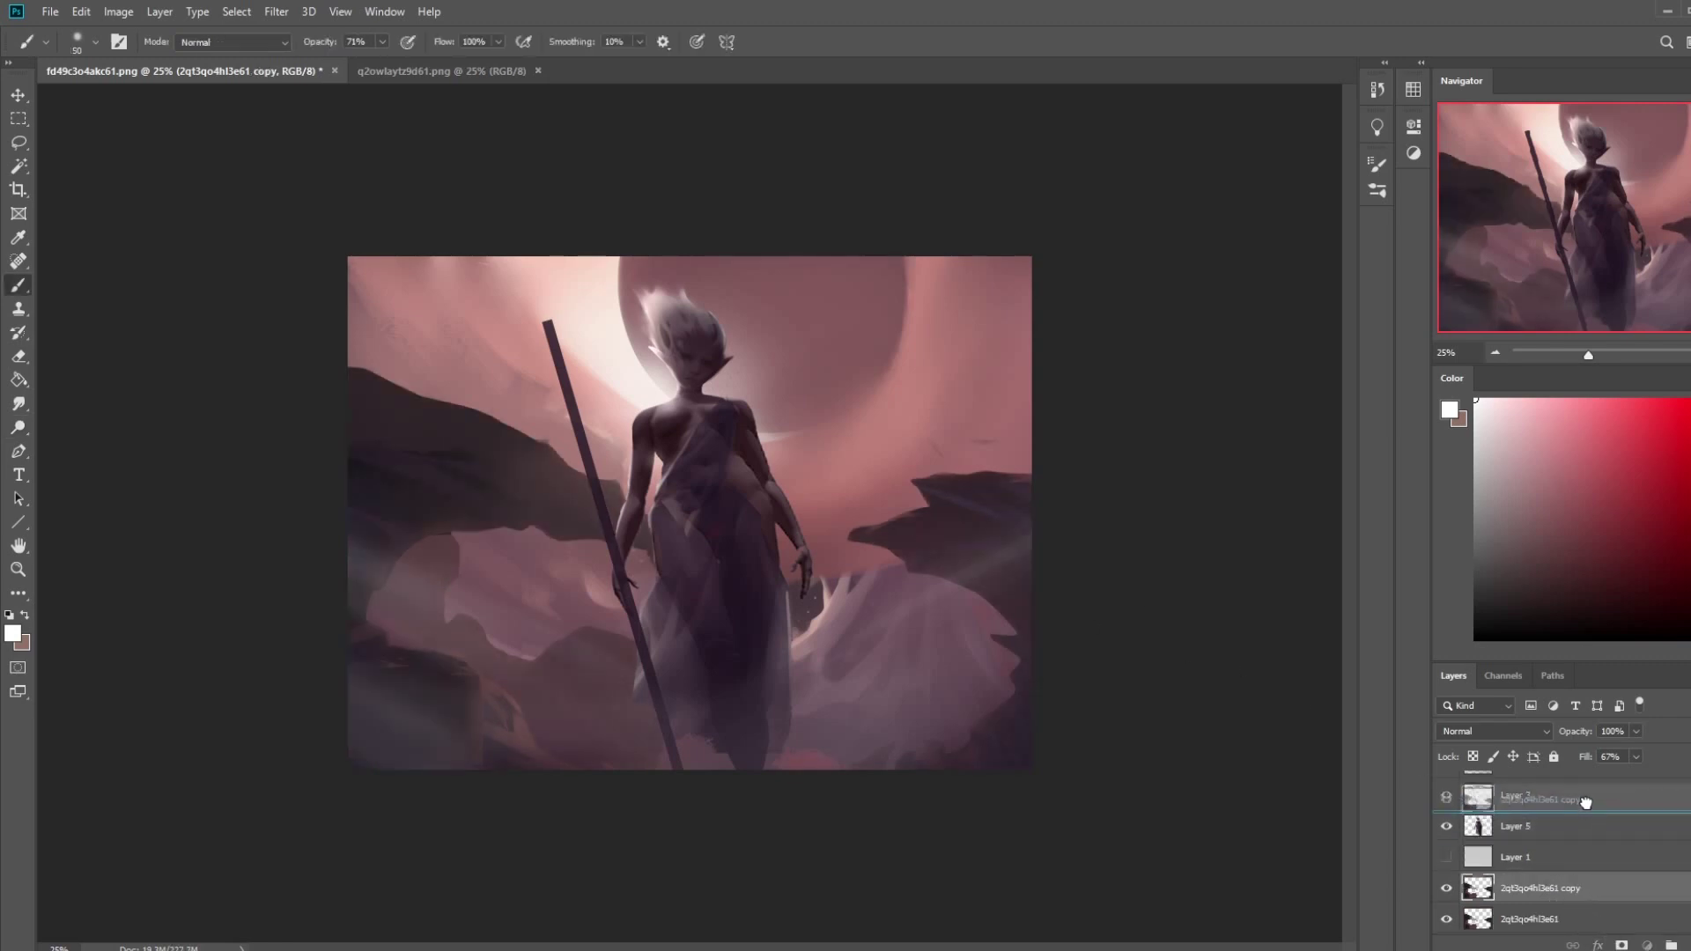
key("ctrl+bracketright")
key("ctrl+bracketright")
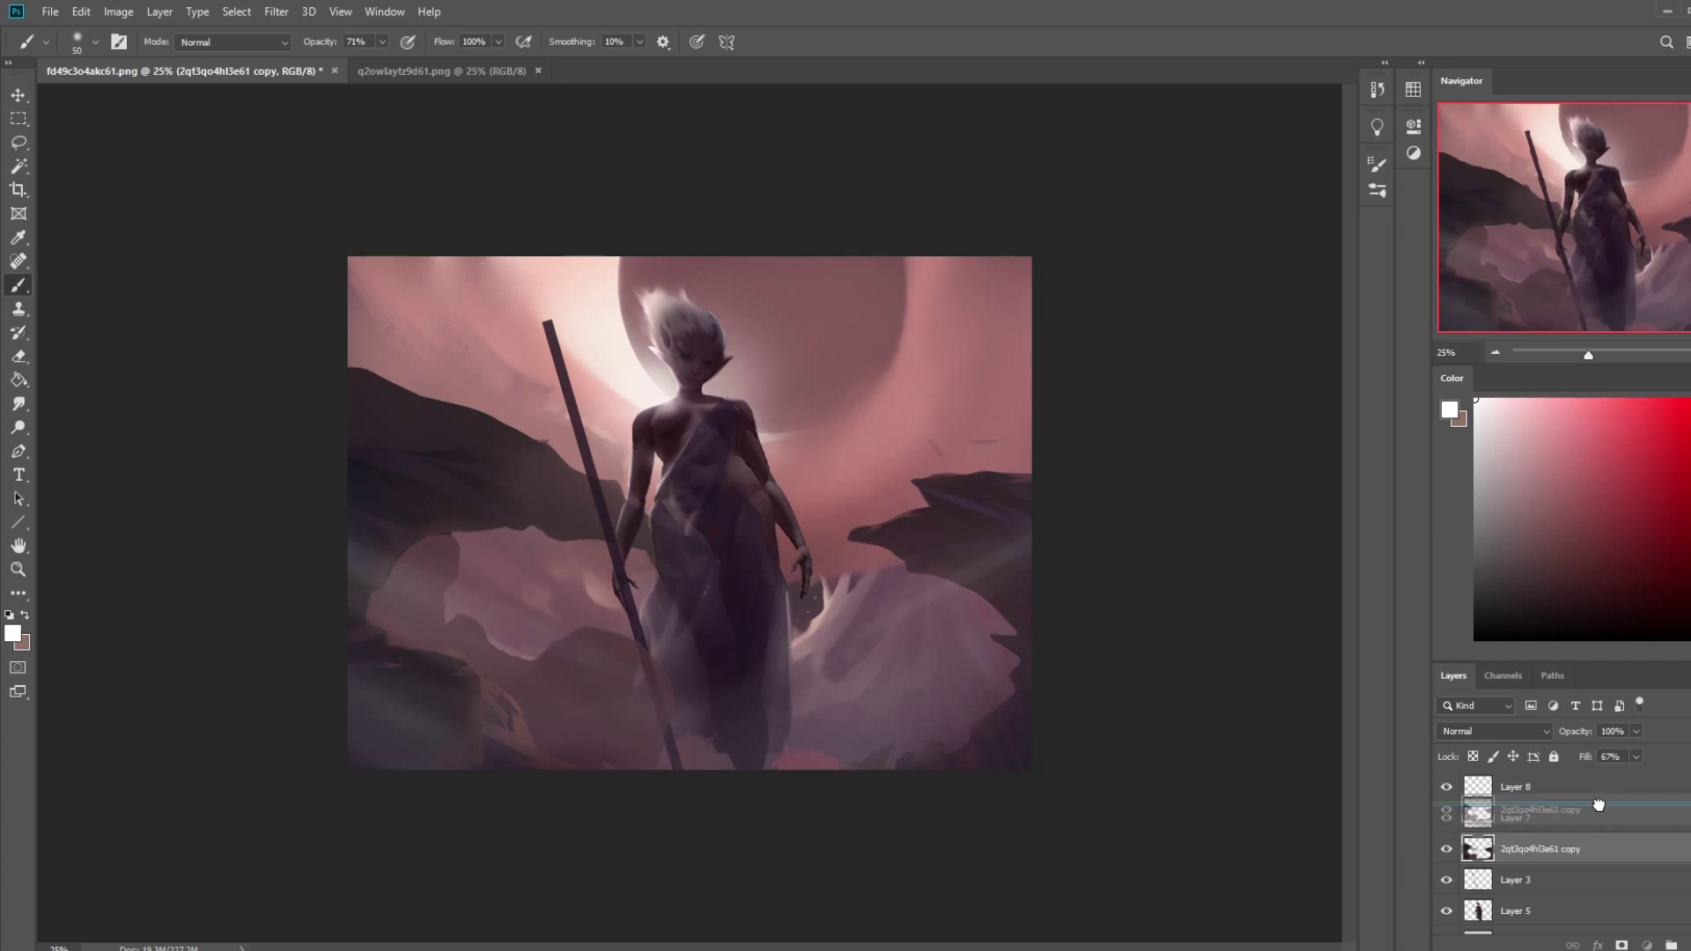
- Set the copied rock layer's fill to 100% and darken it with a Hue/Saturation lightness of -33
left_click_drag(1646, 775, 1674, 779)
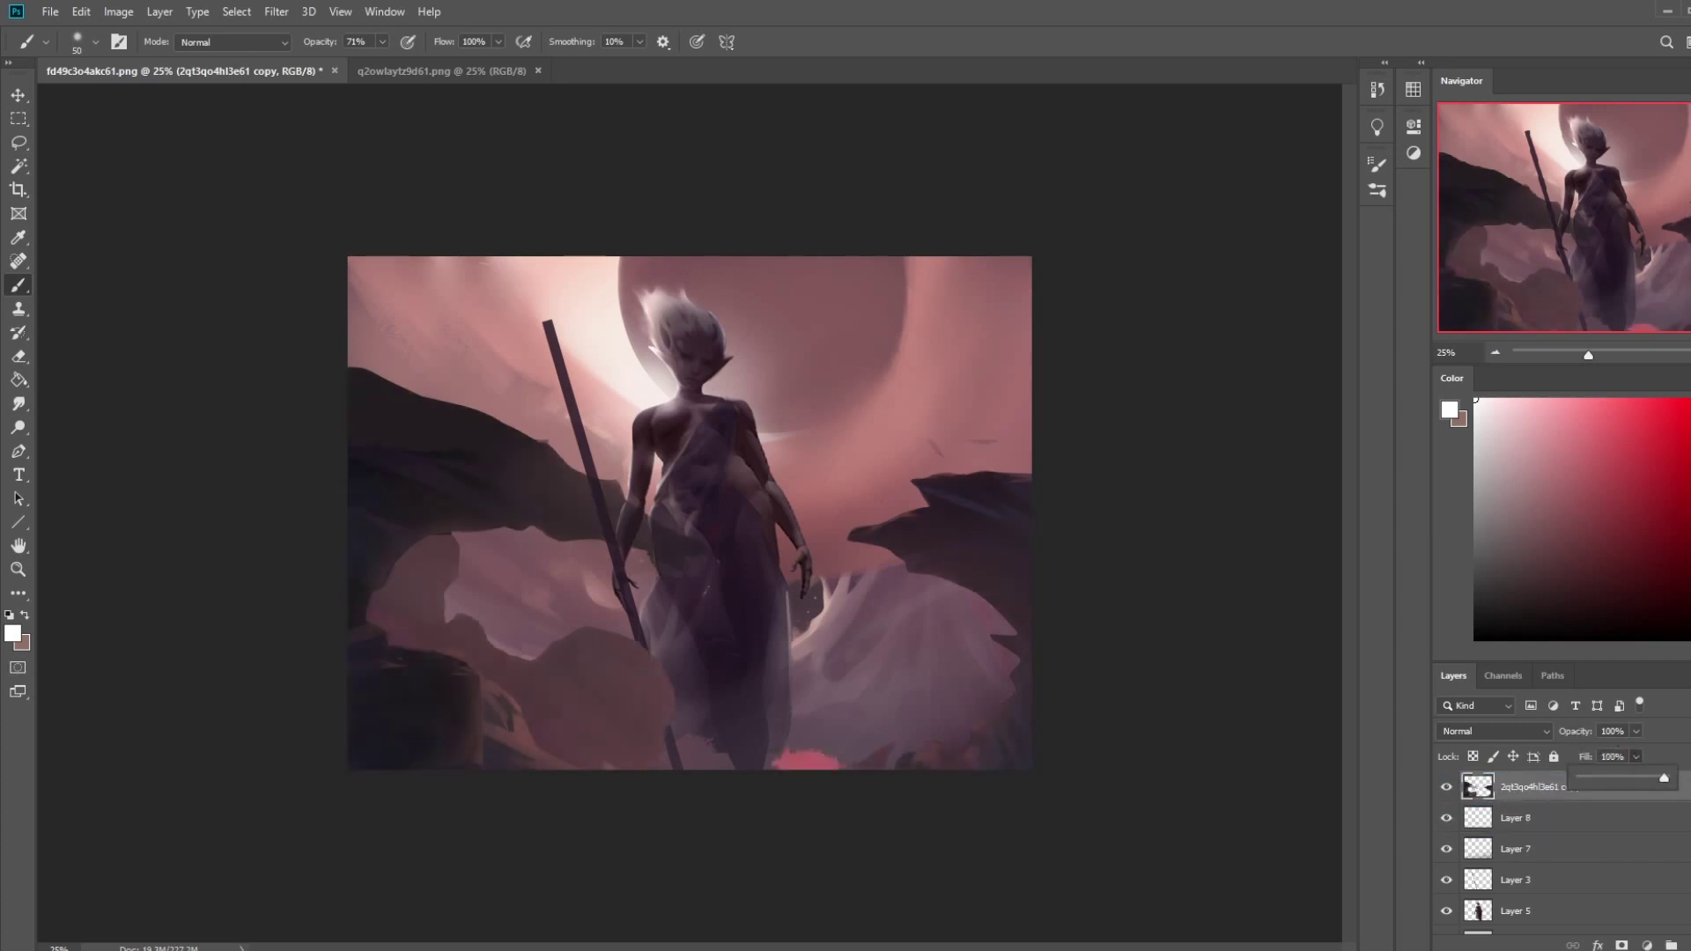
key("ctrl+u")
left_click_drag(1278, 570, 1250, 569)
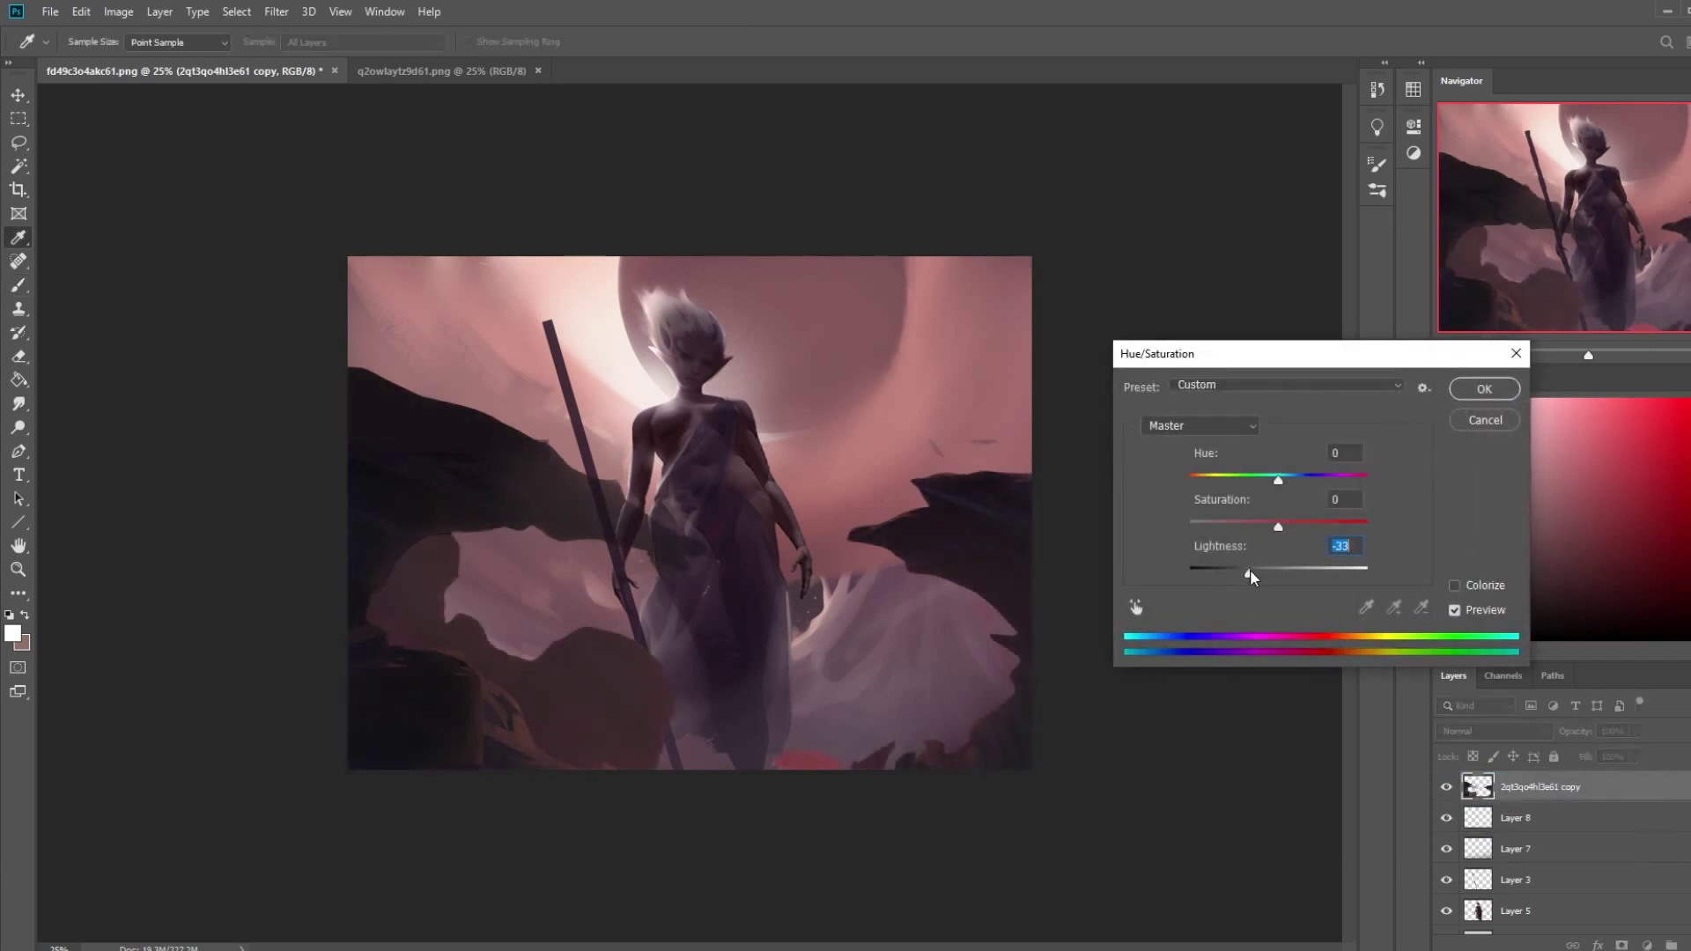
left_click(1497, 390)
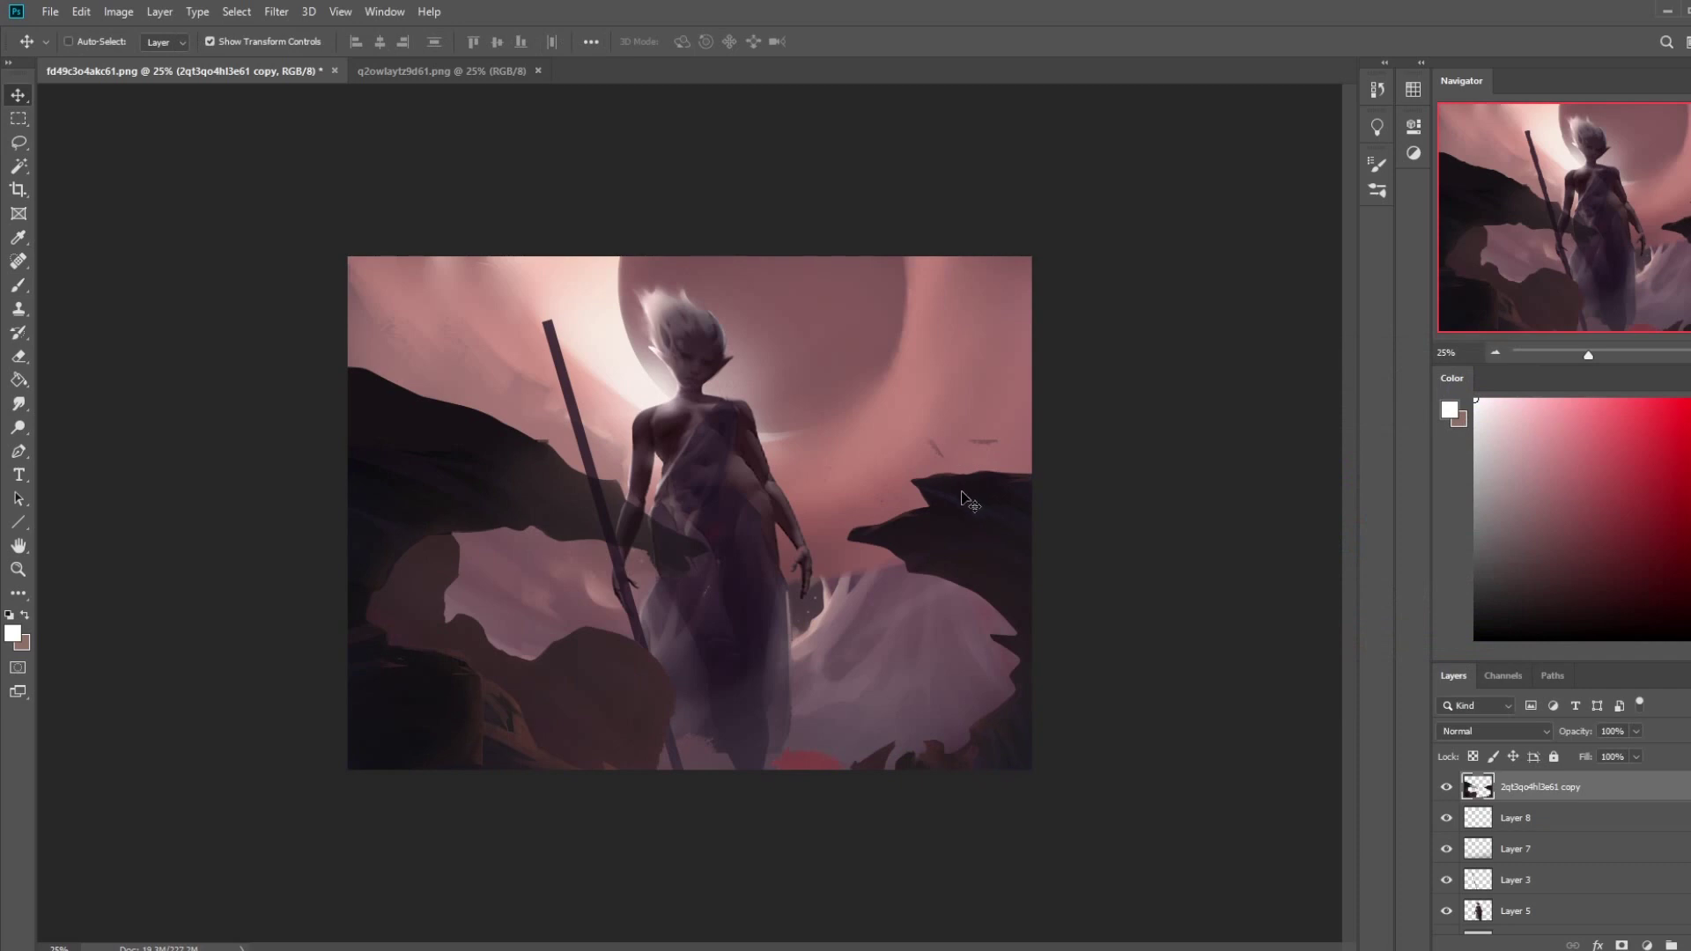
- Scale the copied rocks to 58% and place them in the lower-left foreground of the painting
left_click_drag(1230, 366, 658, 624)
left_click_drag(555, 748, 710, 733)
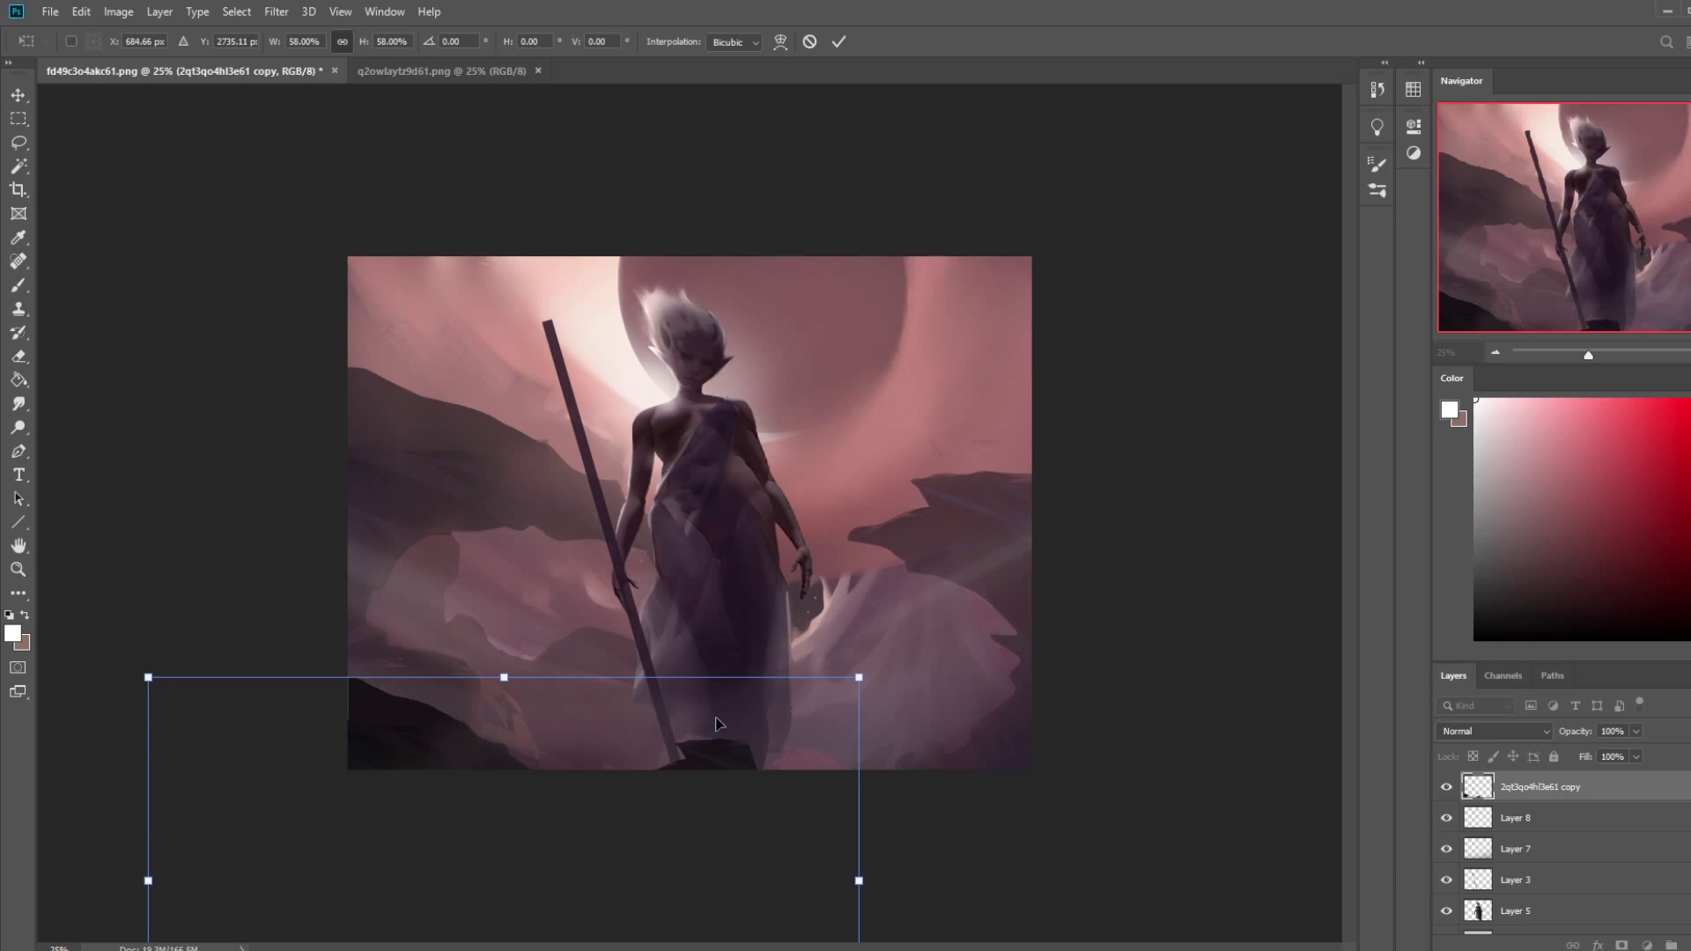
left_click(839, 41)
- Lasso the stray rock piece at the figure's feet, move it to the painting's lower-right corner and clear the selection
key("l")
mouse_move(797, 707)
left_mouse_down()
mouse_move(784, 726)
mouse_move(851, 749)
mouse_move(1016, 750)
left_mouse_up()
key("v")
key("ctrl+t")
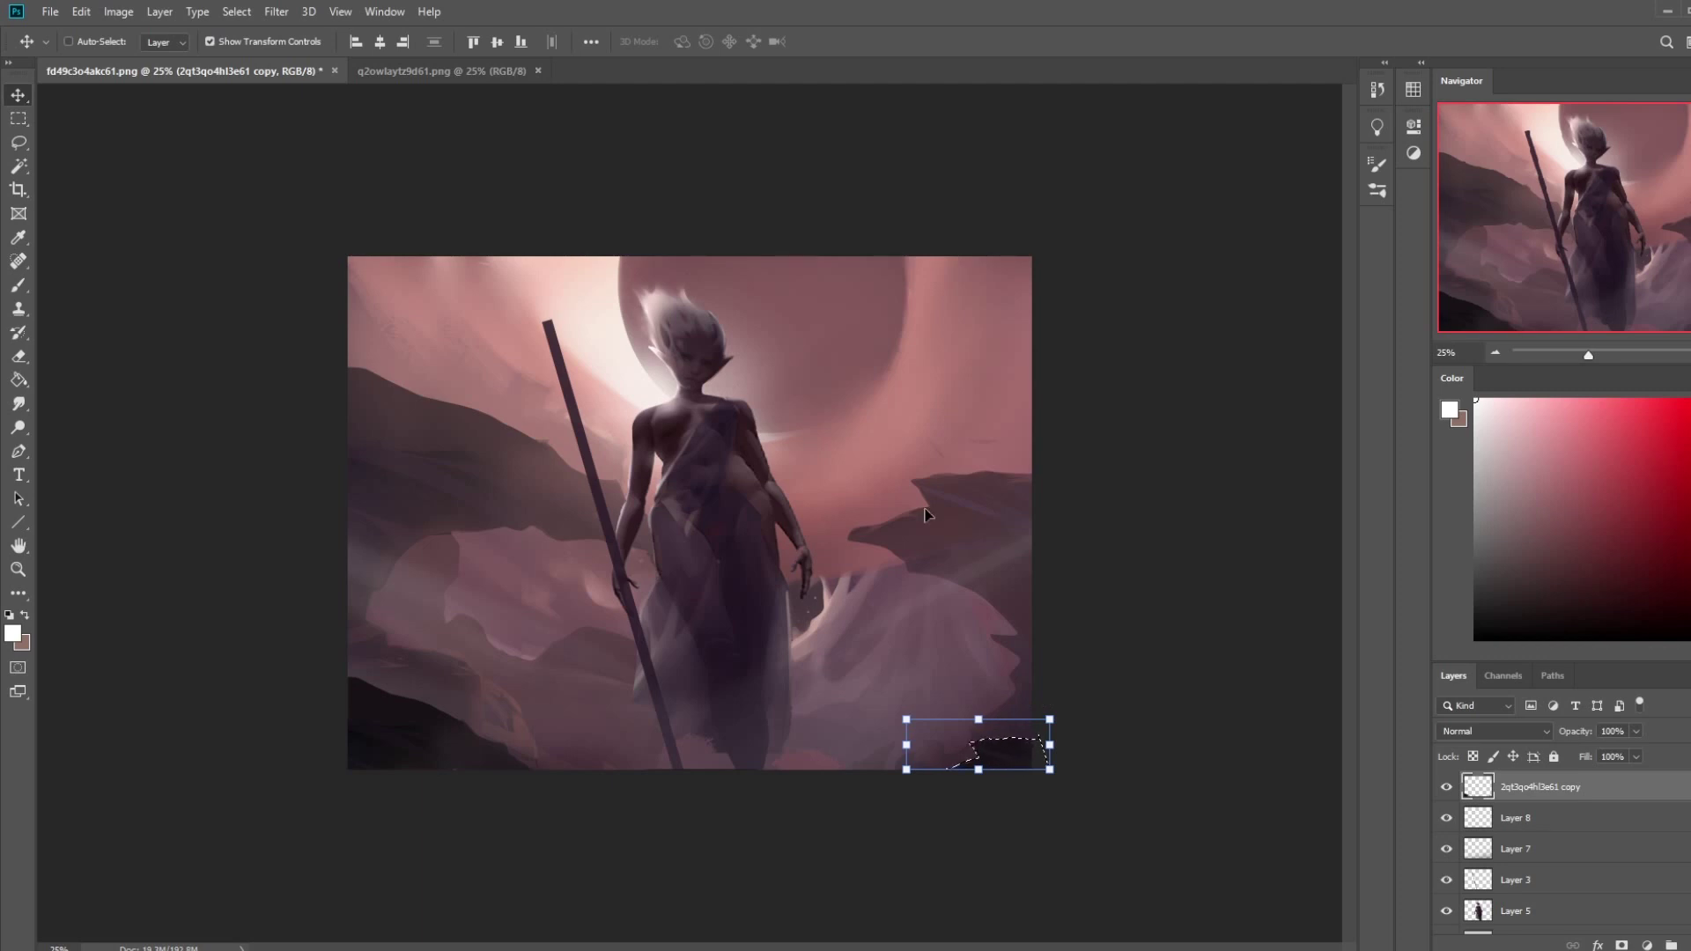
key("m")
right_click(839, 502)
left_click(858, 492)
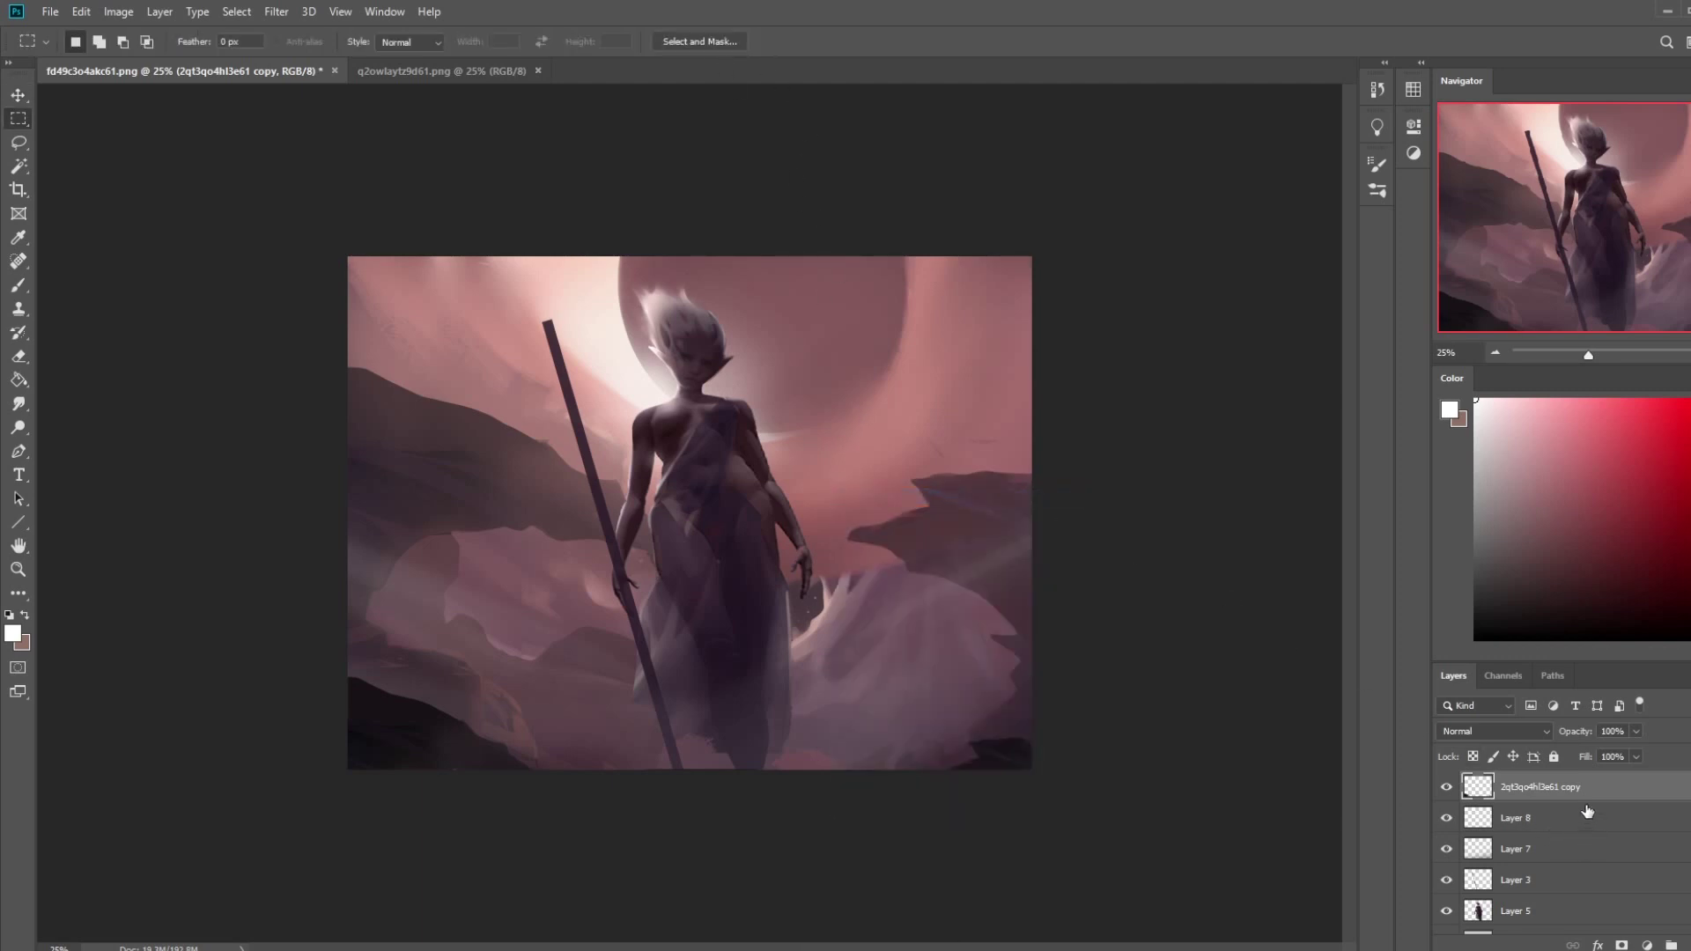
- On Layer 3, erase the staff's upper end into a narrower tip and remove its lower end below the dress
left_click(1561, 880)
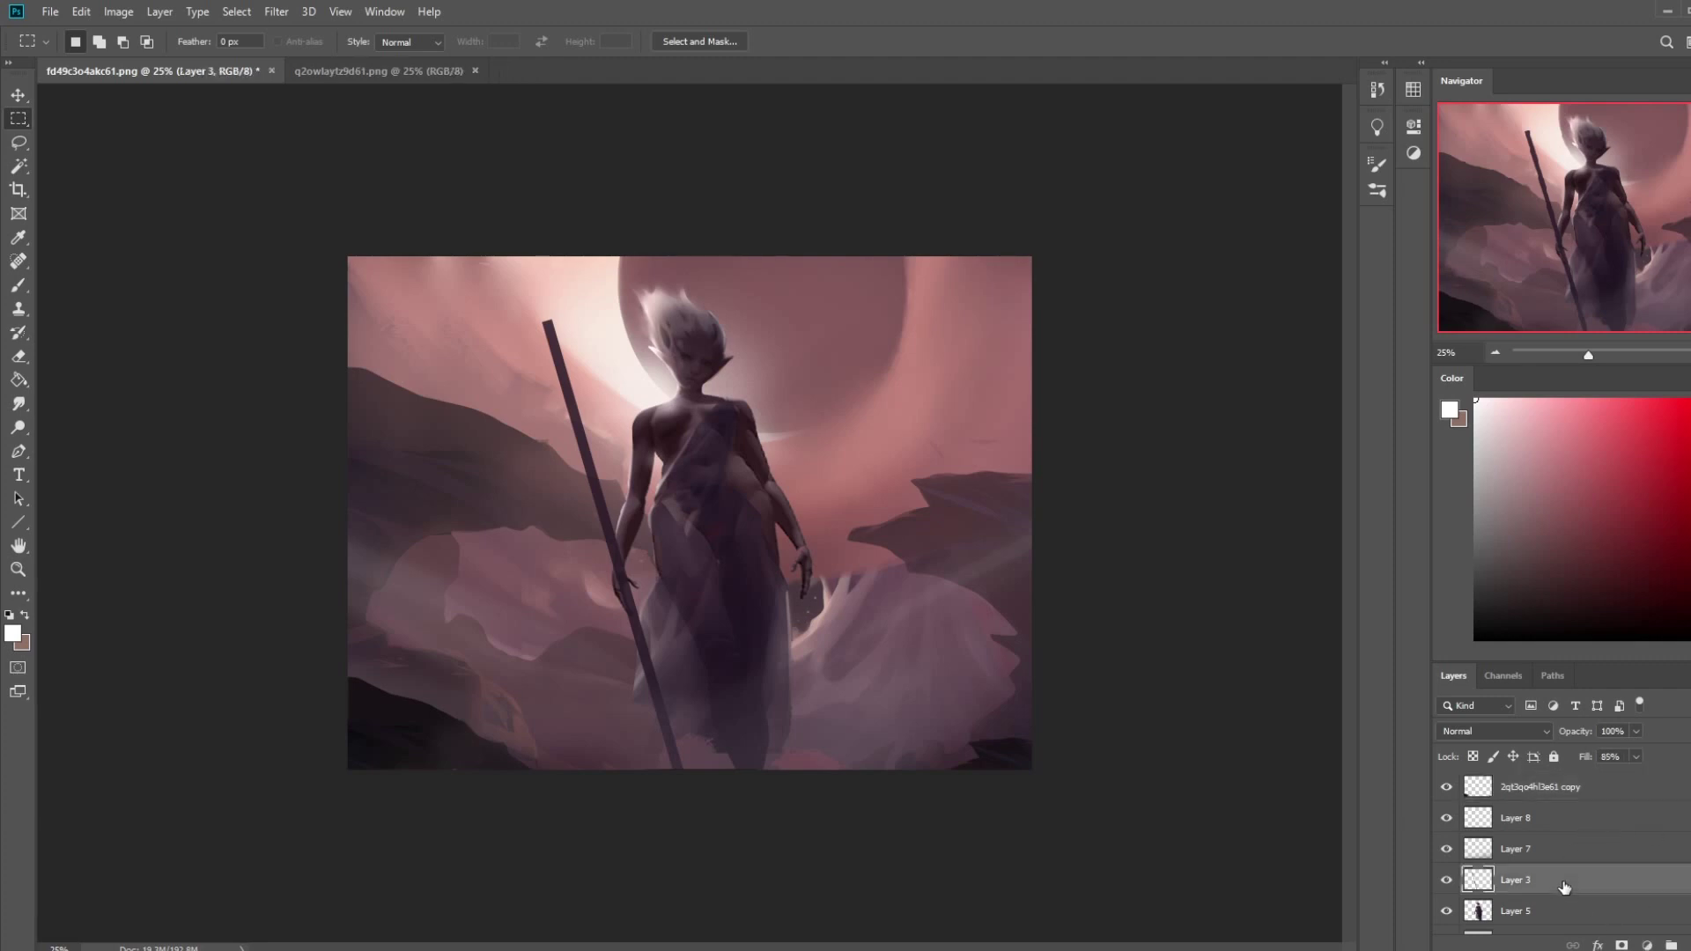
key("e")
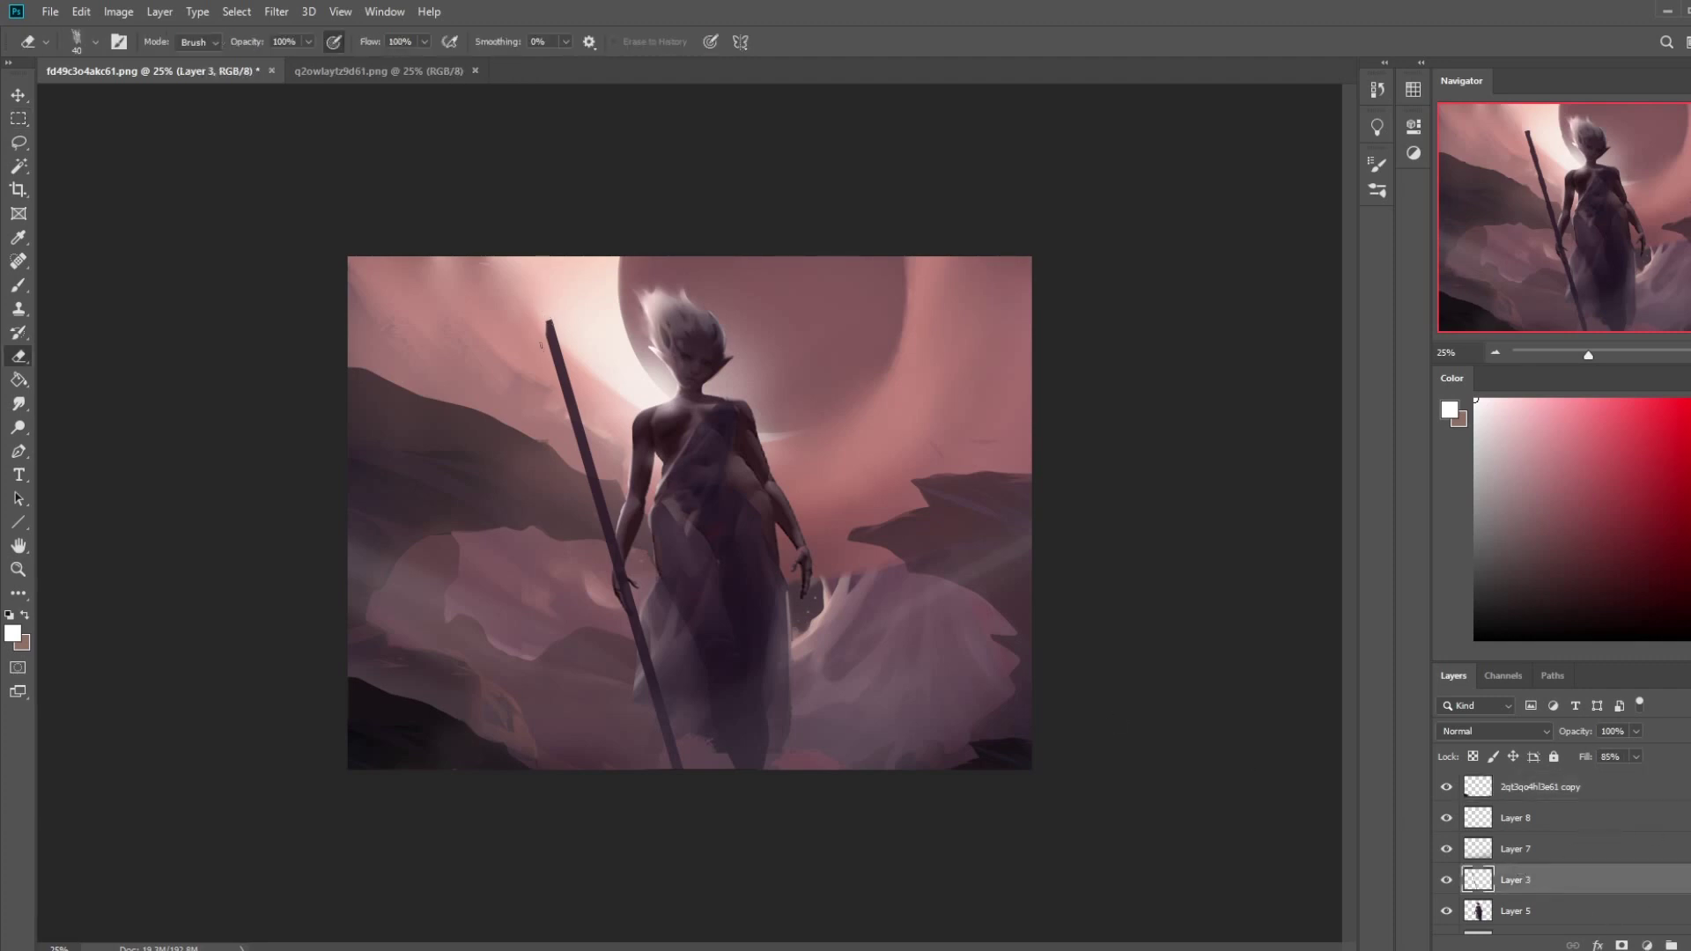
left_click_drag(544, 310, 553, 357)
left_click_drag(657, 656, 682, 778)
- Sample the staff's dark plum and sketch an oval ring at its tip, undoing unwanted strokes
key("b")
left_click(558, 344, "alt")
mouse_move(467, 259)
left_mouse_down()
mouse_move(551, 352)
mouse_move(584, 254)
left_mouse_up()
key("ctrl+z")
mouse_move(554, 343)
left_mouse_down()
mouse_move(572, 308)
mouse_move(558, 328)
left_mouse_up()
key("ctrl+z")
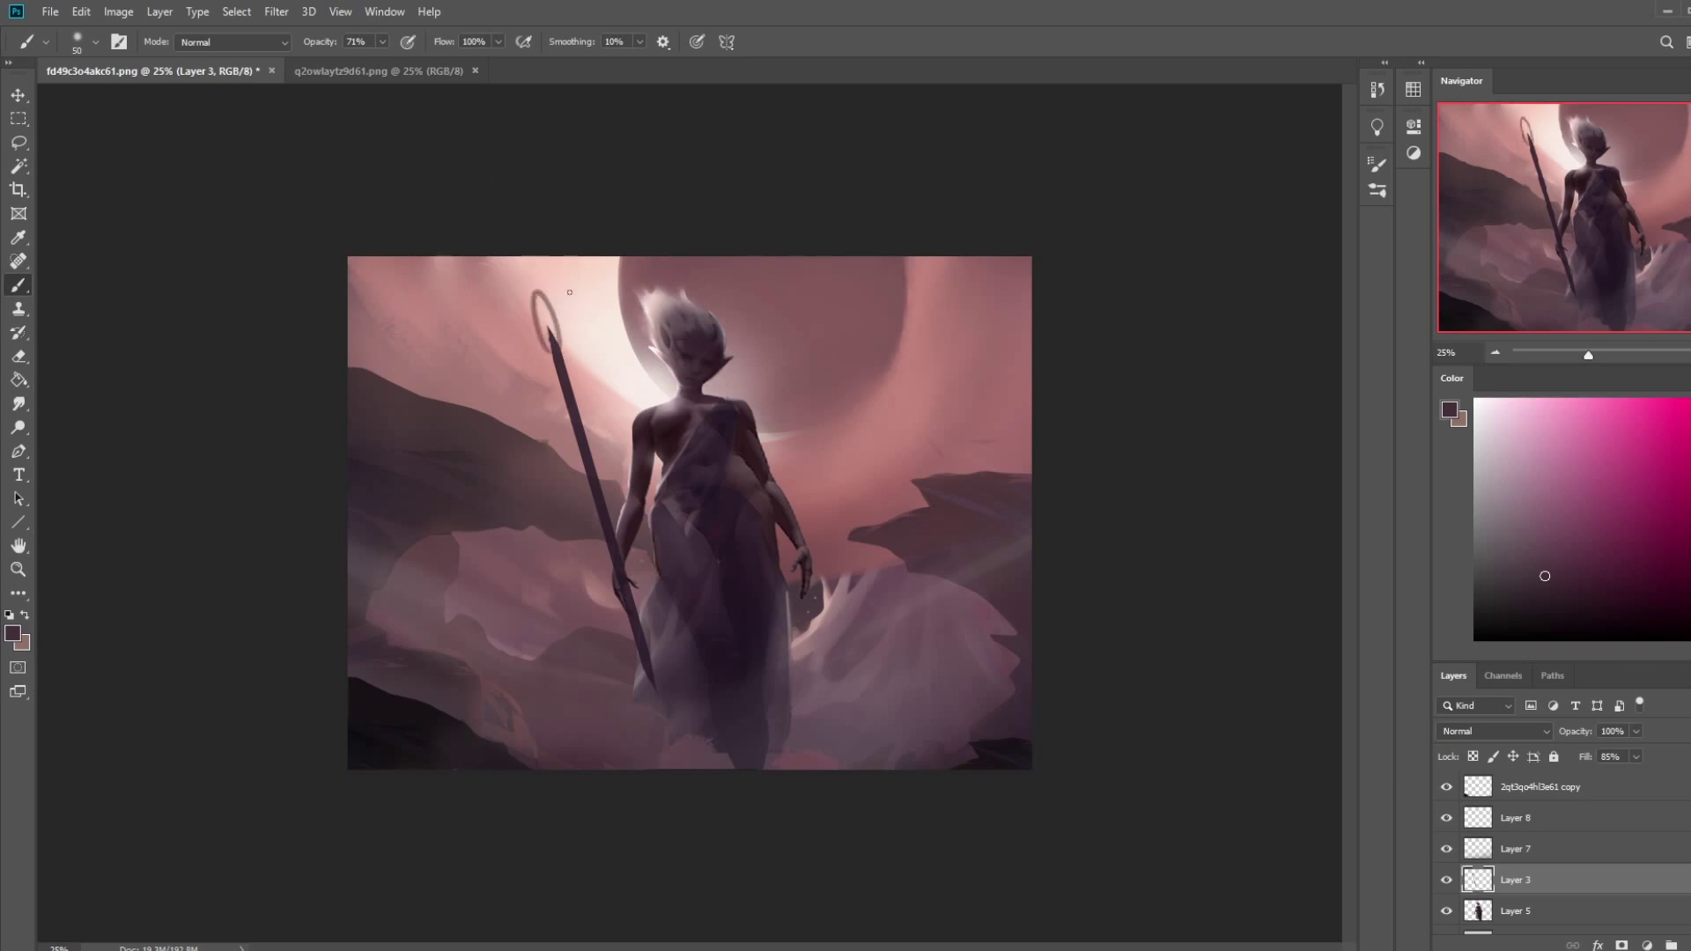
- Raise the brush opacity to 100% and strengthen the staff's ring and its joint with the shaft using sampled colours
left_click(382, 42)
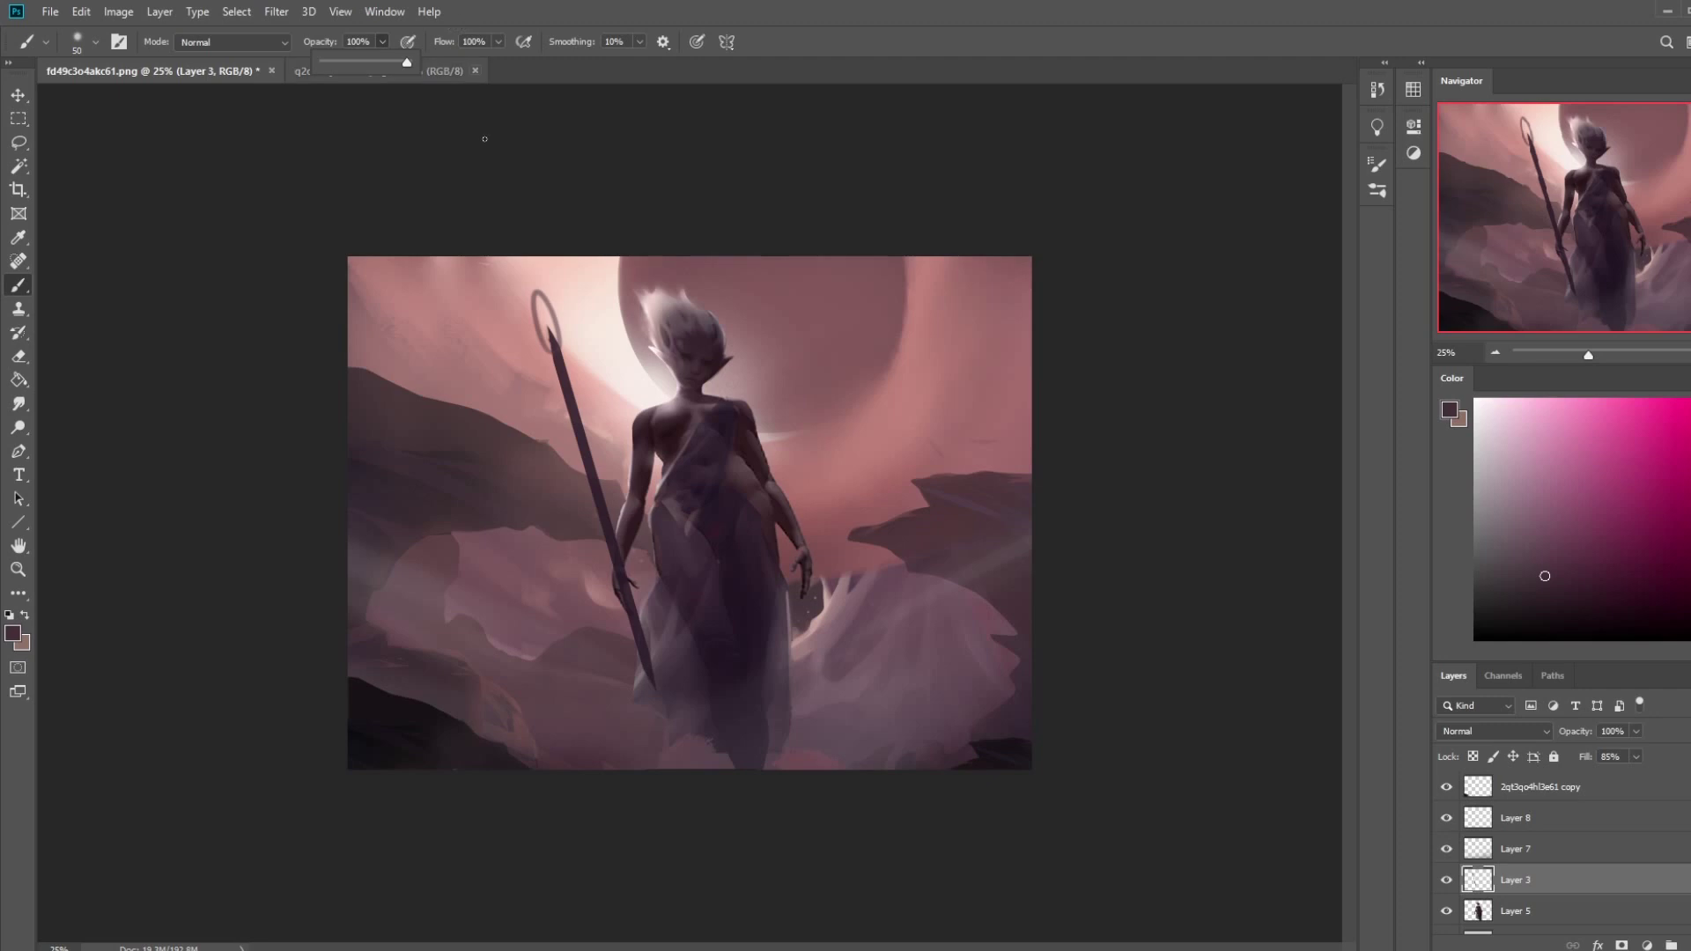
mouse_move(556, 339)
left_mouse_down()
mouse_move(533, 290)
mouse_move(544, 346)
mouse_move(577, 370)
mouse_move(561, 355)
left_mouse_up()
key("ctrl")
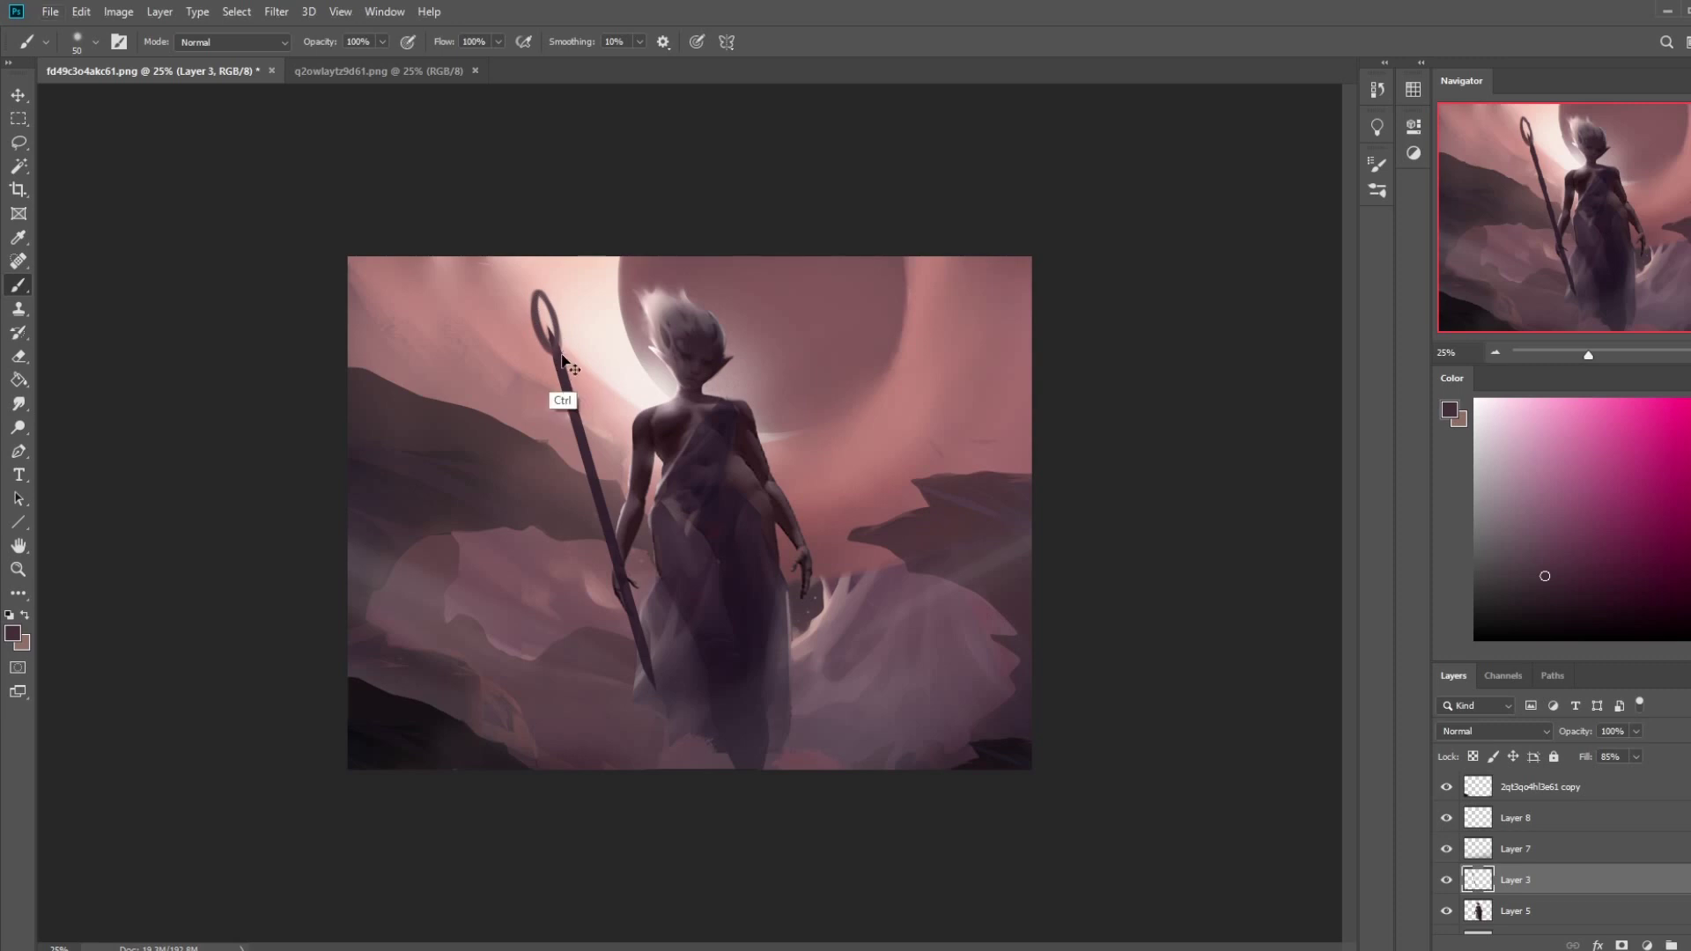
left_click(549, 349, "alt")
left_click(562, 364, "alt")
- Add a new layer at the top of the stack and paint a darker plum shade onto the staff's ring
left_click(1644, 793)
key("ctrl+shift+alt+n")
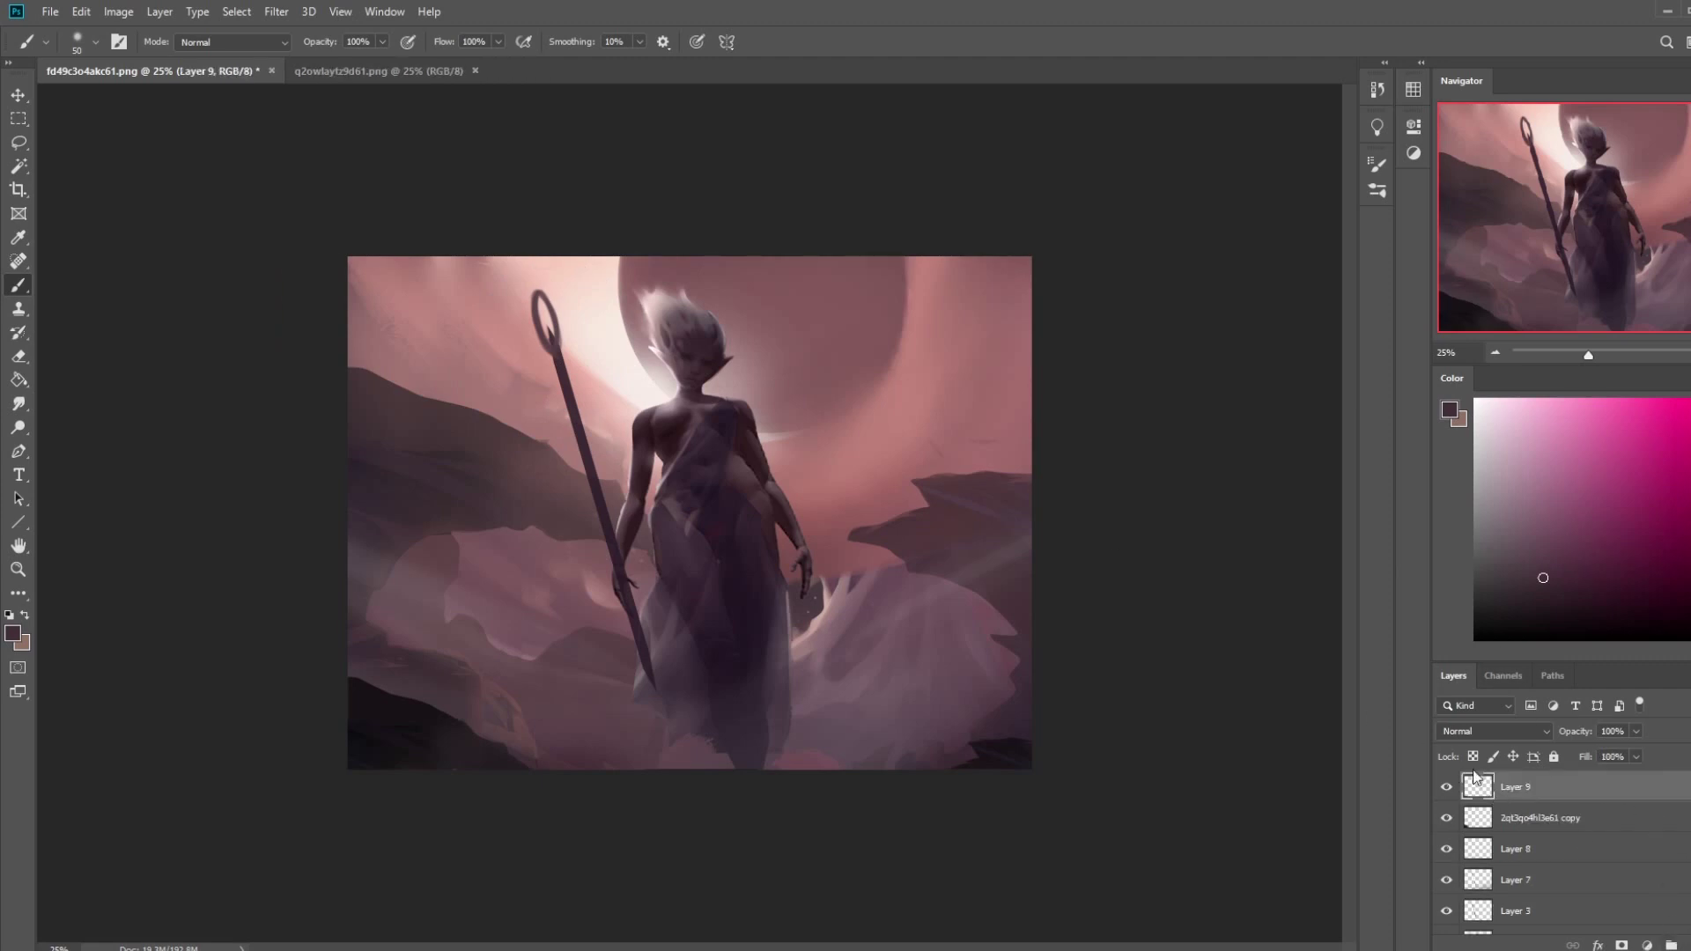
left_click(1558, 633)
left_click(1541, 593)
left_click_drag(557, 360, 546, 331)
- On Layer 3, touch up the staff's ring and its joint with the shaft using sampled pale sky and dark plum colours
key("e")
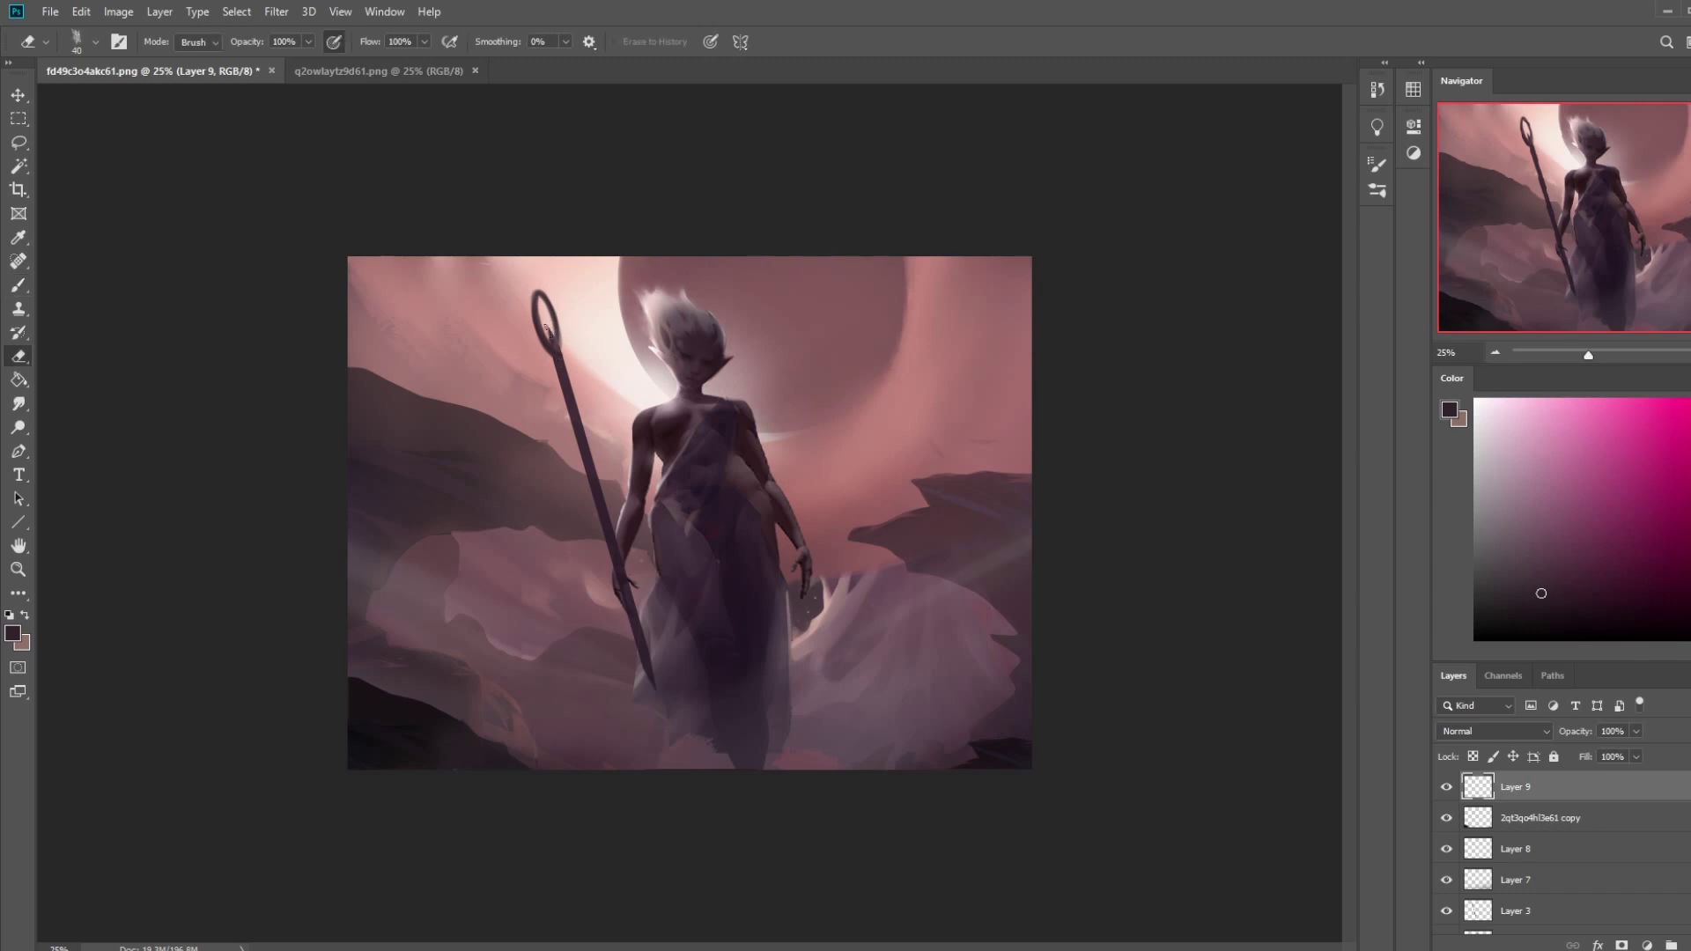
left_click(1526, 907)
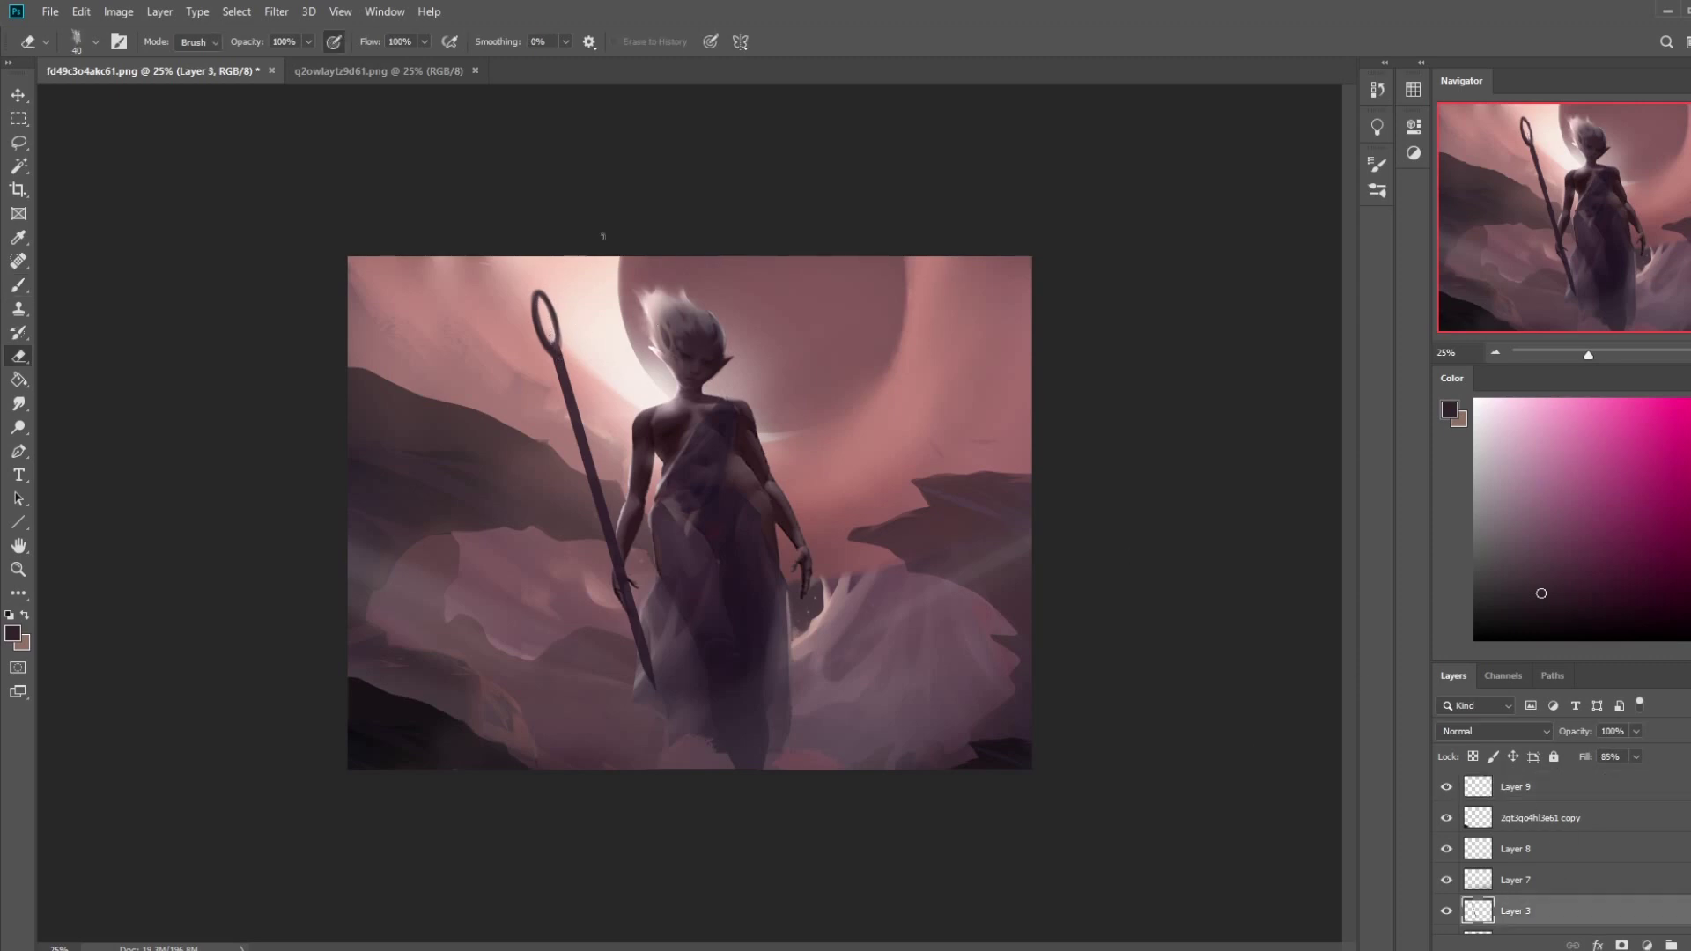
key("b")
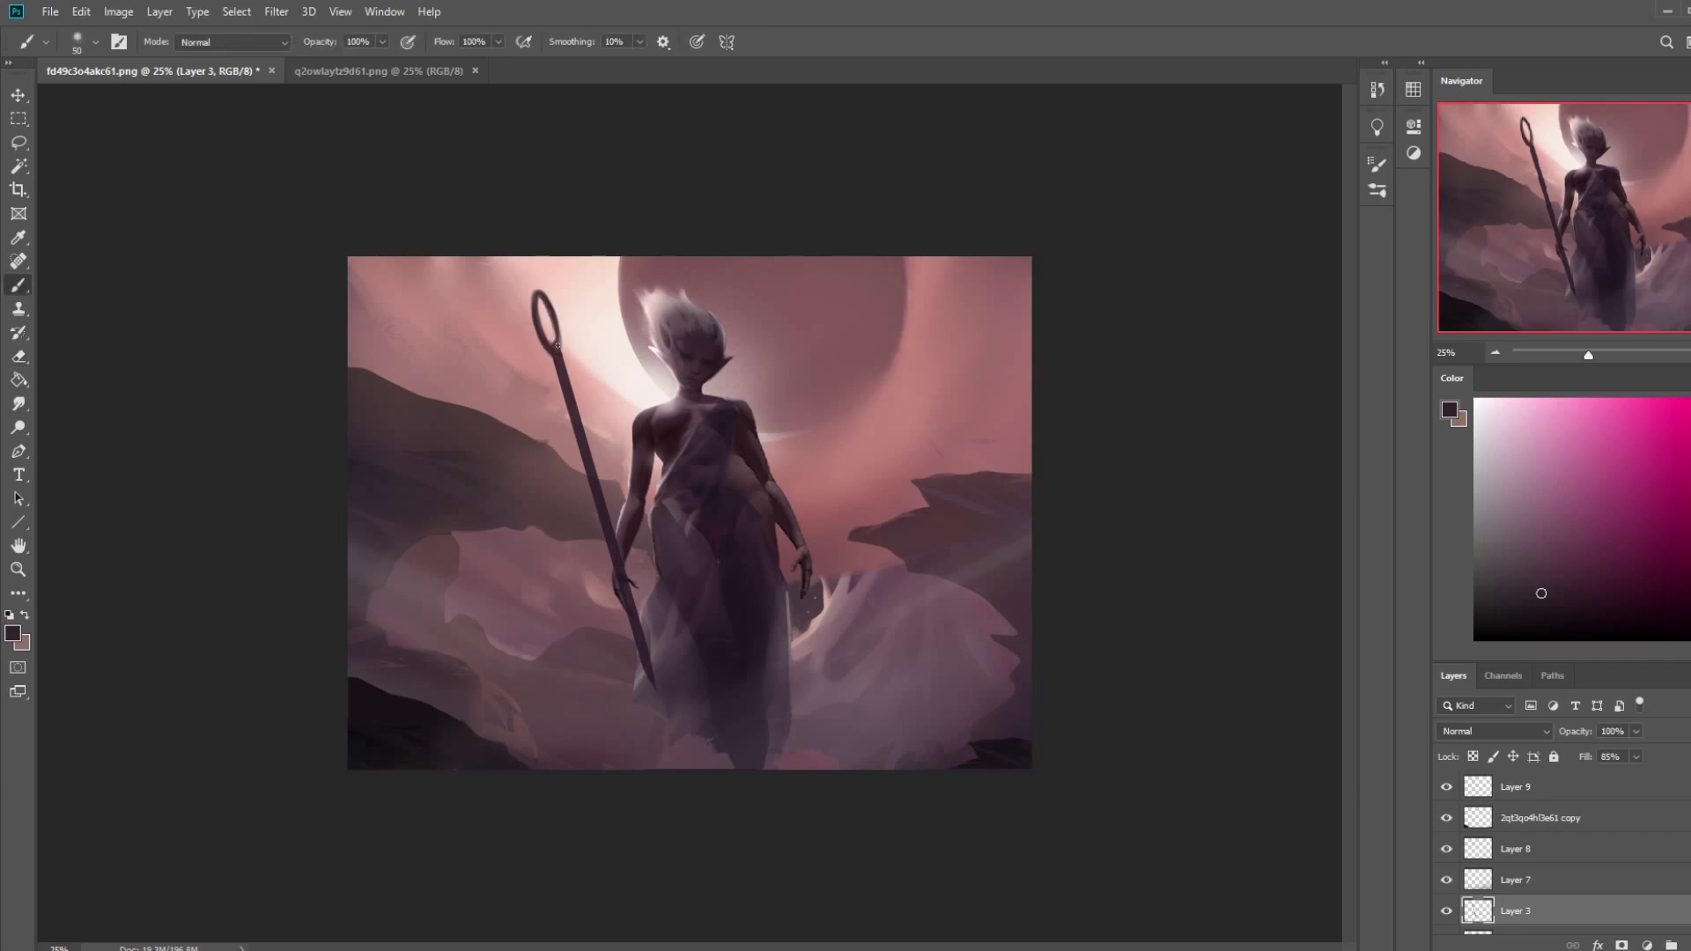
left_click(568, 335, "alt")
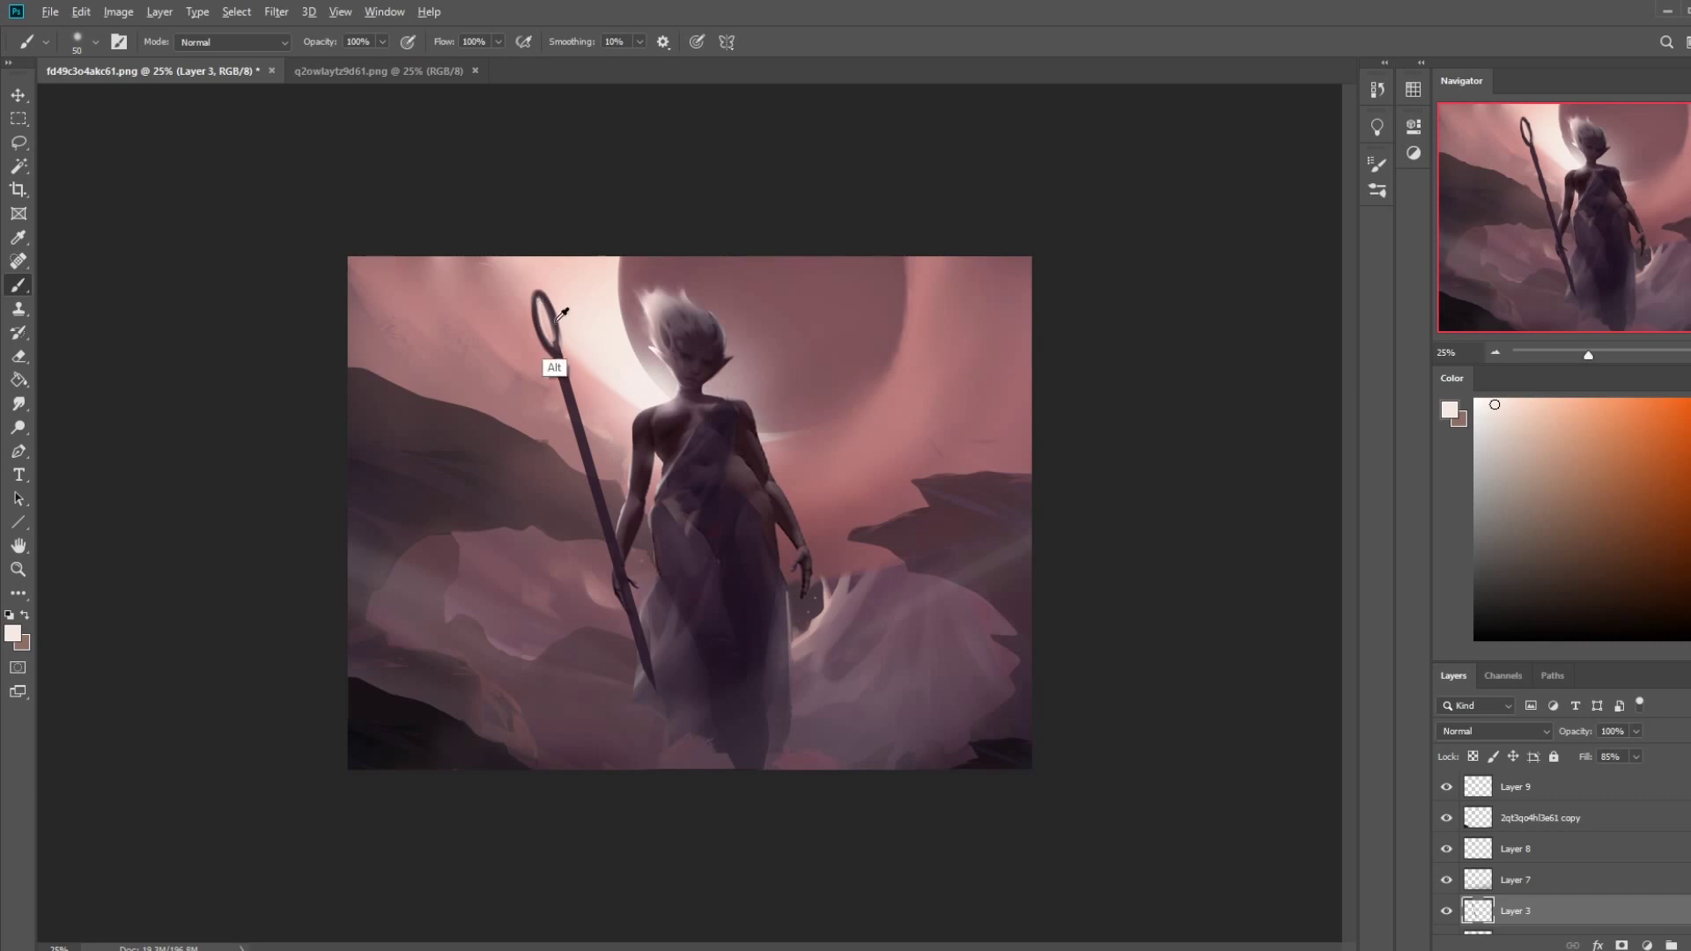
left_click(556, 355, "alt")
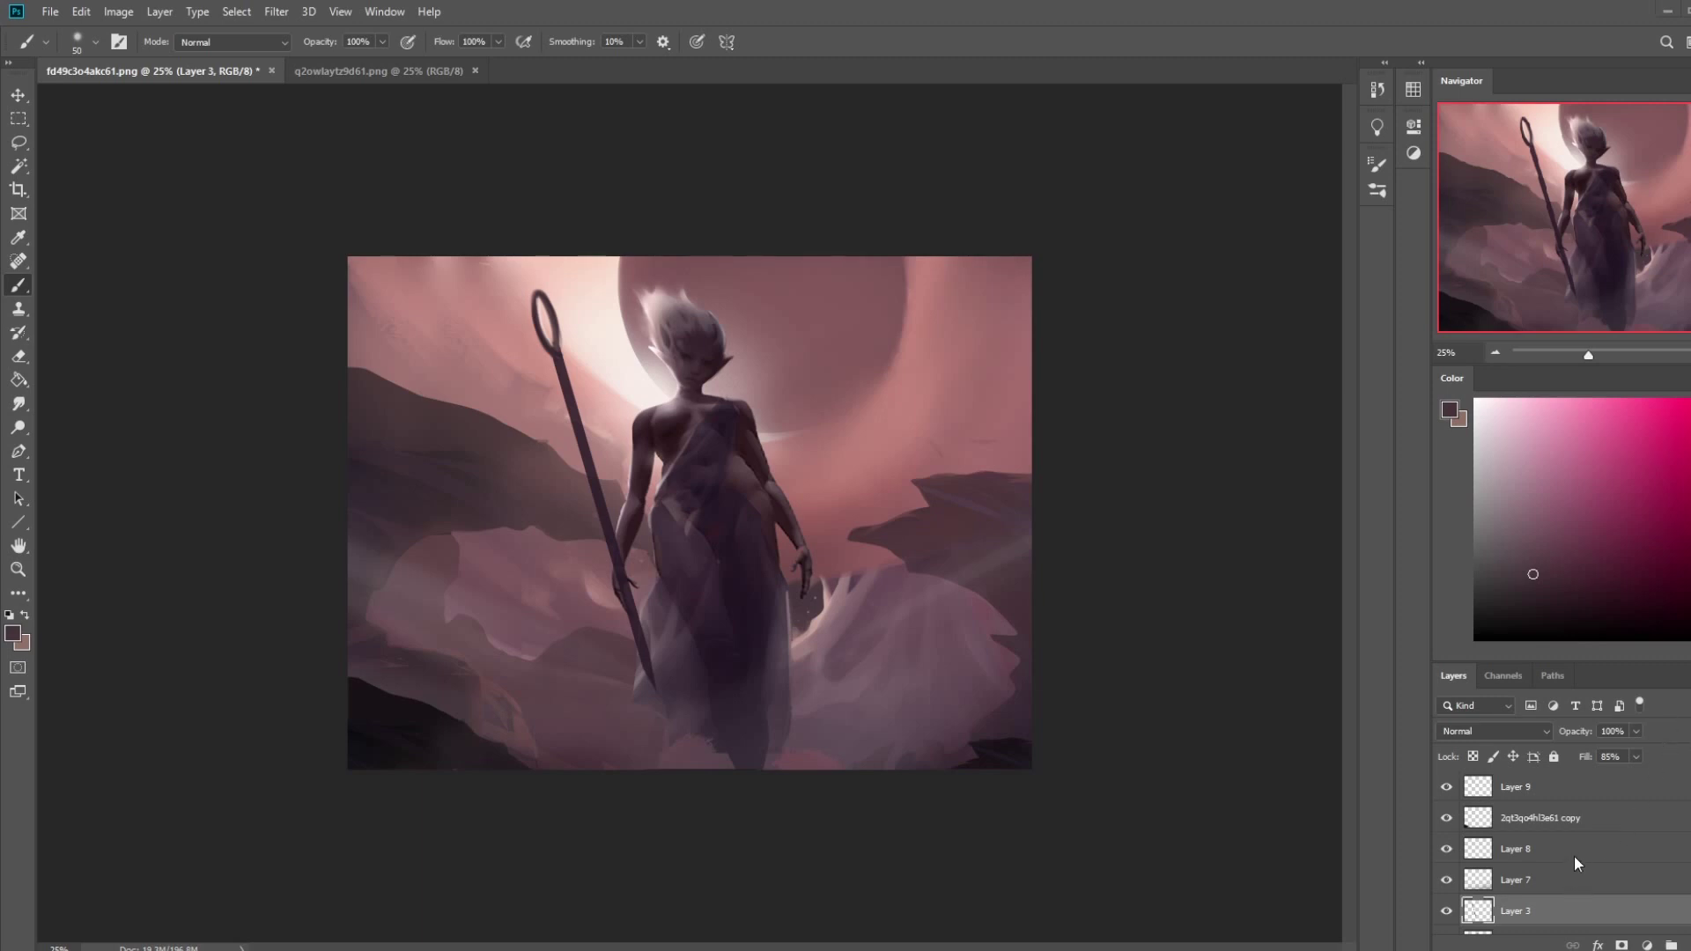
- Add a new layer directly above hidden Layer 1, beneath the figure's layer, with white as the foreground colour
scroll(1573, 858, "down", 2)
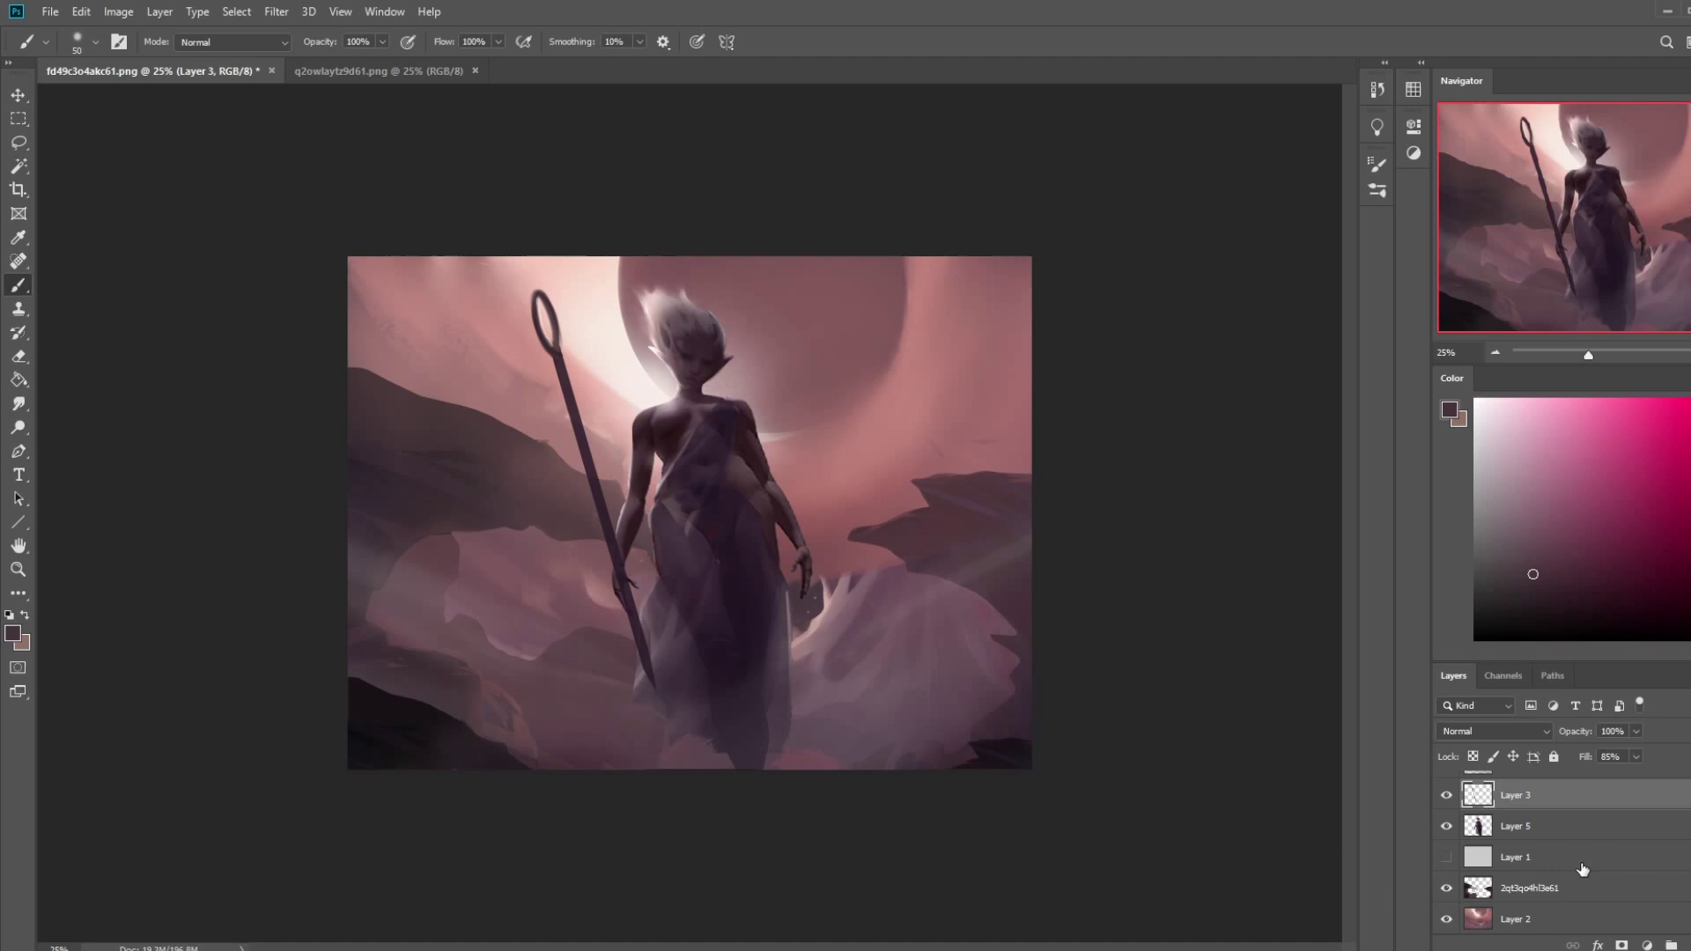
left_click(1582, 868)
left_click_drag(1515, 476, 1458, 341)
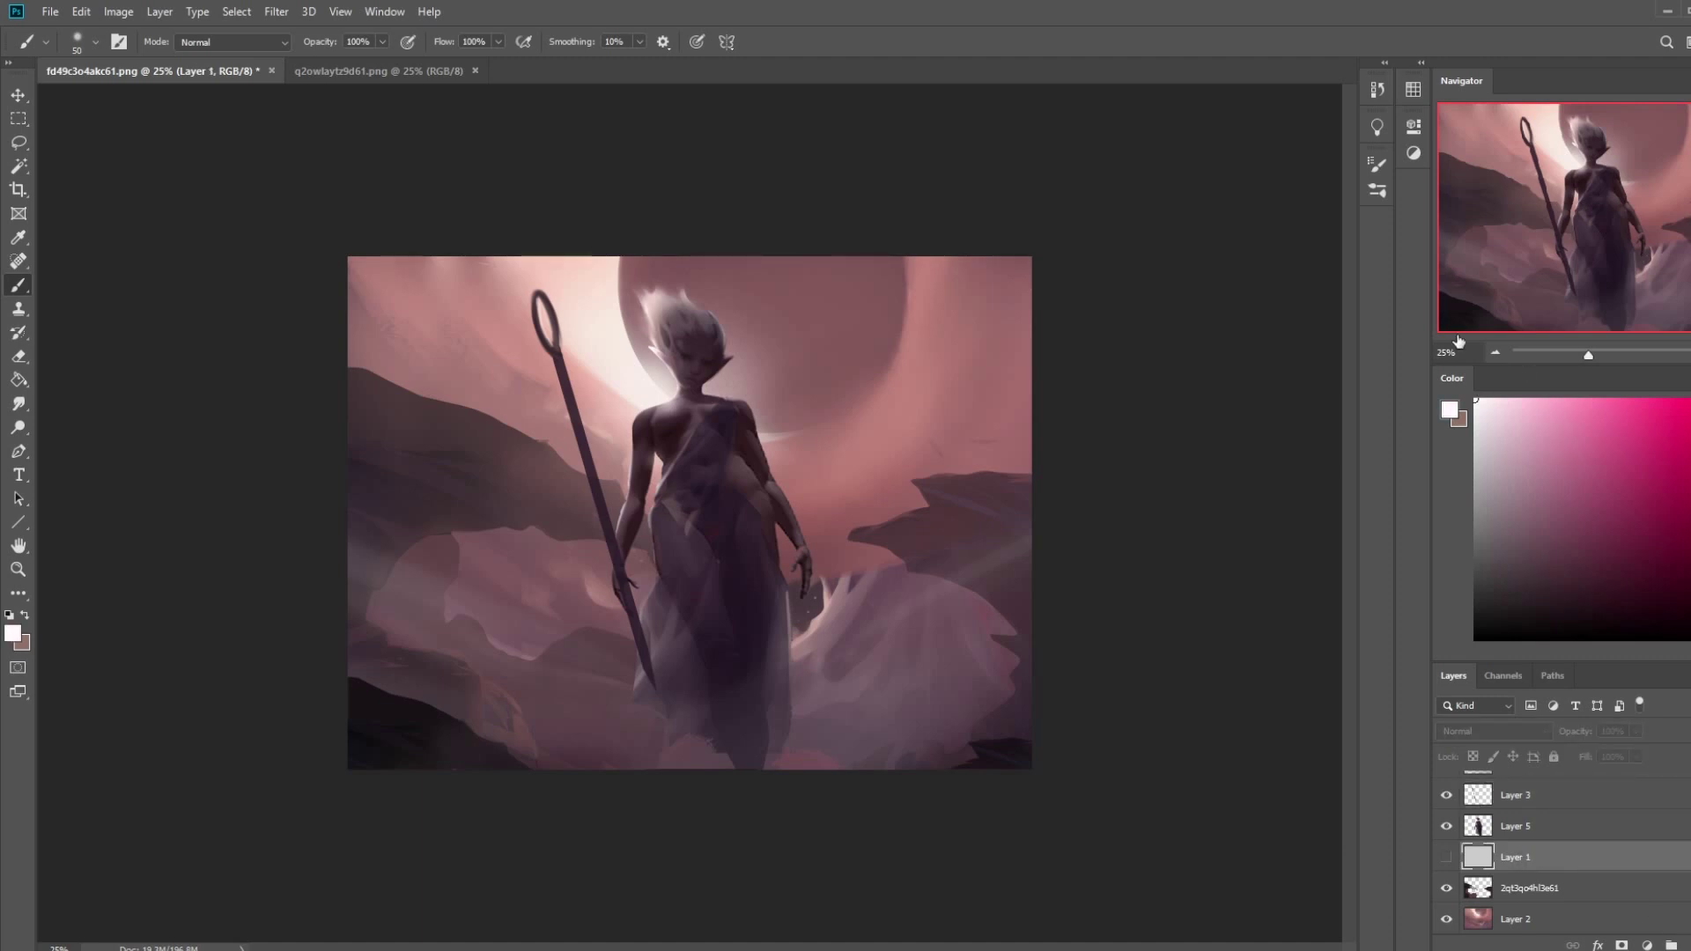
key("bracketright")
key("bracketright")
key("bracketright")
key("bracketright")
key("bracketright")
key("bracketright")
left_click(1686, 944)
- With a soft brush of 3400 then 3200 px at 35% opacity, paint a faint white haze behind the figure on Layer 10
key("bracketright")
key("bracketright")
key("bracketright")
key("bracketright")
key("bracketright")
key("bracketright")
key("bracketright")
key("bracketright")
key("bracketright")
key("bracketright")
key("bracketright")
key("bracketright")
key("bracketright")
key("bracketright")
key("bracketright")
key("bracketright")
key("bracketright")
key("bracketright")
key("bracketright")
key("bracketright")
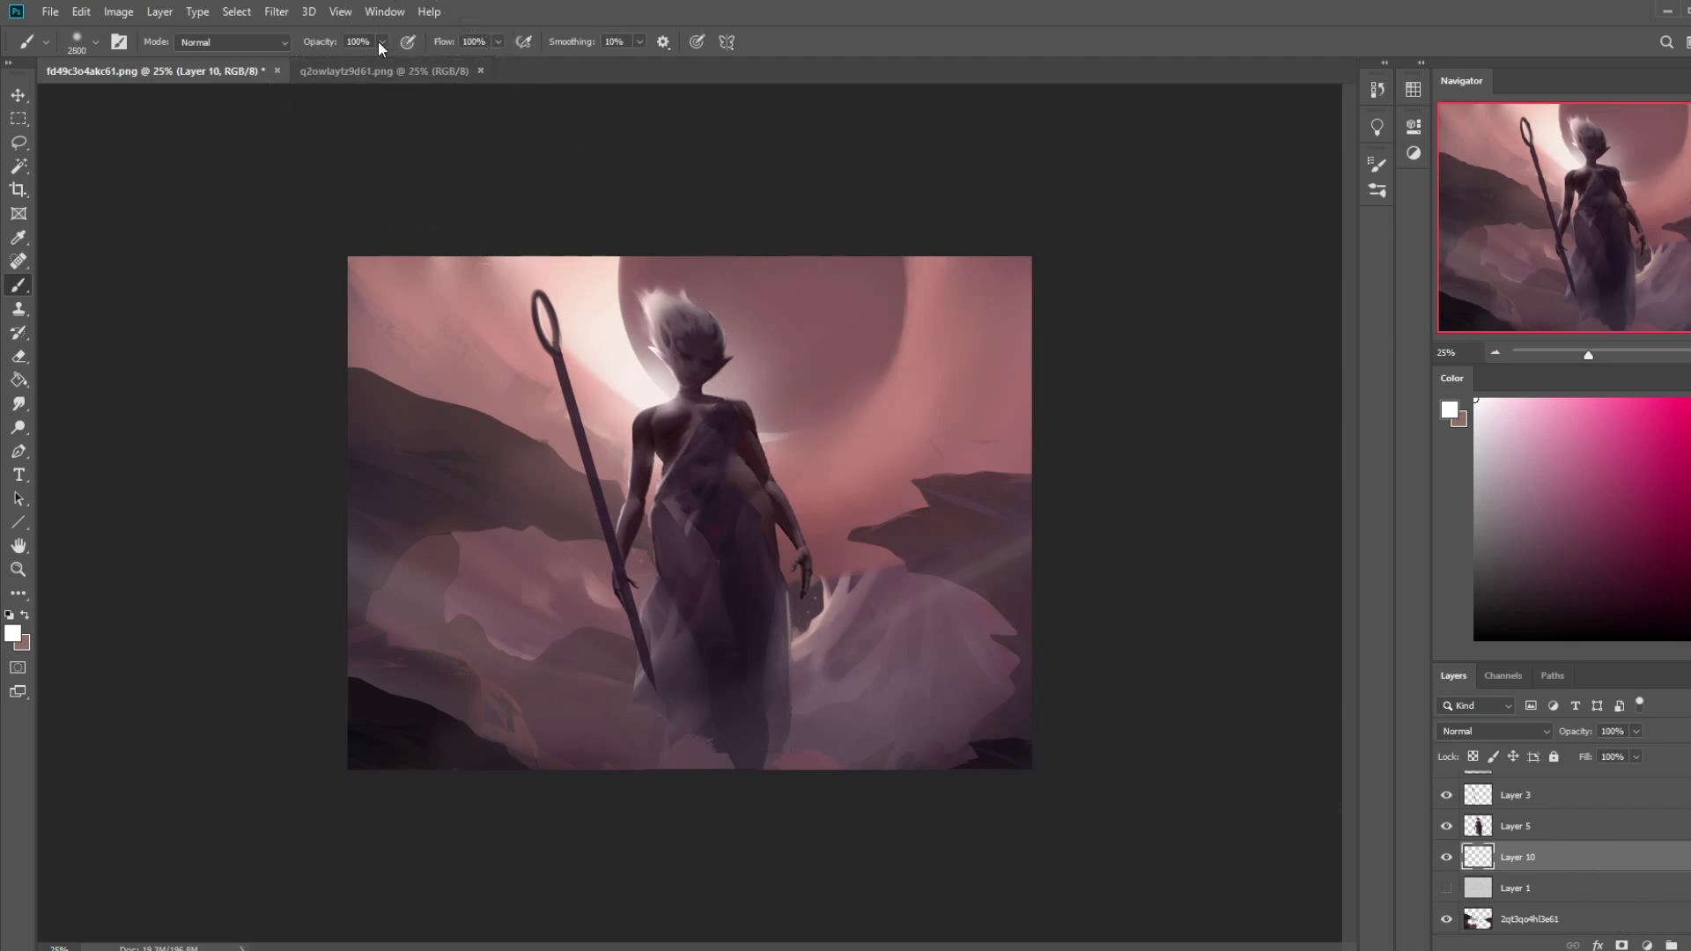
left_click_drag(378, 40, 330, 57)
key("bracketright")
key("bracketright")
key("bracketright")
key("bracketright")
key("bracketright")
key("bracketright")
key("bracketright")
key("bracketright")
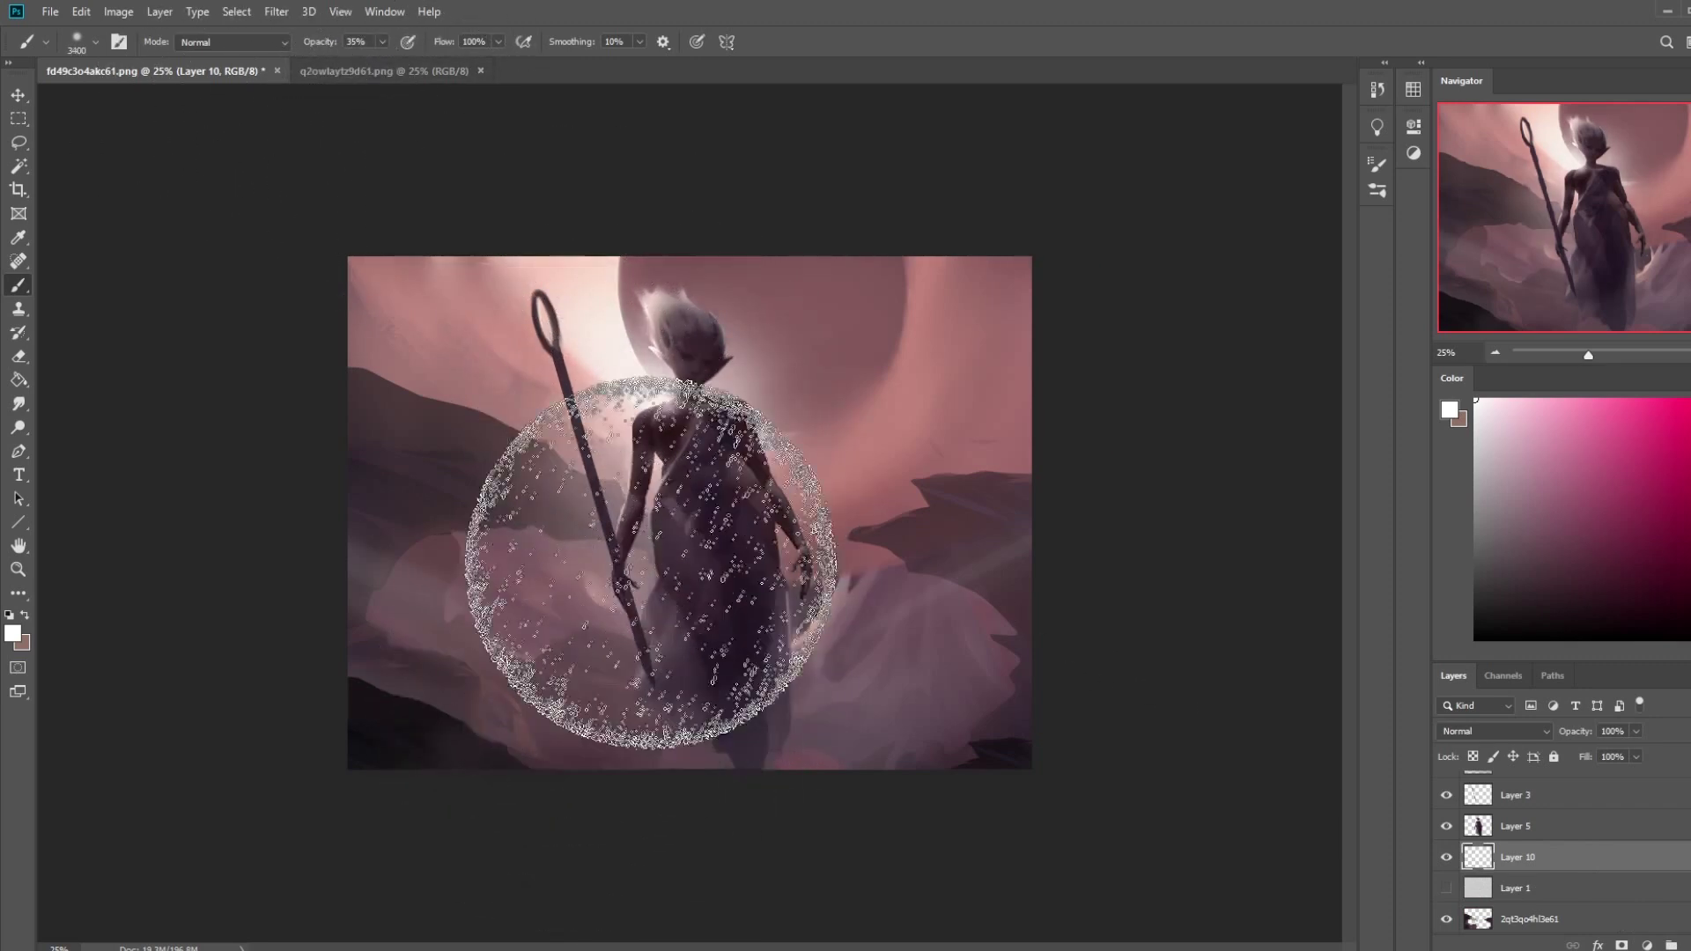
left_click(775, 578)
key("bracketleft")
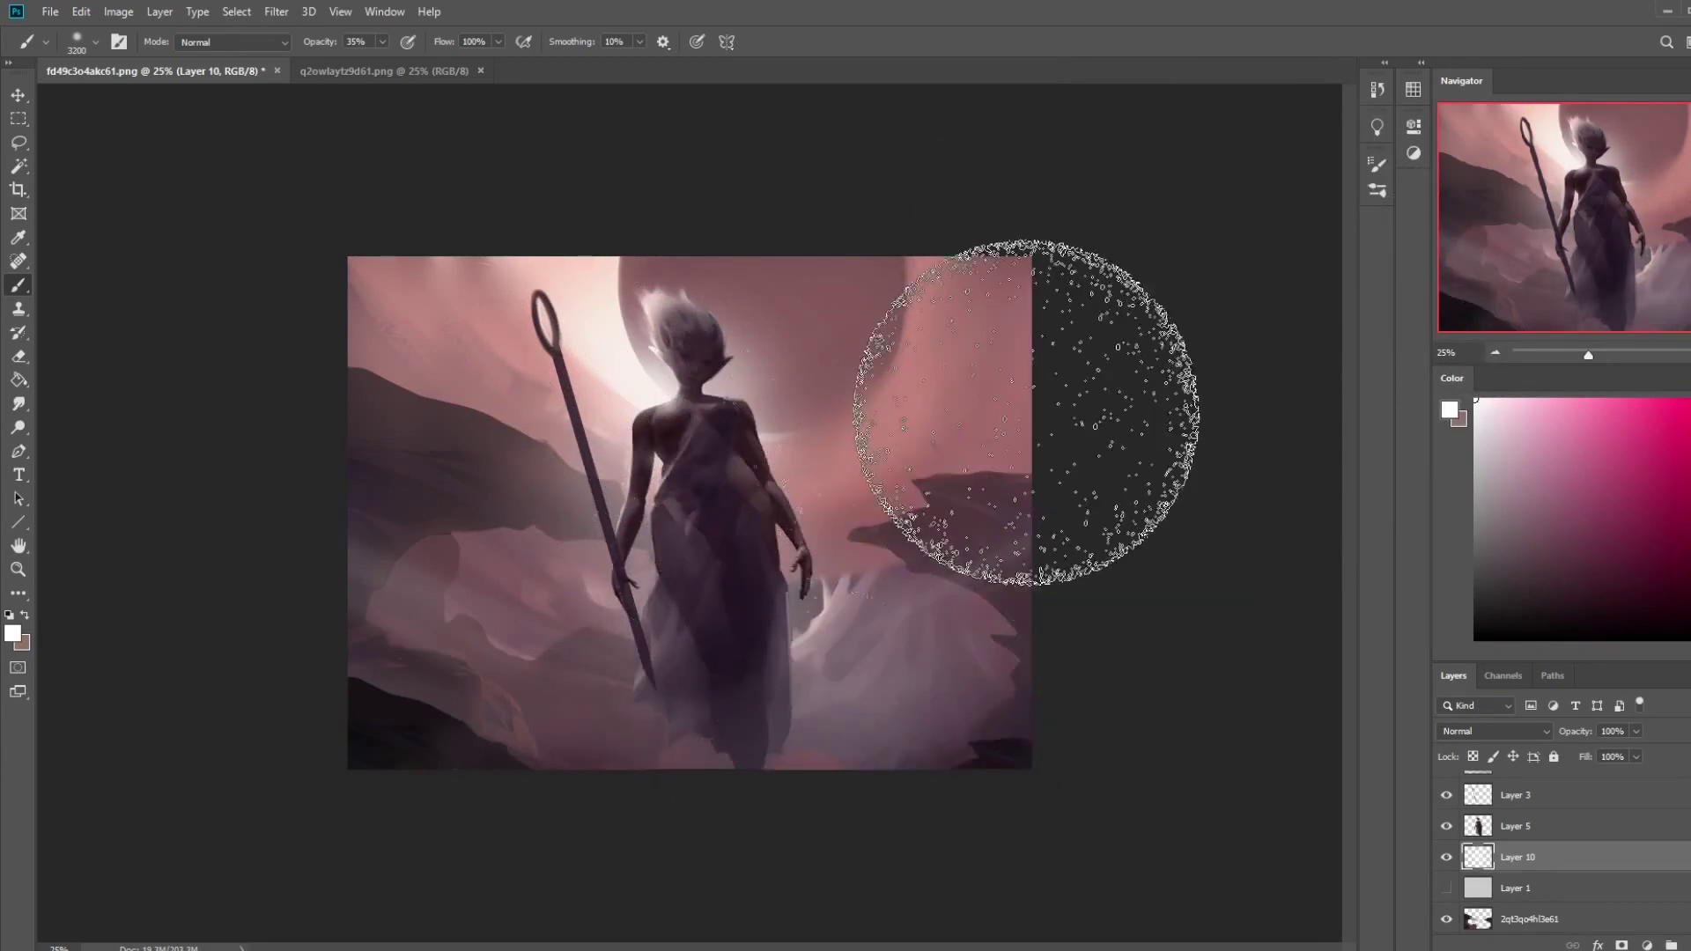
key("ctrl")
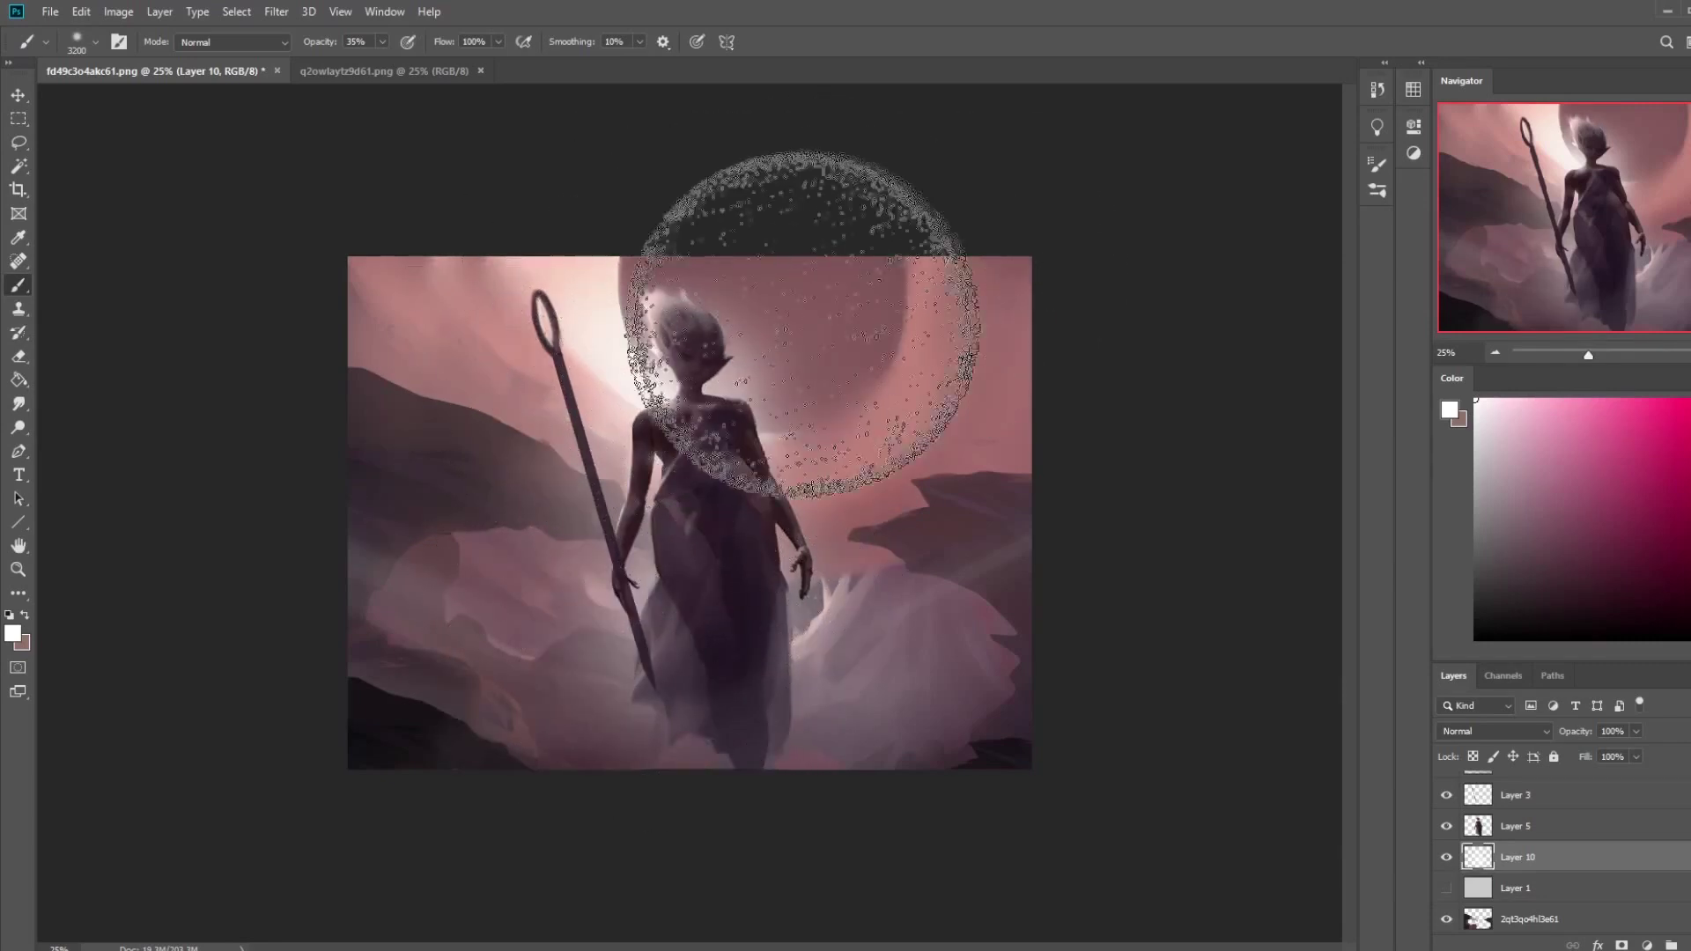
key("ctrl")
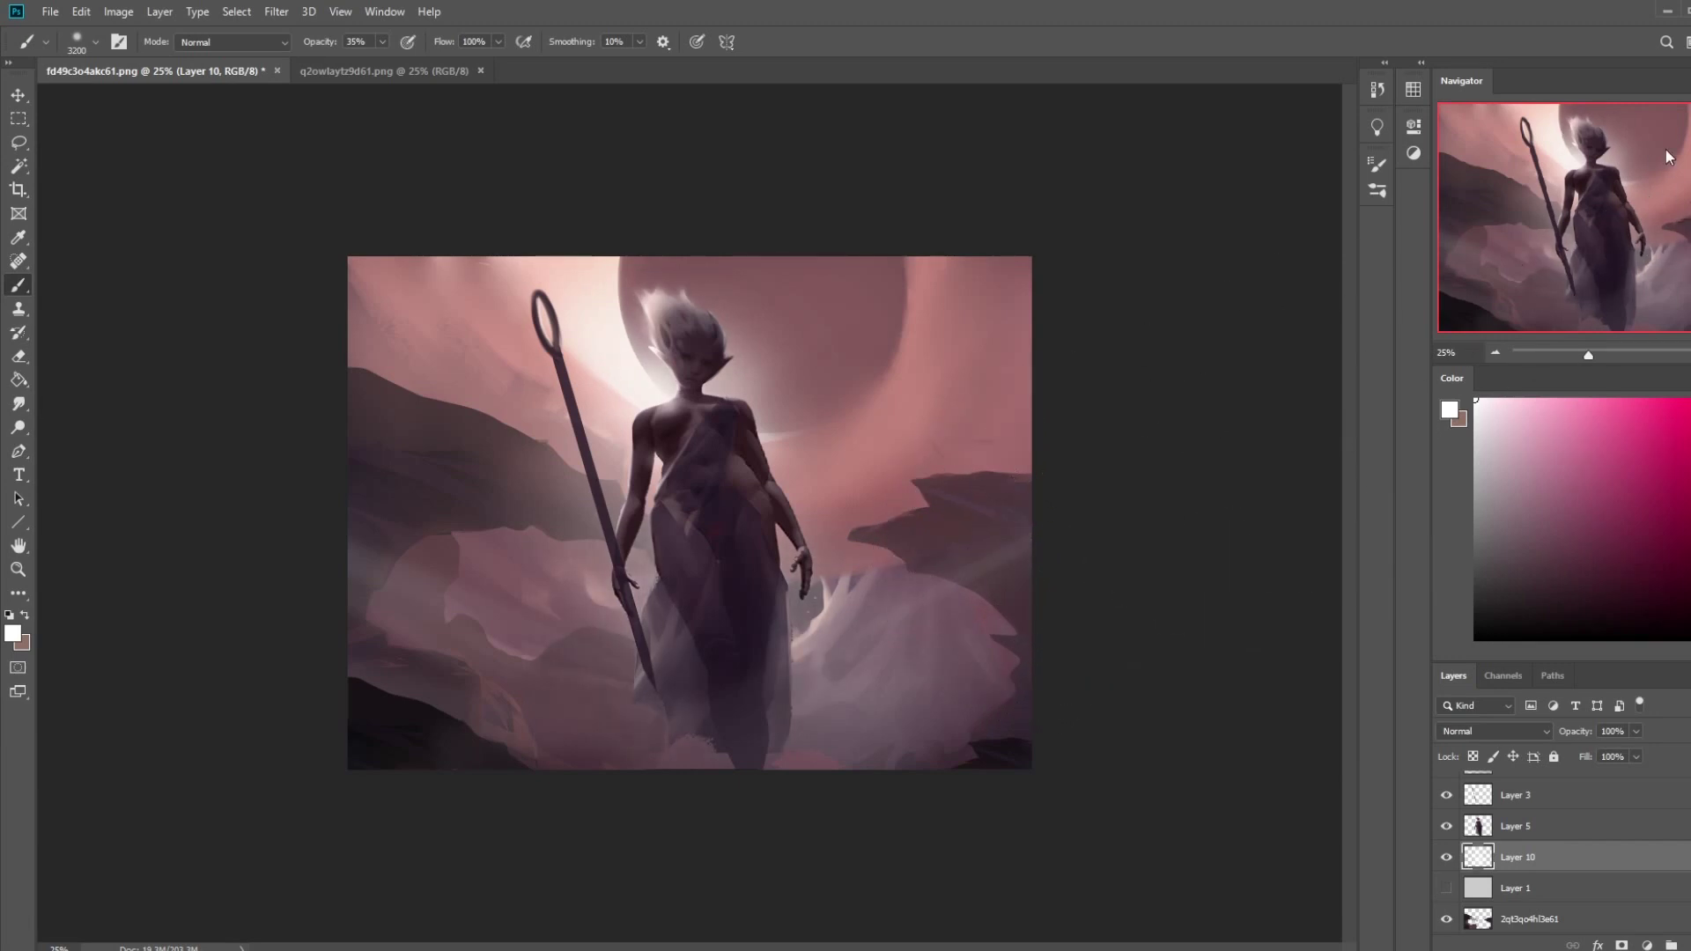
- Toggle Layer 10's visibility to compare the painting with and without the haze
left_click(1448, 858)
left_click(1447, 858)
left_click(1447, 858)
left_click(1448, 858)
scroll(1568, 850, "up", 2)
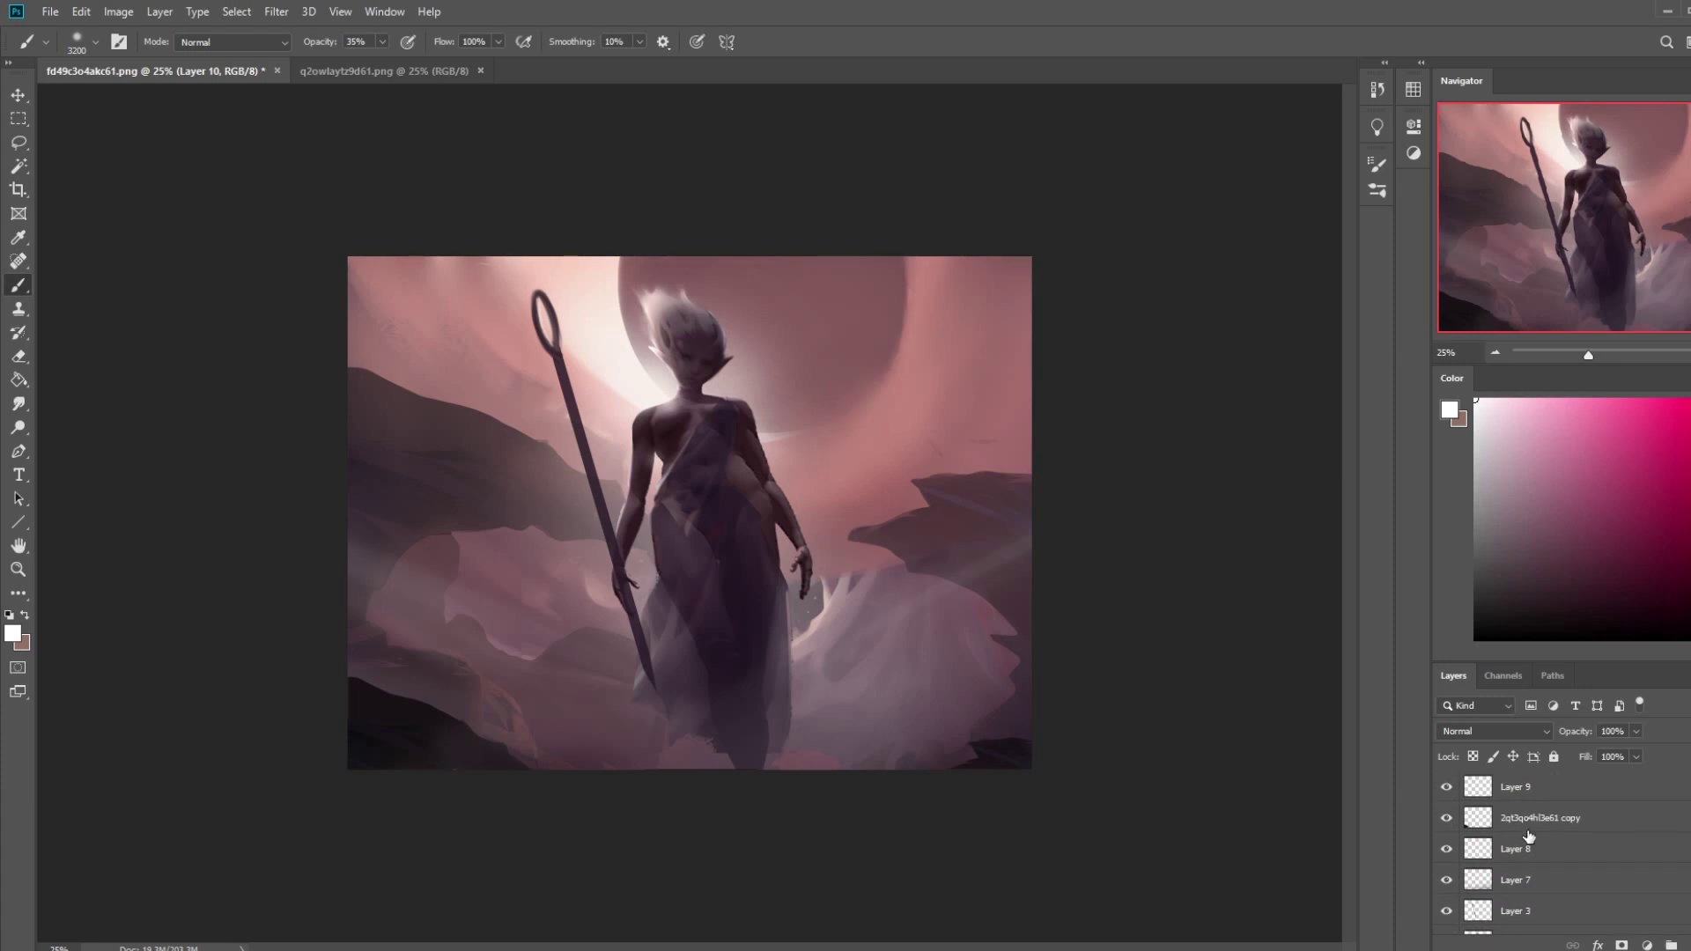
- Darken Layer 7 with a Hue/Saturation adjustment, setting Lightness to -36
left_click(1446, 880)
left_click(1543, 885)
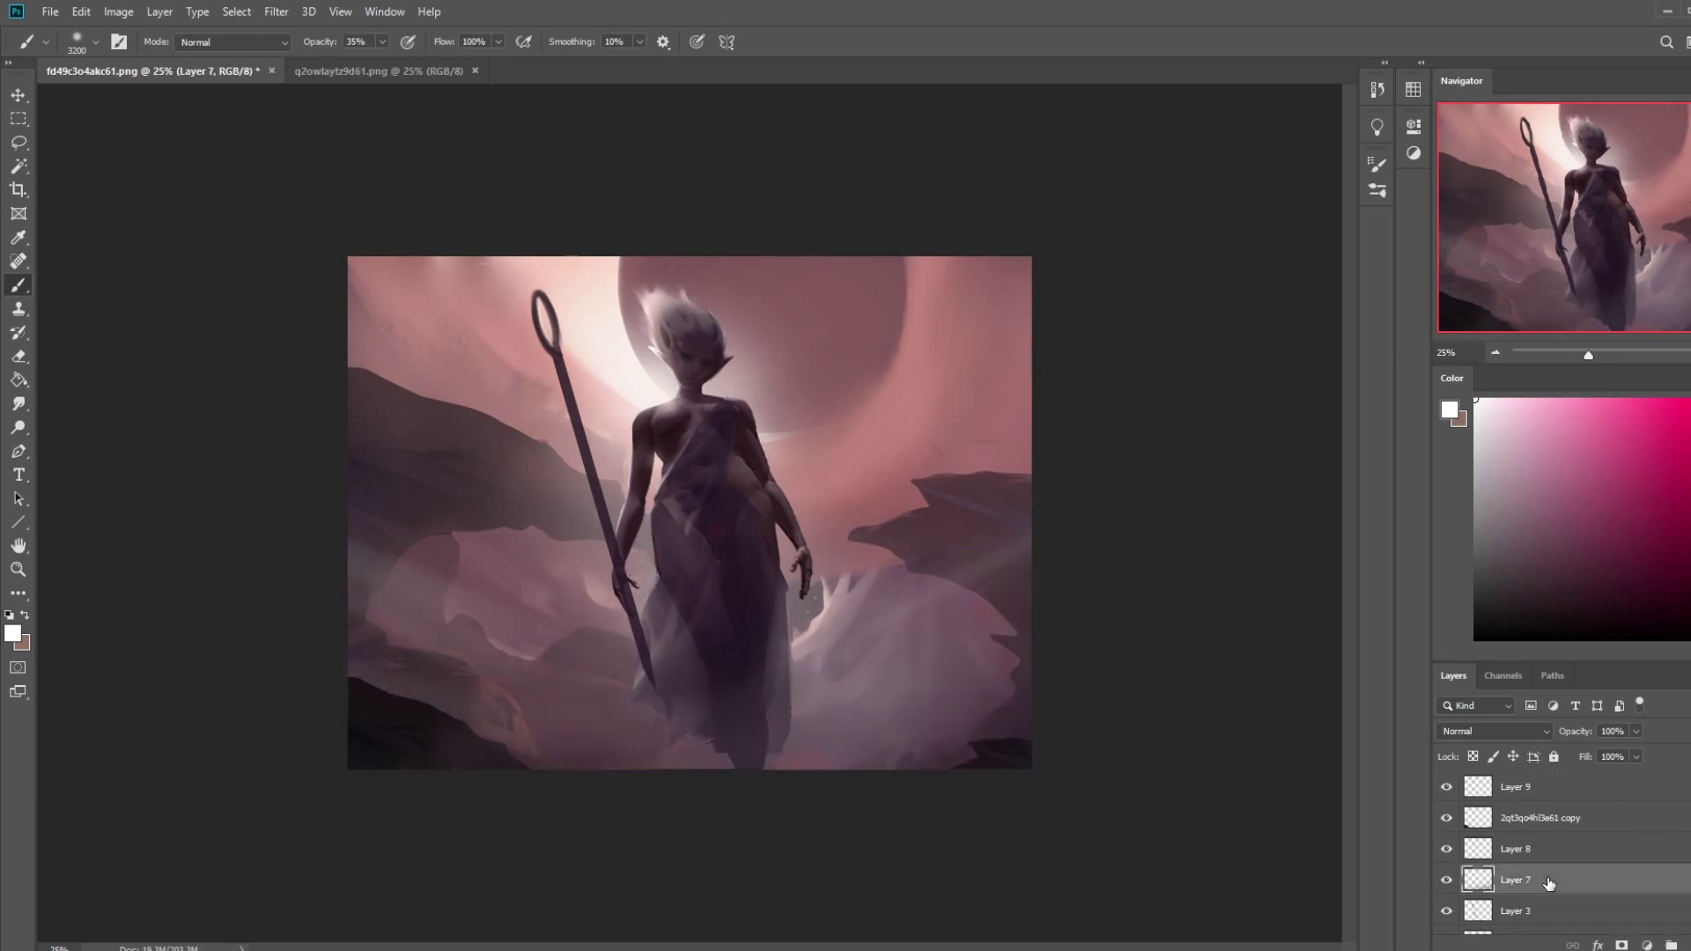
key("ctrl+u")
left_click_drag(1278, 573, 1248, 573)
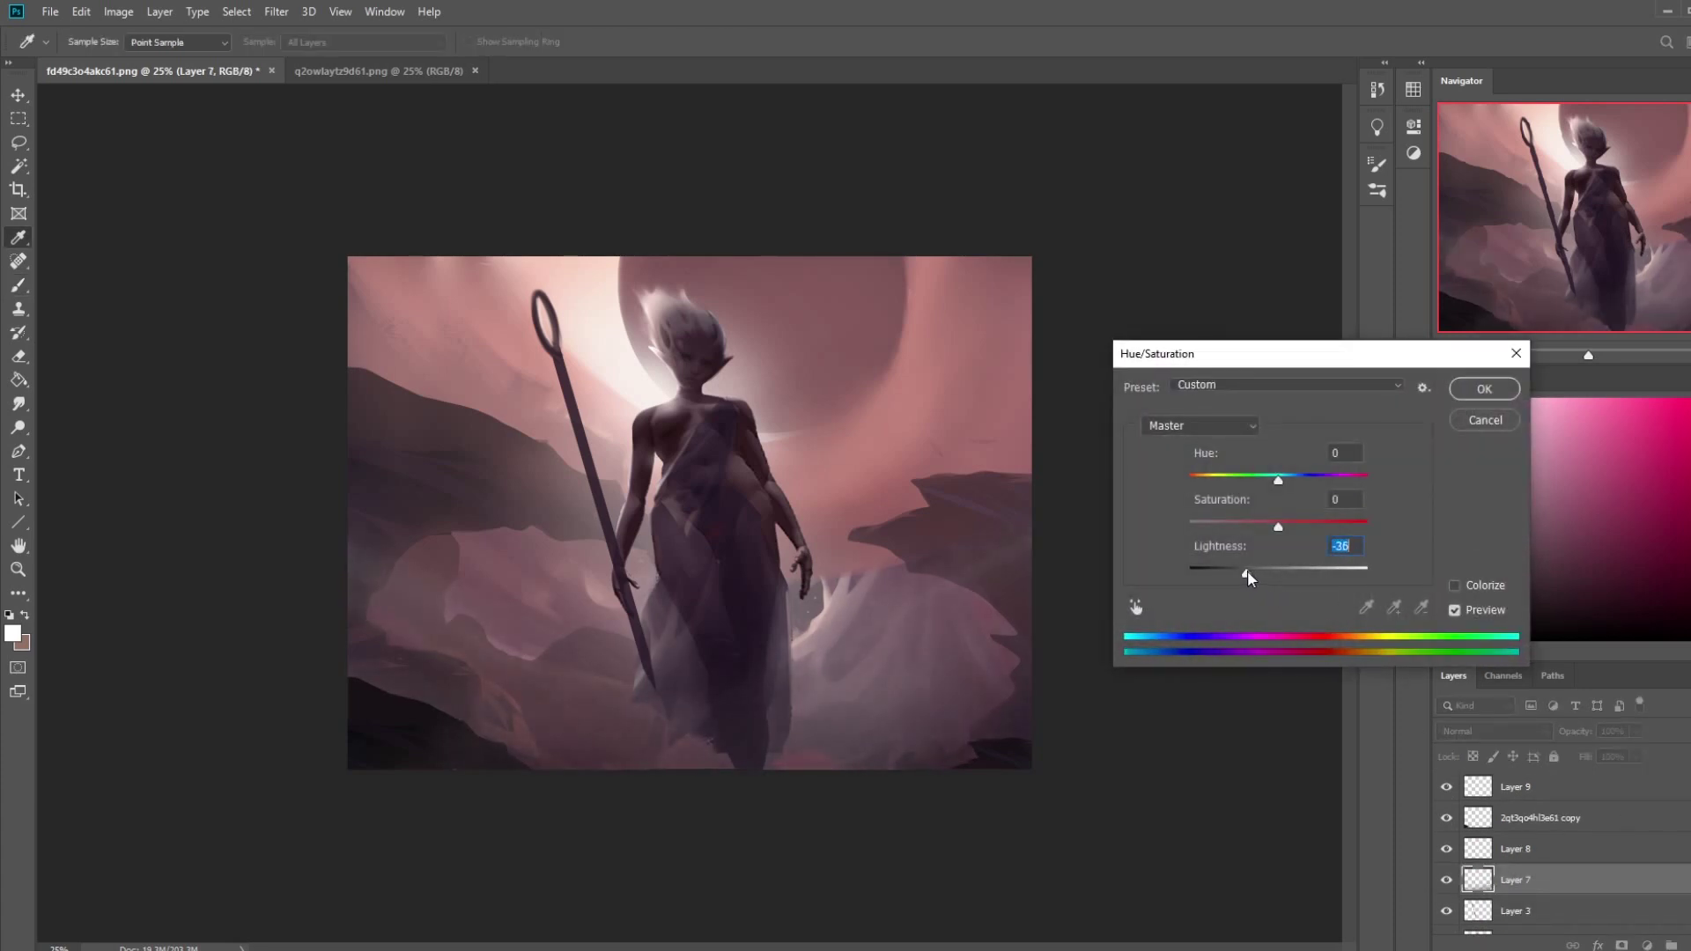
left_click(1469, 391)
- Return to the Brush tool and reduce its size to 700 px
key("b")
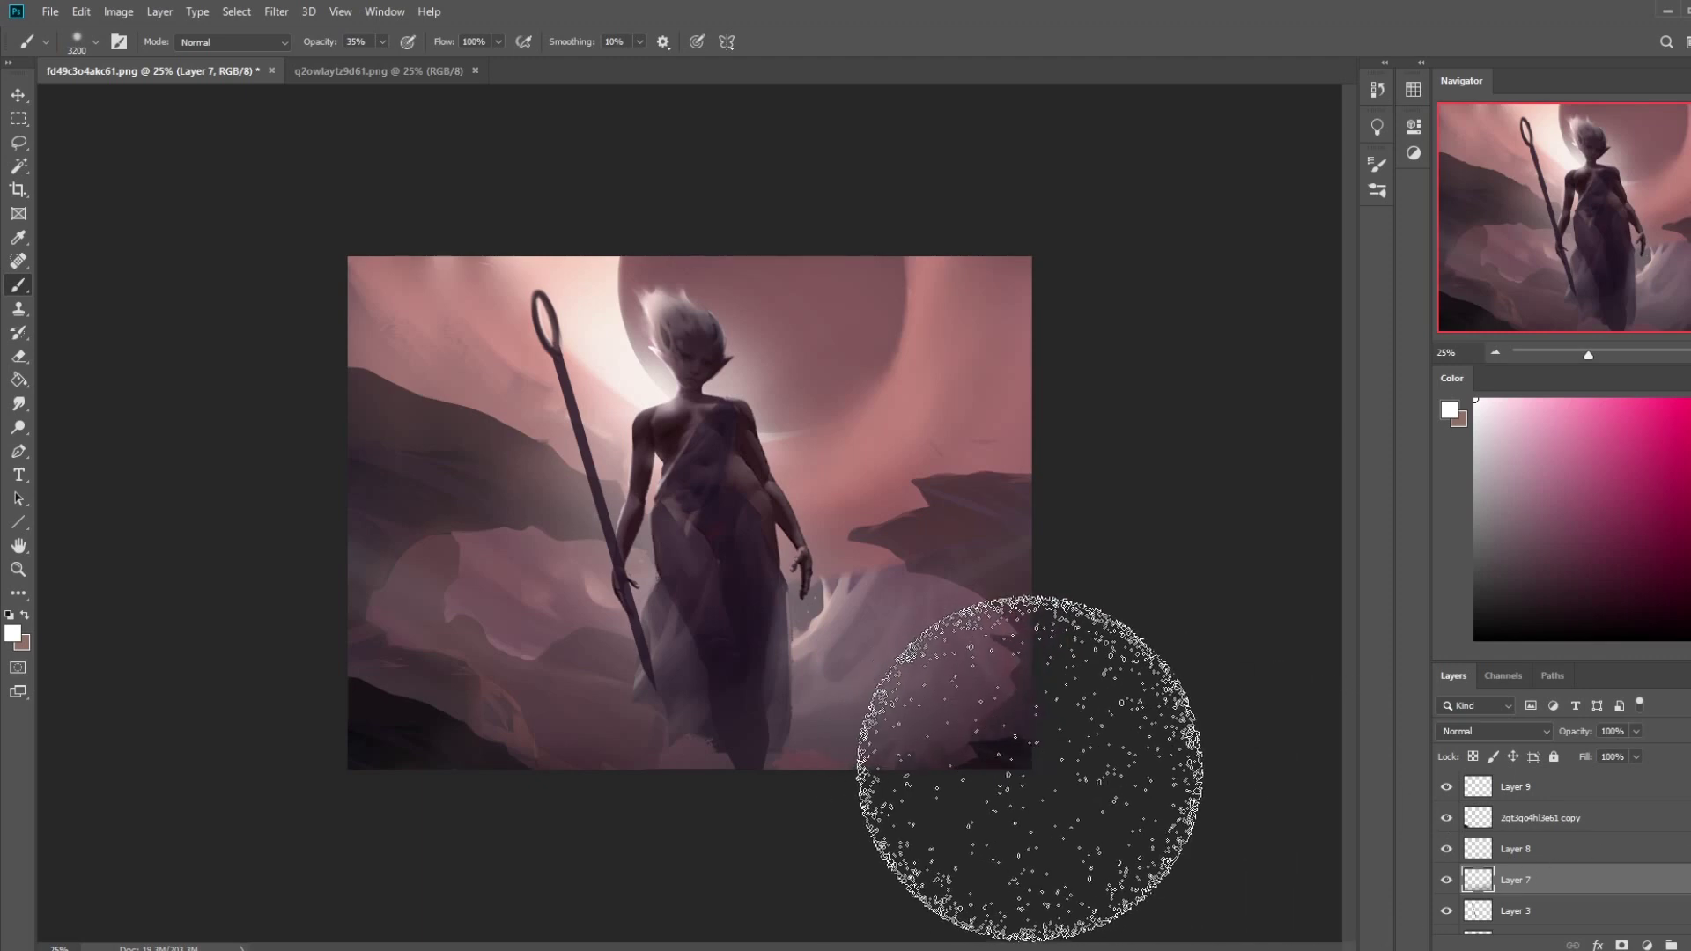
key("bracketleft")
key("bracketleft")
key("bracketleft")
key("bracketleft")
key("bracketleft")
key("bracketleft")
key("bracketleft")
key("bracketleft")
key("bracketleft")
key("bracketleft")
key("bracketleft")
key("bracketleft")
key("bracketleft")
key("bracketleft")
key("bracketleft")
key("bracketleft")
key("bracketleft")
key("bracketleft")
key("bracketleft")
key("bracketleft")
key("bracketleft")
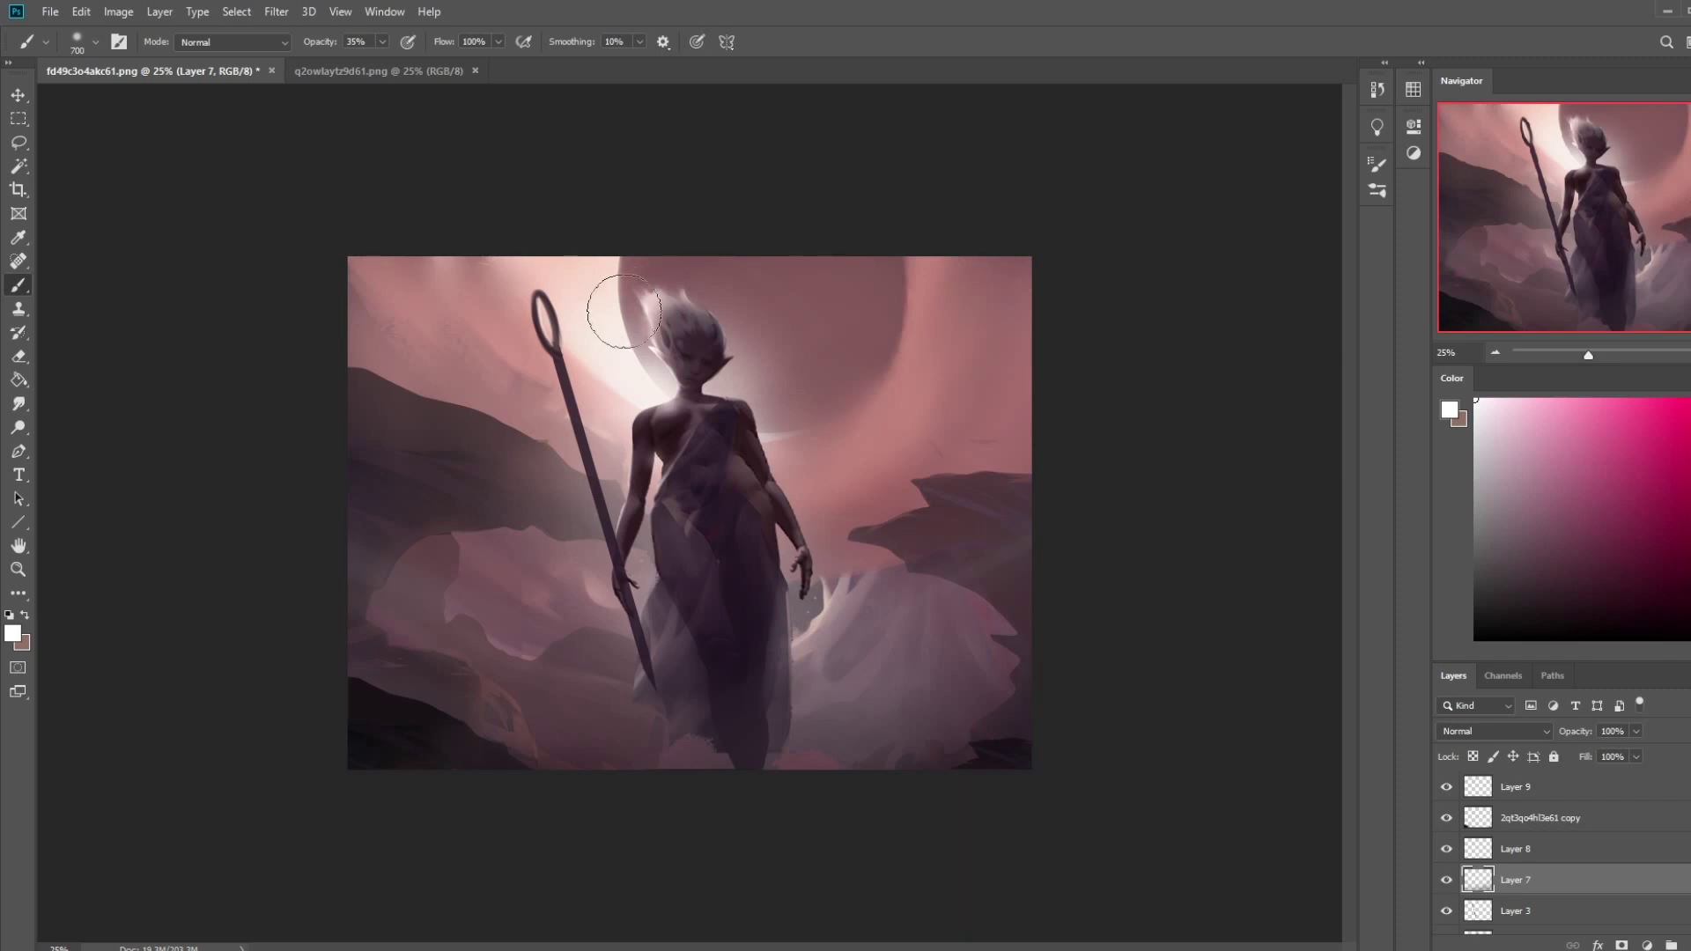
- Place Layer 9 directly above Layer 3, merge it down into Layer 3 and set the merged layer's fill to 100%
scroll(1568, 850, "down", 3)
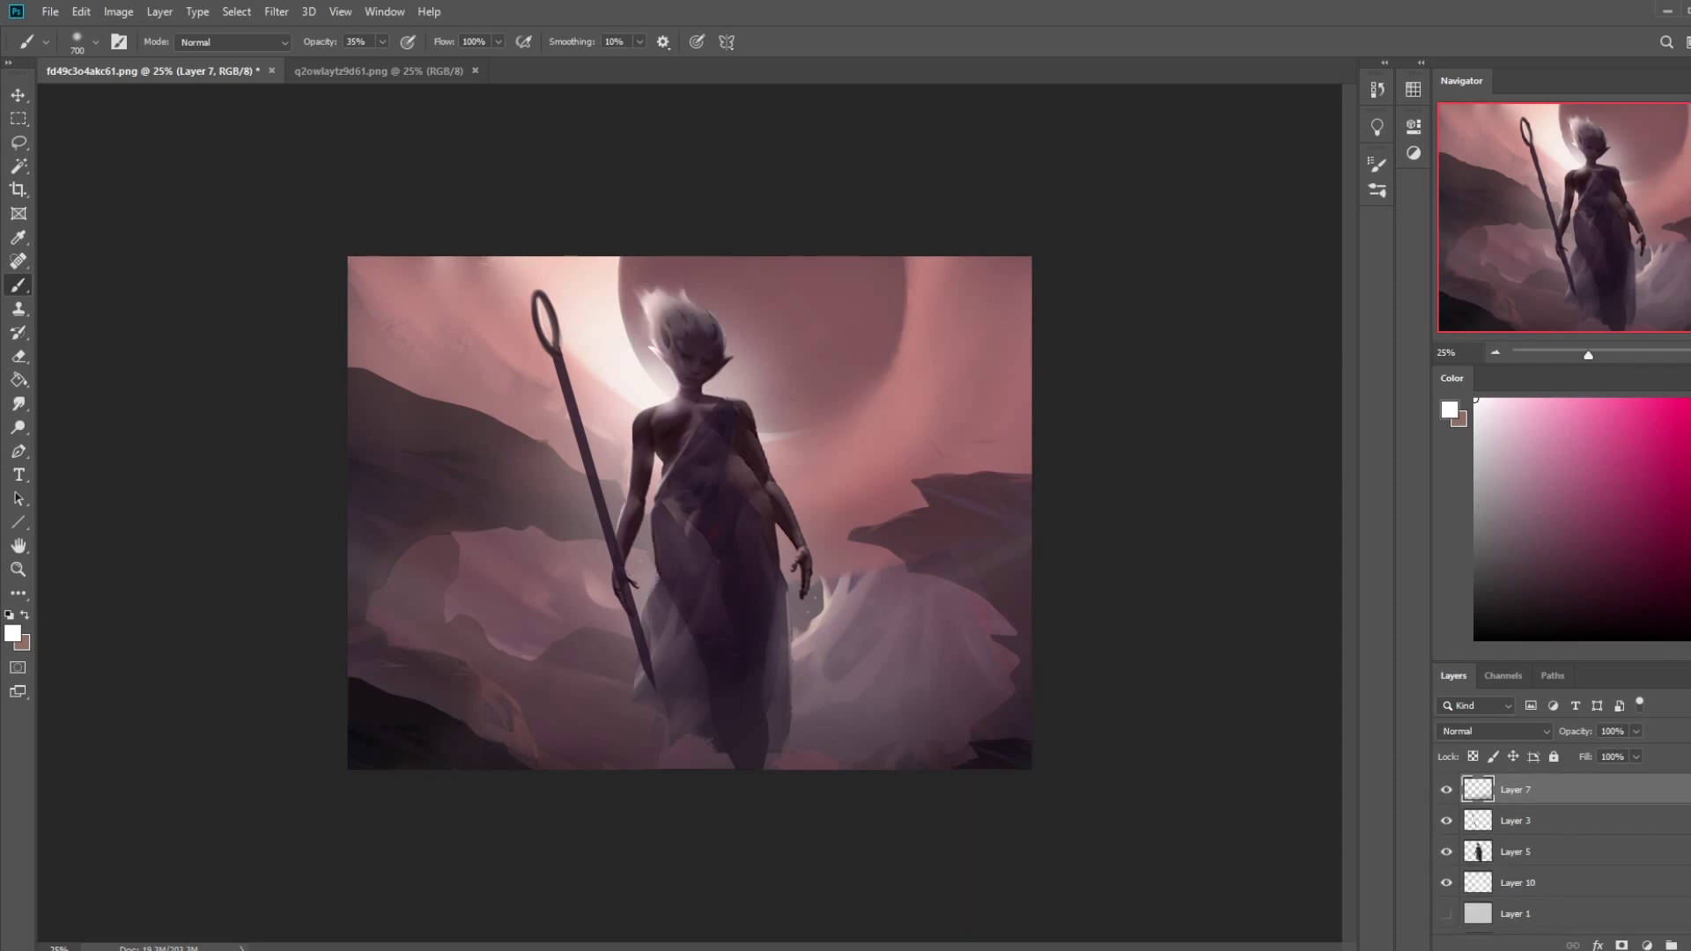
scroll(1568, 850, "up", 3)
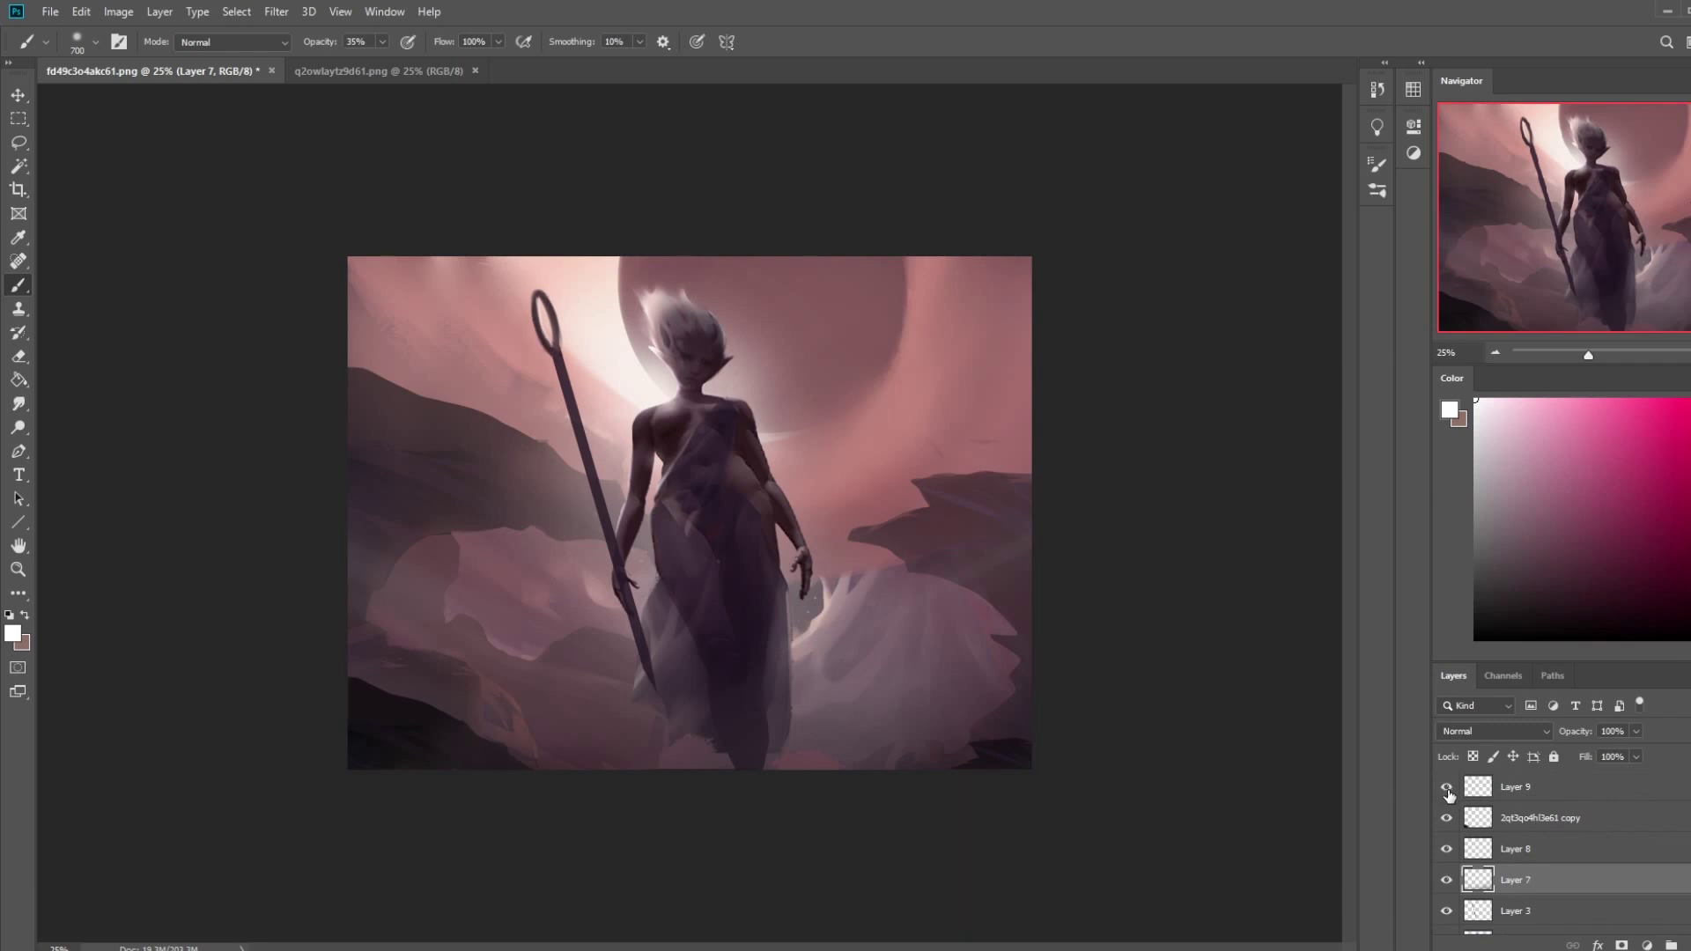
left_click(1446, 911)
left_click(1447, 913)
left_click(1502, 918)
left_click(1563, 793)
left_click(1565, 881)
right_click(1565, 882)
left_click(1562, 650)
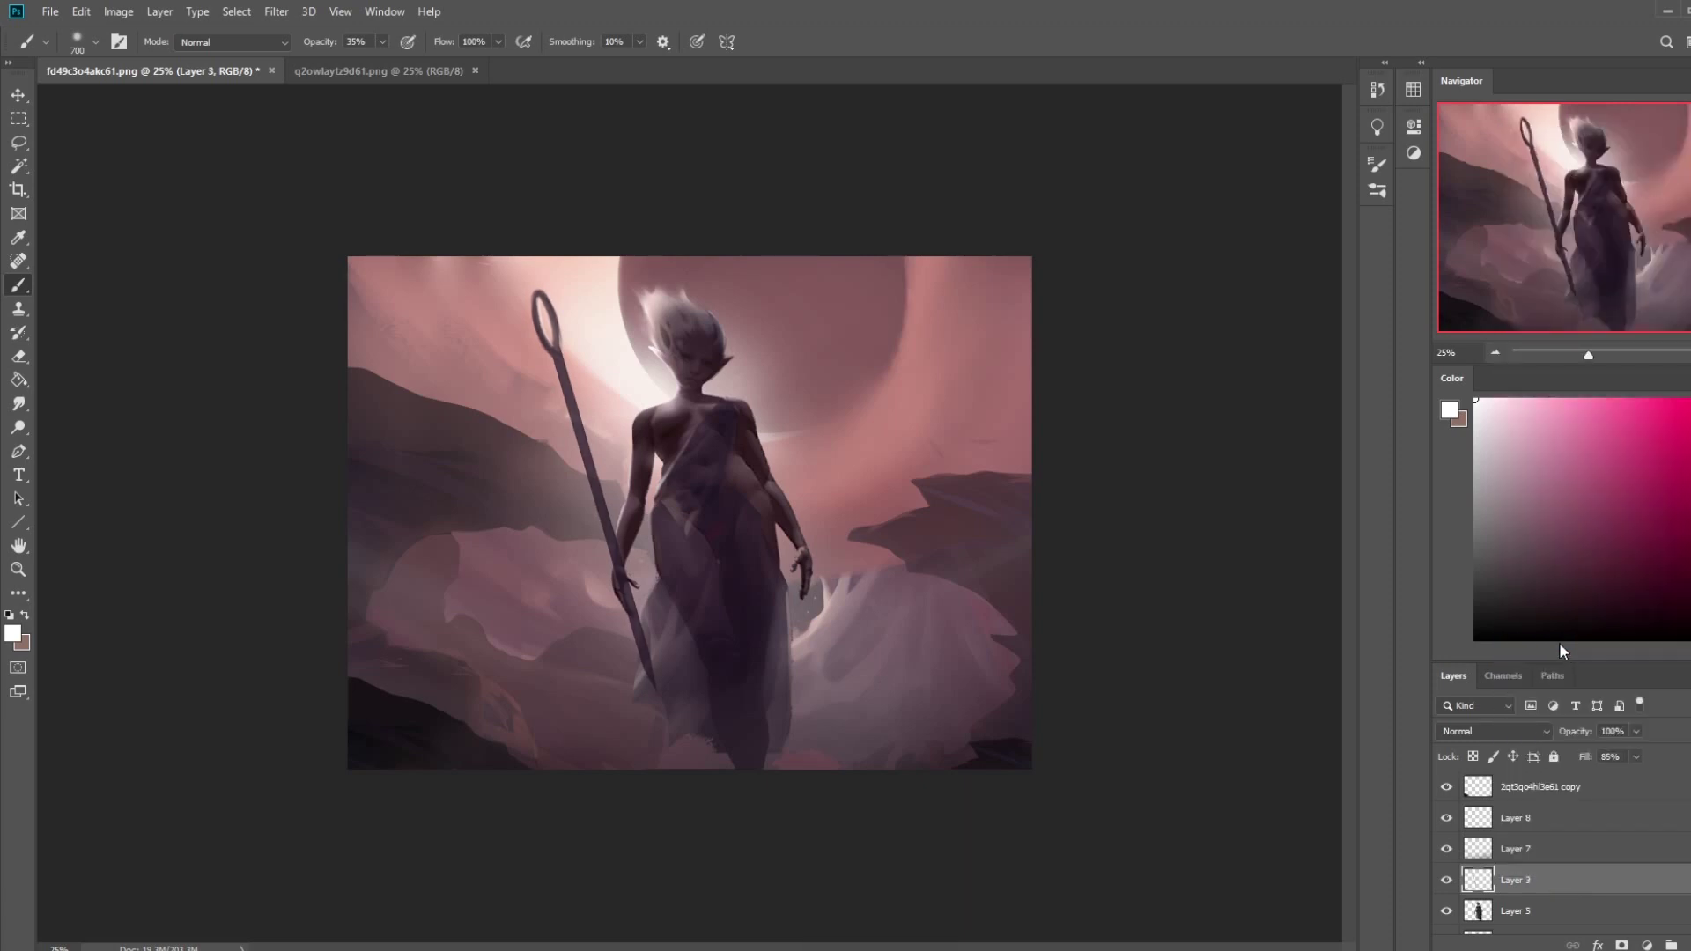
left_click(1637, 756)
left_click_drag(1645, 775, 1662, 754)
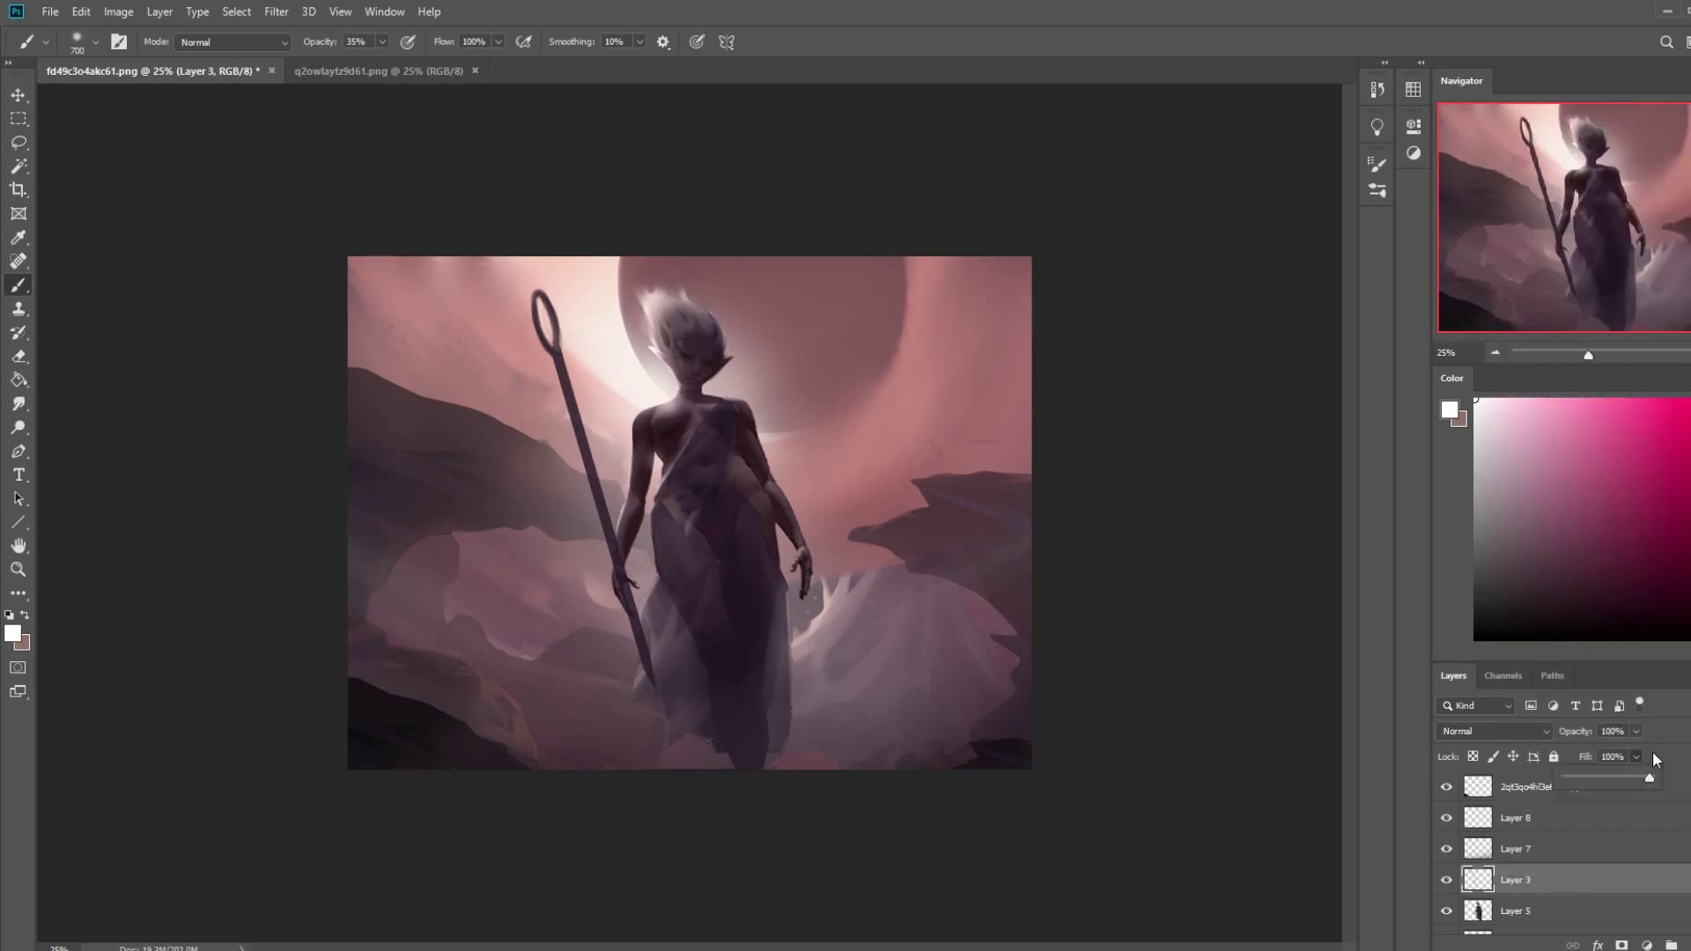
- Try lassoing the staff's ring, scaling it to about 170% and repositioning it at the top of the shaft
key("l")
mouse_move(569, 344)
left_mouse_down()
mouse_move(509, 281)
mouse_move(537, 266)
mouse_move(565, 291)
mouse_move(568, 348)
left_mouse_up()
key("v")
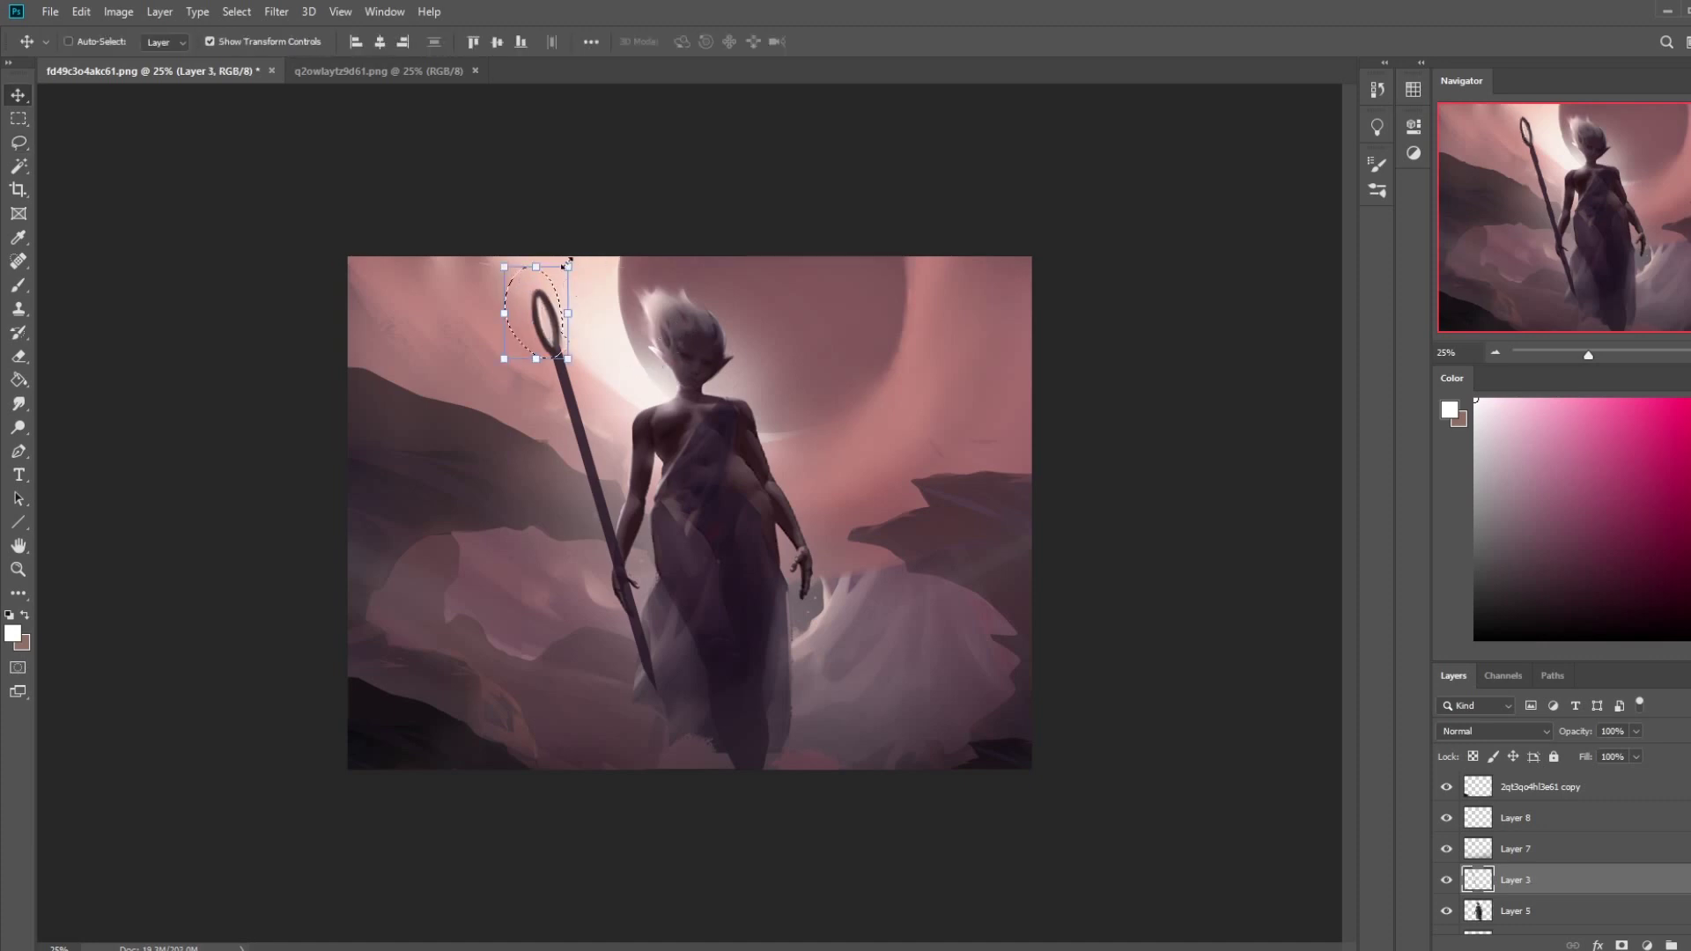
left_click_drag(568, 267, 614, 201)
left_click_drag(574, 301, 548, 322)
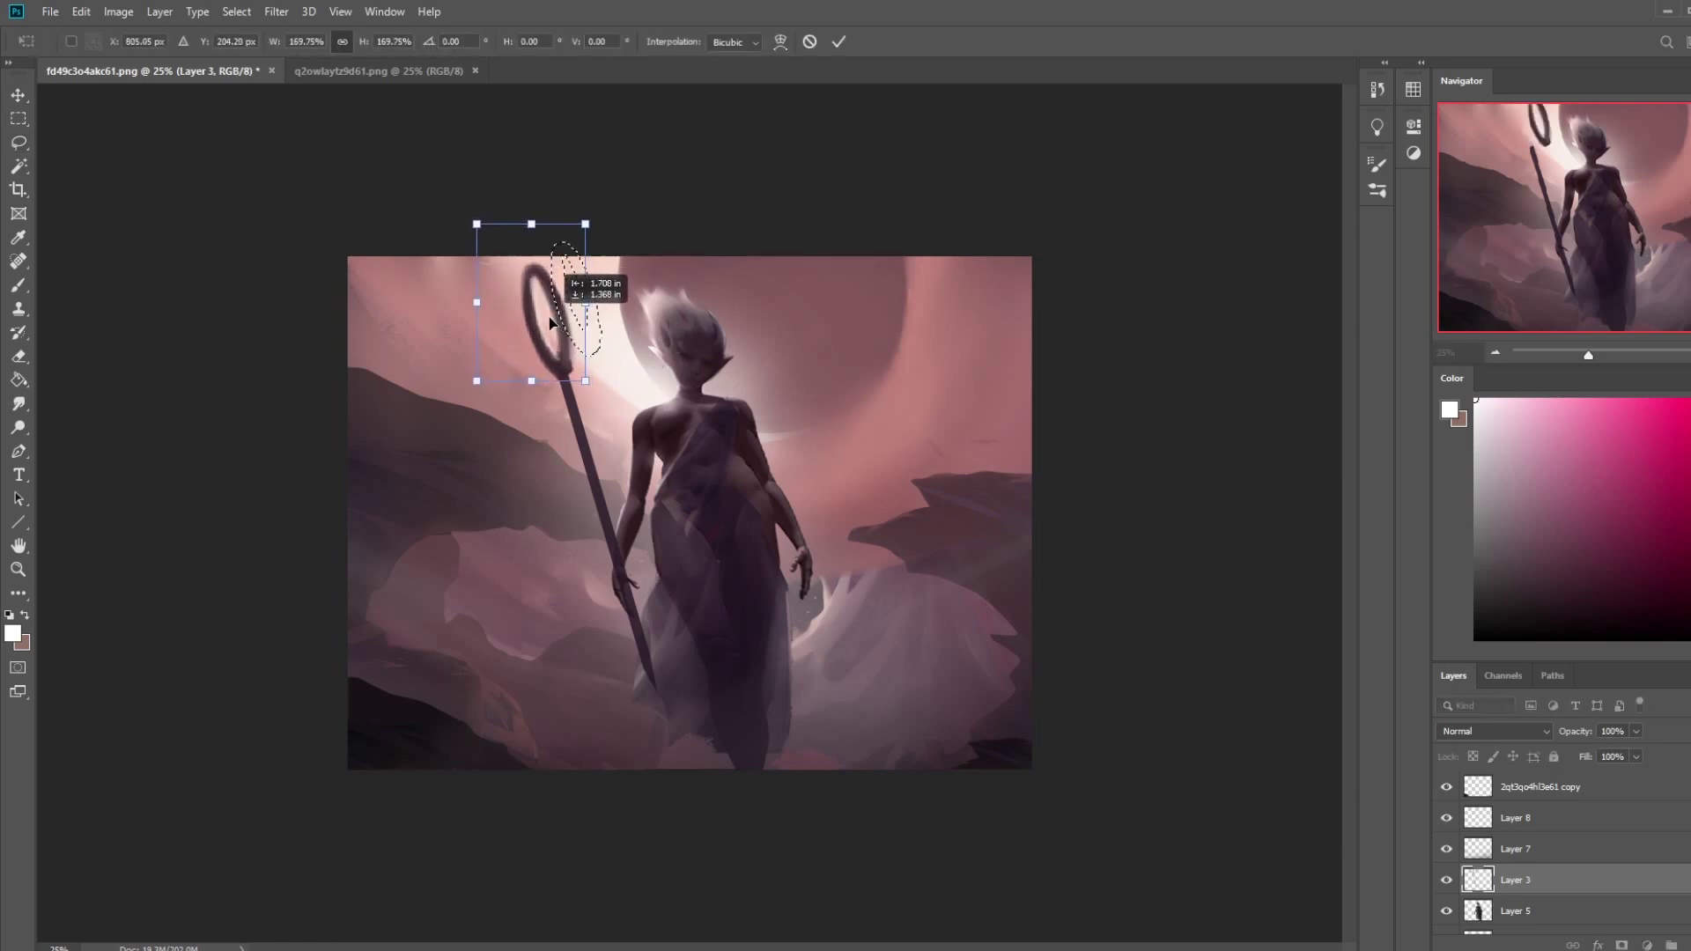
left_click(838, 41)
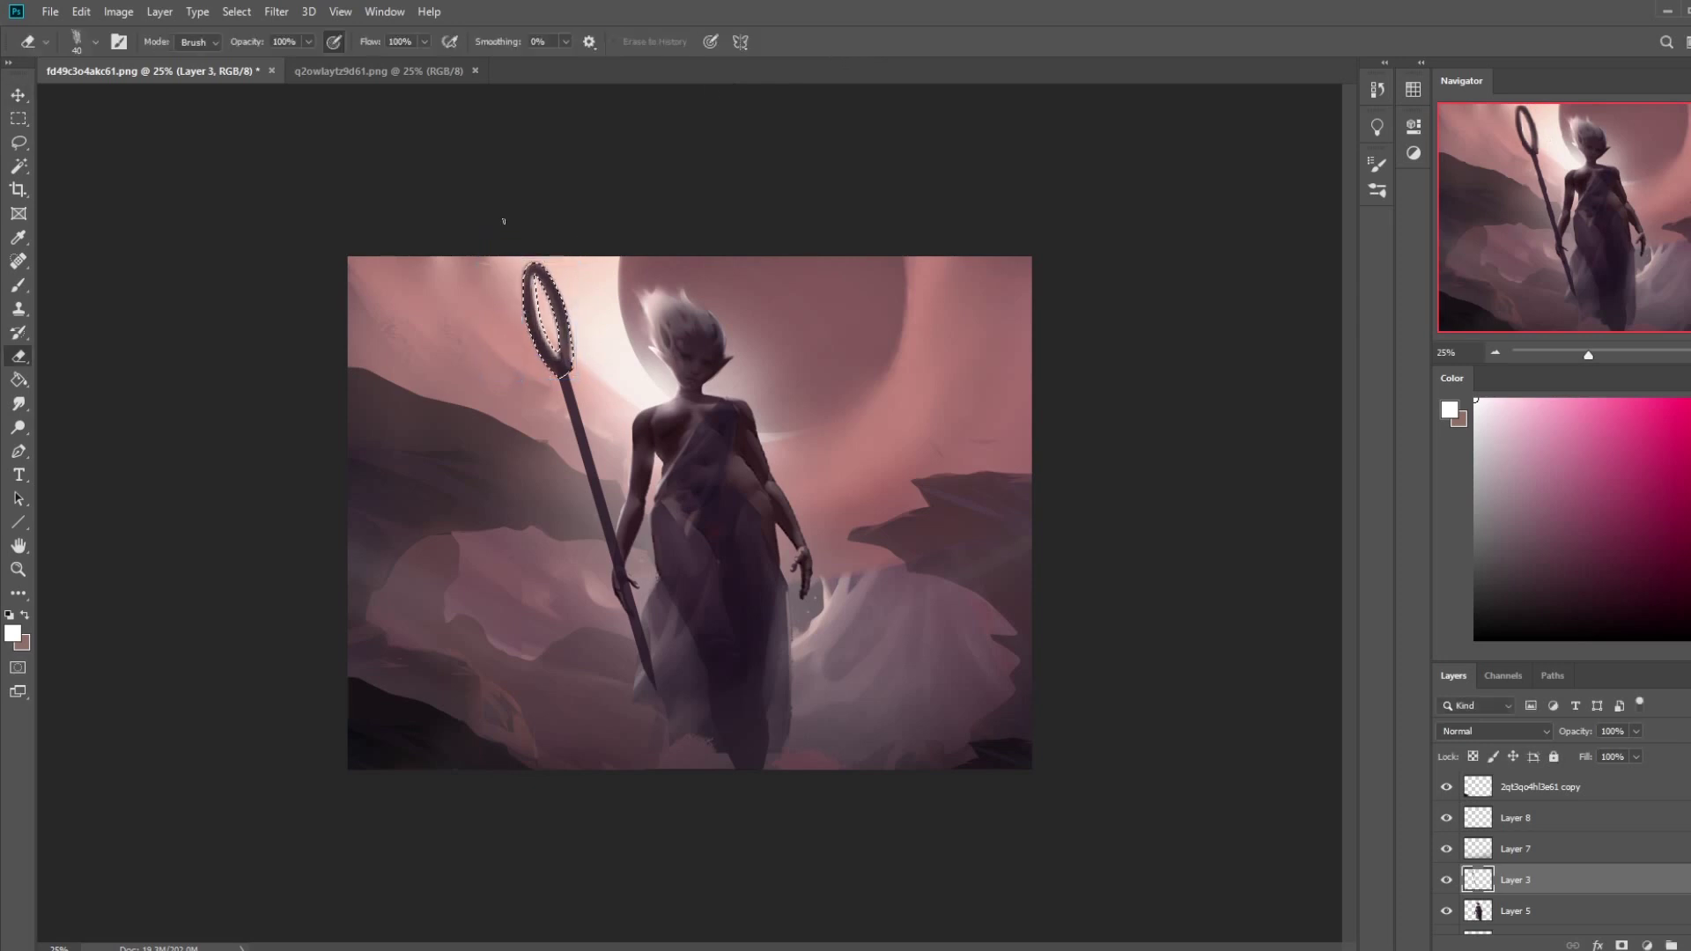
key("m")
right_click(560, 337)
left_click(595, 346)
- Try erasing parts of the enlarged ring to open it into a two-pronged fork
key("e")
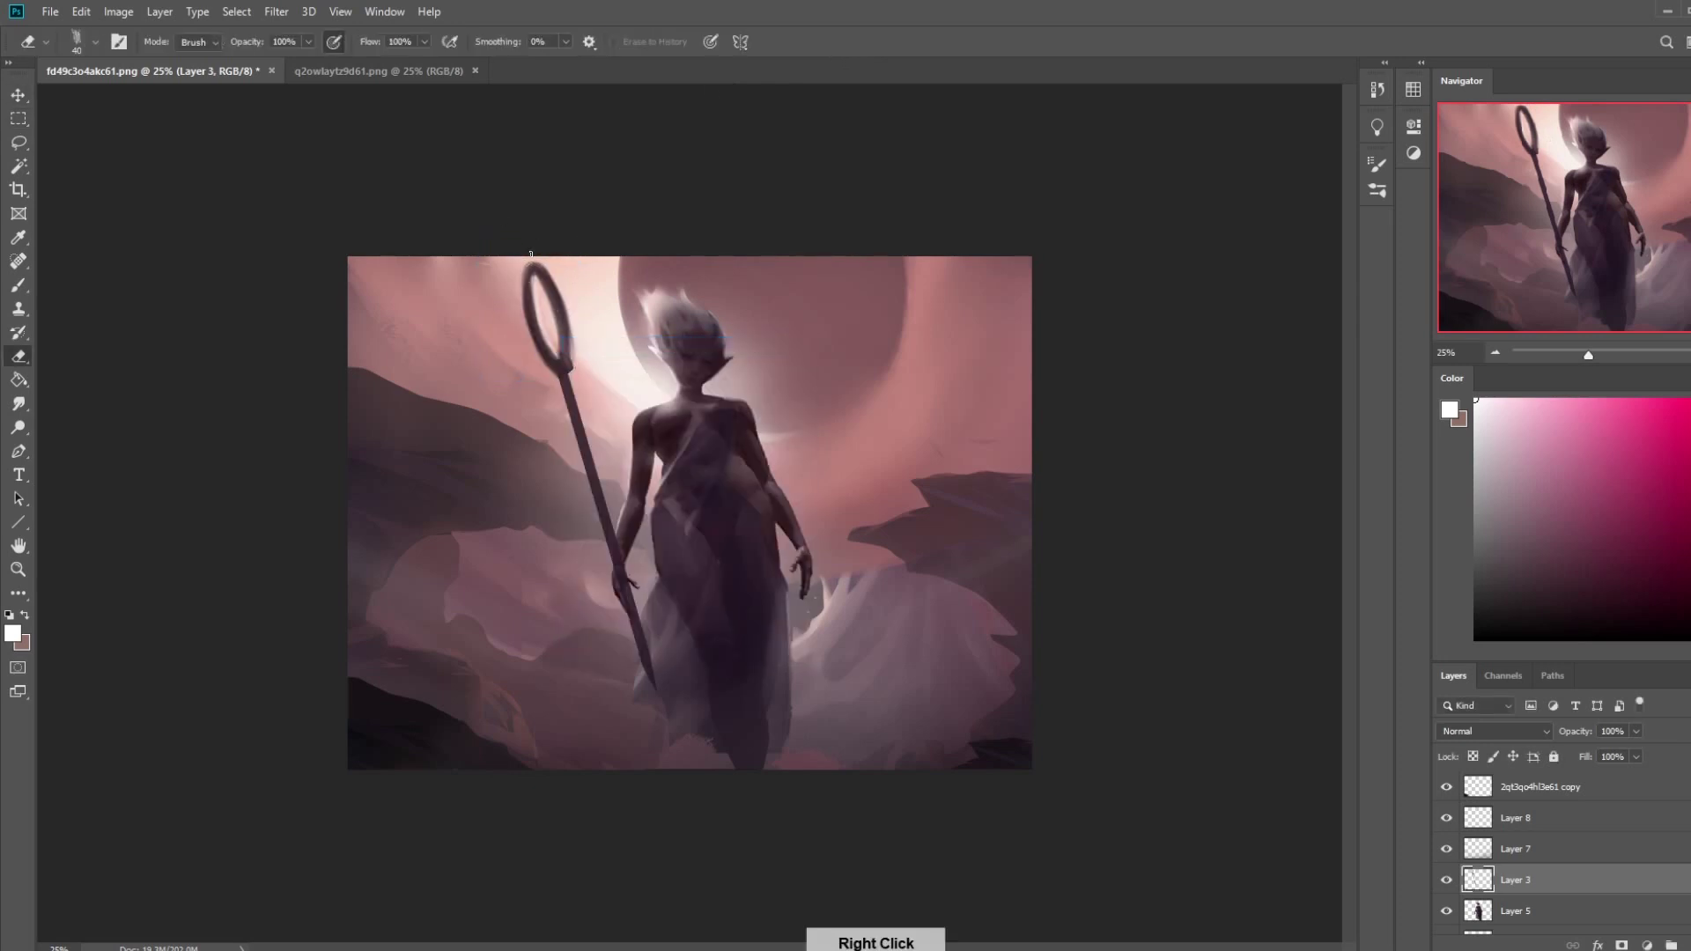
mouse_move(550, 279)
left_mouse_down()
mouse_move(537, 264)
mouse_move(559, 304)
mouse_move(555, 283)
left_mouse_up()
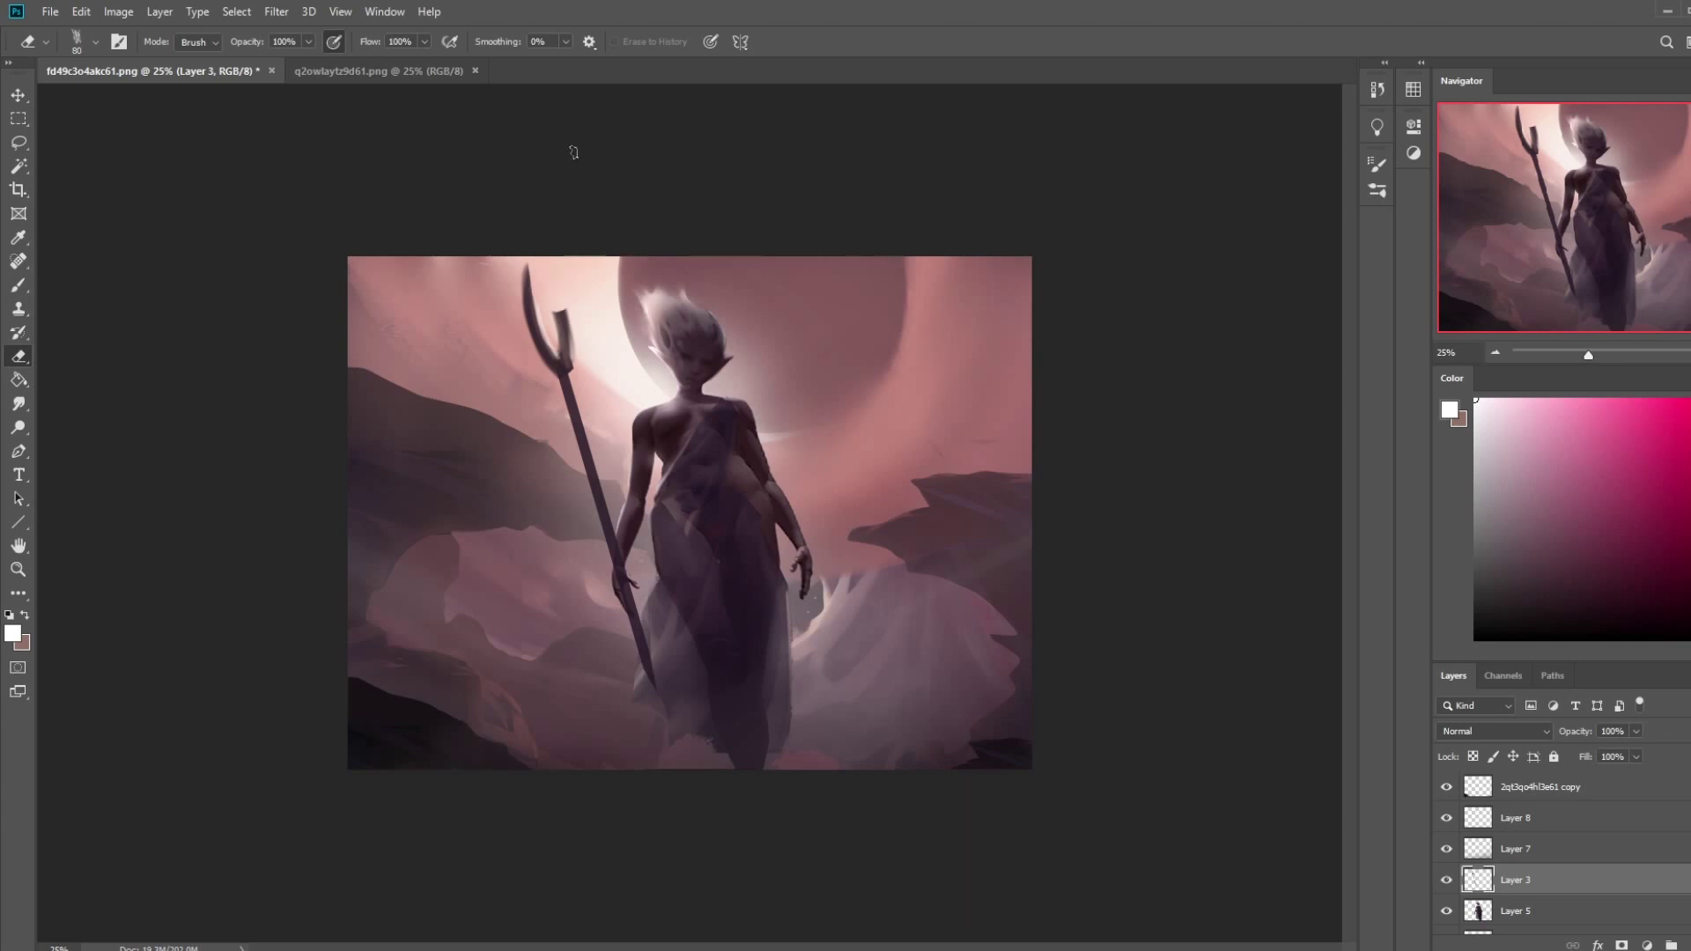
mouse_move(568, 308)
left_mouse_down()
mouse_move(571, 361)
mouse_move(576, 315)
mouse_move(580, 375)
mouse_move(577, 334)
left_mouse_up()
key("ctrl+z")
left_click_drag(534, 267, 525, 266)
left_click_drag(519, 323, 516, 298)
mouse_move(552, 312)
left_mouse_down()
mouse_move(573, 304)
mouse_move(562, 317)
left_mouse_up()
- Undo the erasing and the enlargement of the staff's ring
key("ctrl+z")
key("ctrl+z")
key("ctrl+z")
key("ctrl+z")
key("ctrl+z")
key("ctrl+z")
key("ctrl+z")
key("ctrl+z")
key("ctrl+z")
key("ctrl+z")
key("ctrl+z")
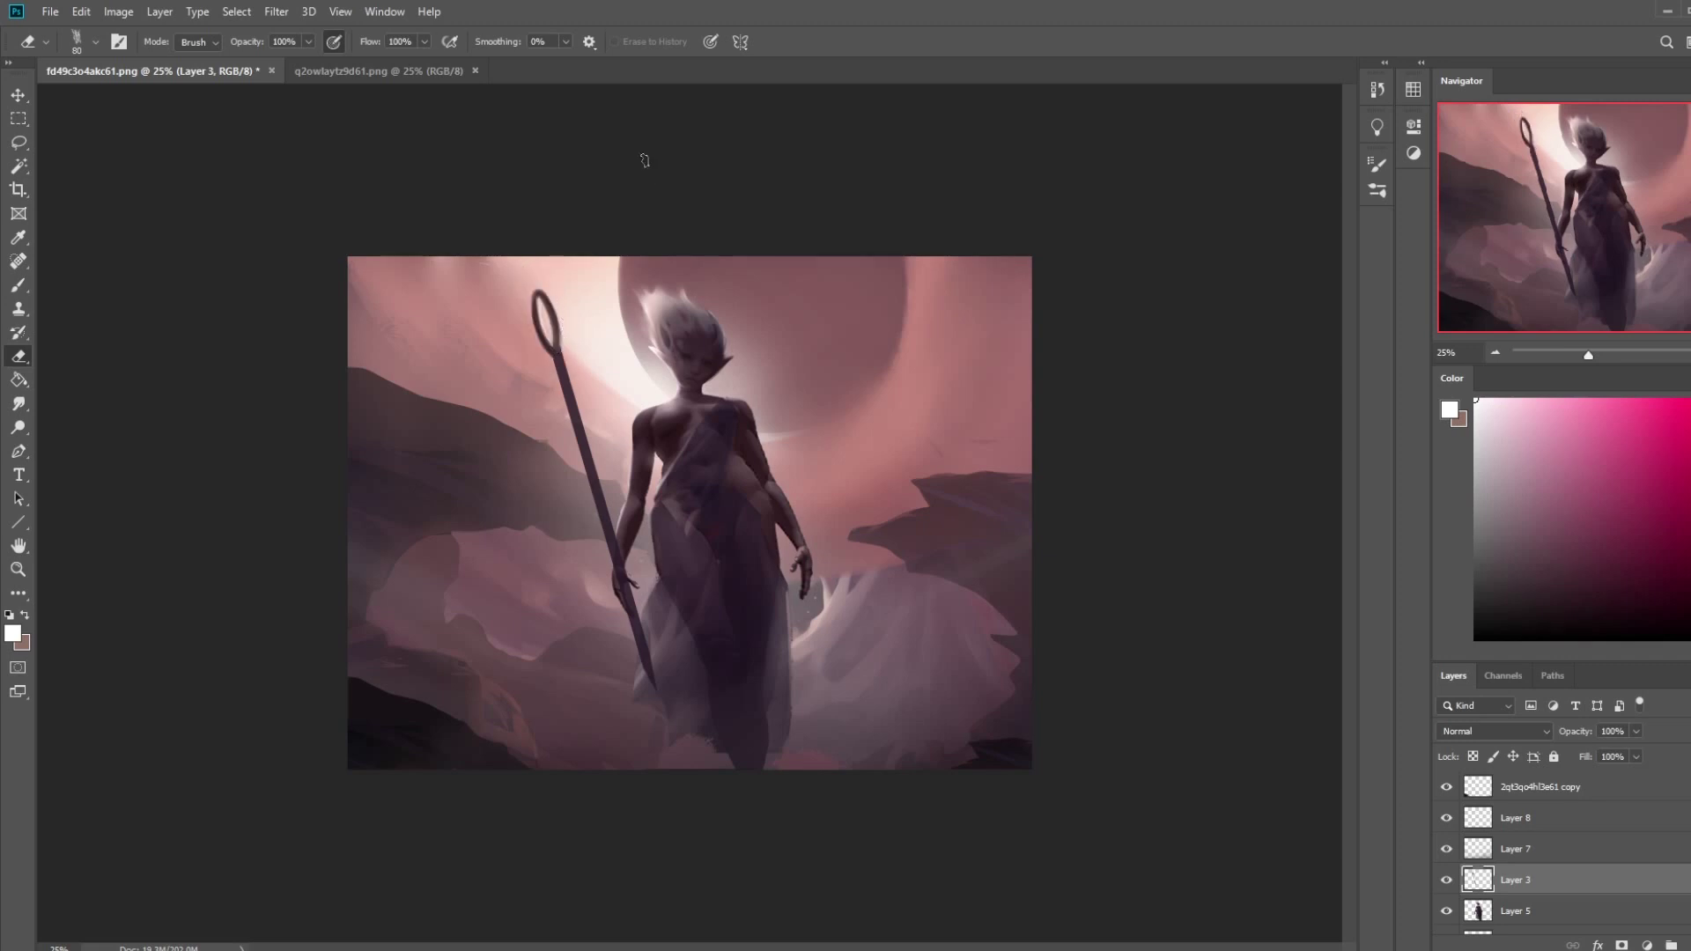
- Try erasing the edges of the original small ring into a forked staff tip, undoing unwanted strokes
left_click_drag(548, 285, 552, 303)
key("ctrl+z")
mouse_move(553, 304)
left_mouse_down()
mouse_move(531, 314)
mouse_move(539, 293)
left_mouse_up()
key("ctrl+z")
left_click_drag(534, 290, 537, 320)
right_click(1577, 819)
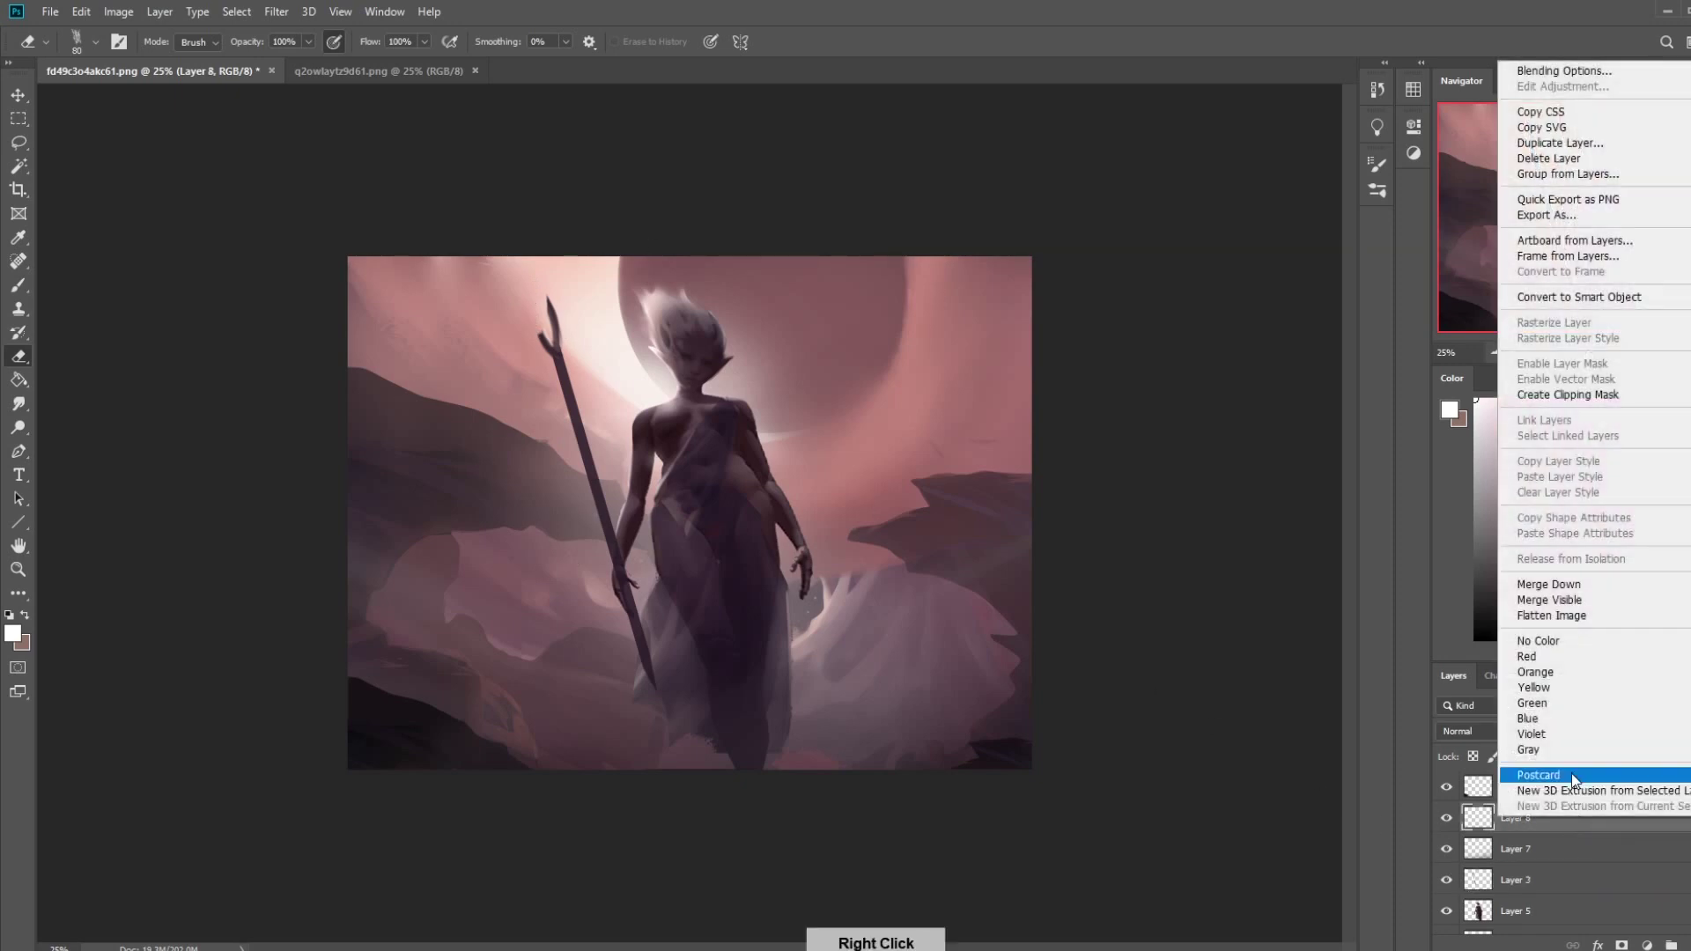
left_click(1591, 616)
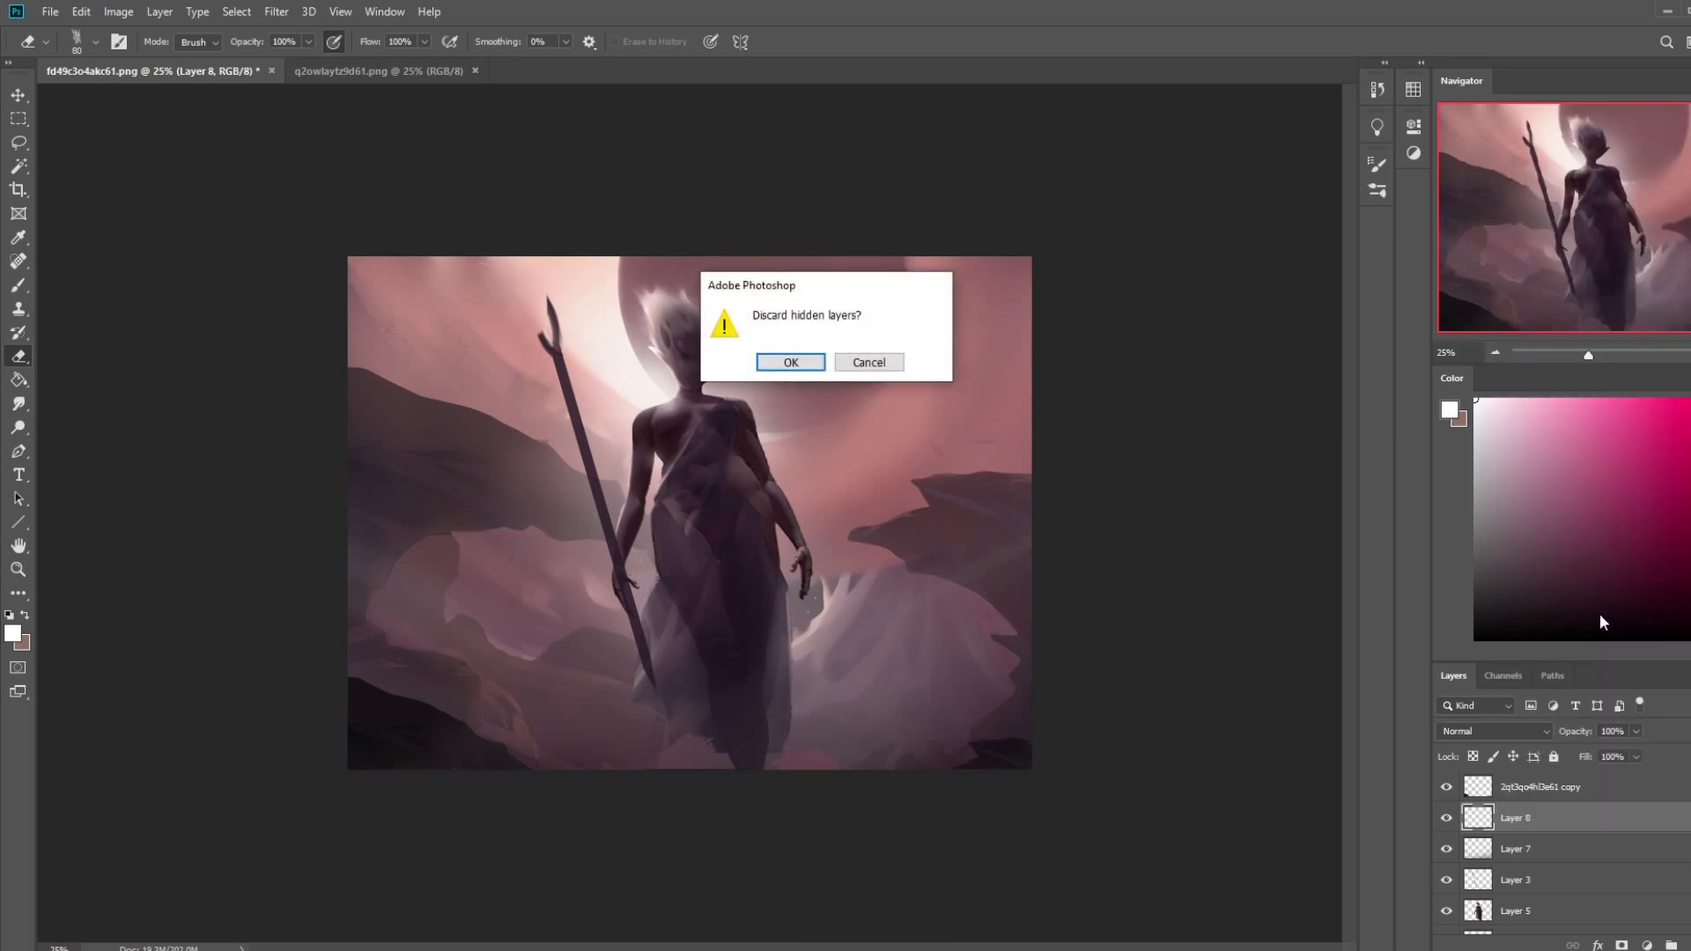
left_click(868, 362)
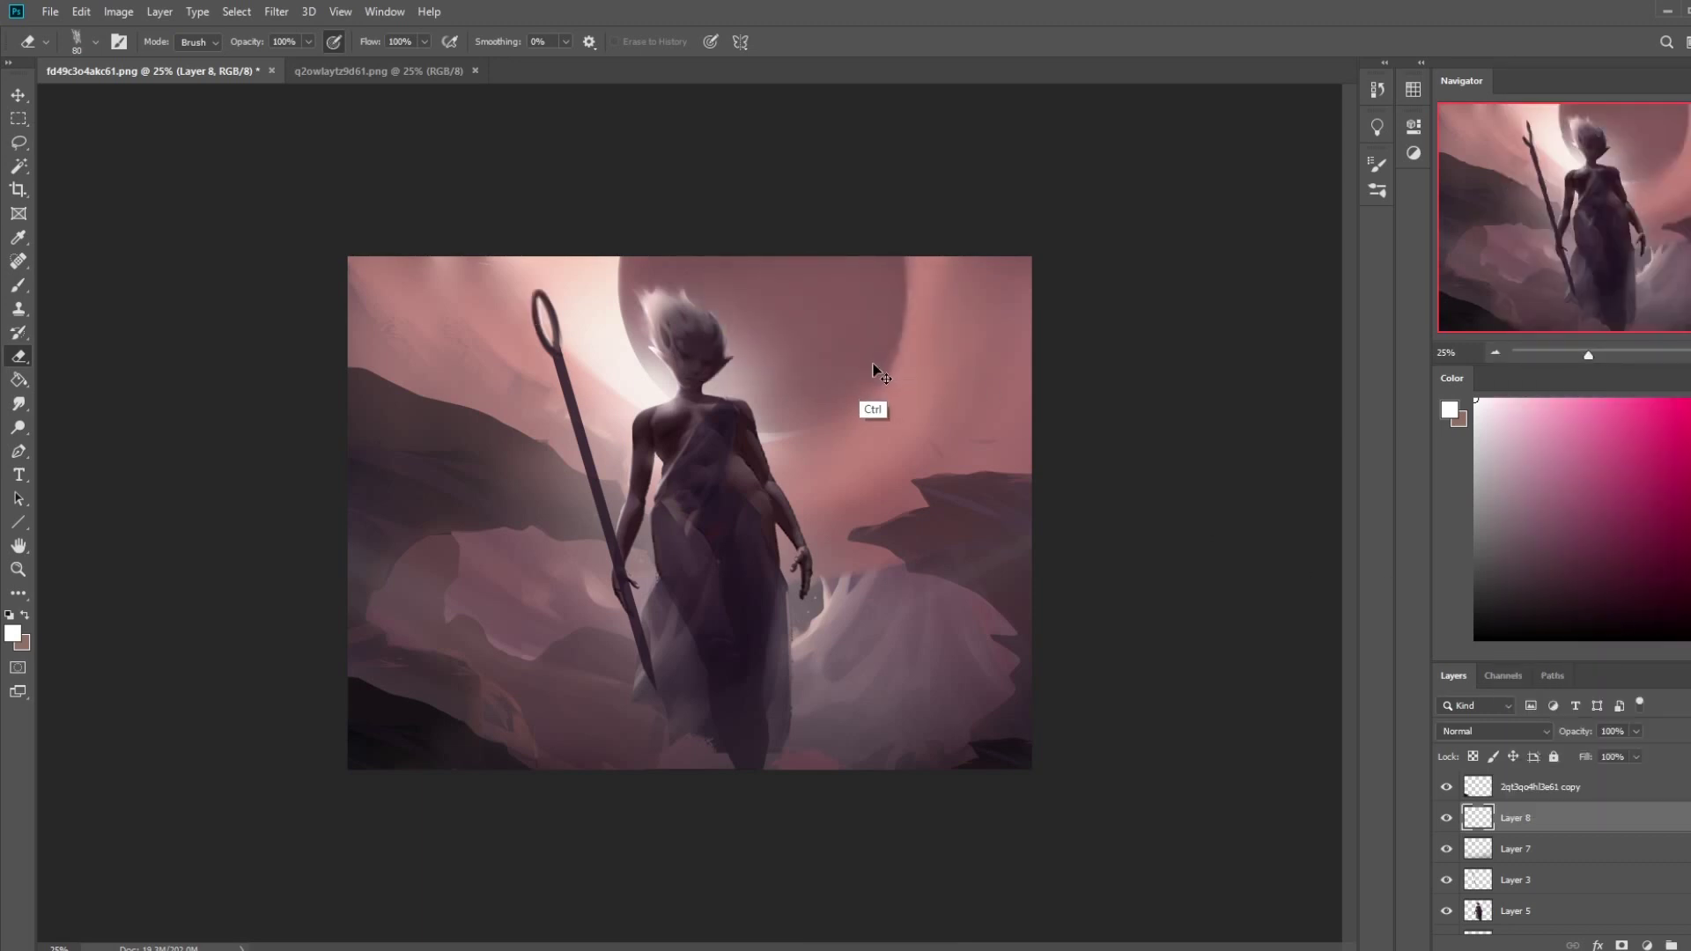
- Flatten the image, discarding the hidden layers
right_click(1515, 813)
left_click(1582, 608)
left_click(806, 361)
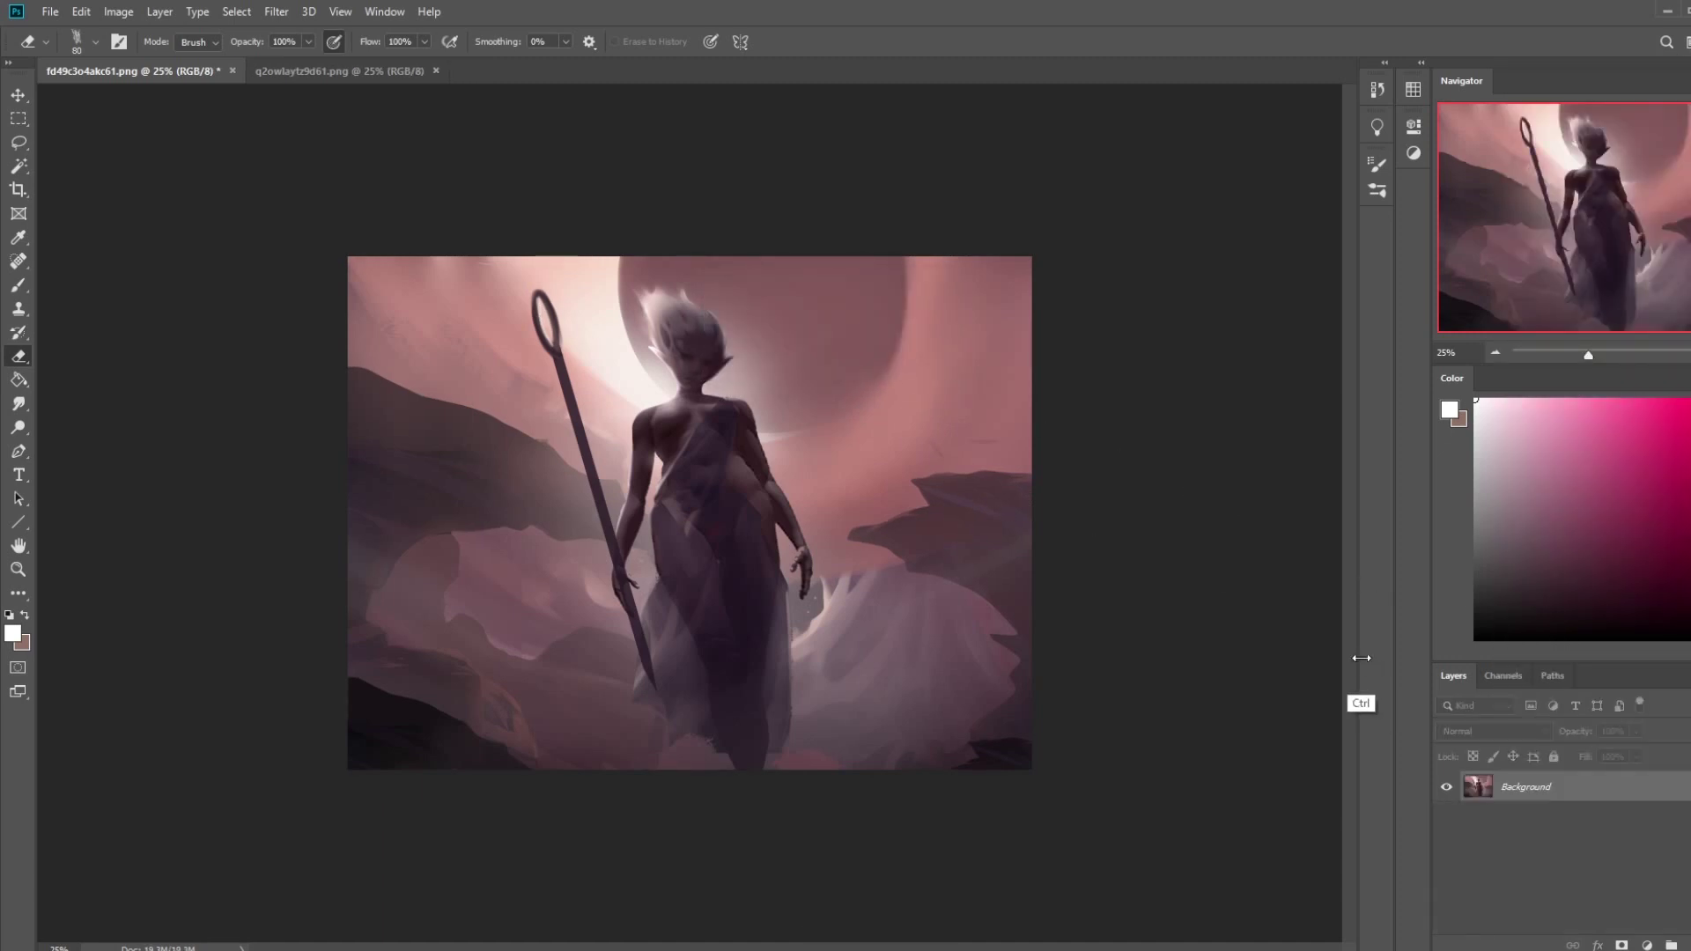
- Apply a Levels adjustment to the flattened image with input black at 13 and input white at 240
key("ctrl+l")
left_click_drag(1103, 562, 1110, 566)
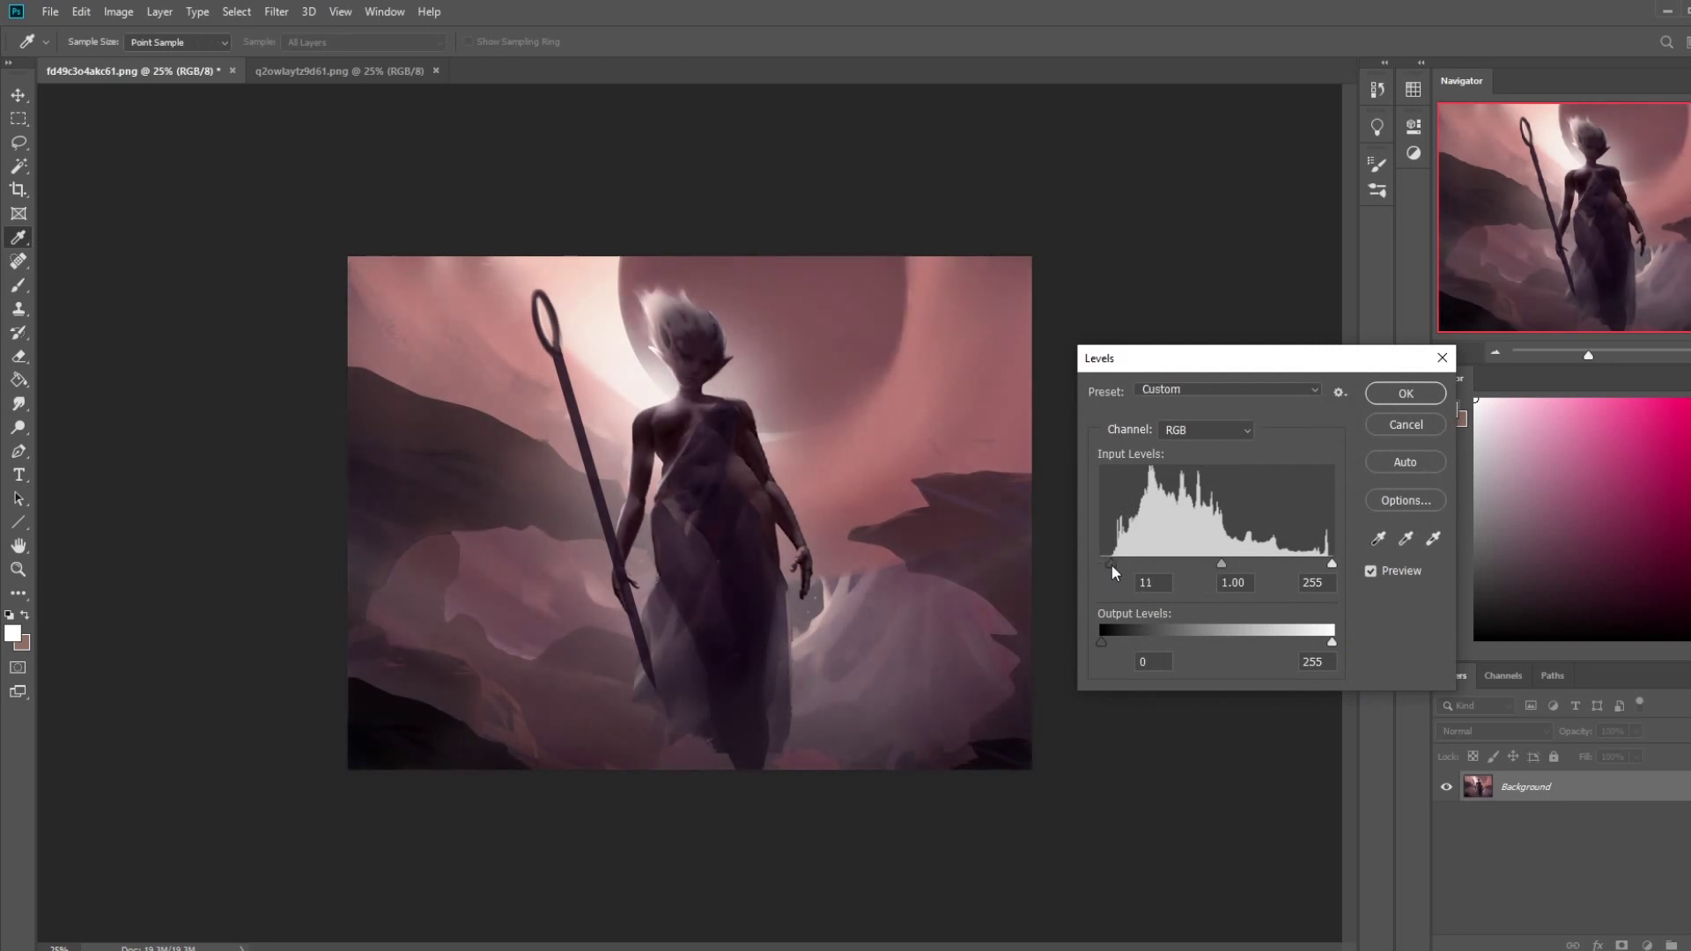
left_click_drag(1113, 567, 1115, 567)
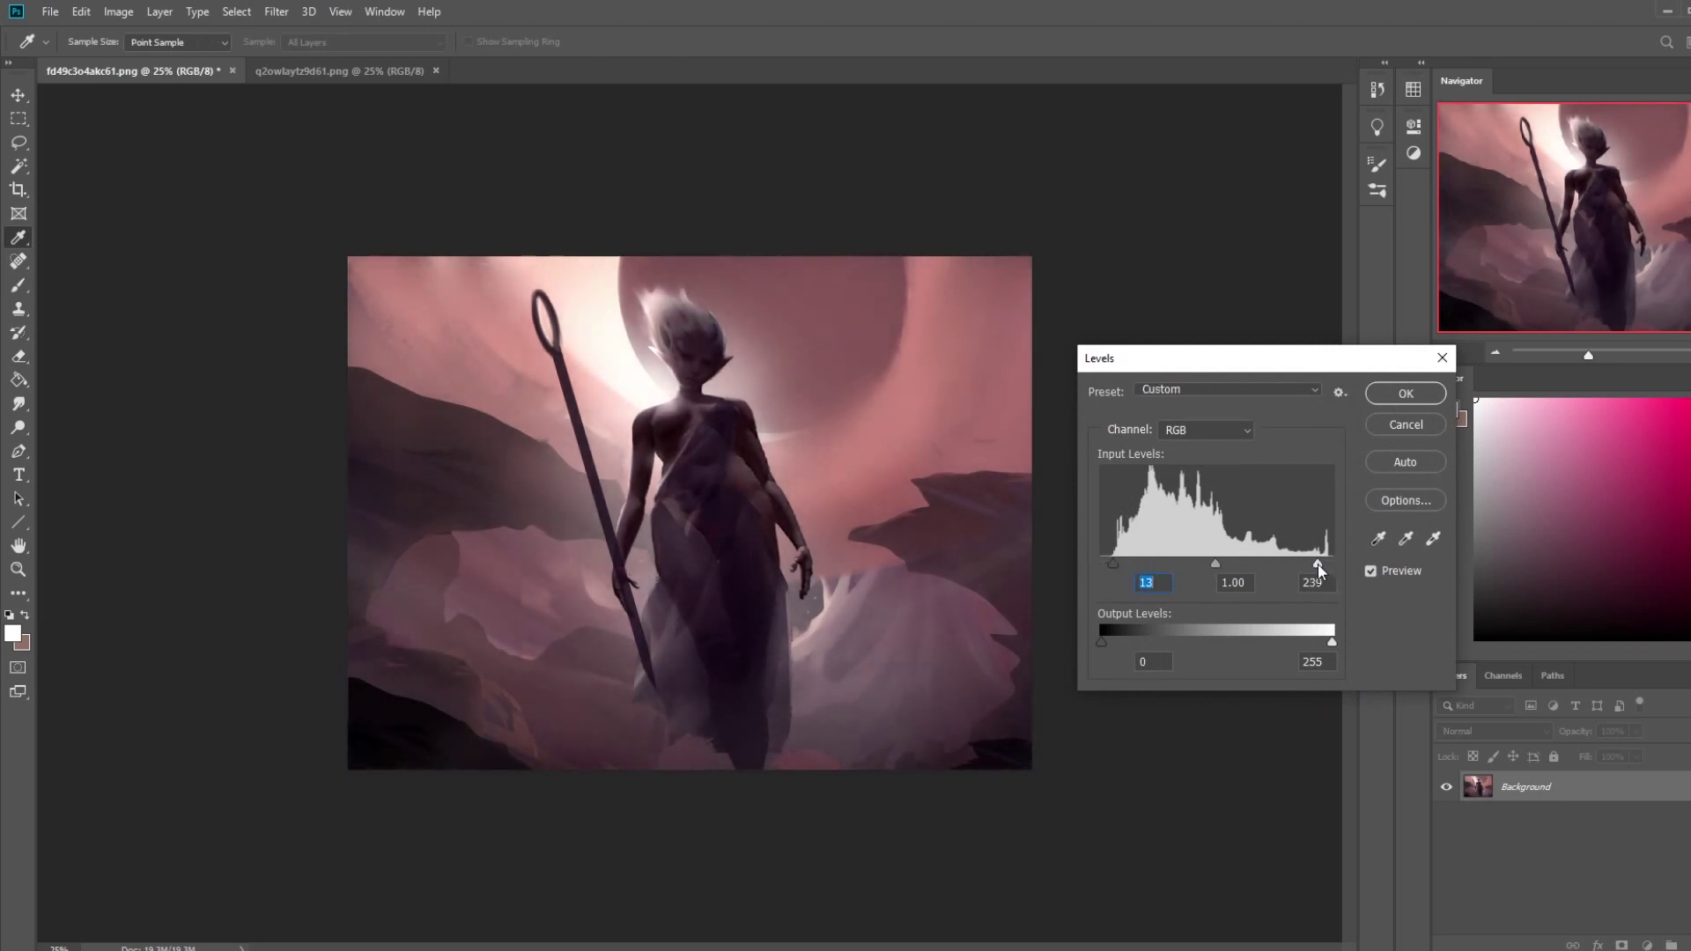
left_click(1318, 564)
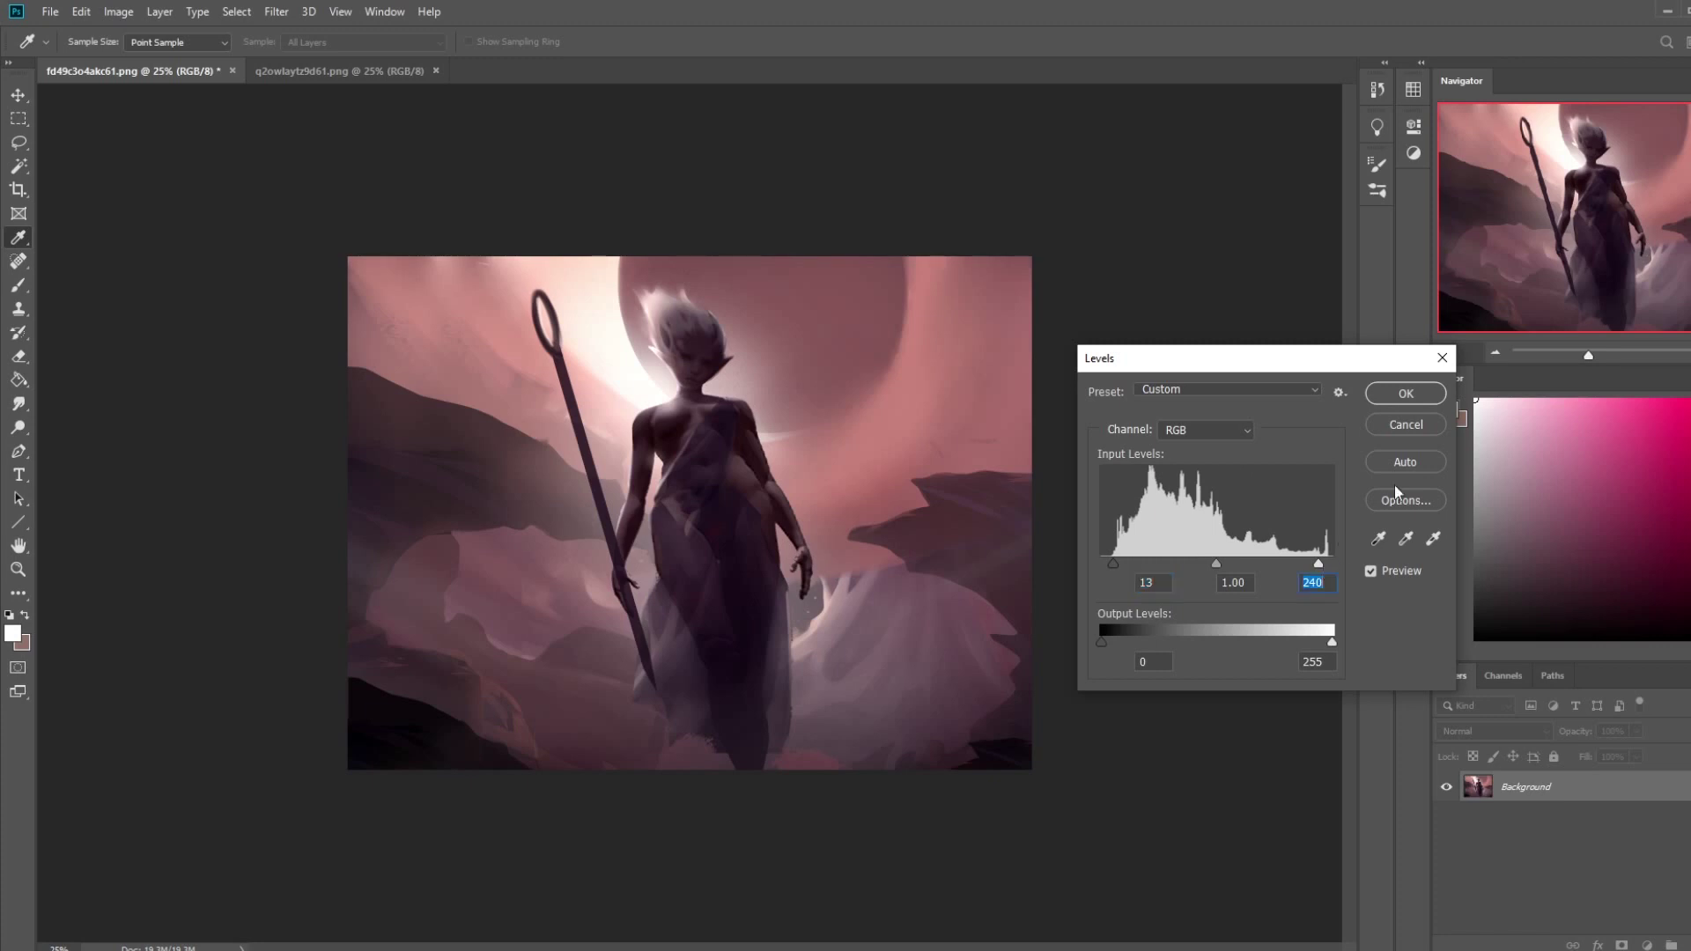
left_click(1406, 393)
- Revert the document to the Fill Opacity Change history state, before the flattening and Levels adjustment
left_click(1378, 89)
left_click(1226, 608)
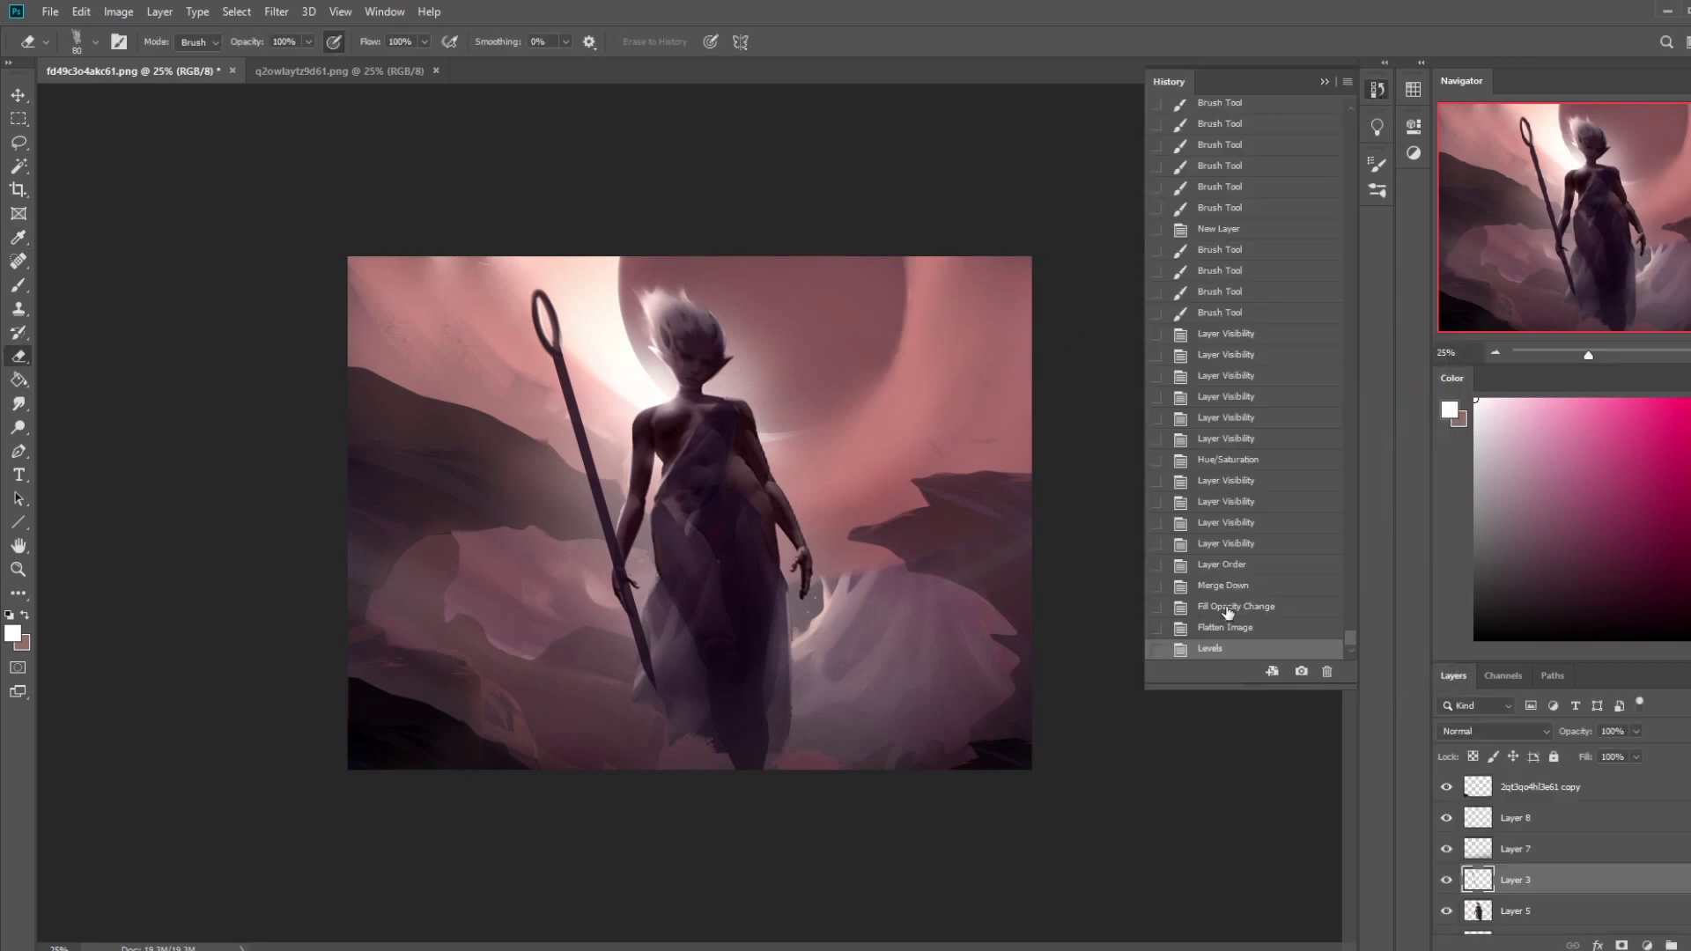
- Restore the flattened, Levels-adjusted version of the painting from the document's history
left_click(1229, 650)
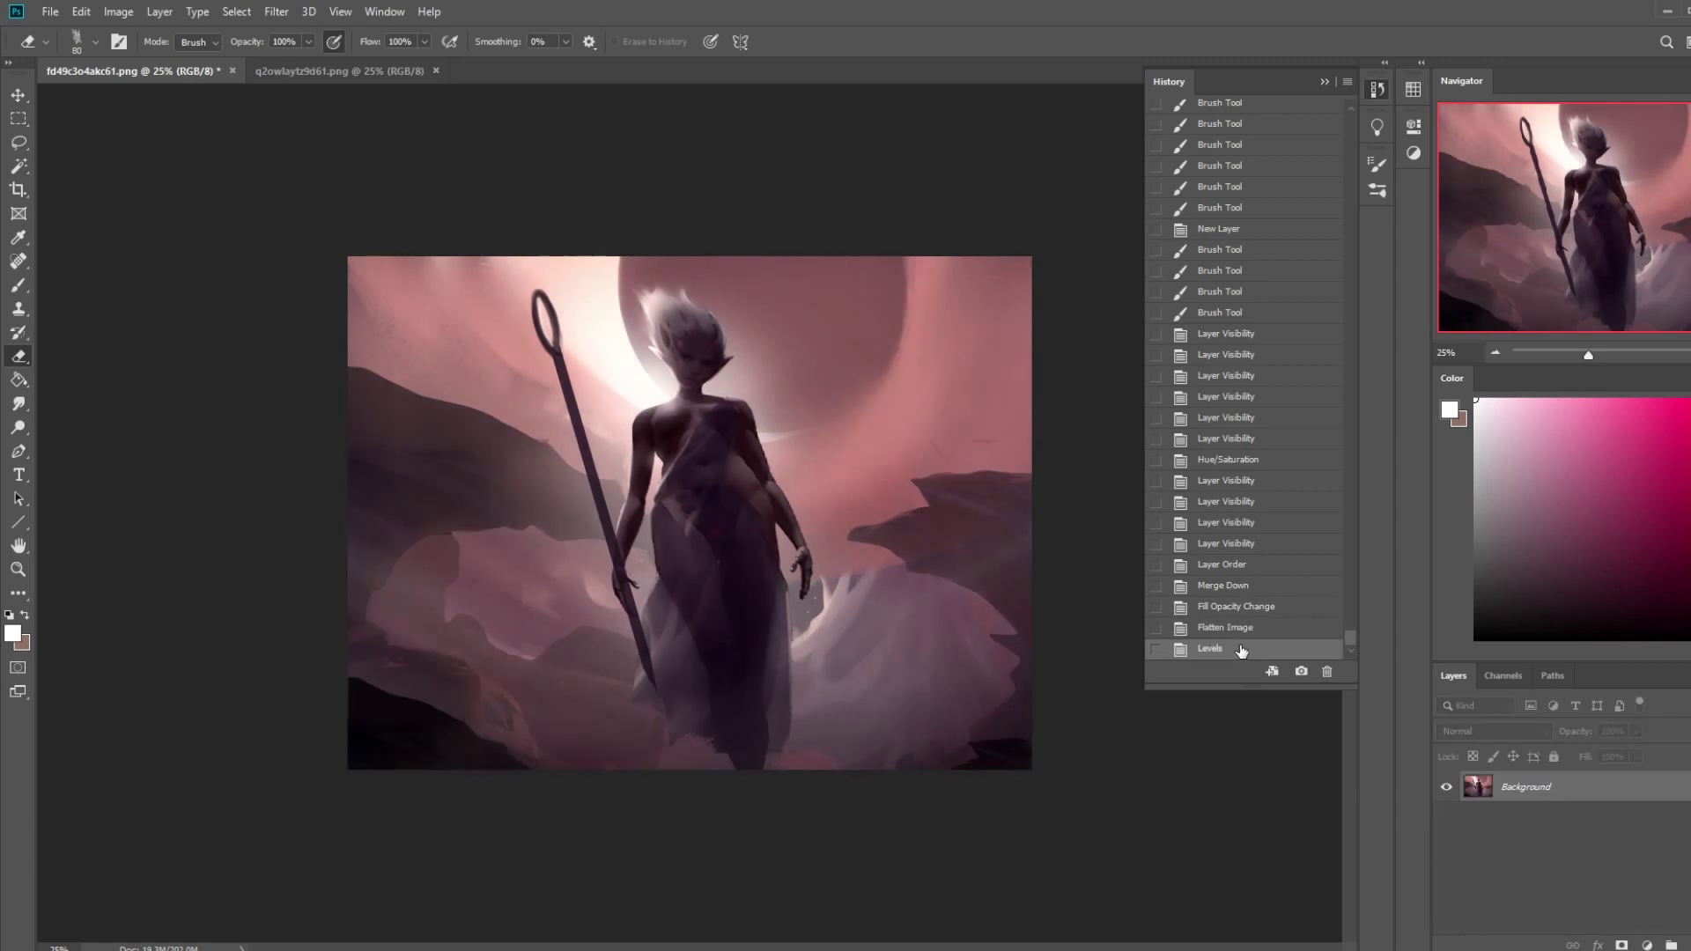
left_click(1324, 82)
- Try Hue/Saturation hue shifts of -11, -140, -14 and -16 on the flattened painting, resetting the hue to 0
key("ctrl+u")
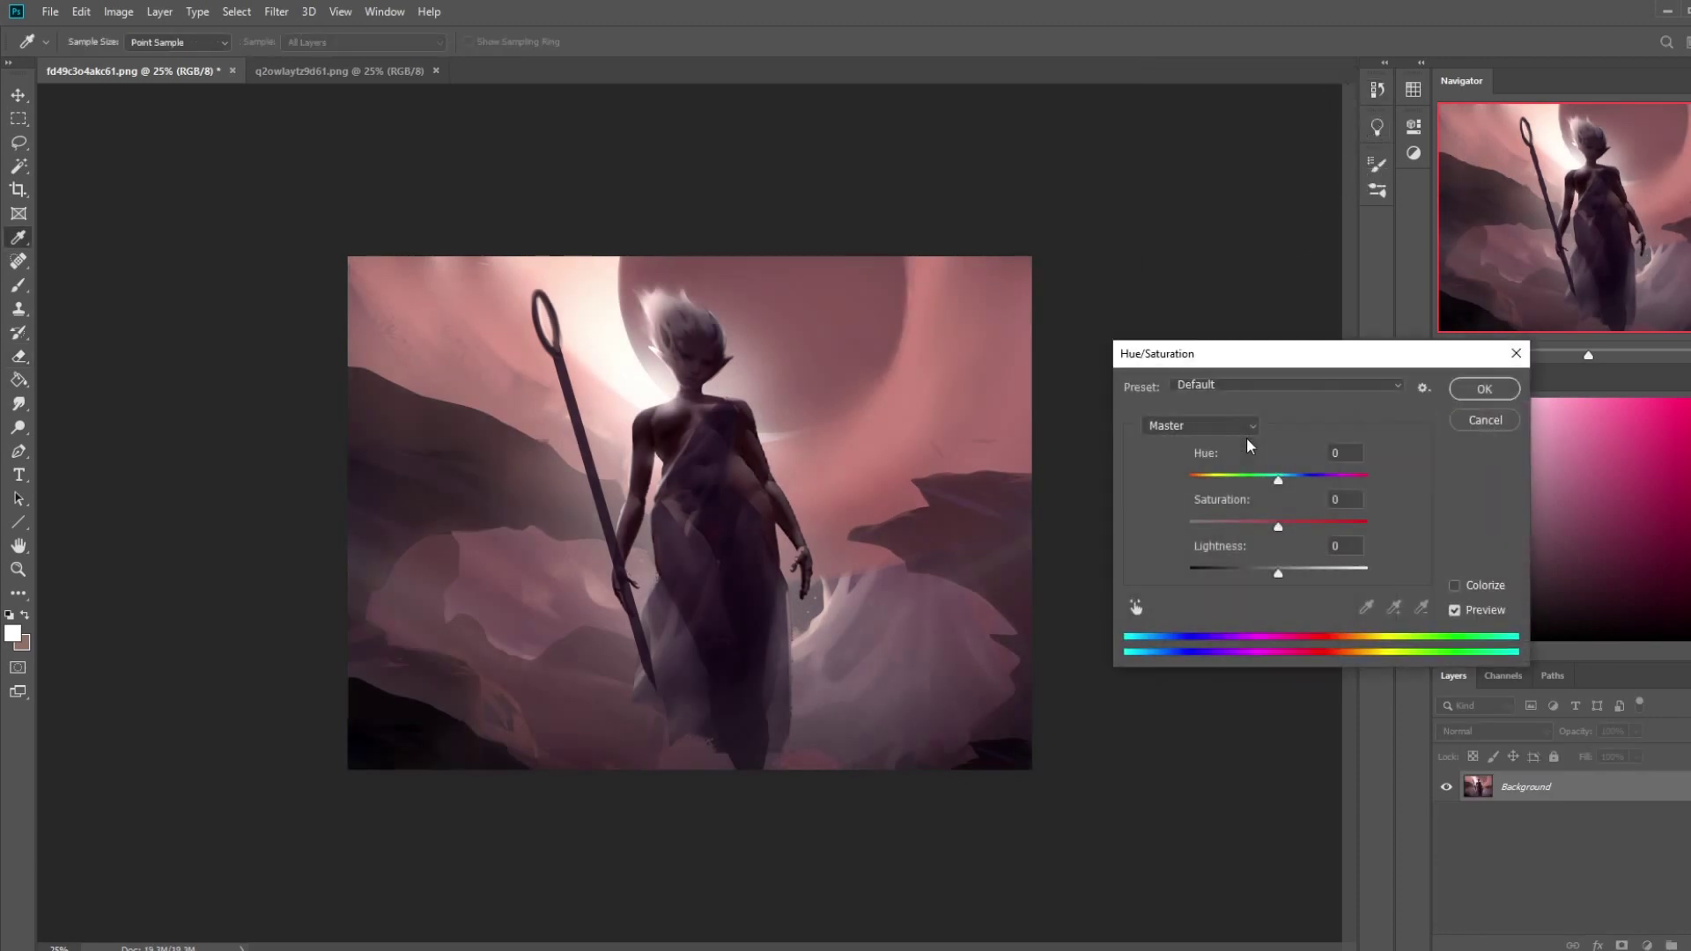
left_click_drag(1276, 479, 1269, 483)
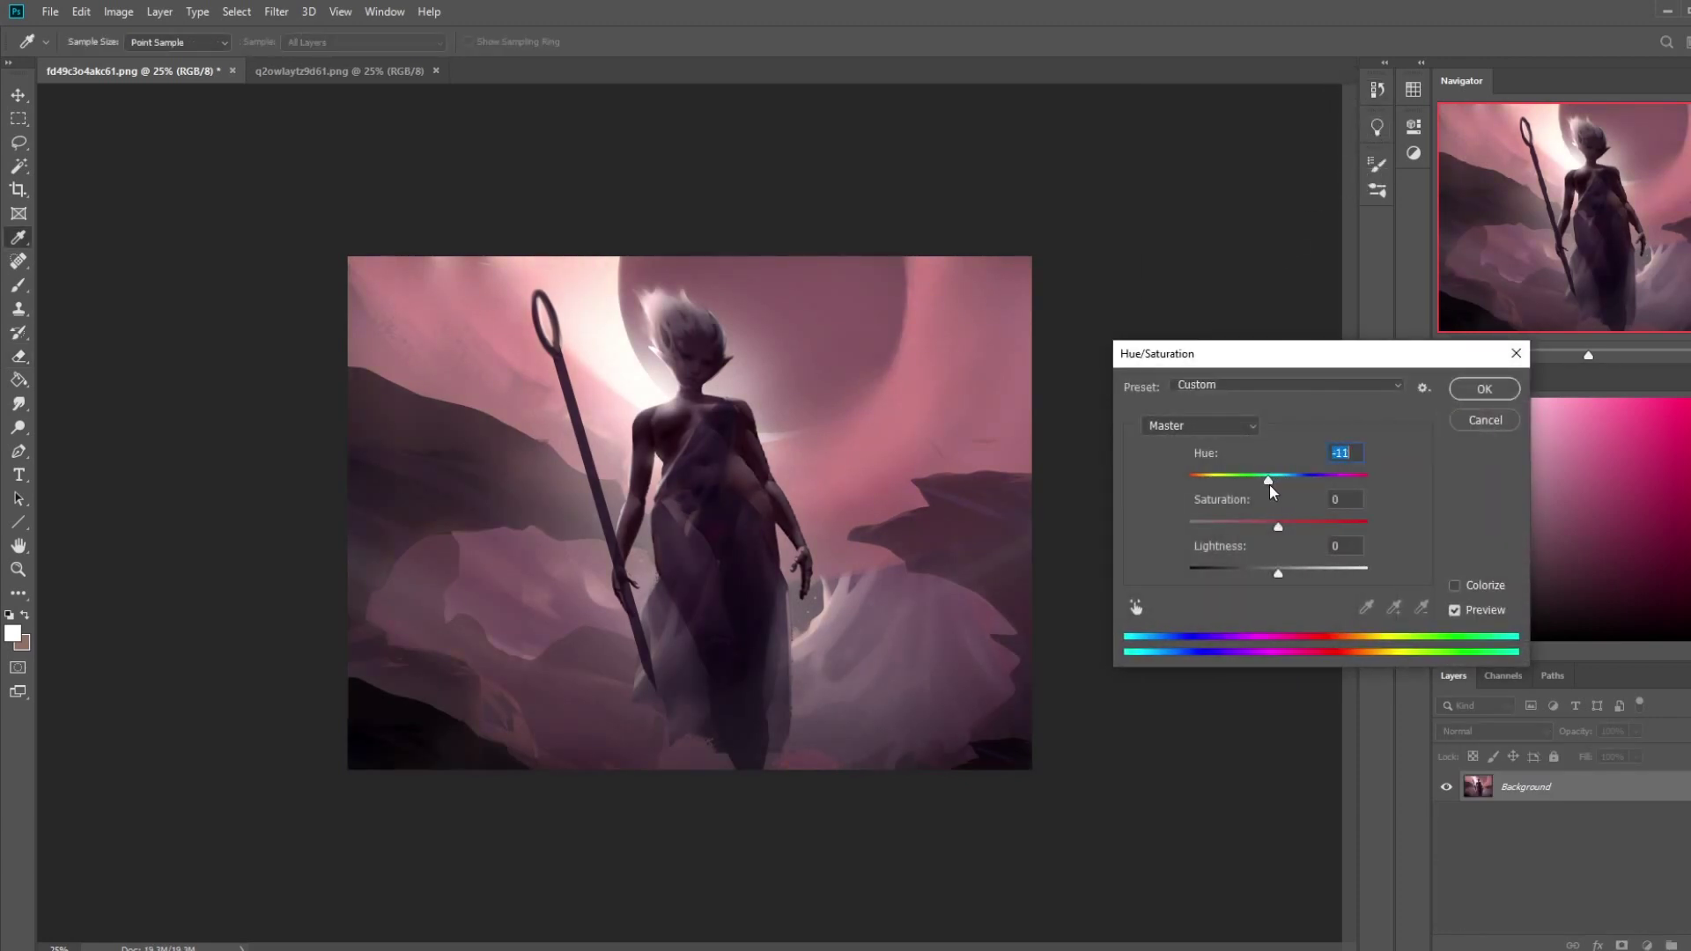
left_click_drag(1270, 485, 1204, 488)
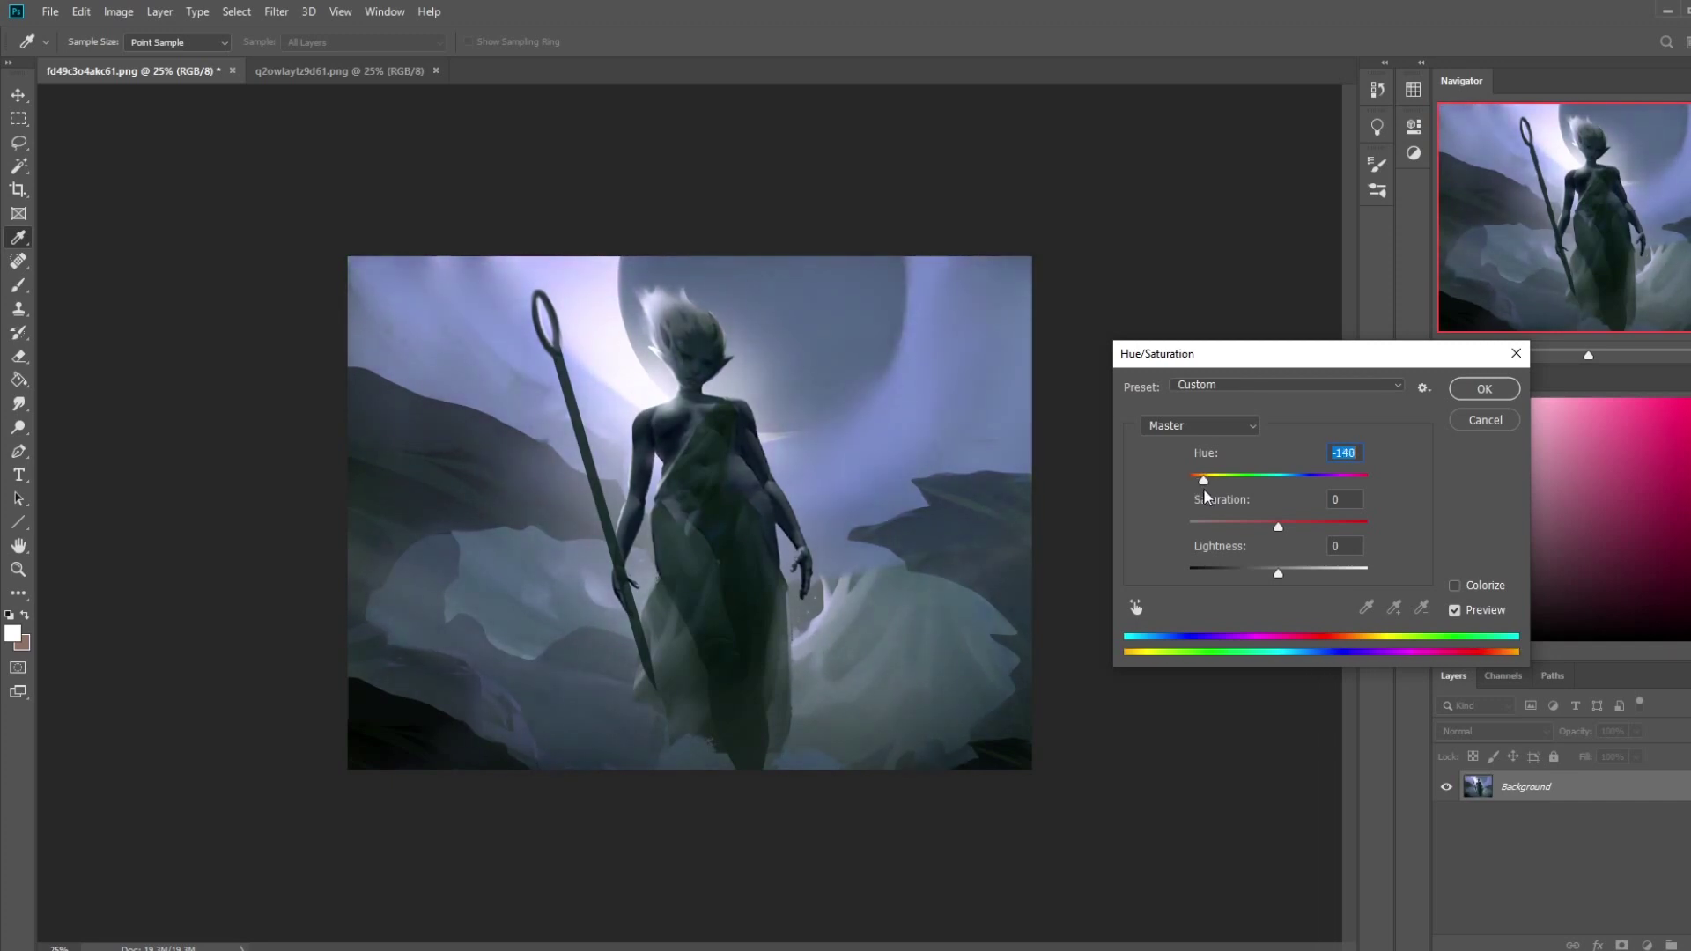
left_click_drag(1203, 488, 1267, 489)
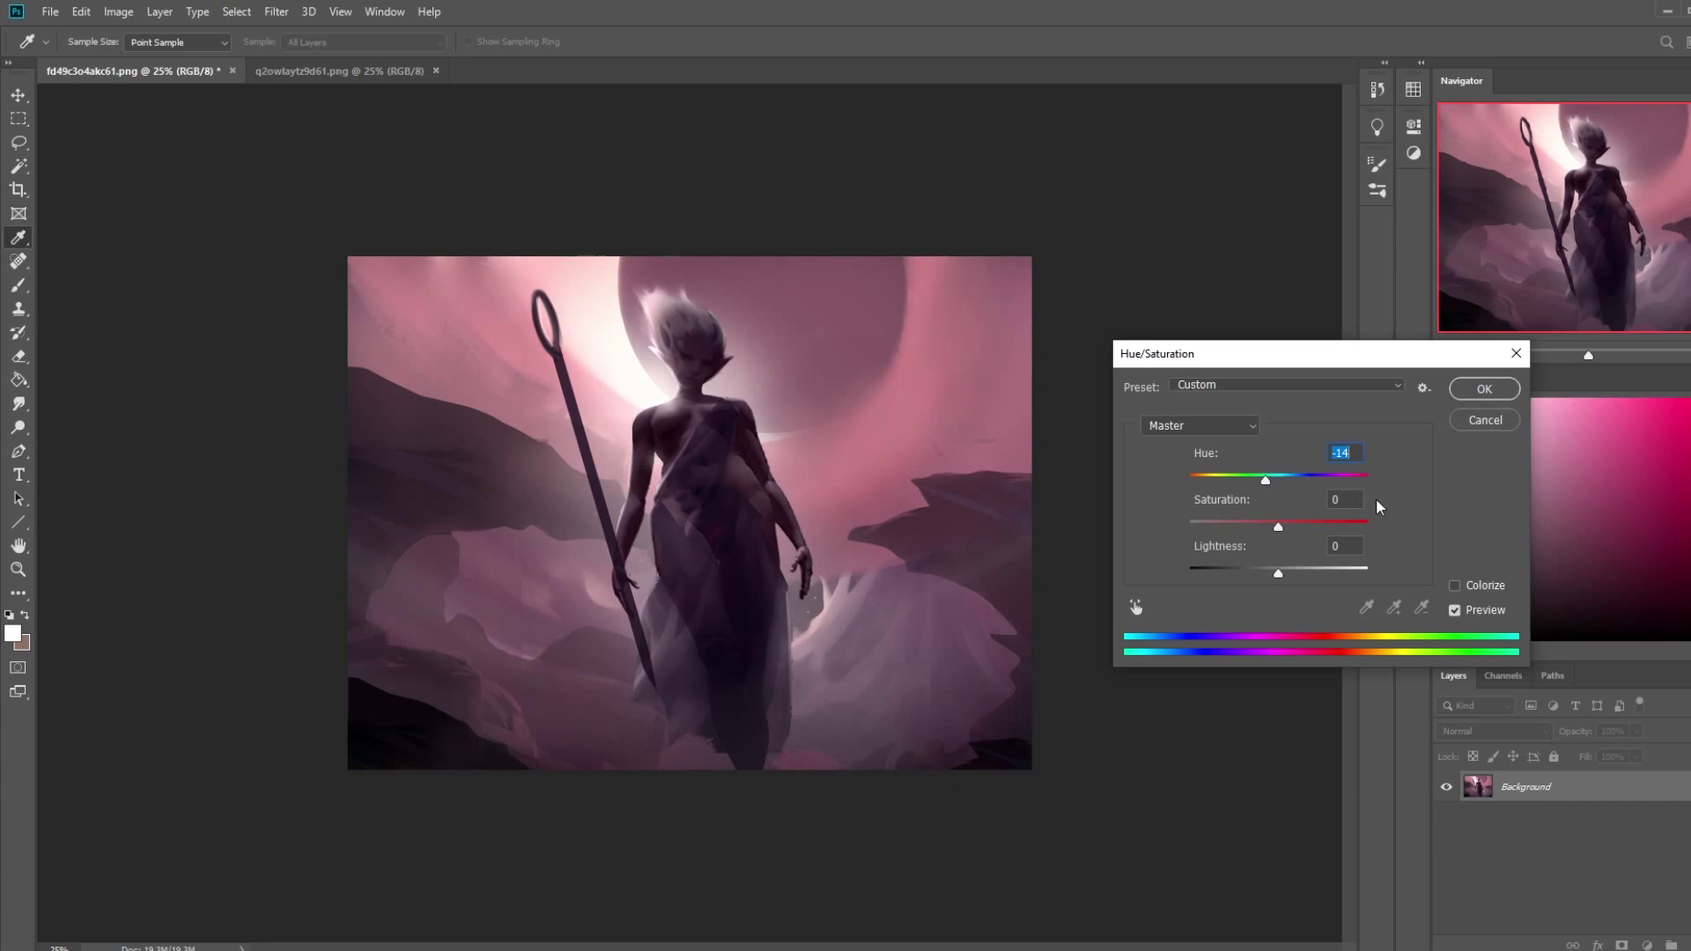
type("0")
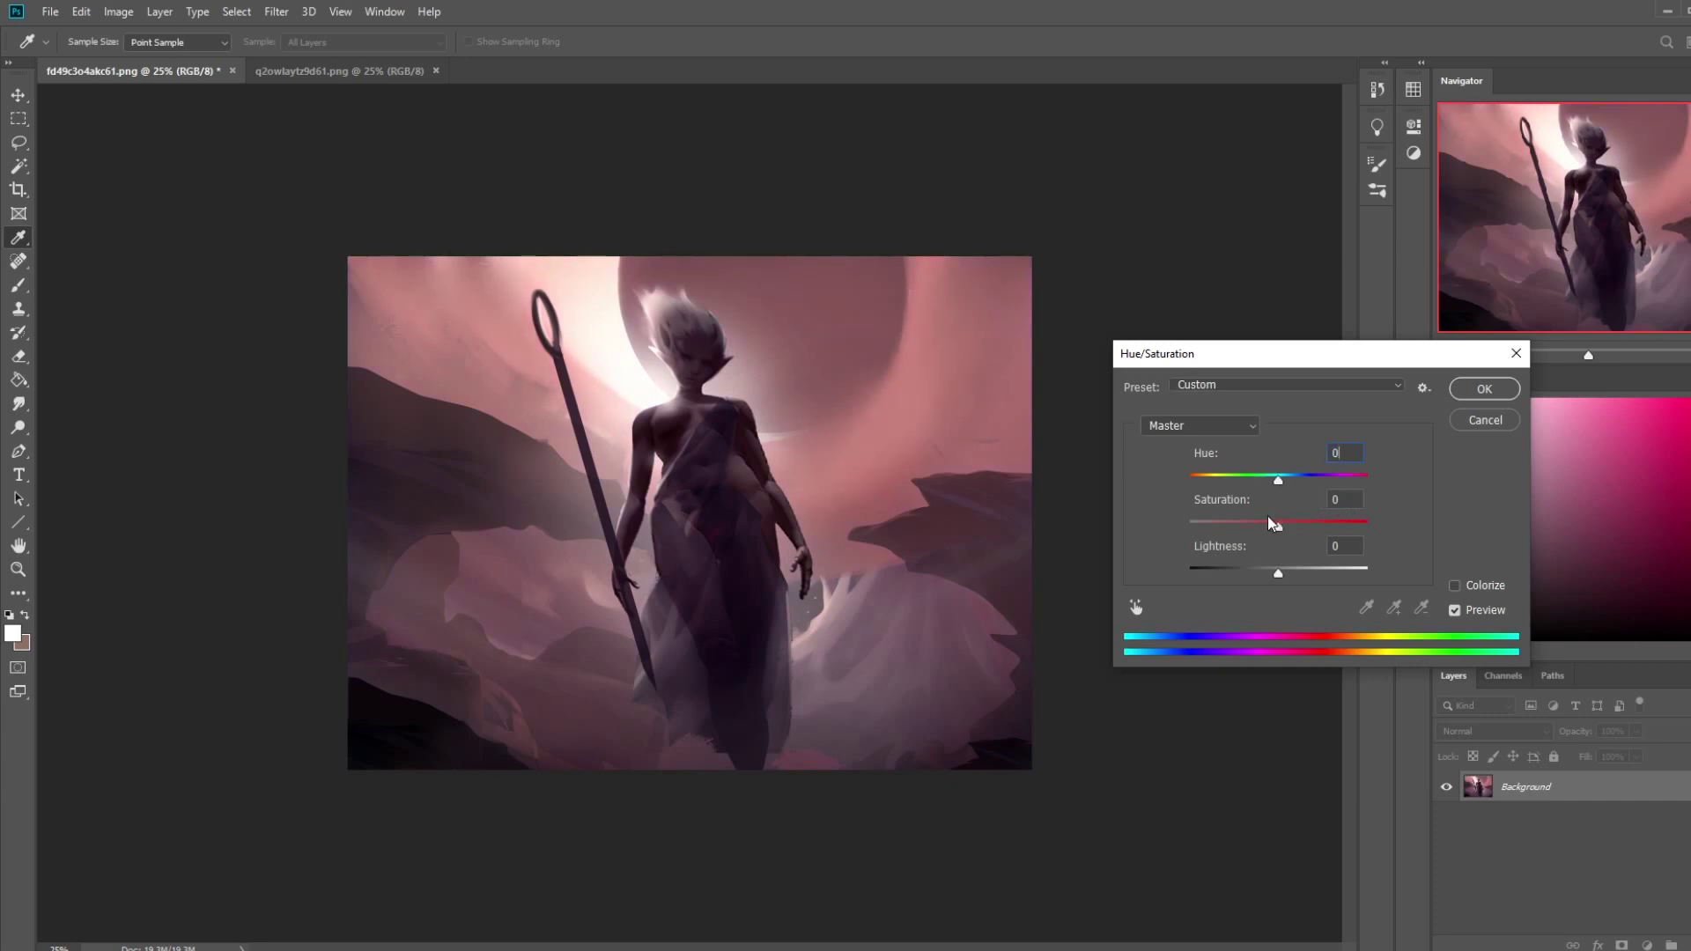
left_click_drag(1279, 481, 1265, 481)
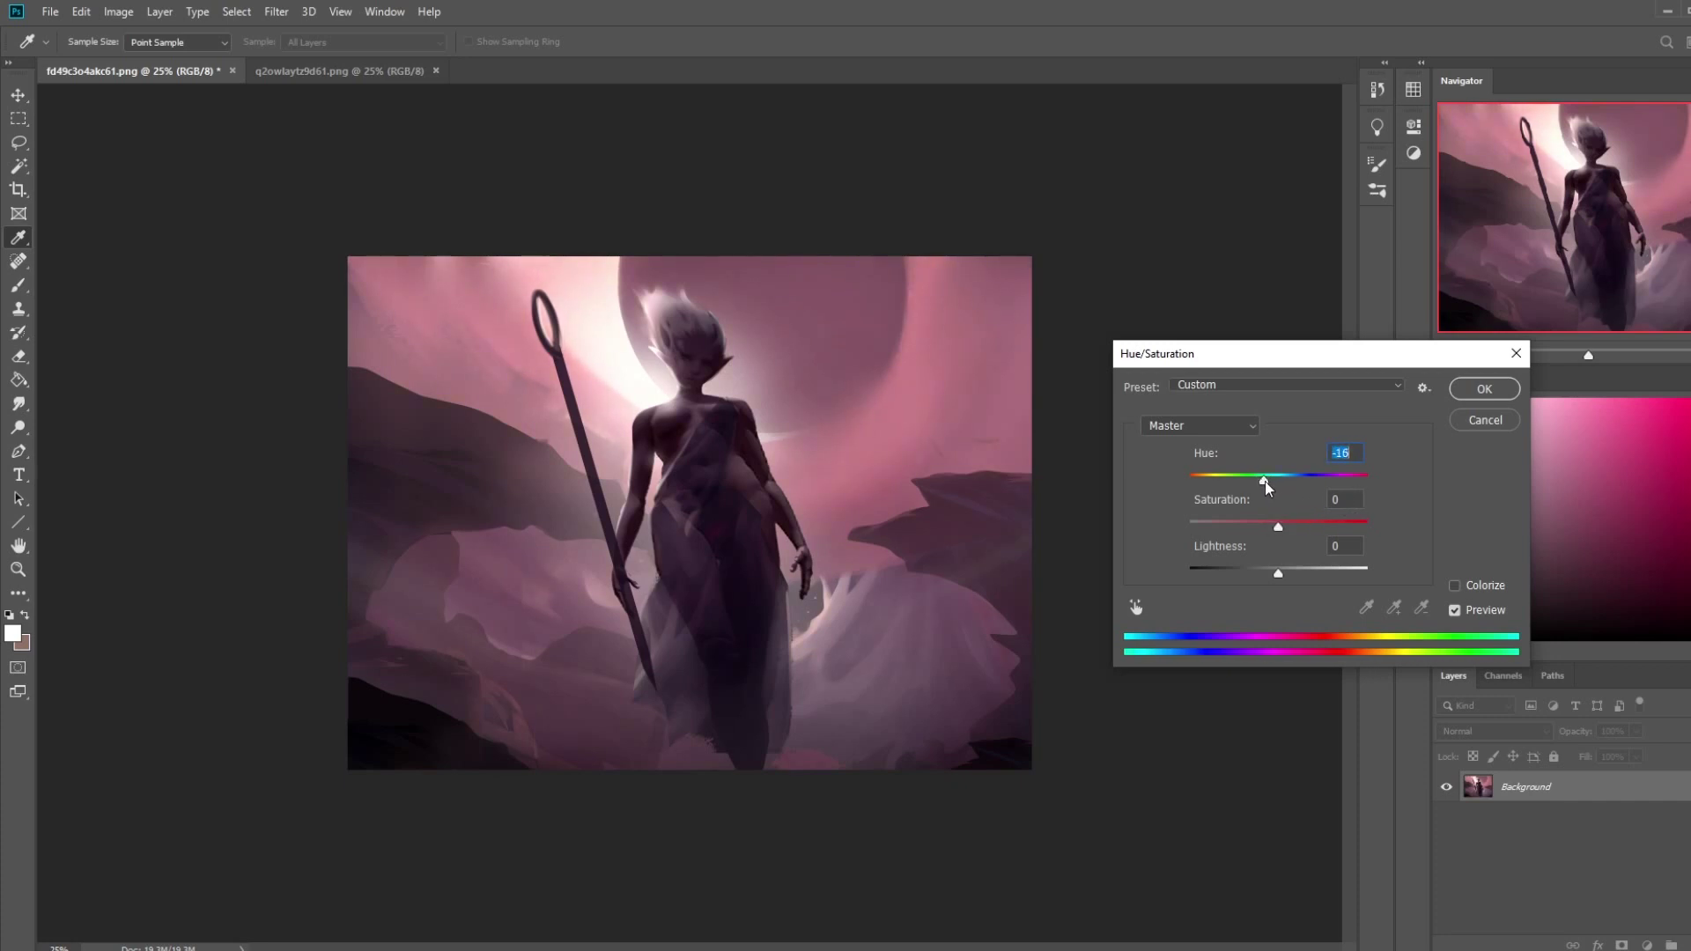
type("0")
key("Return")
key("e")
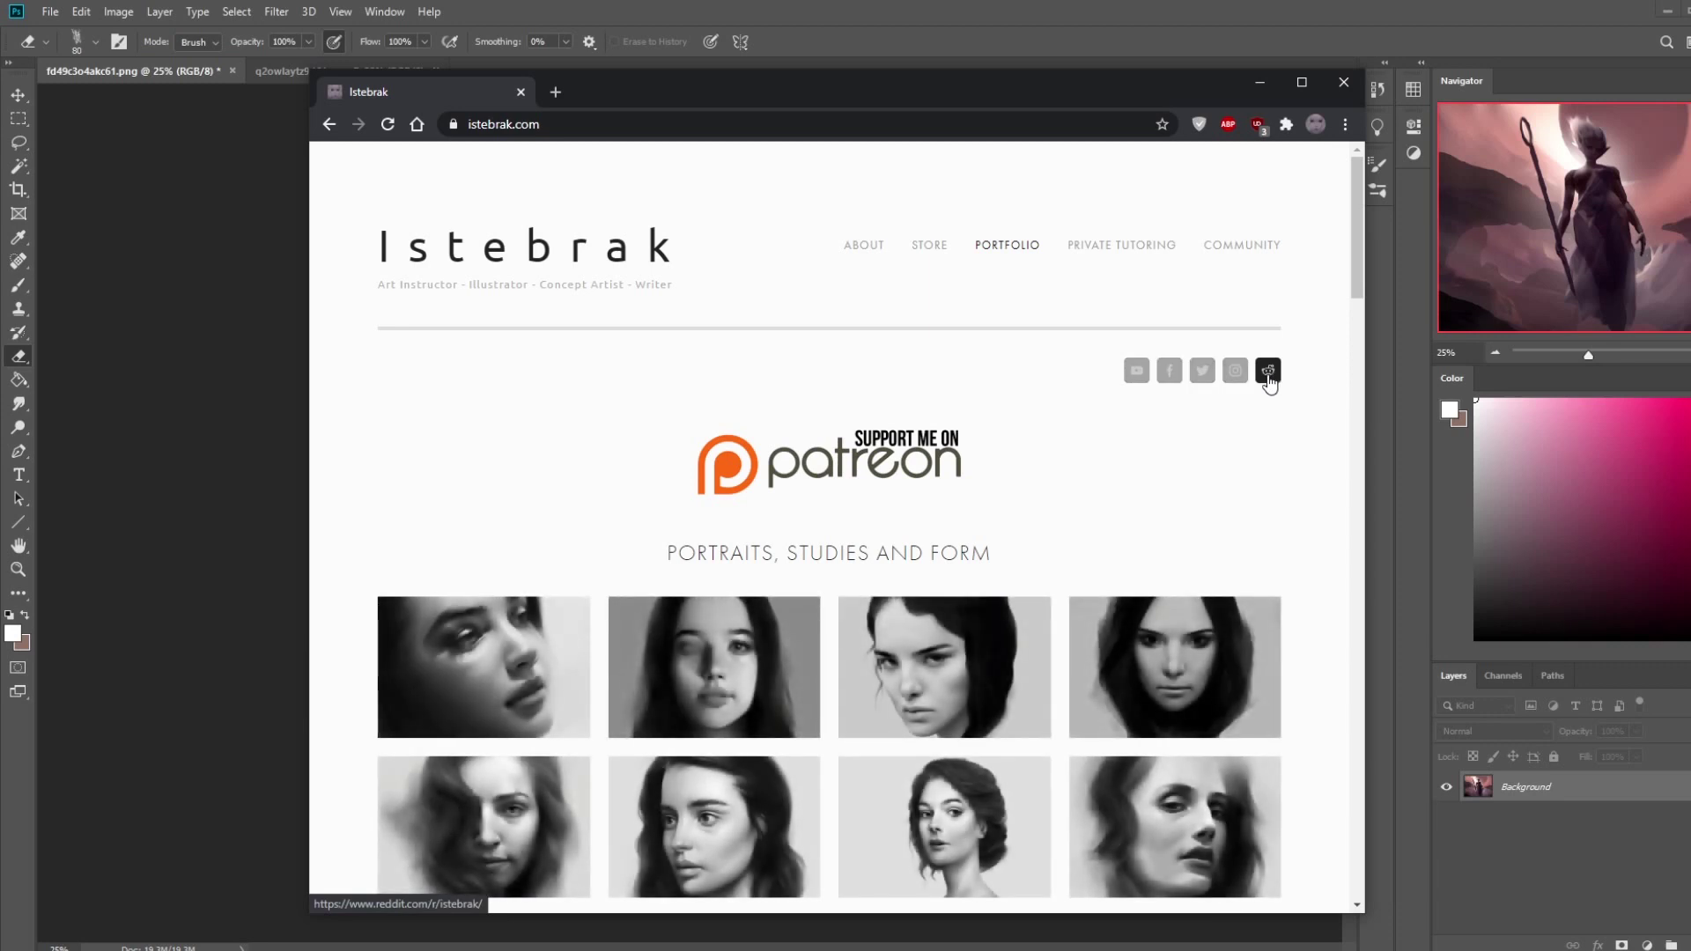
- In Chrome, open the istebrak subreddit from istebrak.com and look through the site's store of brush sets and PortraitStudio
left_click(1268, 376)
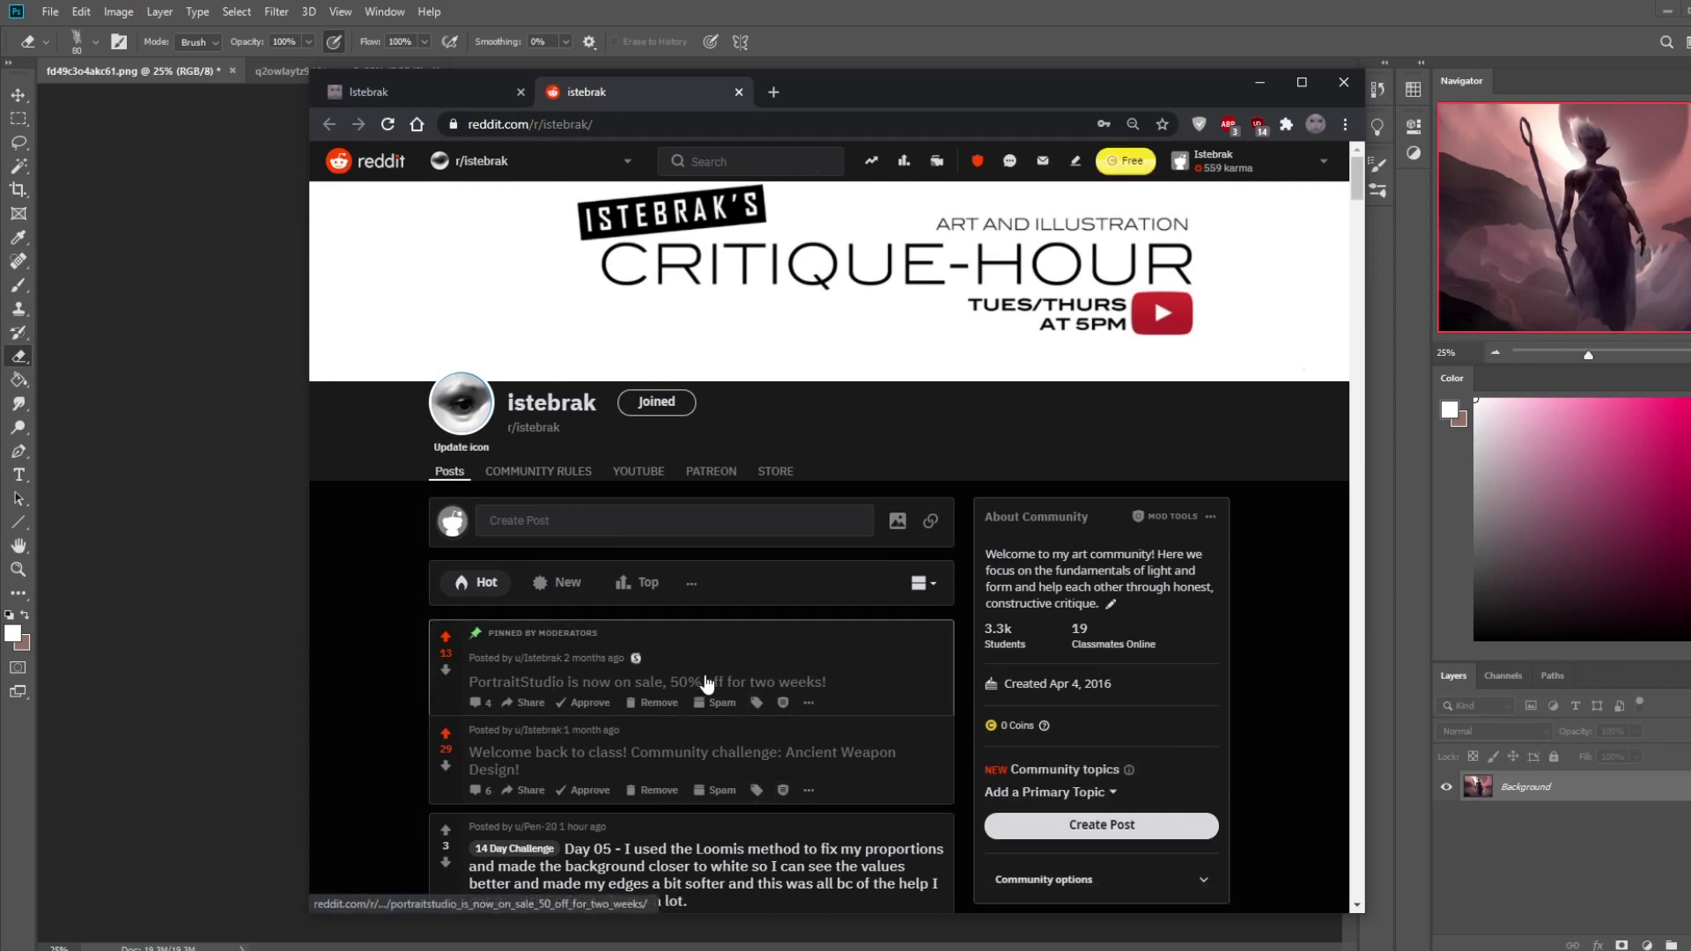
left_click(418, 88)
left_click(932, 249)
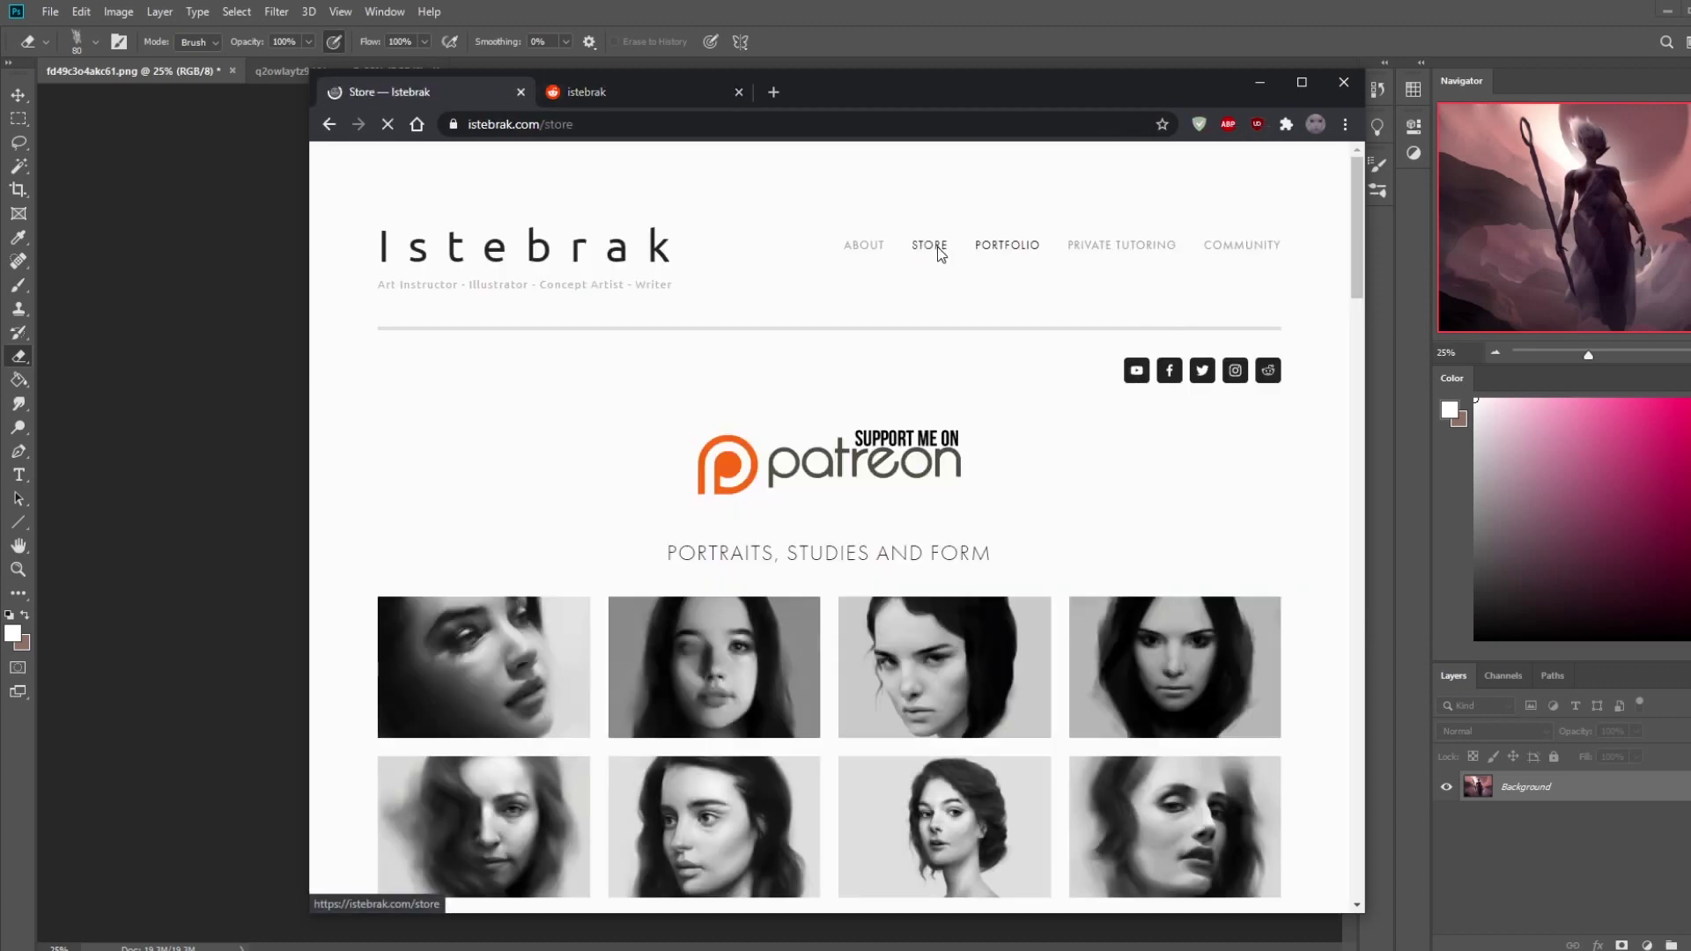
scroll(908, 539, "down", 4)
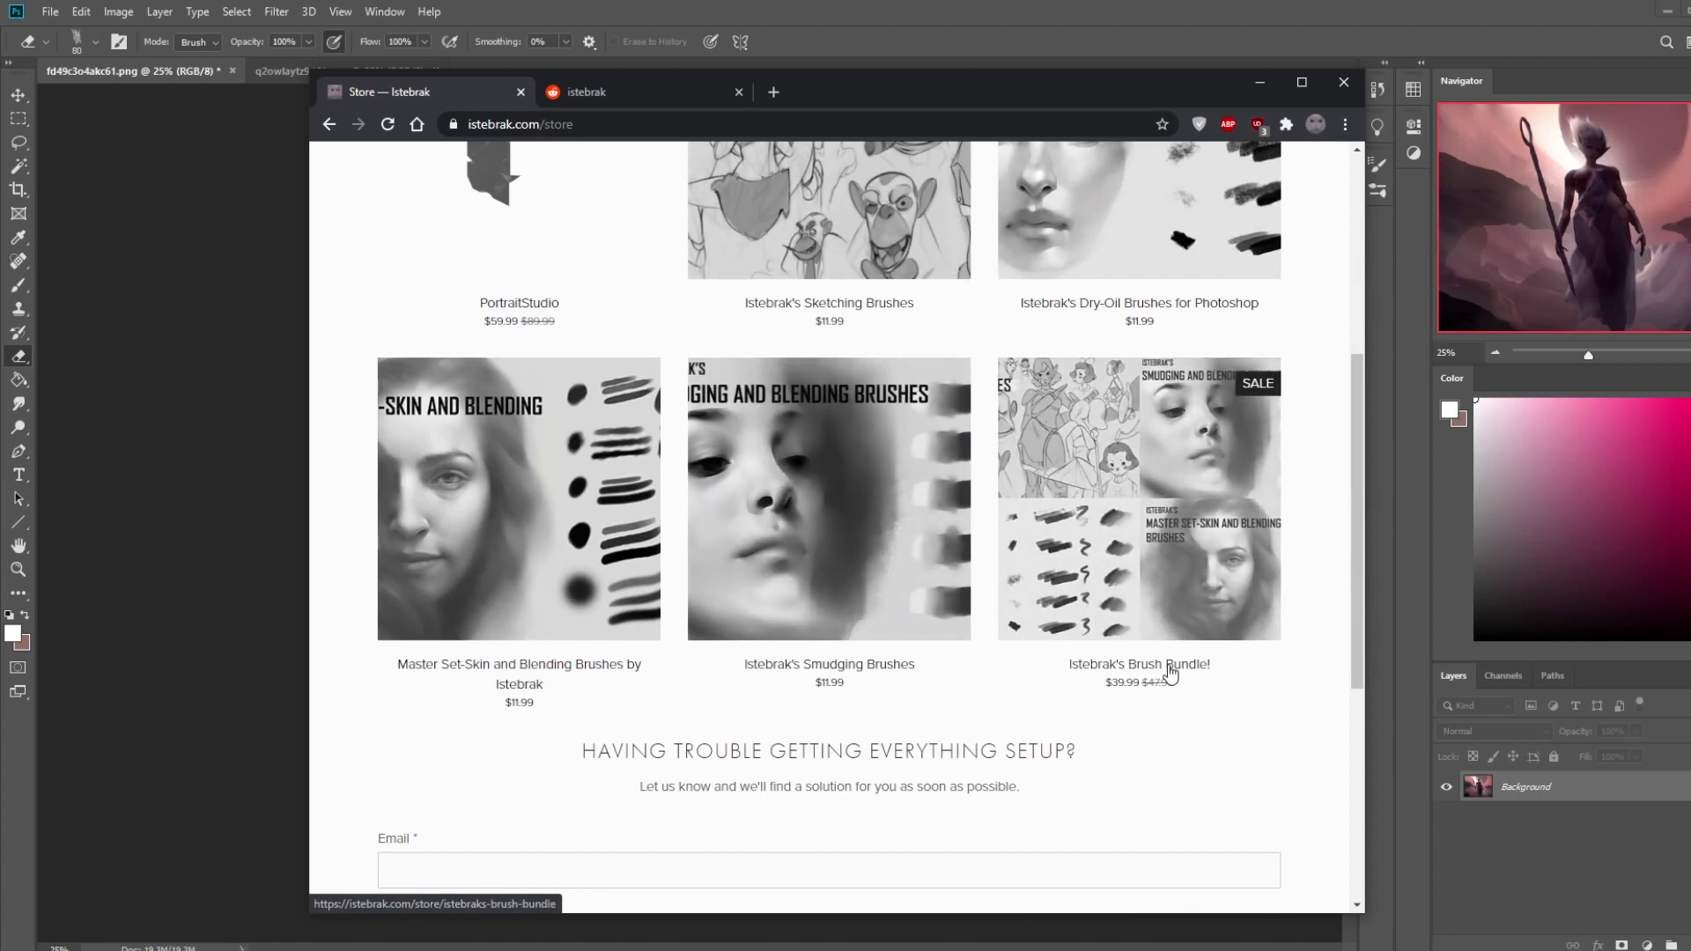
scroll(1306, 593, "up", 4)
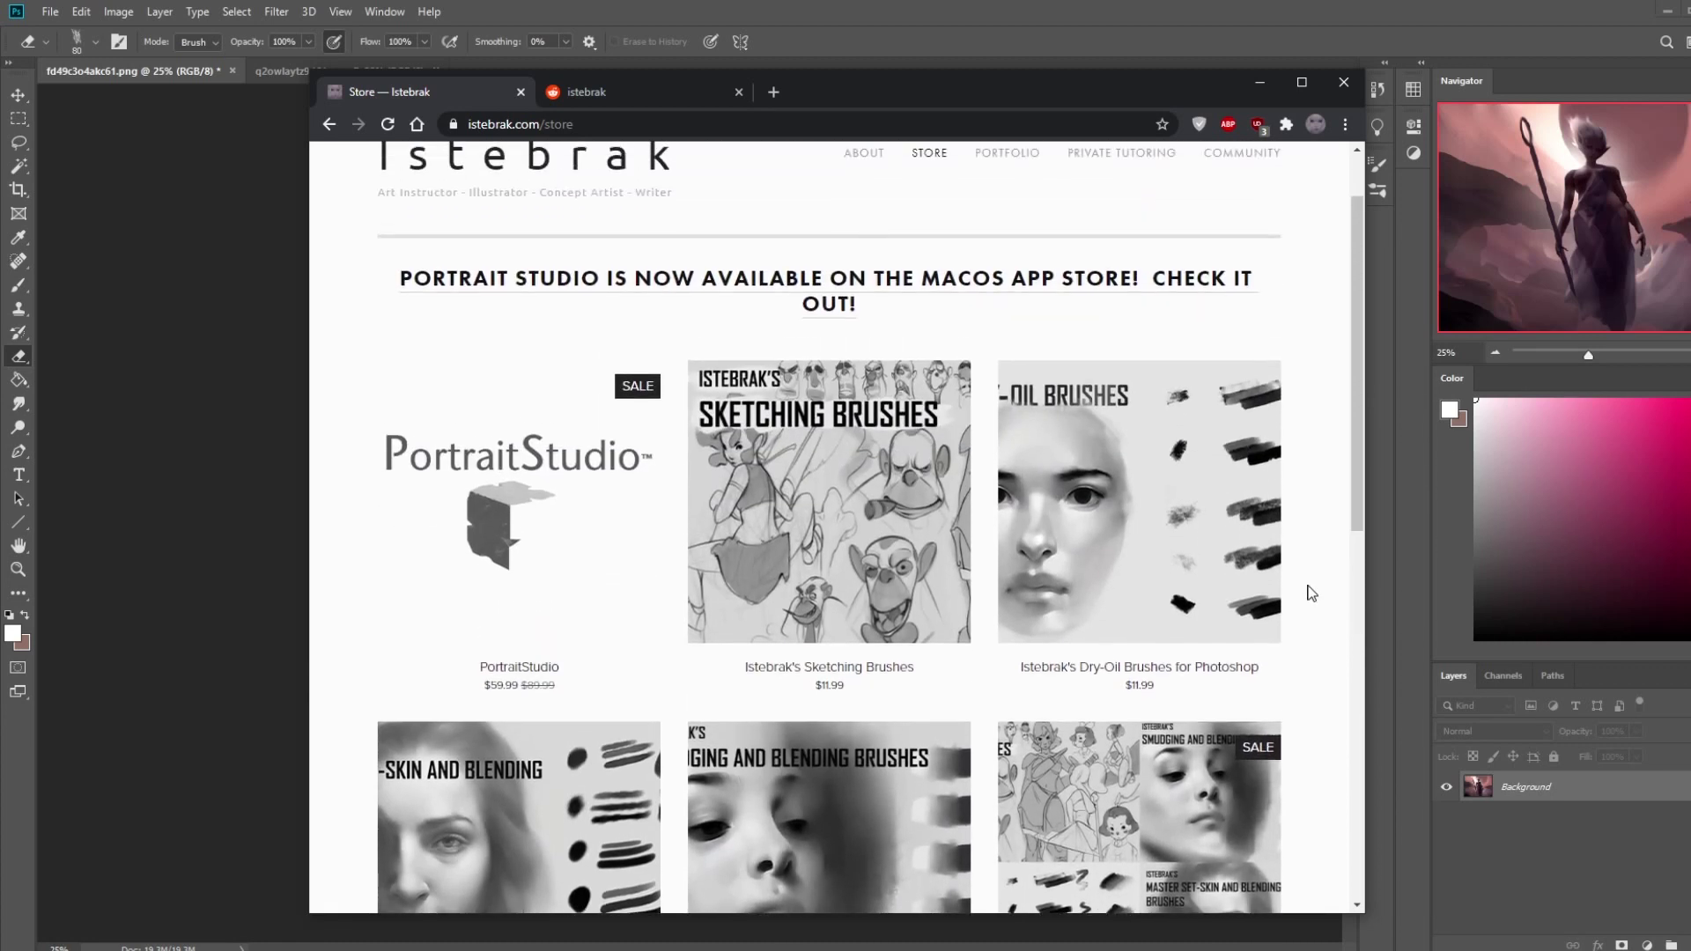
left_click(642, 92)
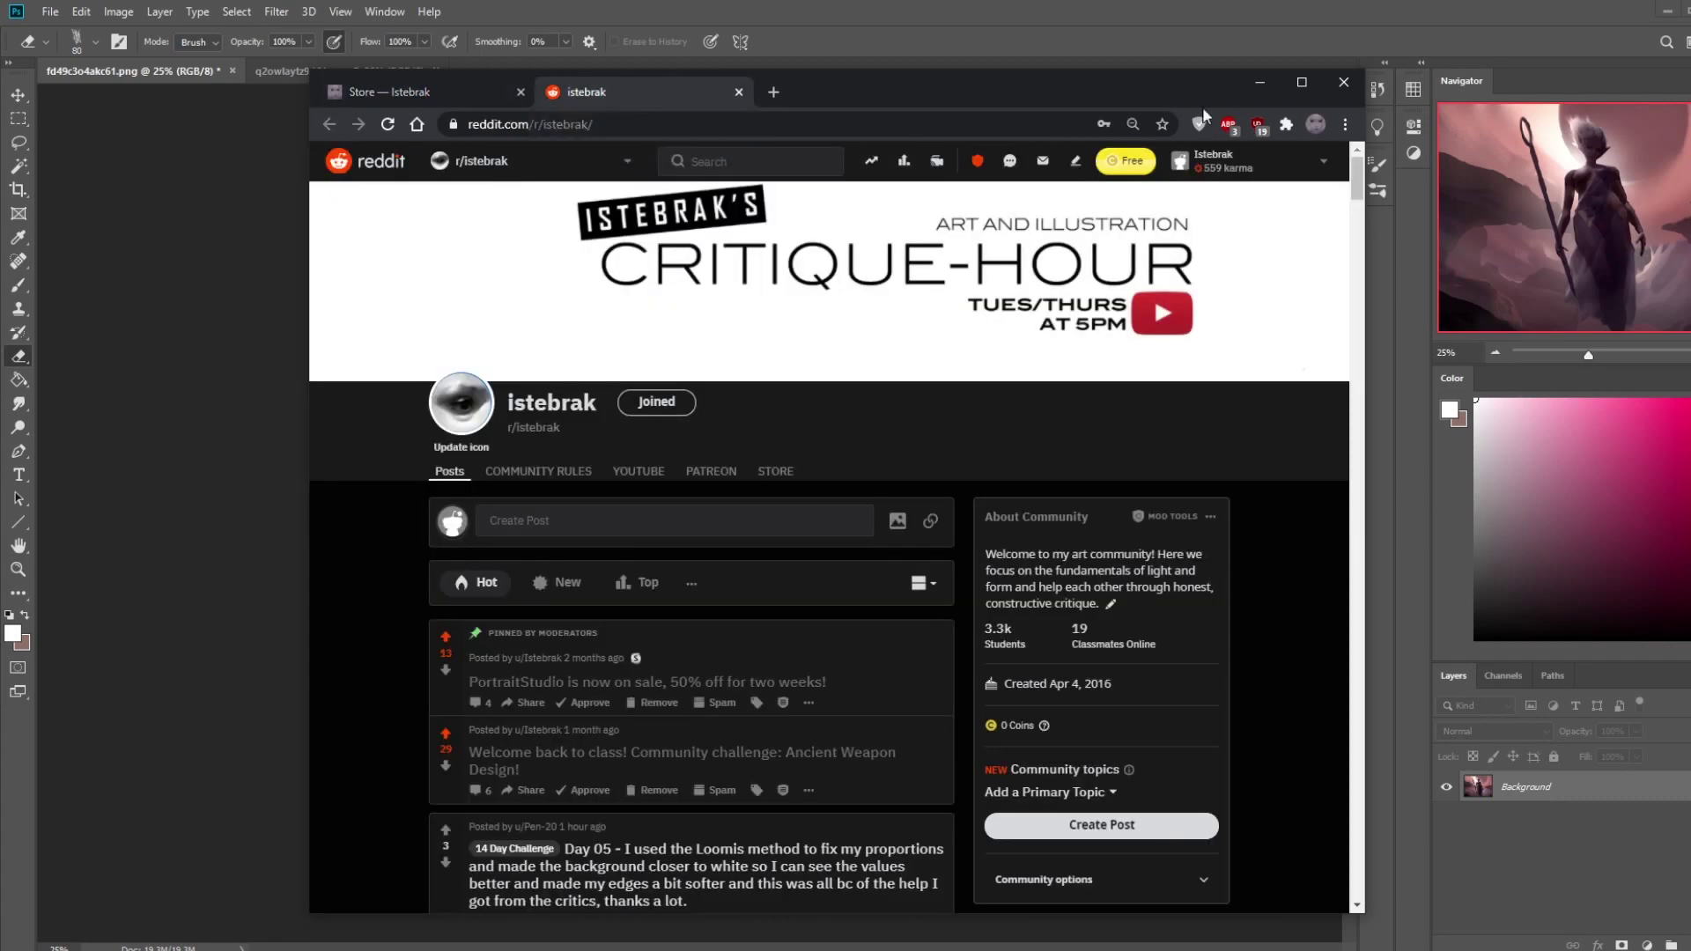
left_click(1259, 88)
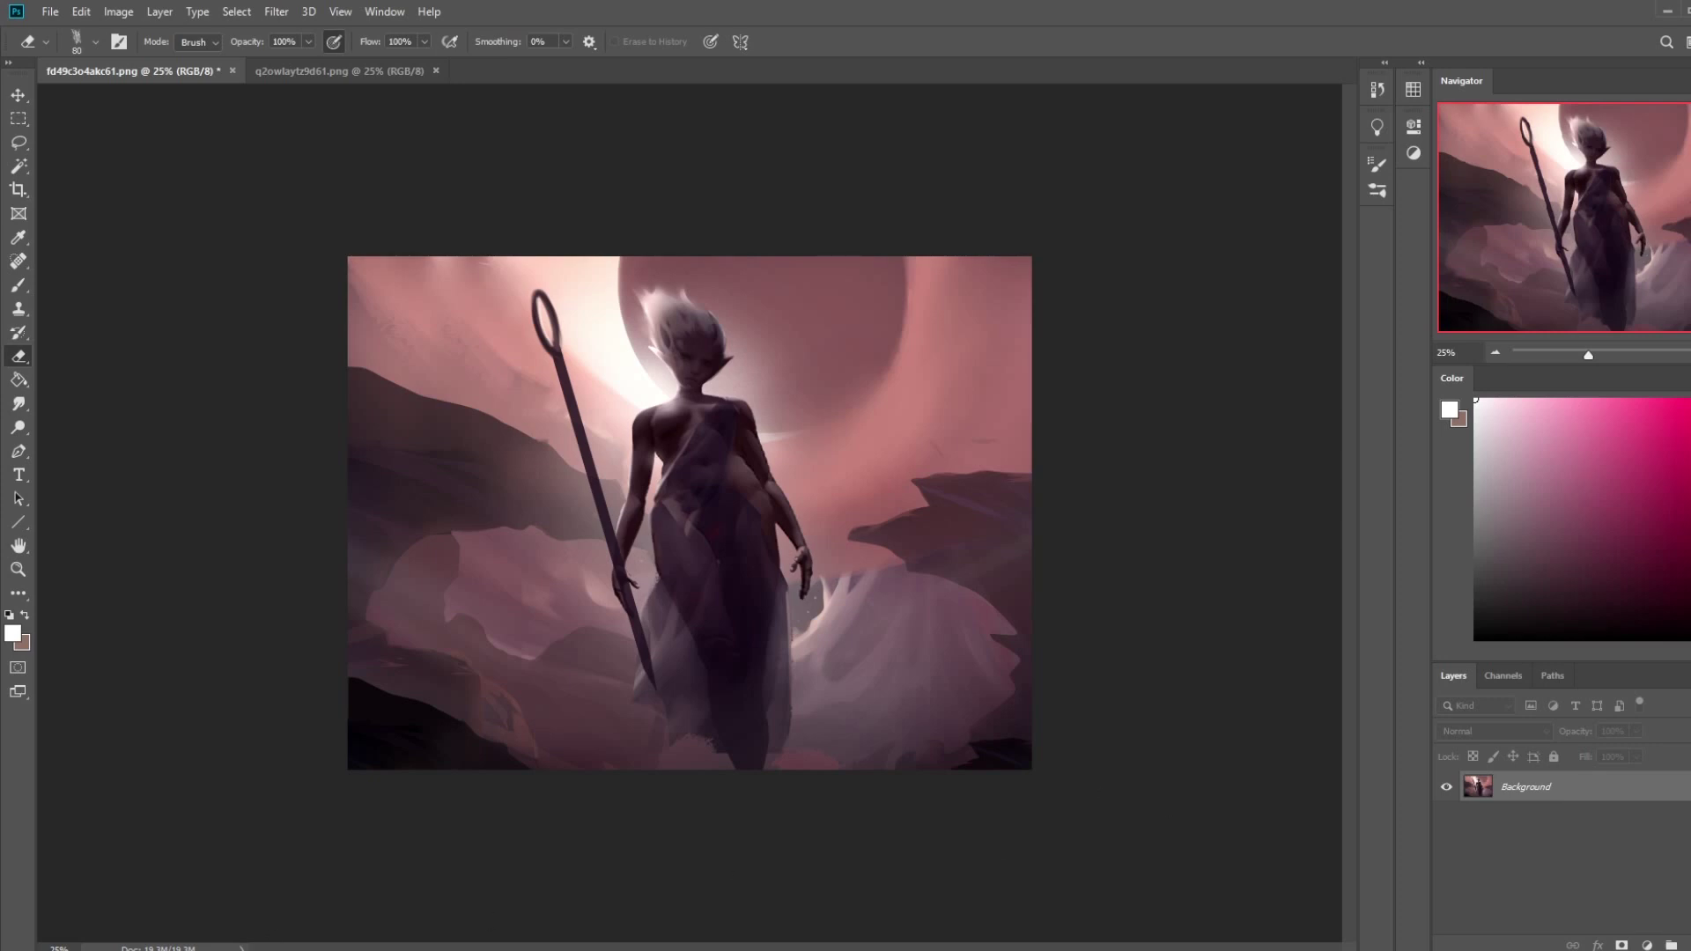
- Return to the istebrak subreddit in Chrome, open the Ancient Weapon Design challenge post and check its due date against the system calendar
mouse_move(255, 950)
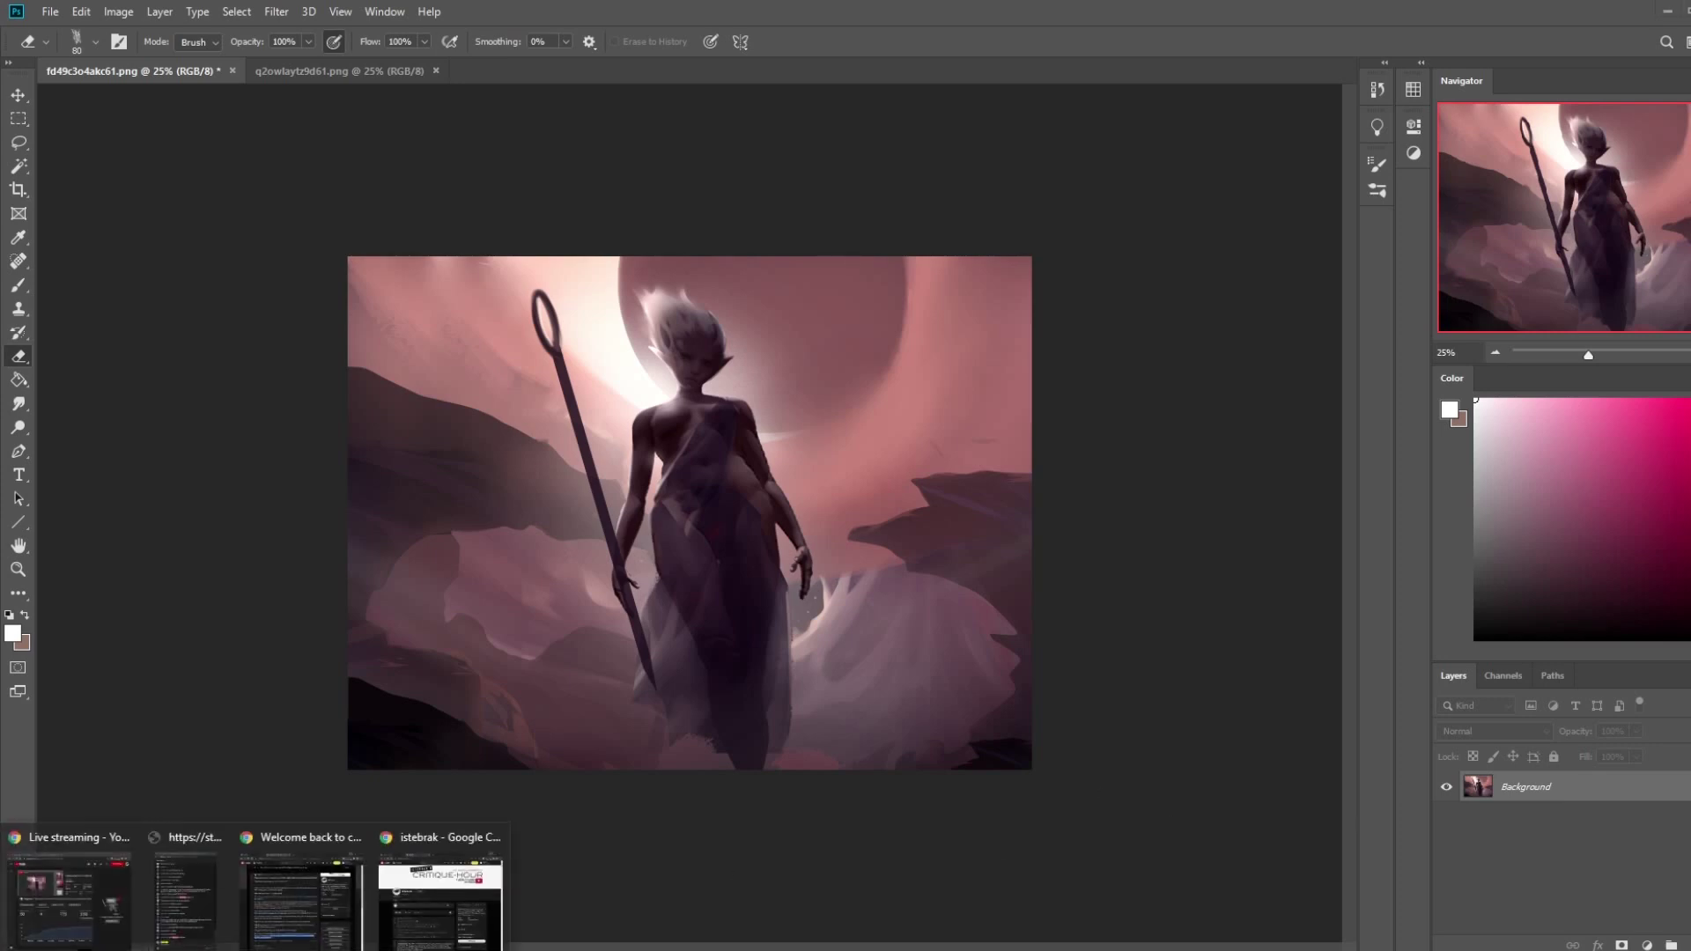
left_click(452, 892)
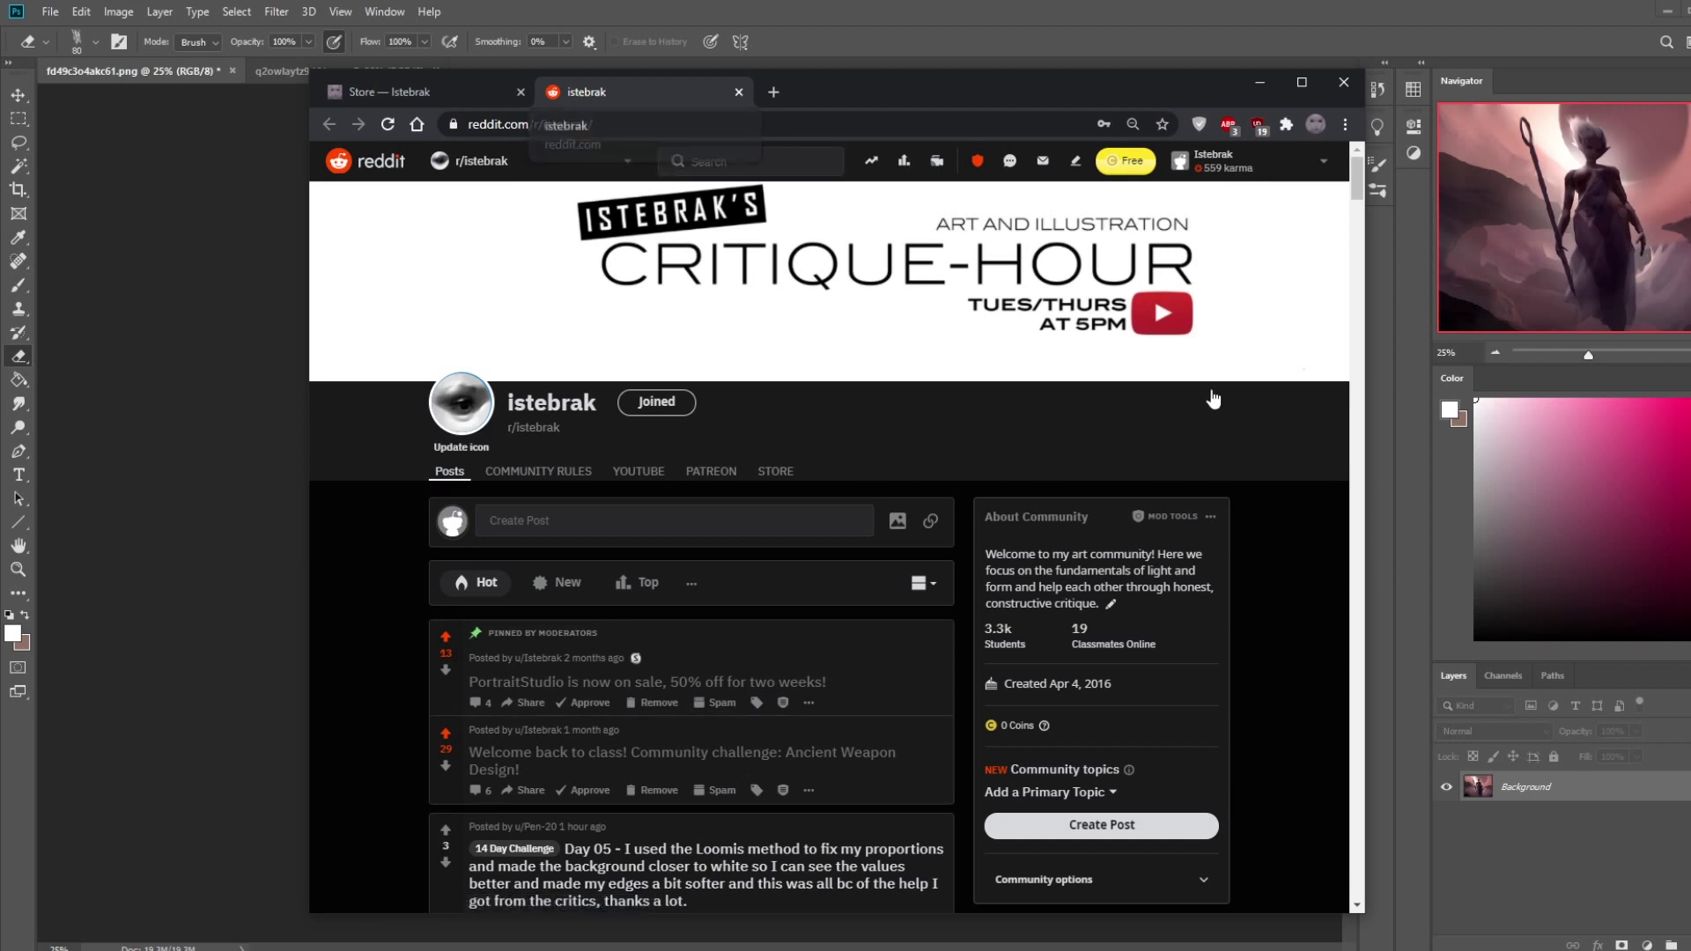
left_click(716, 742)
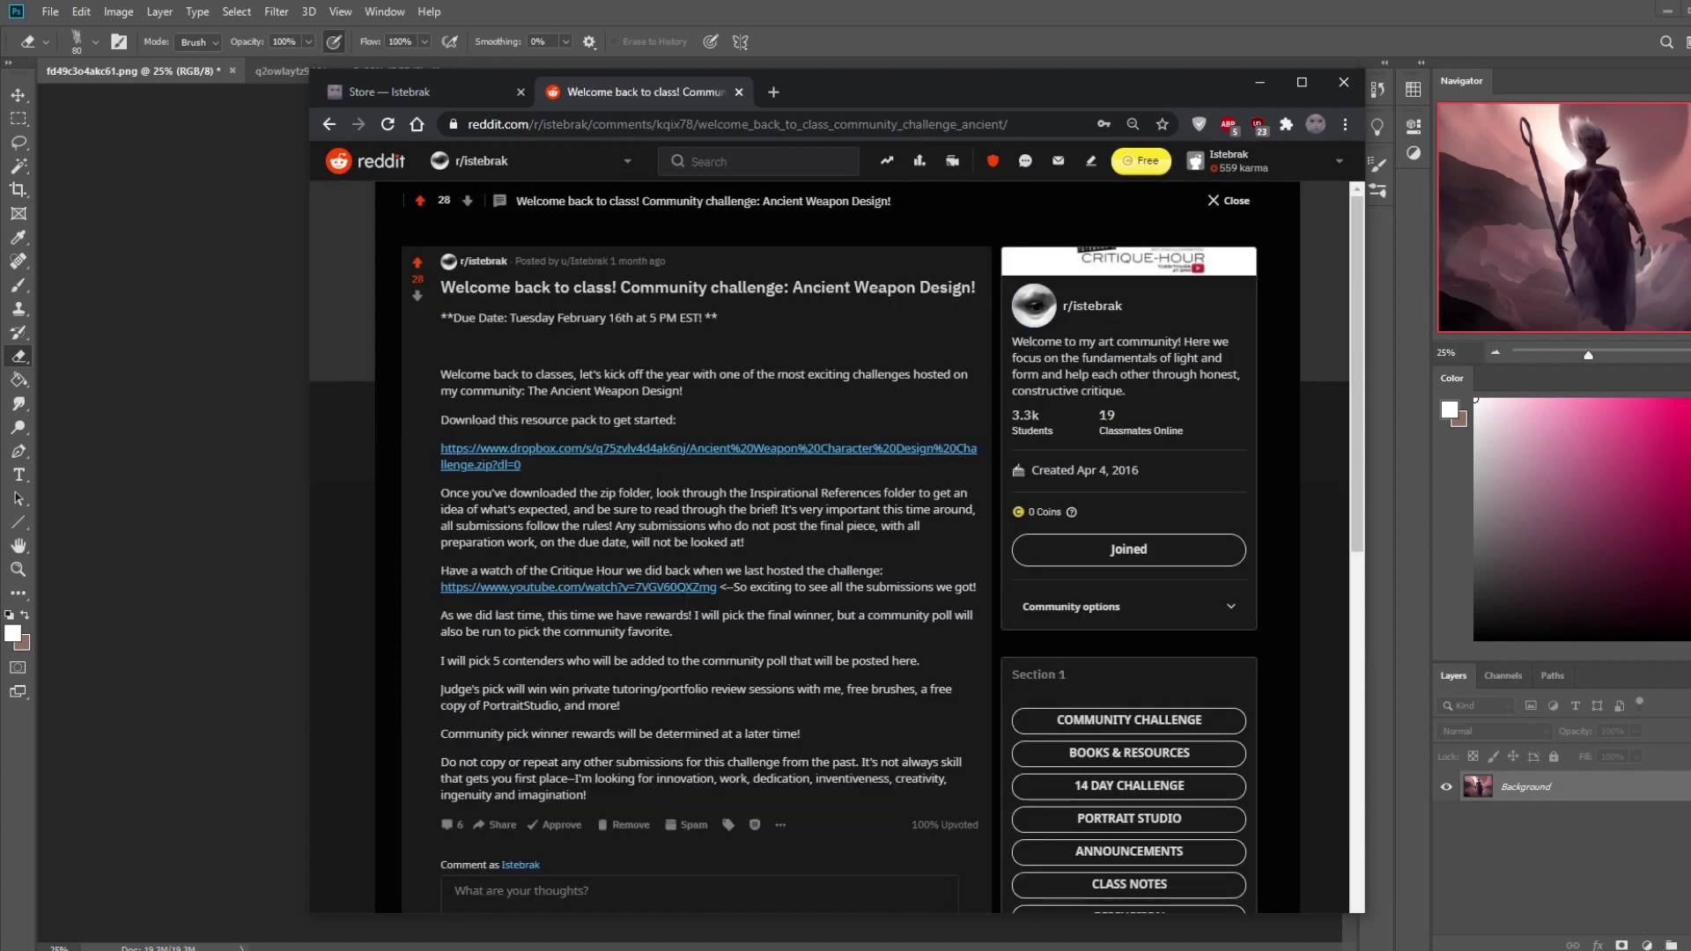
left_click(1660, 945)
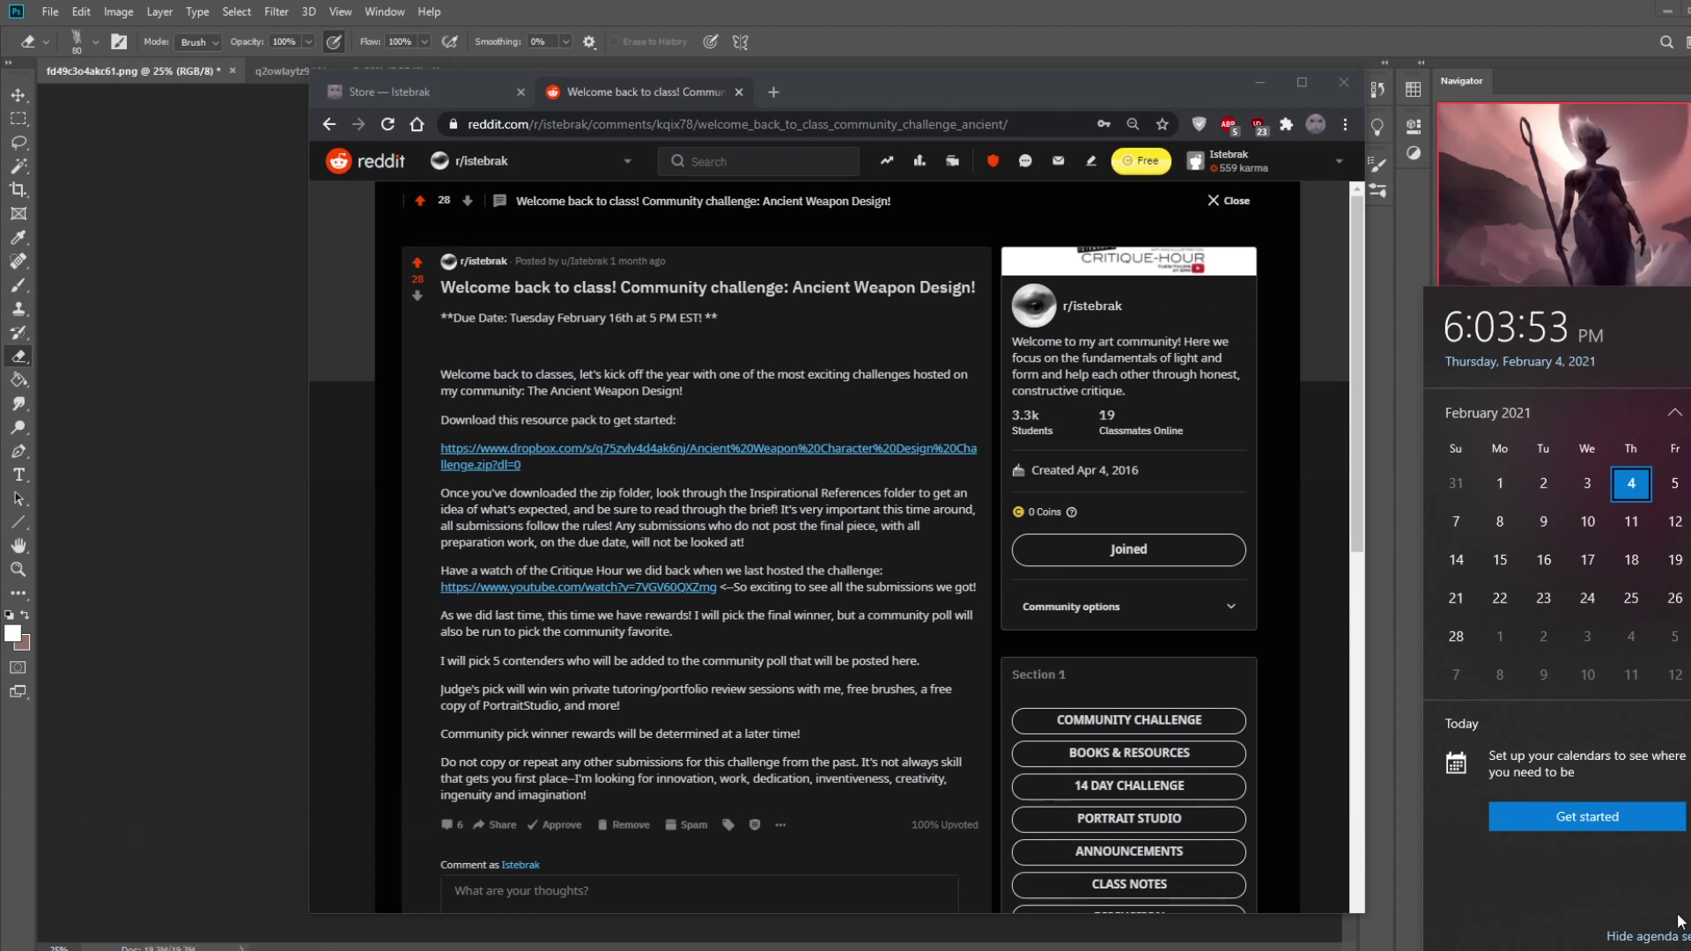
key("Escape")
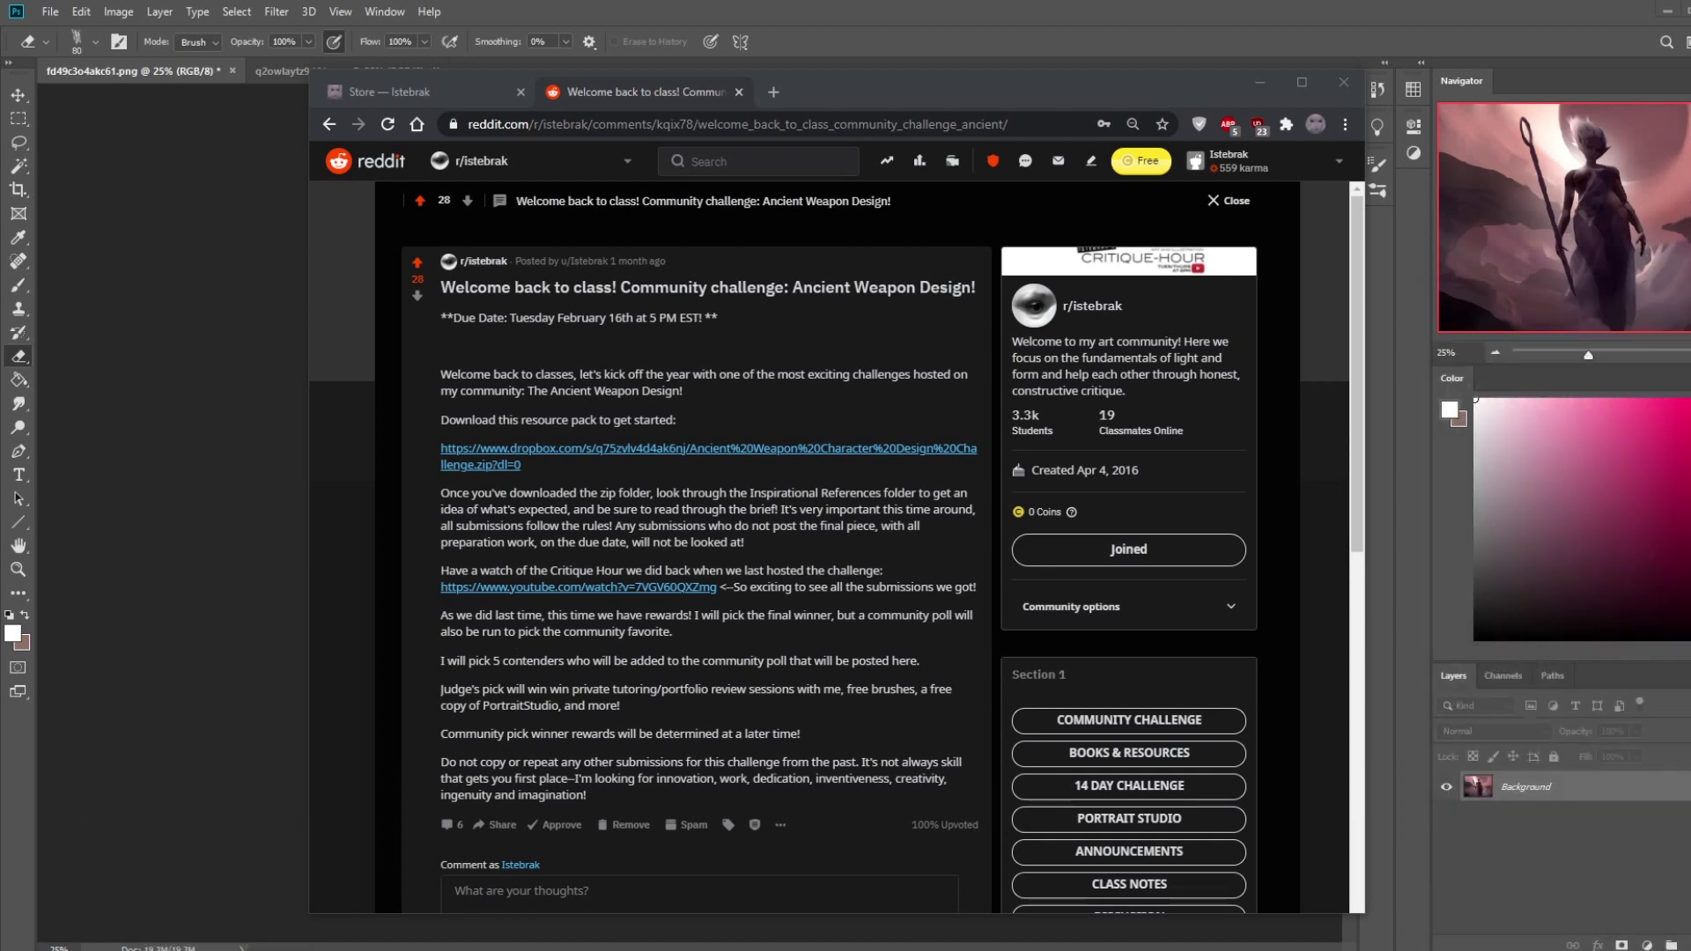